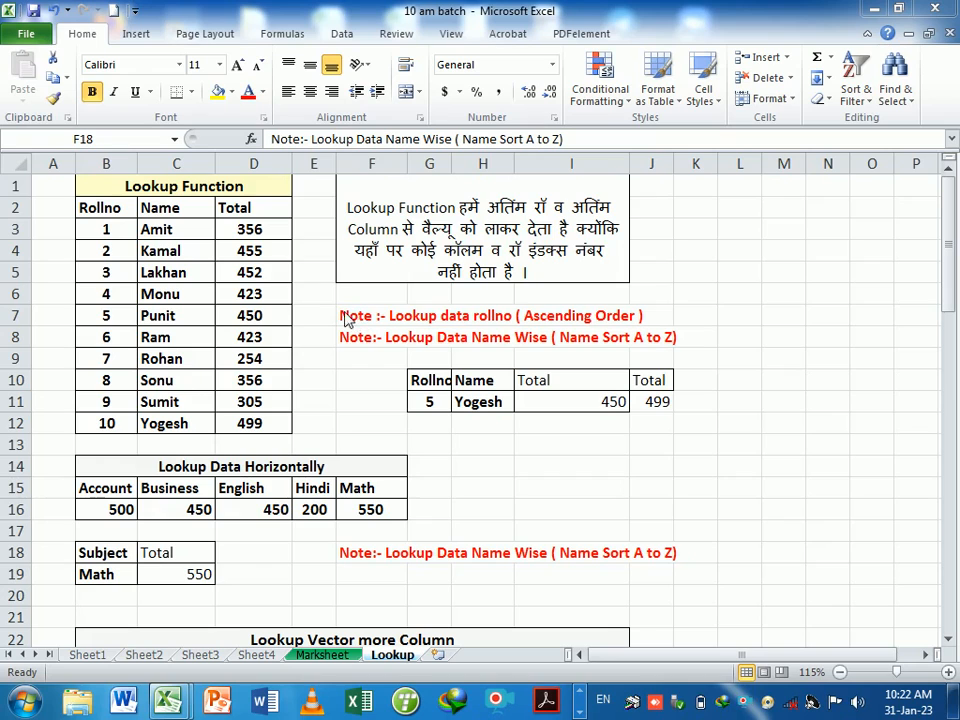
Examine the sort order of the Rollno and Name columns in the Lookup Function table, rows 3 to 12
left_click(110, 253)
left_click_drag(112, 233, 120, 427)
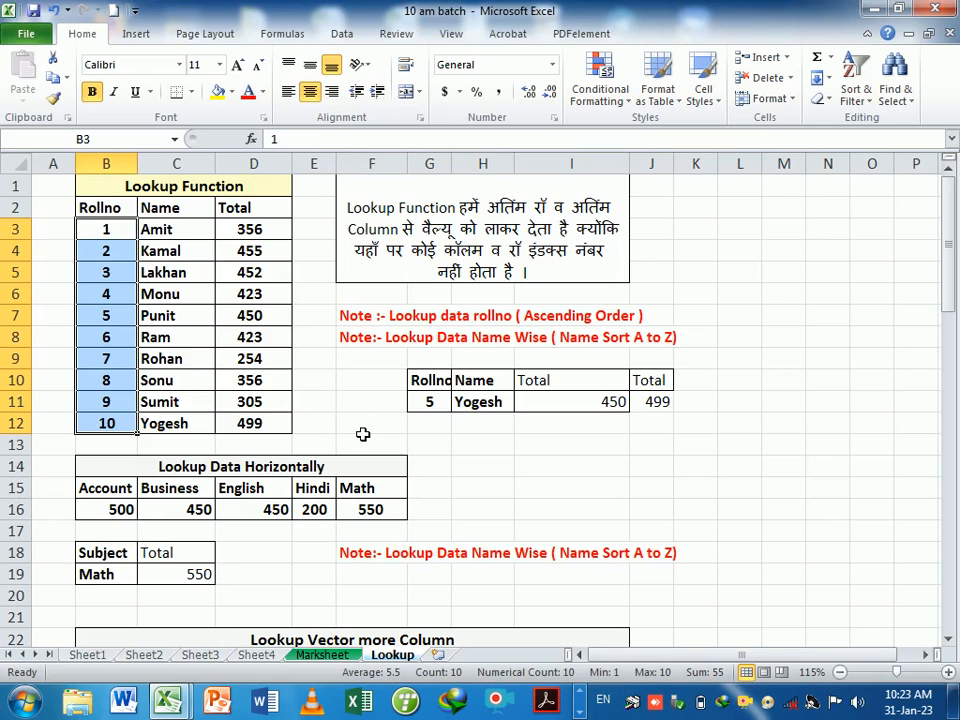
scroll(363, 434, "up", 1, "ctrl")
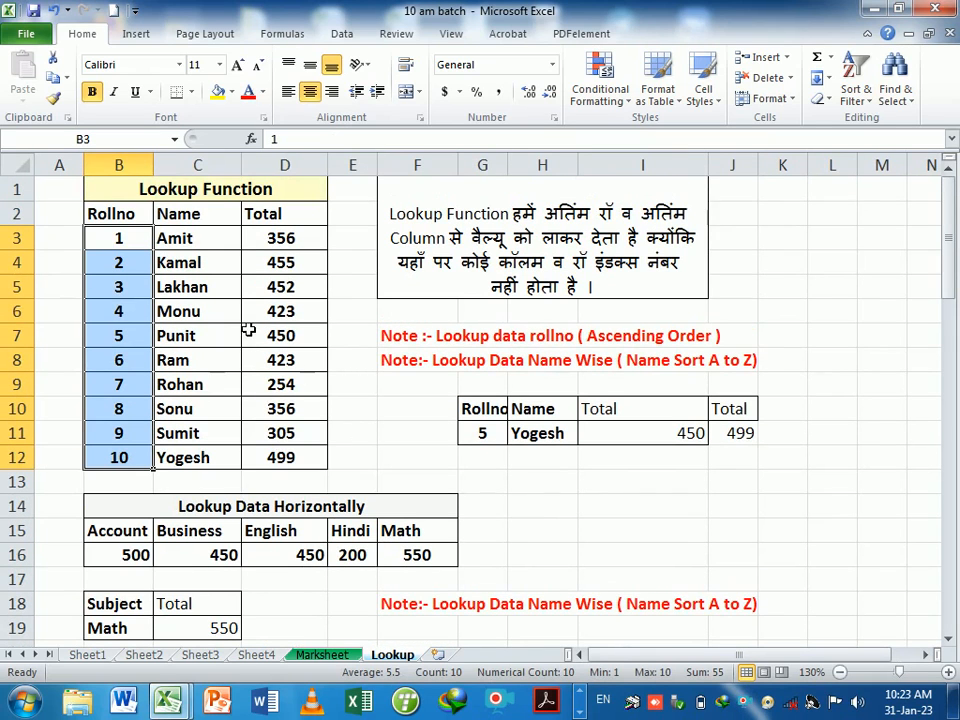
left_click(133, 440)
left_click(130, 313)
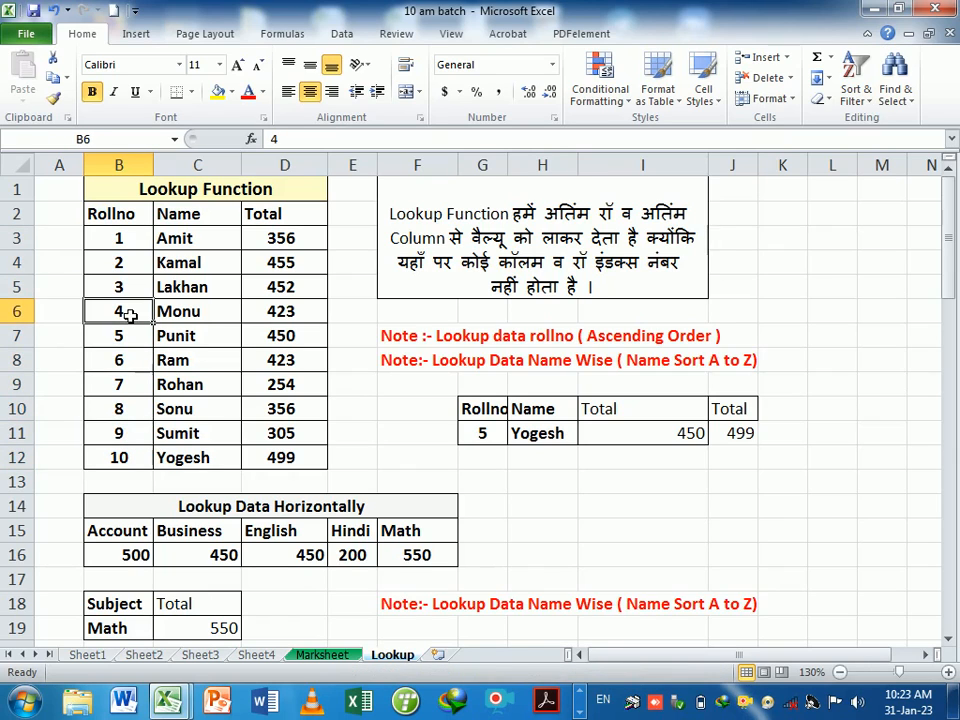
left_click(122, 240)
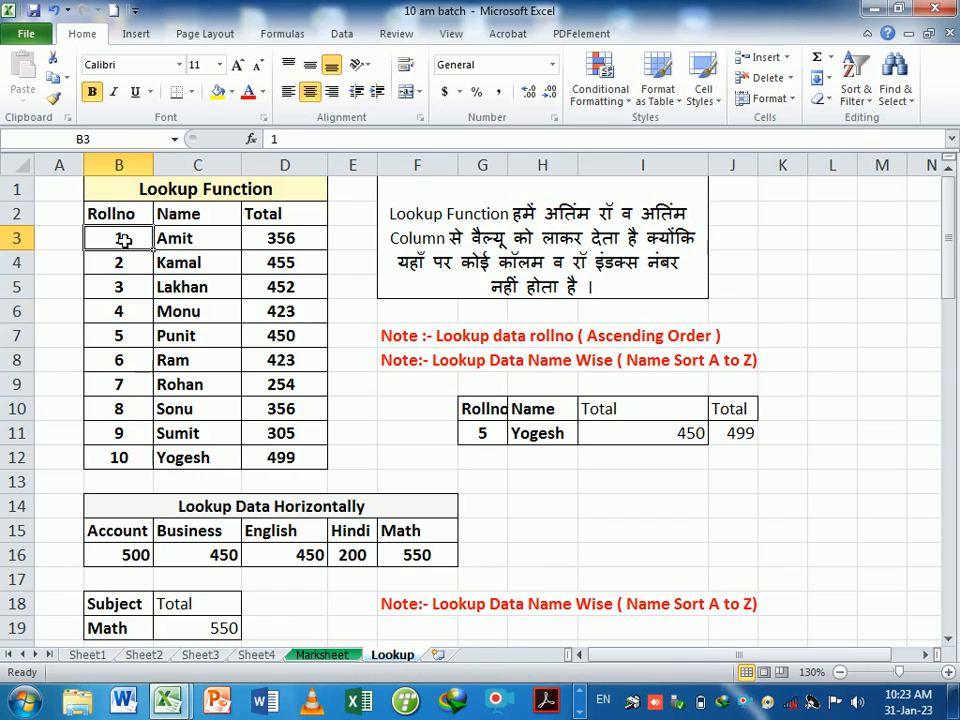
left_click_drag(122, 240, 143, 456)
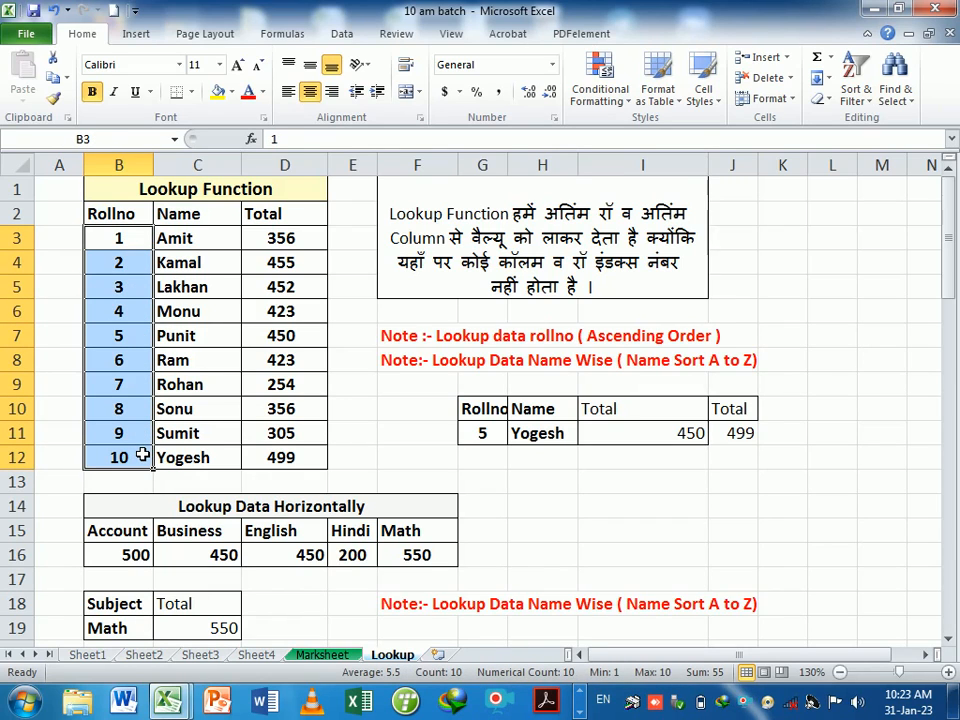
left_click_drag(204, 244, 208, 460)
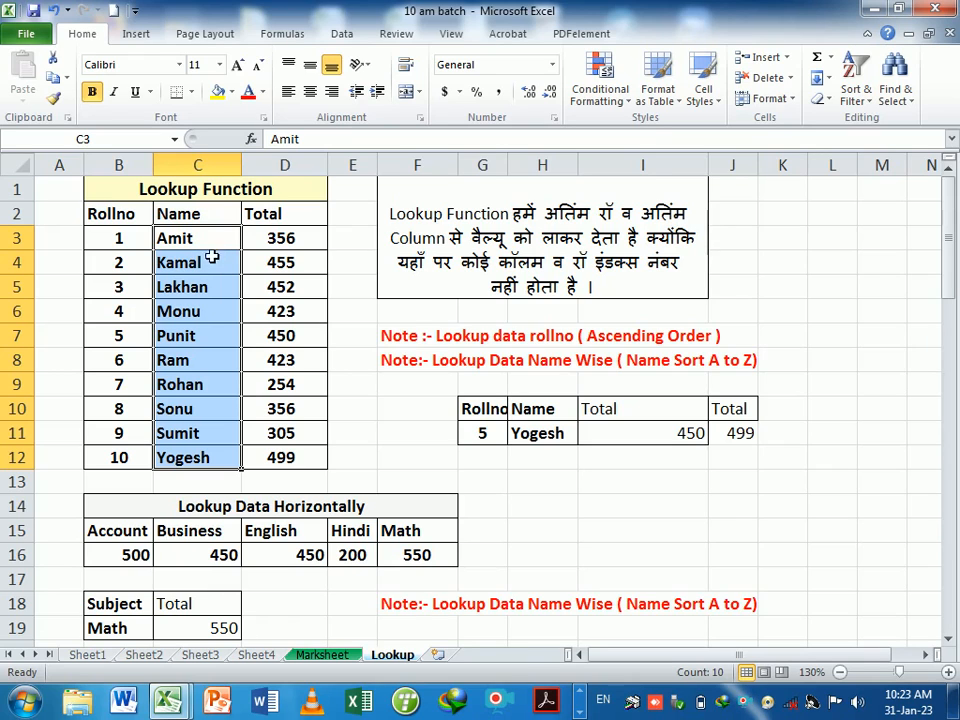
left_click_drag(120, 240, 133, 457)
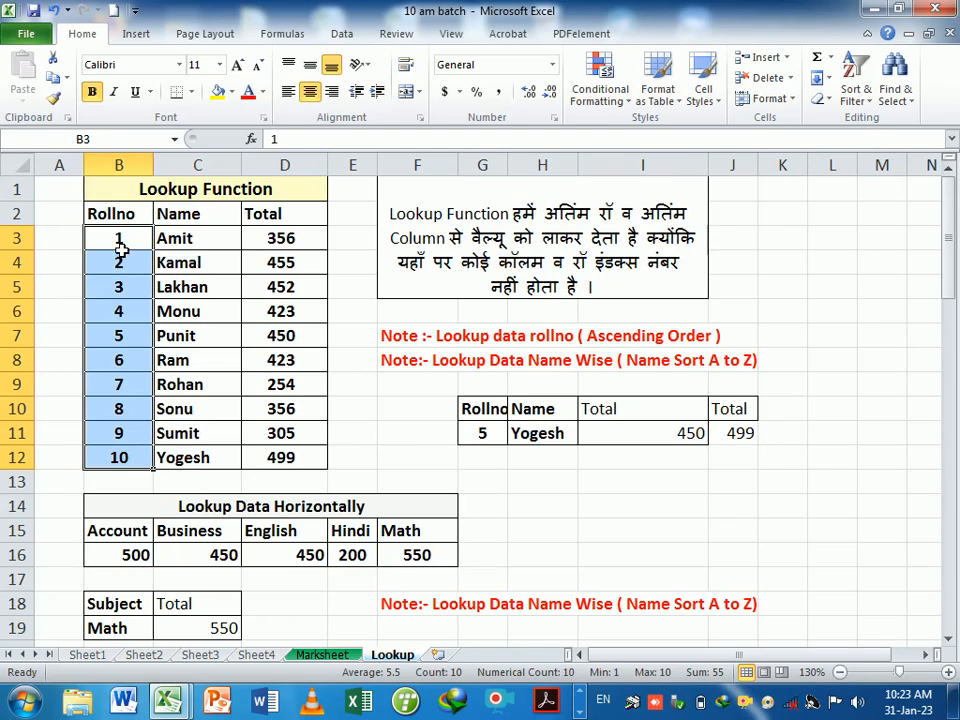
left_click_drag(120, 248, 129, 456)
left_click_drag(196, 250, 201, 481)
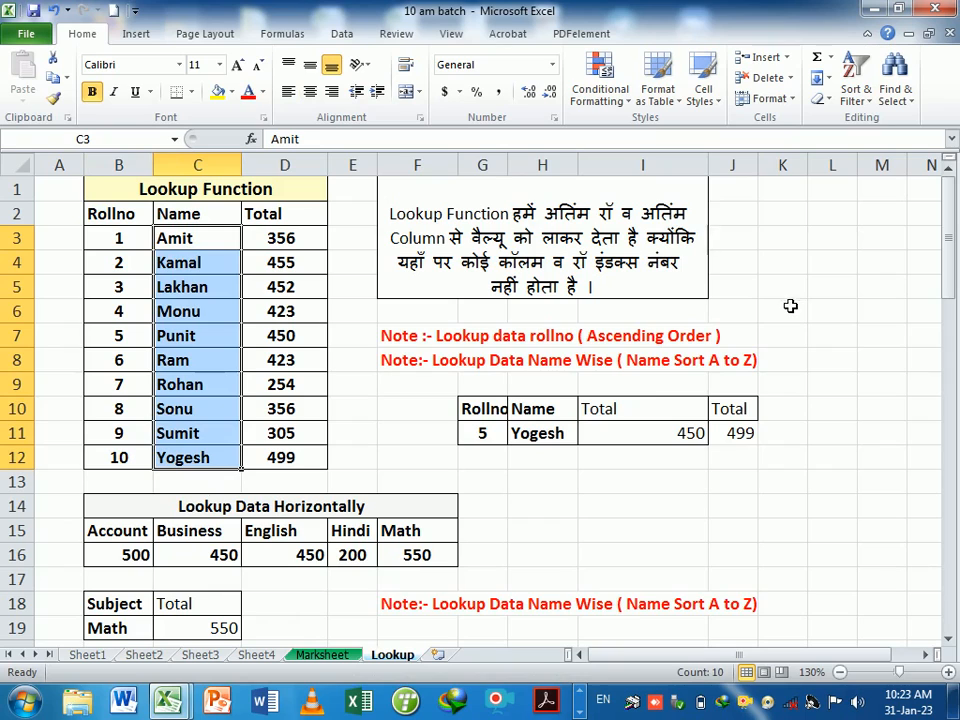
left_click(456, 479)
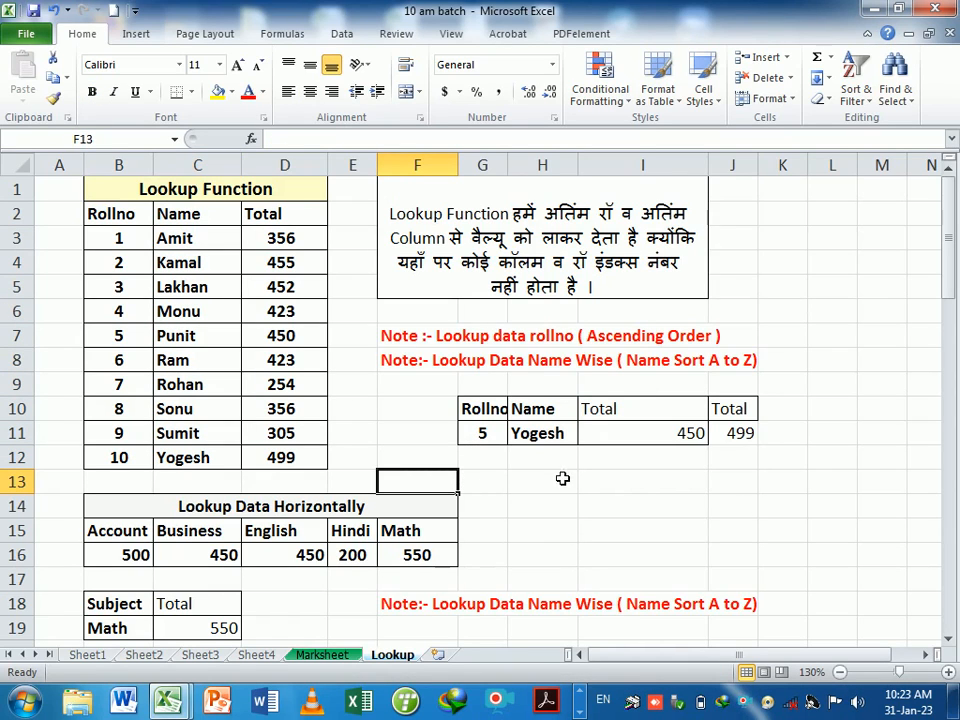
Clear the name and total results in H11:J11 and widen column G to fit the Rollno heading
left_click_drag(555, 444, 718, 439)
key("Delete")
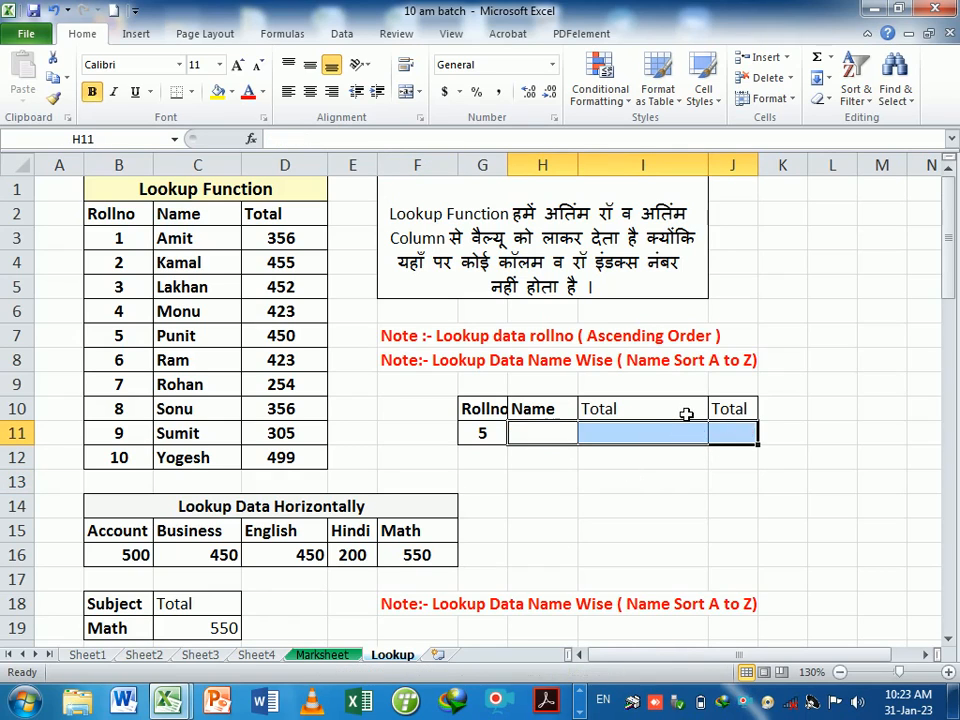
left_click(548, 440)
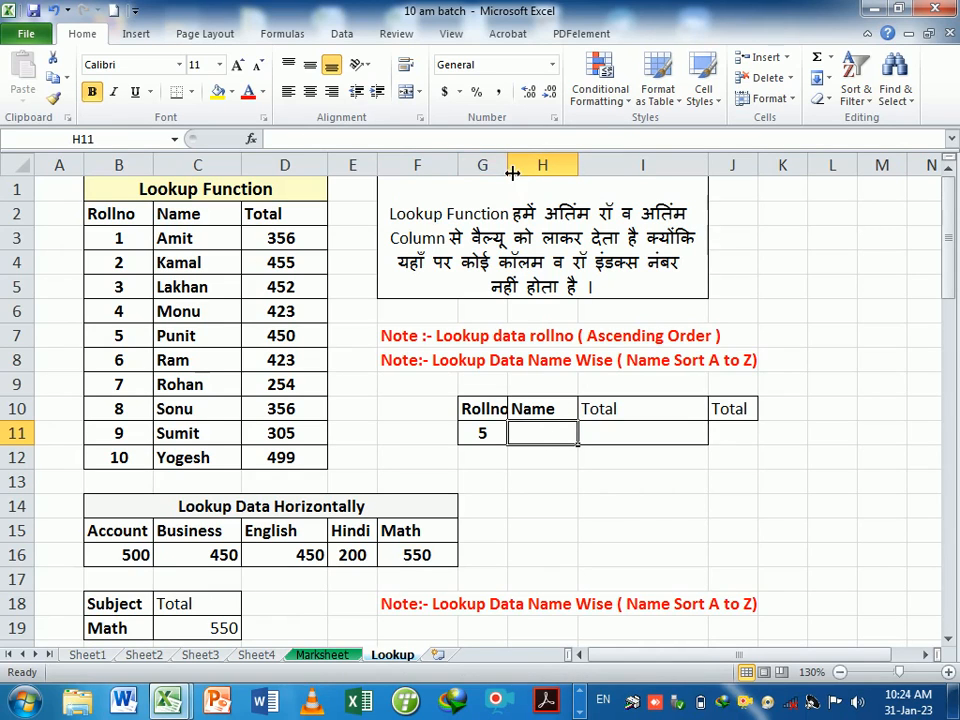
left_click_drag(512, 173, 528, 170)
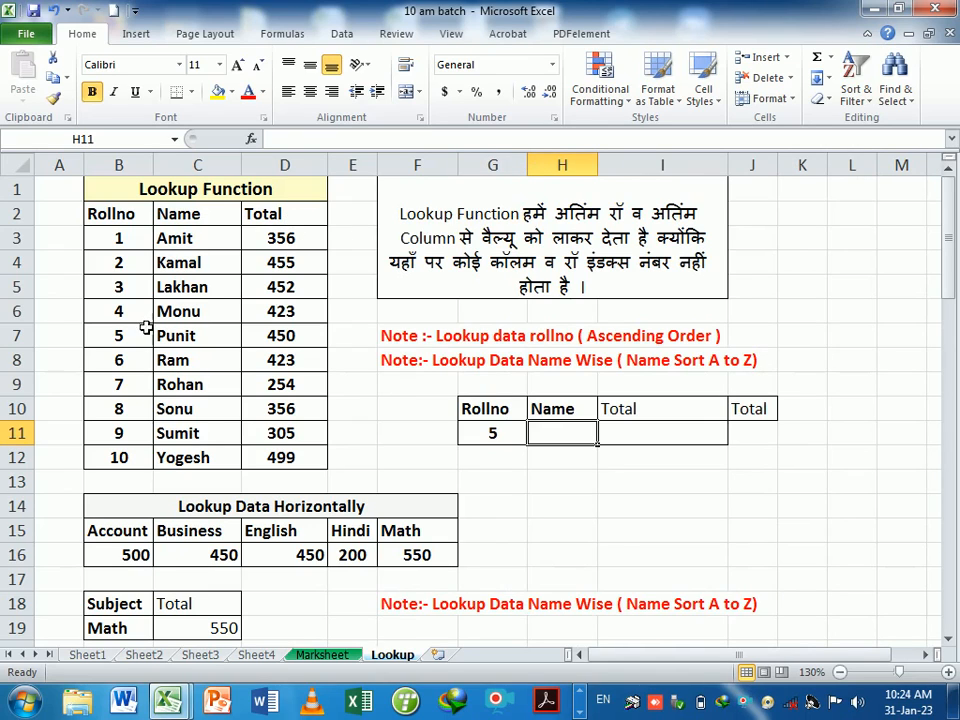
Copy the roll number 5 record from B7:D7 to G13, undo the paste and clear the copy selection
left_click(119, 344)
left_click(271, 335)
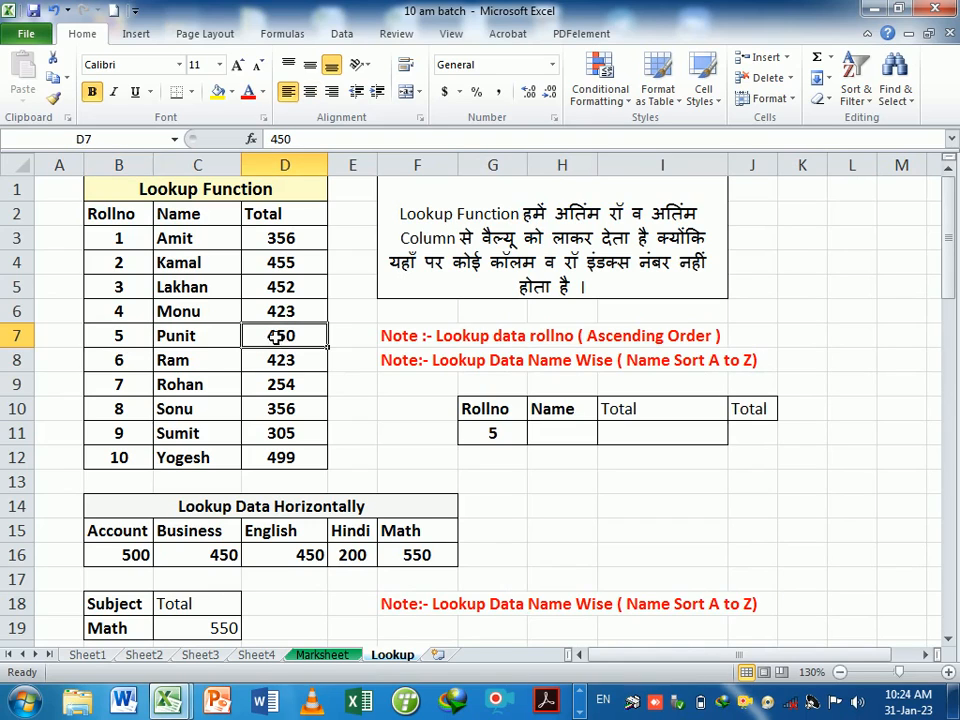
left_click(145, 342)
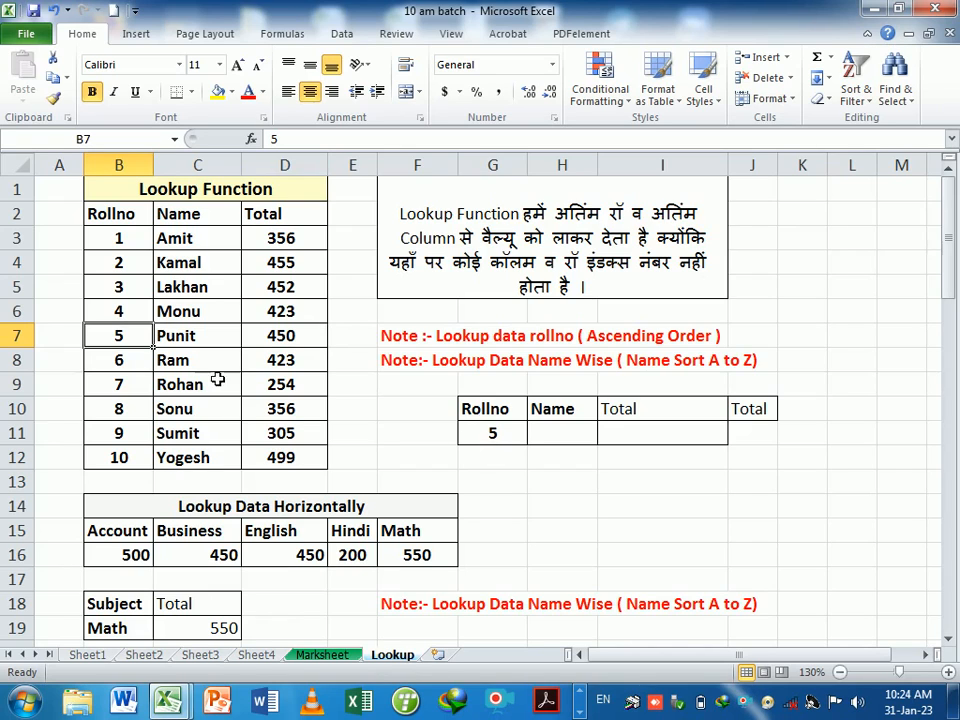
left_click_drag(163, 336, 292, 350)
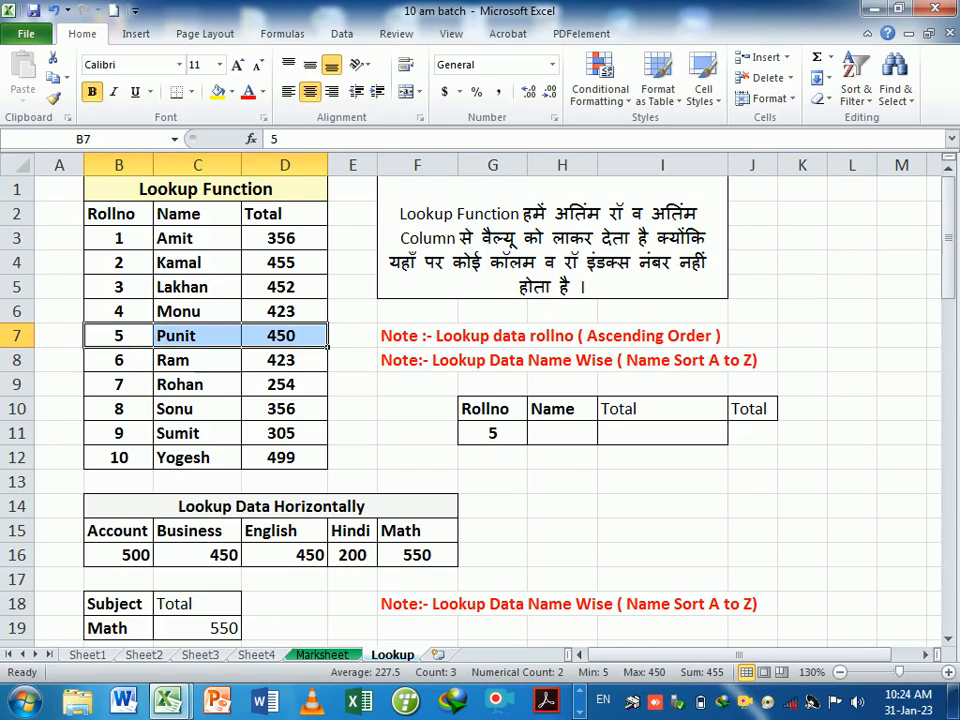
key("ctrl+c")
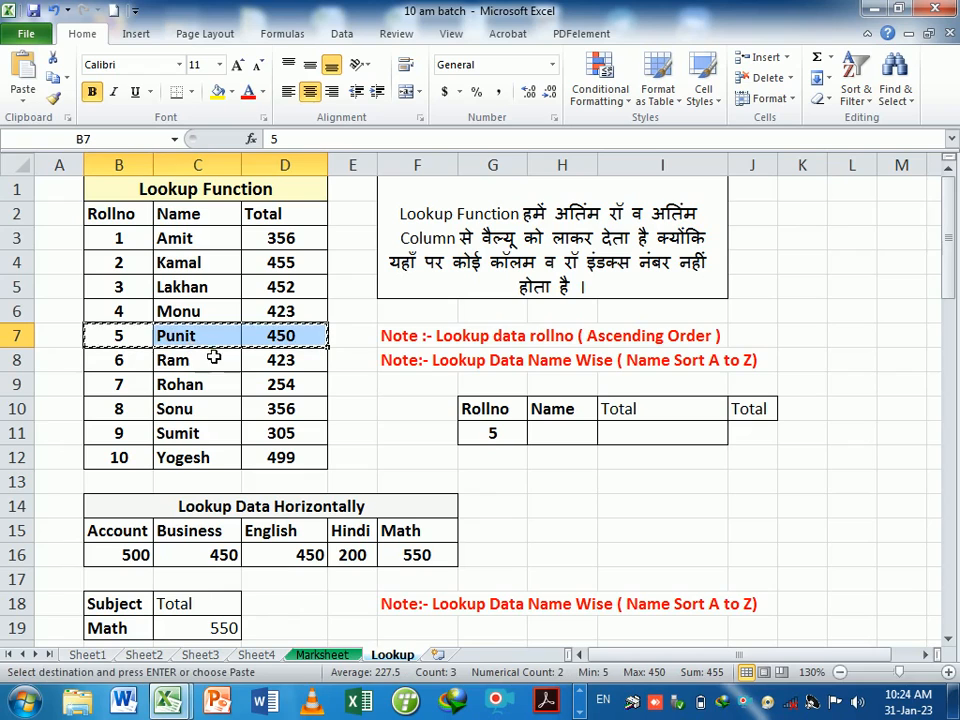
left_click(519, 488)
key("ctrl+v")
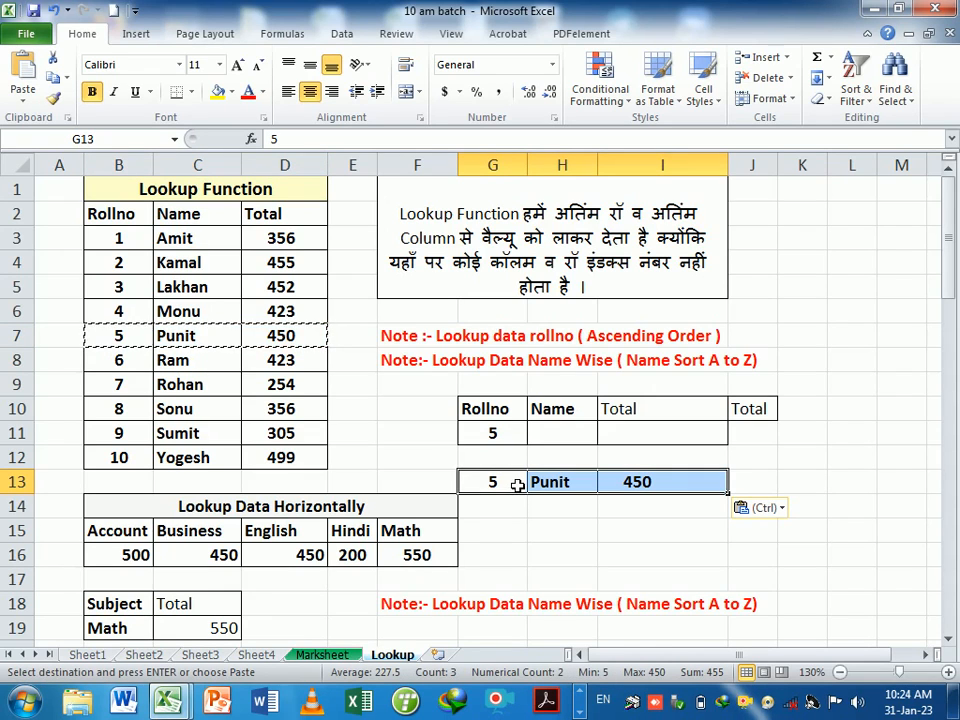
key("ctrl+z")
left_click(517, 507)
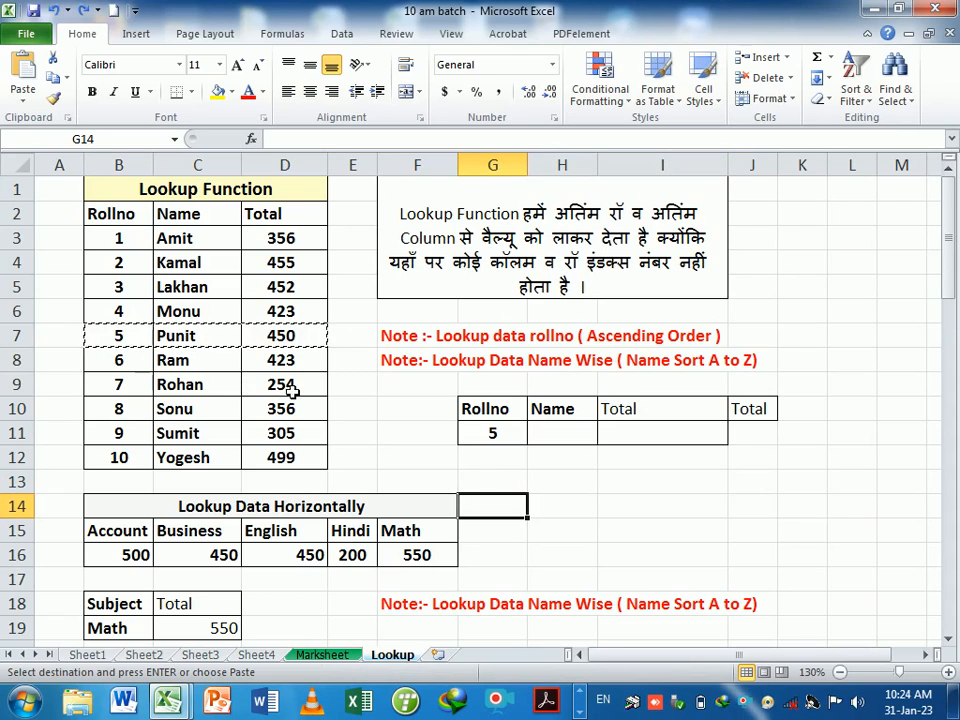
left_click(358, 420)
key("Escape")
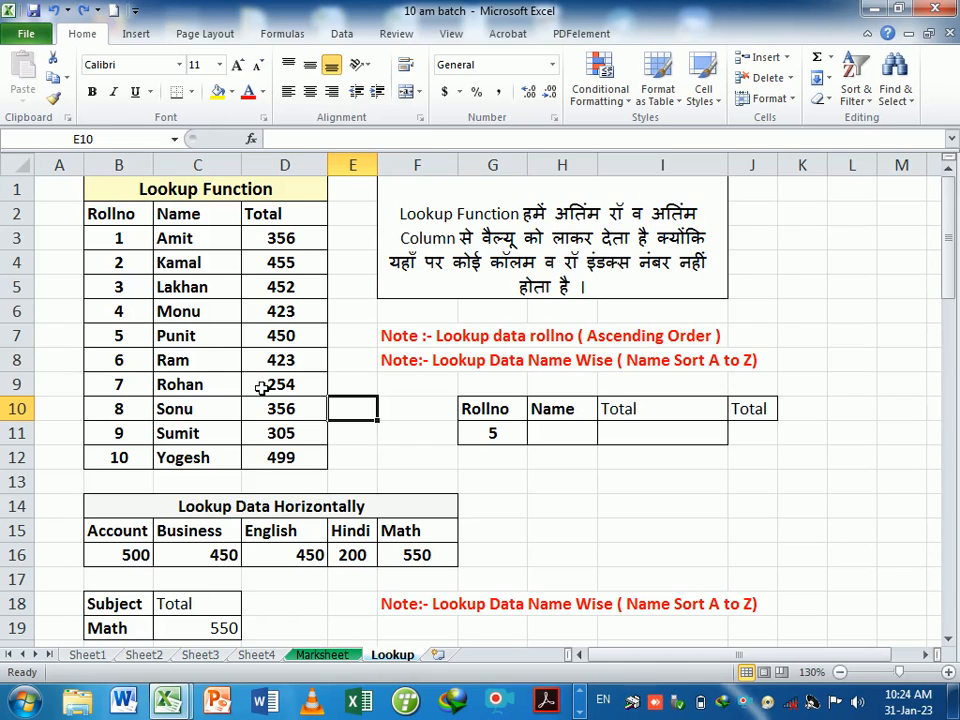
Enter the formula =LOOKUP(G11,B2:C12) in H11 to return the name for the roll number
left_click(556, 439)
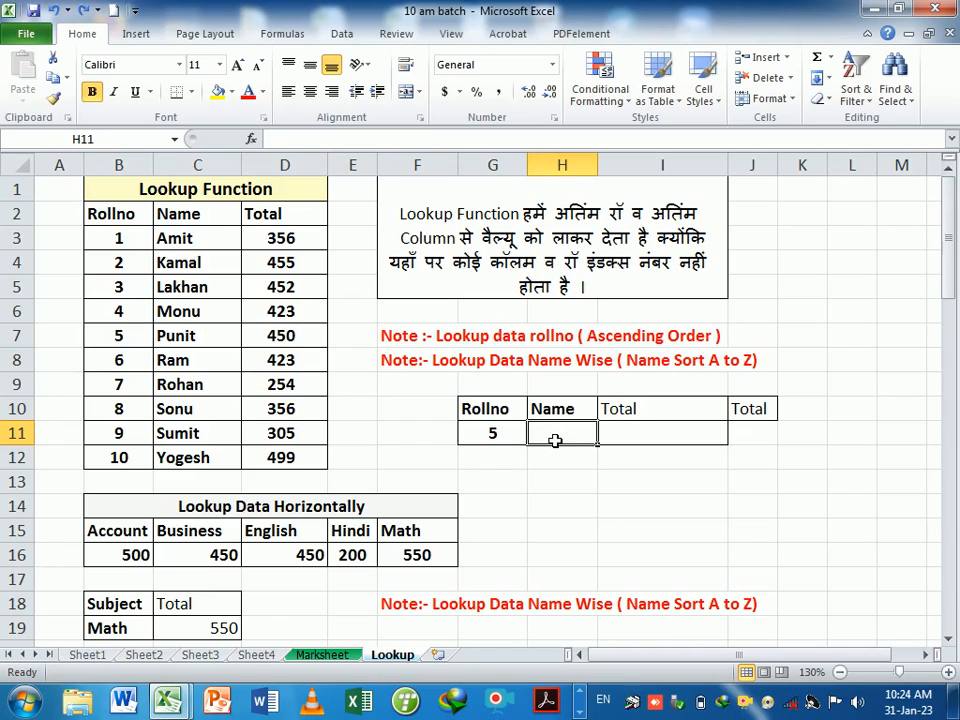
type("=lookup")
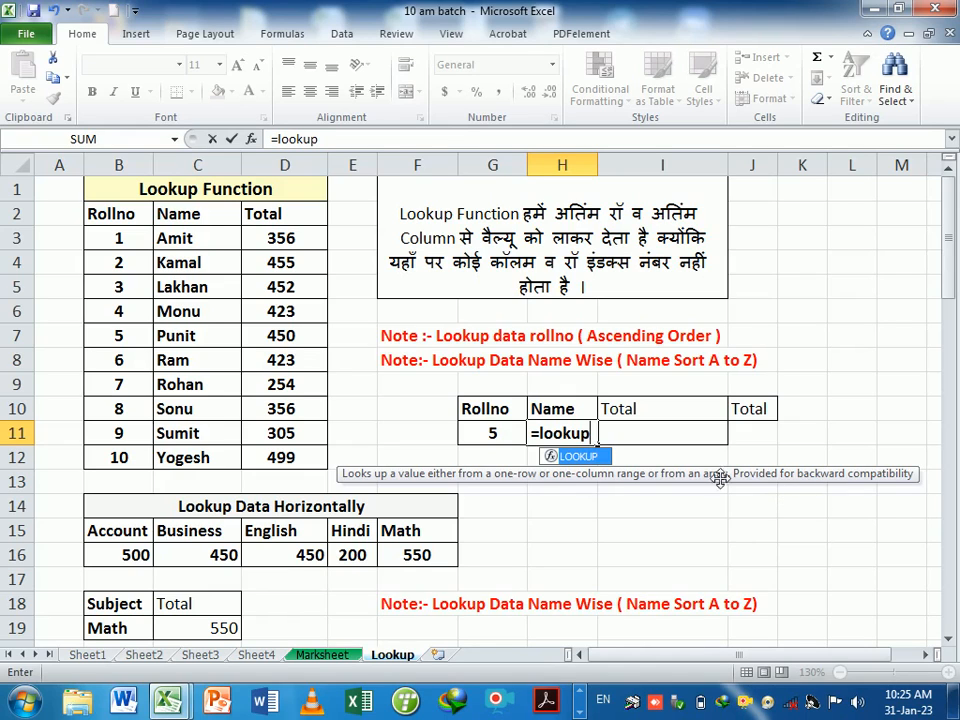
double_click(591, 465)
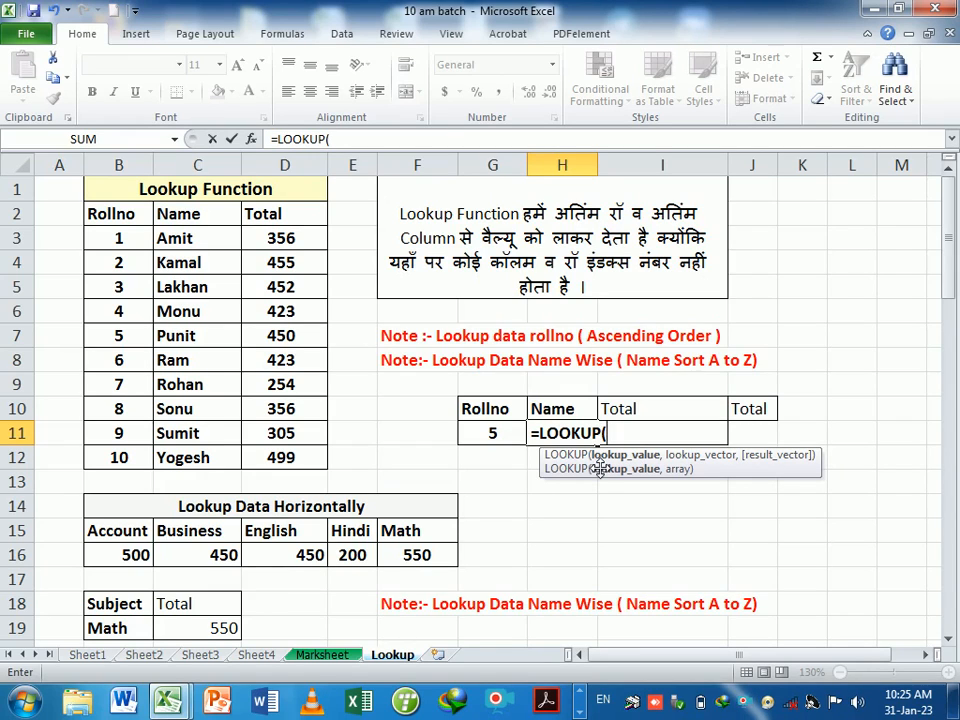
left_click(495, 440)
type(",")
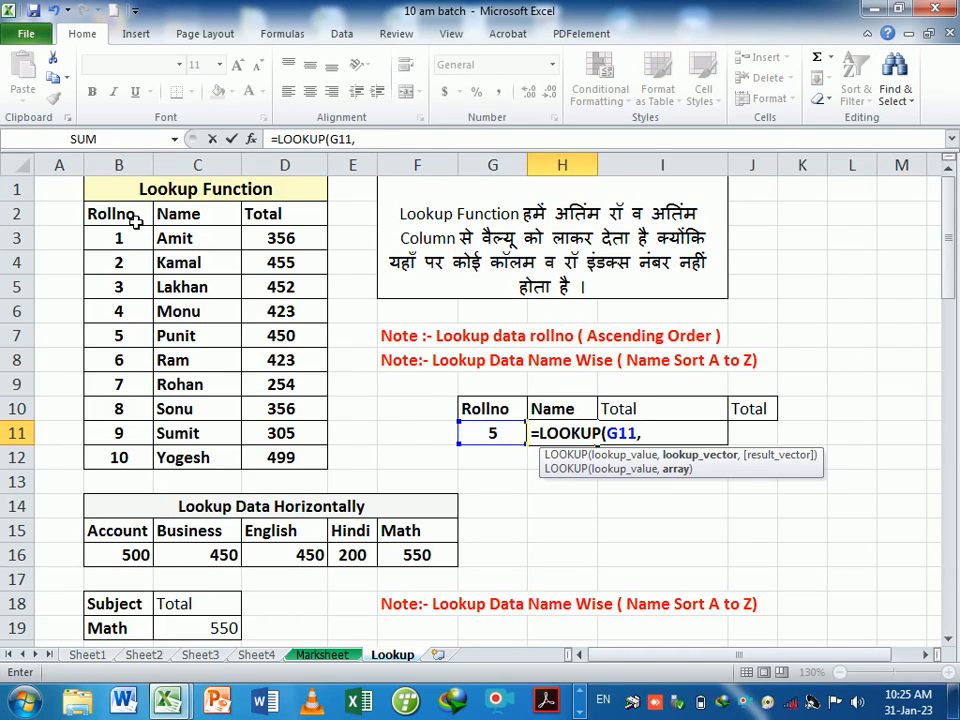
left_click_drag(135, 219, 195, 460)
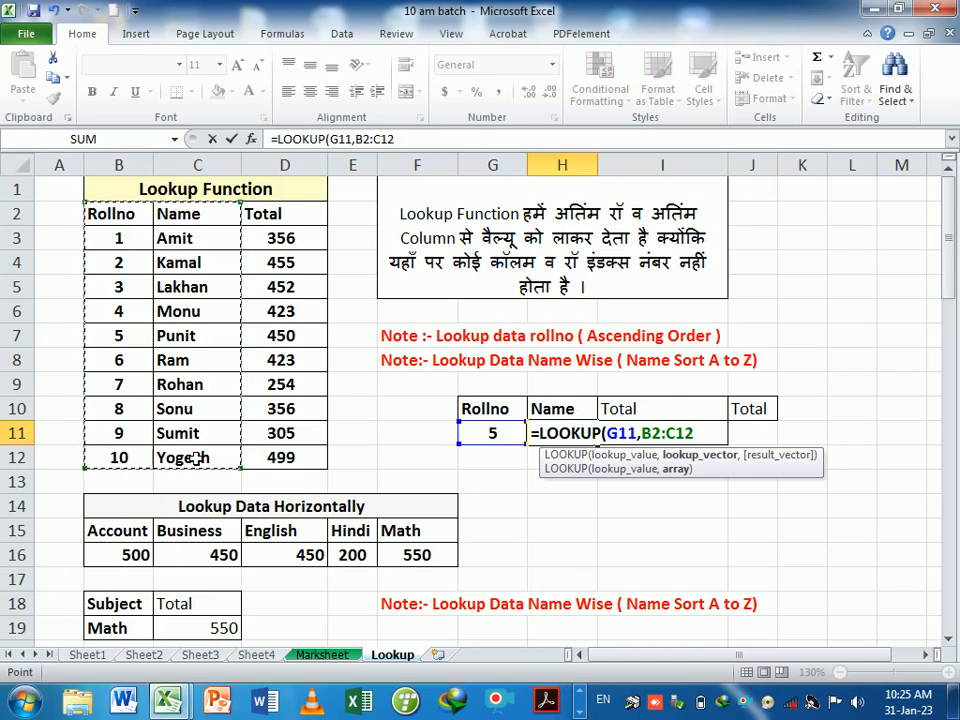
key("Return")
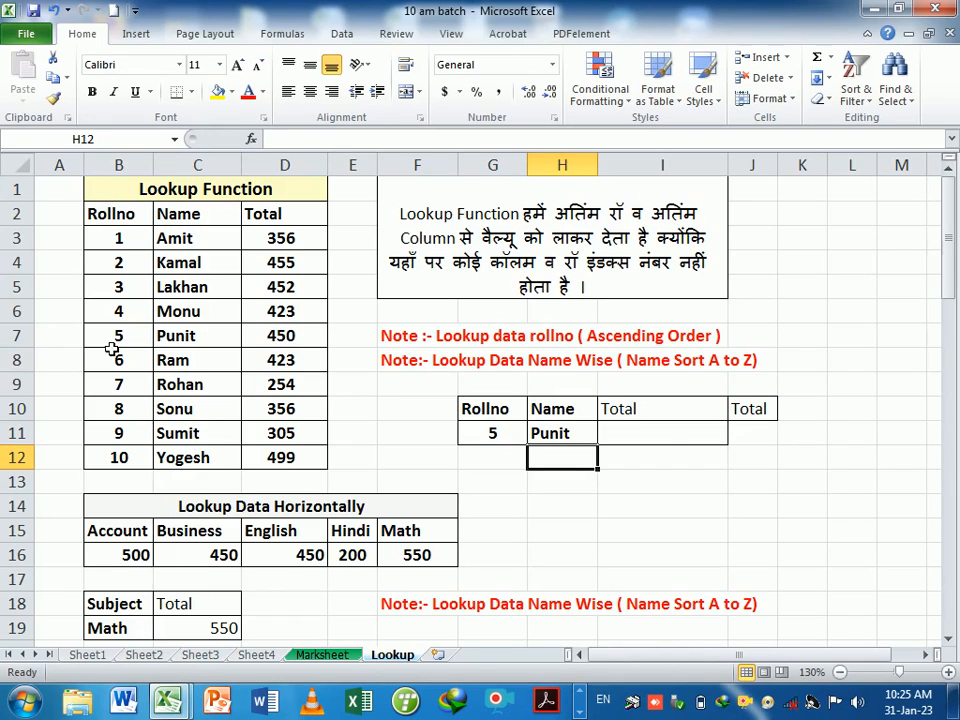
Test the name lookup by setting the roll number in G11 to 1, 10, 7 and finally 3
left_click_drag(114, 338, 170, 338)
left_click(488, 445)
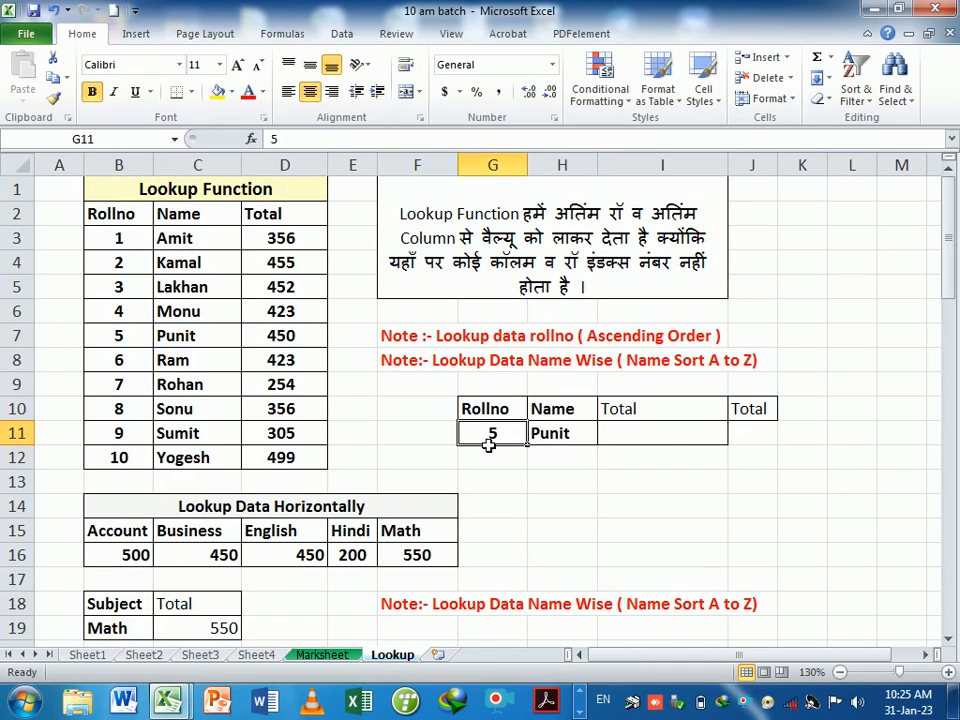
type("1")
key("Return")
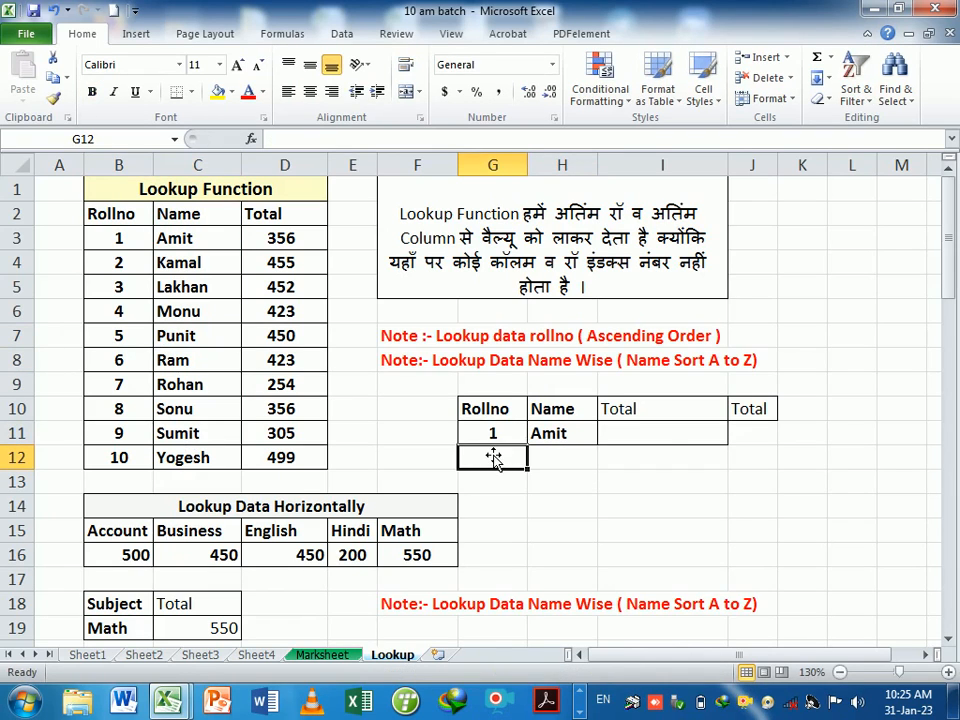
left_click(521, 431)
type("10")
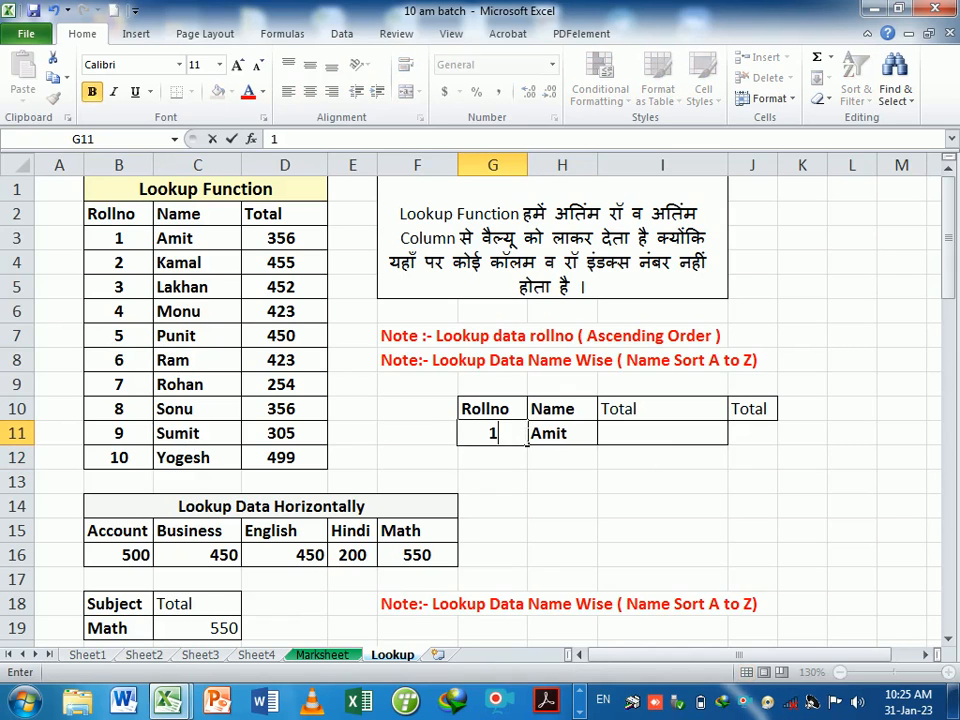
key("Return")
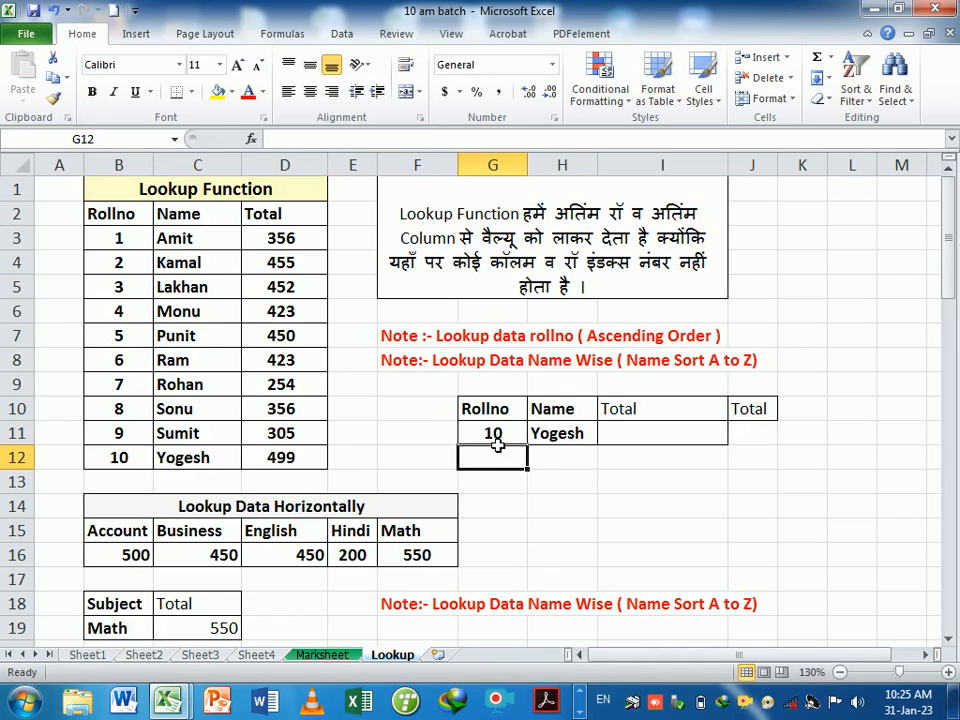
left_click(495, 440)
type("7")
key("Return")
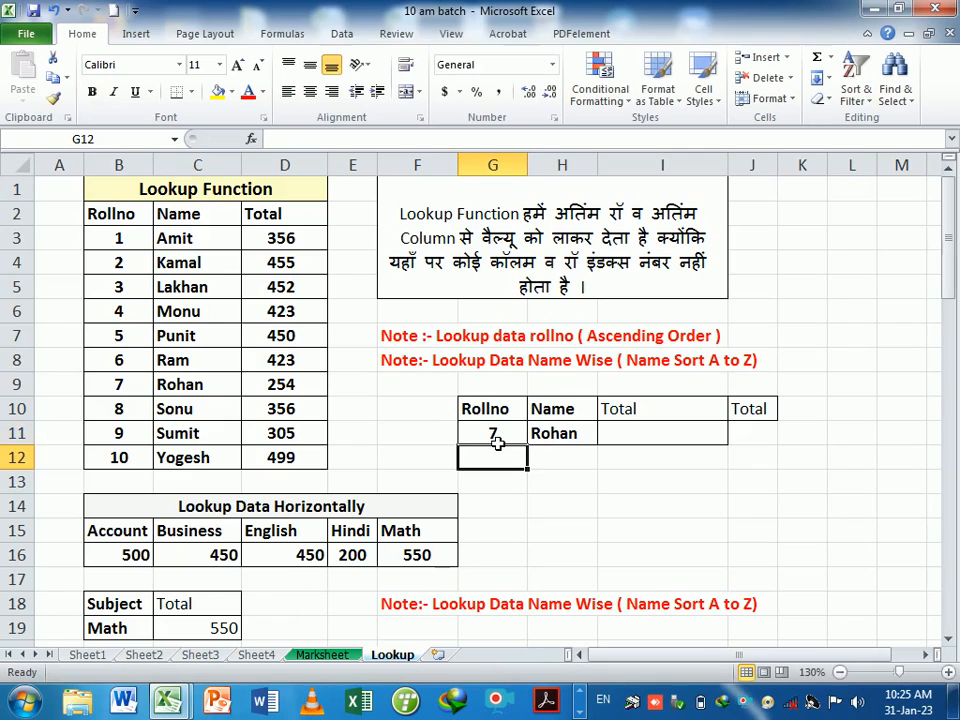
left_click(490, 433)
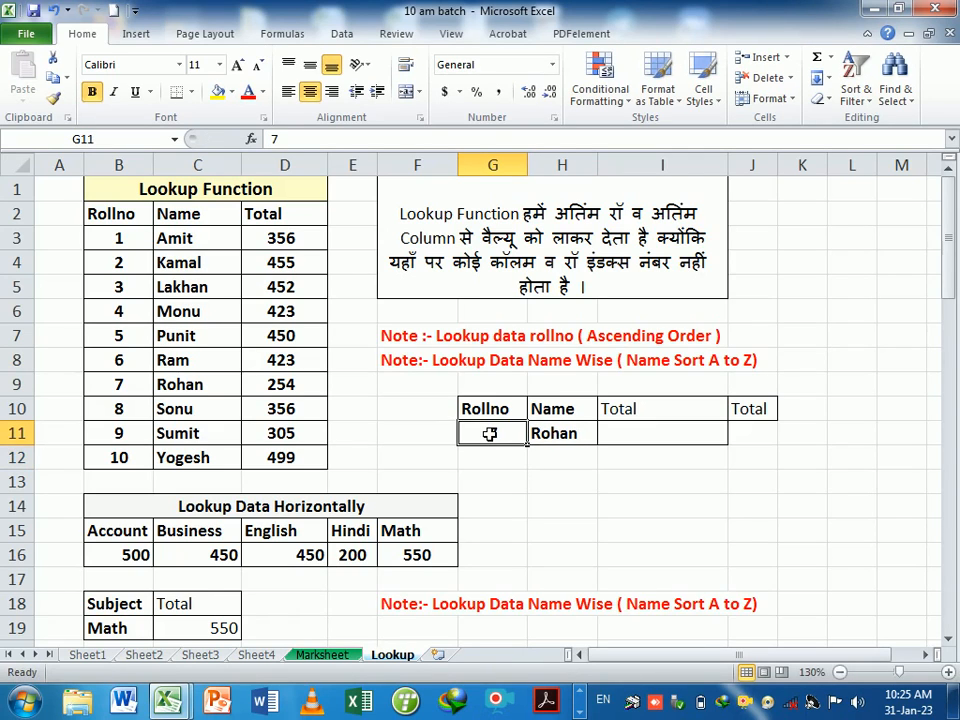
type("3")
key("Return")
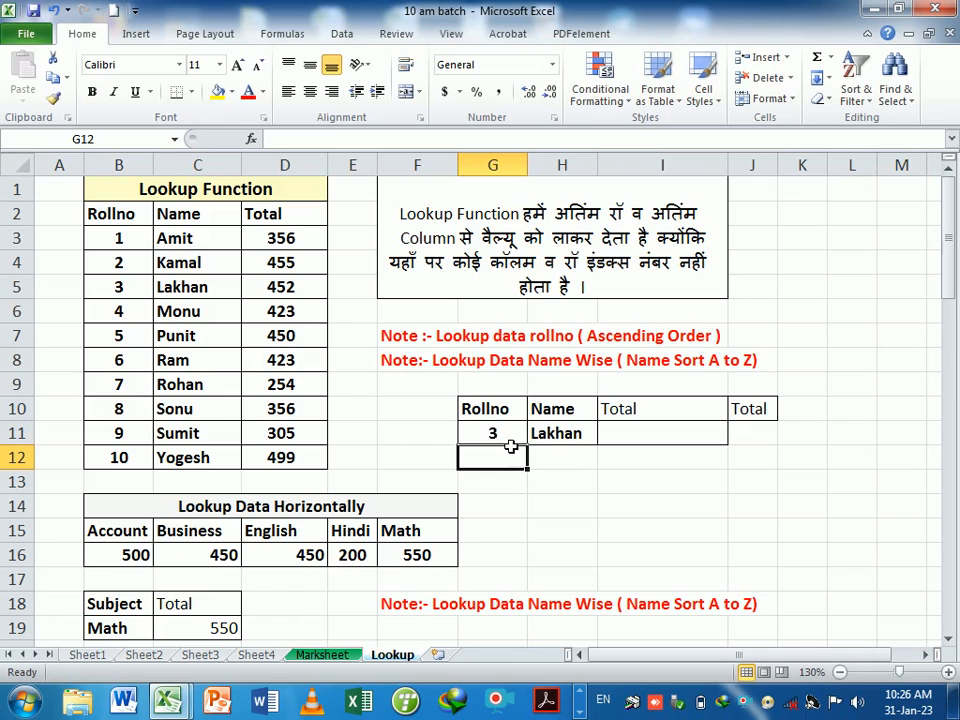
Review the LOOKUP formula in H11 and its Rollno and Name source range B2:C12
left_click(561, 433)
double_click(546, 433)
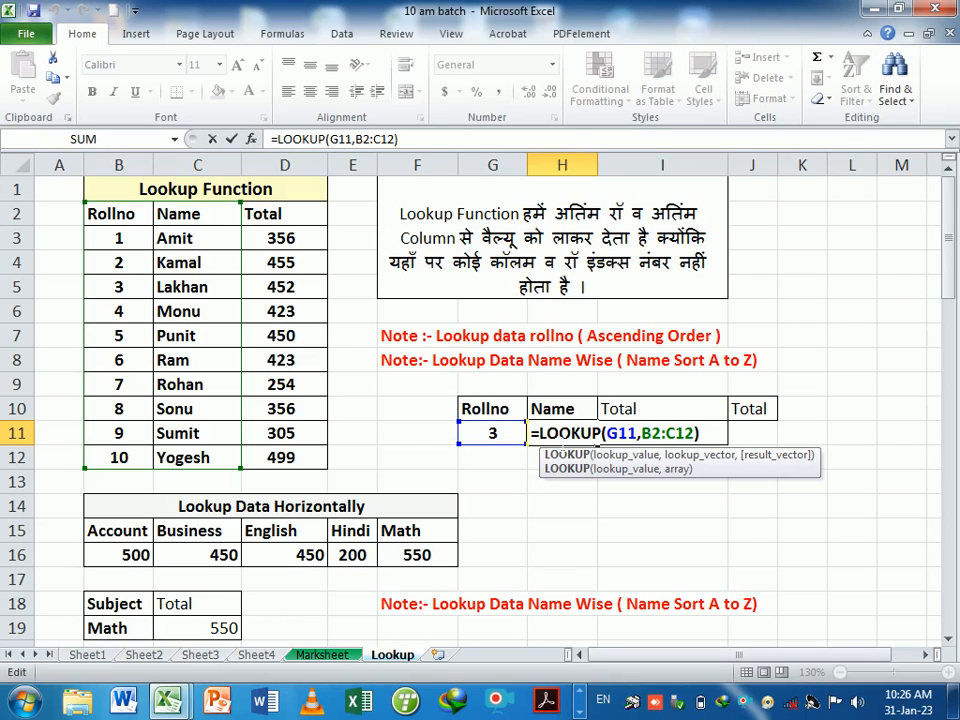
key("Return")
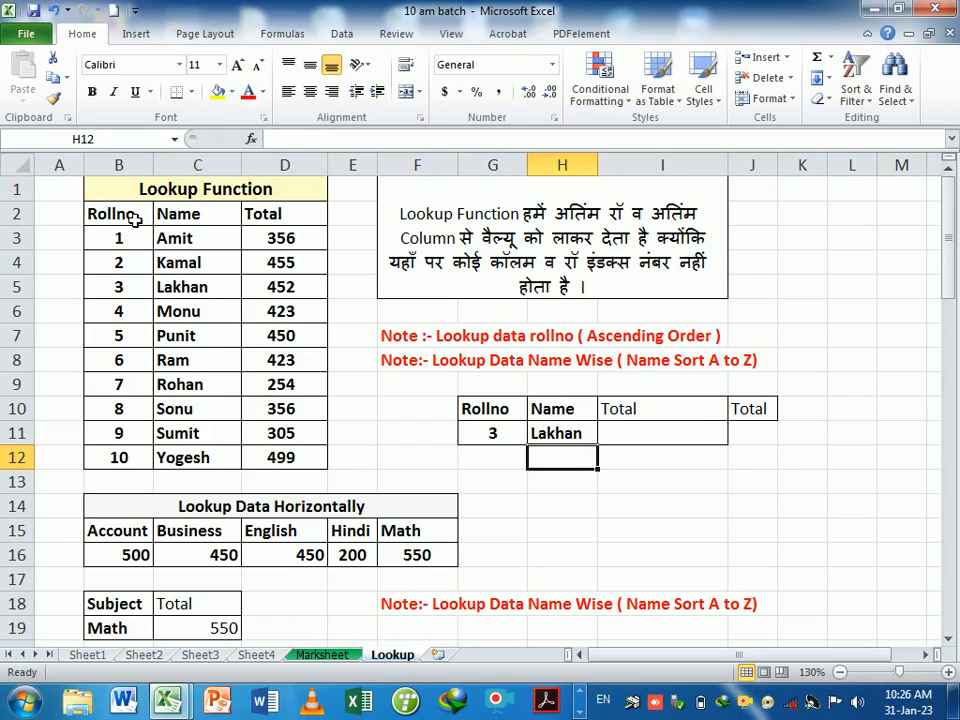
left_click_drag(134, 218, 186, 457)
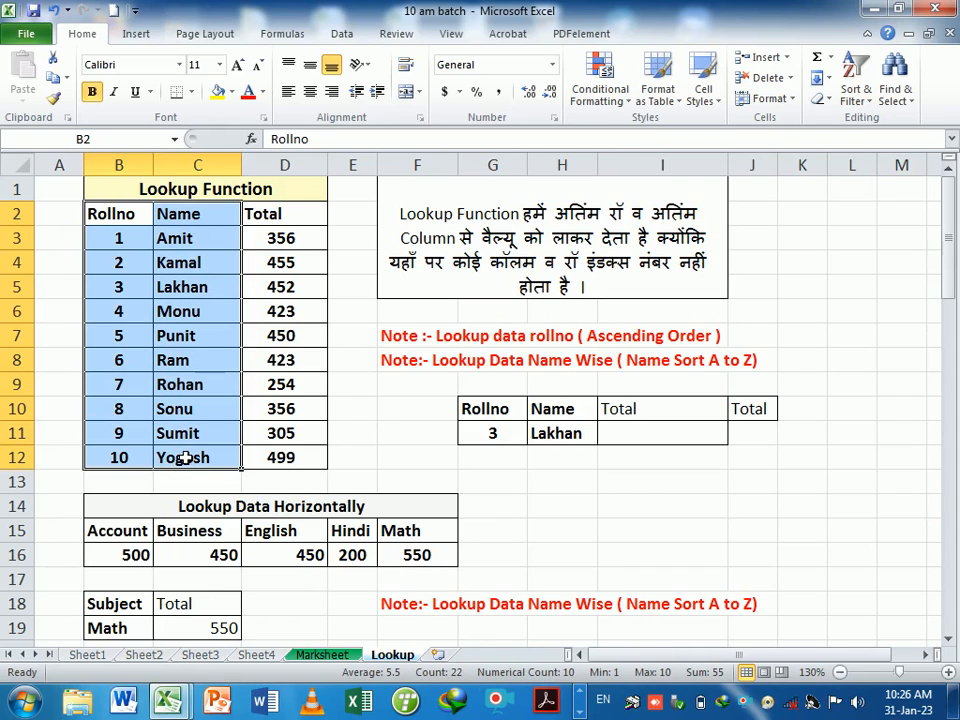
Examine the Rollno and Name columns in B2:C12, relating each roll number to its student name
left_click_drag(124, 216, 199, 456)
left_click(199, 290)
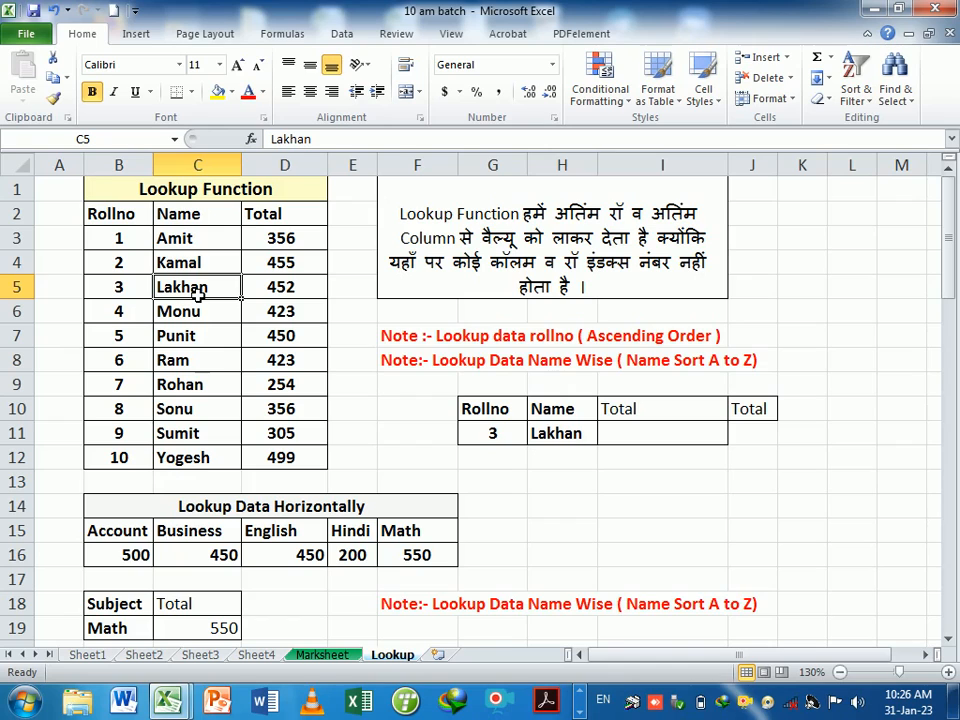
left_click(137, 214)
left_click(180, 214)
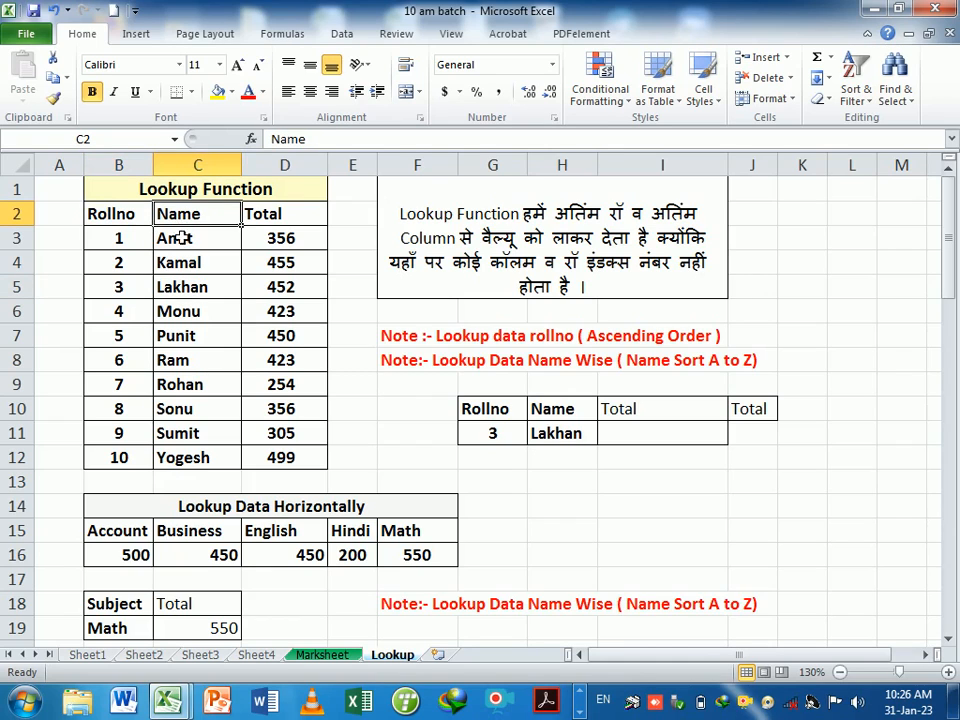
left_click(148, 214)
left_click(122, 262)
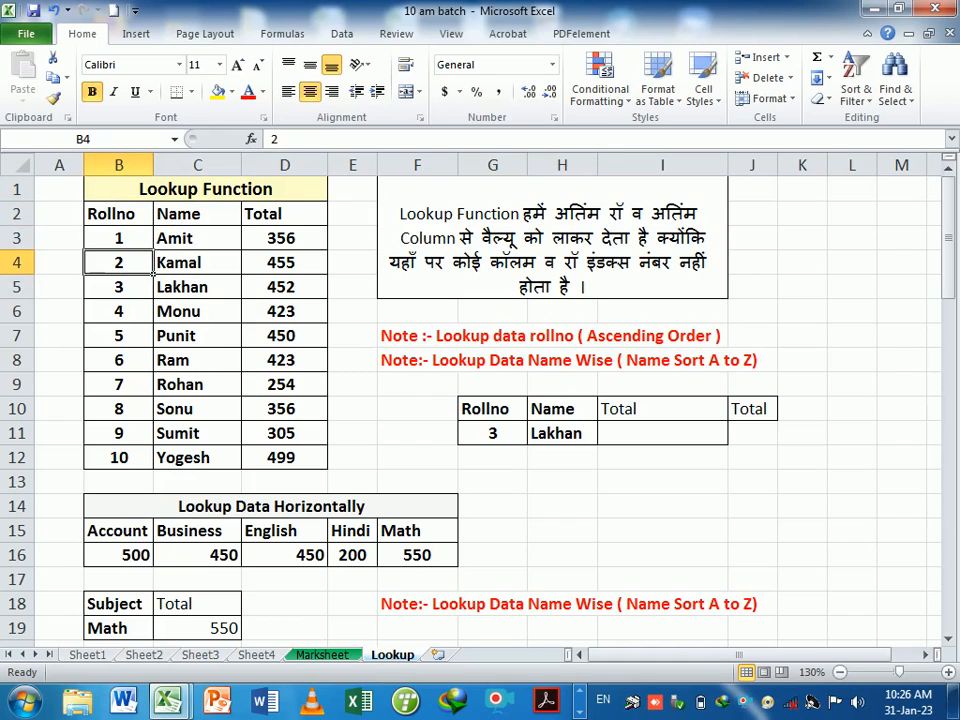
left_click(145, 466)
left_click(200, 262)
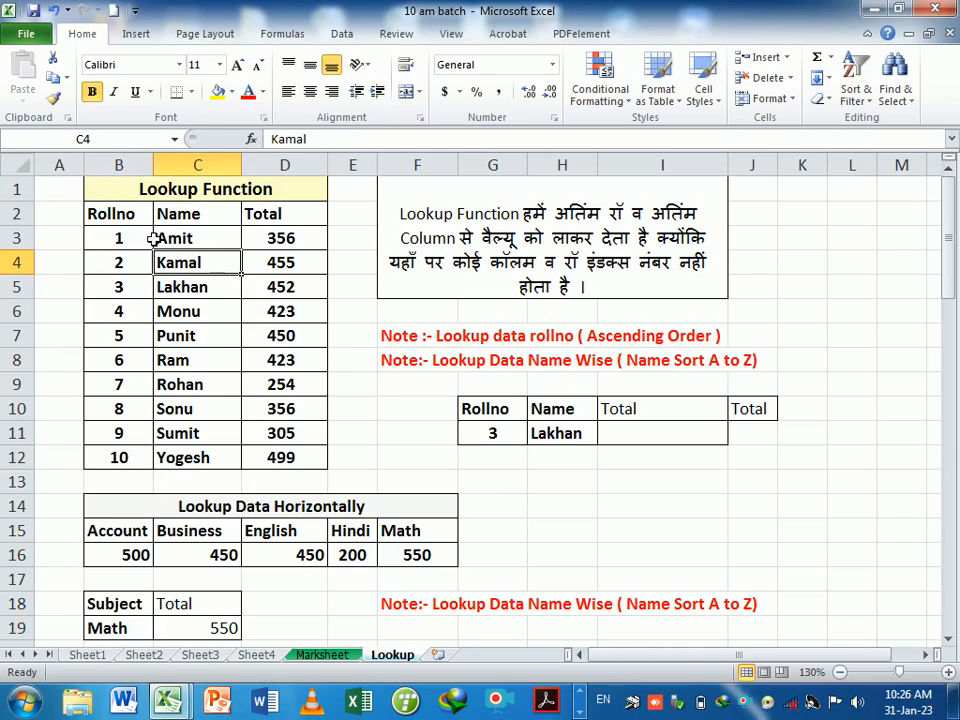
left_click_drag(144, 214, 208, 463)
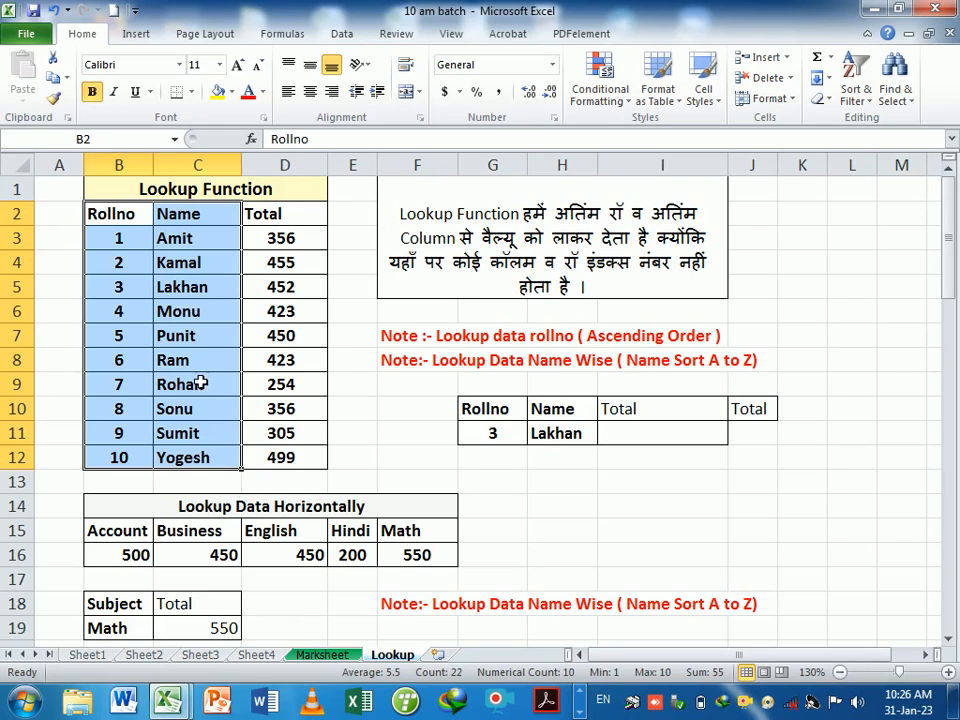
left_click(222, 316)
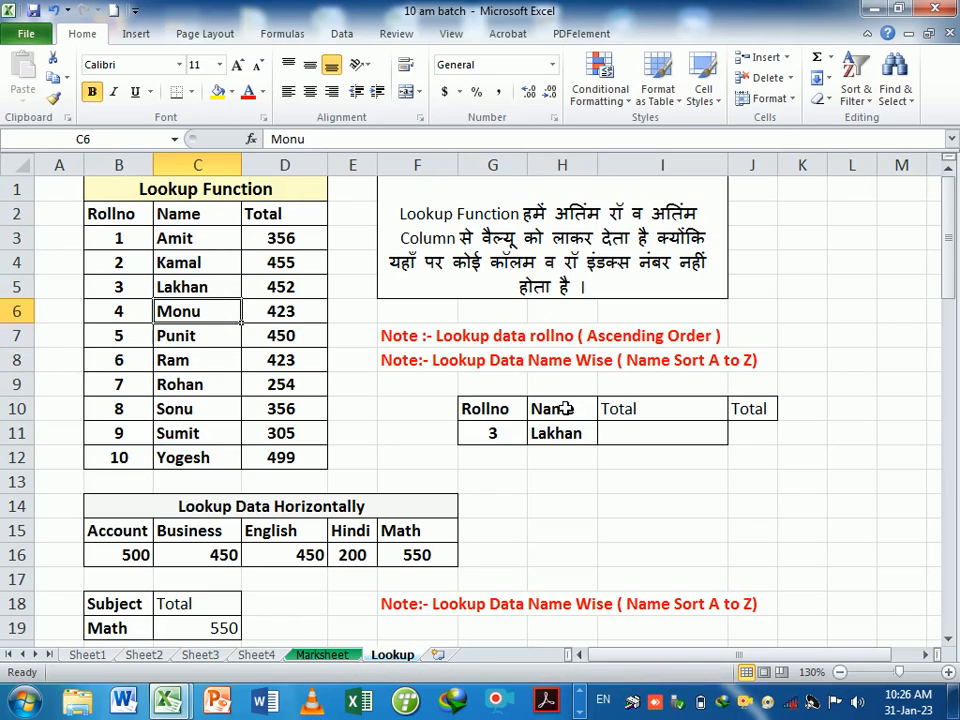
Enter the formula =LOOKUP(G11,B2:D12) in I11 to return the total for the roll number
left_click(578, 437)
left_click(646, 437)
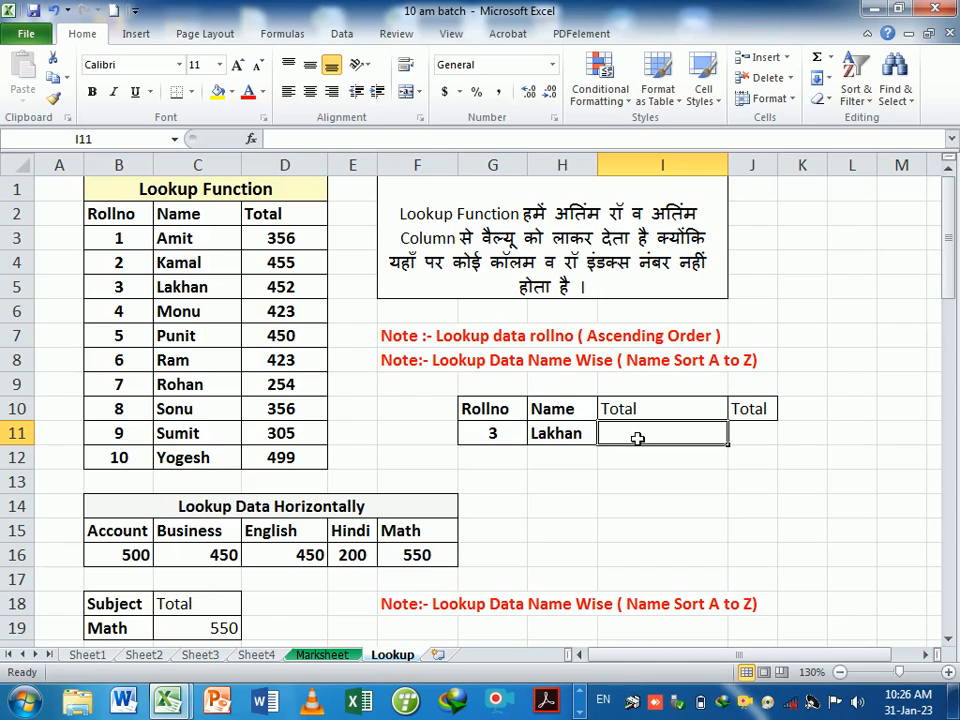
type("=")
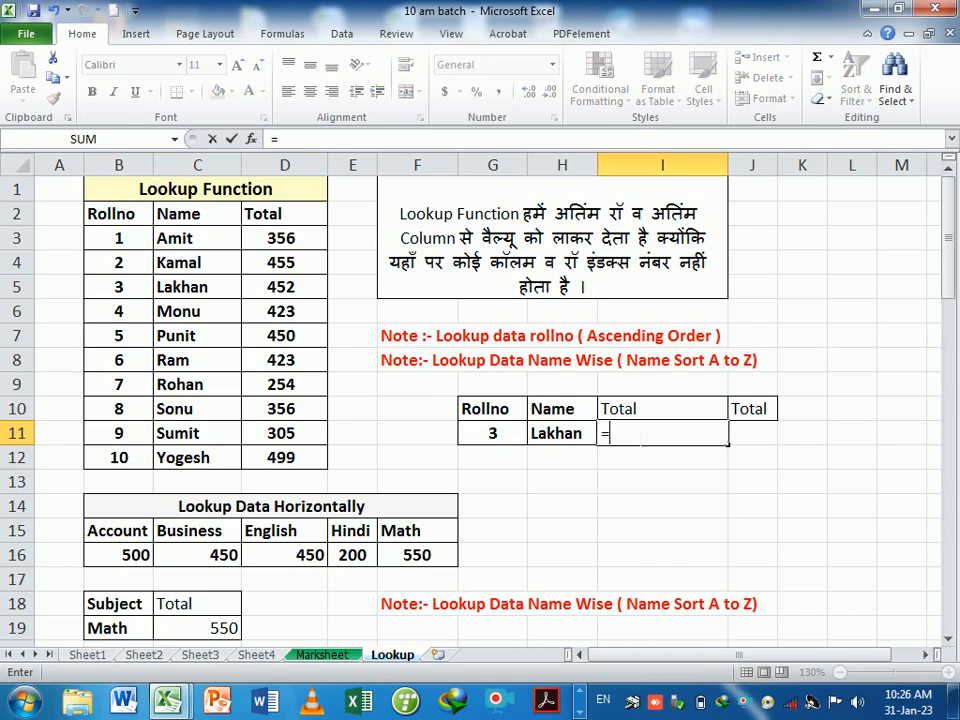
type("lookup")
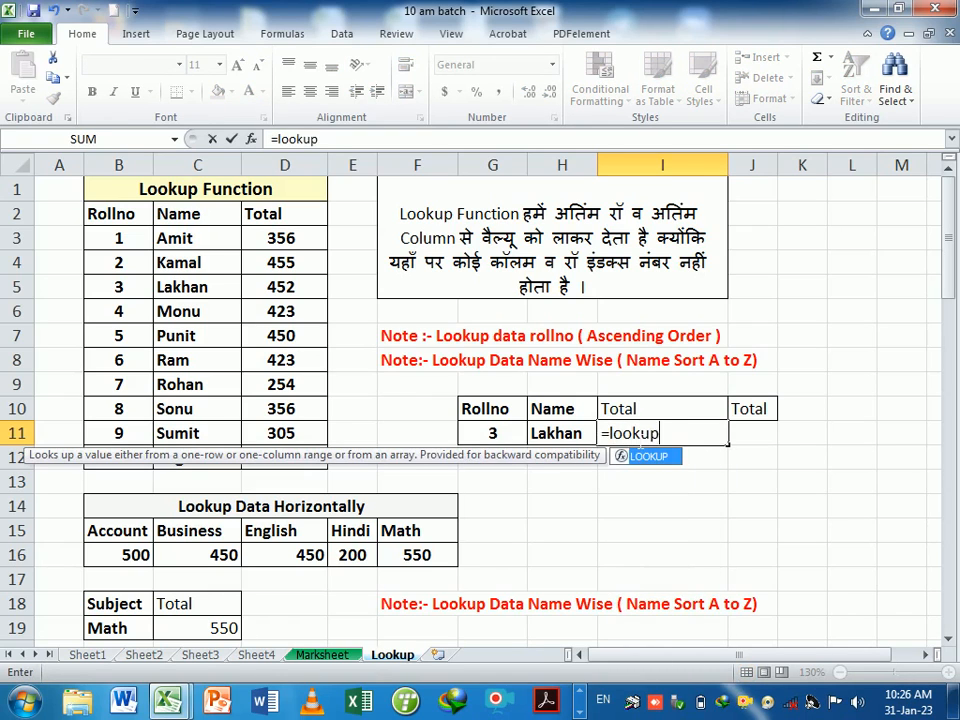
key("Tab")
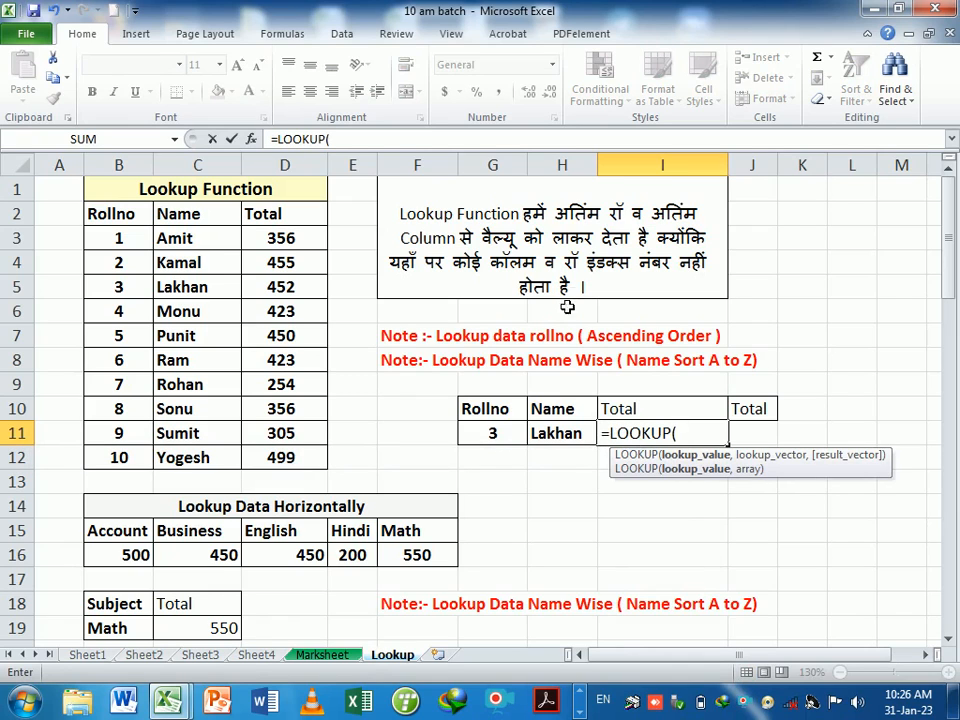
left_click(507, 441)
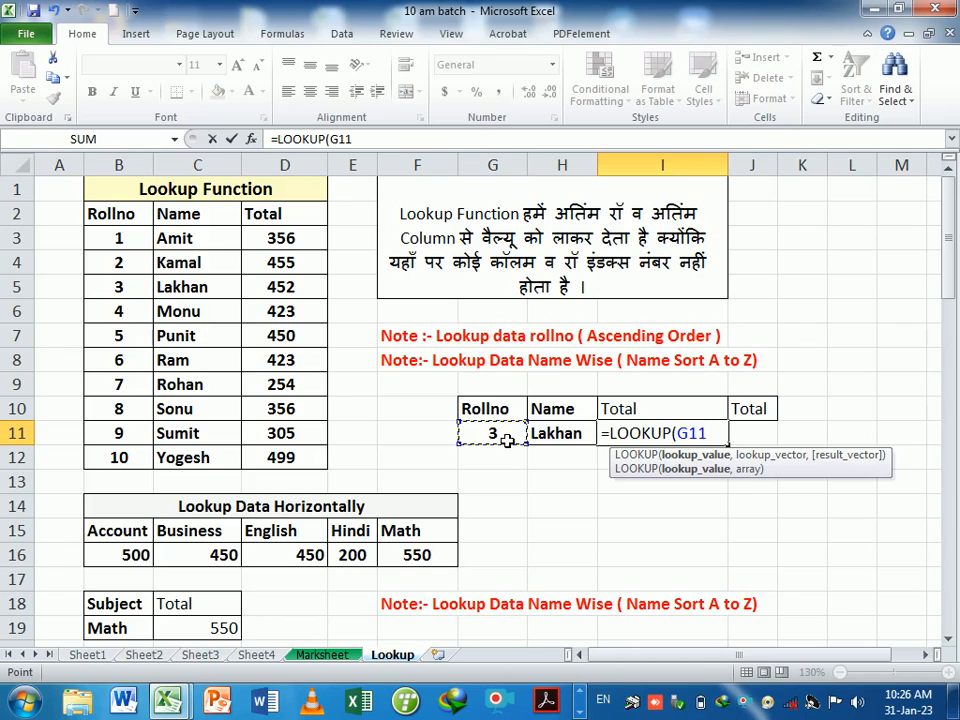
type(",")
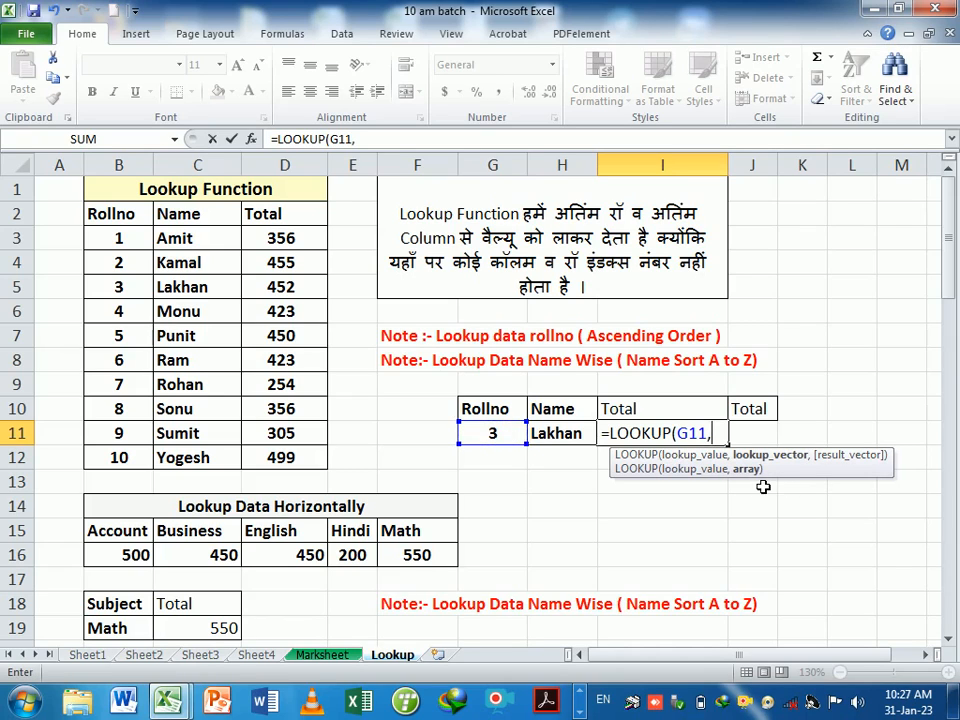
left_click(129, 217)
left_click_drag(131, 220, 286, 457)
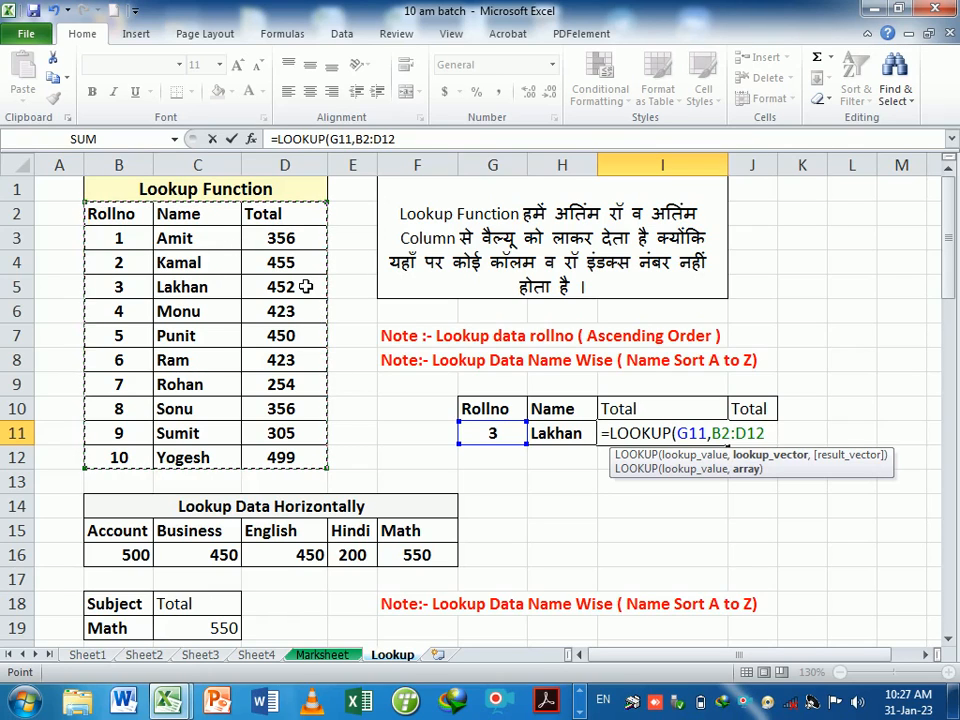
key("Return")
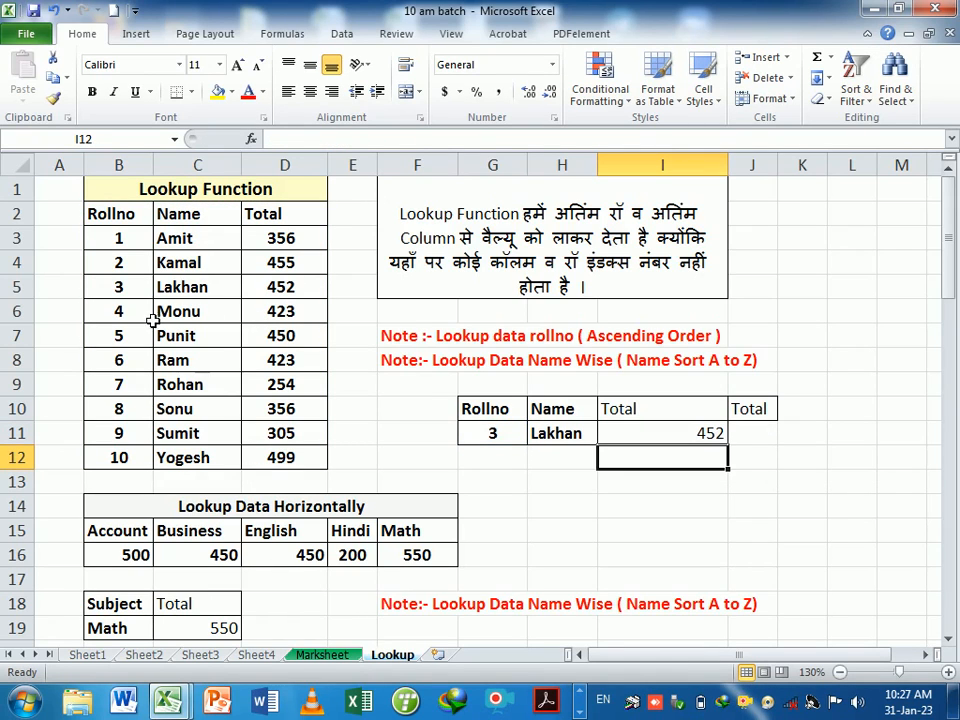
Test the total lookup by setting the roll number in G11 to 8 and finally 2, comparing the results with the source records
left_click_drag(128, 293, 320, 296)
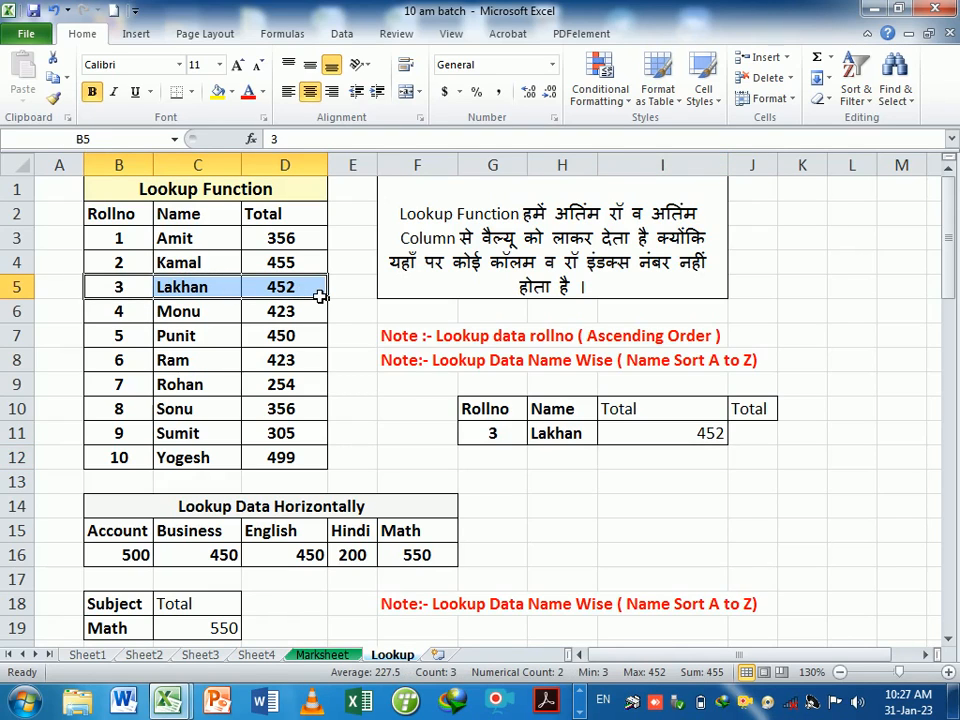
left_click(483, 436)
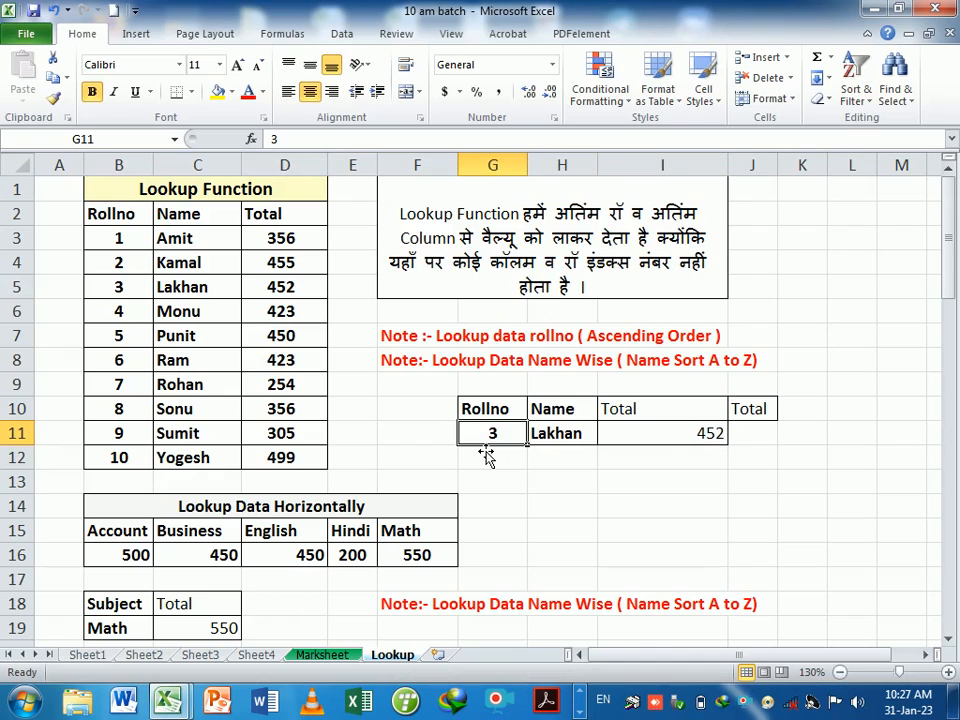
type("8")
key("Return")
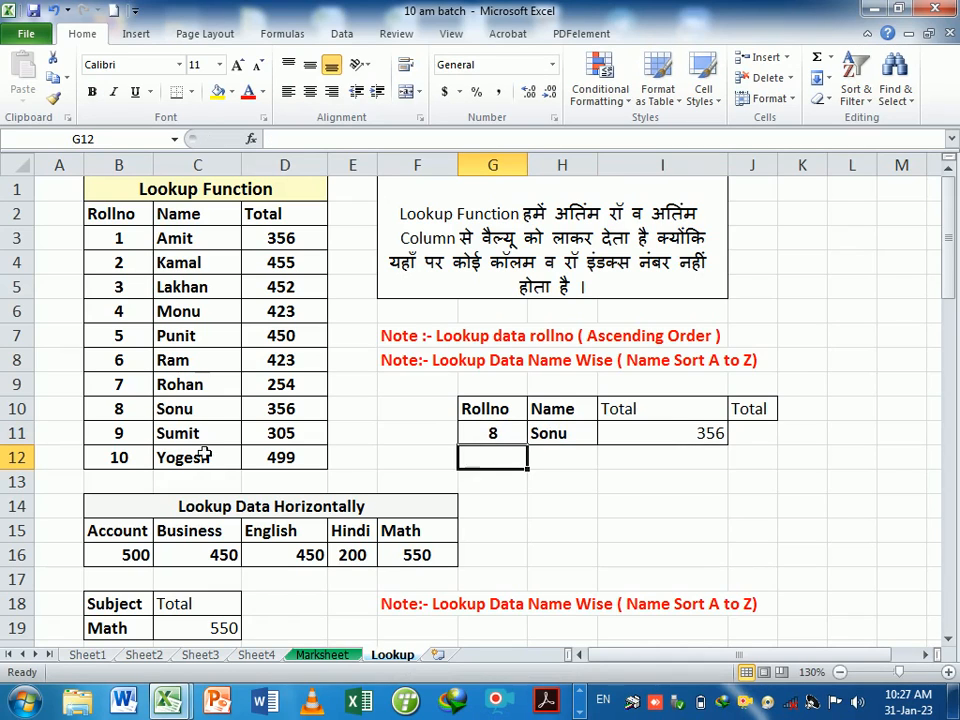
left_click_drag(133, 418, 320, 424)
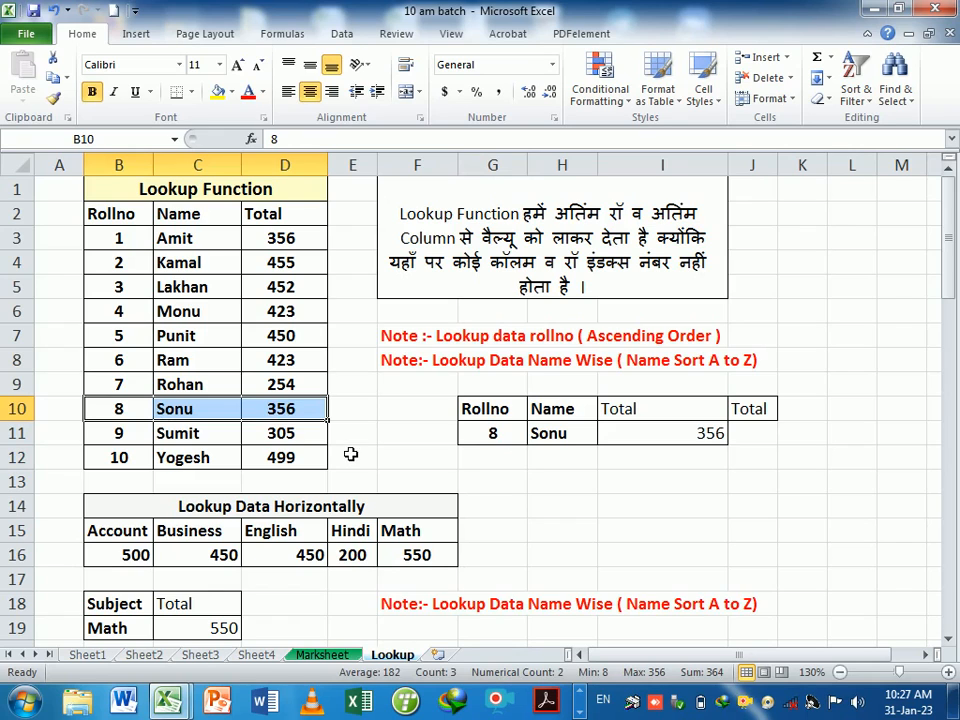
left_click(496, 440)
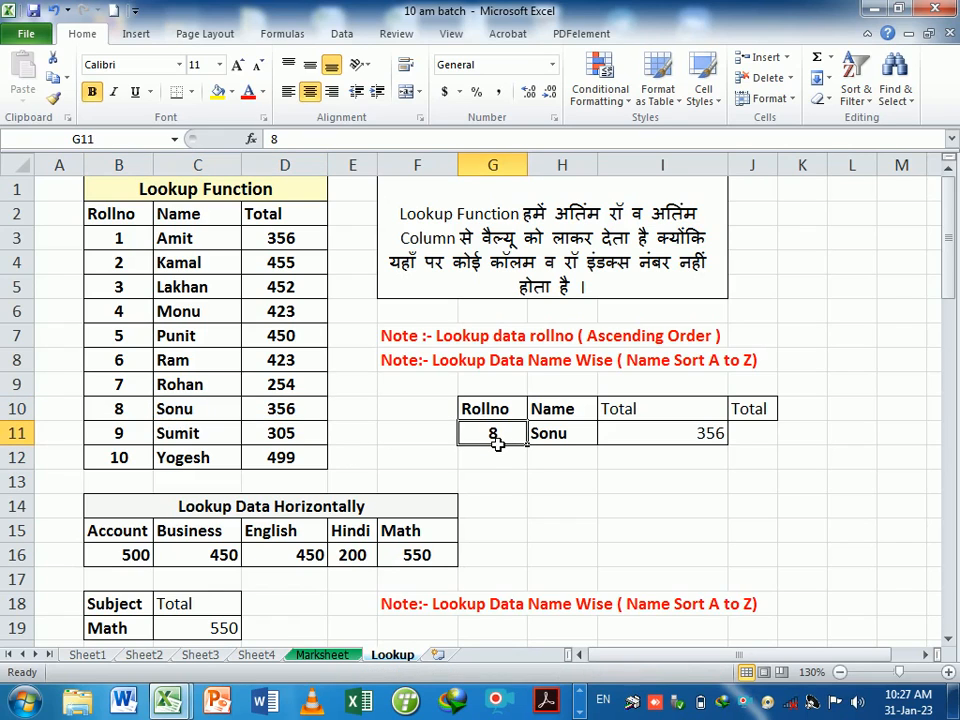
type("2")
key("Return")
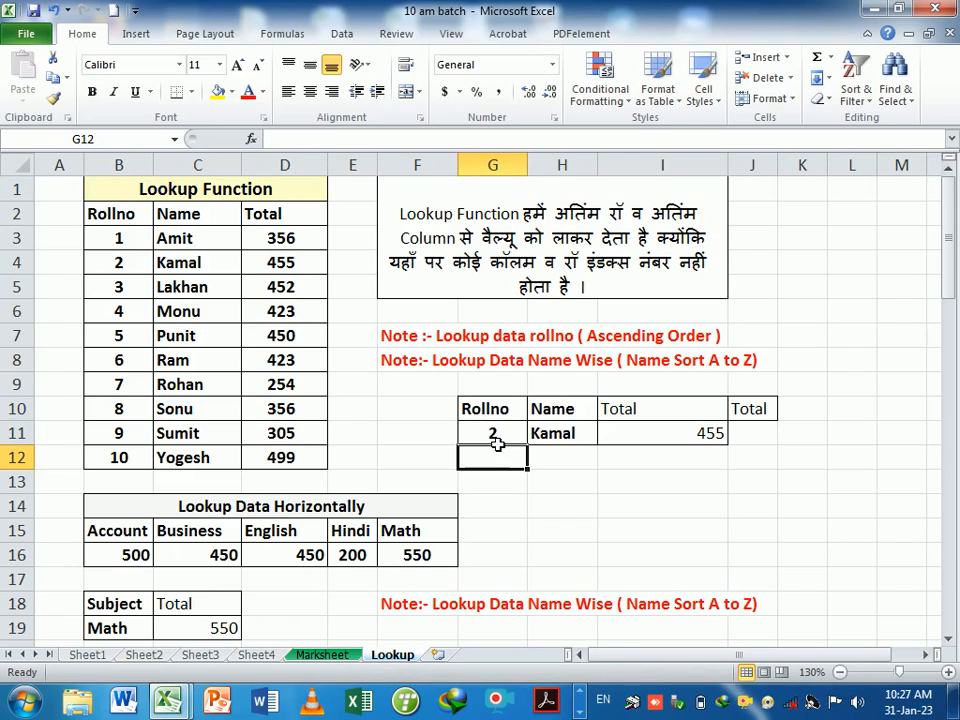
left_click_drag(118, 262, 279, 270)
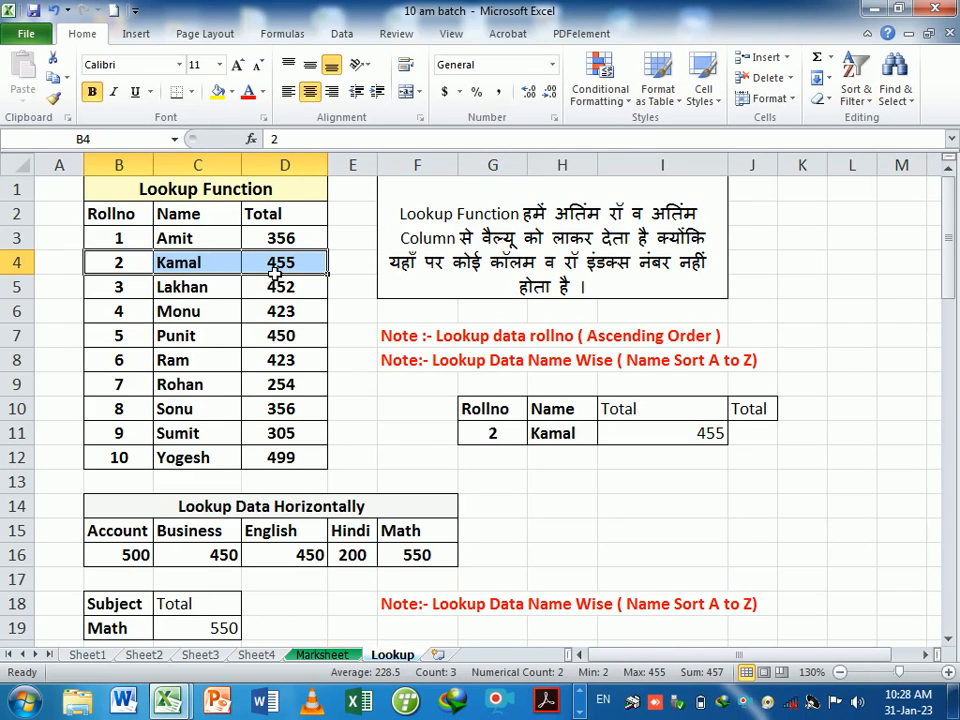
left_click(525, 508)
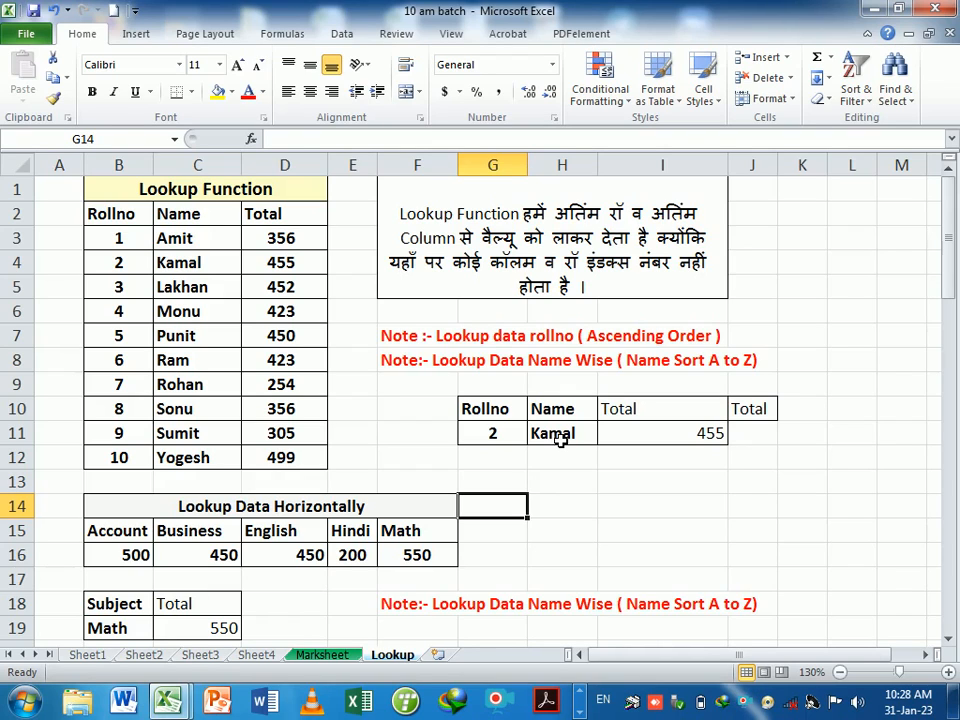
Enter the formula =LOOKUP(H11,C2:D12) in J11 to return the total for the student's name
left_click(754, 438)
type("=lookup")
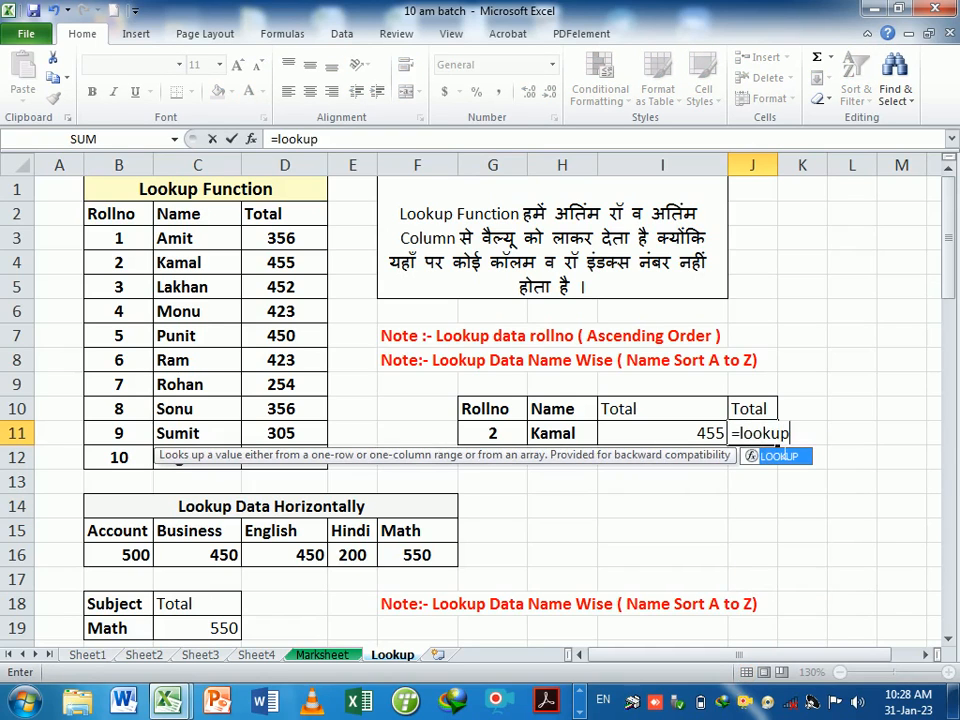
key("Tab")
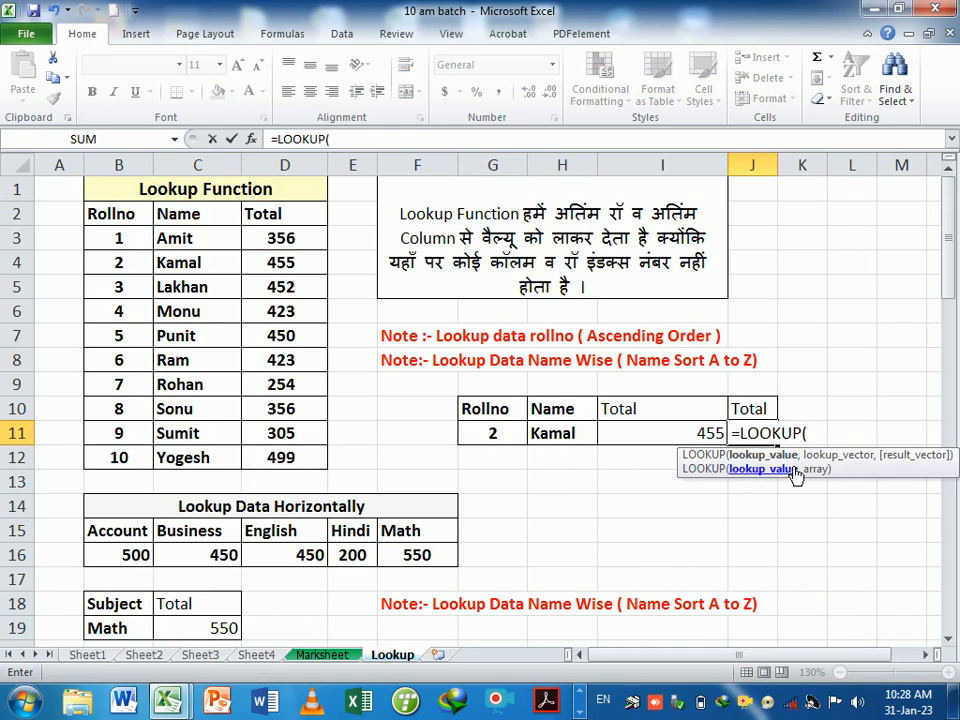
left_click(568, 441)
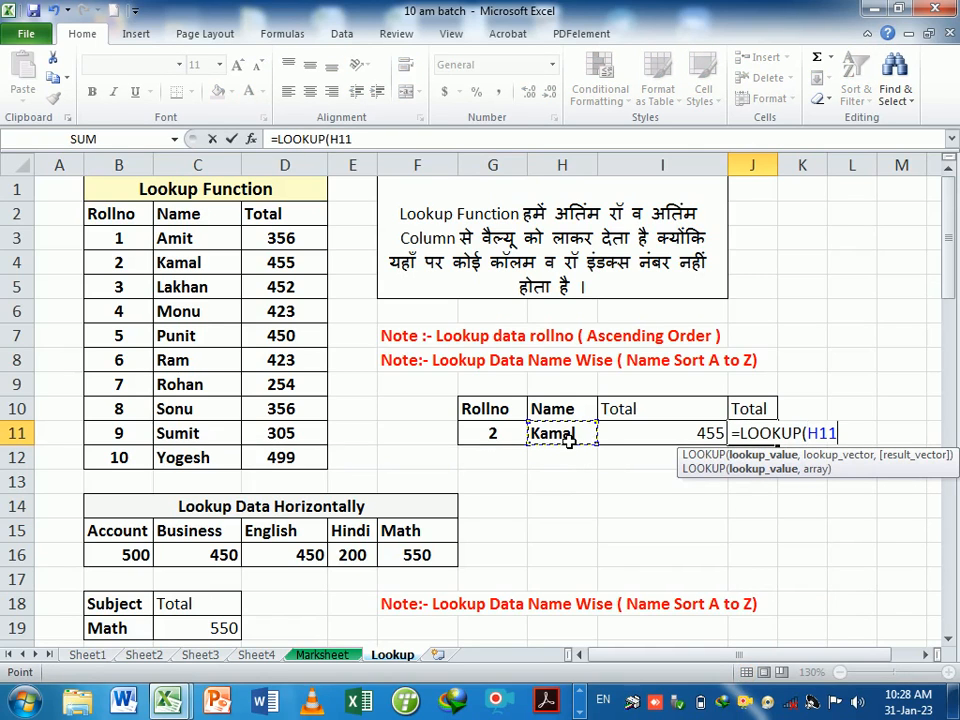
type(",")
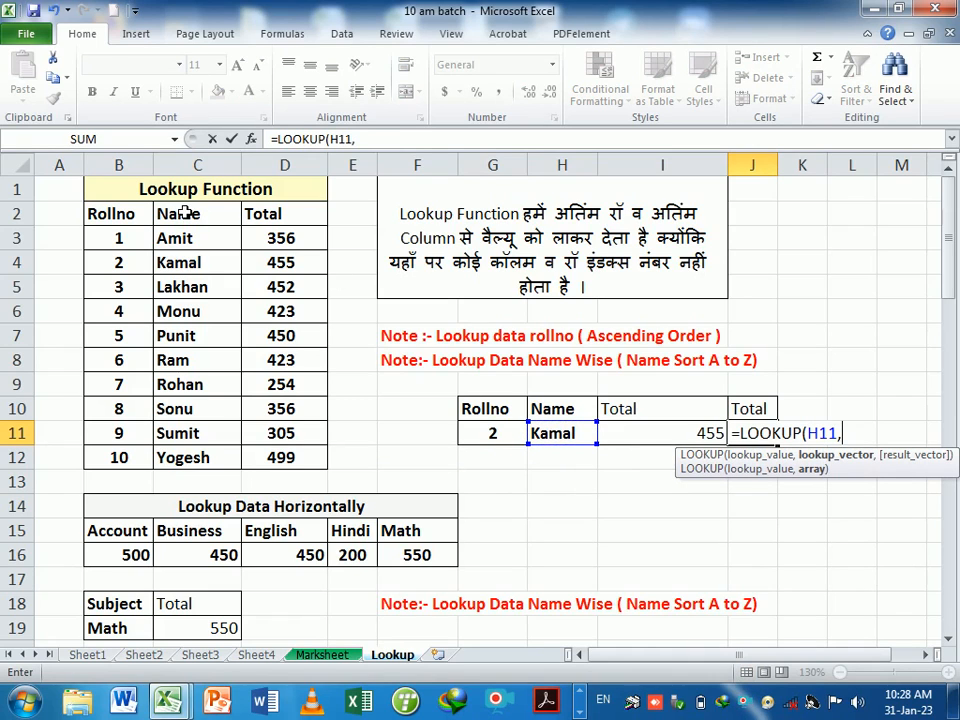
left_click_drag(190, 211, 328, 463)
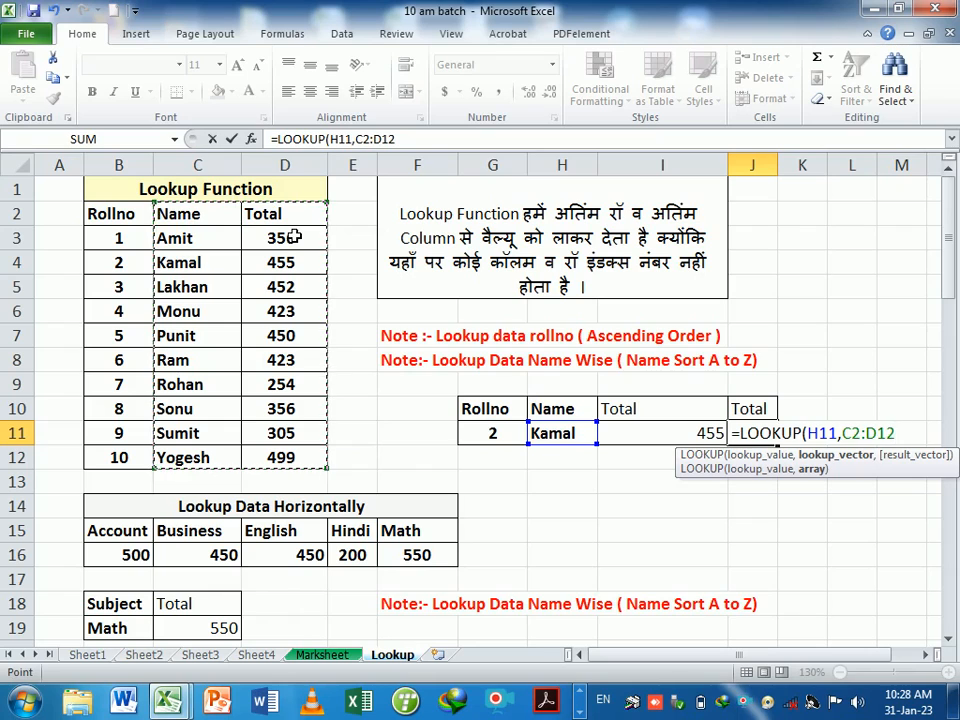
key("Return")
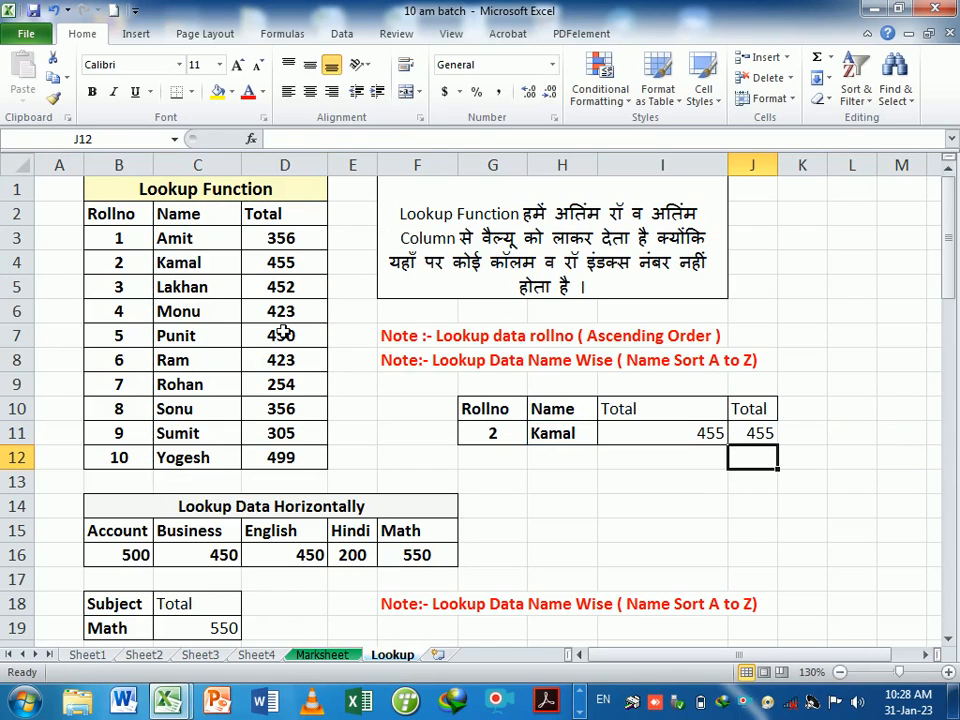
Replace the formula in H11 with a typed student name and compare the name-based total with the record in C6:D6
left_click(562, 437)
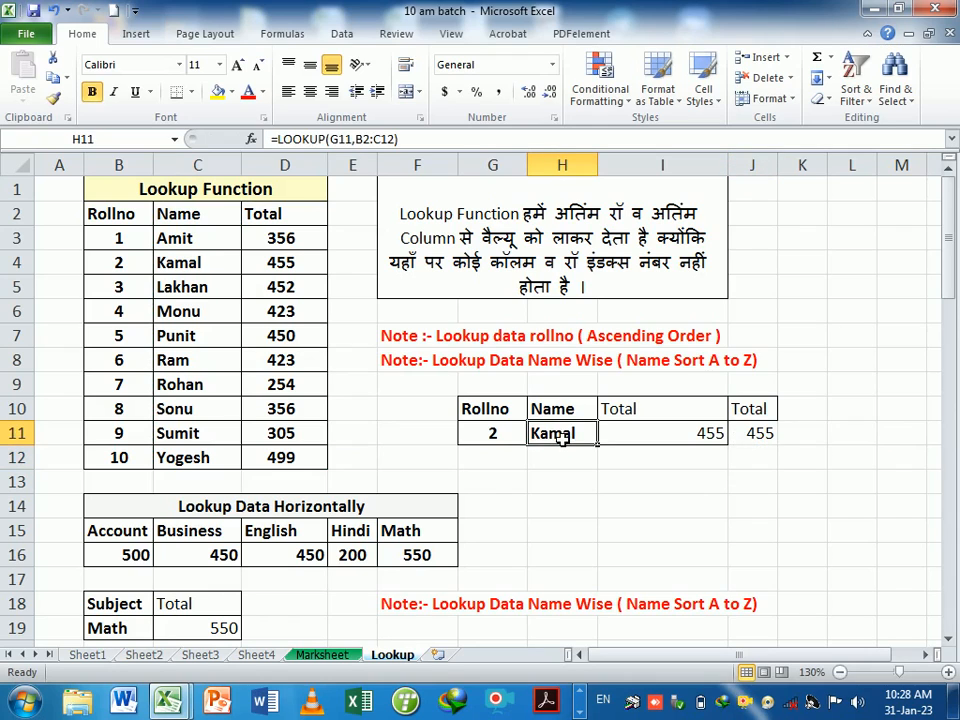
key("Delete")
left_click(568, 488)
left_click(587, 440)
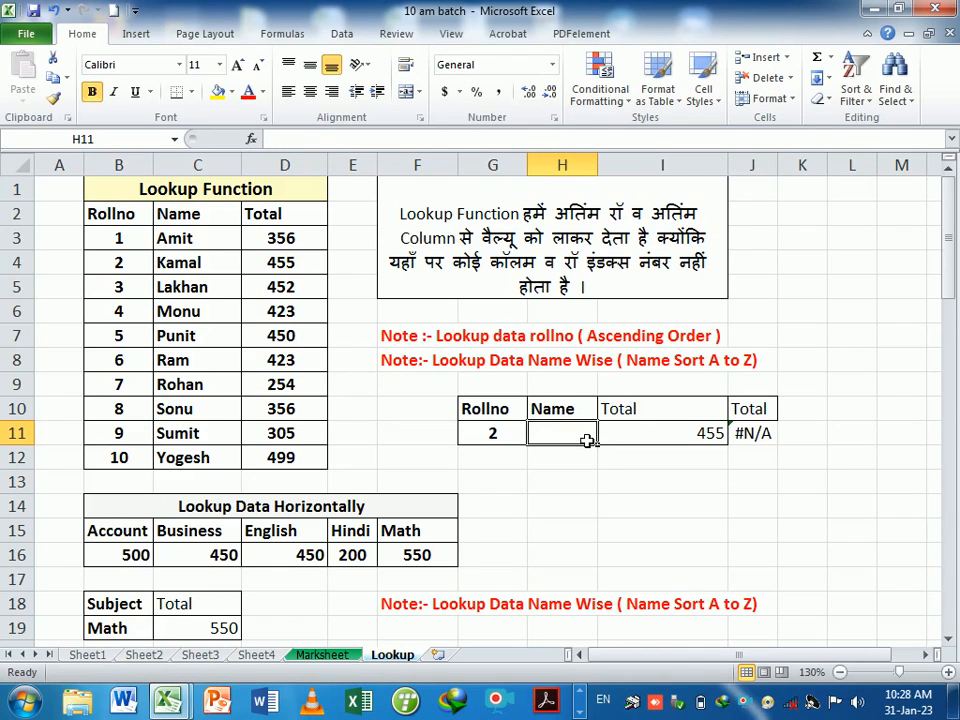
type("Mounu")
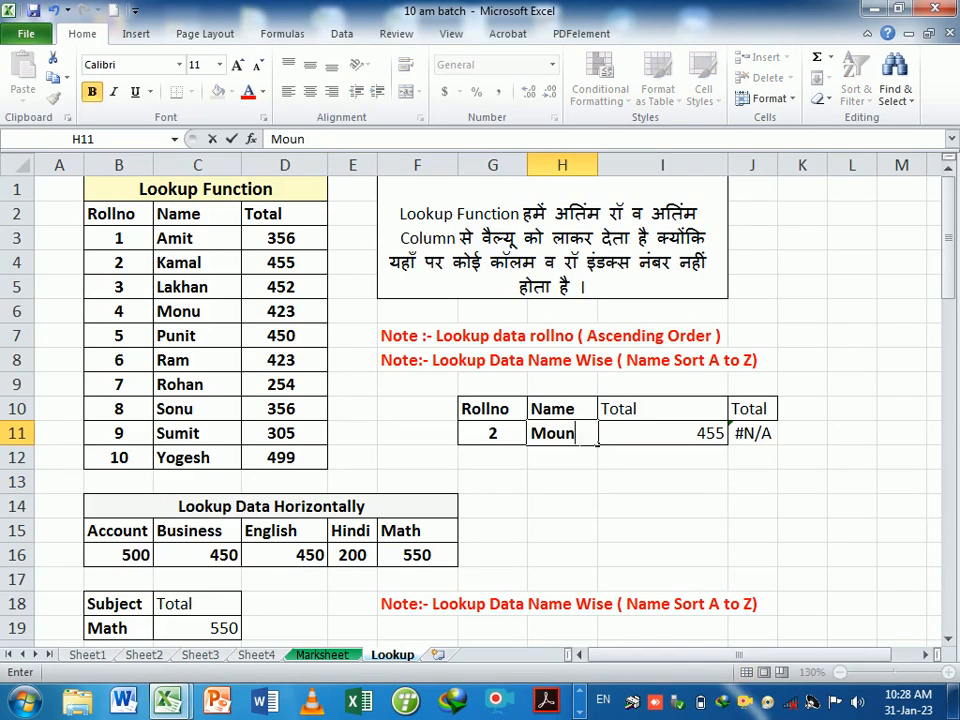
key("BackSpace")
key("BackSpace")
type("u")
key("Return")
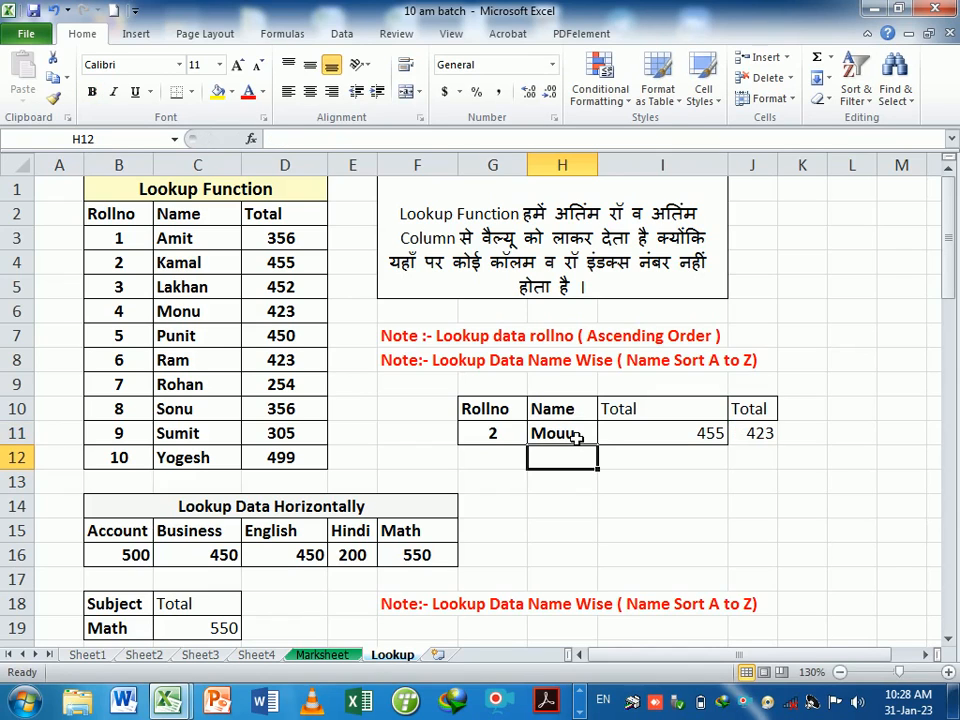
left_click_drag(190, 316, 268, 317)
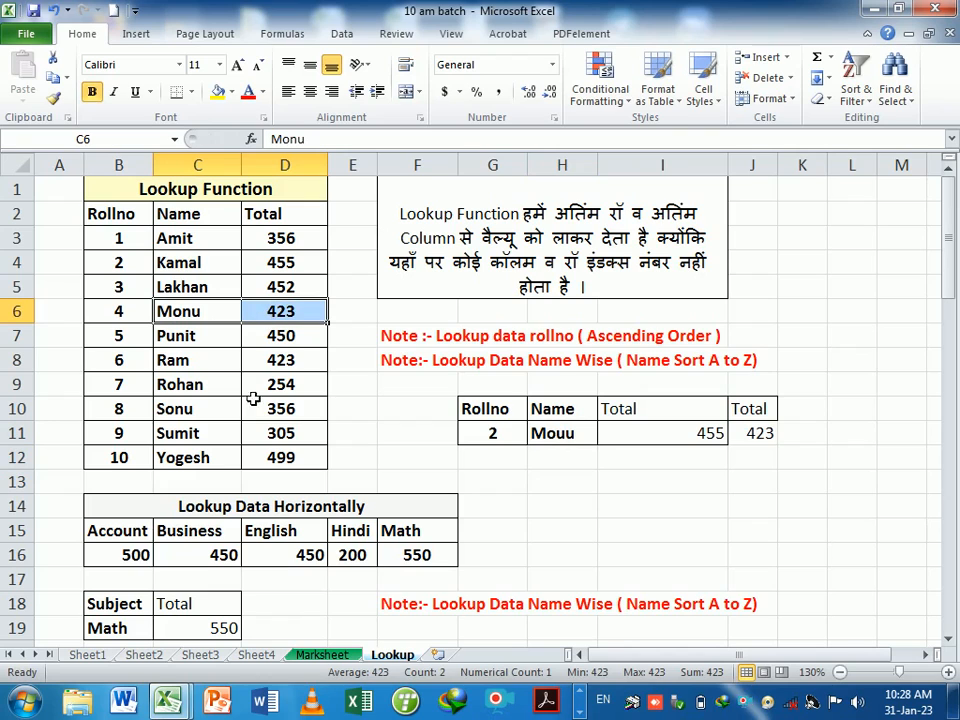
Change the name in H11 to that of the roll number 10 student to test the total lookup in J11
left_click(557, 434)
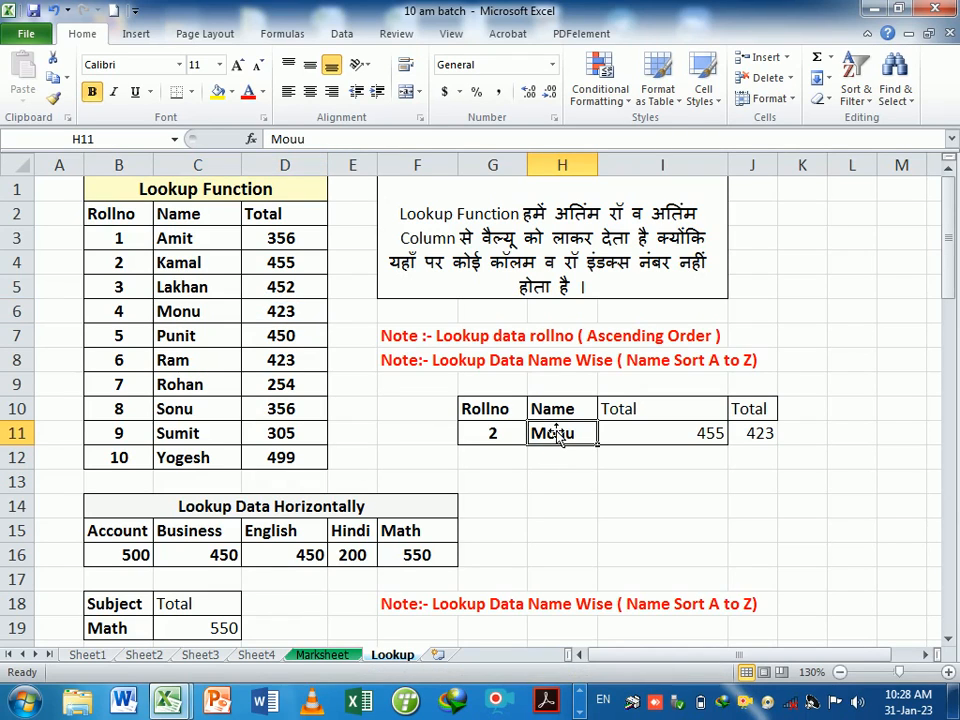
type("Yogesh")
key("Return")
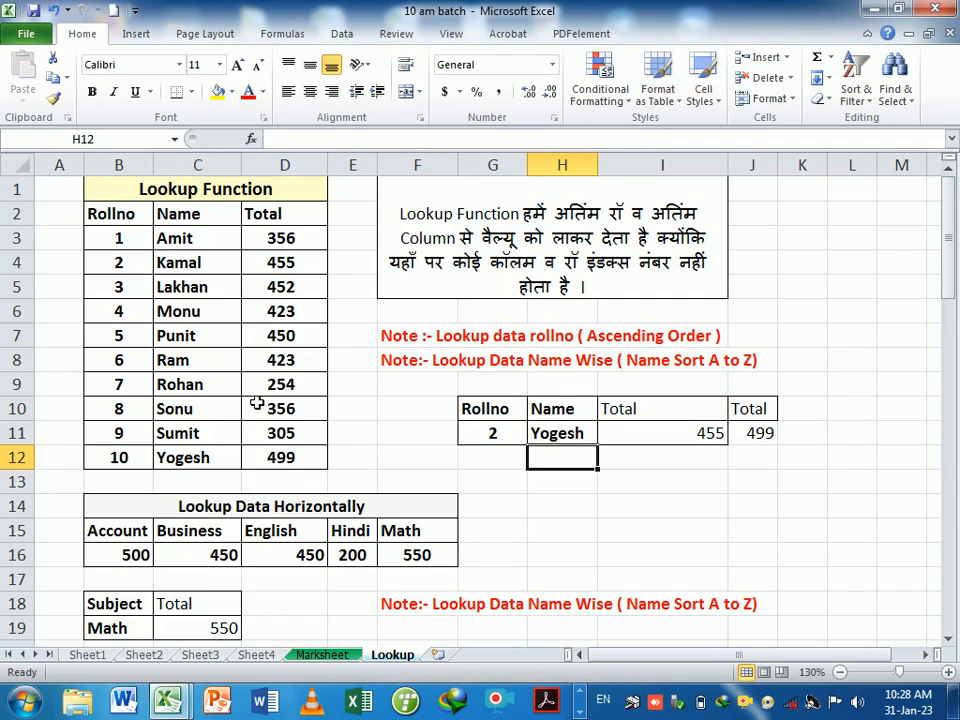
Change the name in H11 to that of the roll number 2 student and compare the total with the record in C4:D4
left_click(557, 437)
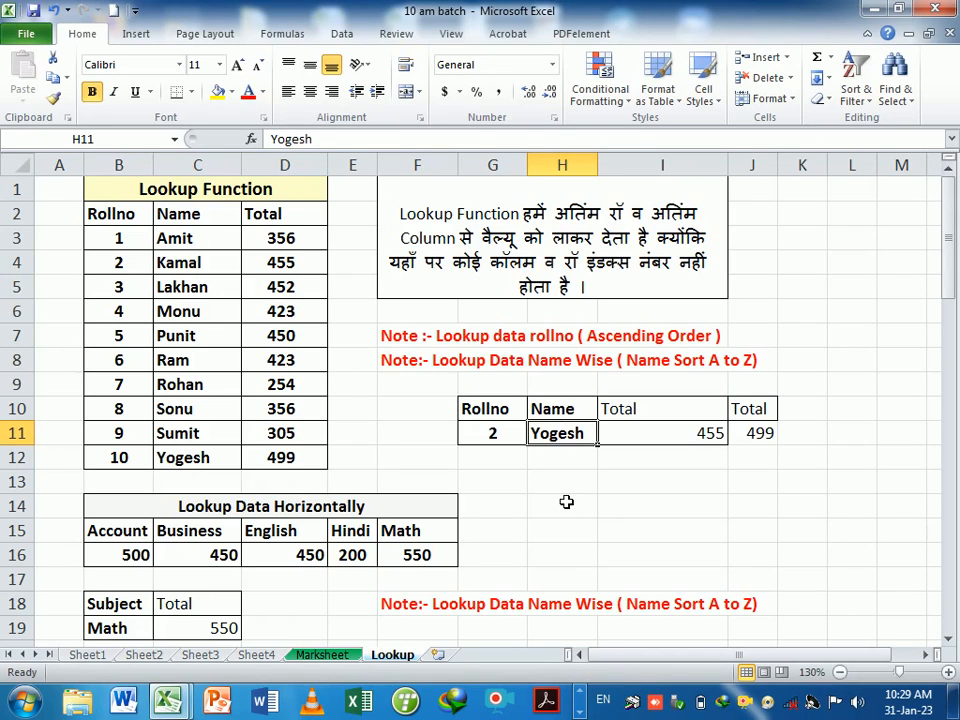
type("kamal")
key("Return")
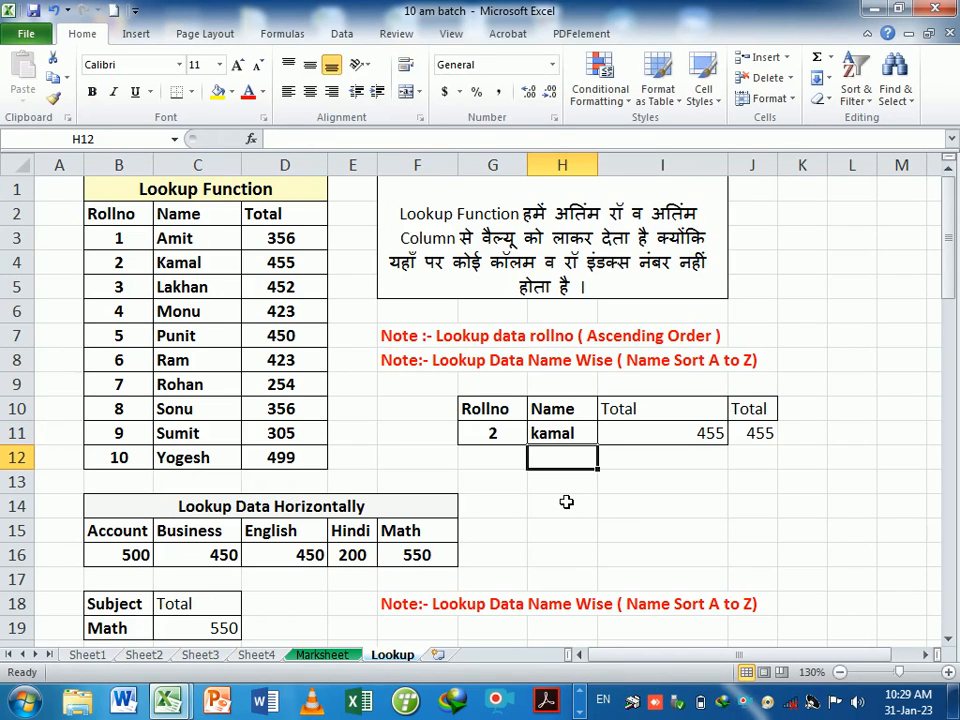
left_click_drag(193, 270, 257, 273)
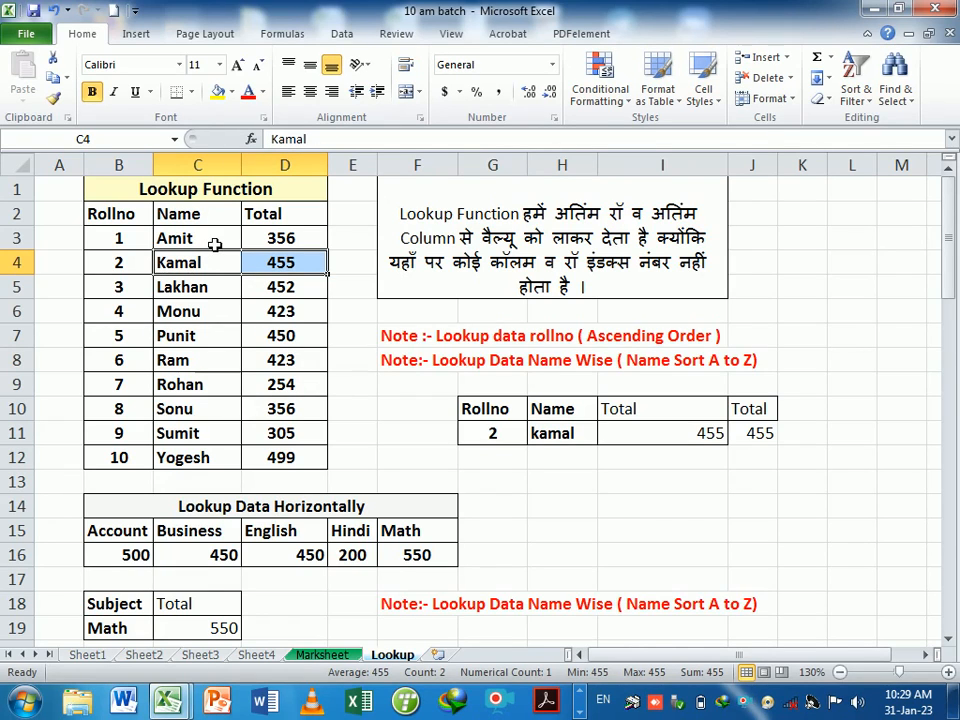
Sort the names in C3:C12 from A to Z, expanding the selection to the adjacent columns
left_click_drag(214, 244, 224, 468)
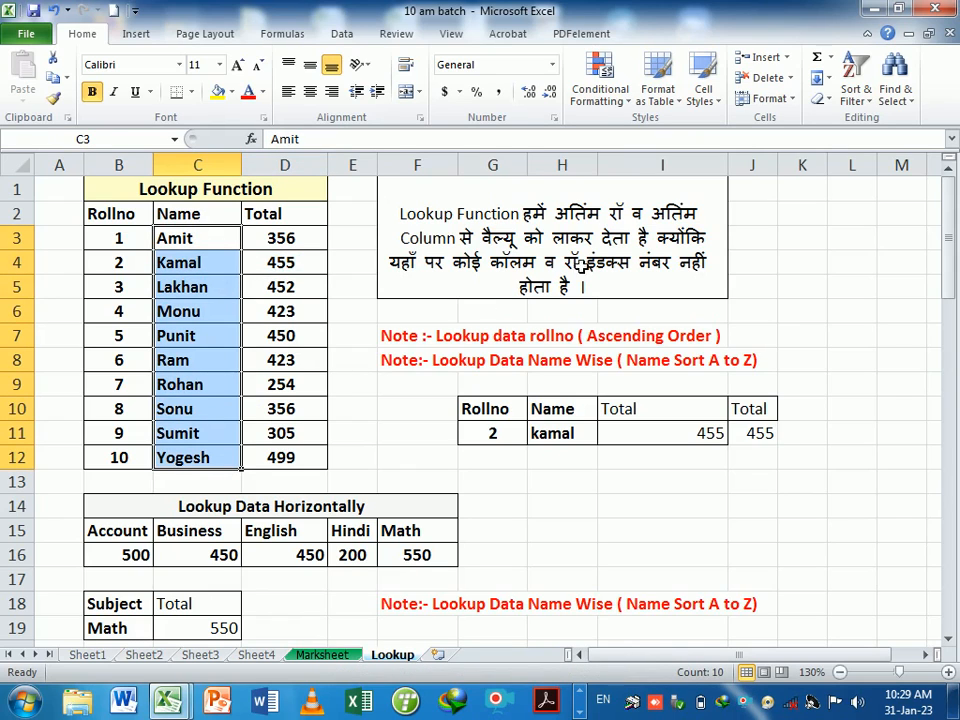
left_click(856, 100)
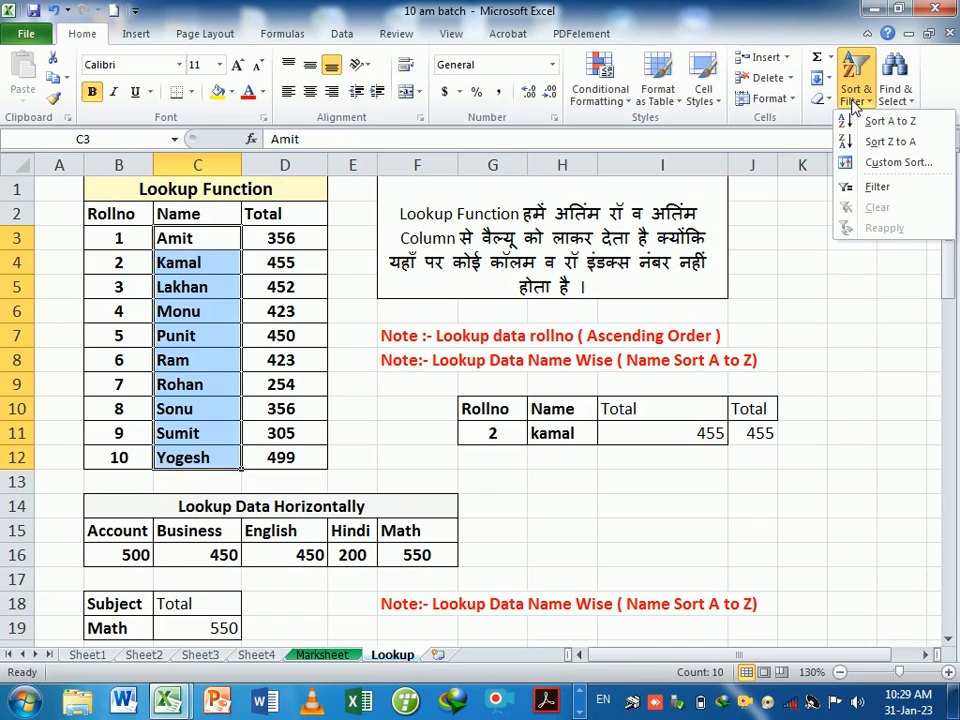
left_click(848, 122)
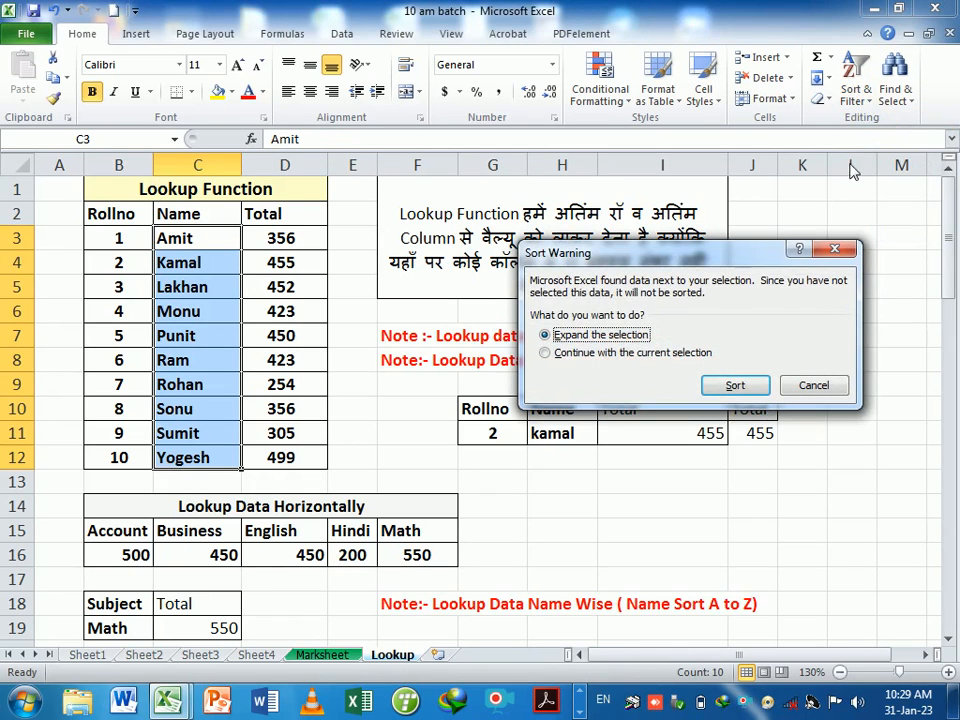
left_click(735, 386)
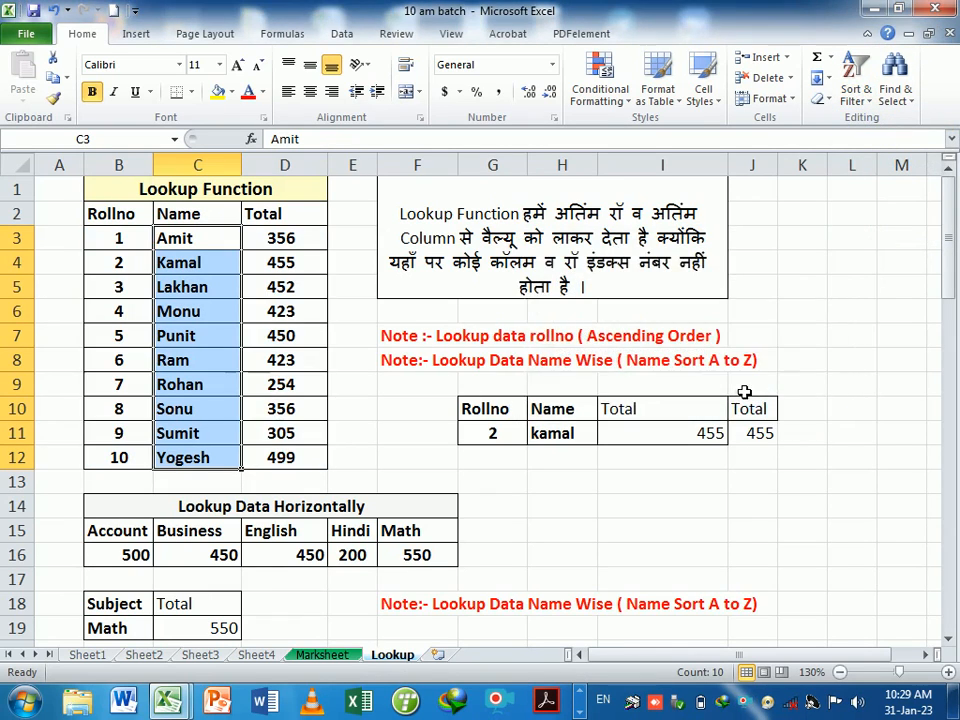
Examine the alphabetical order of the Name column and the notes in F7 and F8 about sorting lookup data
left_click(208, 243)
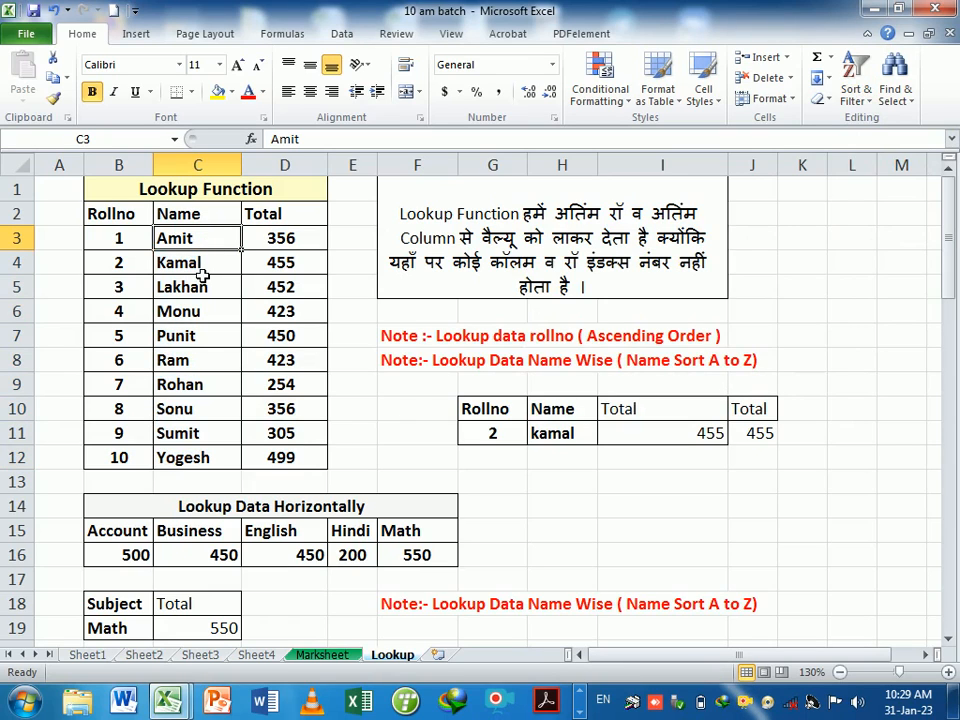
key("Down")
key("Down")
key("Down")
key("Down")
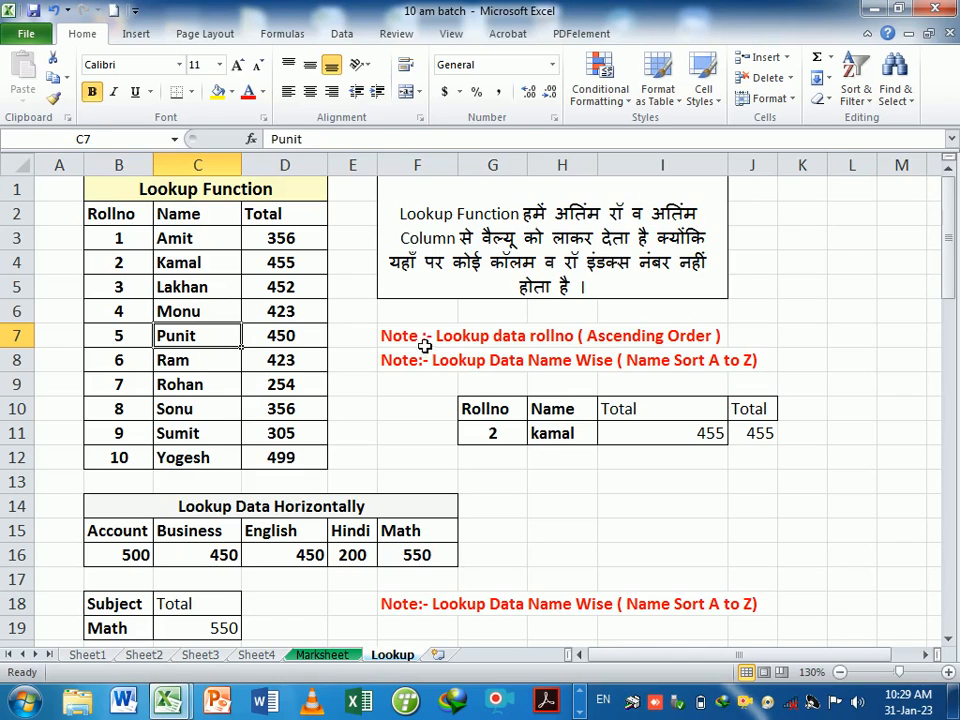
left_click_drag(425, 346, 648, 344)
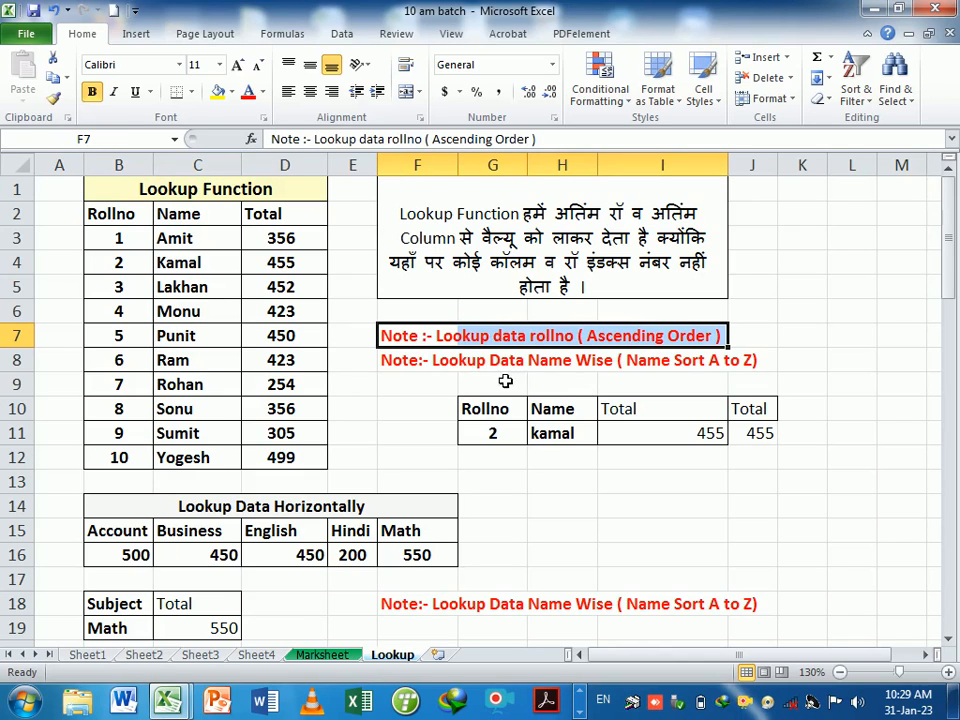
left_click(430, 362)
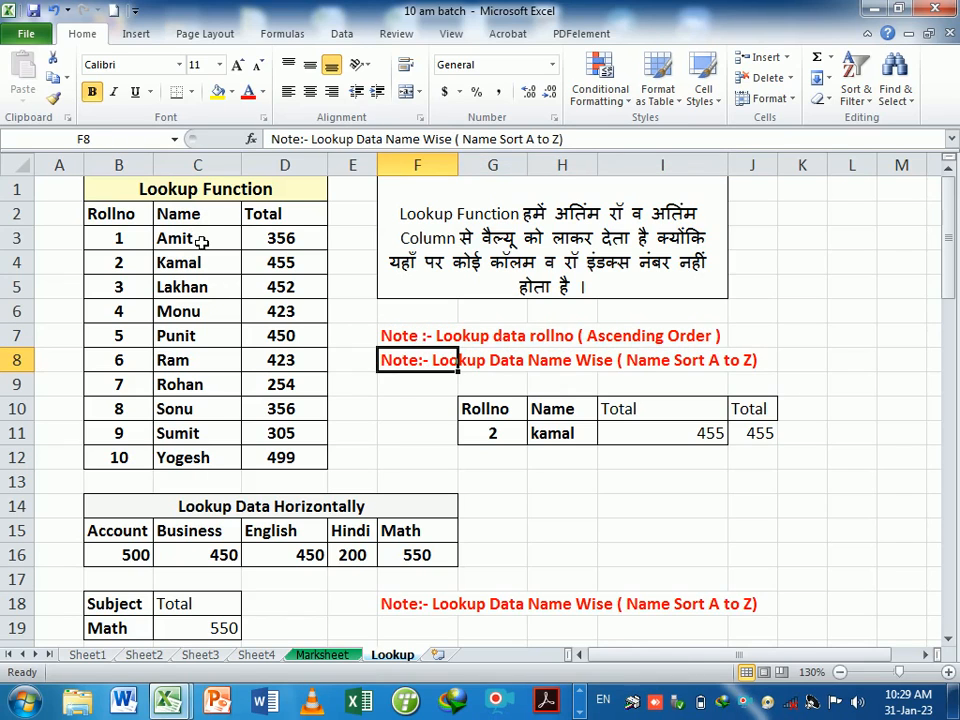
left_click_drag(197, 240, 213, 455)
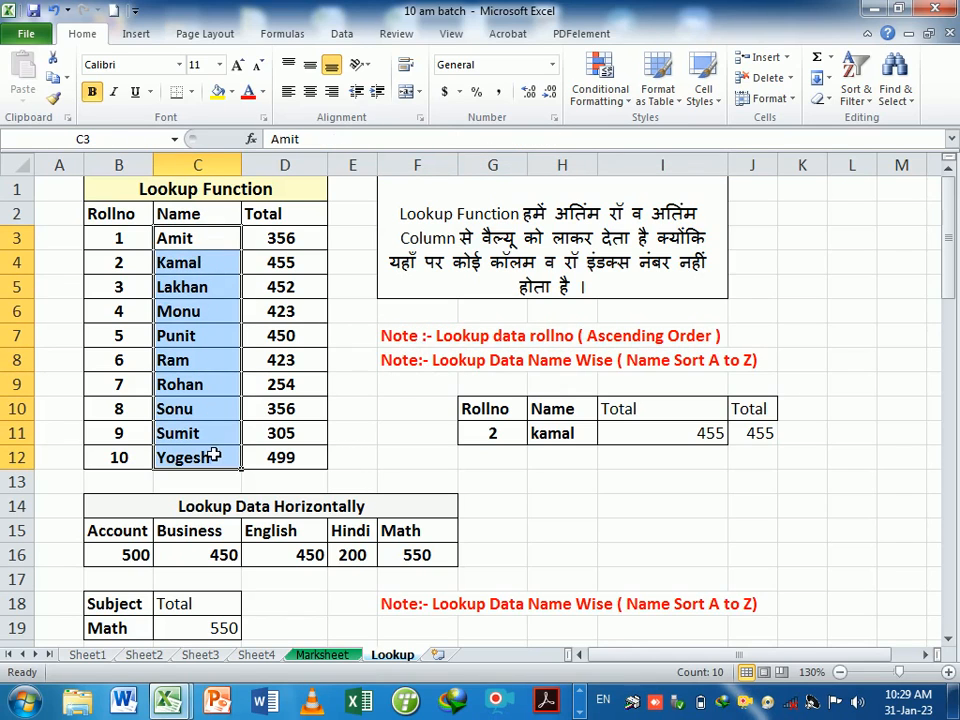
left_click(684, 502)
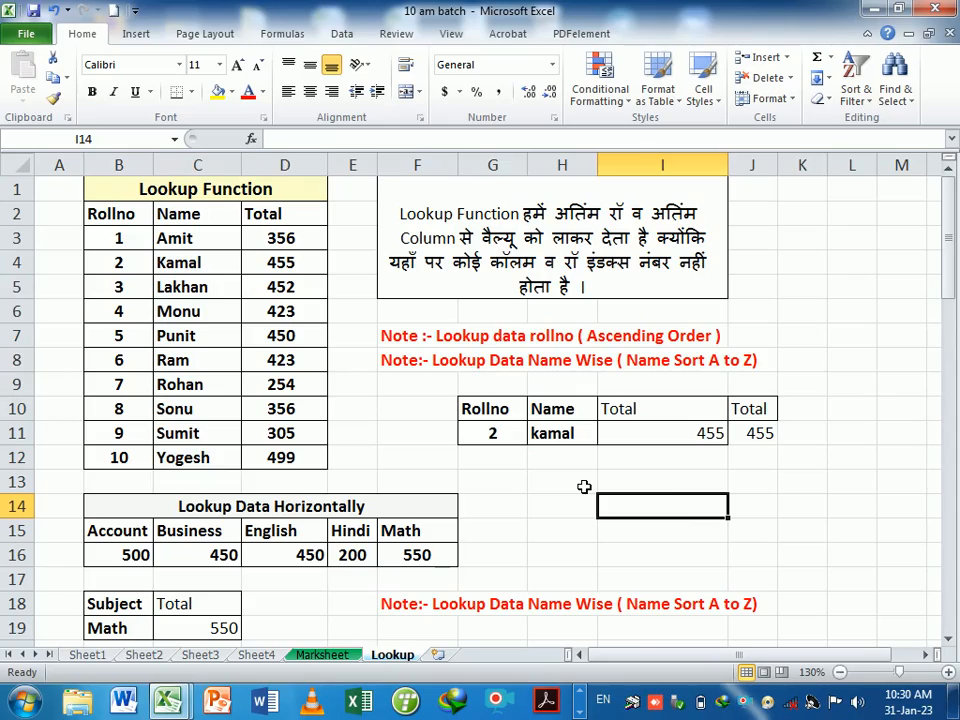
Look through Sheet4 and Sheet3 for another data table suitable for a lookup
left_click(258, 656)
scroll(316, 455, "up", 10)
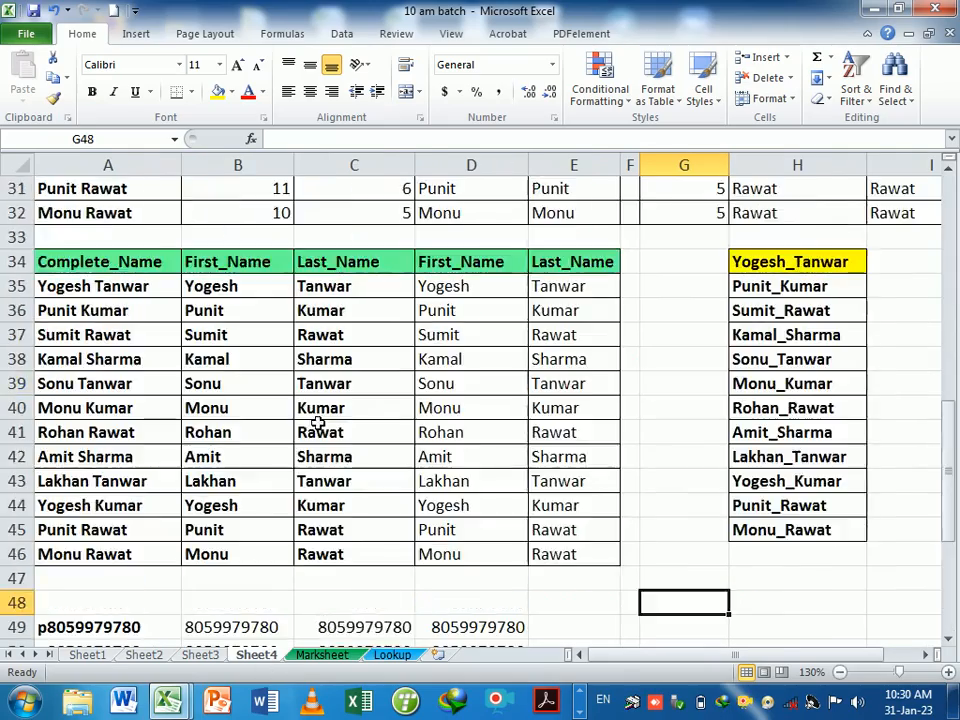
scroll(318, 430, "up", 10)
scroll(326, 405, "down", 7)
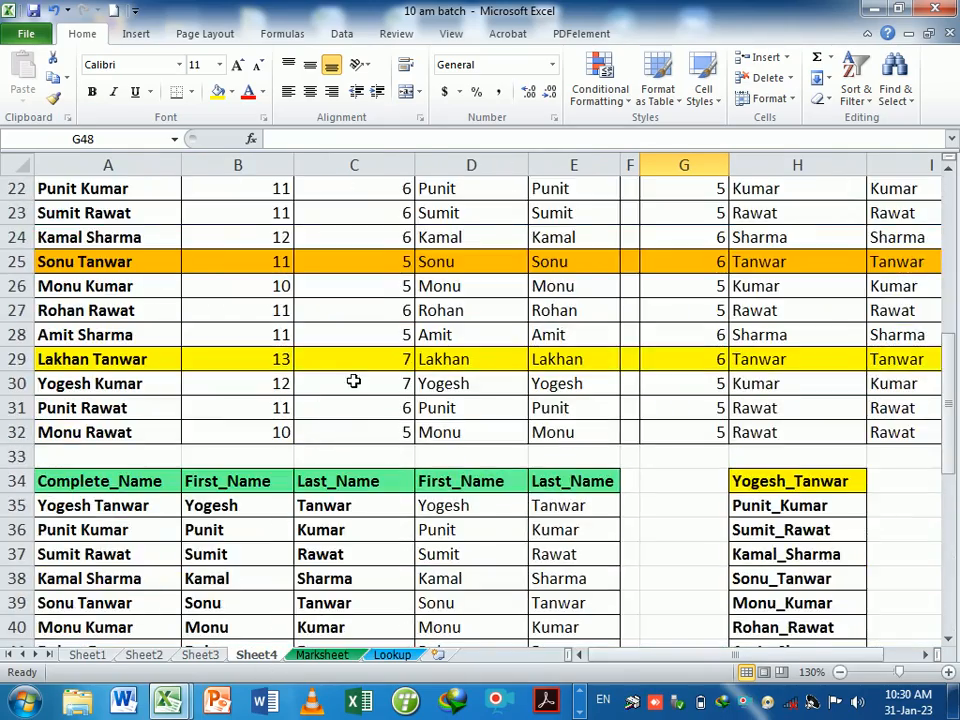
left_click(212, 656)
scroll(312, 443, "up", 6)
scroll(312, 443, "up", 13)
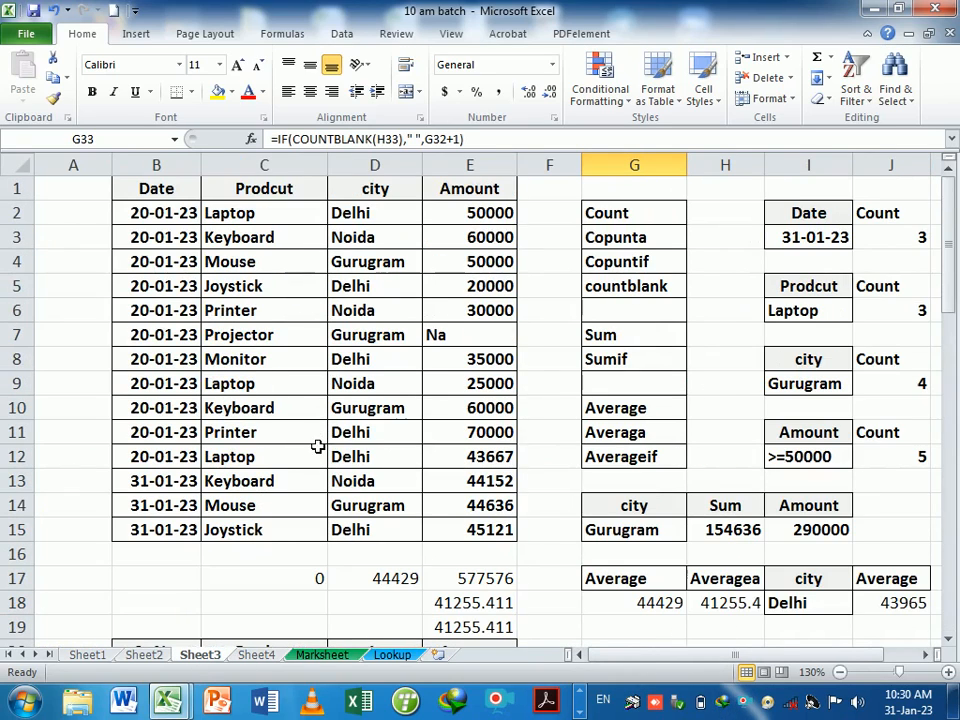
On Sheet2, widen the name column to show full names and reduce row 5 to the height of the other rows
left_click(143, 655)
scroll(298, 474, "up", 20)
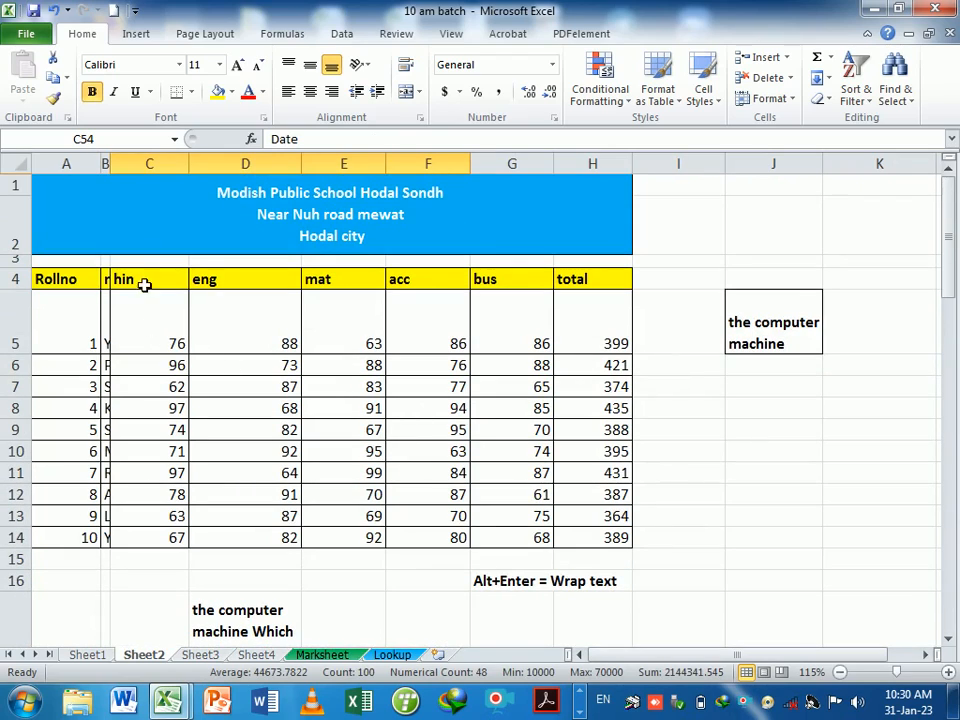
left_click_drag(112, 168, 166, 176)
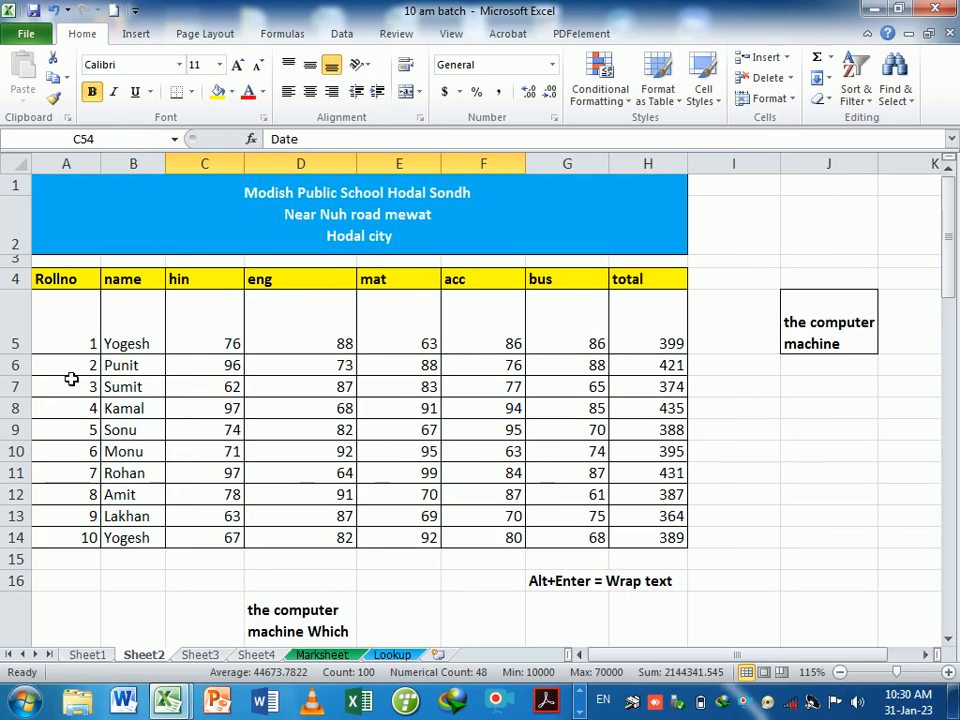
left_click_drag(21, 365, 17, 311)
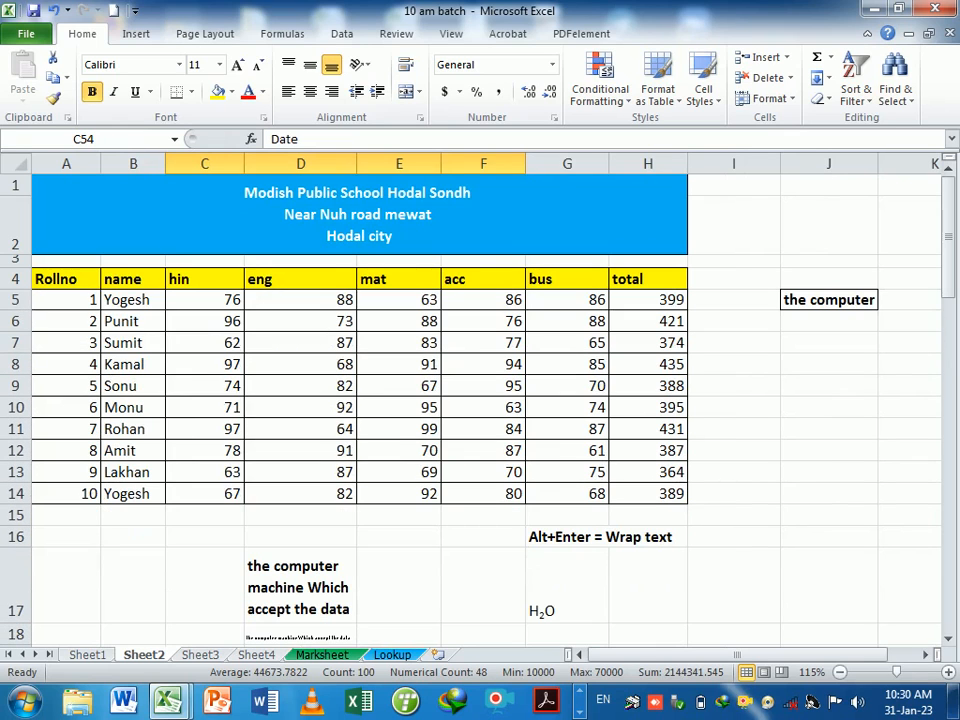
left_click(742, 436)
left_click(816, 437)
type("=")
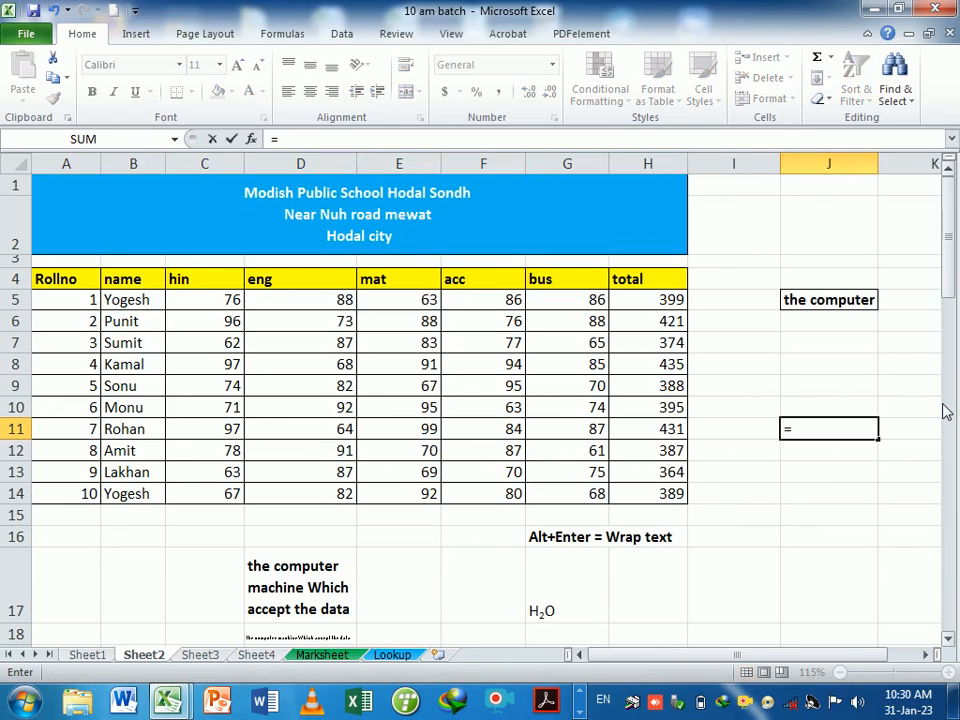
key("BackSpace")
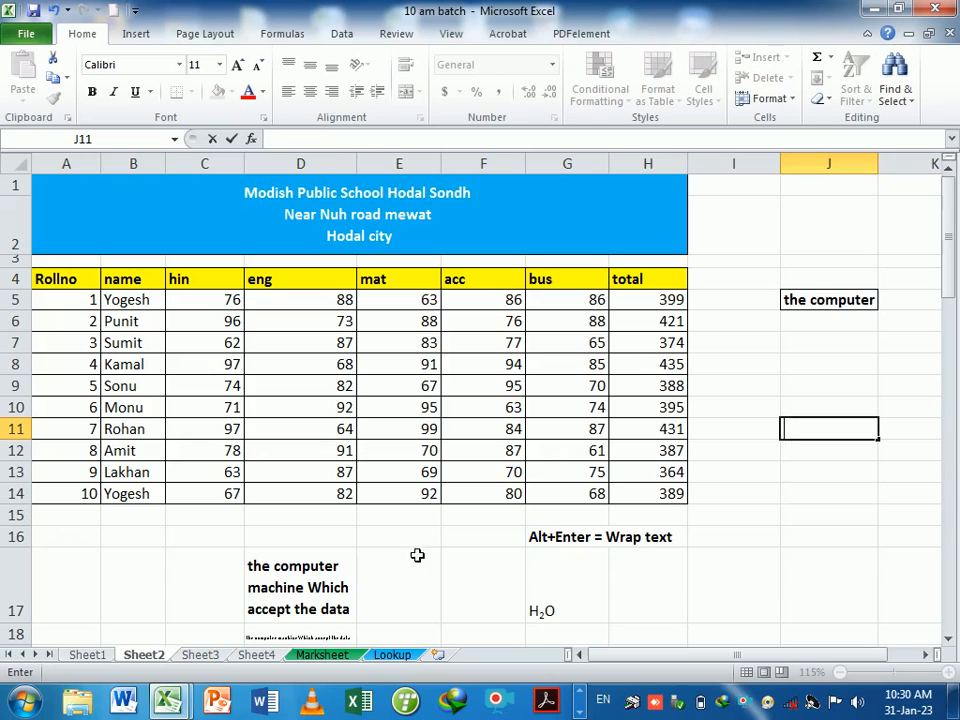
Copy the roll number 7 student's name from B11 into J8 as the lookup value
left_click(131, 391)
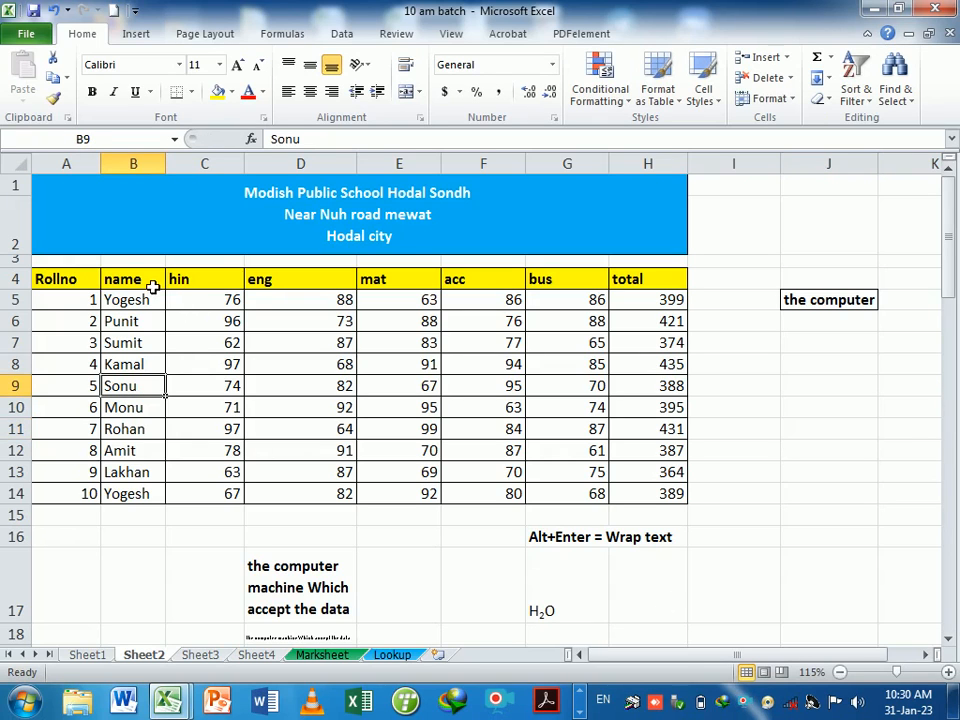
left_click_drag(150, 281, 188, 490)
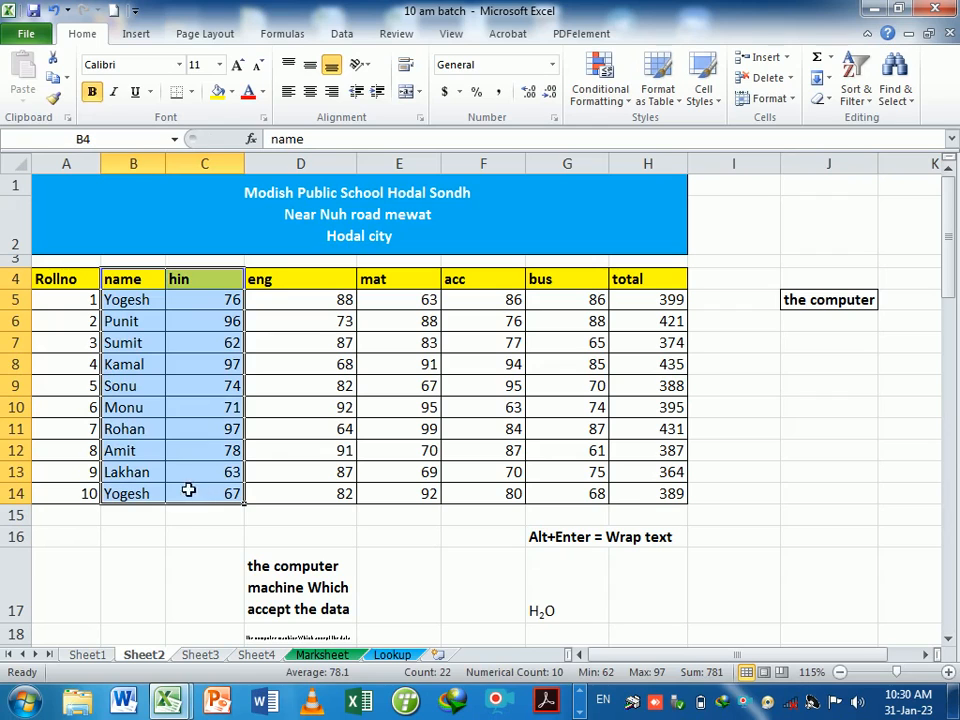
left_click(138, 431)
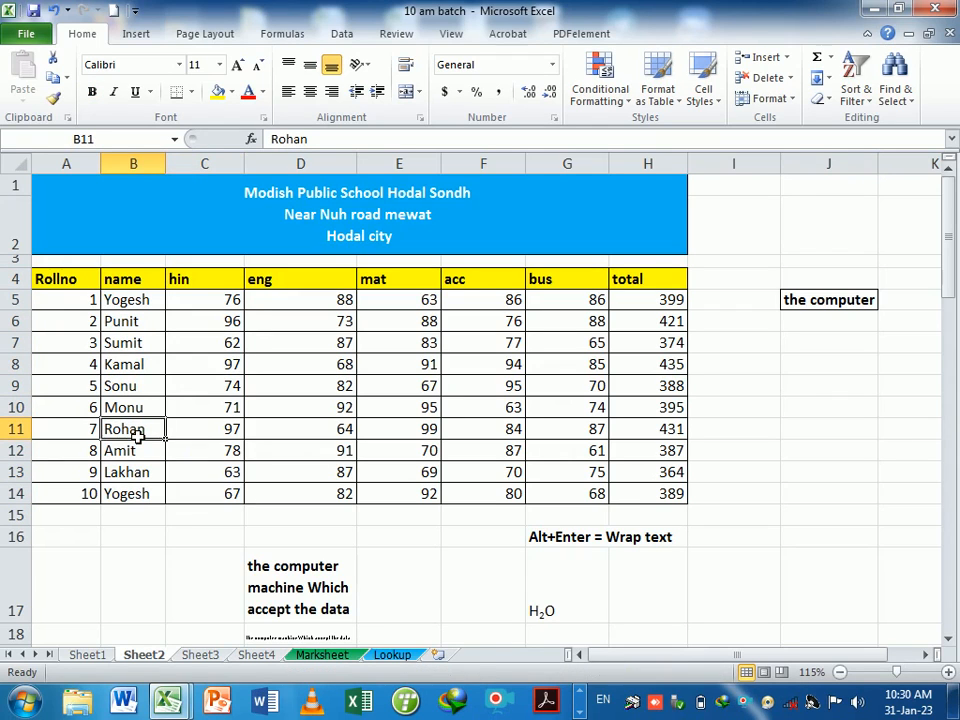
key("ctrl+c")
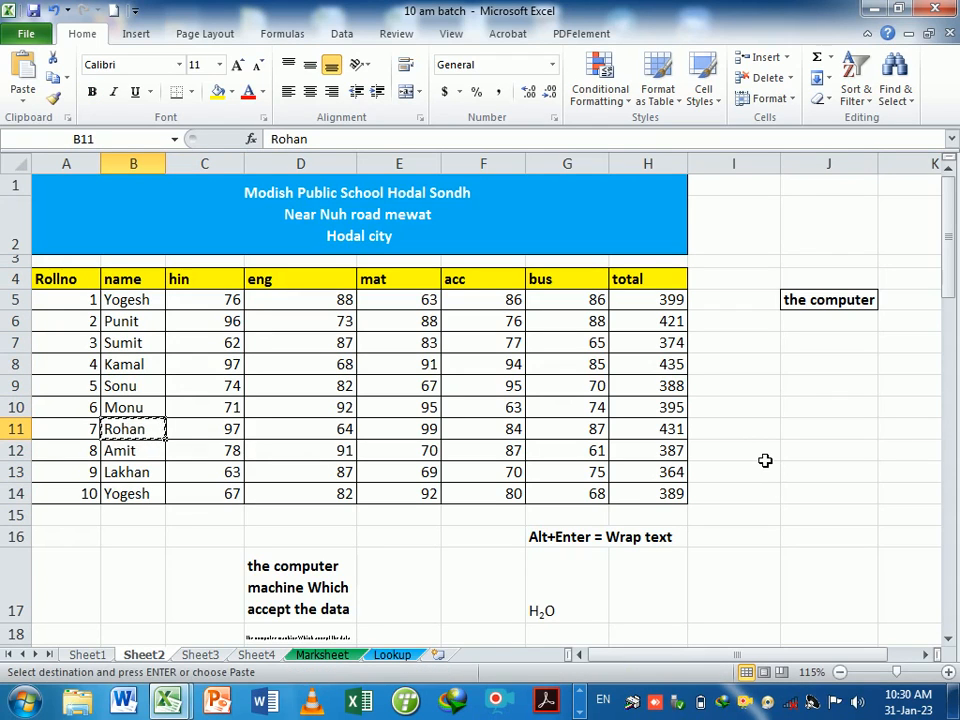
left_click(797, 372)
key("Return")
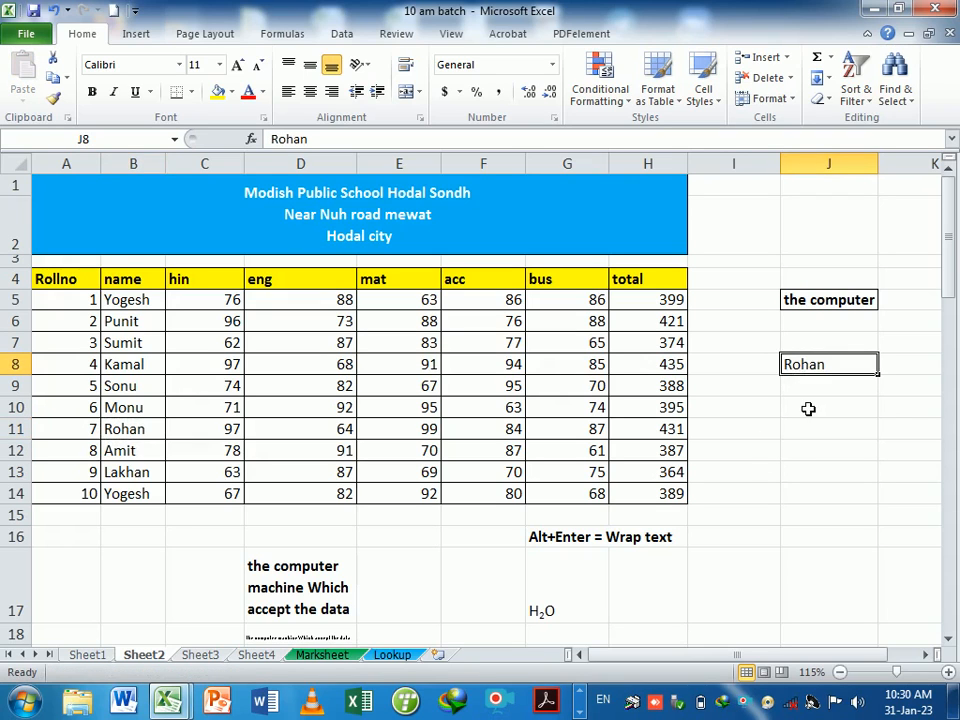
Enter the formula =LOOKUP(J8,B4:C14) in J10 and compare its result with the record in B11:C11
left_click(808, 408)
type("=looku")
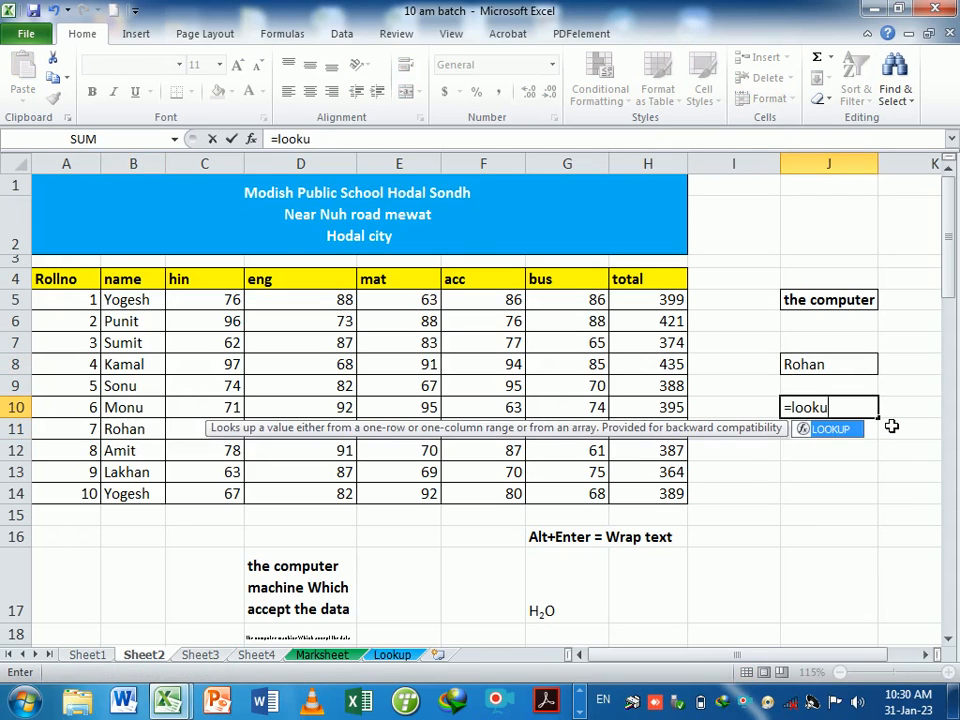
key("Tab")
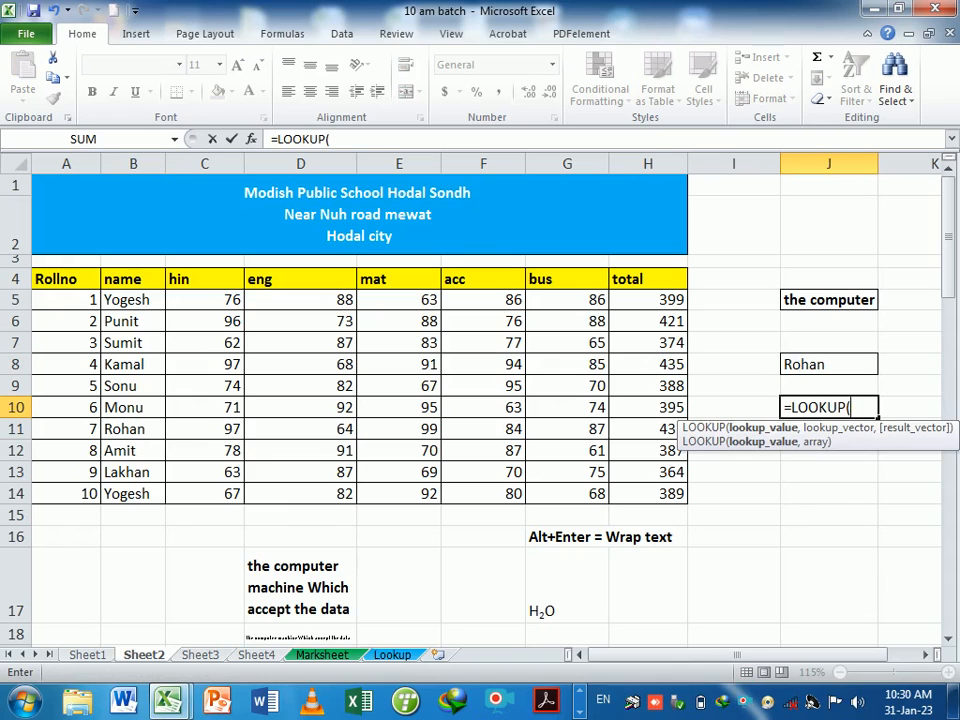
left_click(795, 368)
type(",")
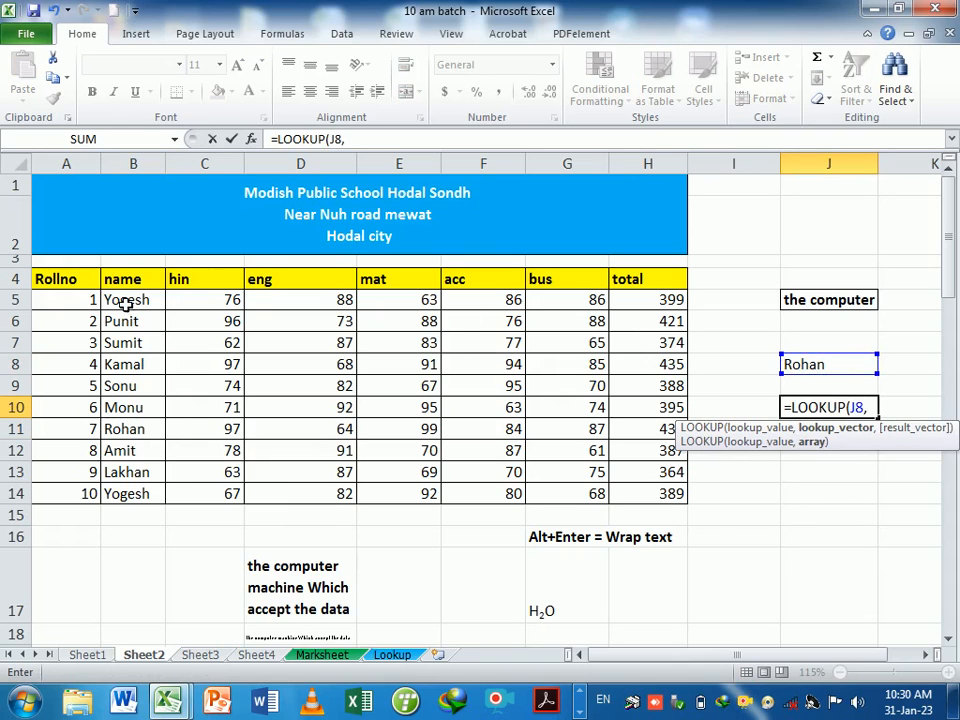
left_click_drag(129, 281, 195, 497)
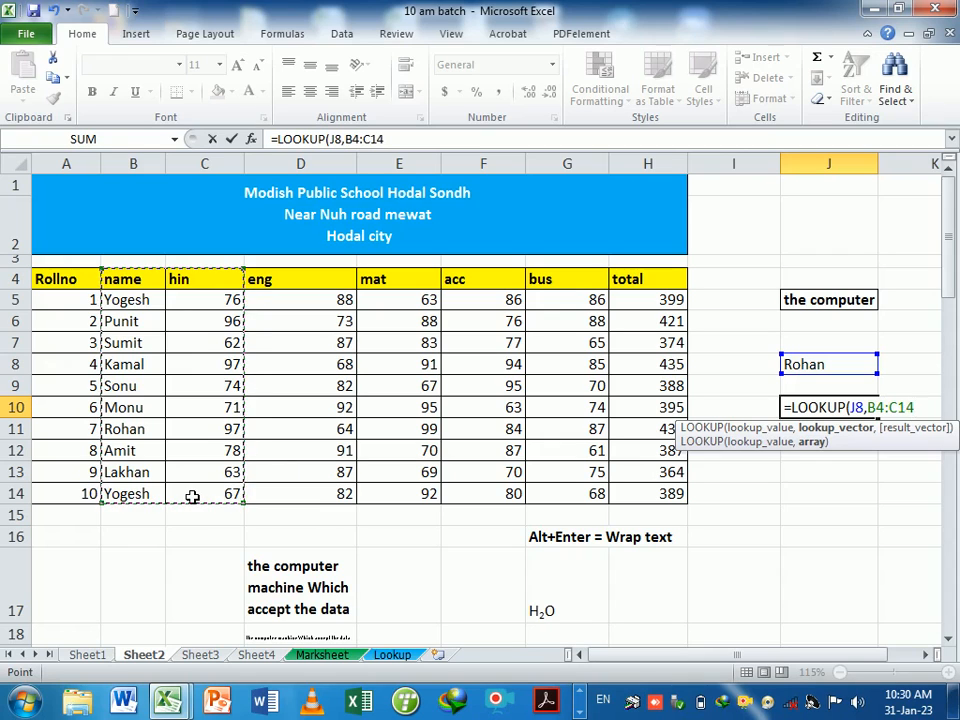
key("Return")
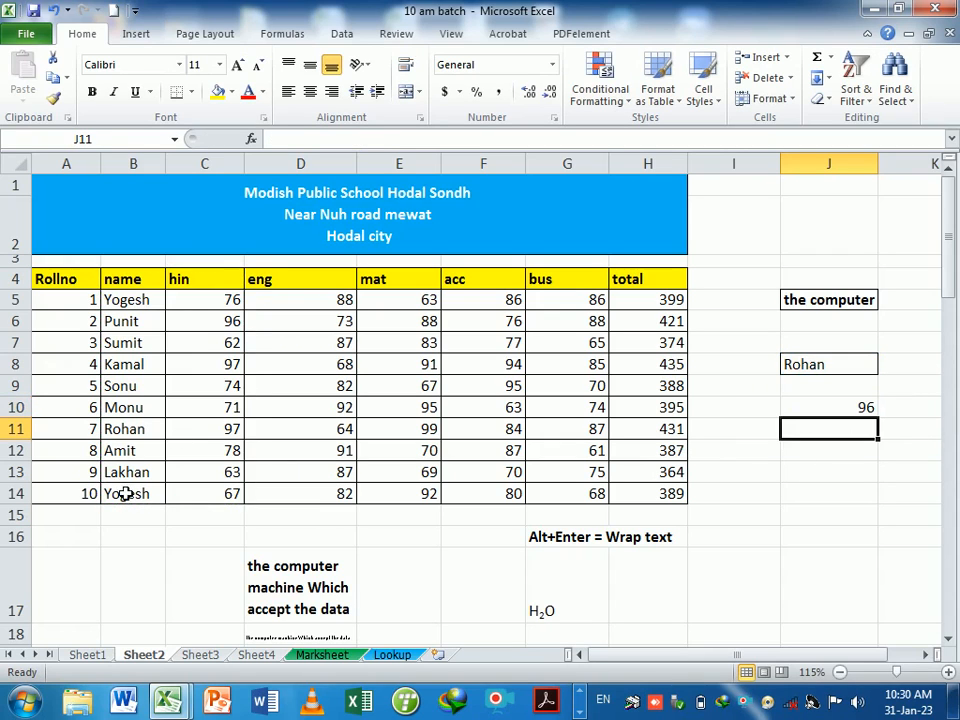
left_click_drag(122, 428, 222, 437)
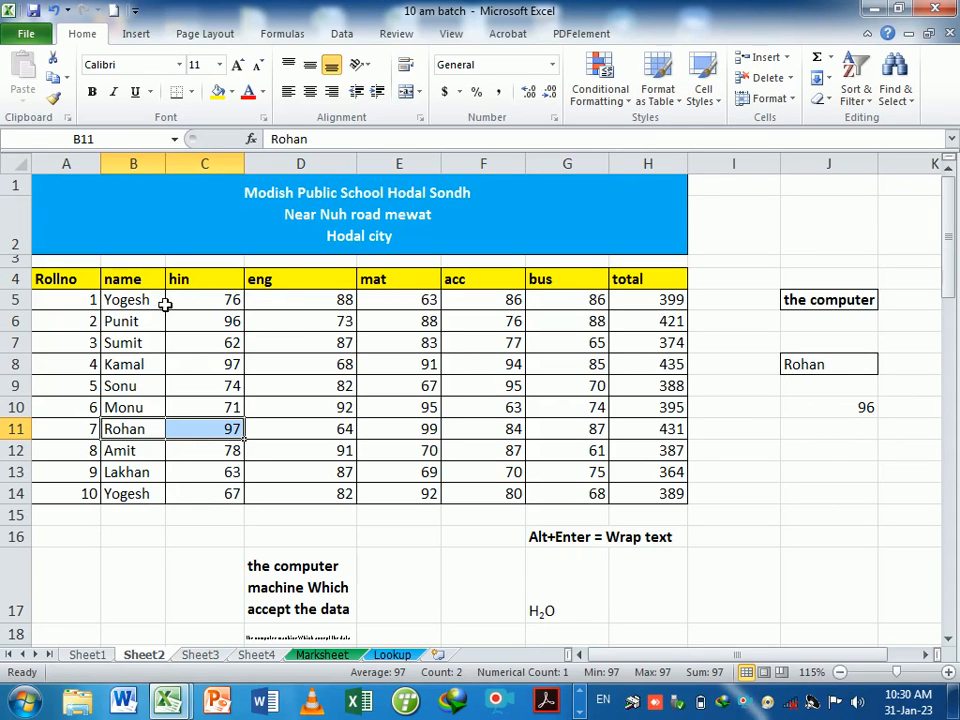
Sort the names in B5:B14 from A to Z, expanding the selection so whole records move together
left_click_drag(148, 300, 162, 507)
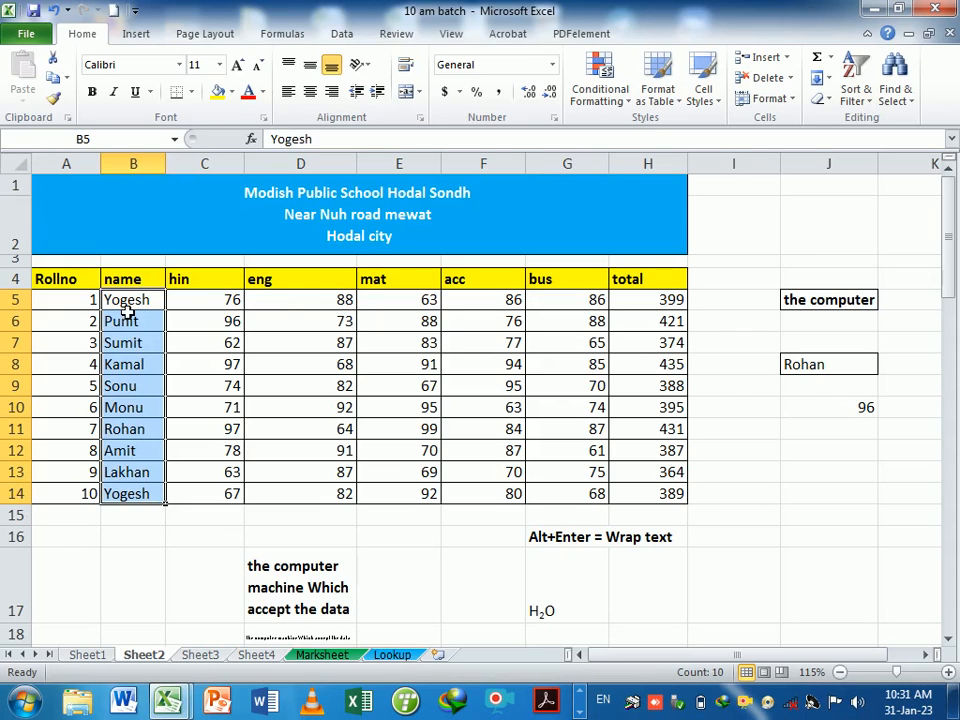
left_click(855, 92)
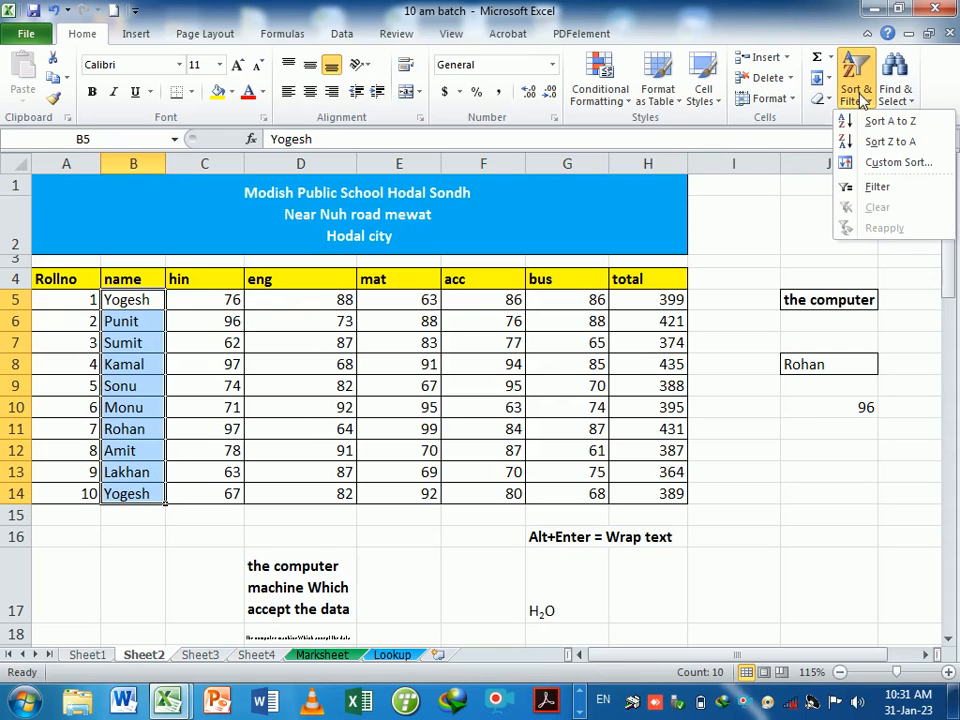
left_click(876, 121)
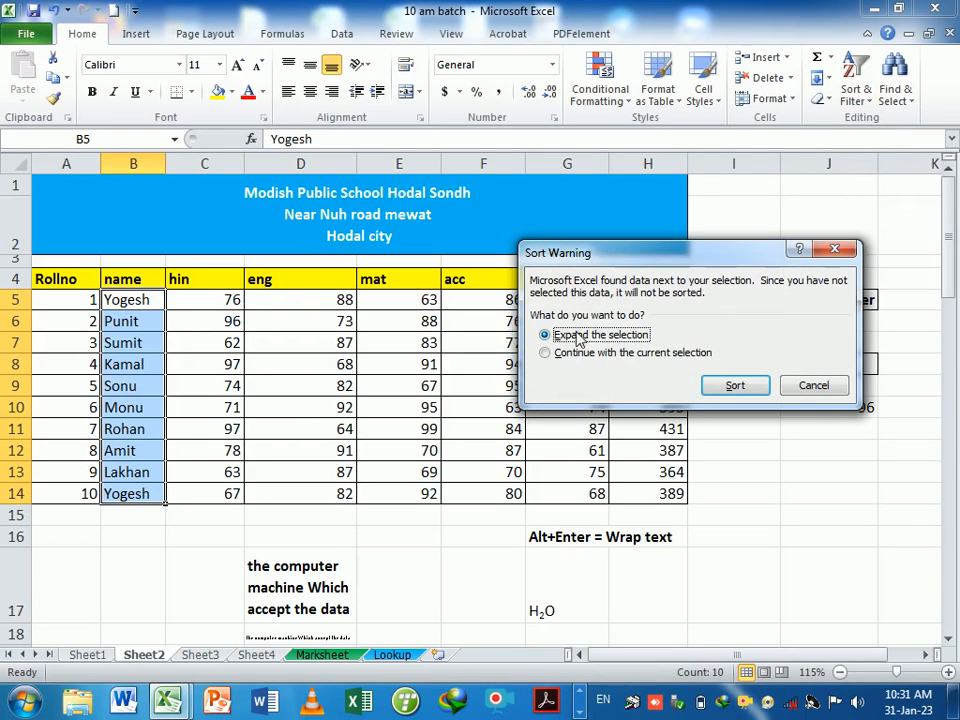
left_click(735, 386)
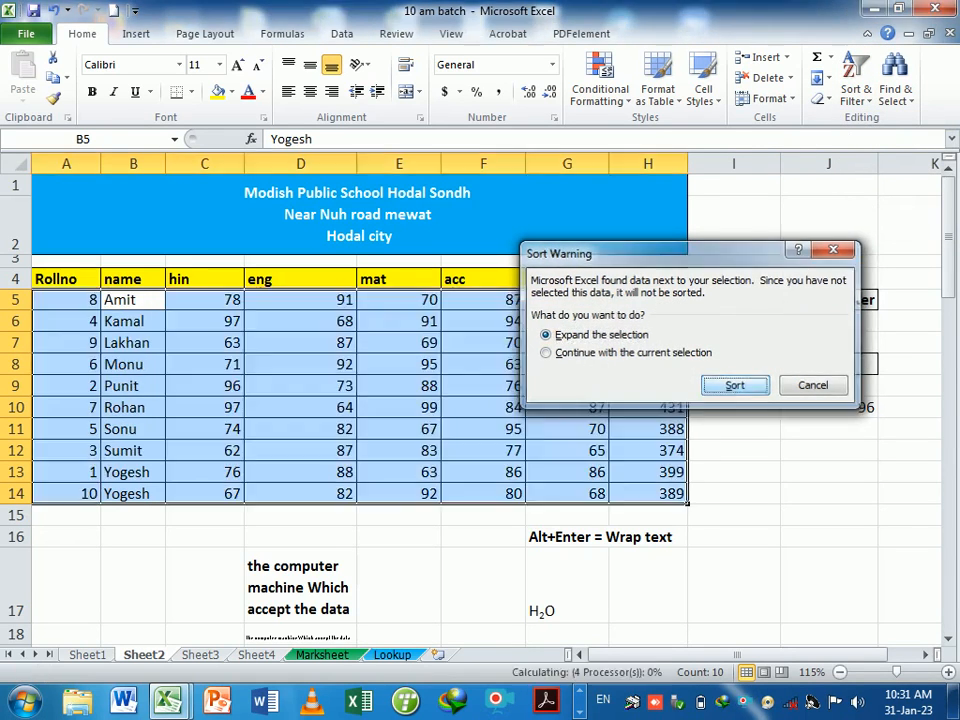
left_click(791, 503)
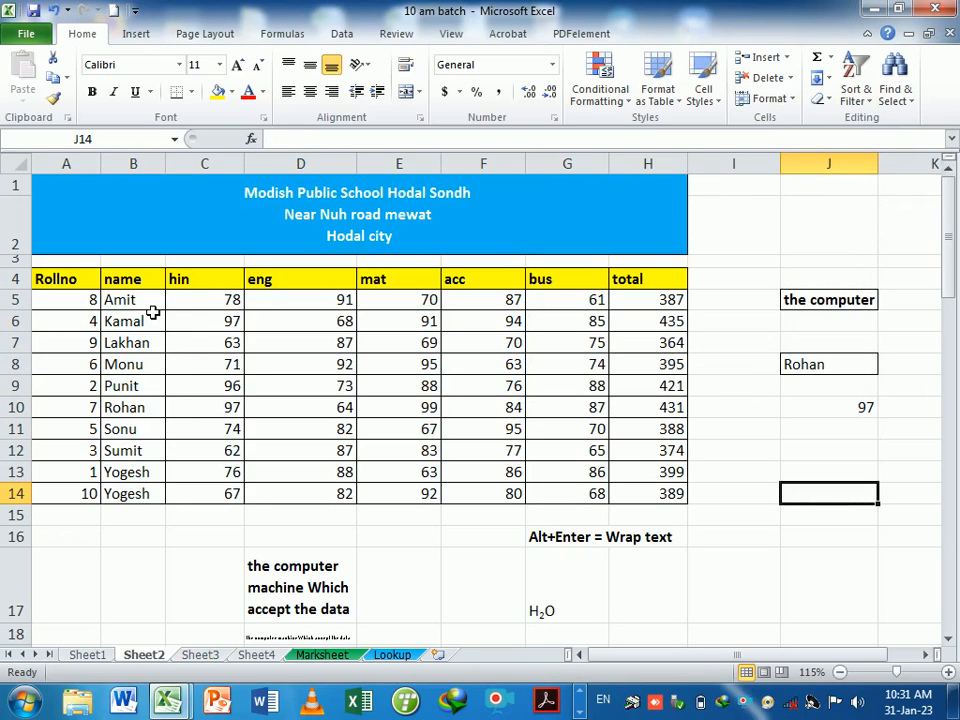
Check the order of the names in column B and compare the J10 lookup result with B10:C10
left_click_drag(90, 366, 665, 371)
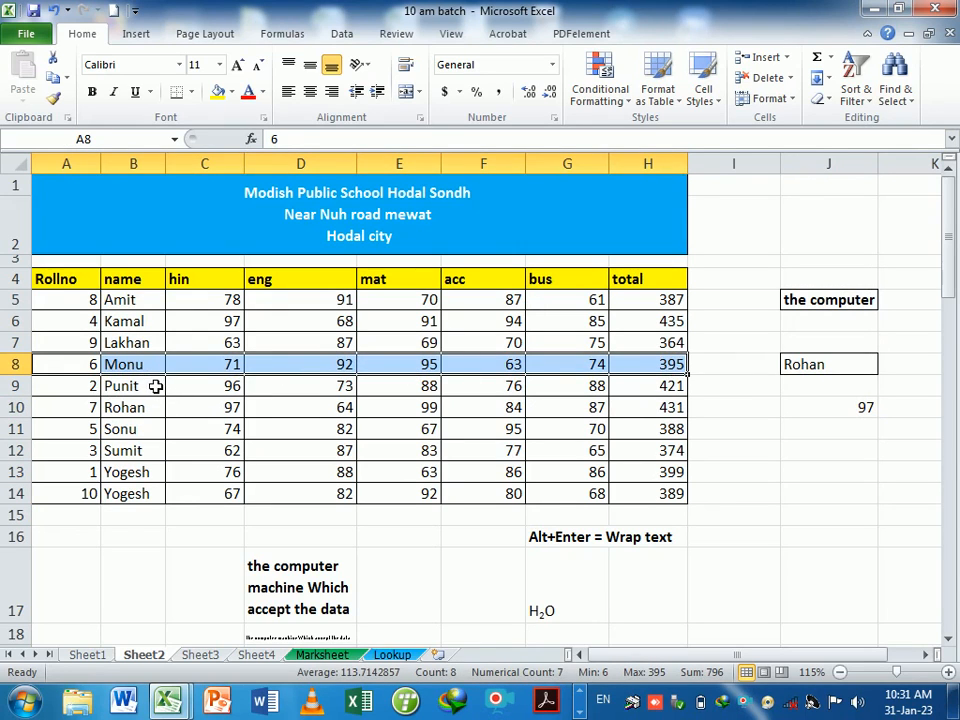
left_click_drag(156, 386, 133, 366)
left_click_drag(135, 300, 160, 469)
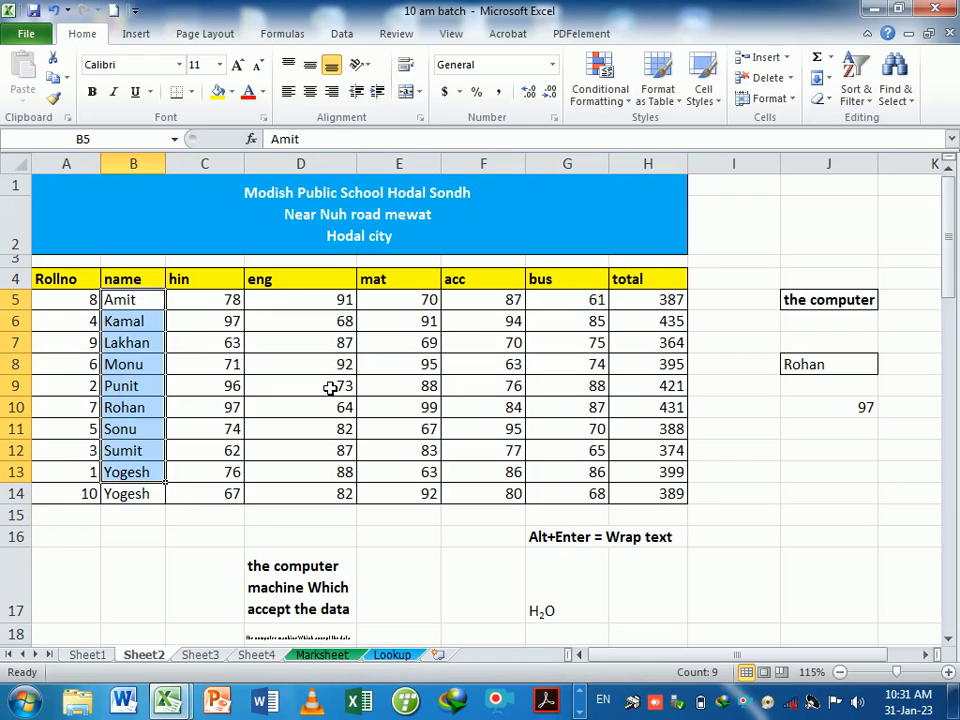
left_click(805, 450)
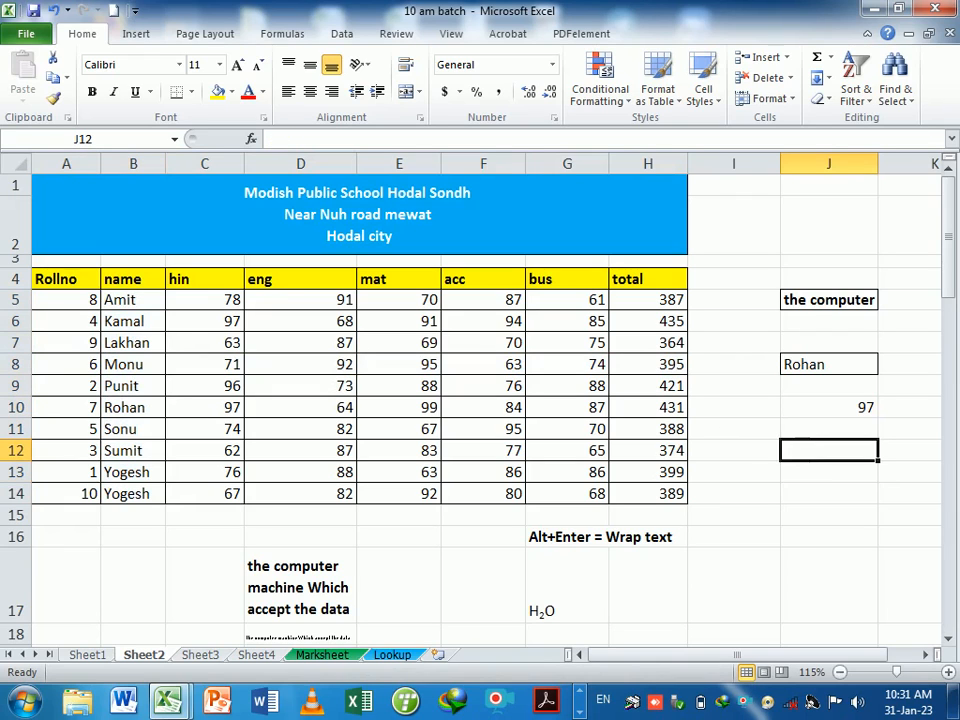
left_click_drag(140, 418, 215, 418)
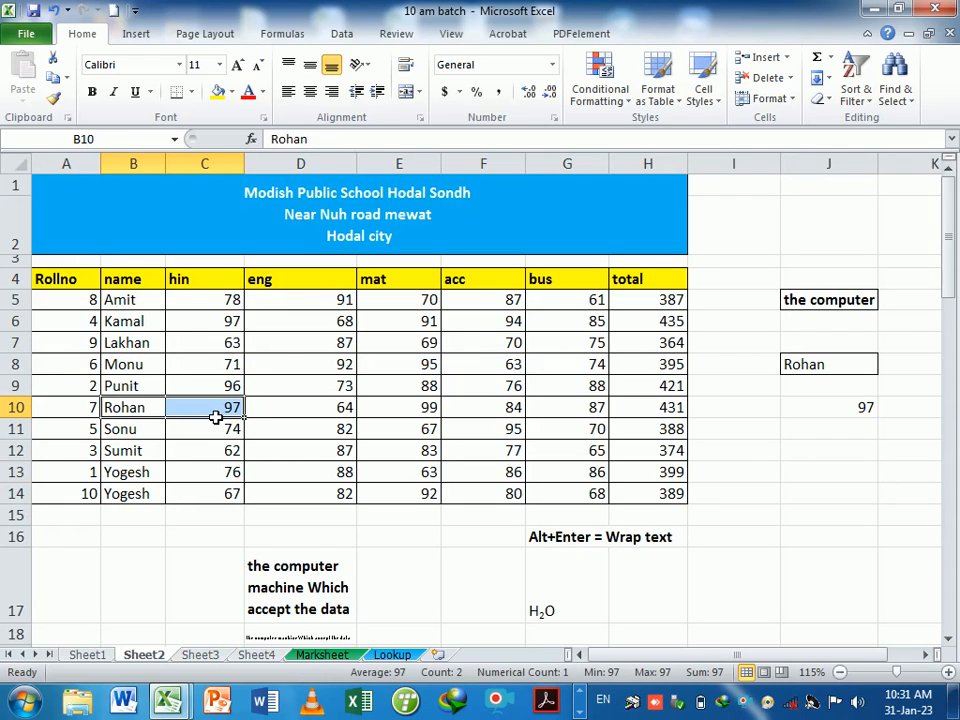
Copy the name in B12 into J8 as the lookup value and compare J10 with the record in B12:C12
left_click(125, 455)
key("ctrl+c")
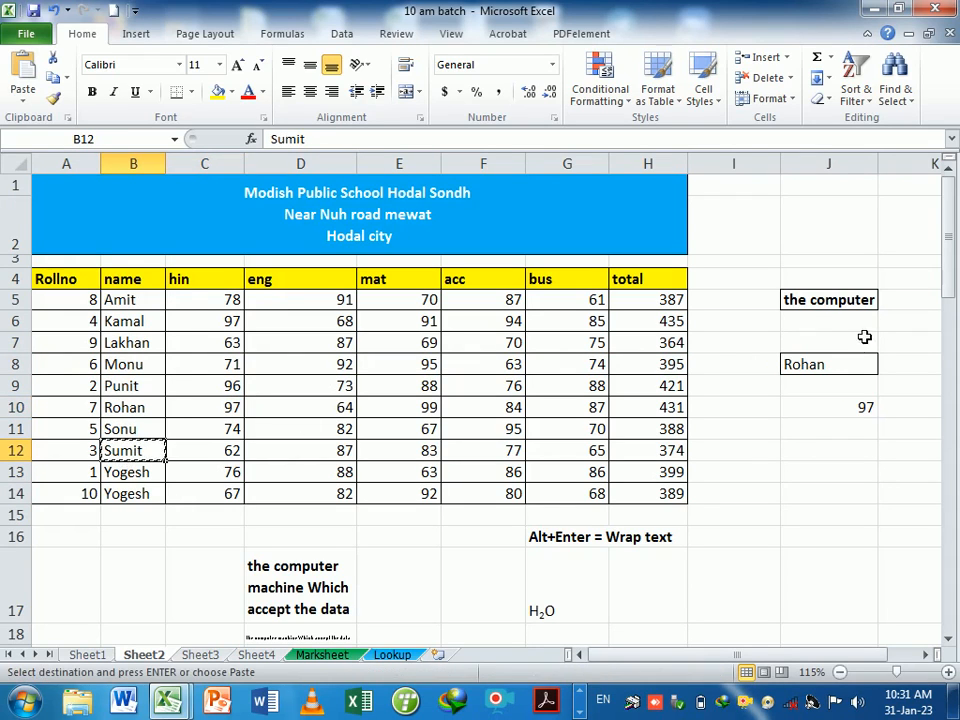
left_click(832, 366)
key("Return")
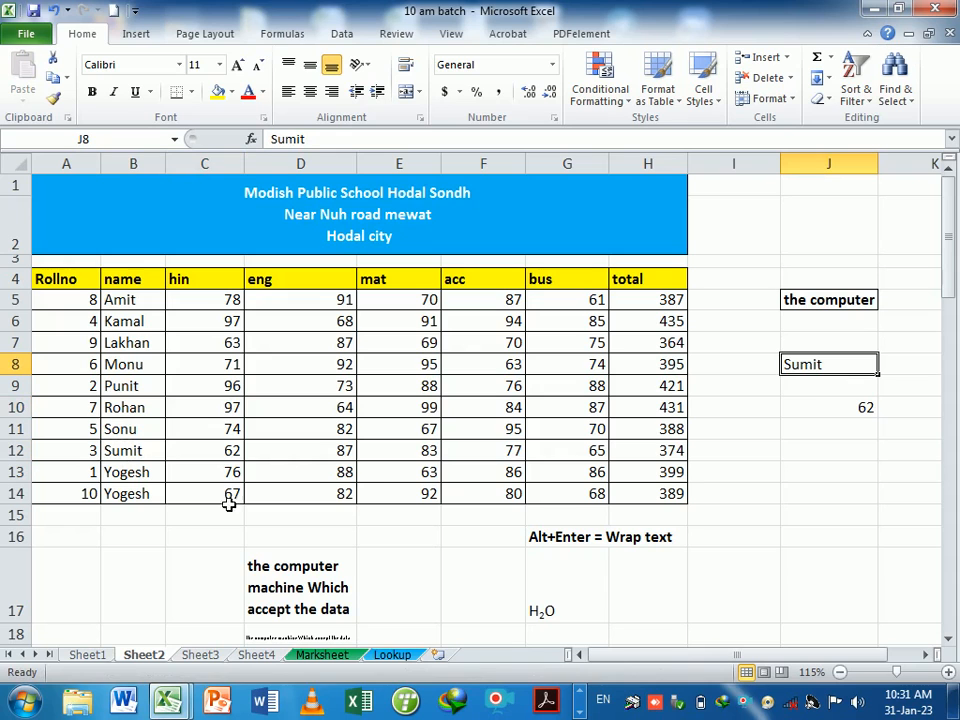
left_click_drag(139, 454, 205, 455)
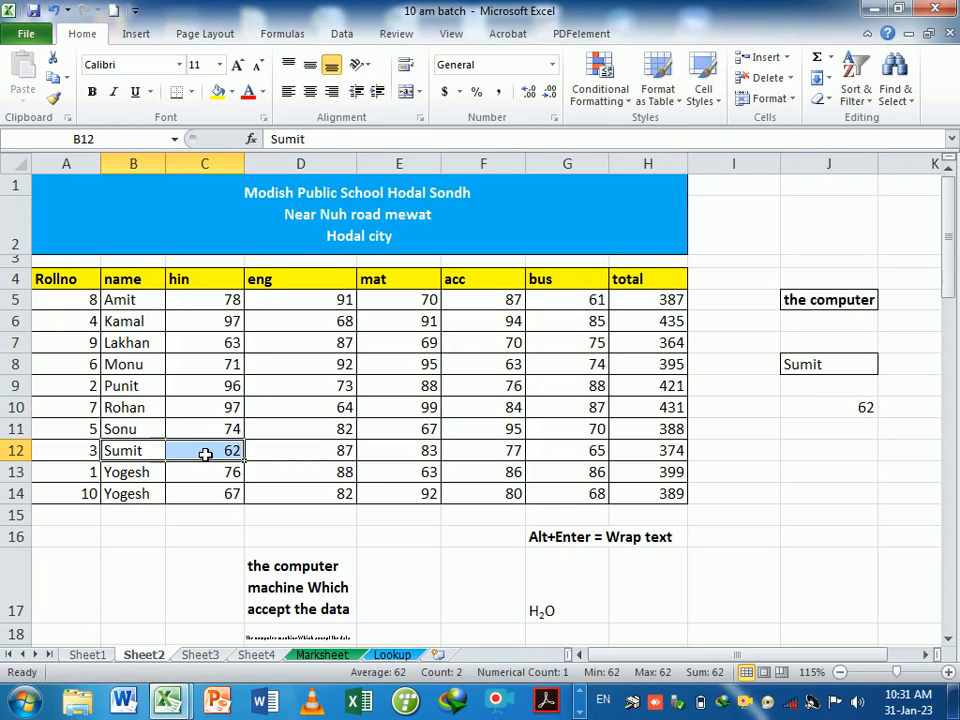
On the Lookup sheet, review the order of the Name column and the row 15 subject headings under Lookup Data Horizontally
left_click(392, 654)
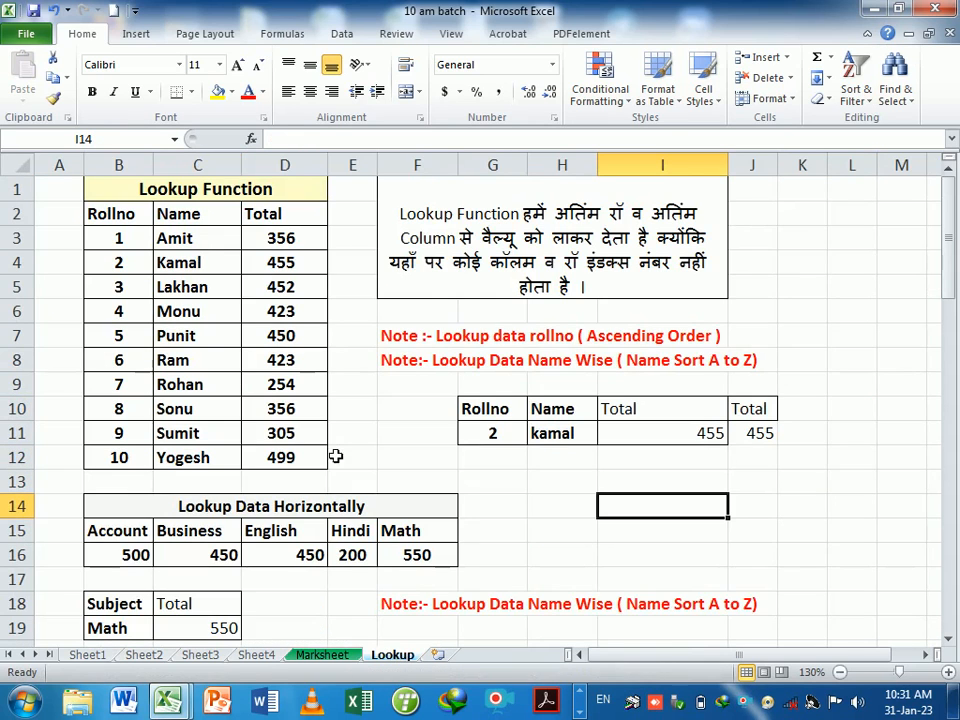
left_click_drag(205, 246, 216, 462)
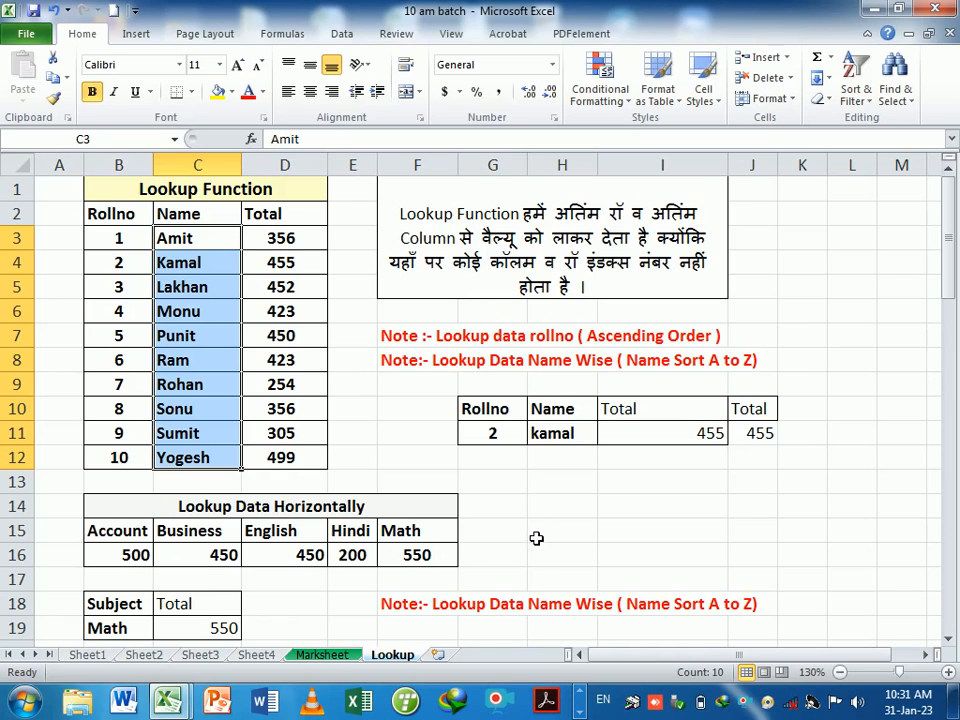
scroll(537, 530, "down", 2)
scroll(537, 530, "down", 2)
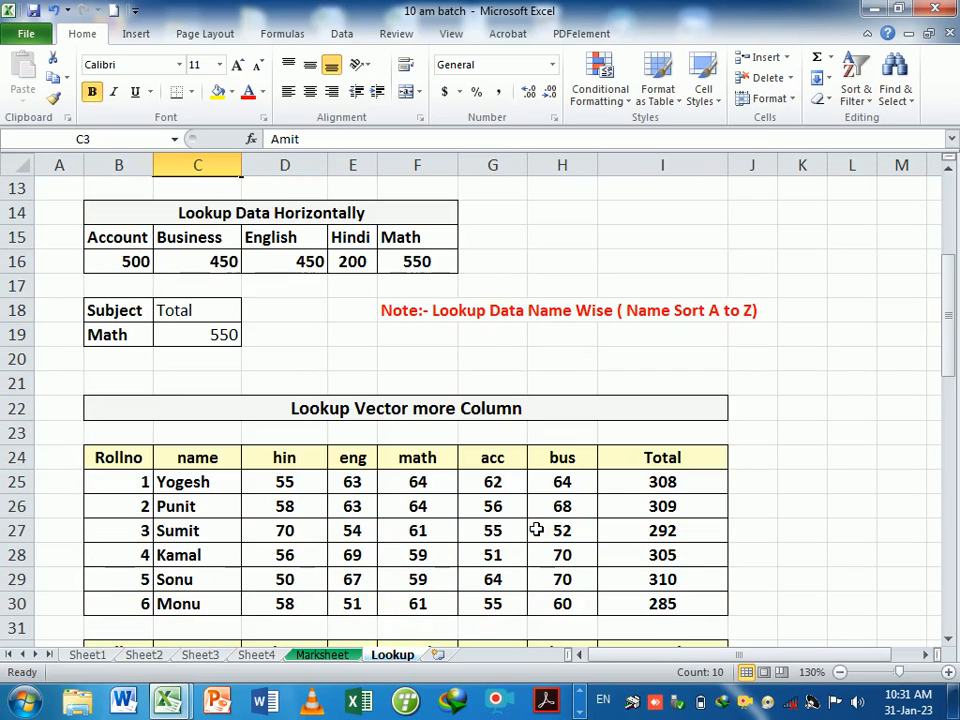
left_click(141, 242)
left_click(176, 246)
left_click(305, 246)
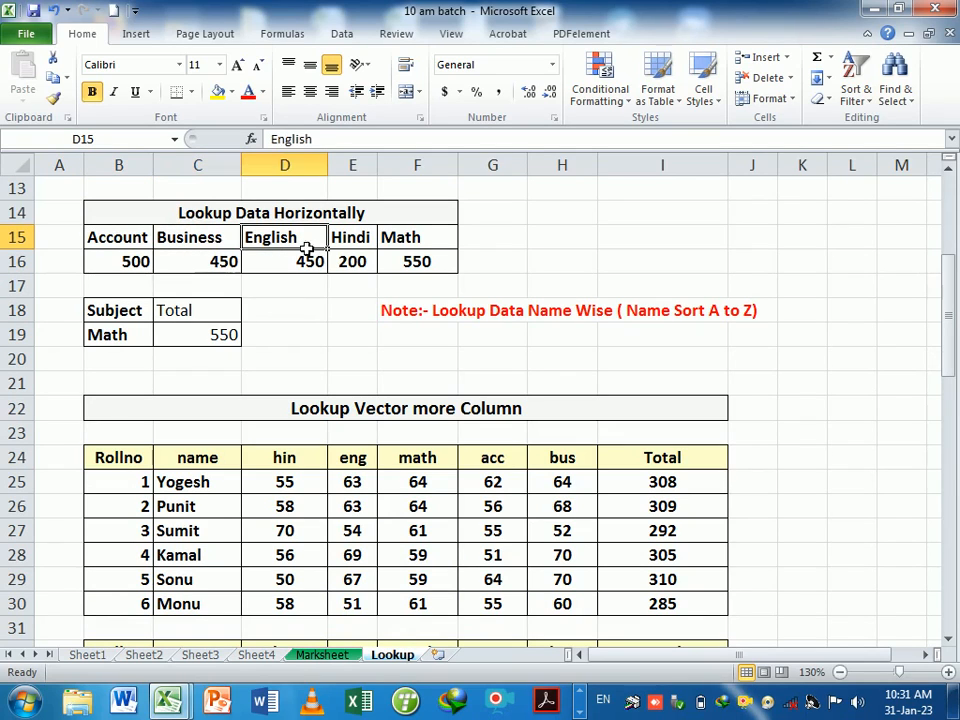
left_click(367, 246)
left_click(413, 243)
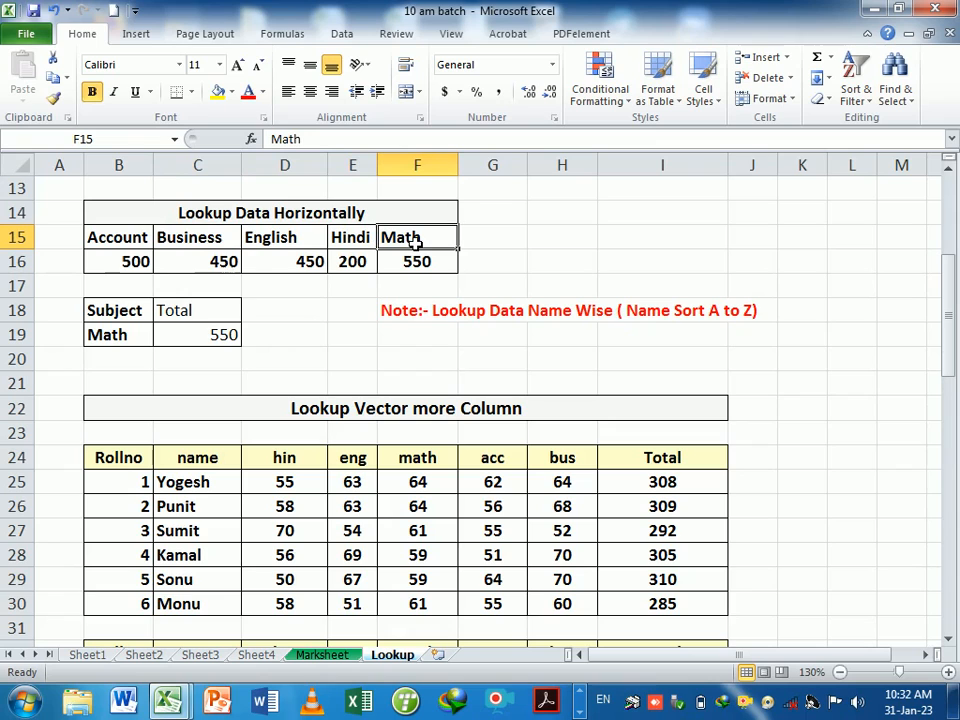
Examine the marks in row 16 of the horizontal table together with their subject headings
left_click_drag(137, 240, 403, 262)
left_click(137, 260)
left_click(190, 263)
left_click(272, 261)
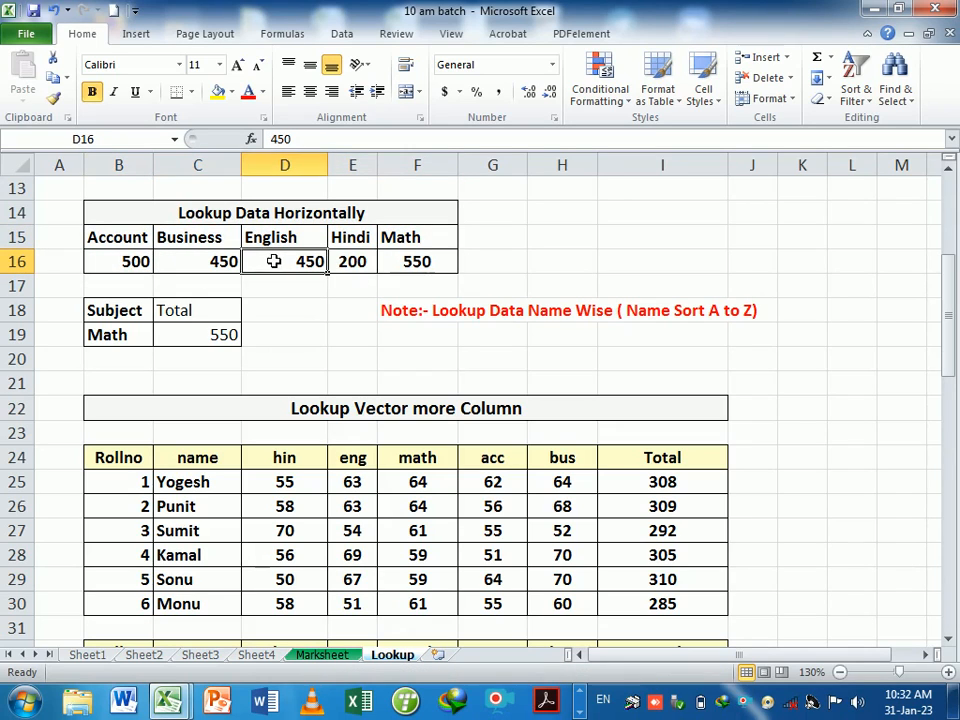
left_click(362, 262)
left_click(390, 260)
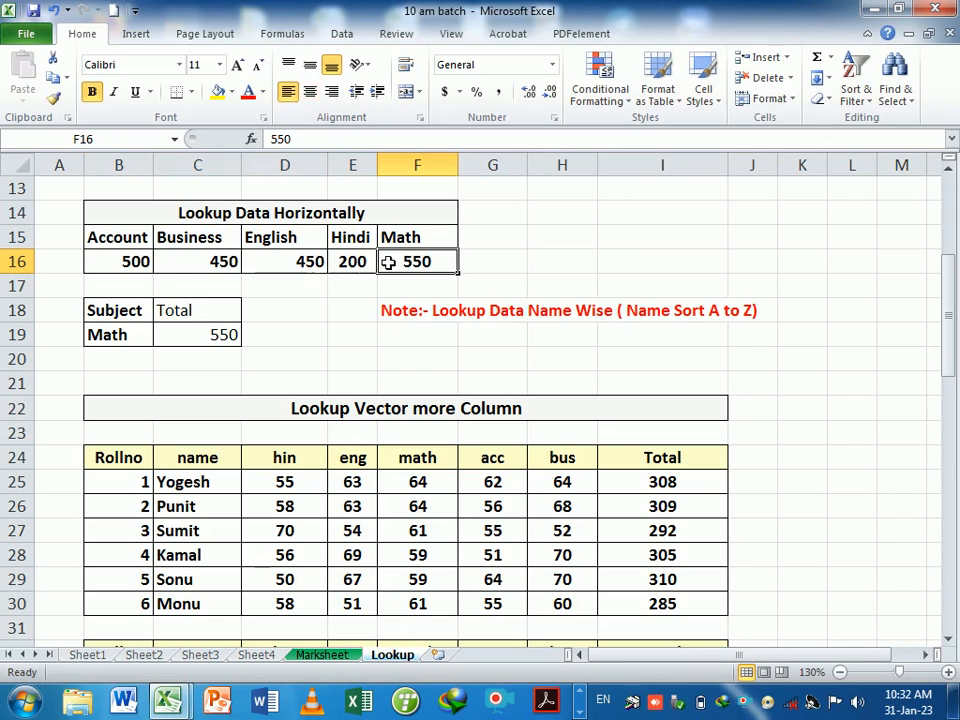
left_click(133, 245)
left_click(135, 264)
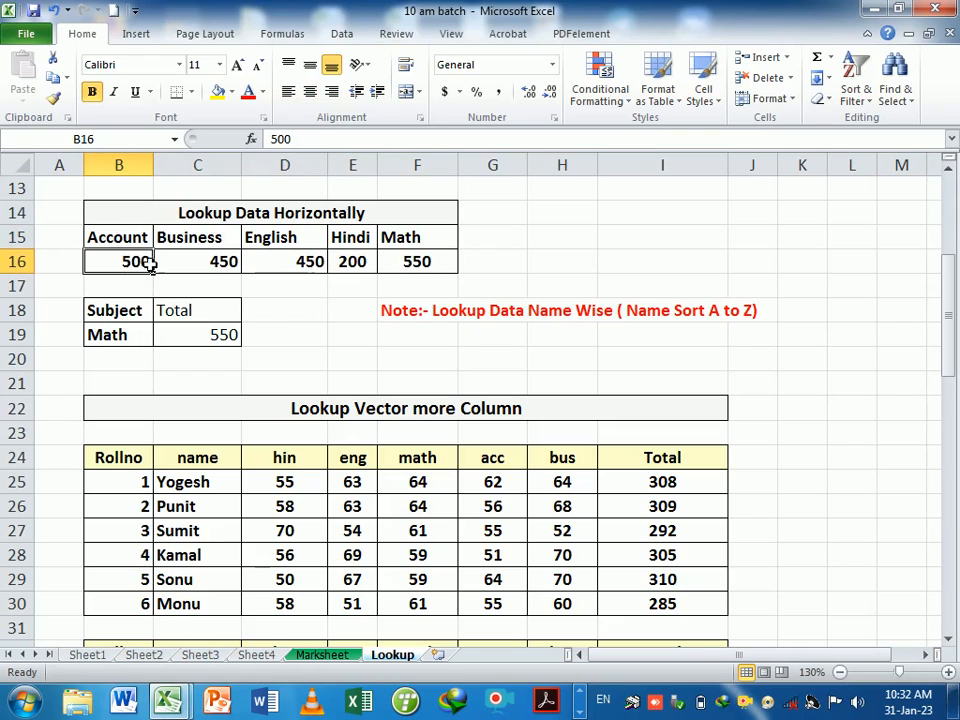
left_click(172, 243)
left_click(174, 269)
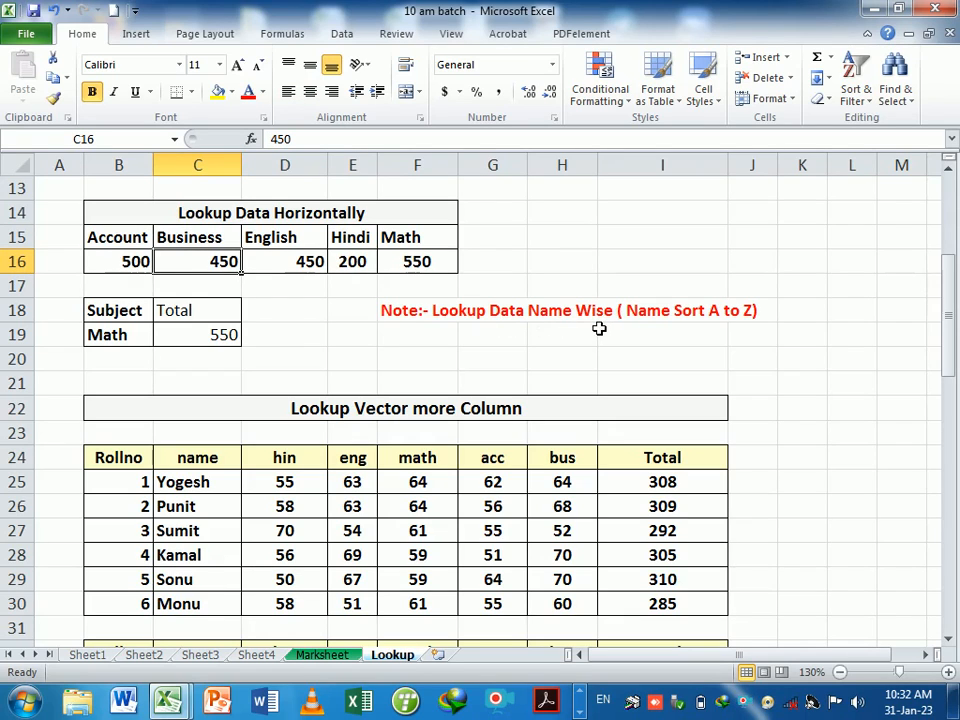
Copy the English heading from D15 to D19 and move the Hindi heading from E15 to F19
left_click(268, 246)
key("ctrl+c")
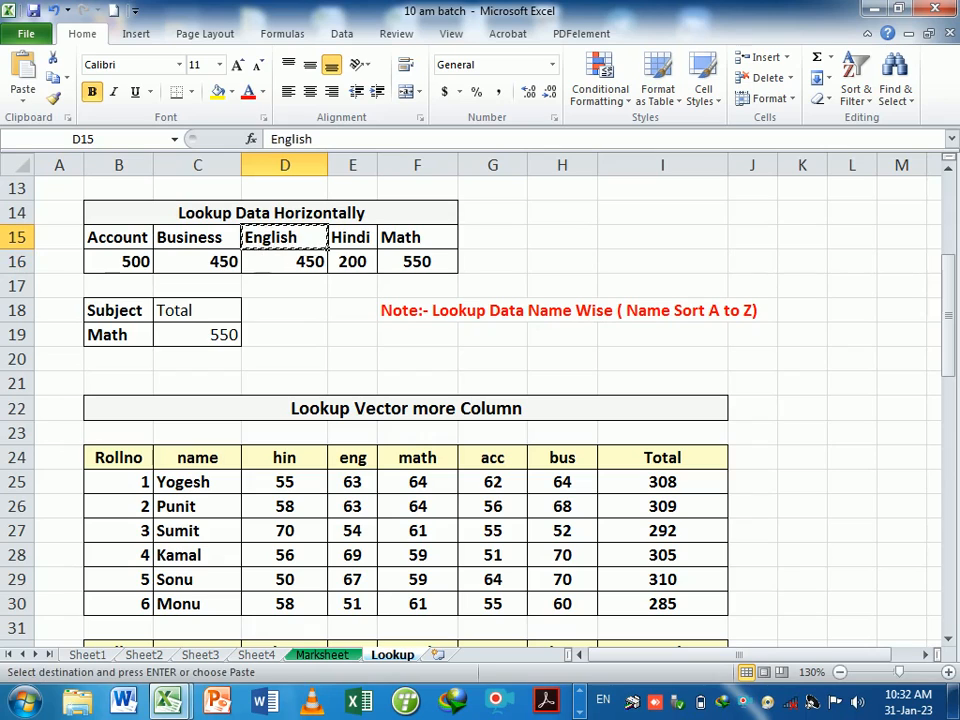
left_click(309, 339)
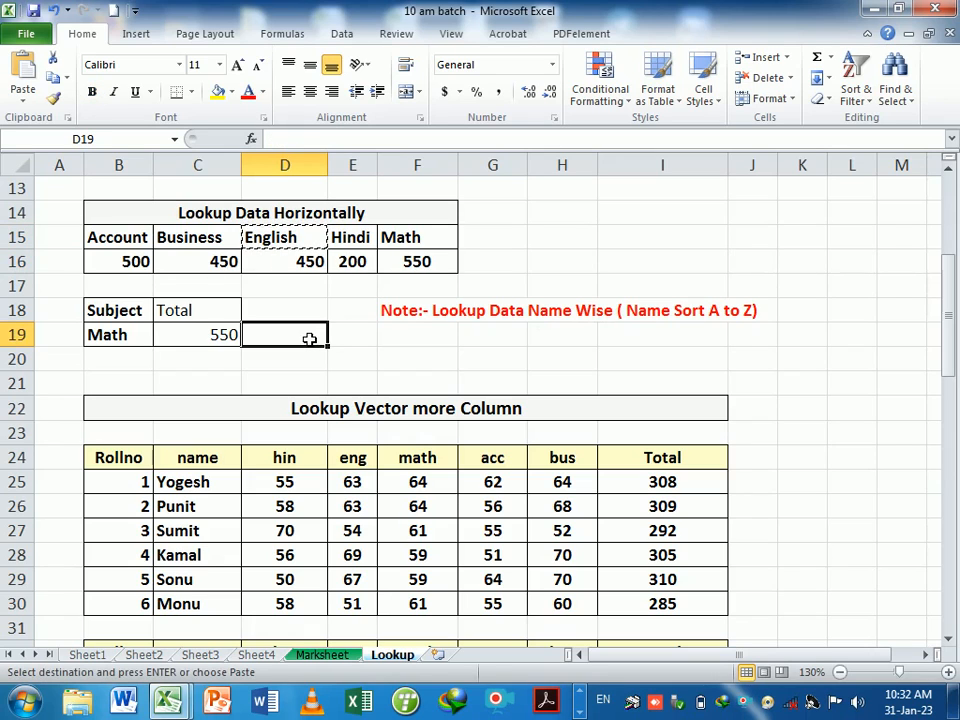
key("Return")
left_click(364, 243)
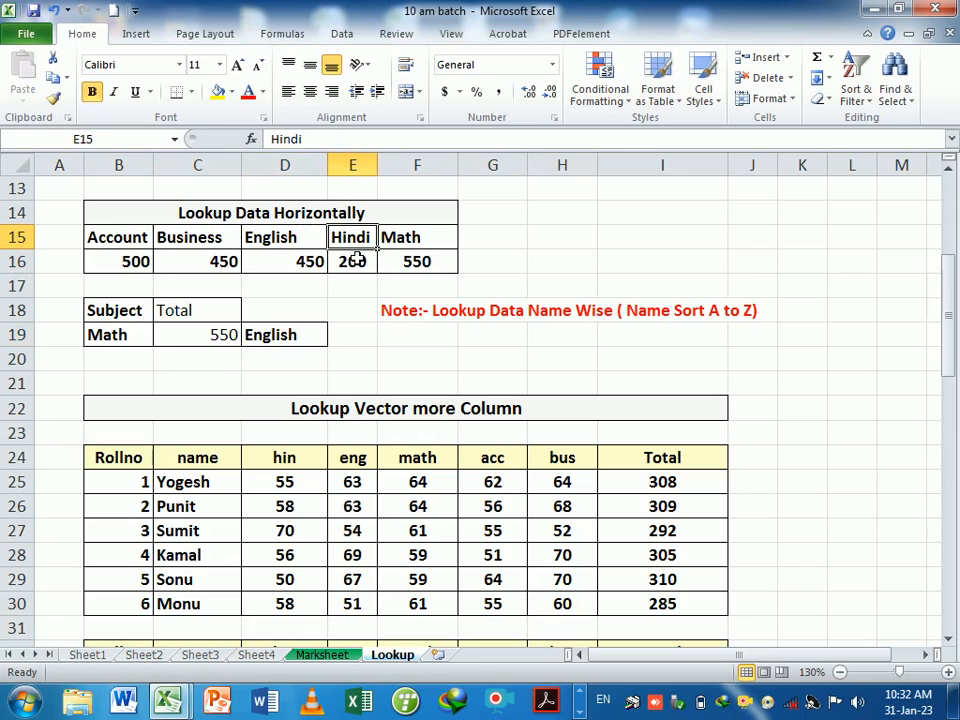
key("ctrl+c")
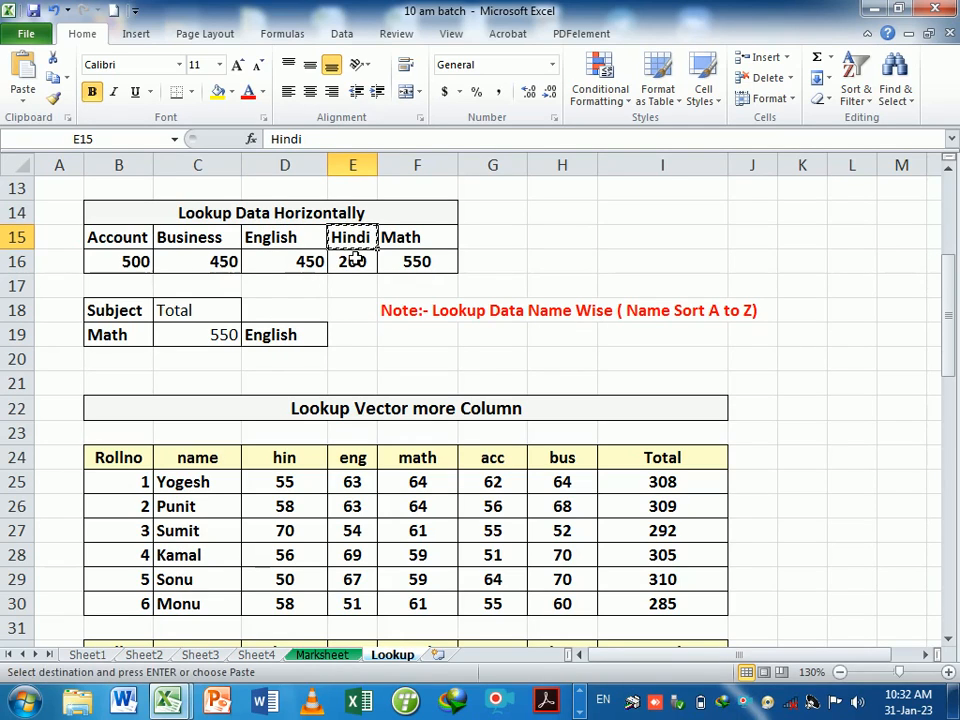
left_click(405, 339)
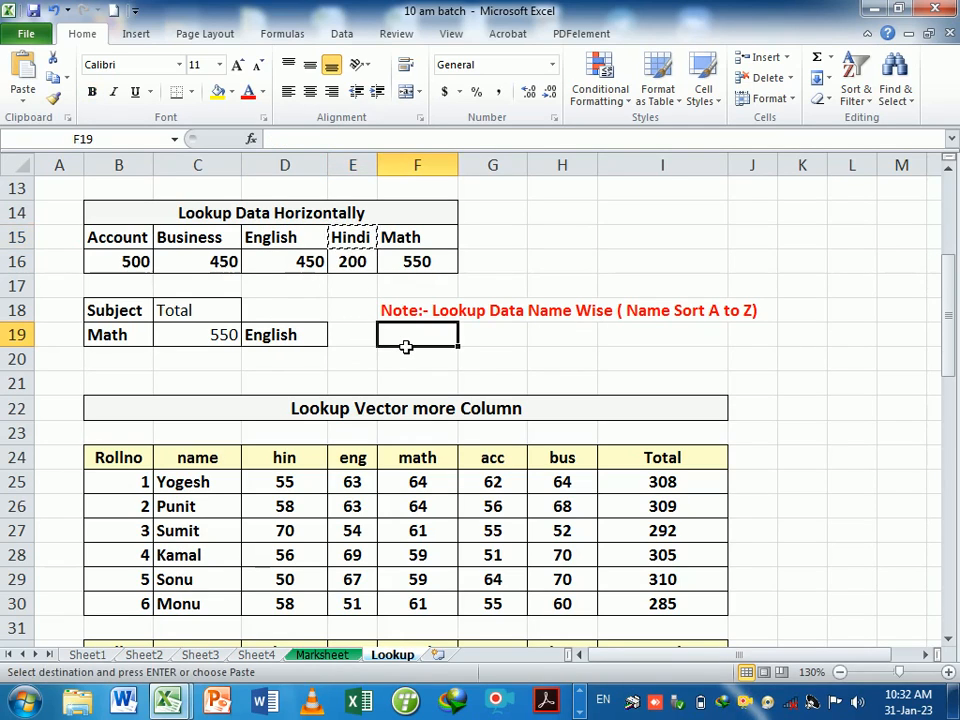
key("Return")
Move Hindi from F19 into D15 and English from D19 into E15, widening column E to fit
left_click_drag(408, 360, 288, 238)
left_click(455, 398)
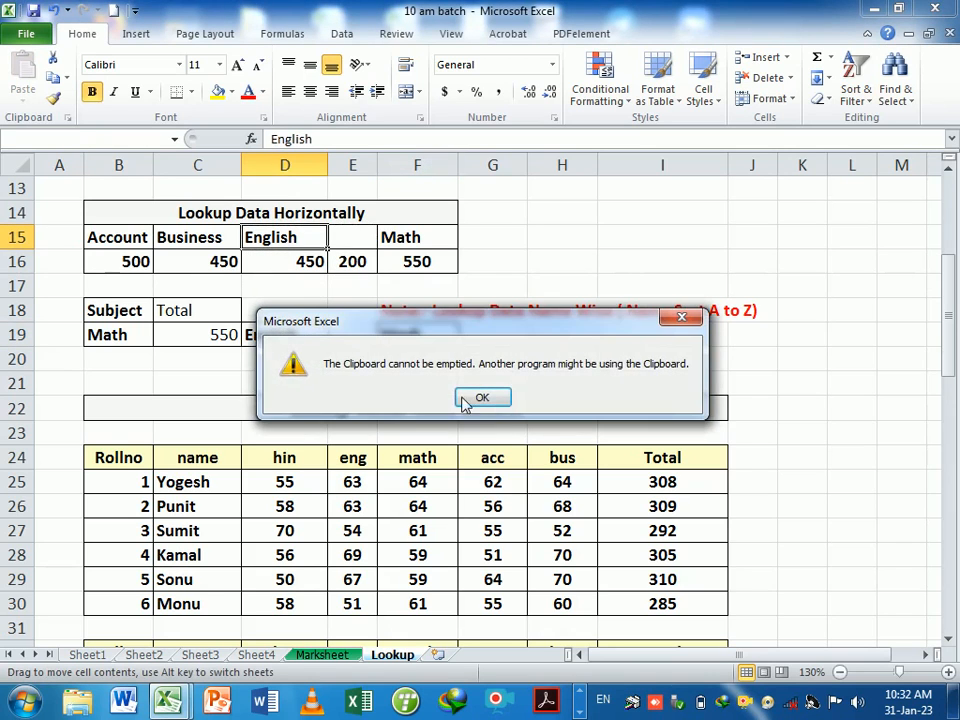
left_click(482, 397)
left_click(304, 334)
left_click_drag(295, 323, 385, 261)
left_click_drag(377, 164, 424, 179)
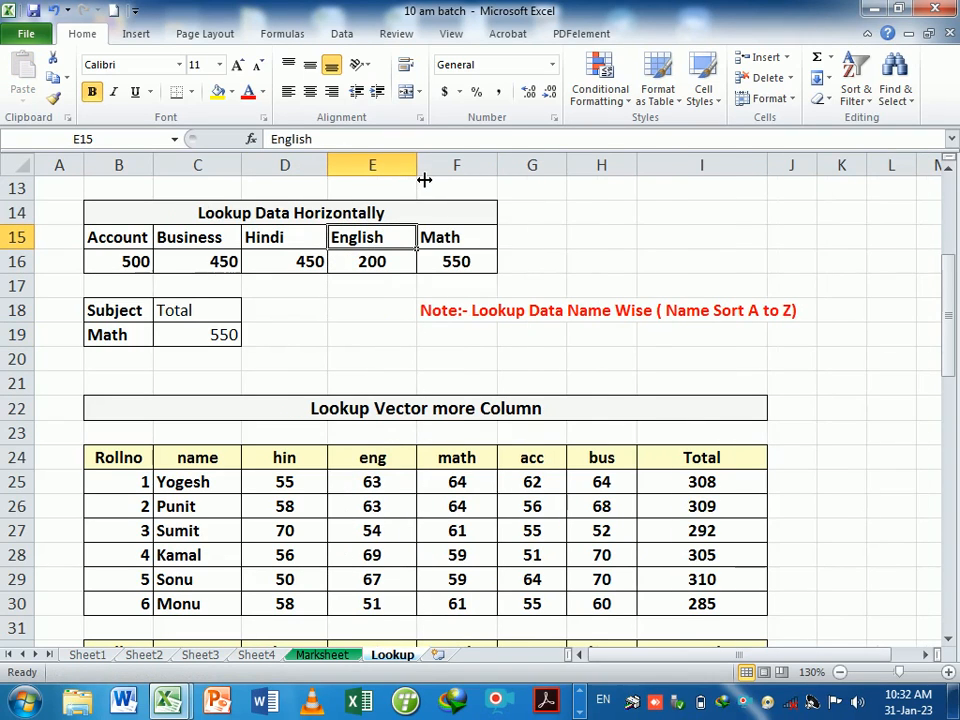
Swap the Account and Math headings, placing Math in B15 and Account in F15 by way of H15
left_click(140, 246)
left_click_drag(140, 246, 612, 250)
left_click(428, 237)
left_click_drag(418, 240, 137, 243)
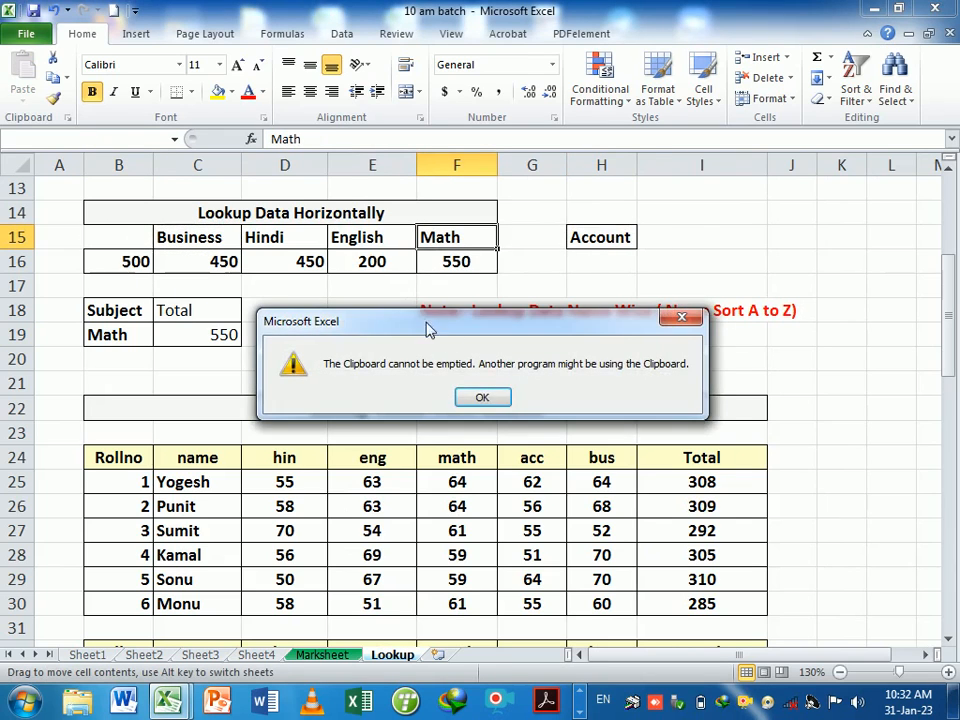
left_click(482, 400)
left_click(594, 250)
left_click_drag(594, 253, 486, 246)
left_click(407, 371)
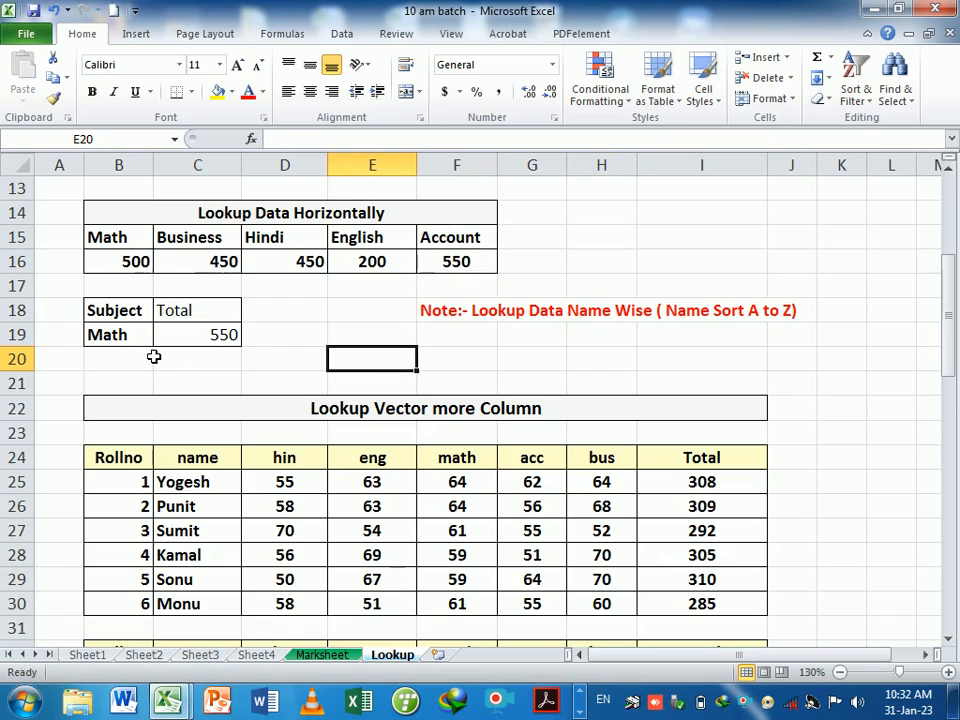
Clear the total in C19 beside Math and begin a new LOOKUP formula in that cell
left_click_drag(140, 340, 202, 341)
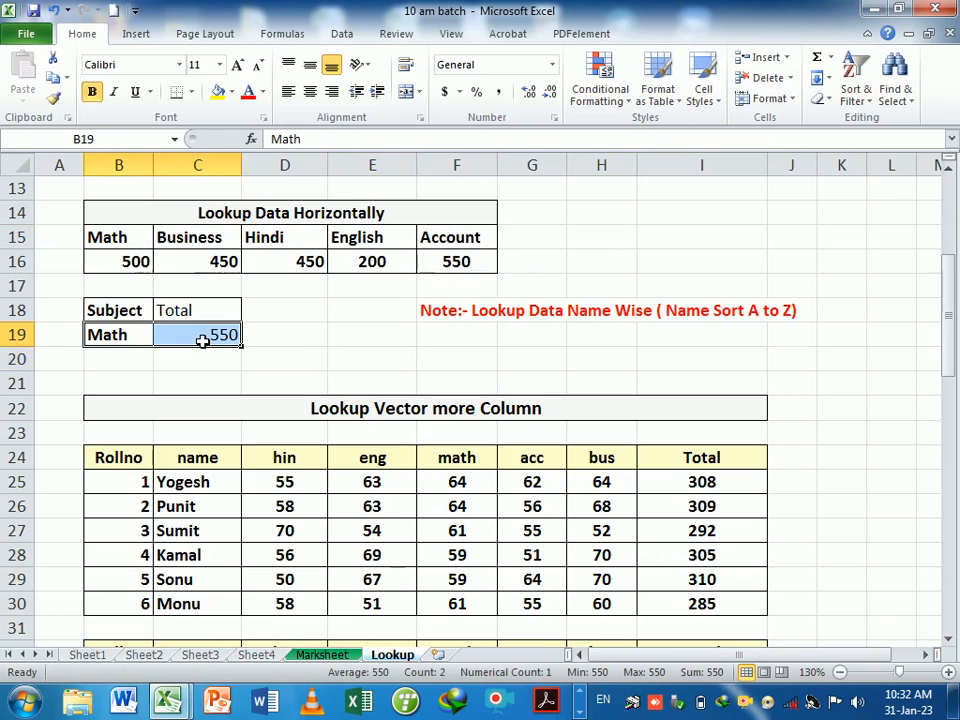
left_click(304, 356)
left_click(231, 339)
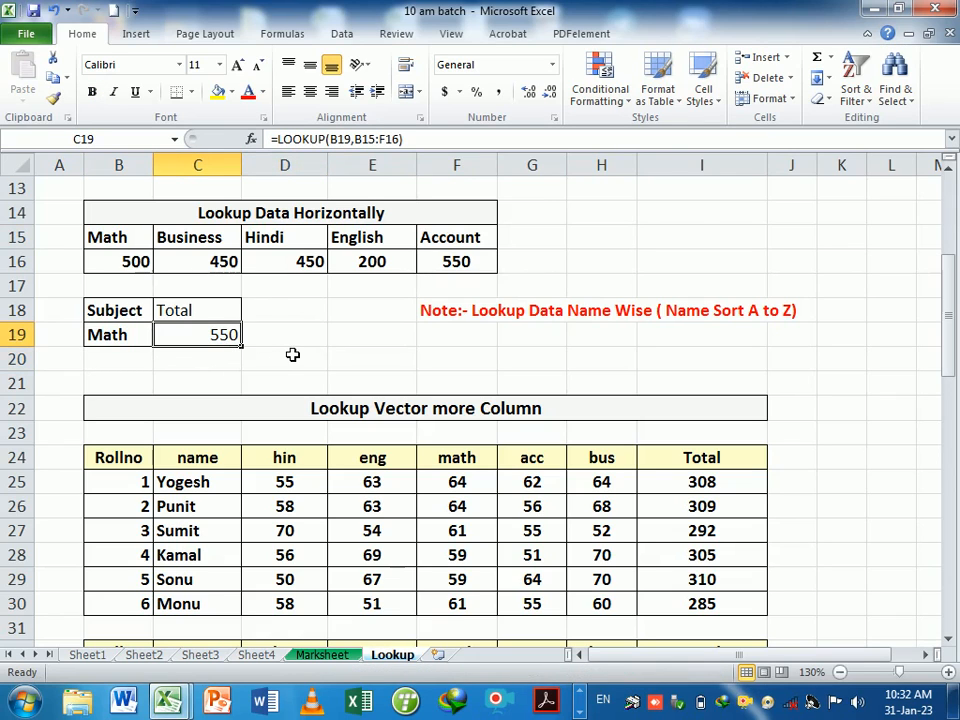
key("Delete")
type("=")
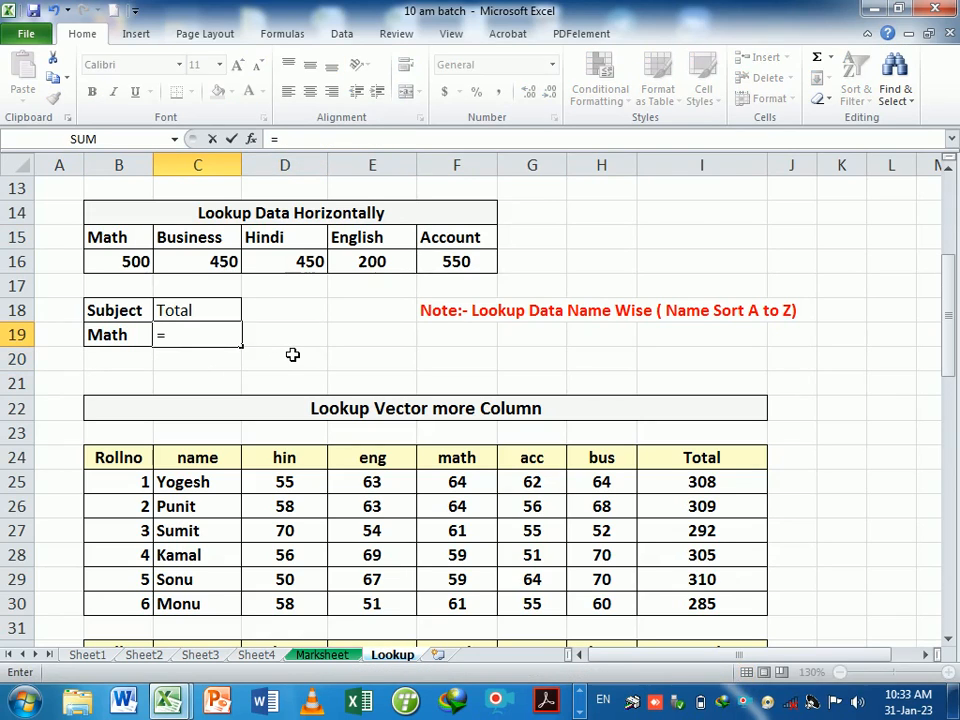
type("lokup")
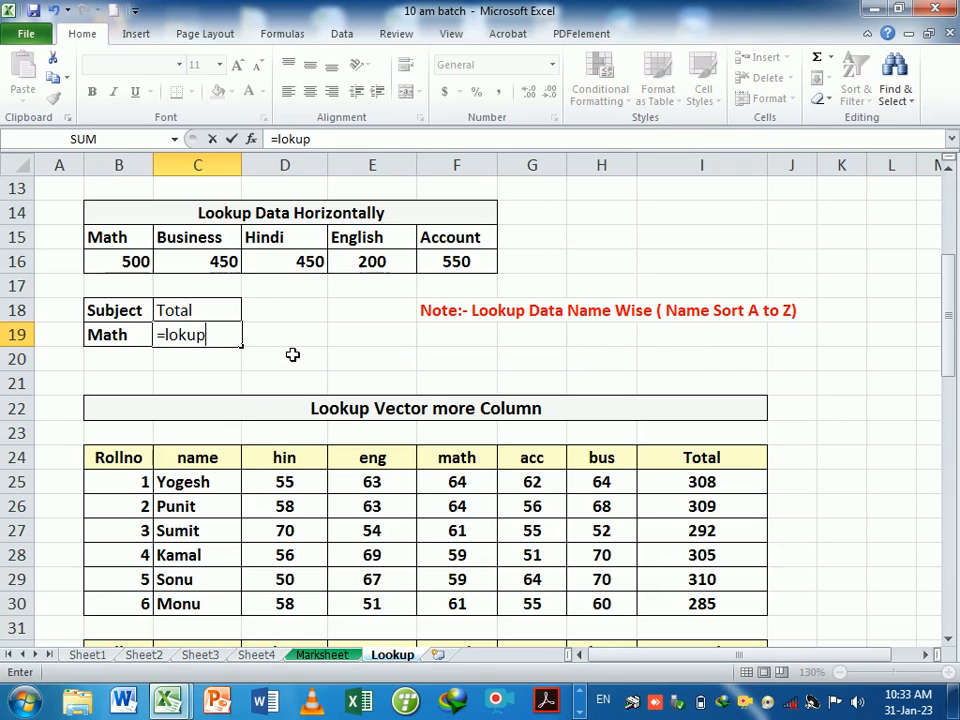
key("BackSpace")
key("BackSpace")
key("BackSpace")
type("l")
key("BackSpace")
type("o")
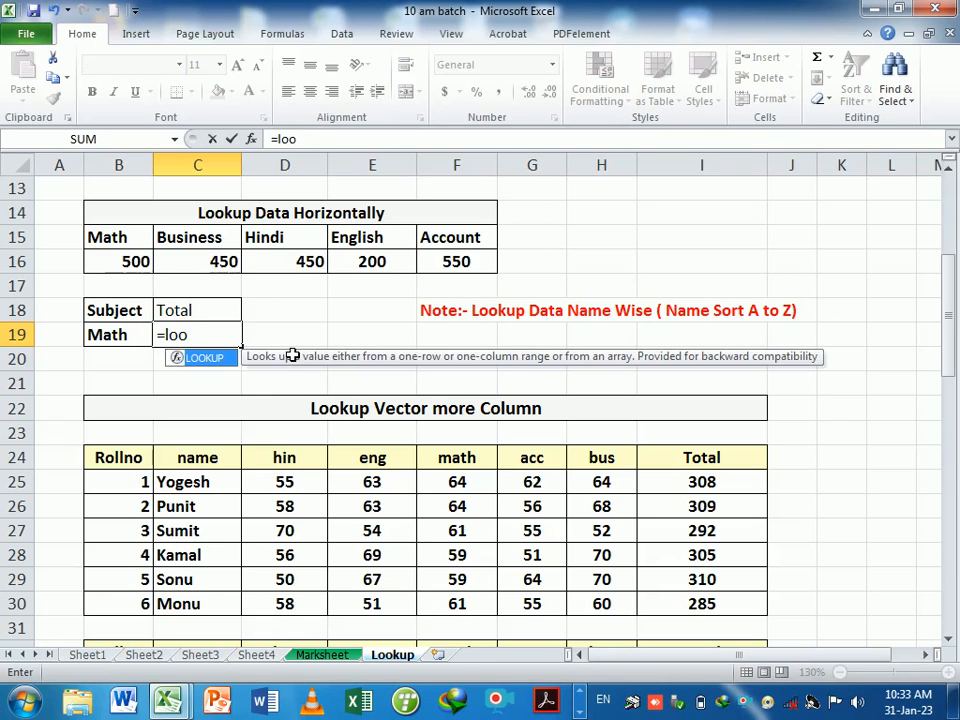
type("ku")
key("Tab")
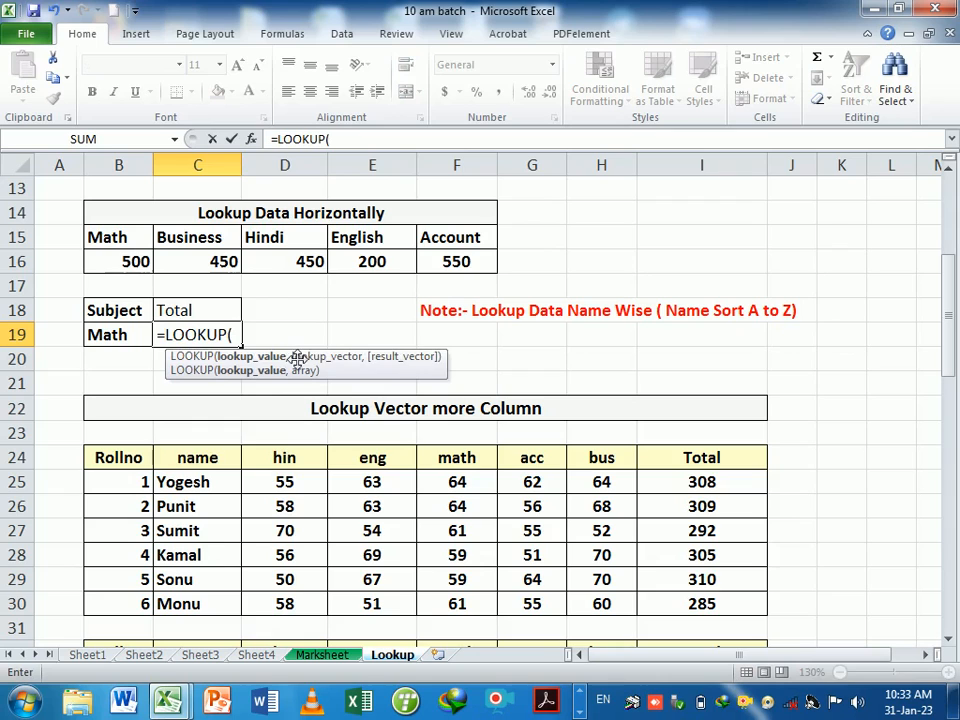
Complete the LOOKUP formula in C19 with B19 as the lookup value and B15:F16 as the array
left_click(132, 343)
type(",")
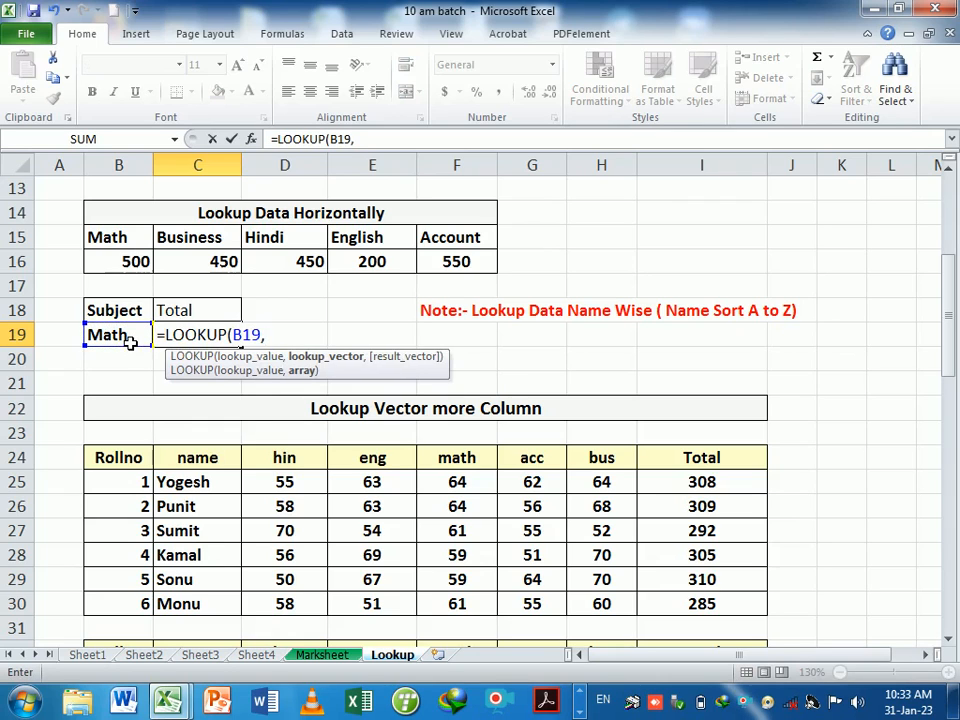
left_click_drag(139, 240, 430, 261)
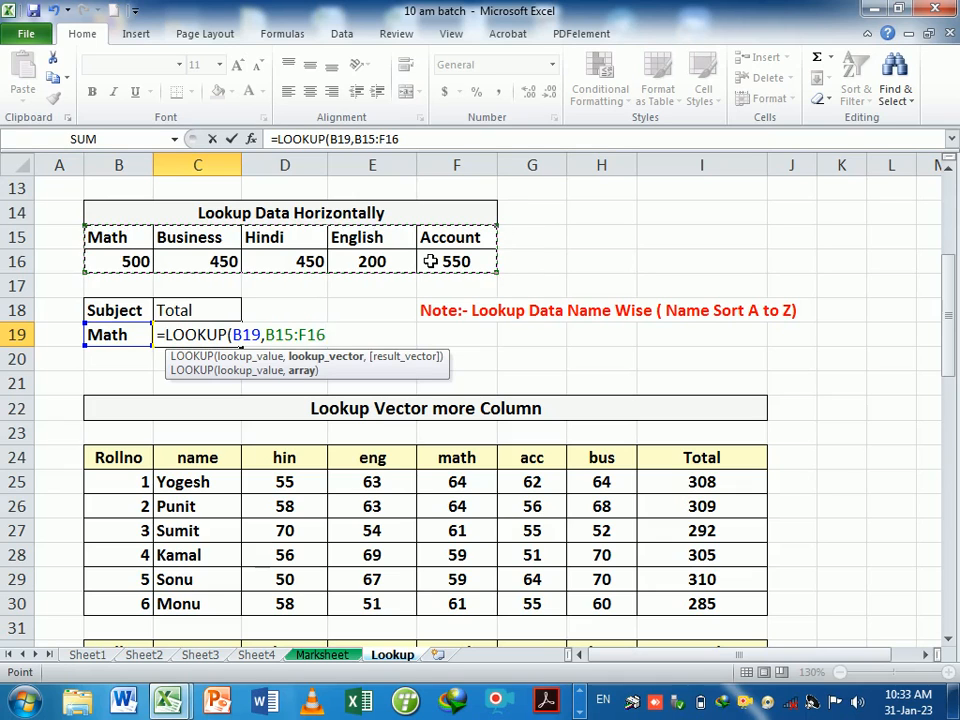
left_click_drag(141, 241, 456, 261)
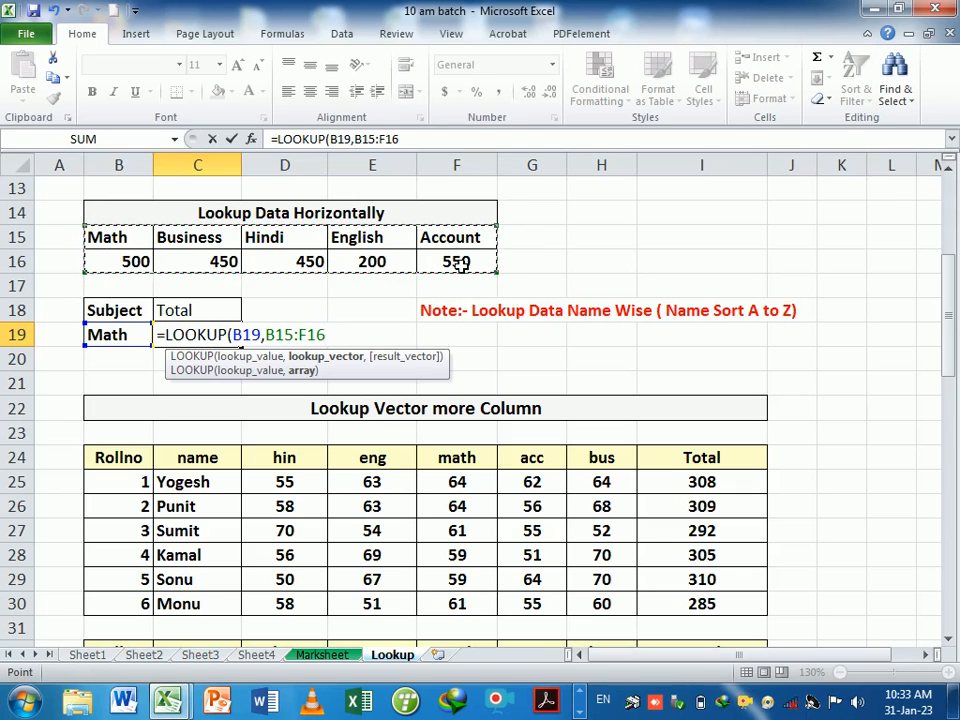
key("Return")
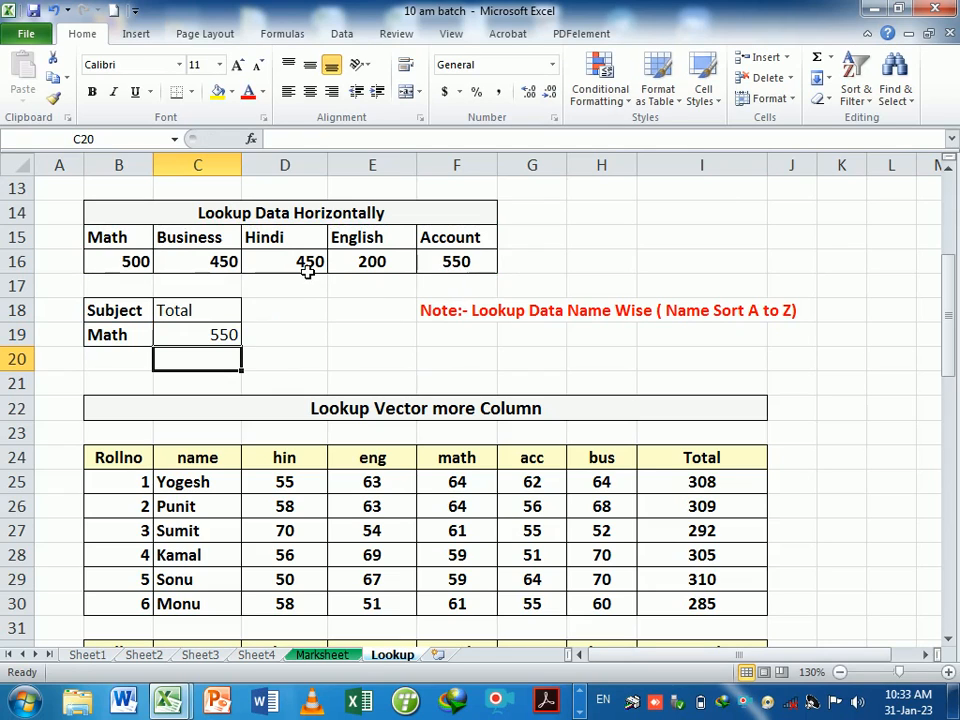
Try to sort the subject headings in B15:F15 from A to Z with the selection expanded to adjacent data
left_click(452, 266)
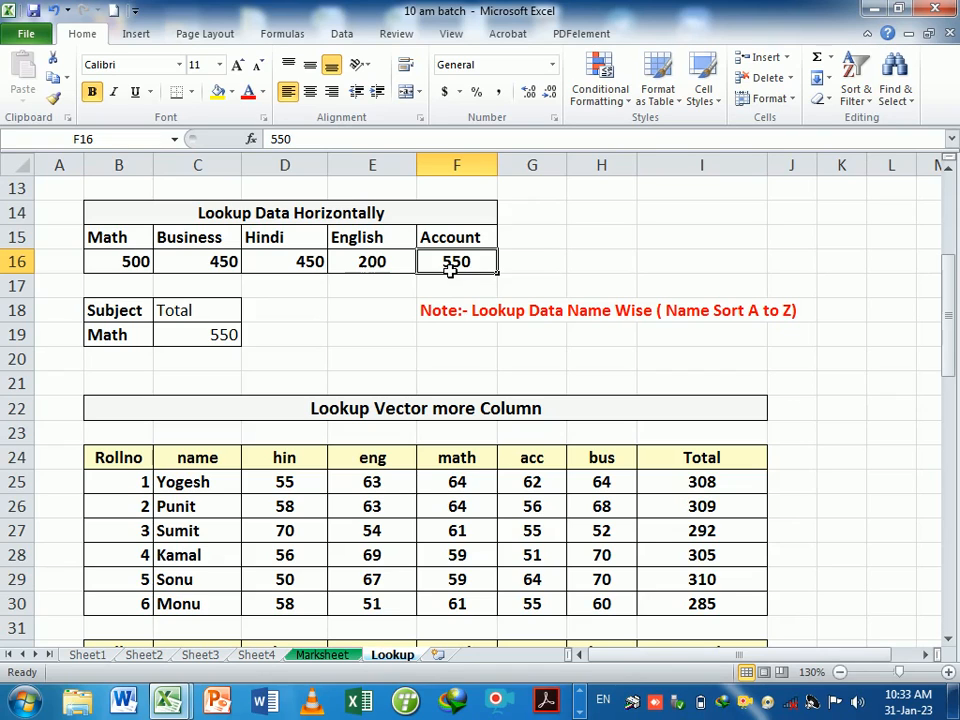
left_click_drag(104, 239, 443, 246)
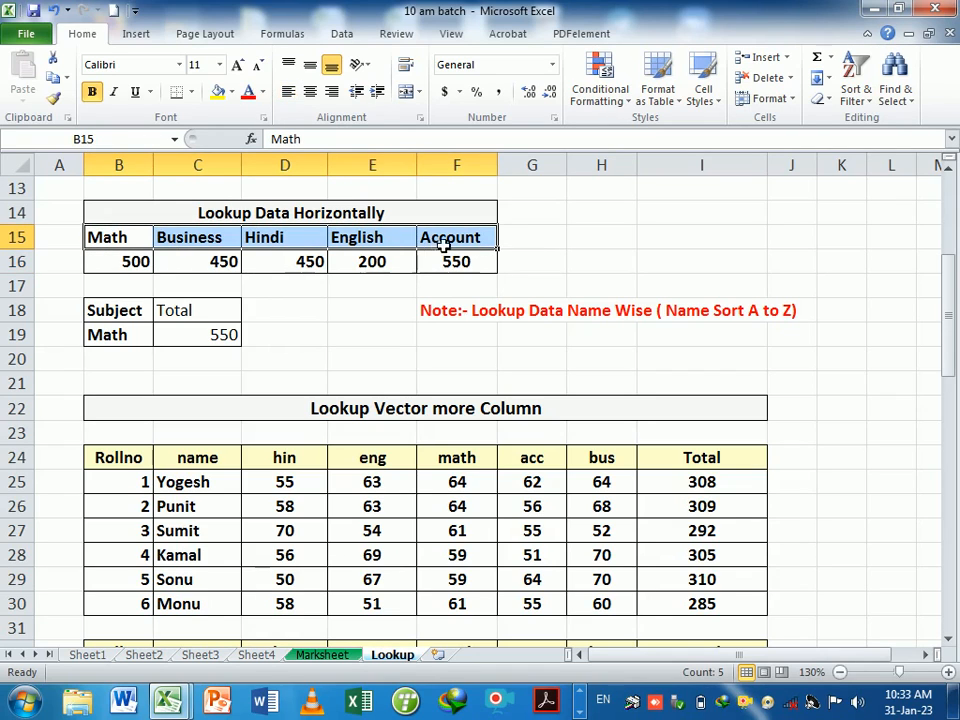
left_click(853, 96)
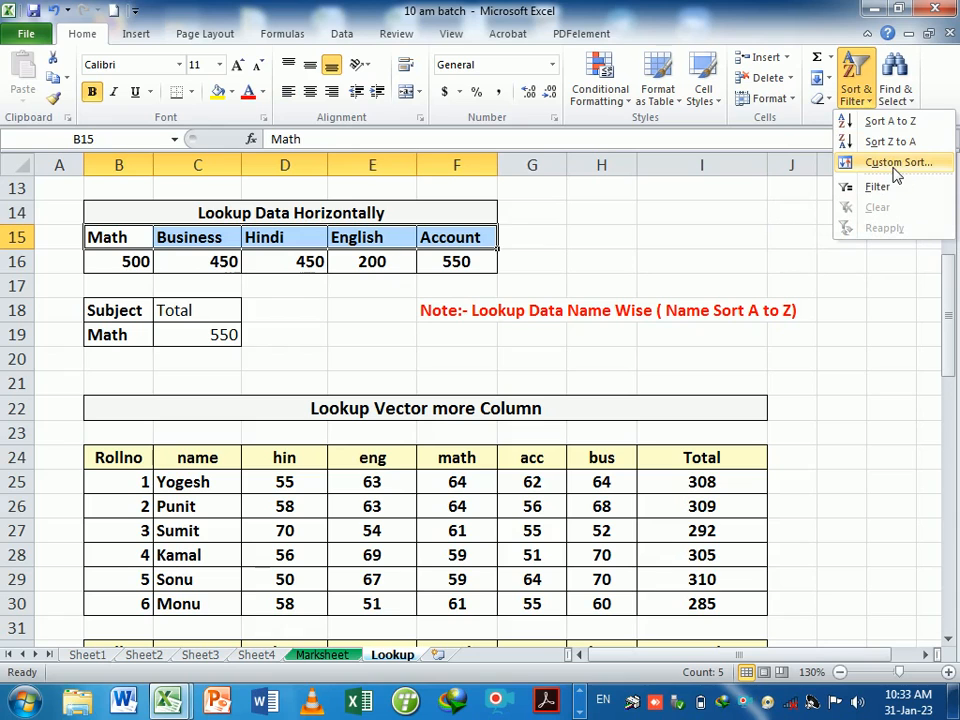
left_click(893, 124)
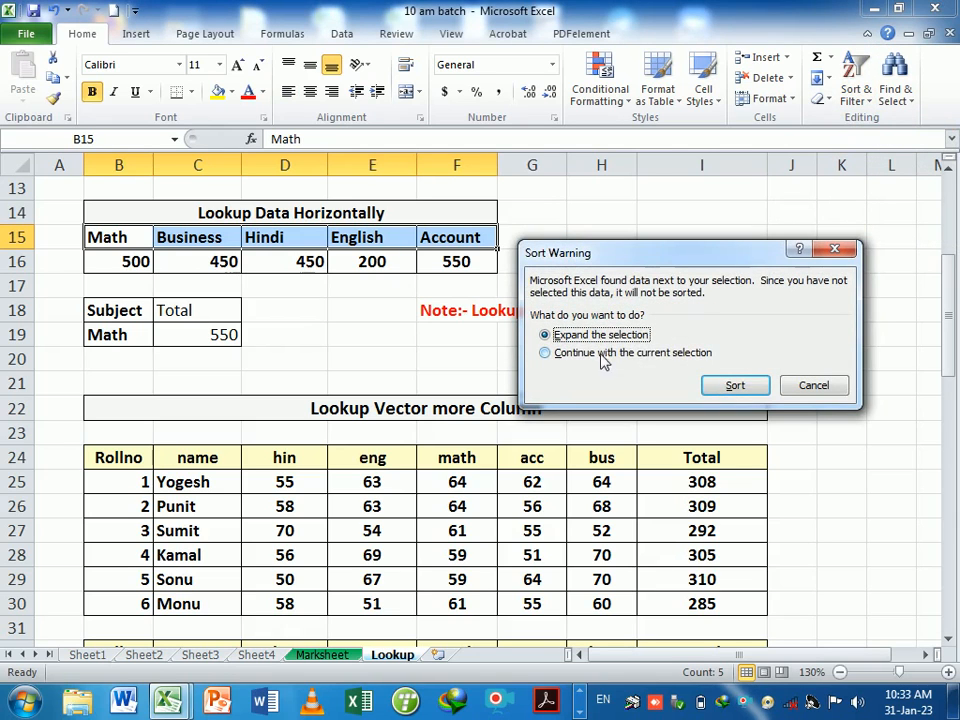
left_click(735, 387)
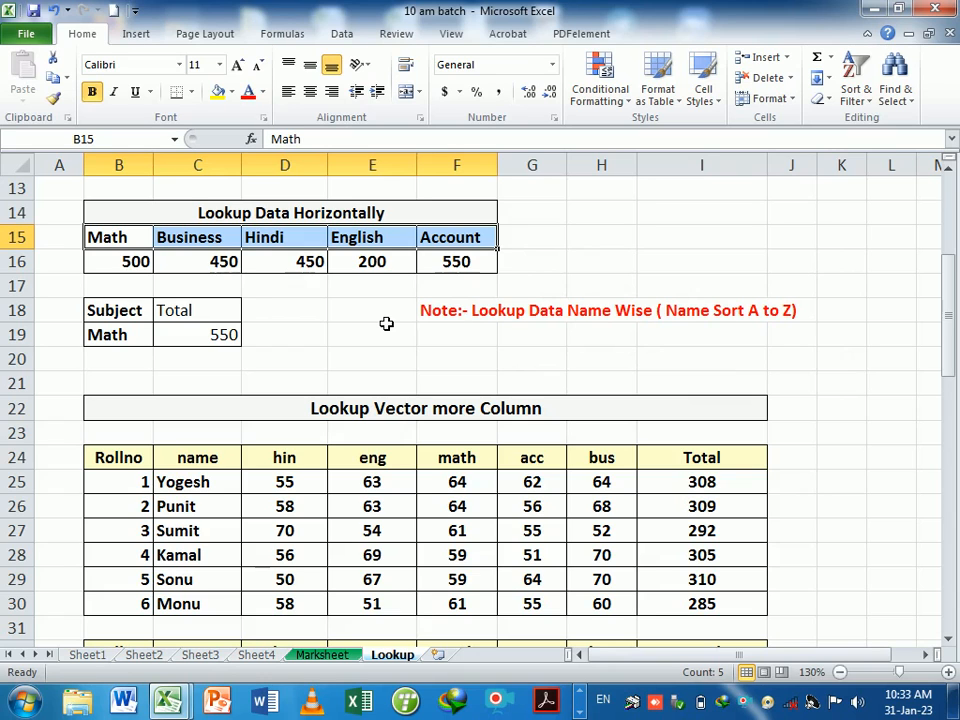
left_click(852, 92)
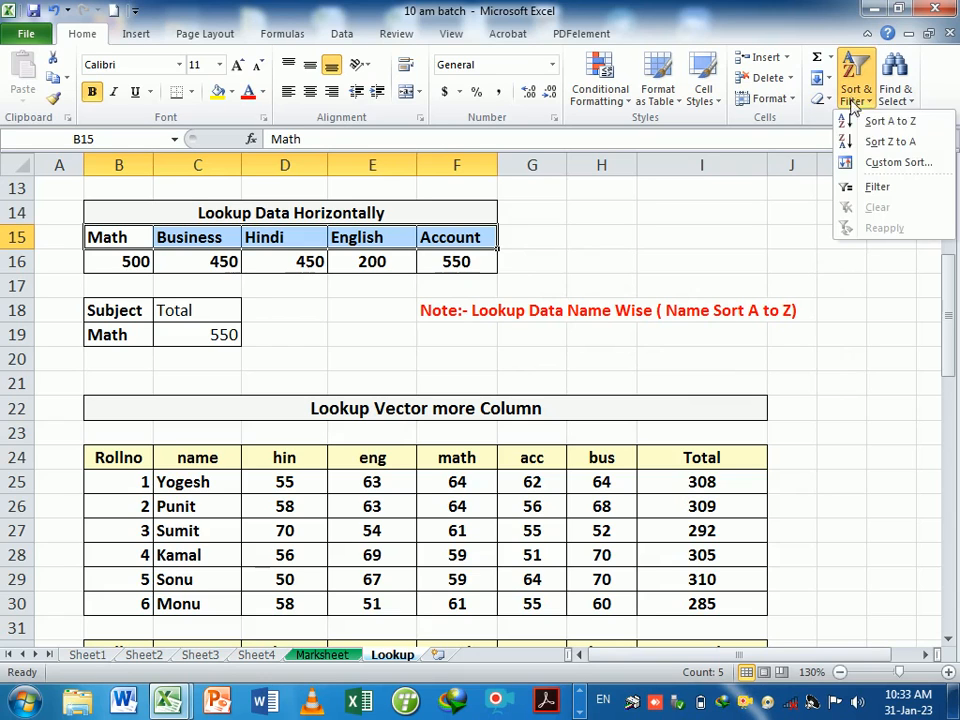
left_click(869, 168)
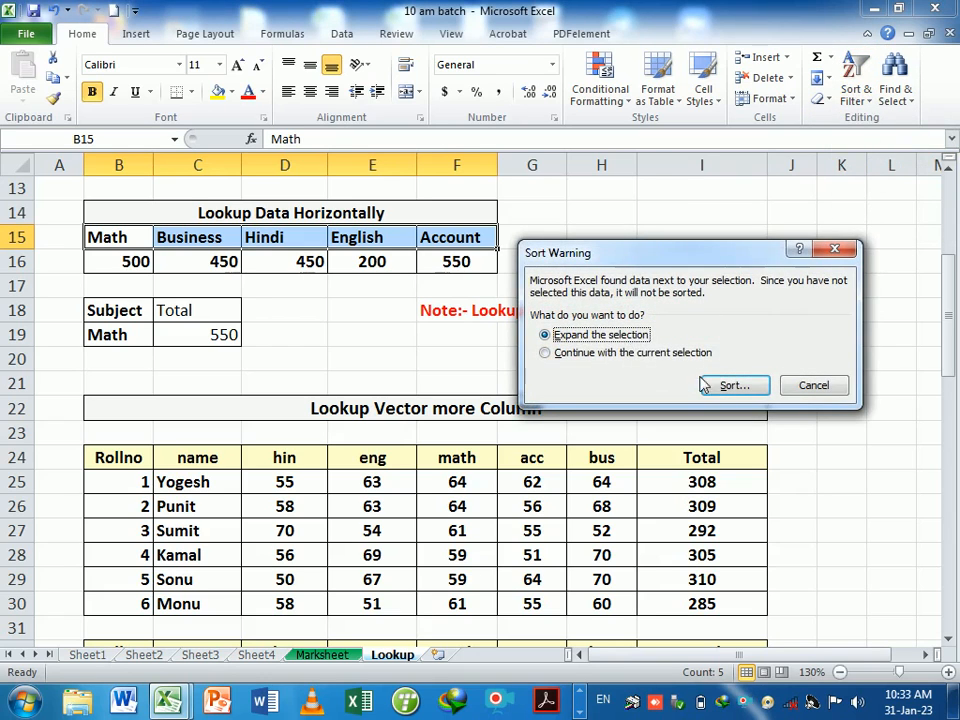
left_click(735, 387)
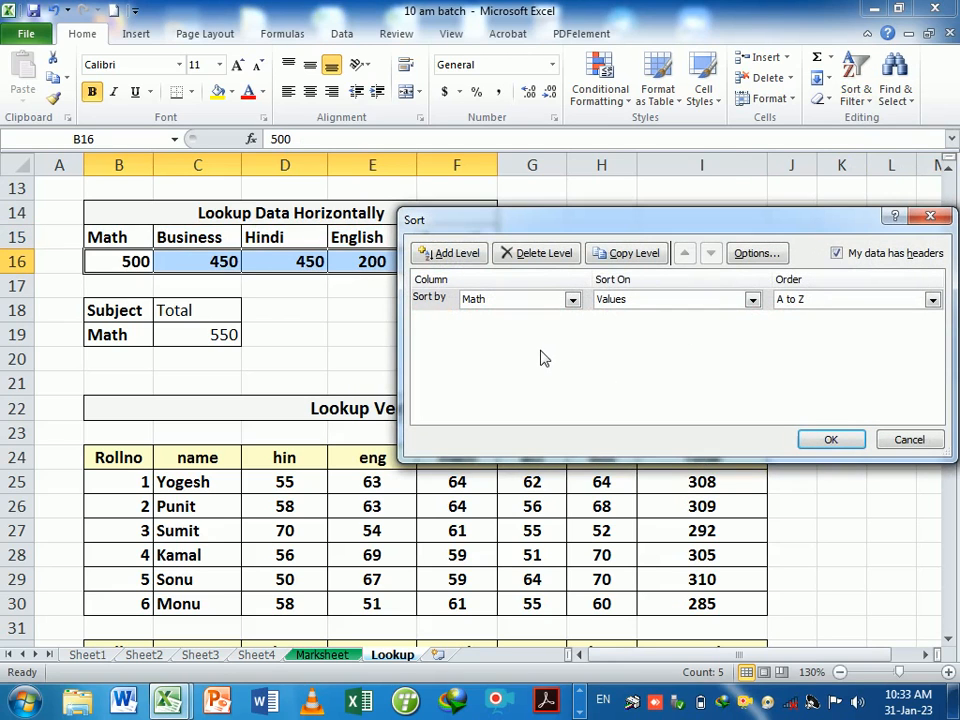
left_click_drag(660, 226, 519, 328)
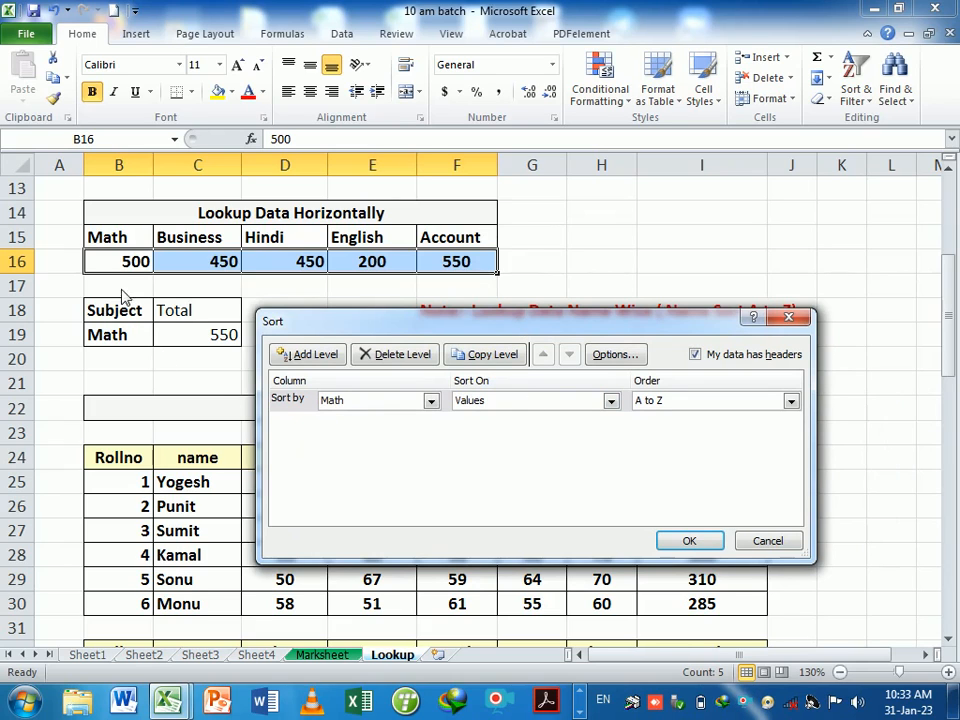
left_click(431, 401)
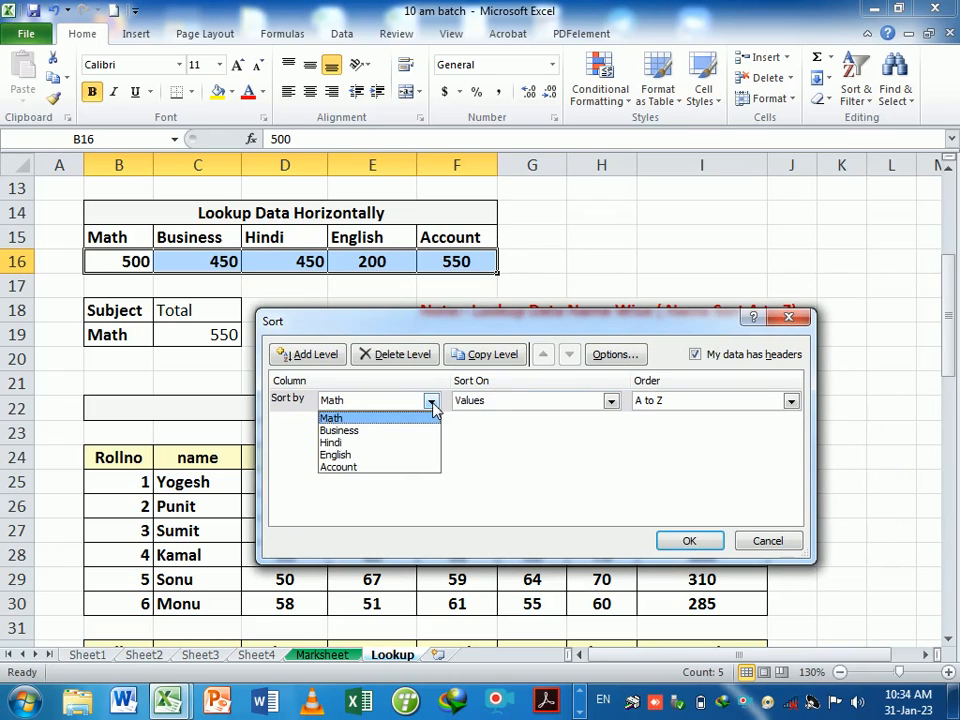
left_click(386, 403)
left_click(611, 401)
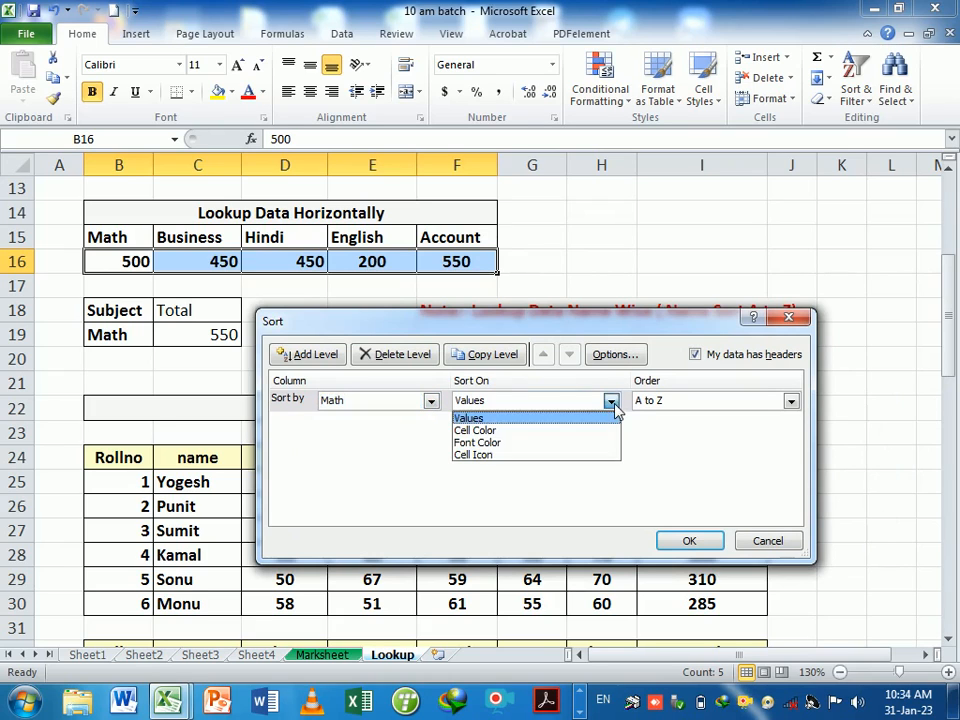
left_click(612, 403)
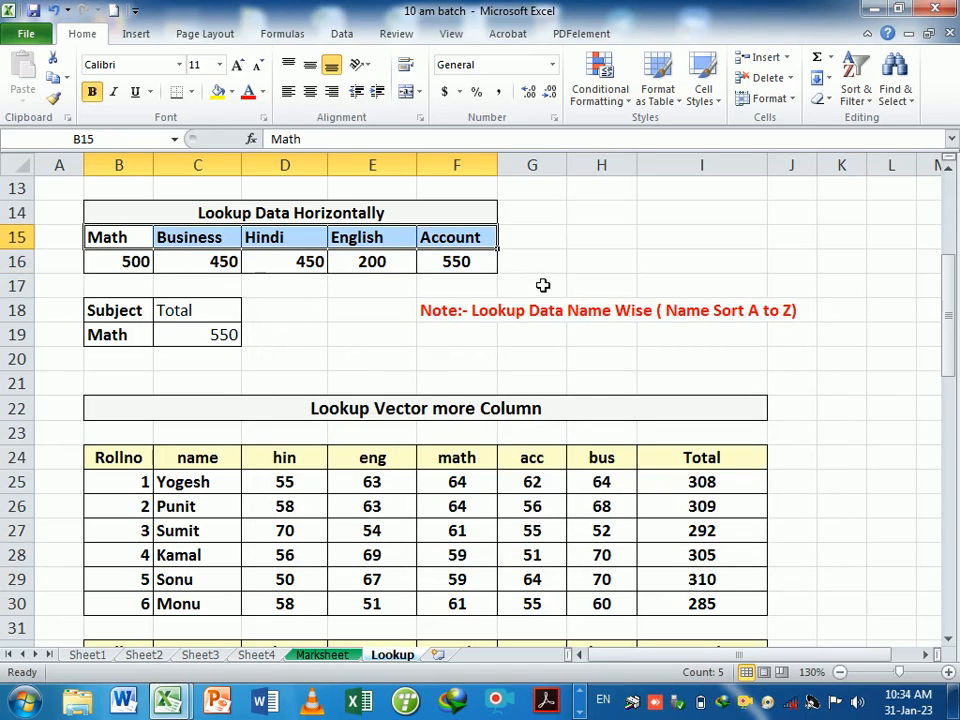
left_click(544, 285)
Start a custom sort on the horizontal table B15:F16 and set its orientation to left to right
left_click_drag(110, 240, 472, 266)
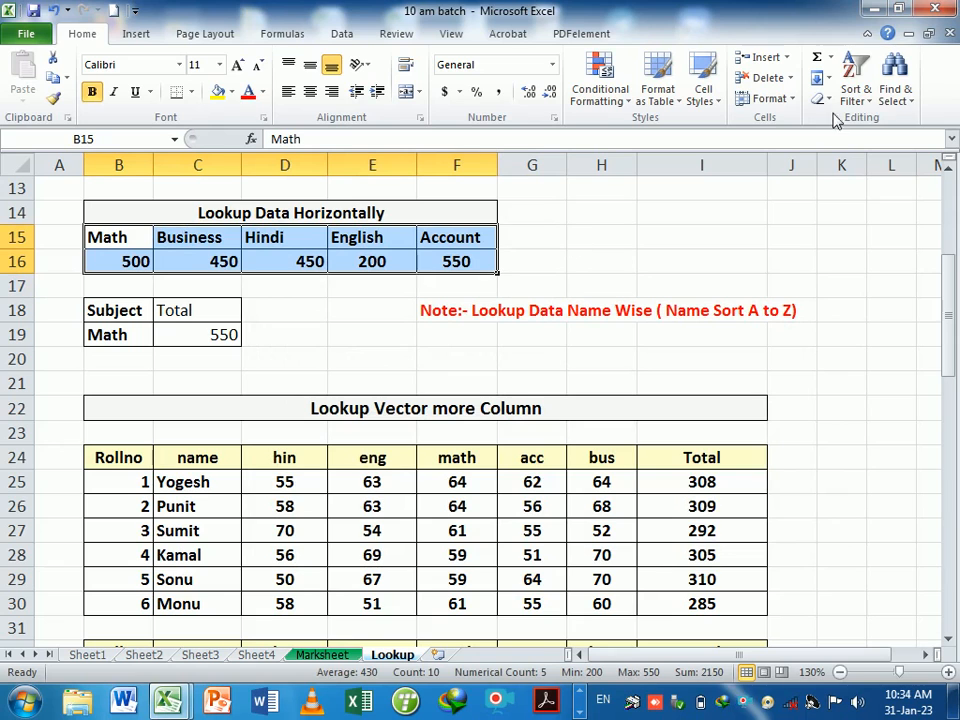
left_click(862, 104)
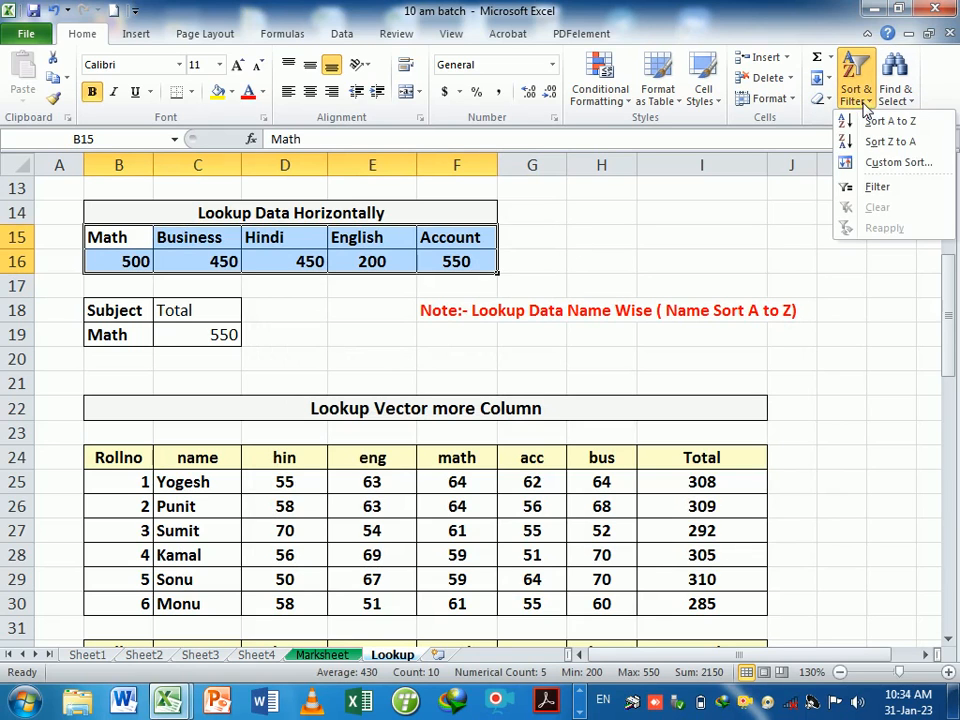
left_click(895, 162)
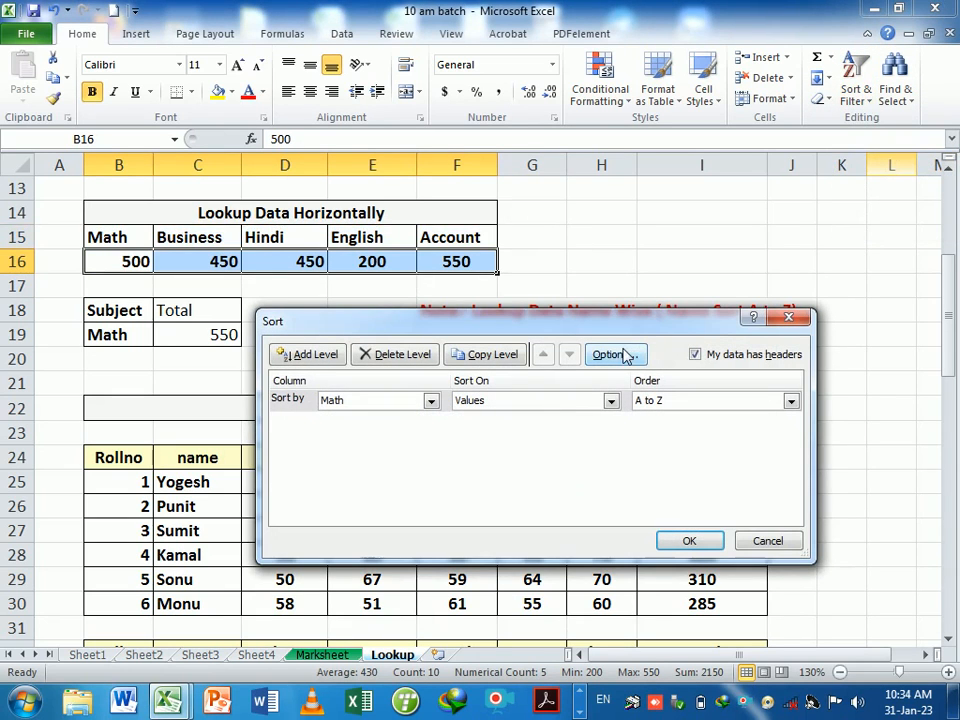
left_click(618, 356)
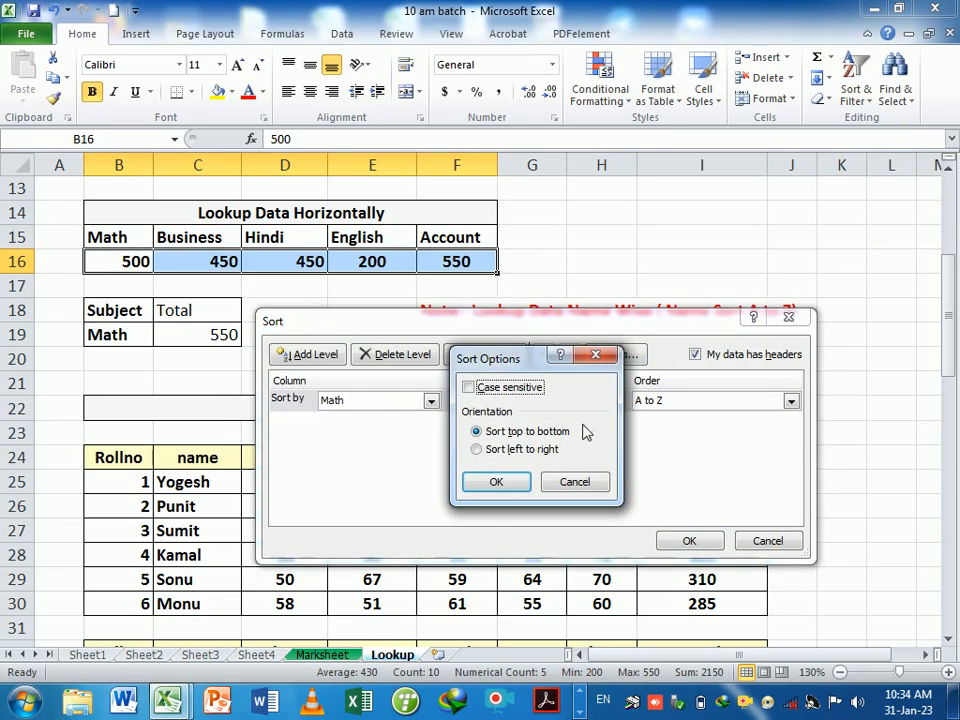
left_click(482, 450)
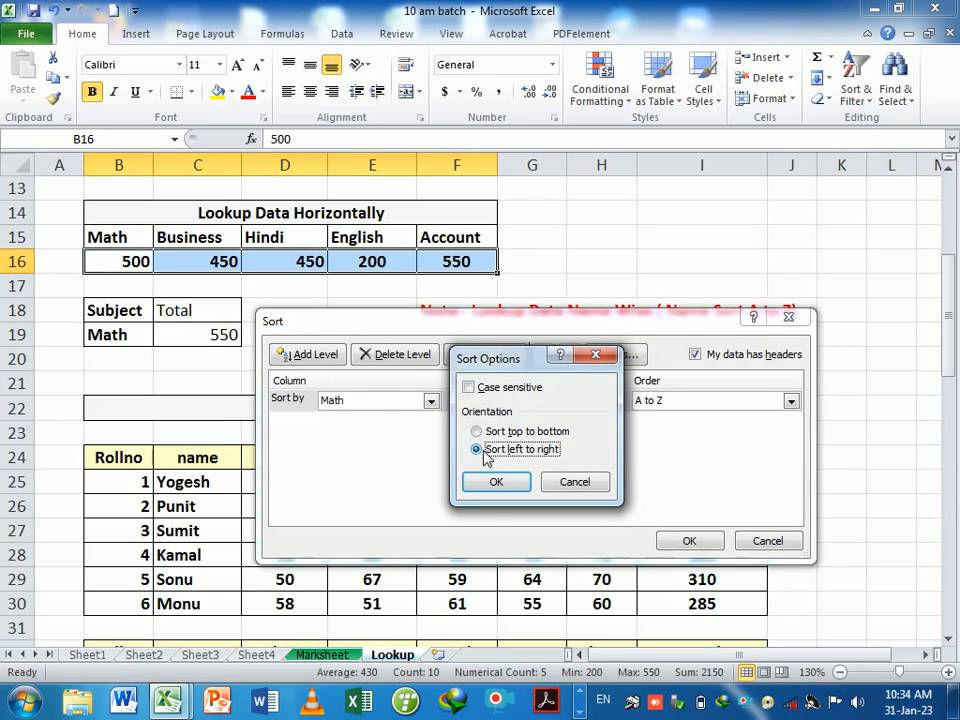
left_click(497, 482)
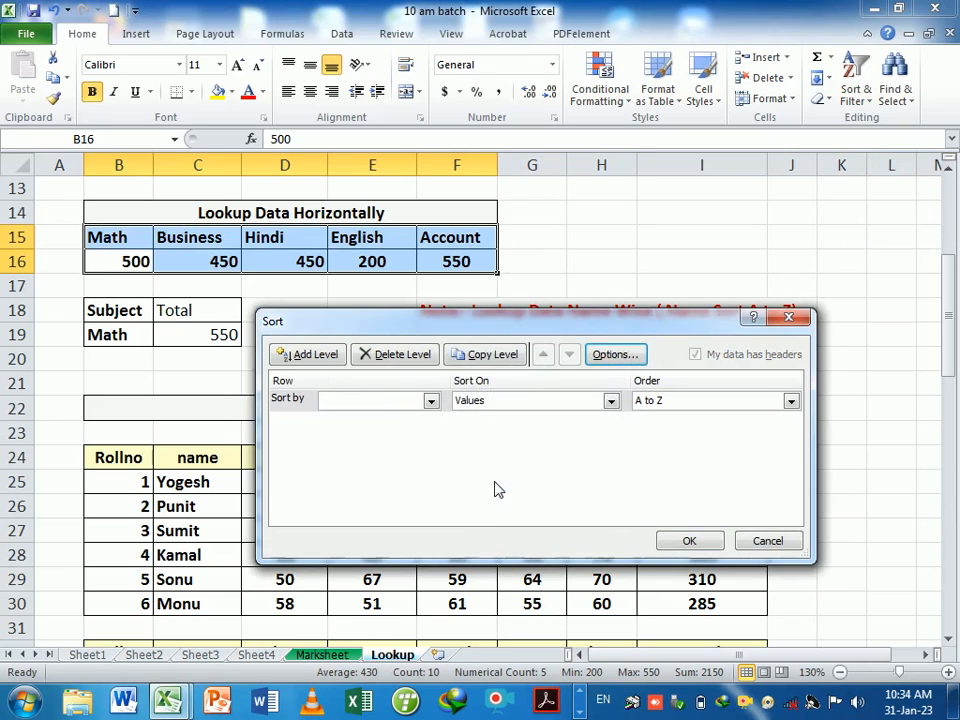
Sort the horizontal table by the values of Row 15 in A to Z order
left_click(689, 541)
left_click(490, 403)
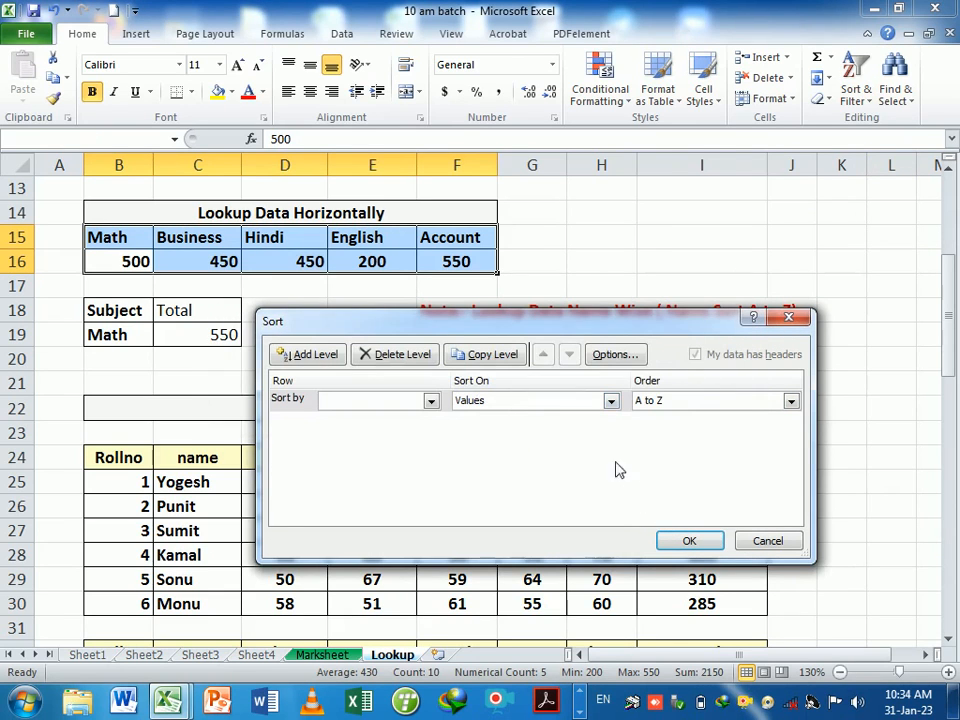
left_click(431, 401)
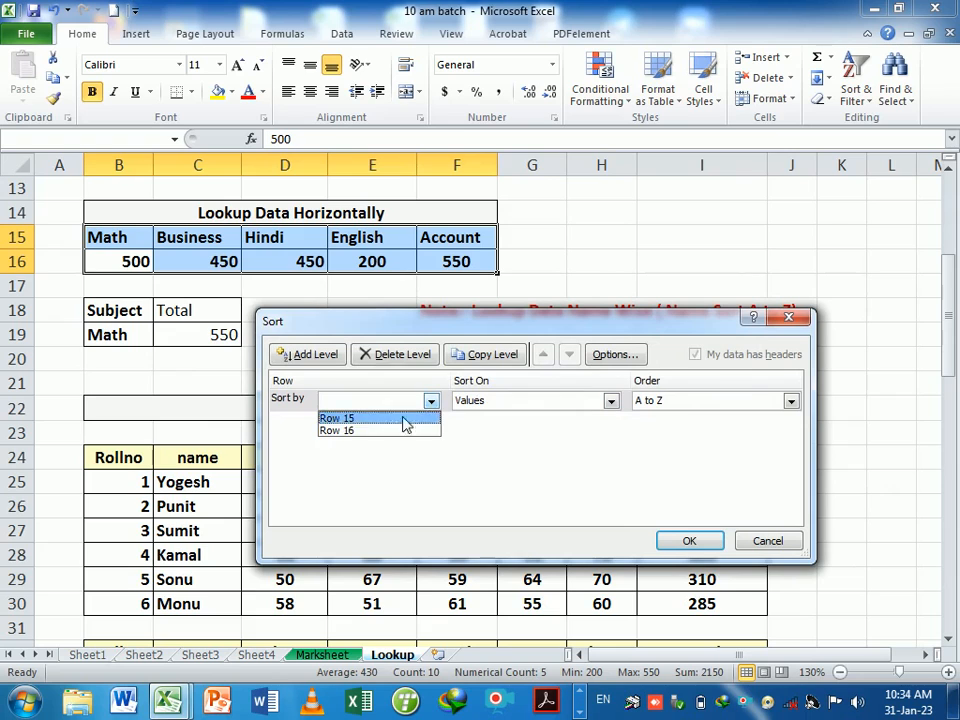
left_click(338, 431)
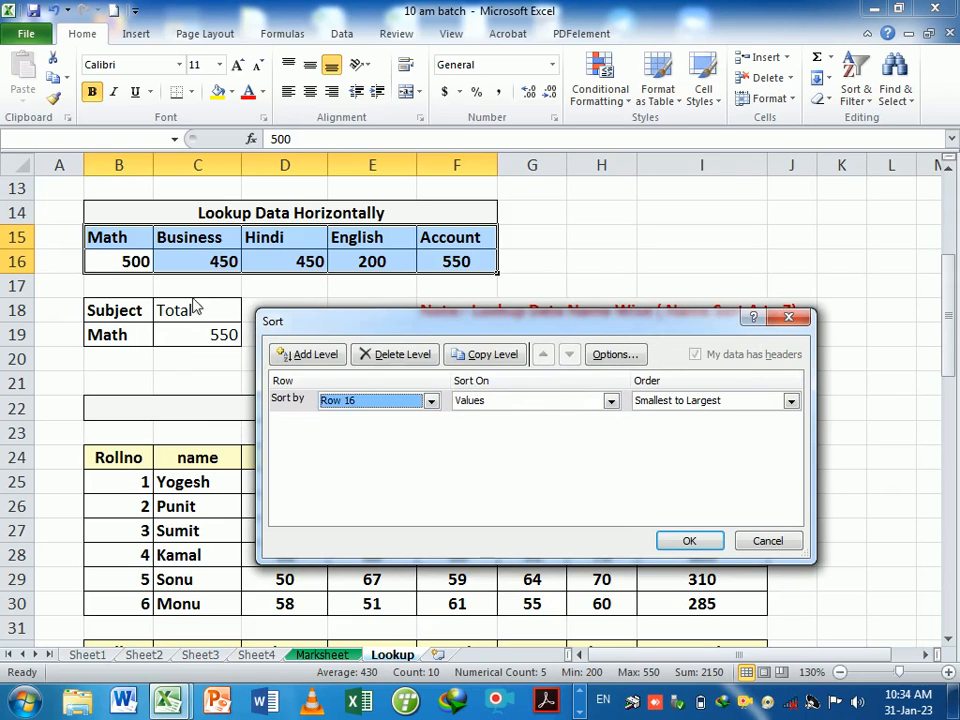
left_click(420, 402)
left_click(350, 418)
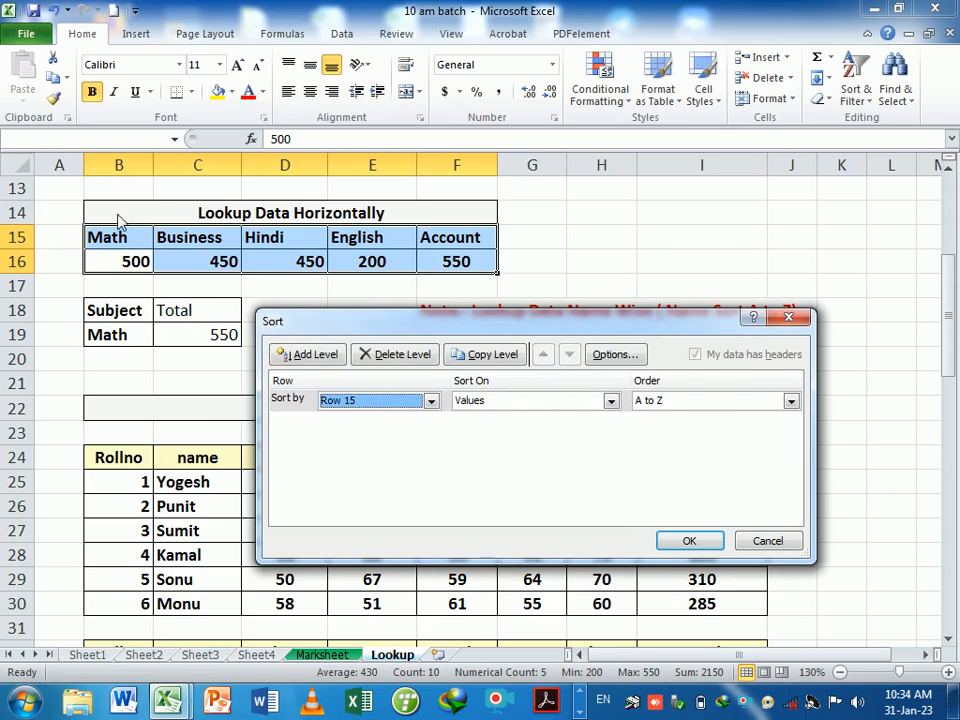
left_click(688, 541)
Check the Math total and its LOOKUP formula in C19 against the sorted table
left_click(330, 341)
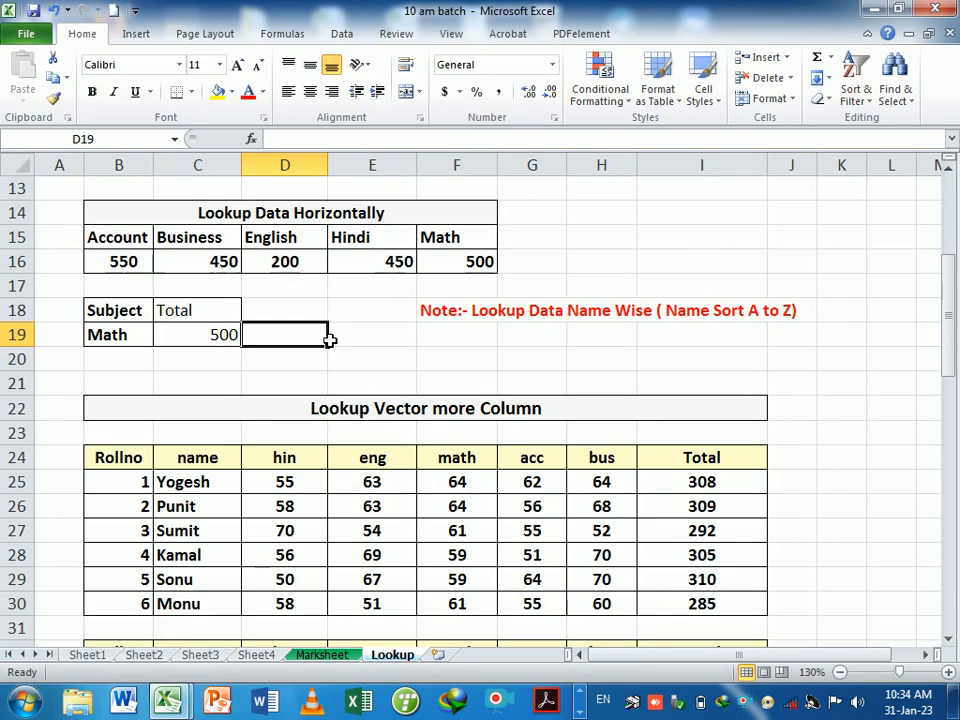
left_click(133, 343)
left_click(195, 338)
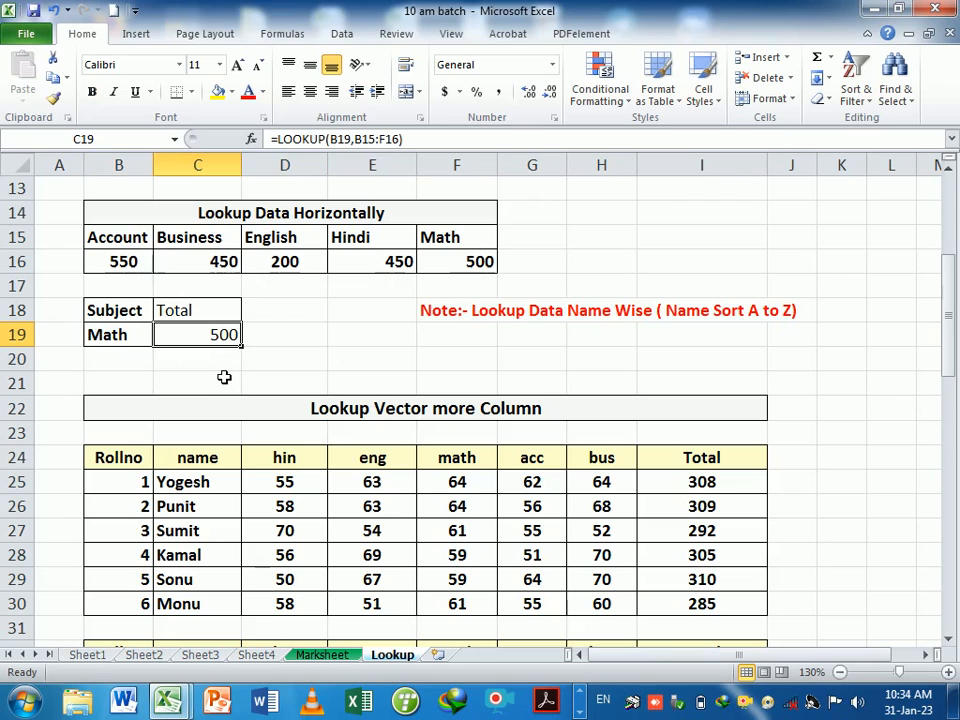
Copy the Hindi heading from E15 into the Subject cell B19 to test the horizontal lookup
left_click(357, 241)
key("ctrl+c")
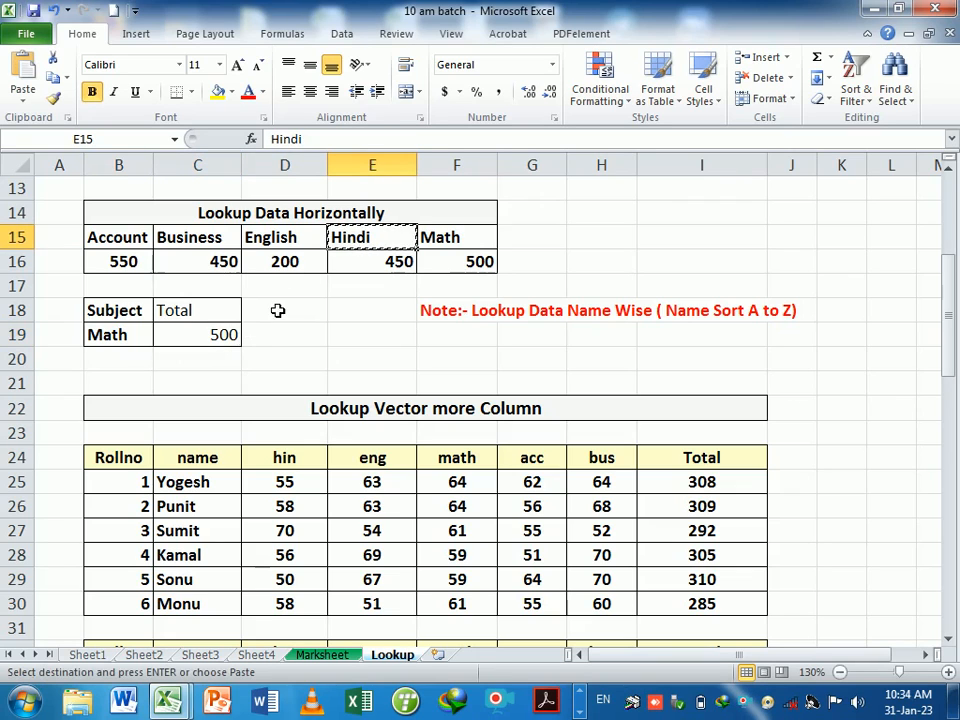
left_click(146, 336)
key("Return")
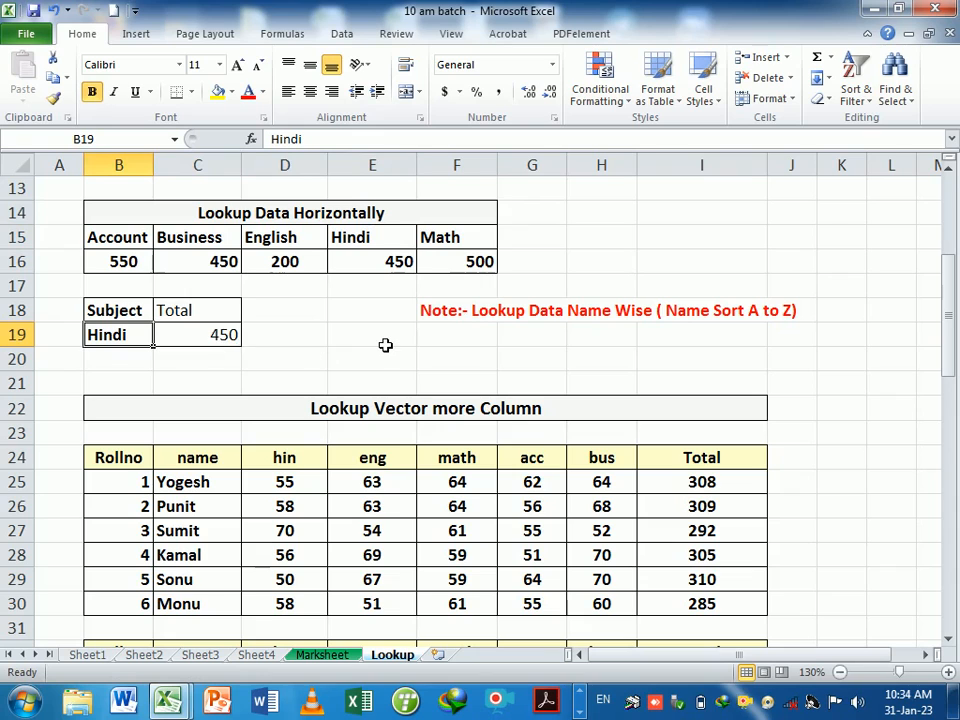
Copy the English heading from D15 into B19 and compare the looked-up total with D16
left_click(300, 247)
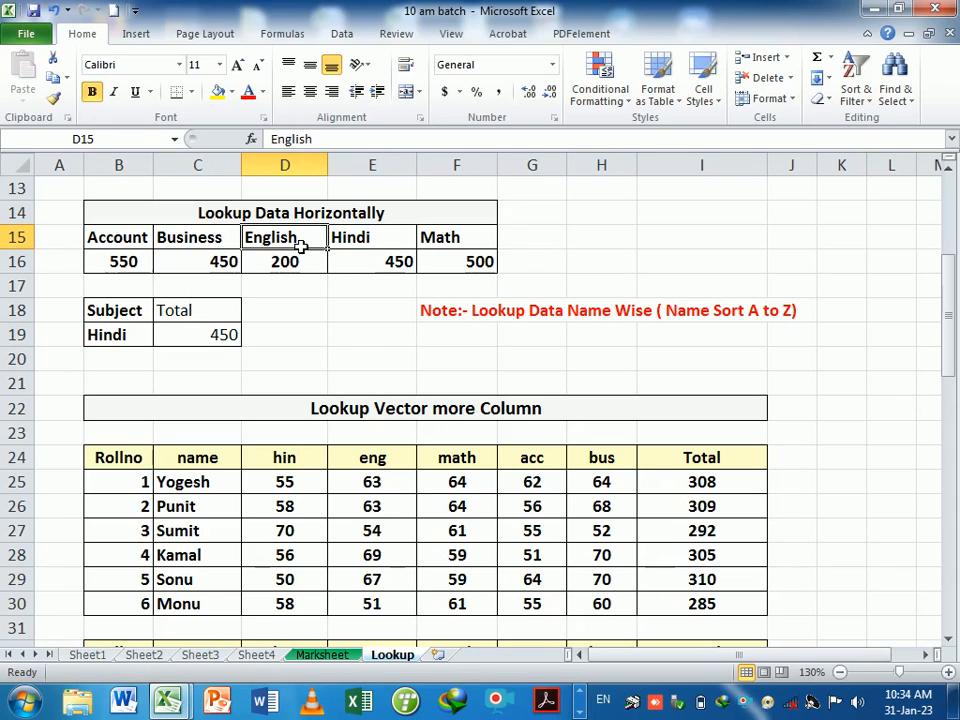
key("ctrl+c")
left_click(132, 344)
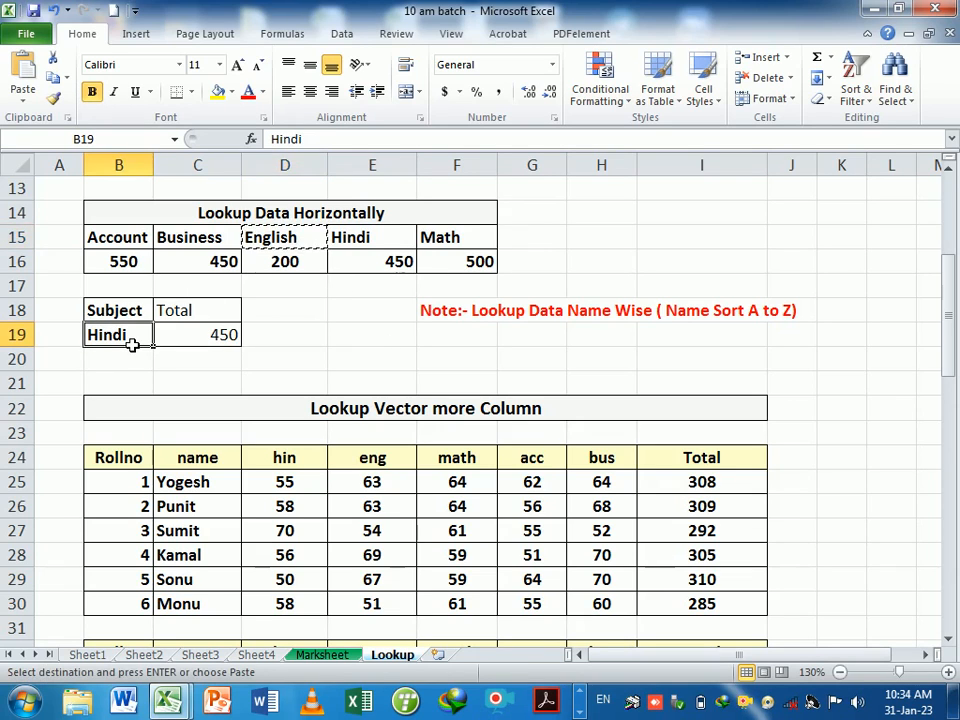
key("Return")
left_click(285, 264)
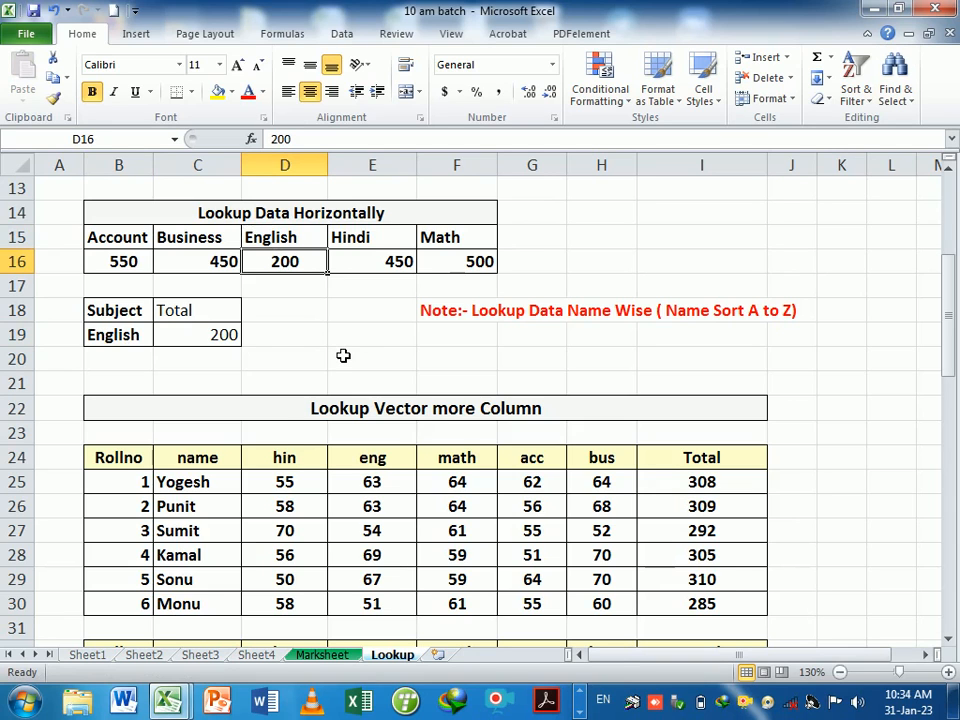
Clear the old lookup entries in C33:I33 and C36:I36 of the Lookup Vector more Column section
scroll(343, 355, "down", 3)
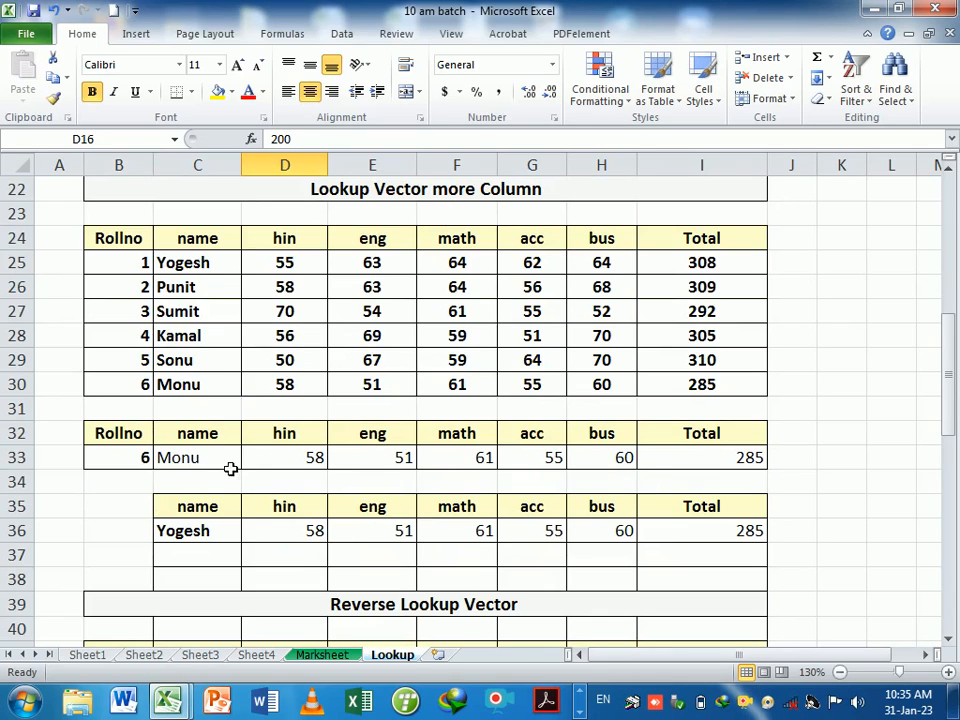
left_click_drag(238, 463, 776, 460)
key("Delete")
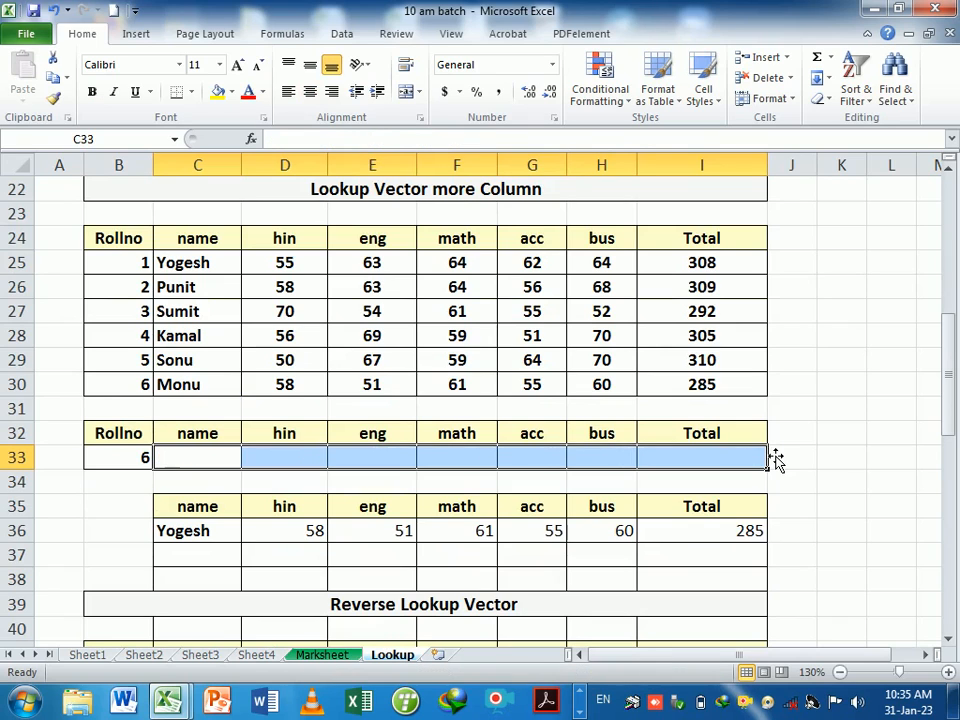
left_click_drag(214, 540, 677, 541)
key("Delete")
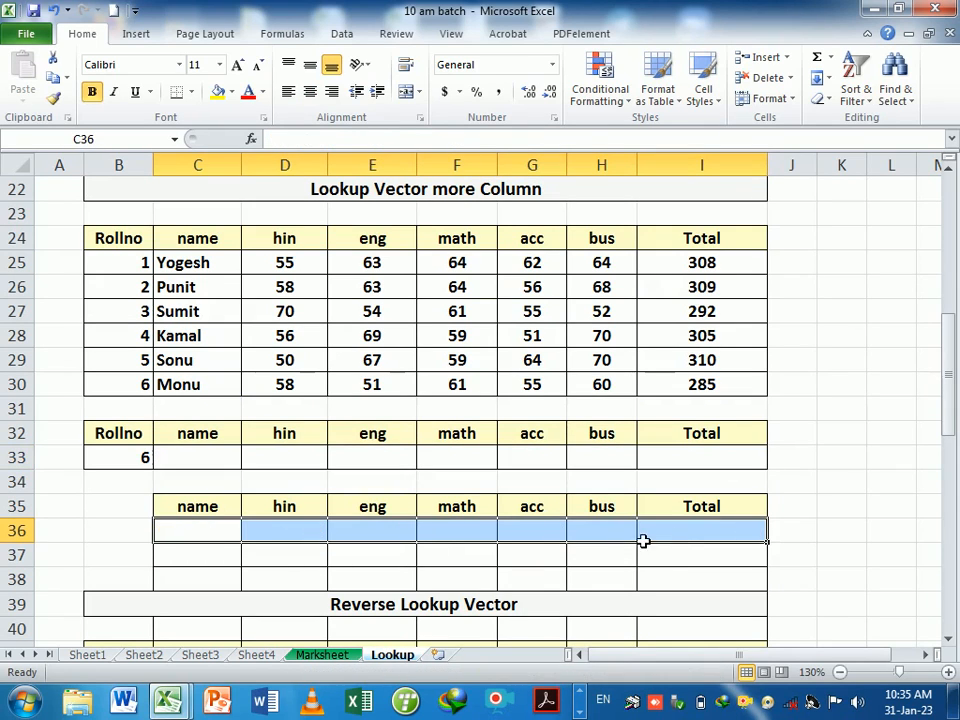
Enter =LOOKUP(B33,B24:B30,C24:C30) in C33 to return the name for the roll number
left_click(201, 466)
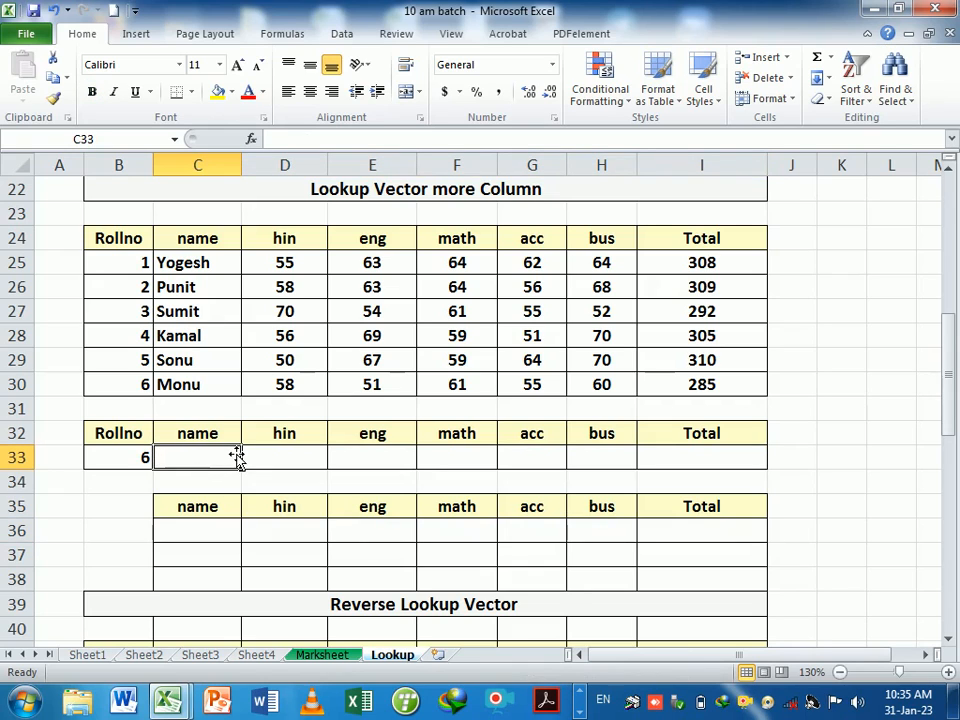
type("=")
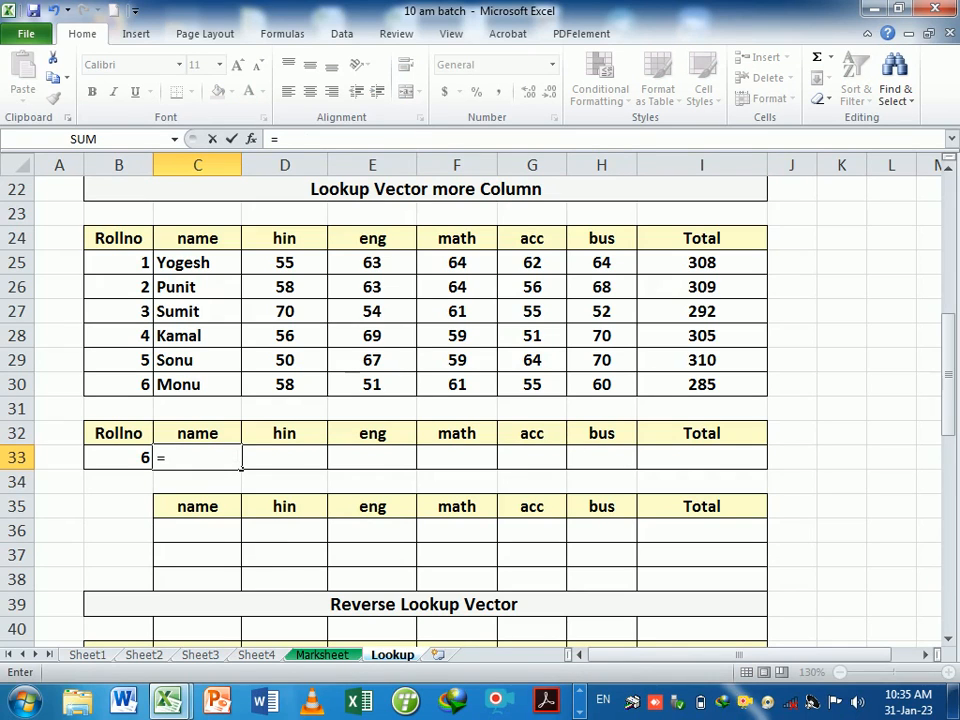
type("lookup")
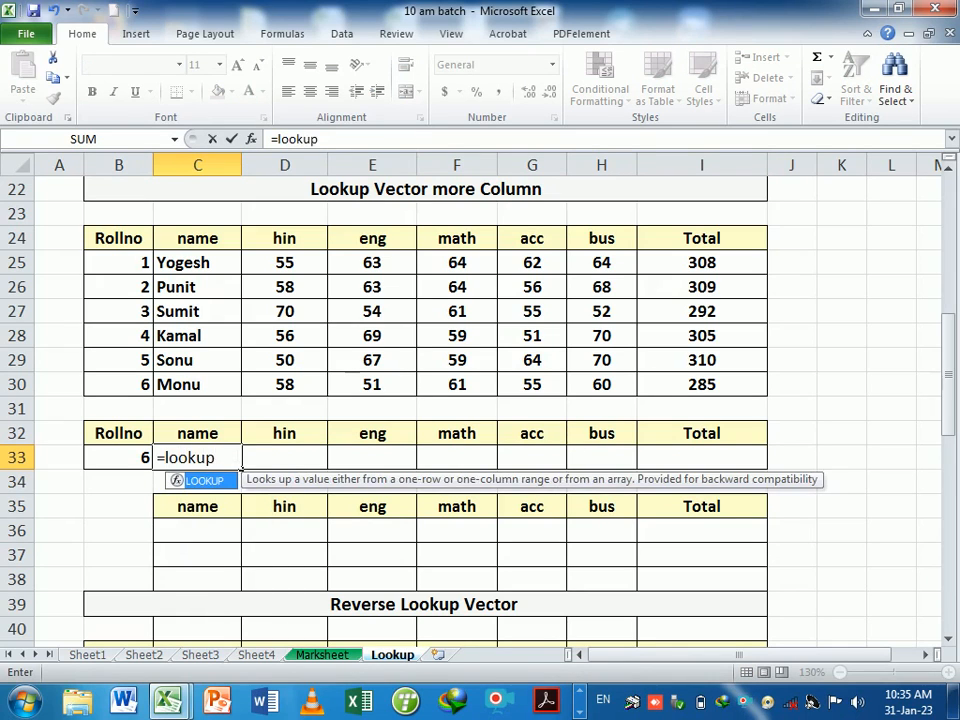
key("Tab")
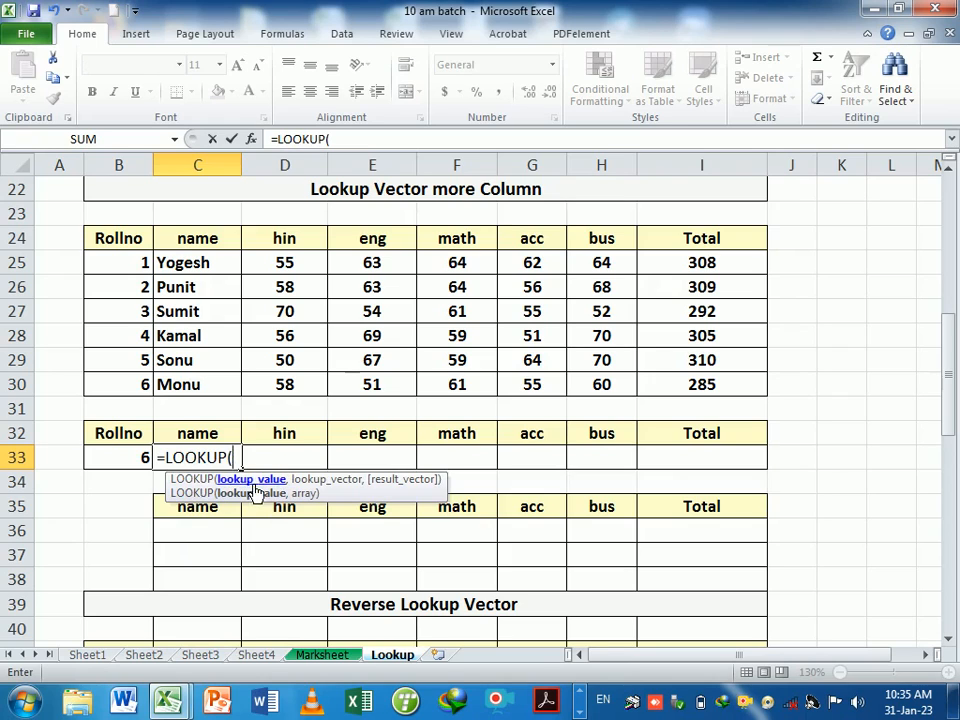
left_click(116, 467)
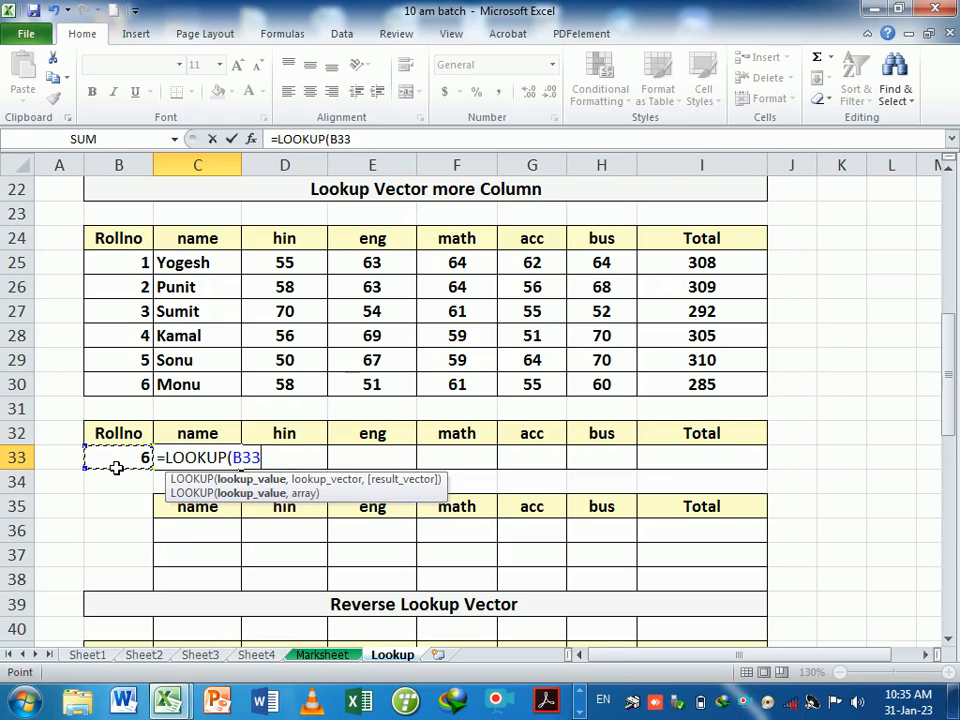
type(",")
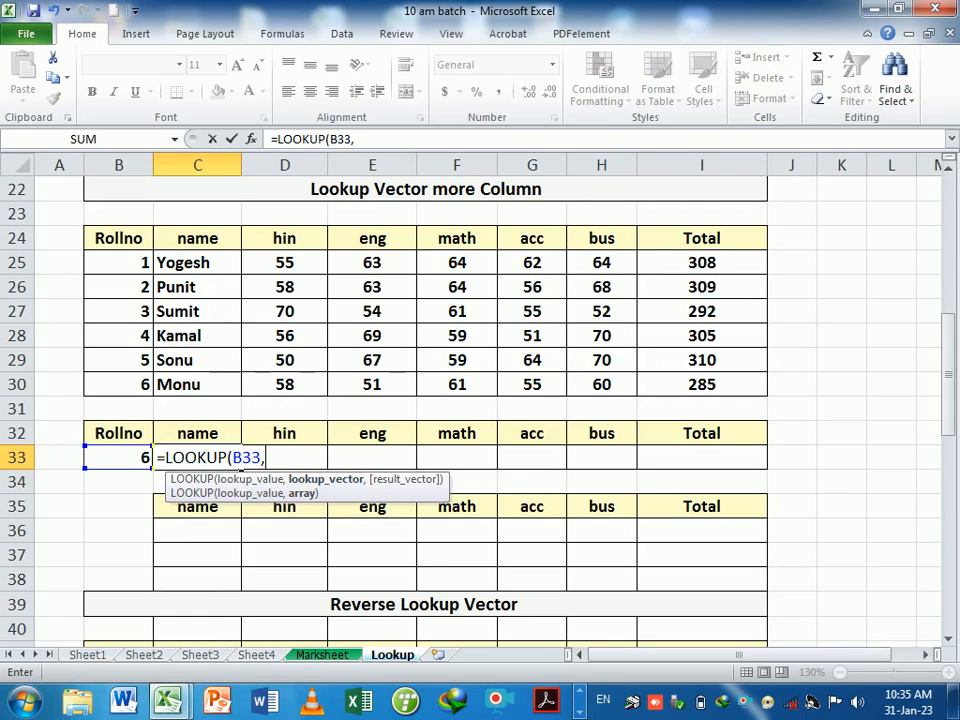
left_click_drag(137, 240, 146, 389)
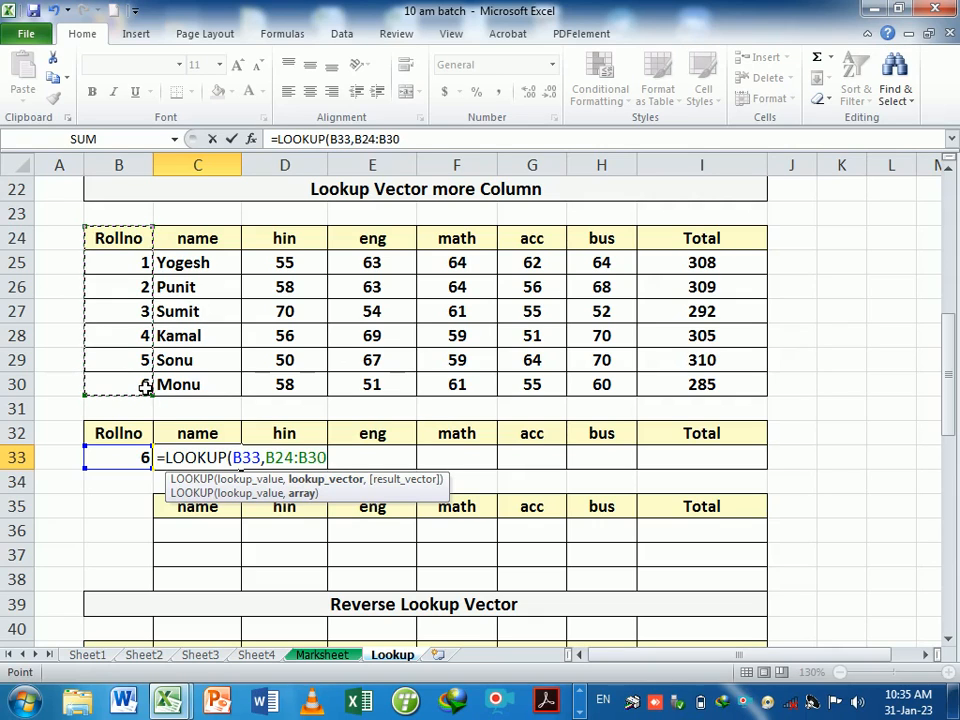
type(",")
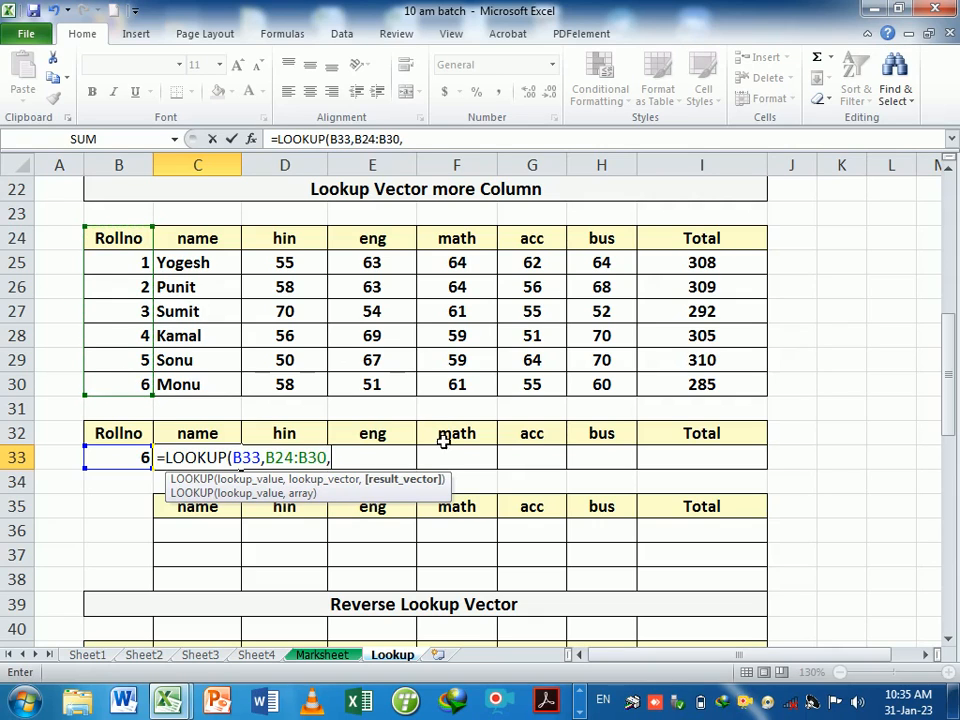
left_click_drag(193, 242, 199, 390)
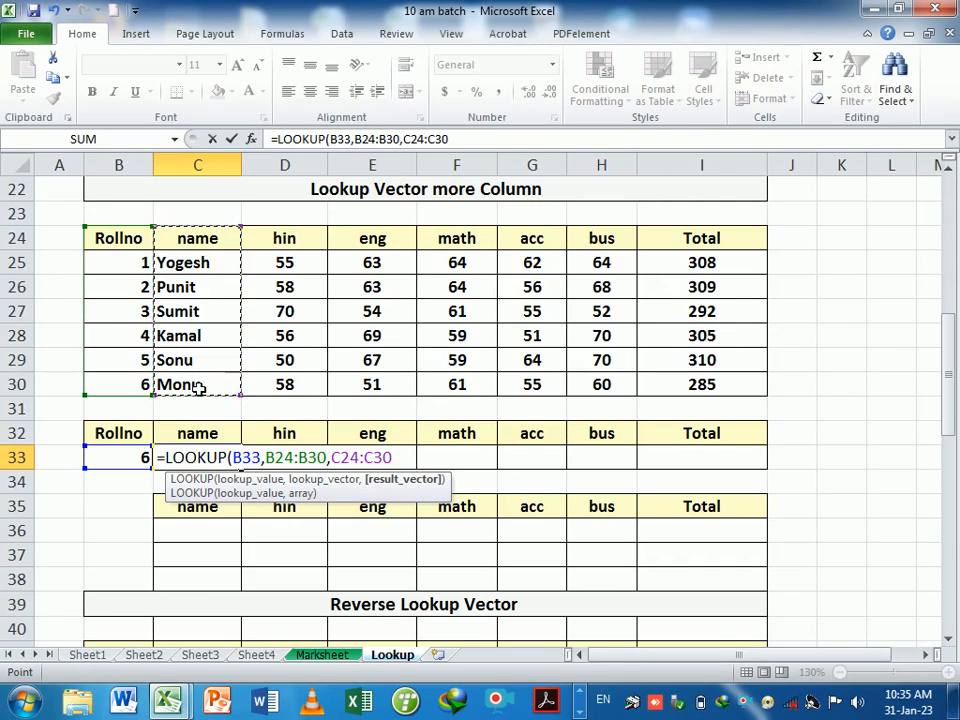
key("Return")
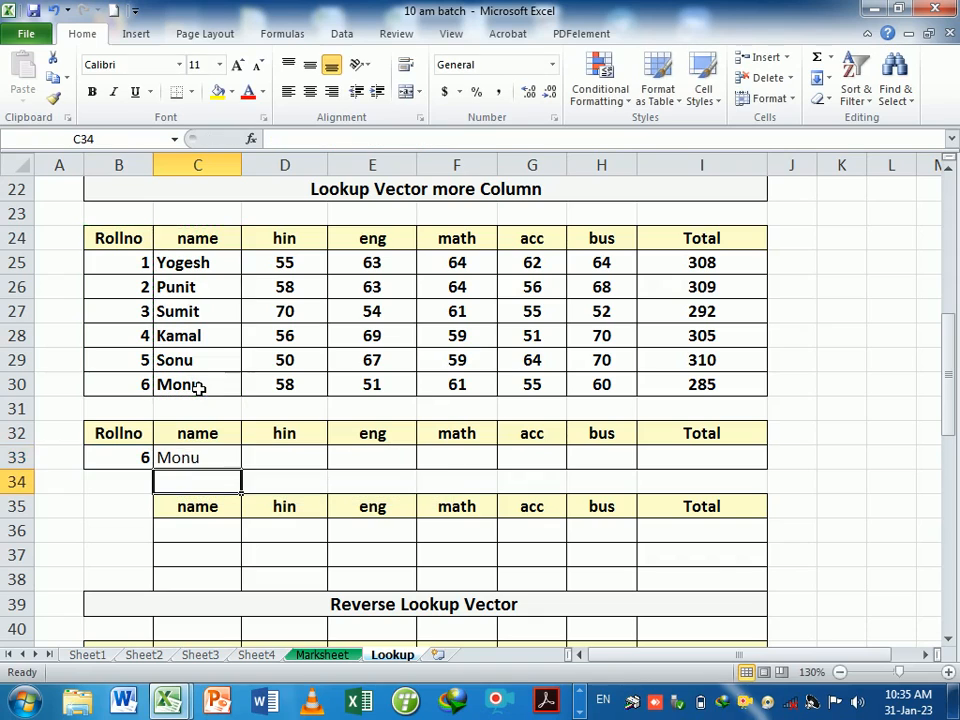
Fill the relative-reference formula from C33 across to I33 and examine the cell references used in C33, D33 and E33
left_click(229, 463)
left_click_drag(249, 471, 766, 485)
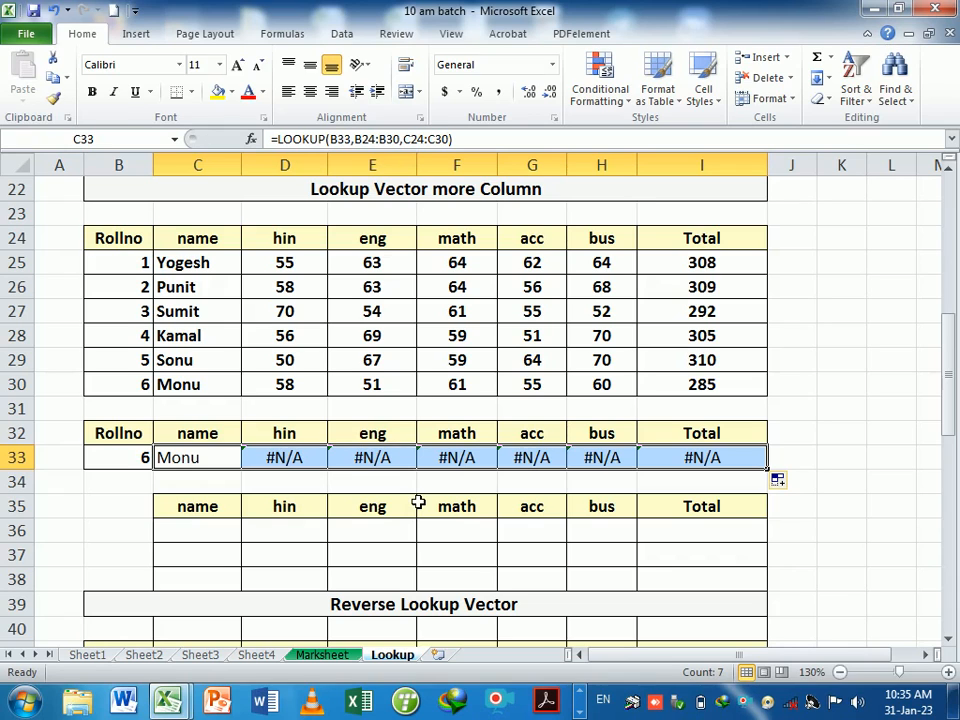
key("F2")
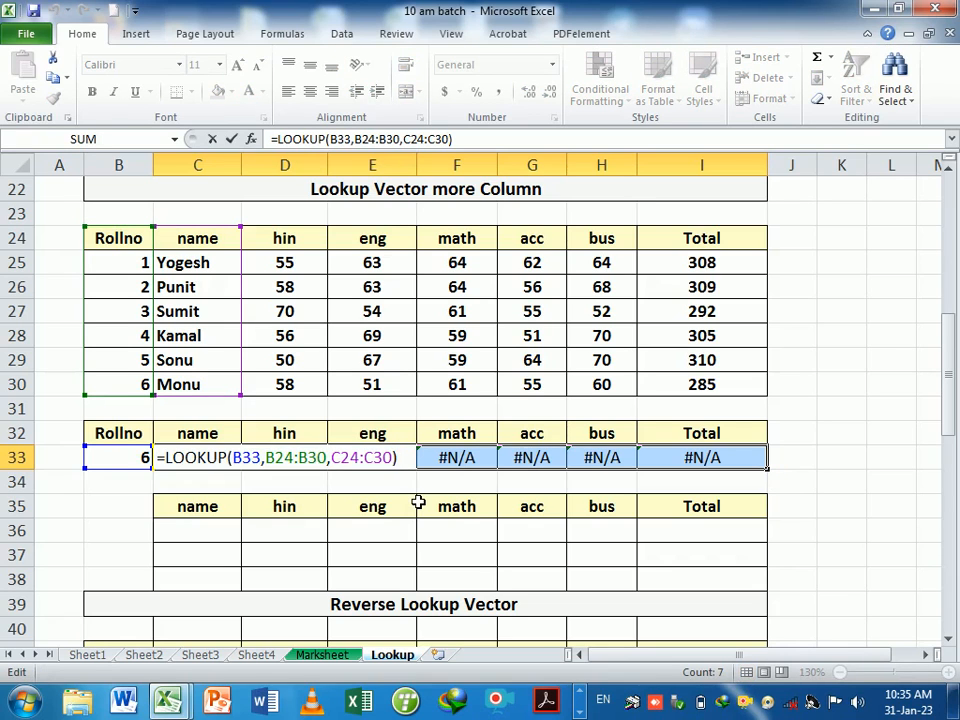
key("Tab")
key("F2")
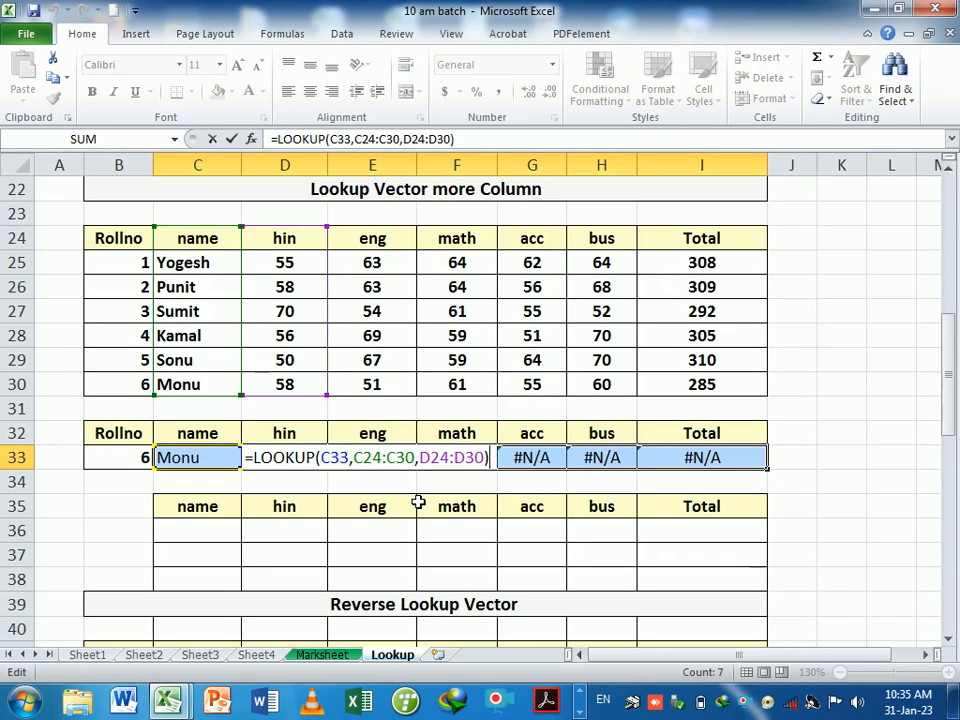
key("Tab")
key("F2")
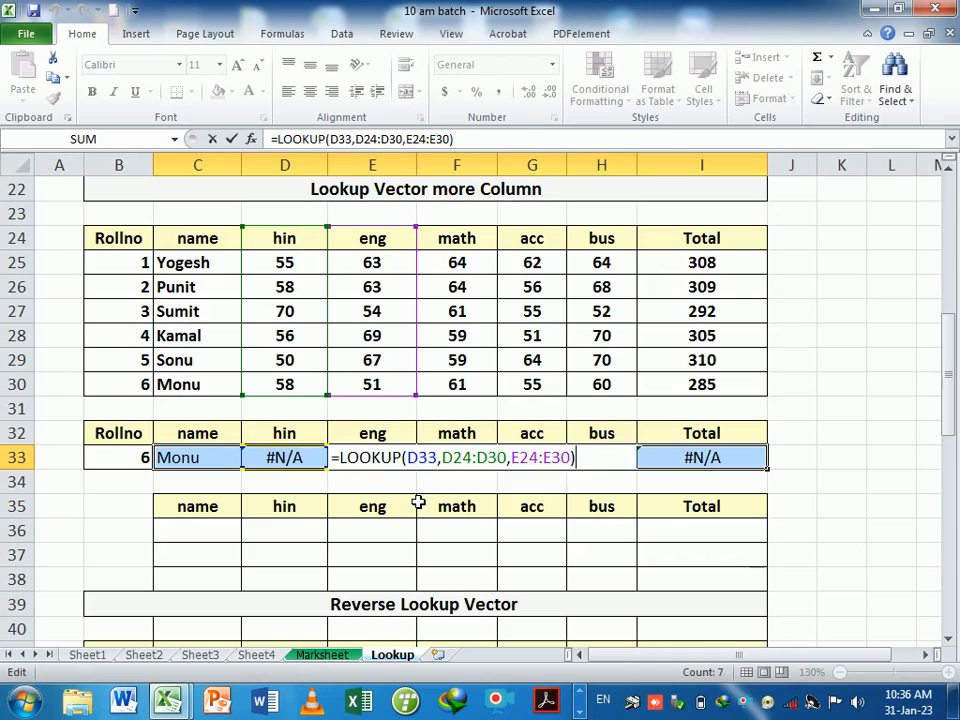
key("Tab")
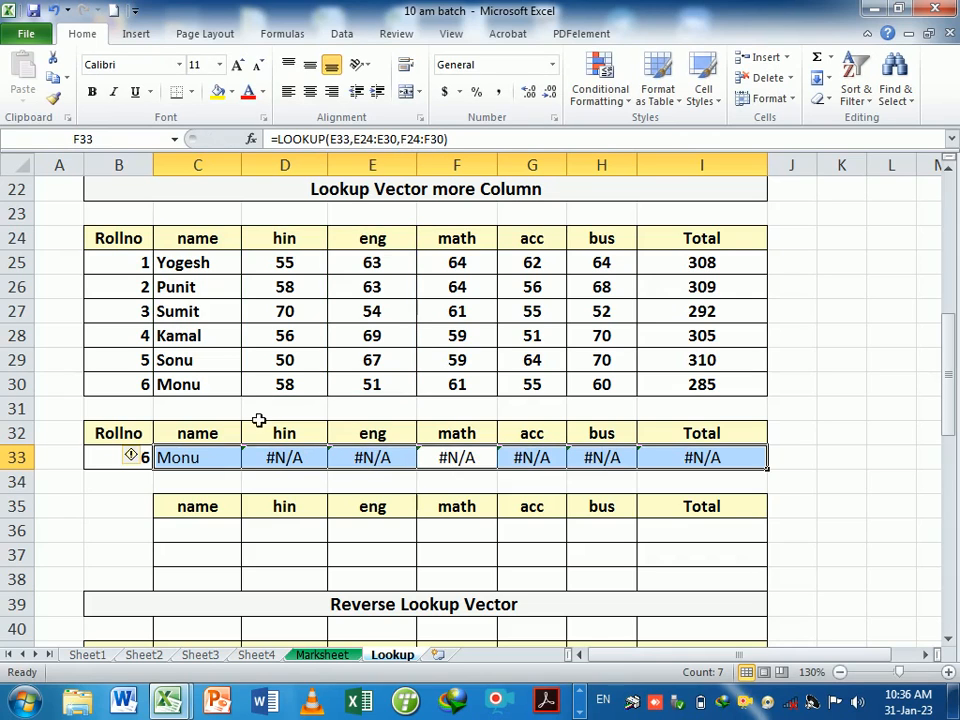
Make B33 and B24:B30 absolute in the C33 formula and fill it across to I33
left_click(216, 467)
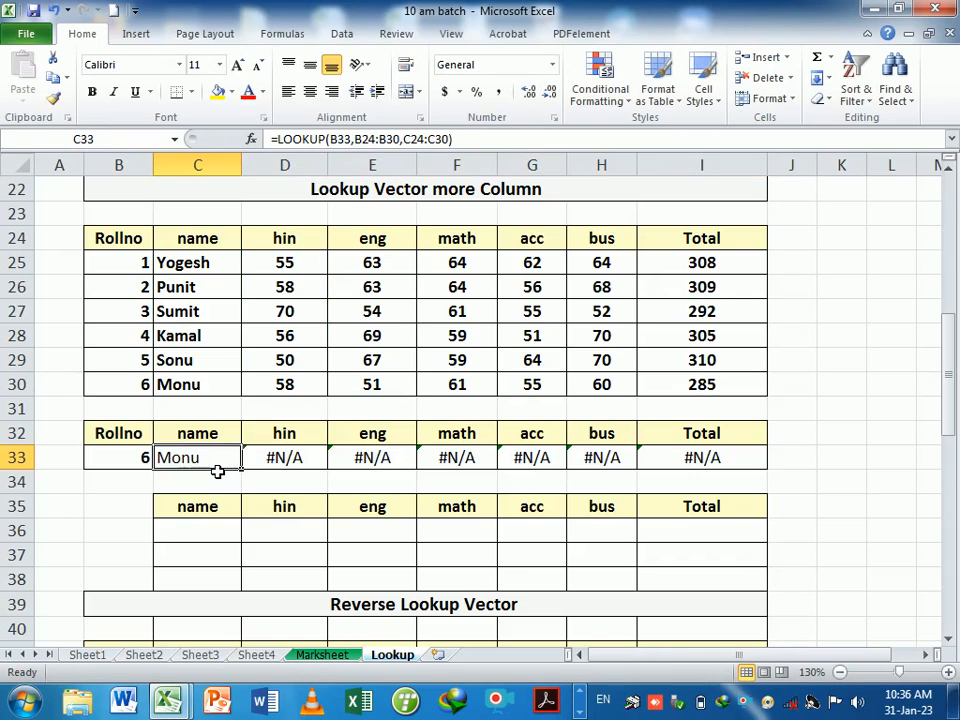
key("F2")
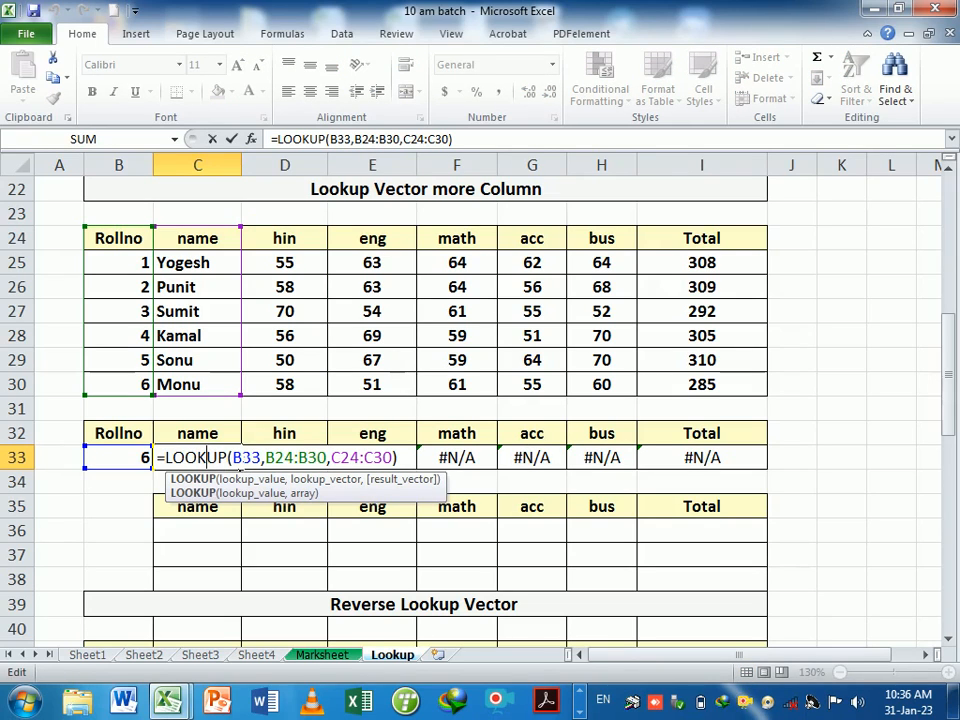
left_click_drag(232, 458, 329, 459)
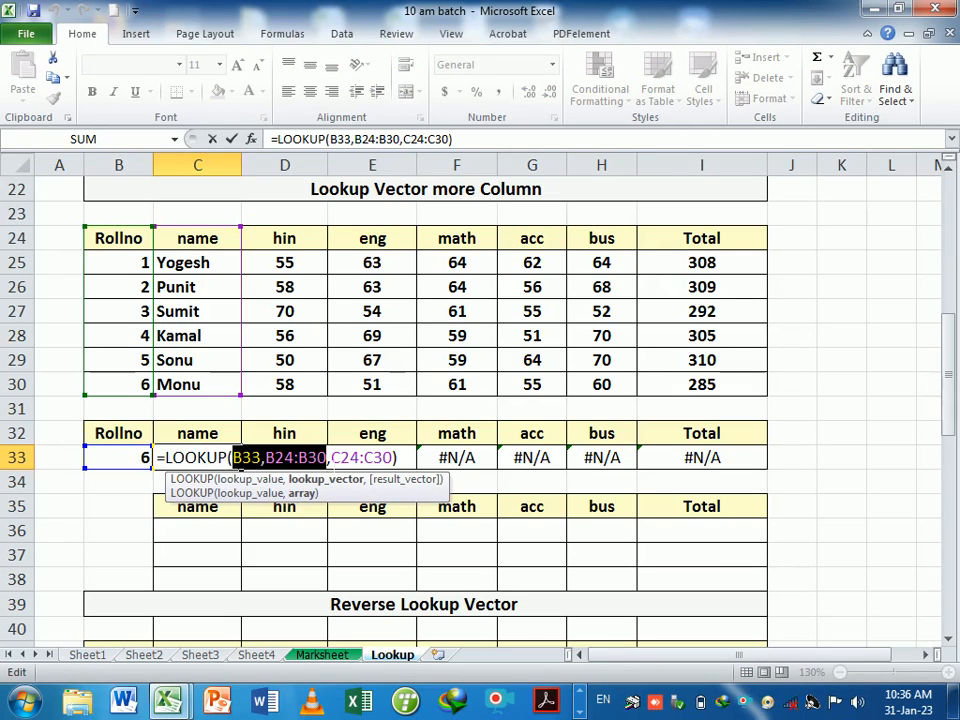
key("F4")
key("Return")
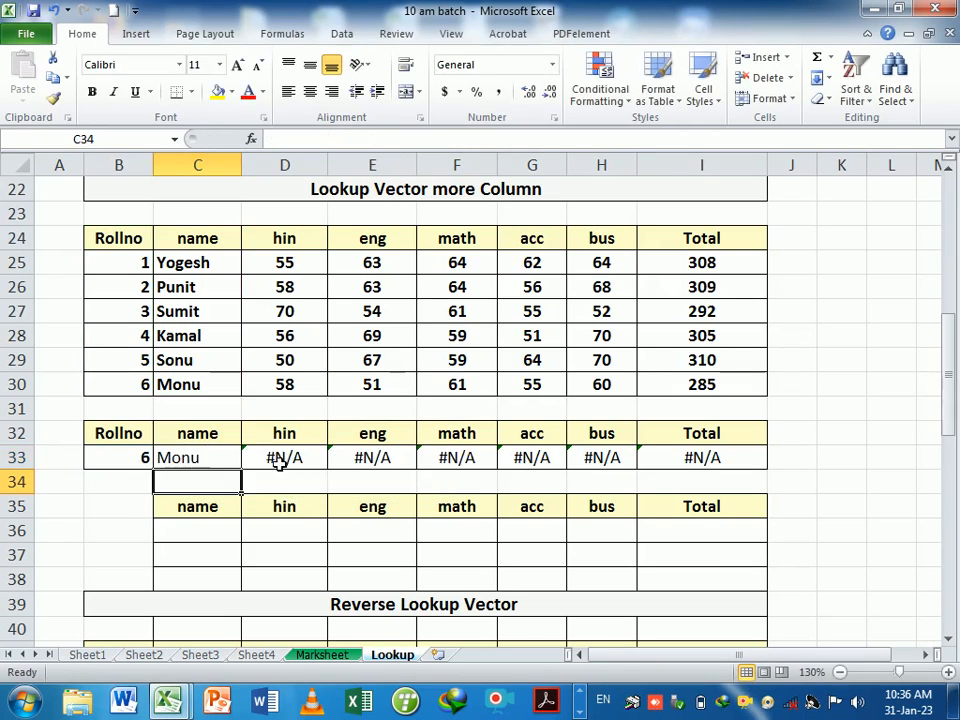
key("Up")
left_click_drag(252, 477, 784, 501)
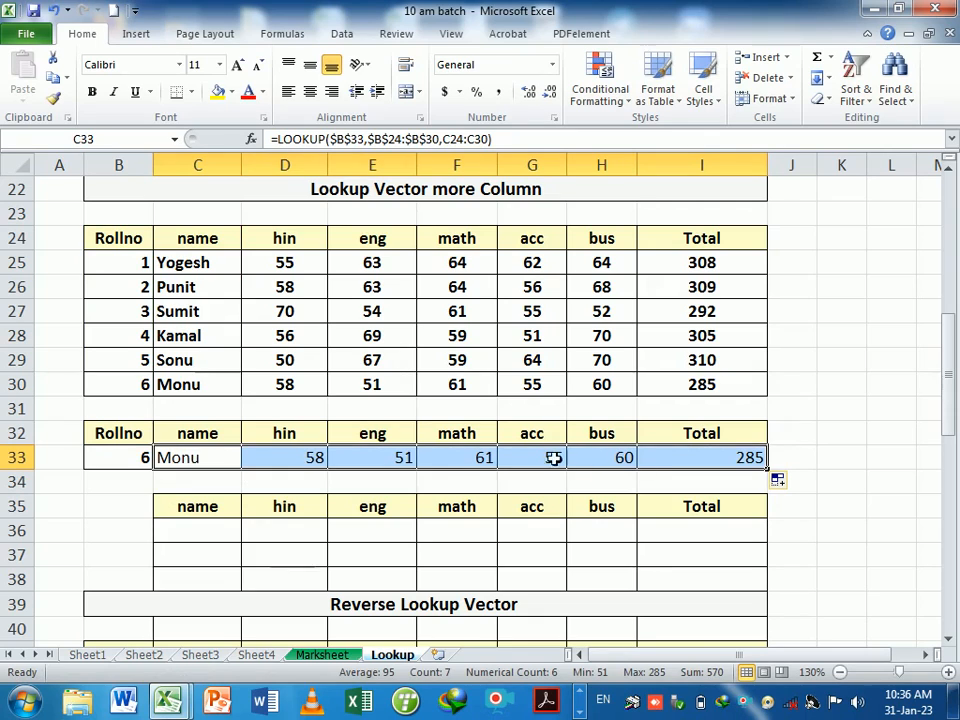
Set the roll number in B33 to 2 and compare the looked-up row with C26:I26 of the source table
left_click(121, 468)
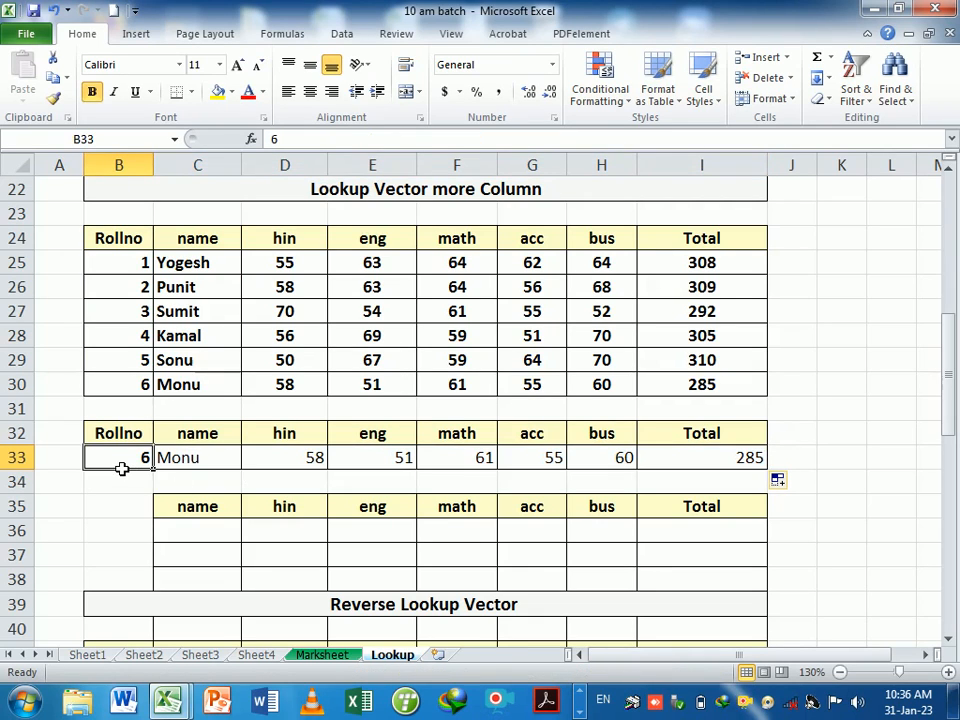
type("2")
key("Return")
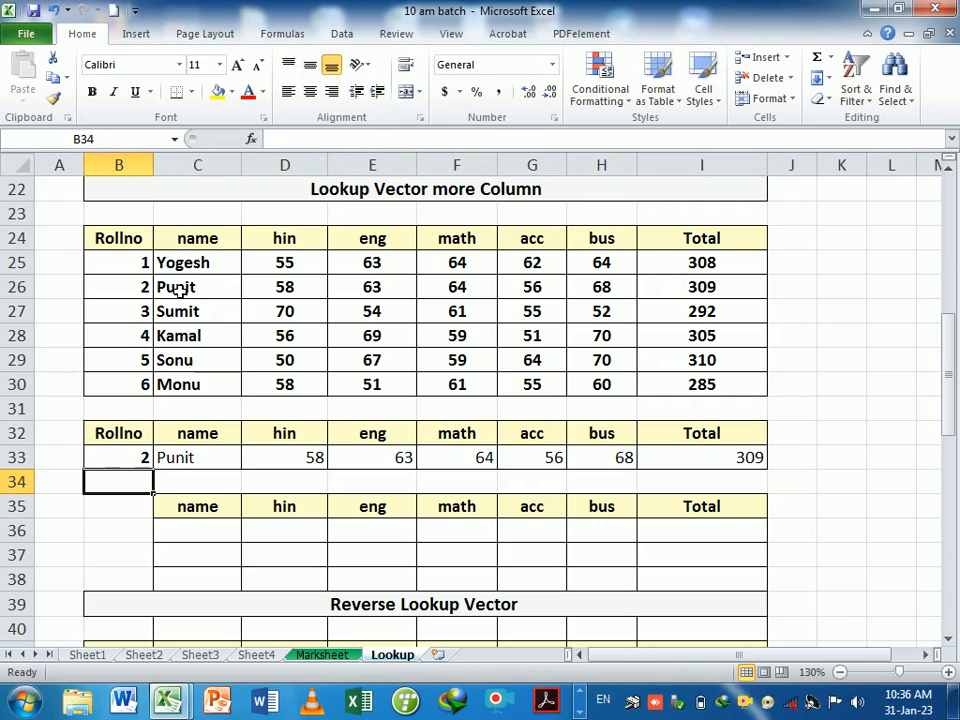
left_click_drag(187, 283, 690, 285)
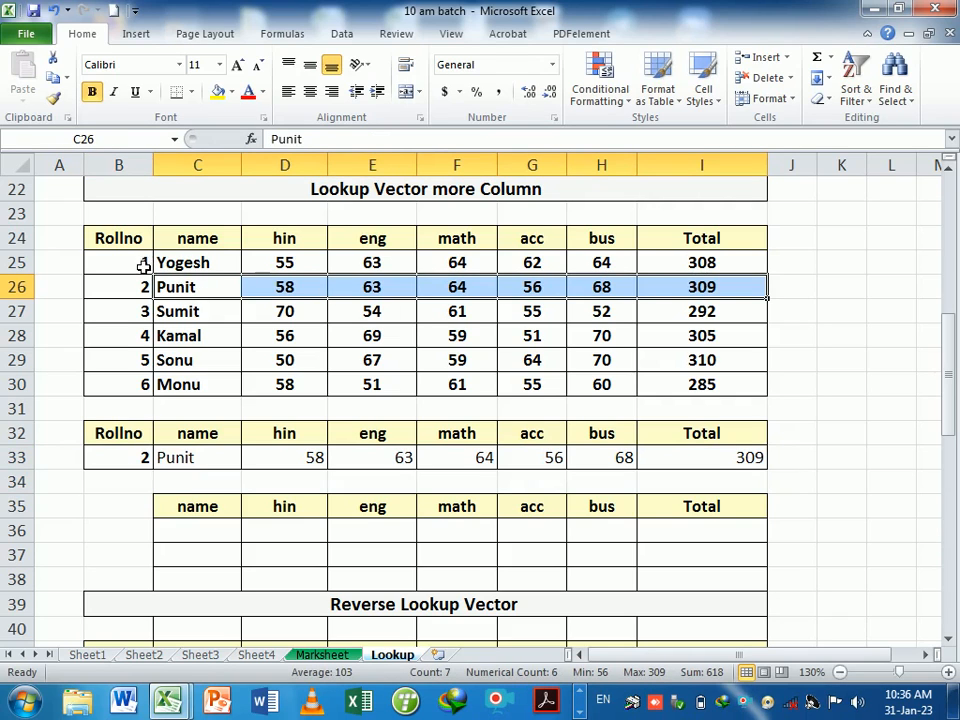
left_click_drag(141, 266, 150, 397)
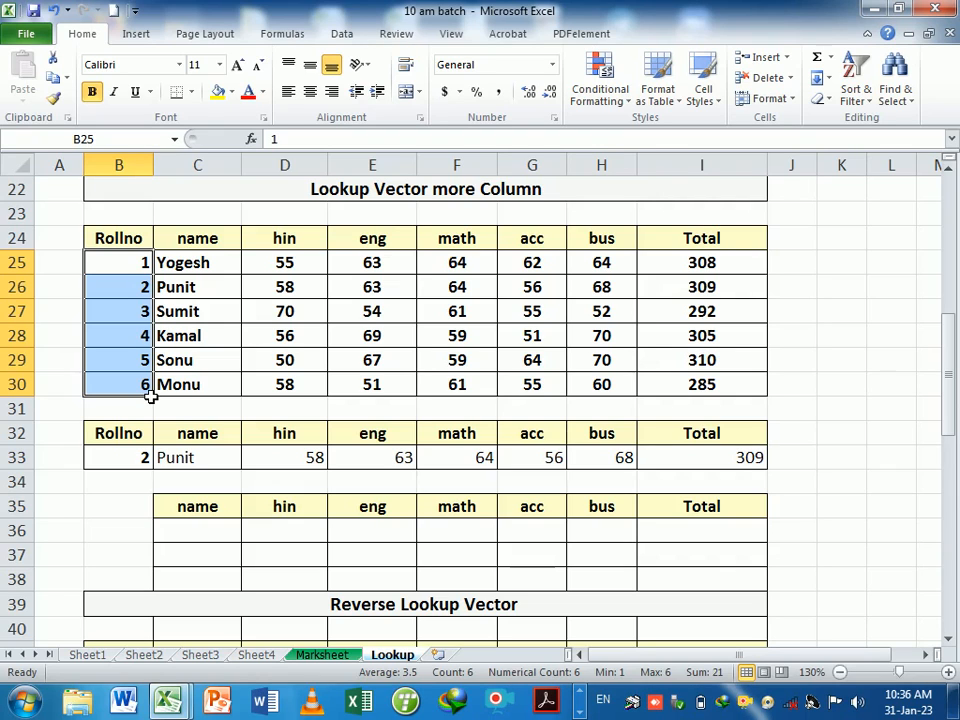
Set the roll number in B33 to 5 to look up that student's marks
left_click(138, 464)
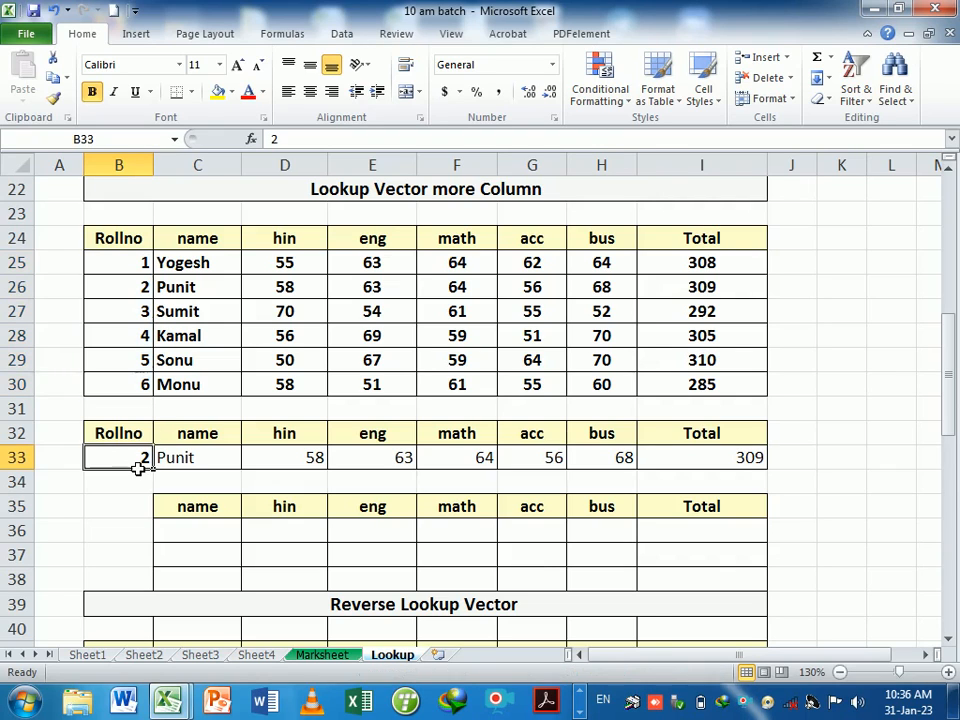
type("5")
key("Return")
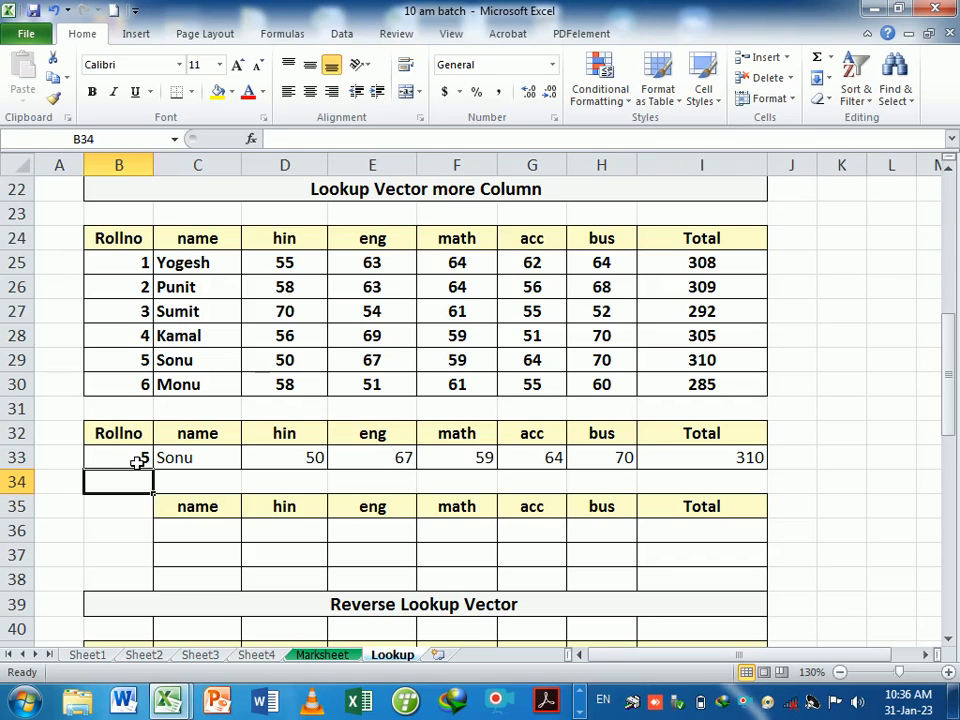
left_click(134, 460)
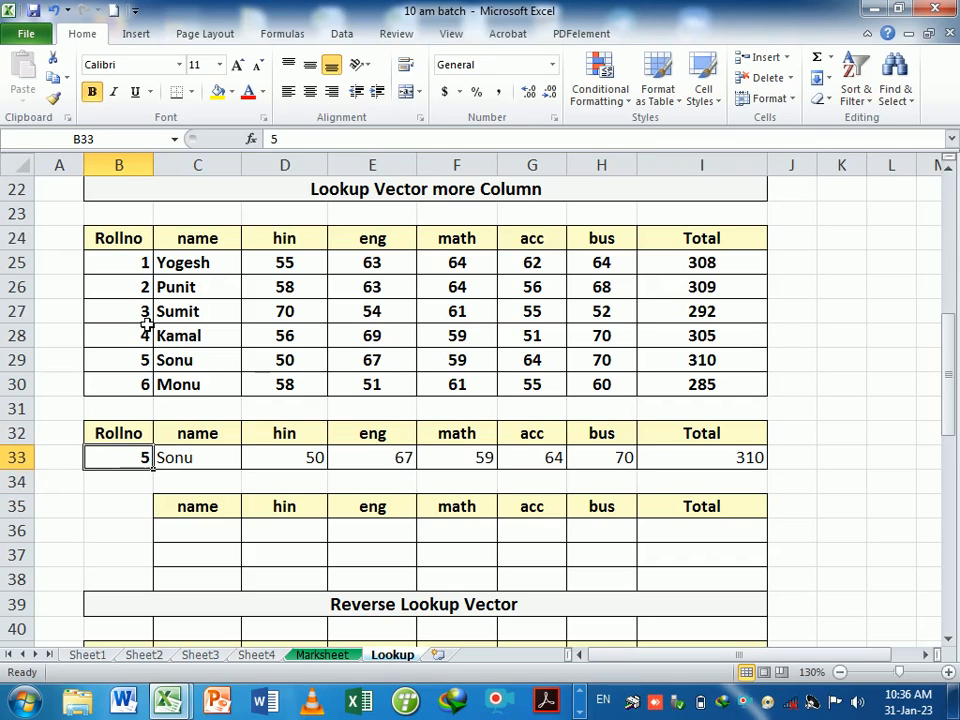
Create a formula-based conditional formatting rule for C25:I30 with the formula =$B$33=$B25
left_click_drag(185, 265, 707, 390)
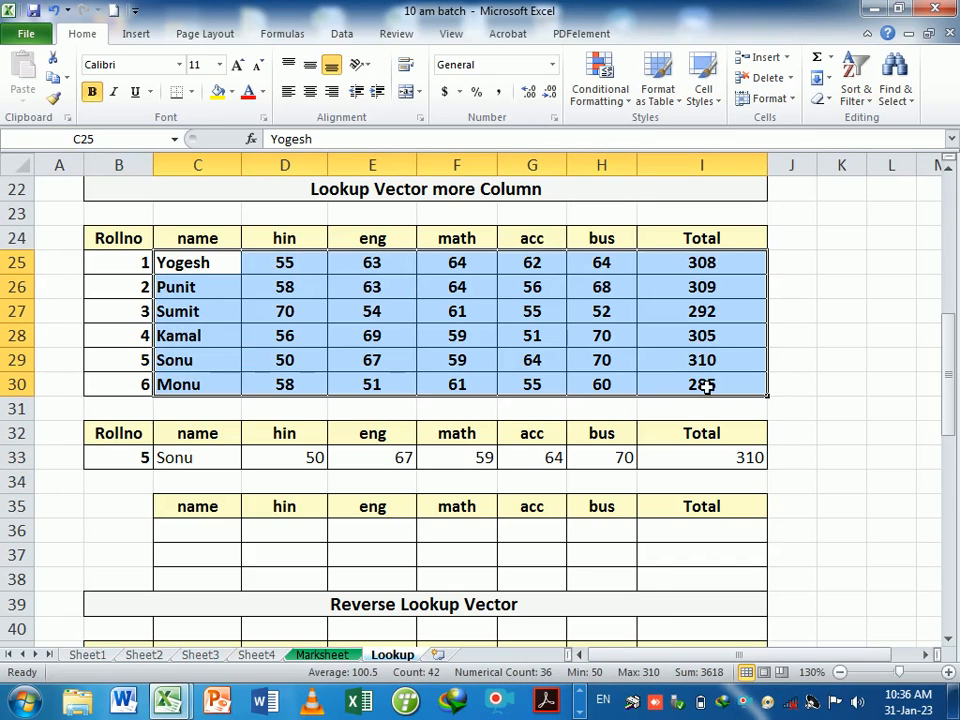
left_click(616, 102)
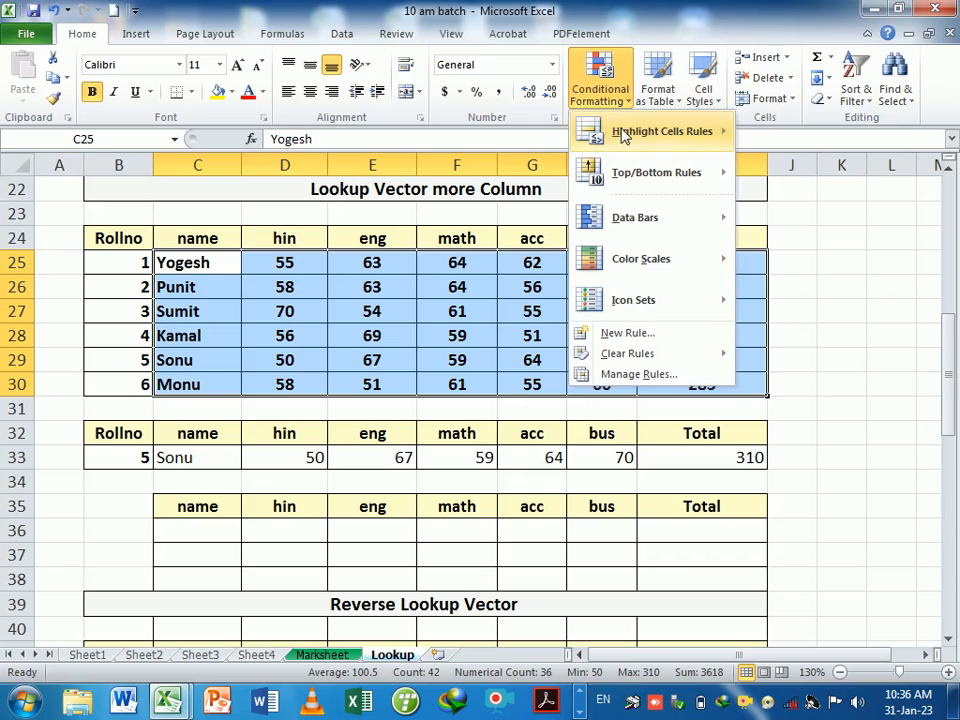
left_click(625, 333)
left_click_drag(535, 268, 672, 152)
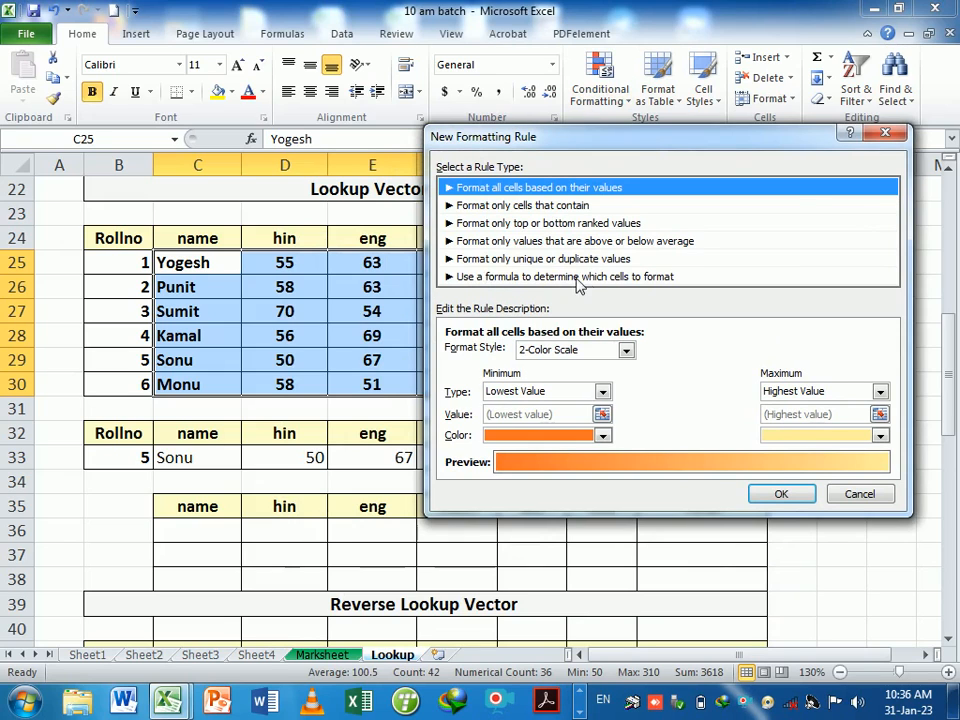
left_click(538, 277)
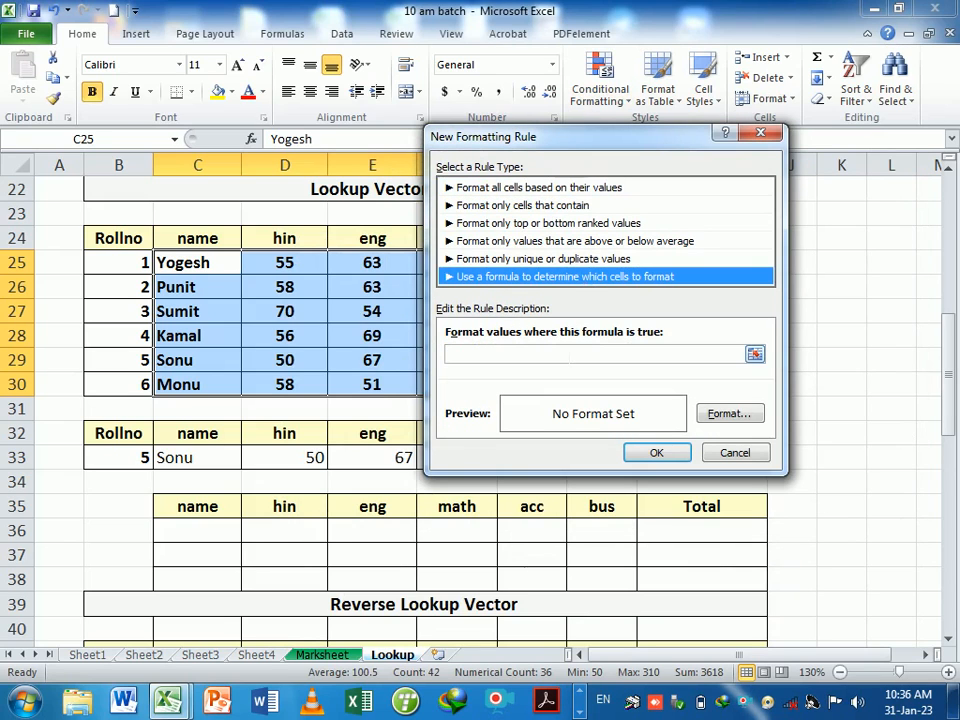
left_click(569, 355)
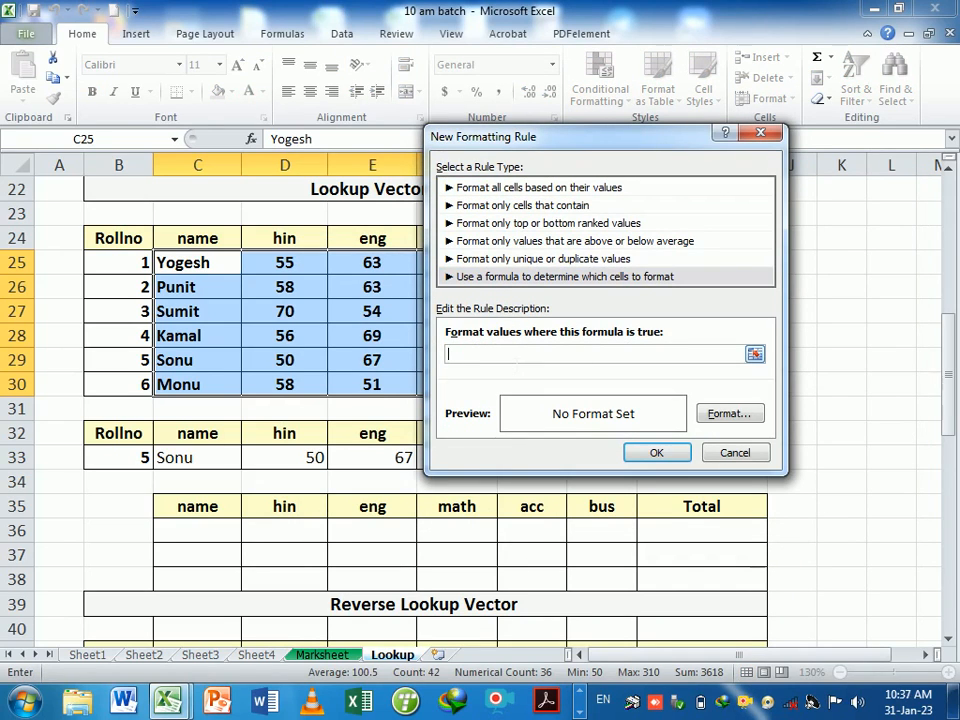
type("=")
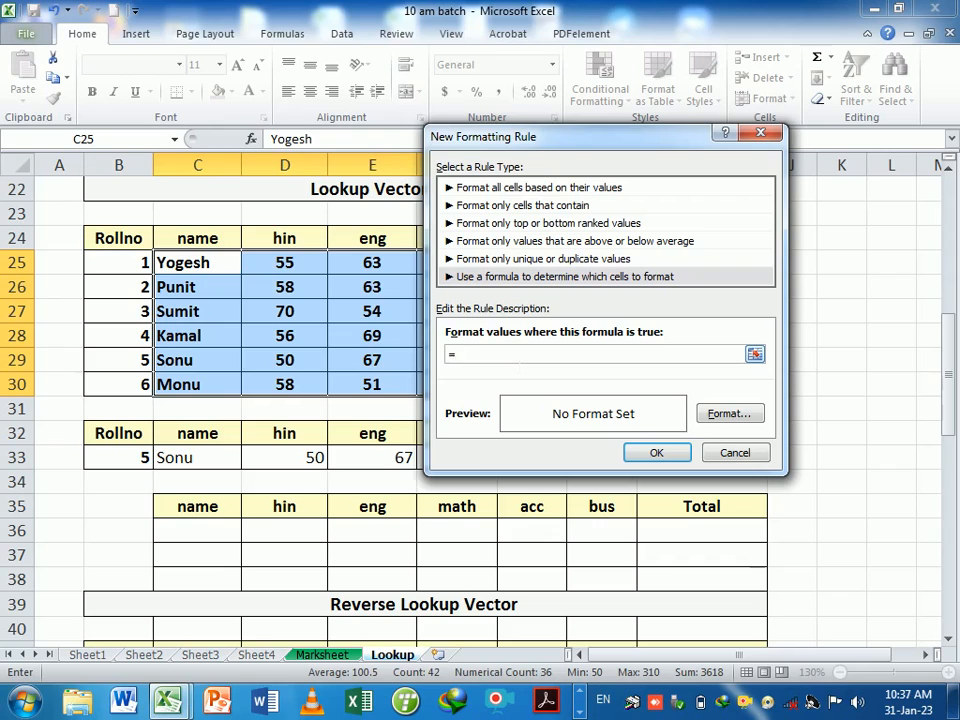
left_click(111, 467)
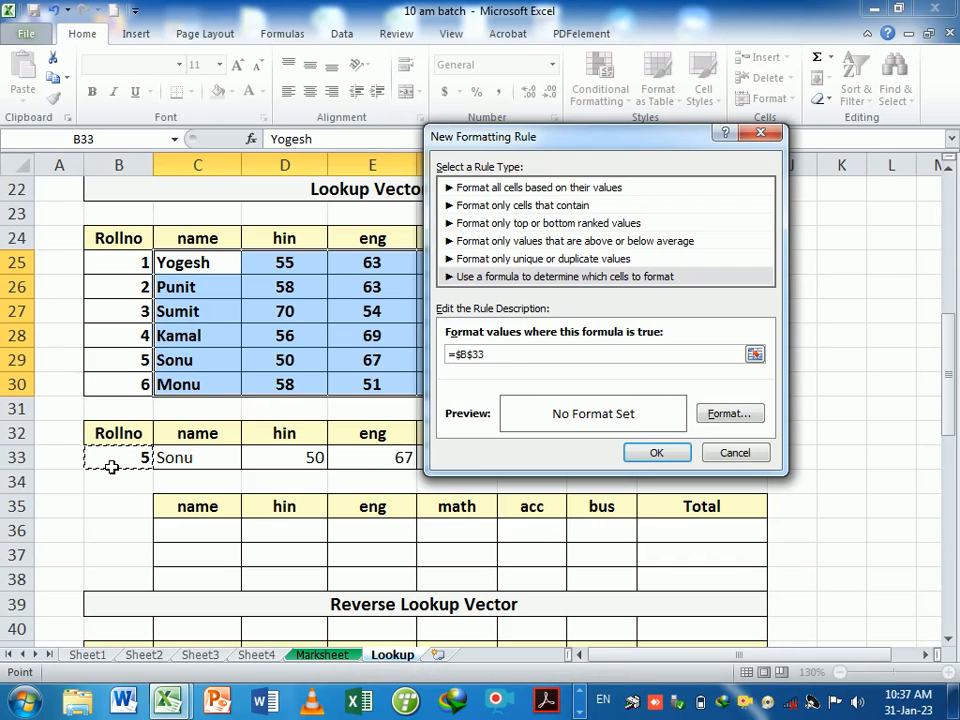
type("=")
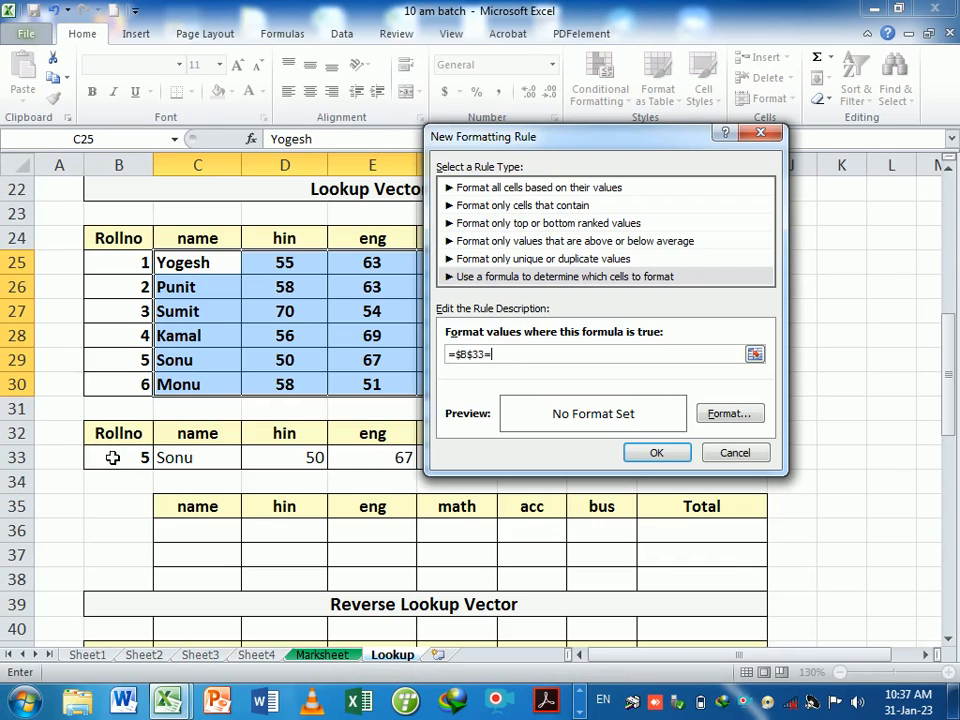
left_click(130, 271)
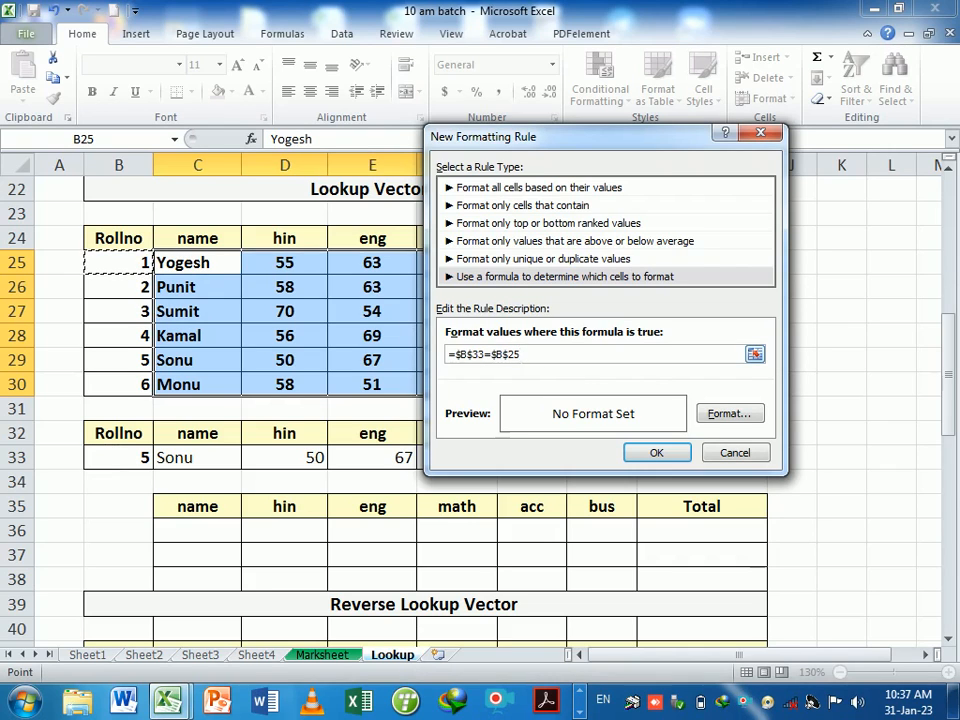
left_click(510, 355)
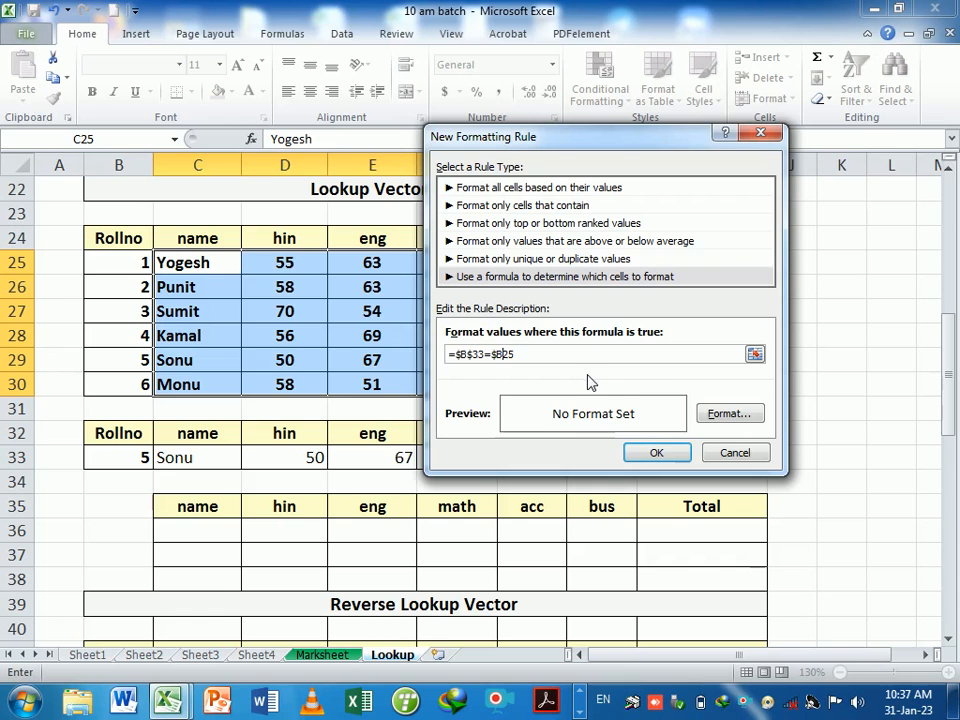
Give the rule a light green fill with bold white text and apply it to C25:I30
left_click(730, 415)
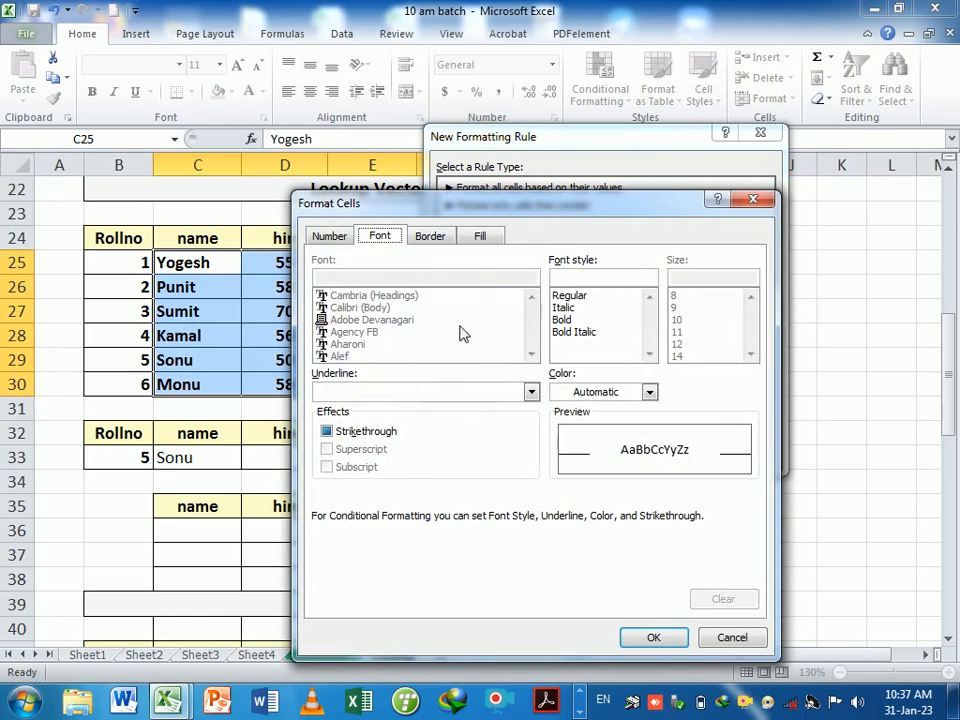
left_click(481, 238)
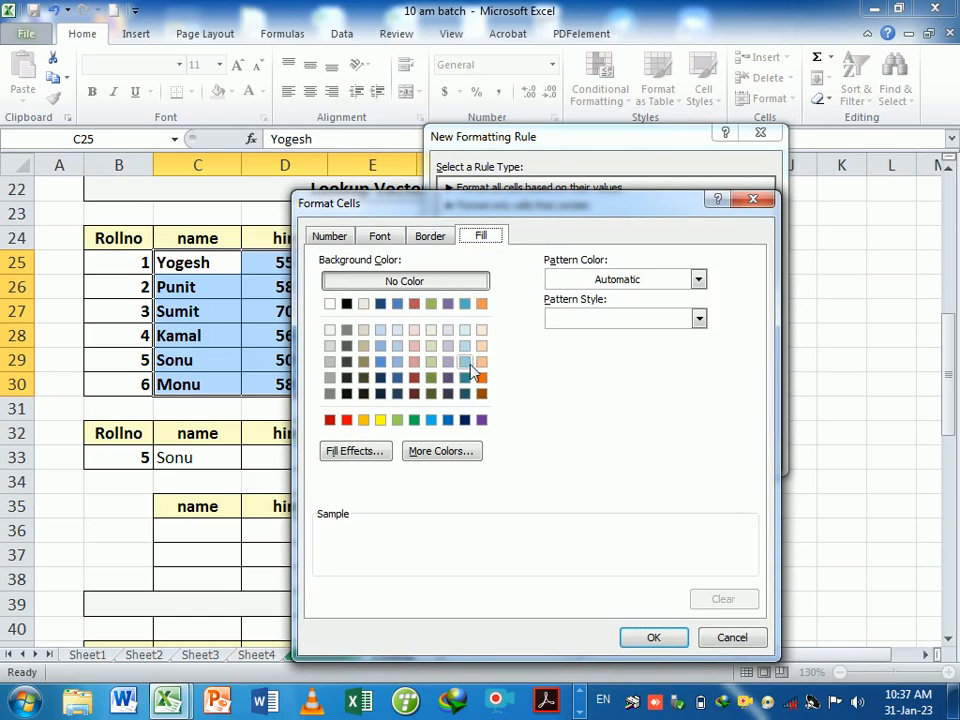
left_click(398, 421)
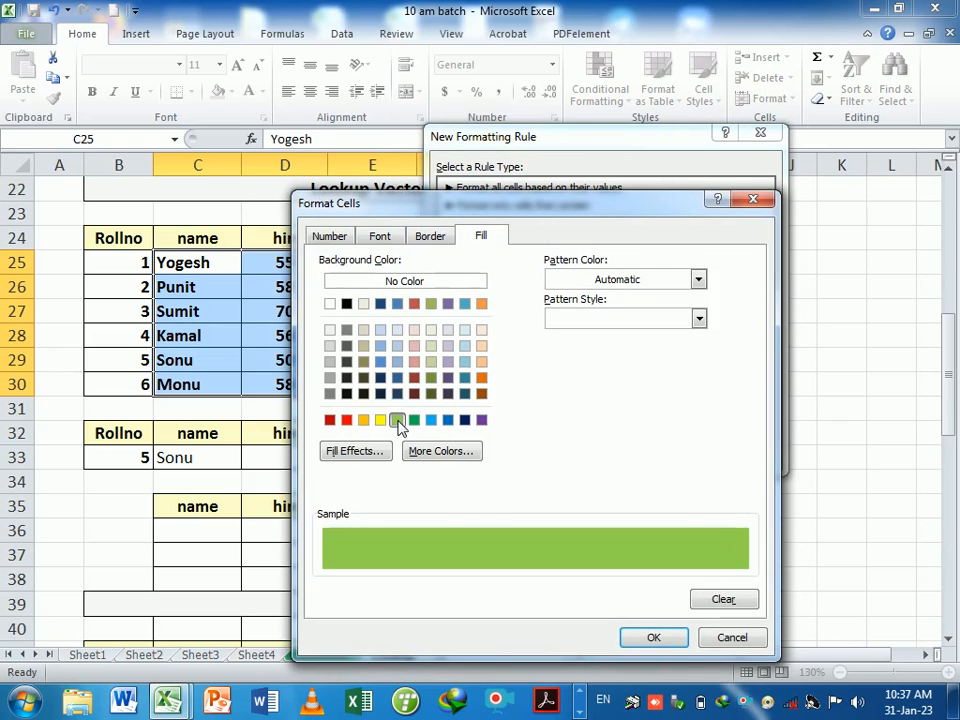
left_click(393, 240)
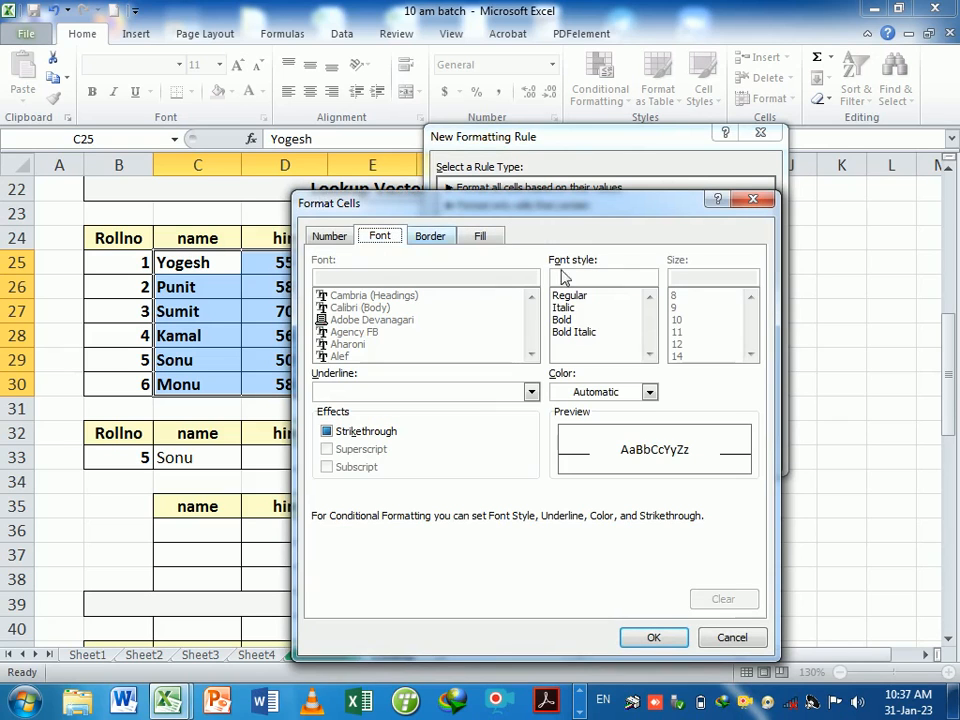
left_click(649, 392)
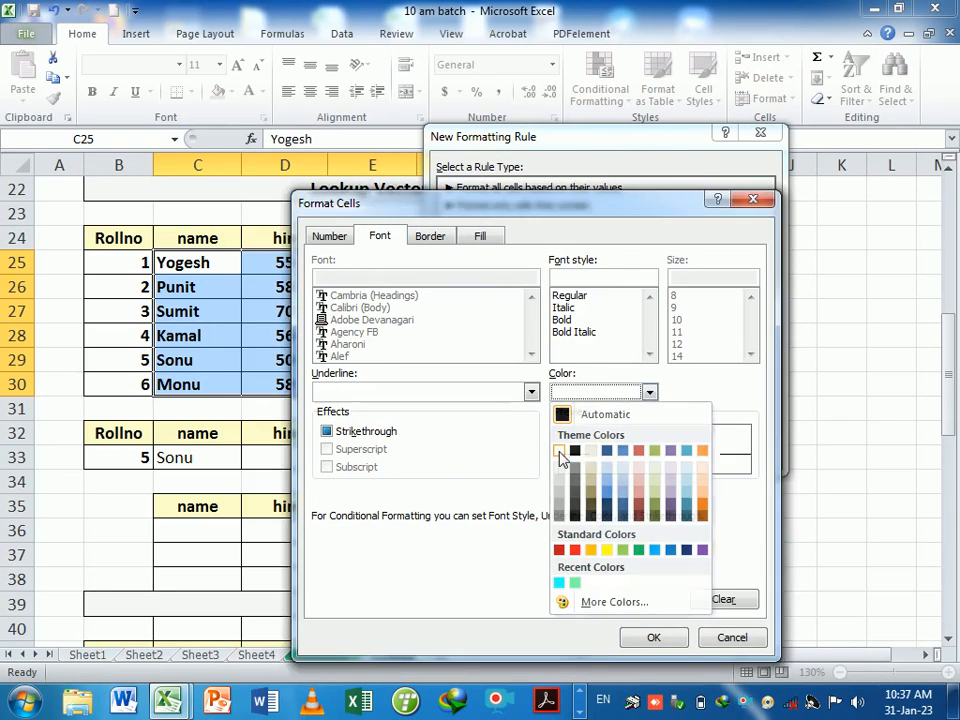
left_click(559, 450)
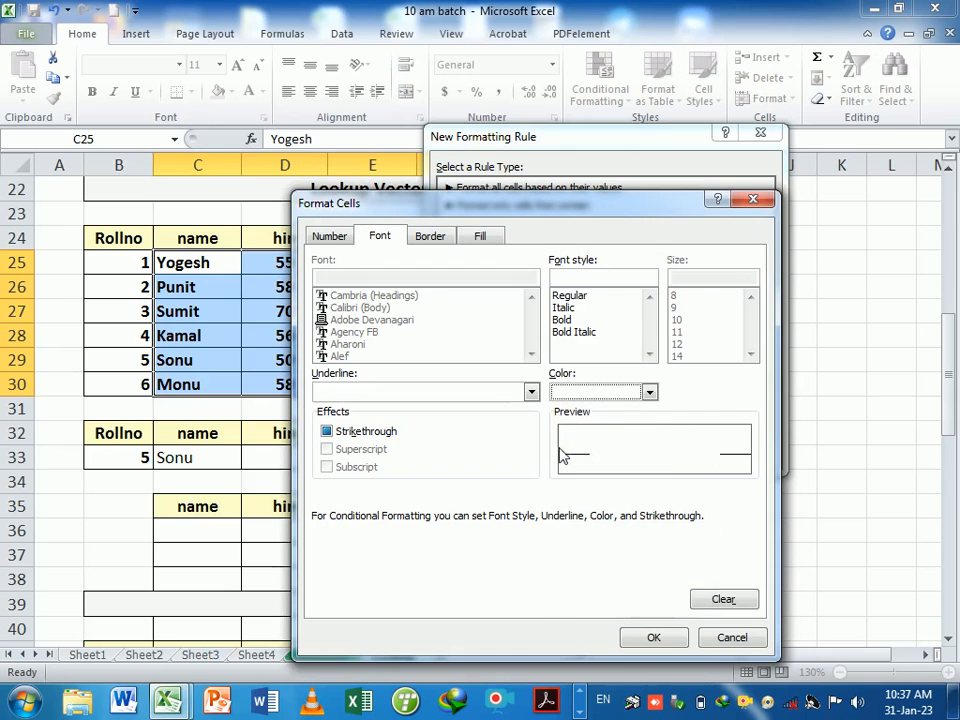
left_click(562, 320)
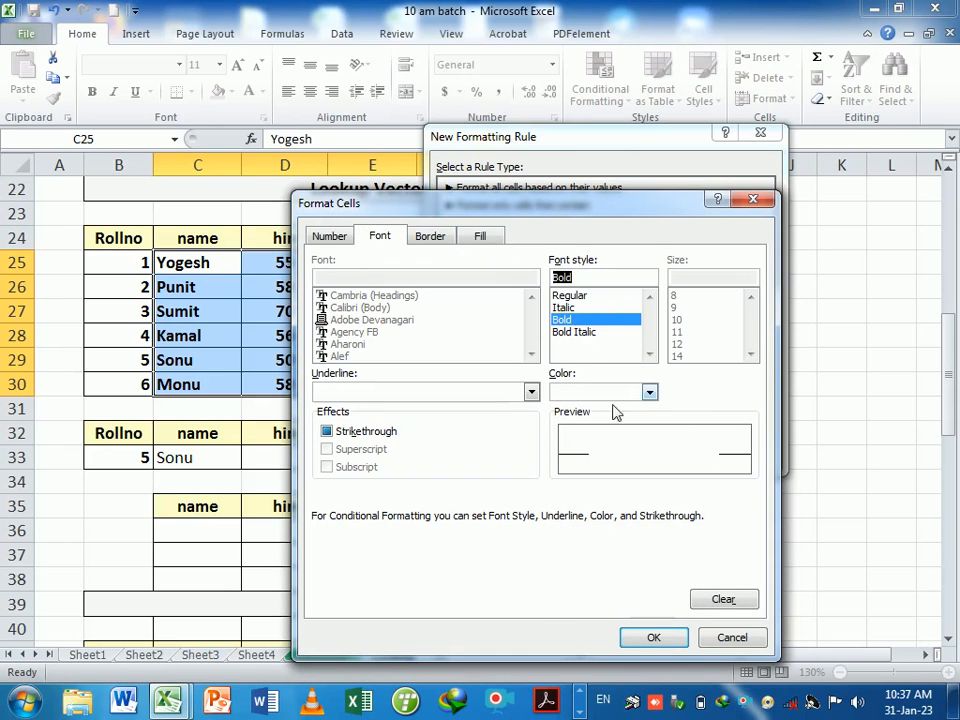
left_click(662, 638)
left_click(642, 459)
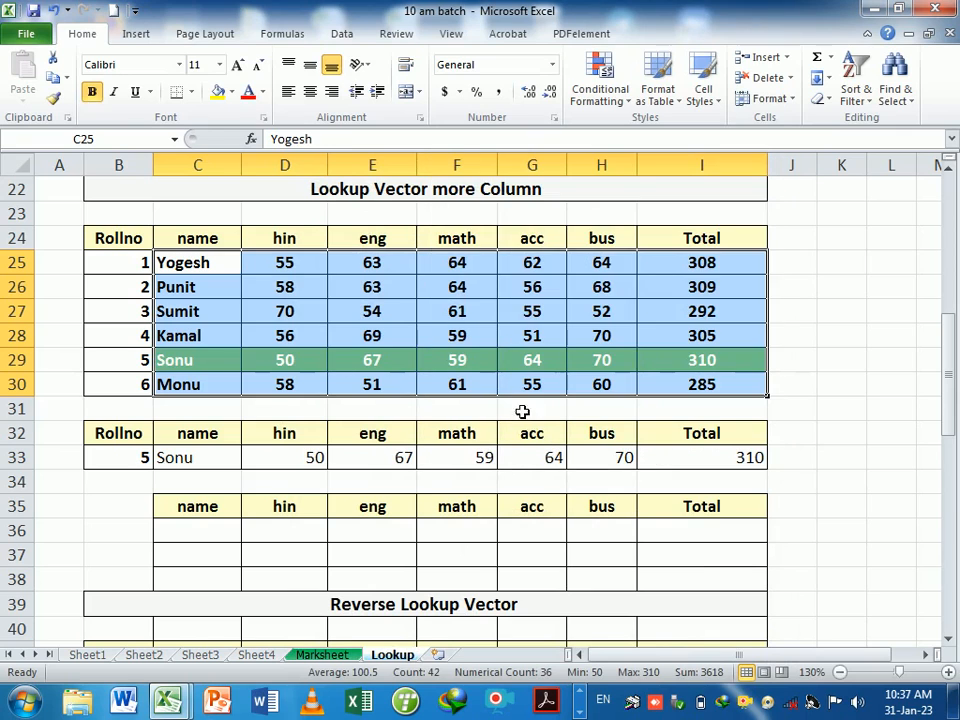
left_click(855, 408)
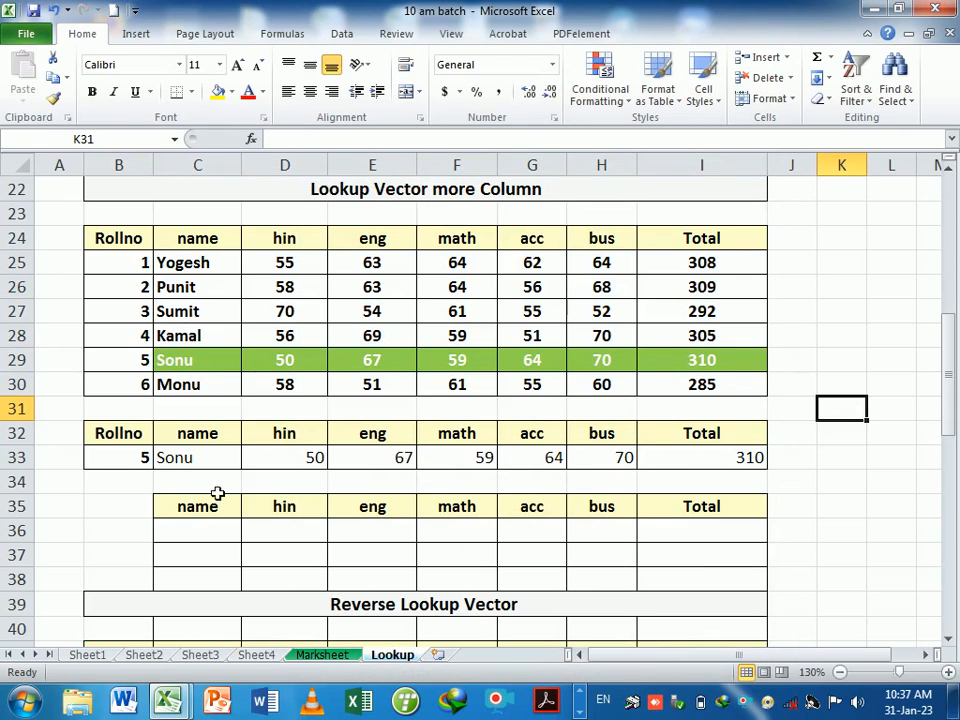
Set the roll number in B33 to 1, 6 and 3 in turn to test the row highlighting
left_click(145, 458)
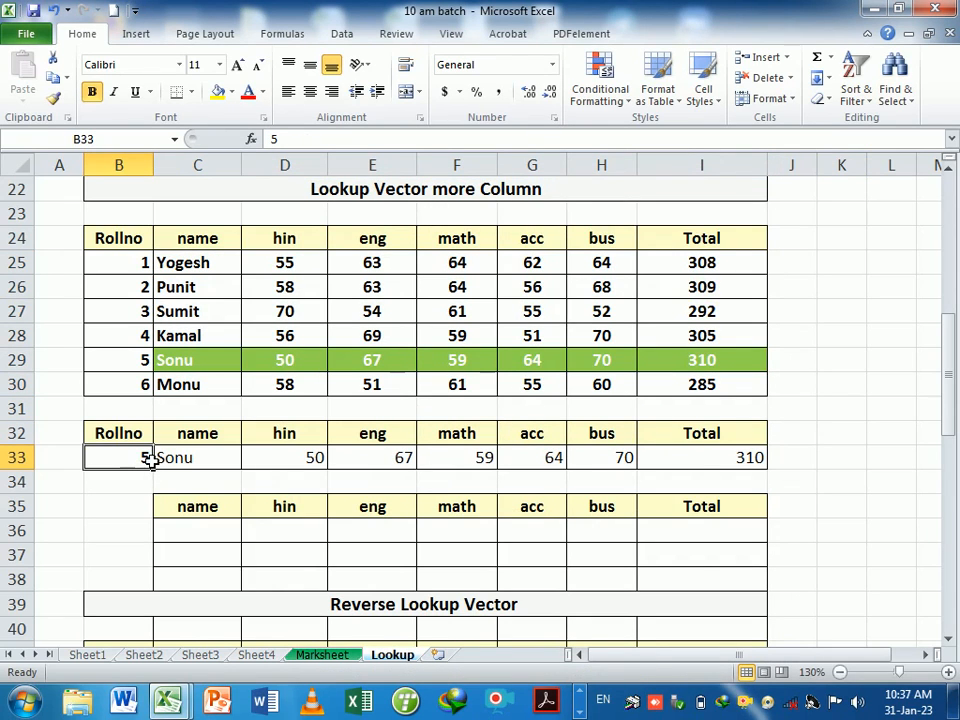
type("1")
key("Return")
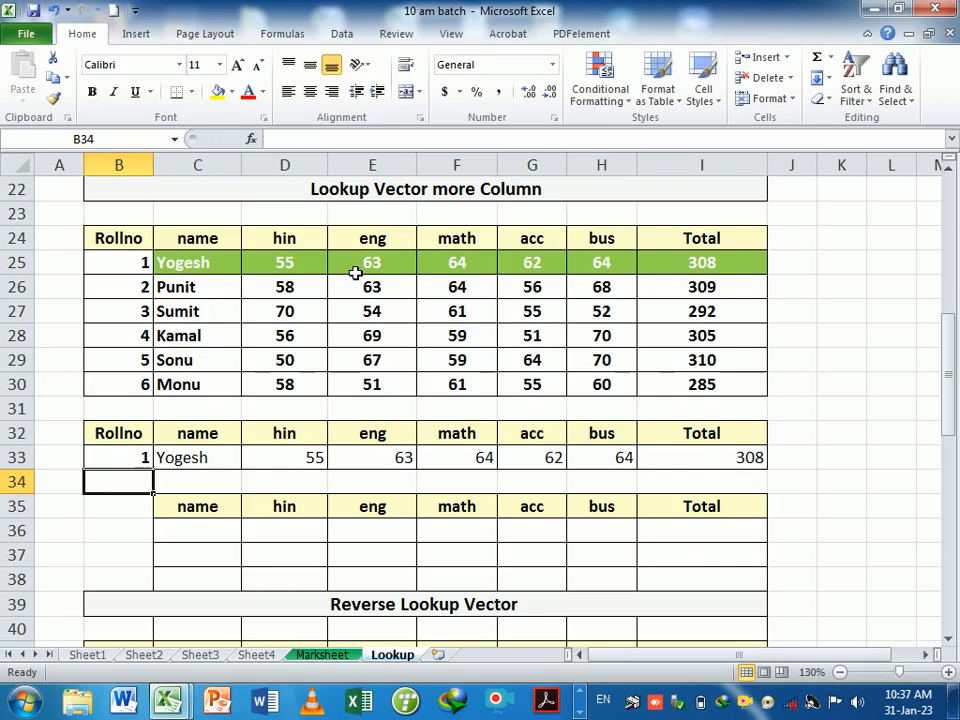
left_click(147, 459)
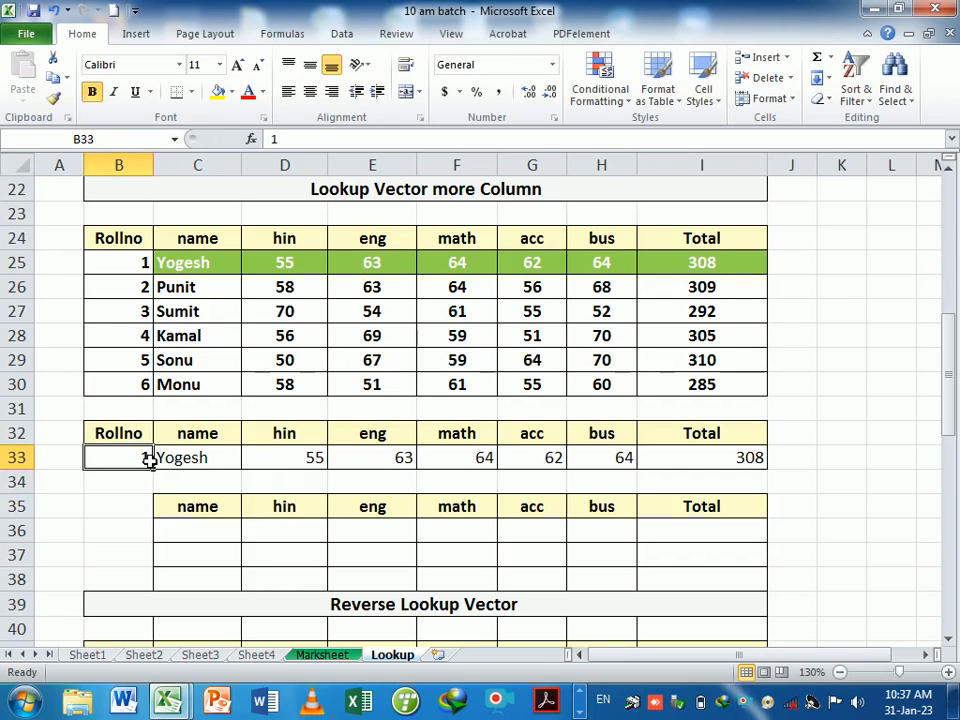
type("6")
key("Return")
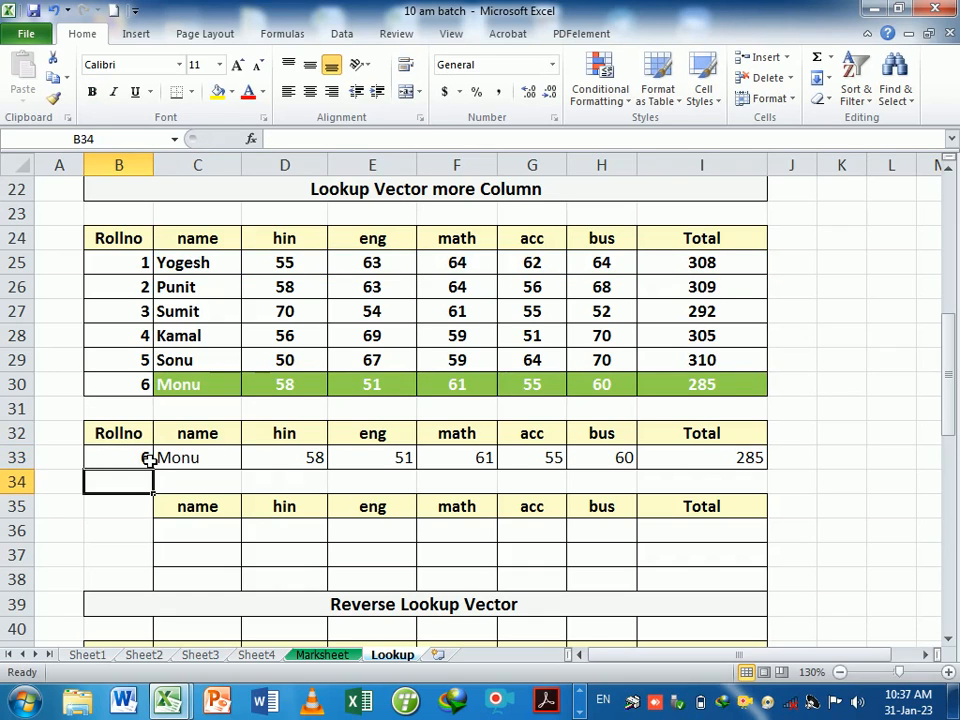
left_click(148, 459)
type("3")
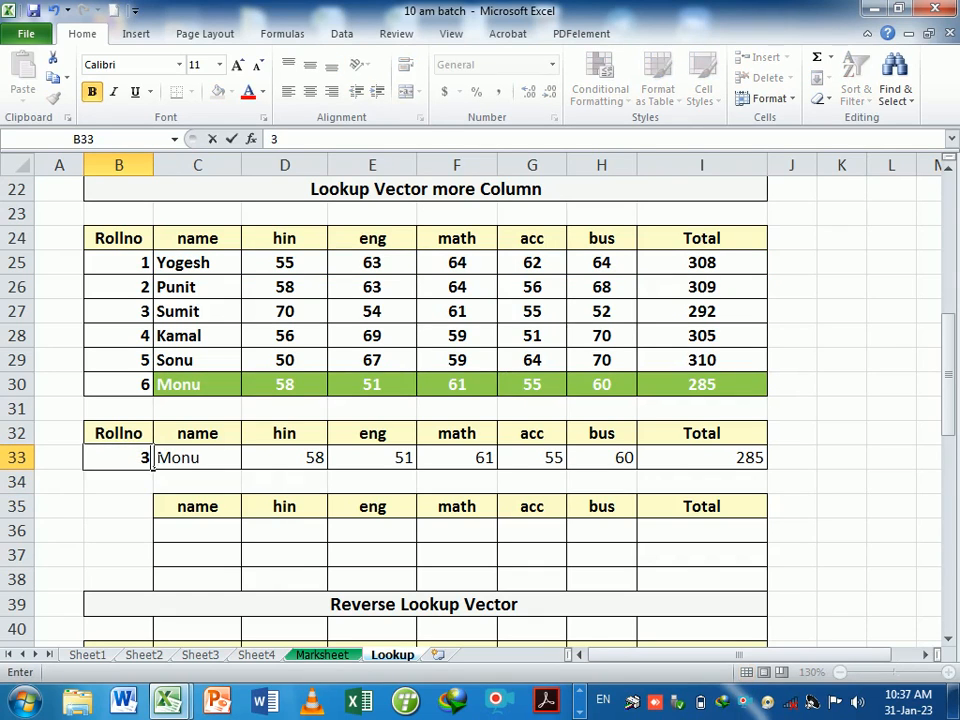
key("Return")
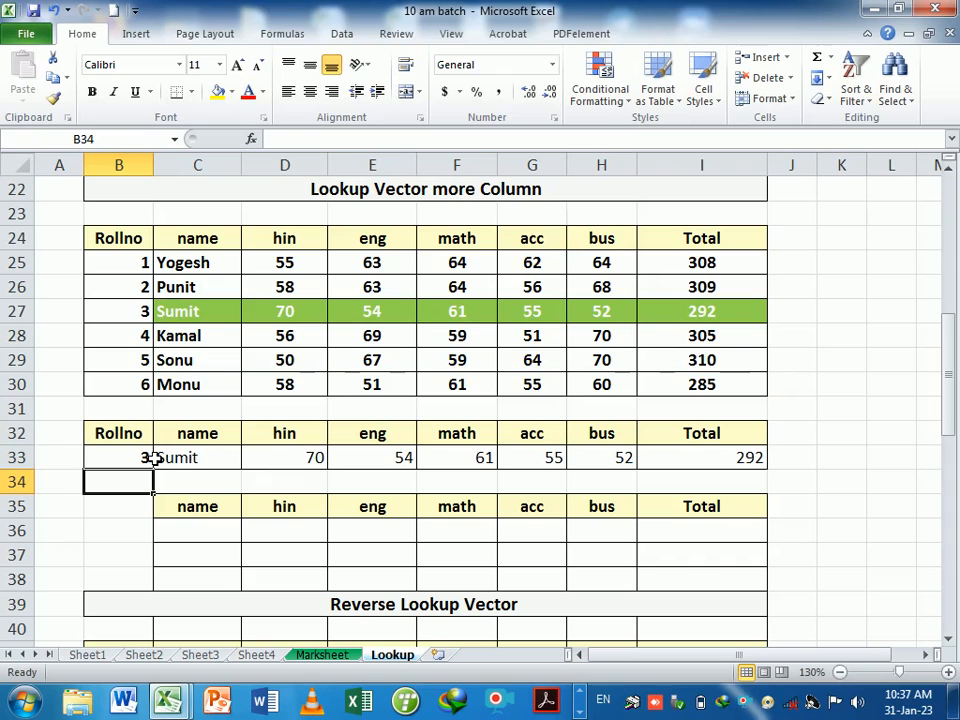
Undo the three roll number changes in B33 and the conditional formatting rule on C25:I30
key("ctrl+z")
key("ctrl+z")
key("ctrl+z")
key("ctrl+z")
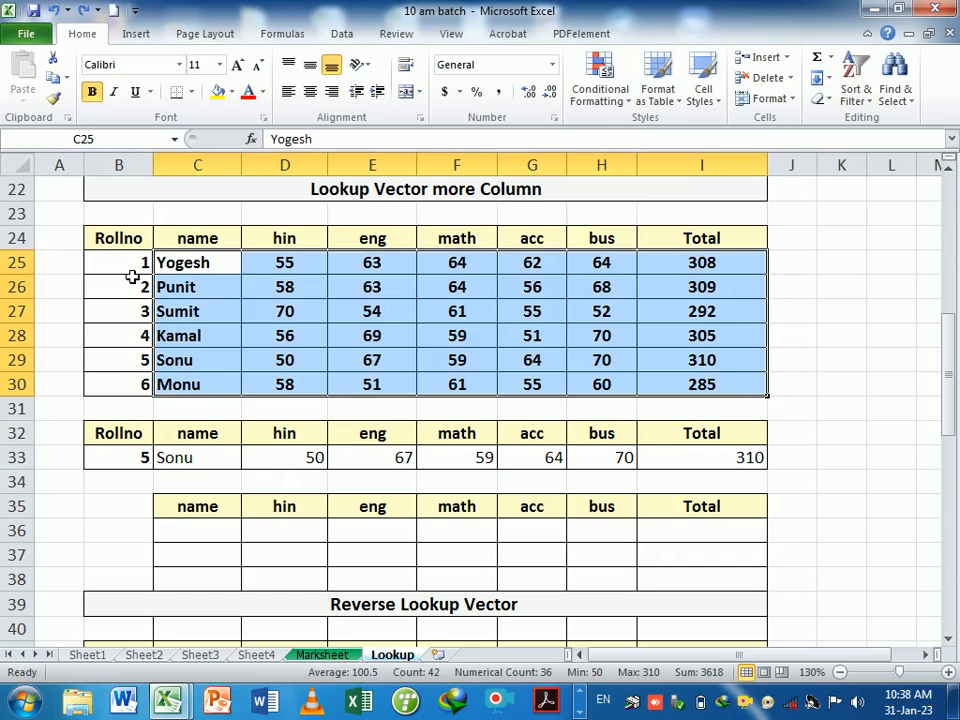
Create a formula-based conditional formatting rule for C25:I30 using =$B$33=$B25
left_click_drag(240, 272, 762, 393)
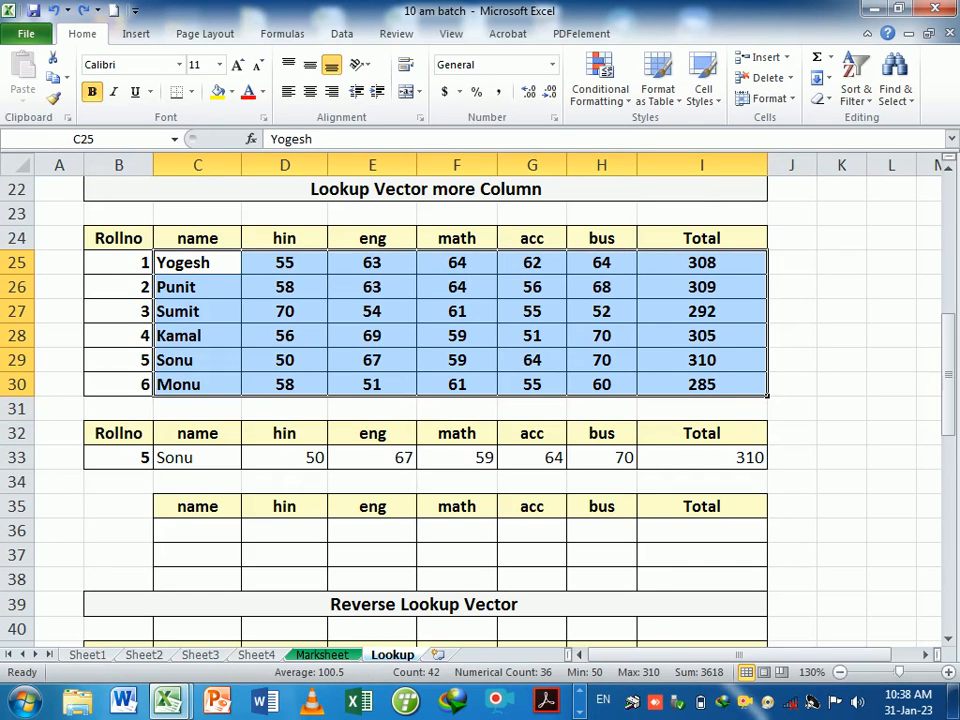
left_click(619, 97)
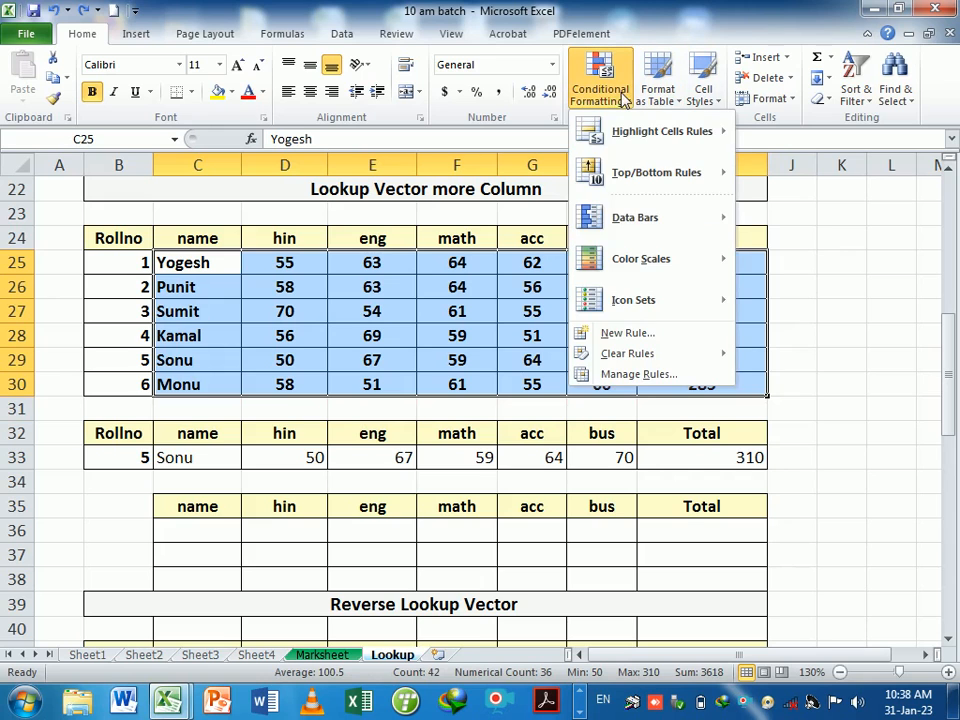
left_click(628, 334)
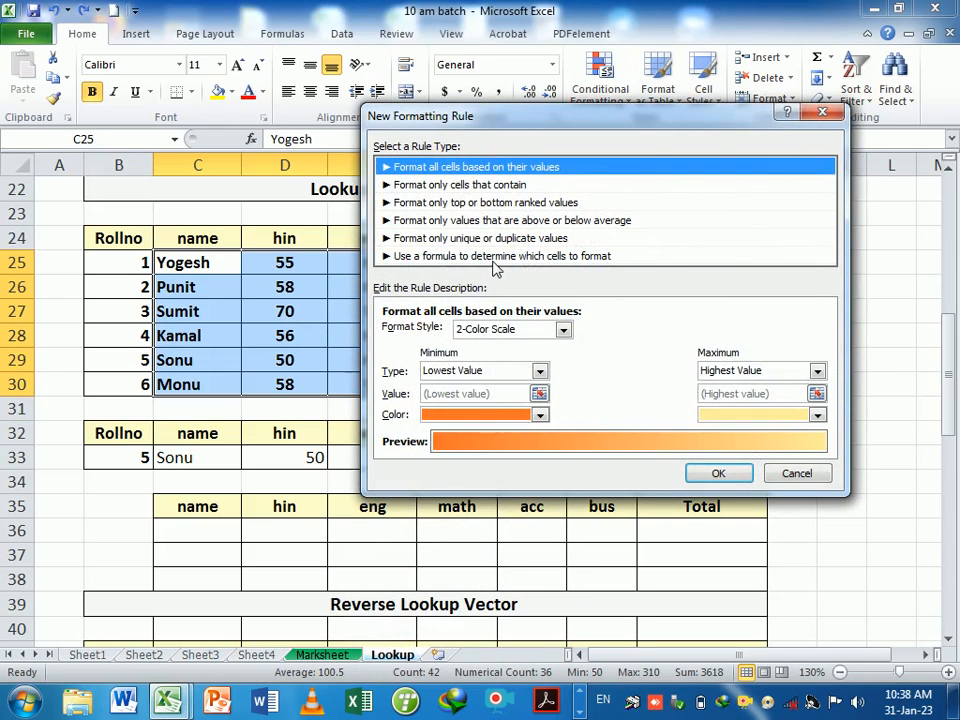
left_click(492, 258)
left_click(492, 334)
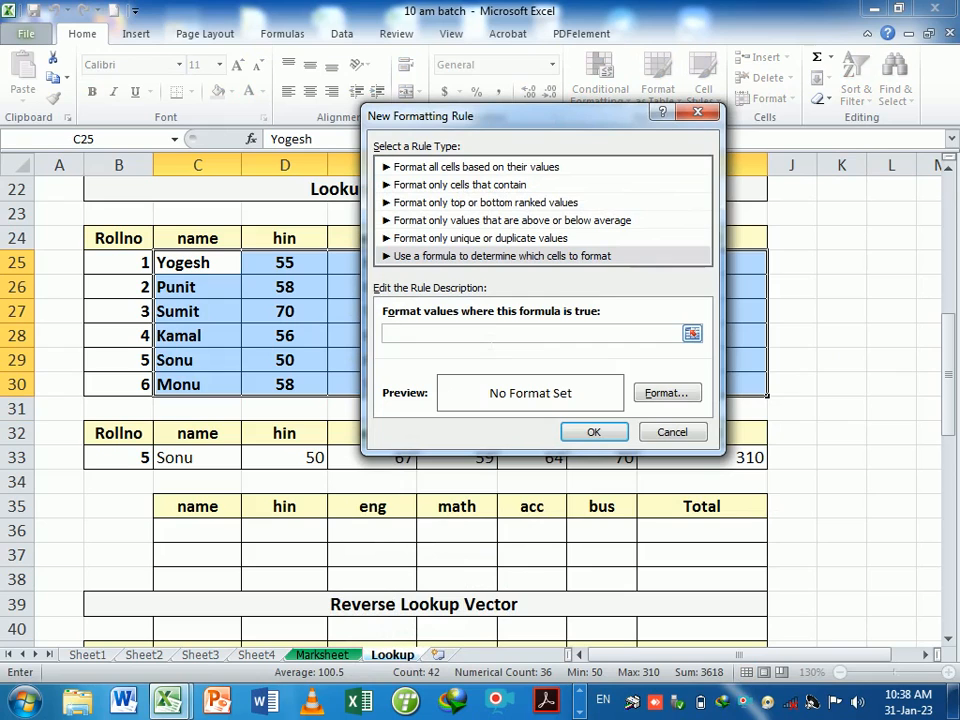
type("=")
left_click(145, 459)
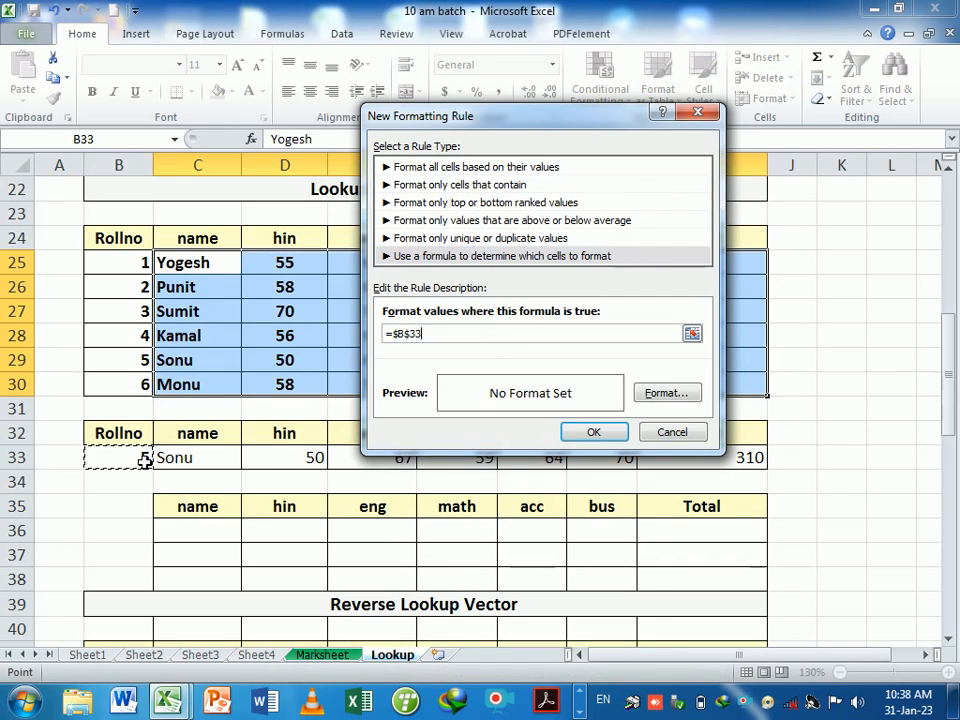
type("=")
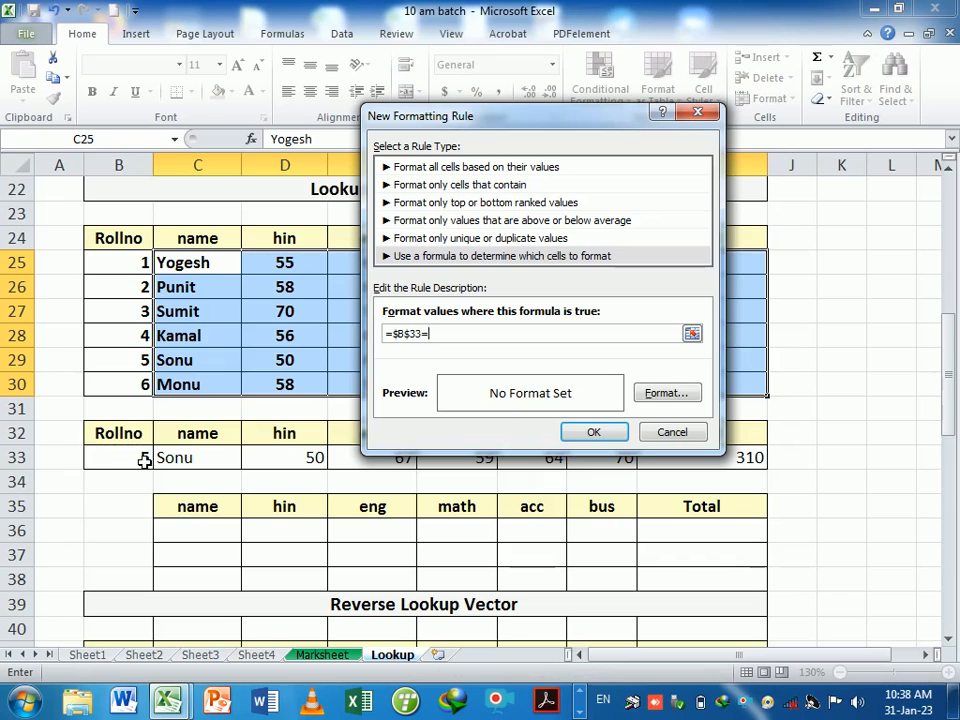
left_click(135, 270)
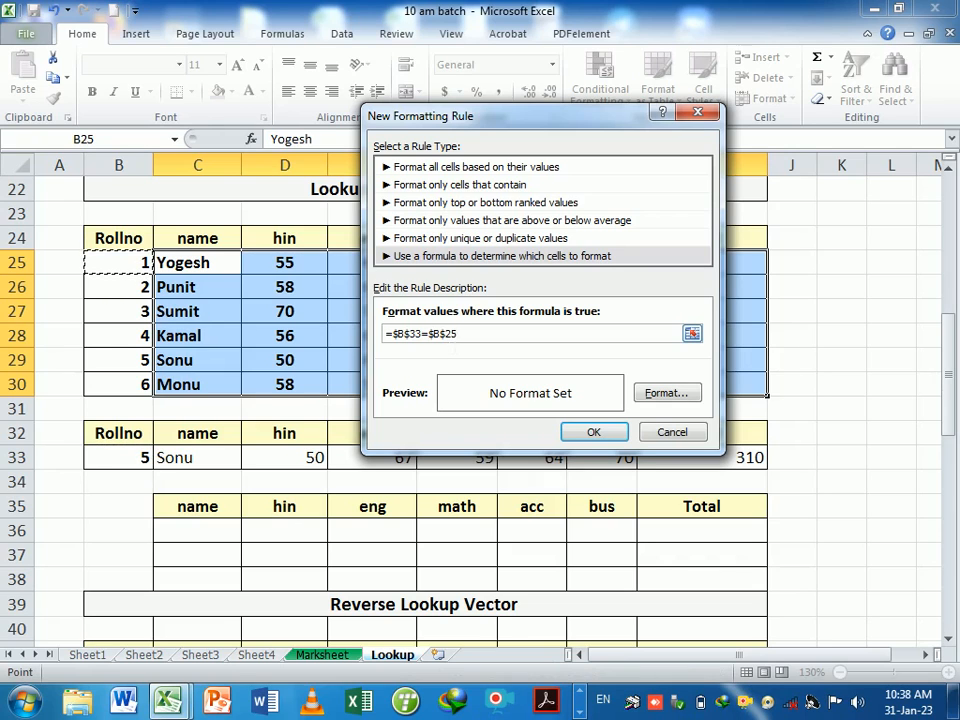
left_click(456, 334)
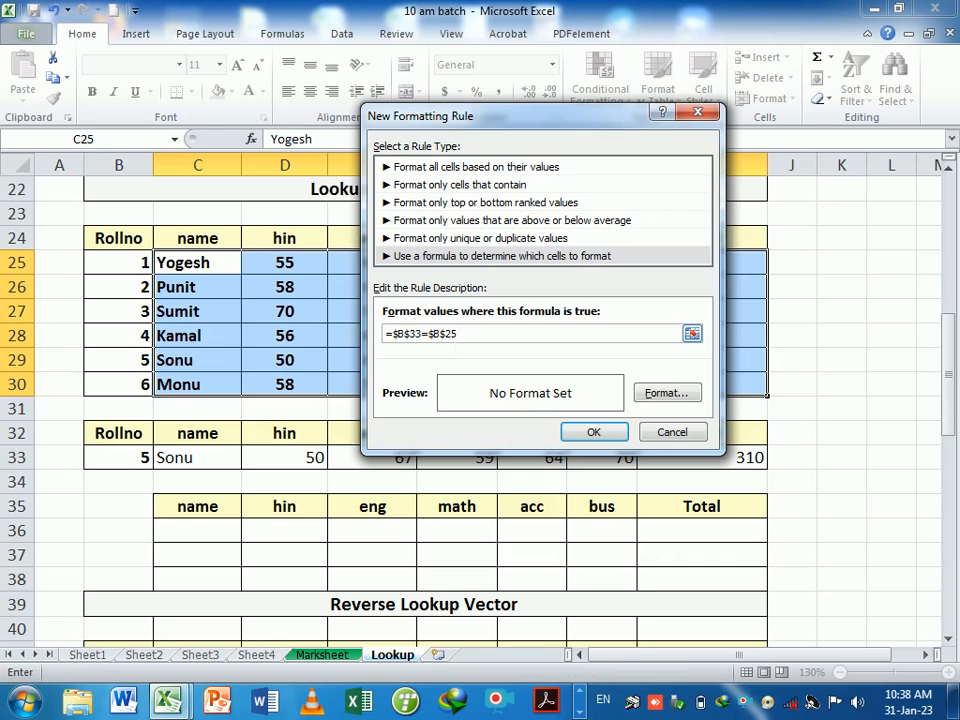
Give the rule white text and a blue fill, and apply it to C25:I30
left_click(650, 393)
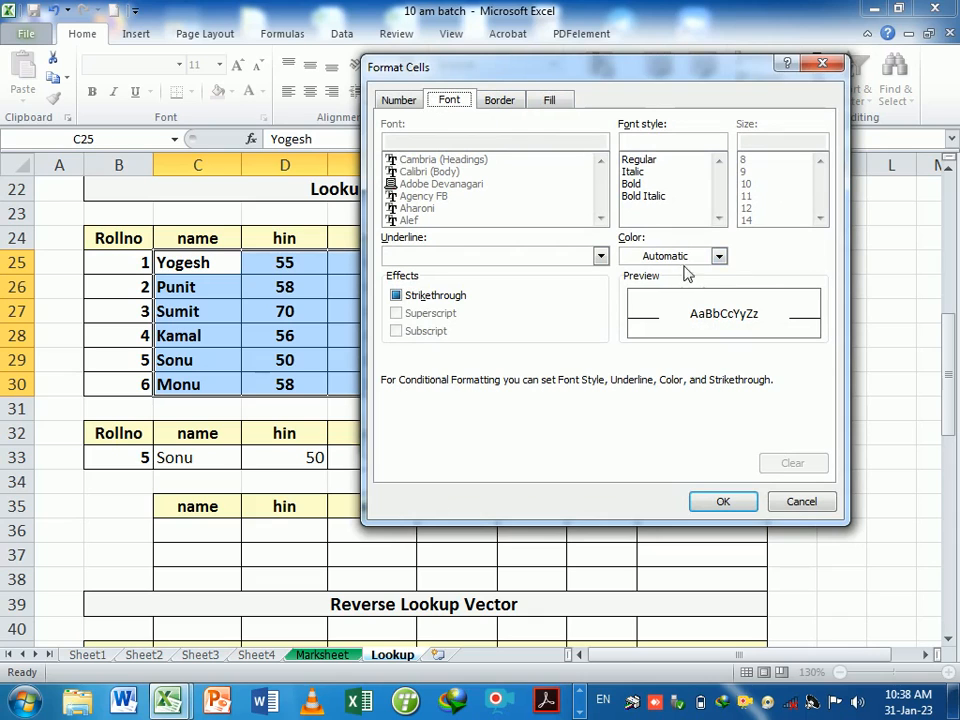
left_click(719, 257)
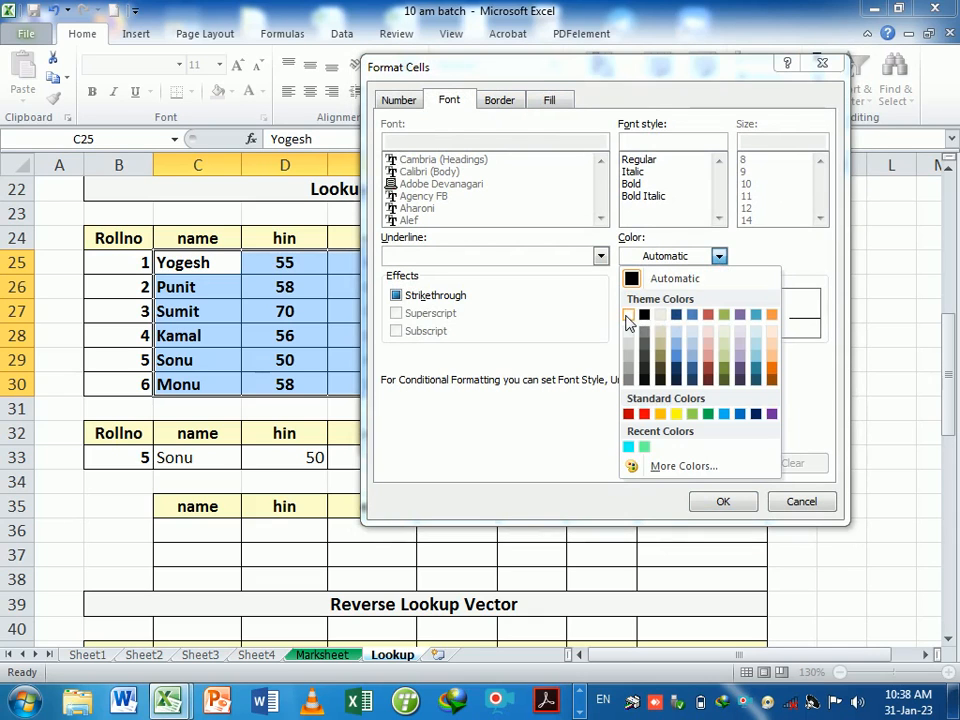
left_click(545, 104)
left_click(546, 104)
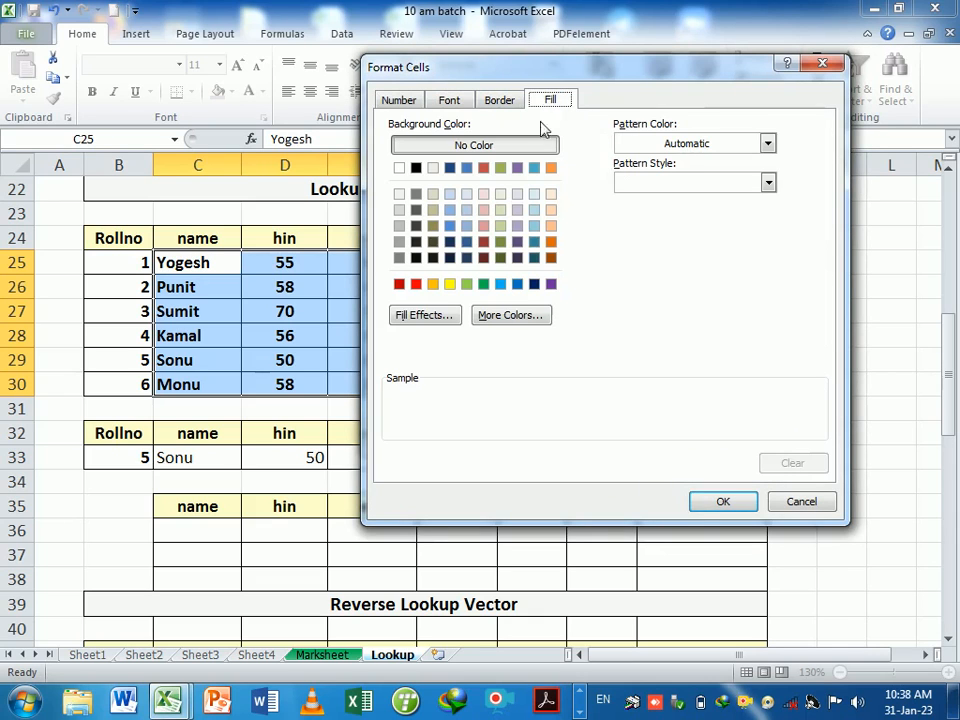
left_click(517, 285)
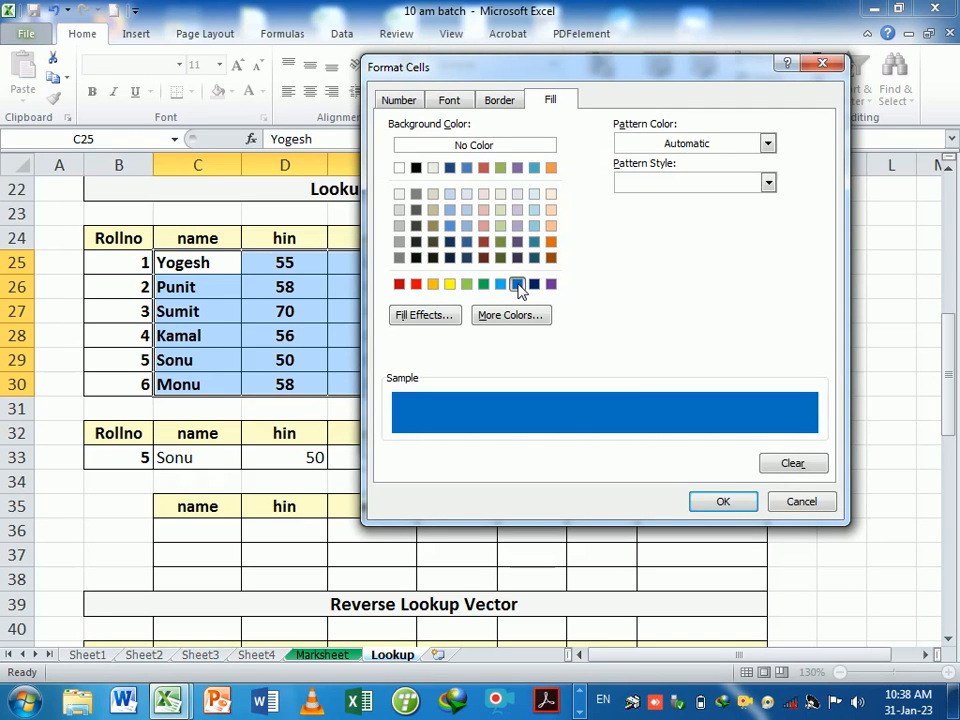
left_click(721, 500)
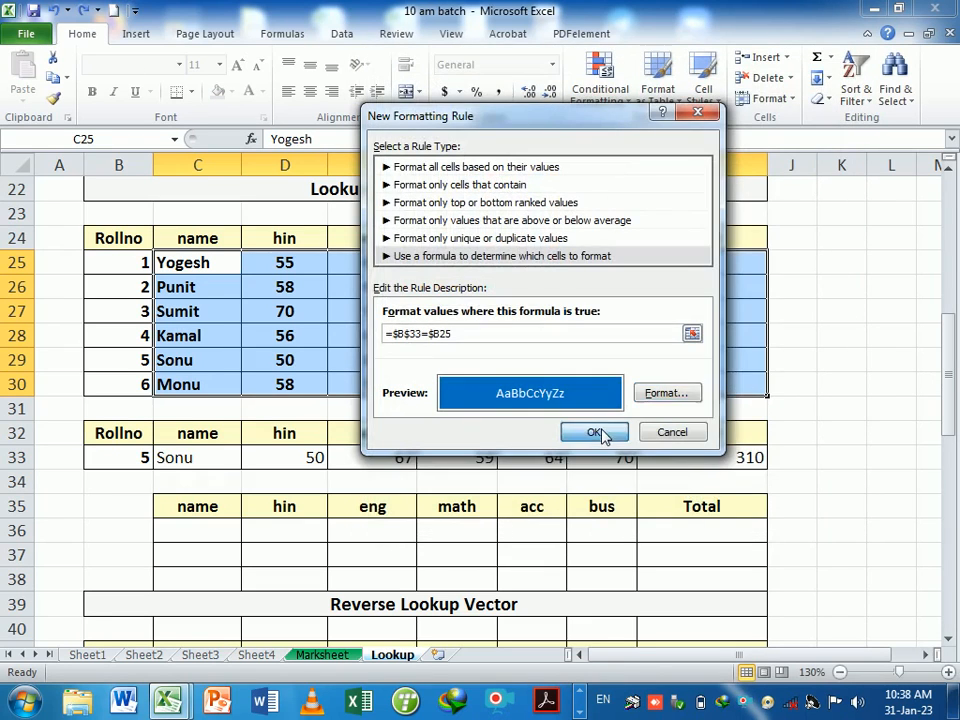
left_click(596, 432)
Set the roll number in B33 to 6, 2 and 1 in turn to test the blue row highlighting
left_click(142, 457)
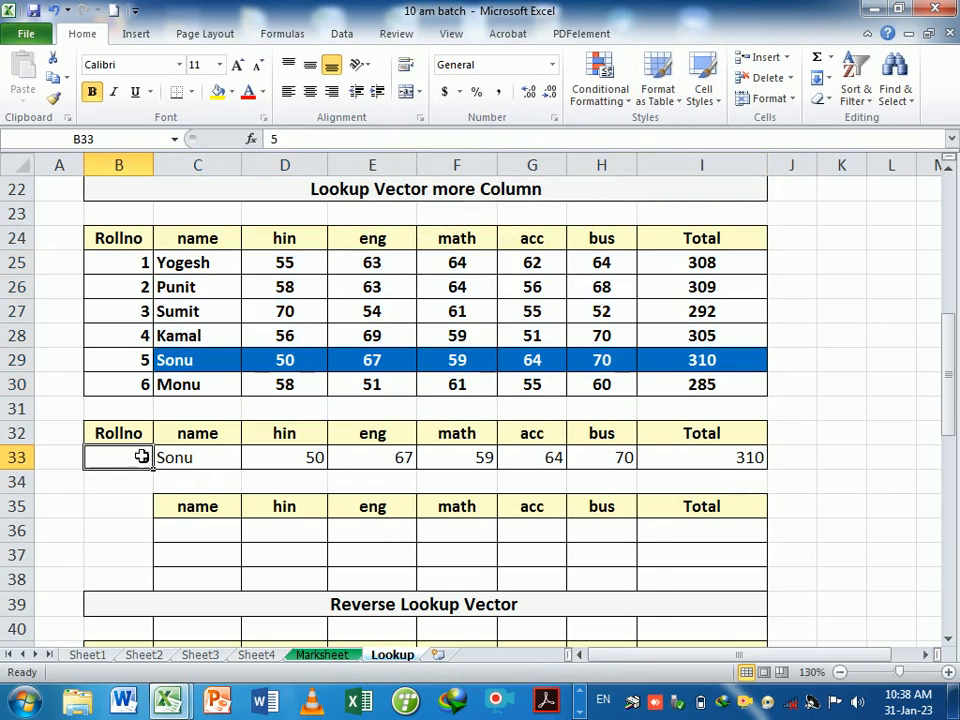
type("6")
key("Return")
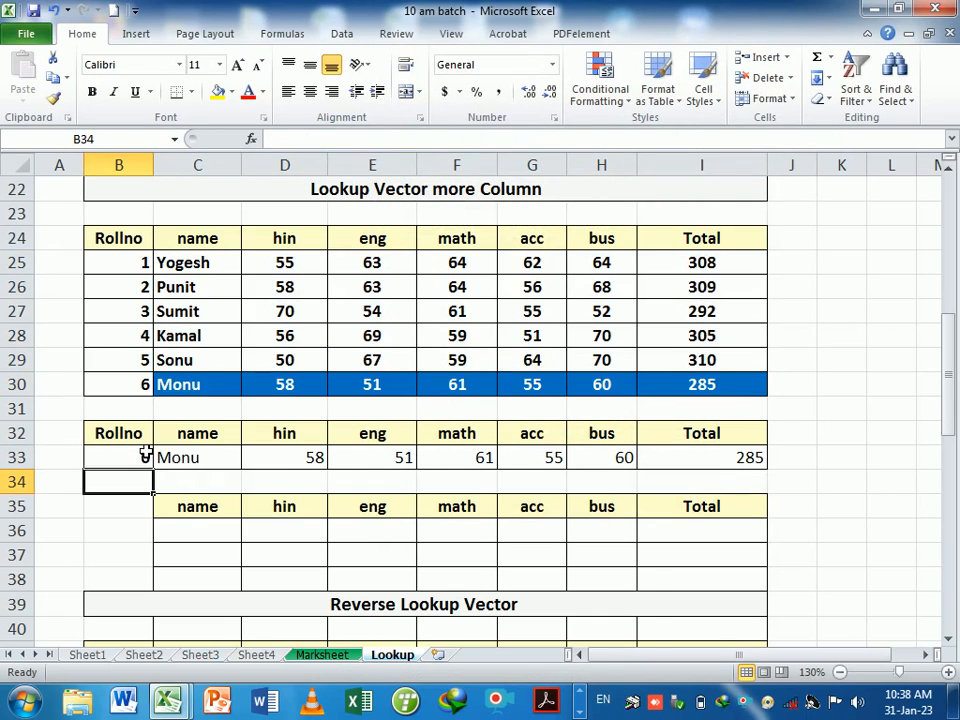
left_click(145, 455)
type("2")
key("Return")
left_click(147, 457)
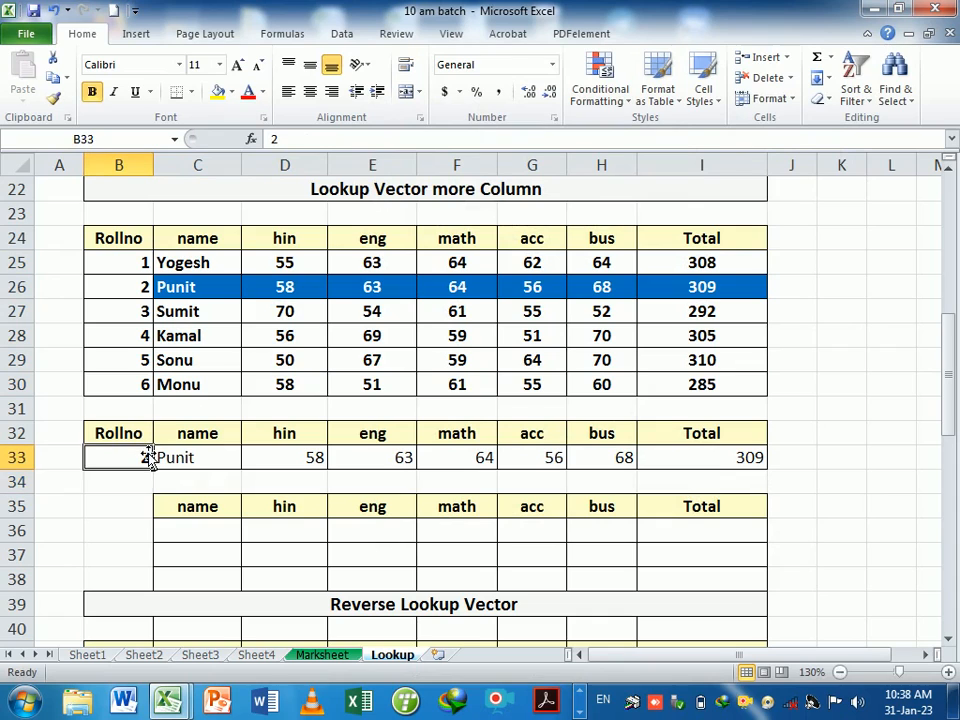
type("1")
key("Return")
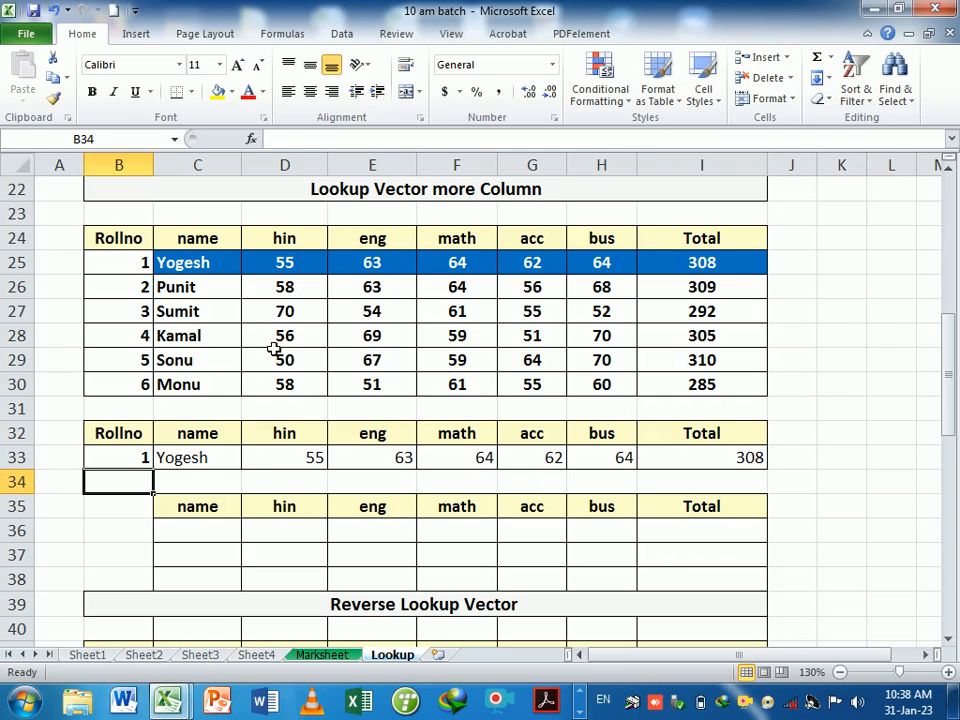
Copy the student's name from C26 into C36 of the name lookup table
left_click(200, 290)
key("ctrl+c")
left_click(225, 533)
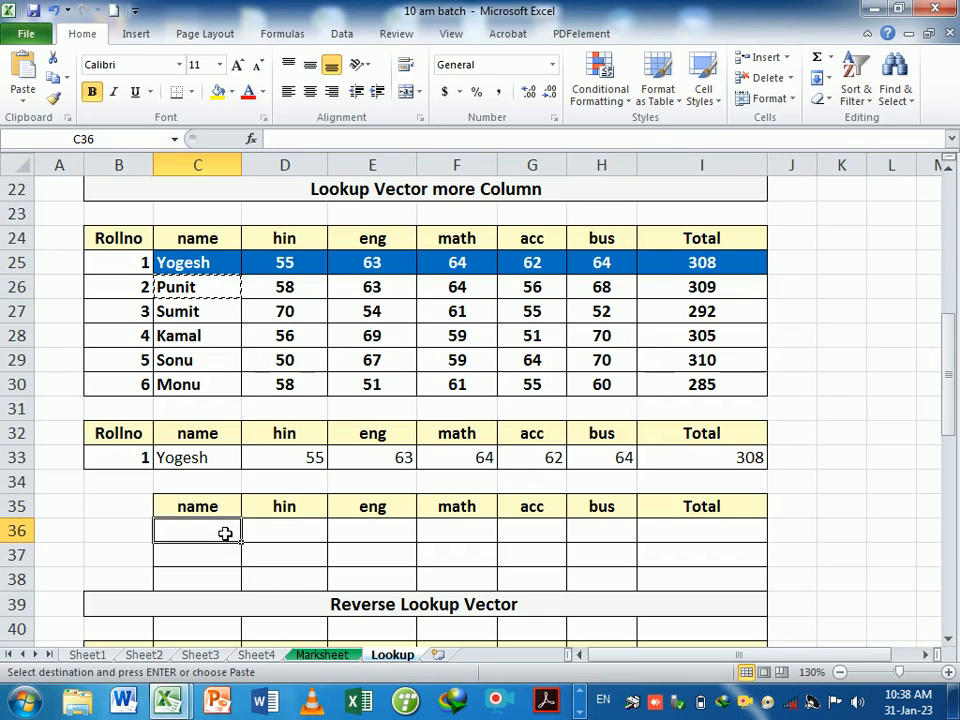
key("ctrl+v")
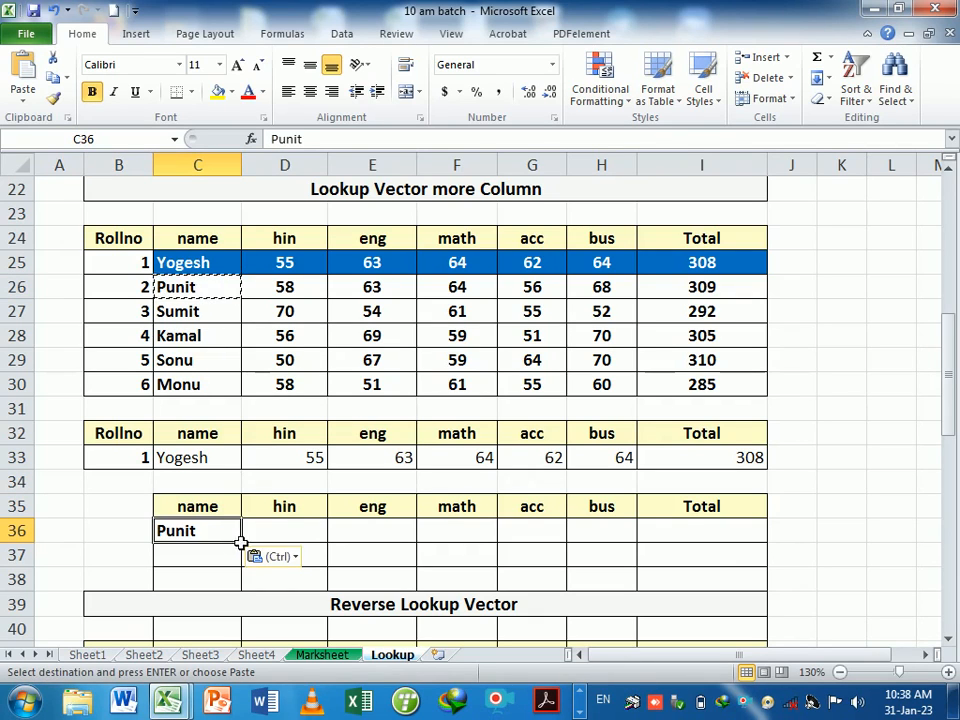
Start a LOOKUP formula in D36 with the absolute reference $C$36 as the lookup value
left_click(305, 541)
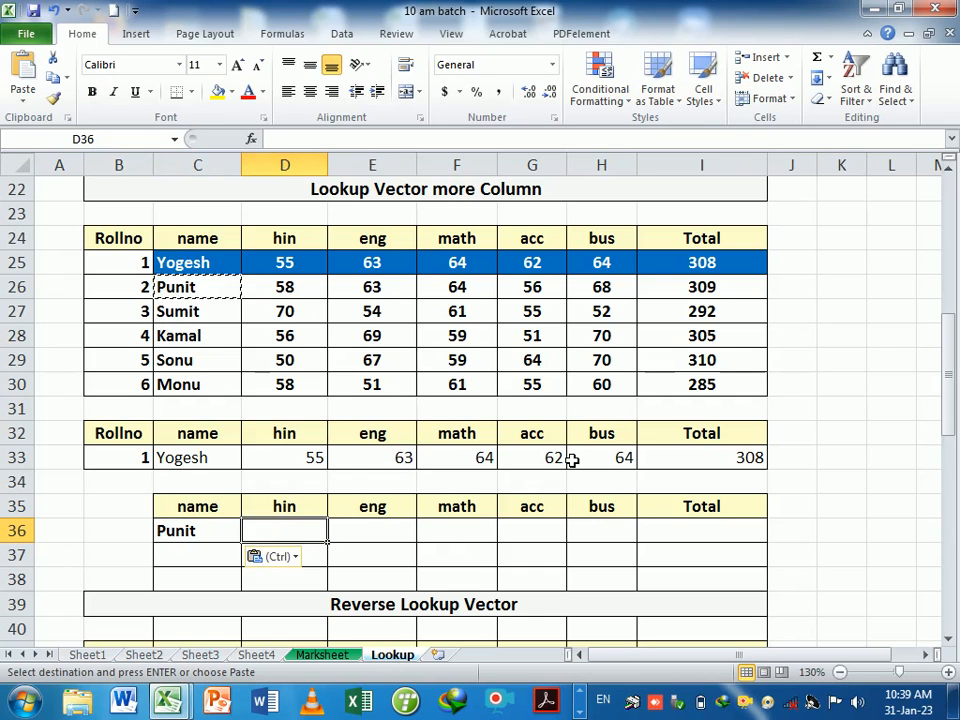
type("=lokup")
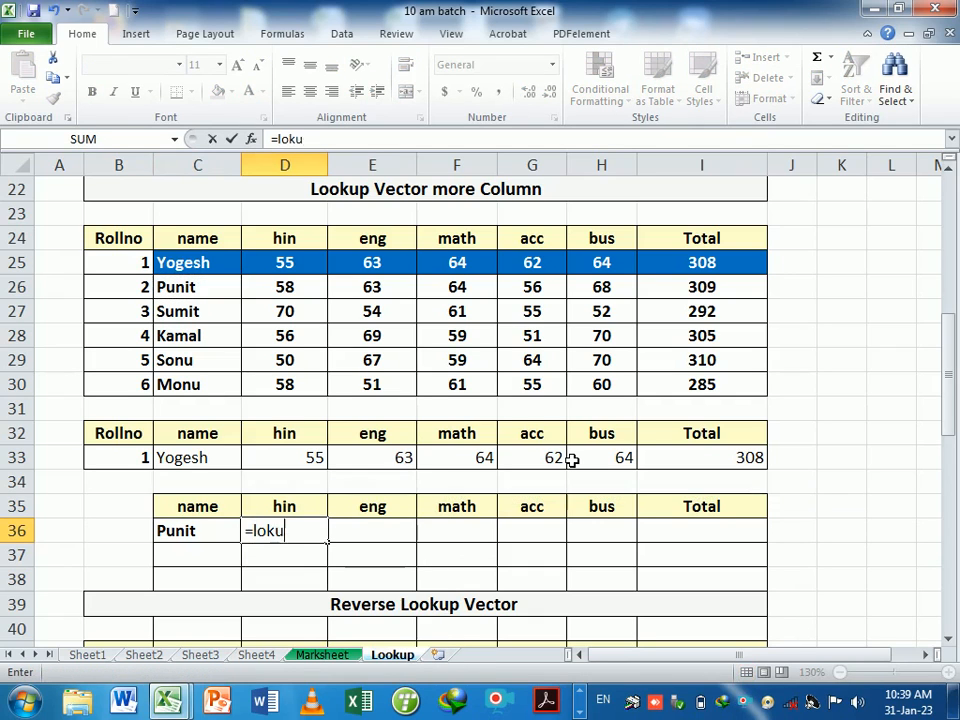
key("BackSpace")
key("BackSpace")
key("BackSpace")
type("okup")
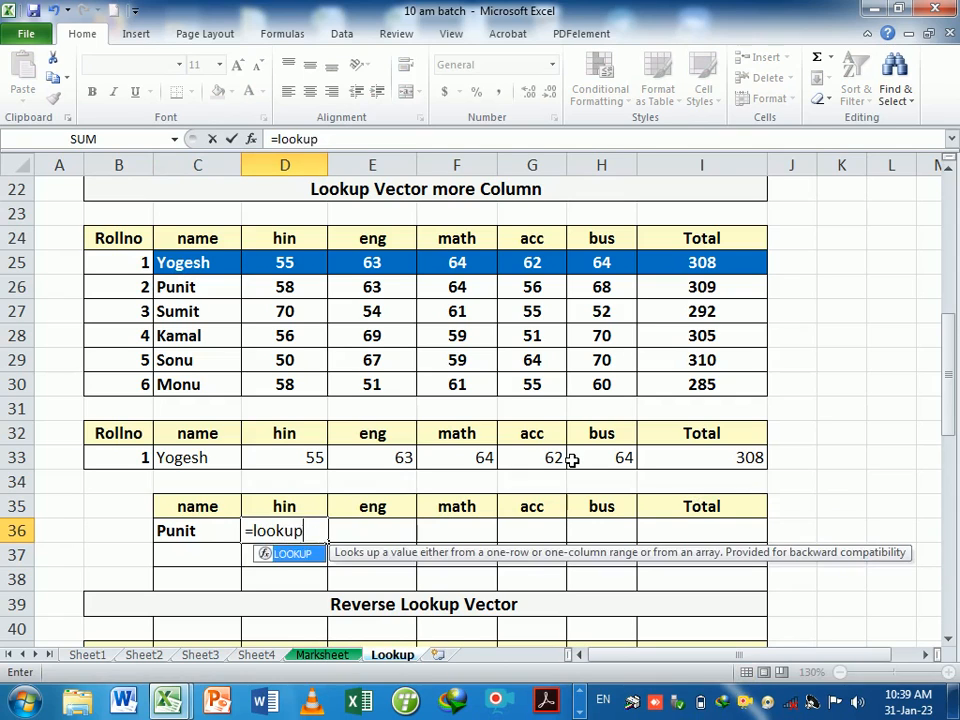
key("Tab")
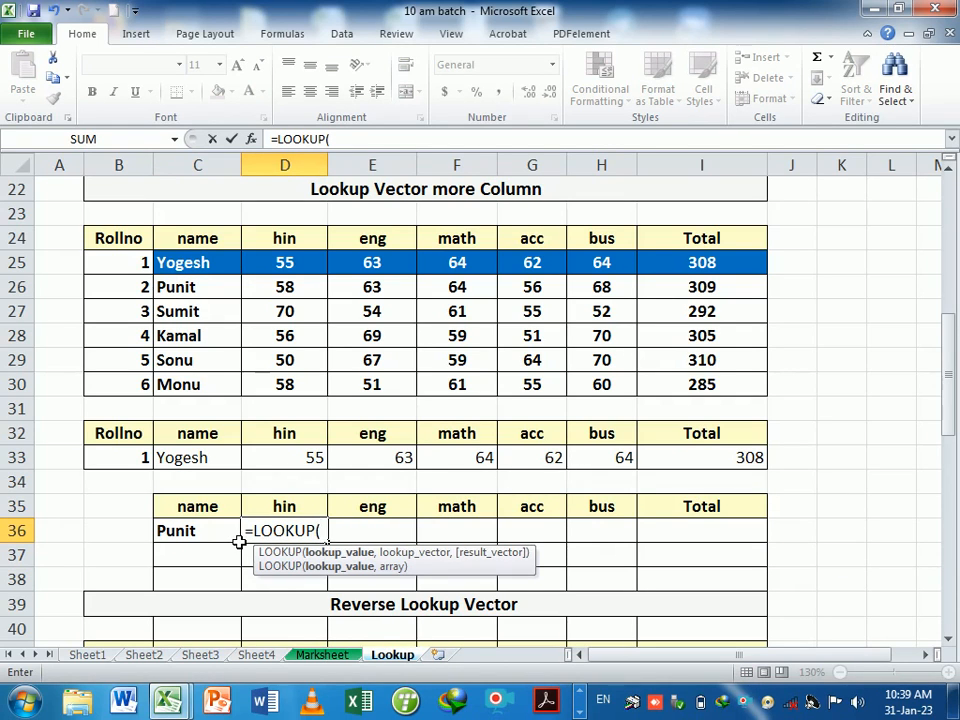
left_click(237, 535)
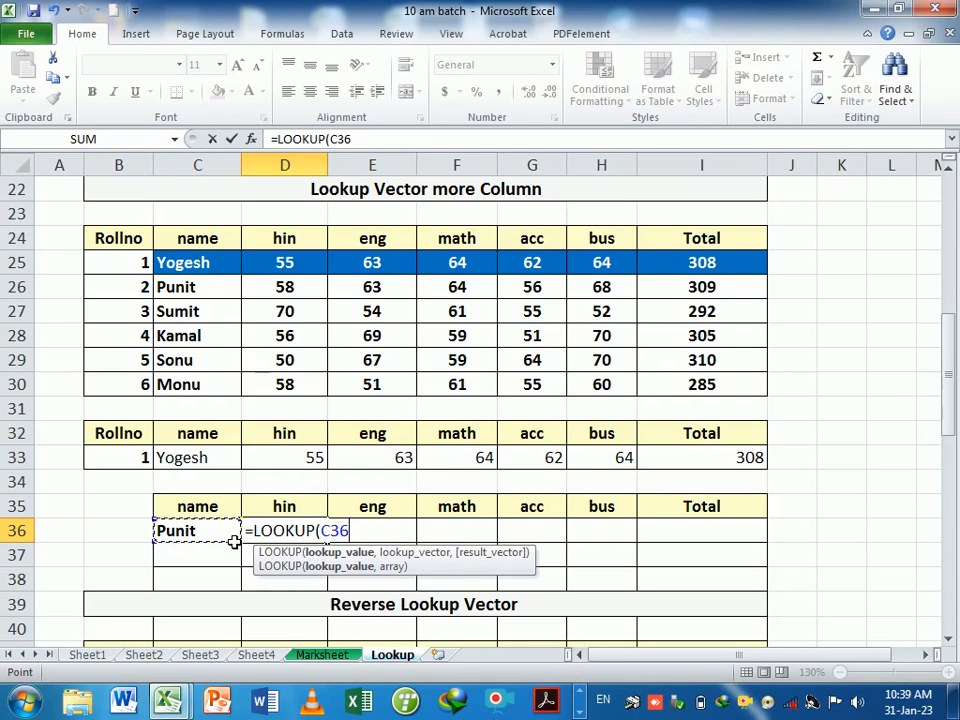
key("F4")
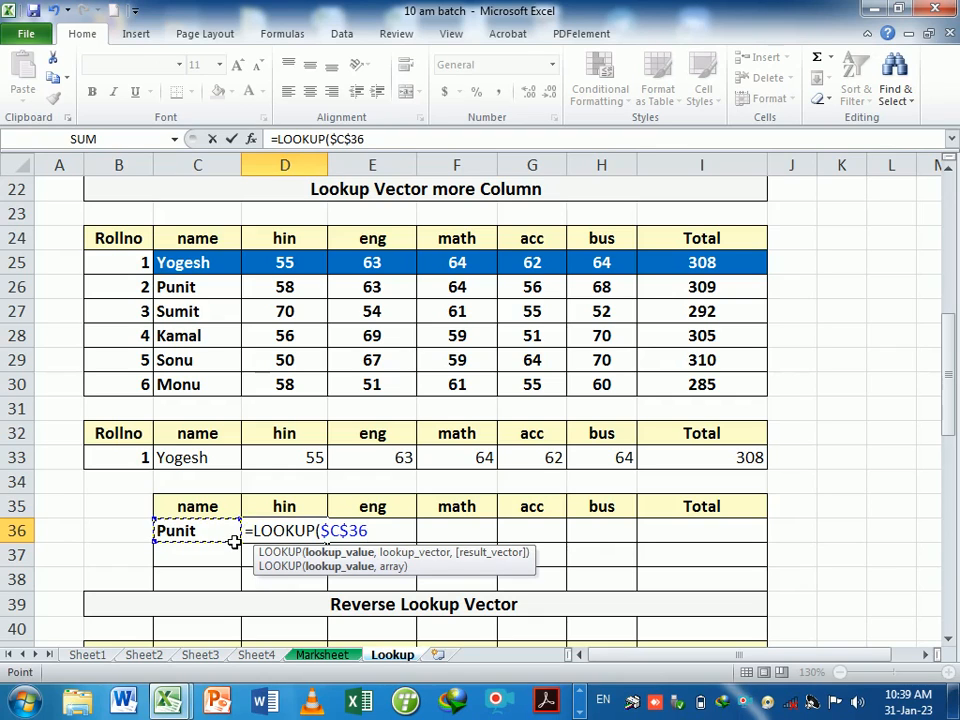
Complete the D36 formula with lookup vector $C$24:$C$30 and result vector D24:D30
type(",")
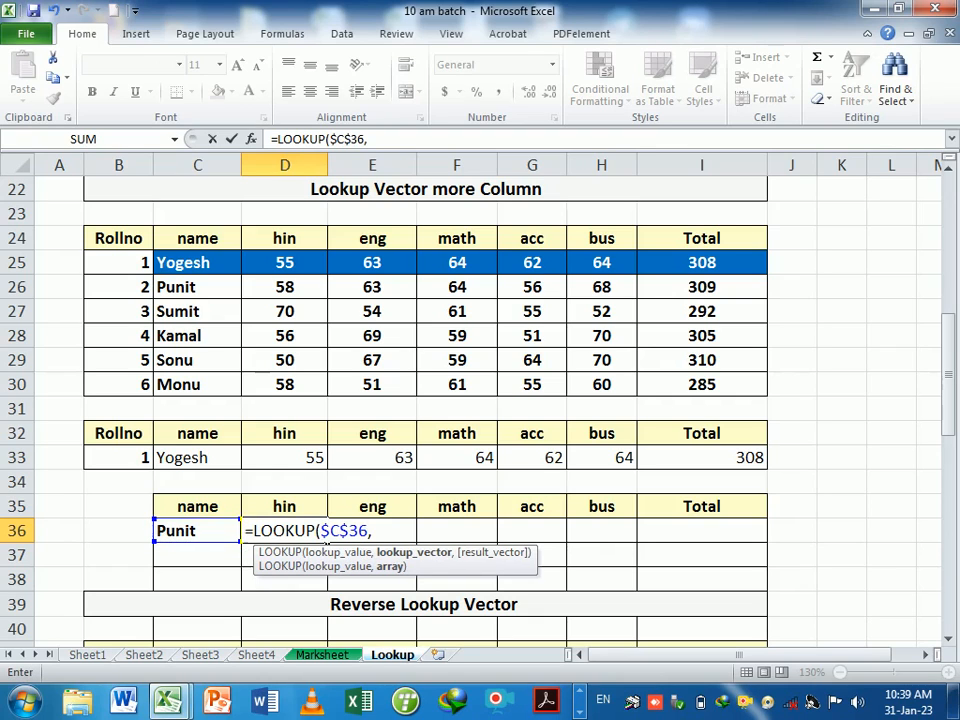
left_click_drag(204, 248, 216, 384)
key("F4")
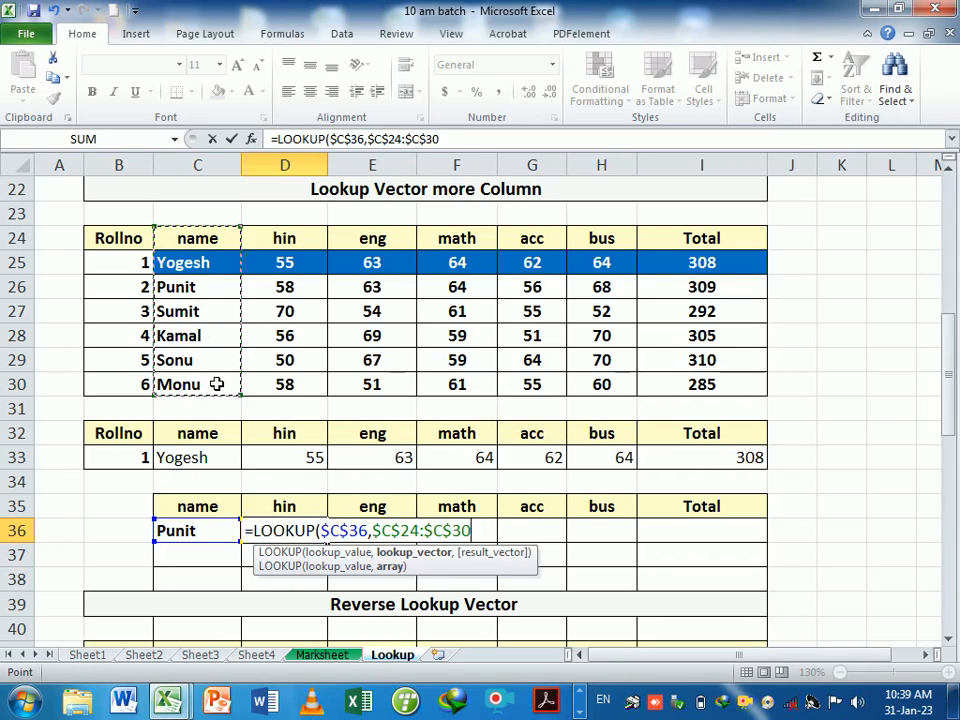
type(",")
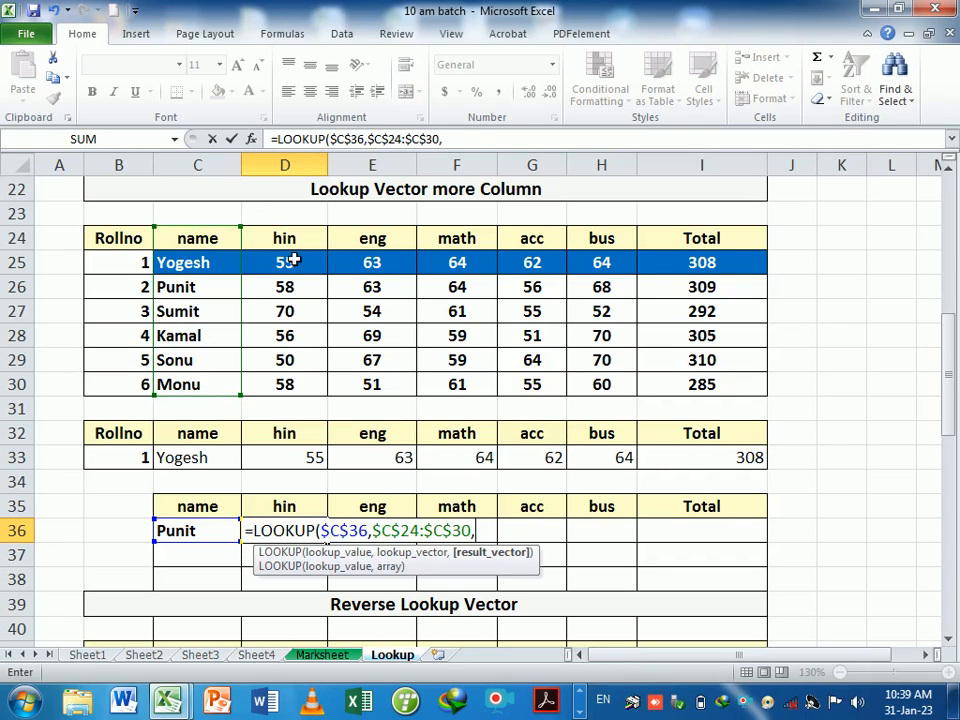
left_click_drag(287, 240, 294, 386)
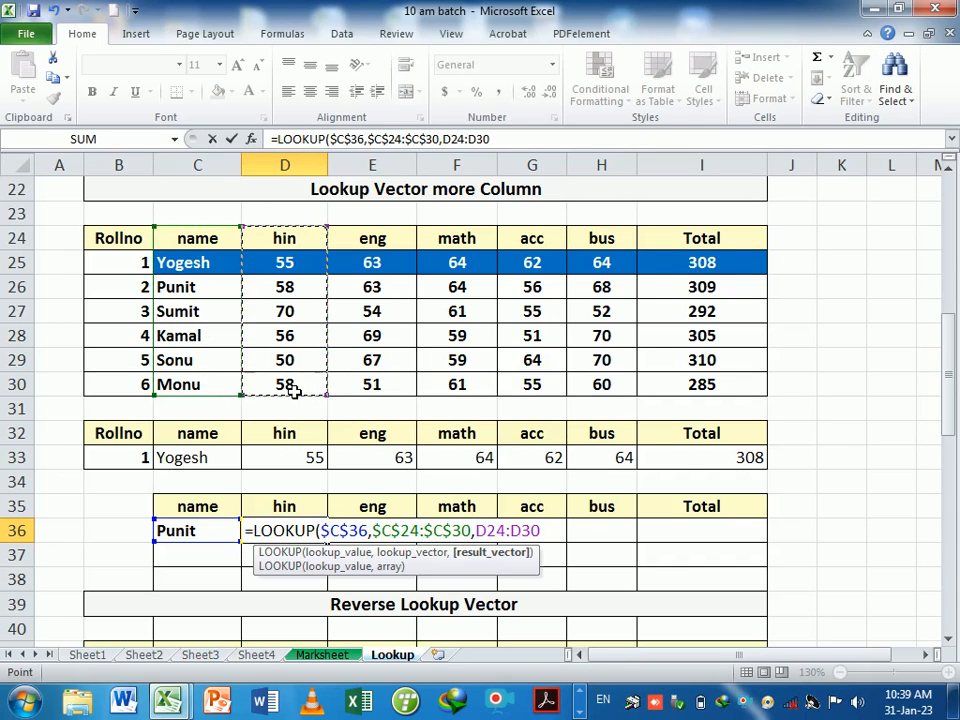
key("Return")
Review the LOOKUP formula in D36 and clear it from the cell
left_click(316, 540)
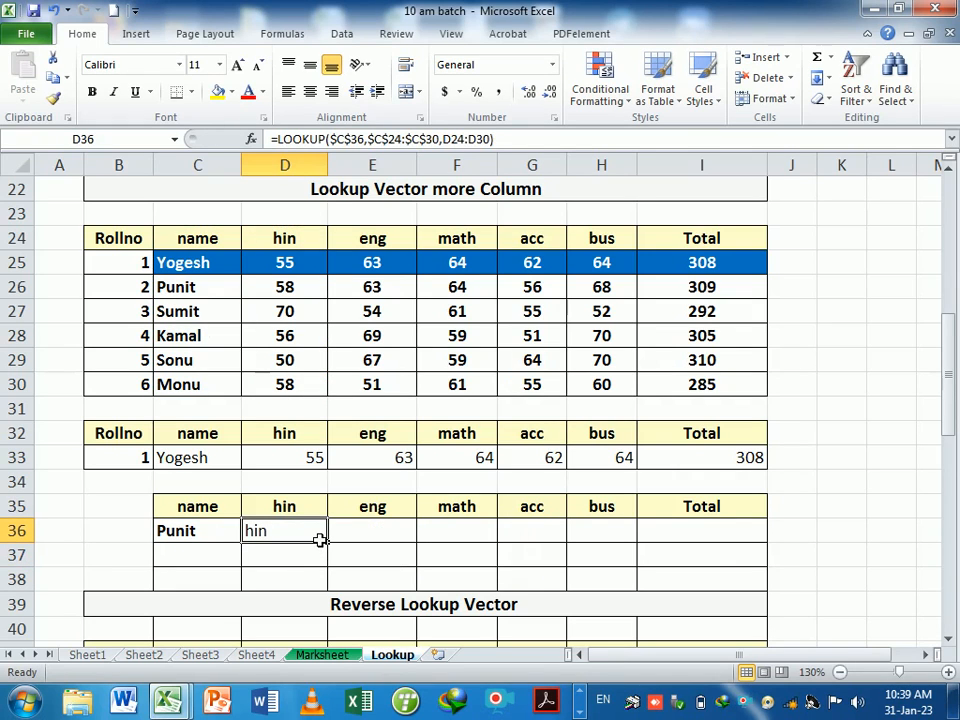
double_click(318, 540)
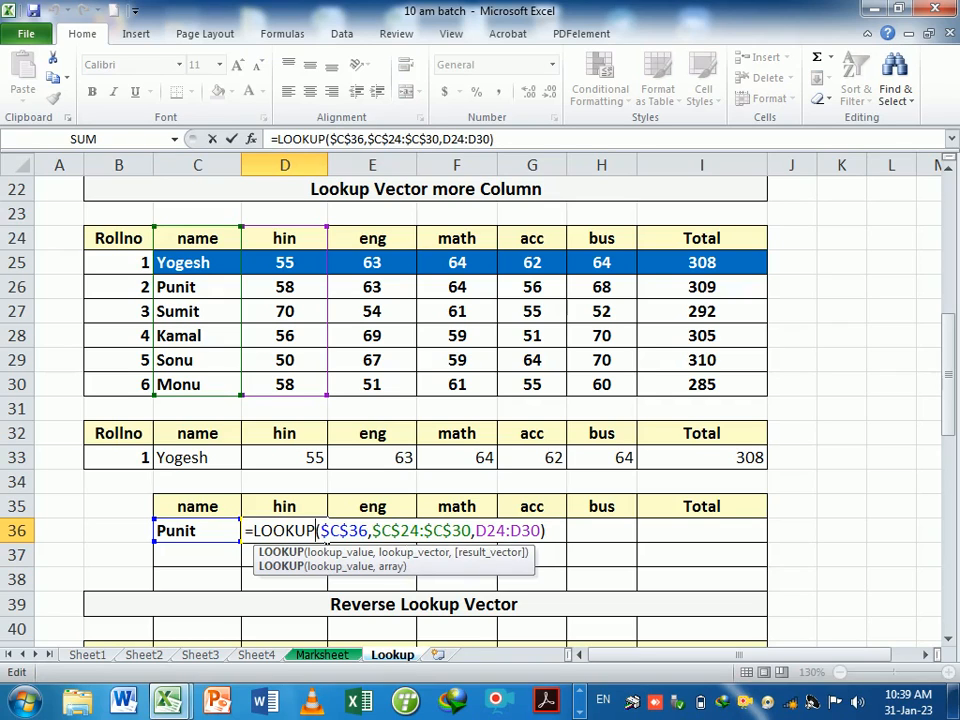
key("Escape")
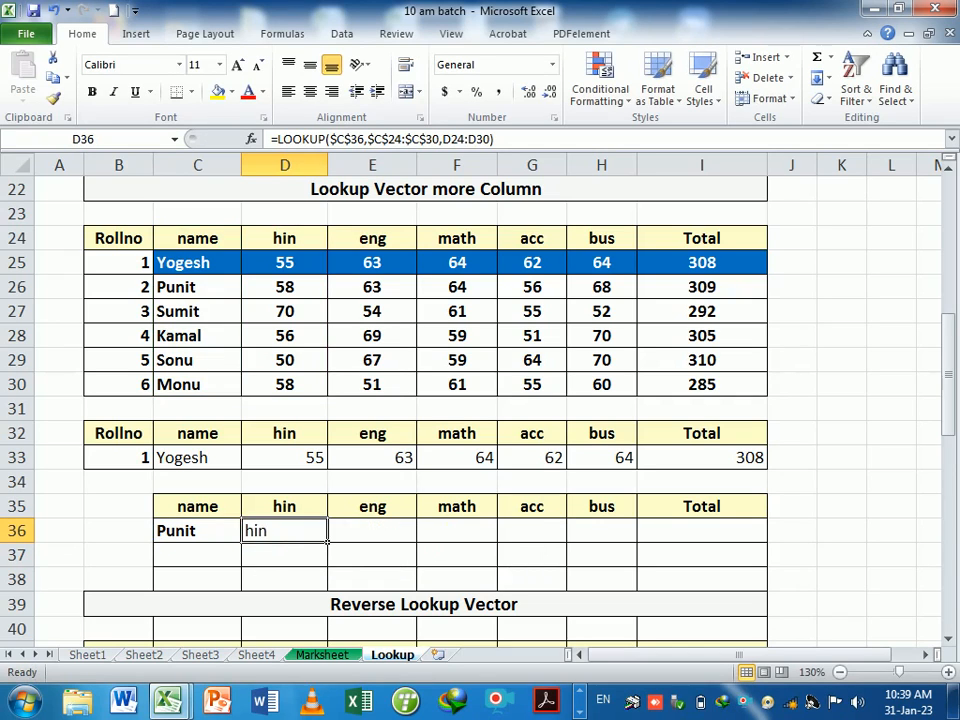
left_click(287, 555)
left_click(293, 540)
key("End")
key("Delete")
Re-enter a LOOKUP formula in D36 with the absolute reference $C$36 as the lookup value
type("=")
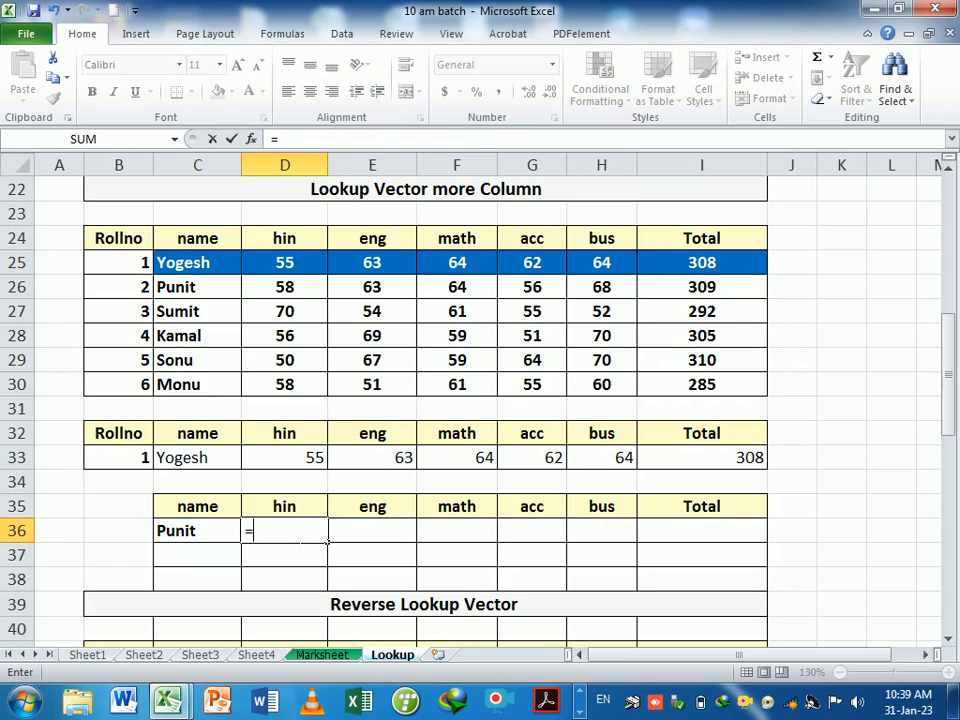
type("lokuj")
key("BackSpace")
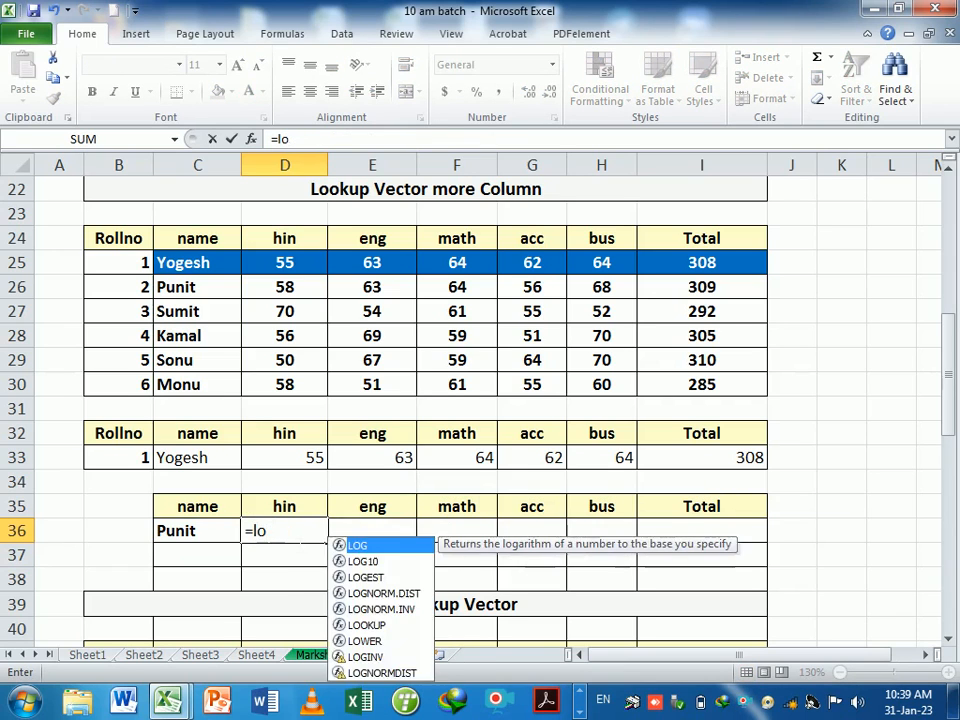
type("ok")
key("Tab")
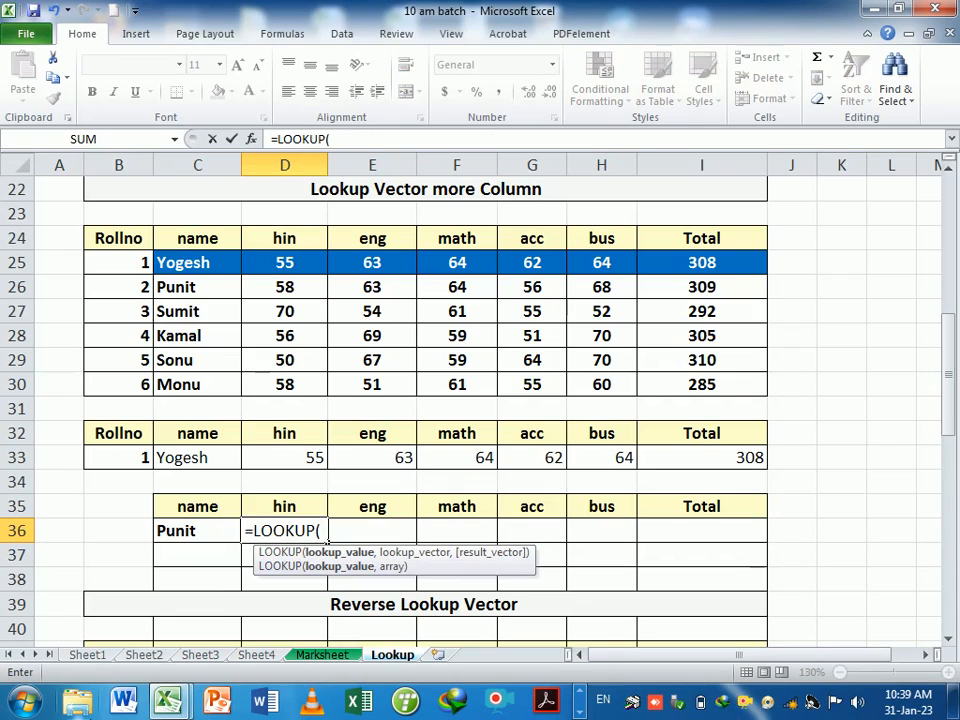
left_click(228, 533)
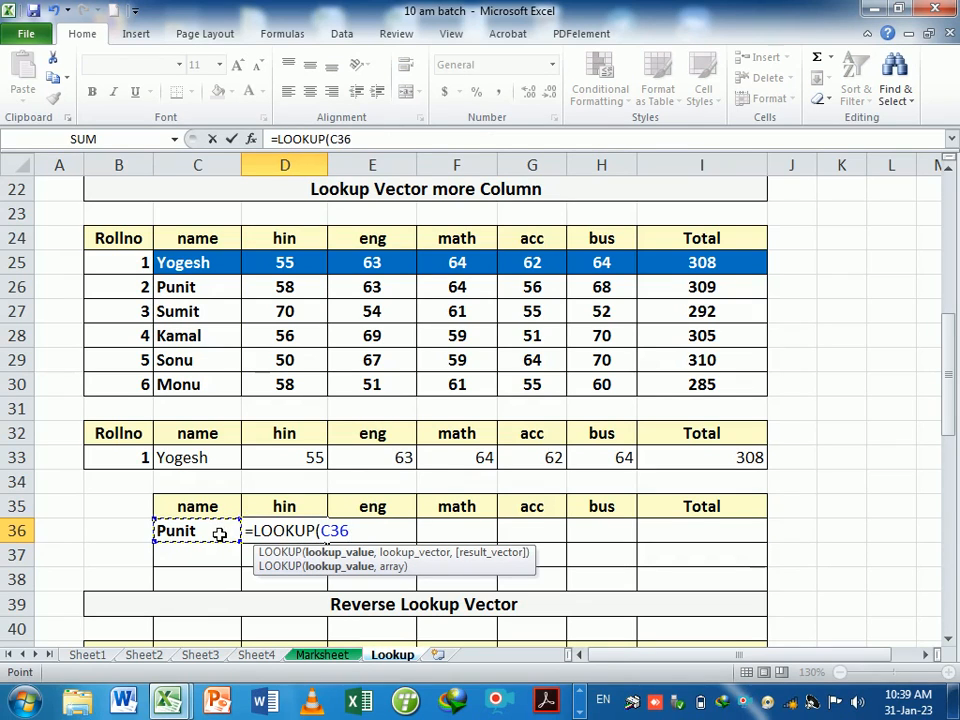
key("F4")
type(",")
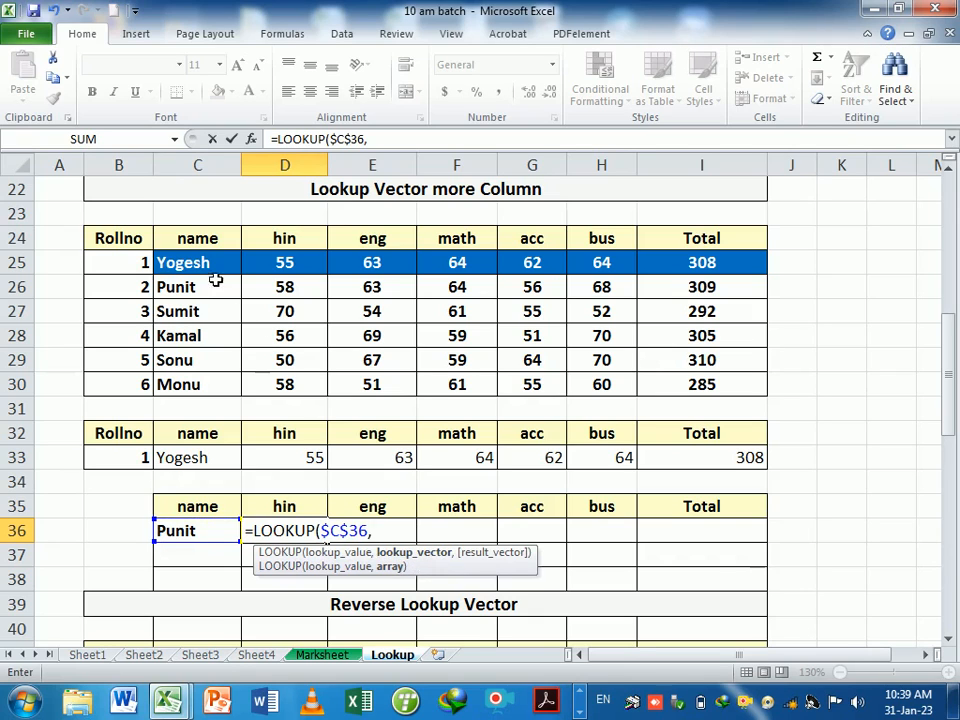
Finish the D36 formula with lookup vector $C$24:$C$30 and result vector D24:D30
left_click_drag(214, 242, 213, 386)
key("F4")
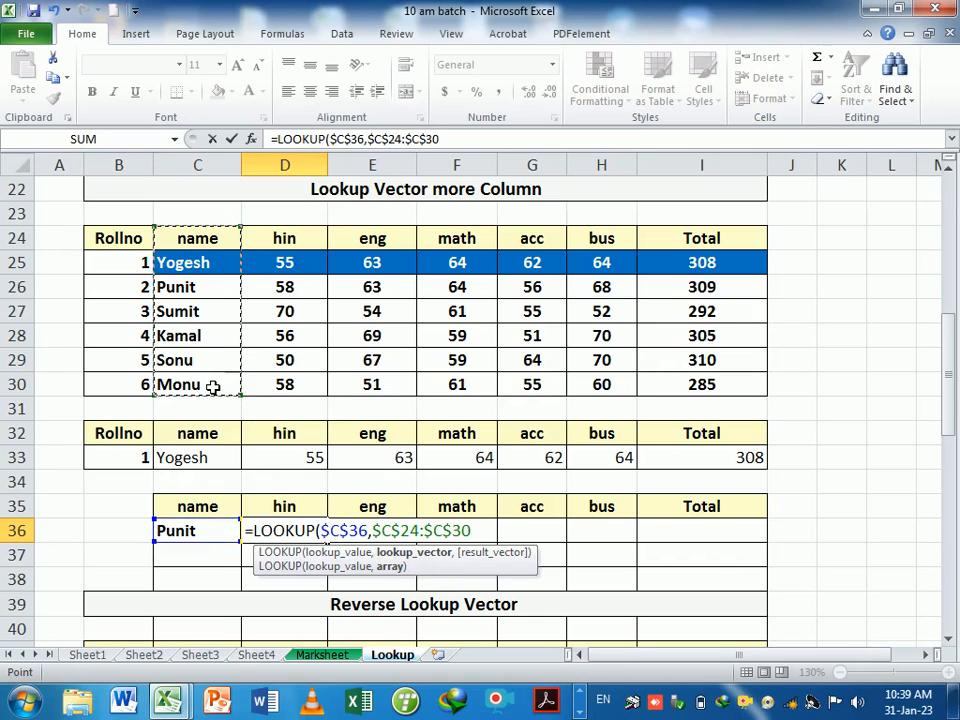
type(",")
left_click_drag(300, 238, 286, 388)
key("Return")
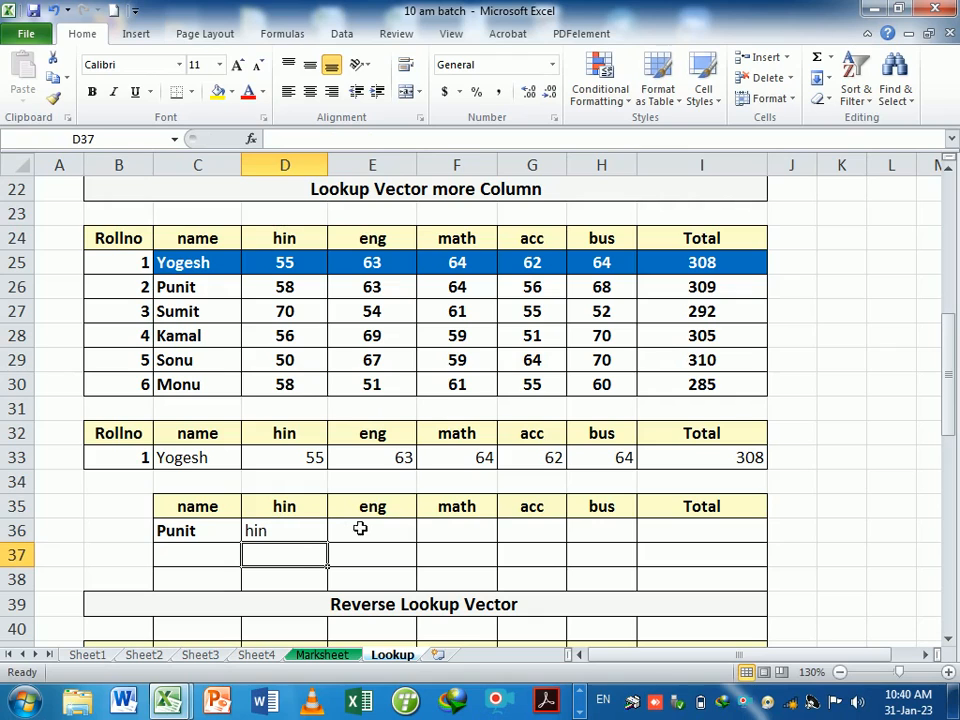
Check the LOOKUP formula in D36 against the lookup name in C36 and the ranges it references
left_click(287, 531)
left_click(203, 542)
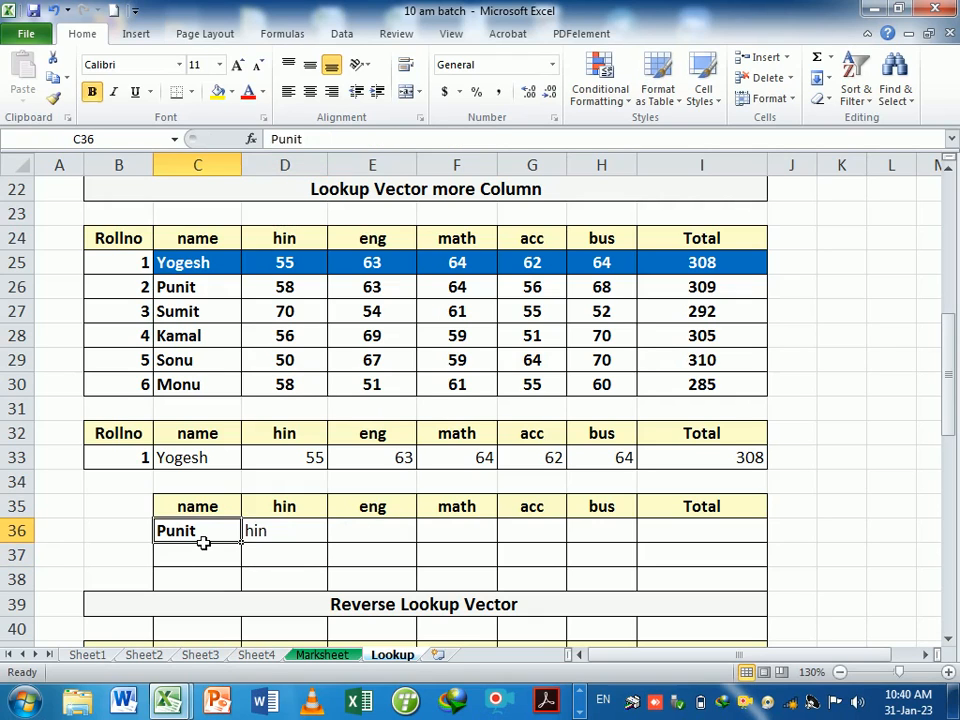
left_click(285, 542)
left_click(199, 536)
left_click(287, 540)
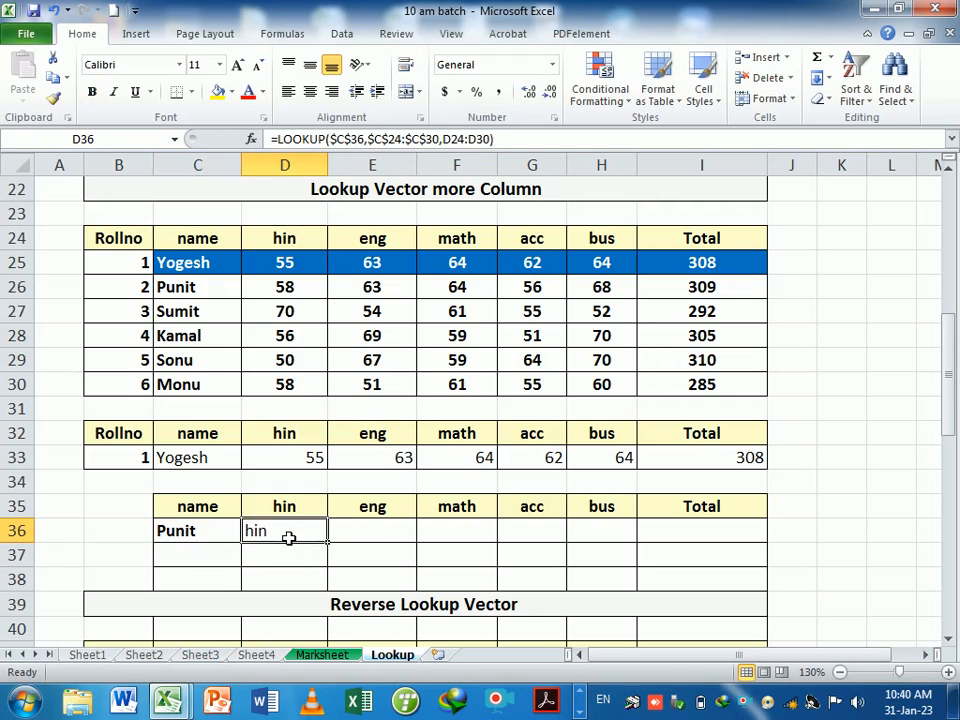
double_click(285, 531)
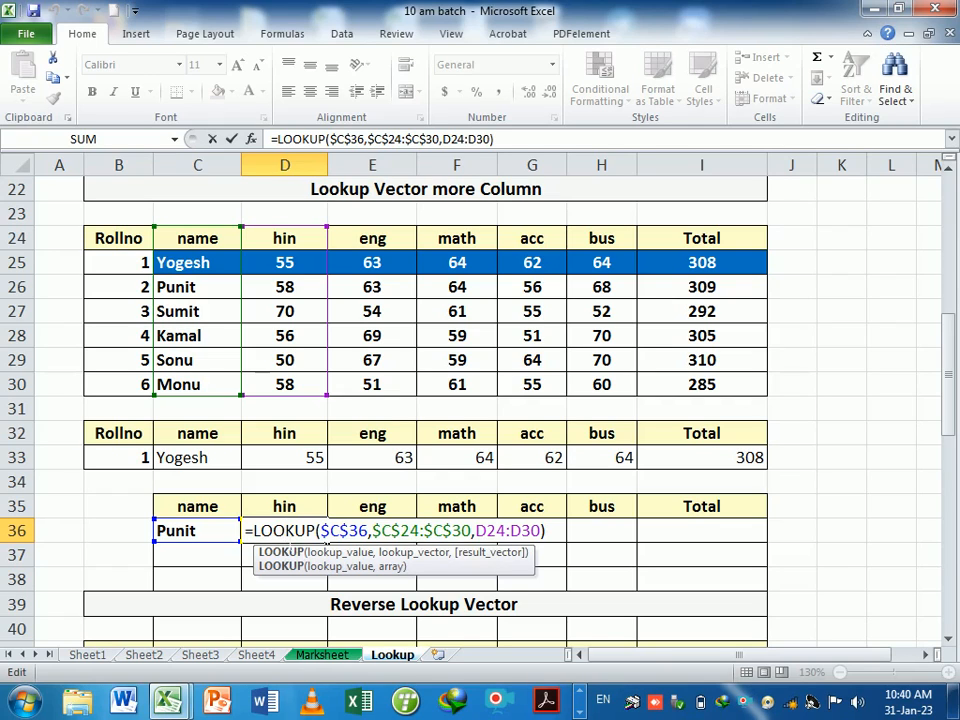
key("Return")
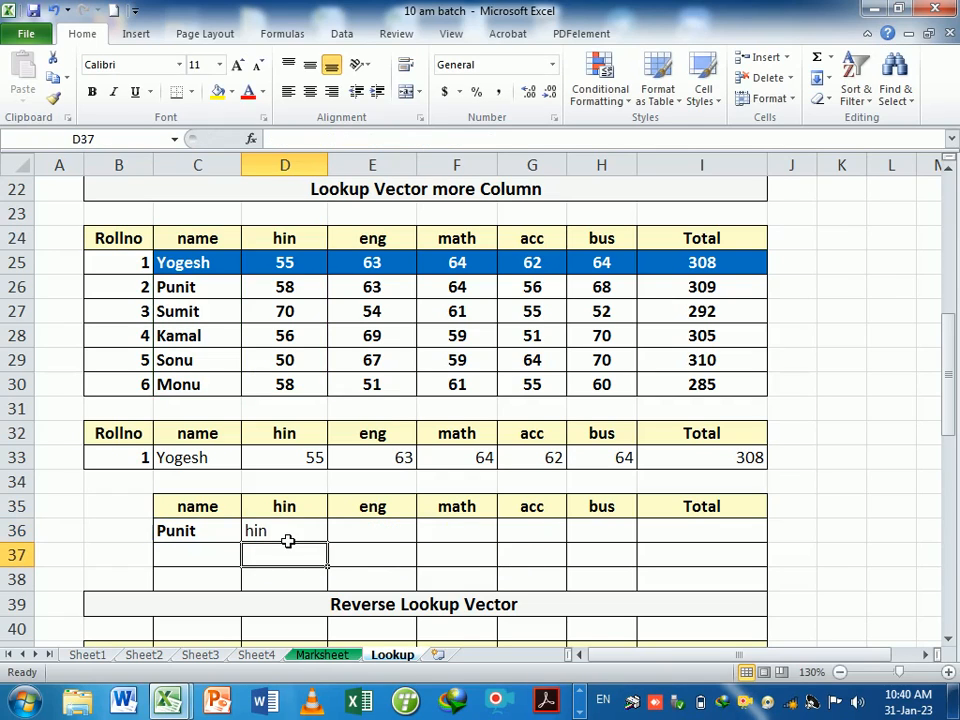
Sort the student table by the names in C25:C30 in ascending order, expanding the selection to the whole rows
left_click_drag(225, 262, 200, 388)
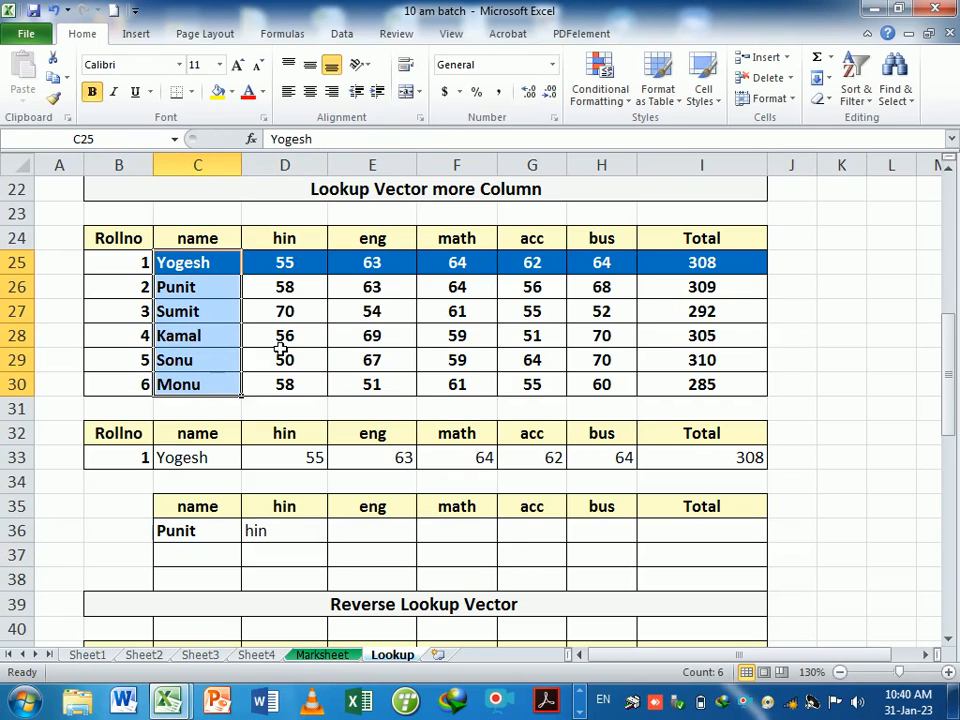
left_click(855, 92)
left_click(880, 122)
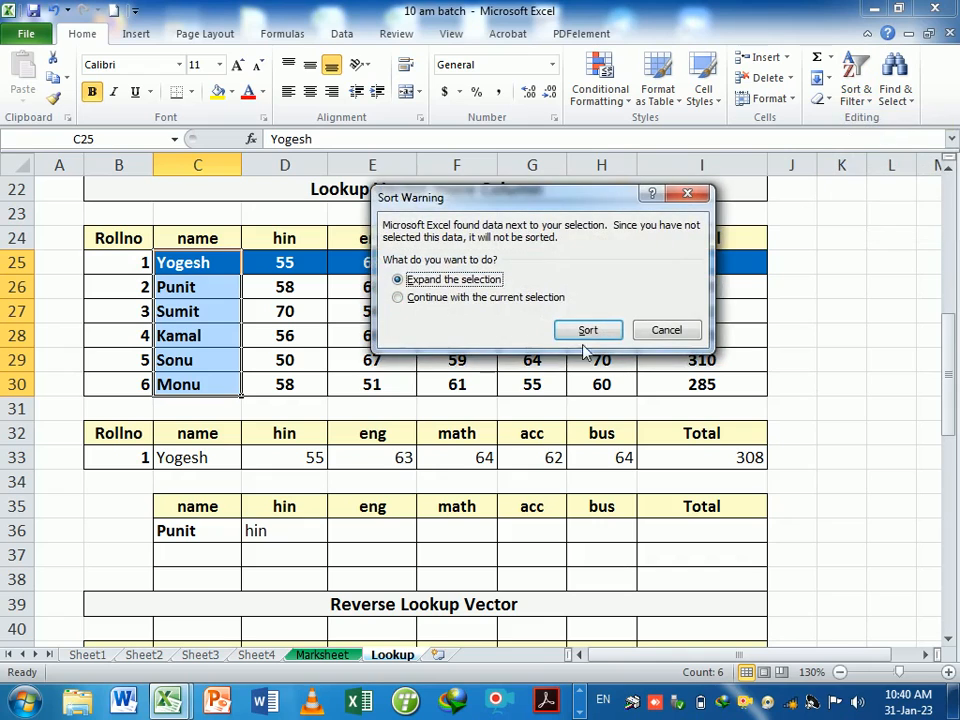
left_click(590, 332)
Fill the D36 LOOKUP formula across the remaining subject and Total cells to I36
left_click(323, 566)
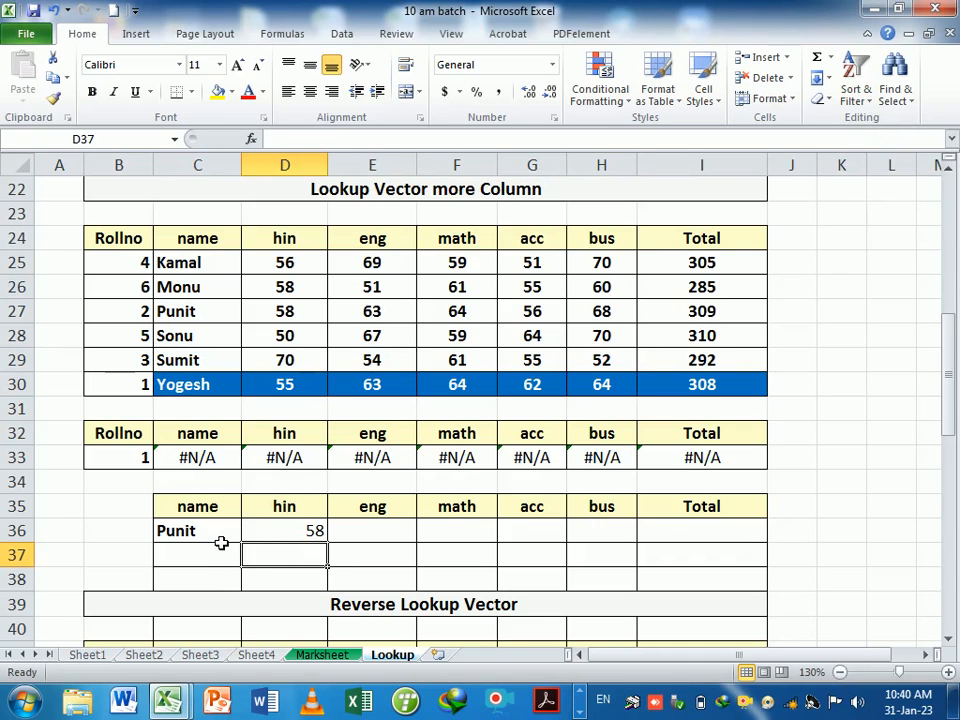
left_click(277, 537)
left_click_drag(333, 549, 754, 545)
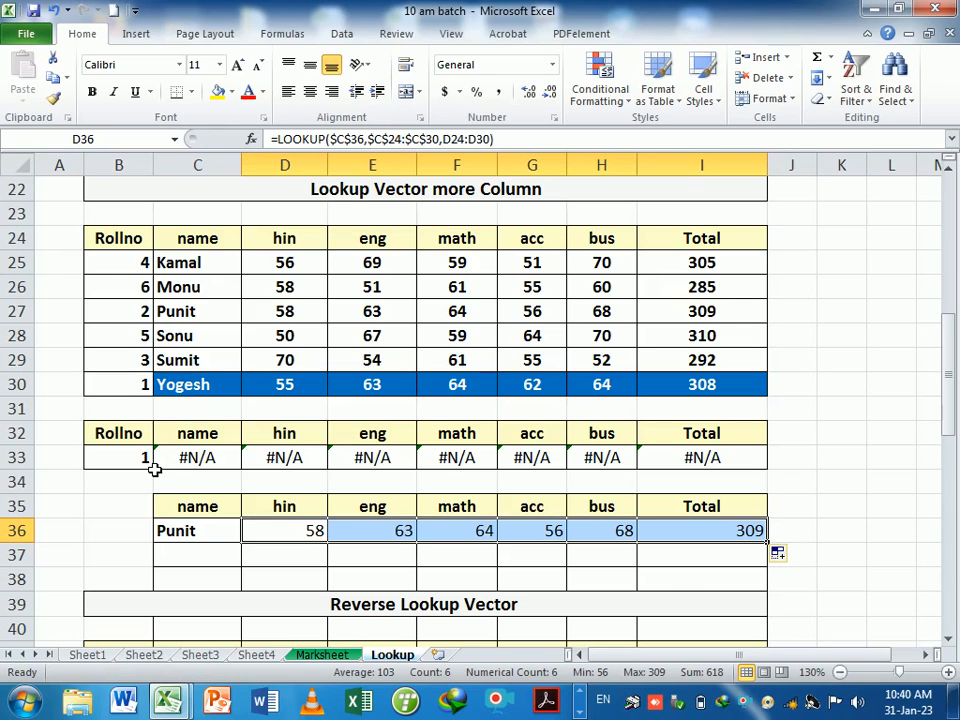
Copy the student's name from C25 into C36 and compare the looked-up marks with row 25
left_click(214, 539)
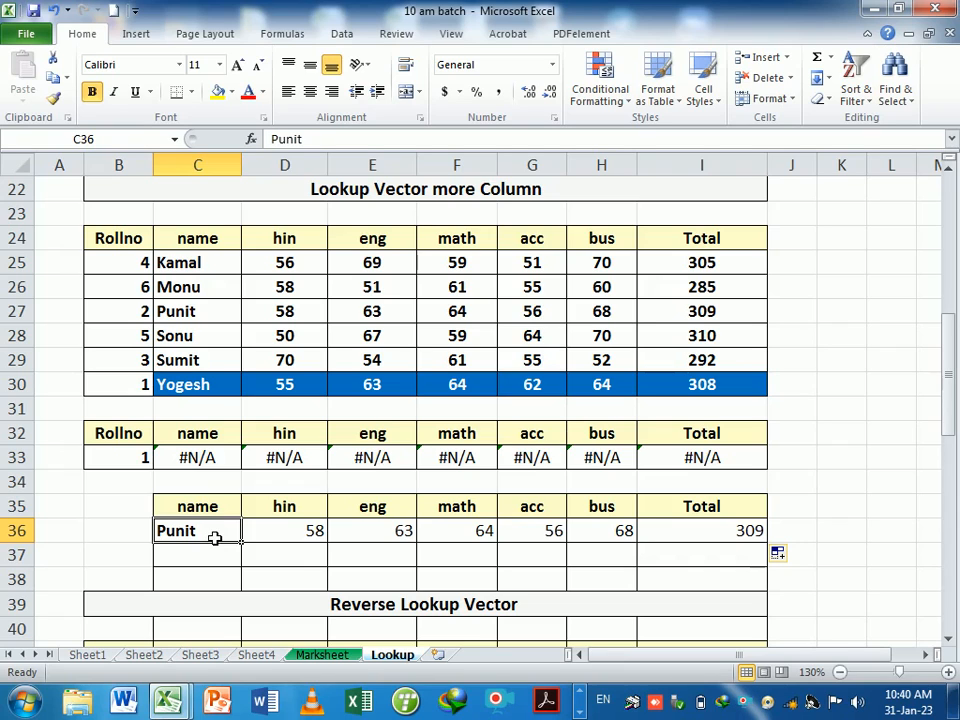
left_click(188, 268)
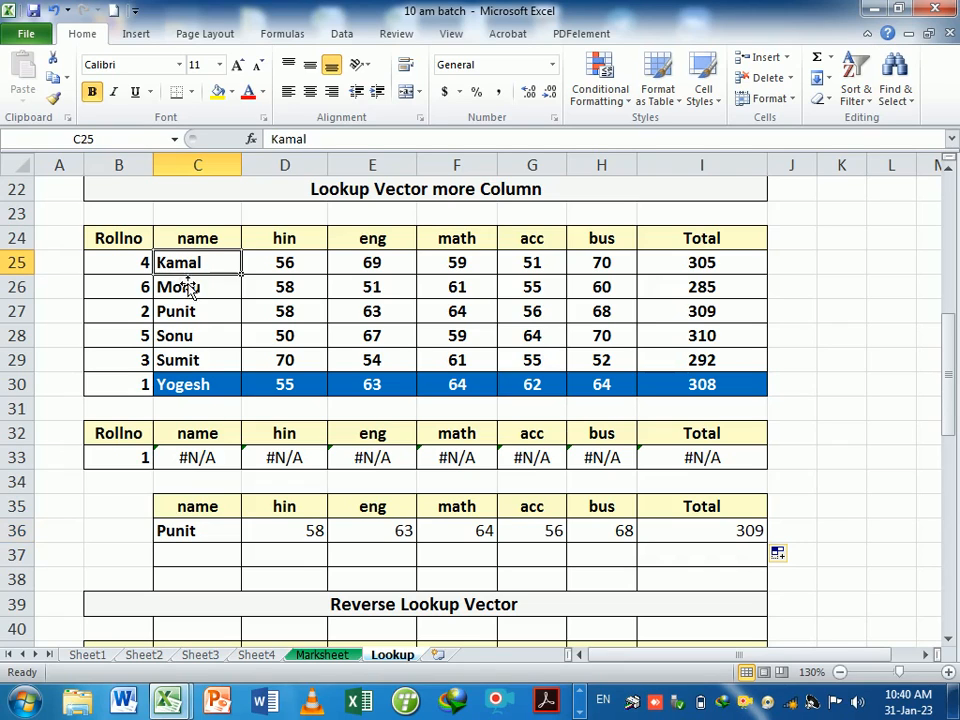
key("ctrl+c")
left_click(201, 539)
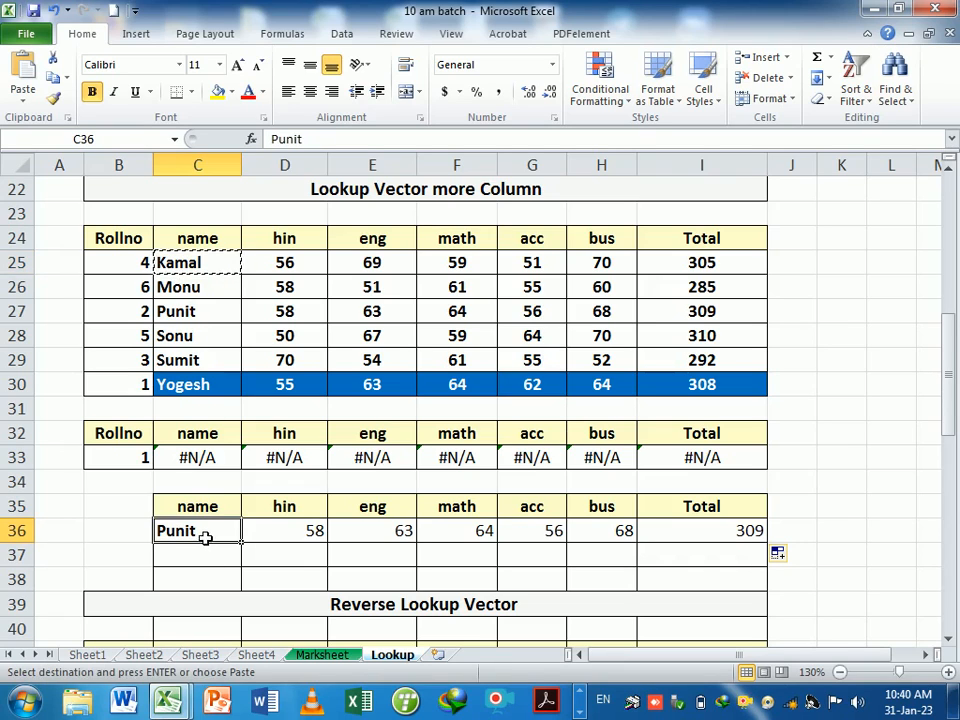
key("ctrl+v")
left_click(210, 557)
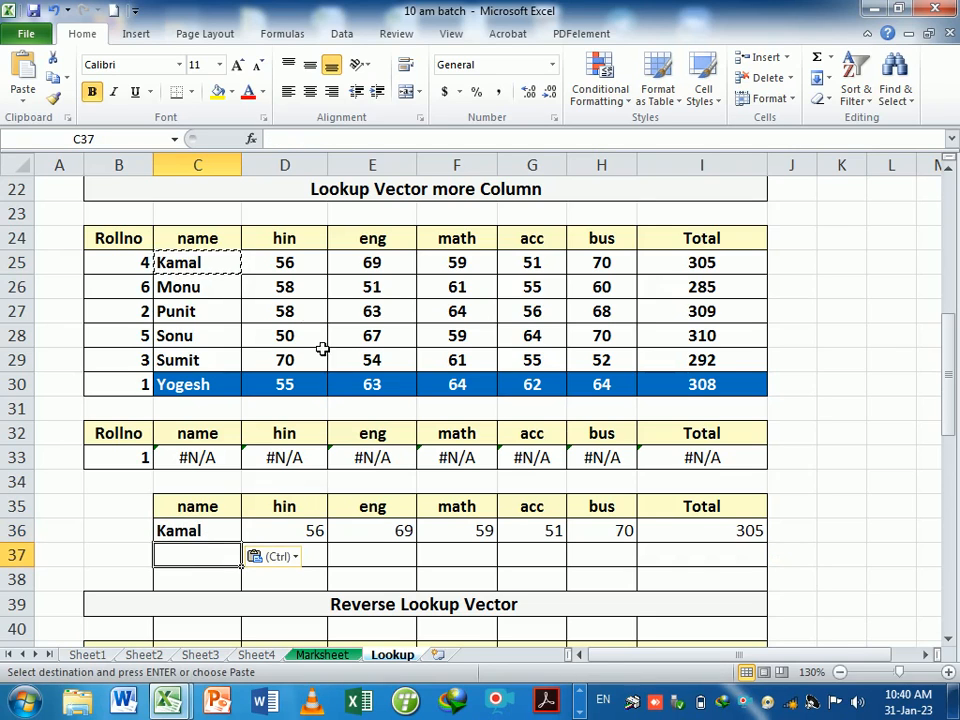
left_click_drag(220, 268, 681, 272)
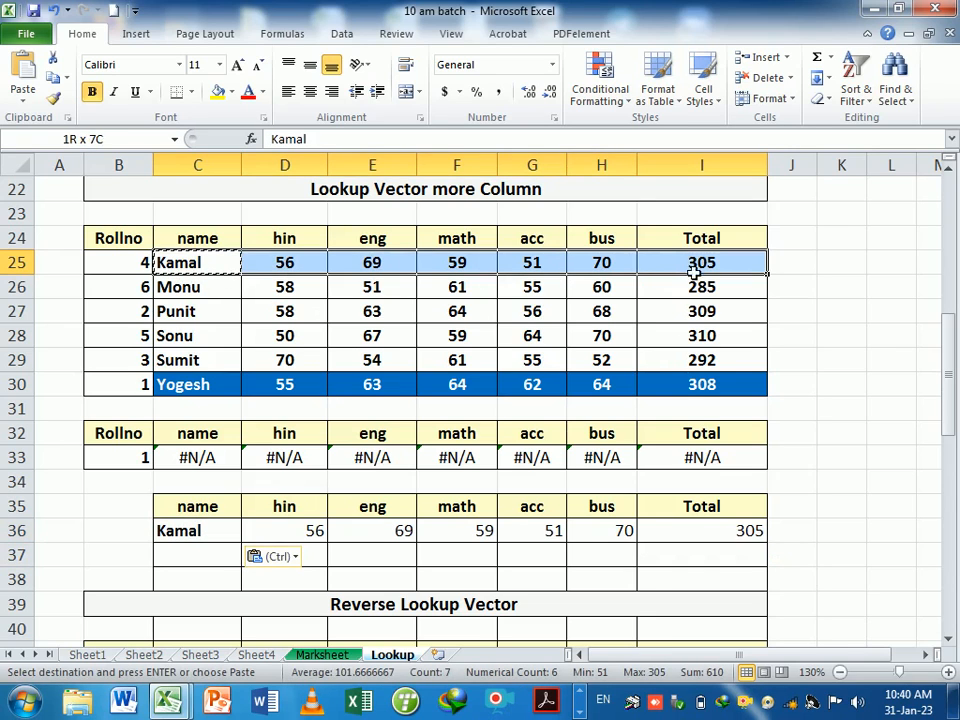
left_click_drag(300, 536, 740, 532)
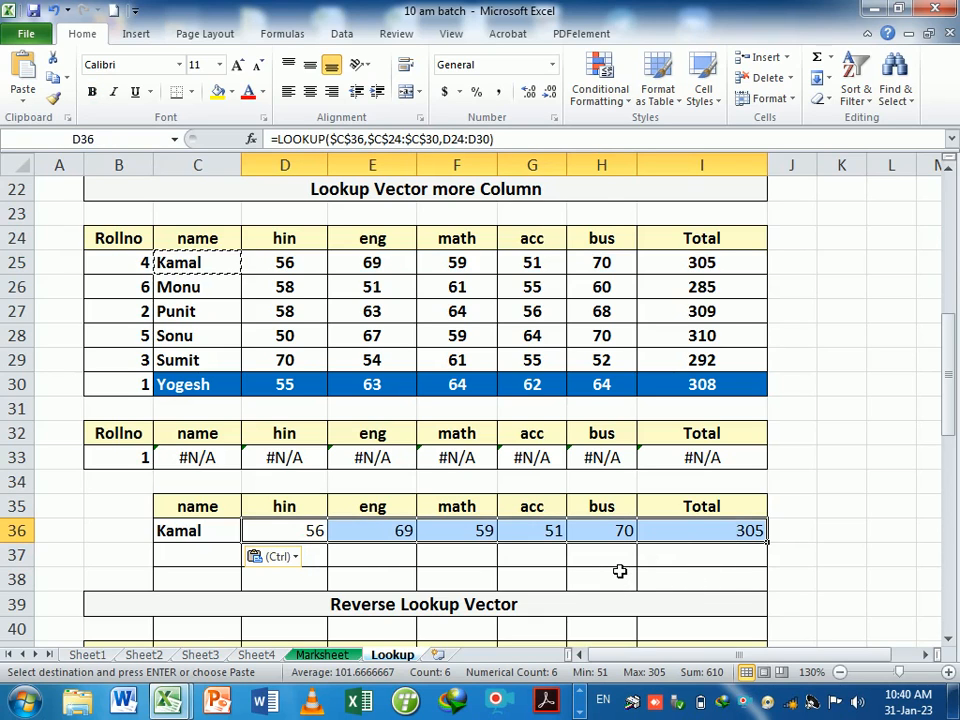
Clear the existing lookup formulas in C50:I50 of the Reverse Lookup Vector section
scroll(620, 571, "down", 3)
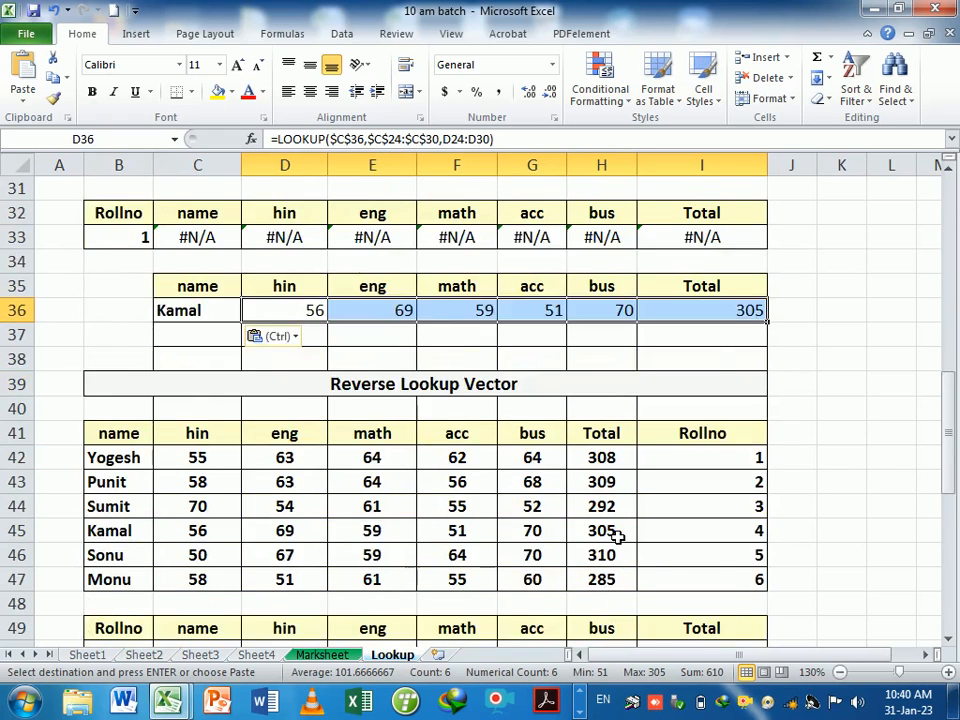
scroll(617, 537, "down", 1)
scroll(614, 532, "down", 1)
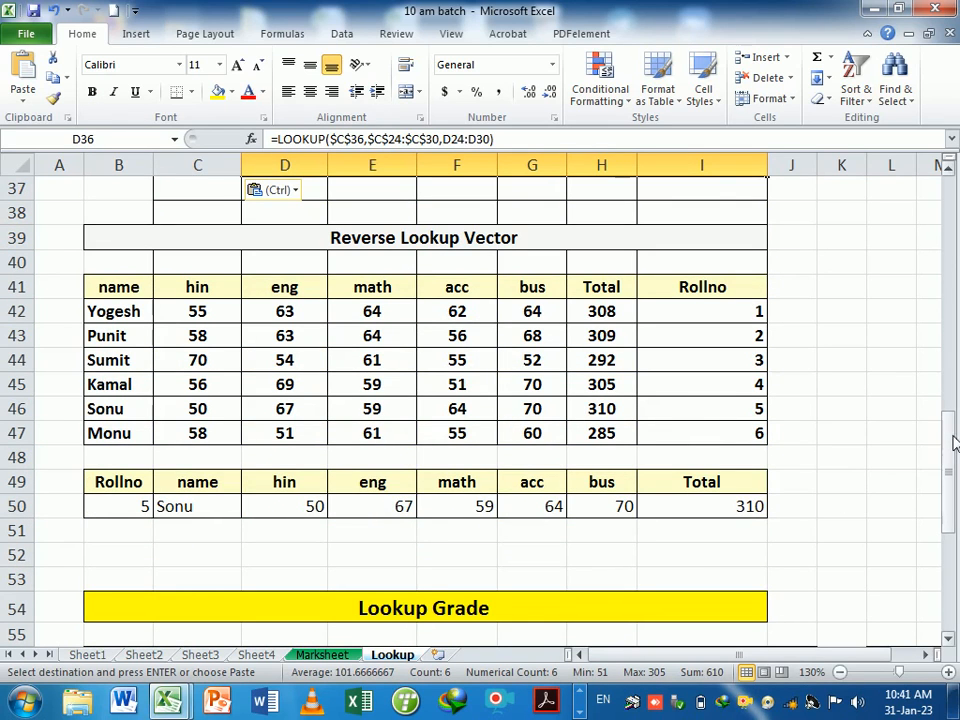
left_click_drag(955, 443, 953, 451)
left_click_drag(189, 491, 689, 493)
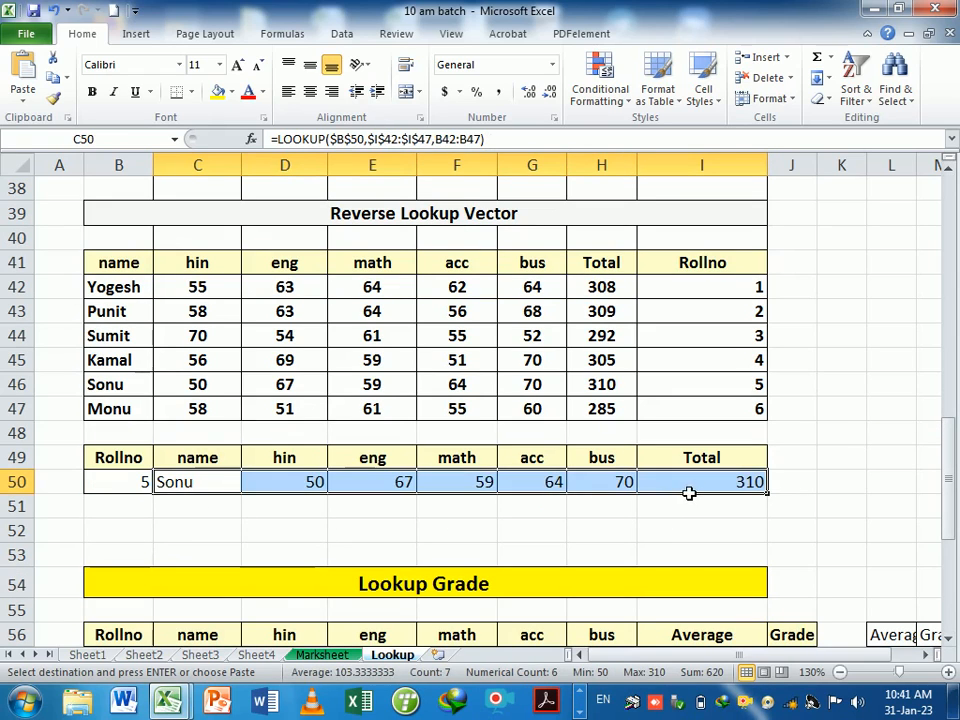
key("Delete")
Compare the Rollno column's placement in the Reverse Lookup Vector table with the Lookup Vector more Column table
left_click_drag(694, 268, 700, 420)
left_click_drag(120, 262, 598, 272)
scroll(251, 302, "up", 6)
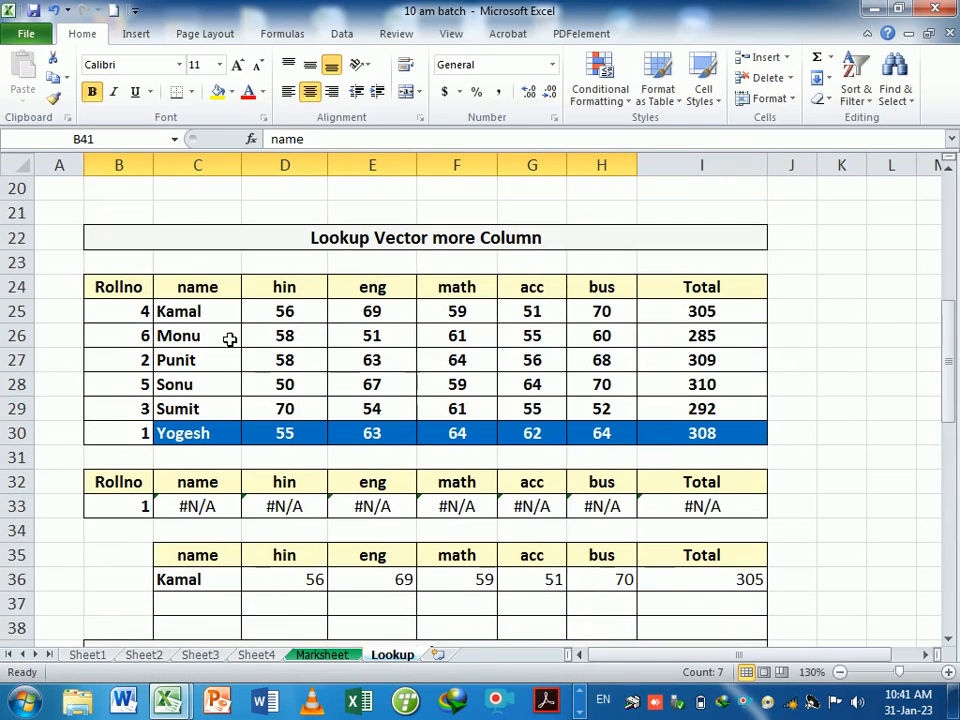
scroll(465, 375, "down", 5)
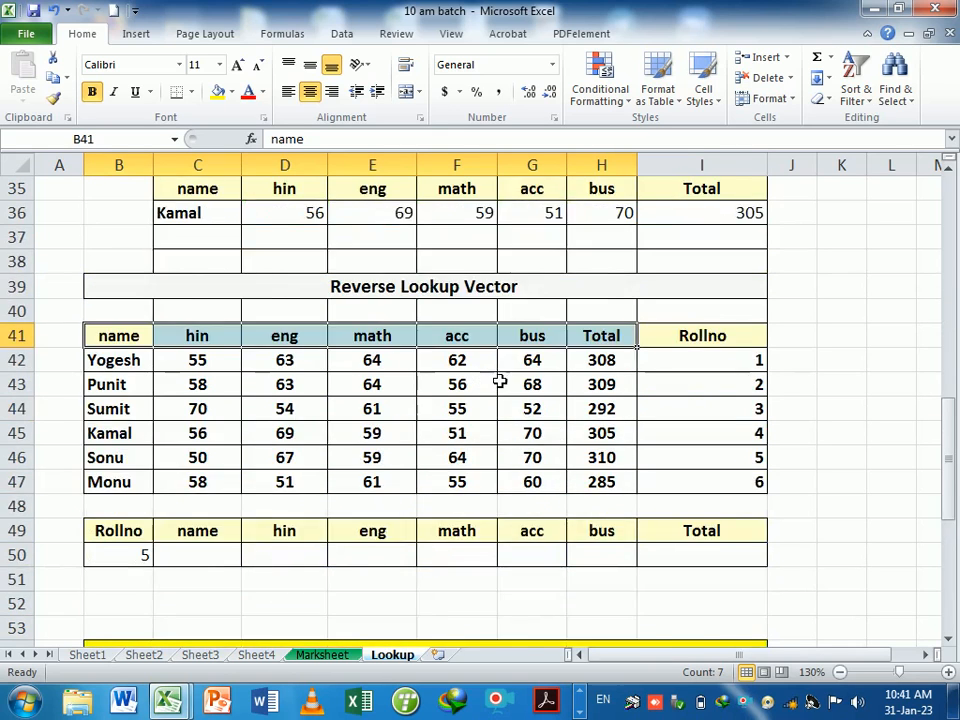
scroll(499, 382, "down", 1)
scroll(648, 381, "down", 1)
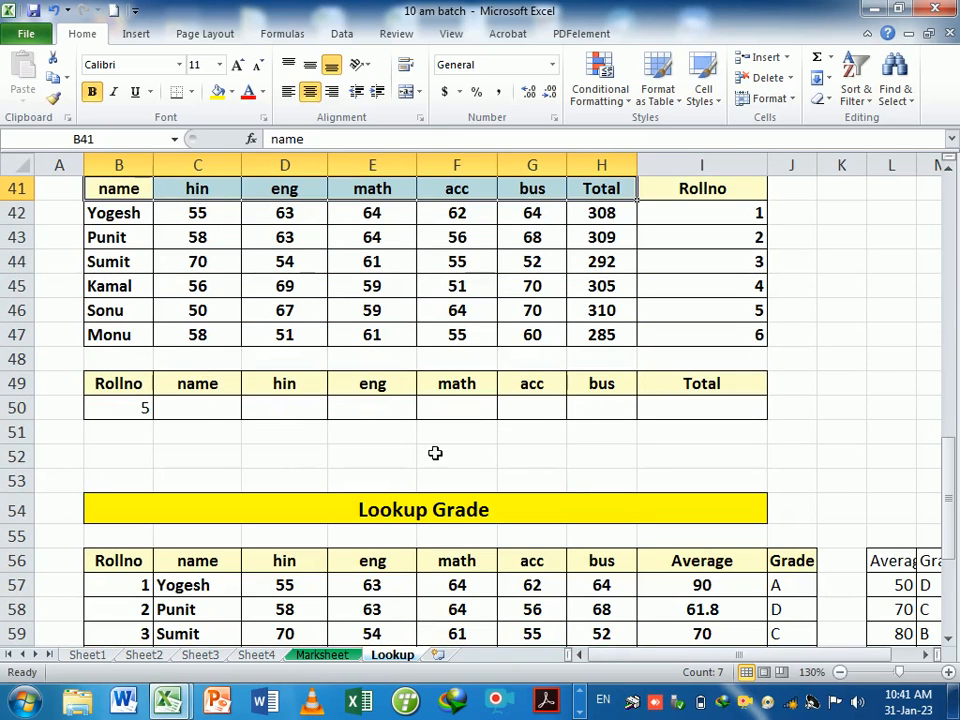
Start a LOOKUP formula in C50 with the absolute reference $B$50 as the lookup value
left_click(196, 410)
type("=lookup")
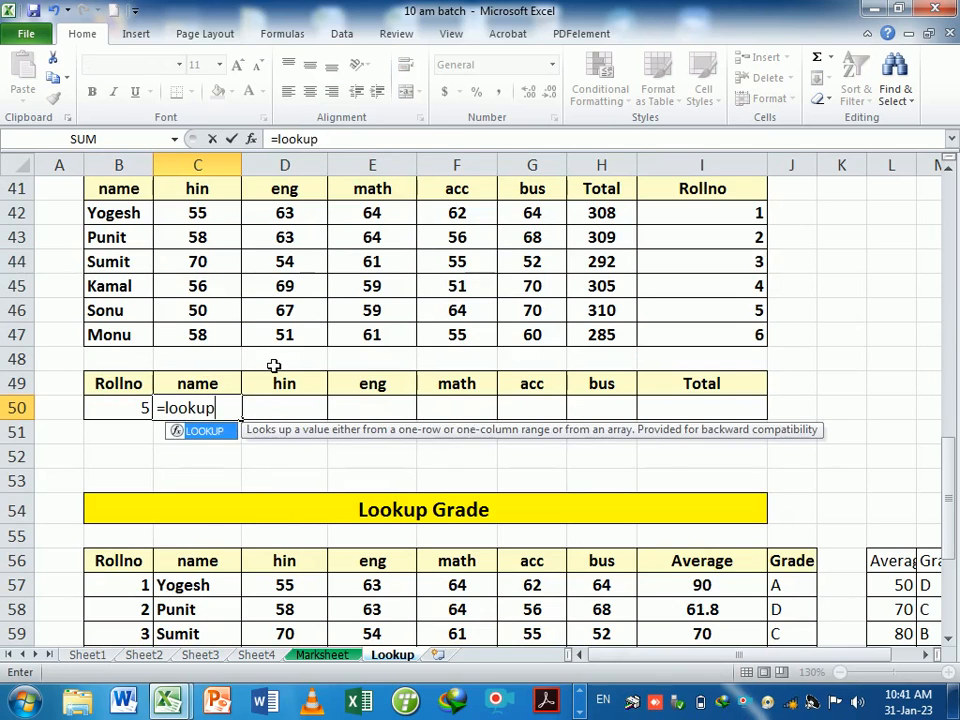
key("Tab")
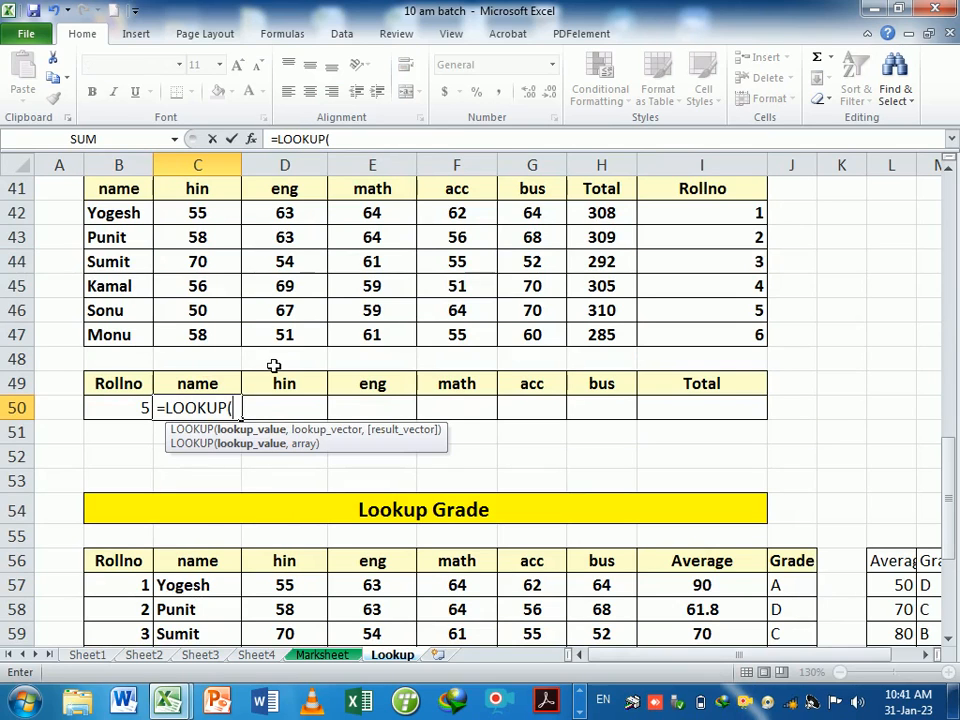
left_click(140, 410)
key("F4")
type(",")
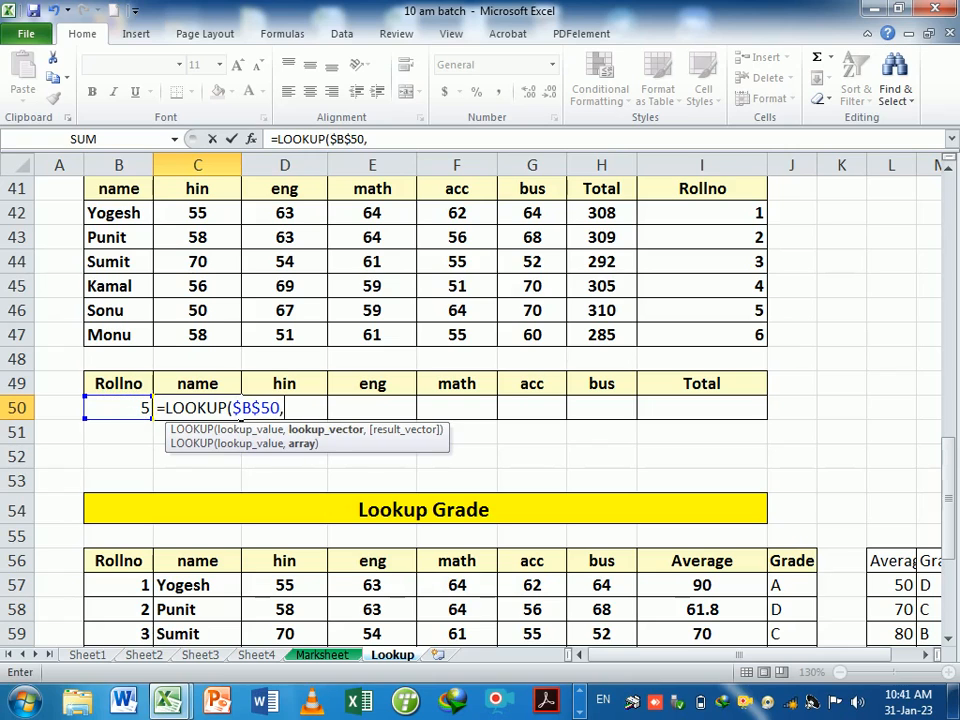
Complete the C50 formula with lookup vector $I$41:$I$47 and result vector B41:B47
left_click_drag(702, 190, 717, 338)
key("F4")
type(",")
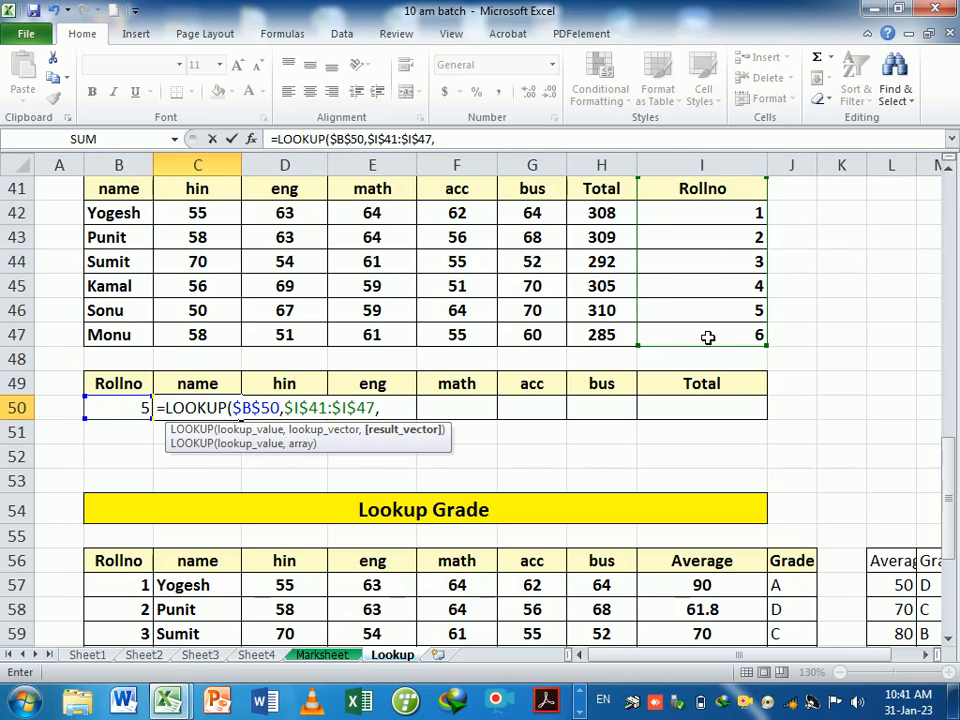
left_click(111, 189)
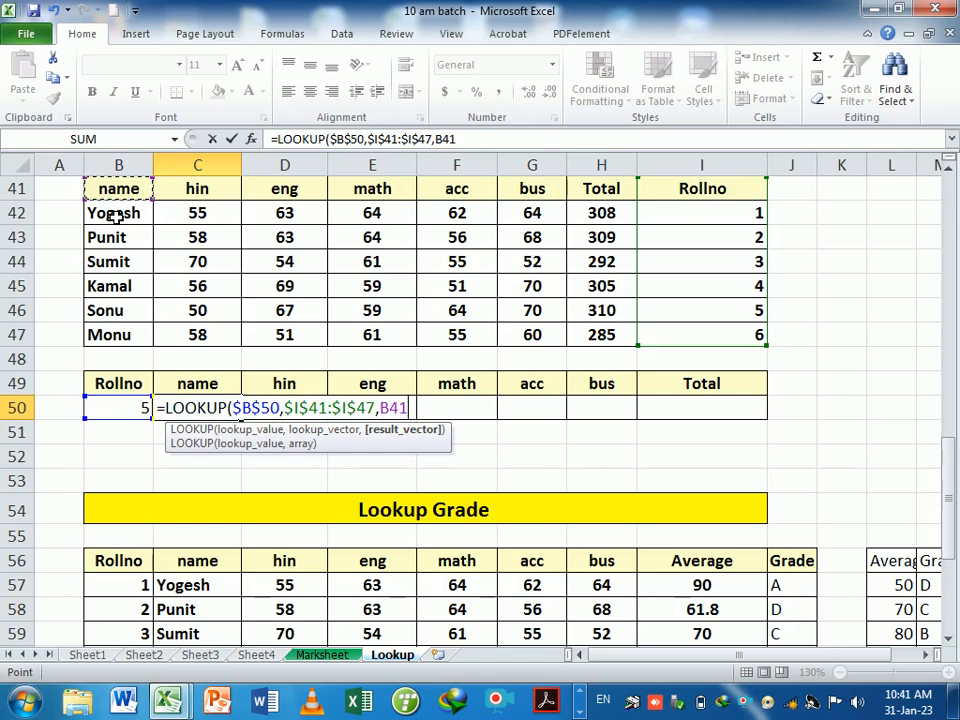
left_click_drag(116, 215, 94, 335)
type("]")
key("Return")
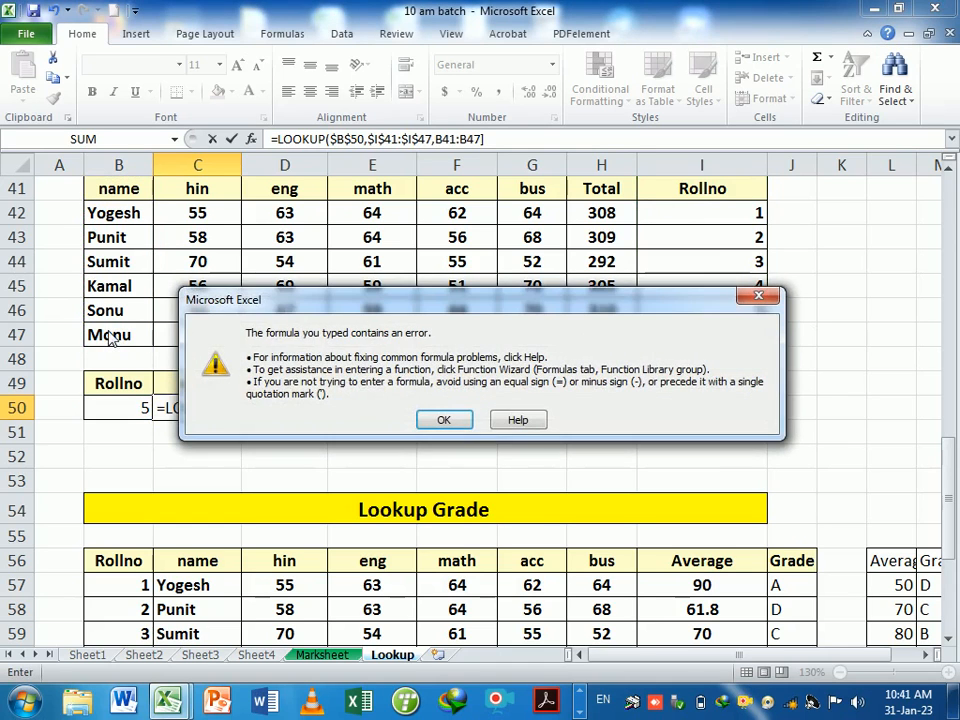
left_click(443, 419)
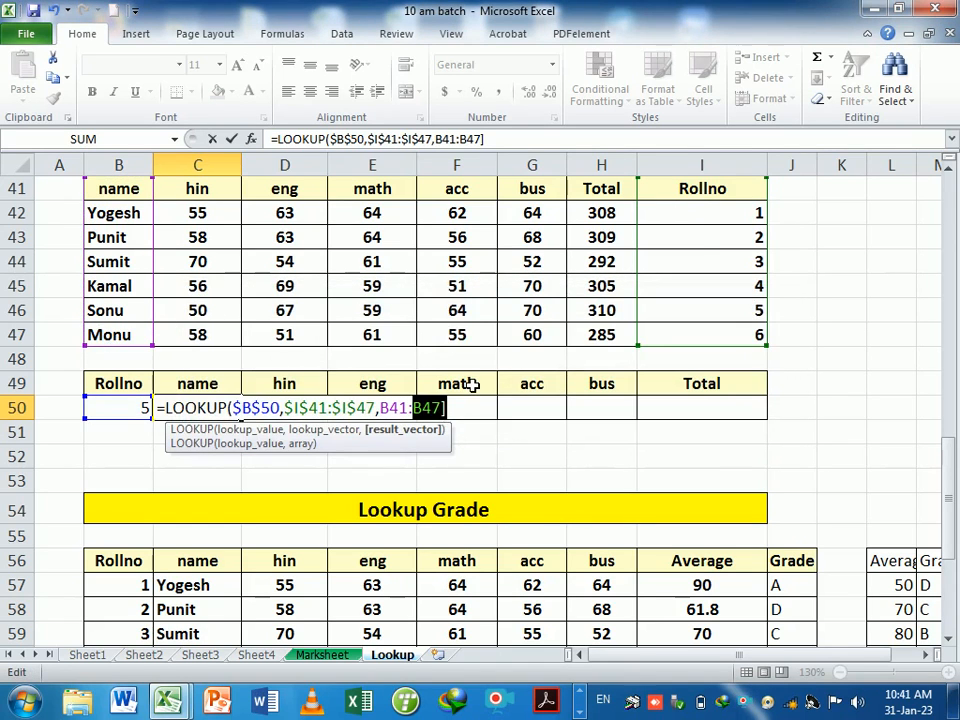
key("Right")
key("Return")
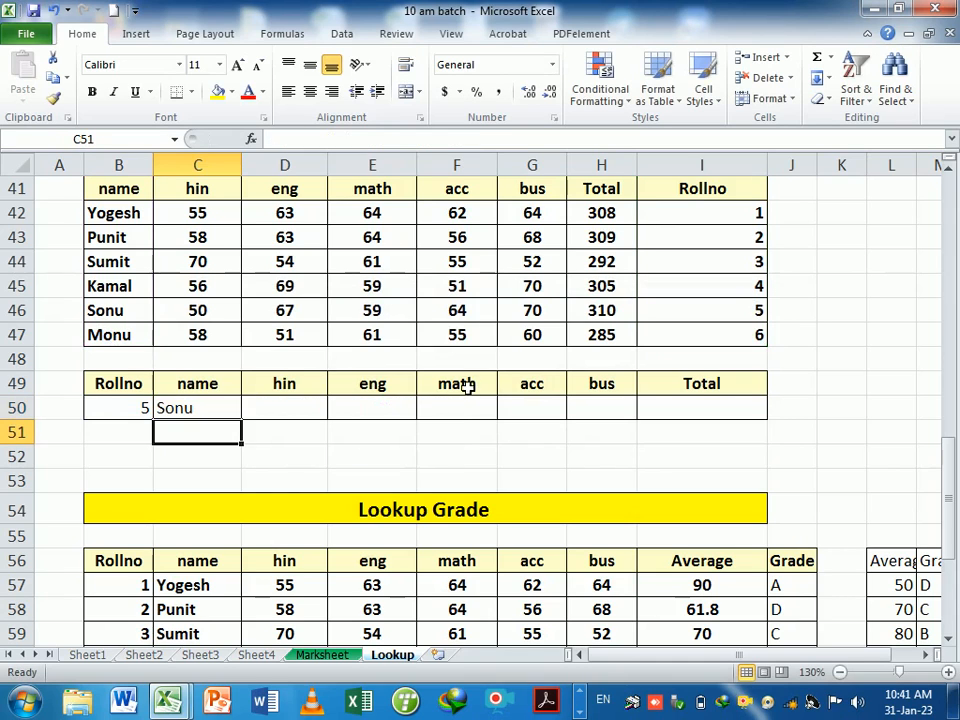
Copy the C50 lookup formula across to I50 and compare the result with the source row and Rollno column
left_click(240, 415)
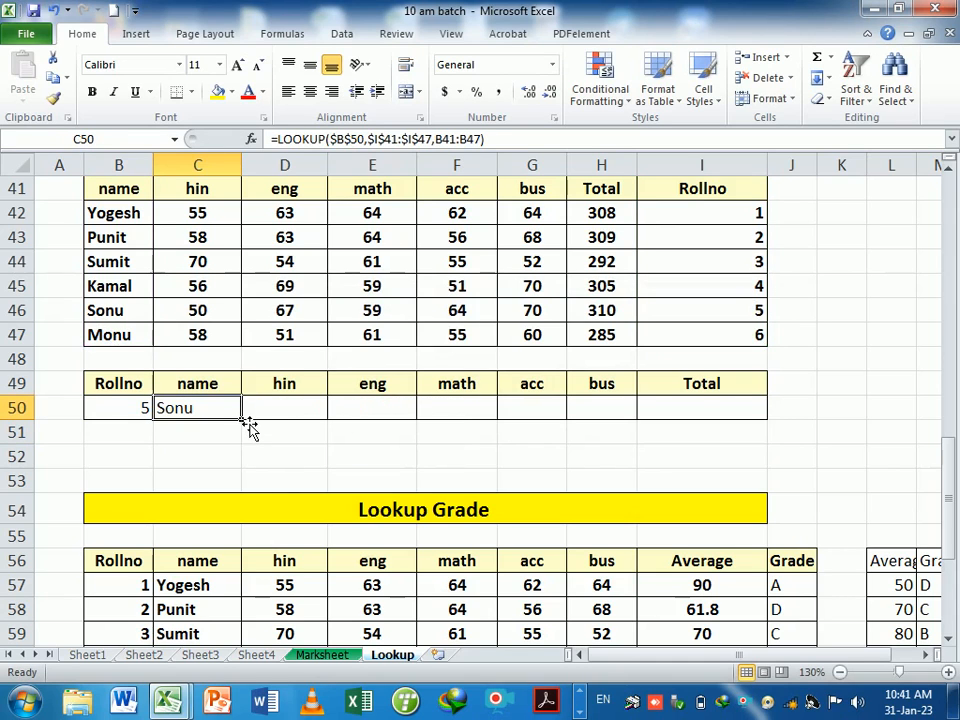
left_click_drag(246, 425, 690, 414)
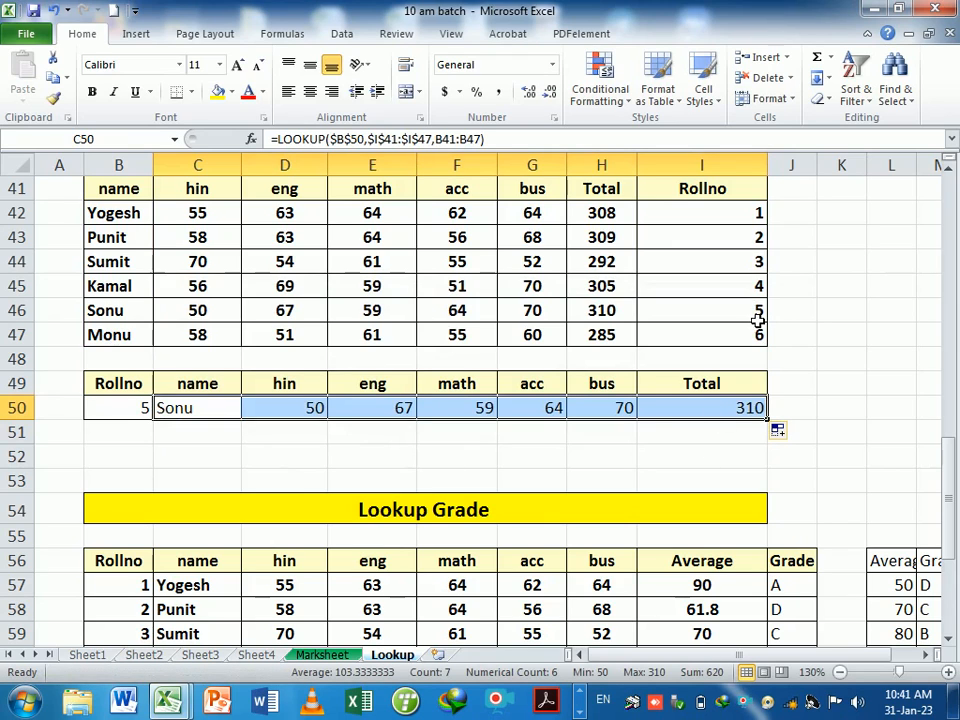
left_click_drag(752, 318, 146, 325)
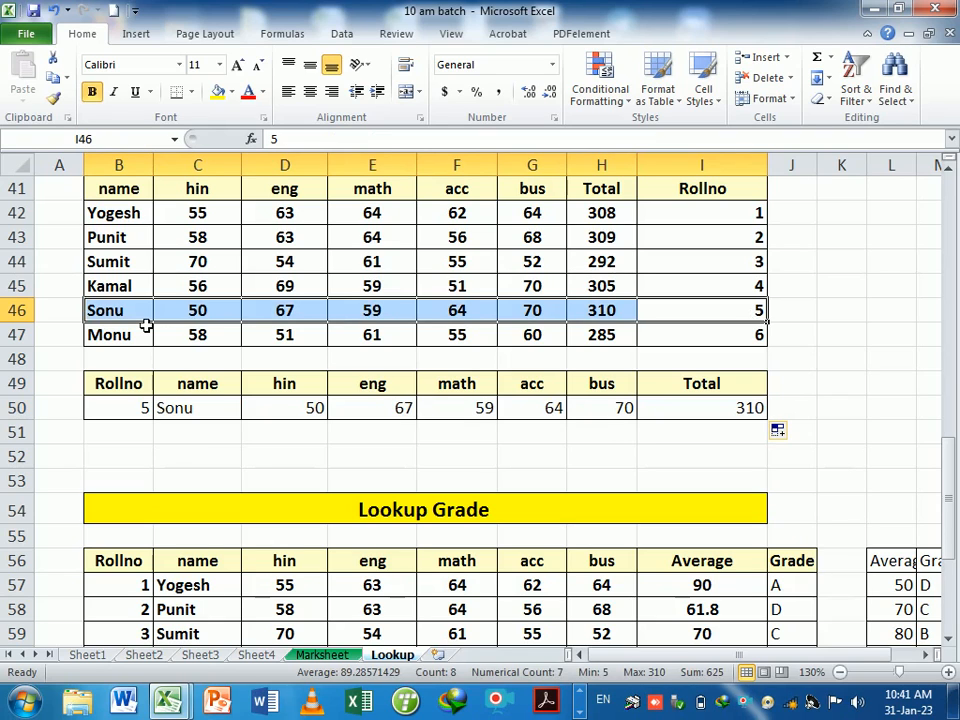
left_click_drag(729, 191, 729, 338)
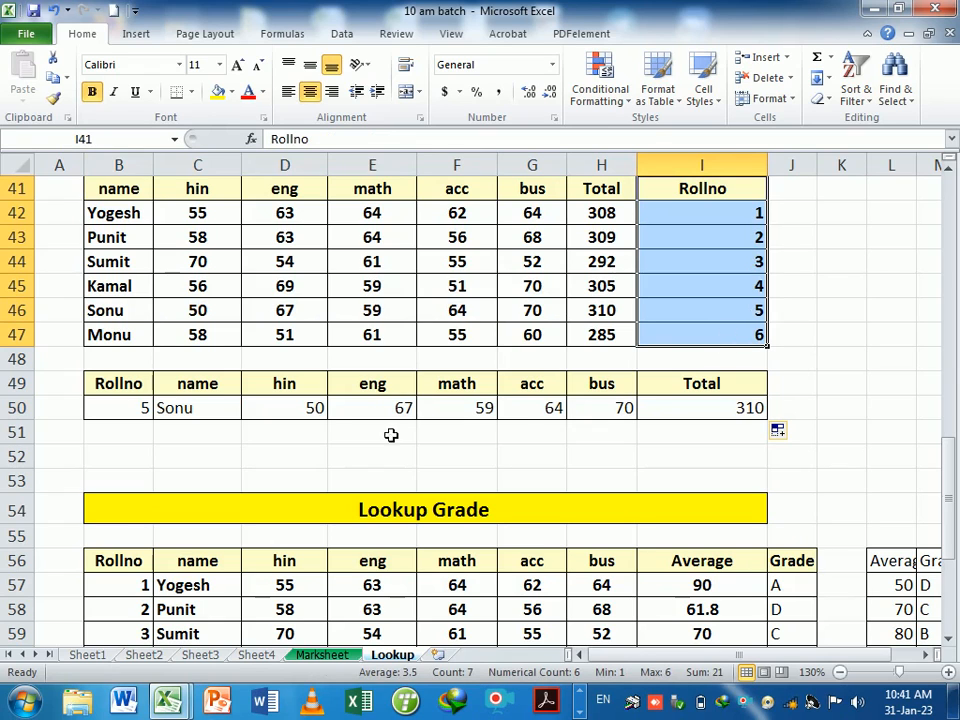
Set the lookup roll number in B50 to 2 and check the result against that roll number's source row
left_click(134, 404)
type("2")
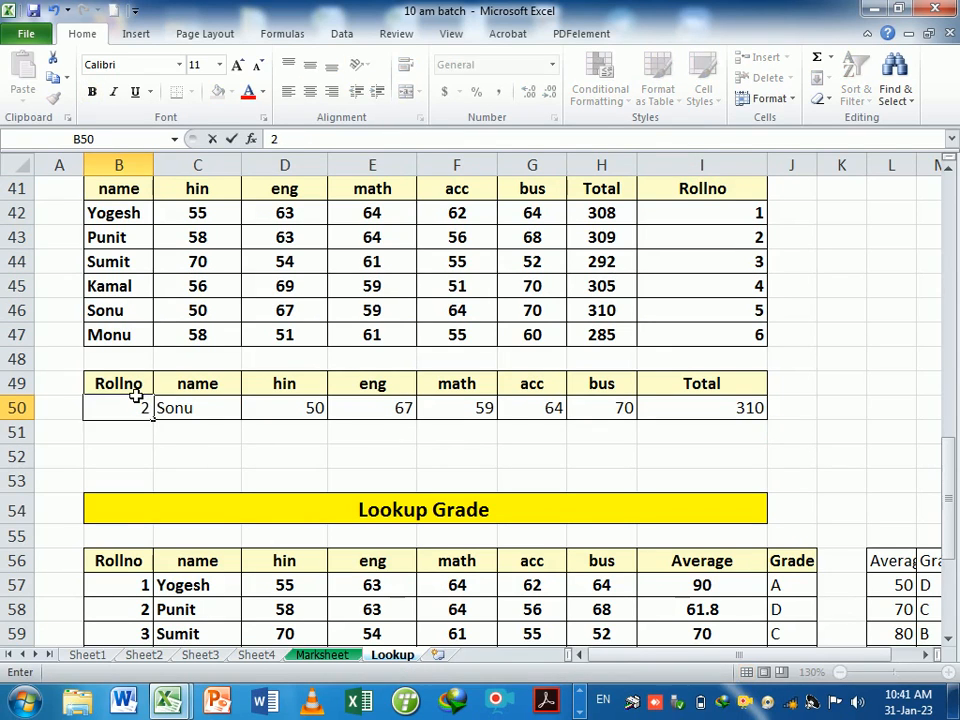
key("Return")
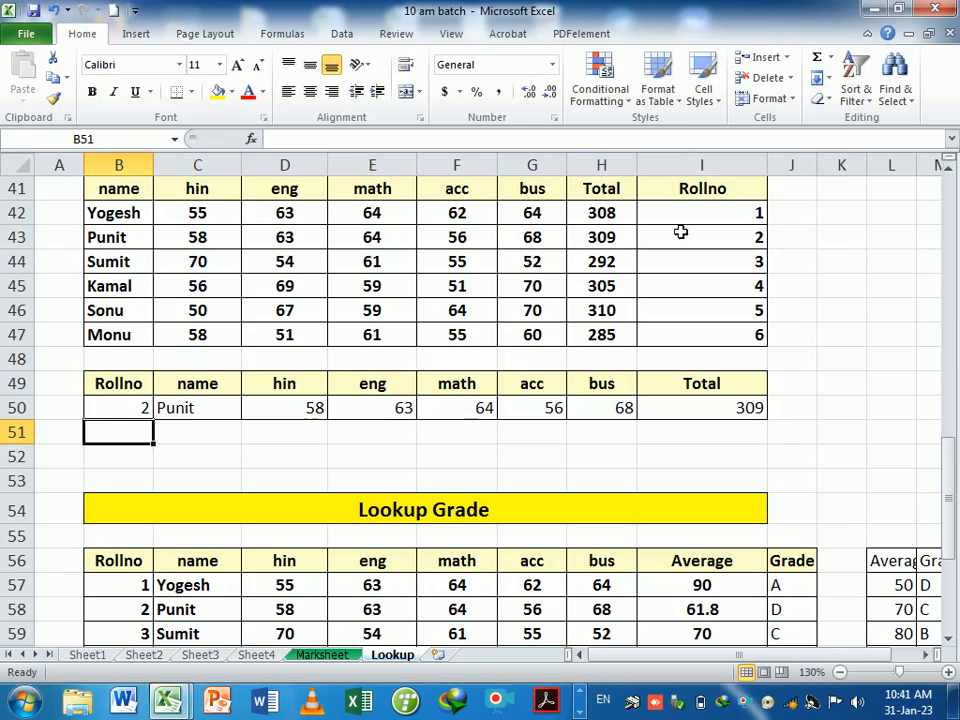
left_click_drag(677, 238, 146, 240)
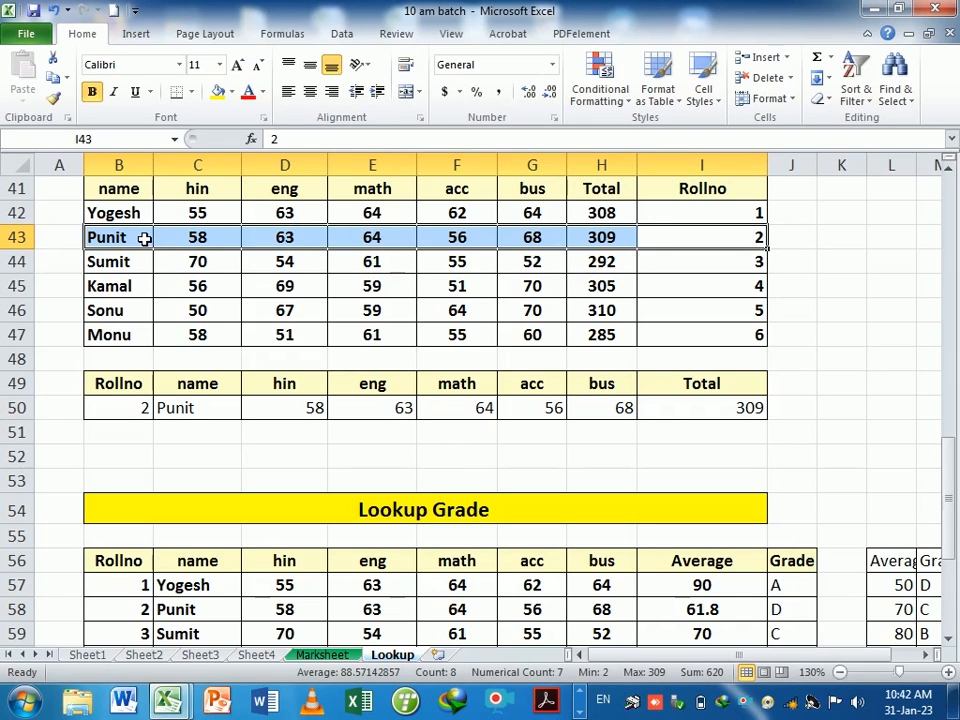
Widen column L to fit the Average heading and narrow column K beside the Lookup Grade table
scroll(489, 405, "down", 2)
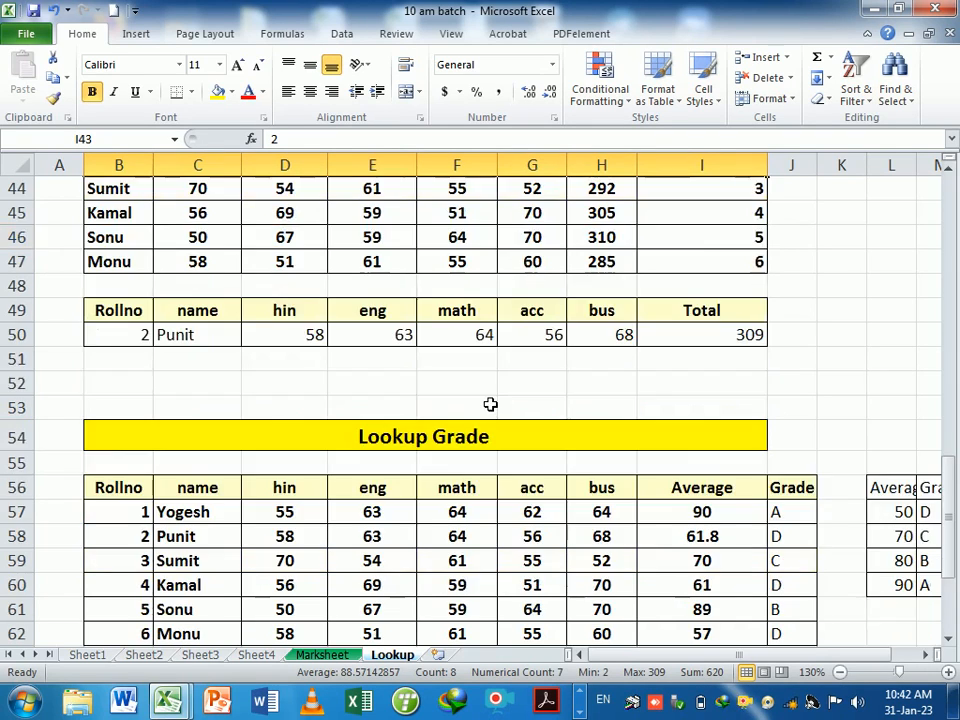
scroll(493, 394, "down", 1)
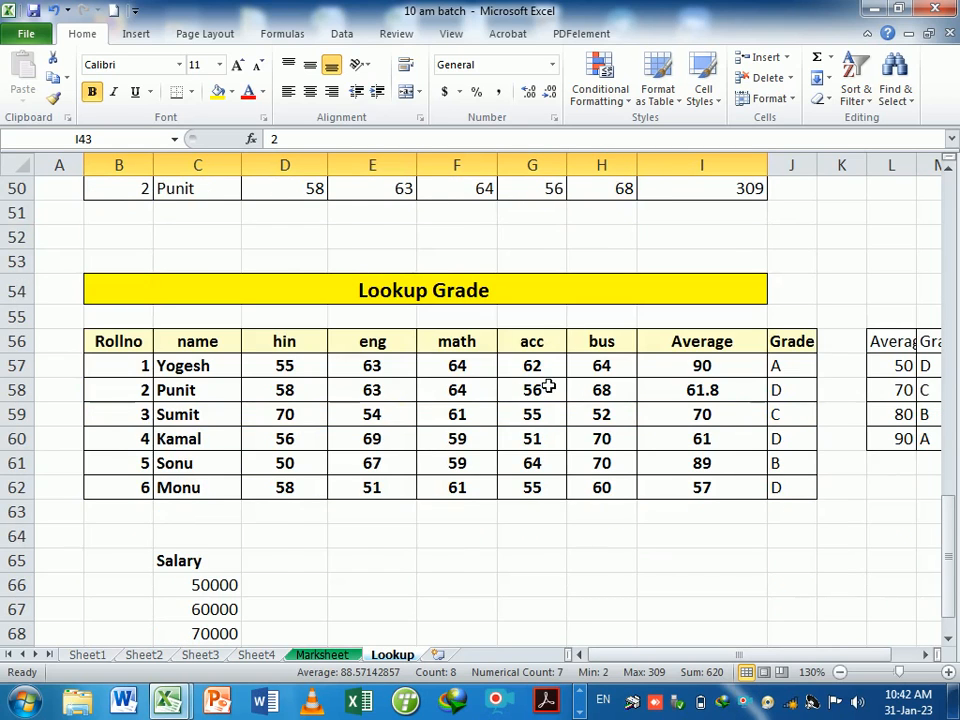
scroll(549, 389, "down", 1)
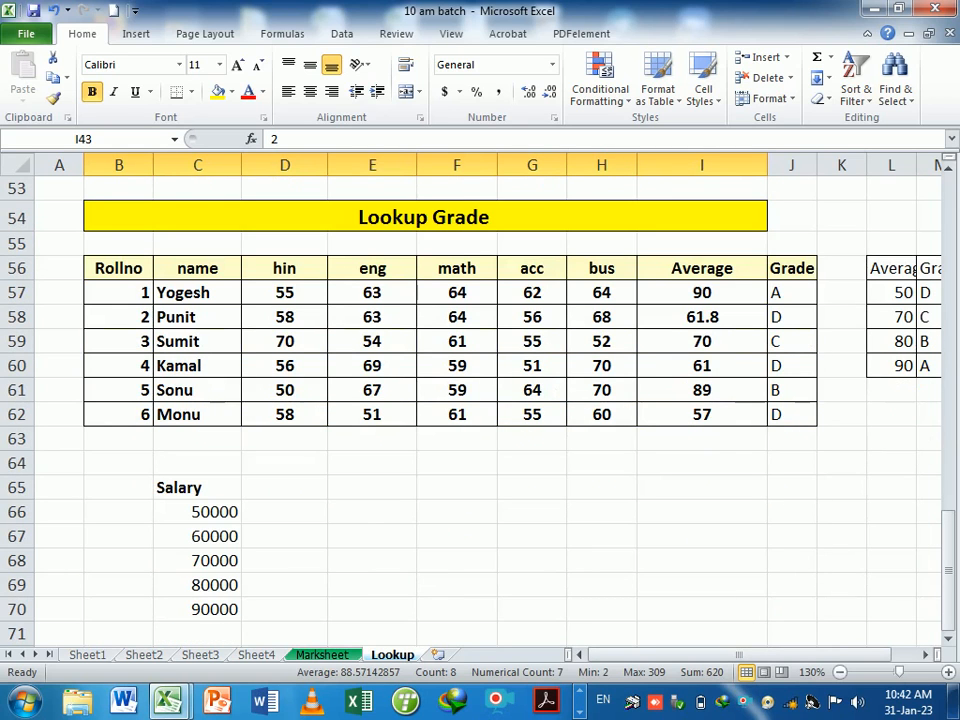
left_click_drag(752, 657, 800, 656)
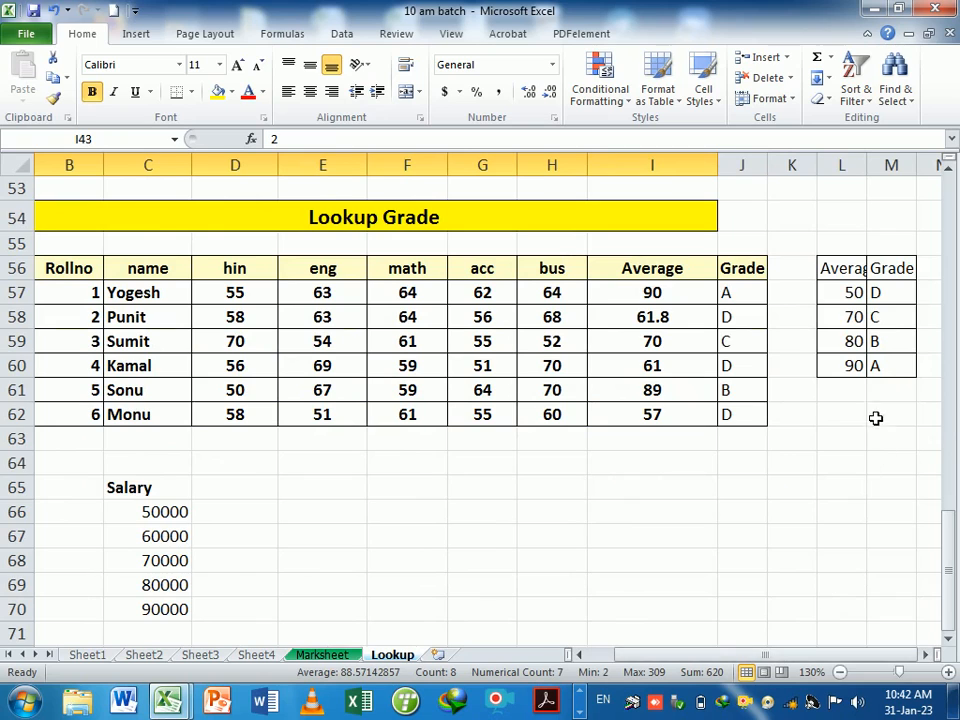
left_click_drag(867, 166, 944, 177)
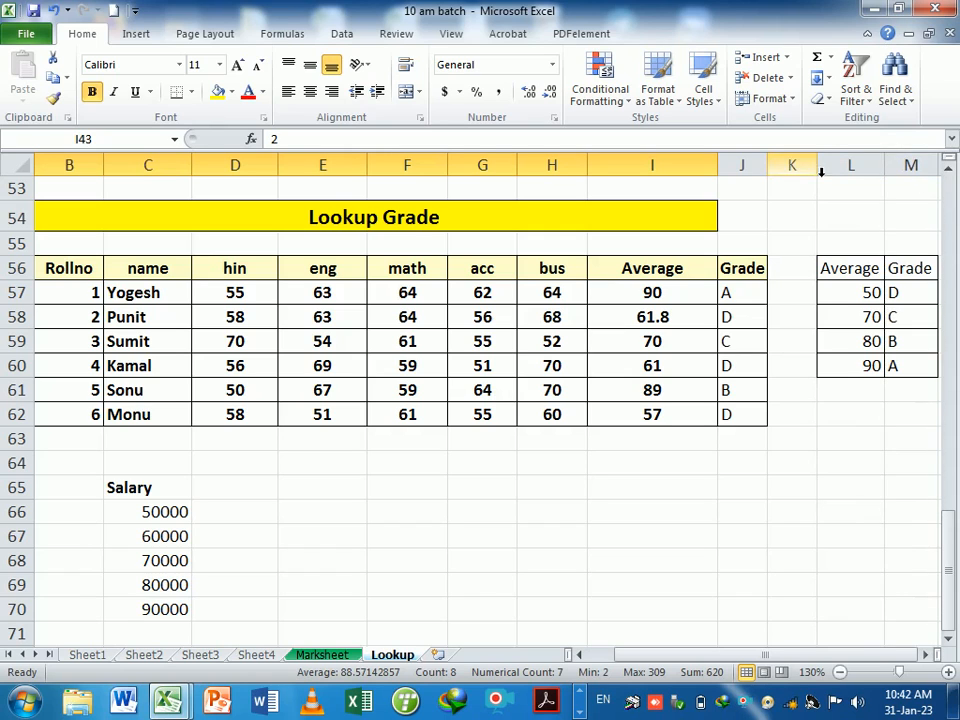
left_click_drag(817, 166, 803, 170)
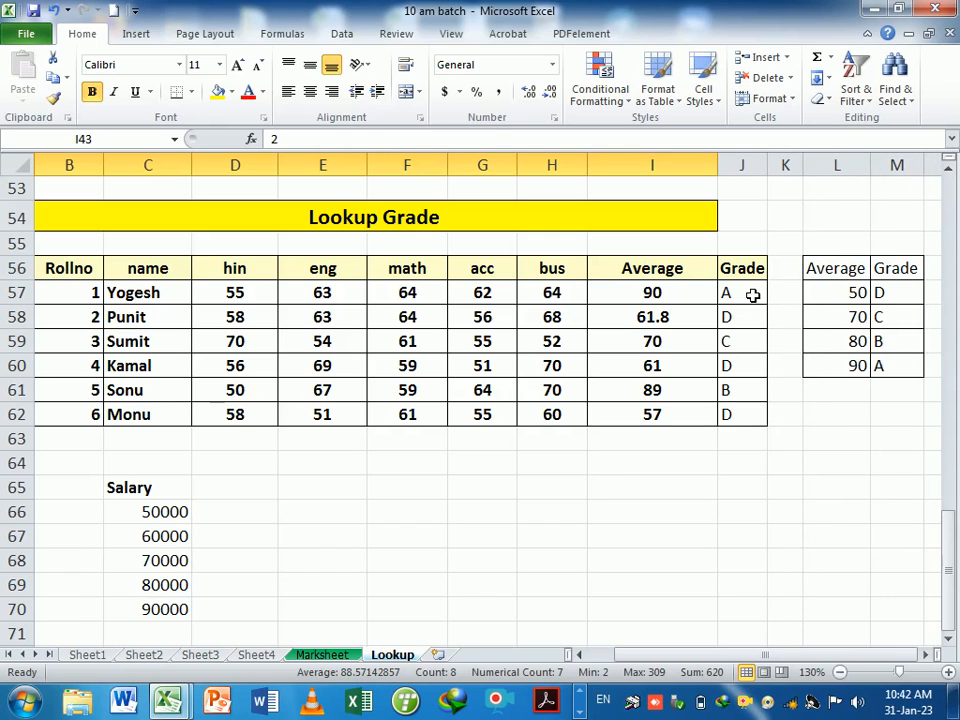
Clear the existing grades from J57:J63 in the Lookup Grade section
left_click_drag(752, 292, 754, 447)
key("Delete")
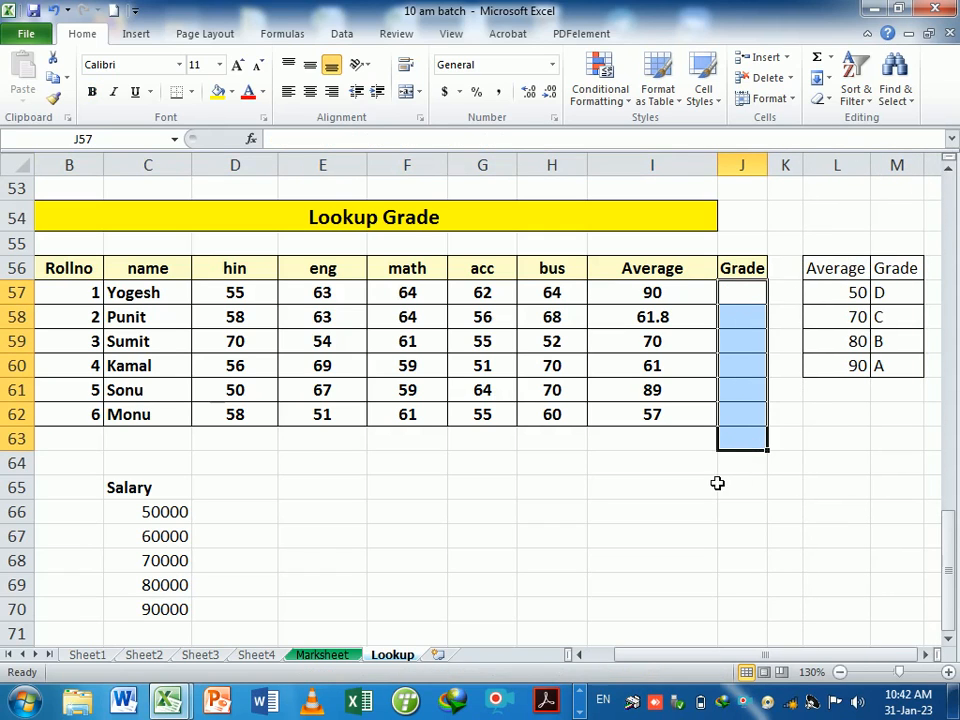
left_click_drag(710, 487, 700, 465)
Review the student averages in I57:I62 and the average-to-grade criteria table in L56:M60
left_click_drag(660, 296, 682, 410)
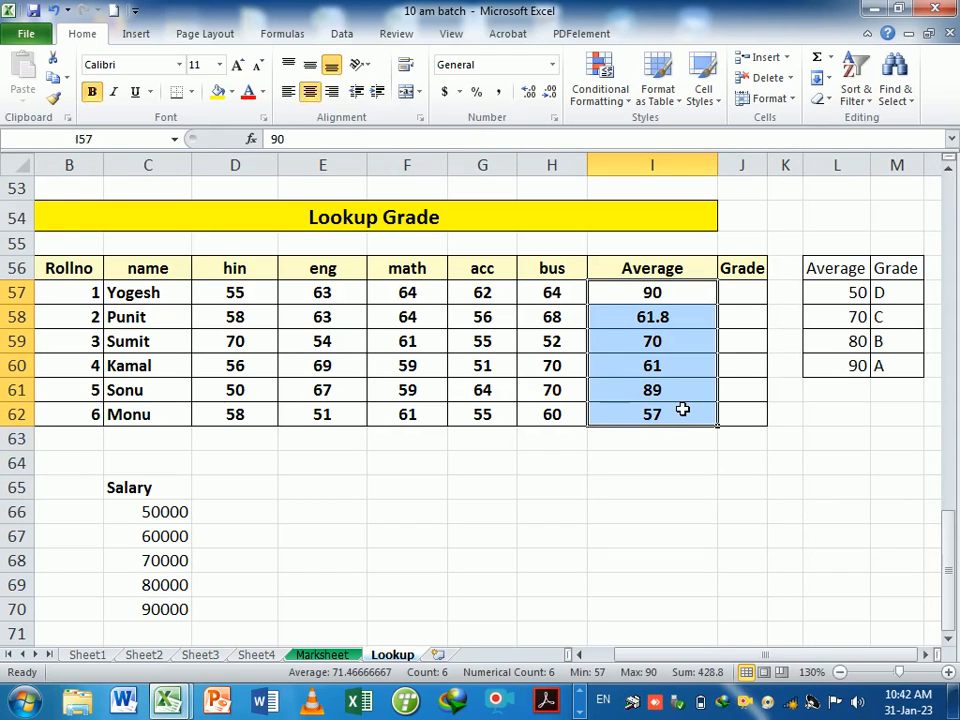
left_click(749, 302)
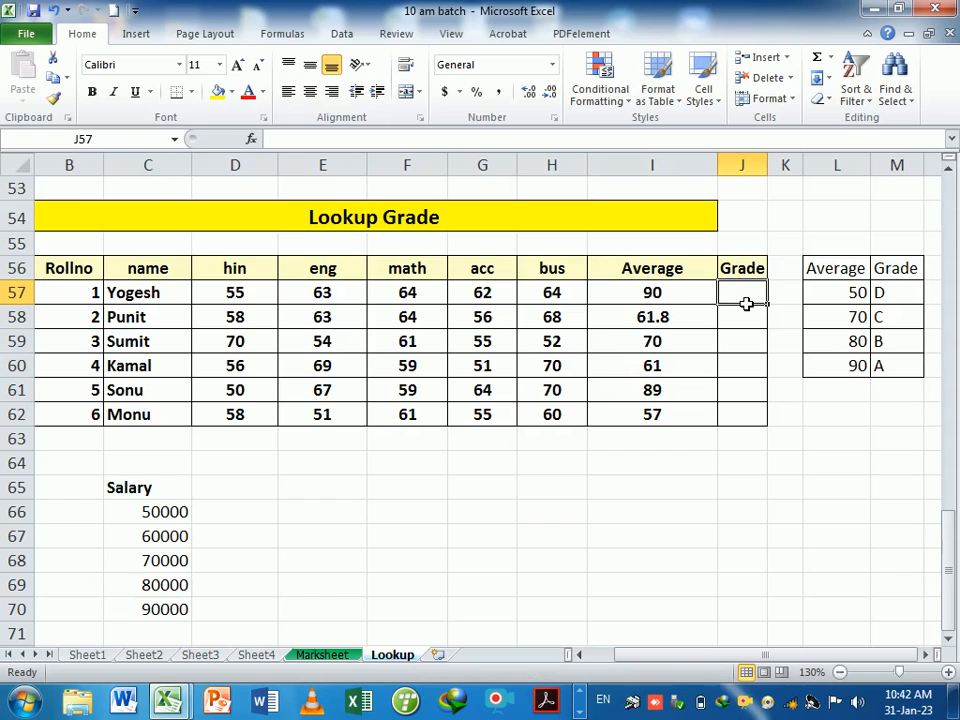
left_click_drag(830, 294, 889, 372)
left_click_drag(897, 417, 893, 388)
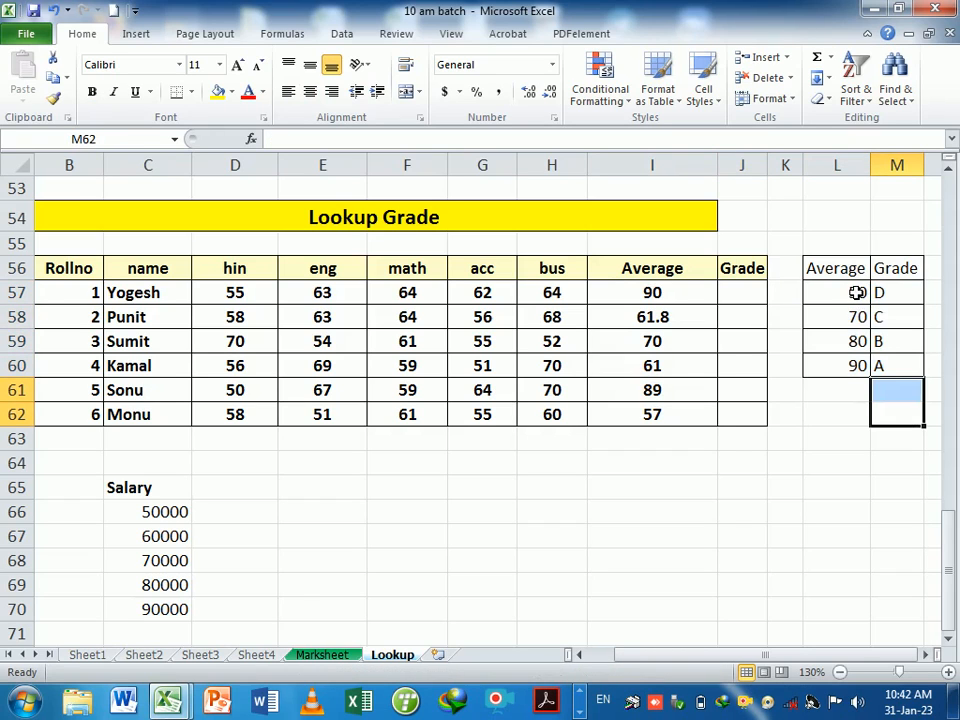
left_click_drag(857, 292, 864, 368)
left_click(864, 418)
left_click(897, 291)
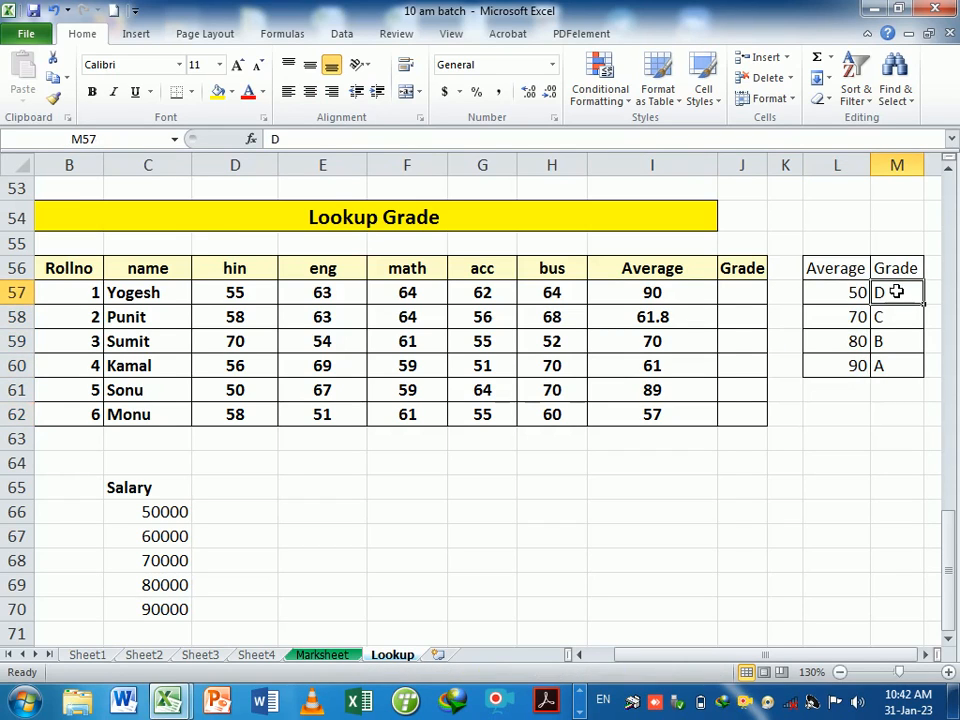
left_click(896, 320)
left_click(901, 342)
left_click(898, 364)
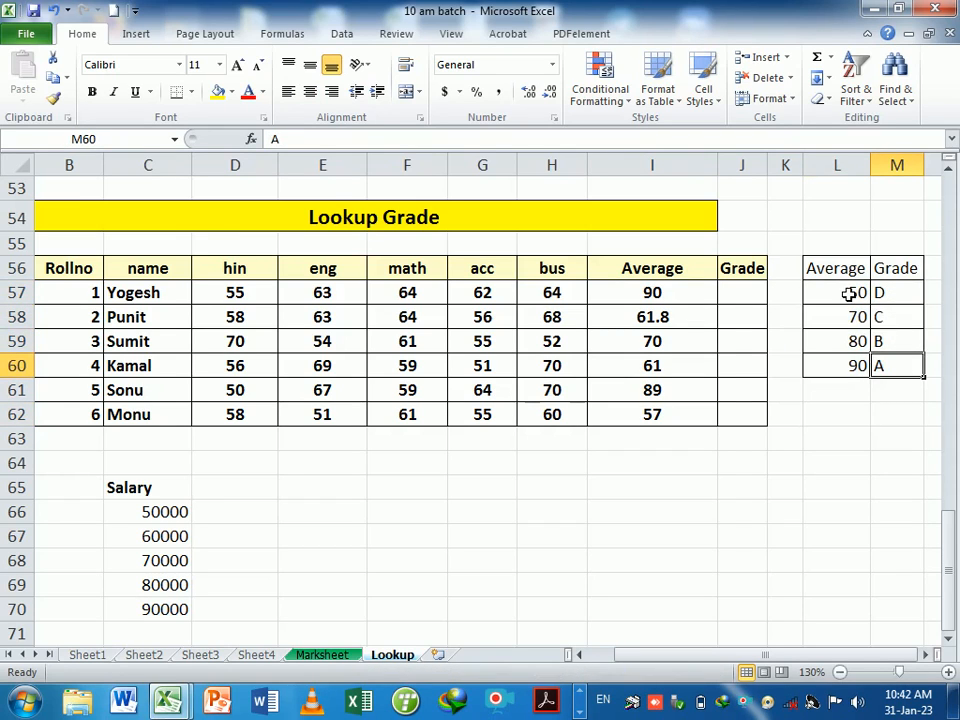
left_click_drag(849, 293, 856, 366)
left_click(842, 463)
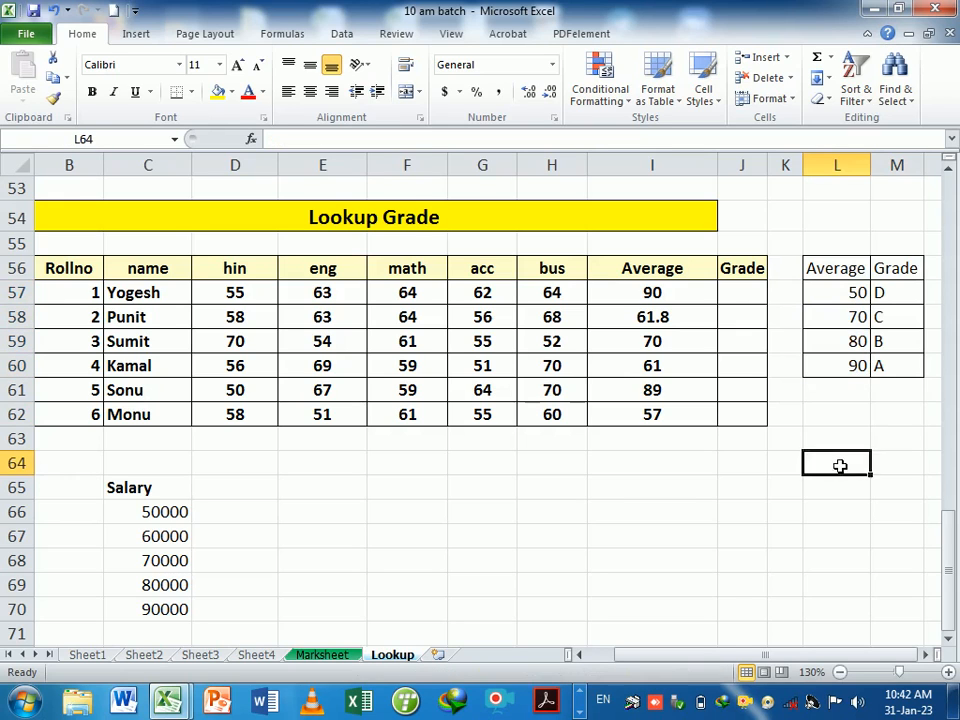
Start a LOOKUP formula in J57 with the relative reference I57 as the lookup value
left_click(744, 290)
type("=lookup")
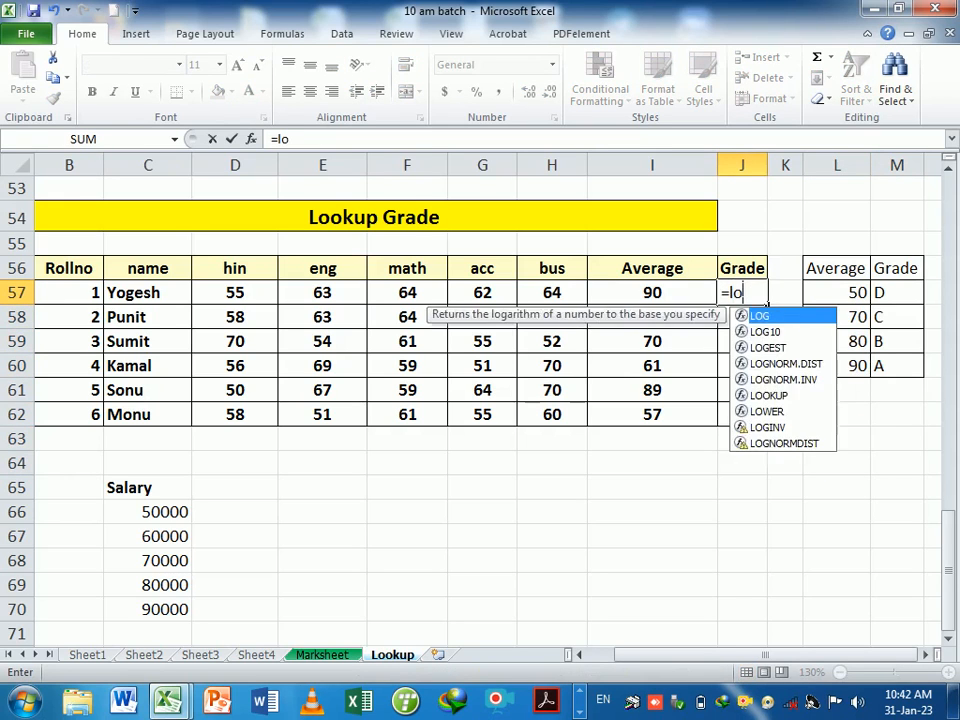
key("BackSpace")
key("BackSpace")
key("BackSpace")
key("BackSpace")
type("oku")
key("Tab")
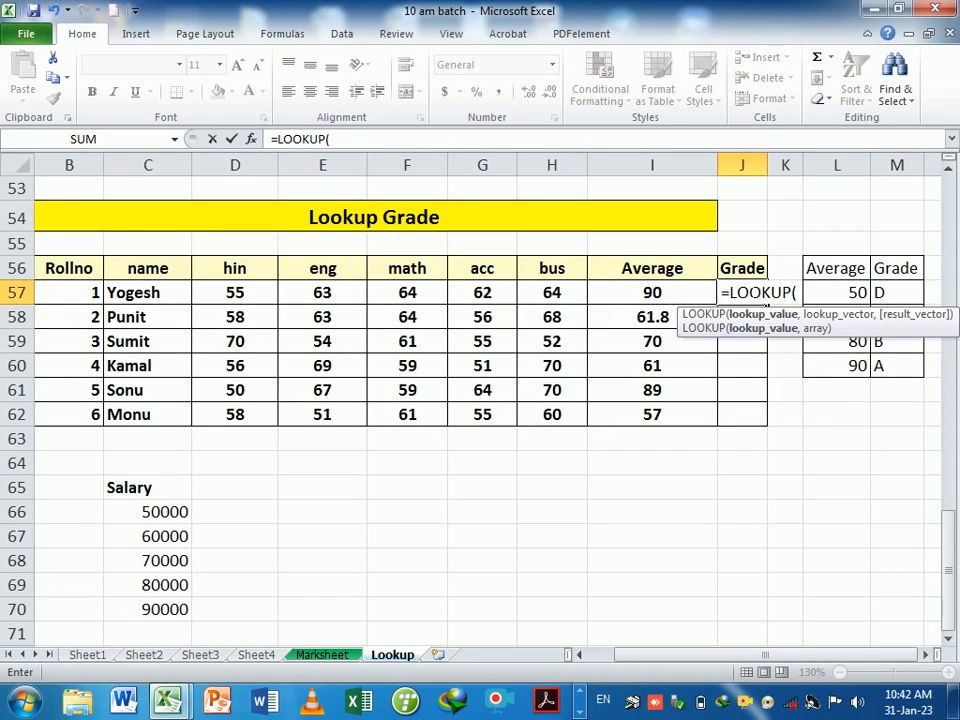
left_click(662, 293)
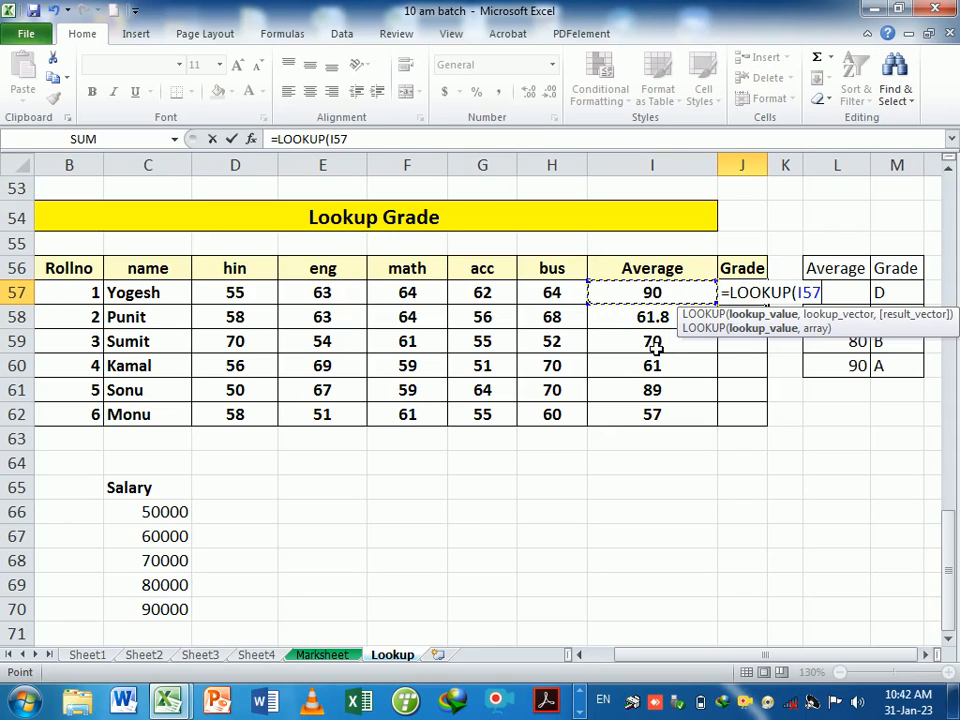
type(",")
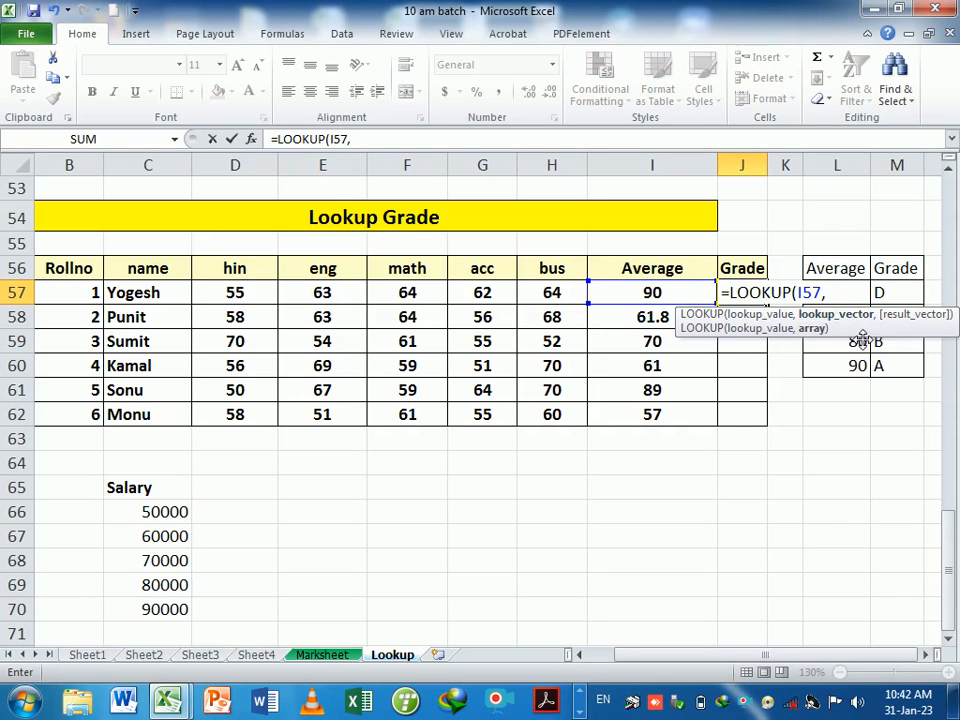
Complete the J57 formula with lookup vector $L$56:$L$60 and result vector $M$56:$M$60
left_click_drag(855, 337, 666, 482)
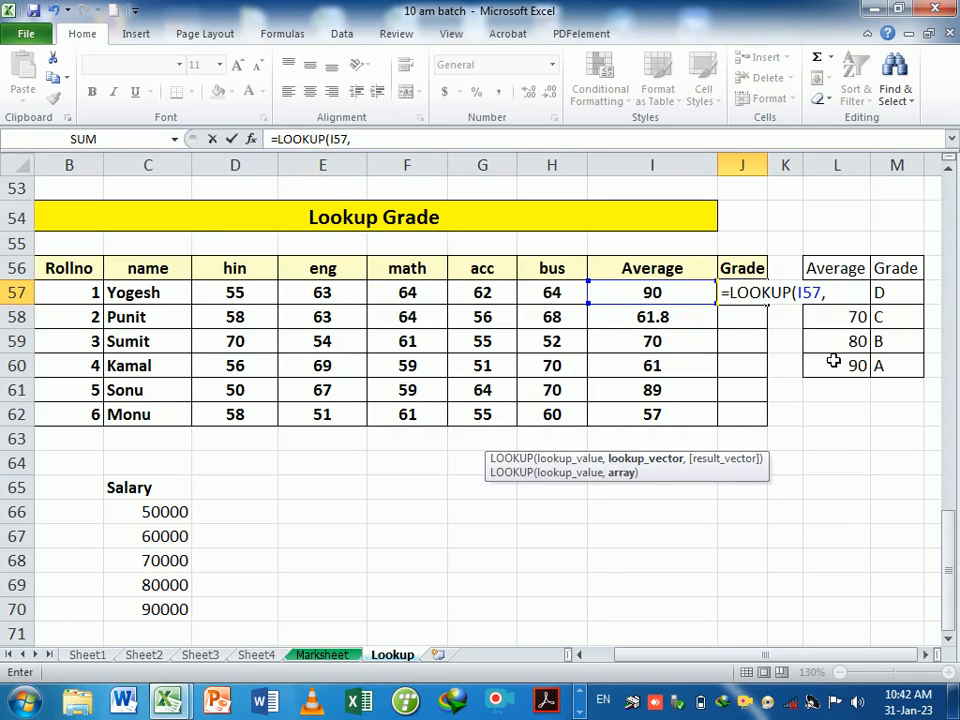
left_click_drag(840, 367, 829, 264)
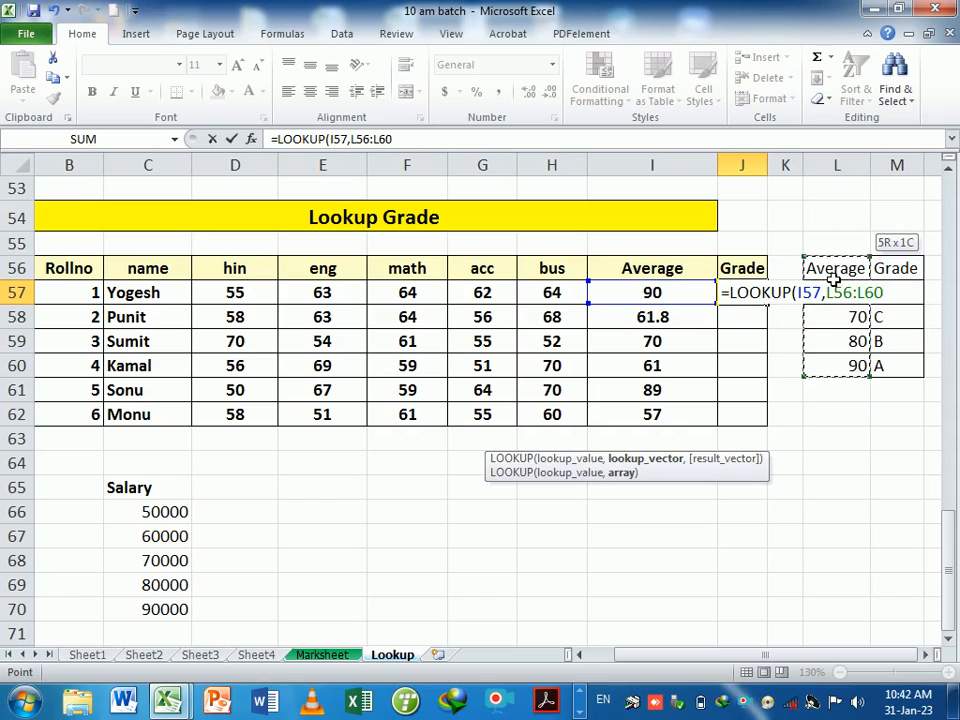
key("F4")
type(",")
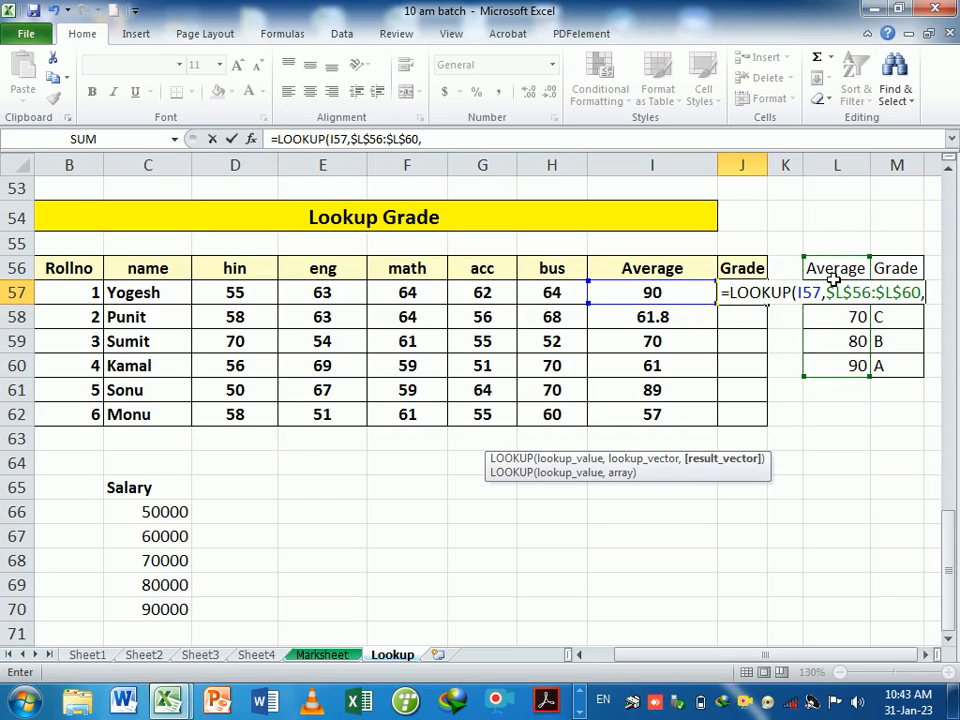
left_click_drag(900, 366, 897, 277)
key("F4")
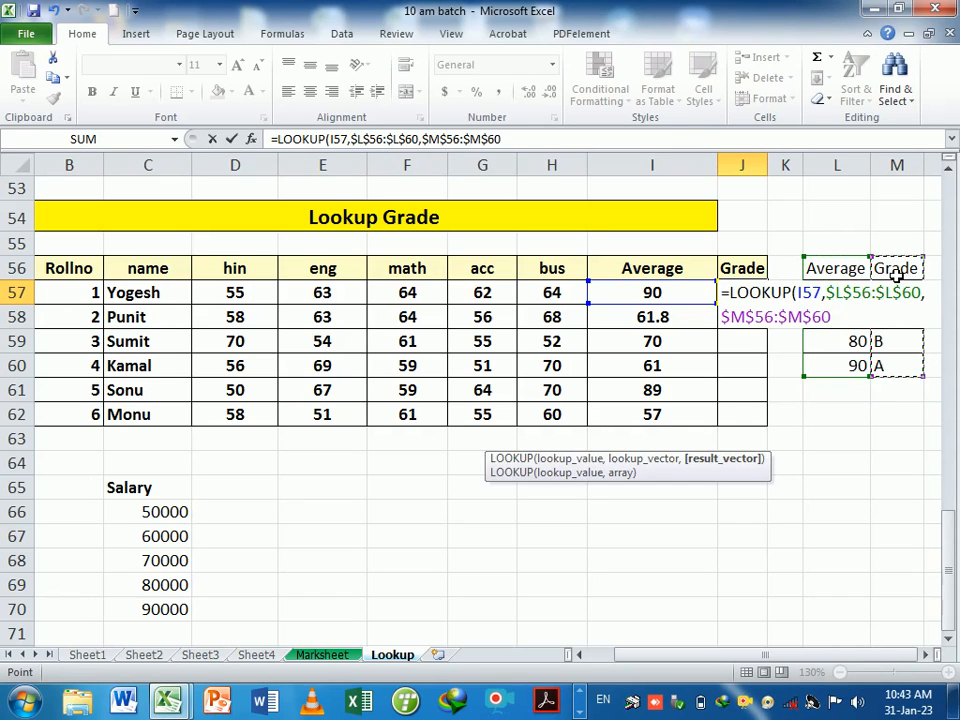
key("Return")
Copy the J57 grade formula down to J62 and compare the grades with the criteria table
left_click(757, 298)
left_click_drag(767, 304, 773, 434)
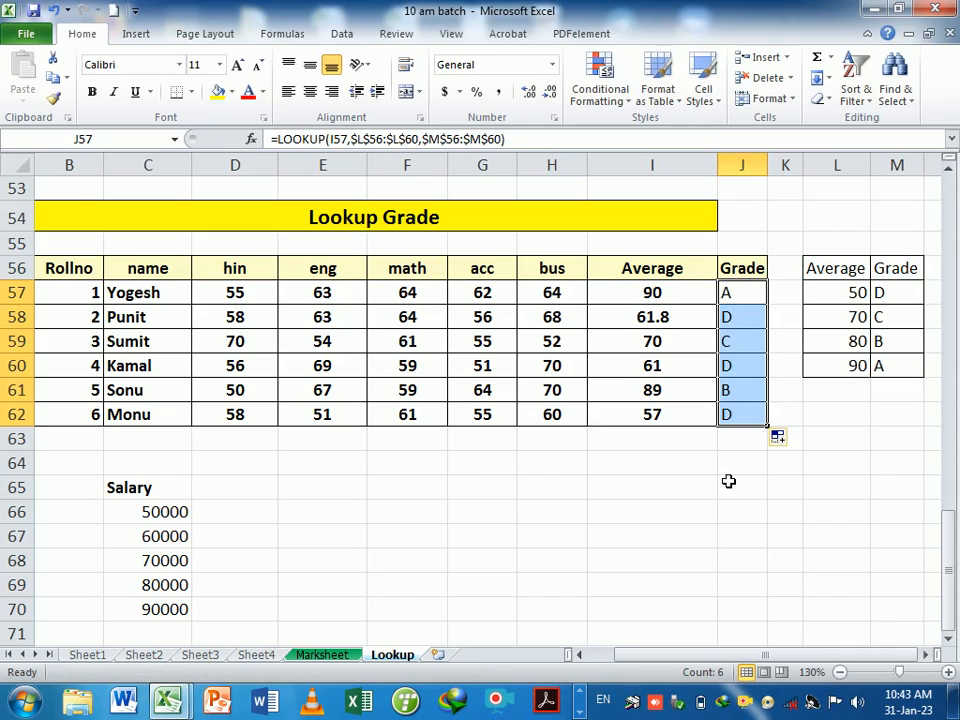
left_click(736, 299)
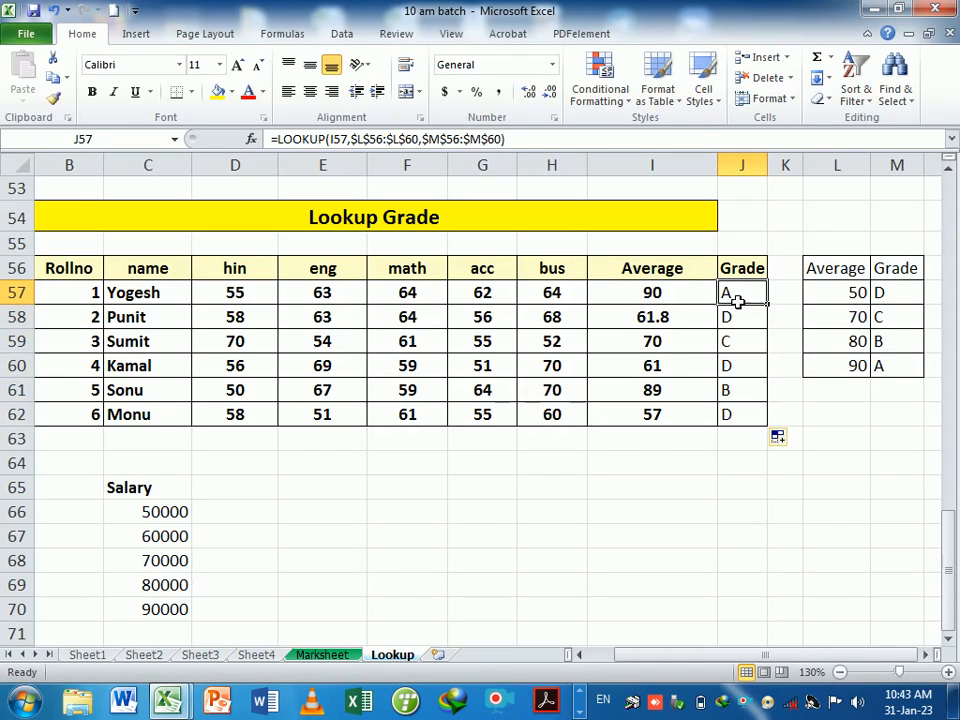
left_click_drag(736, 299, 739, 420)
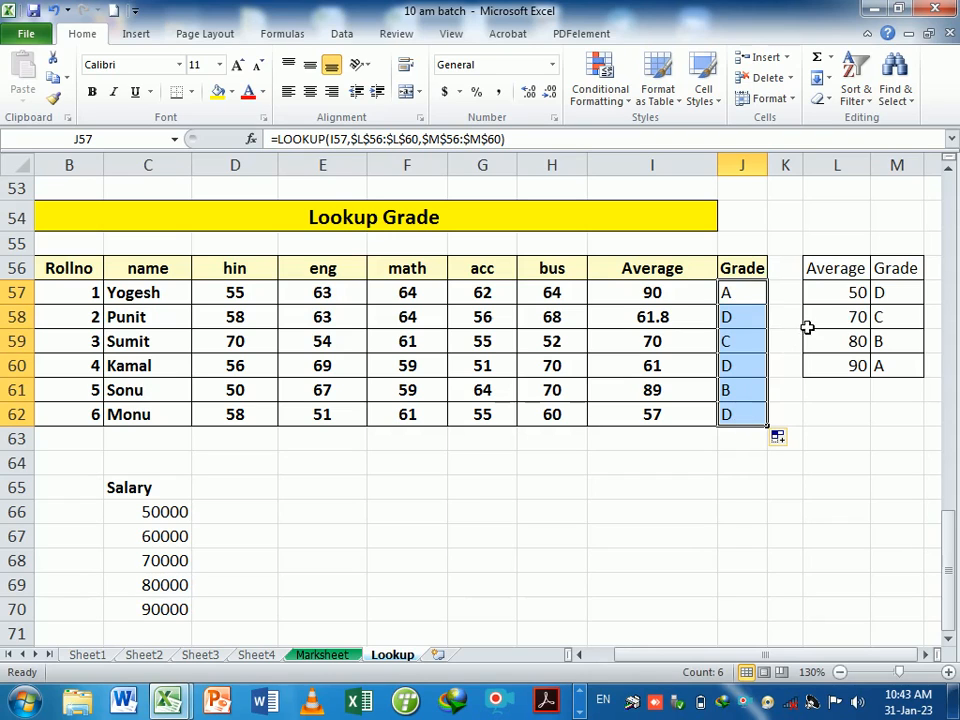
left_click_drag(797, 294, 883, 366)
left_click(882, 466)
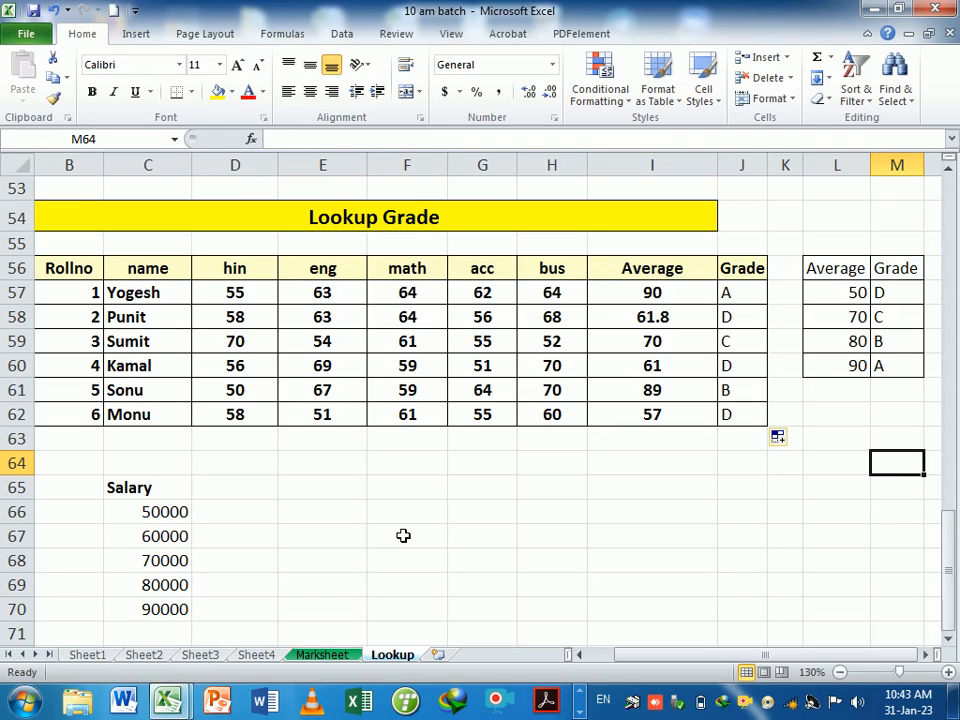
Enter the heading Incentive in E65 beside the Salary list and move to F65
left_click(315, 492)
type("I")
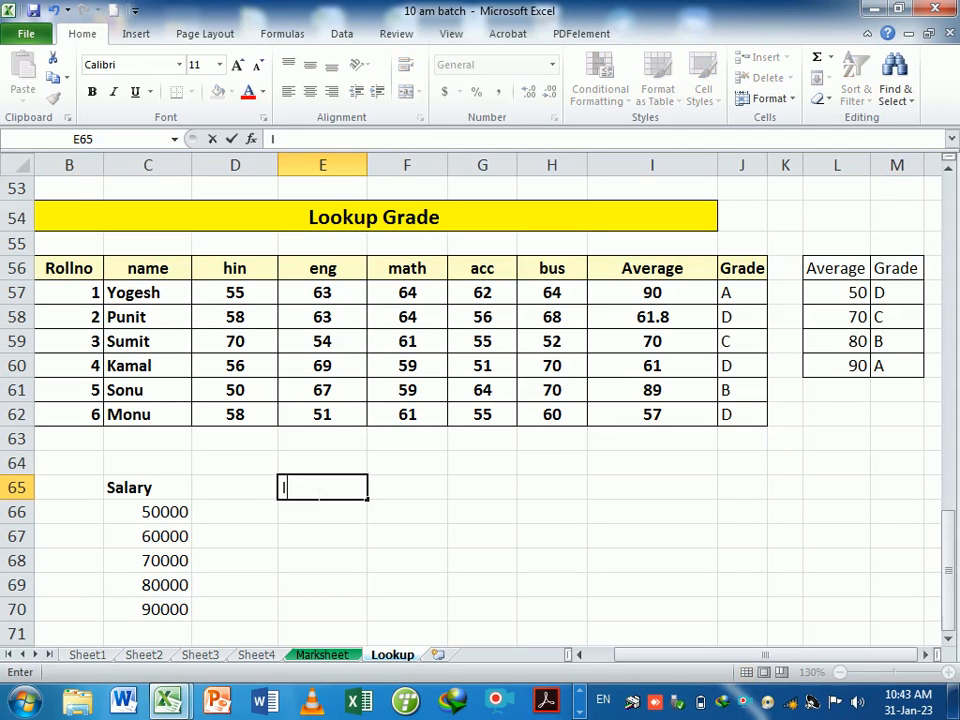
type("ncentive")
key("Return")
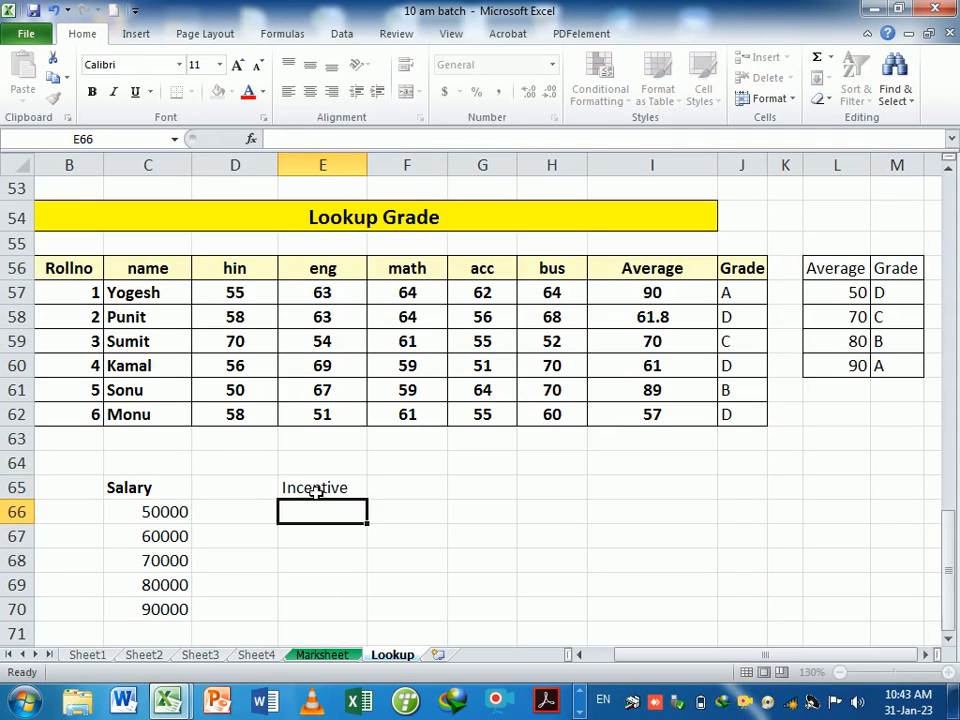
key("Right")
key("Up")
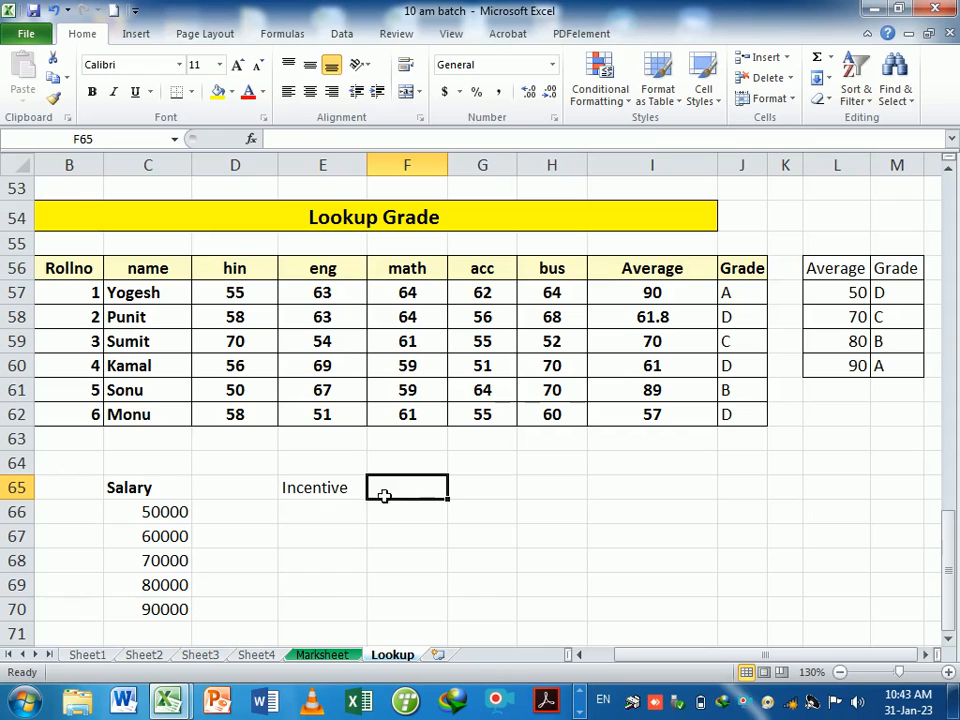
Move the Incentive heading from E65 to F65
left_click(137, 512)
left_click_drag(137, 512, 150, 608)
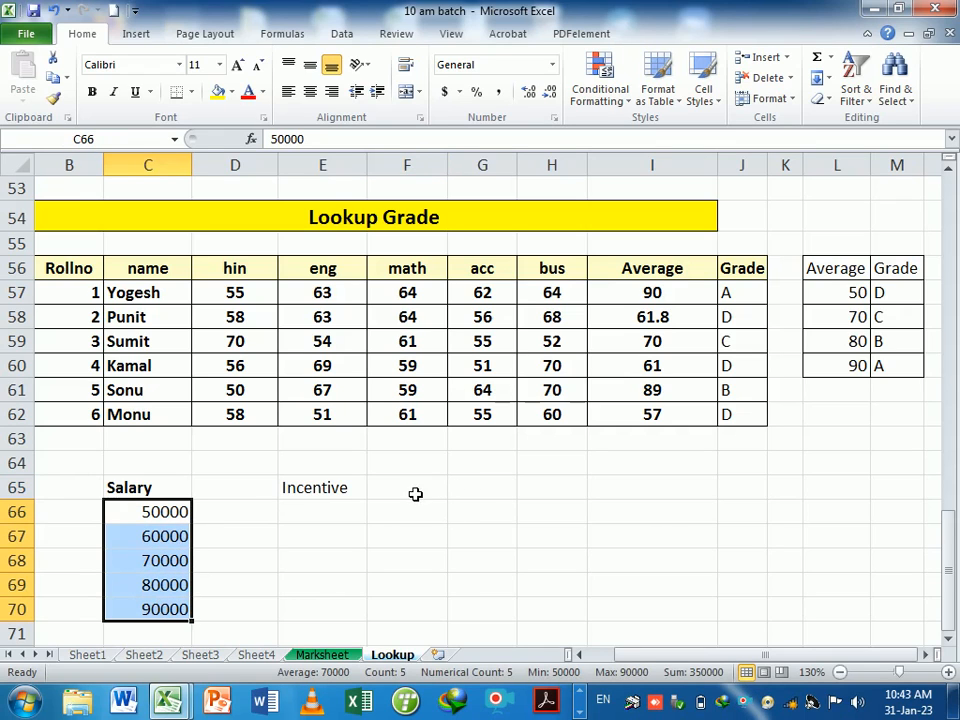
left_click(341, 489)
left_click_drag(364, 500, 392, 497)
Enter 50000 in F66 below the Incentive heading and the incentive amount 1000 beside it in G66
left_click(400, 516)
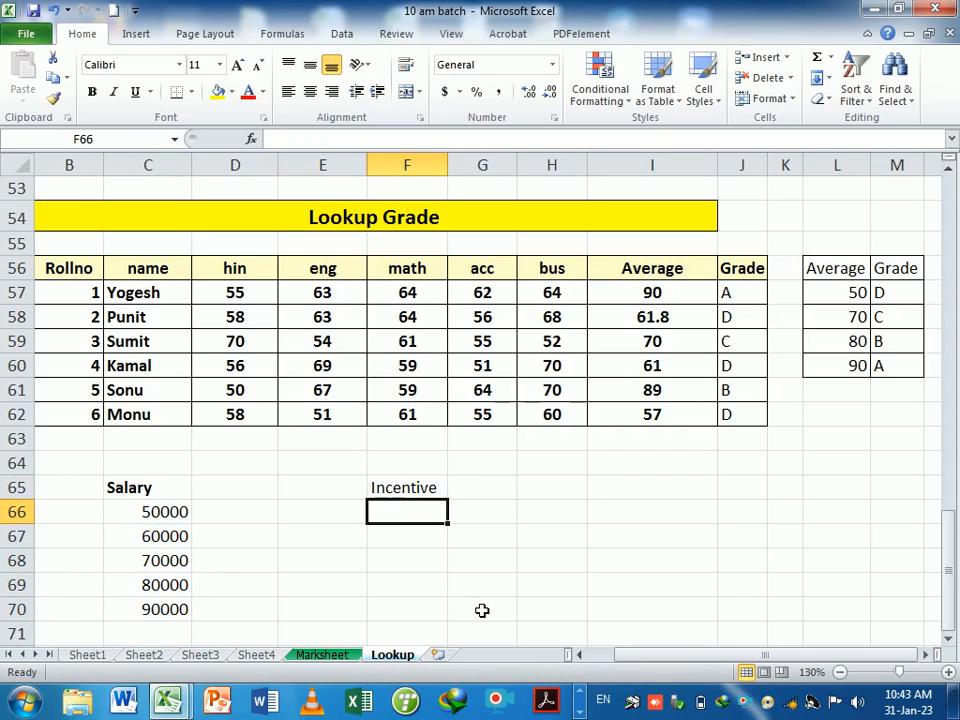
type("5")
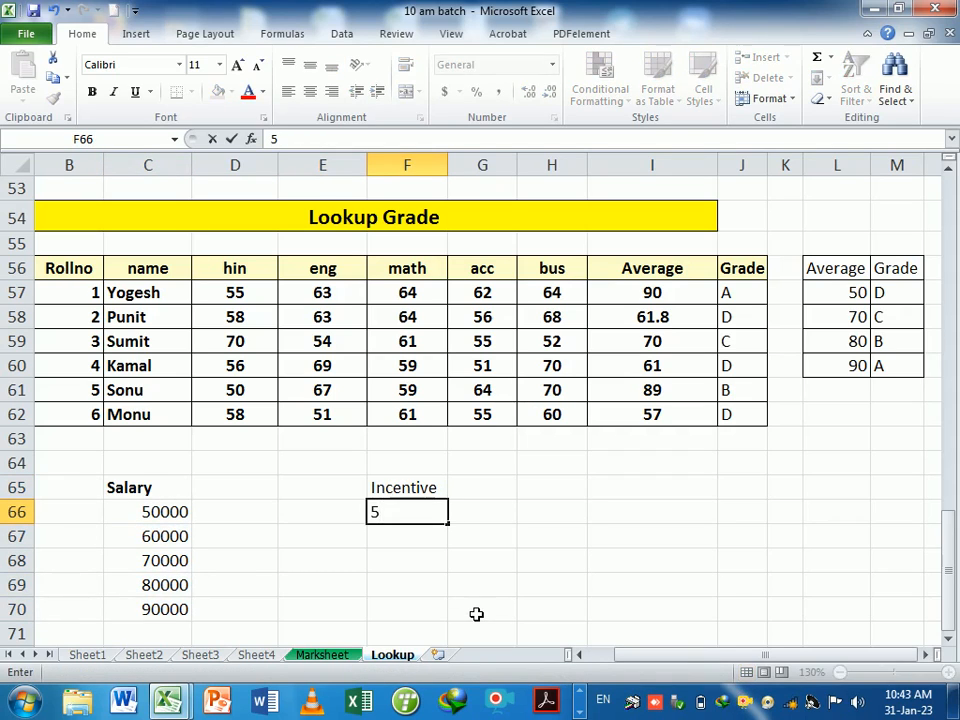
type("0000")
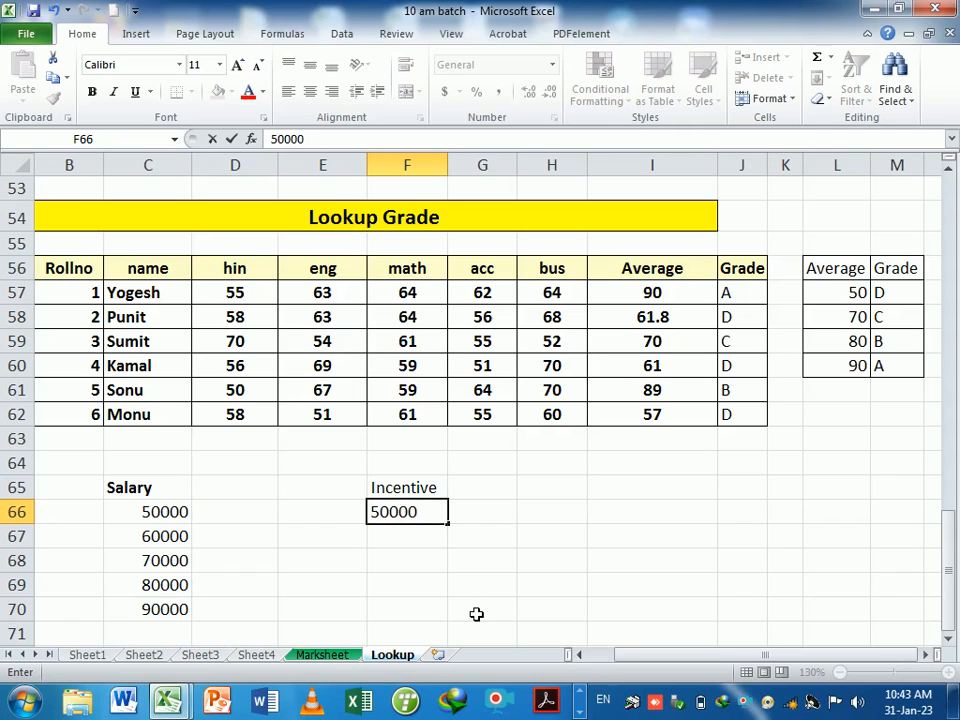
key("Return")
key("Right")
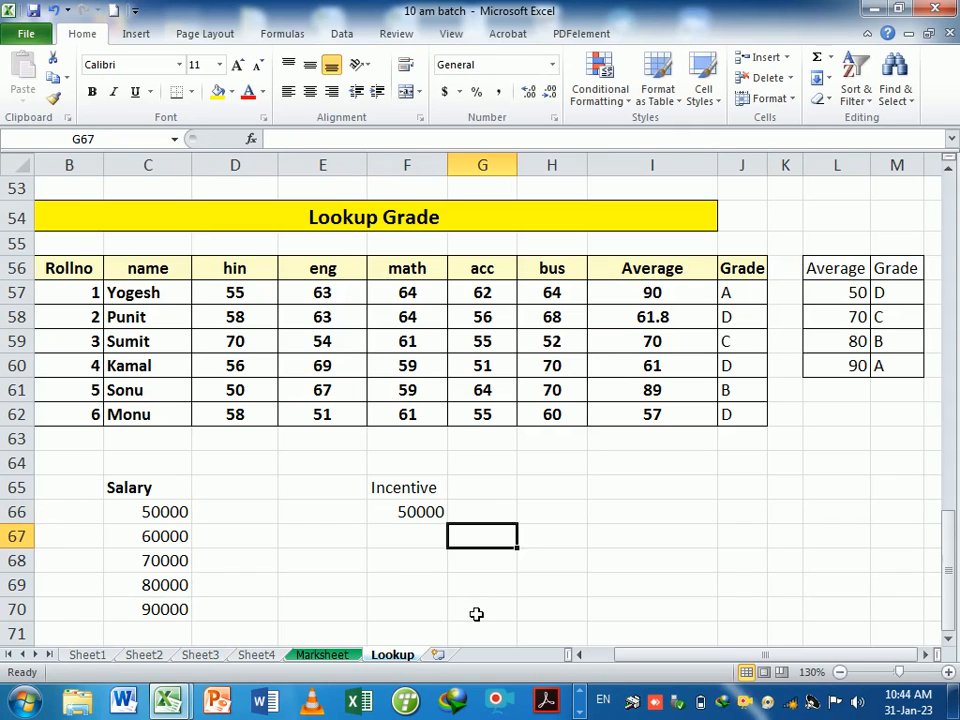
key("Up")
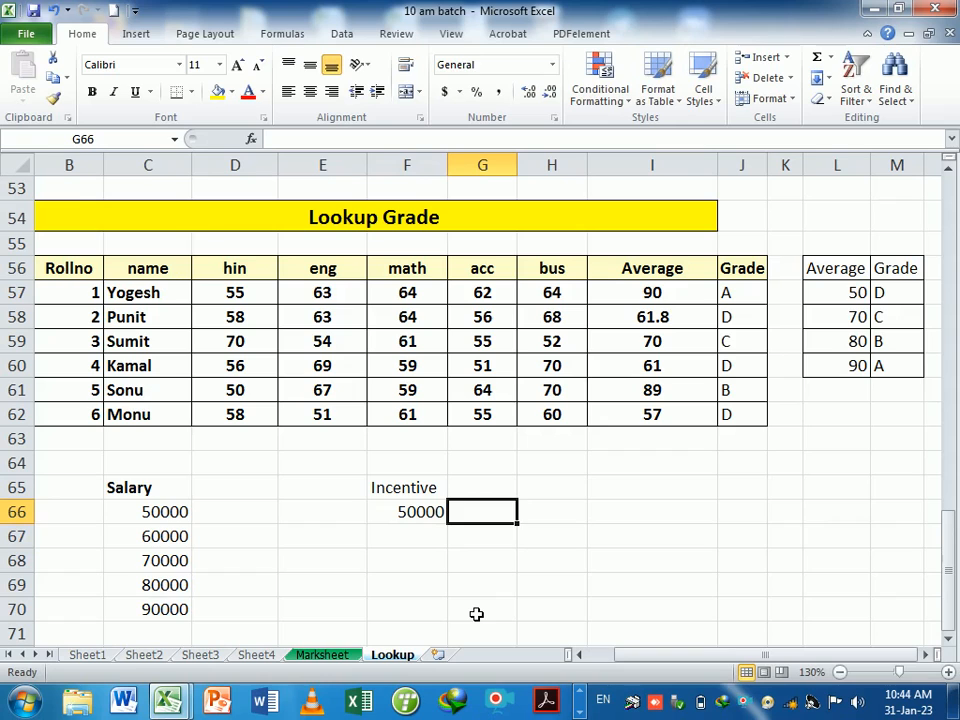
type("1000")
key("Return")
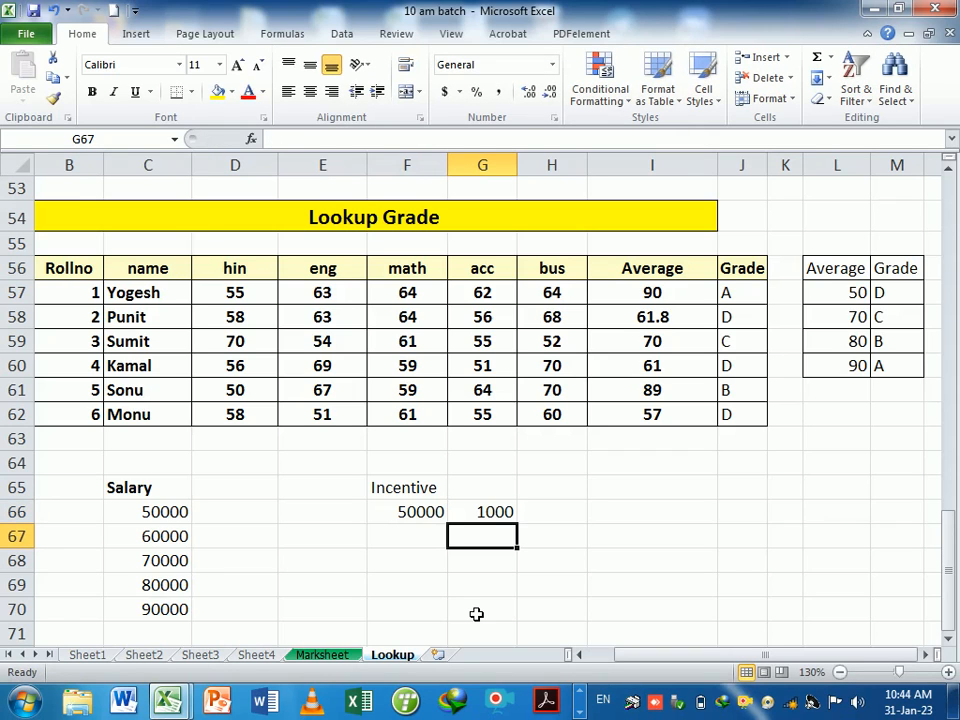
Change the salary threshold in F66 to 80000
key("Left")
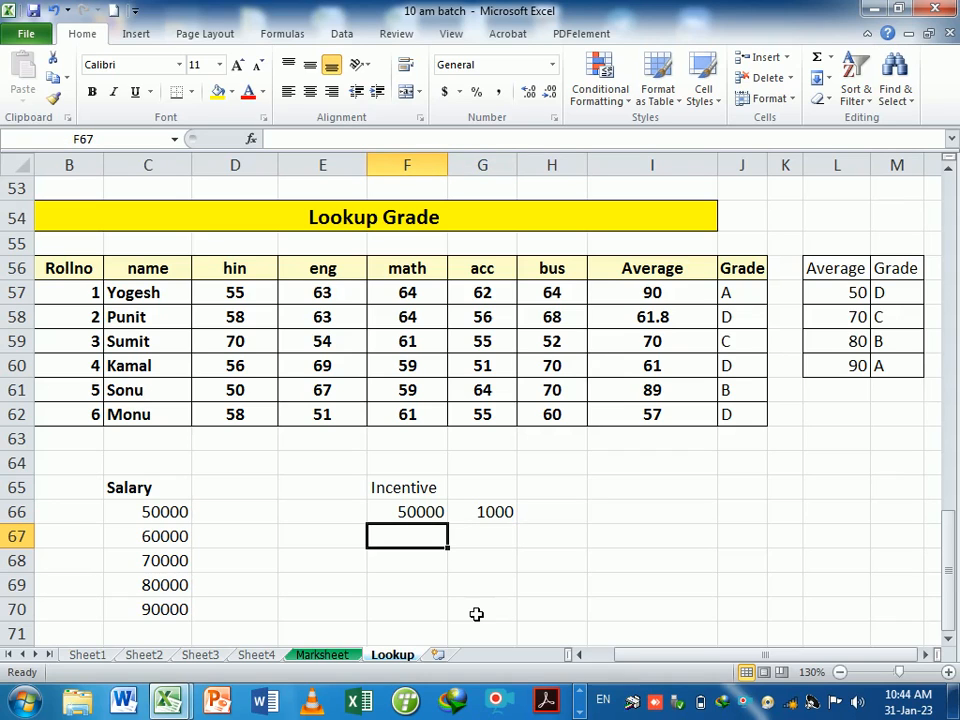
key("Up")
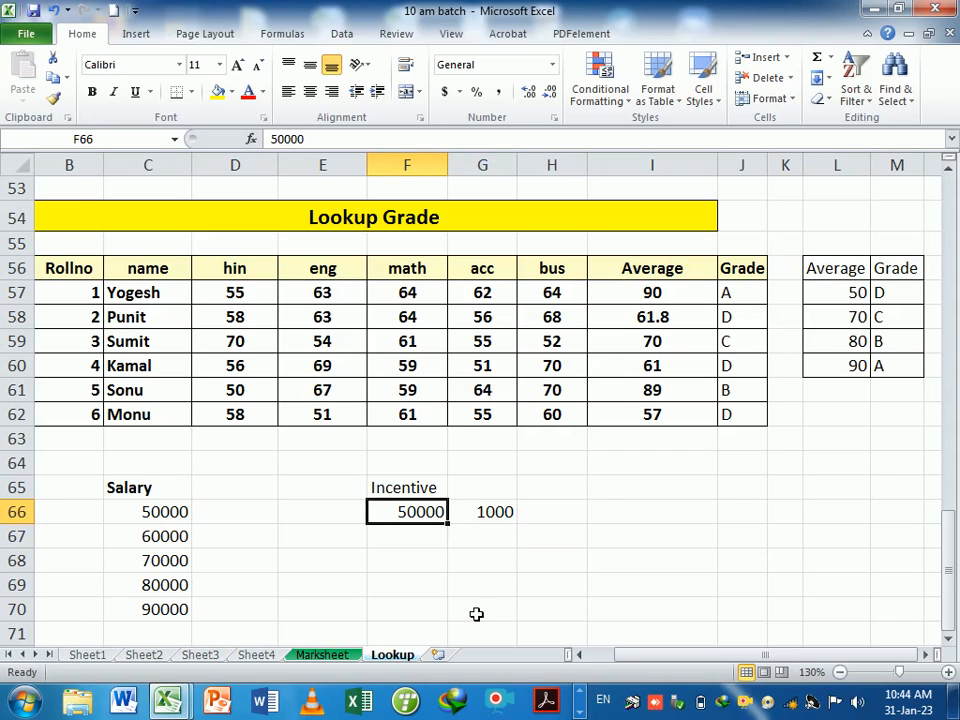
type("80000")
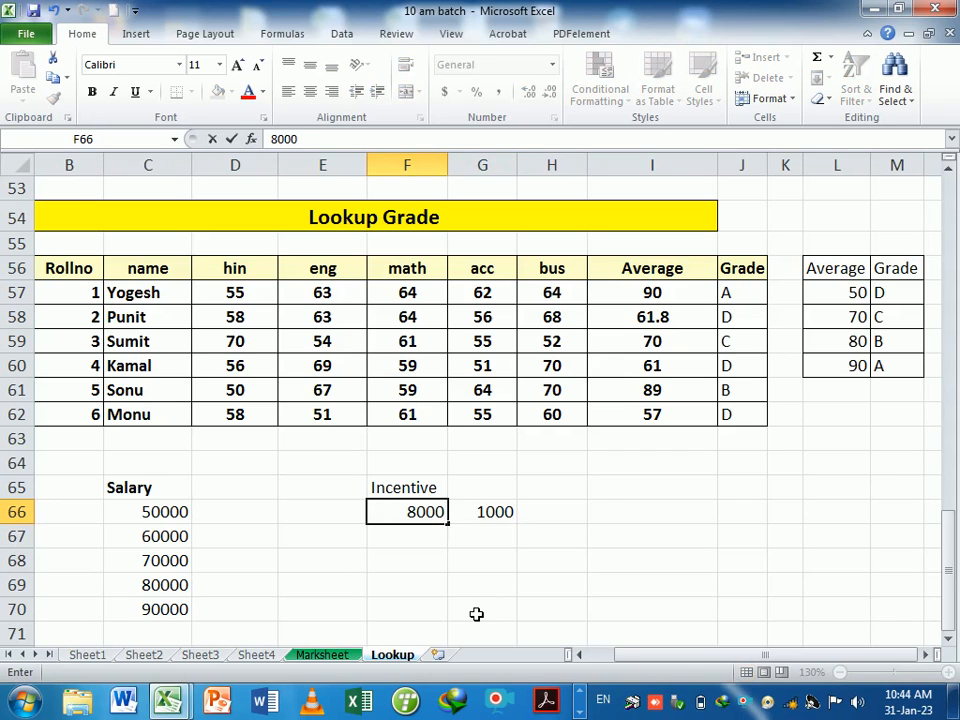
key("Return")
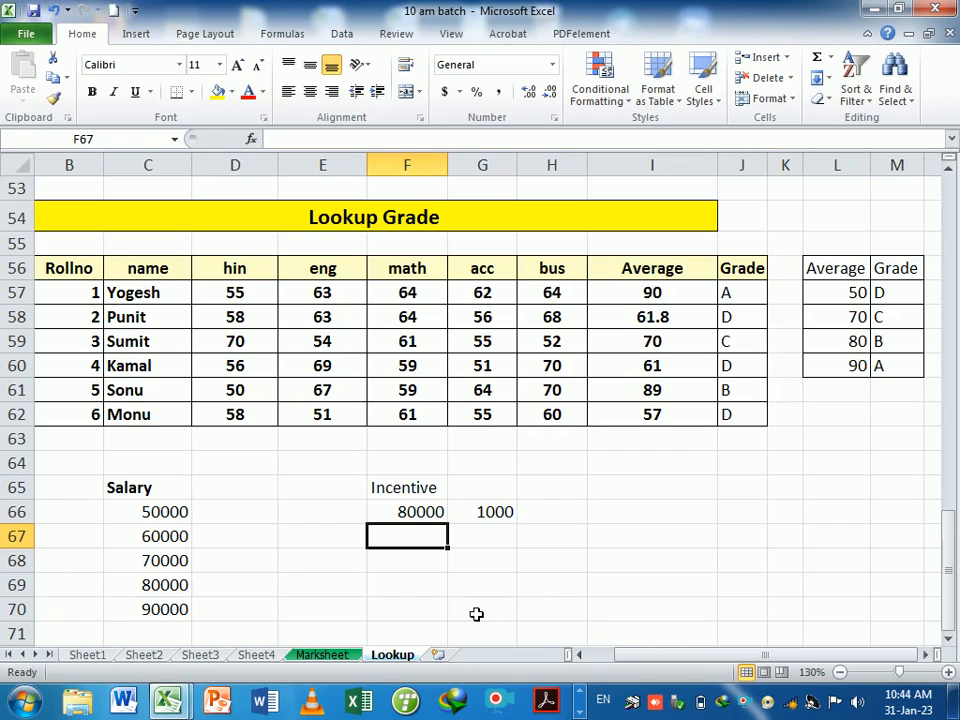
Add a second incentive criterion with 60000 in F67 and 500 in G67
type("7")
key("BackSpace")
type("6")
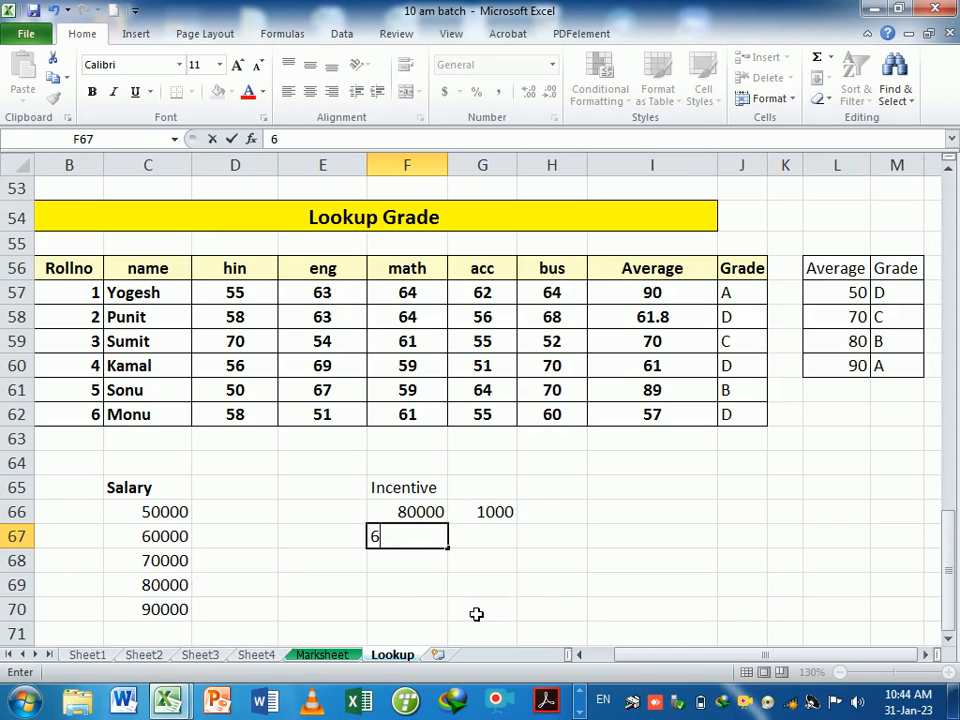
type("0000")
key("Tab")
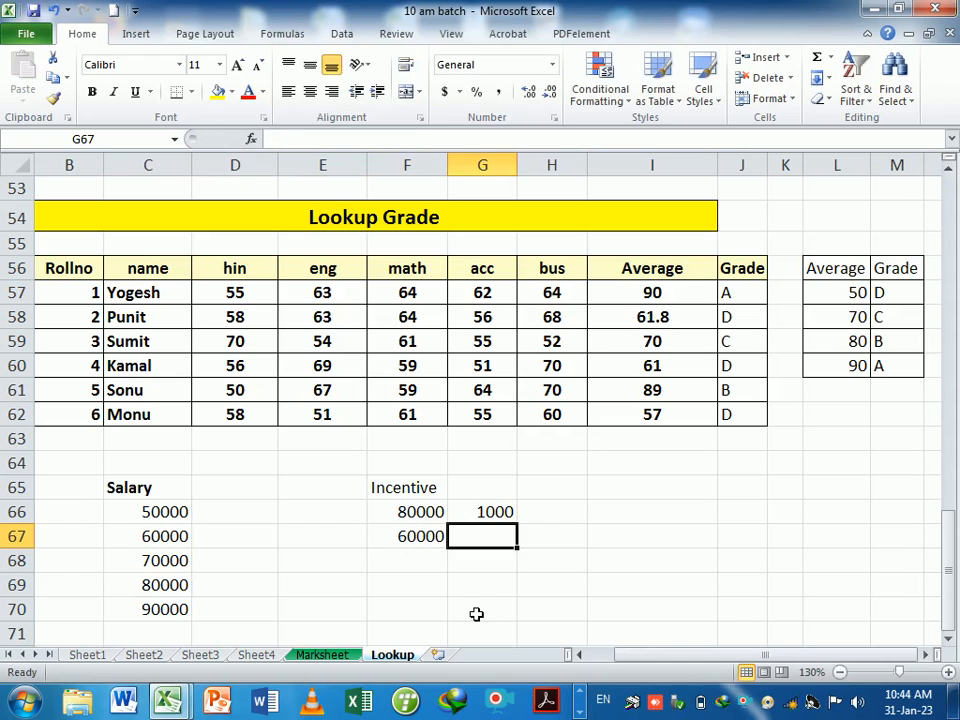
type("500")
key("Return")
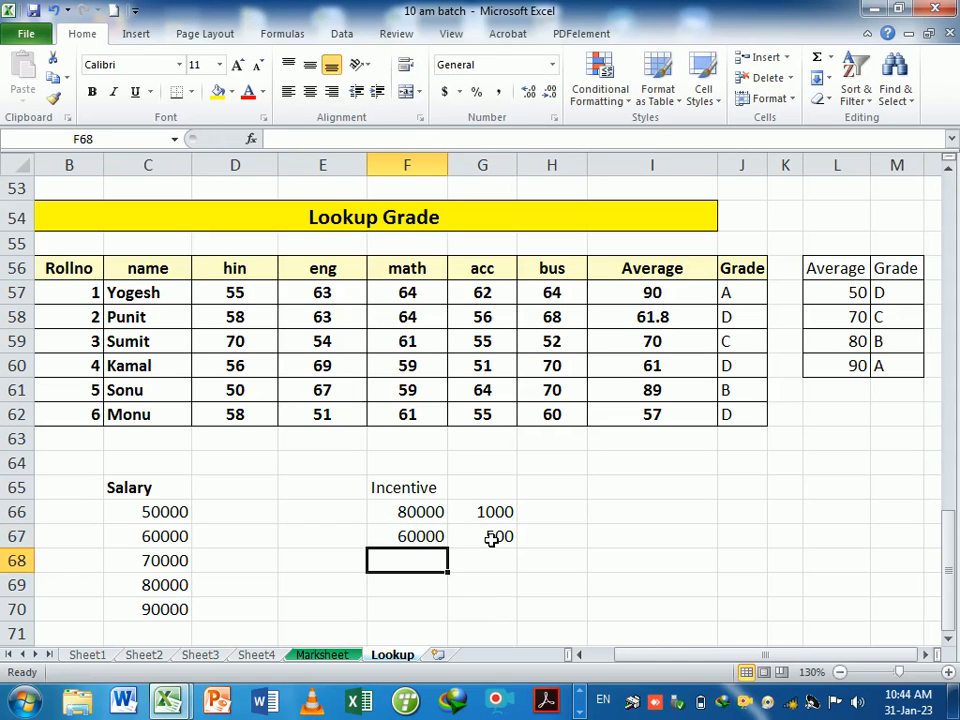
Start a LOOKUP formula in D66 with salary cell C66 as the lookup value
left_click(270, 515)
type("=loi")
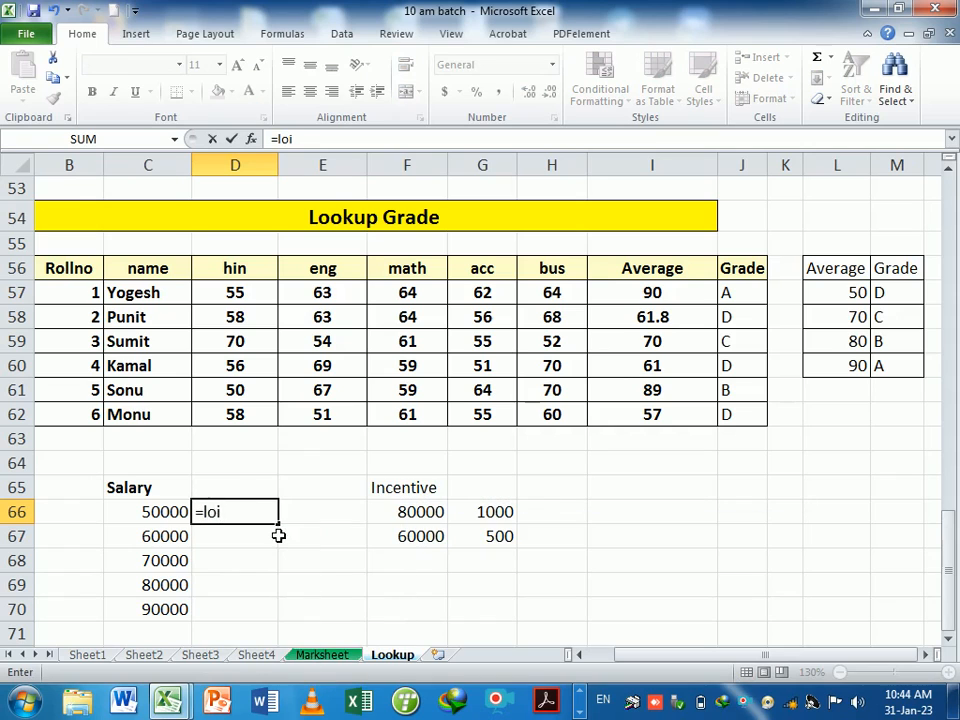
key("BackSpace")
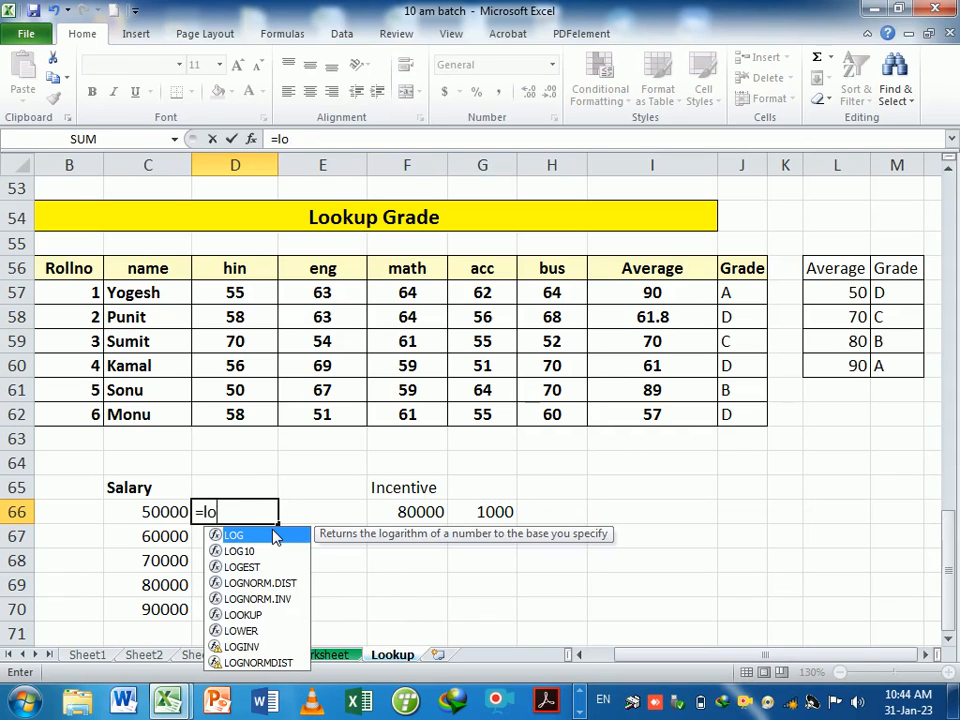
type("oku")
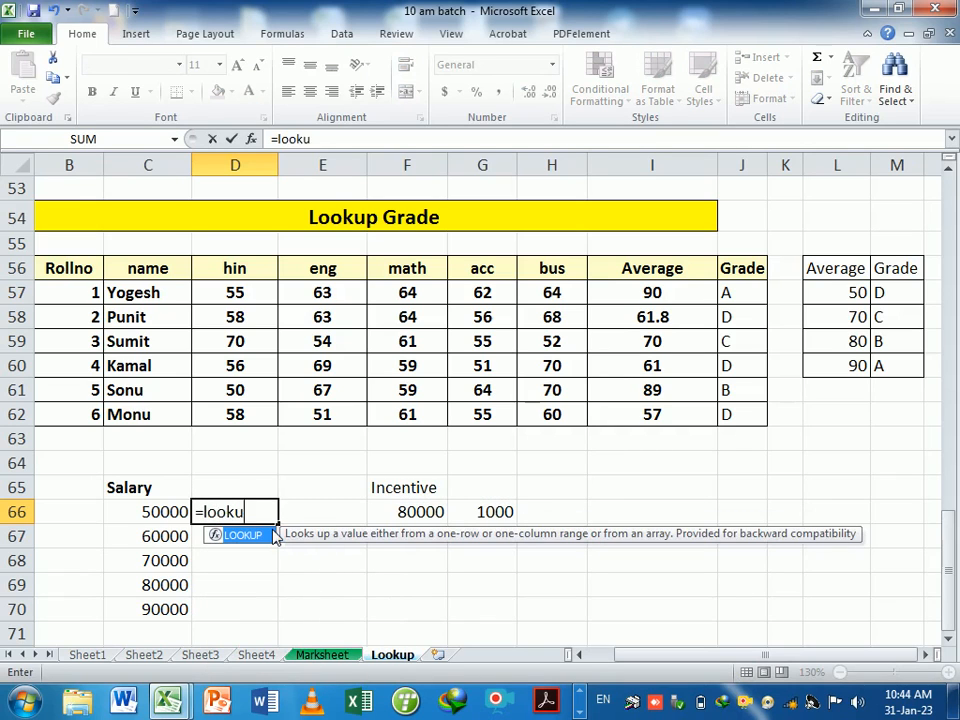
key("Tab")
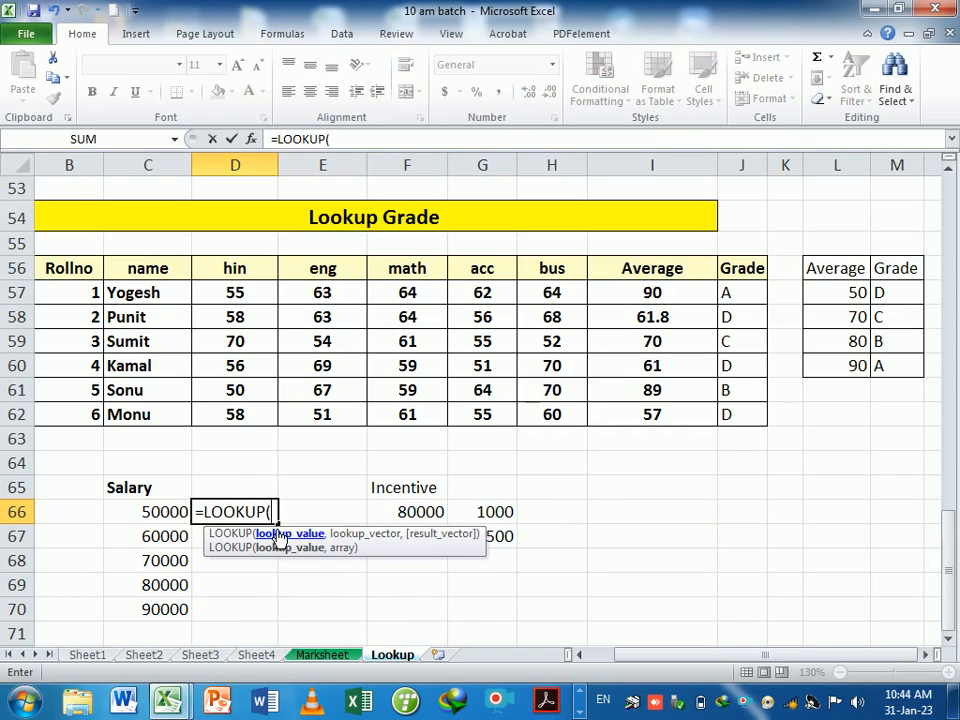
left_click(140, 519)
type(",")
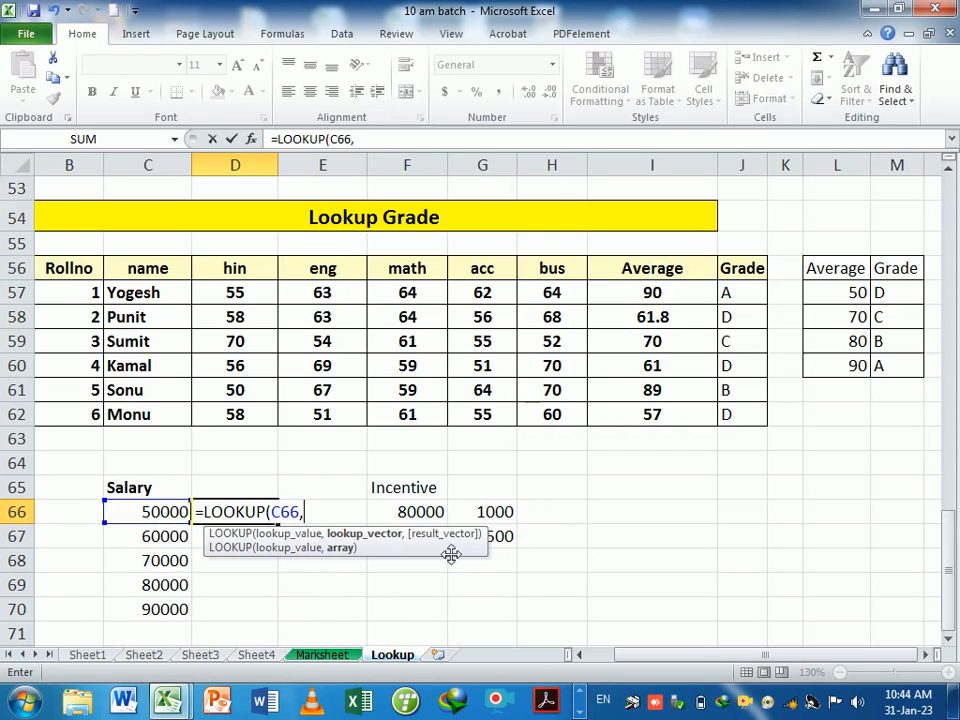
Try to complete the D66 formula with lookup vector $F$65:$F$67 and result vector G66:G67
left_click_drag(390, 563, 398, 684)
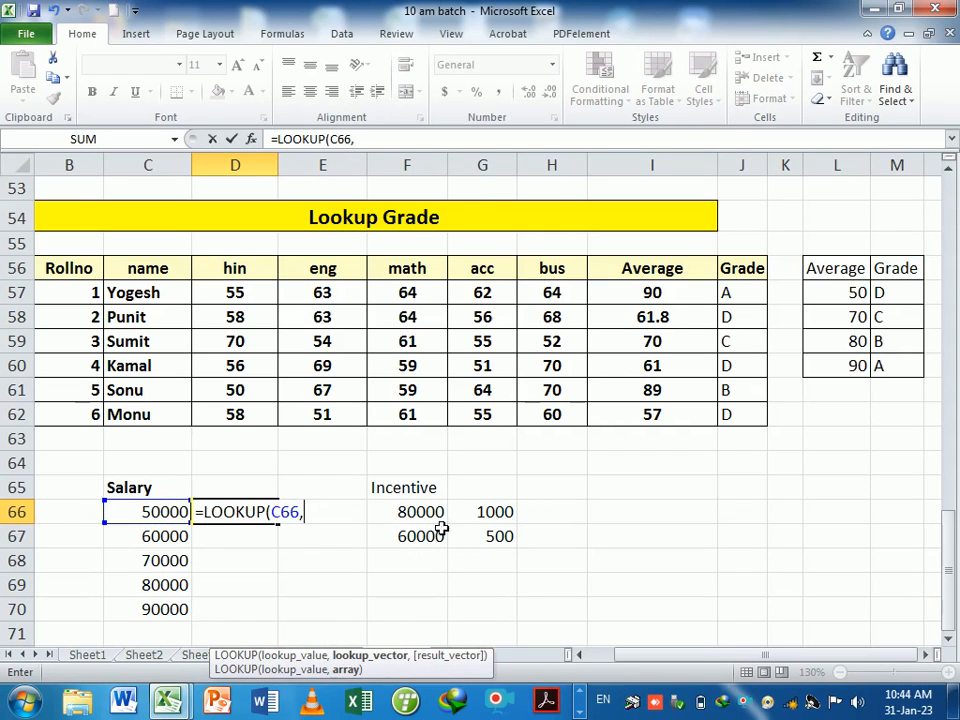
left_click_drag(435, 495, 433, 540)
key("F4")
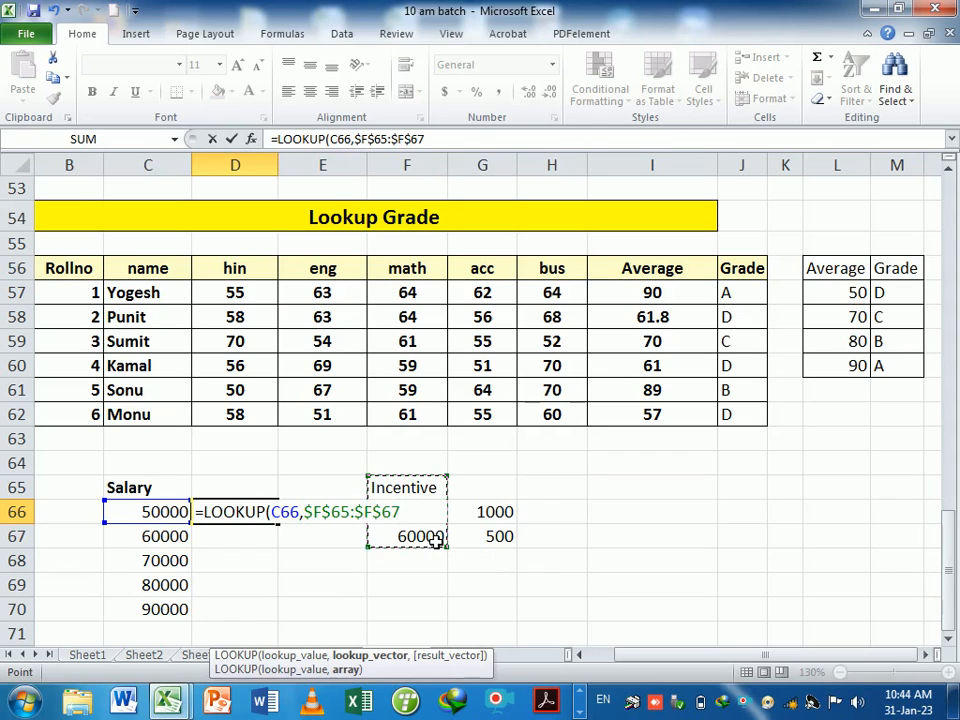
type(",")
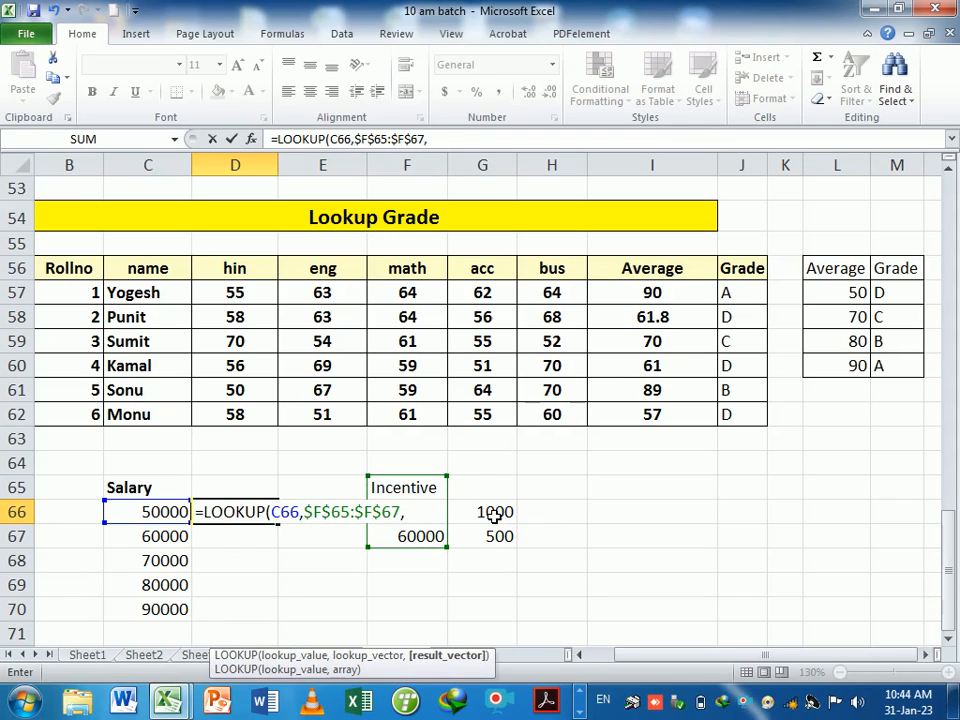
left_click_drag(494, 513, 497, 536)
key("Return")
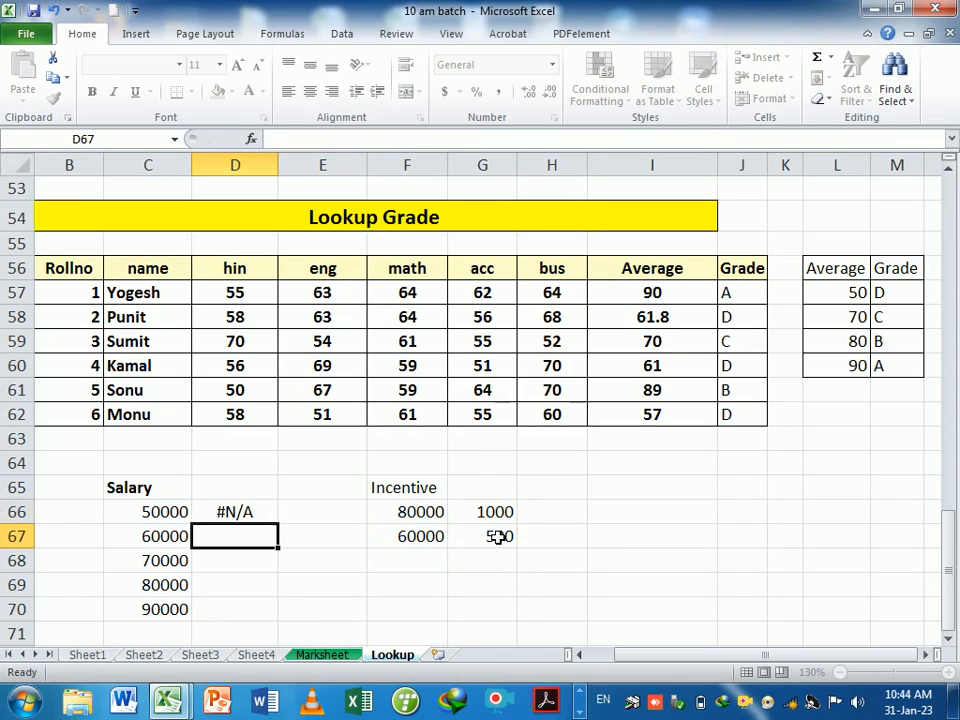
Review the LOOKUP formula in D66 and delete it
double_click(260, 517)
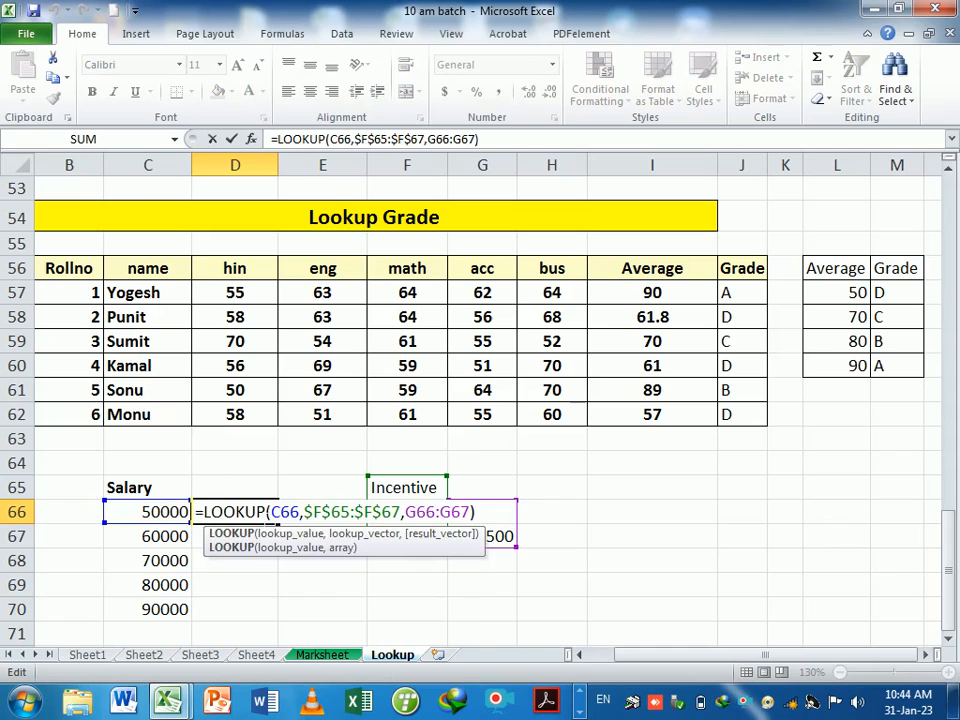
key("Return")
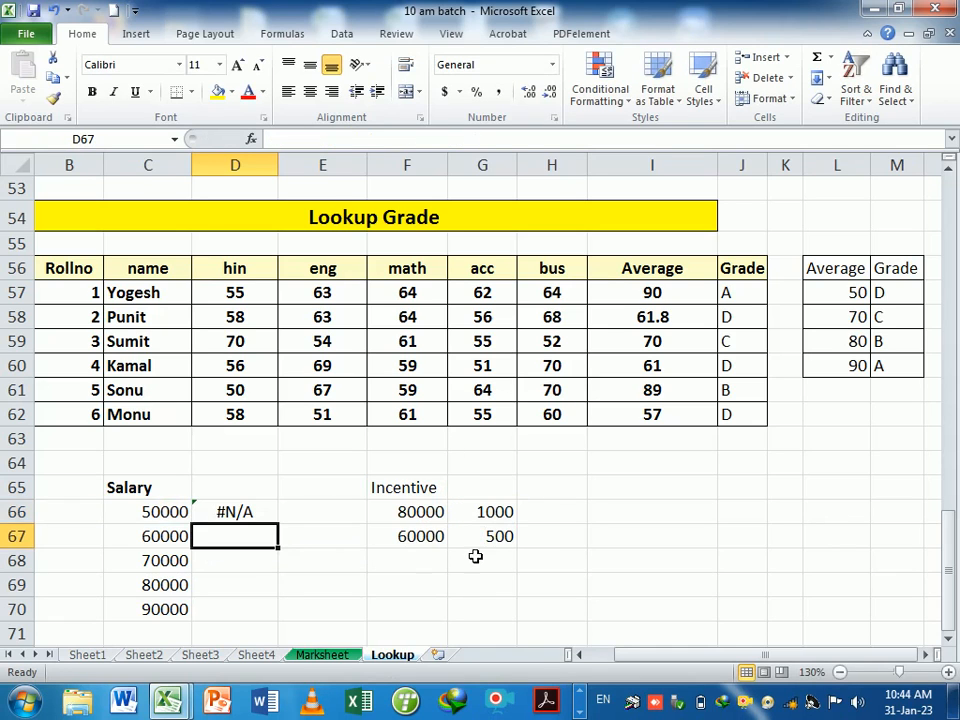
left_click(262, 512)
key("Delete")
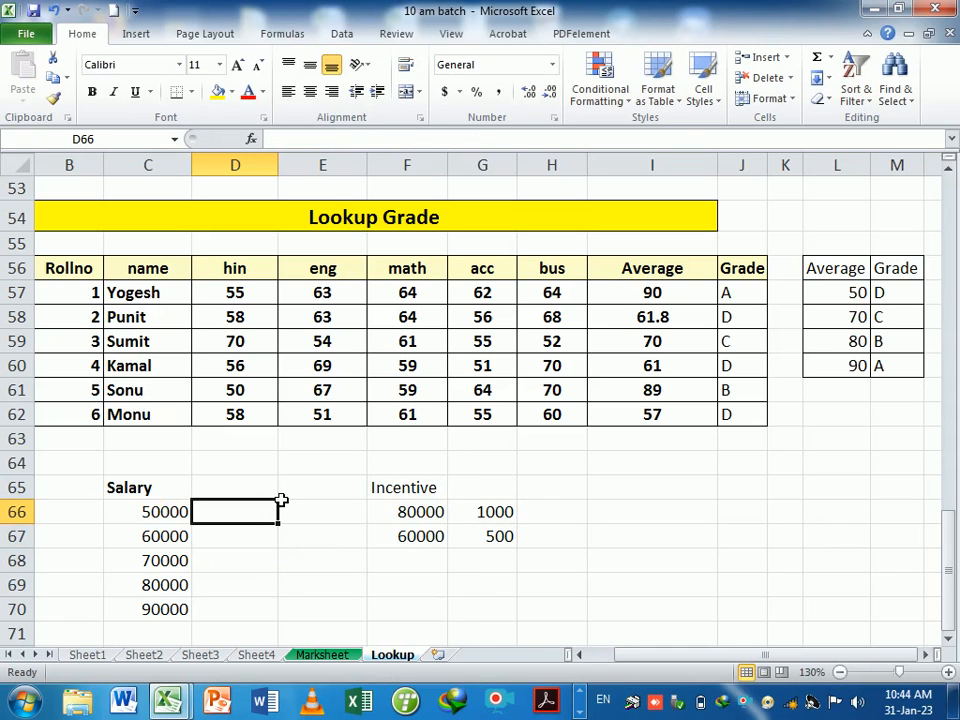
type("=looujop")
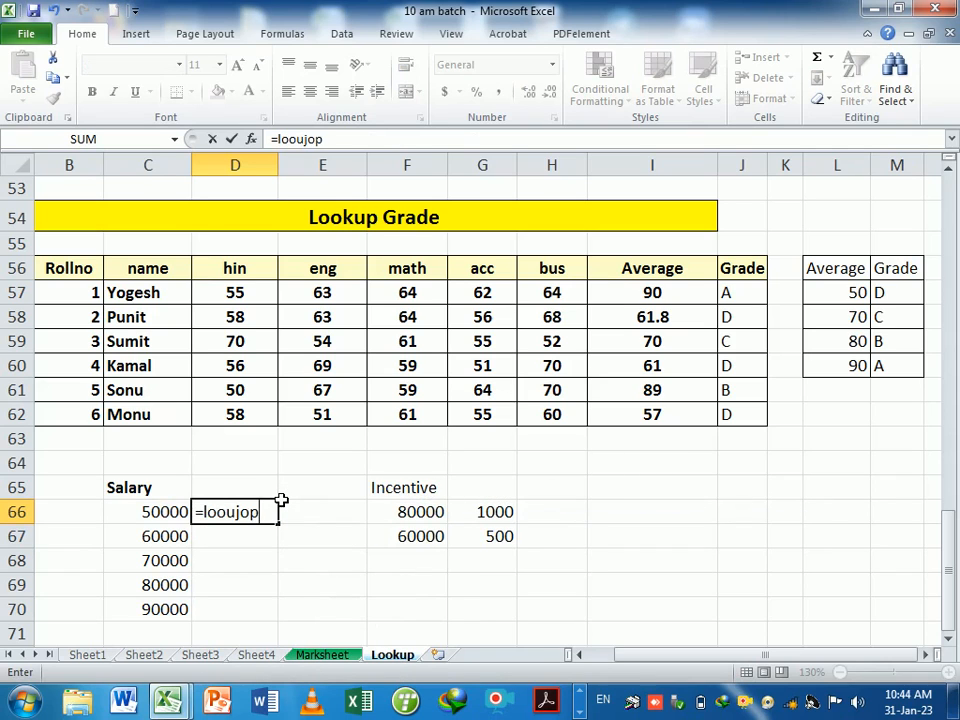
key("BackSpace")
key("BackSpace")
key("BackSpace")
type("u")
key("BackSpace")
type("k")
key("Tab")
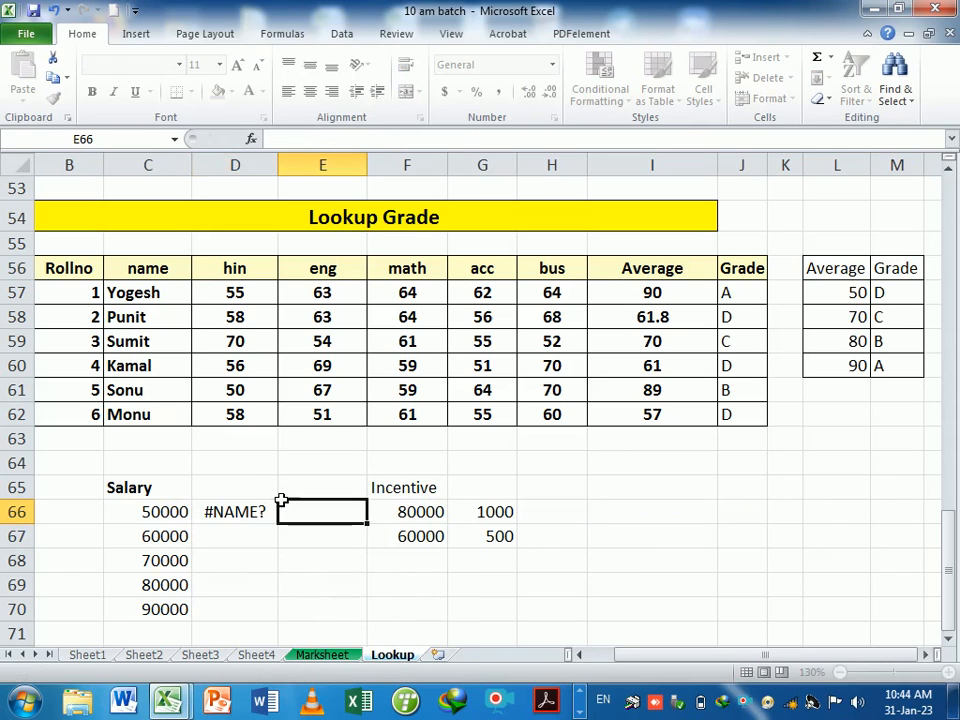
key("Left")
key("Delete")
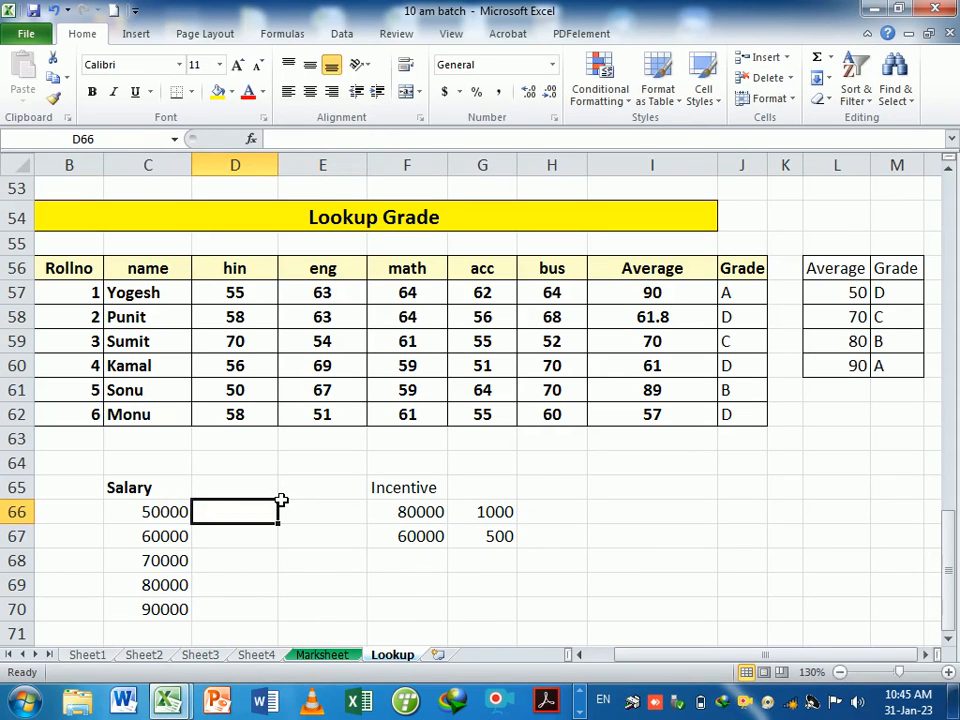
Try a LOOKUP formula in D66 with lookup value C66, lookup vector F65:F67 and result vector G66:G67, then clear the cell
type("=")
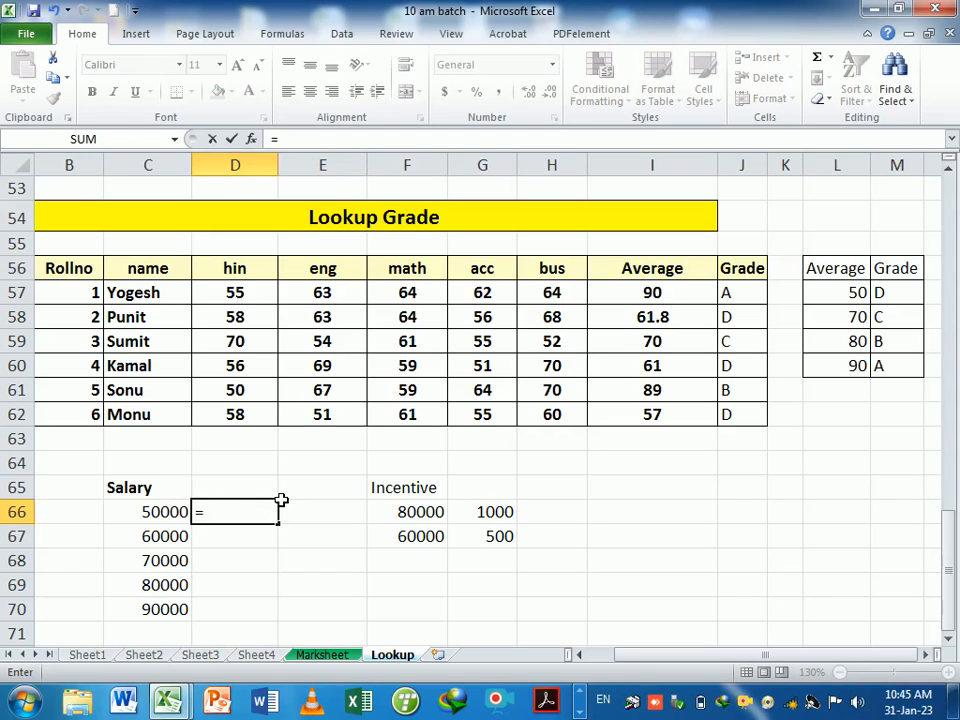
type("lookup")
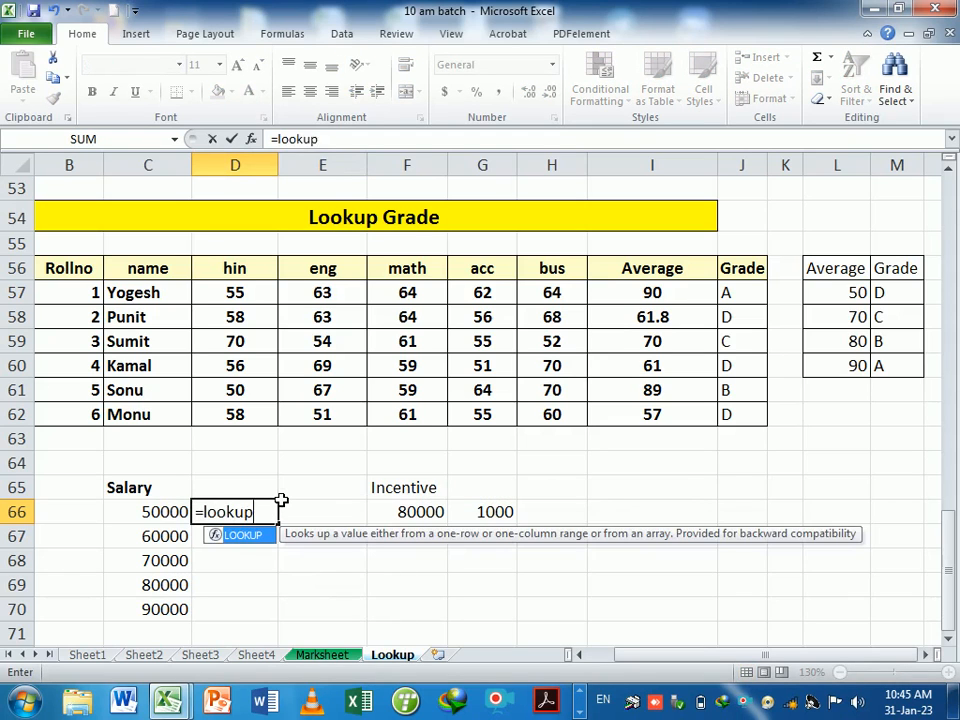
key("Tab")
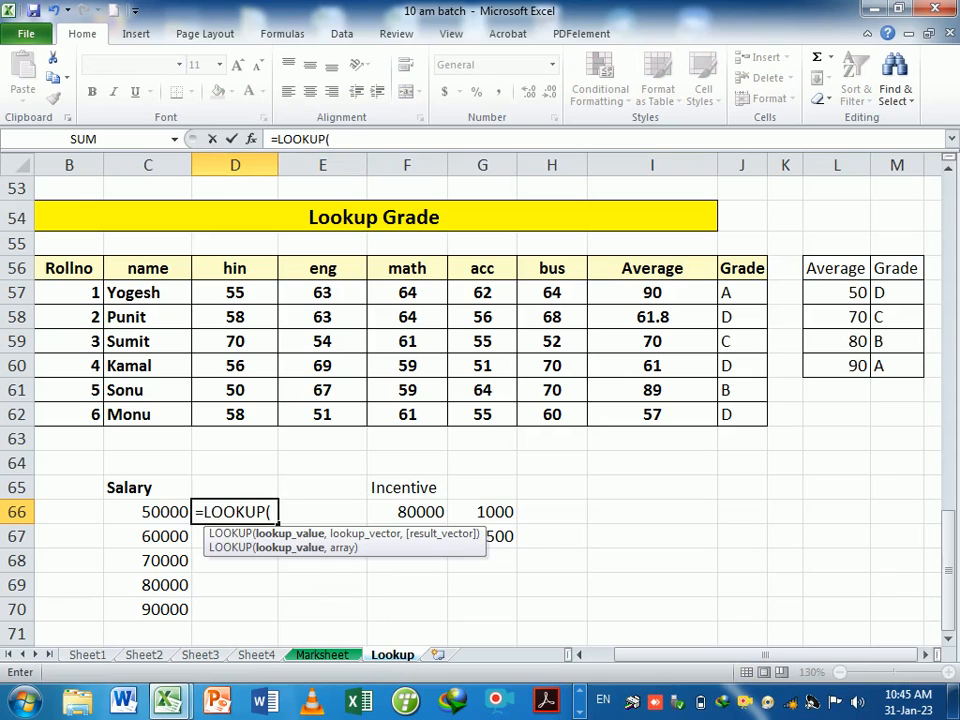
left_click(146, 512)
type(",")
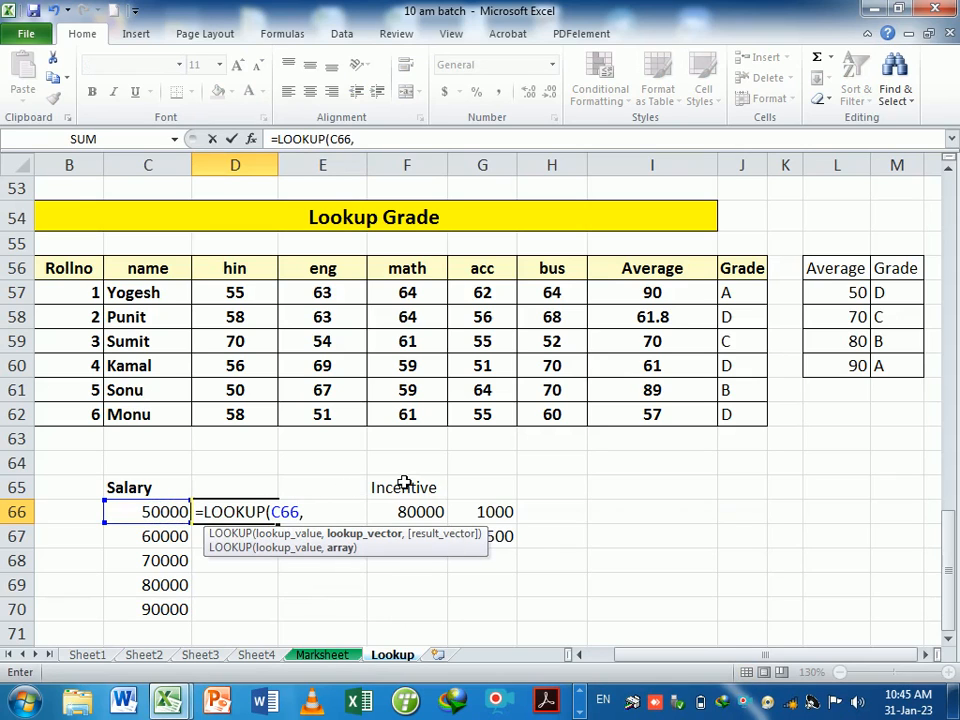
left_click_drag(405, 487, 440, 545)
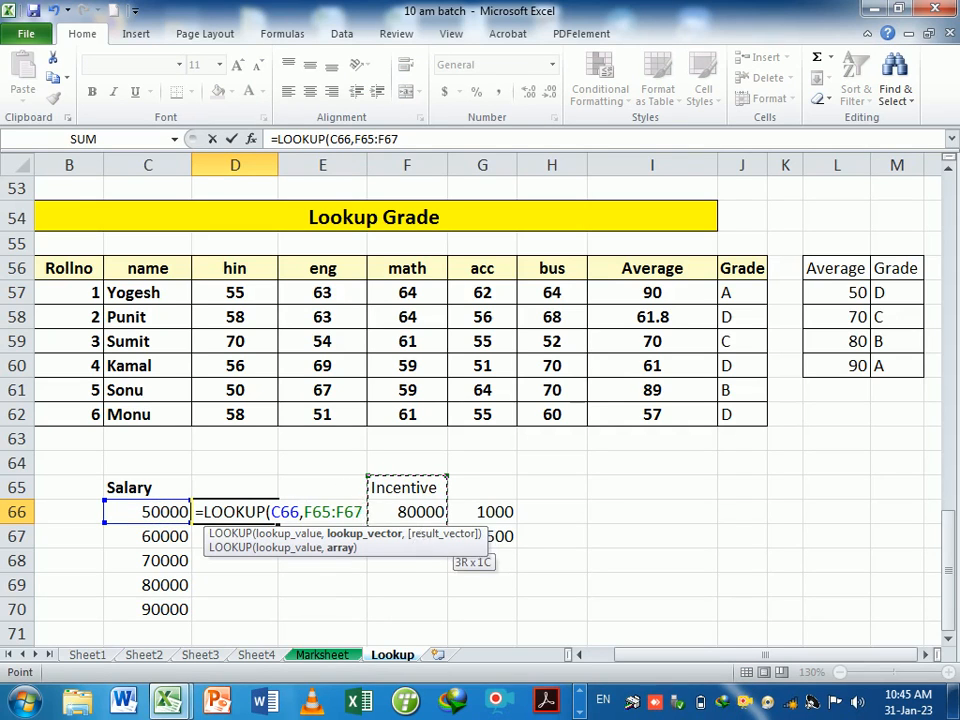
type(",")
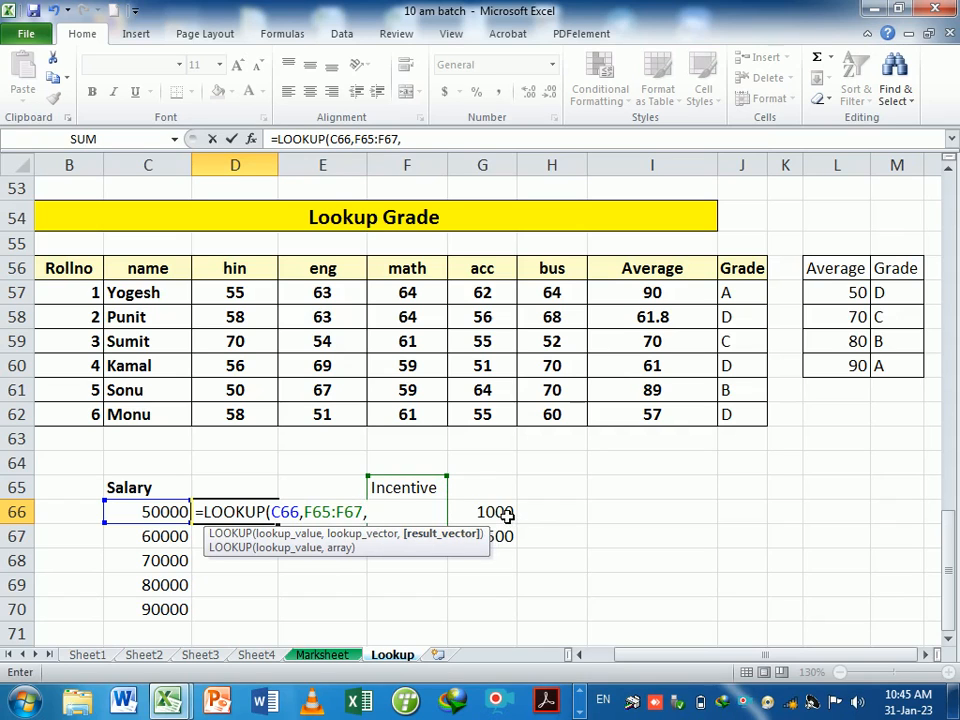
left_click_drag(508, 514, 499, 534)
key("Return")
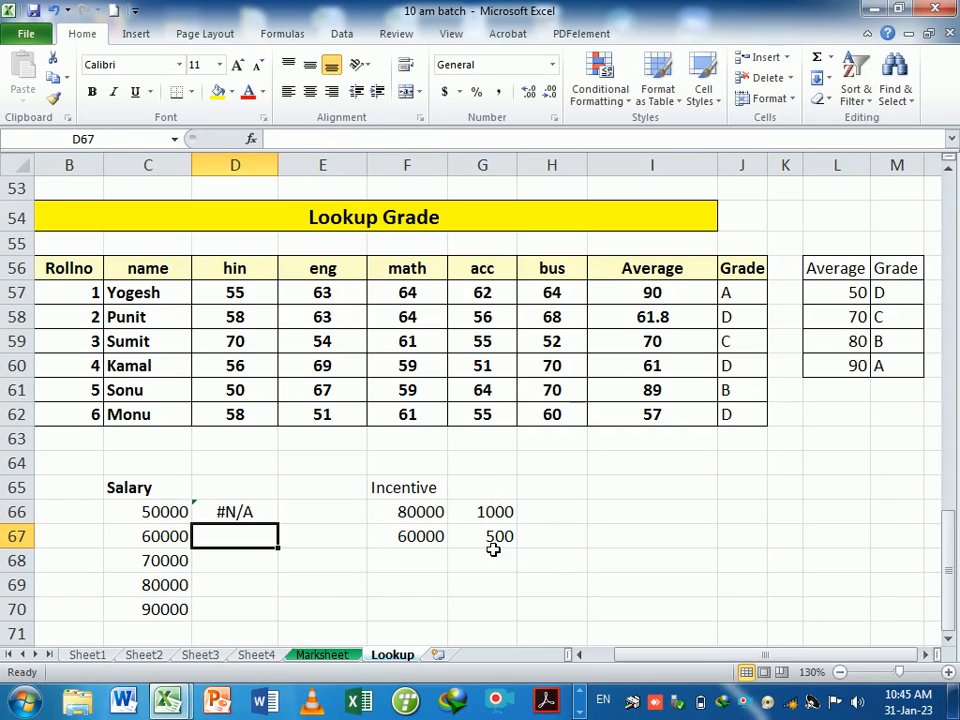
left_click(255, 512)
key("Delete")
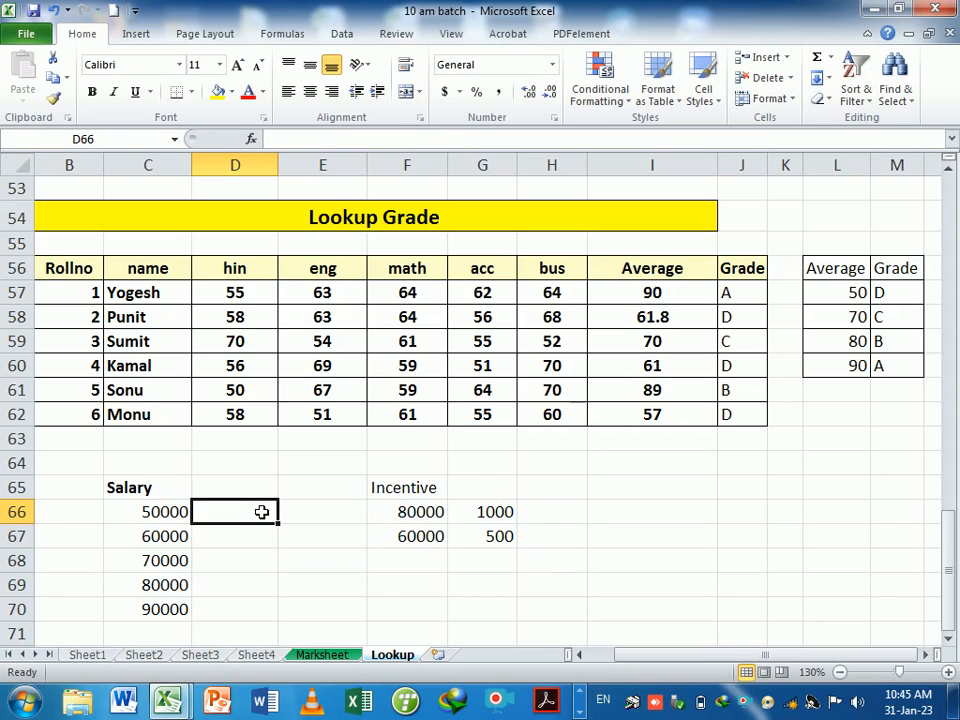
Add a third incentive criterion with 50000 in F68 and 200 in G68
left_click(438, 540)
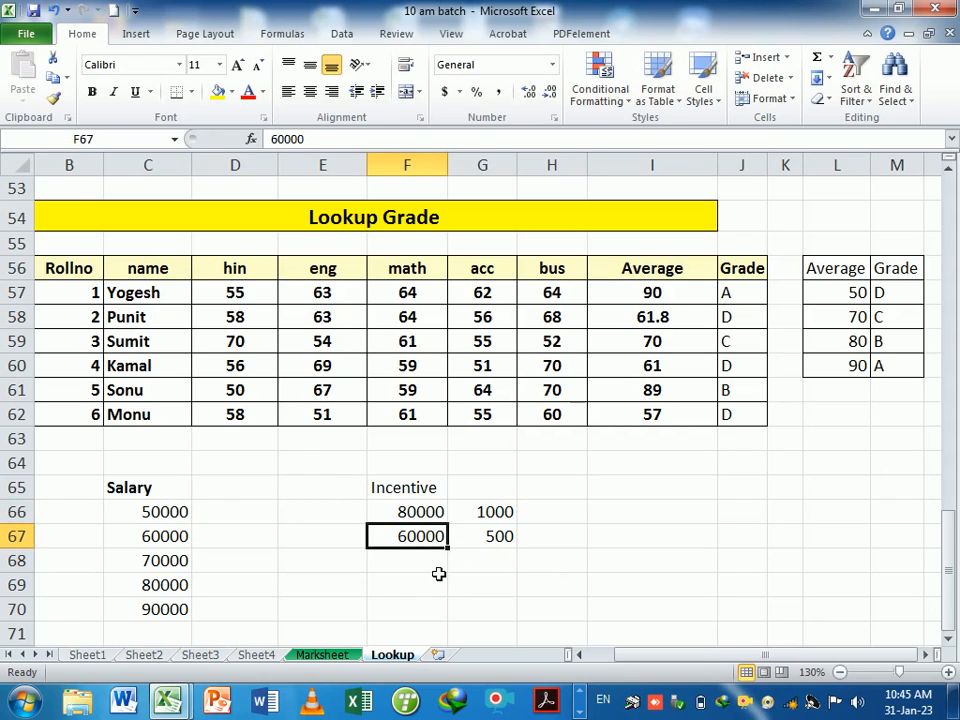
left_click(437, 570)
type("5")
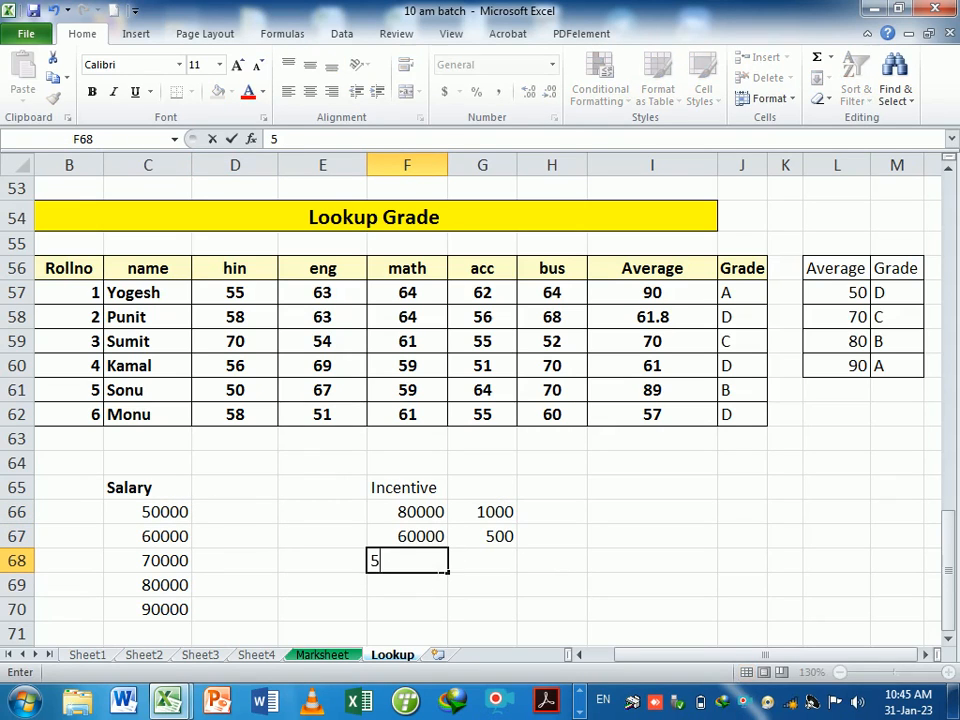
type("00000")
key("Tab")
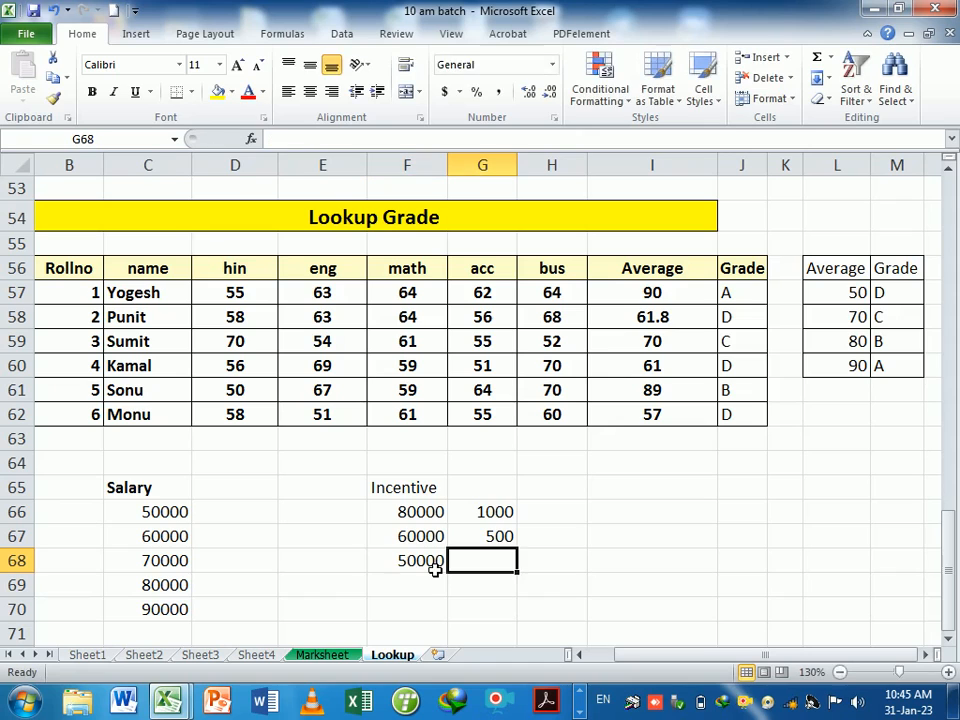
type("200")
key("Return")
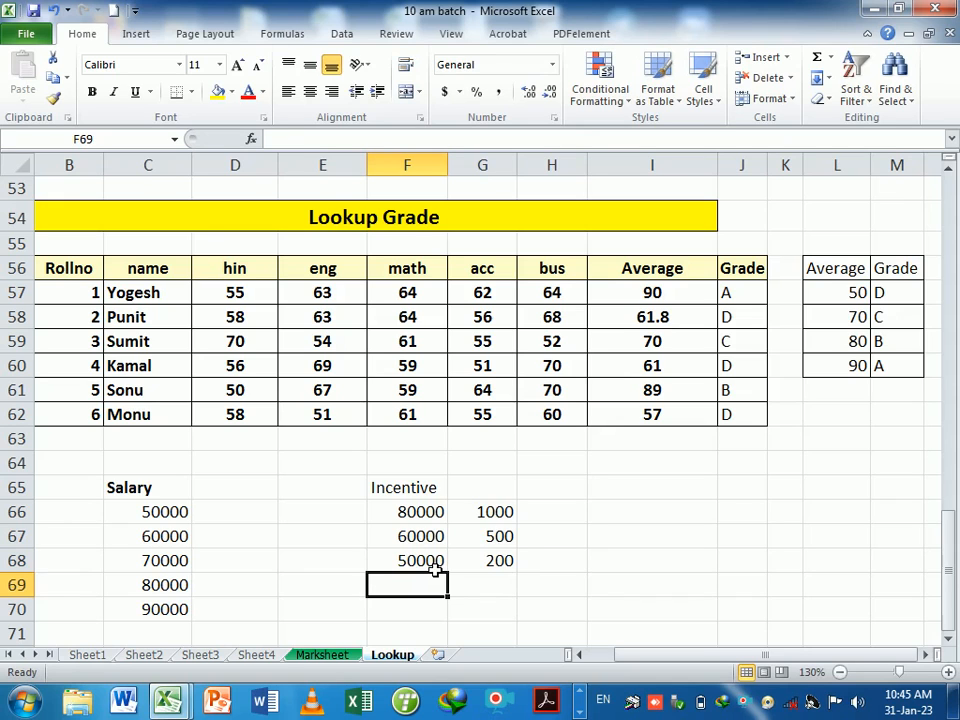
Start a LOOKUP formula in D66 with lookup value C66 and lookup vector F65:F68
left_click(242, 515)
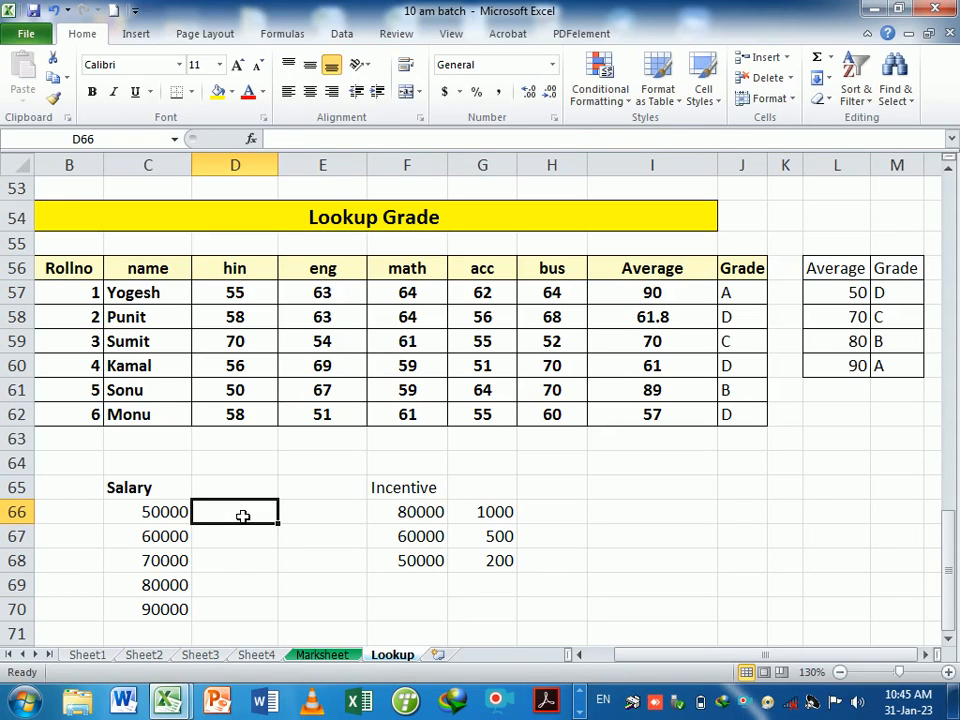
type("=lookup")
key("Tab")
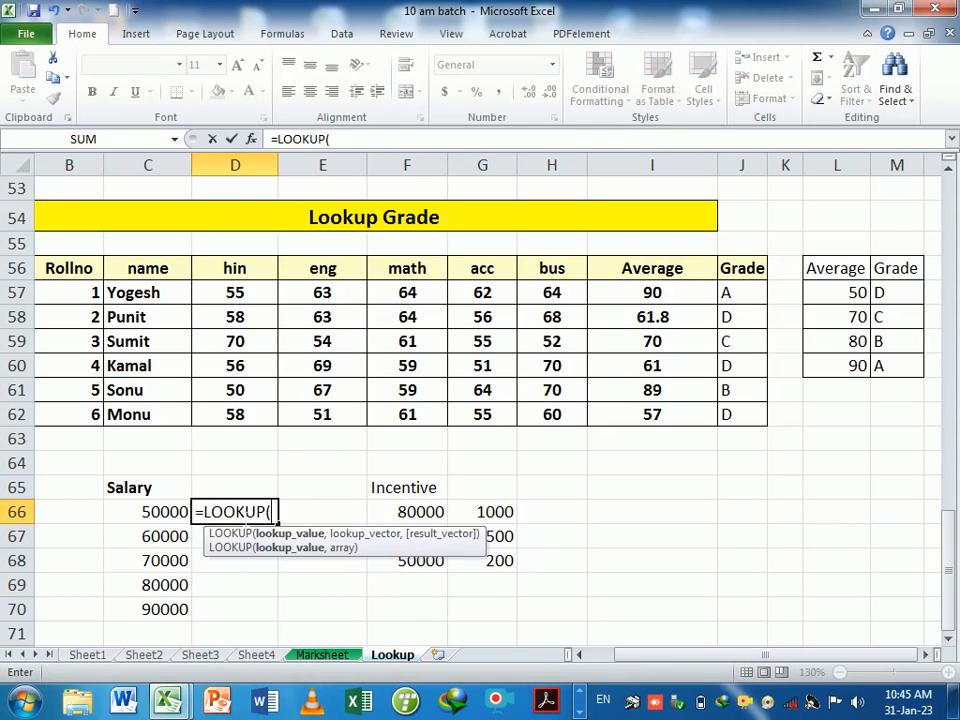
left_click(165, 512)
type(",")
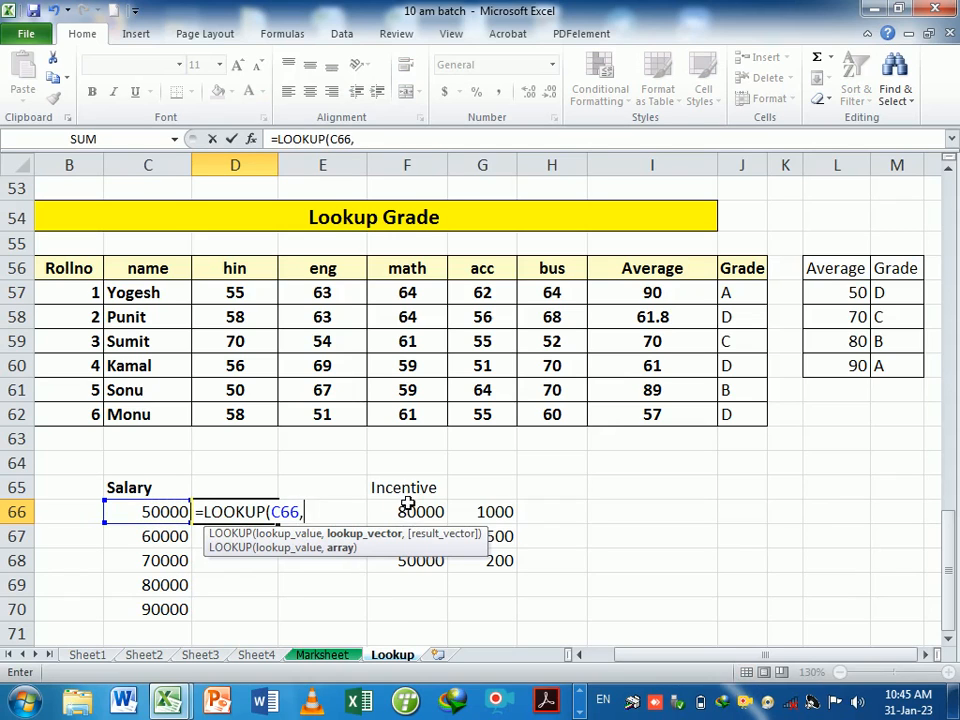
left_click_drag(405, 488, 422, 565)
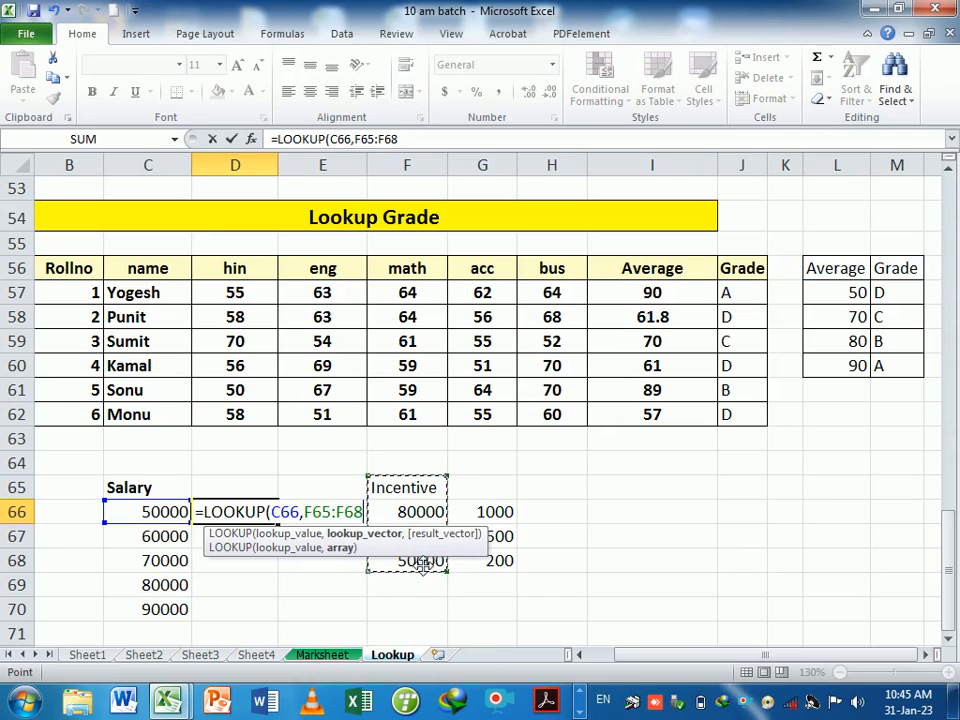
Try a LOOKUP in D66 of C66 against $F$65:$F$68 with result range G66:G68, and clear the cell
key("F4")
type(",")
left_click_drag(495, 512, 497, 561)
key("Return")
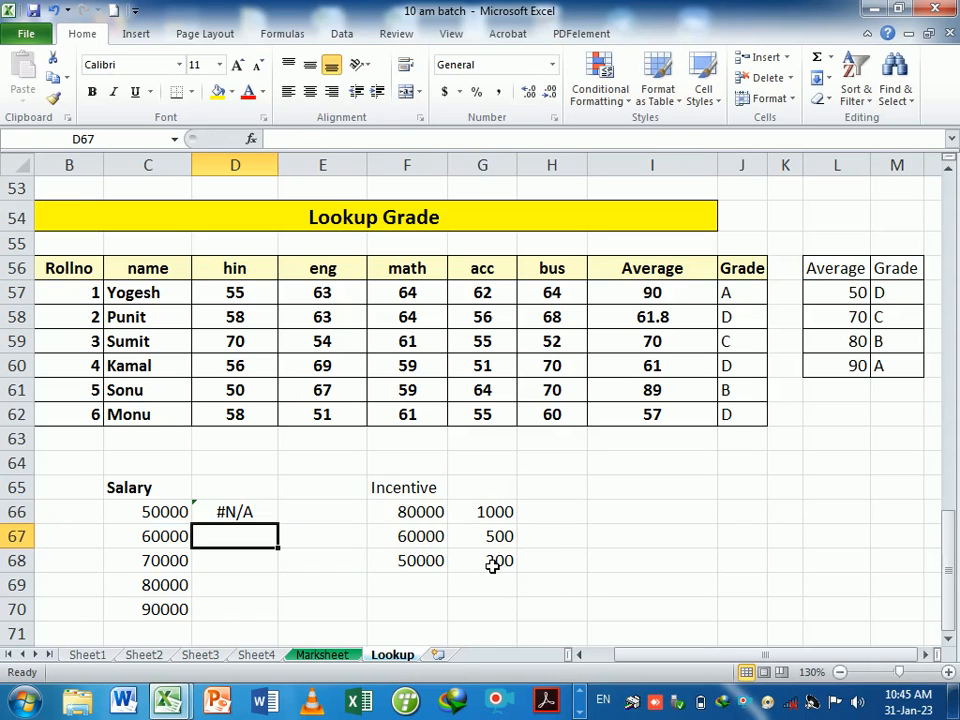
left_click(241, 510)
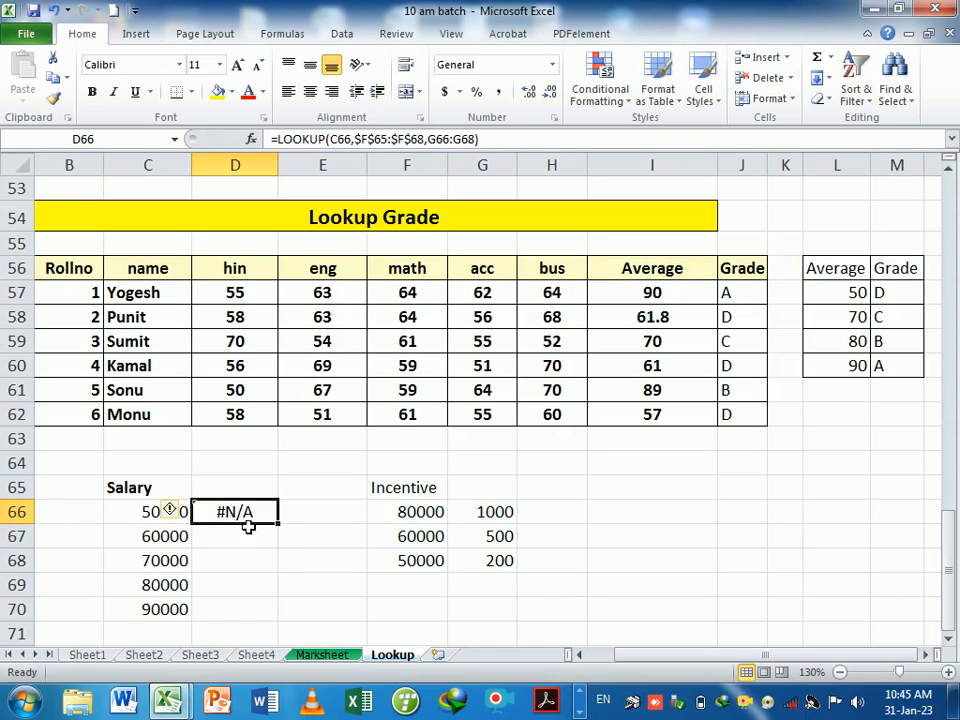
key("Delete")
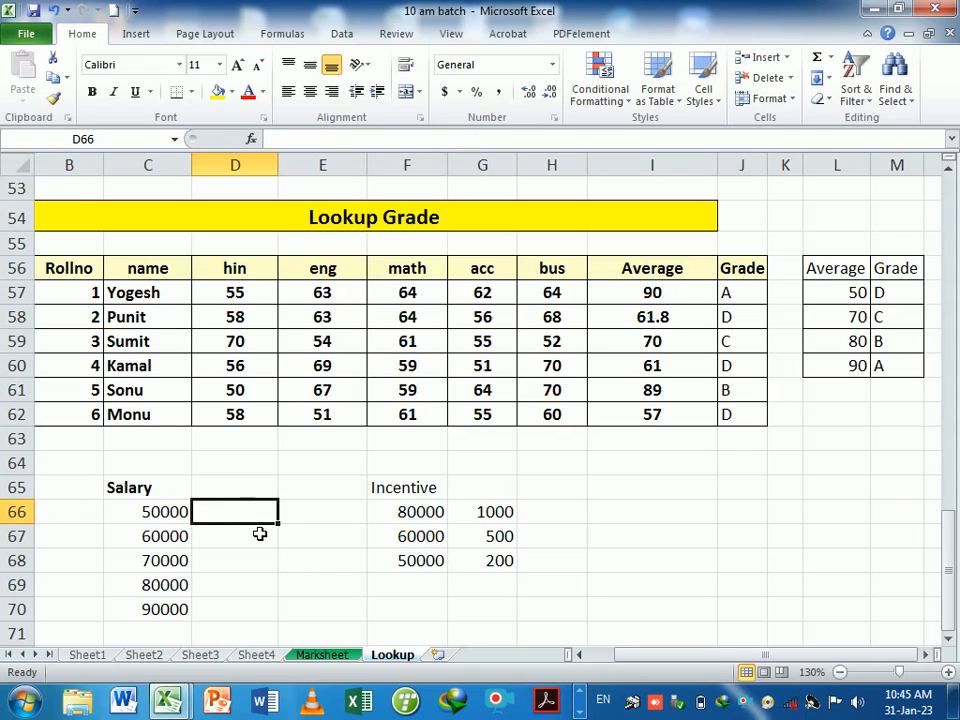
Enter =LOOKUP(C66,$F$66:$F$68,$G$66:$G$68) in D66 to find the incentive for the first salary
type("=looku")
key("Tab")
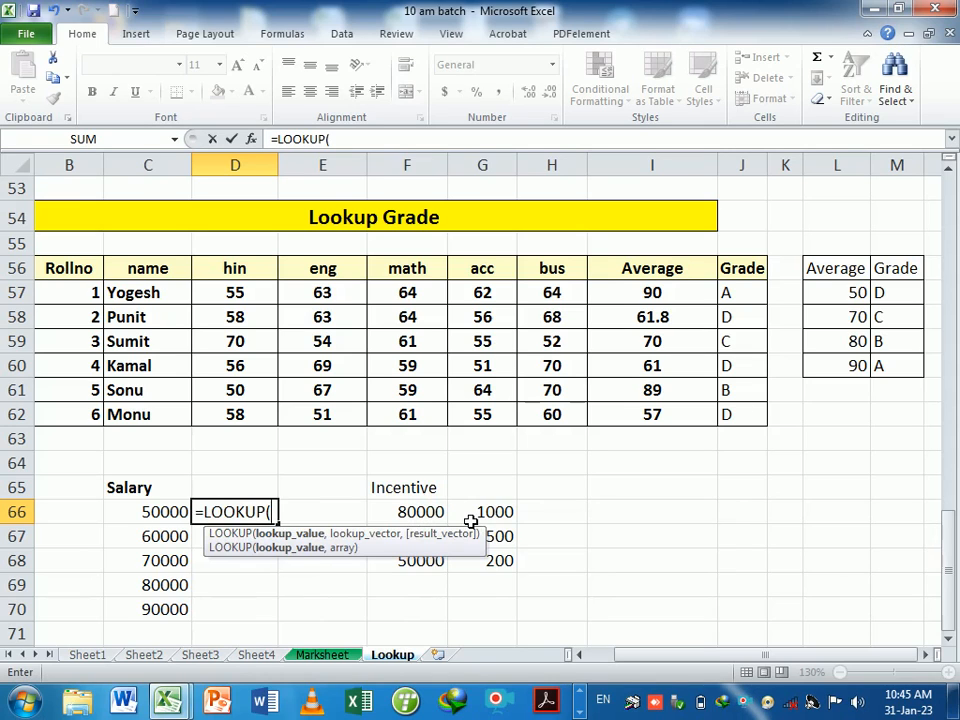
left_click(150, 513)
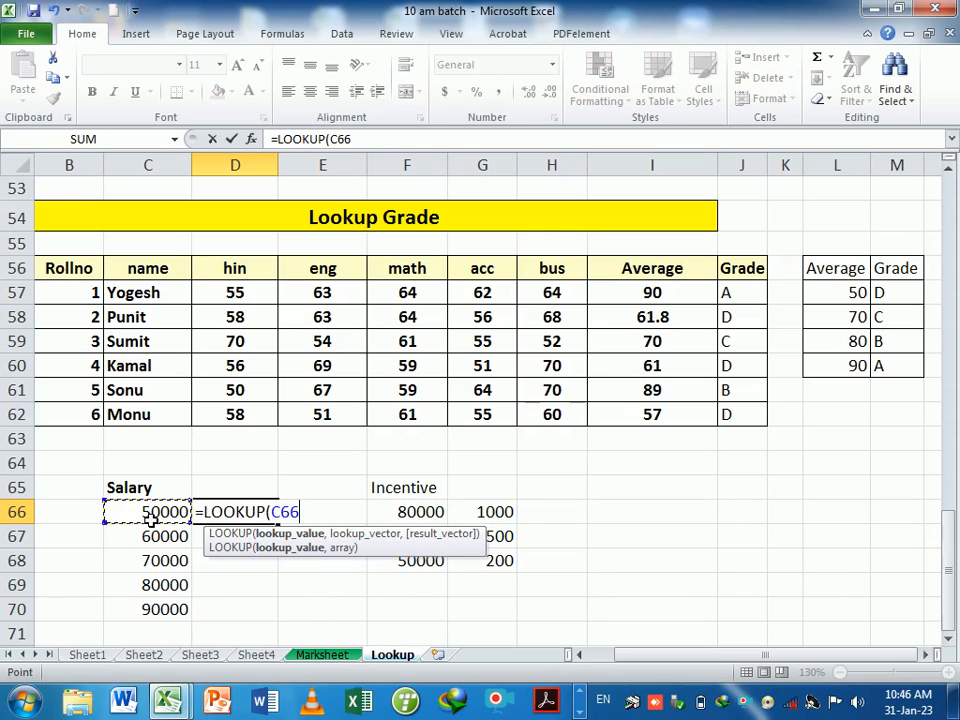
type(",")
left_click_drag(435, 514, 436, 557)
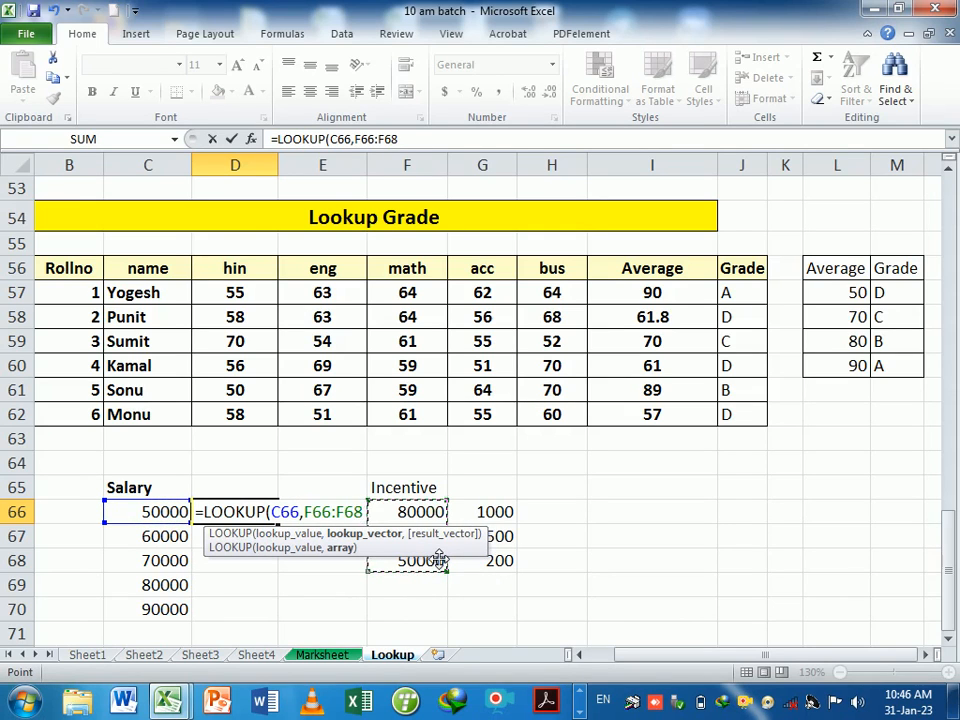
key("F4")
type(",")
left_click_drag(497, 510, 497, 561)
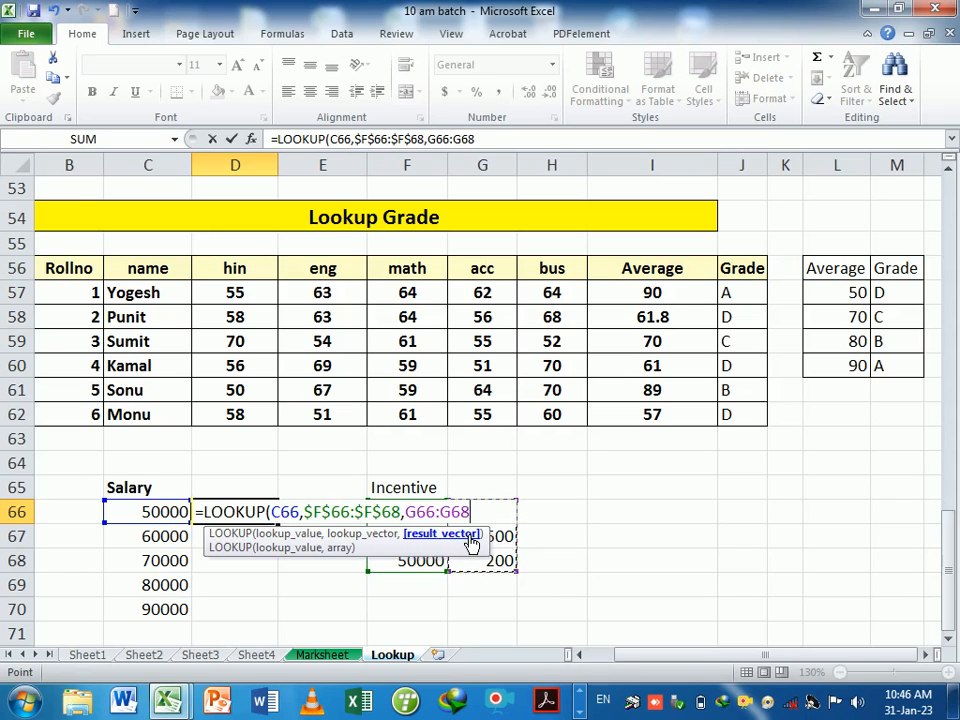
key("F4")
key("Return")
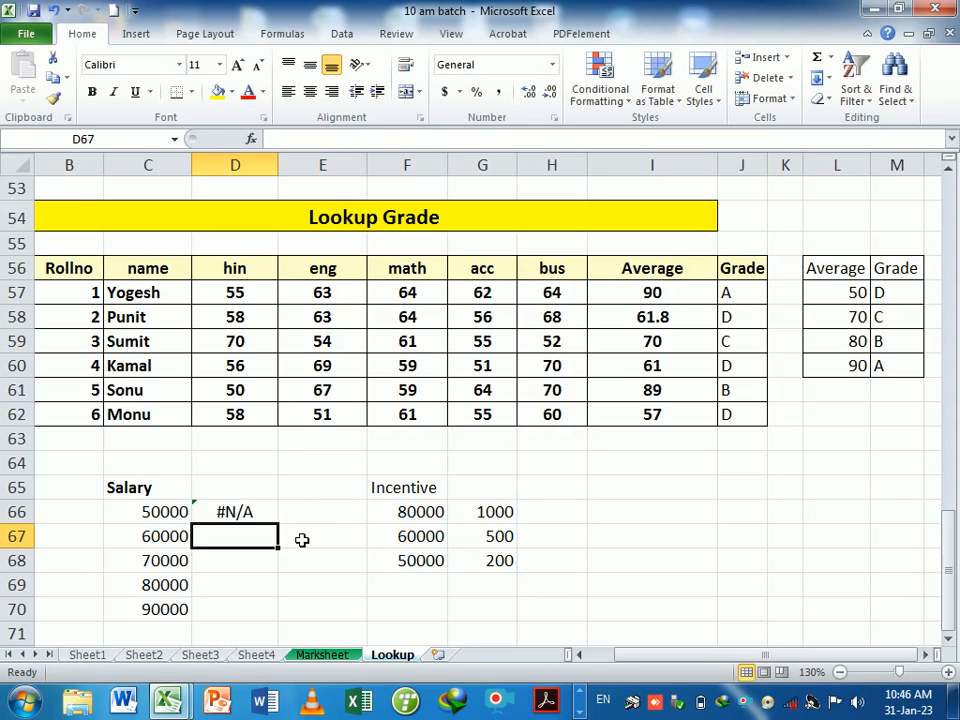
Review the LOOKUP formula in D66 and the lookup and result ranges it refers to
scroll(315, 540, "up", 3)
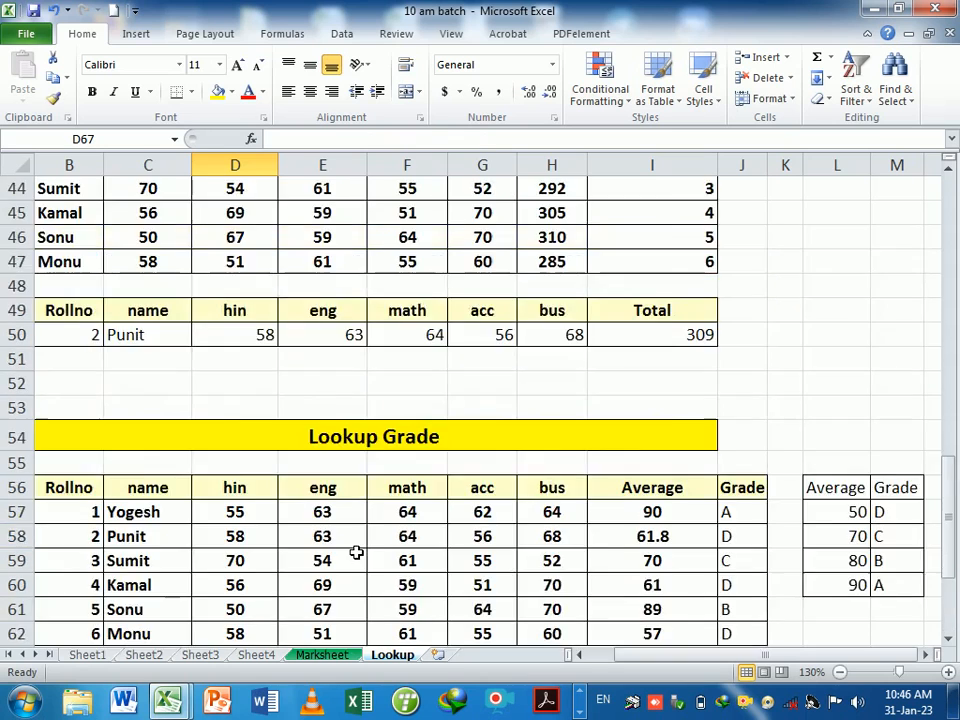
scroll(354, 551, "down", 4)
left_click(246, 439)
double_click(236, 433)
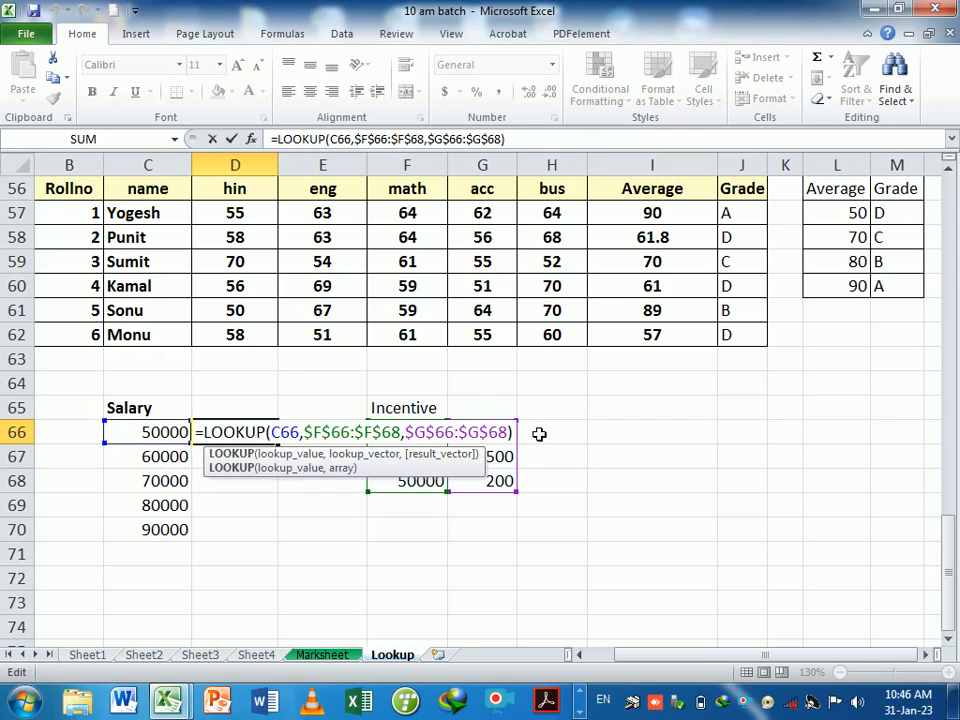
key("Return")
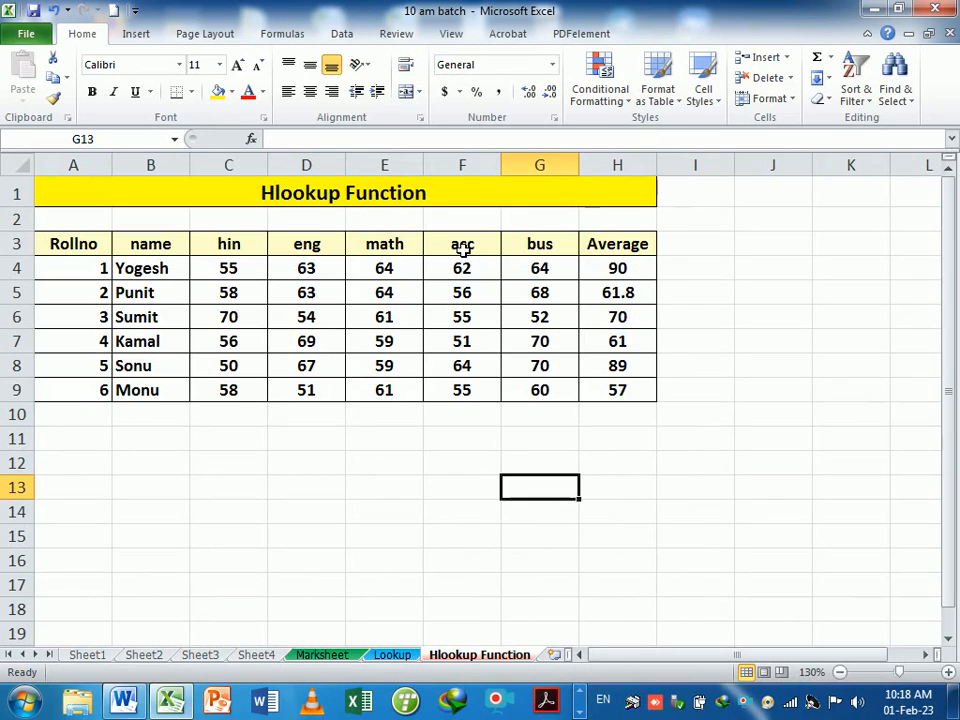
Examine the marks table on the Hlookup Function sheet and how the Lookup sheet's table reads across the roll number 3 row
left_click(462, 249)
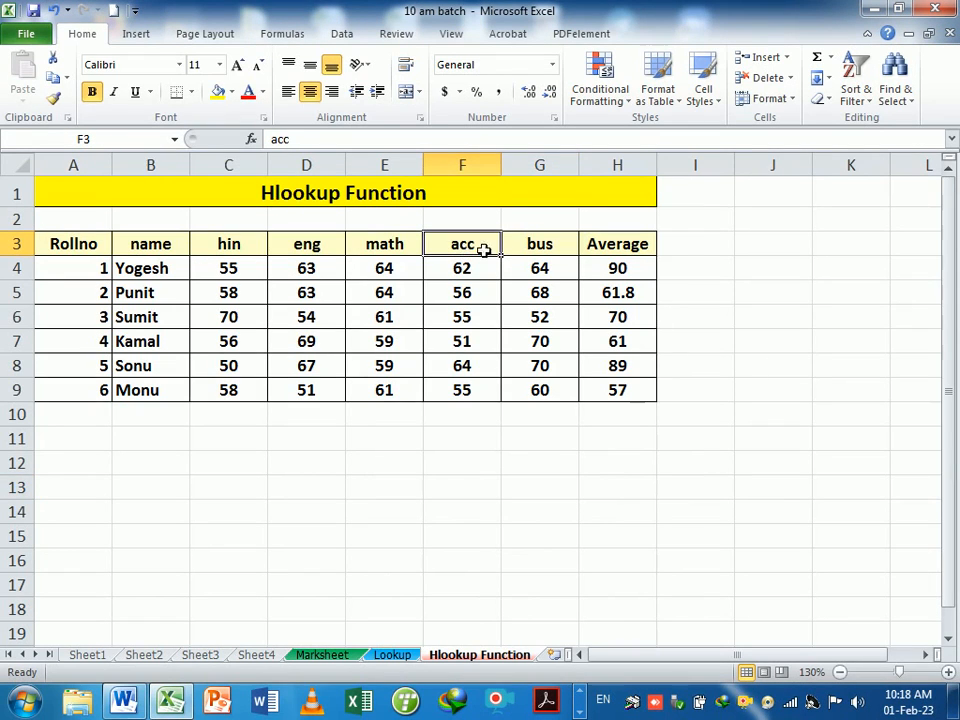
left_click_drag(683, 246, 687, 387)
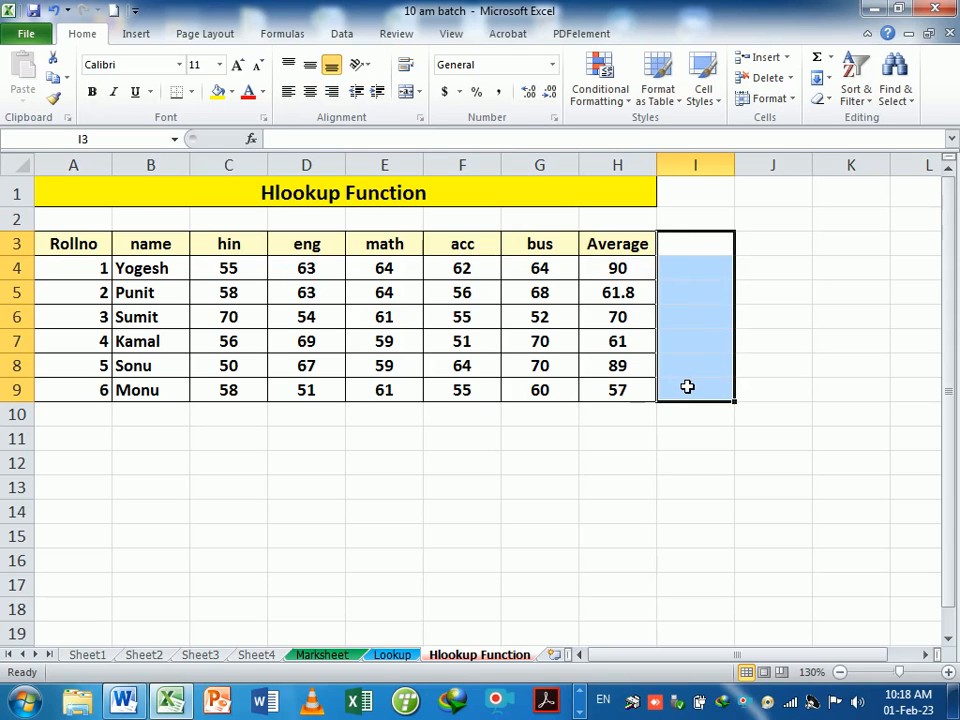
left_click(401, 658)
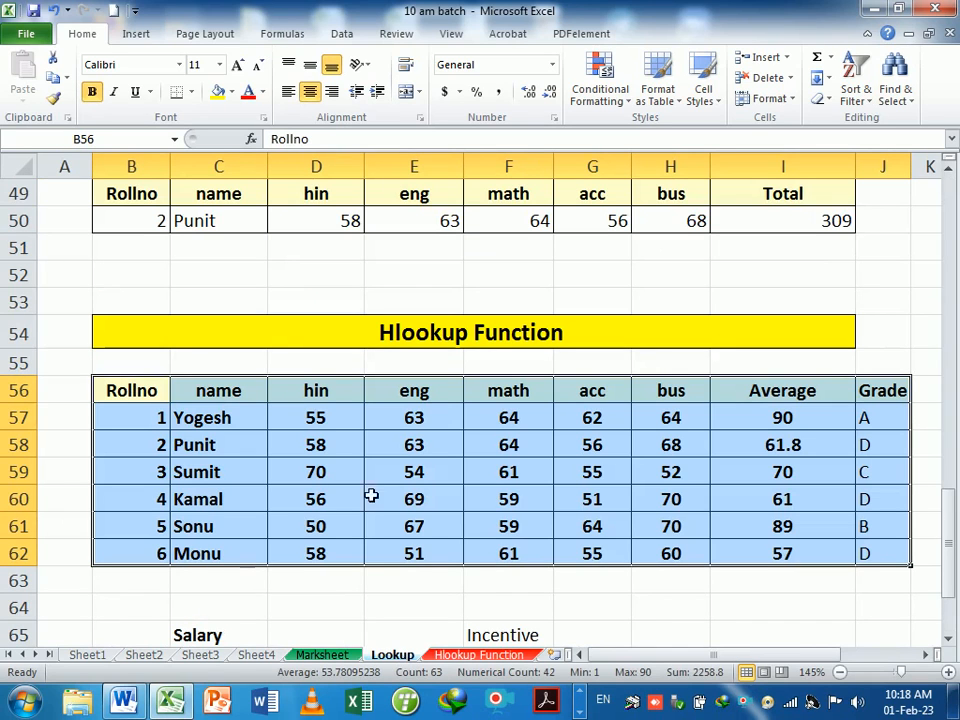
left_click(235, 503)
left_click(155, 483)
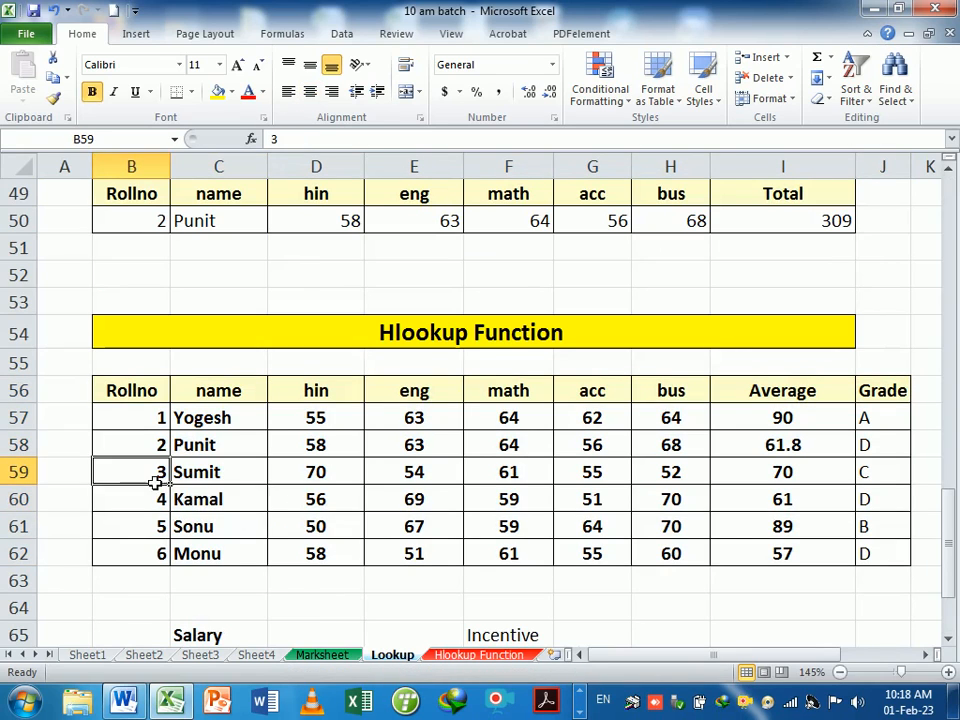
left_click(215, 476)
left_click(315, 477)
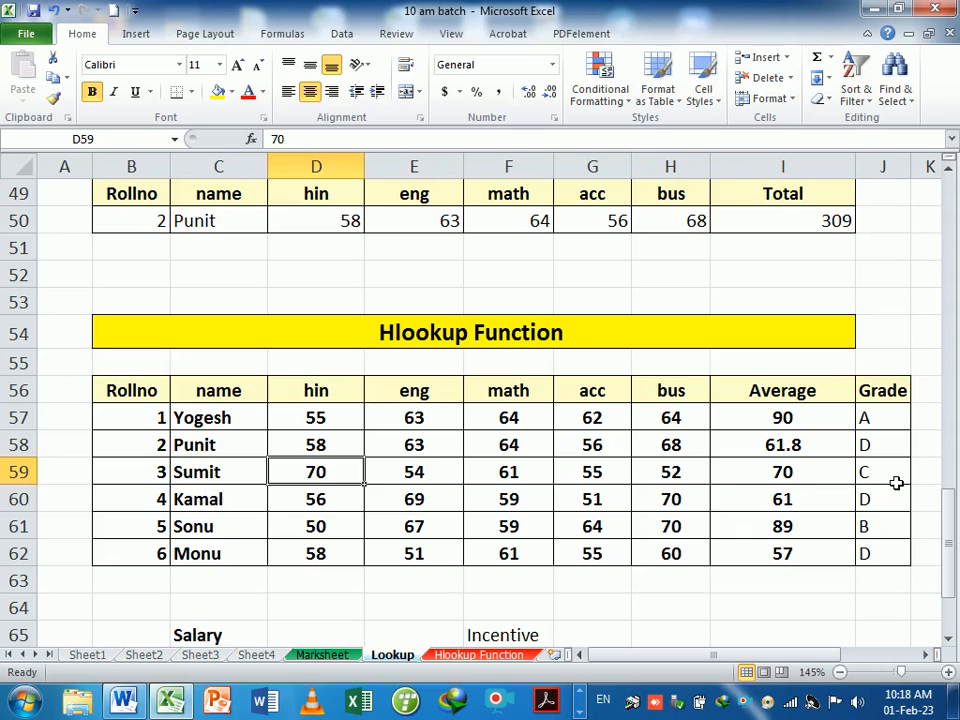
left_click(827, 482)
left_click(669, 498)
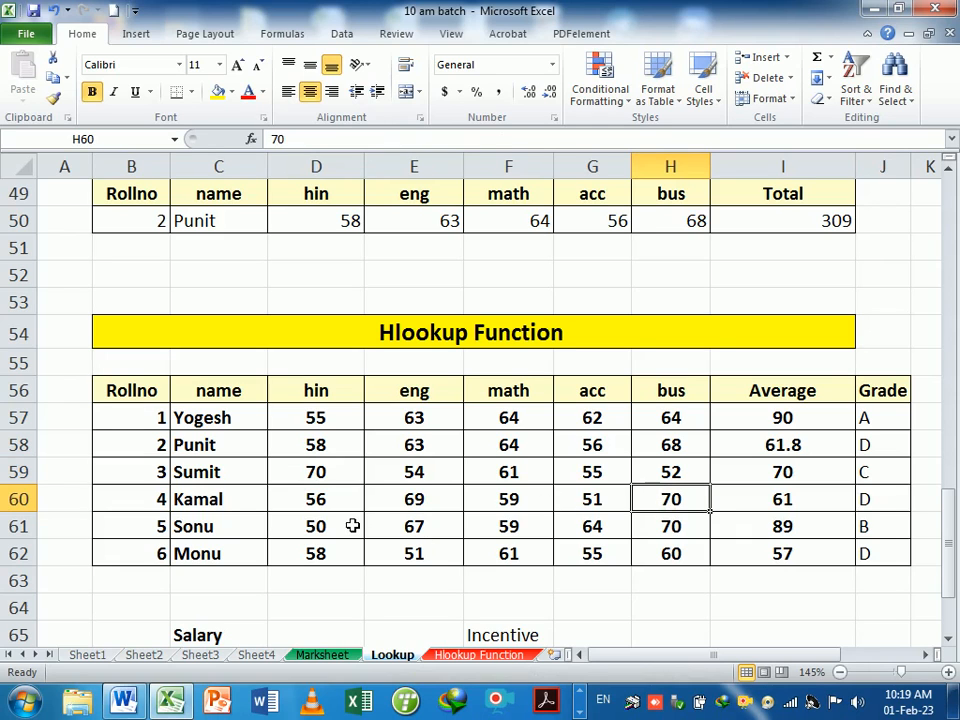
Examine the math column and the roll number 4 row of the marks table on the Hlookup Function sheet
left_click(484, 660)
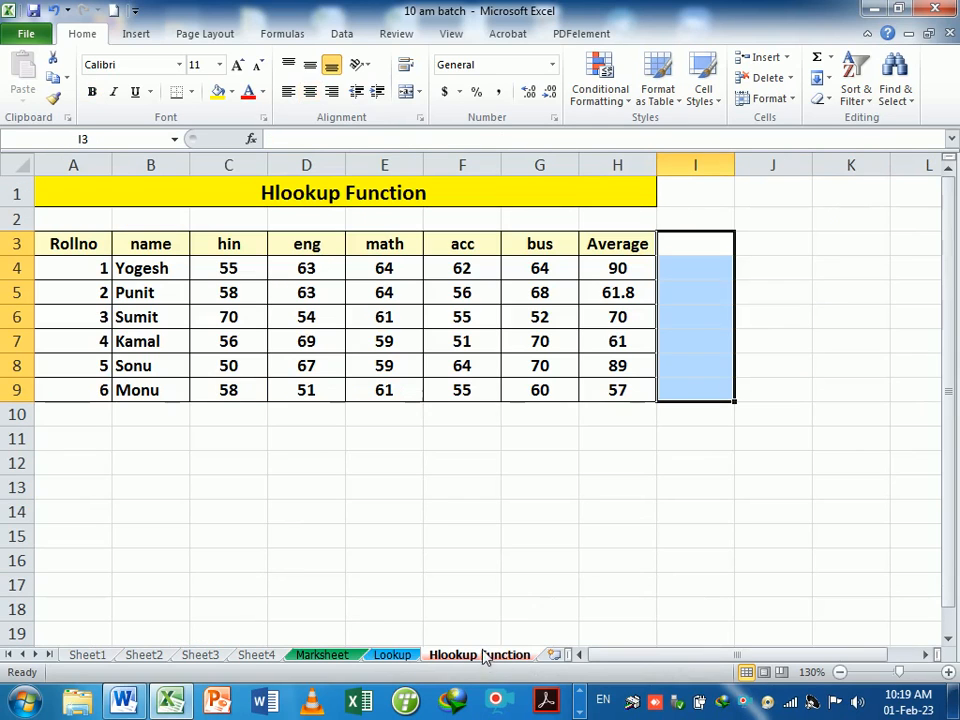
left_click(388, 246)
left_click_drag(388, 246, 404, 400)
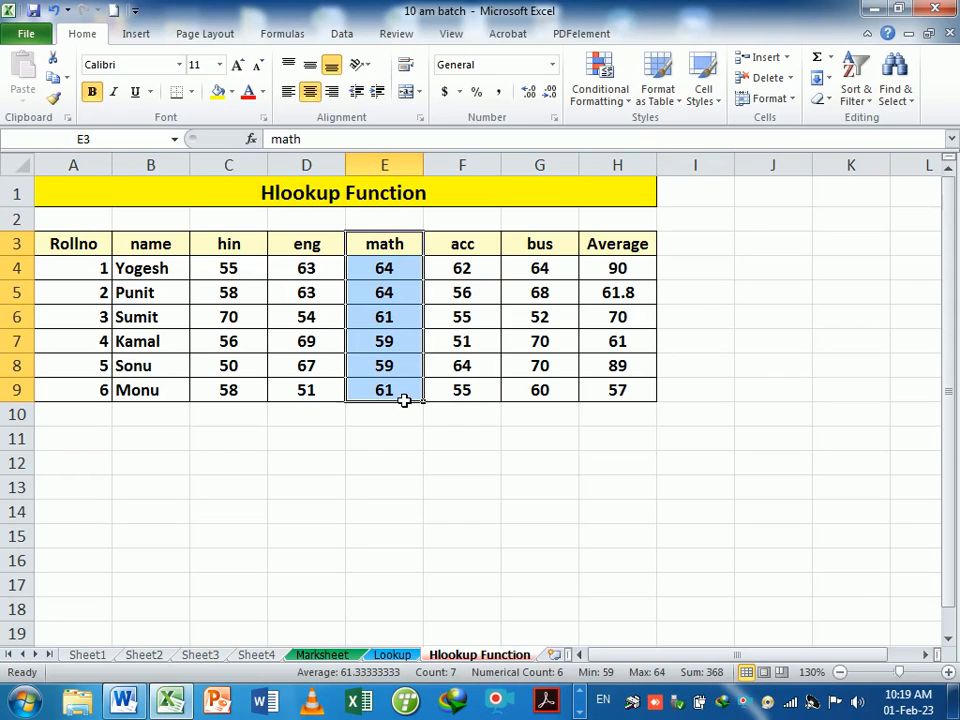
left_click(96, 341)
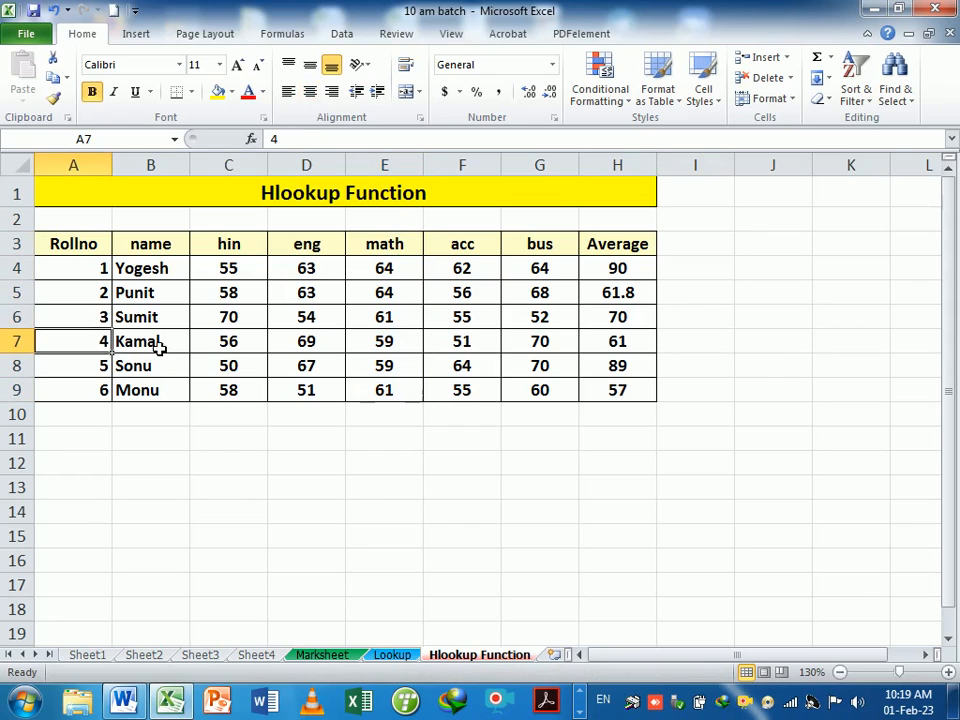
left_click(160, 345)
left_click(238, 343)
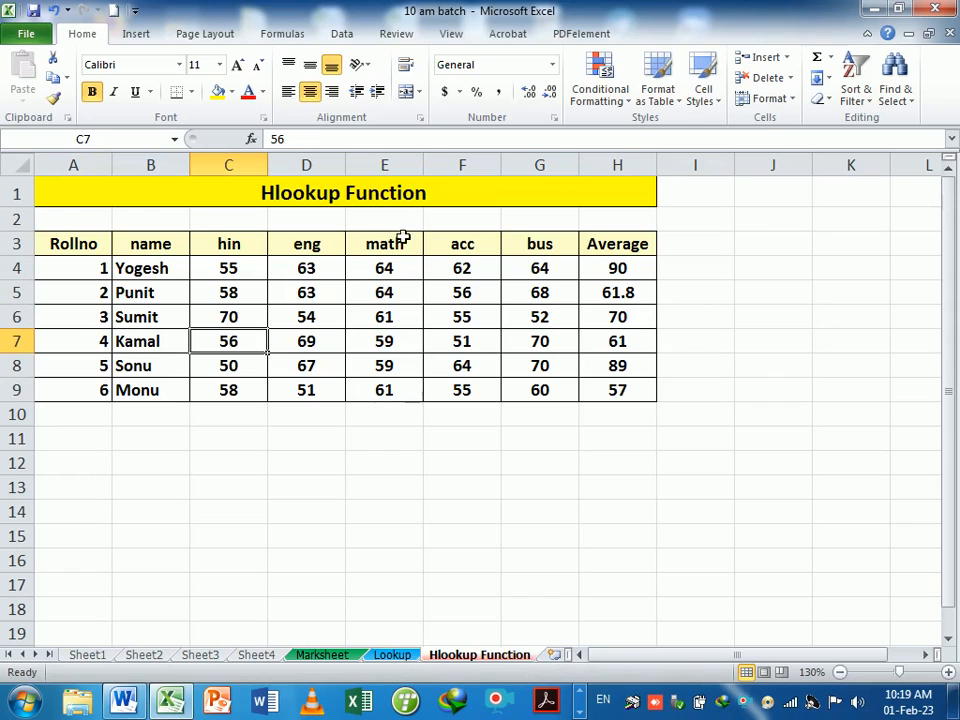
left_click_drag(397, 243, 401, 390)
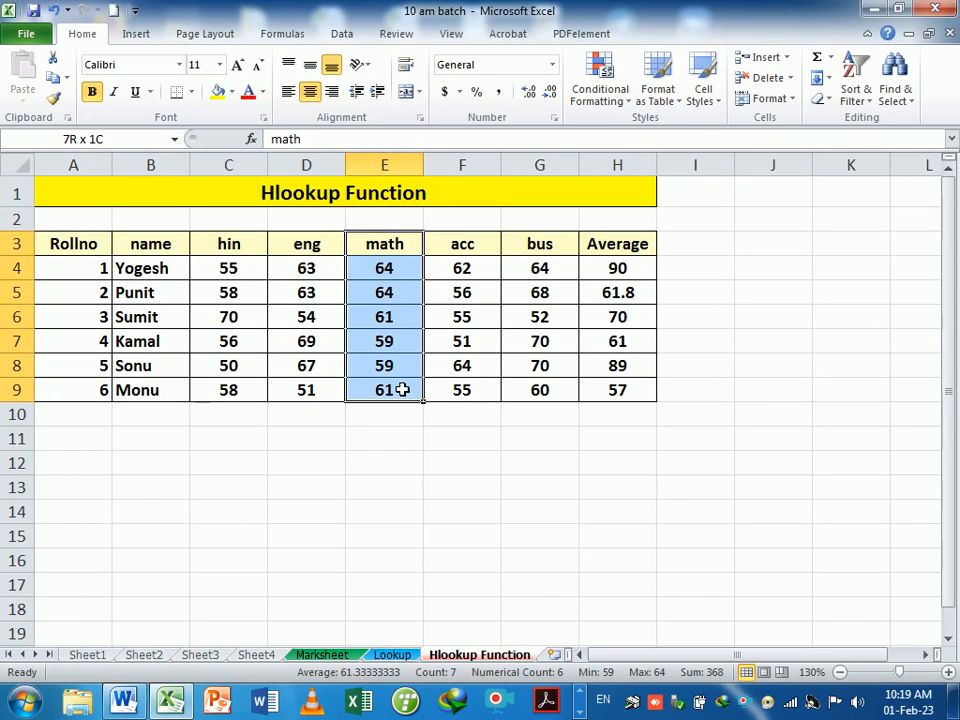
left_click(401, 454)
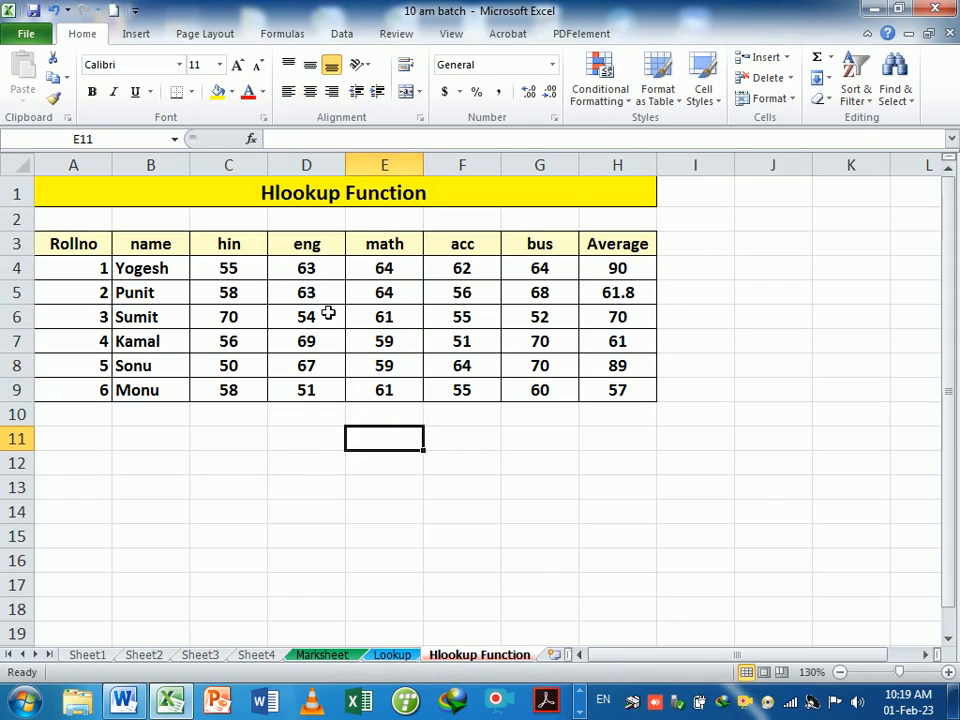
Copy the math header from E3 into B11, below the marks table
left_click(377, 249)
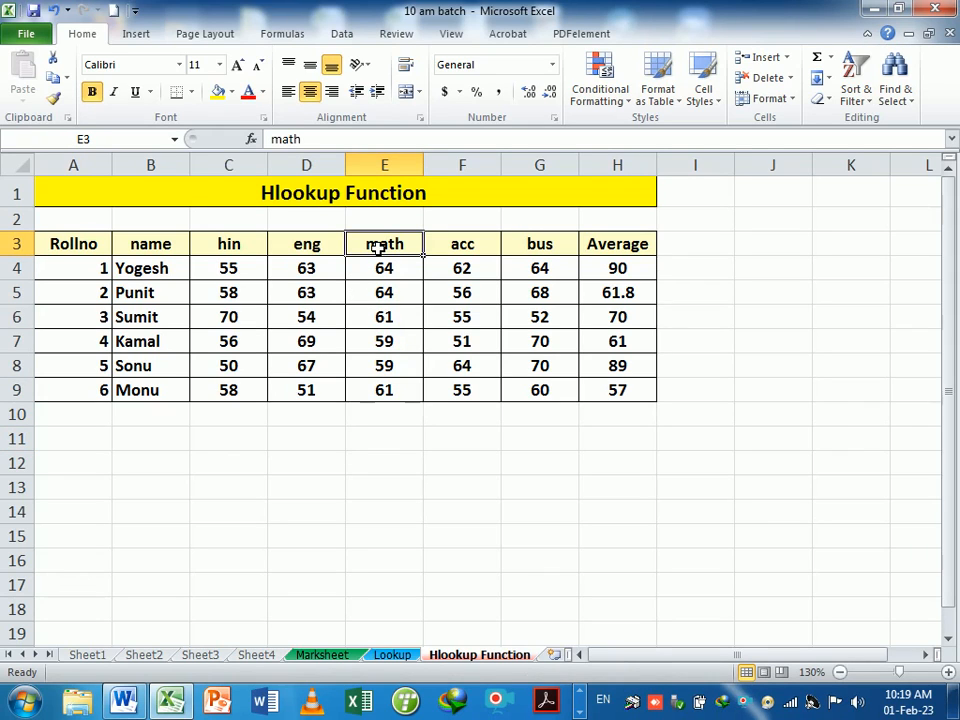
key("ctrl+c")
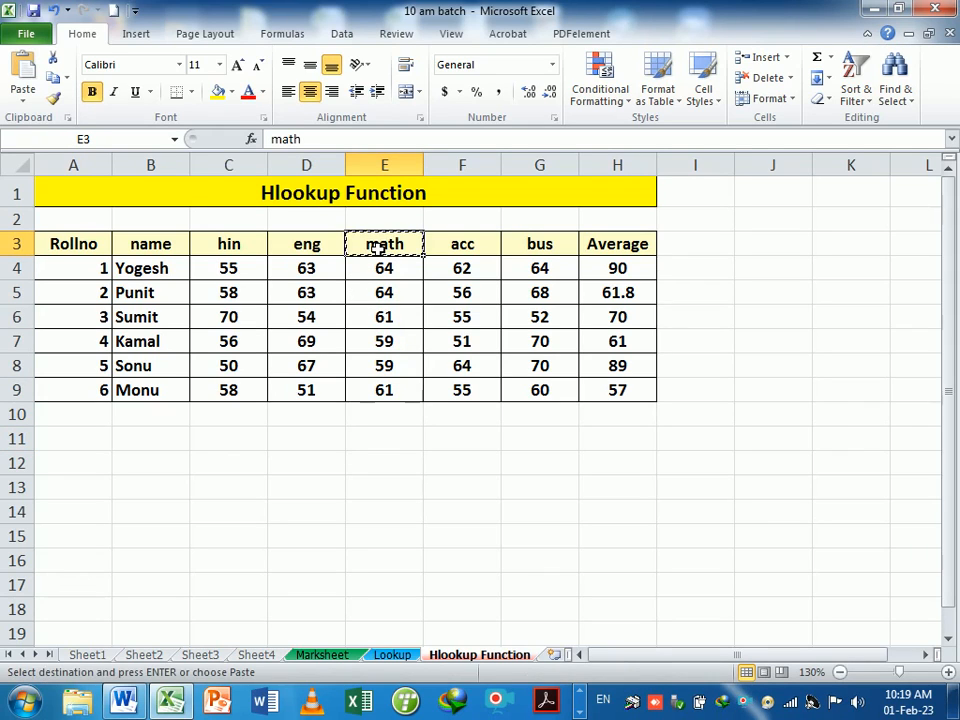
left_click(168, 441)
key("Return")
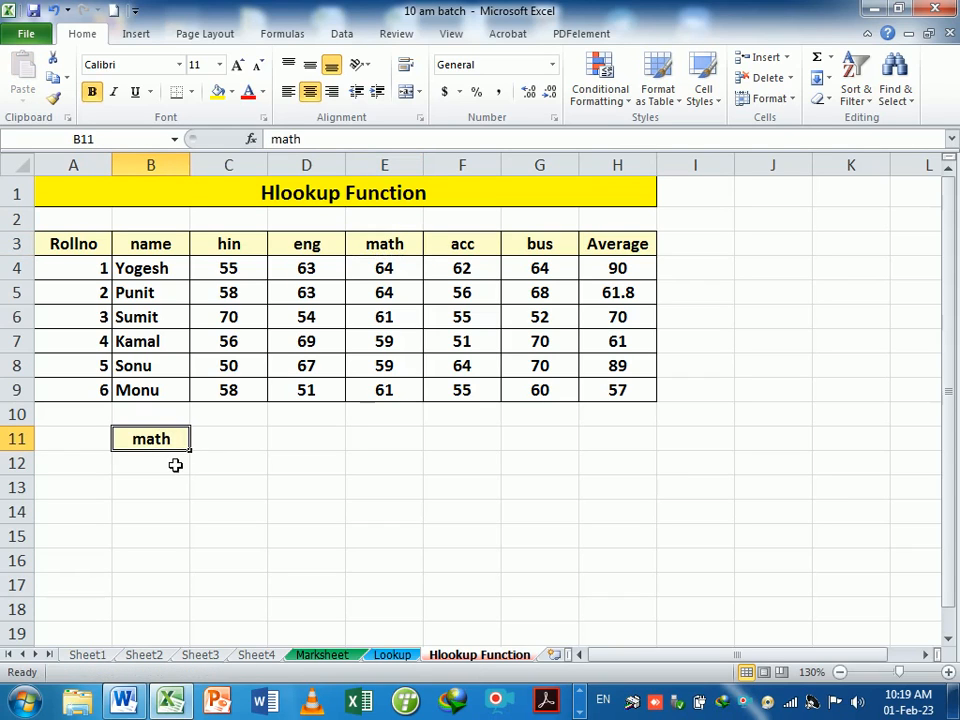
Start an HLOOKUP formula in B12, below the copied math header, with B11 as the lookup value
left_click(175, 465)
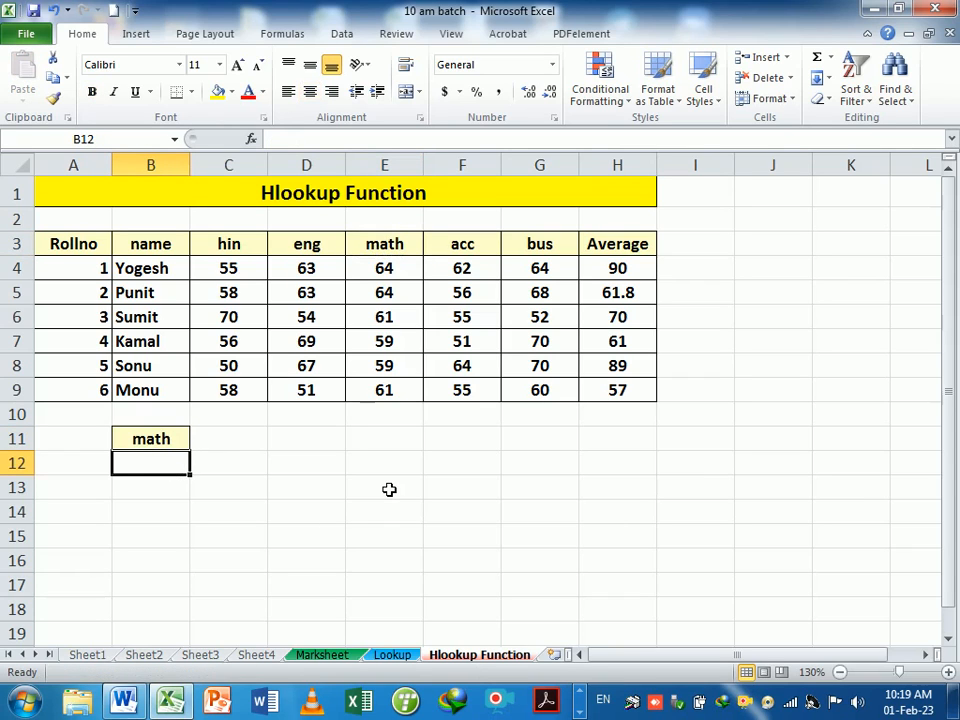
type("=hllo")
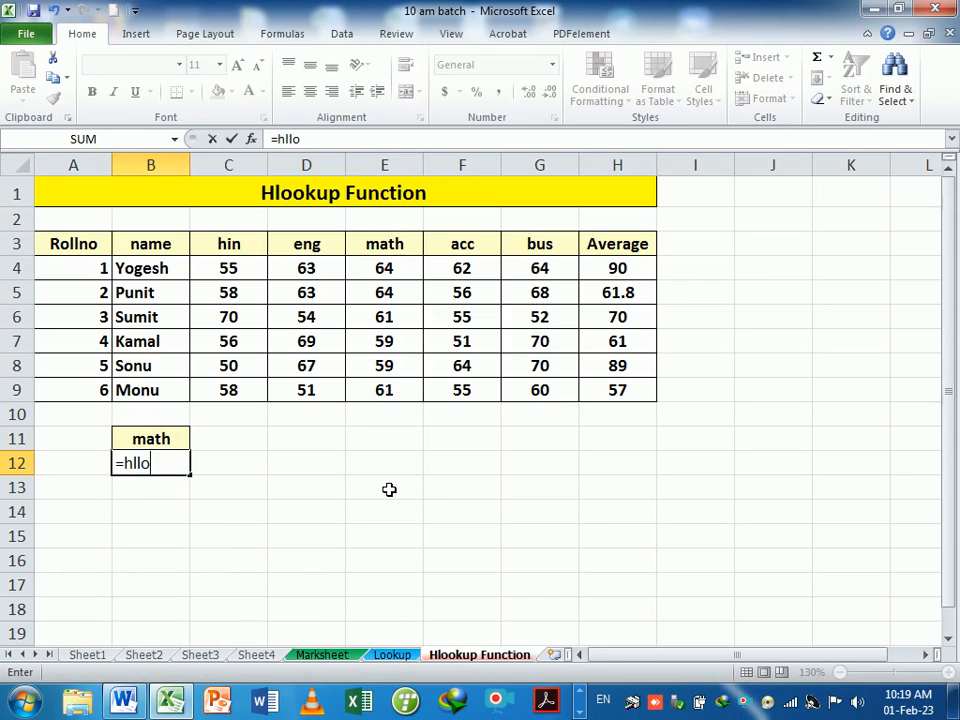
key("BackSpace")
key("BackSpace")
type("oku")
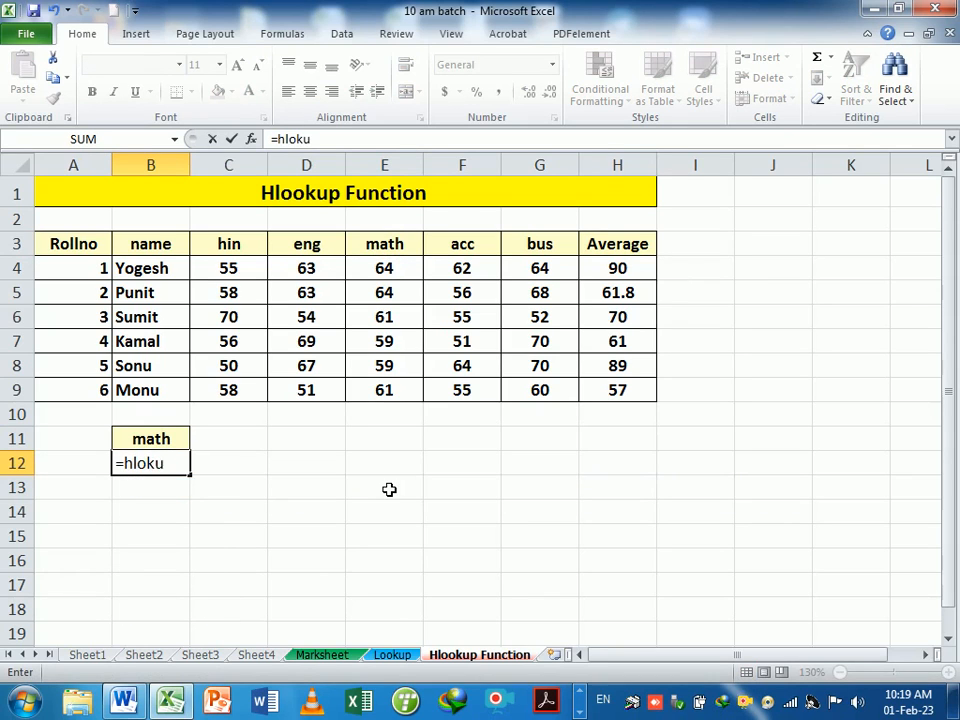
key("BackSpace")
key("BackSpace")
key("BackSpace")
key("Tab")
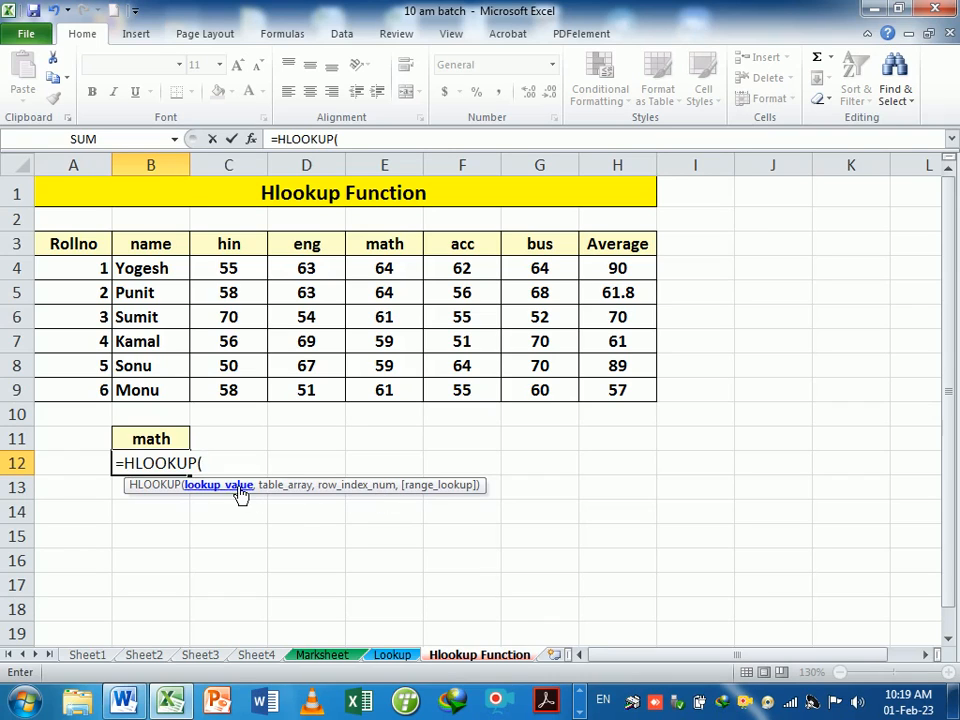
left_click_drag(306, 489, 289, 535)
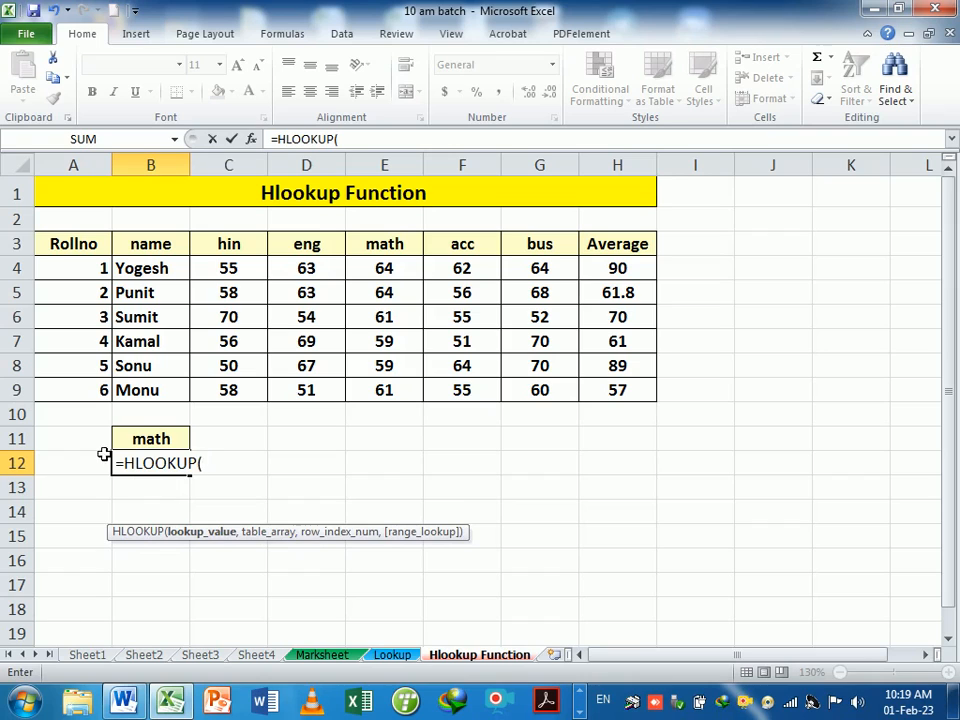
left_click(174, 441)
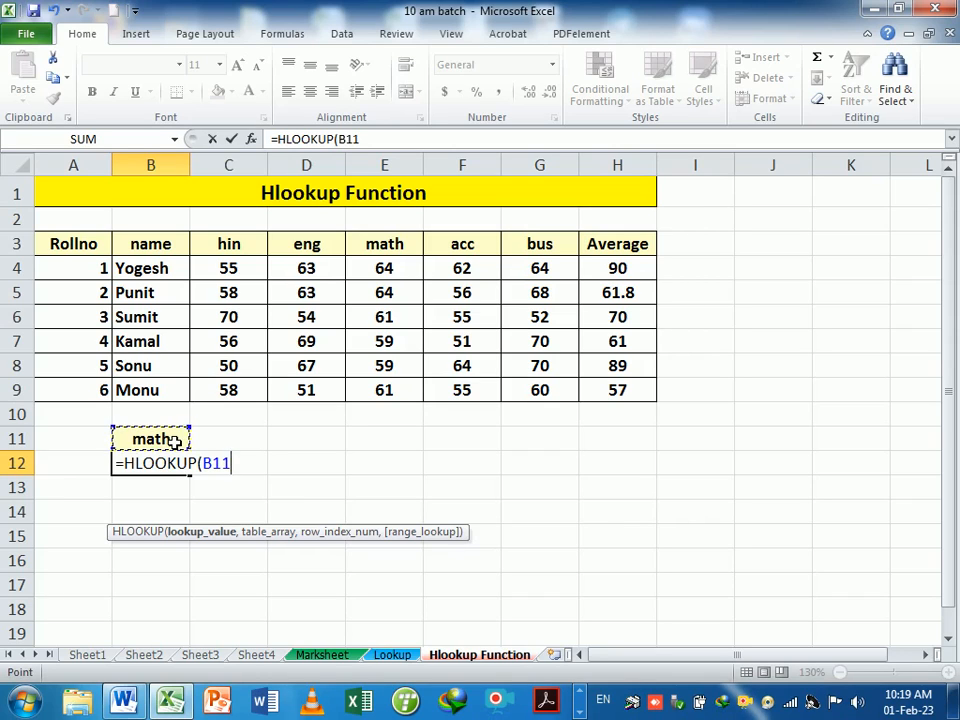
type(",")
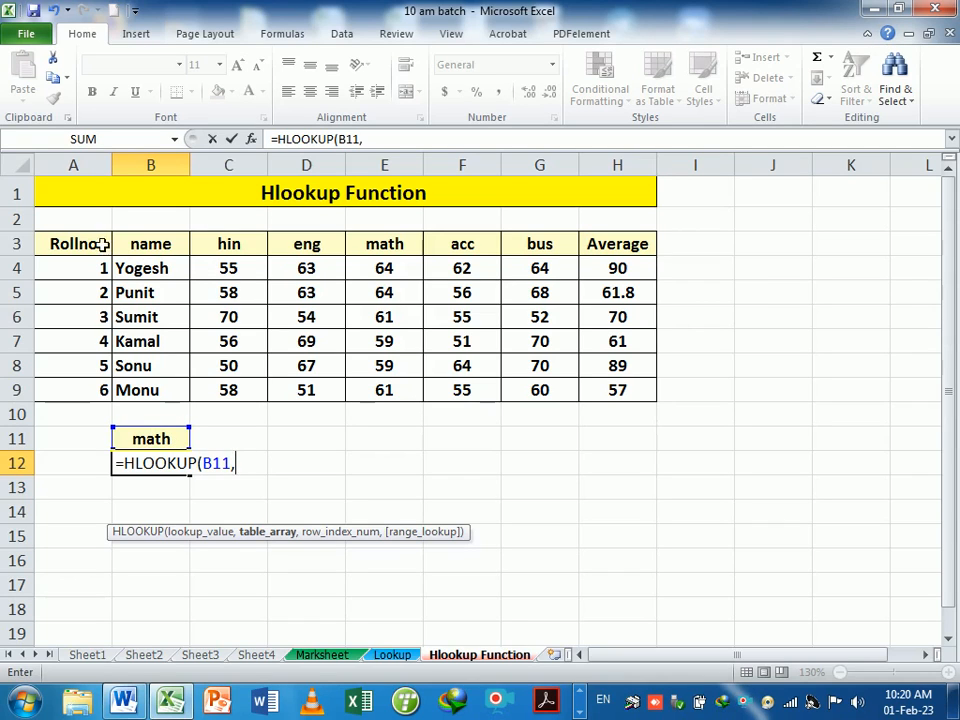
Add the marks table A3:H9 as the table array and 4 as the row index of the B12 formula
left_click_drag(90, 249, 617, 392)
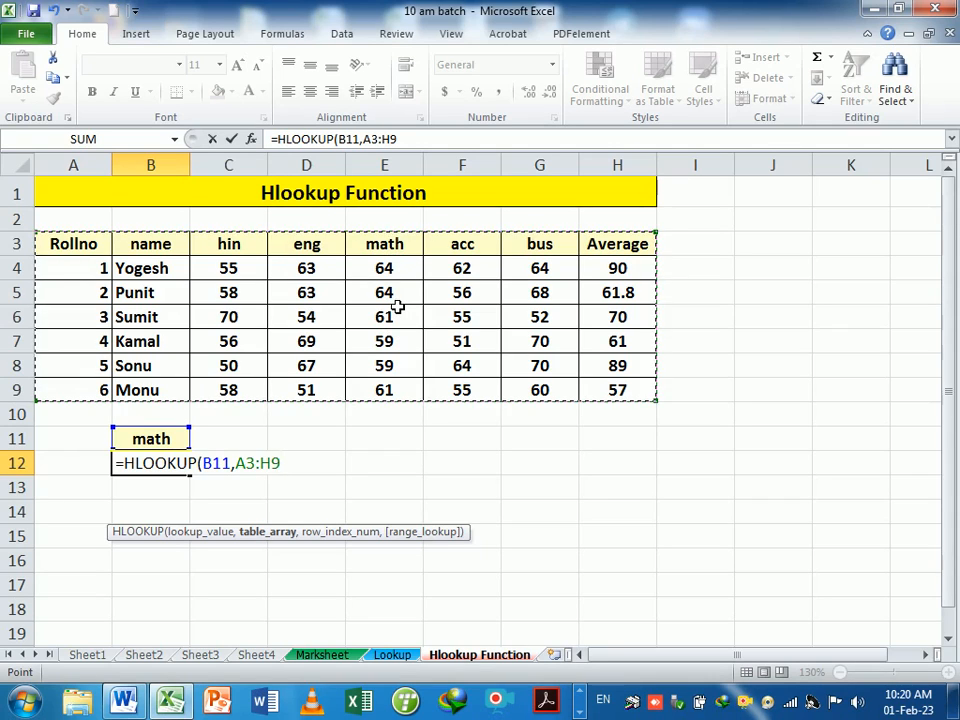
type(",4")
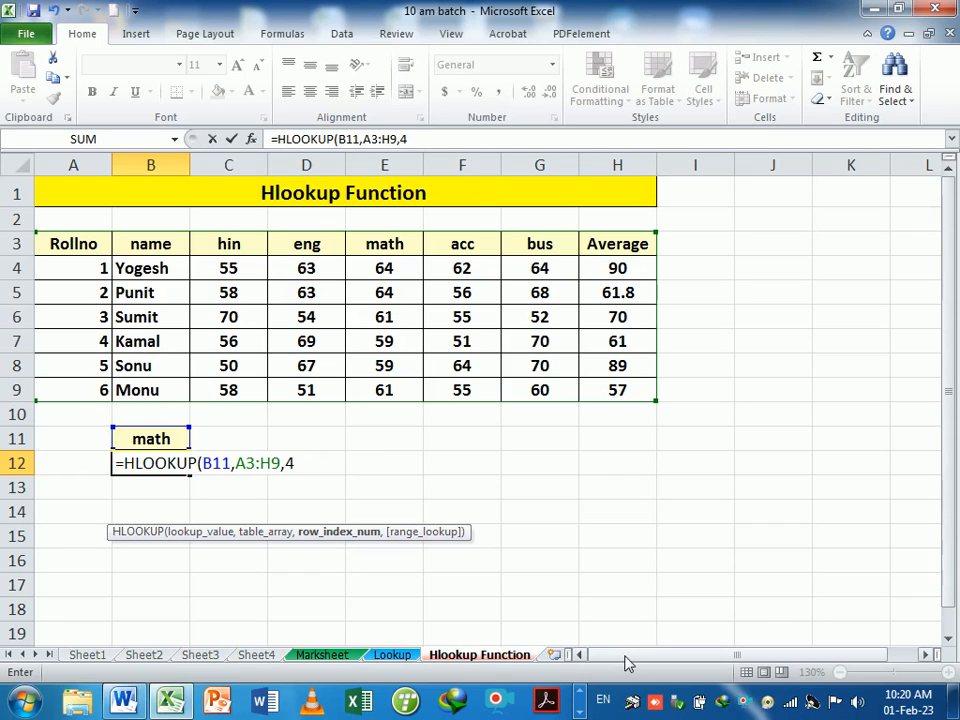
type(",")
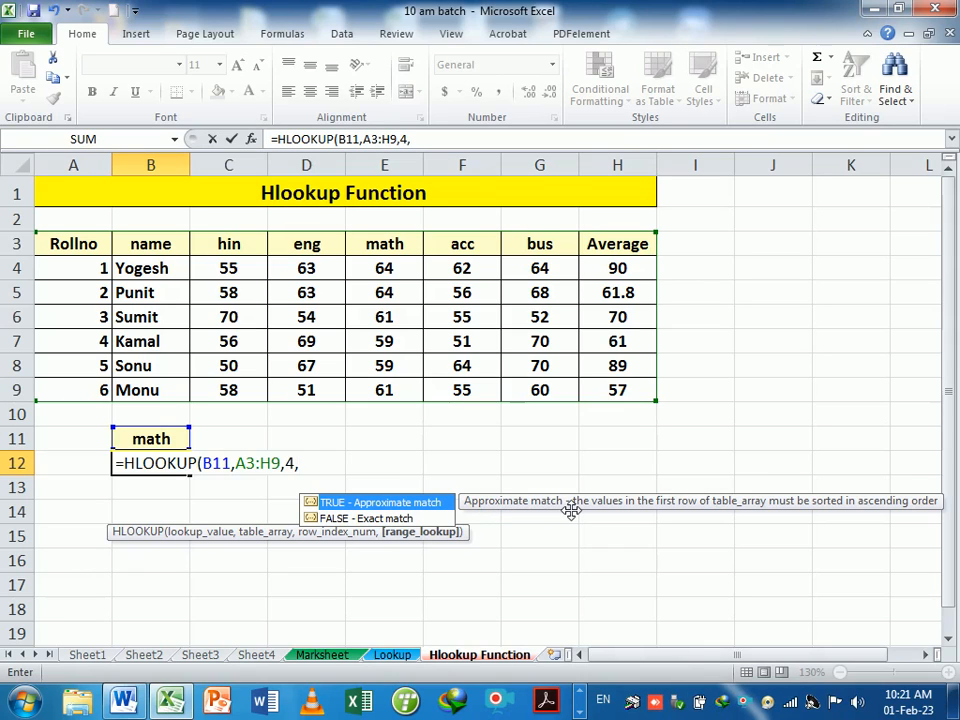
left_click(380, 520)
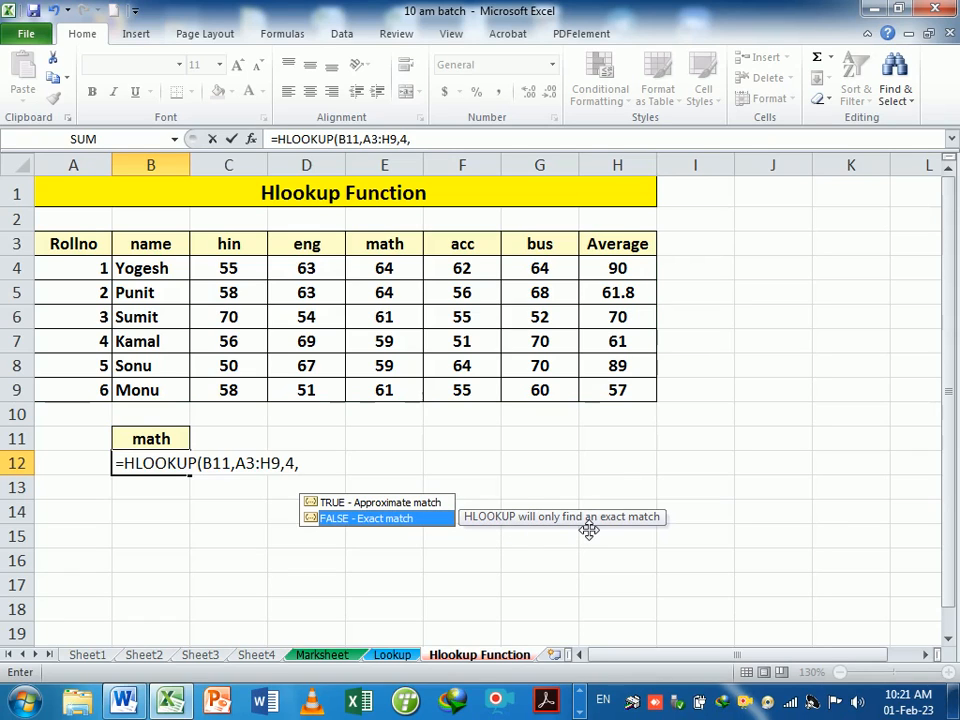
double_click(376, 529)
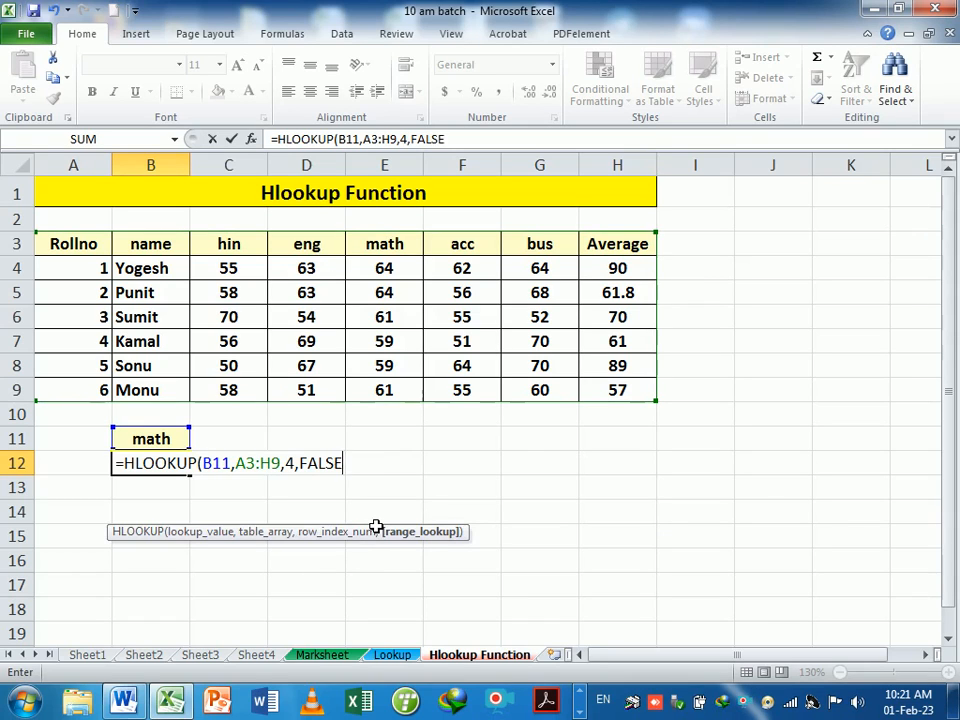
key("BackSpace")
key("BackSpace")
key("BackSpace")
key("BackSpace")
key("BackSpace")
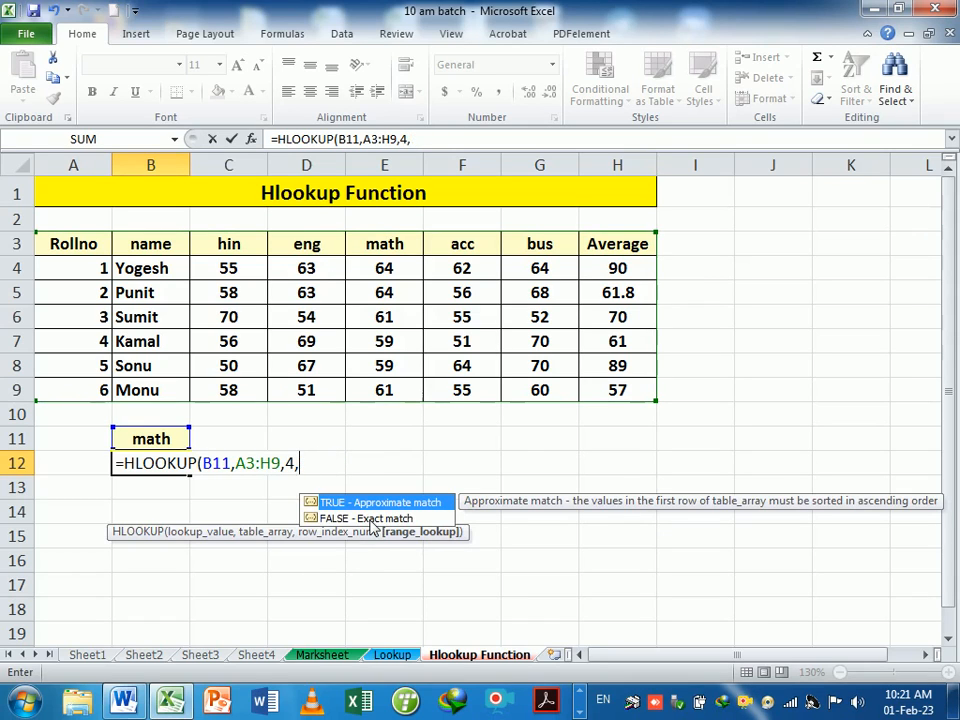
Complete the B12 HLOOKUP formula with 0 as the range lookup argument for an exact match
type("0)")
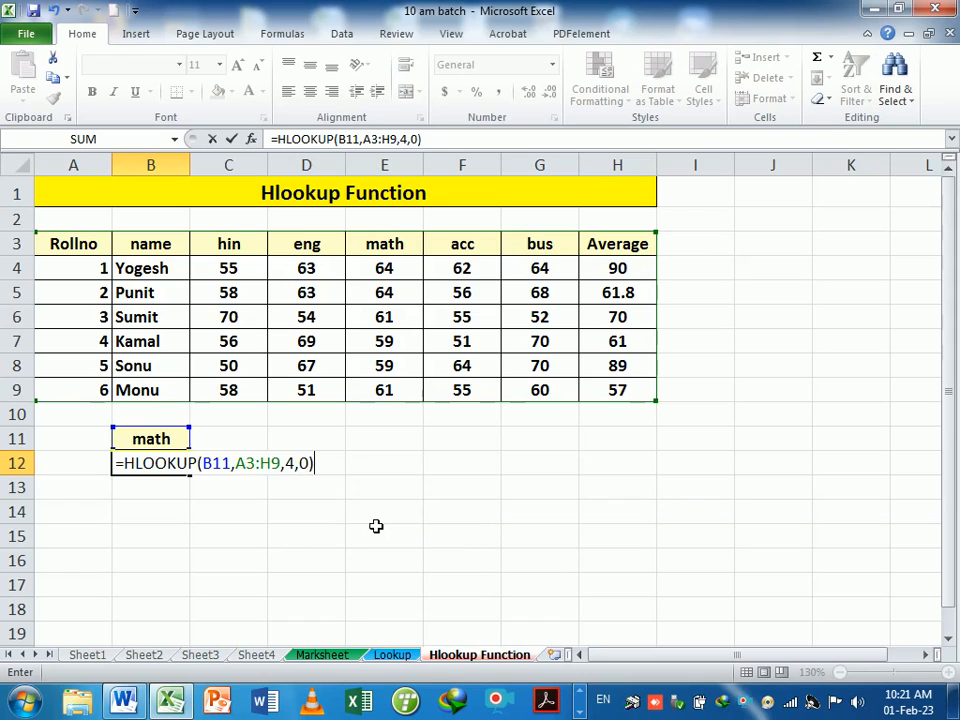
key("Return")
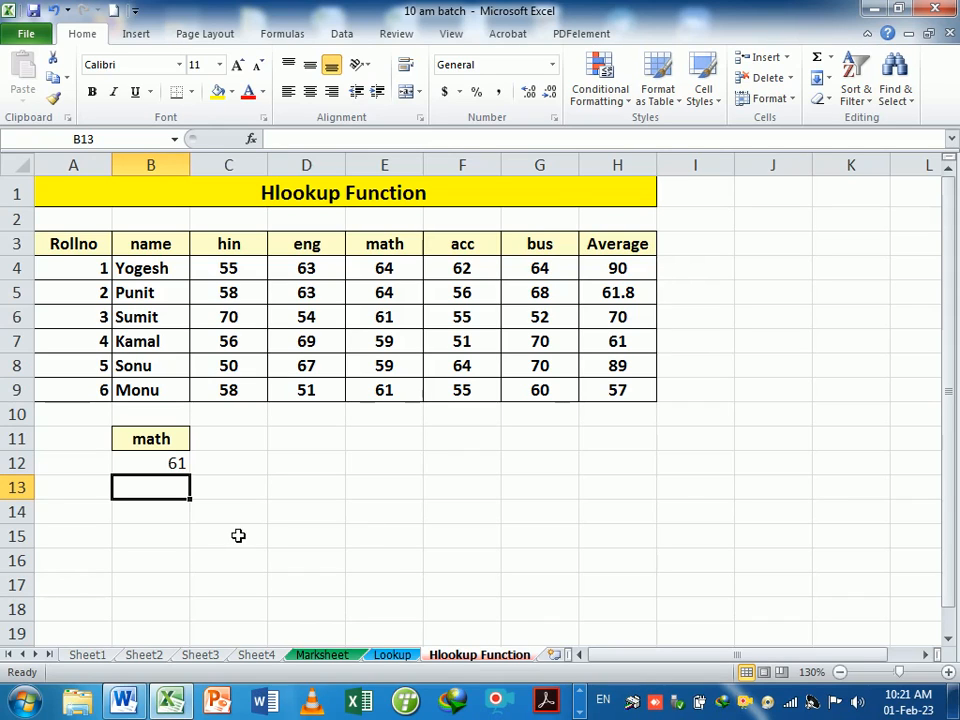
Review the HLOOKUP formula in B12 and the lookup value and table range it refers to
left_click(165, 466)
double_click(165, 466)
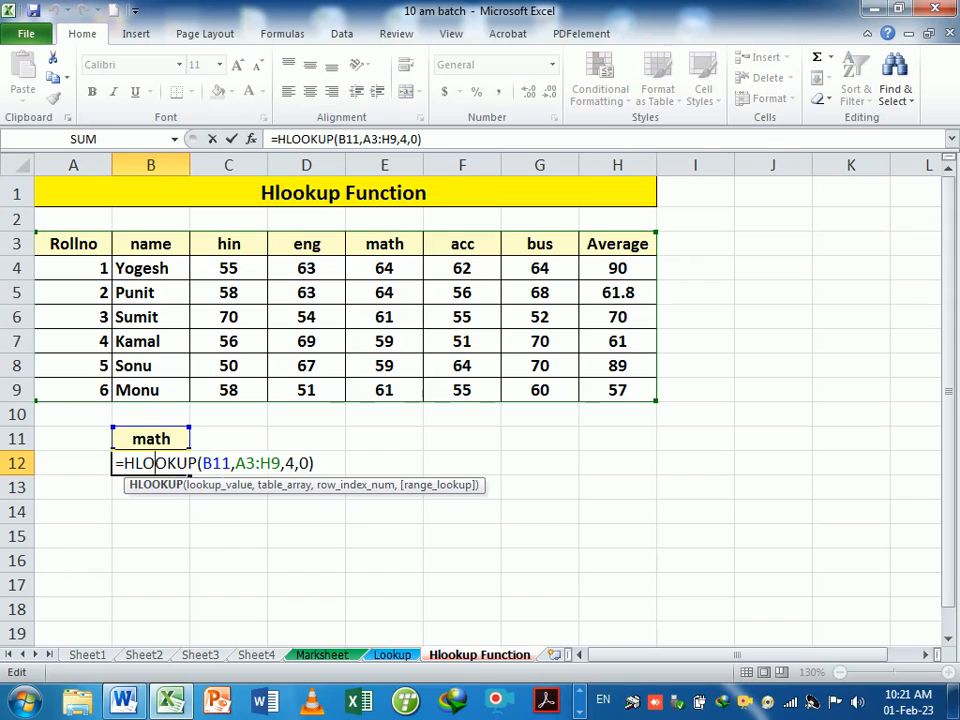
left_click(204, 463)
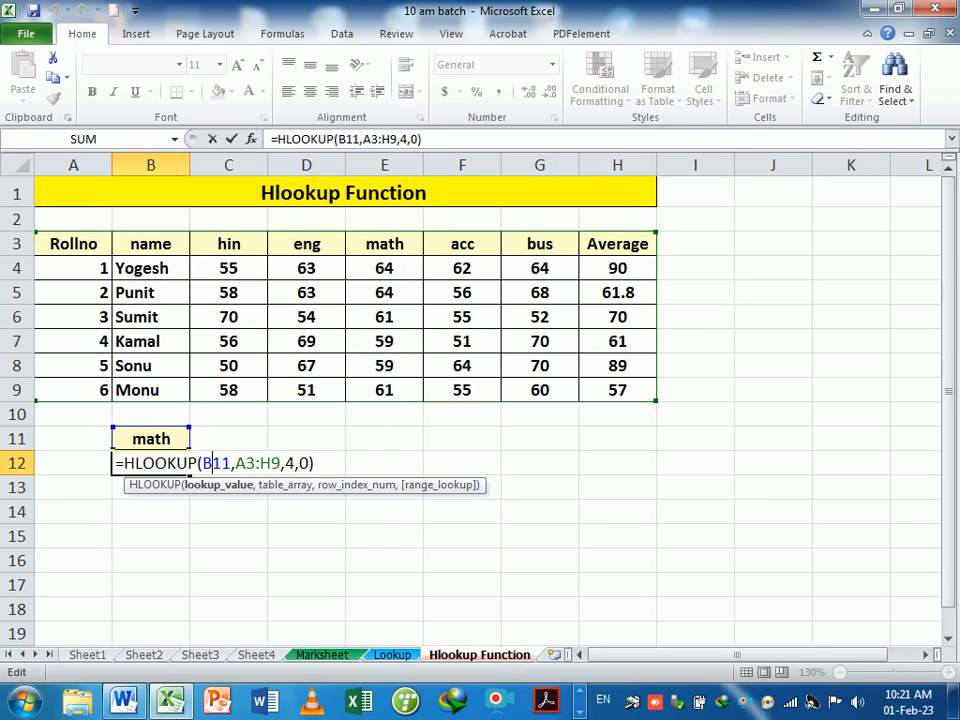
left_click(315, 463)
key("Return")
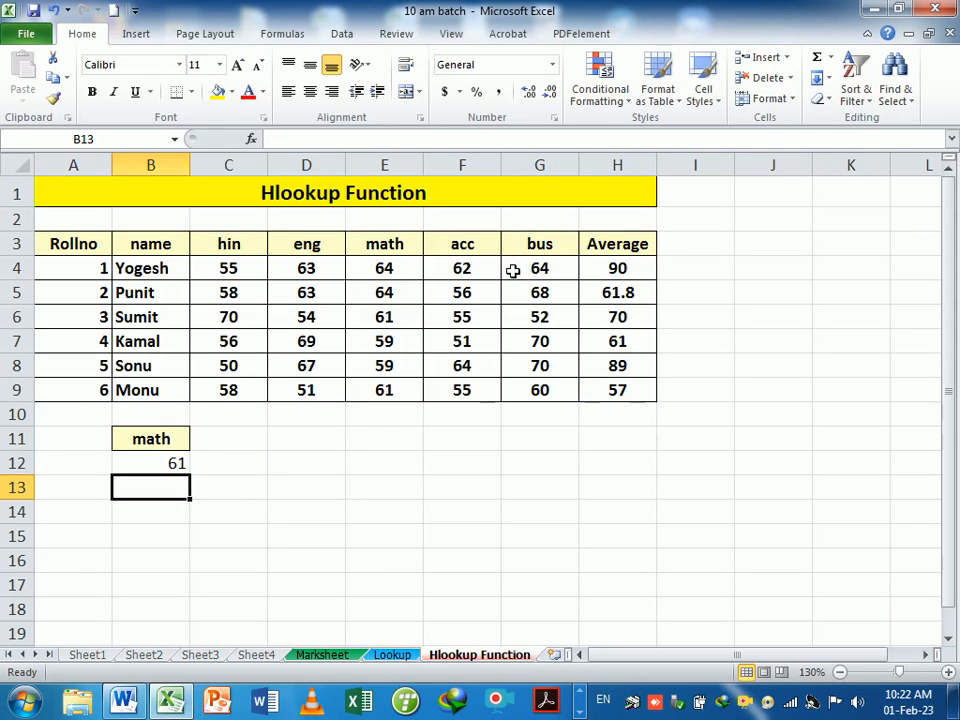
Copy the name header from B3 into C11, beside the math header below the marks table
left_click(165, 246)
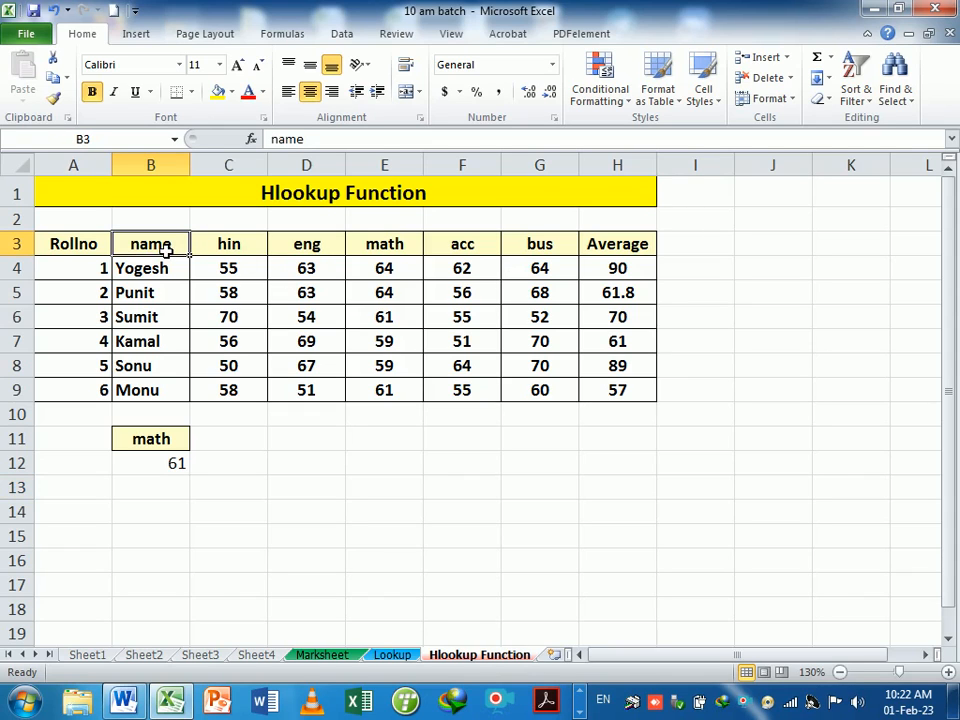
key("ctrl+c")
left_click(257, 445)
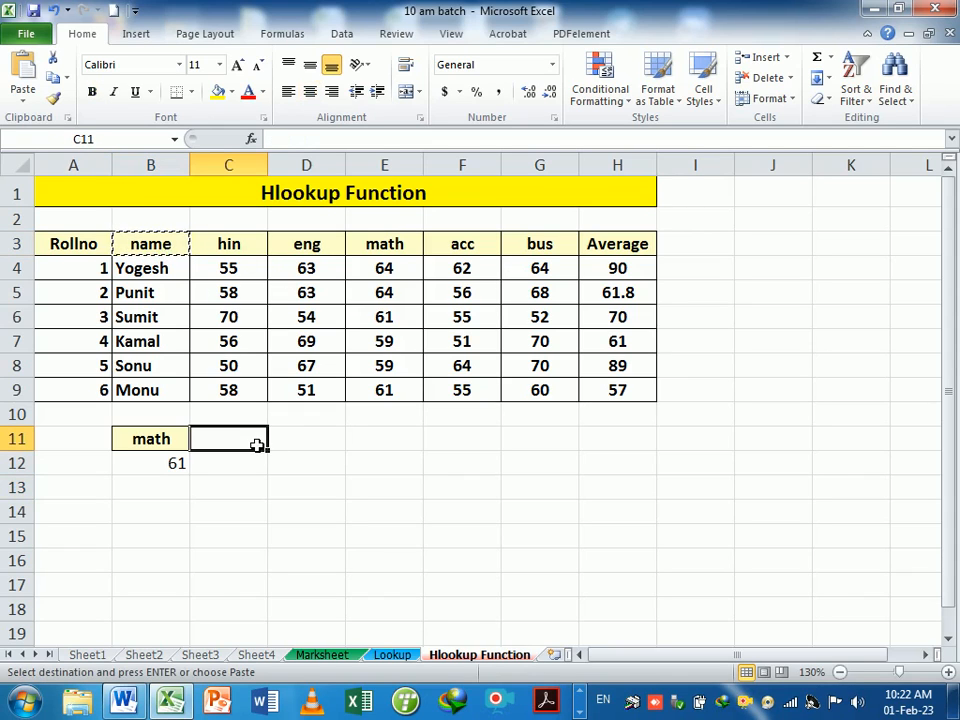
key("ctrl+v")
Examine the roll number 5 row and count the table rows down the name column from its header to that row
left_click(253, 465)
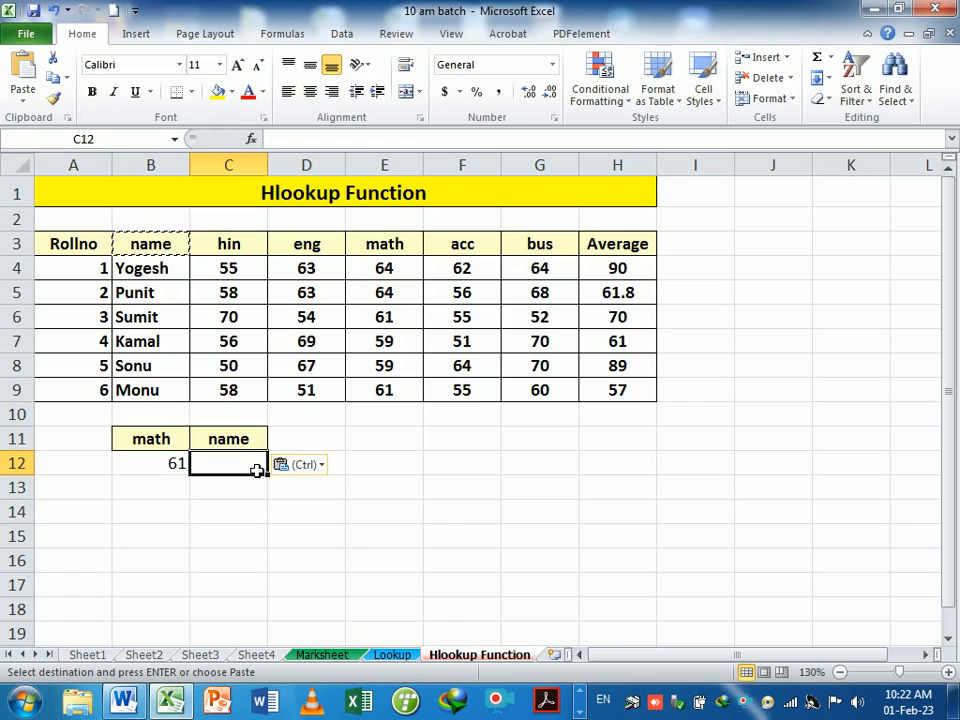
left_click_drag(148, 366, 600, 373)
left_click(169, 375)
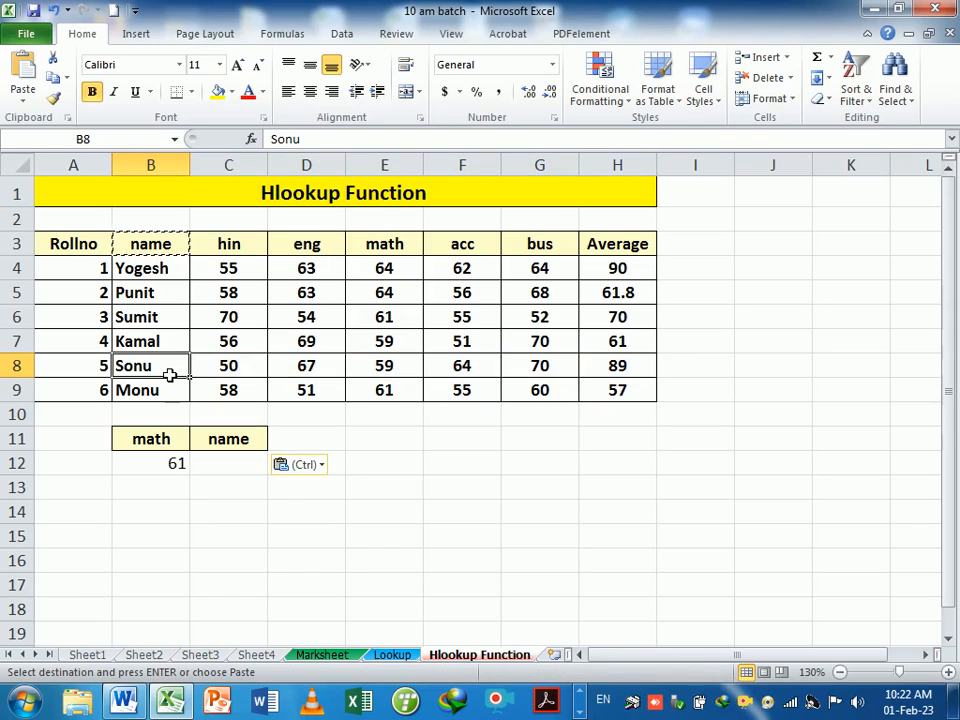
left_click(171, 247)
left_click(171, 270)
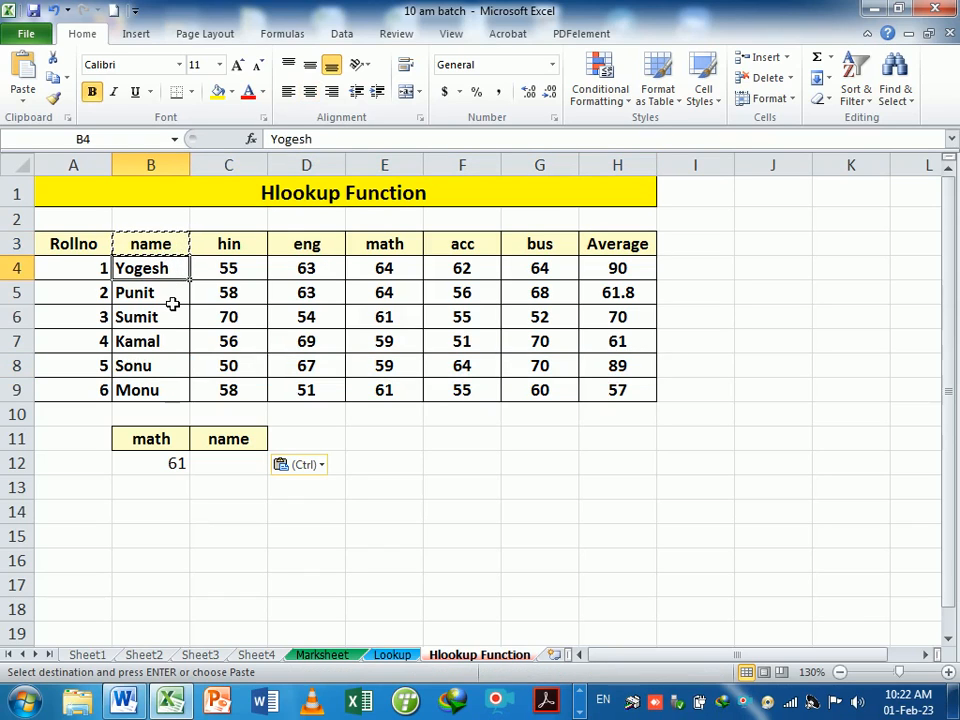
left_click(171, 298)
left_click(171, 319)
left_click(172, 346)
left_click(172, 371)
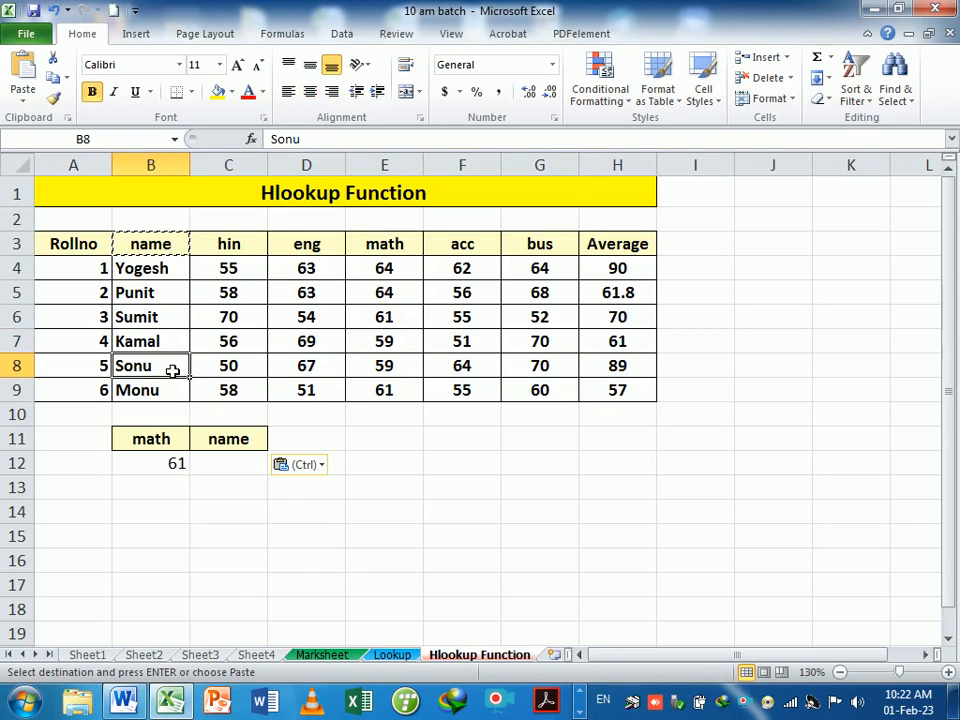
Enter =HLOOKUP(C11,A3:H9,6,0) in C12 to retrieve the name from the sixth row of the marks table
left_click(236, 464)
type("=")
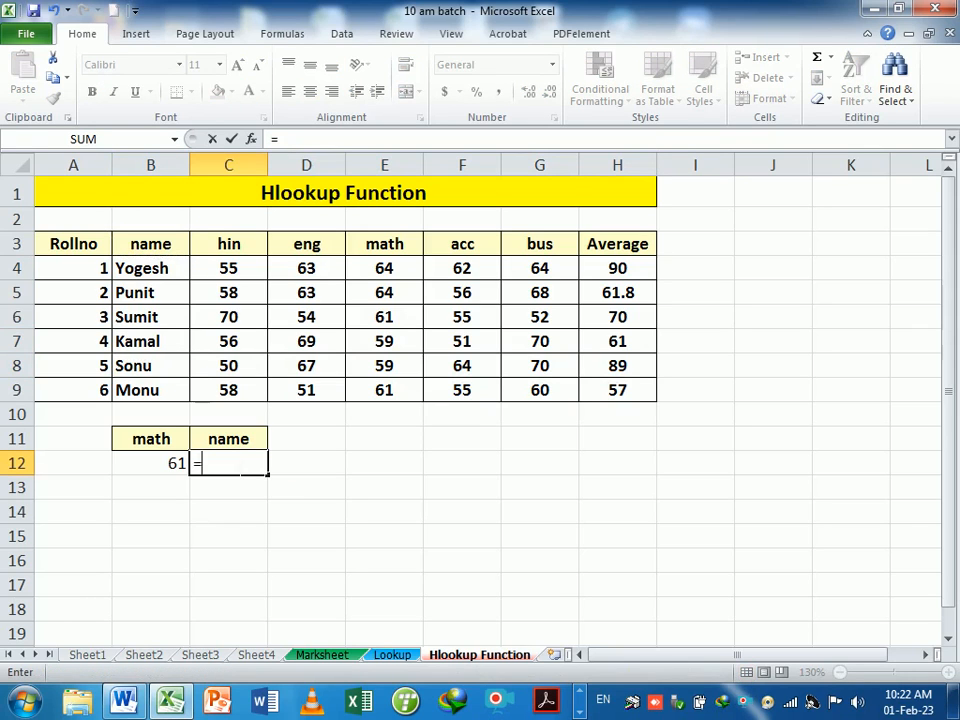
type("hl")
key("Tab")
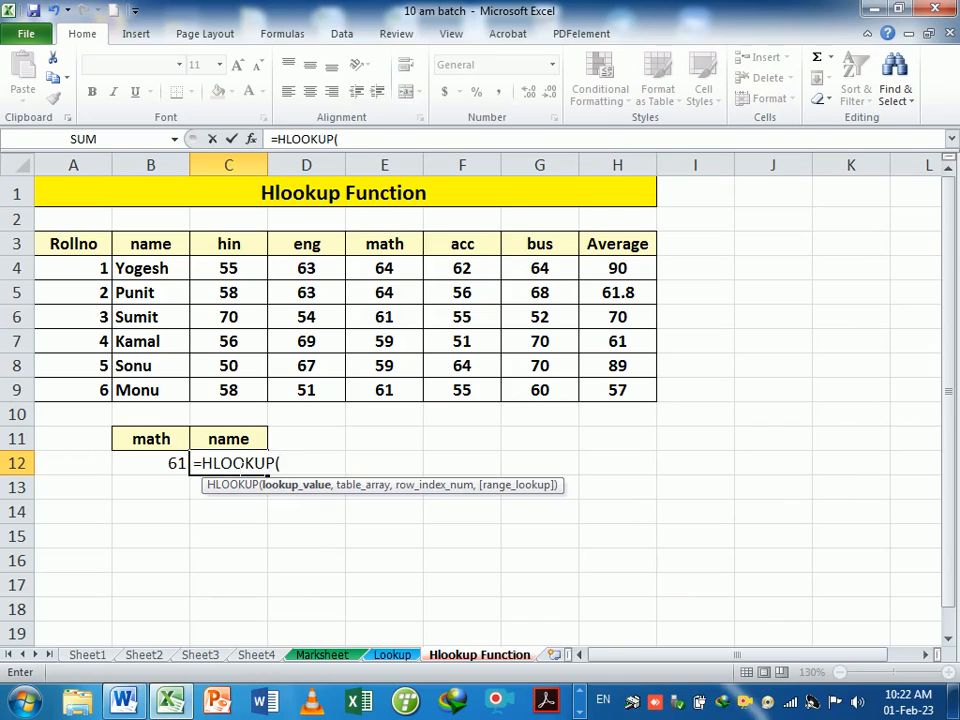
left_click(237, 440)
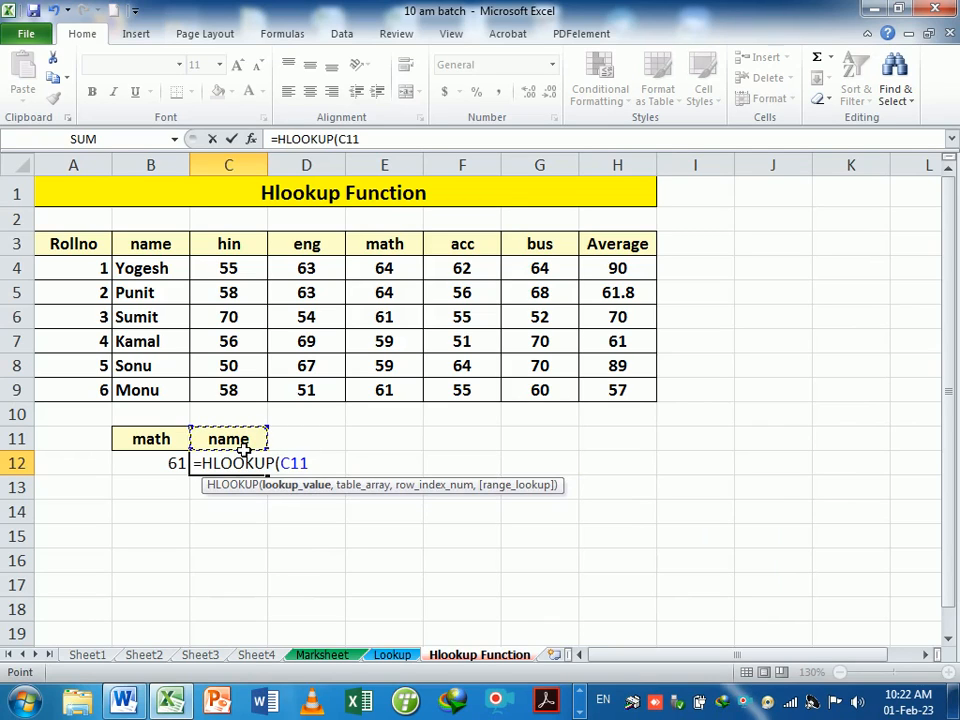
type(",")
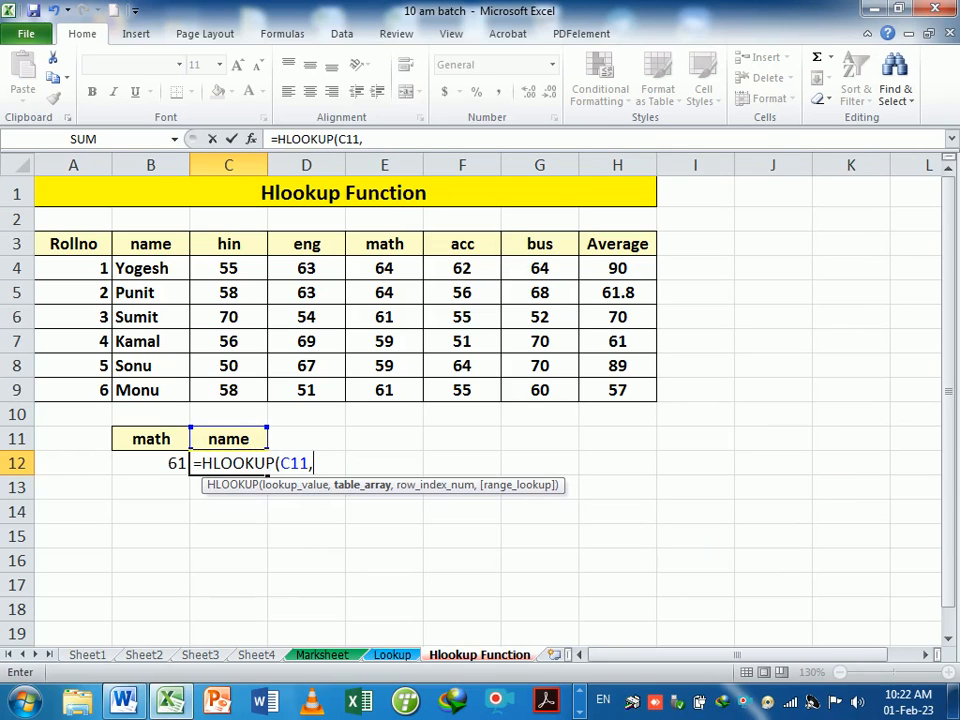
left_click_drag(88, 246, 610, 389)
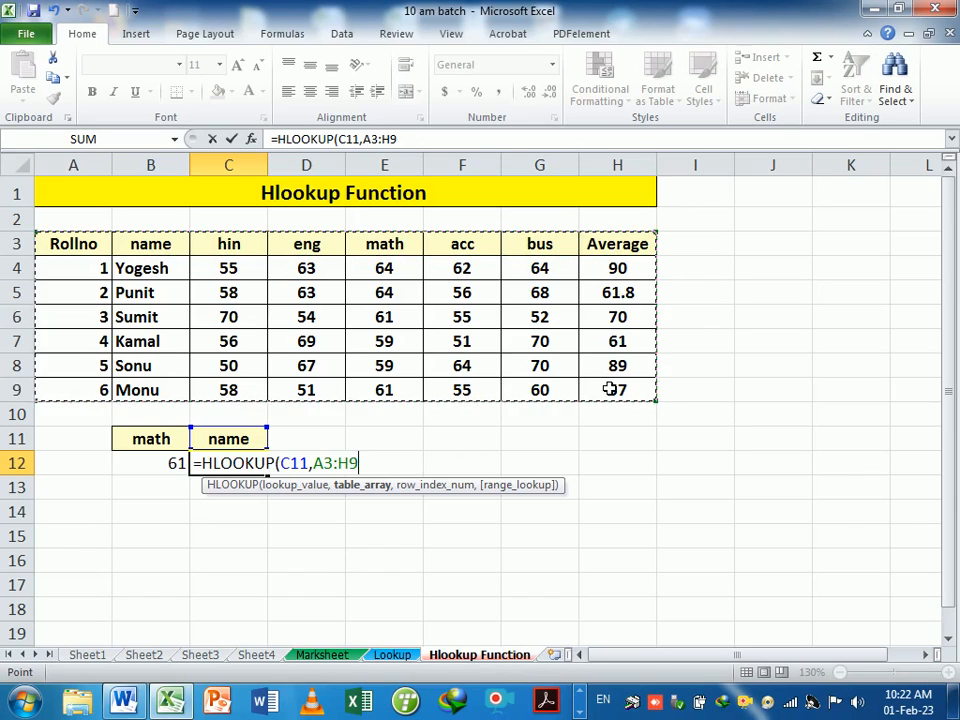
type(",")
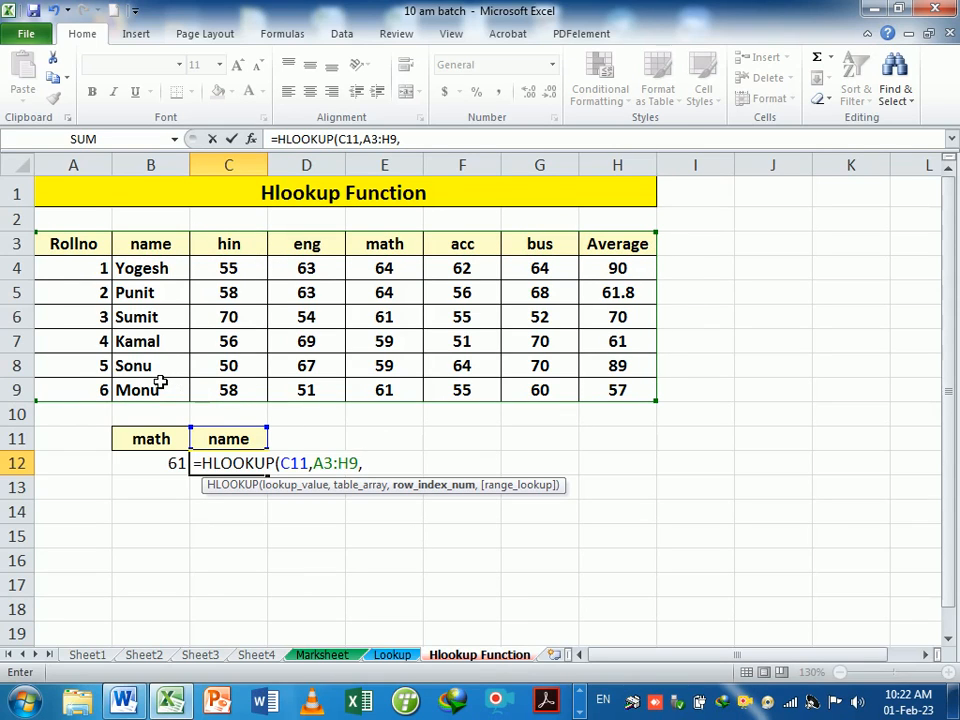
type("6,")
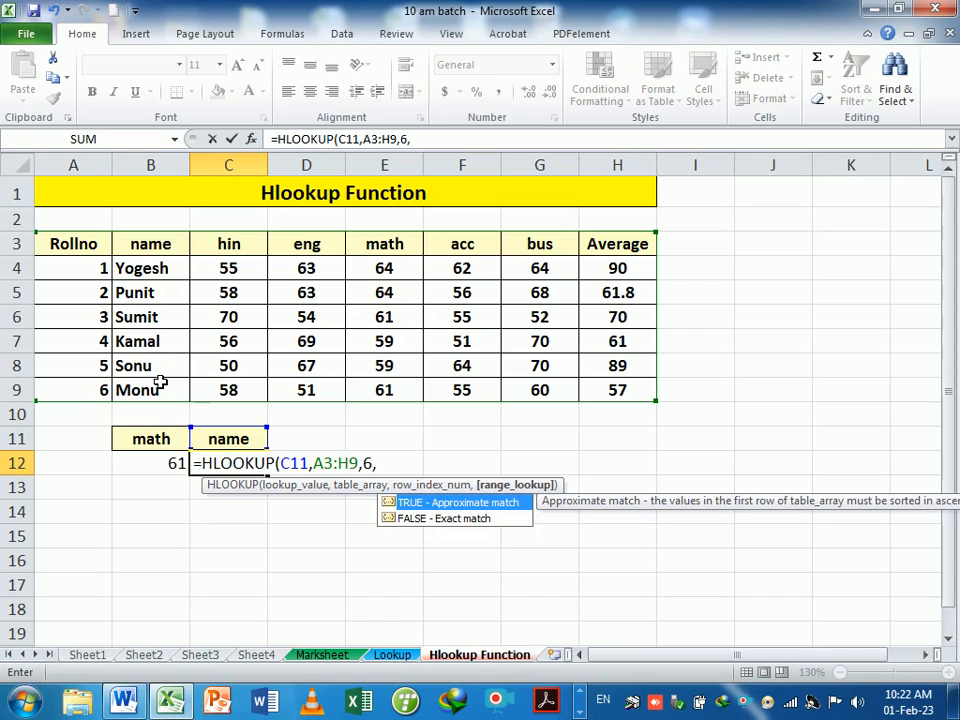
type("0")
key("Return")
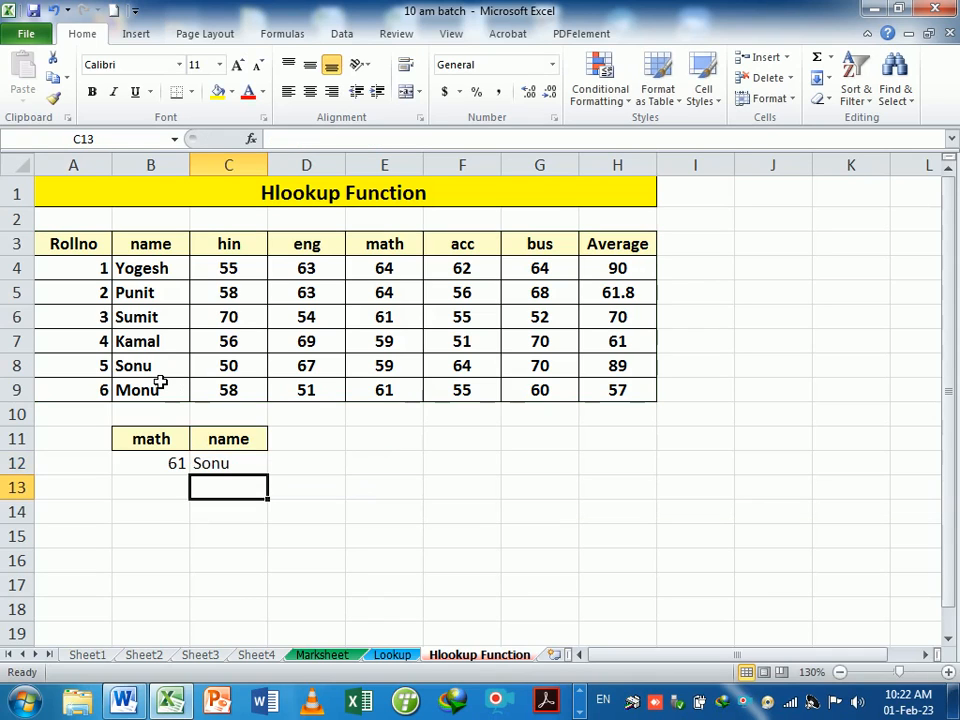
Check the HLOOKUP formula in C12 and the name header in C11 above it
left_click(237, 464)
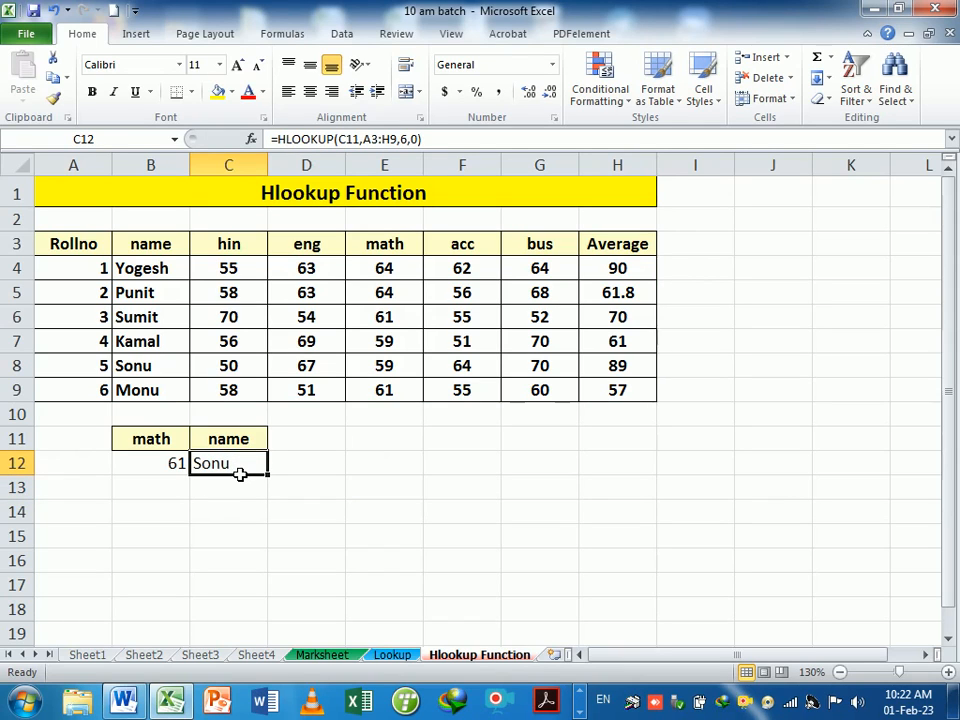
left_click(242, 508)
left_click(242, 445)
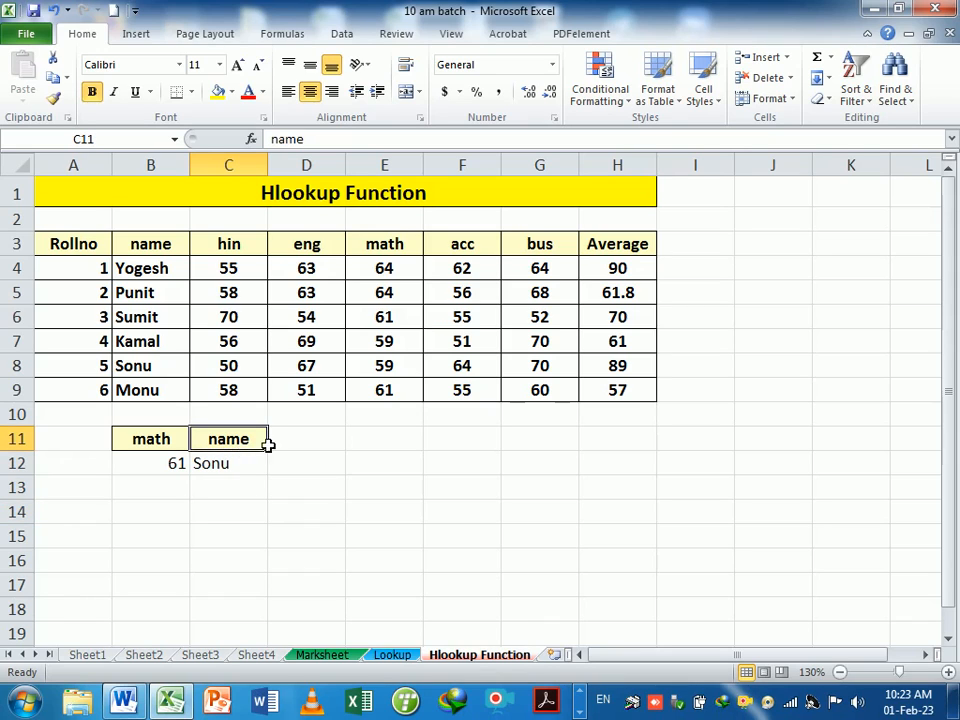
Copy the Average header from H3 into C11, replacing the name header above the HLOOKUP formula
left_click(615, 248)
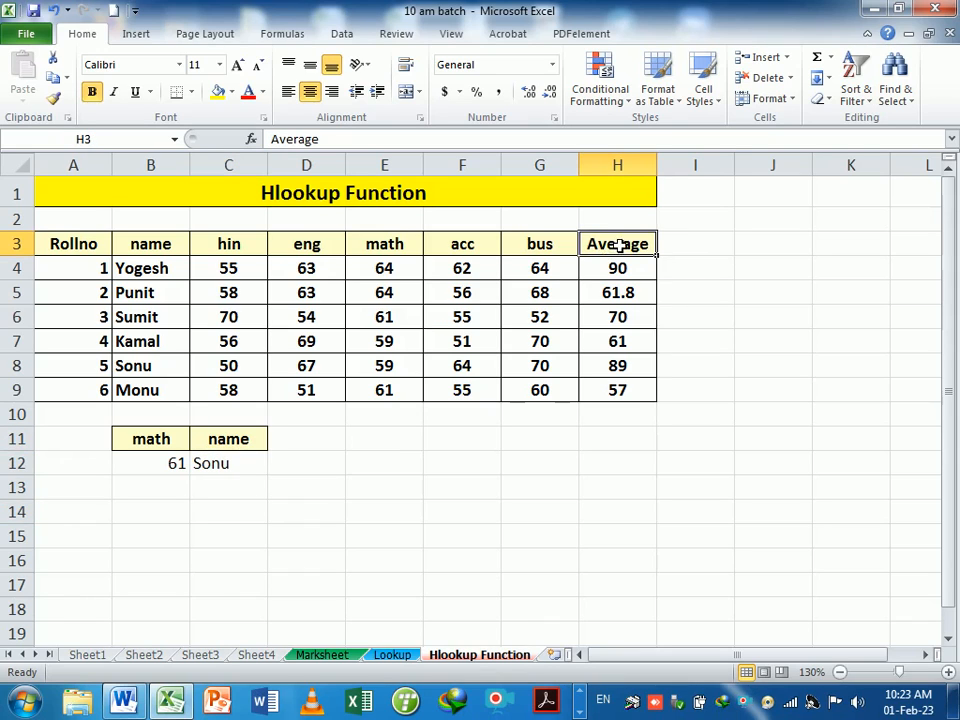
key("ctrl+c")
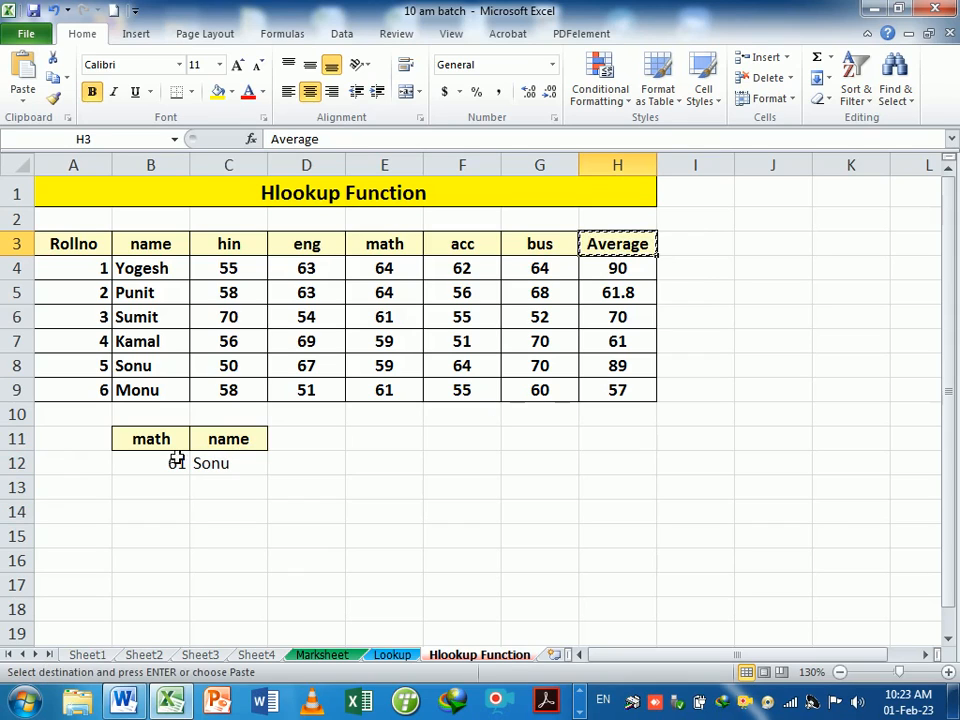
left_click(225, 443)
key("ctrl+v")
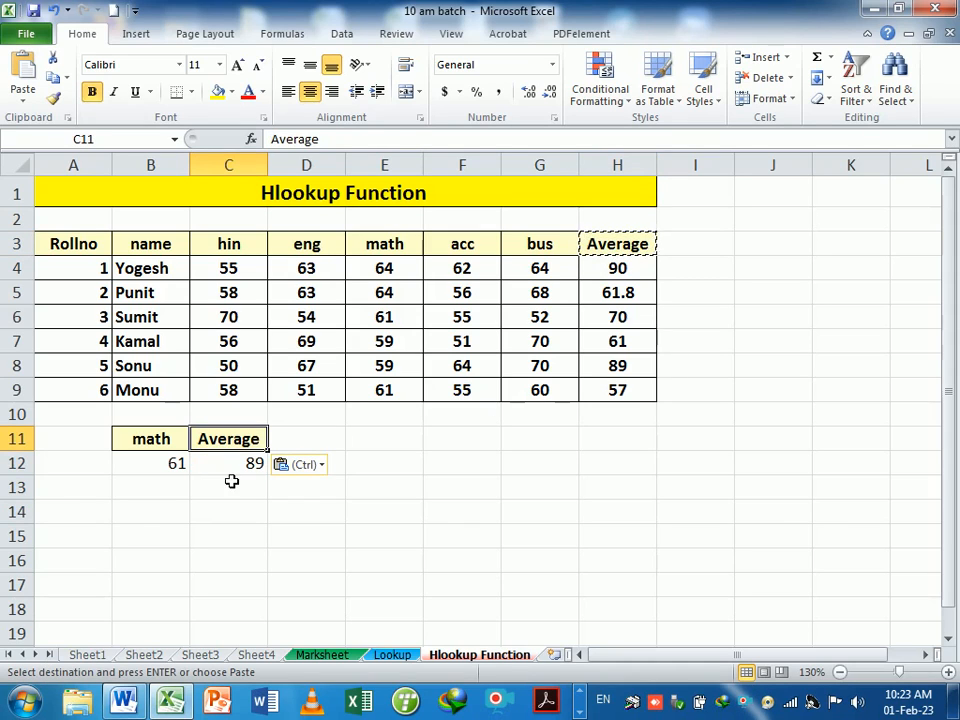
Compare the HLOOKUP result in C12 with the Average value of roll number 5 in the marks table
left_click(231, 461)
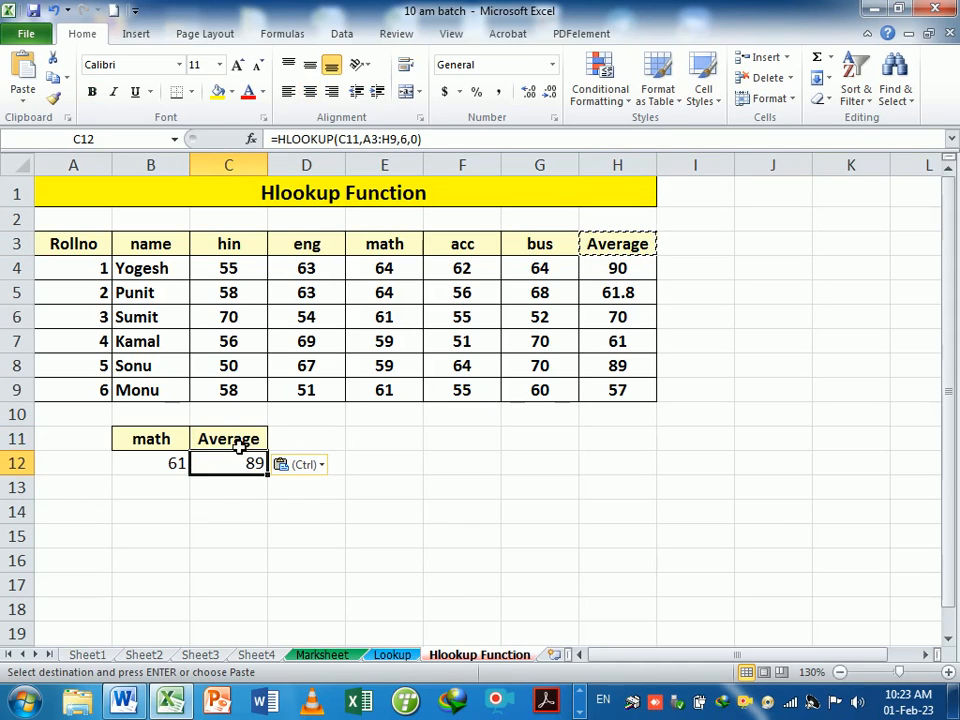
left_click(240, 443)
left_click(242, 464)
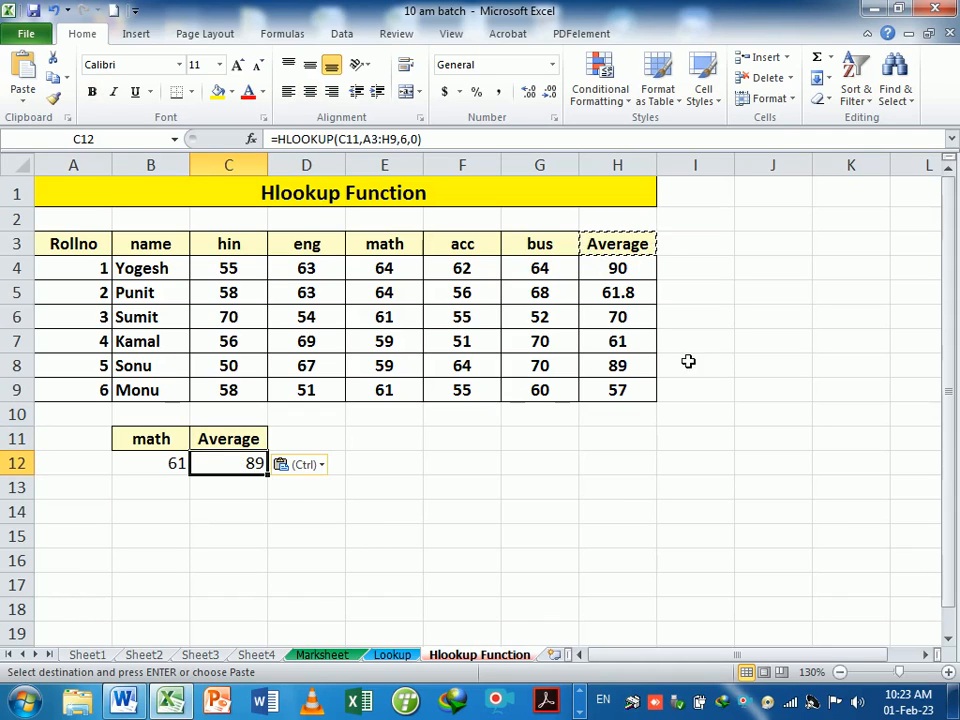
left_click(639, 372)
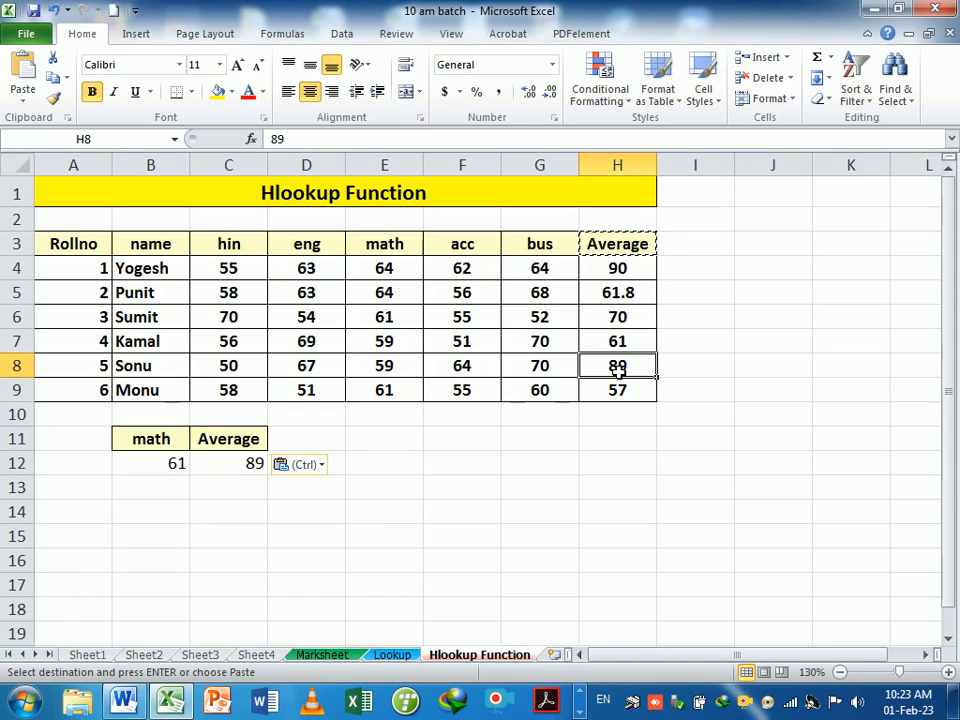
left_click(529, 500)
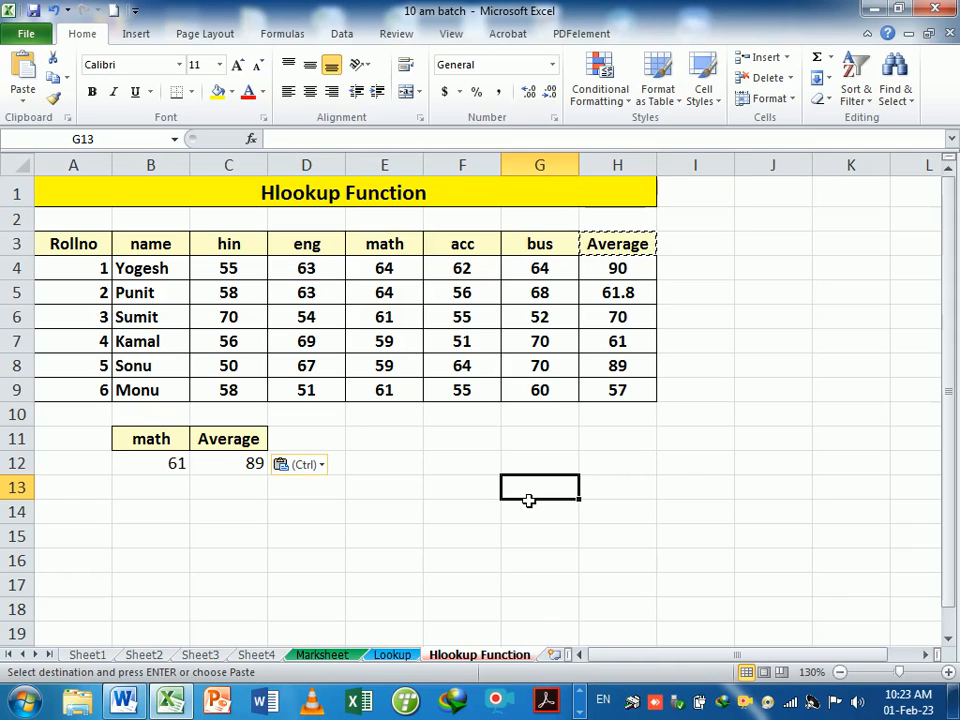
Copy the marks table A3:H9 and paste it transposed at A14, below the lookup cells
left_click(98, 246)
left_click_drag(98, 246, 595, 393)
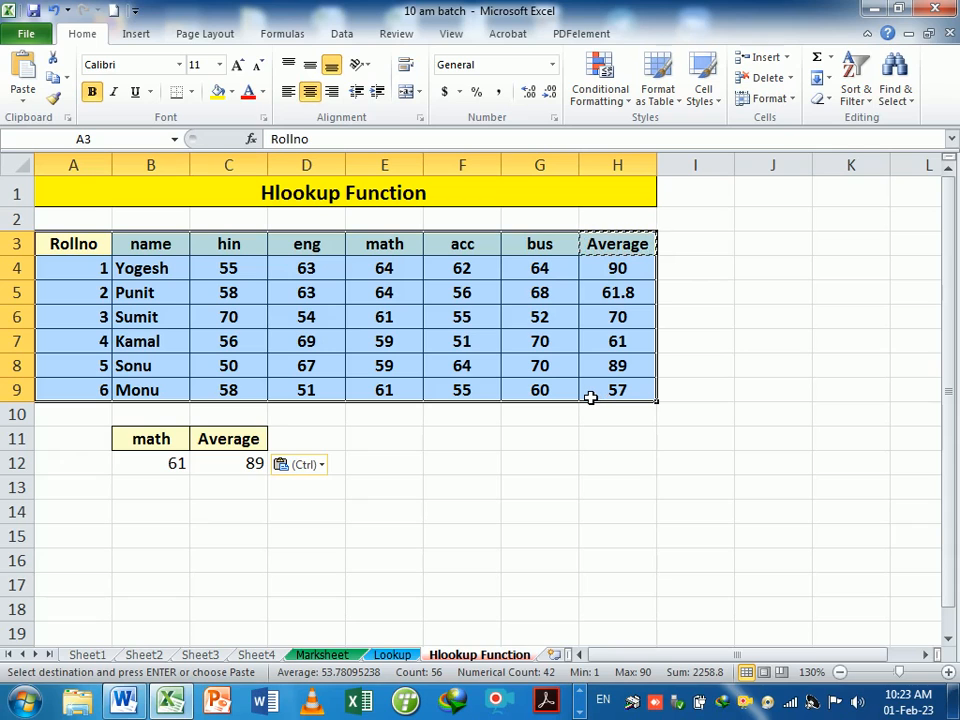
scroll(373, 435, "down", 4)
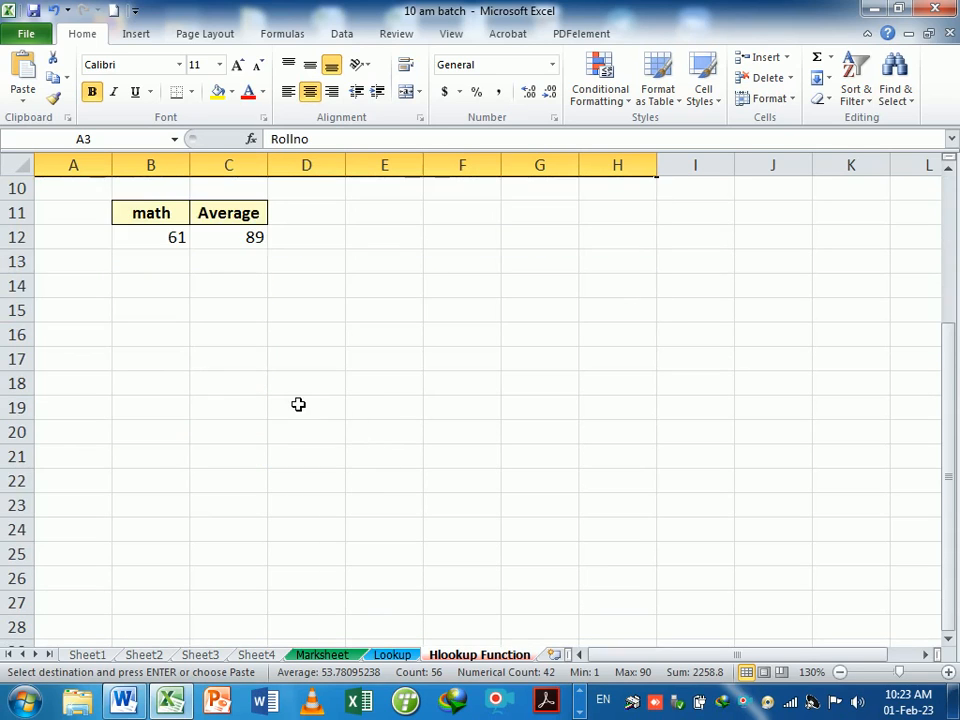
left_click(97, 214)
right_click(99, 218)
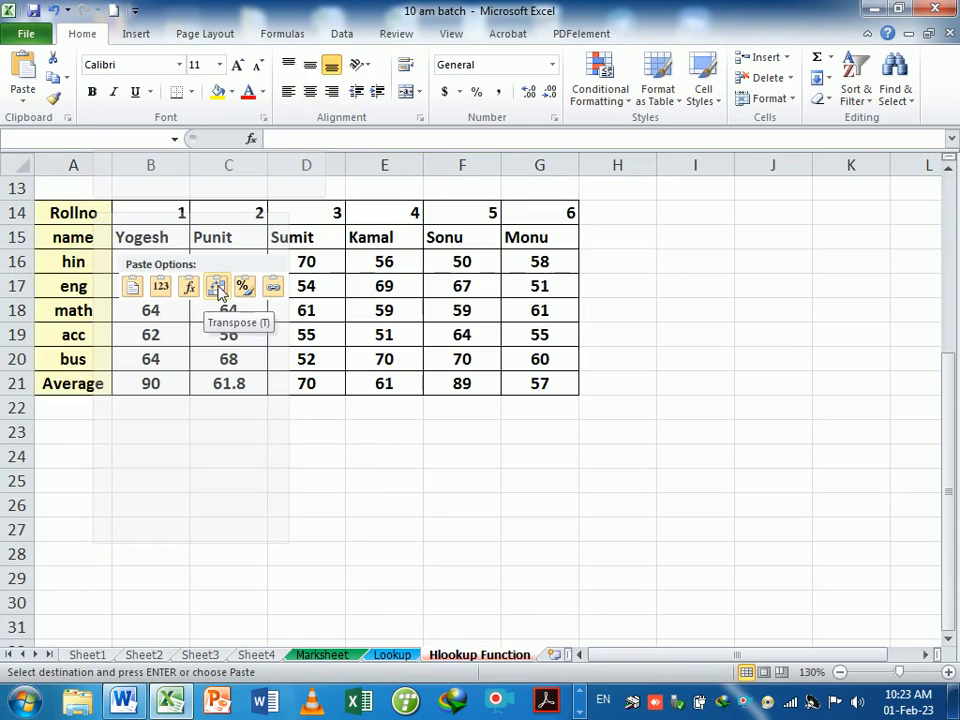
left_click(218, 289)
left_click(260, 382)
Examine the transposed table's Rollno row across all students and the marks listed down the roll number 1 column
scroll(470, 510, "up", 3)
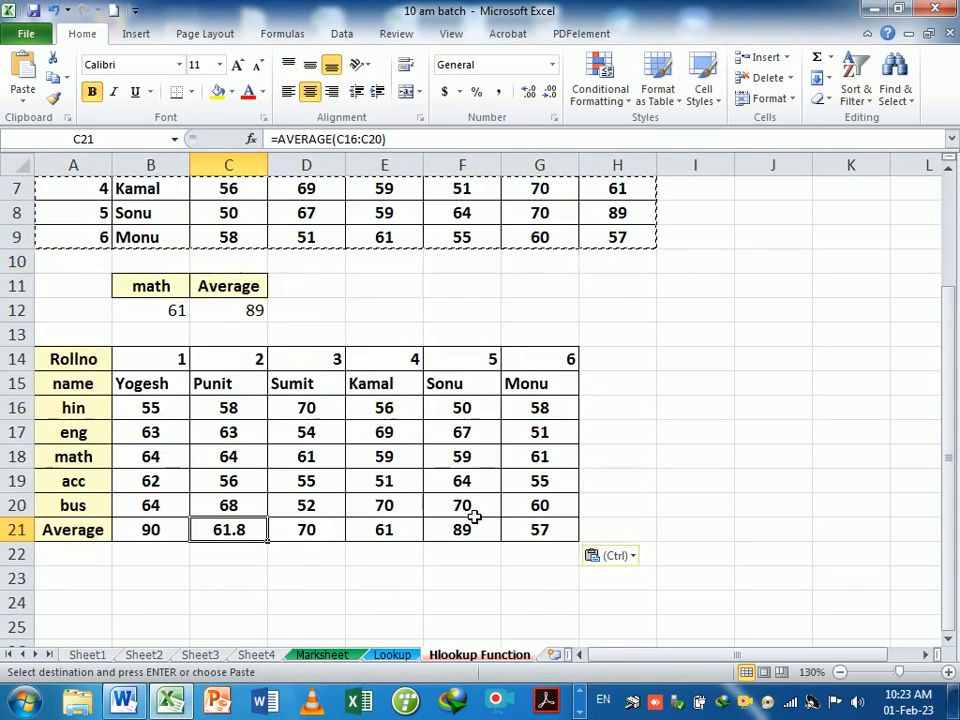
scroll(469, 511, "down", 3)
left_click_drag(90, 364, 541, 373)
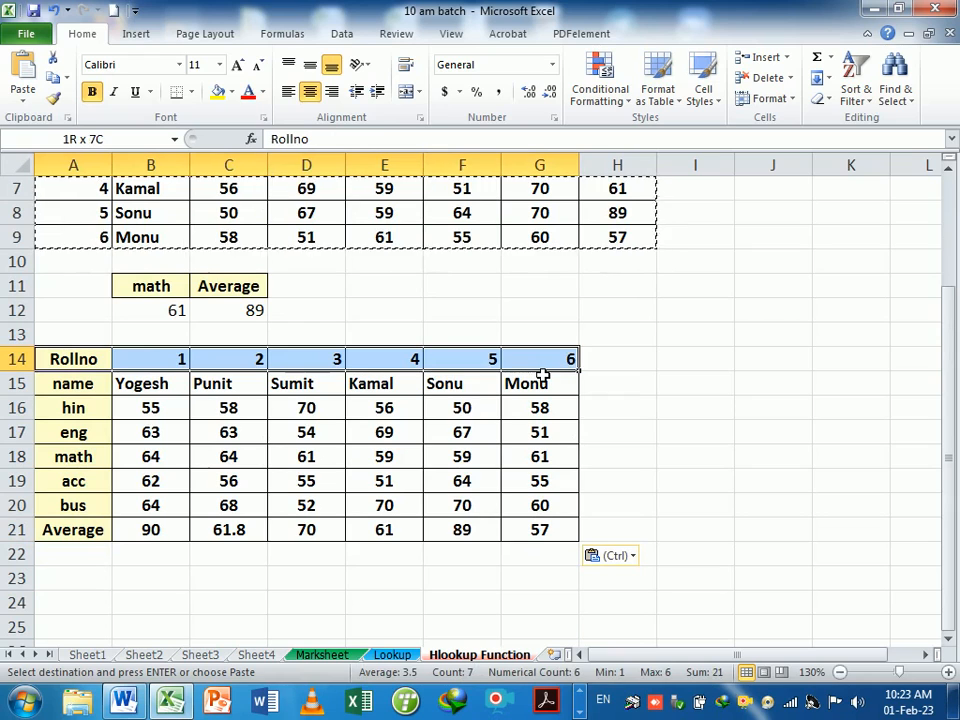
left_click(184, 360)
left_click(228, 366)
left_click(310, 366)
left_click(381, 364)
left_click_drag(470, 366, 560, 366)
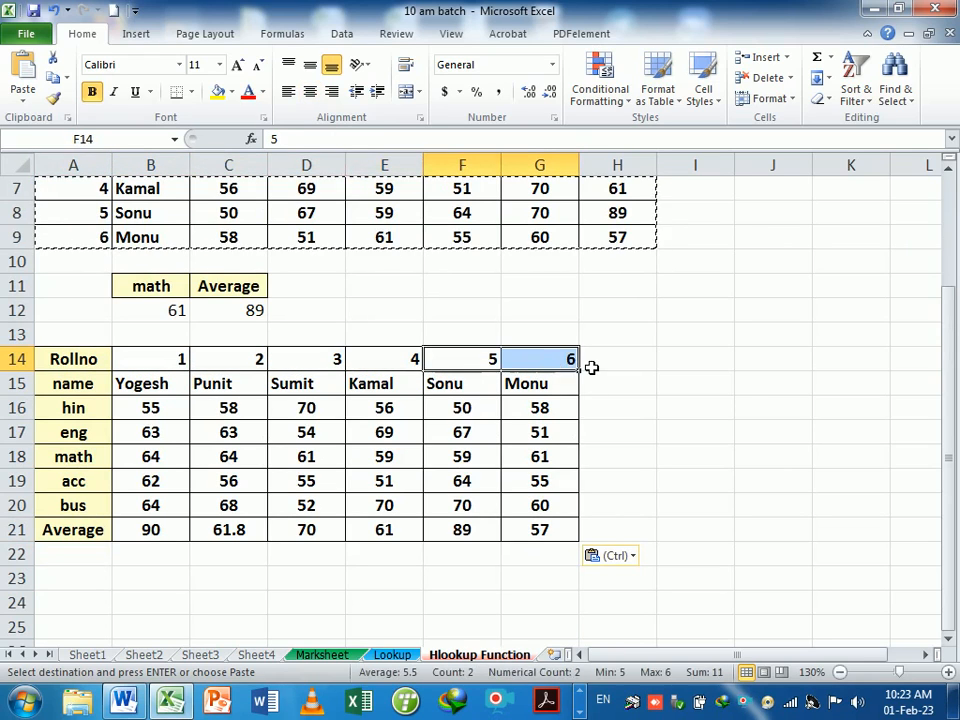
left_click(558, 368)
left_click(100, 362)
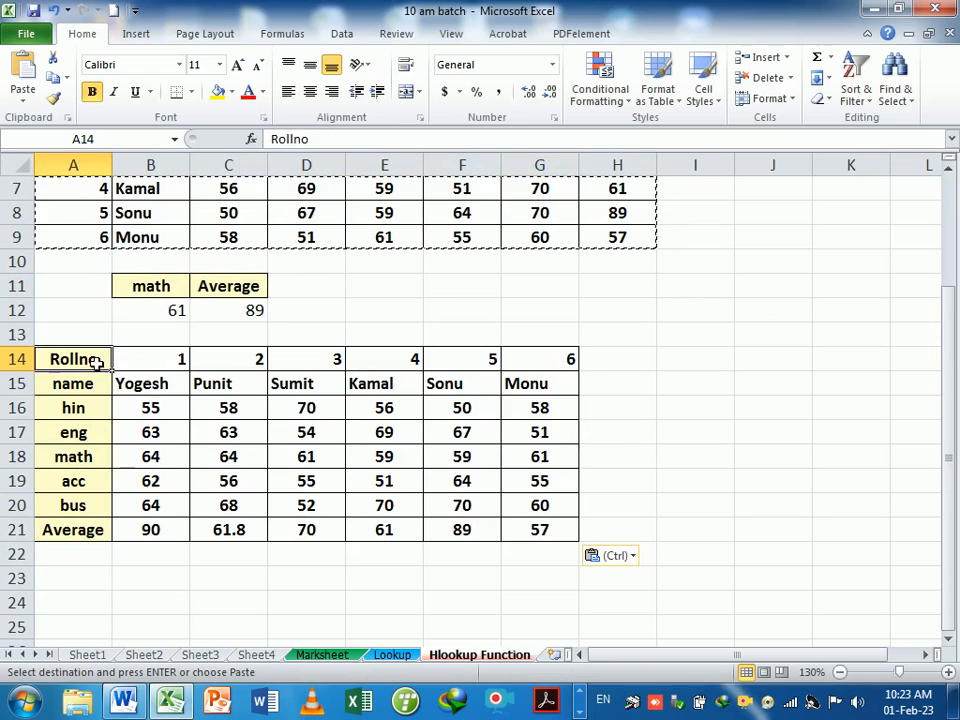
left_click_drag(176, 362, 176, 508)
left_click(699, 390)
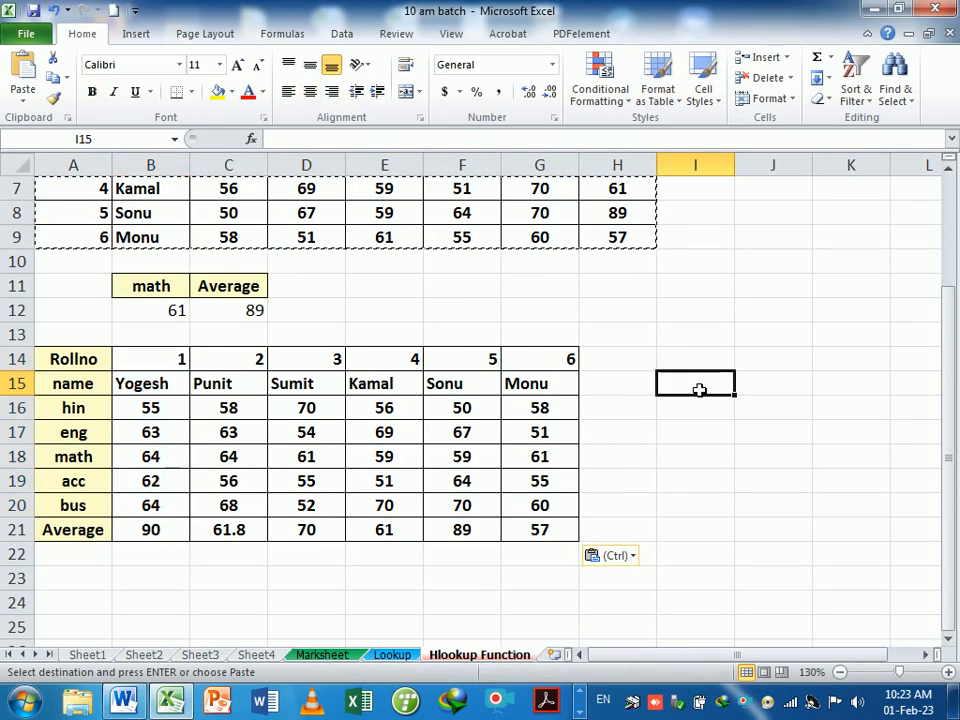
Copy the headings in A14:A21 to I14:I21 and enter roll number 1 in J14 beside Rollno
scroll(699, 390, "down", 1)
scroll(699, 390, "down", 1)
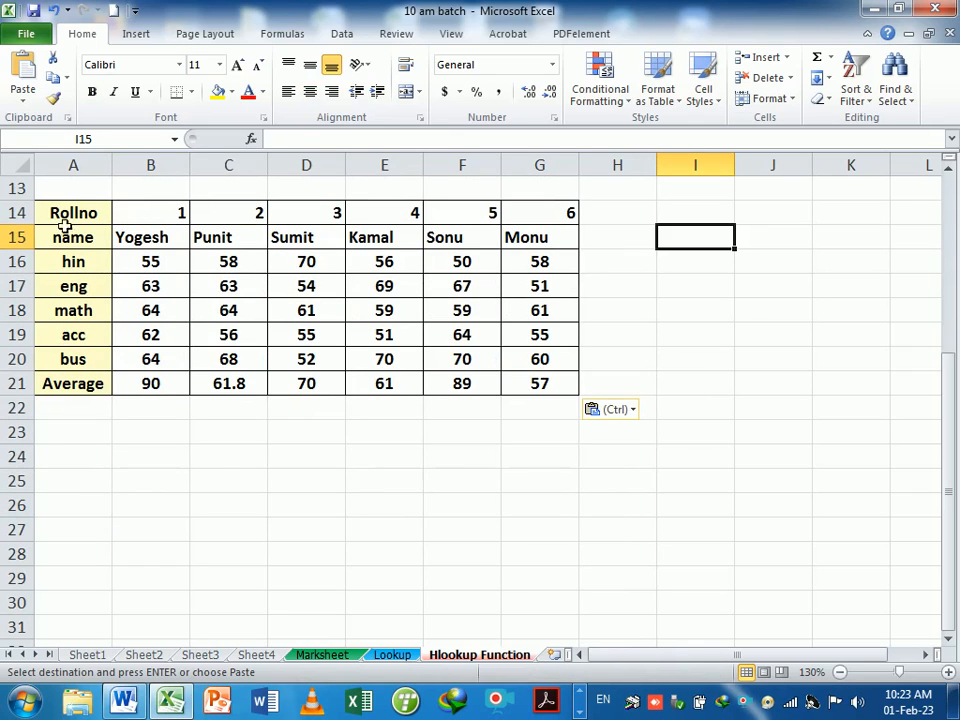
left_click_drag(66, 212, 83, 393)
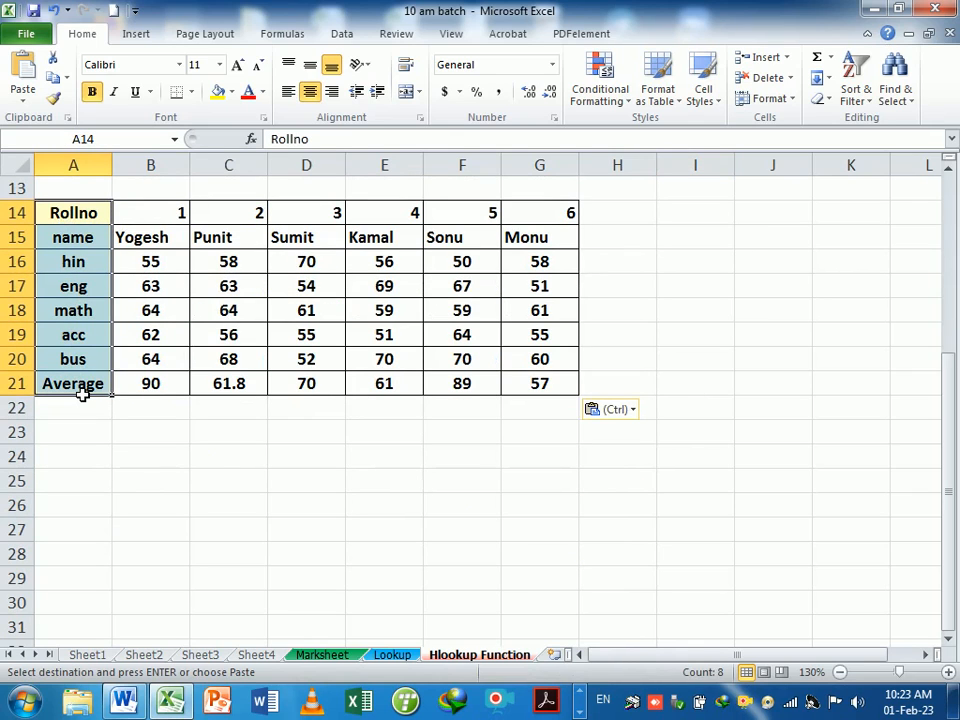
key("ctrl+c")
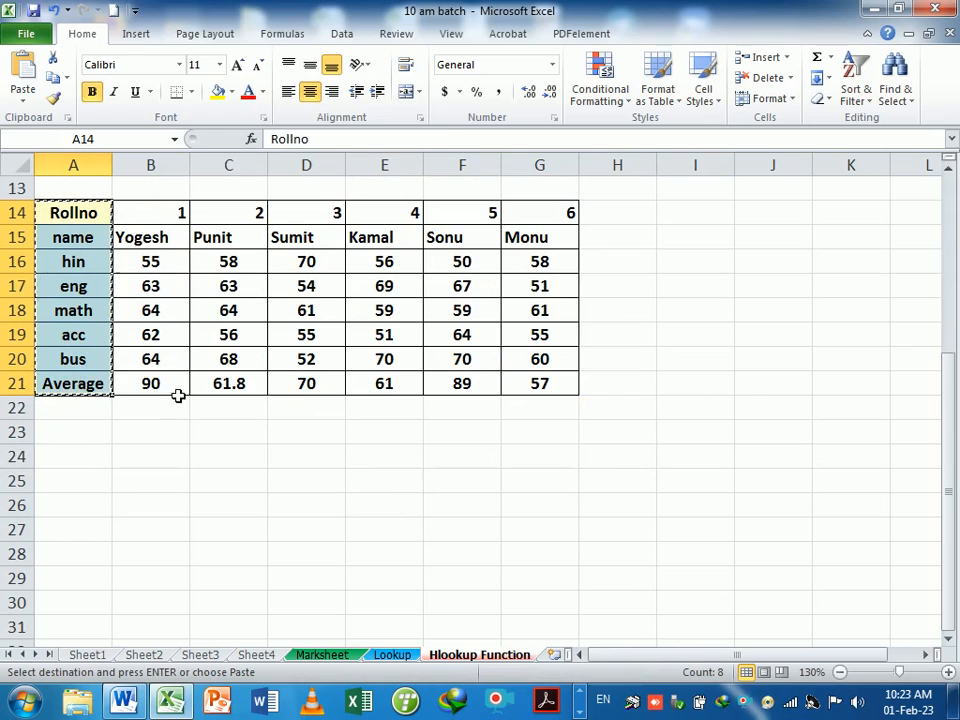
left_click(694, 217)
key("ctrl+v")
left_click(783, 212)
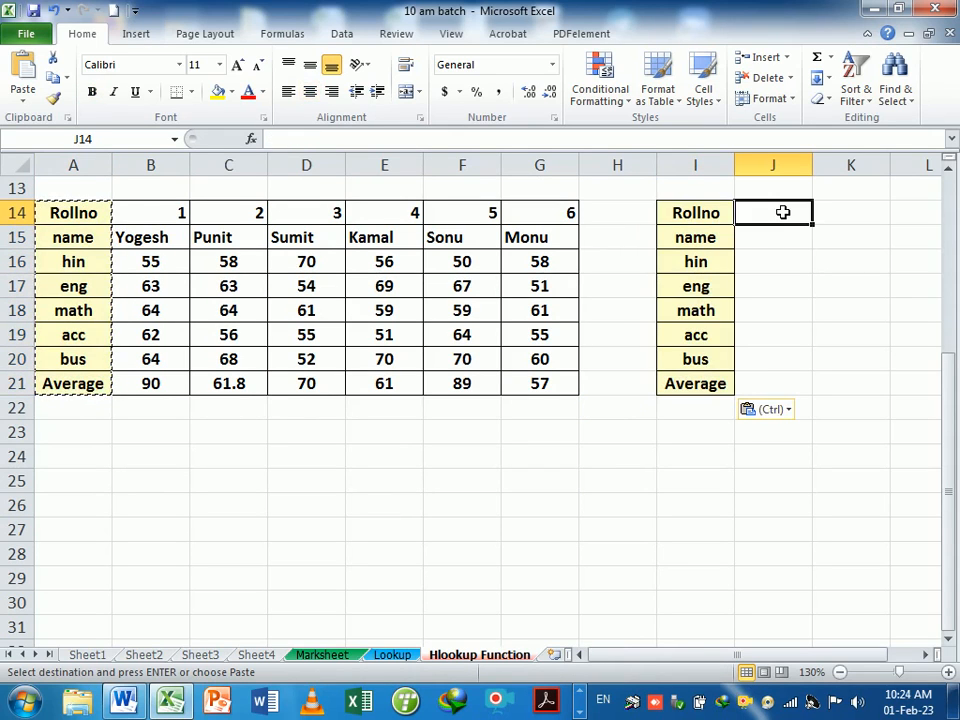
type("1")
key("Return")
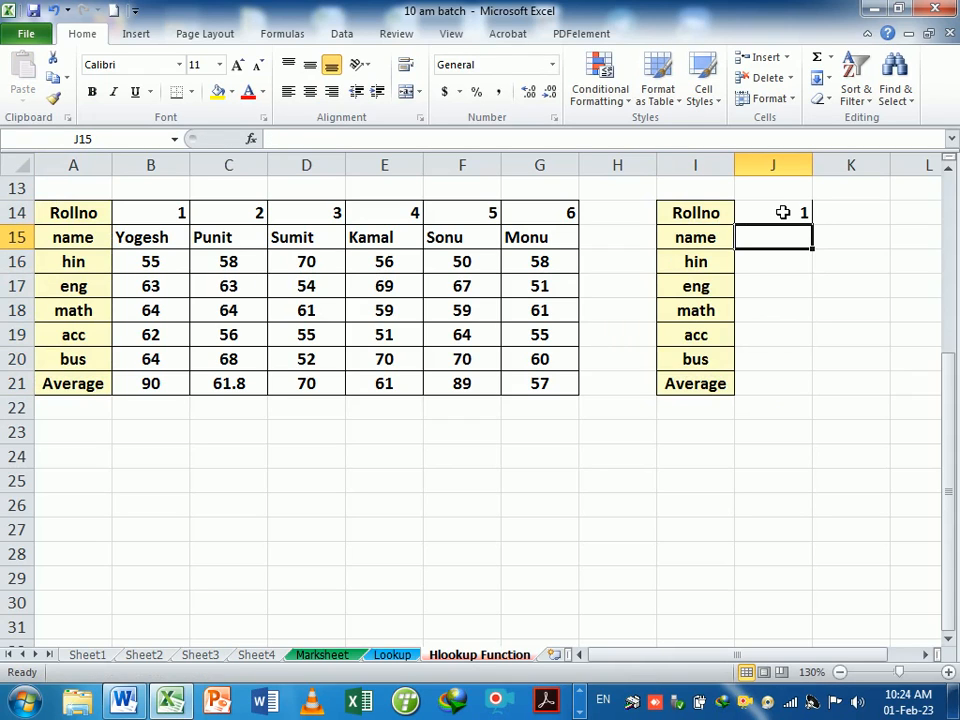
Enter =HLOOKUP(J14,A14:G21,8,0) in J15 to retrieve the eighth-row value for the roll number in J14
type("=")
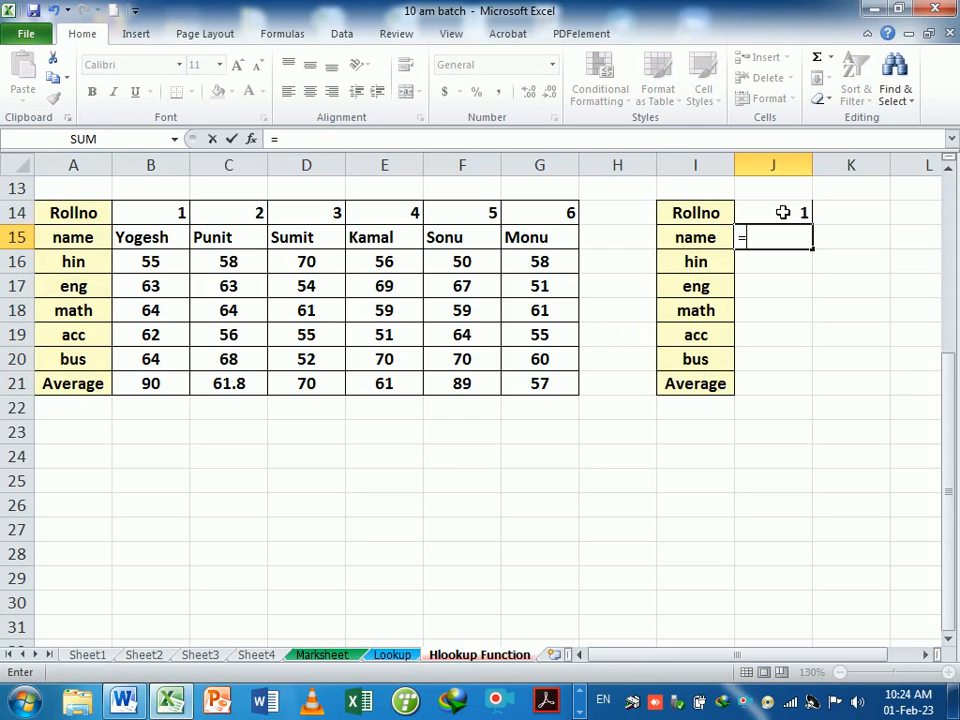
type("fhl")
key("BackSpace")
key("BackSpace")
type("hlooku")
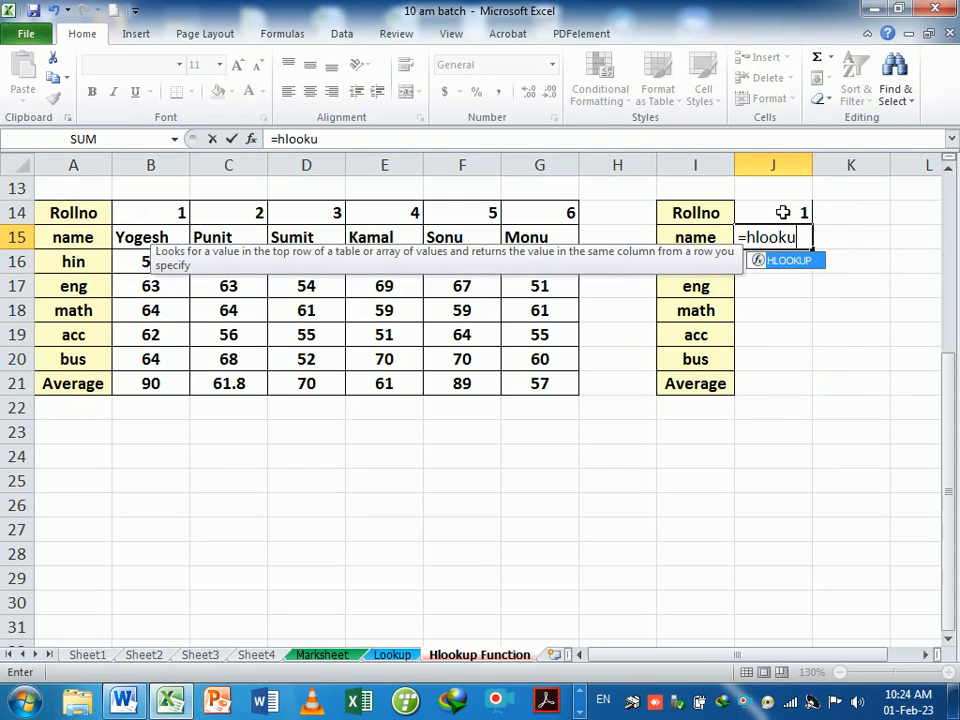
key("Tab")
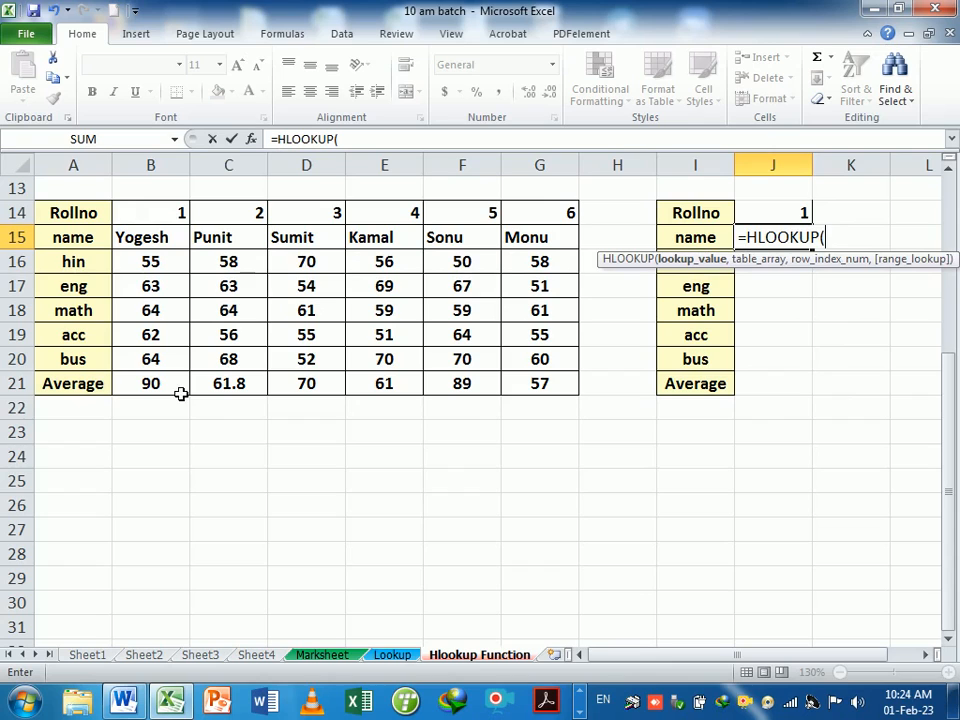
left_click(800, 213)
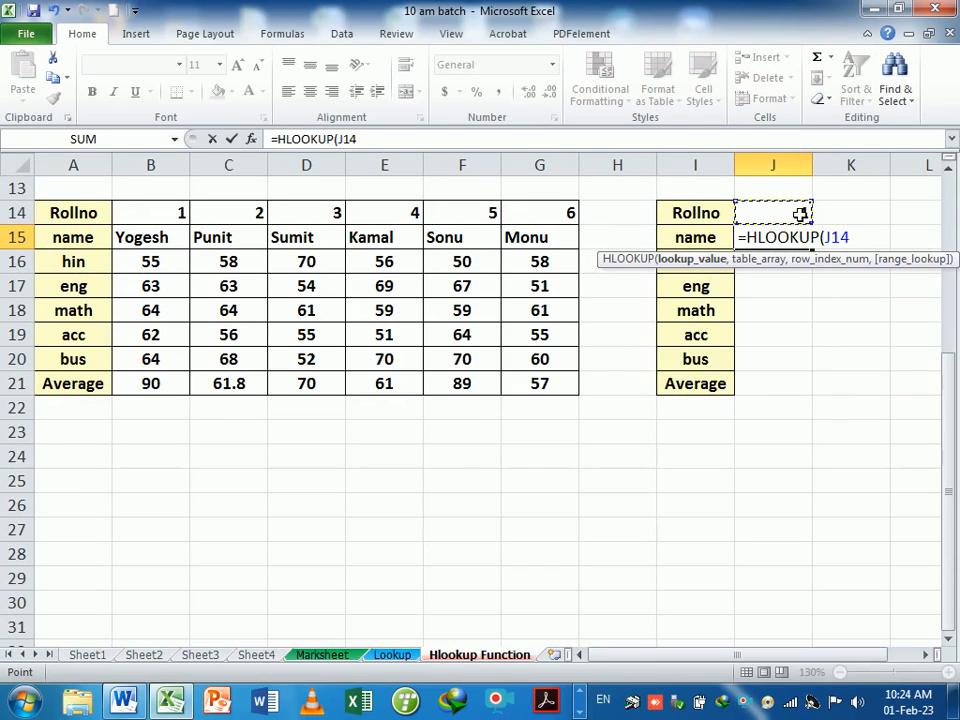
type(",")
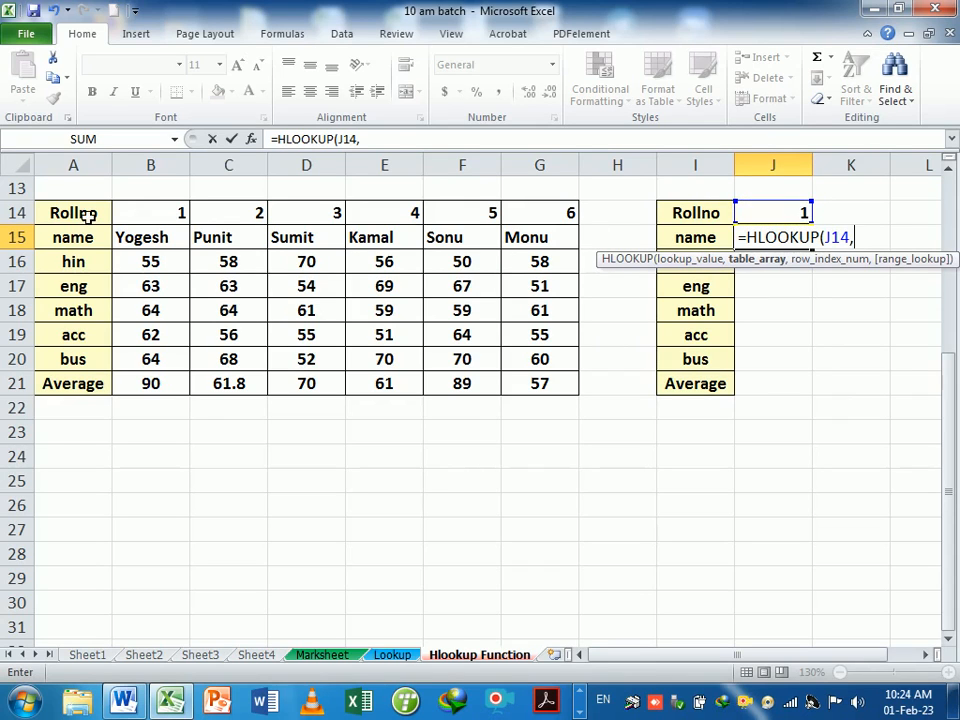
left_click_drag(86, 213, 560, 397)
type(",8")
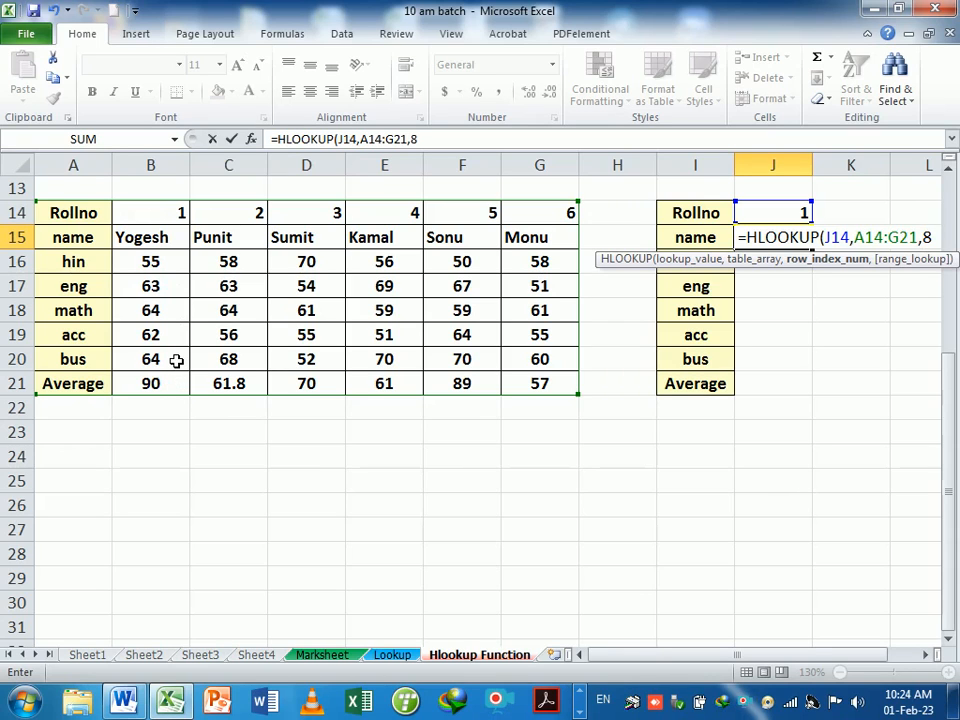
type(",0")
key("Return")
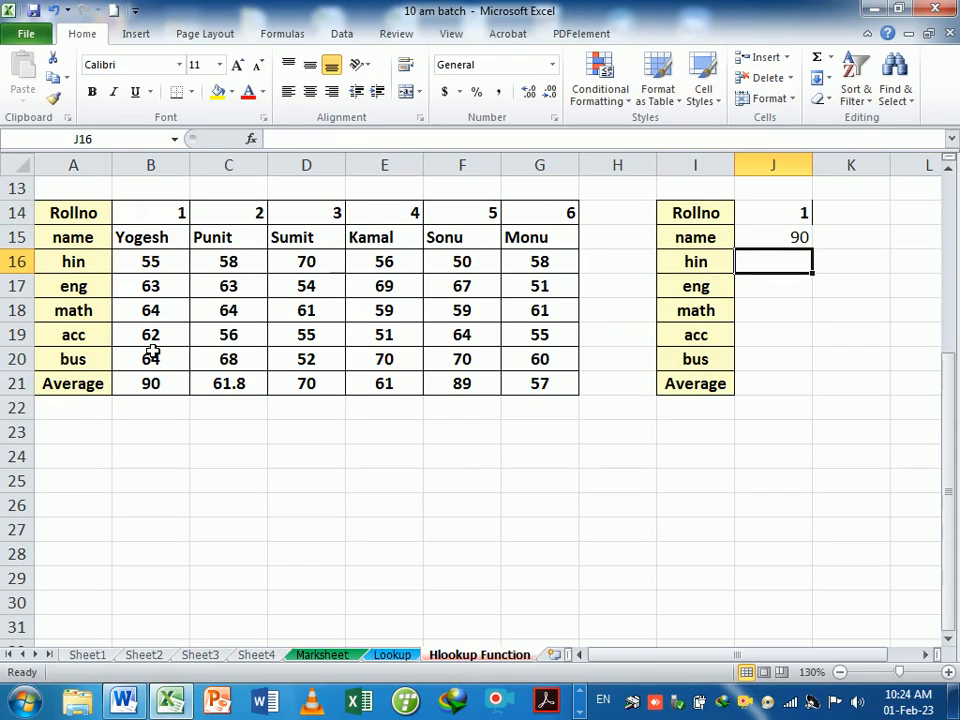
Test the HLOOKUP formula by changing the roll number in J14 to 6, 5, 3 and 2 in turn
left_click(761, 214)
type("6")
key("Return")
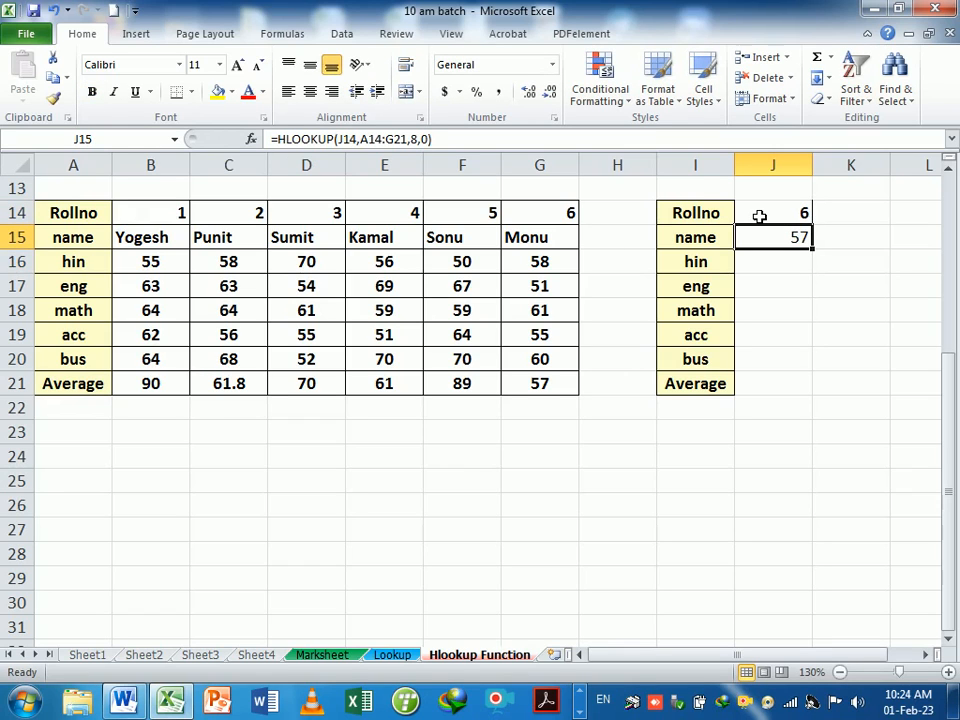
left_click(760, 216)
type("5")
key("Return")
left_click(760, 216)
type("3")
key("Return")
left_click(760, 216)
type("2")
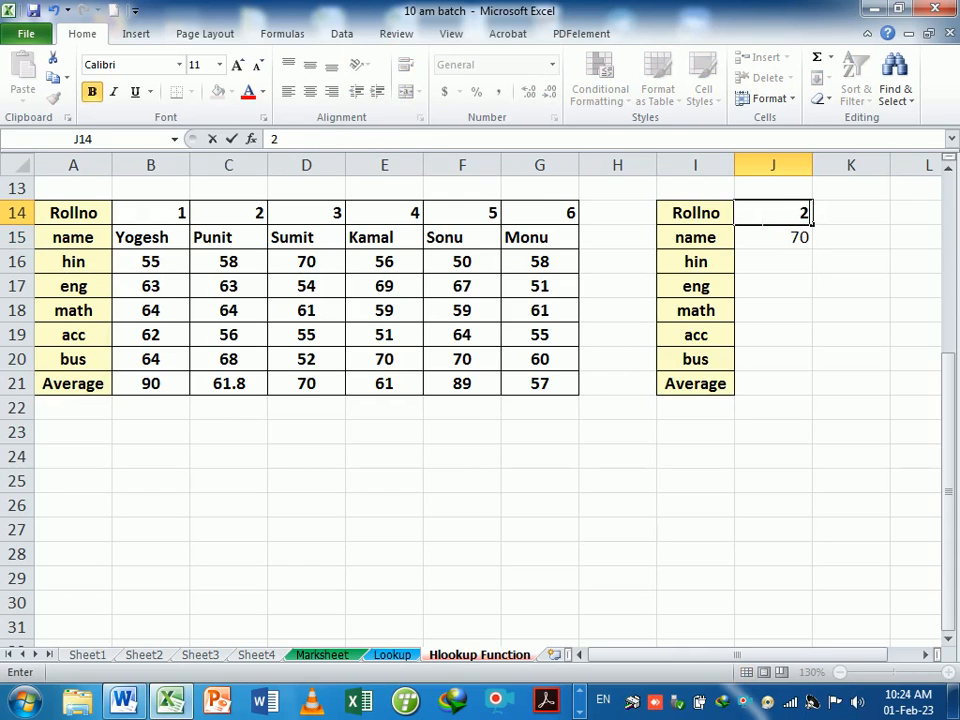
key("Return")
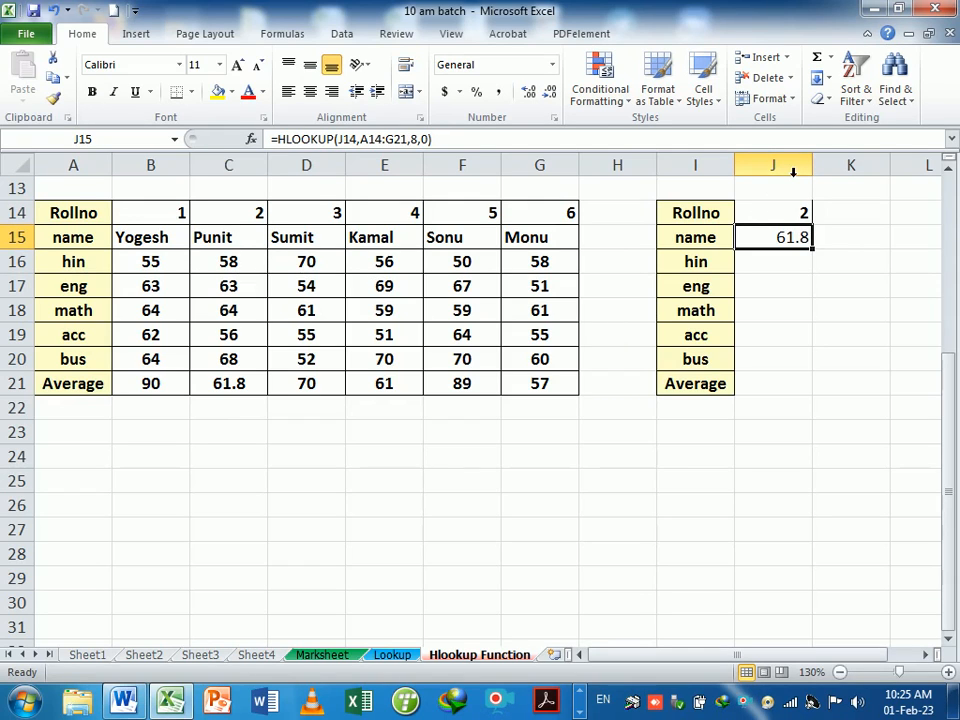
Set the roll number in J14 to 5
key("Up")
type("5")
key("Return")
key("Up")
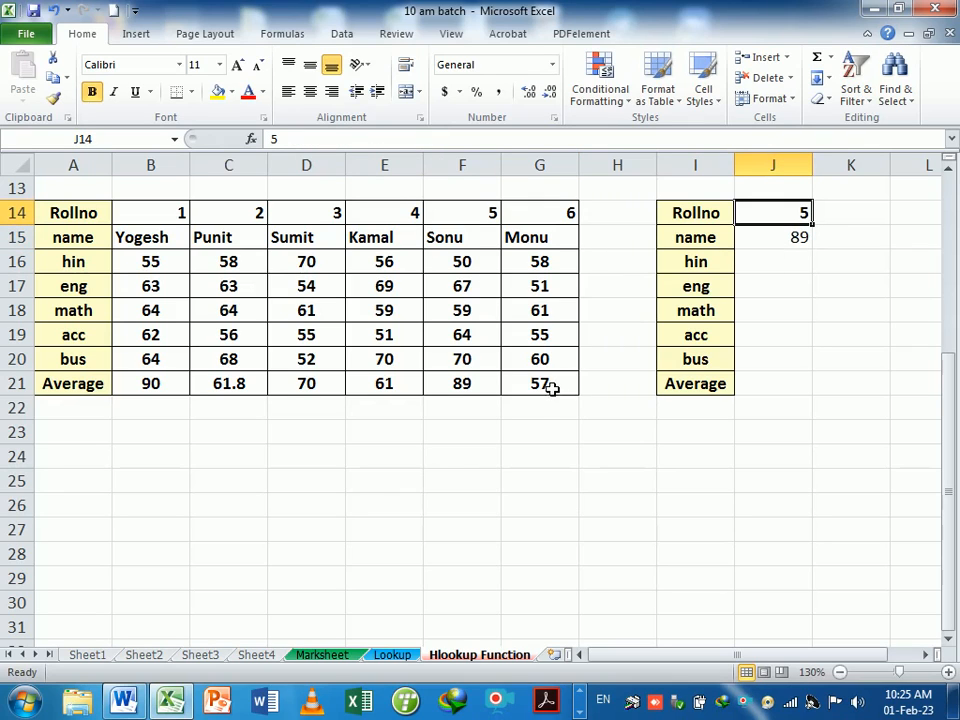
Review the arguments of the HLOOKUP formula in J15 and delete the formula from the cell
left_click(763, 238)
key("F2")
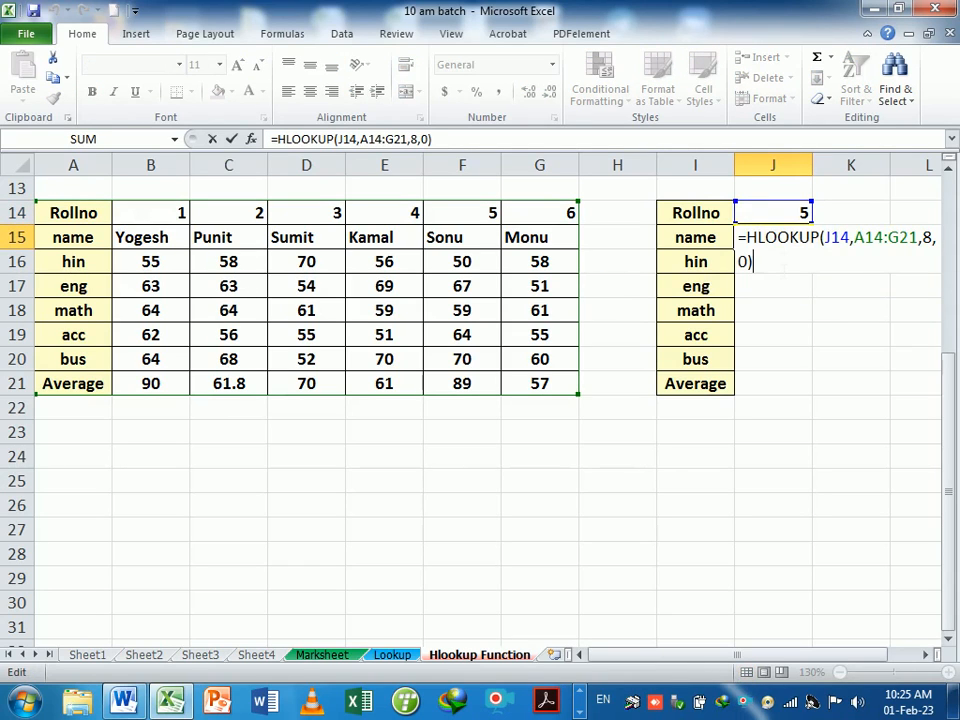
key("Return")
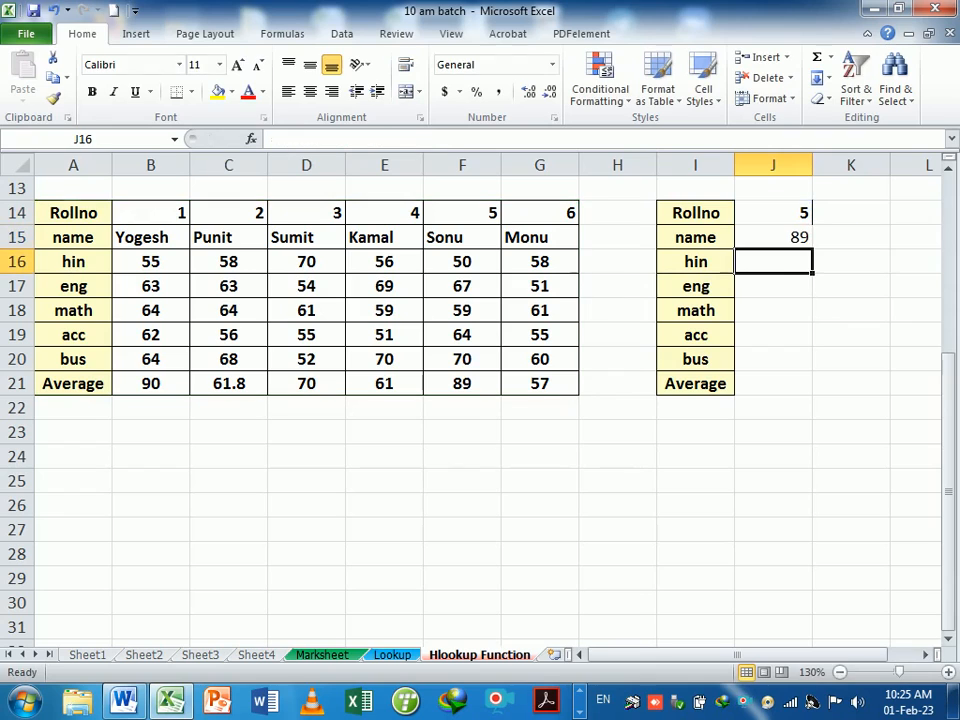
left_click(772, 241)
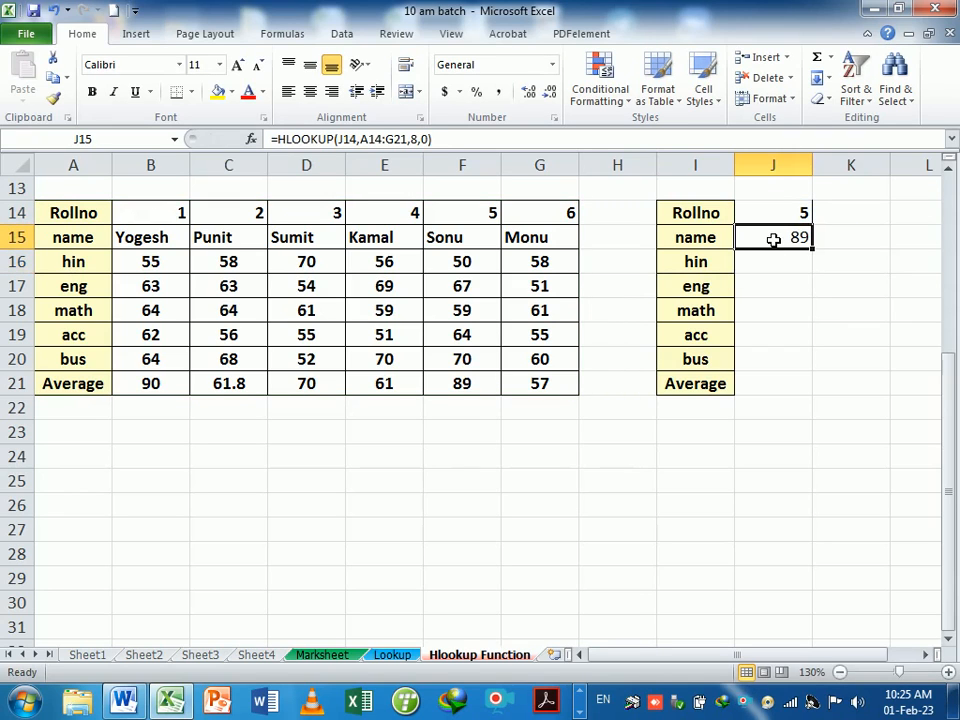
key("Delete")
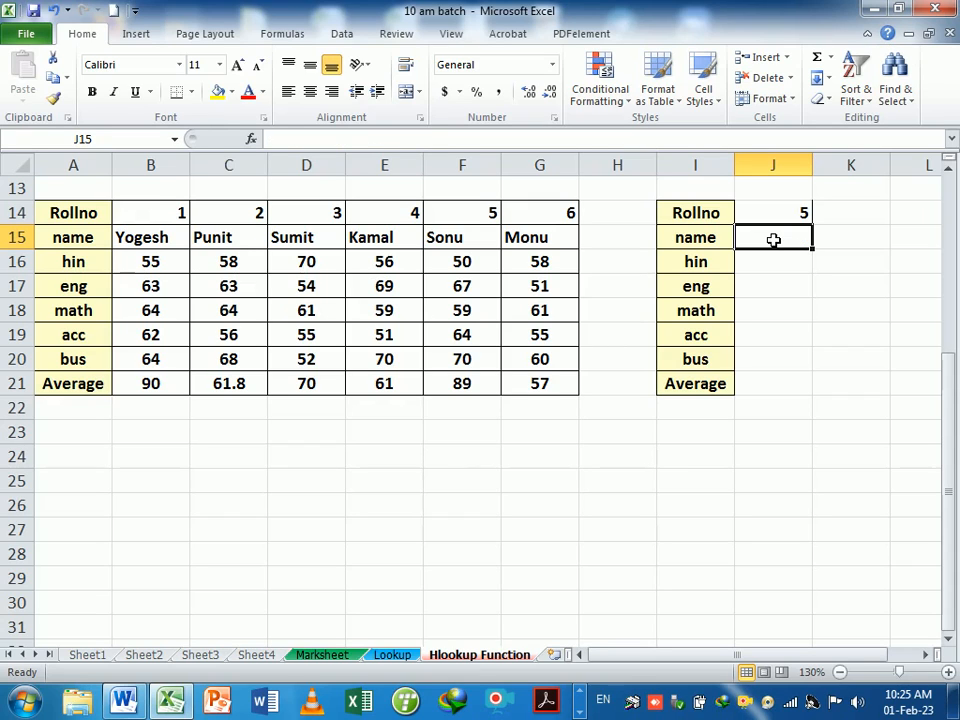
Enter =HLOOKUP(J14,A14:G21,2,0) in J15 to retrieve the student name for the roll number in J14
type("=hl")
key("Tab")
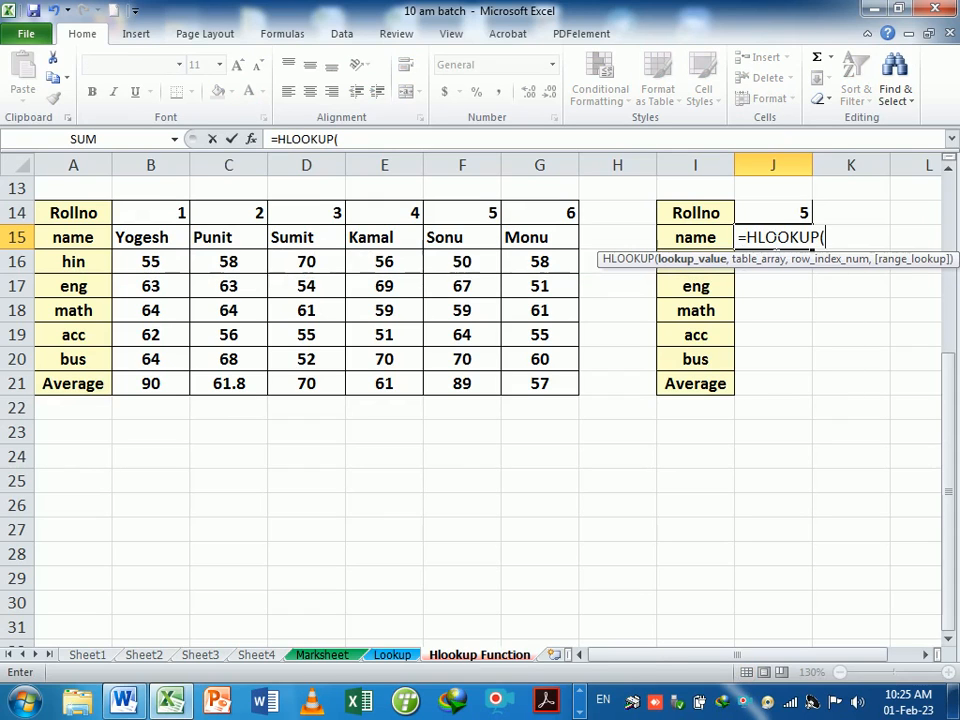
left_click(797, 213)
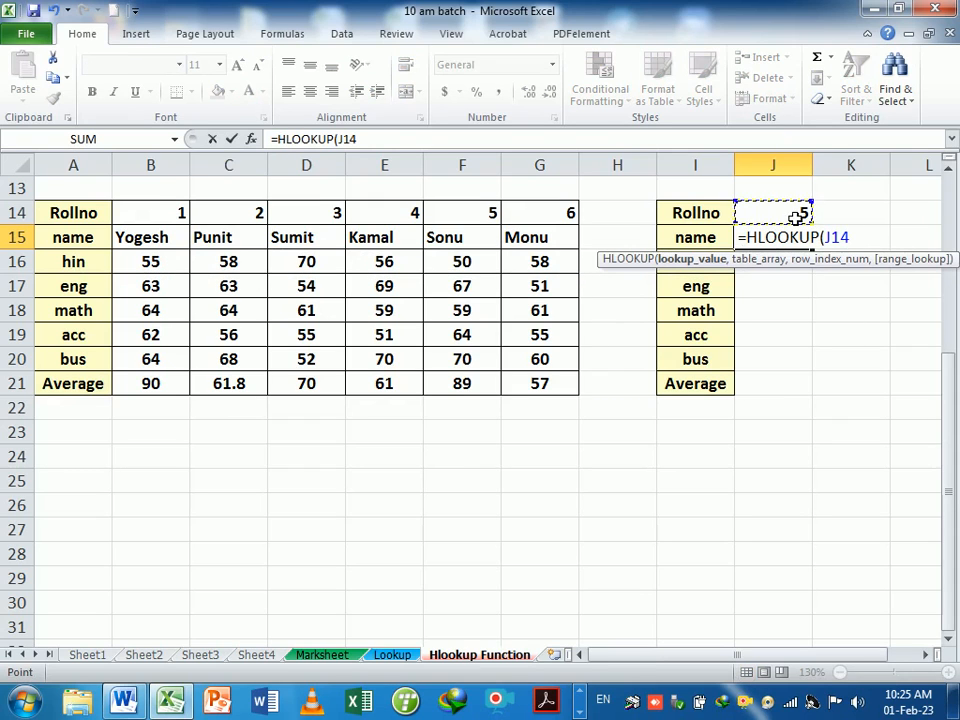
type(",")
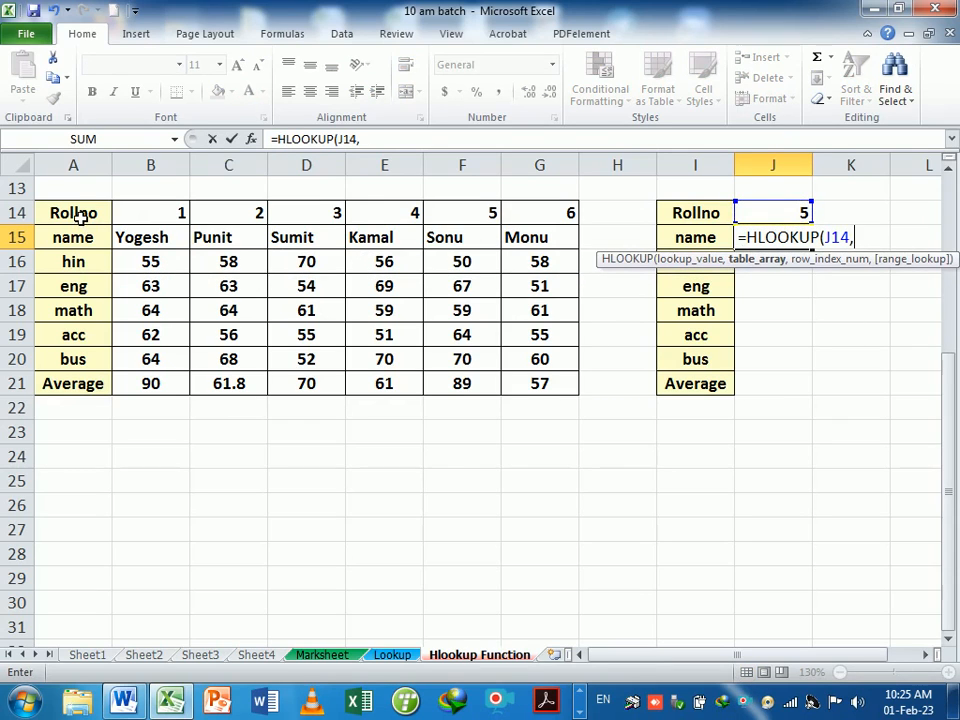
left_click_drag(79, 212, 557, 406)
type(",")
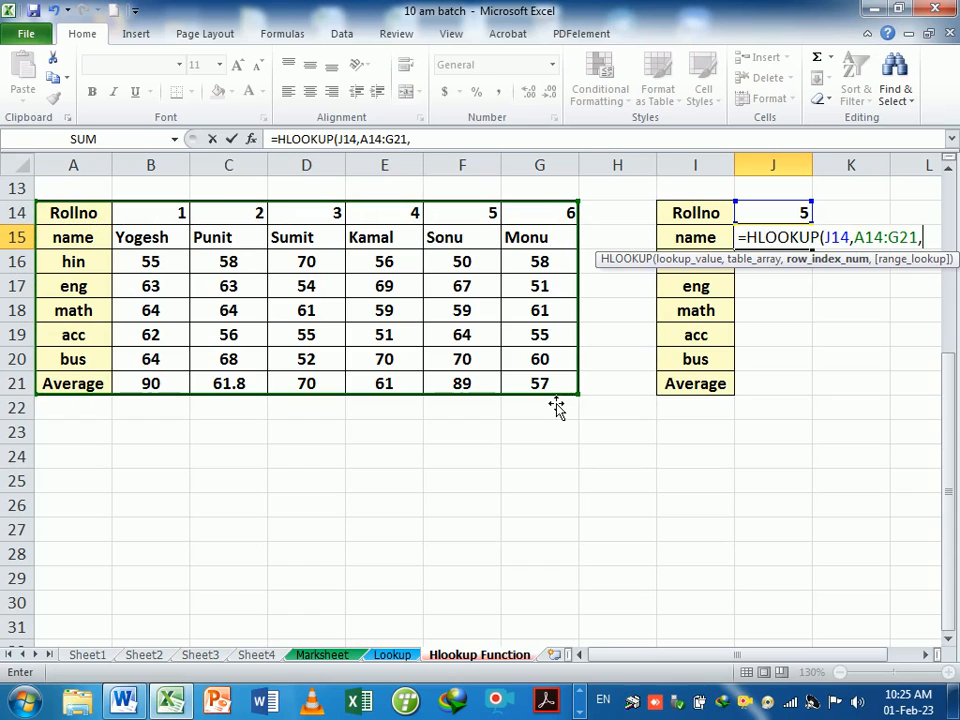
type("2,0")
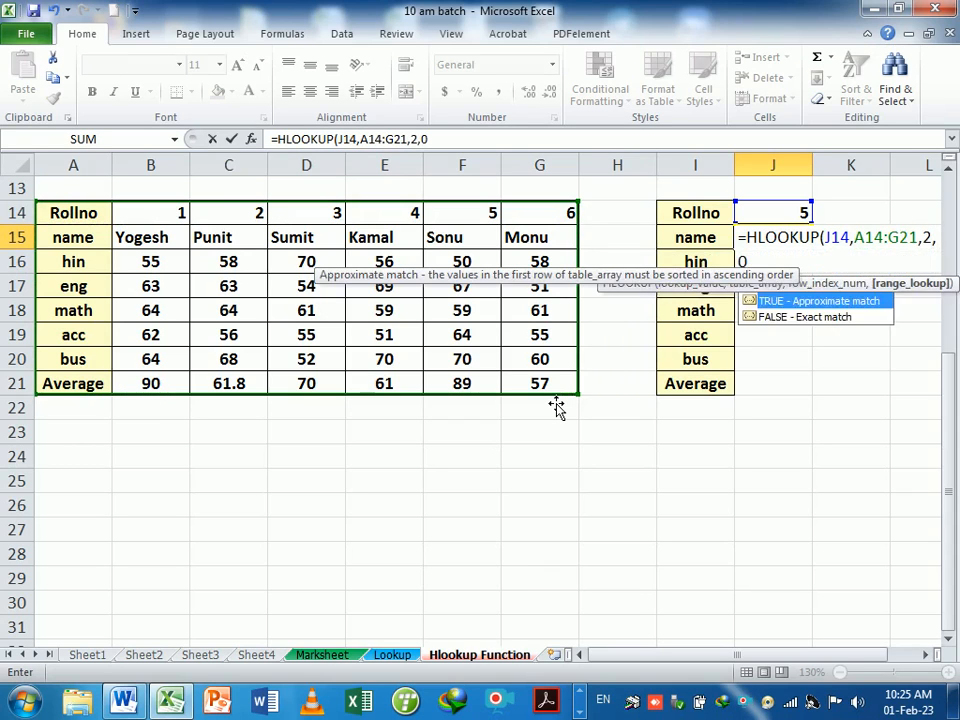
key("Return")
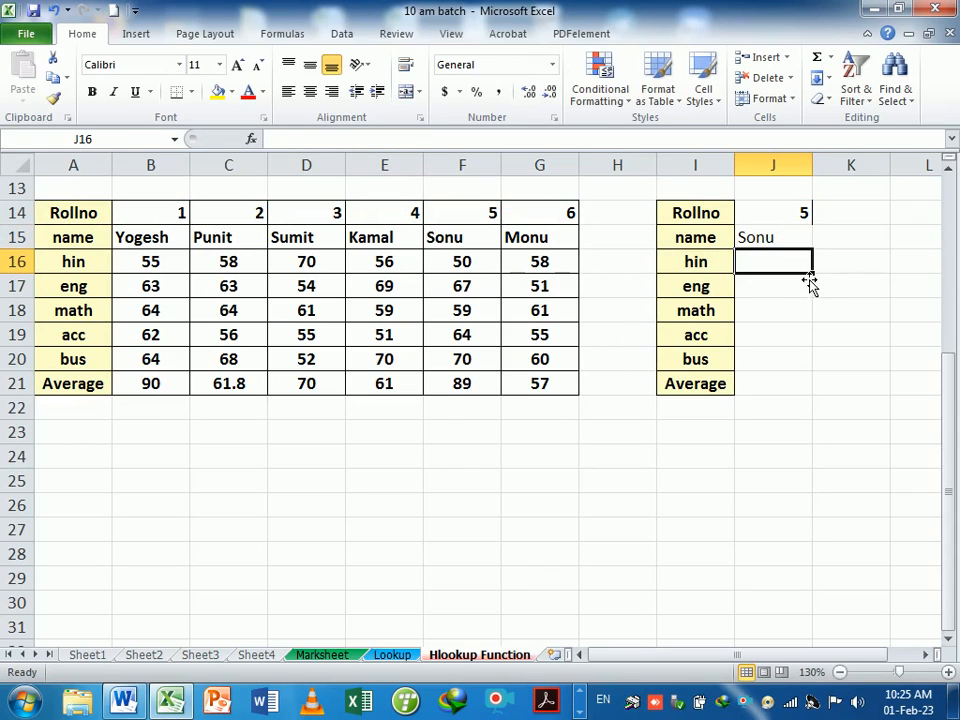
Test the name lookup in J15 by changing the roll number in J14 to 1, 6, 2 and 3 in turn
left_click(795, 245)
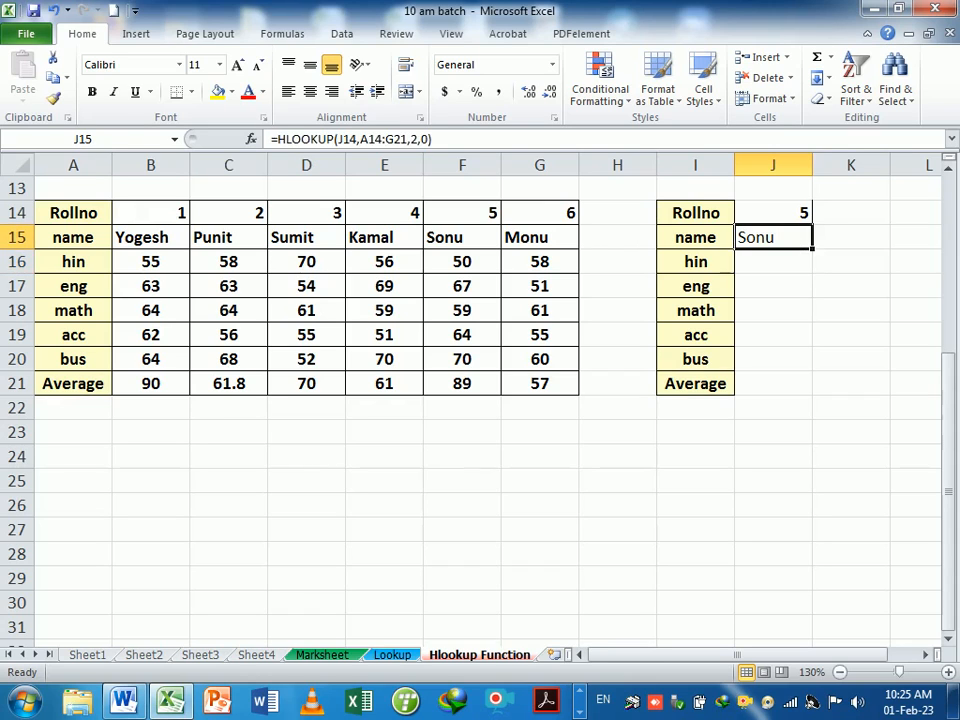
left_click(779, 211)
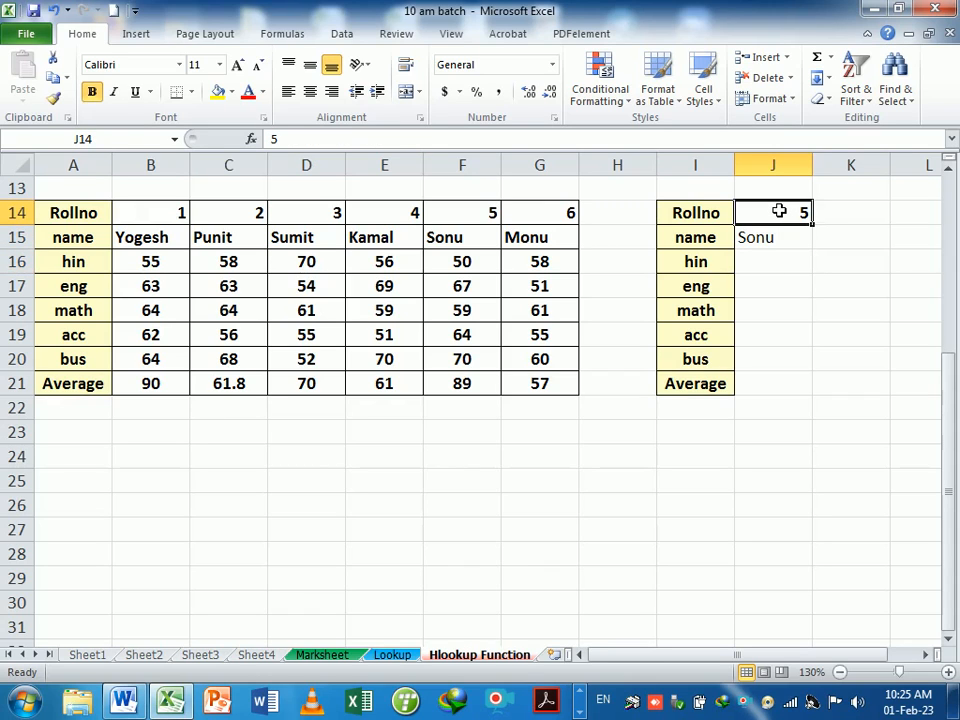
type("1")
key("Return")
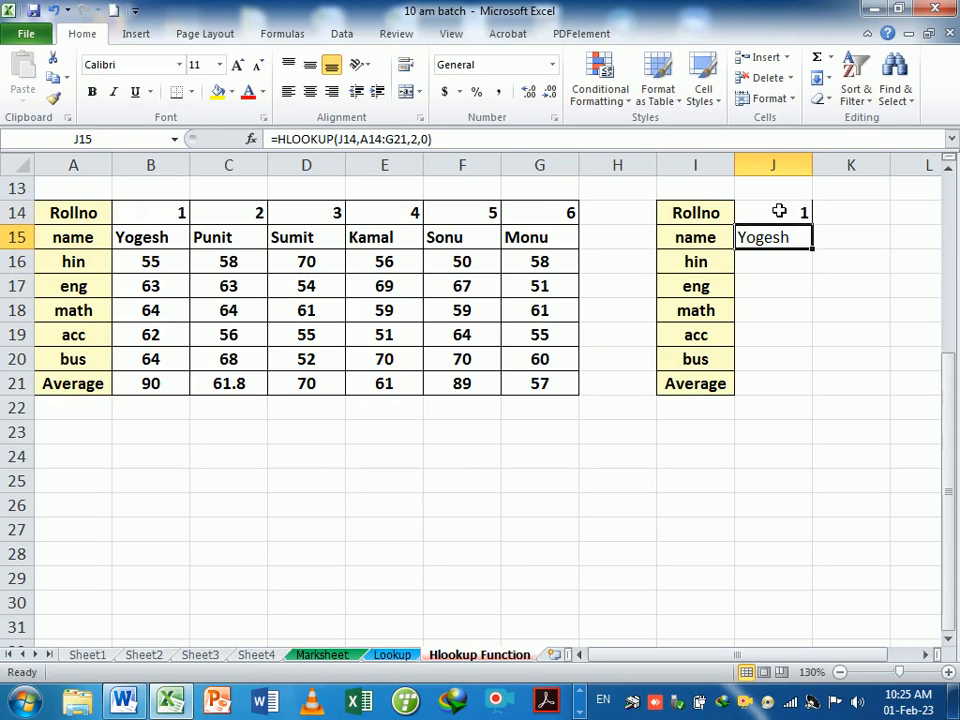
left_click(779, 211)
type("6")
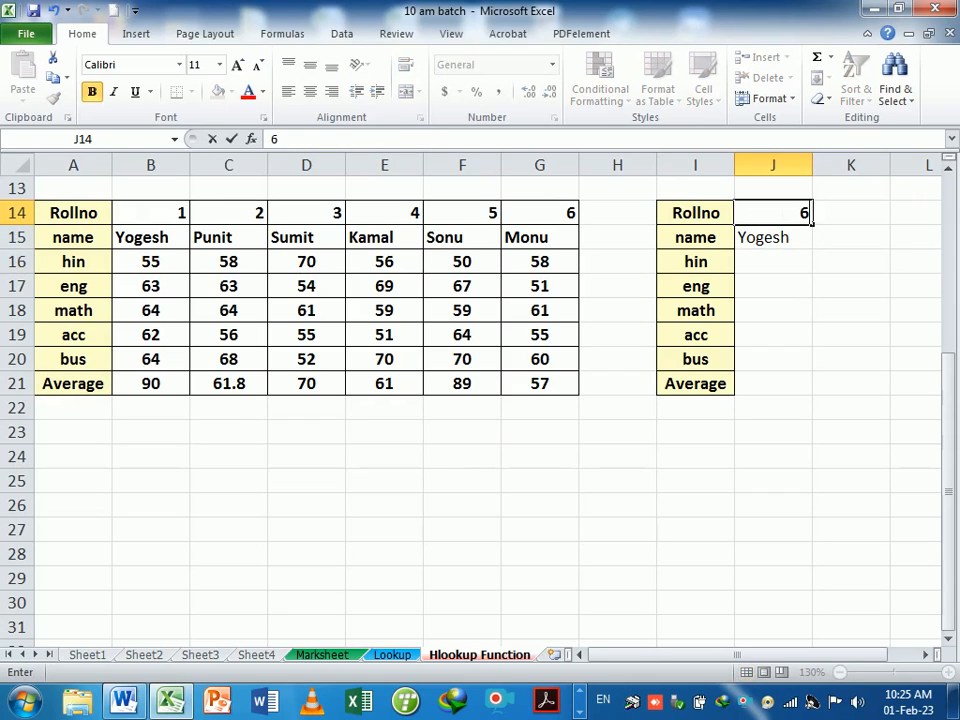
key("Return")
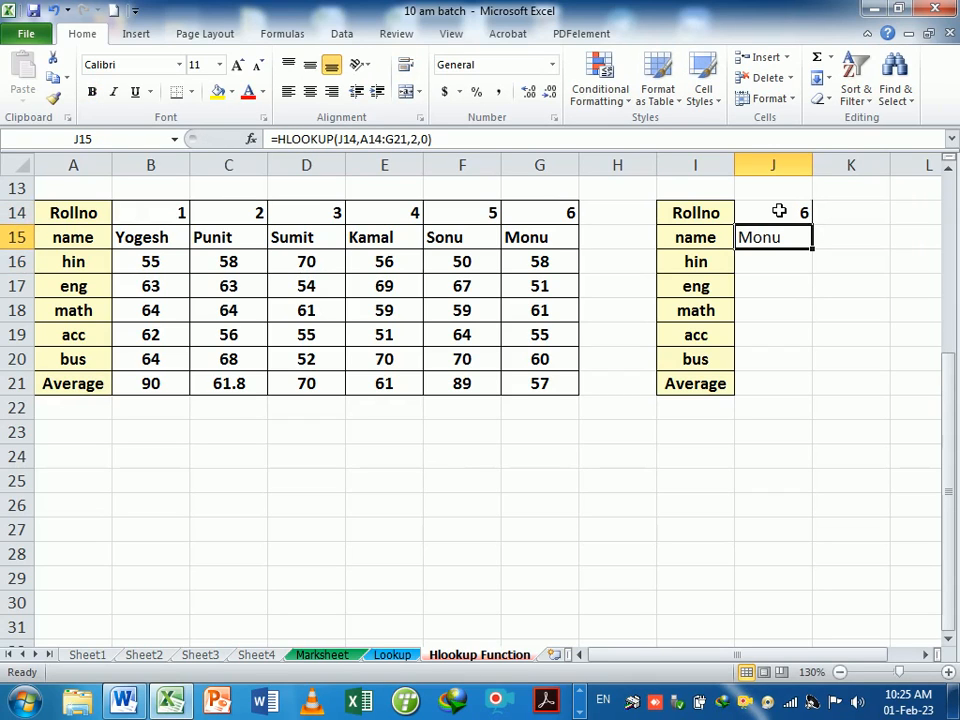
left_click(779, 211)
type("2")
key("Return")
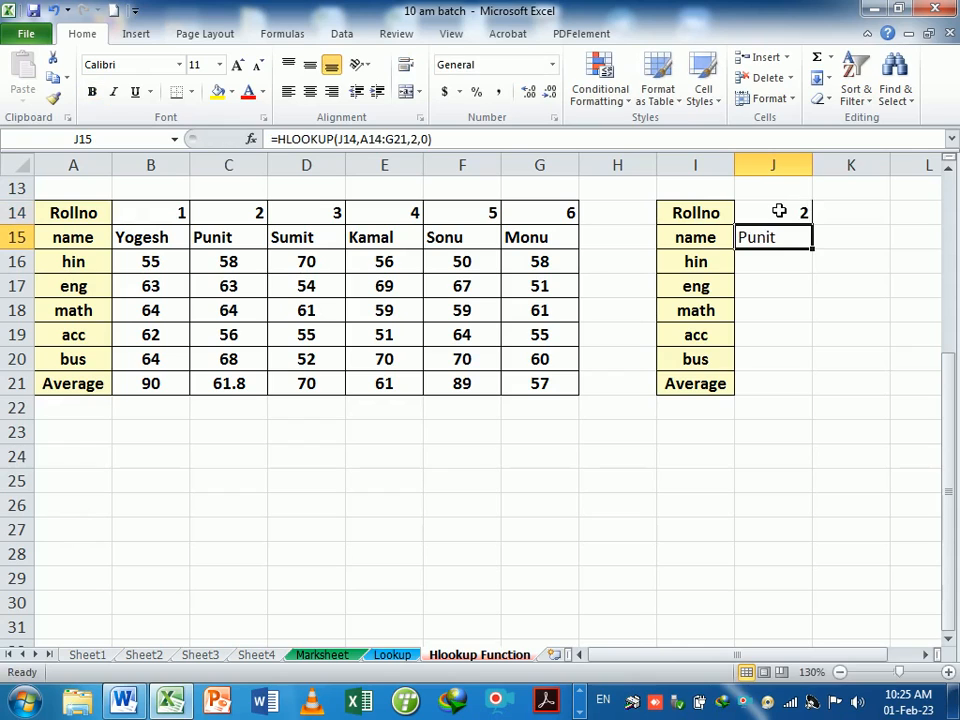
left_click(779, 211)
type("3")
key("Return")
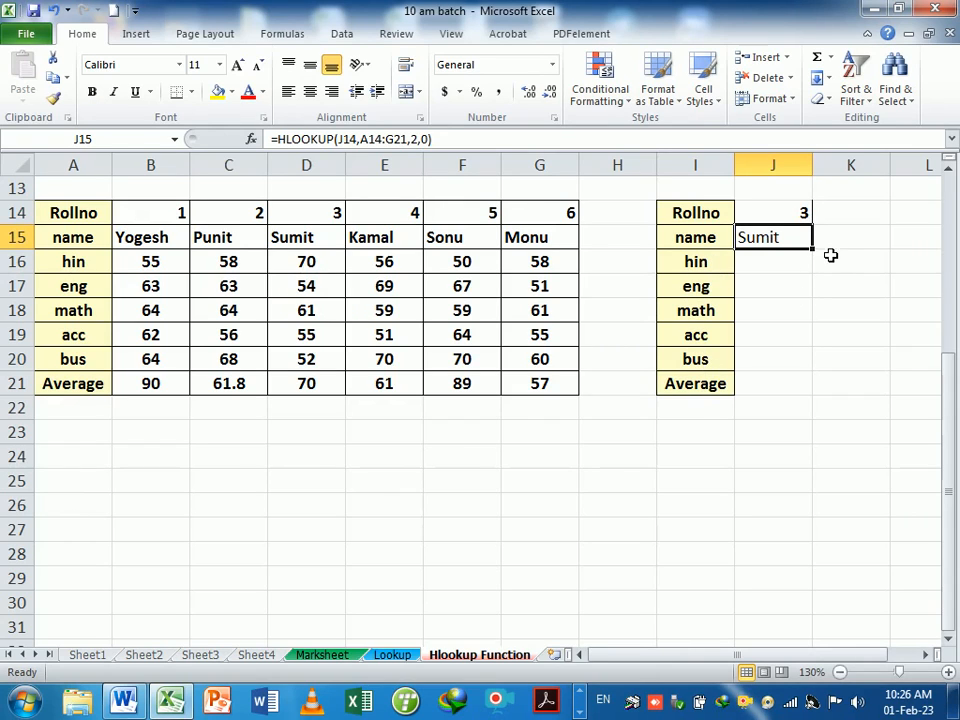
Fill the HLOOKUP formula from J15 down to J21 and set the roll number in J14 to 1
left_click_drag(819, 256, 819, 392)
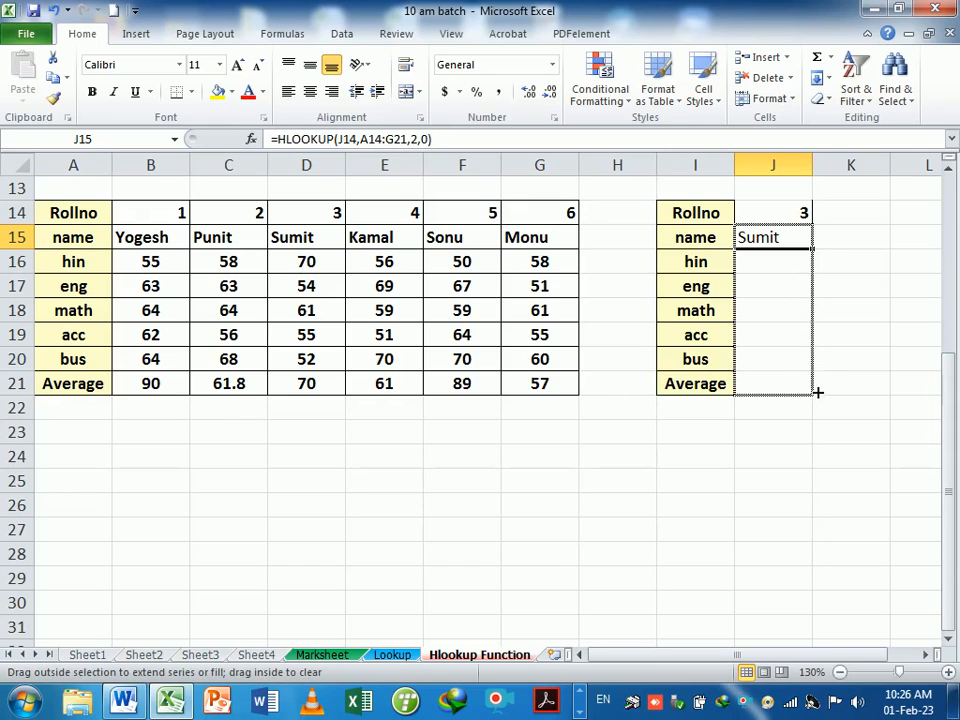
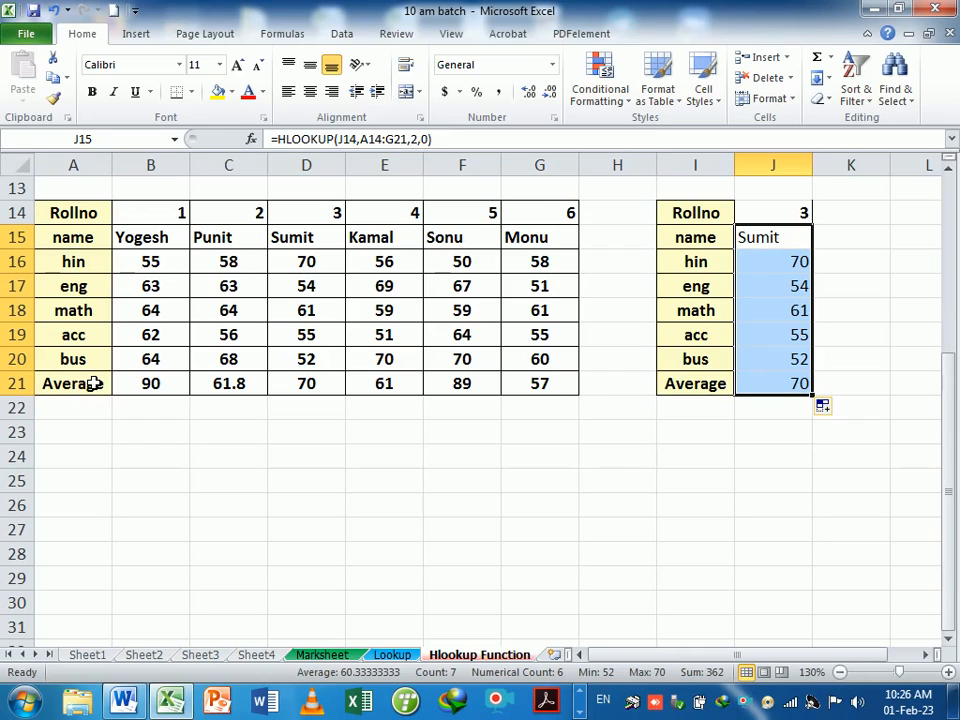
left_click(793, 217)
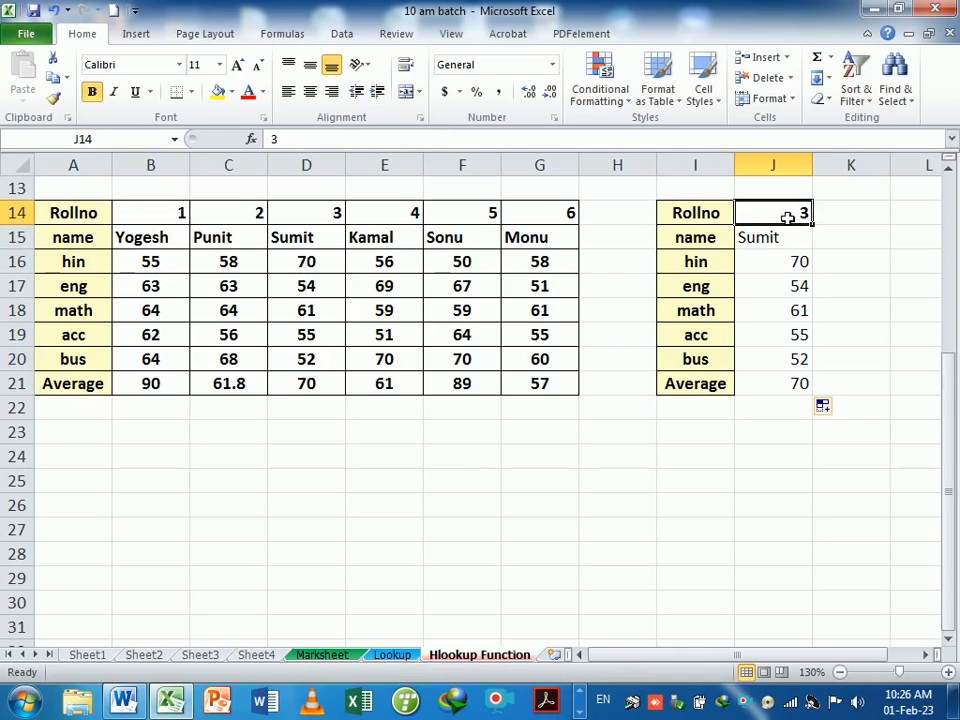
type("1")
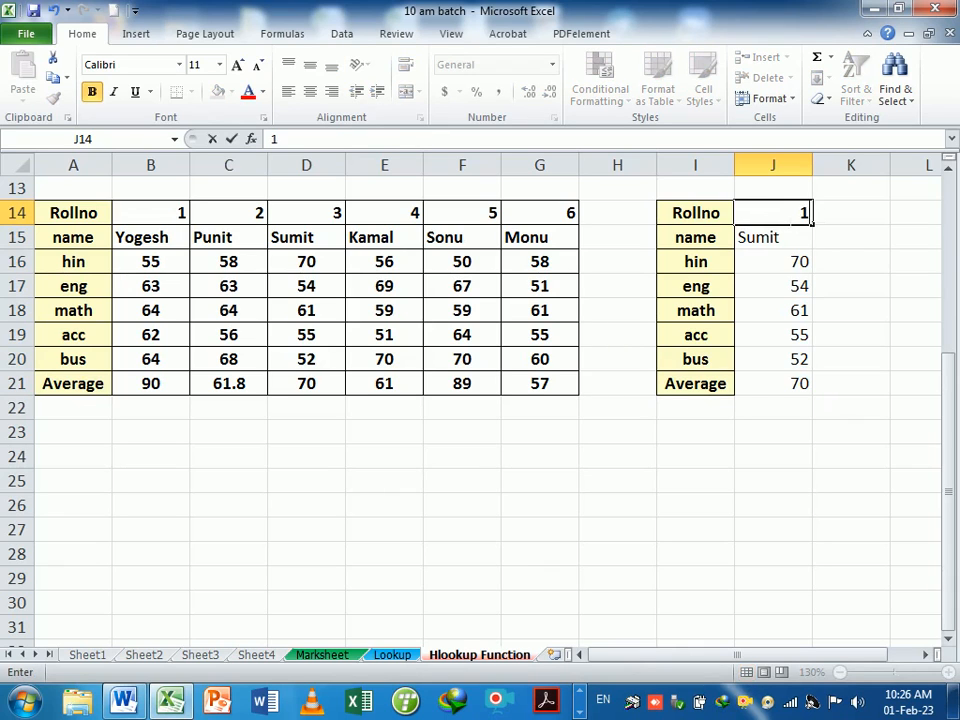
key("Return")
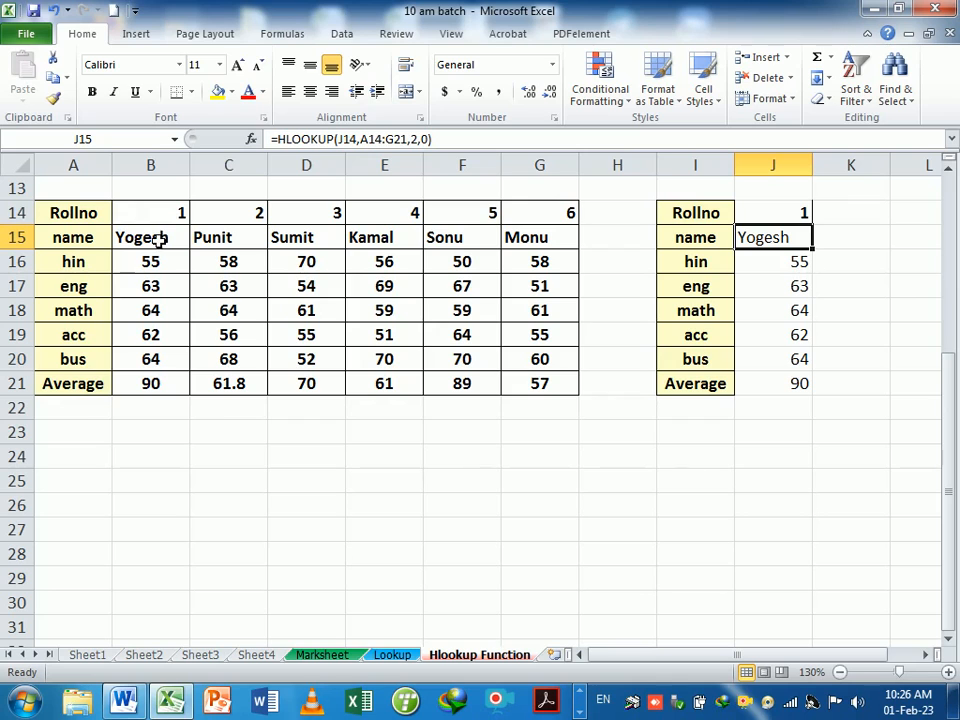
Create a formula-based conditional formatting rule for B15:G21 using =$J$14=B$14, with the column reference to B left relative
left_click_drag(150, 240, 538, 395)
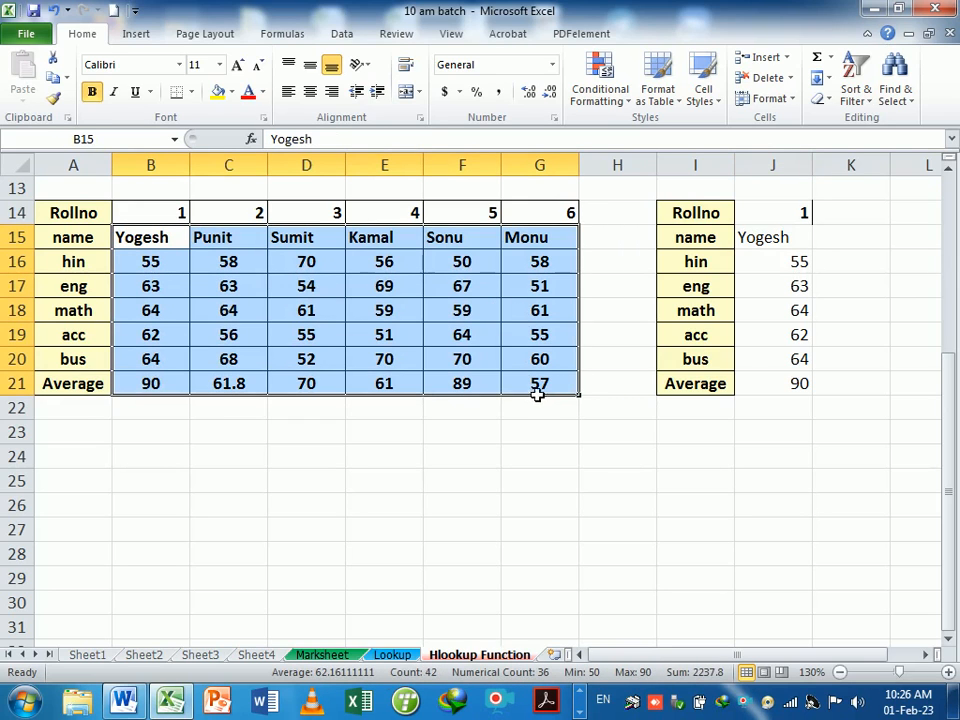
left_click(606, 92)
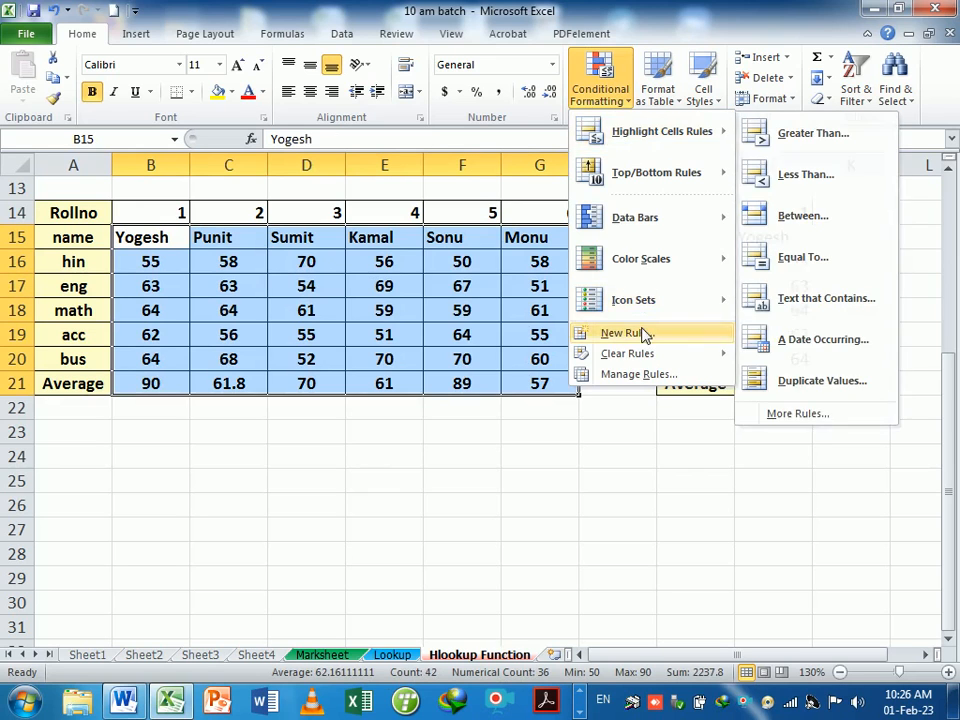
left_click(638, 332)
left_click(520, 394)
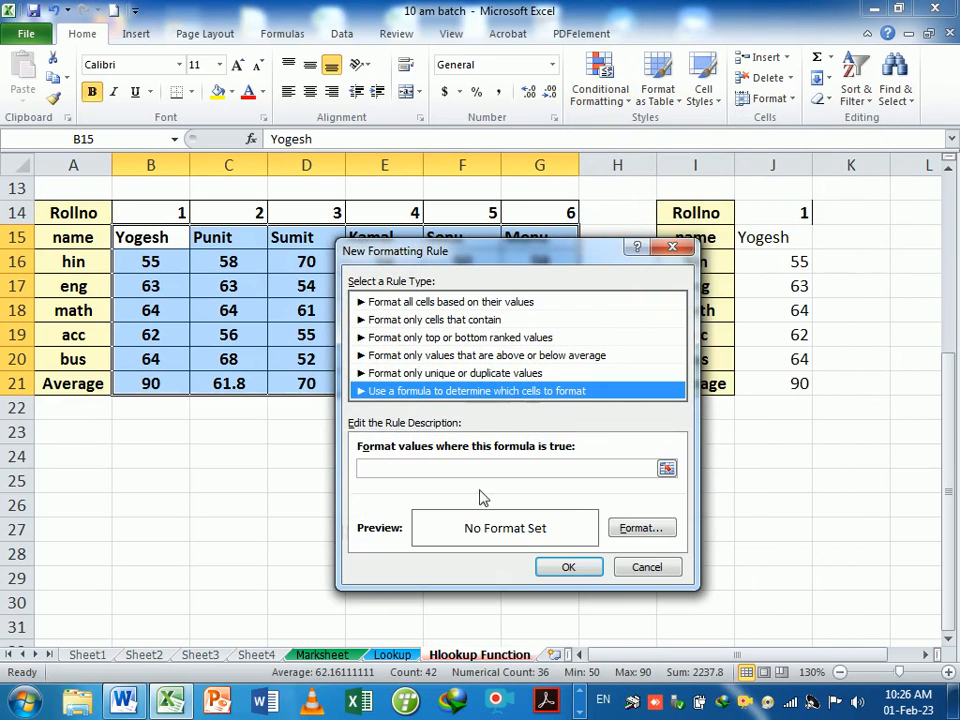
type("=")
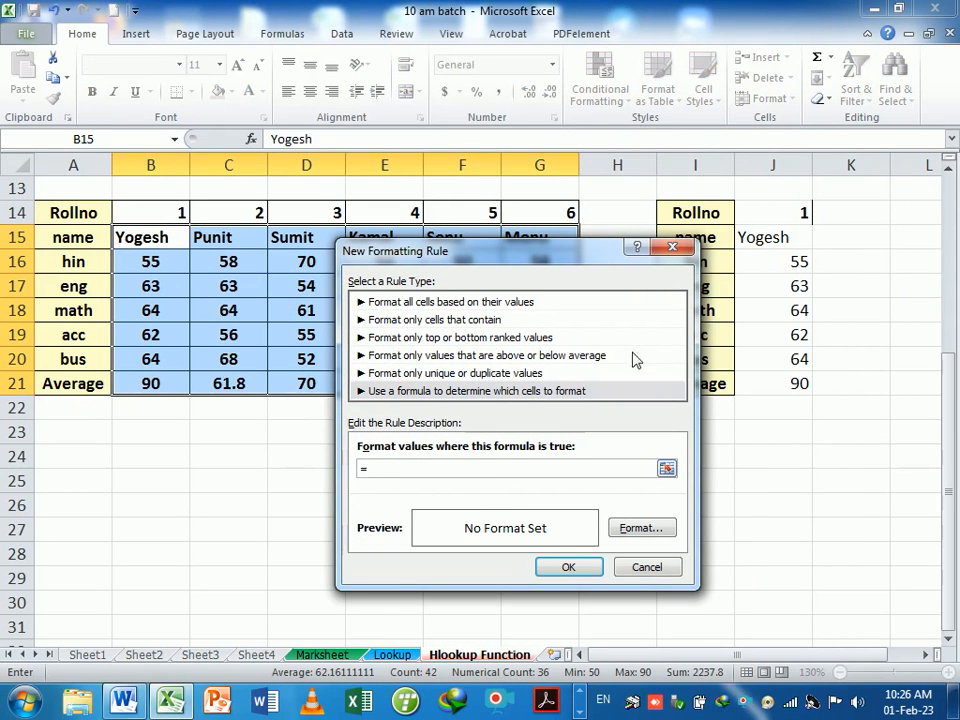
left_click(765, 210)
type("=")
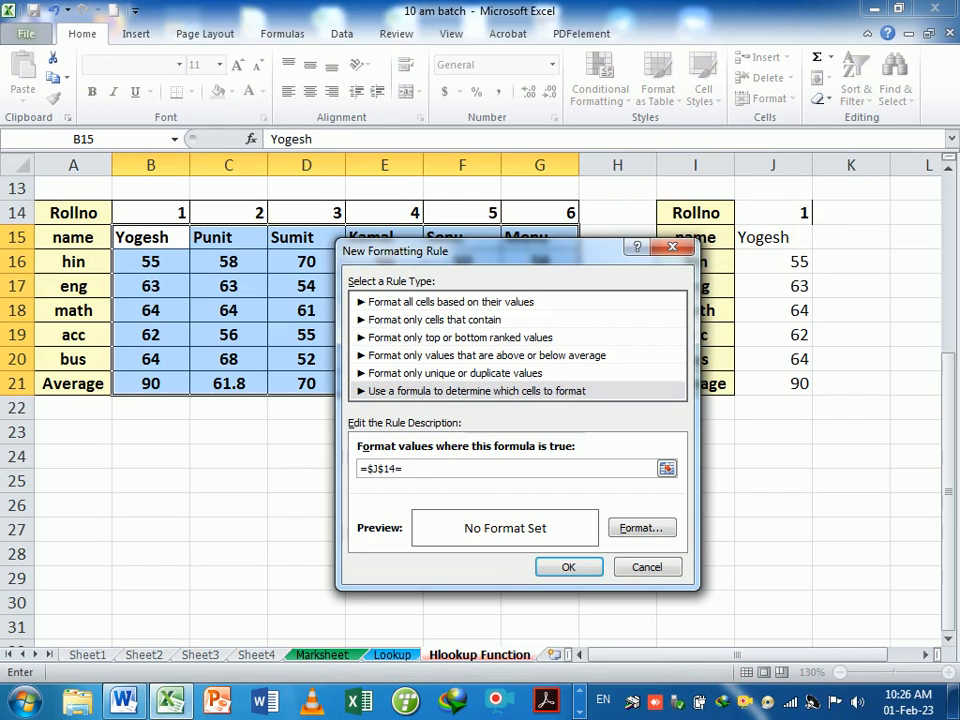
left_click(146, 214)
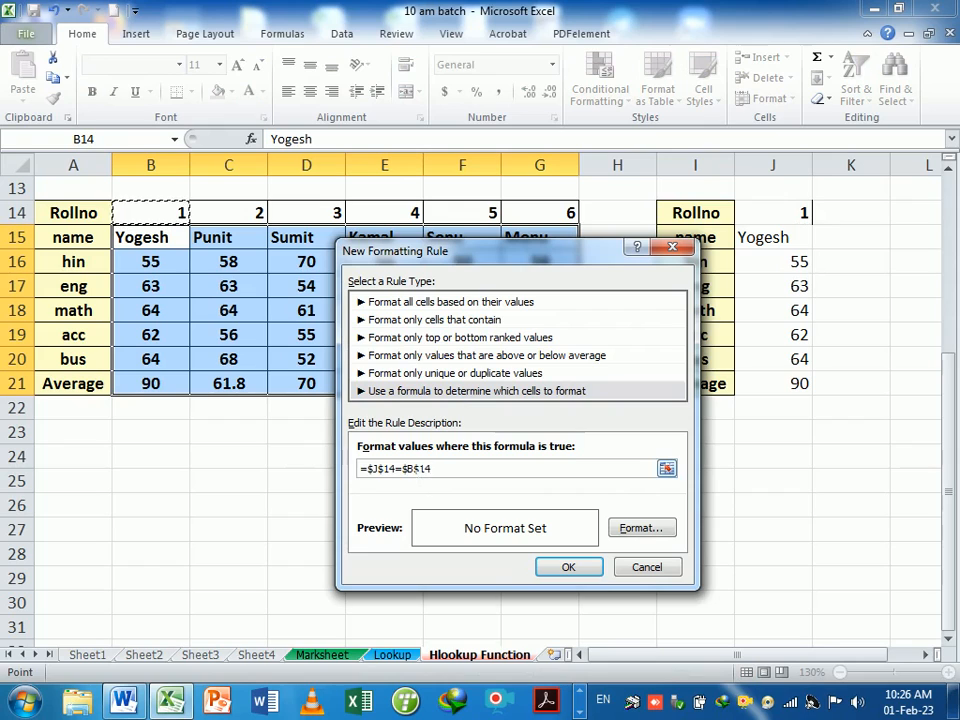
left_click(416, 468)
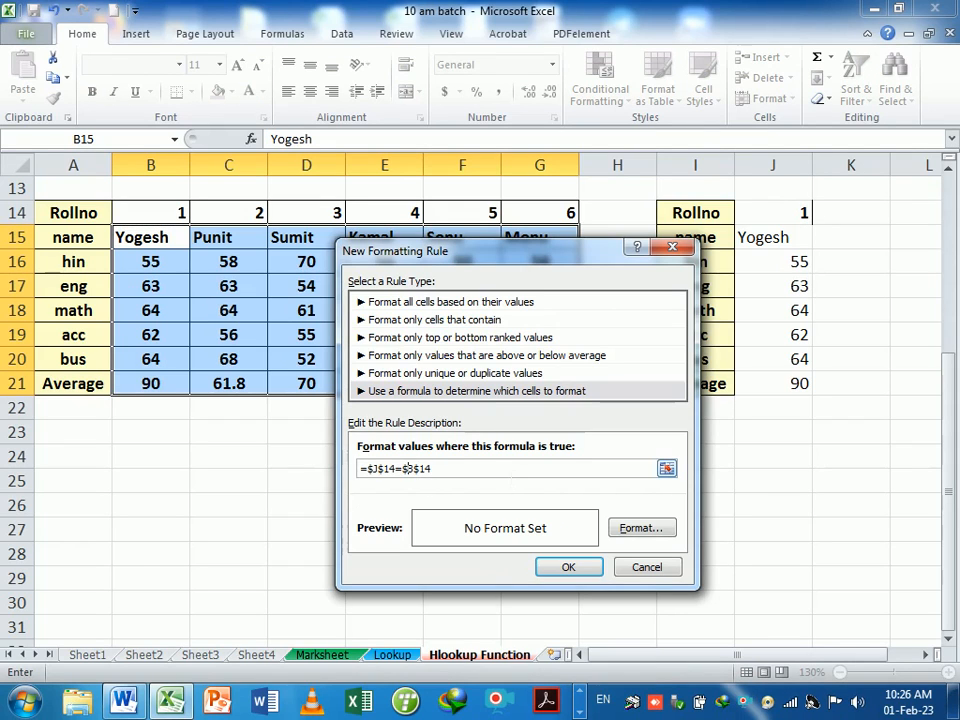
key("BackSpace")
Give the conditional formatting rule a blue fill and white font colour and apply it to the marks table
left_click(641, 528)
left_click(524, 234)
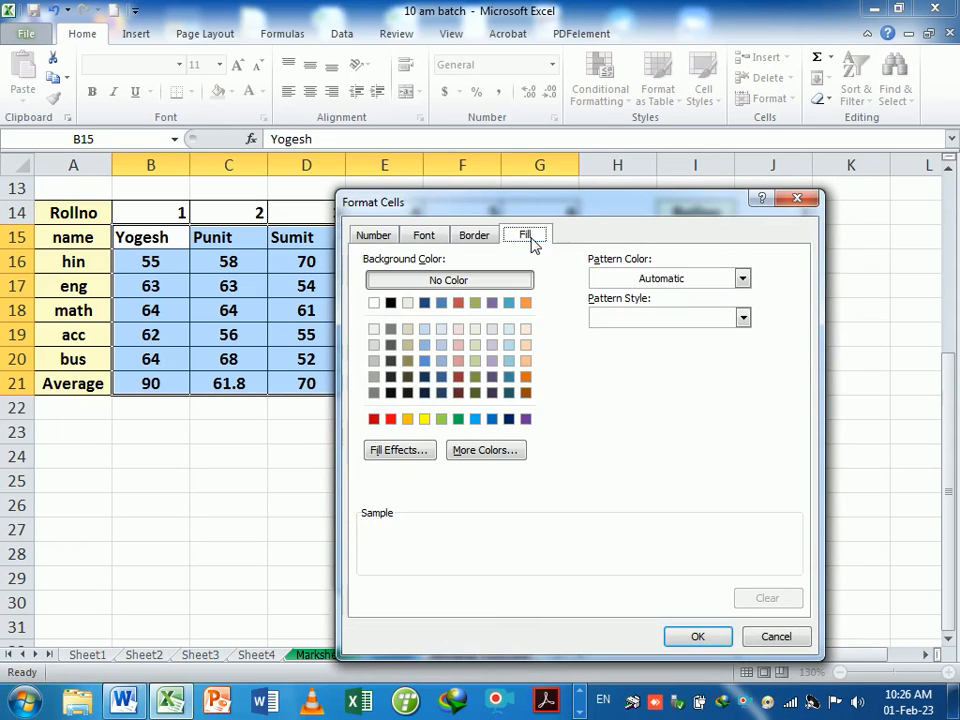
left_click(494, 420)
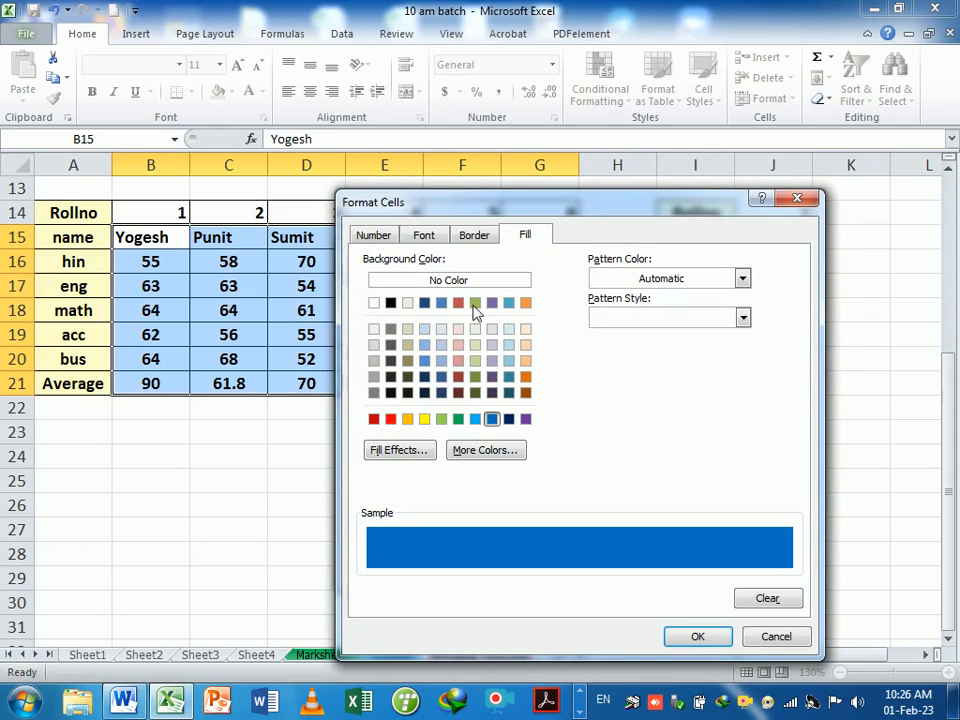
left_click(438, 235)
left_click(693, 391)
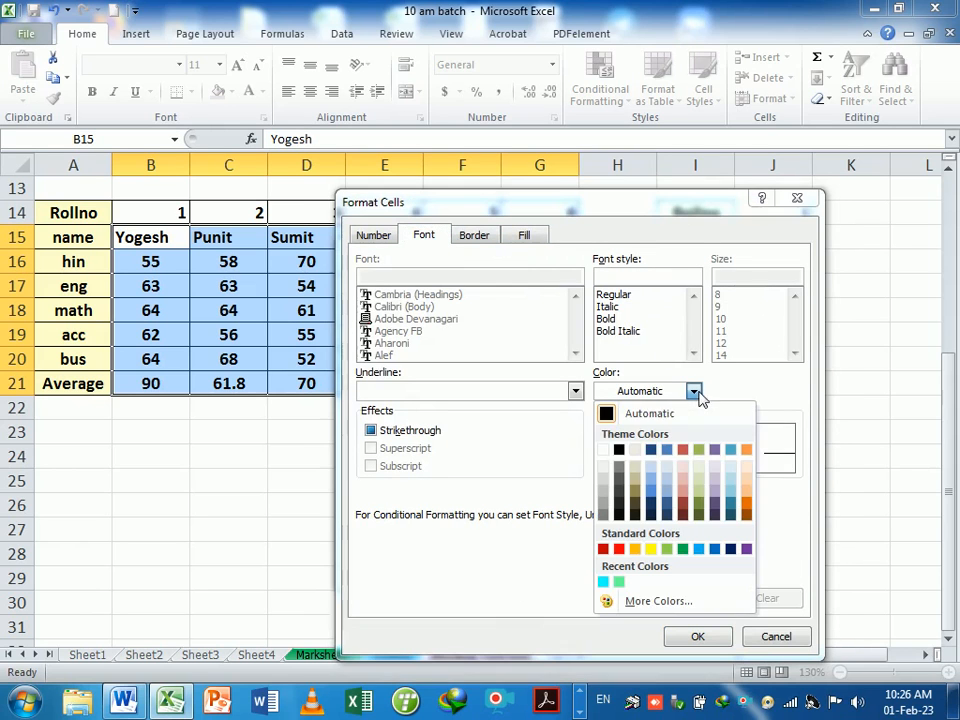
left_click(605, 451)
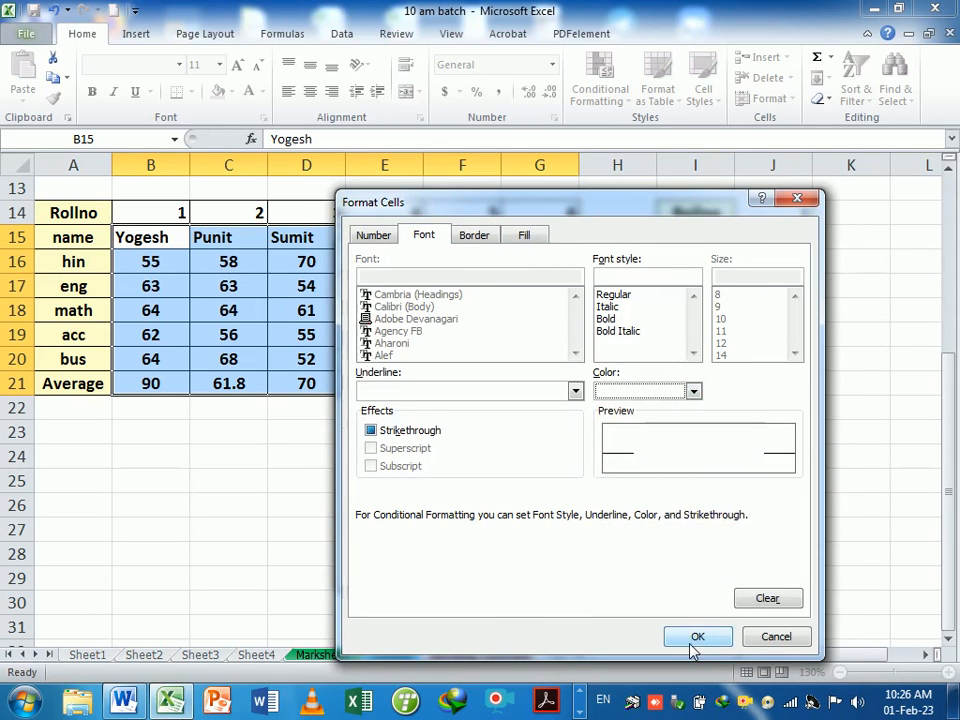
left_click(692, 640)
left_click(580, 568)
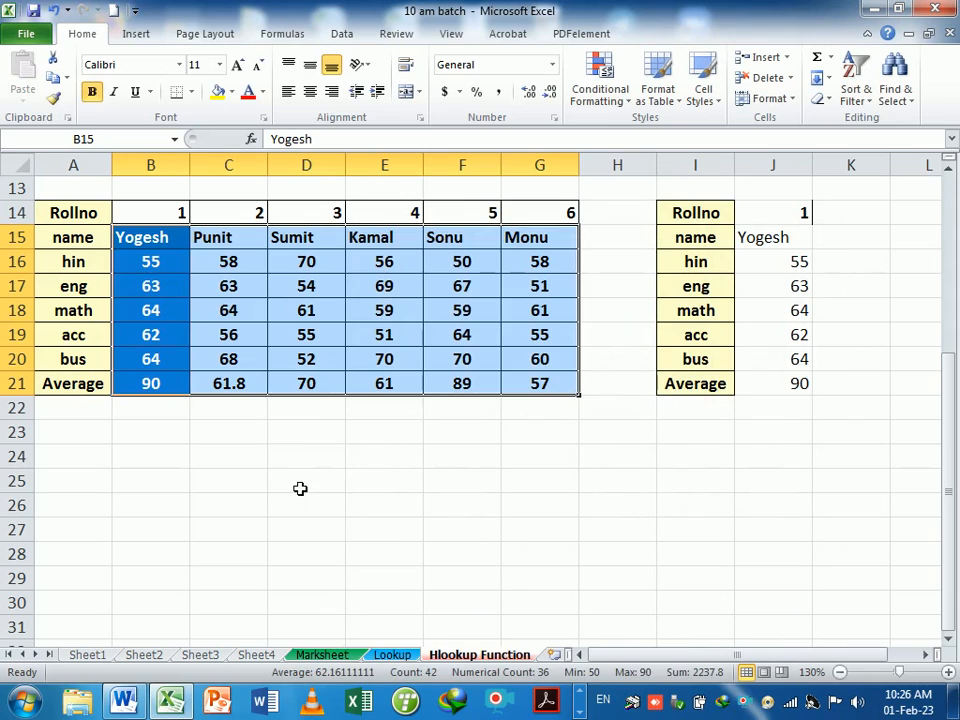
left_click(300, 488)
Set the roll number in J14 to 6 and compare the highlighted marks column with the lookup results
left_click(767, 220)
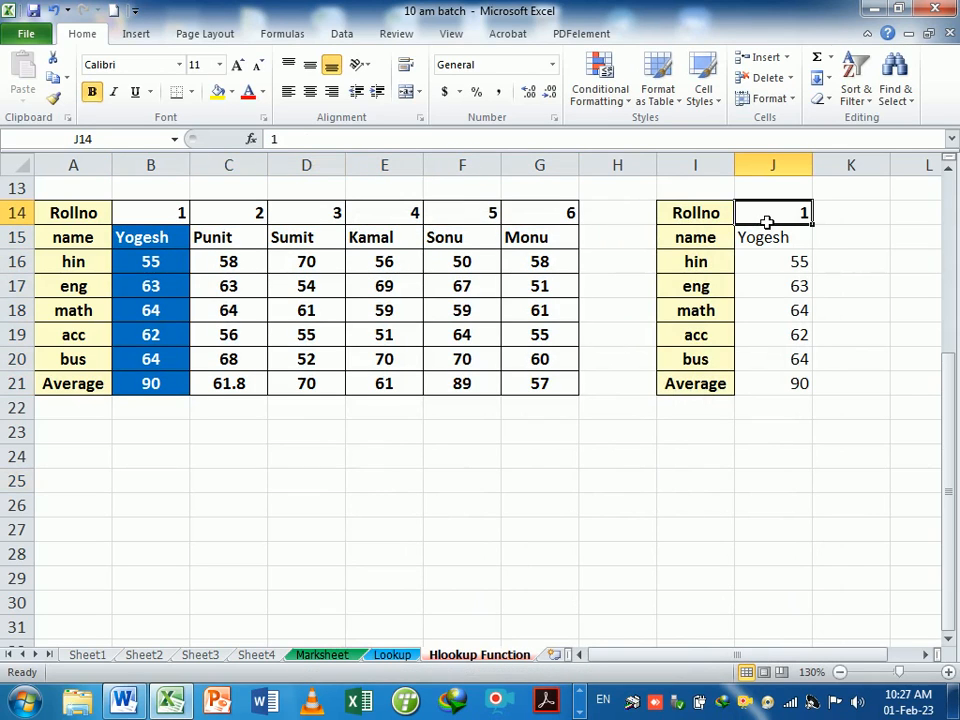
type("6")
key("Return")
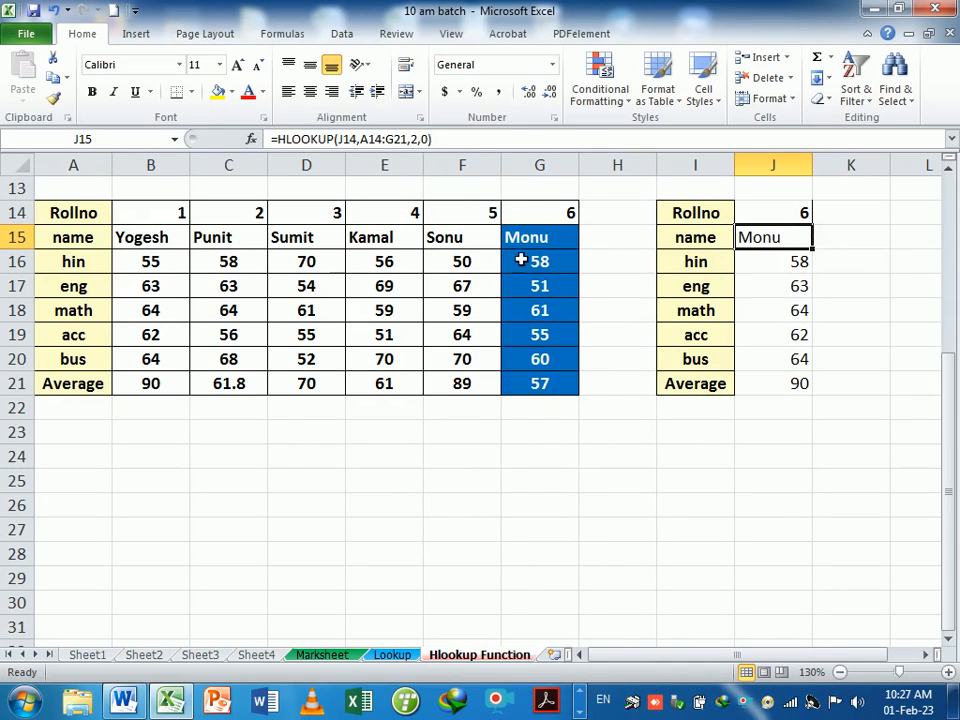
left_click_drag(530, 243, 776, 265)
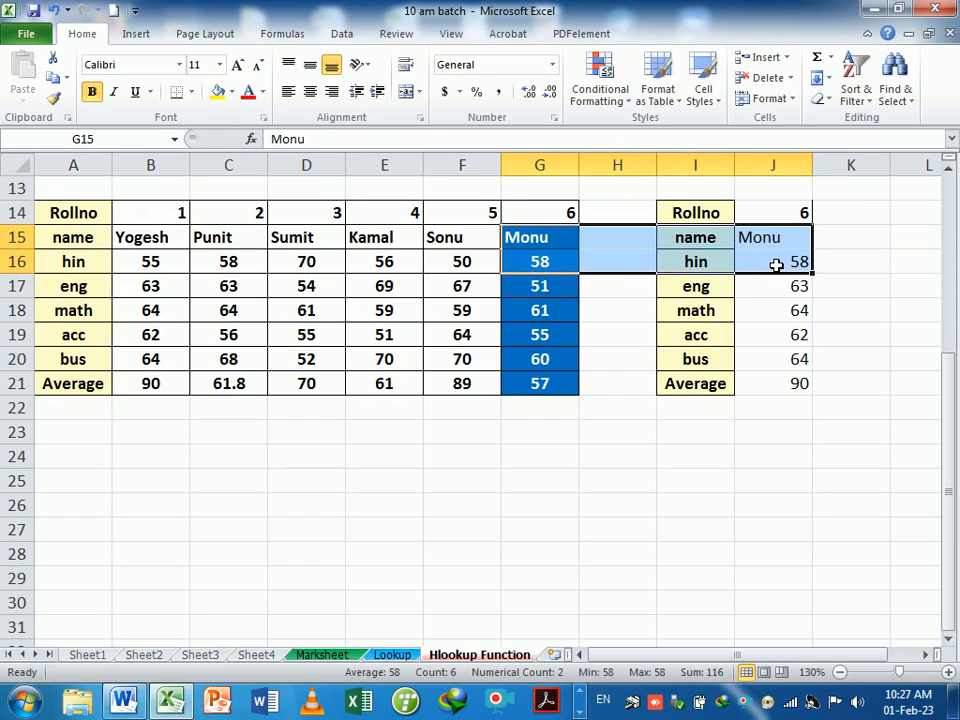
left_click_drag(543, 284, 541, 396)
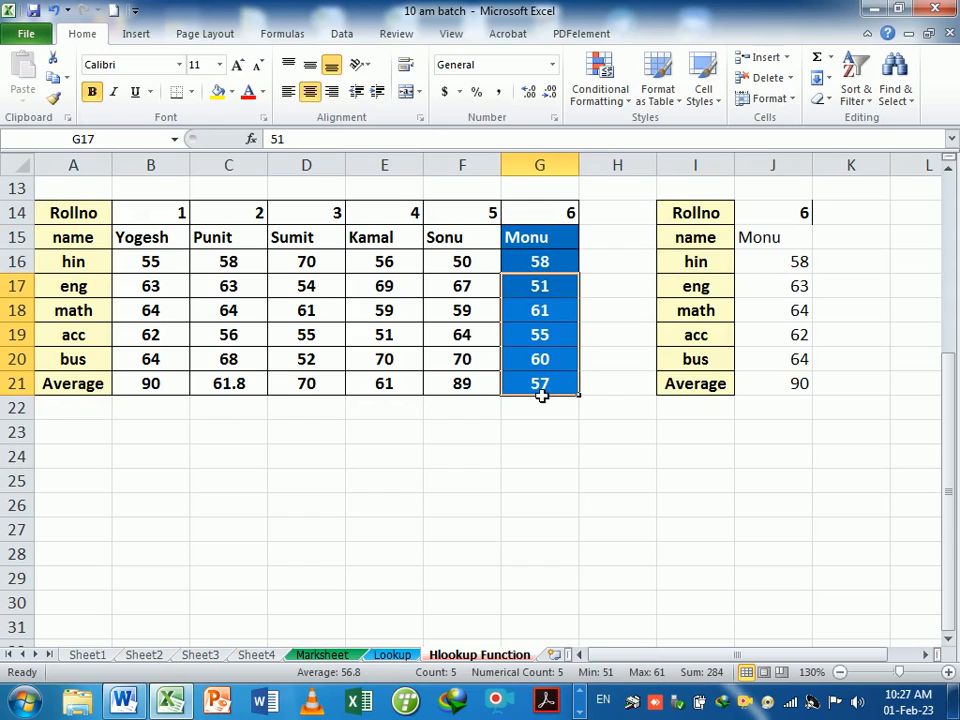
left_click(542, 462)
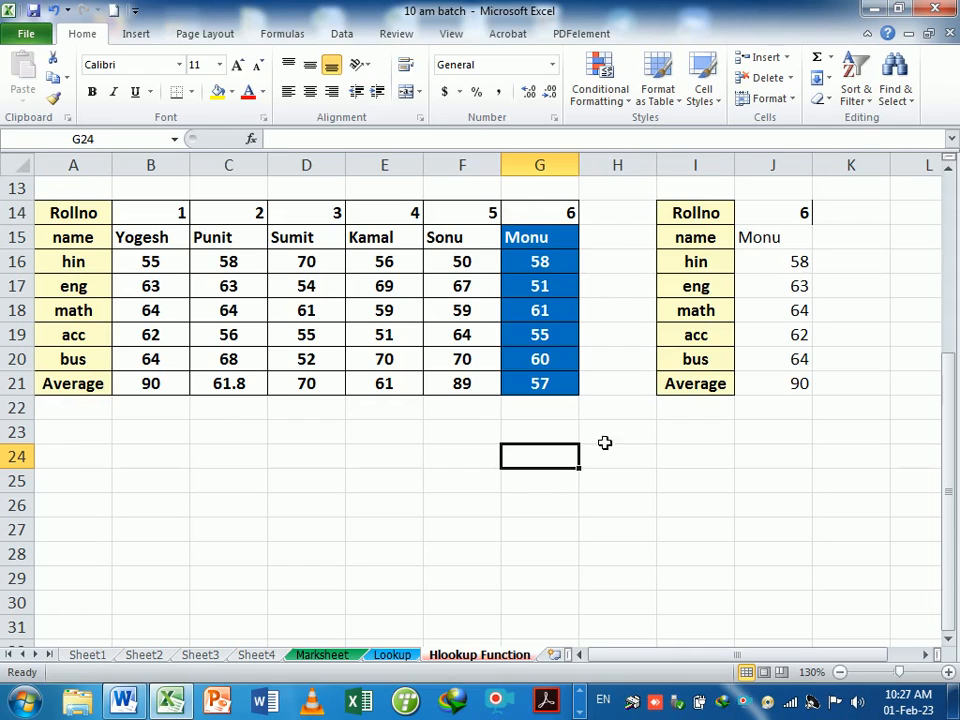
Set the roll number in J14 to 5 and compare the acc and Average lookup results with the highlighted marks column
left_click(793, 220)
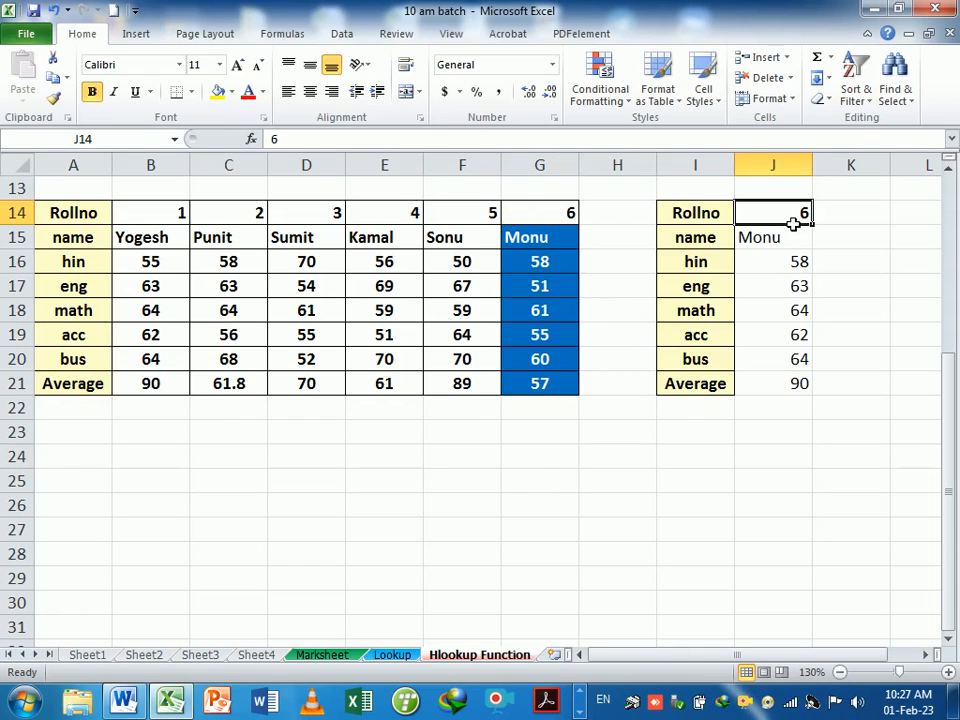
type("5")
key("Return")
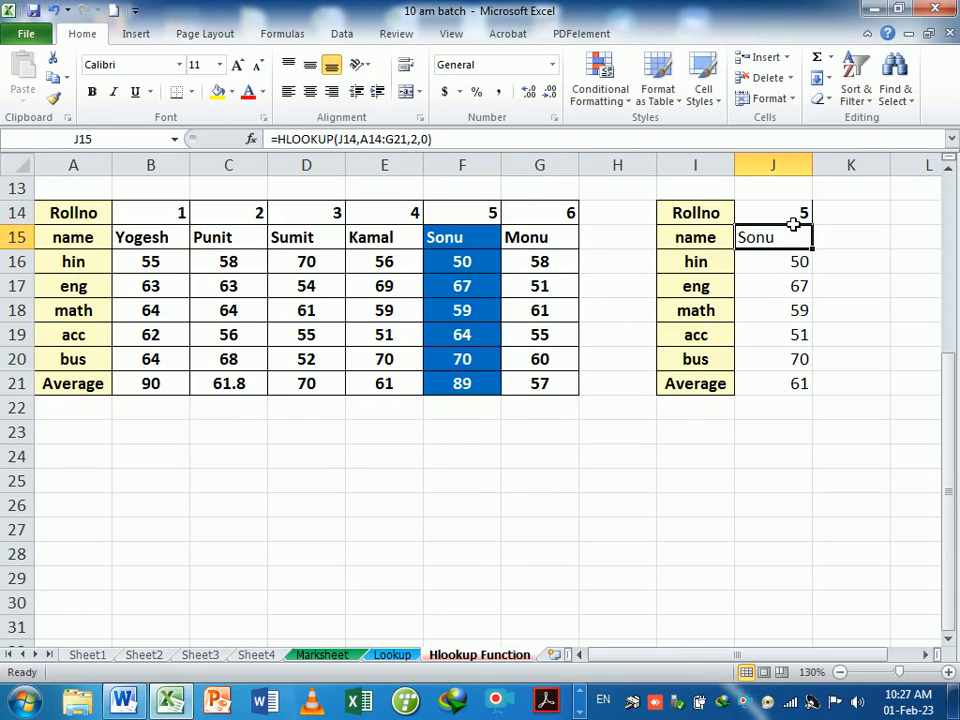
left_click(790, 390)
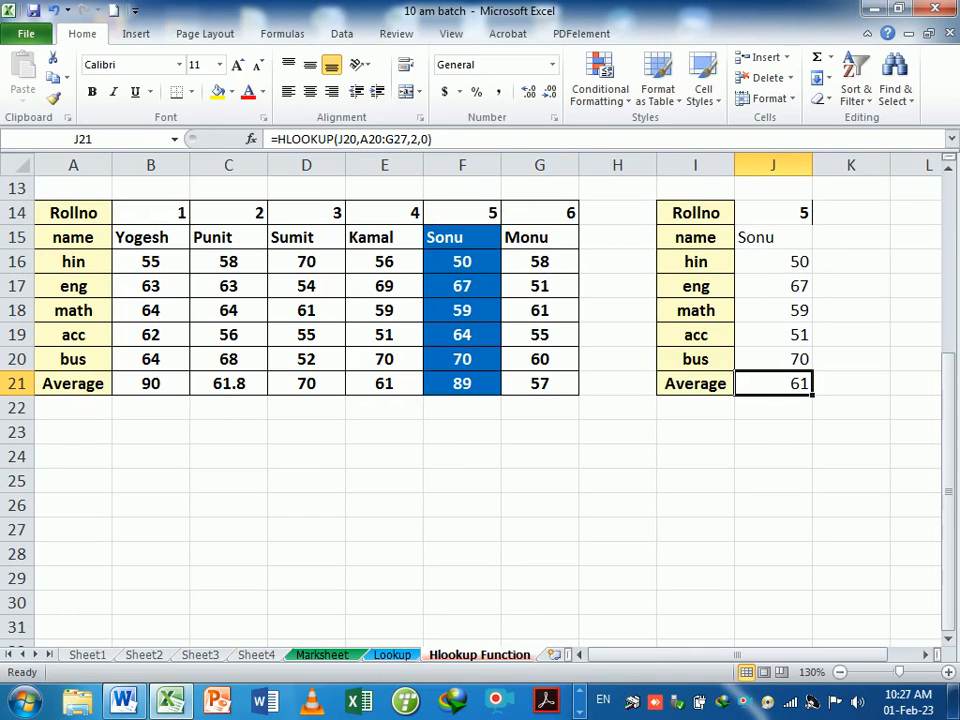
left_click(781, 365)
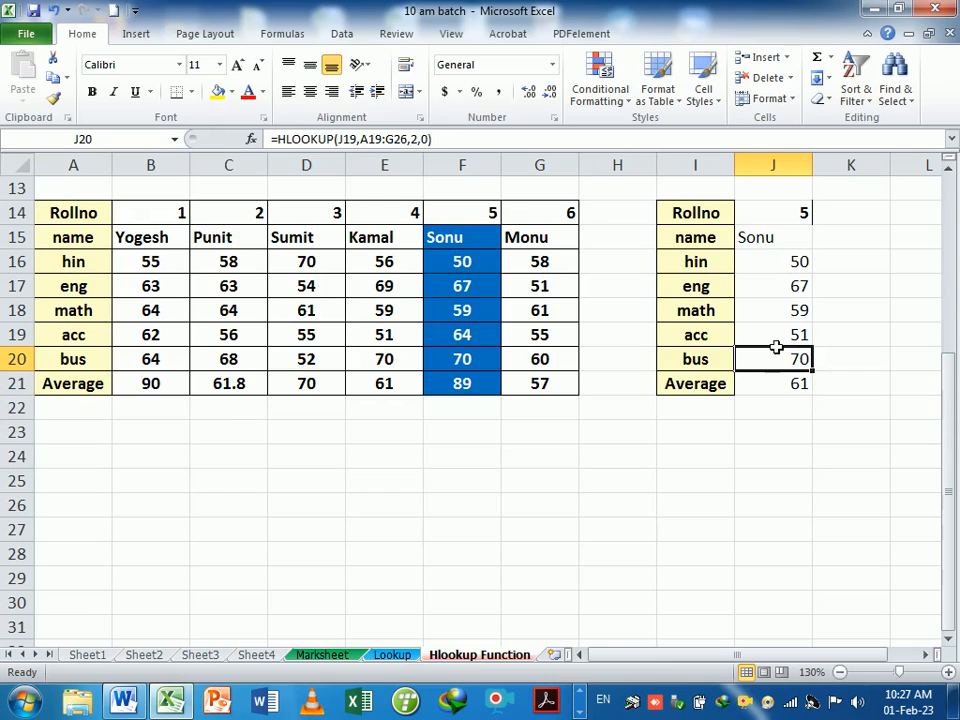
left_click_drag(771, 343, 482, 343)
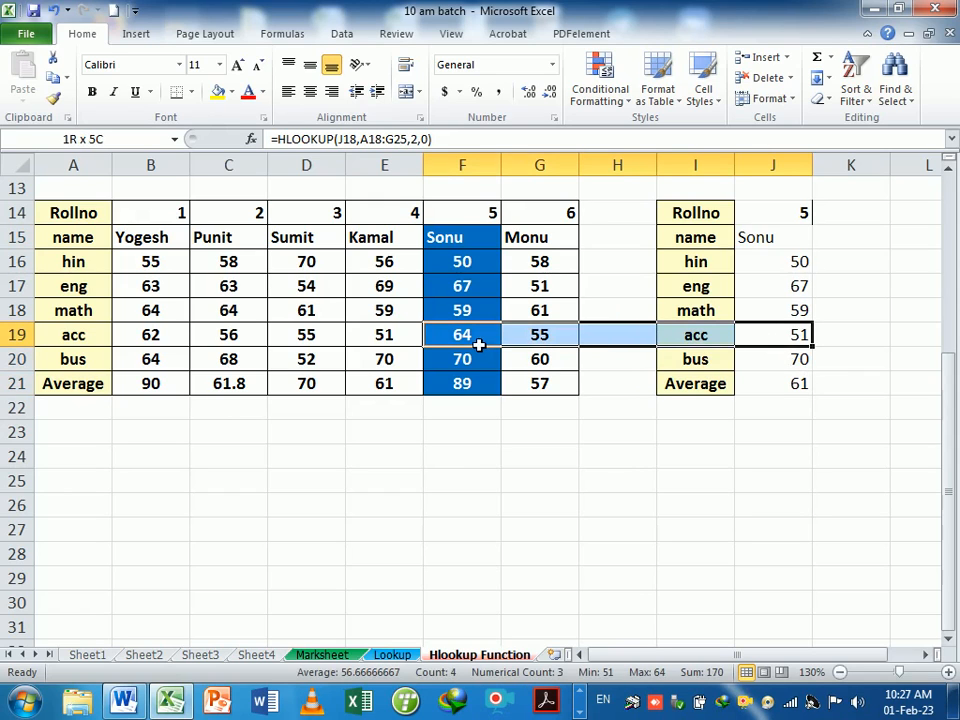
left_click(722, 315)
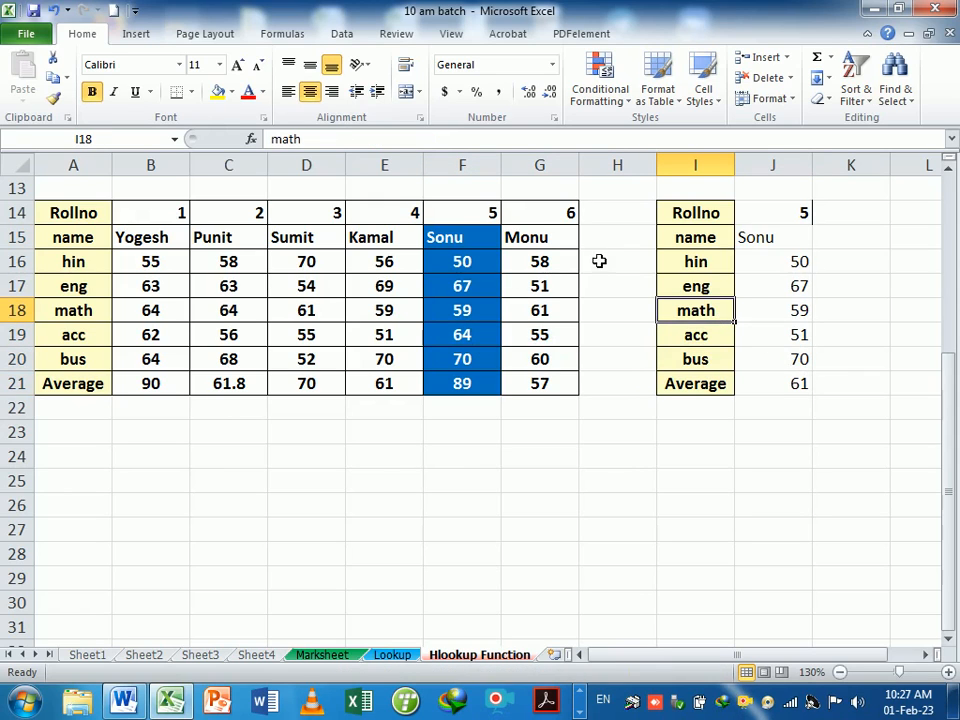
Set the roll number in J14 to 3
left_click(806, 214)
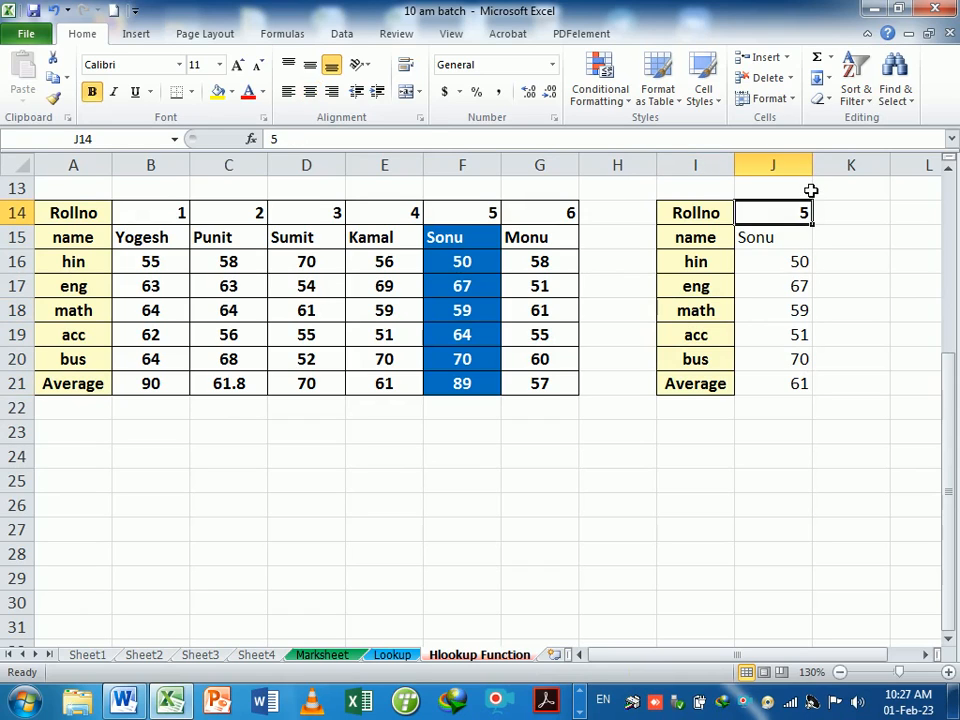
type("3")
key("Return")
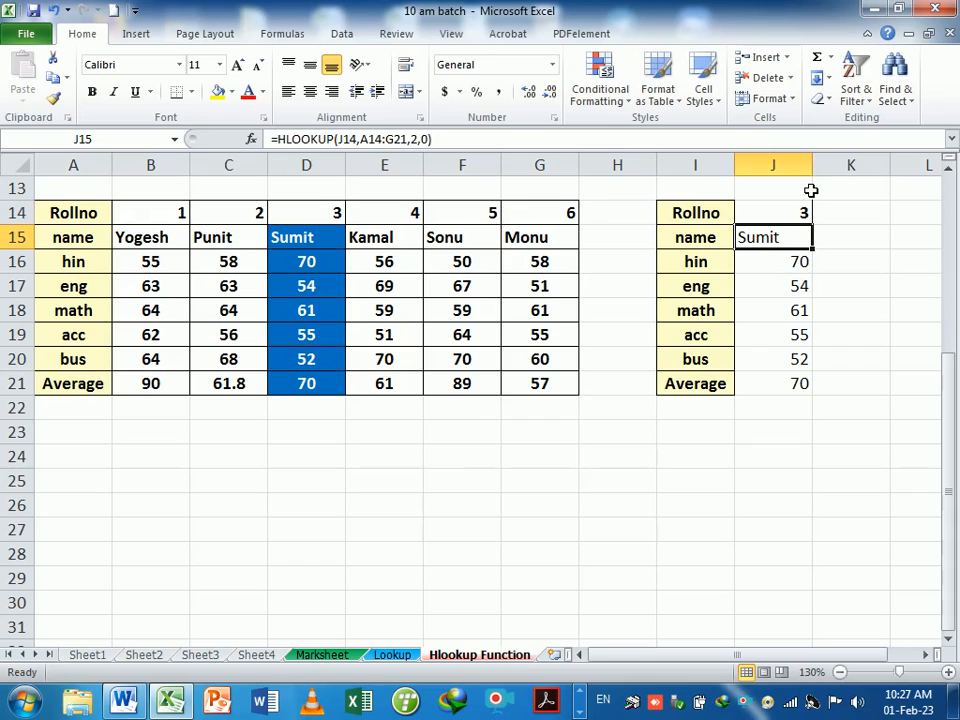
Copy the field labels from I14:I21 to B24:B31 and enter roll number 1 in C24 beside the copied Rollno label
left_click_drag(707, 214, 718, 384)
key("ctrl+c")
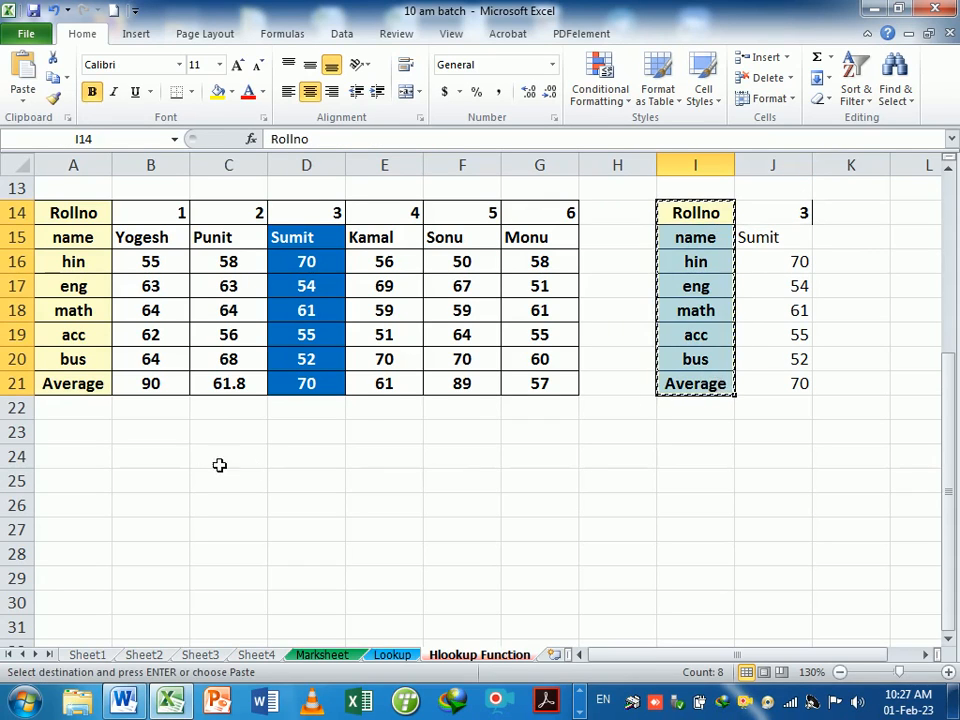
left_click(142, 457)
key("ctrl+v")
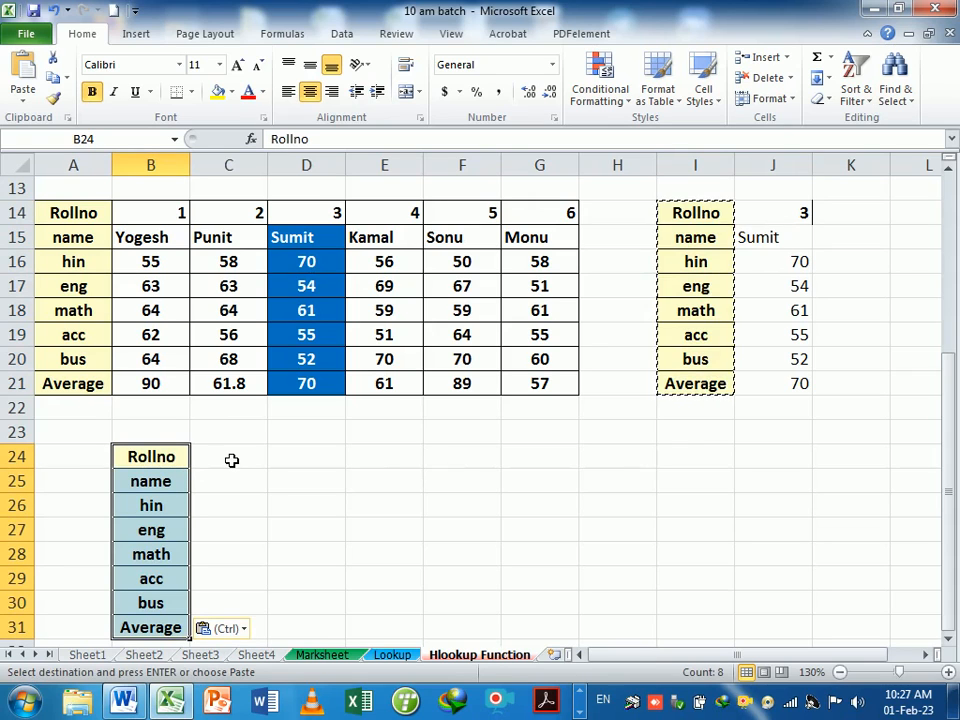
left_click(393, 477)
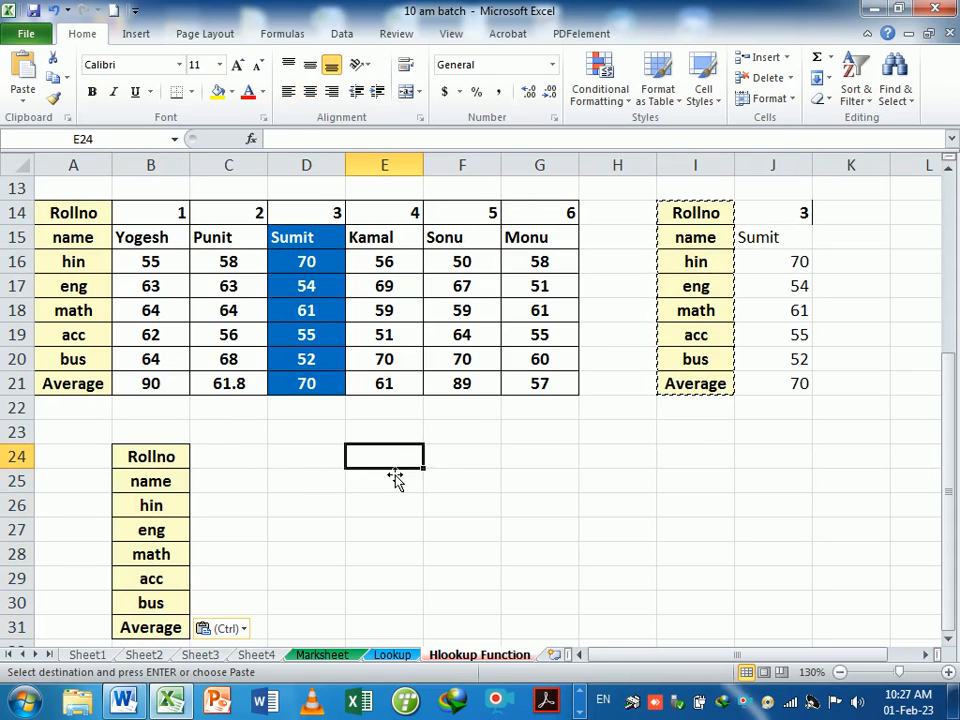
left_click(236, 460)
type("1")
key("Return")
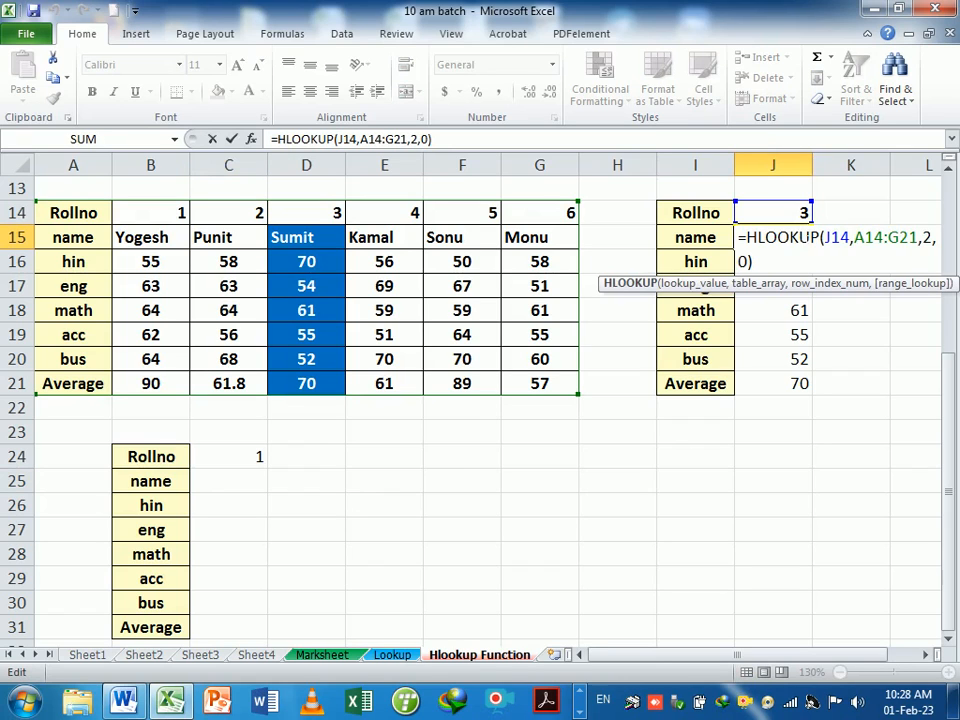
Inspect the HLOOKUP formulas in J15 to J18 to see which lookup cell and table range each one references
key("Return")
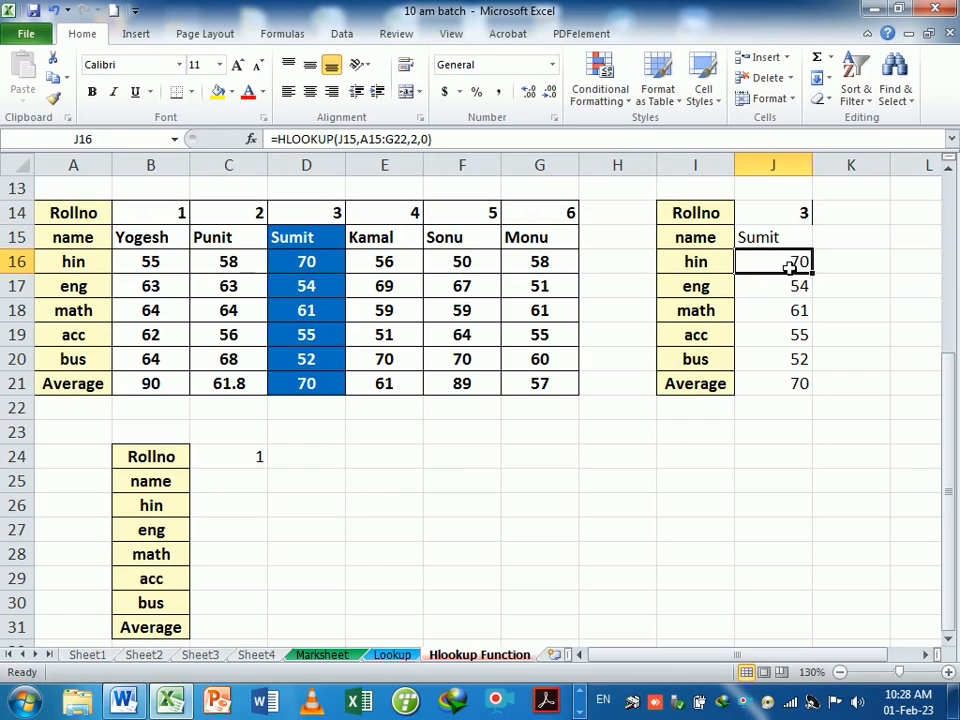
double_click(790, 261)
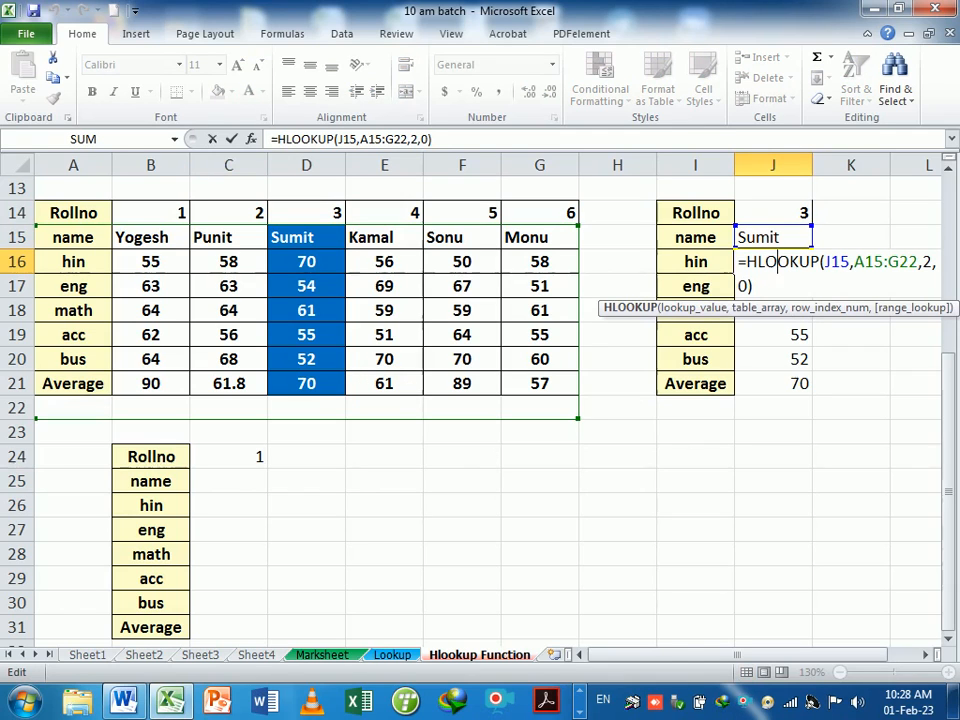
key("Return")
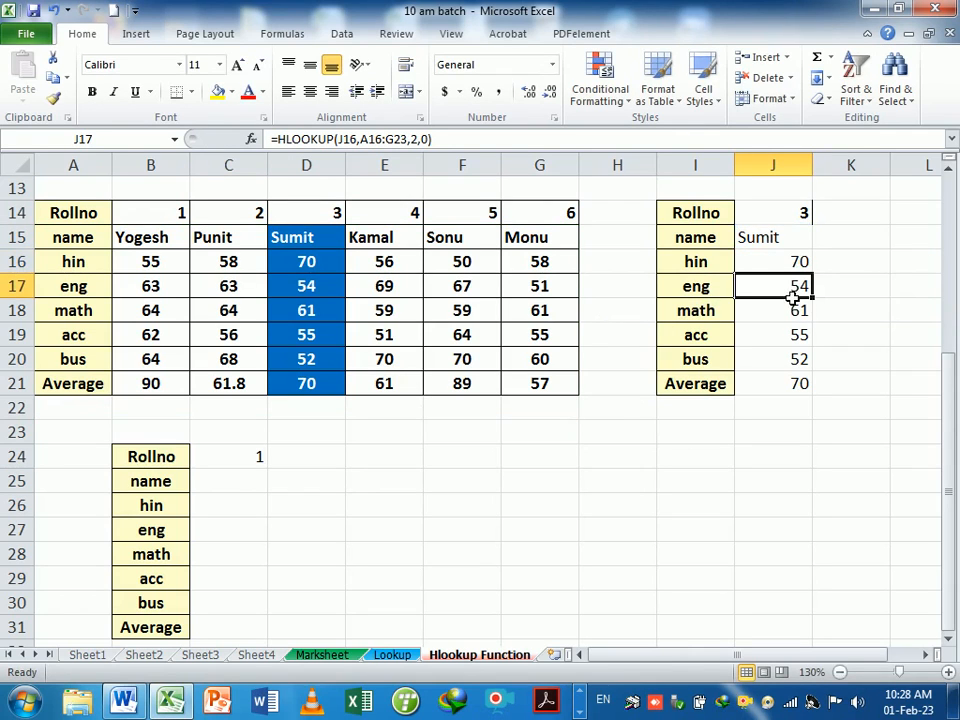
double_click(778, 286)
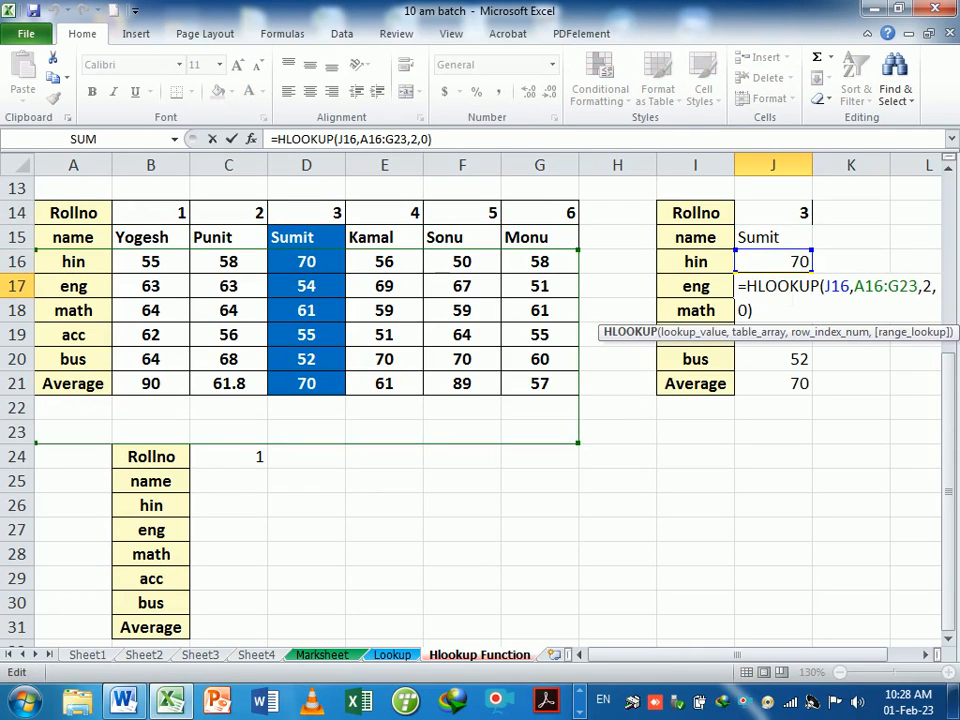
key("Return")
double_click(780, 311)
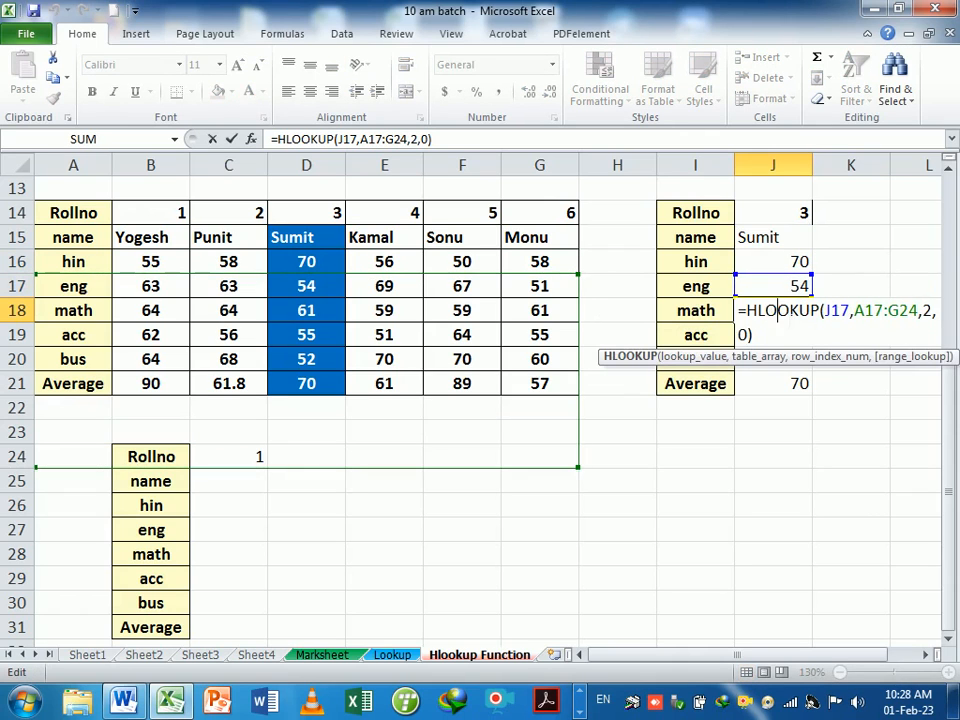
key("Return")
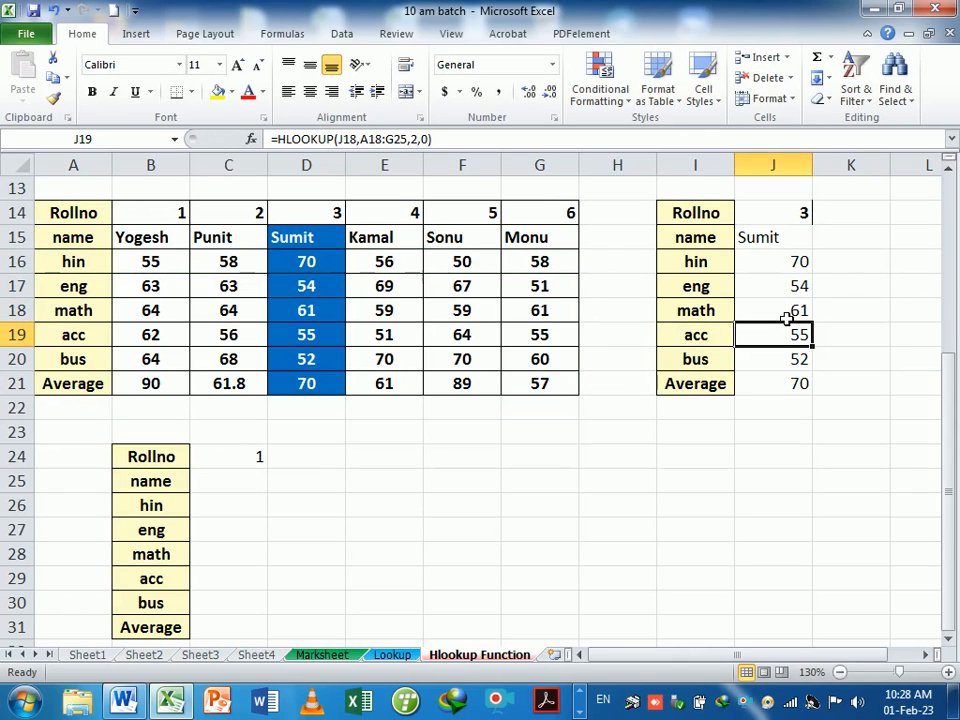
Enter the row index numbers 2 to 8 in A25:A31, beside the labels from name to Average
left_click(98, 489)
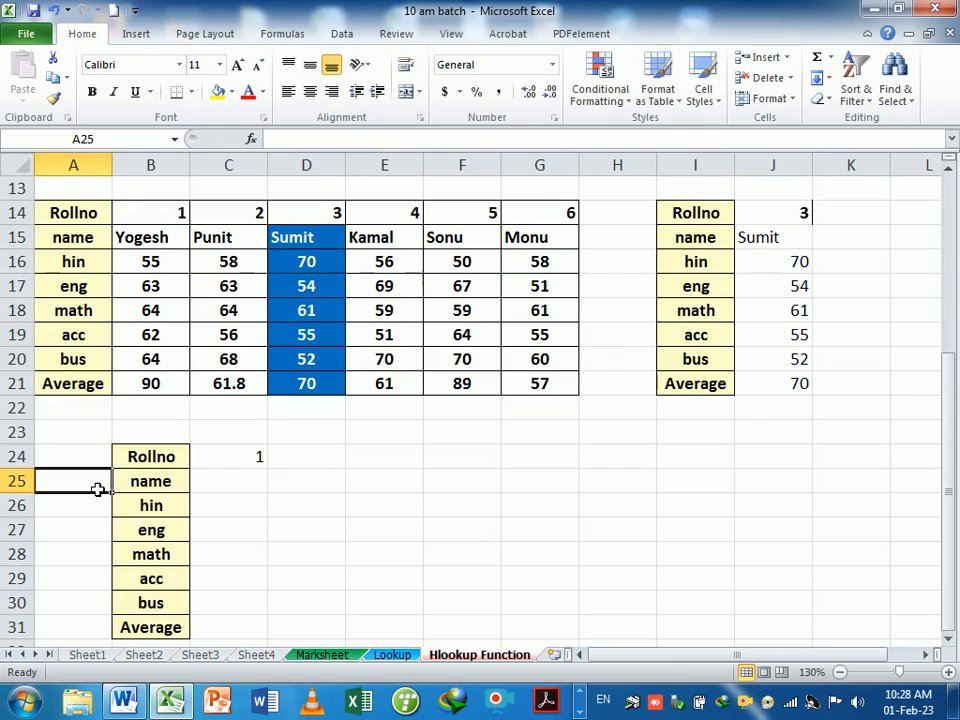
left_click(144, 249)
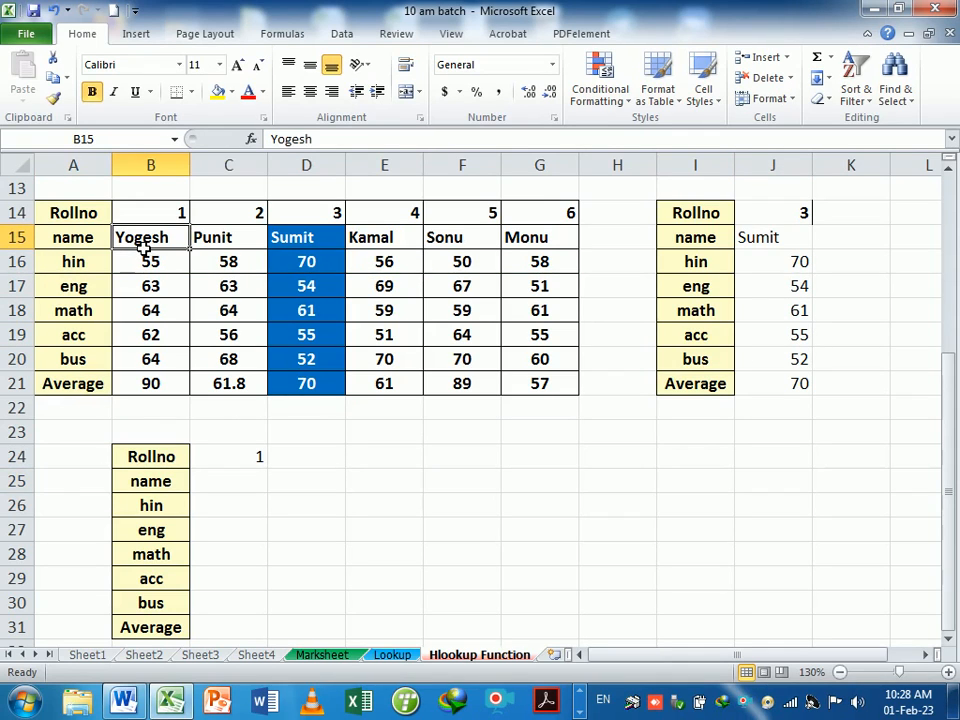
left_click(93, 488)
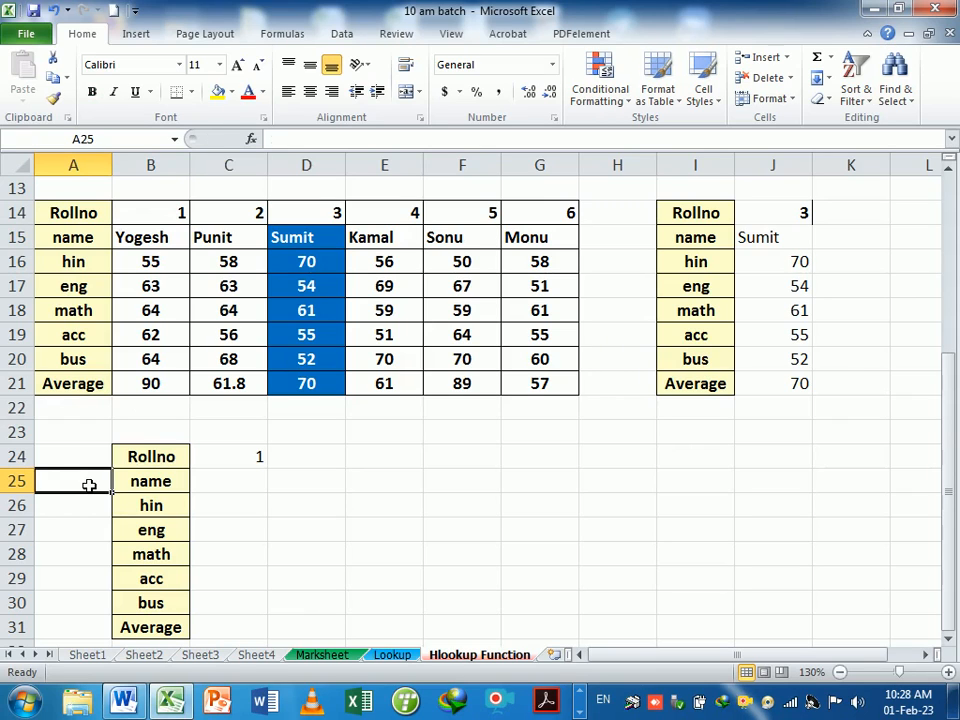
type("2")
key("Return")
type("3")
key("Return")
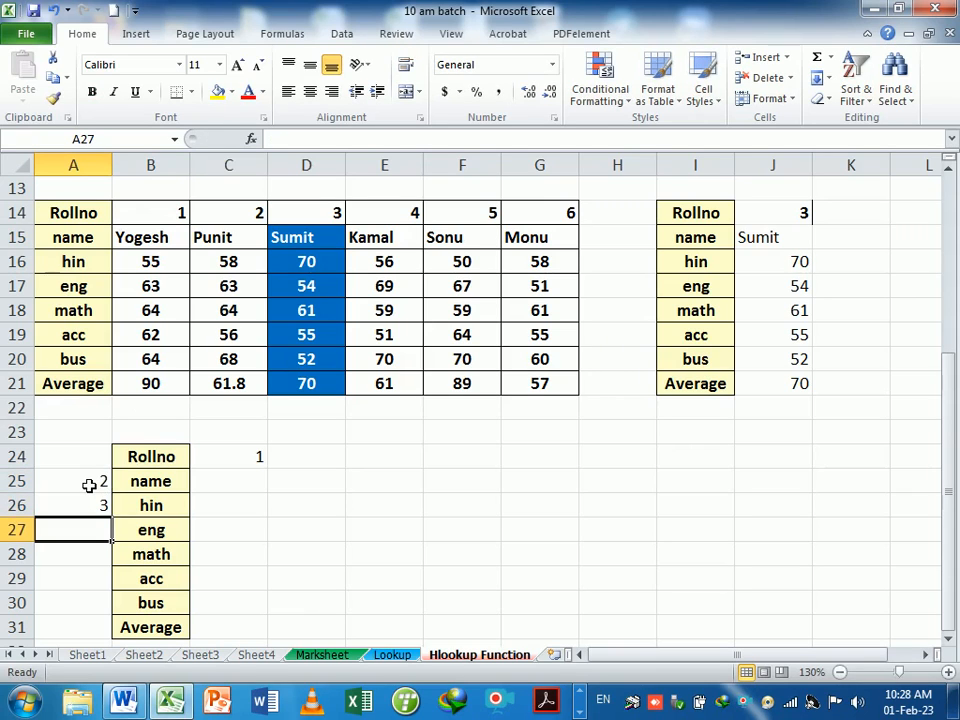
type("4")
key("Return")
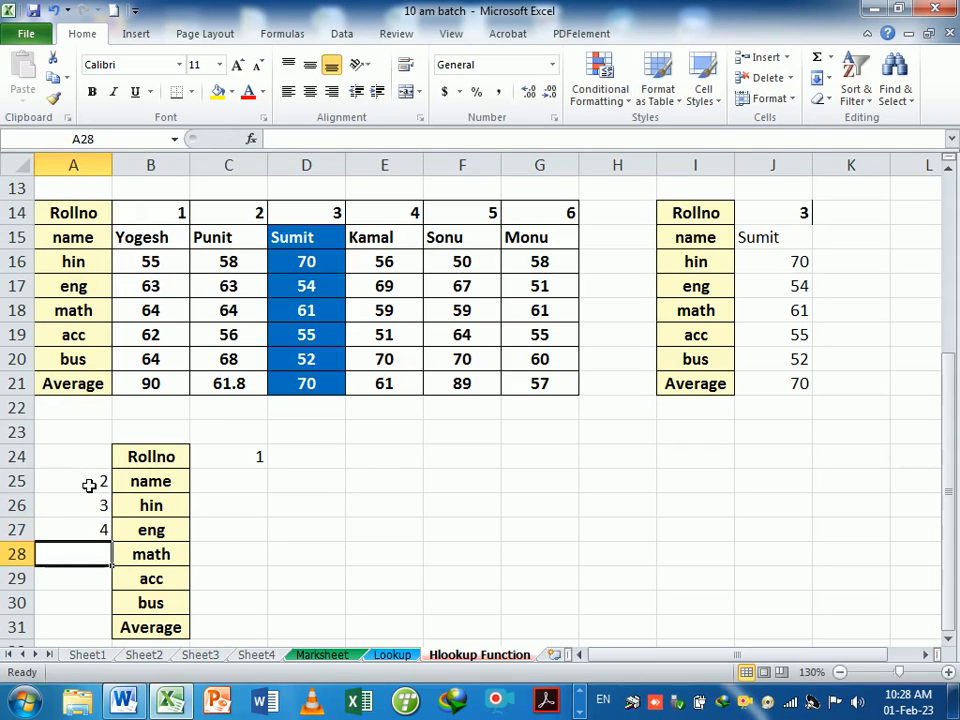
type("5")
key("Return")
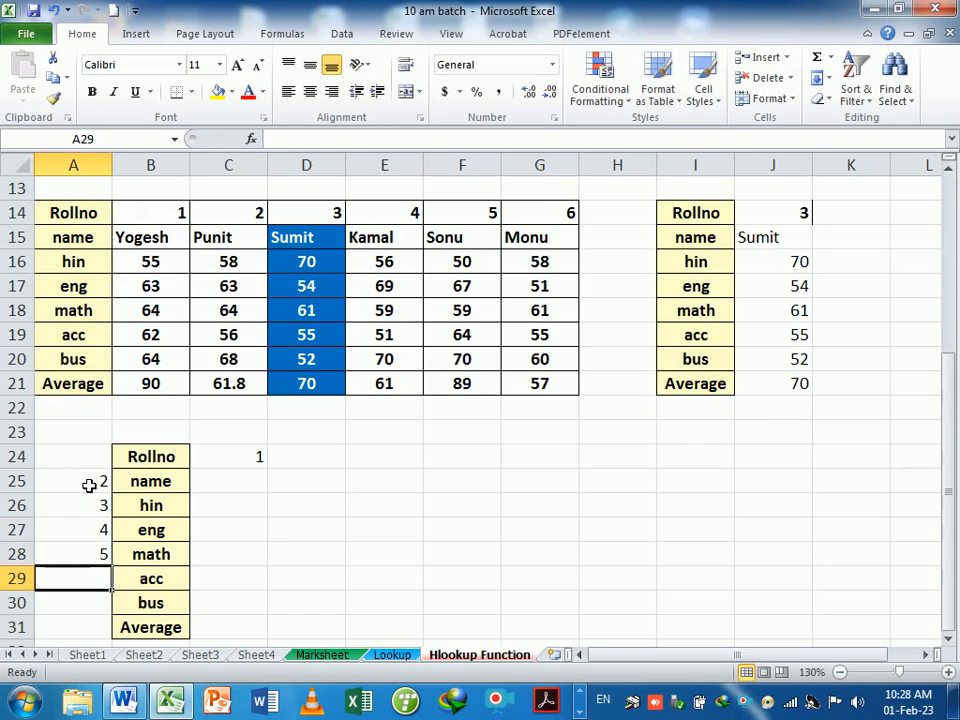
type("6")
key("Return")
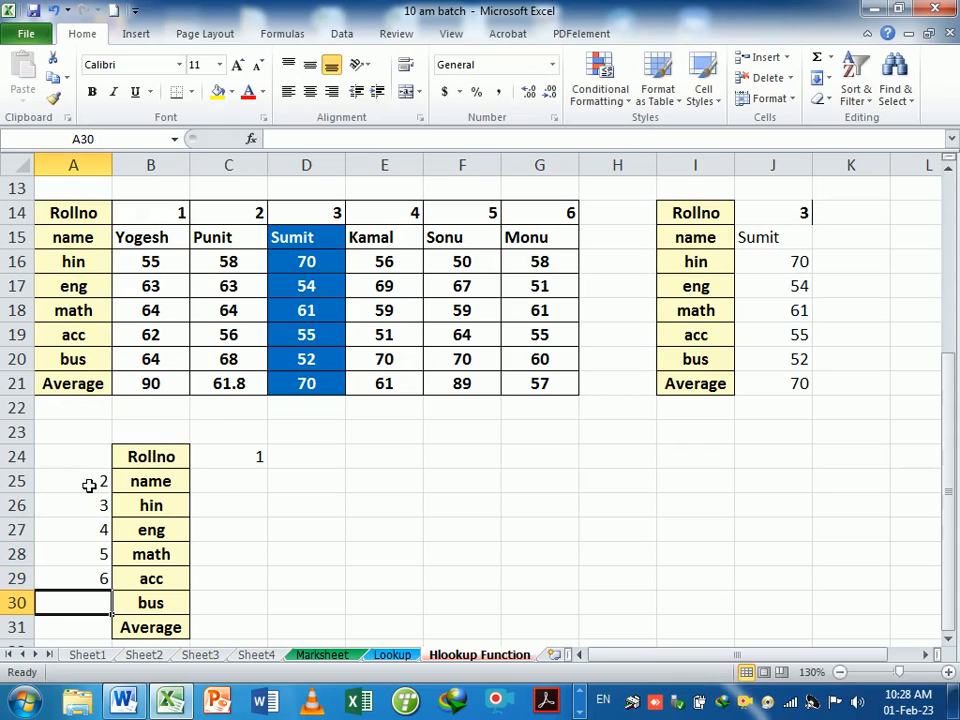
type("7")
key("Return")
type("8")
key("Return")
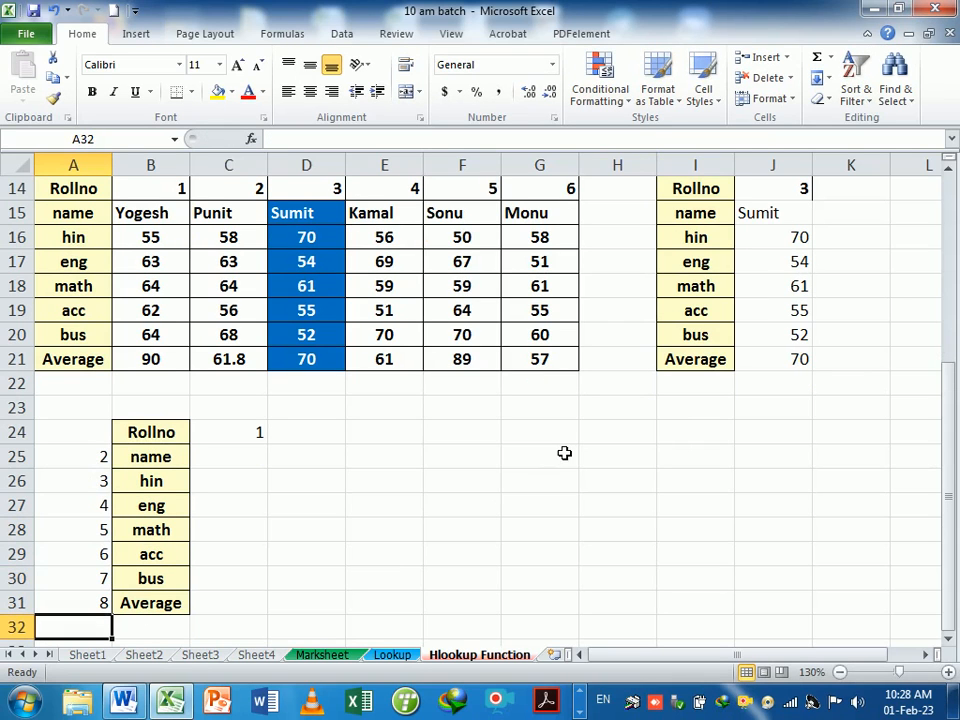
Delete the empty row 23 above the new lookup block
left_click_drag(947, 394, 950, 398)
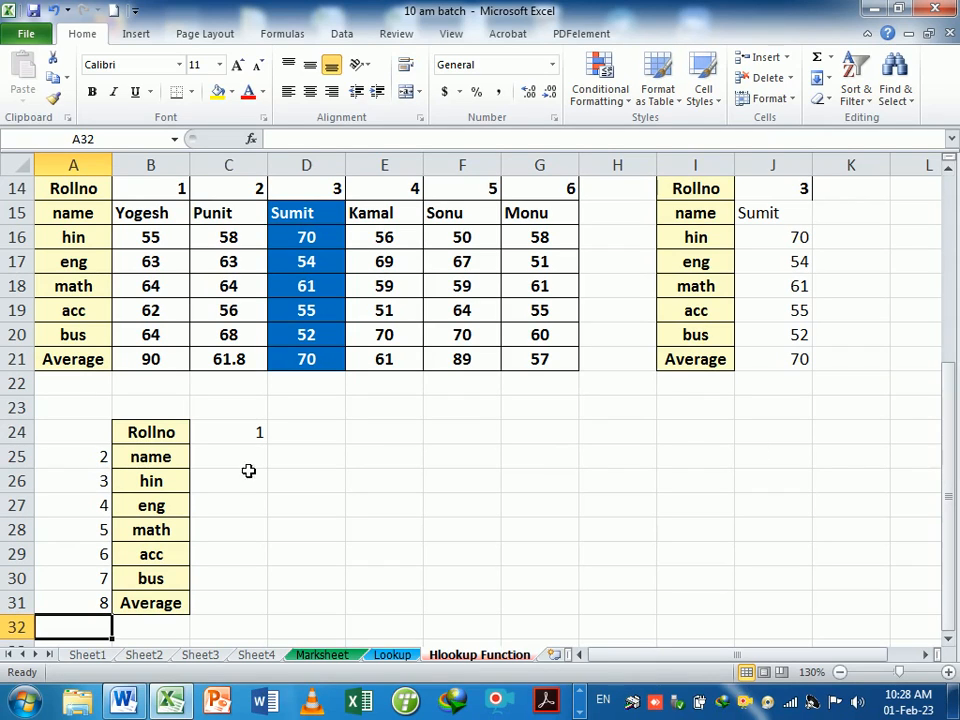
left_click(30, 410)
key("ctrl+minus")
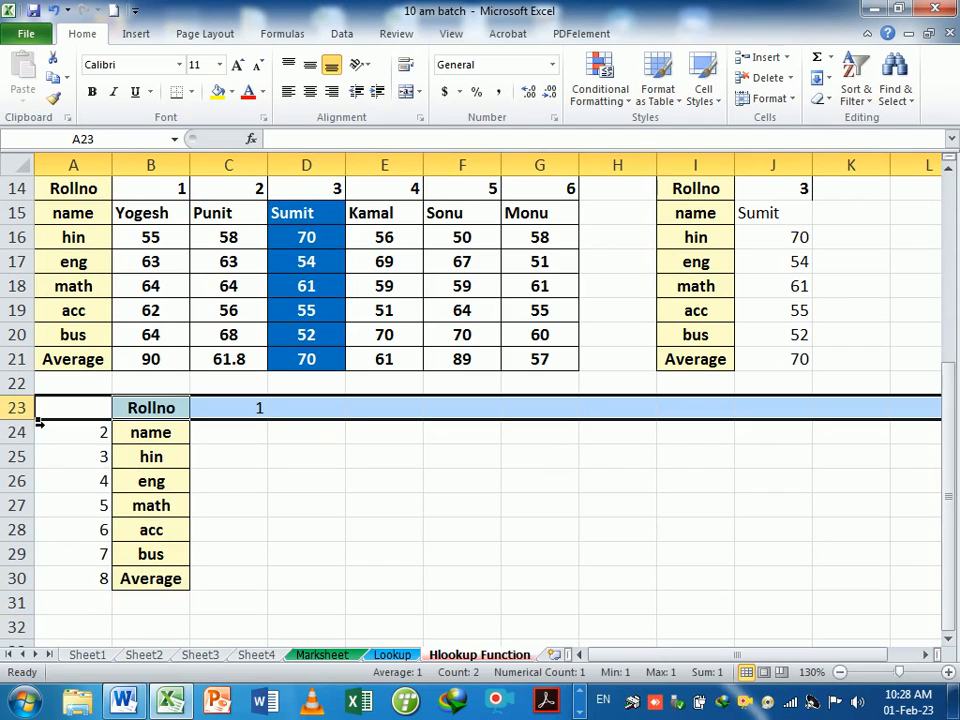
left_click(947, 165)
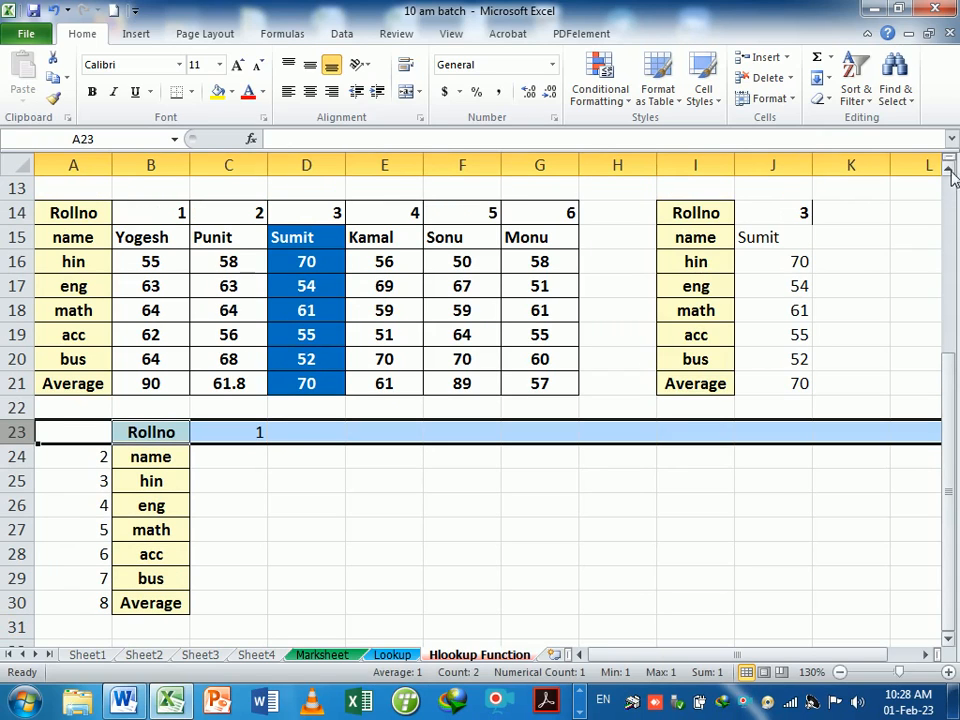
Replace the roll number in C23 with a copy of cell J14, then select C24 beside the name label
left_click(228, 505)
left_click(233, 459)
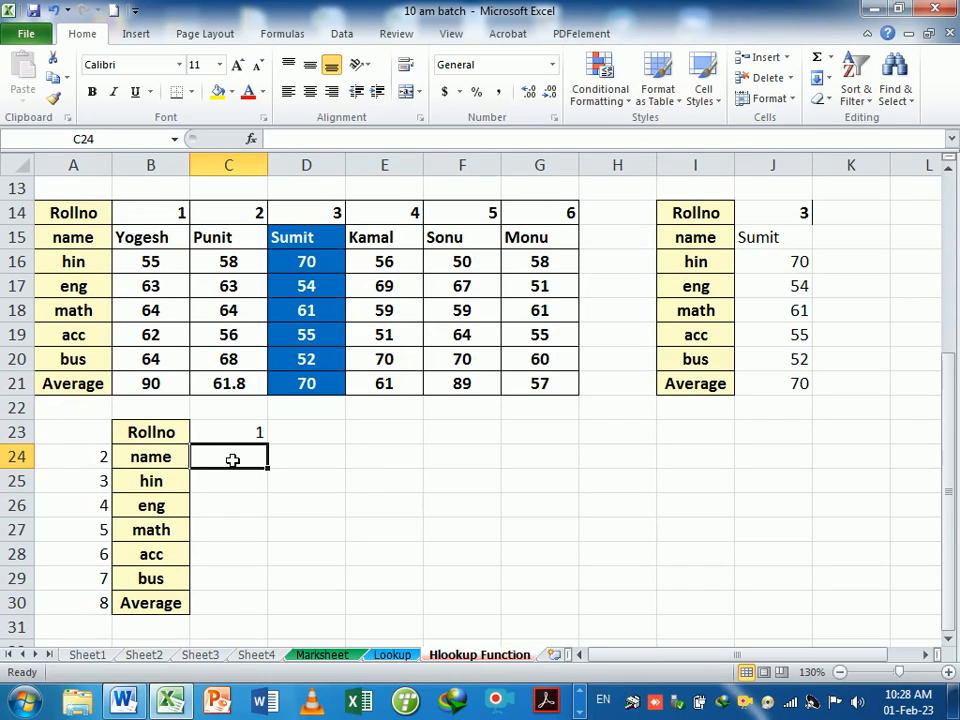
left_click(241, 435)
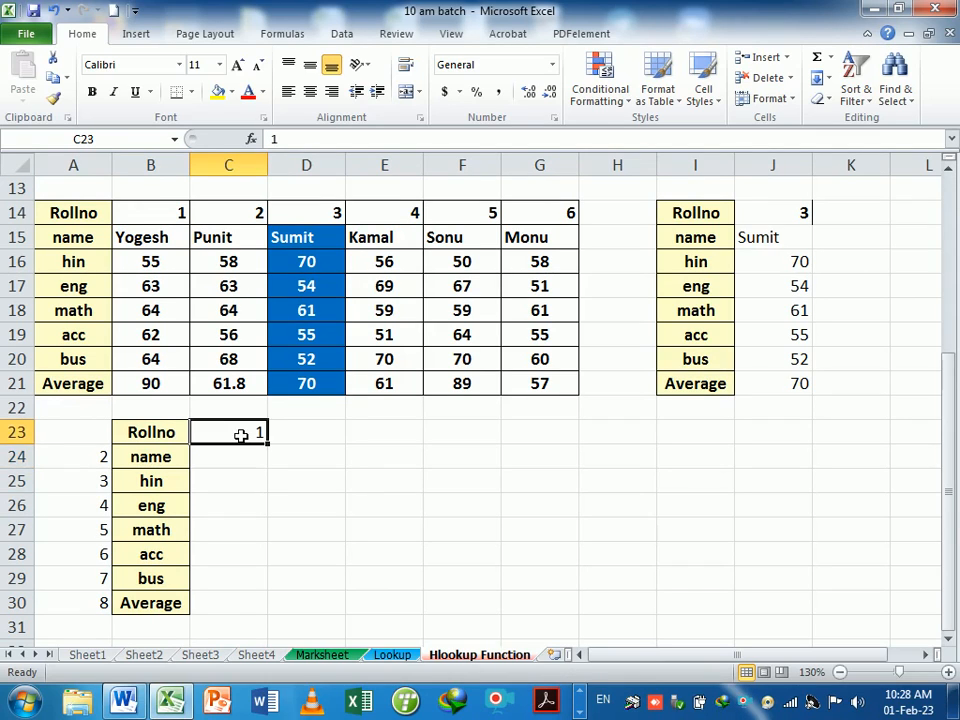
key("Delete")
left_click(777, 213)
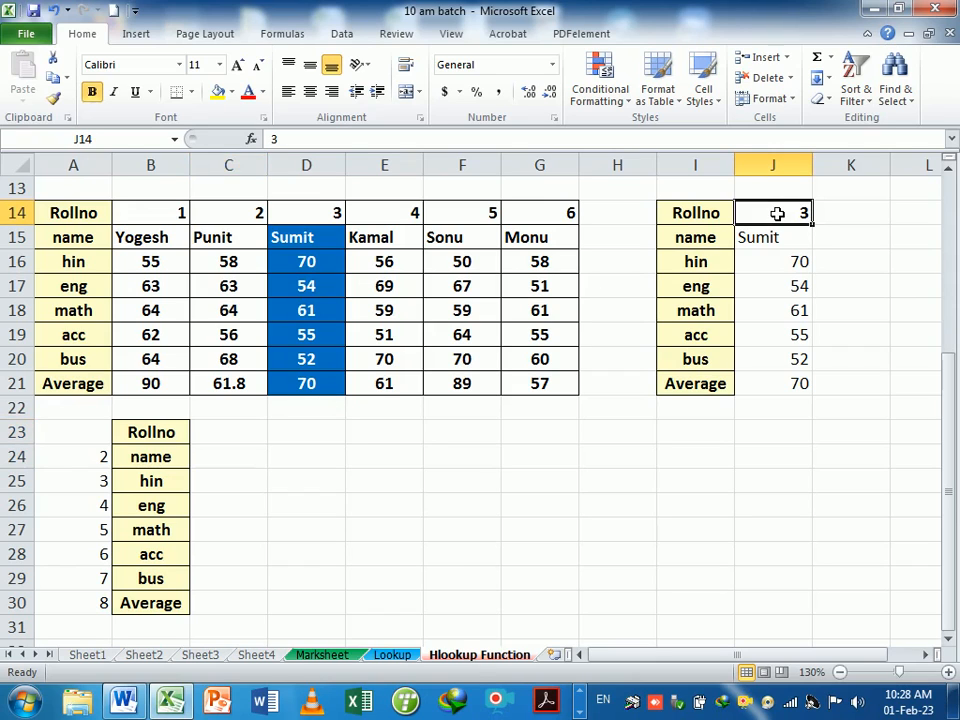
key("ctrl+c")
left_click(229, 440)
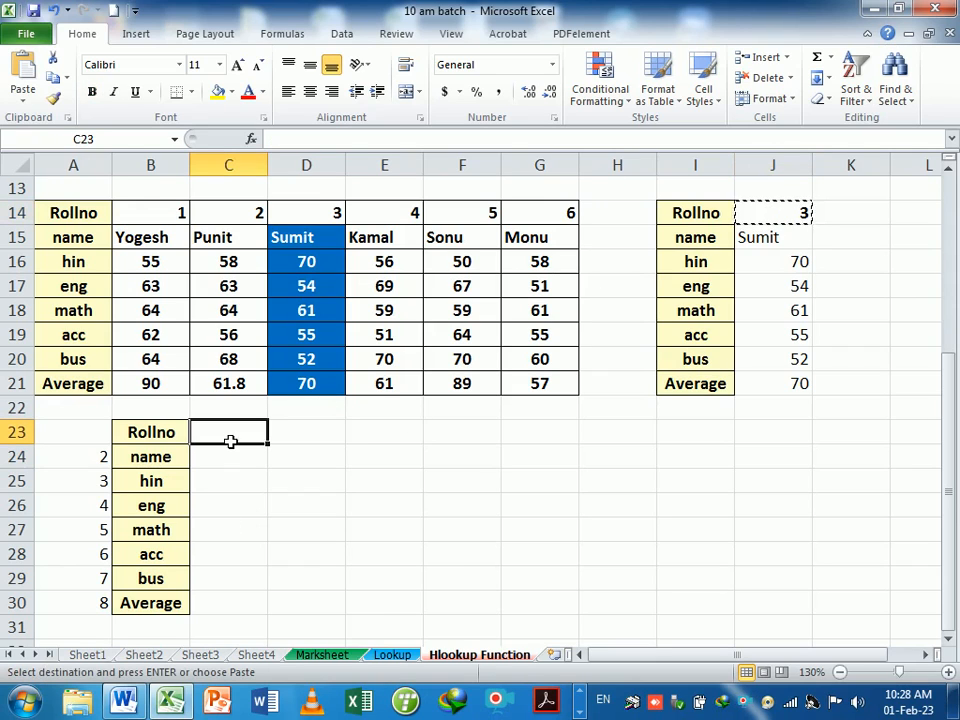
key("ctrl+v")
left_click(229, 482)
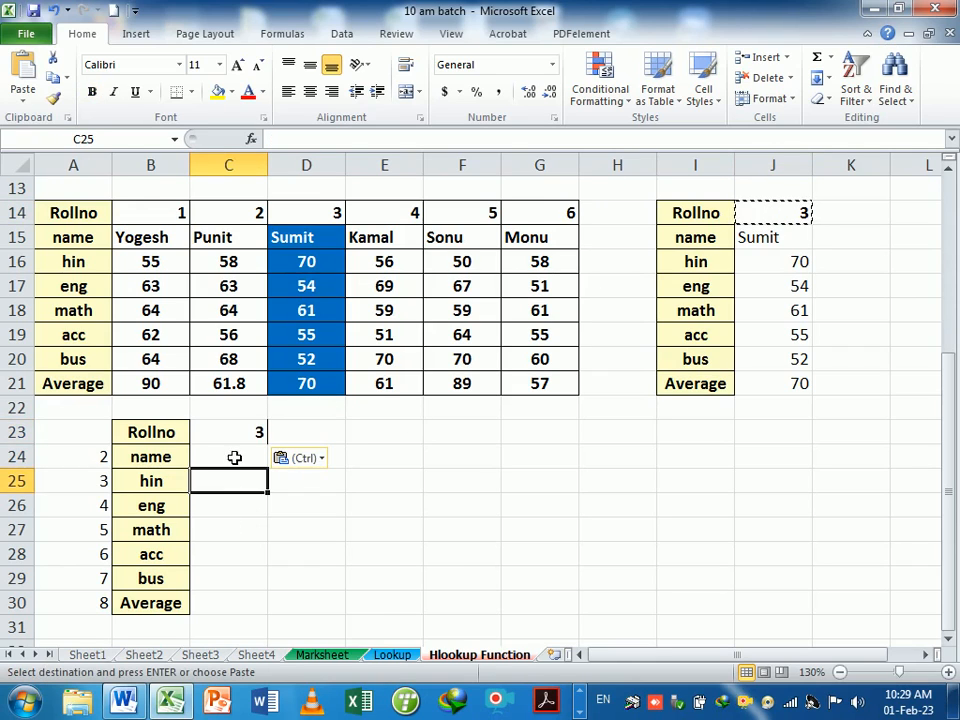
left_click(229, 457)
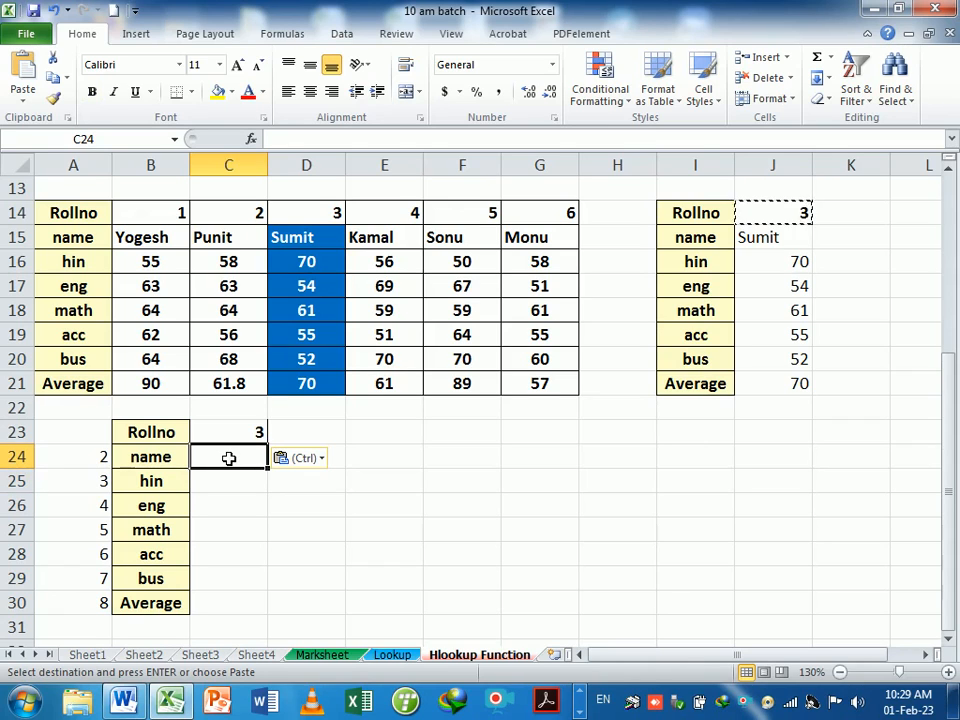
Link the roll number cell C23 to the other lookup block with the formula =J14
key("Up")
key("BackSpace")
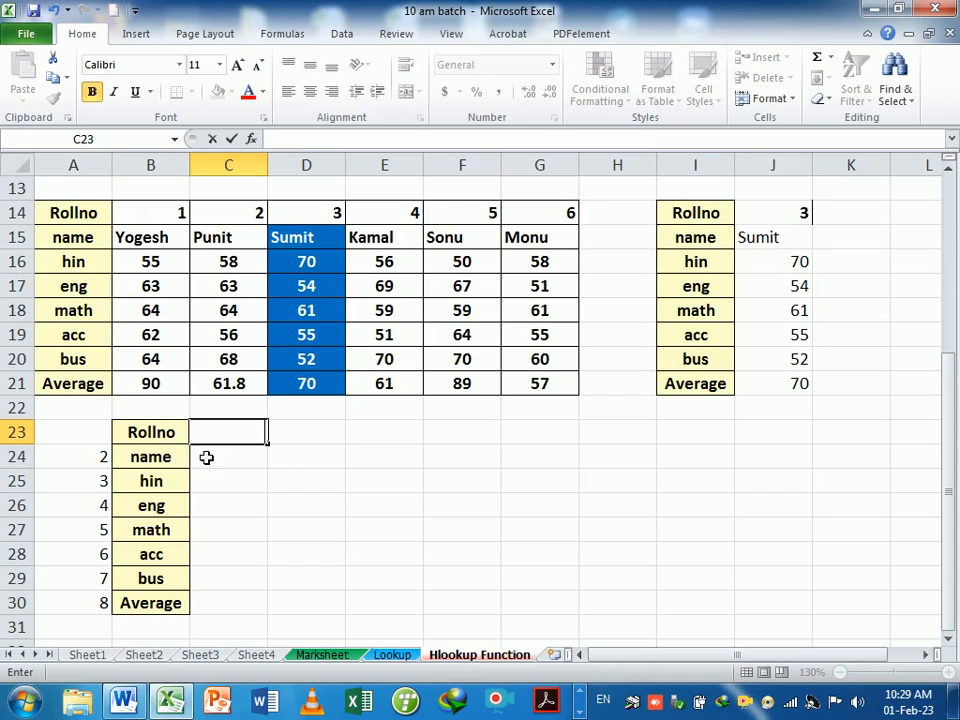
left_click(238, 490)
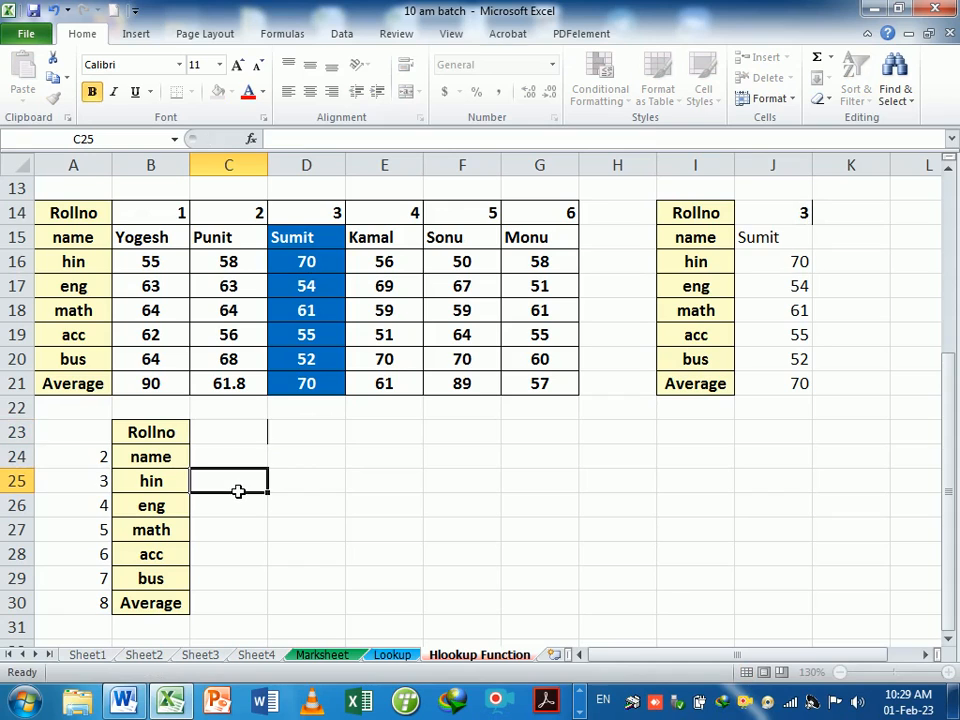
left_click(245, 438)
type("=")
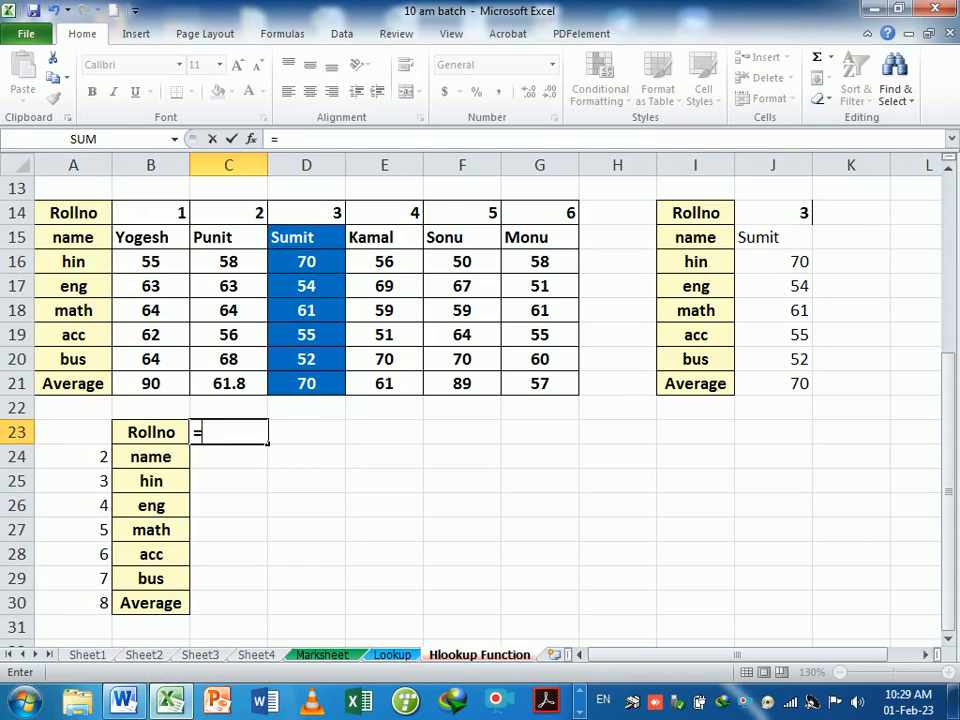
left_click(795, 220)
key("Return")
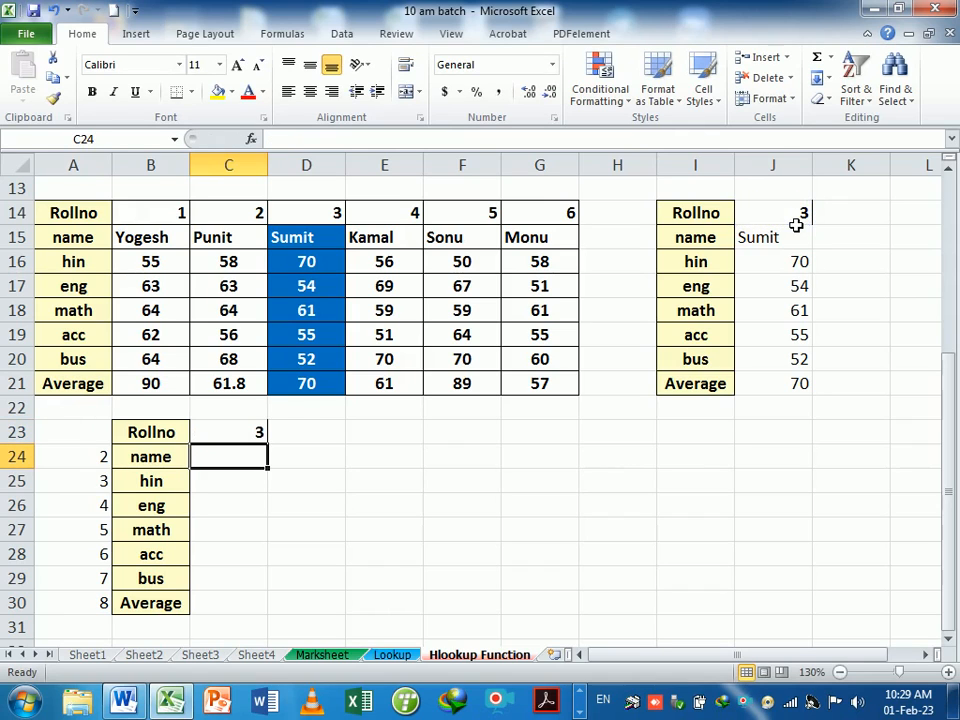
Clear C23 and fill it with a copy of the roll number from J14
left_click(262, 437)
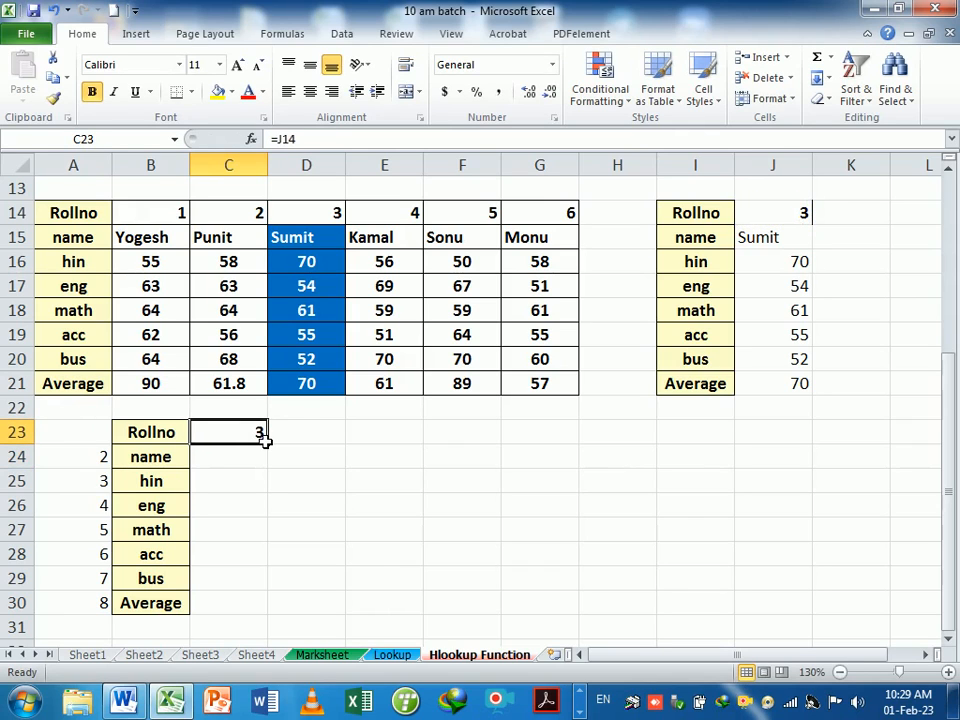
key("Delete")
left_click(793, 220)
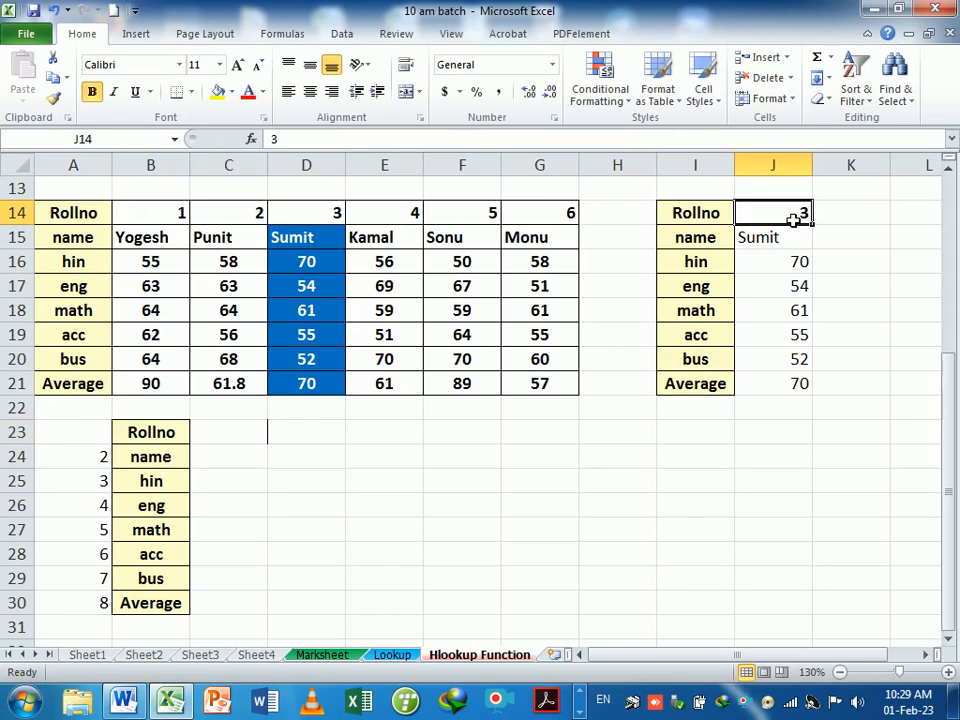
key("ctrl+c")
left_click(229, 438)
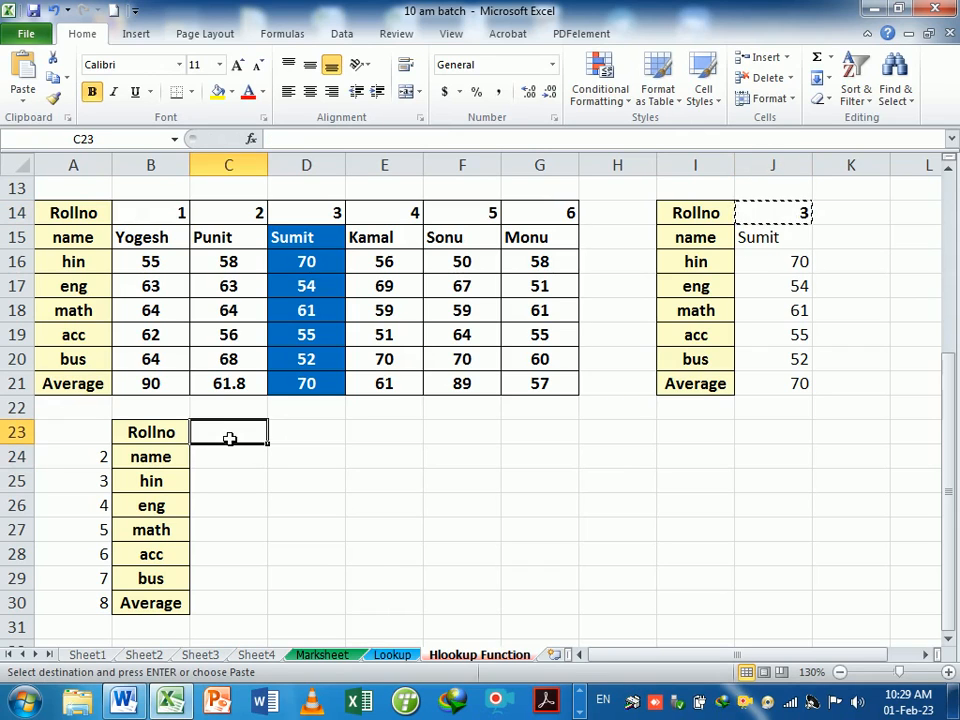
key("ctrl+v")
Enter =HLOOKUP(C23,A14:G21,A24,0) in C24 beside the name label and copy the formula down to C30
left_click(249, 476)
left_click(257, 456)
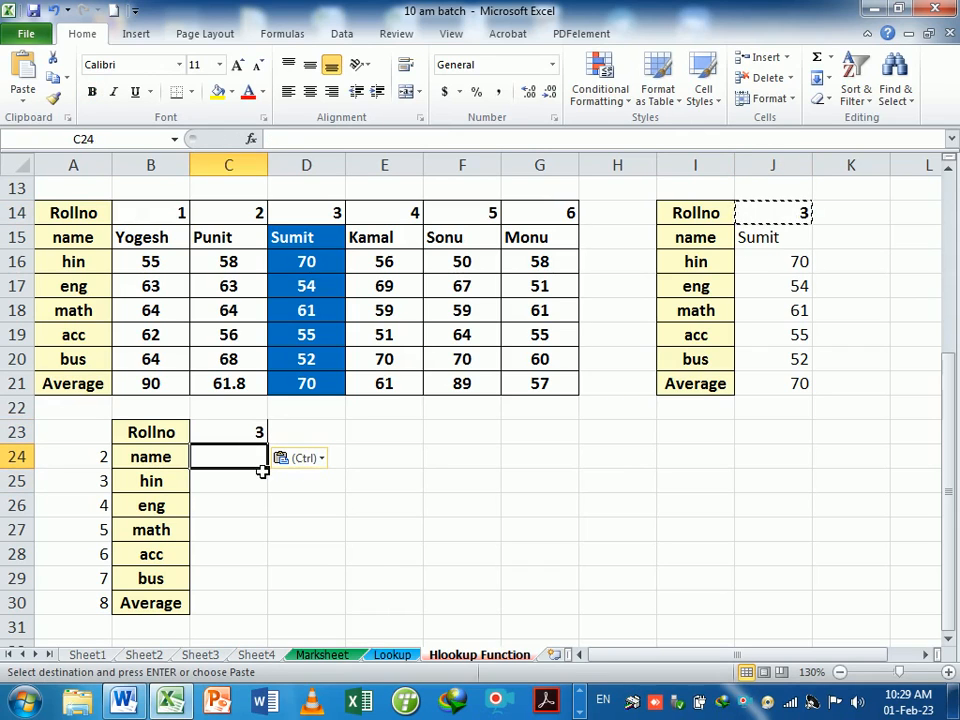
type("=HLOOKUP(")
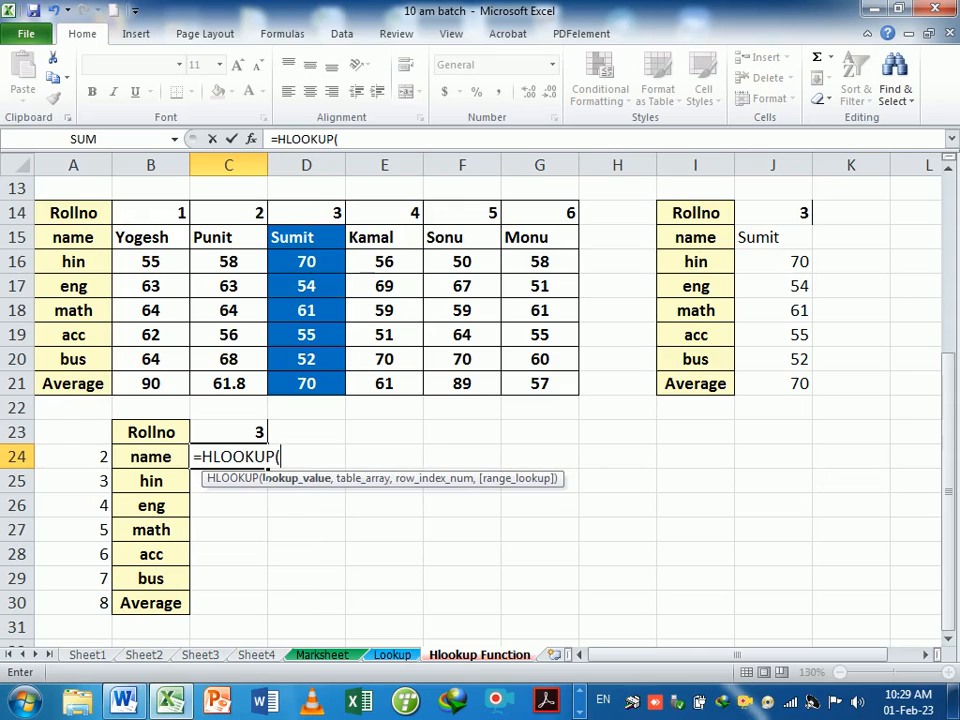
left_click(245, 435)
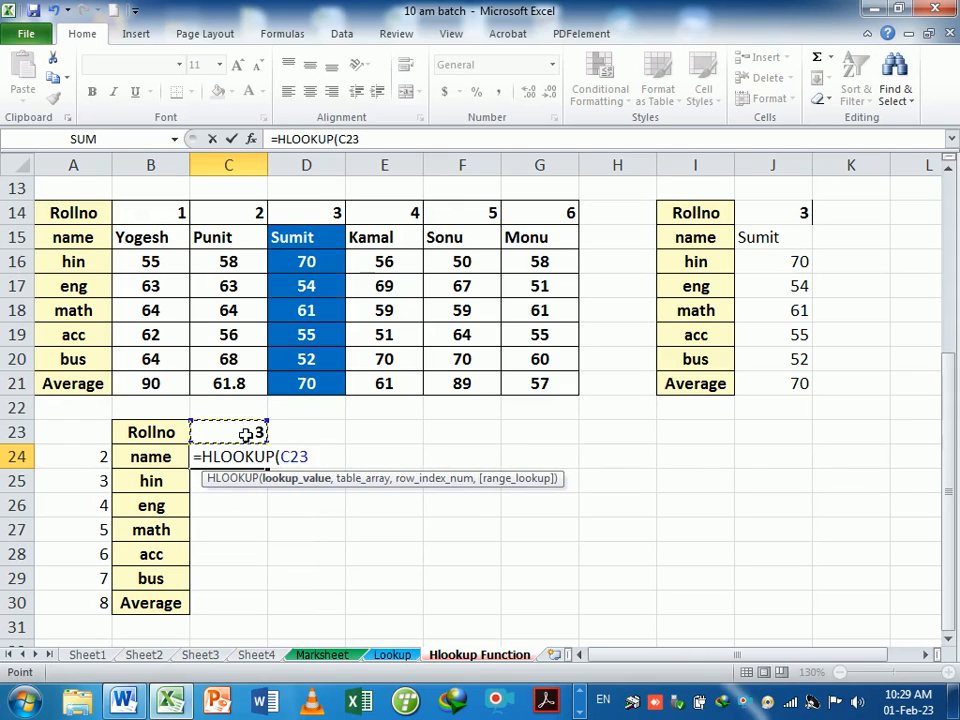
type(",")
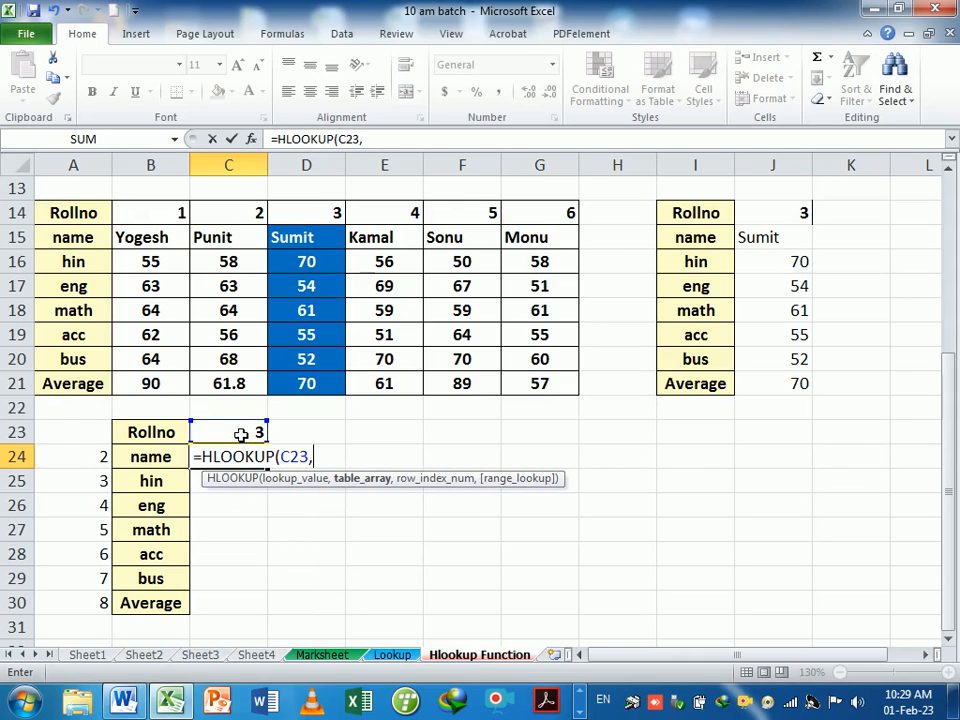
left_click_drag(90, 214, 550, 392)
type(",")
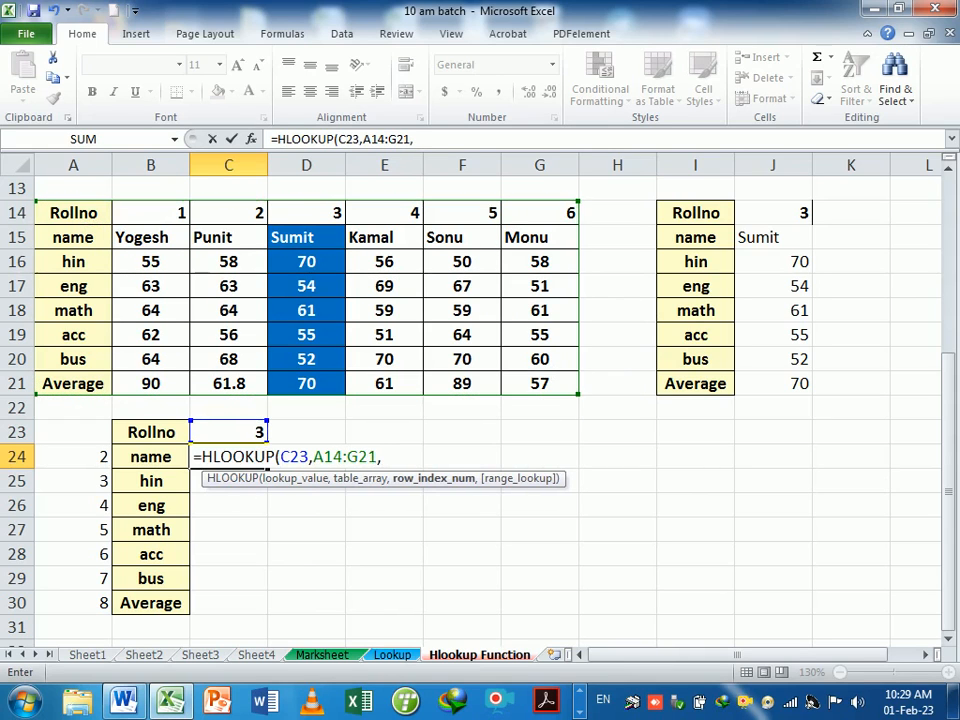
left_click(81, 464)
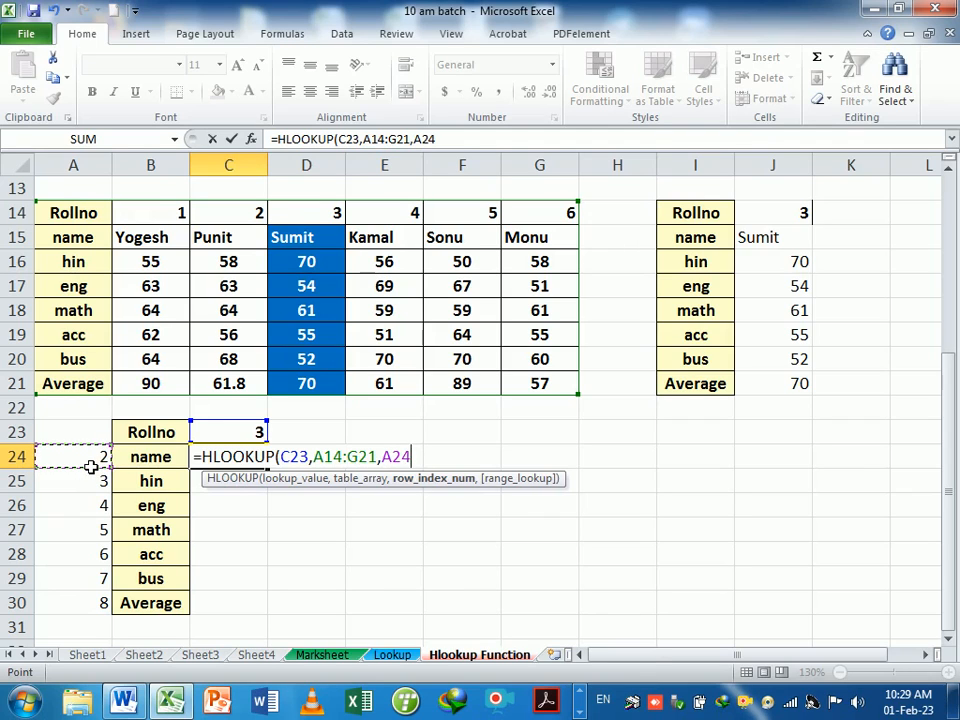
type(",")
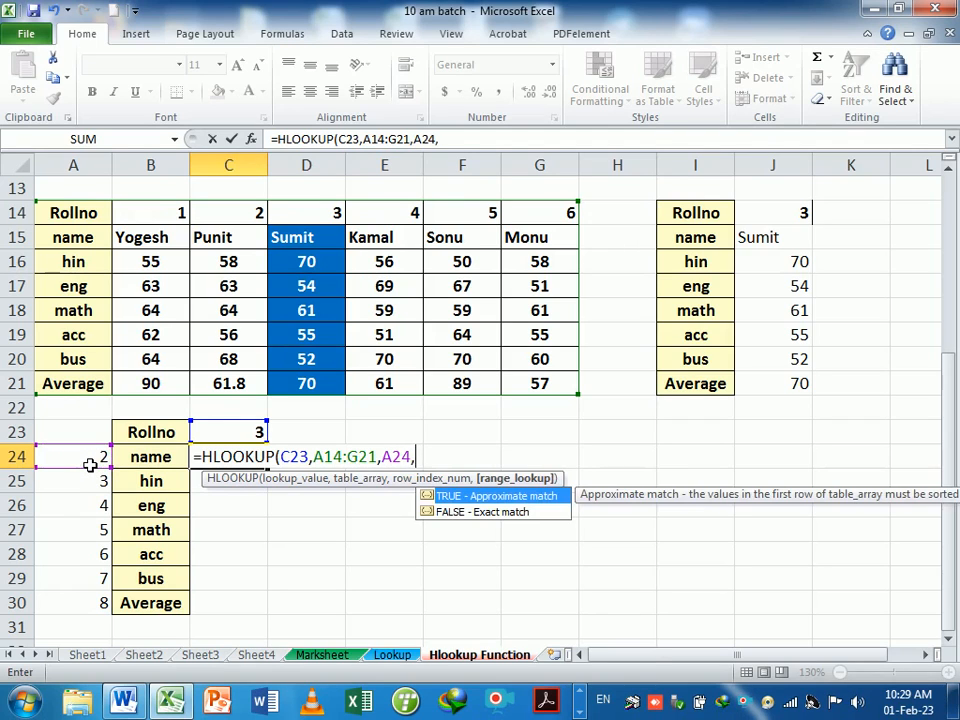
type("0")
key("Return")
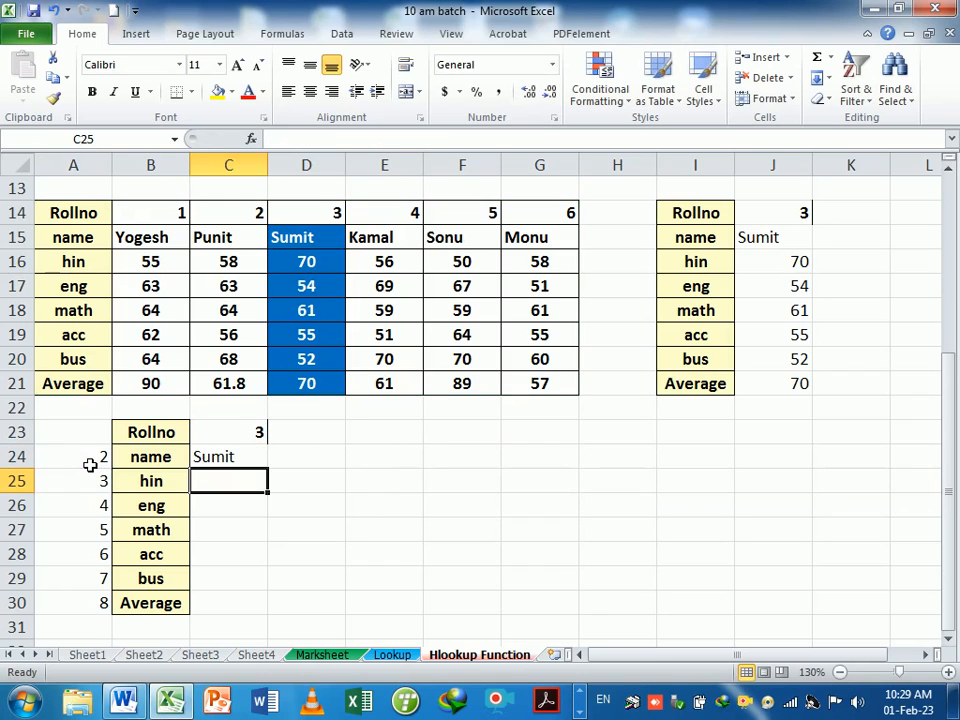
left_click(258, 457)
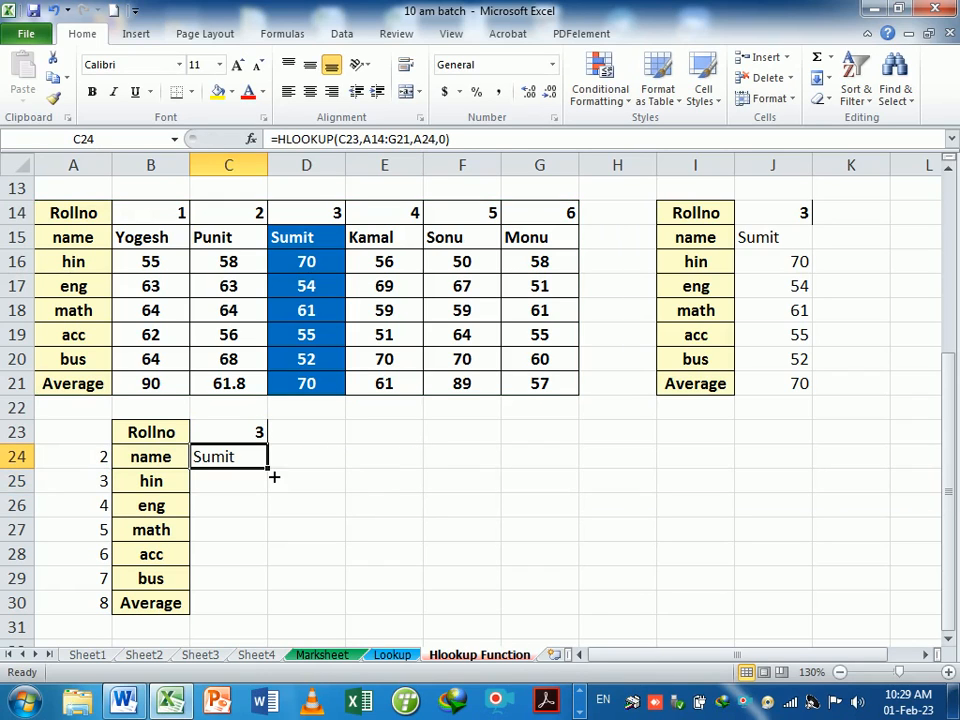
left_click_drag(268, 468, 269, 618)
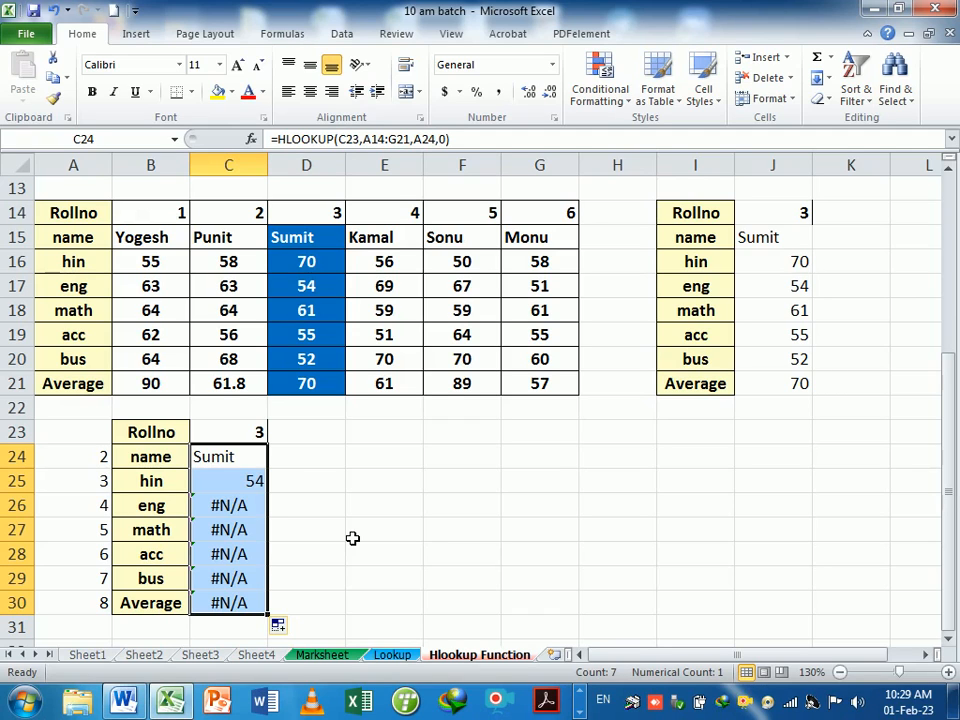
Inspect the HLOOKUP formulas in C24 to C26 to see which lookup cell, table range and index cell each one references
key("F2")
key("Return")
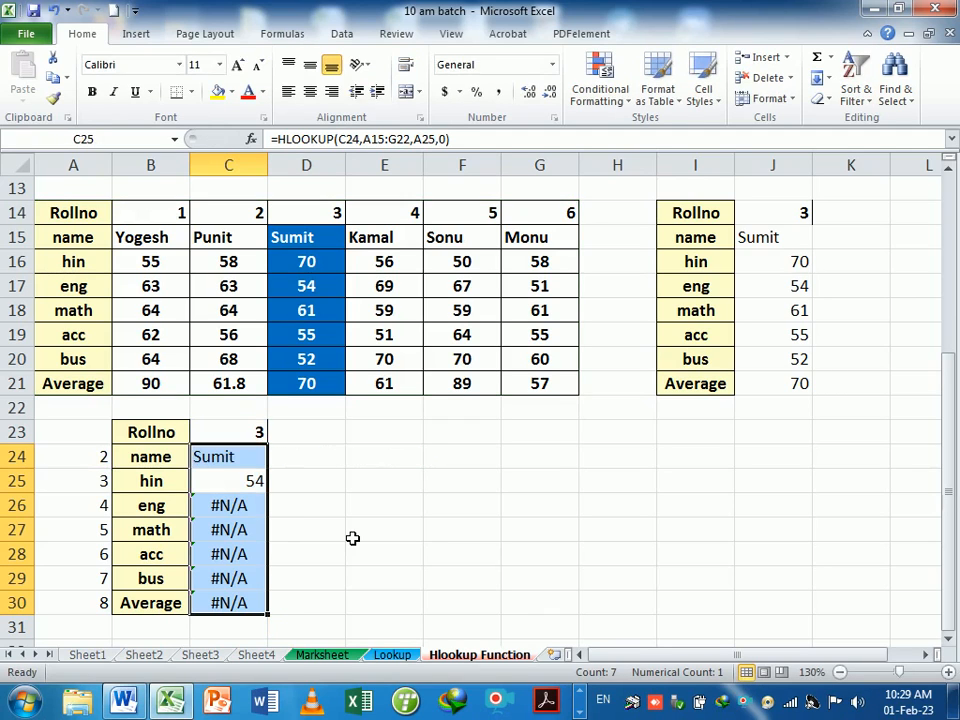
key("F2")
key("F1")
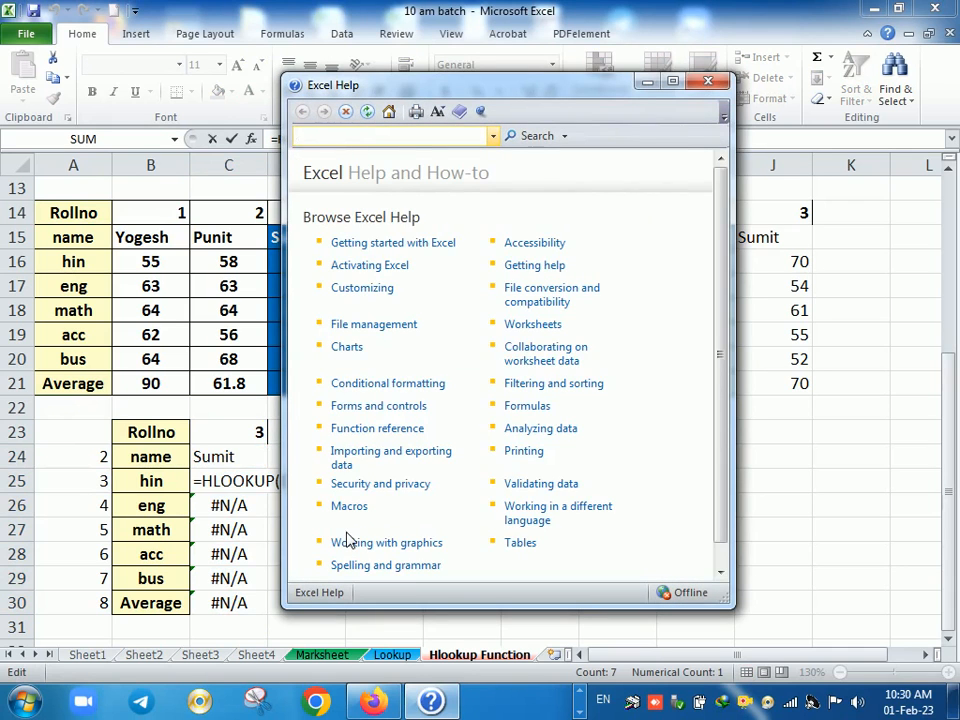
left_click(531, 62)
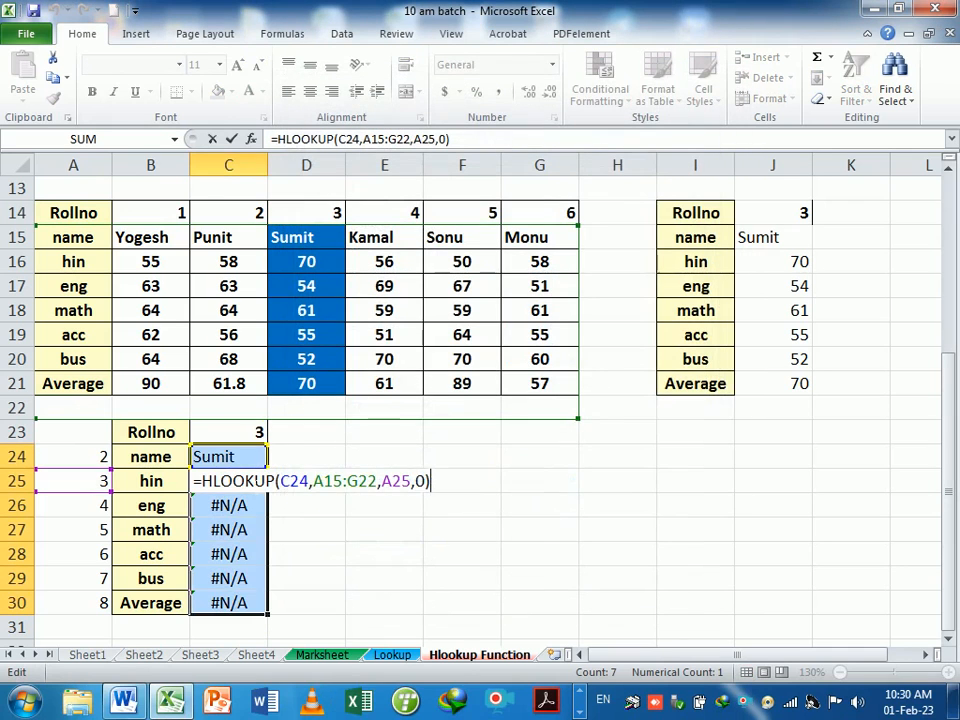
left_click(260, 458)
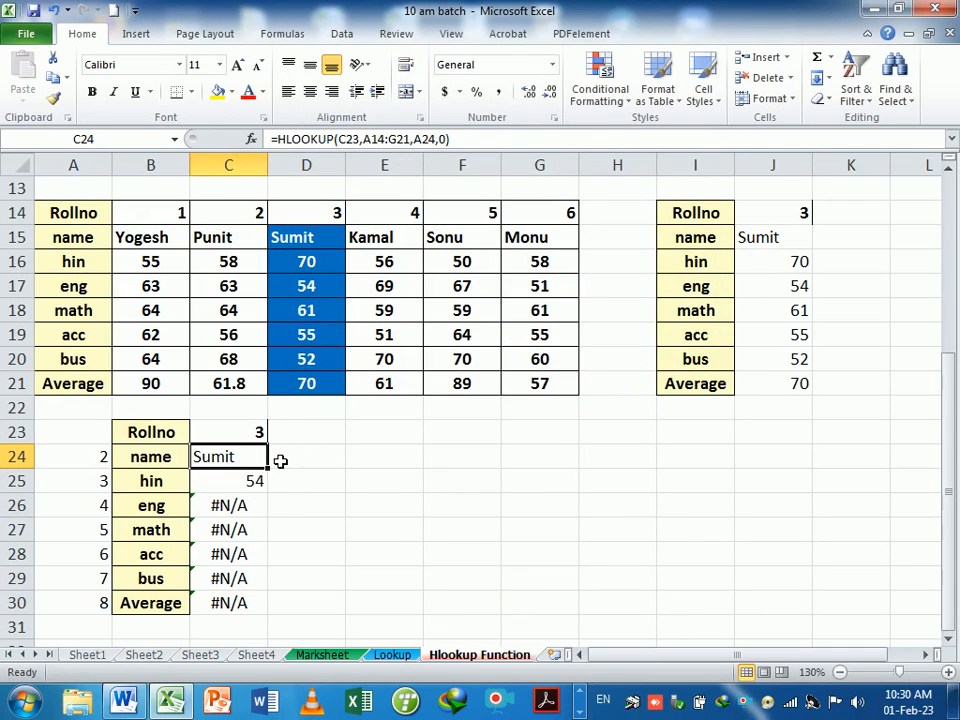
key("F2")
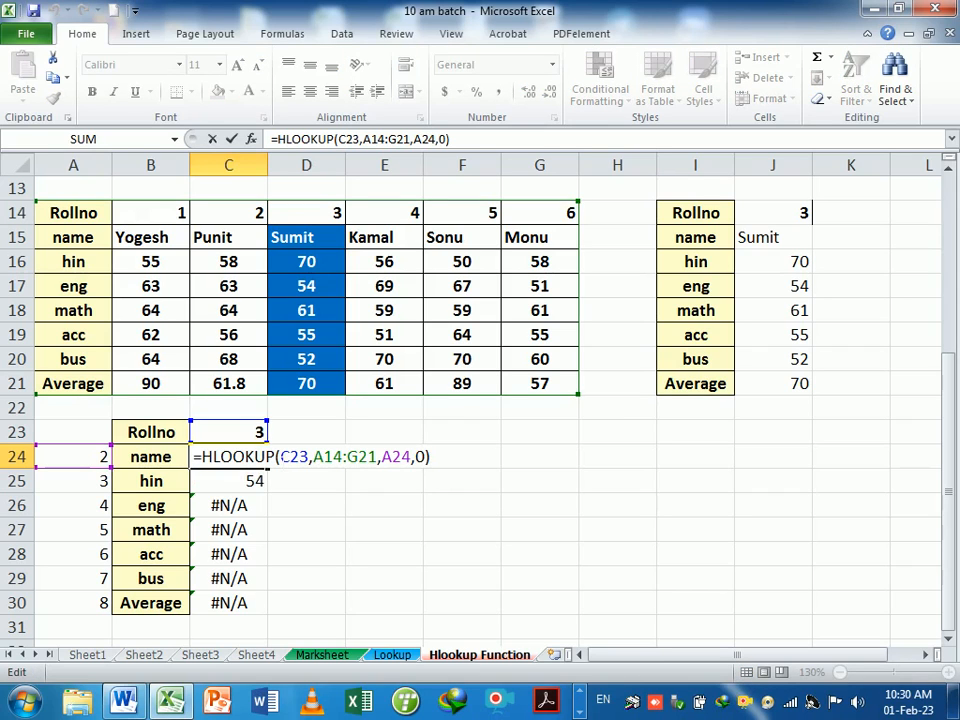
key("Return")
key("F2")
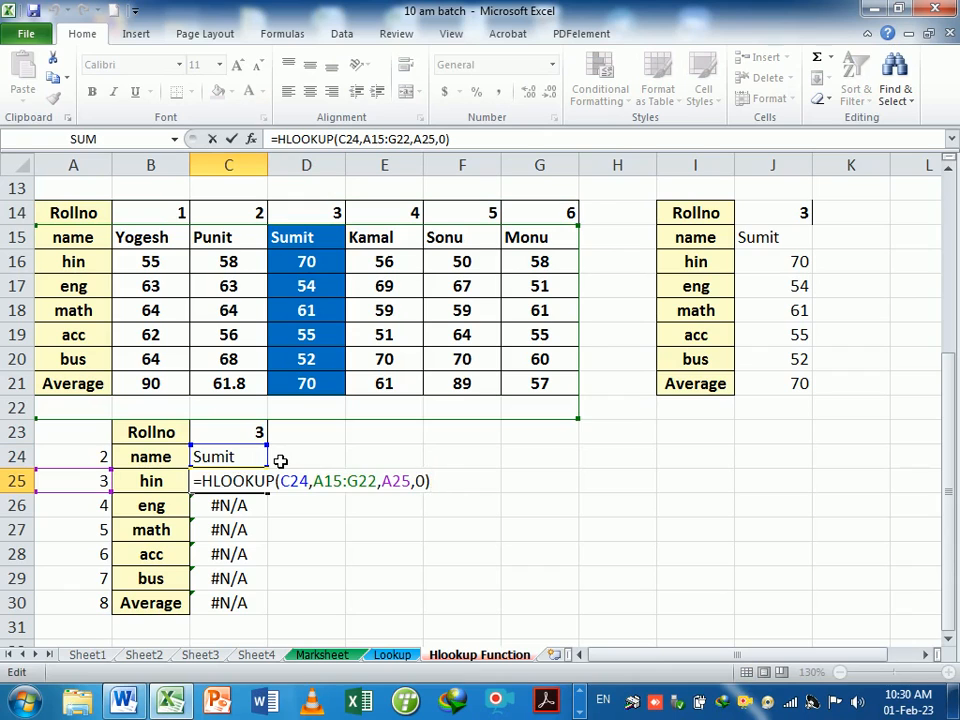
key("Return")
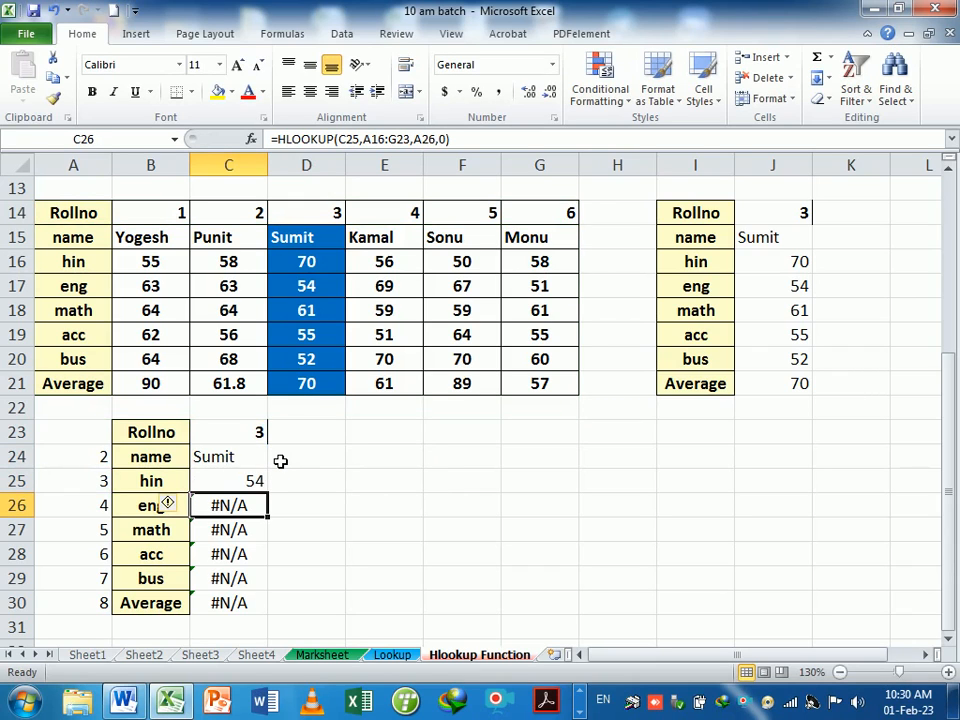
key("F2")
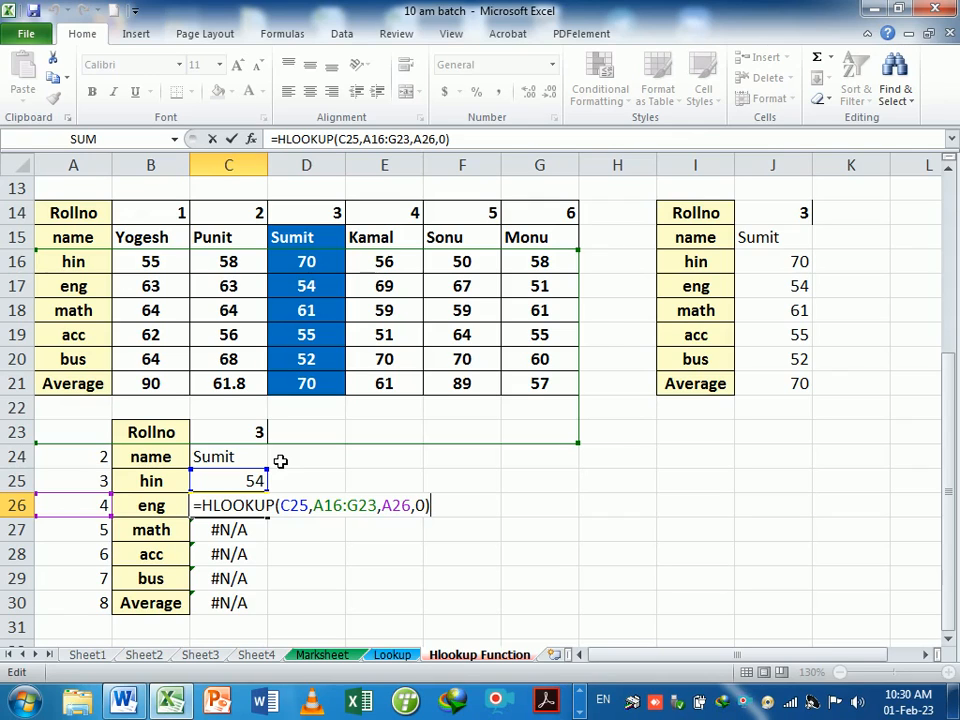
key("Return")
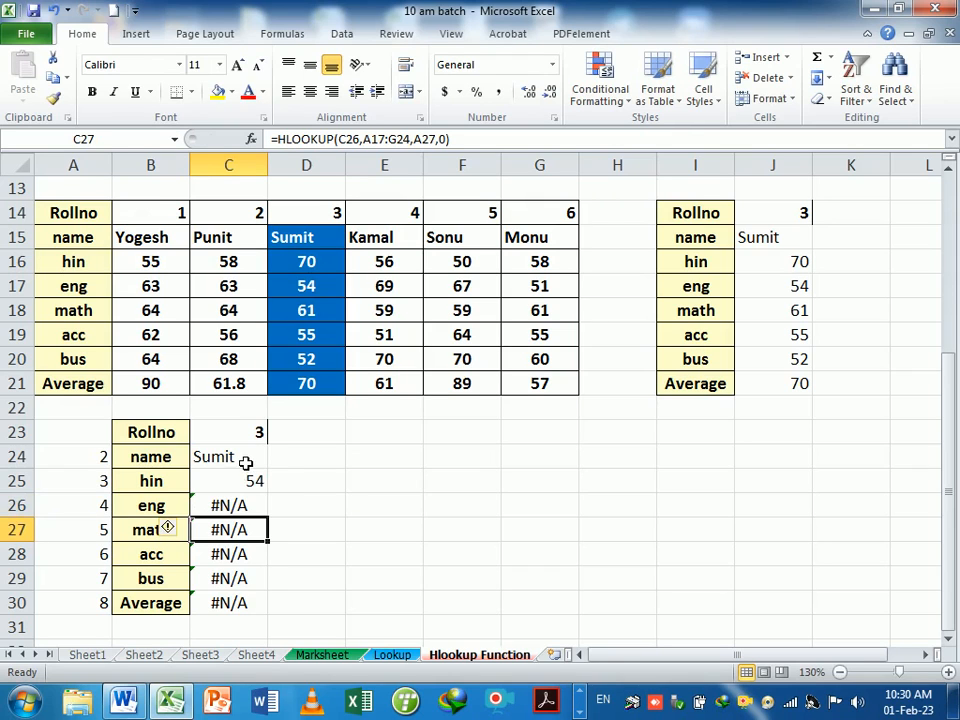
left_click_drag(249, 461, 233, 616)
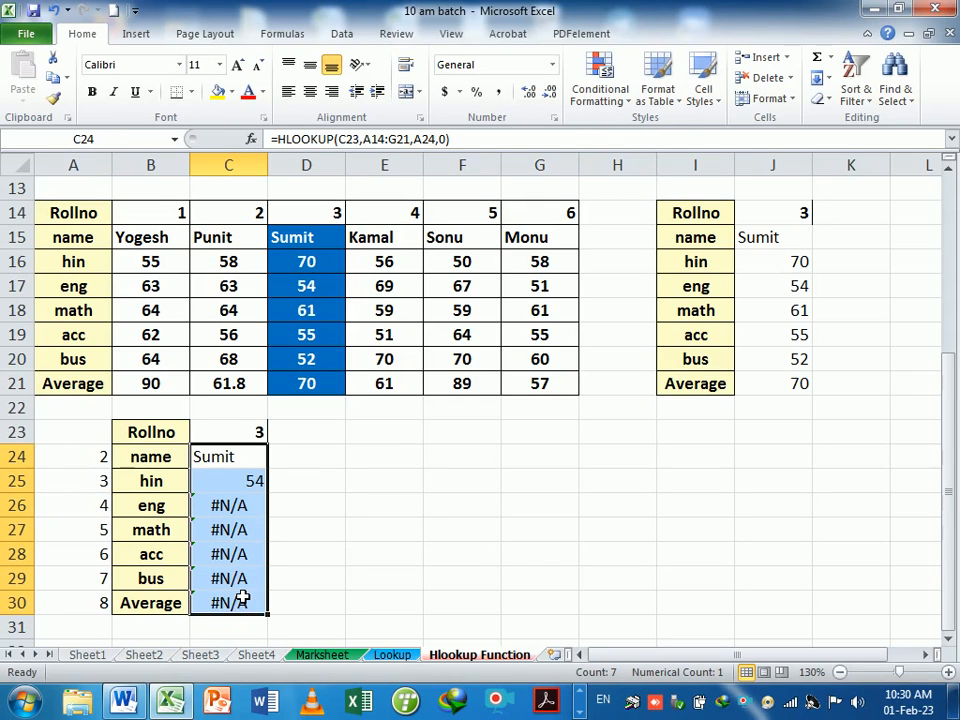
key("F2")
key("Return")
key("F2")
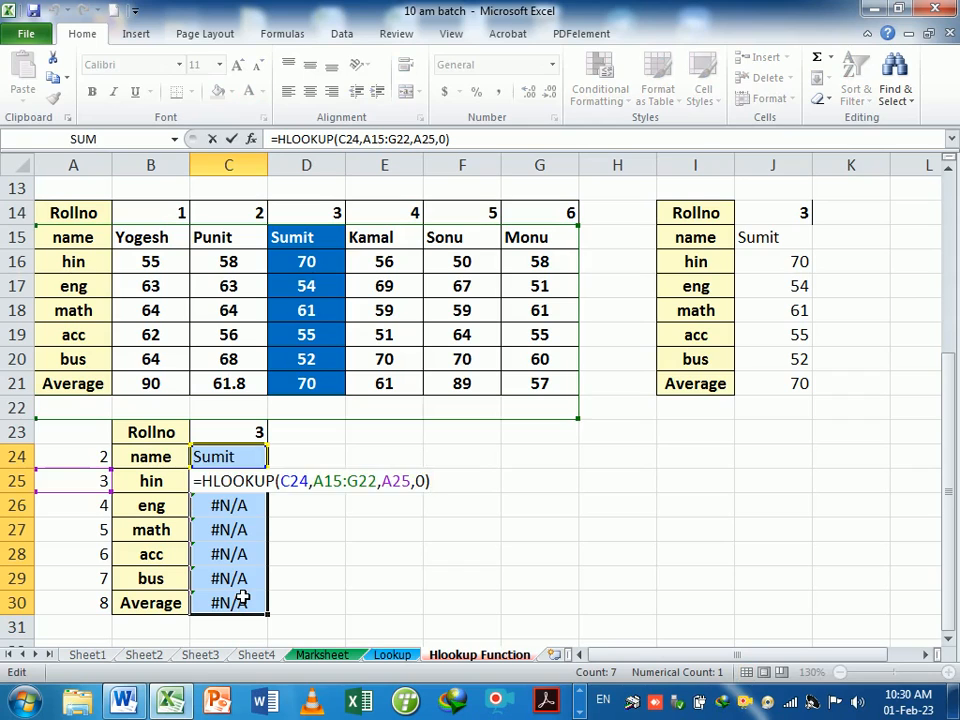
key("Return")
key("F2")
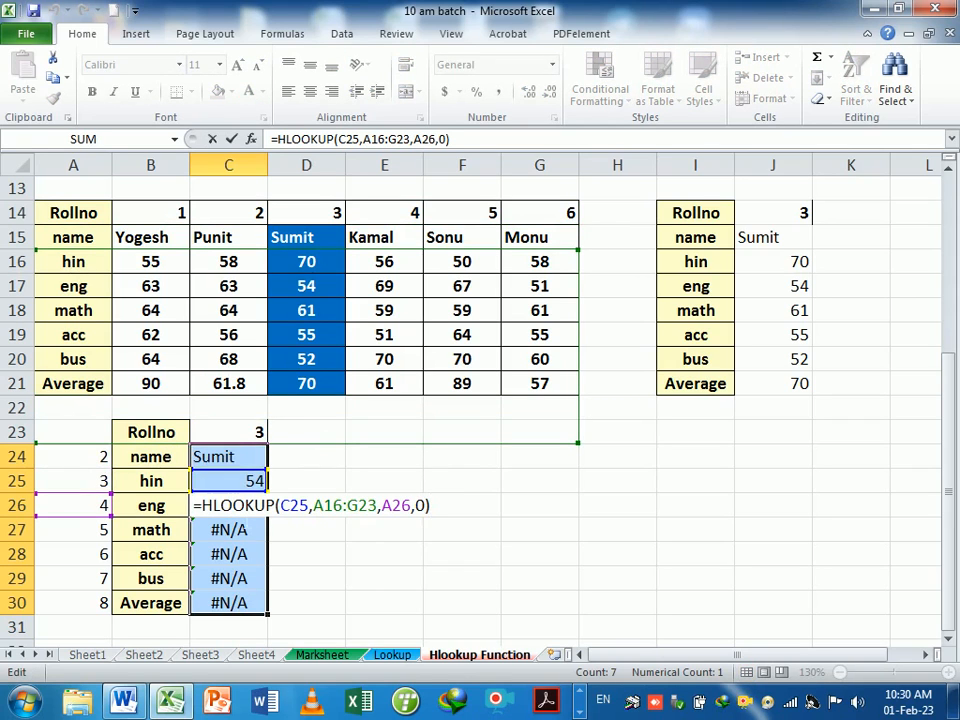
key("Return")
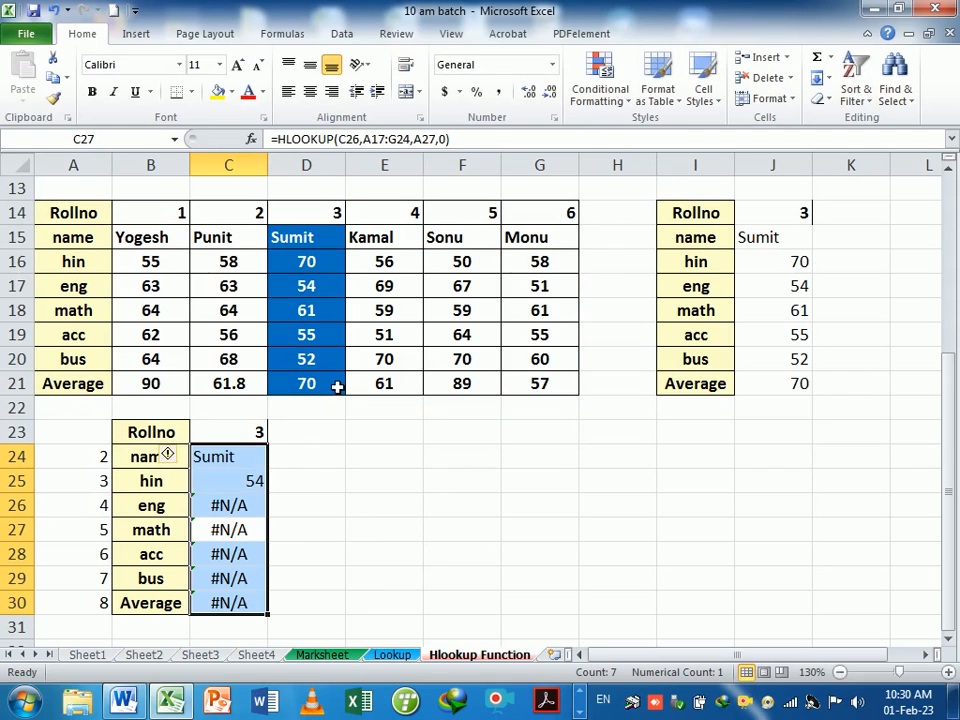
Make the lookup value and table range absolute in C24's formula, as $C$23 and $A$14:$G$21
double_click(256, 460)
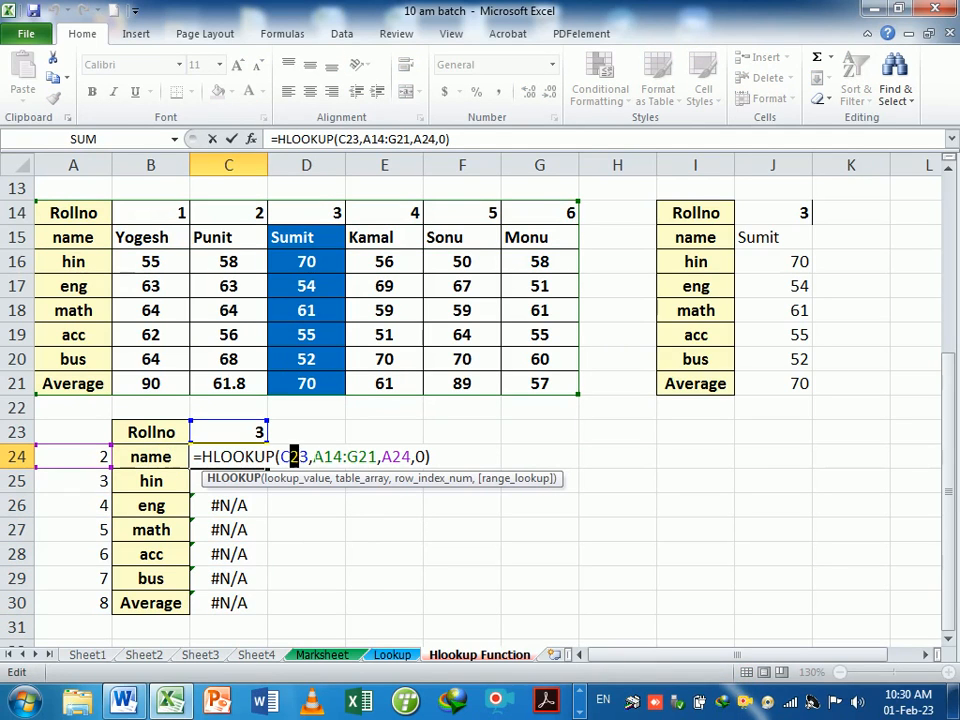
left_click_drag(290, 456, 367, 456)
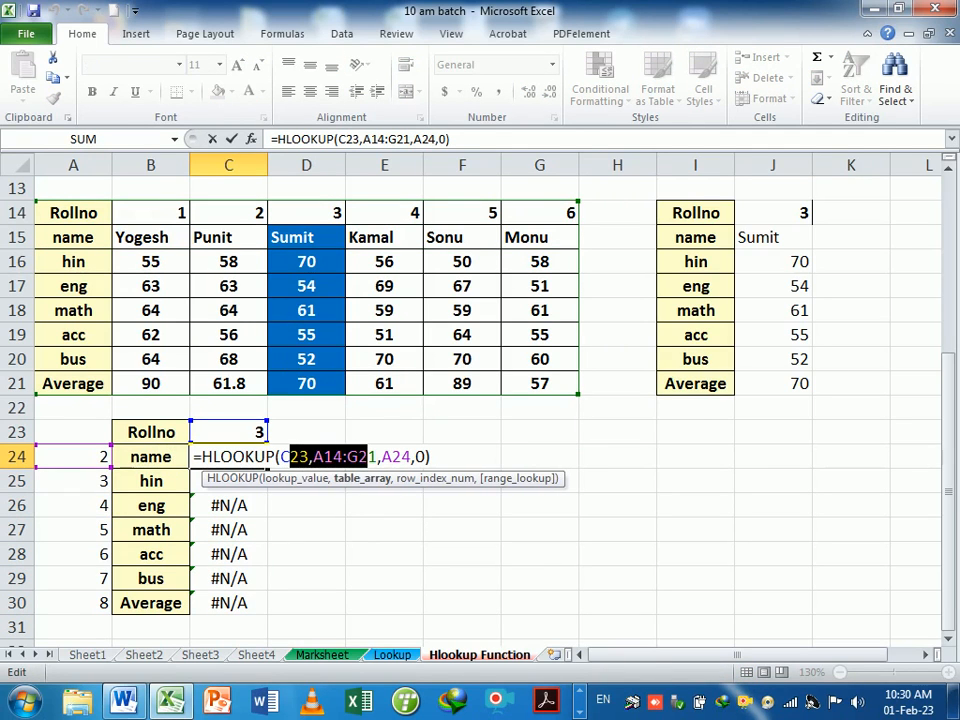
key("F4")
key("Return")
Copy the absolute-reference HLOOKUP formula from C24 down to C30, then select the roll number cell C23
left_click(255, 456)
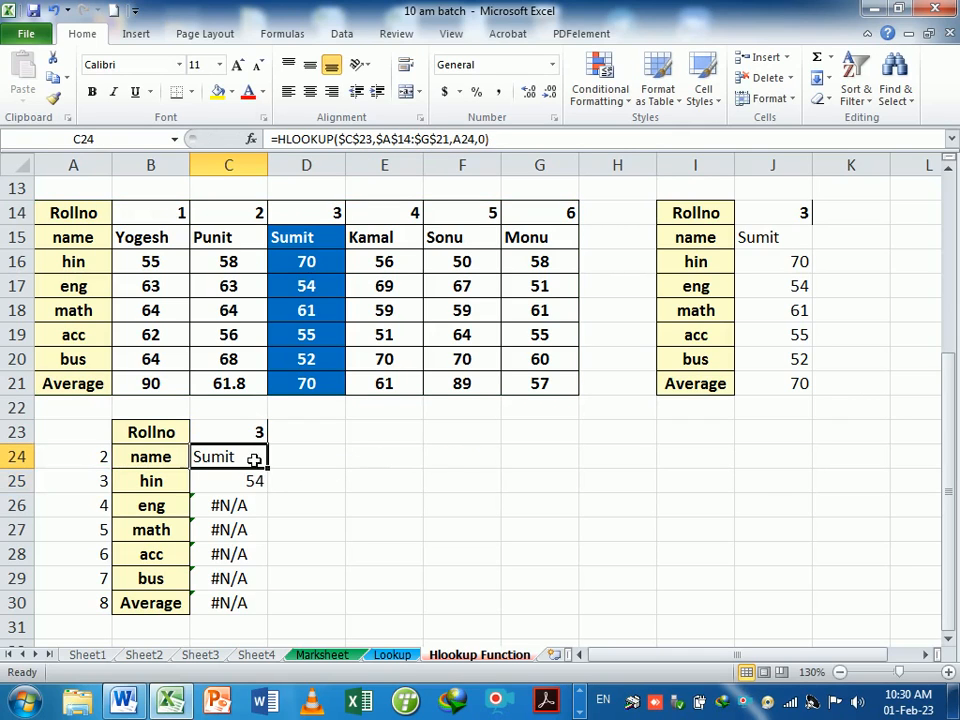
left_click_drag(276, 477, 253, 628)
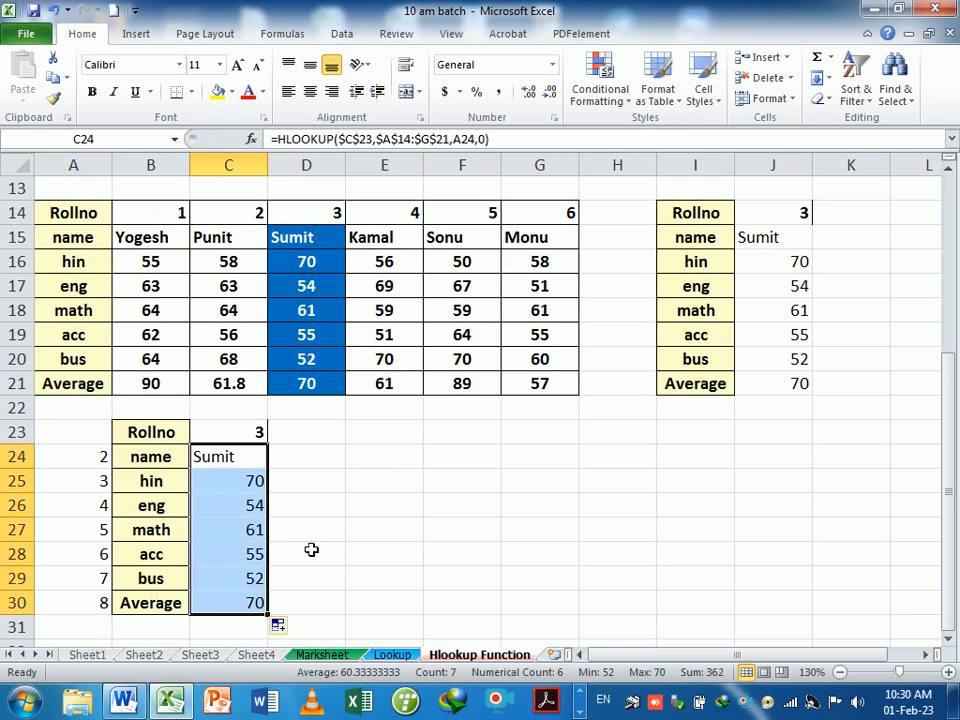
left_click(245, 440)
key("ctrl+b")
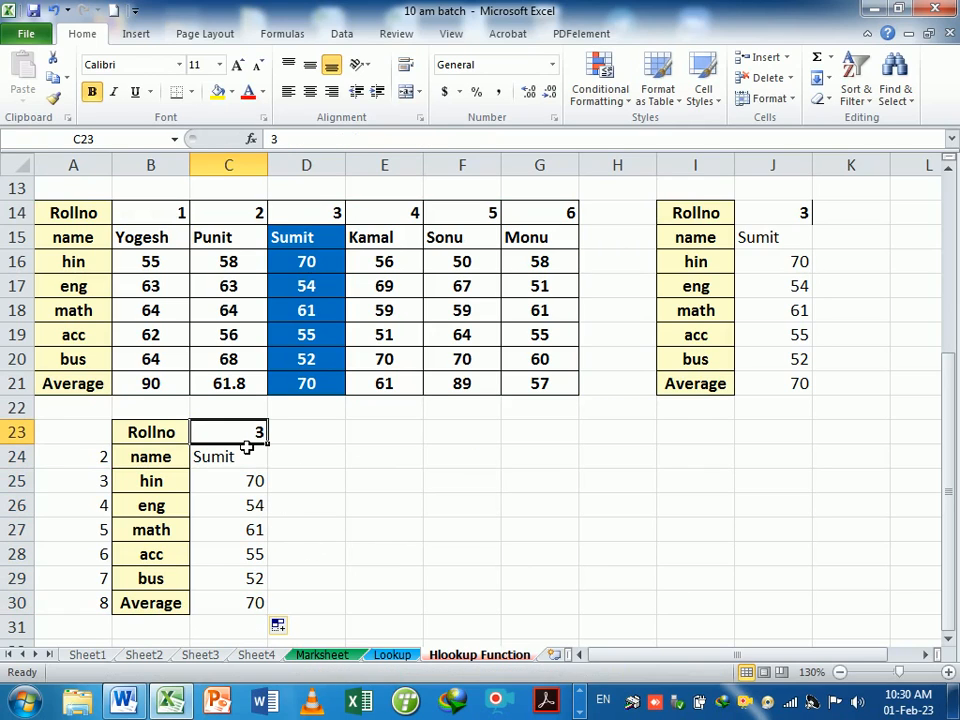
Enter roll number 6 in C23 and compare the returned C23:C30 results with the table's column for that roll number, G15:G21
type("6")
key("Return")
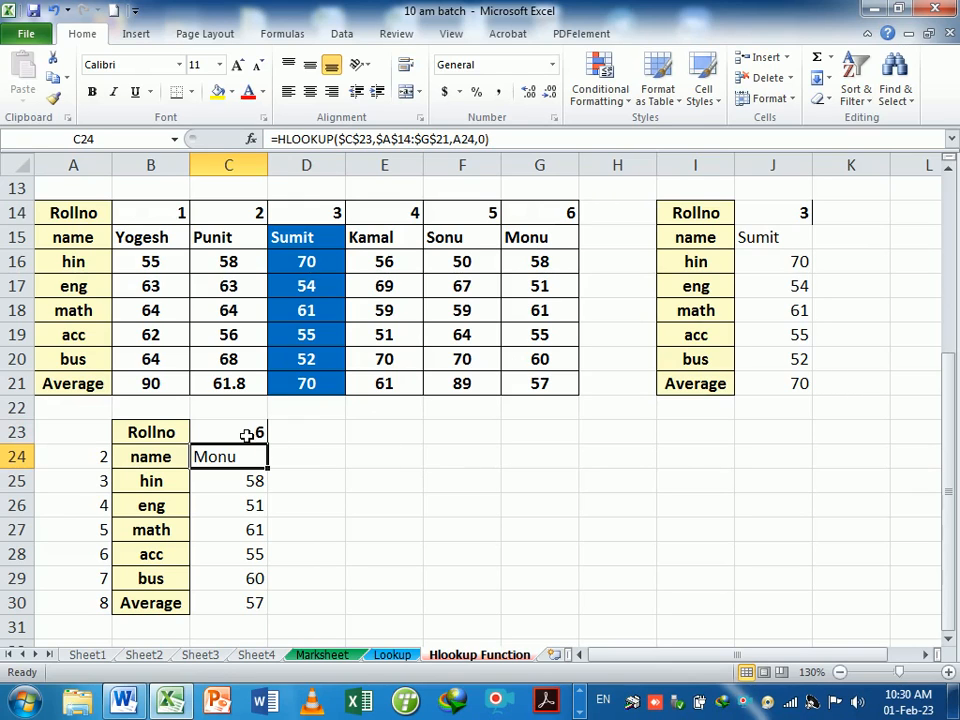
left_click_drag(546, 249, 546, 383)
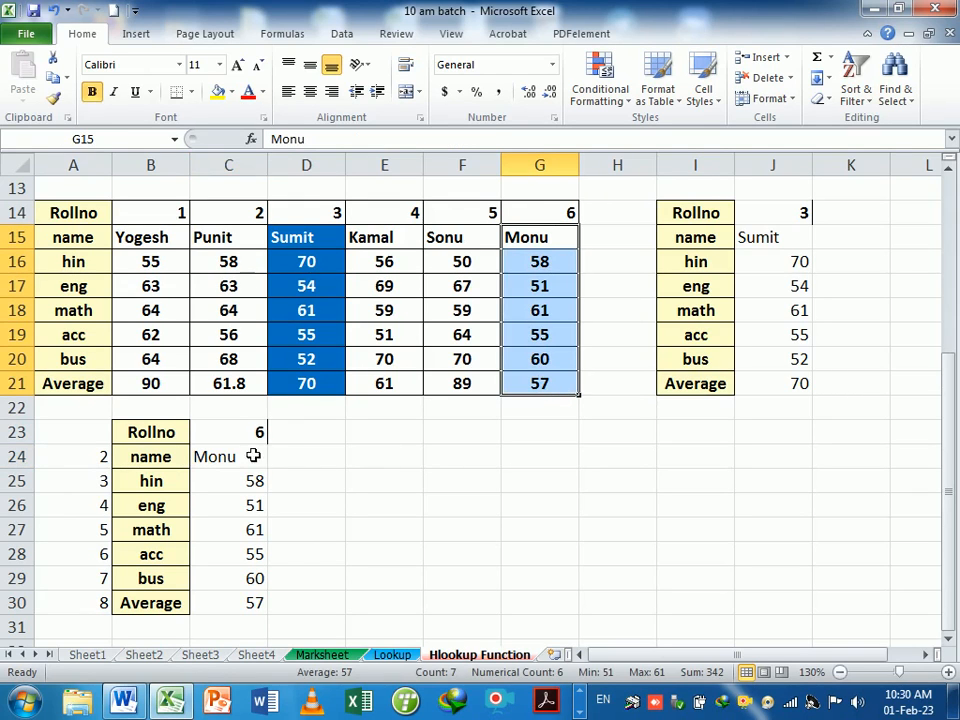
left_click_drag(250, 436, 238, 604)
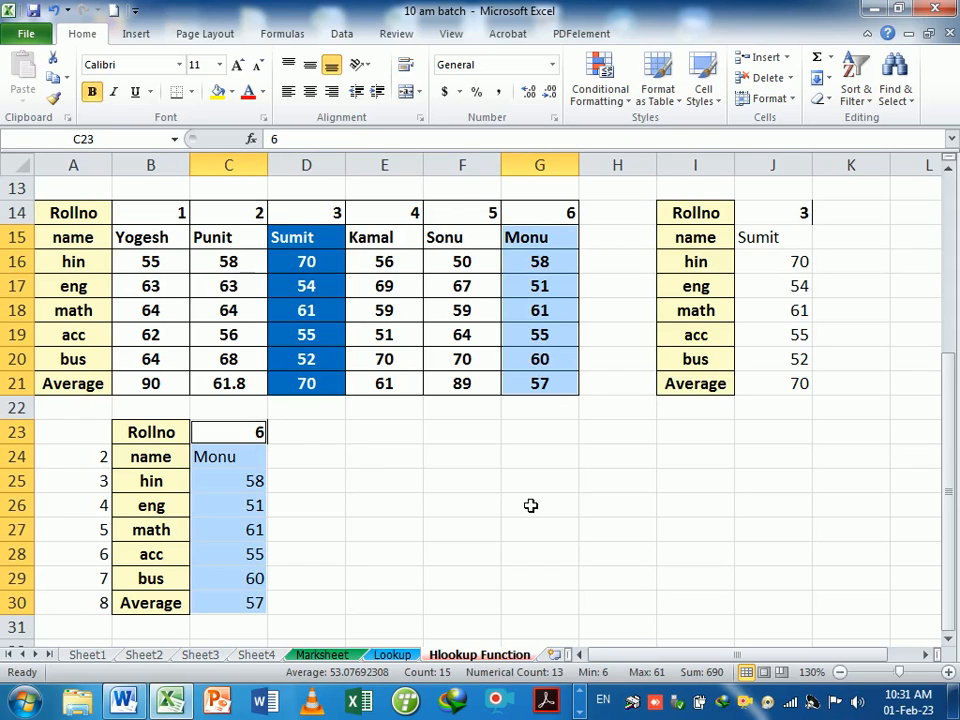
left_click(530, 505)
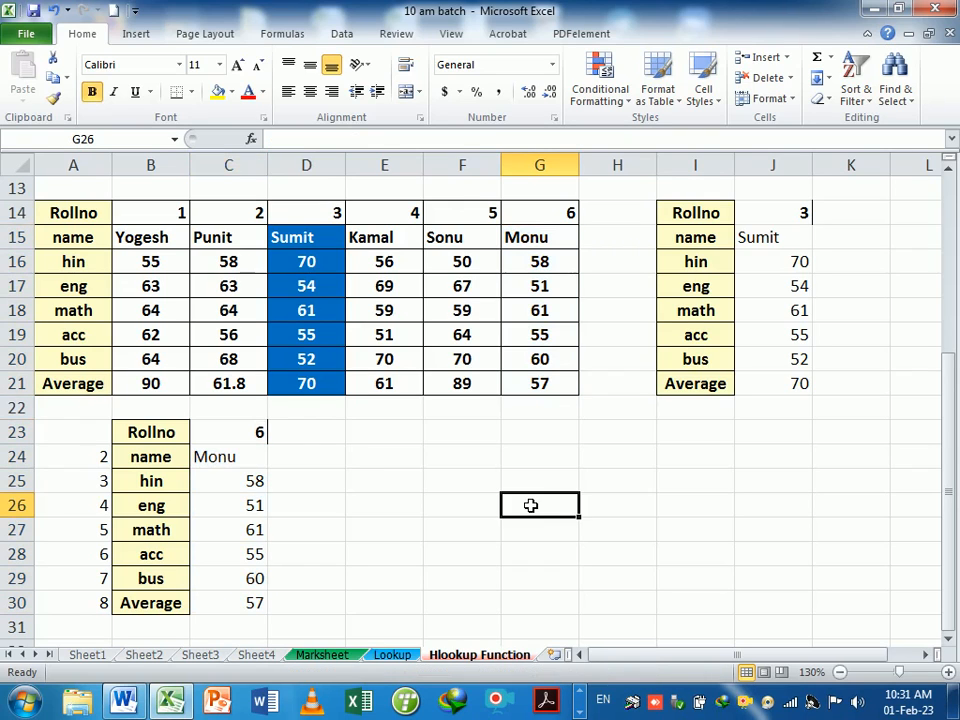
Copy the roll number from J14 into C23 and check the pasted cell
left_click(786, 213)
key("ctrl+c")
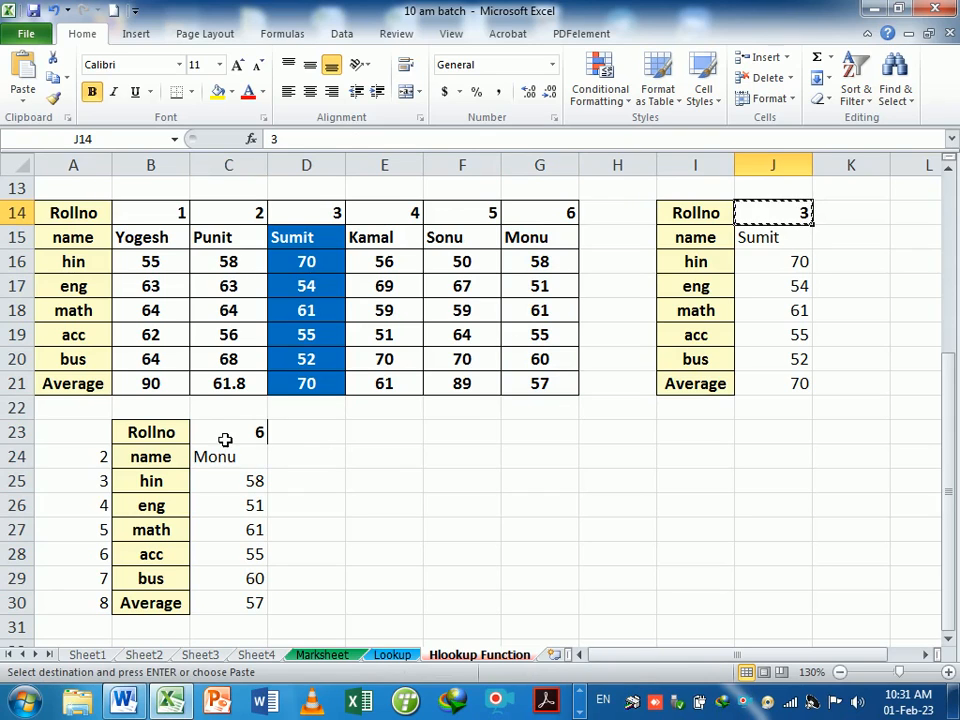
left_click(225, 439)
key("ctrl+v")
left_click(394, 483)
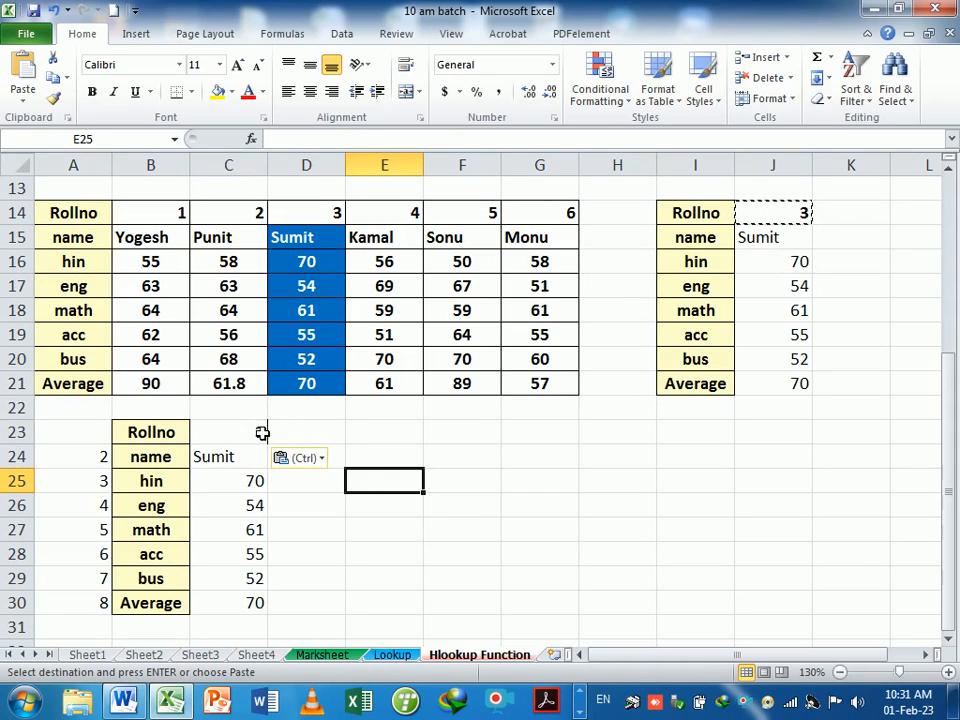
left_click(521, 500)
left_click(255, 431)
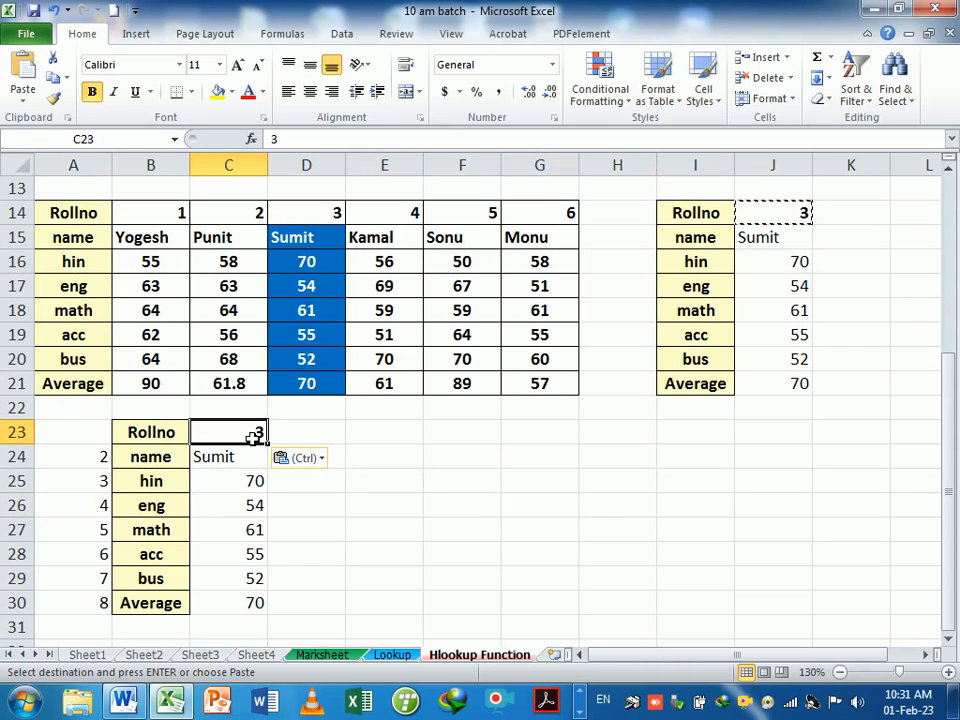
Clear C23 and link it to the other block's roll number with the formula =J14
key("Delete")
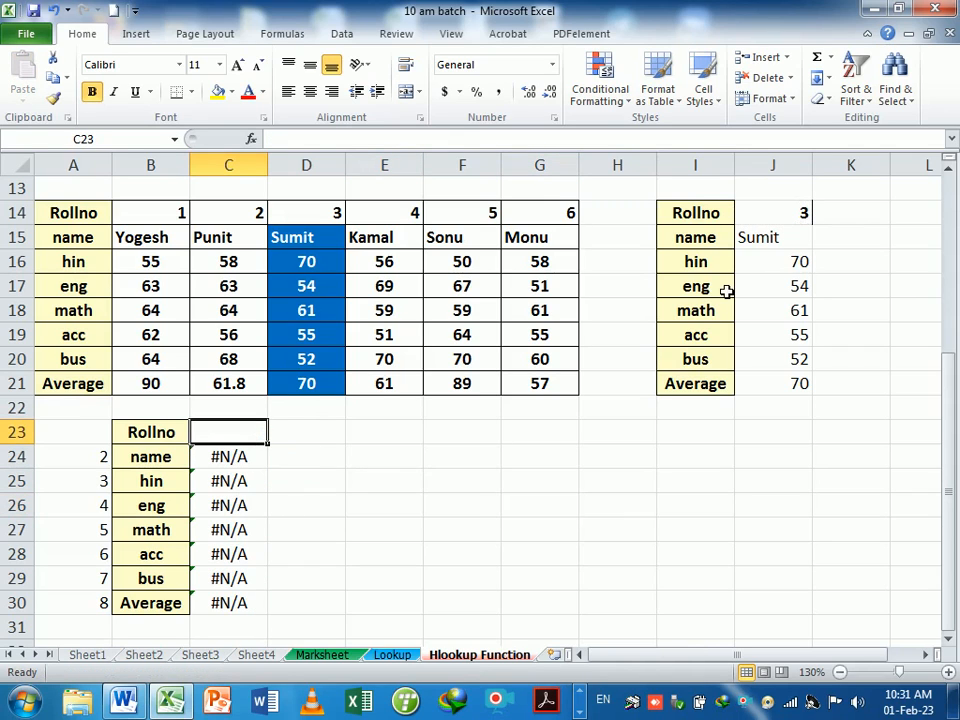
type("=")
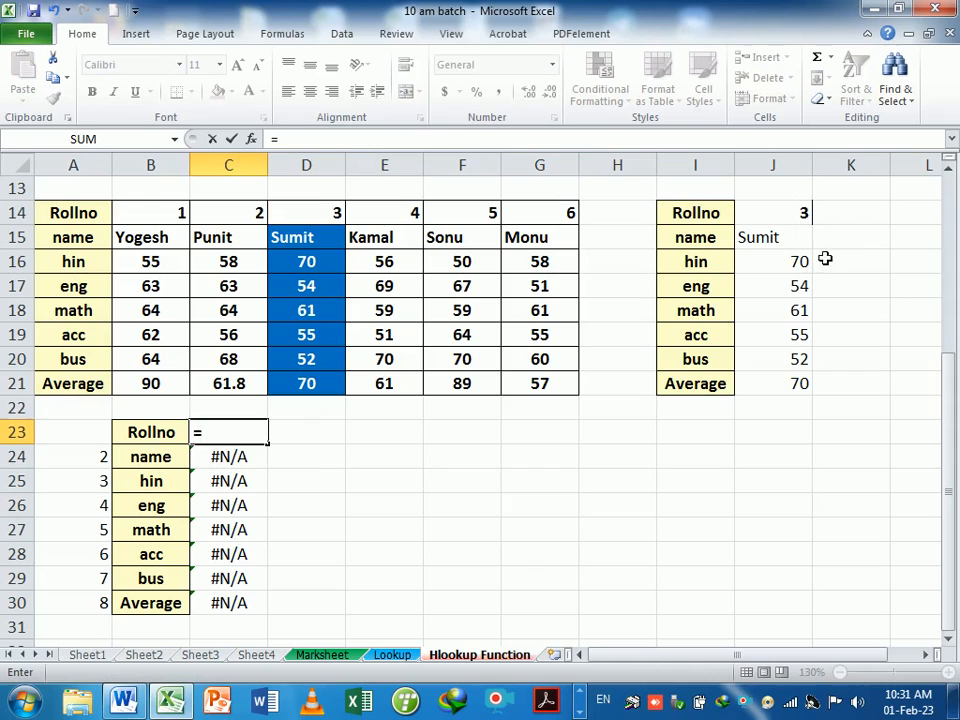
left_click(786, 220)
key("Return")
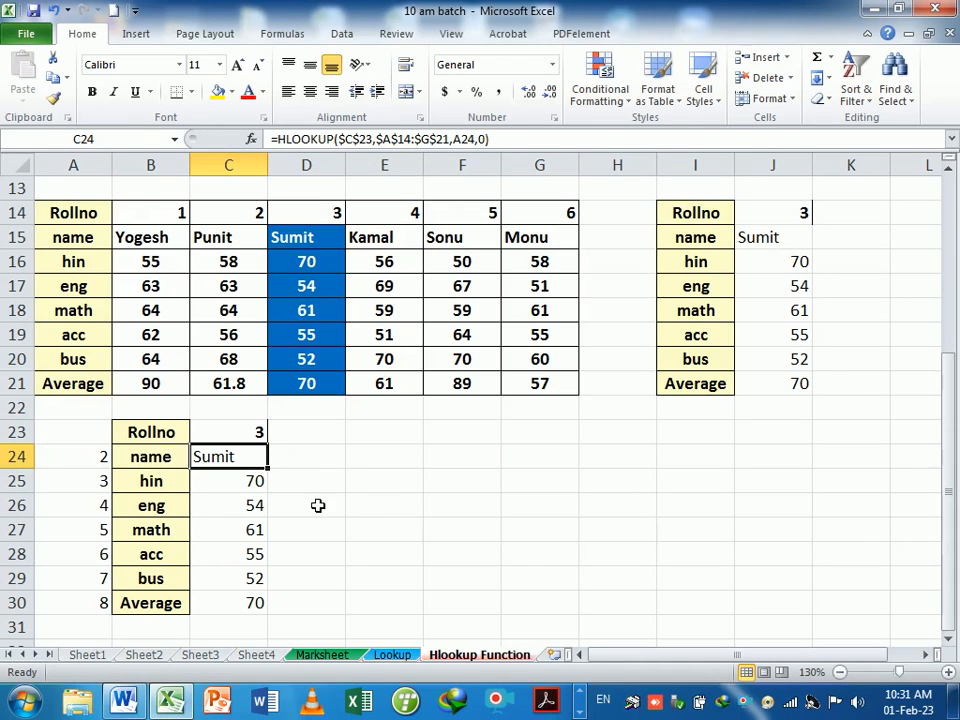
Test the linked lookup blocks by entering roll number 6 in J14 and replacing it with 4
left_click(778, 218)
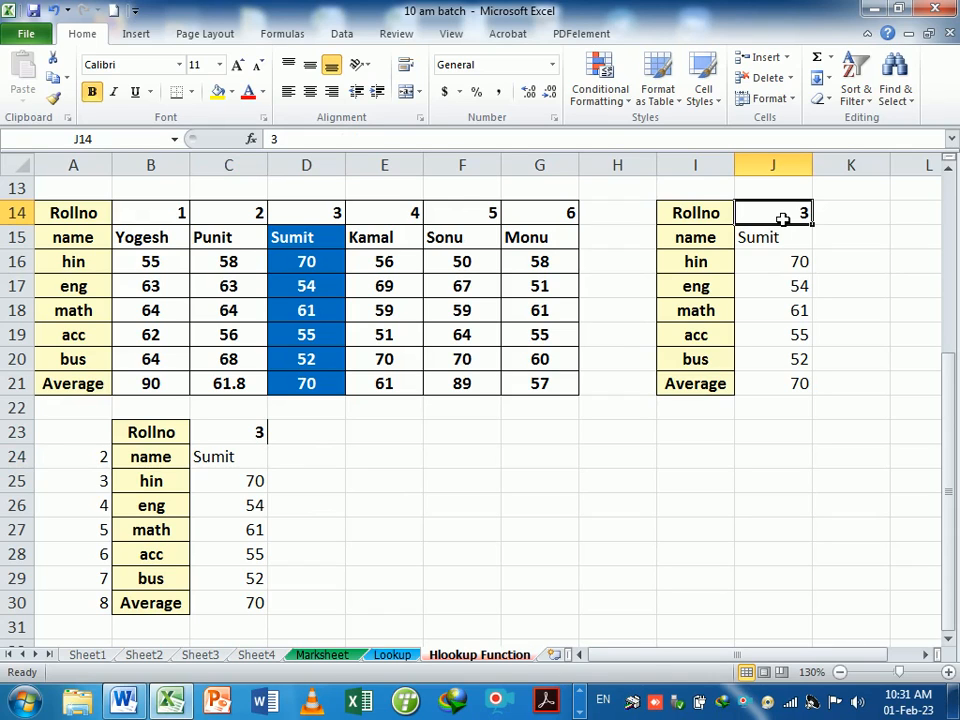
type("6")
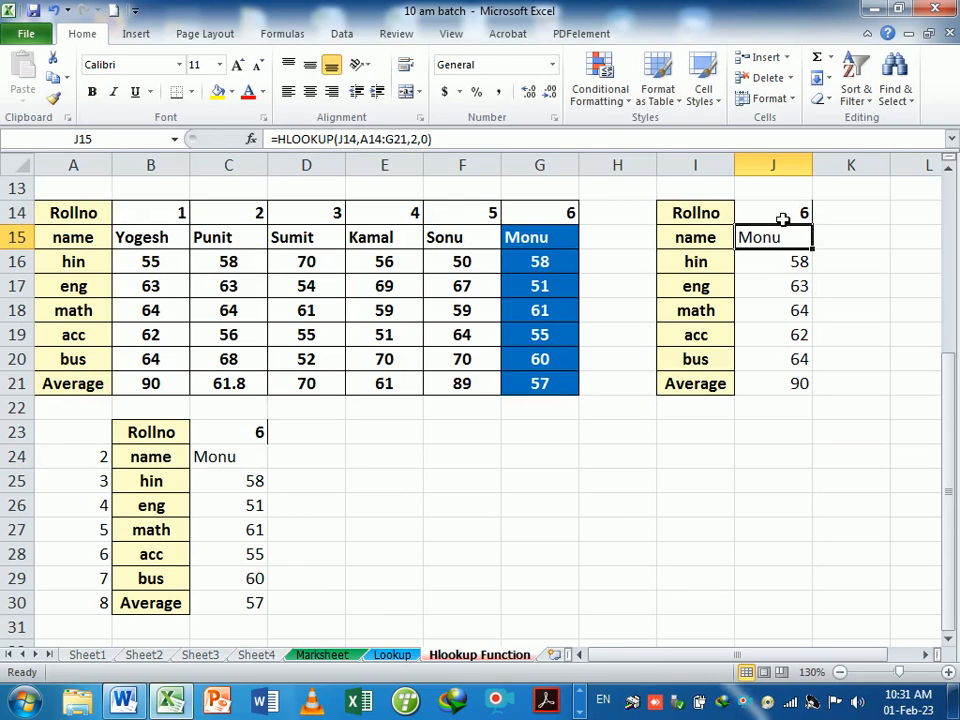
left_click(783, 219)
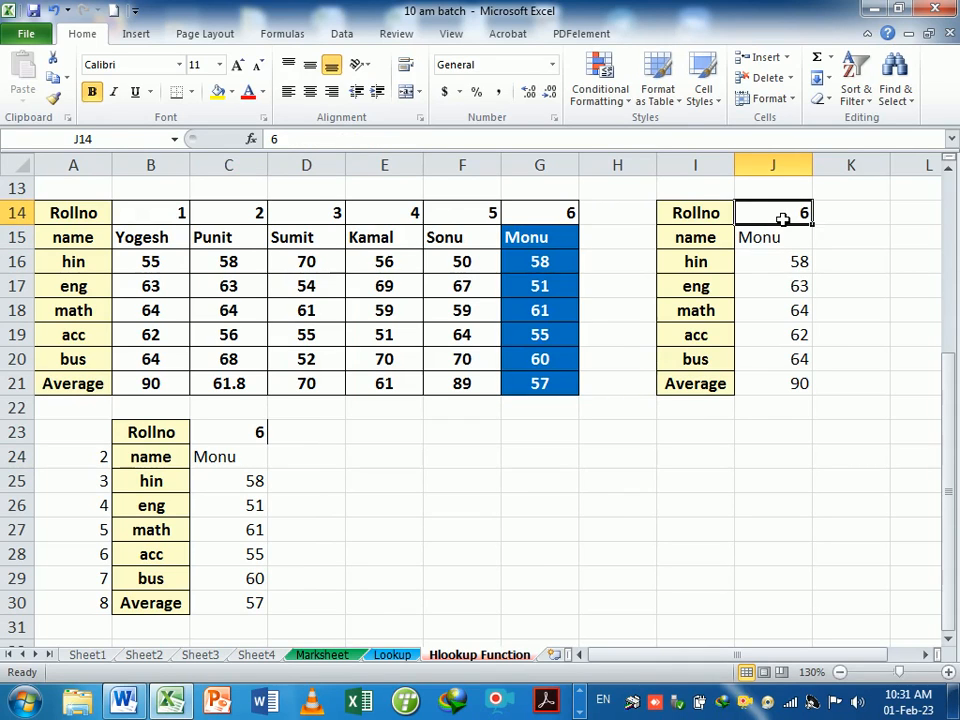
type("4")
key("Return")
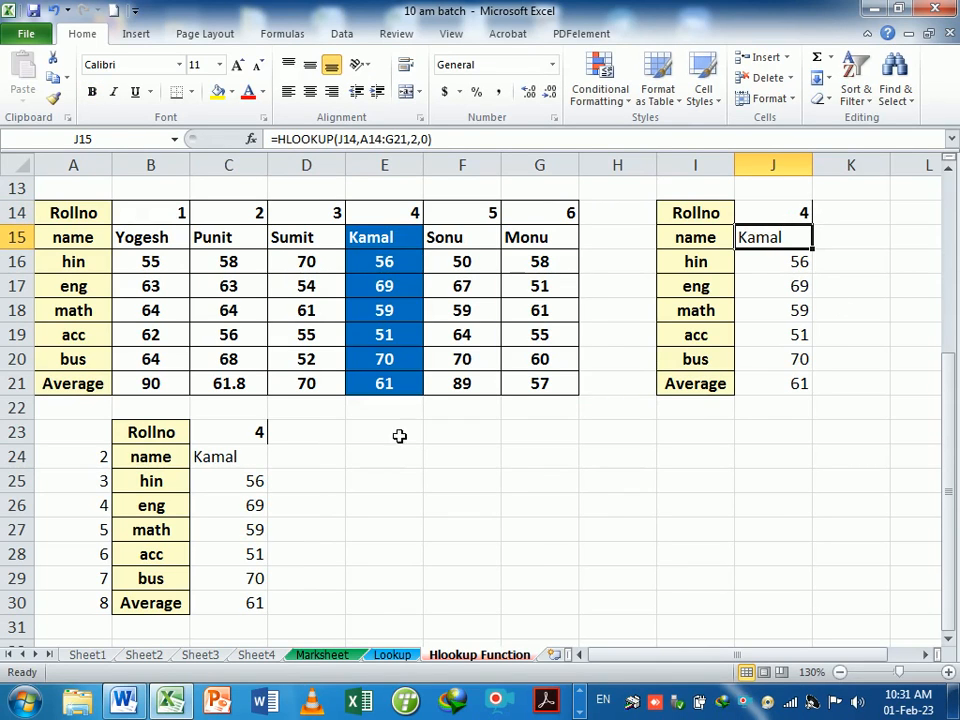
Compare the lookup results in C24:C30 with those in J15:J21
left_click_drag(249, 461, 250, 602)
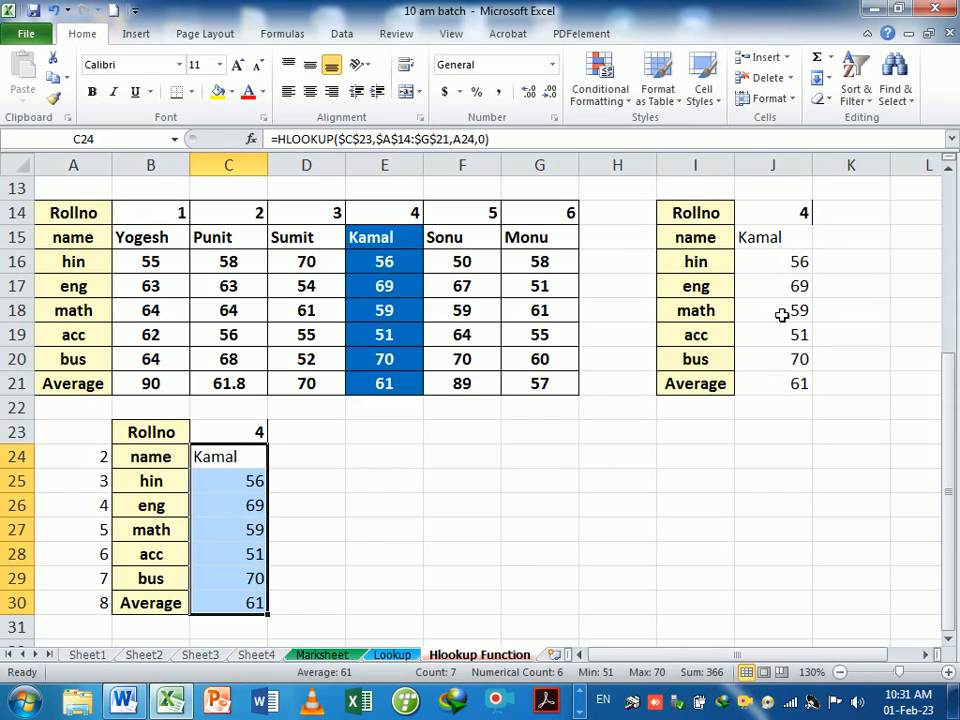
left_click(787, 240)
left_click_drag(787, 240, 793, 381)
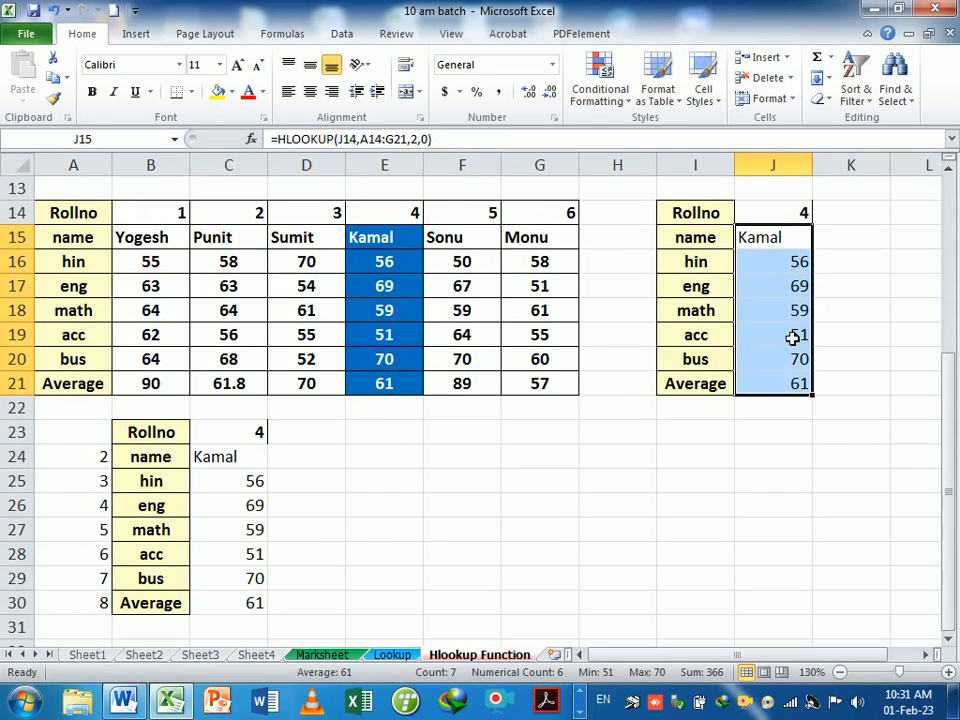
left_click(773, 240)
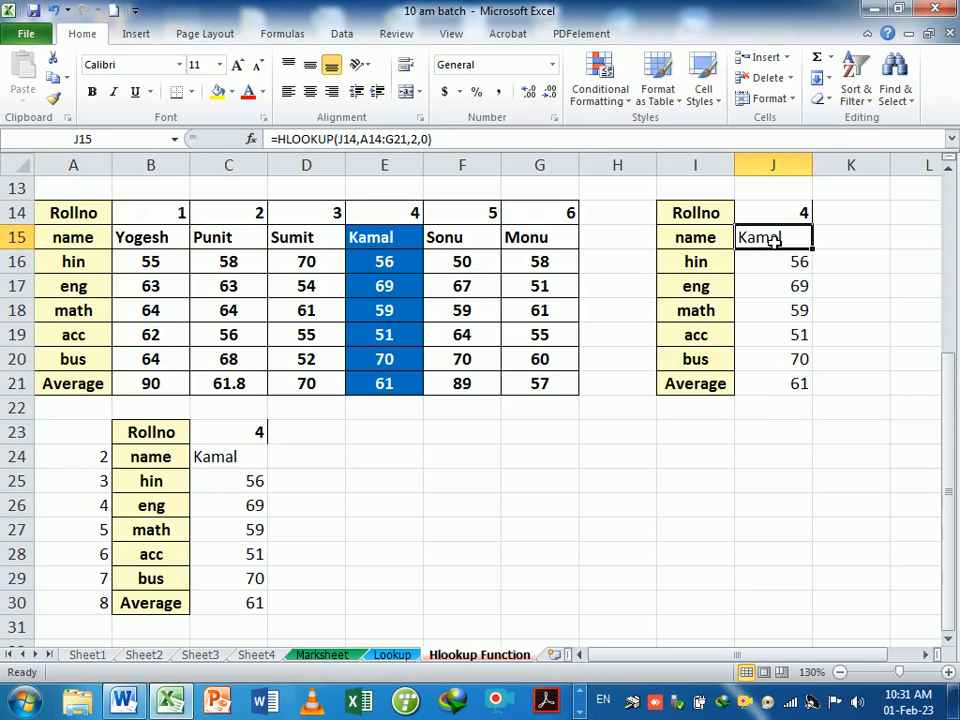
left_click_drag(773, 240, 780, 388)
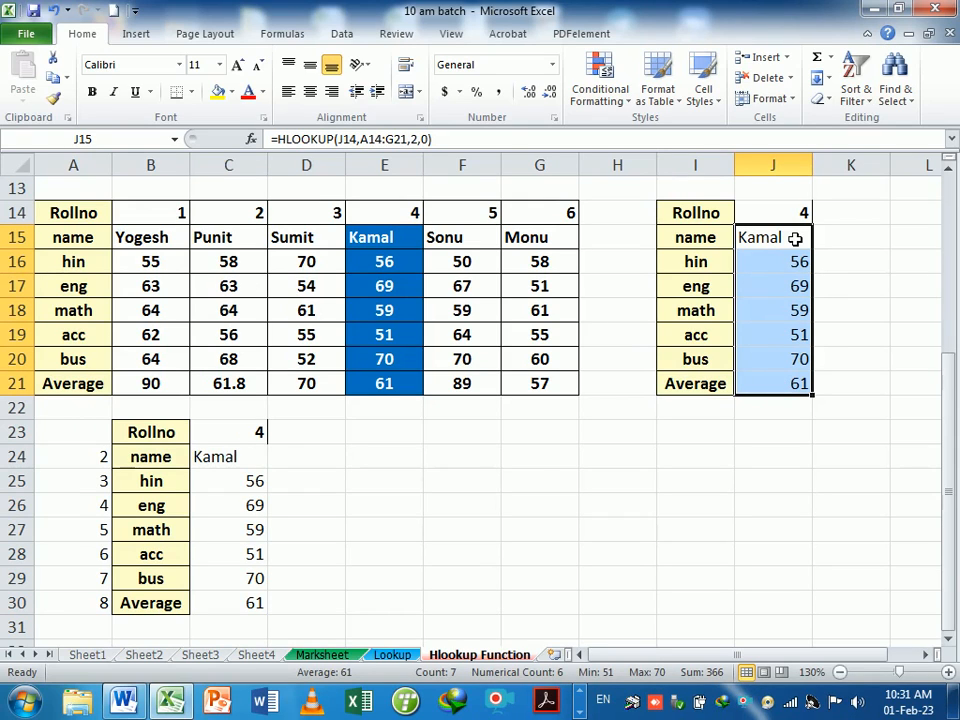
Inspect the HLOOKUP formulas from C24 down to C30 for their fixed references, changing index cells and the helper index numbers in A24:A30
double_click(231, 458)
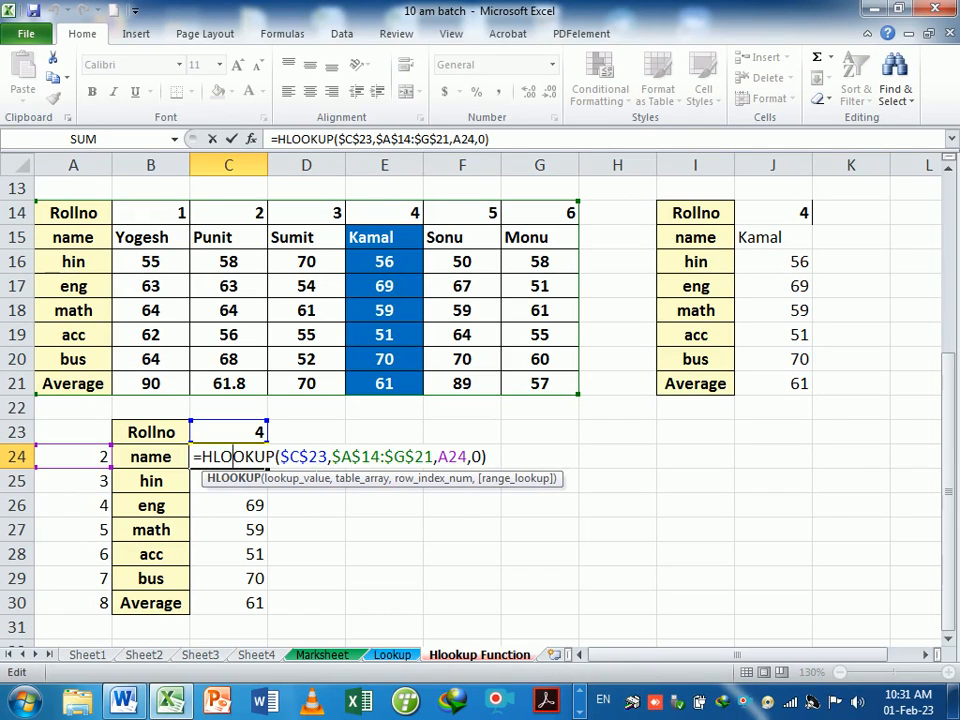
left_click(308, 456)
left_click(395, 456)
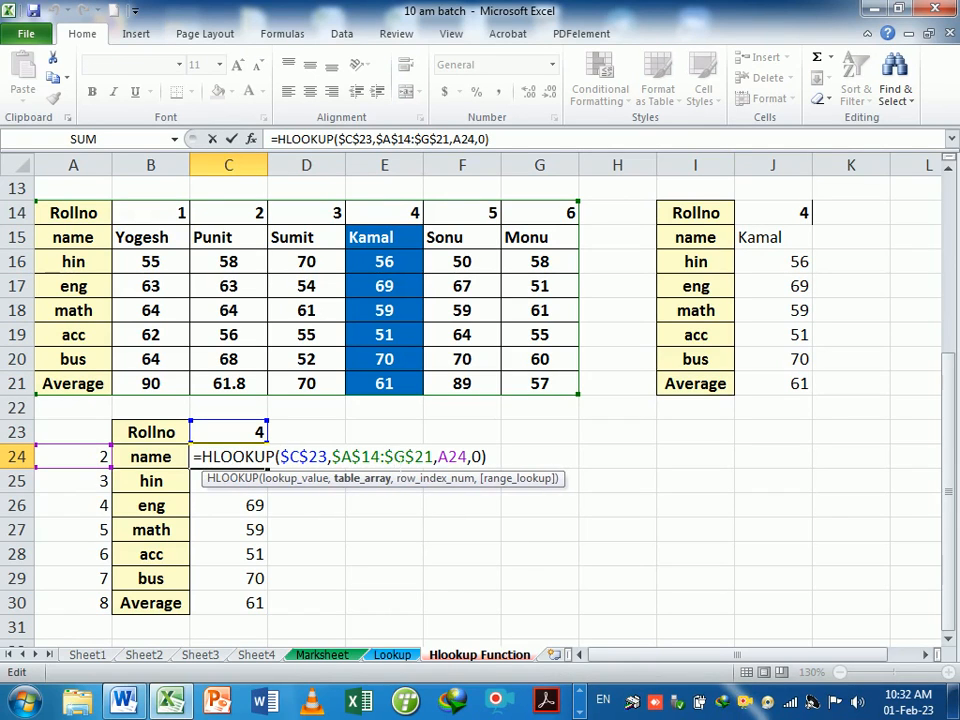
key("Return")
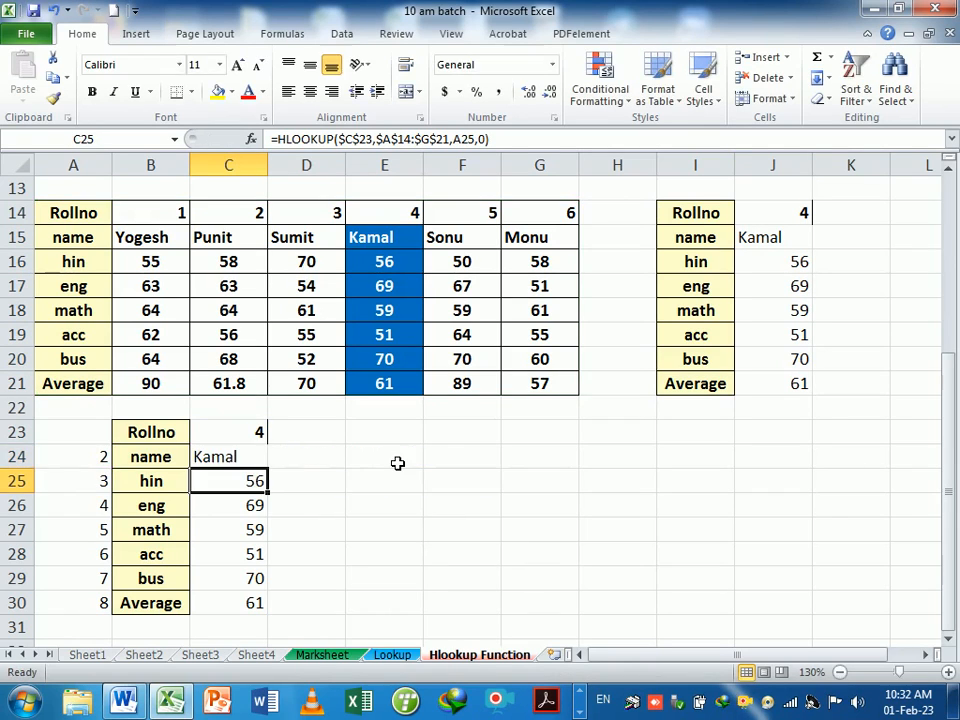
double_click(228, 490)
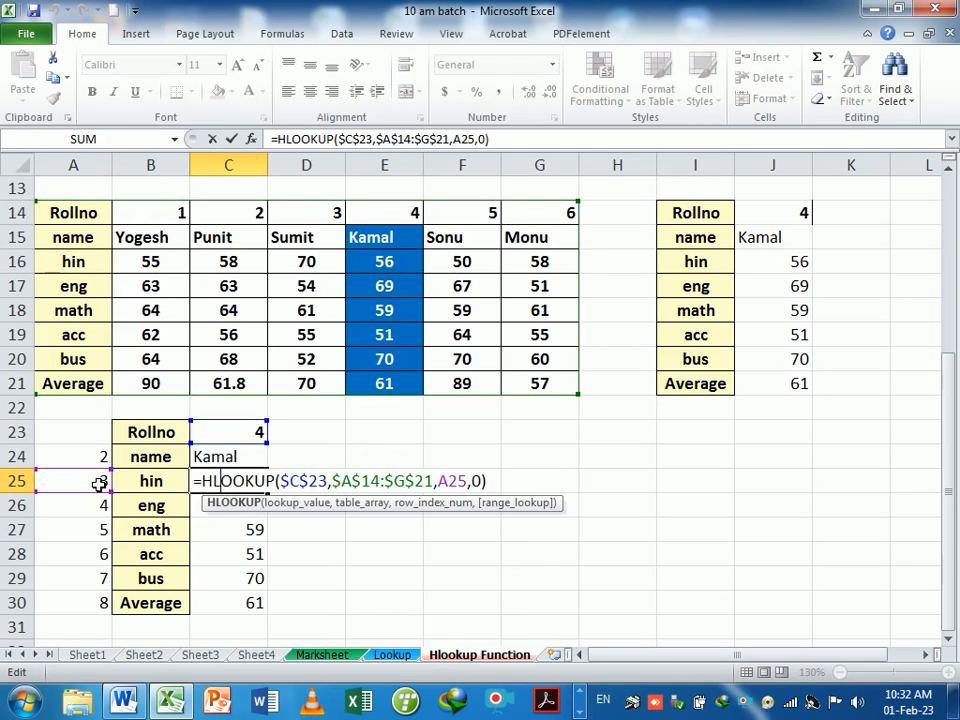
key("Return")
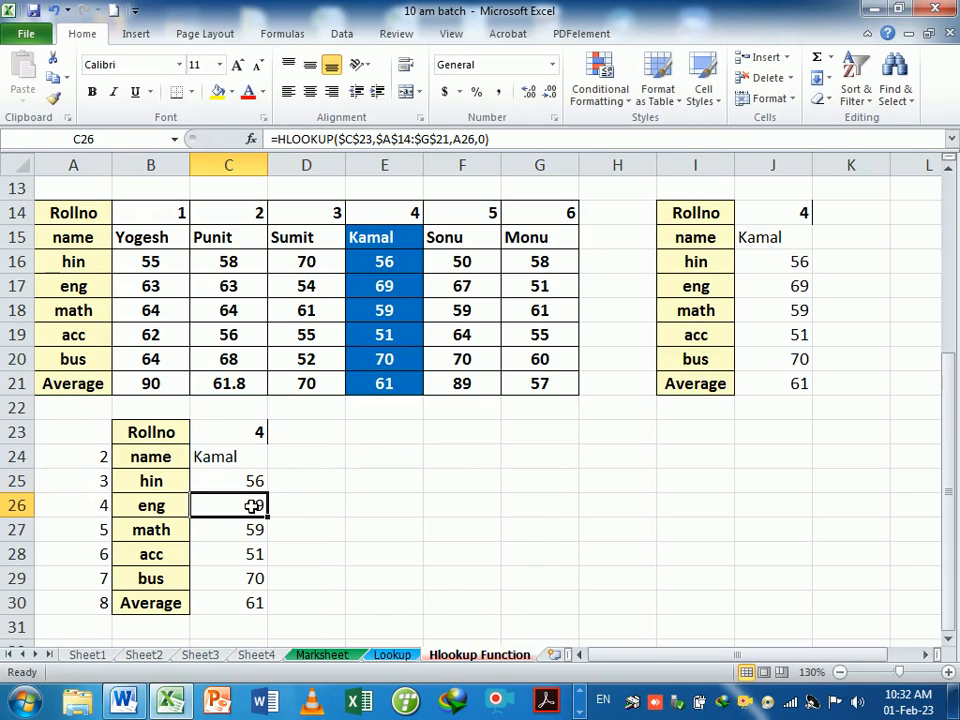
double_click(252, 505)
key("Return")
double_click(233, 528)
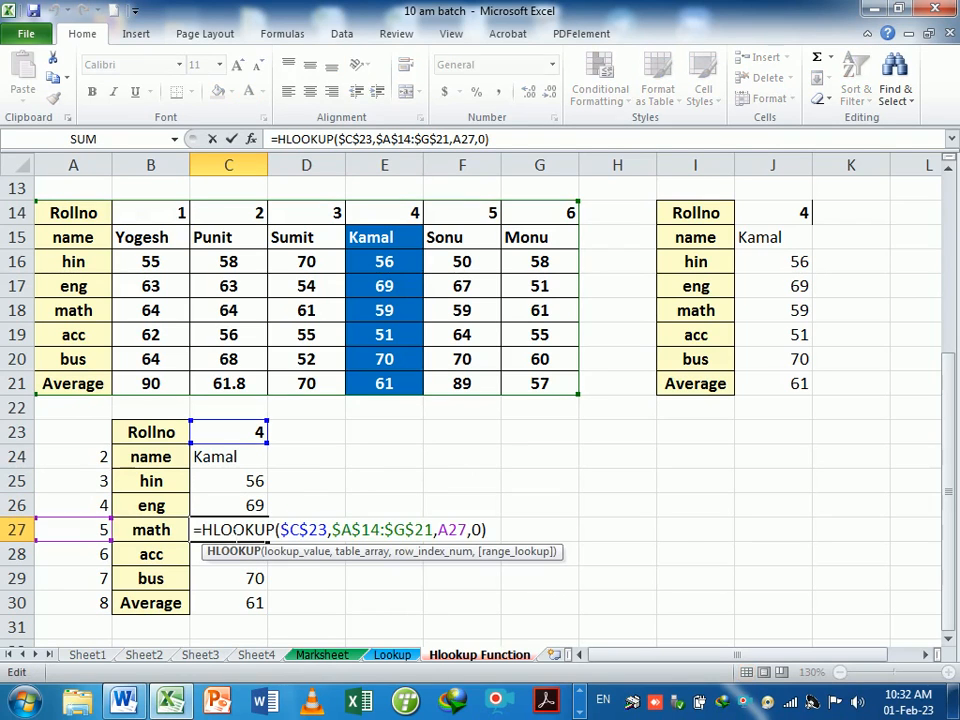
key("Return")
double_click(216, 553)
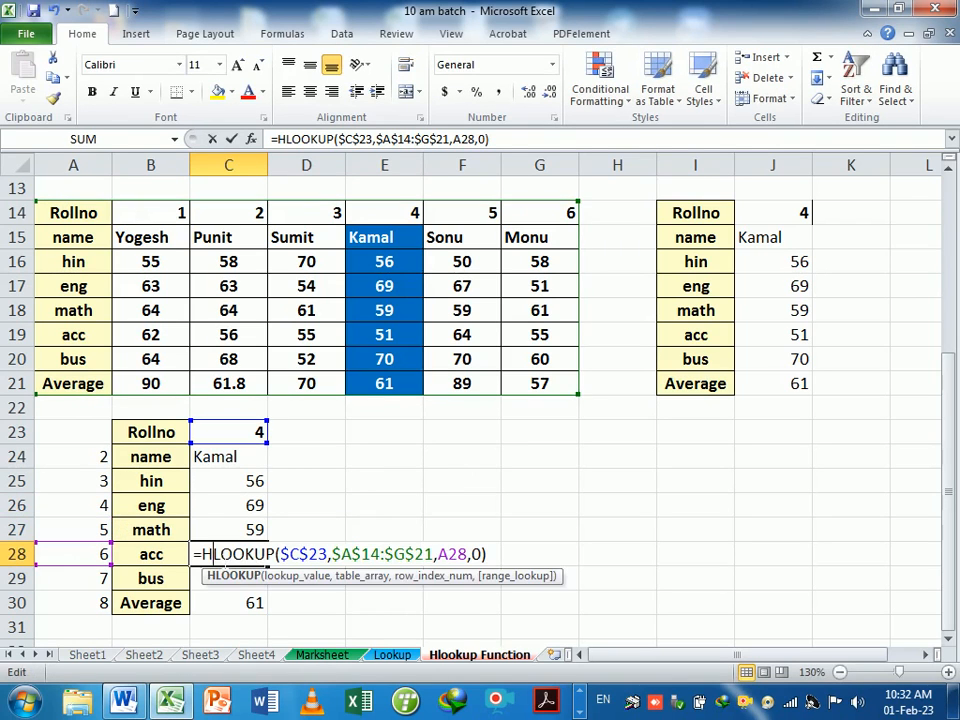
key("Return")
key("Return")
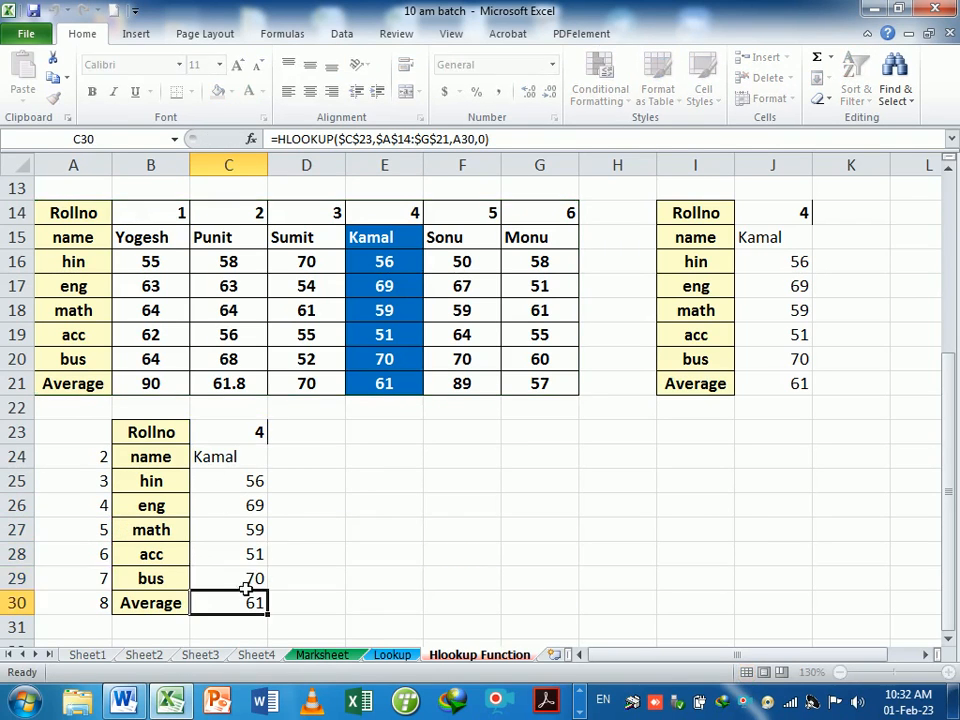
double_click(250, 600)
key("Return")
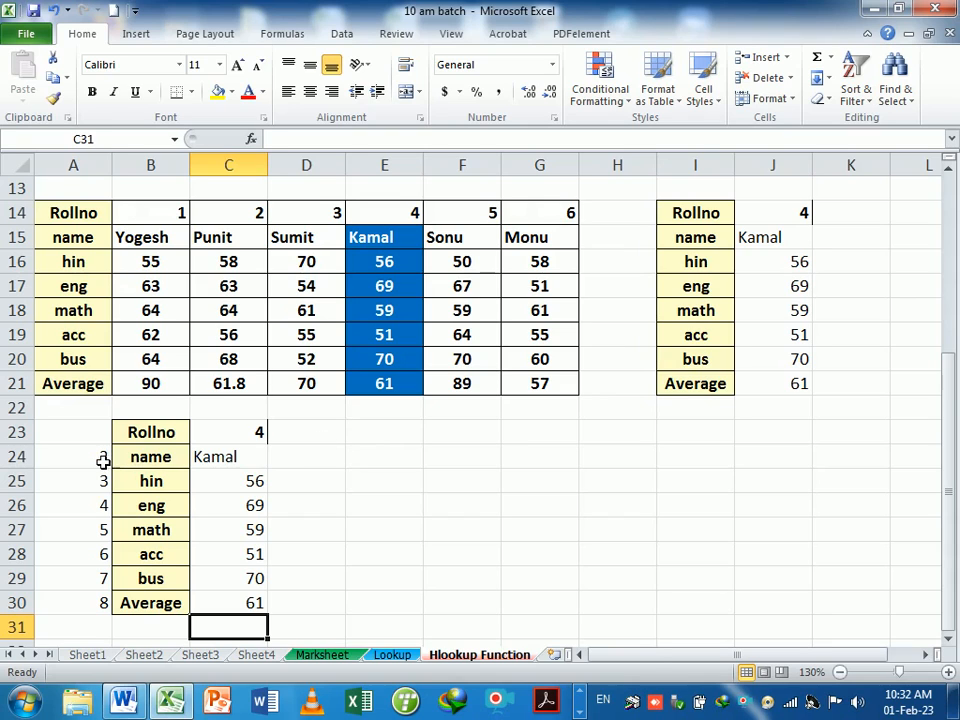
left_click_drag(101, 459, 90, 606)
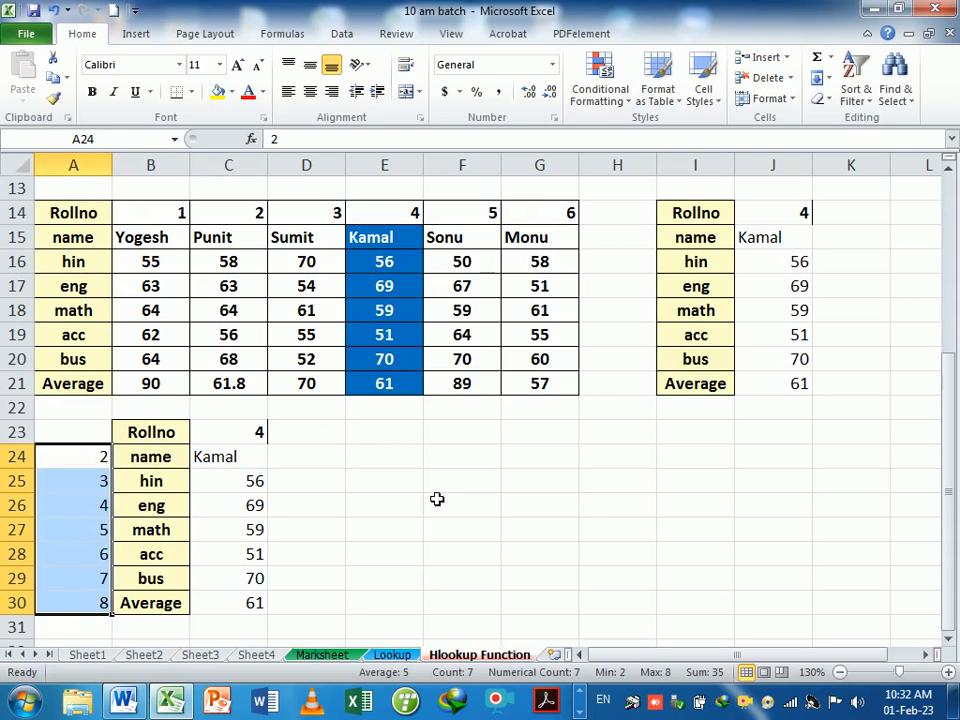
Enter the formula =ROW() in the empty cell F24
left_click(445, 462)
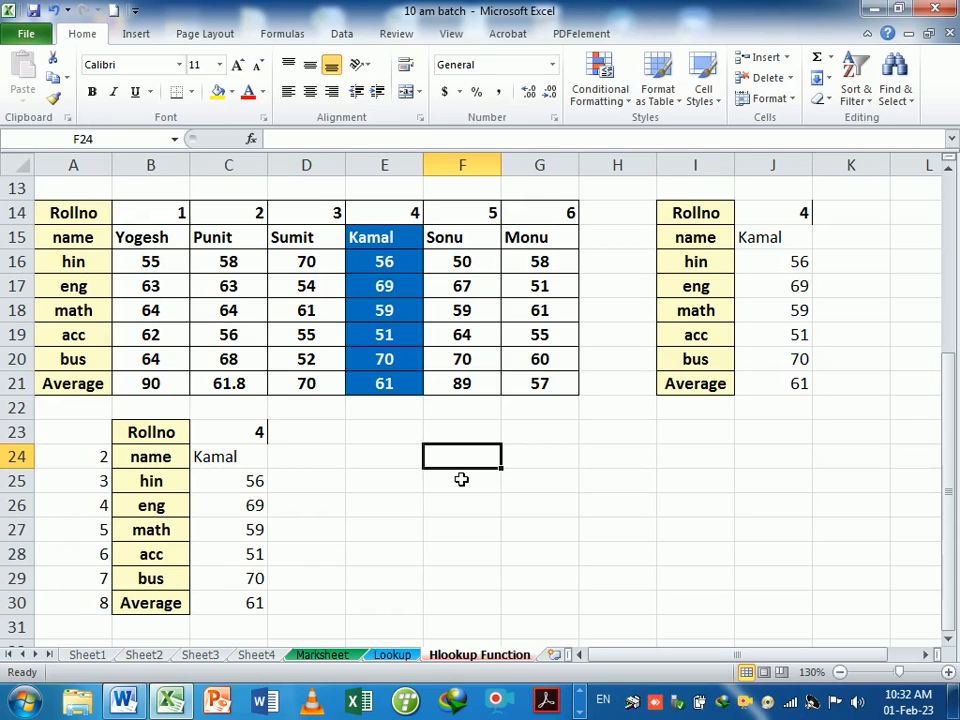
type("=row(")
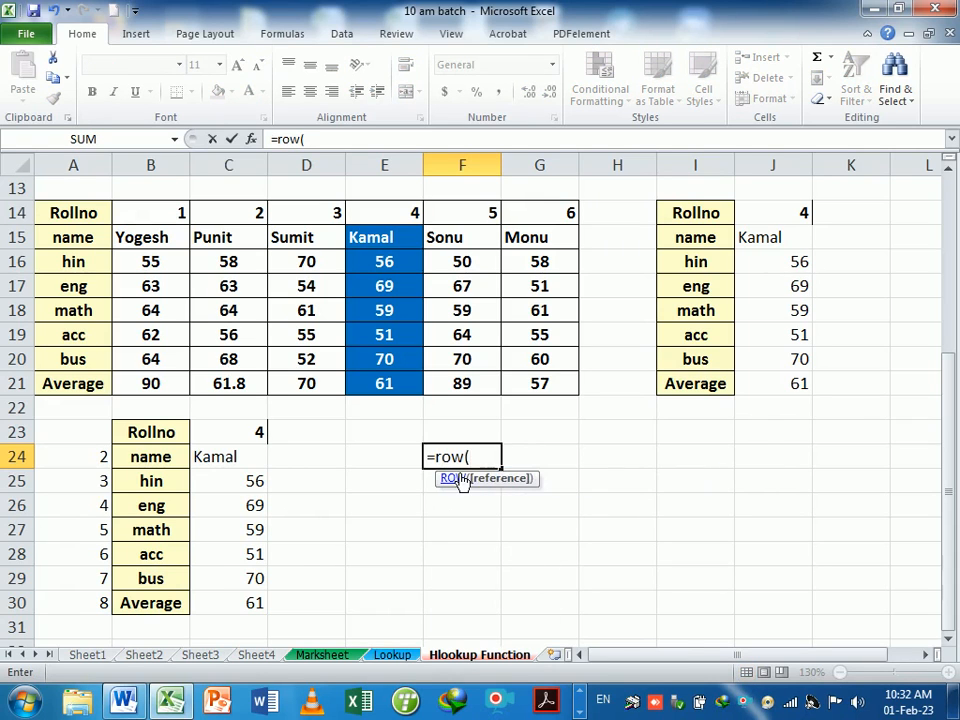
type("0")
key("Return")
key("Return")
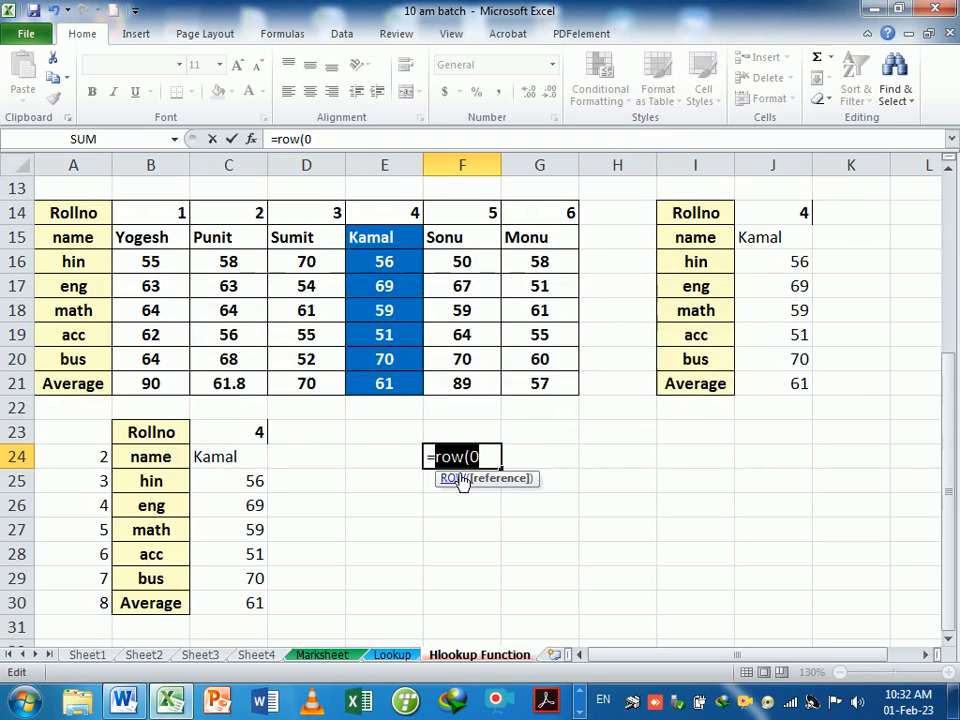
key("End")
key("BackSpace")
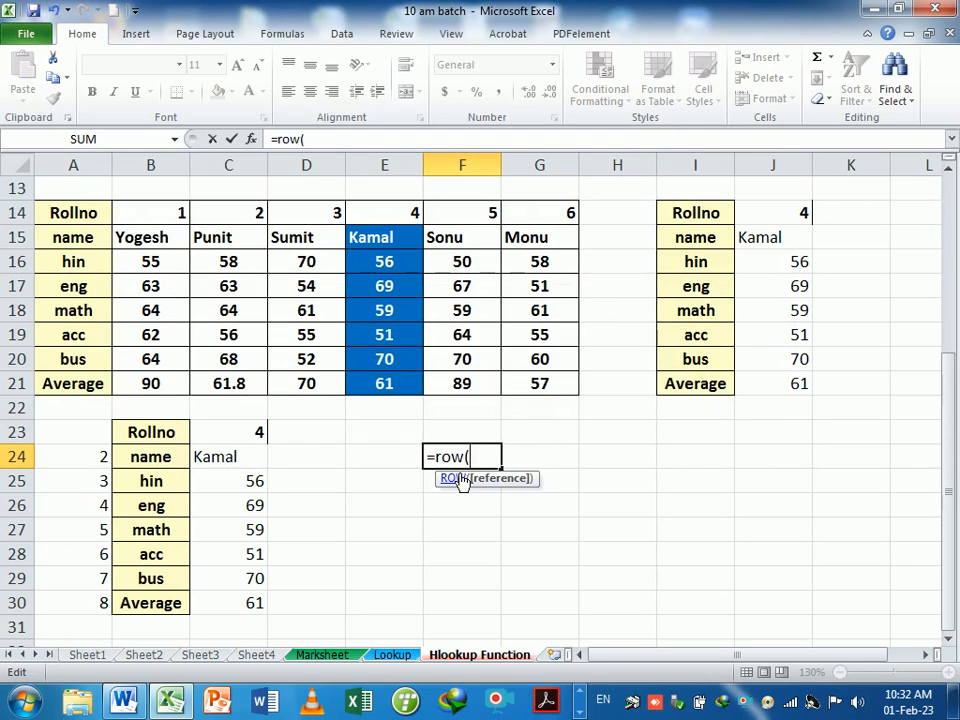
key("Return")
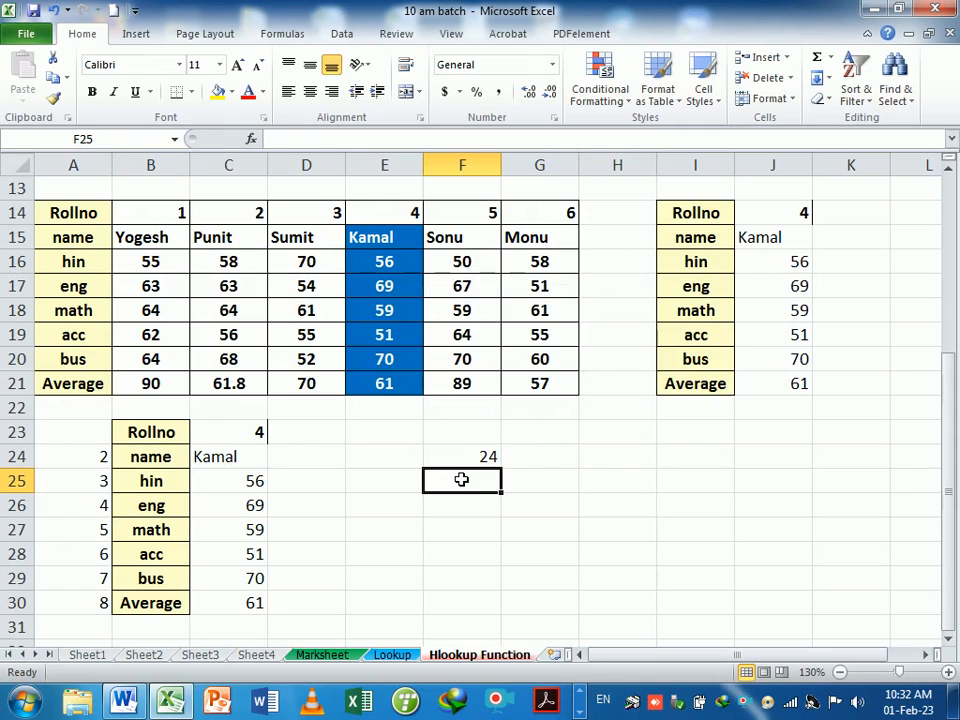
Change the formula in F24 to =ROW(A2) and fill it down to F30
left_click(489, 457)
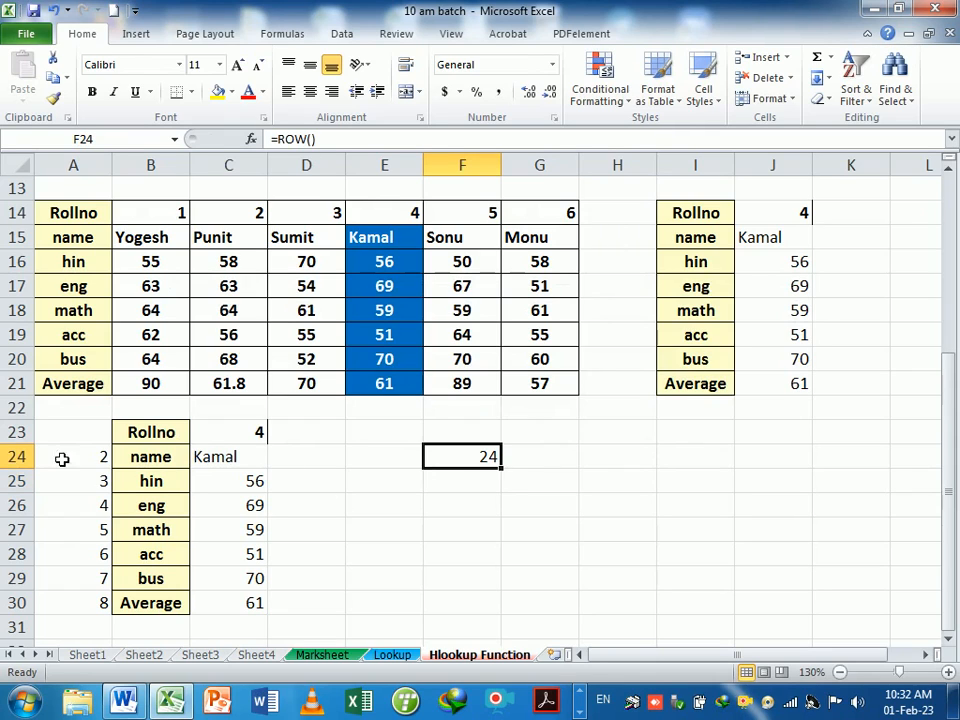
double_click(487, 460)
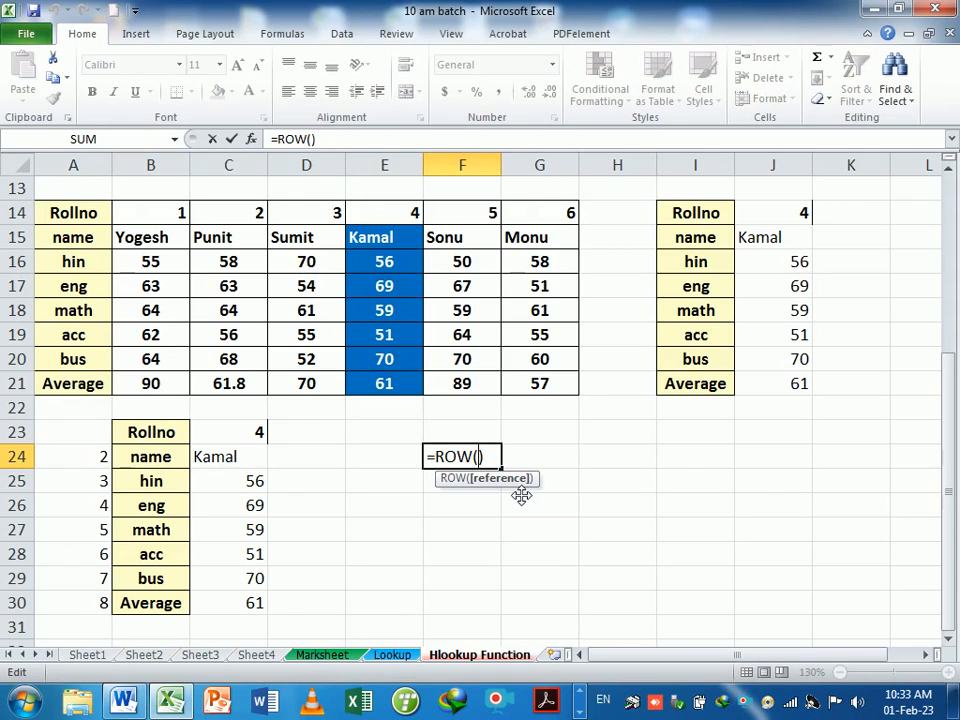
type("a2")
key("Return")
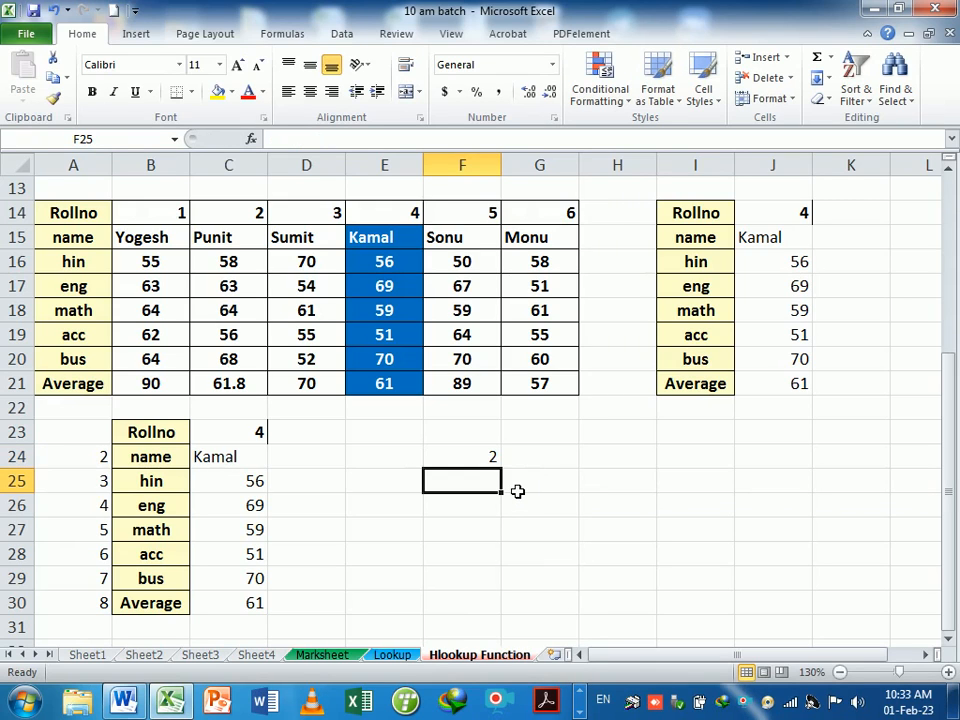
left_click(489, 457)
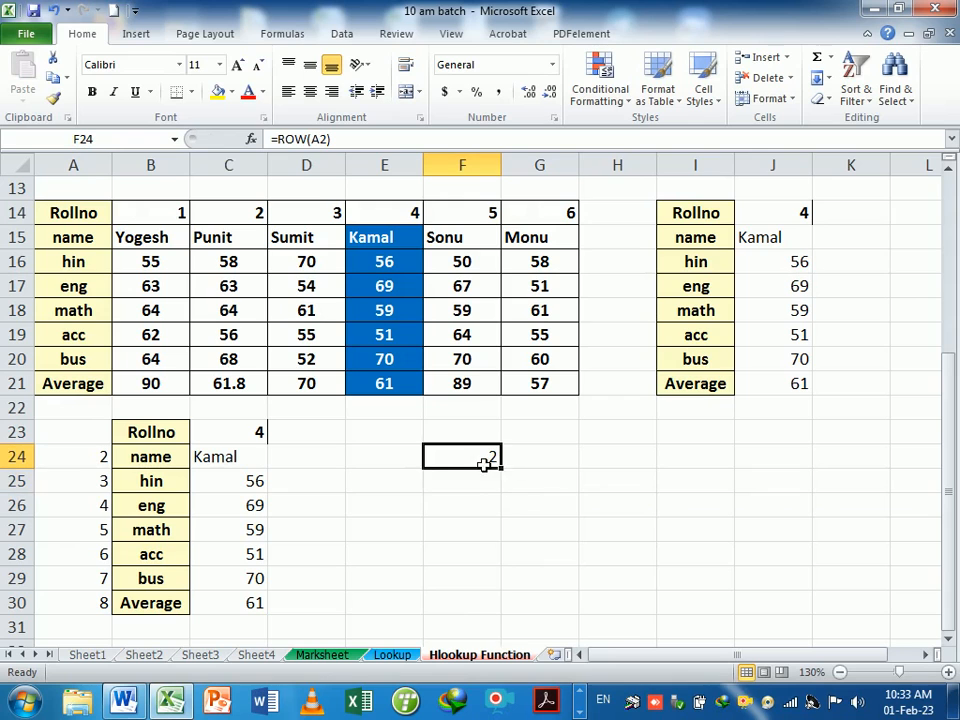
left_click_drag(508, 473, 497, 600)
Inspect the cell reference in F24's ROW formula and compare F24:F30 with the helper index numbers in A24:A30
double_click(462, 457)
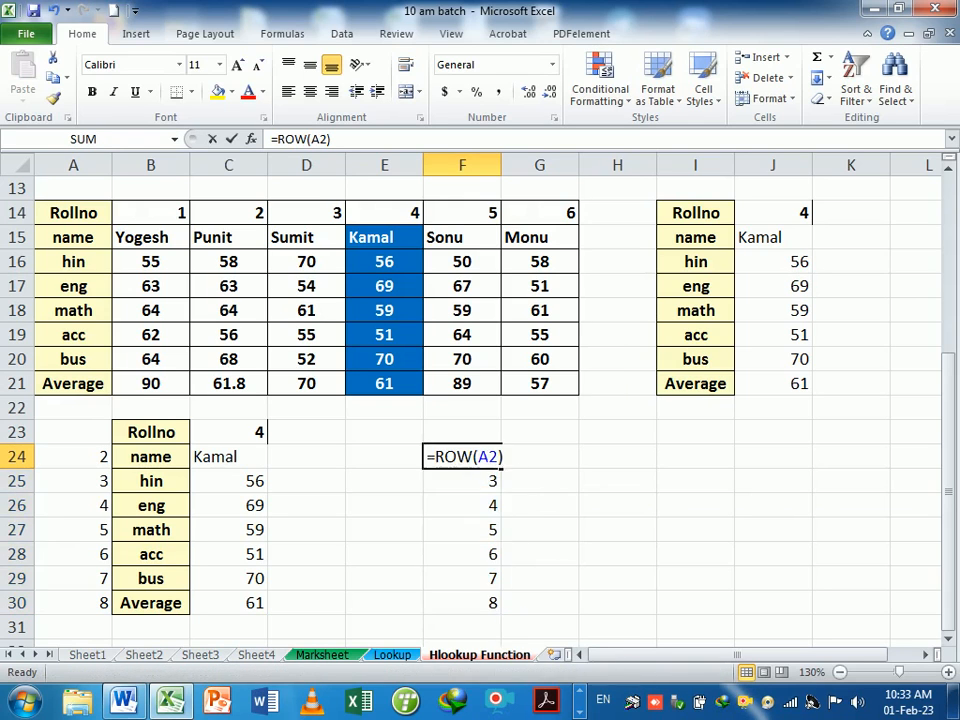
scroll(551, 523, "up", 4)
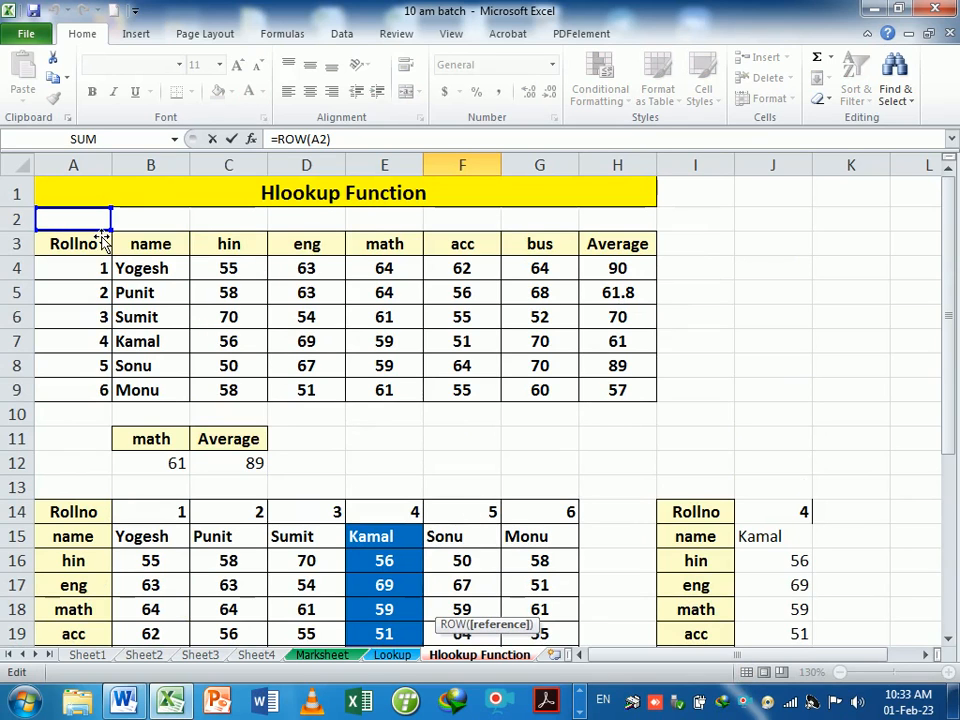
scroll(341, 319, "down", 6)
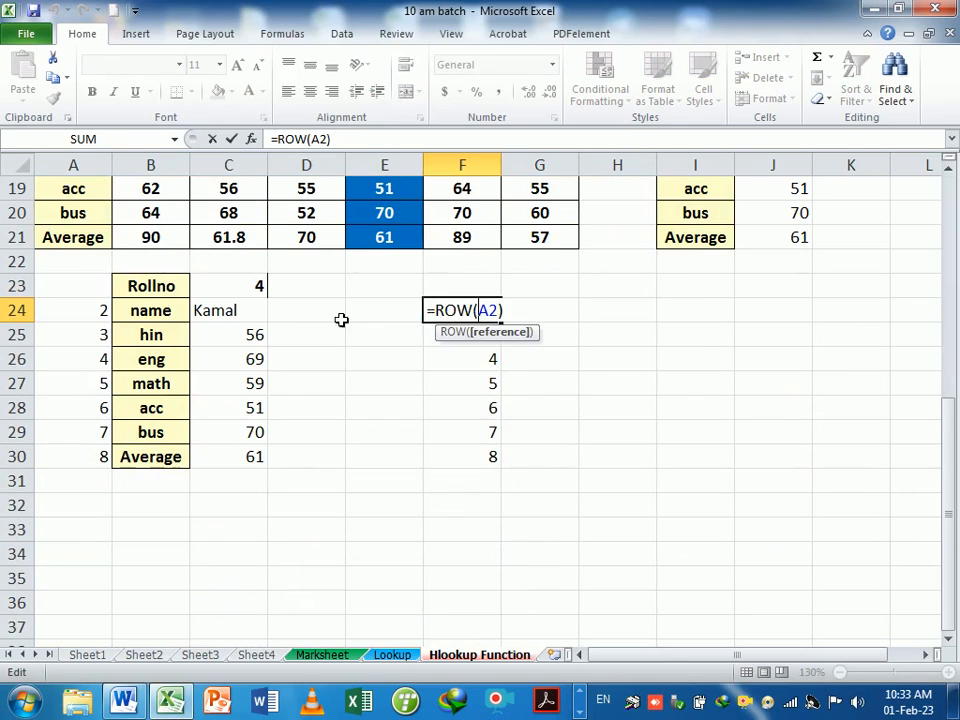
key("Return")
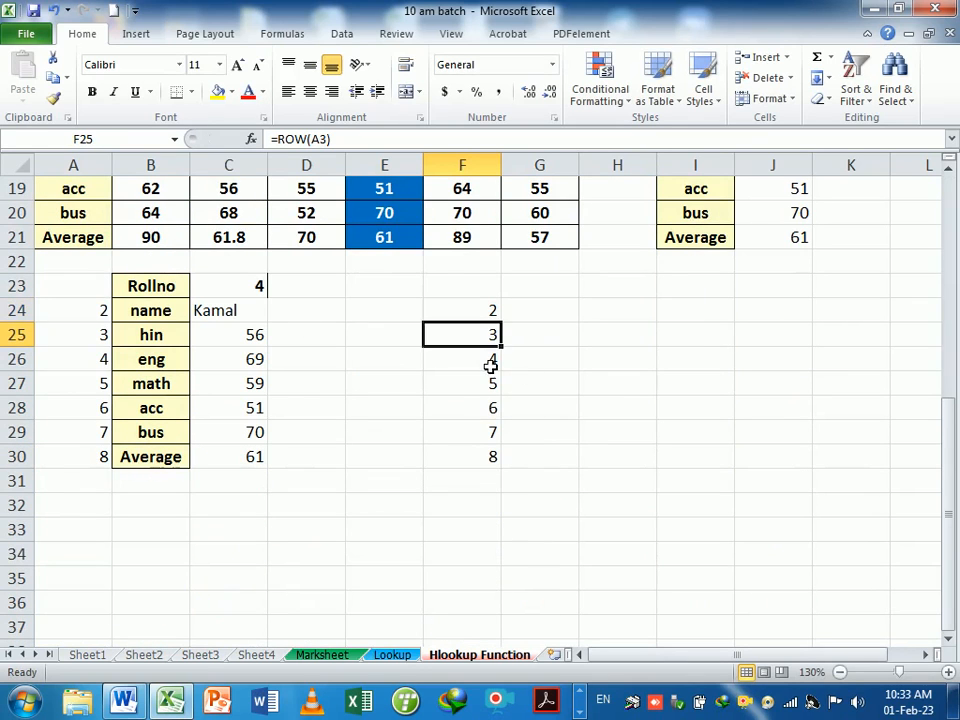
left_click(180, 314)
left_click(203, 316)
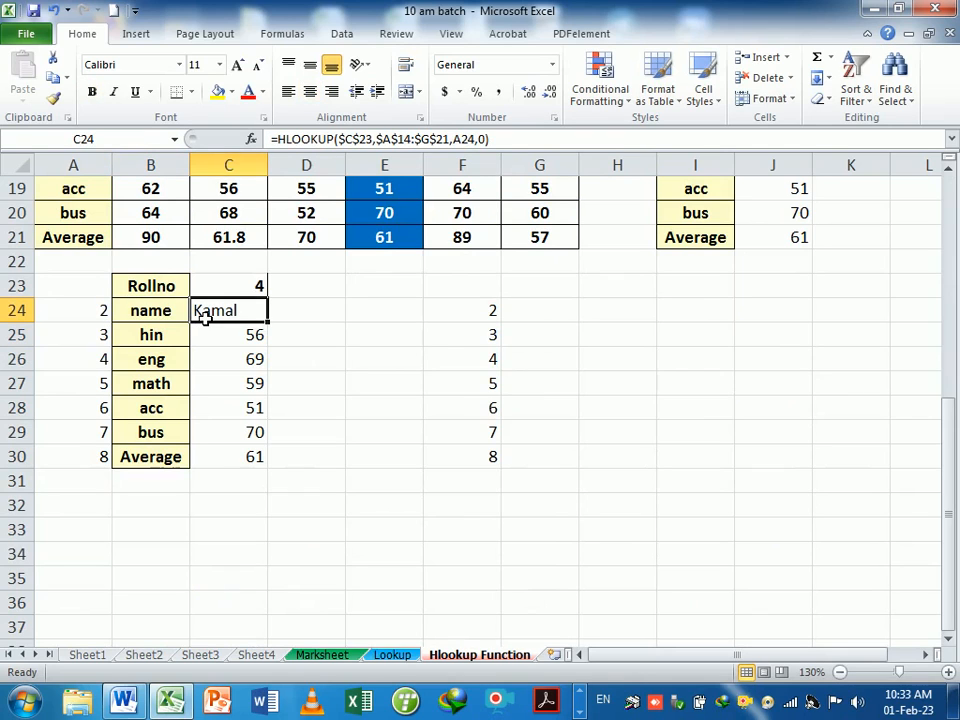
left_click_drag(454, 317, 473, 461)
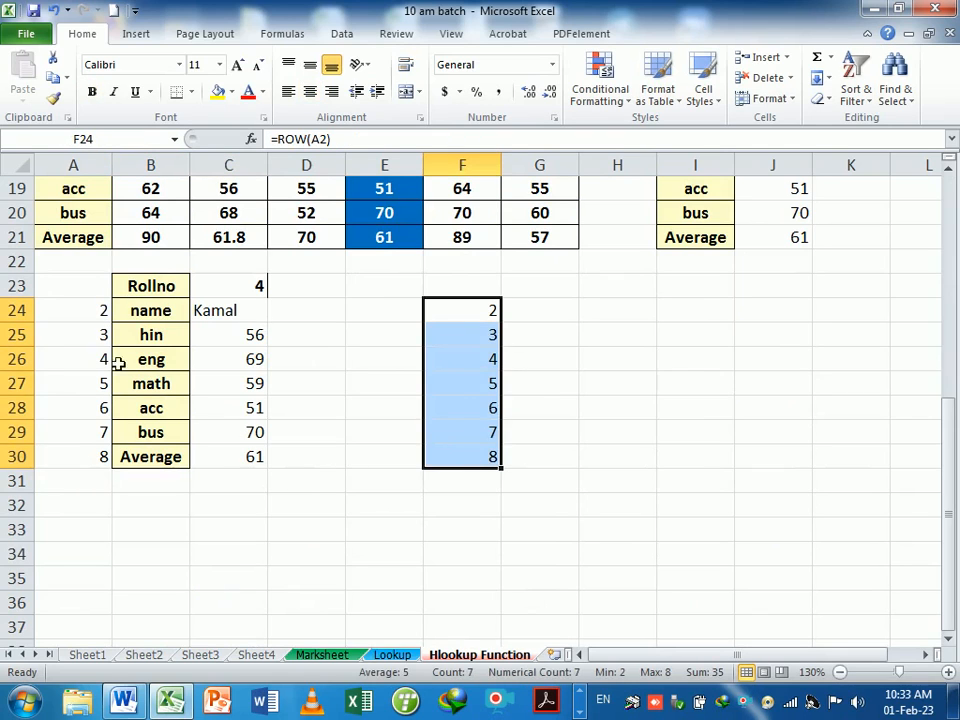
left_click_drag(92, 312, 94, 456)
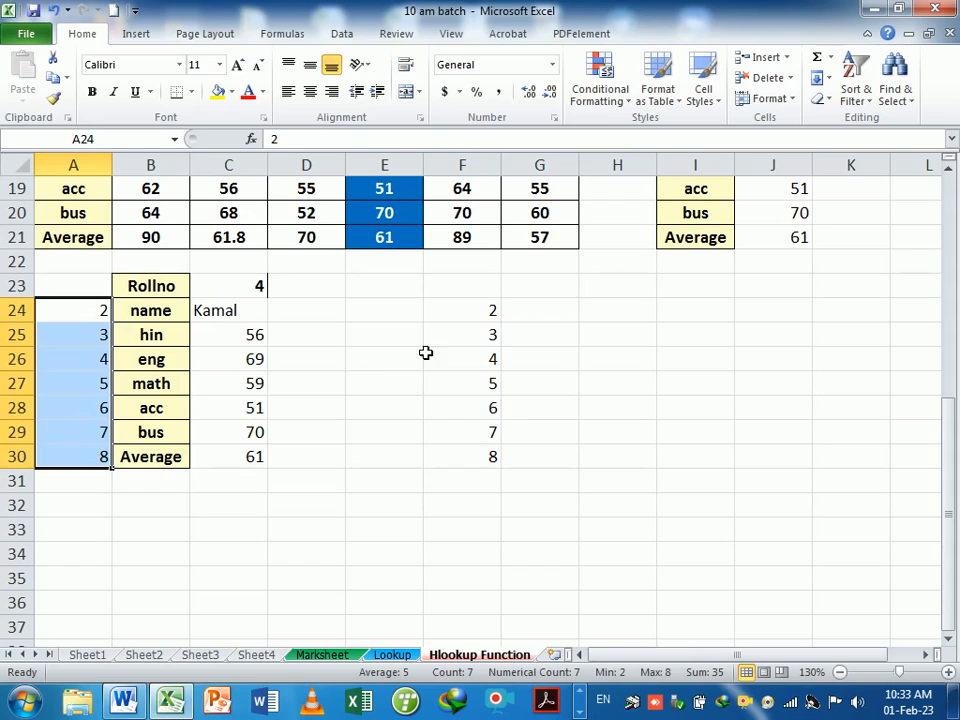
Begin an HLOOKUP formula in D24 with absolute lookup value $C$23 and table array $A$14:$G$21
left_click(330, 315)
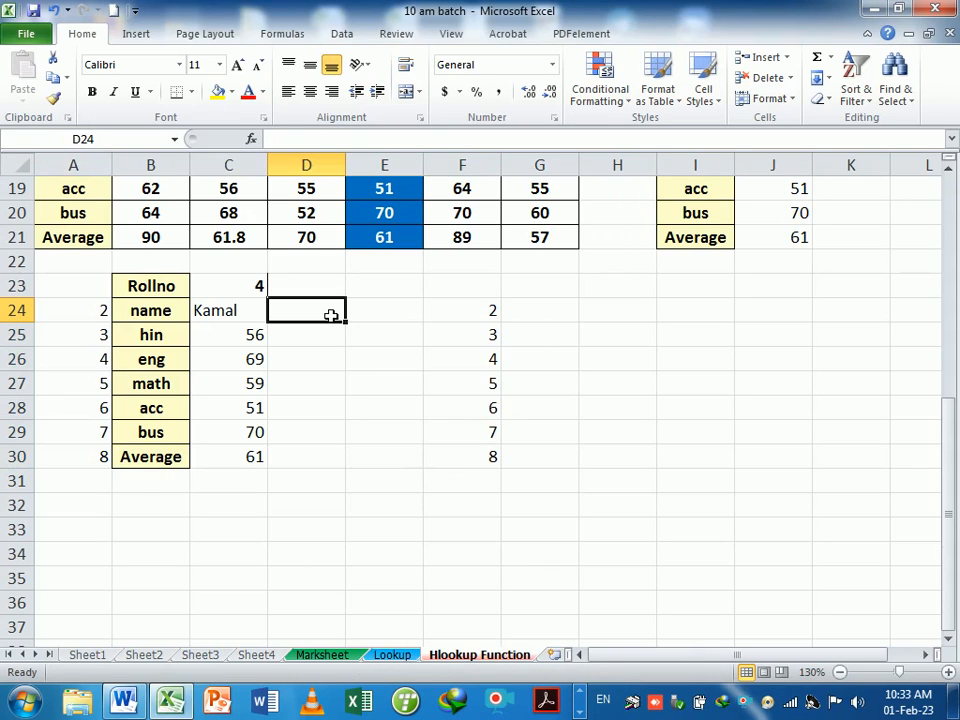
type("=hlo")
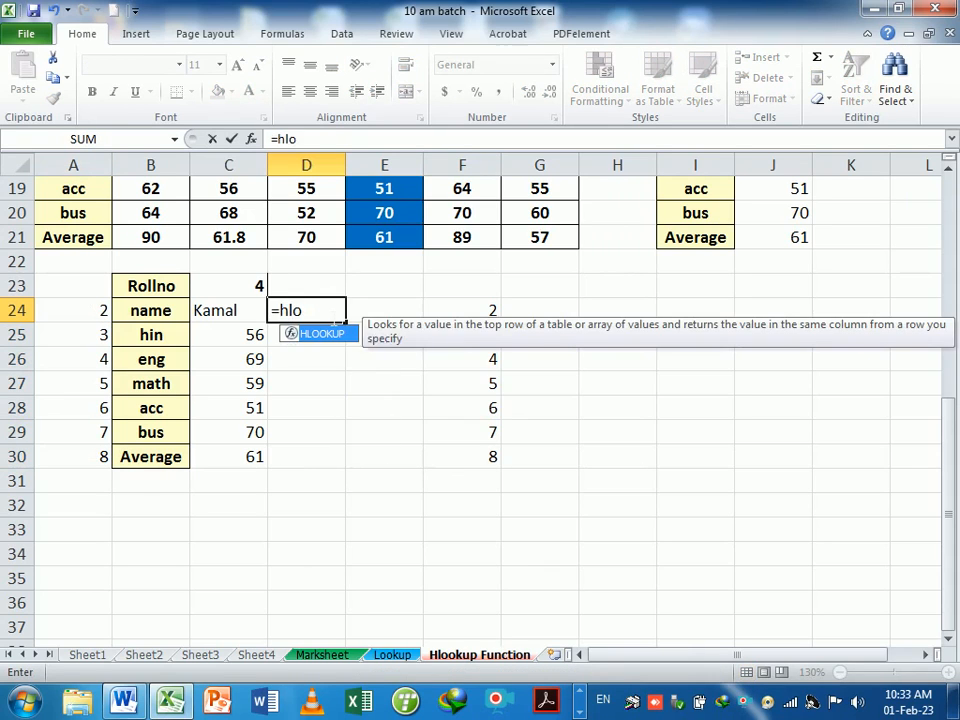
key("Tab")
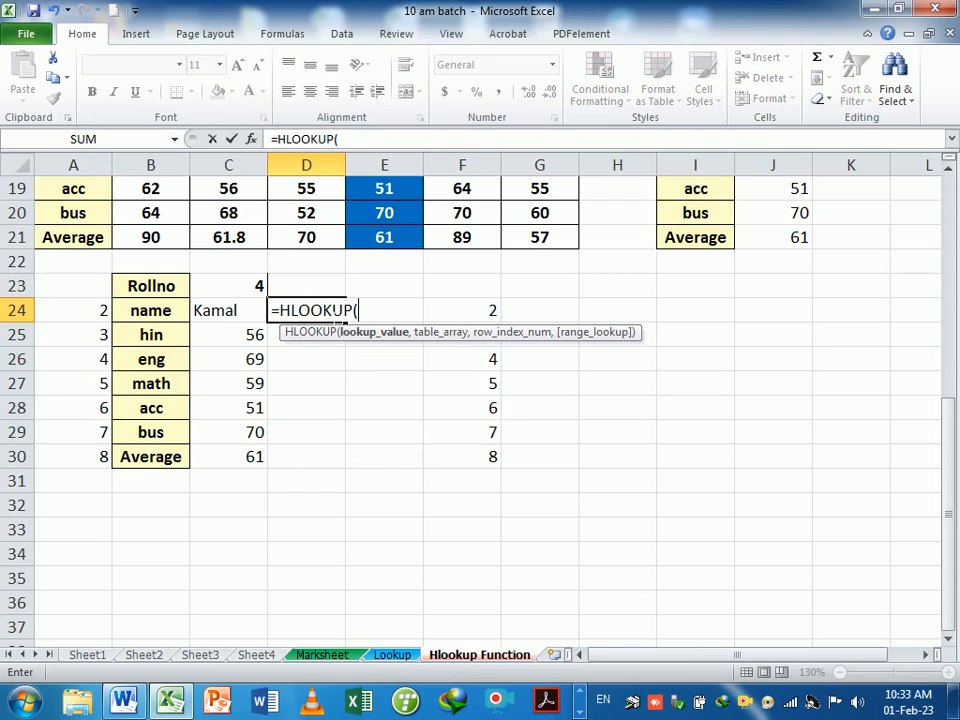
left_click(253, 290)
key("F4")
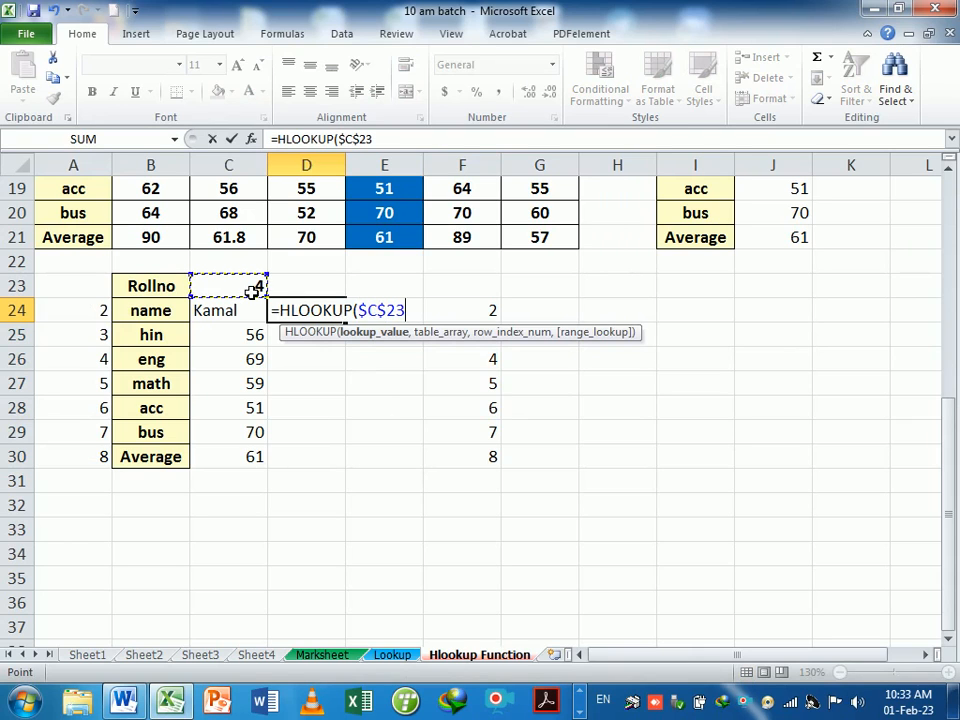
type(",")
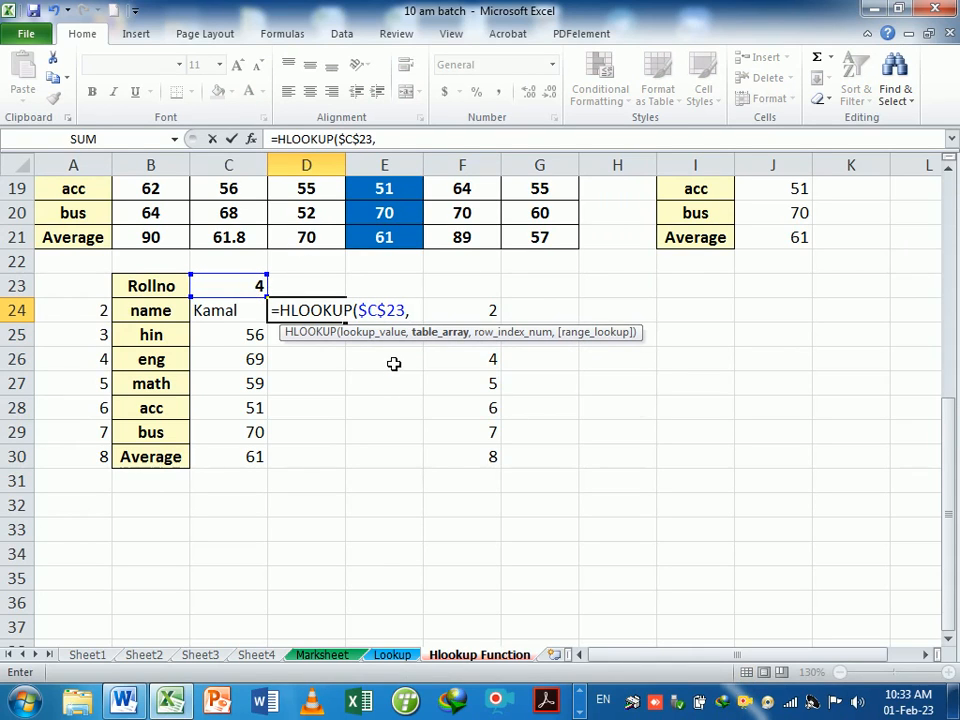
scroll(394, 364, "up", 2)
left_click_drag(95, 218, 514, 384)
key("F4")
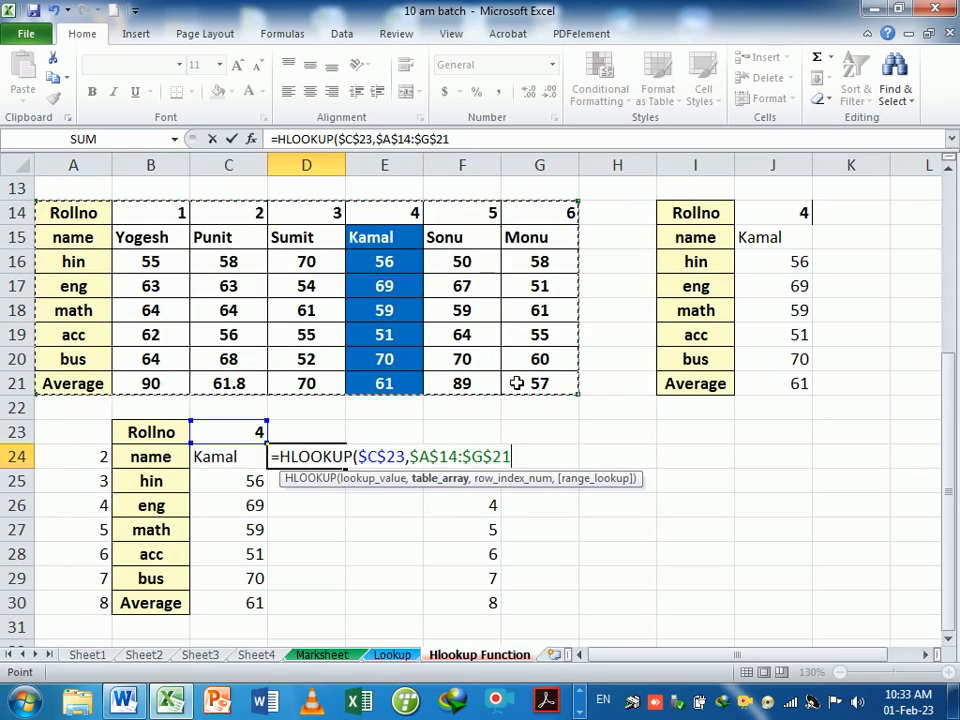
Complete the D24 HLOOKUP with ROW(A2) as row index and 0 for exact match, and fill it down to D30
type(",")
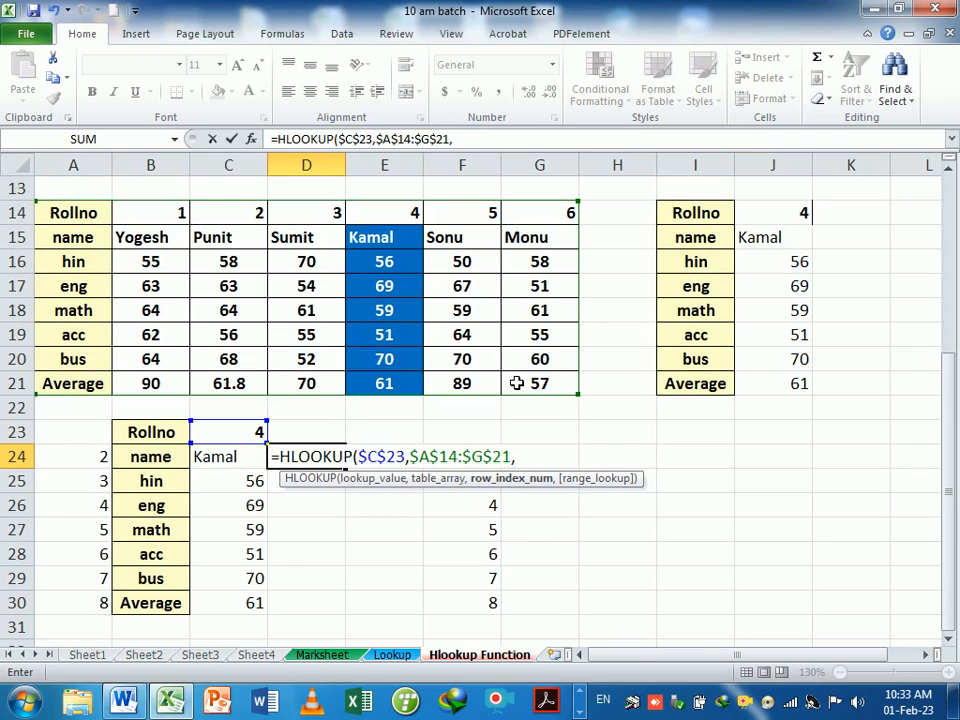
type("row(a")
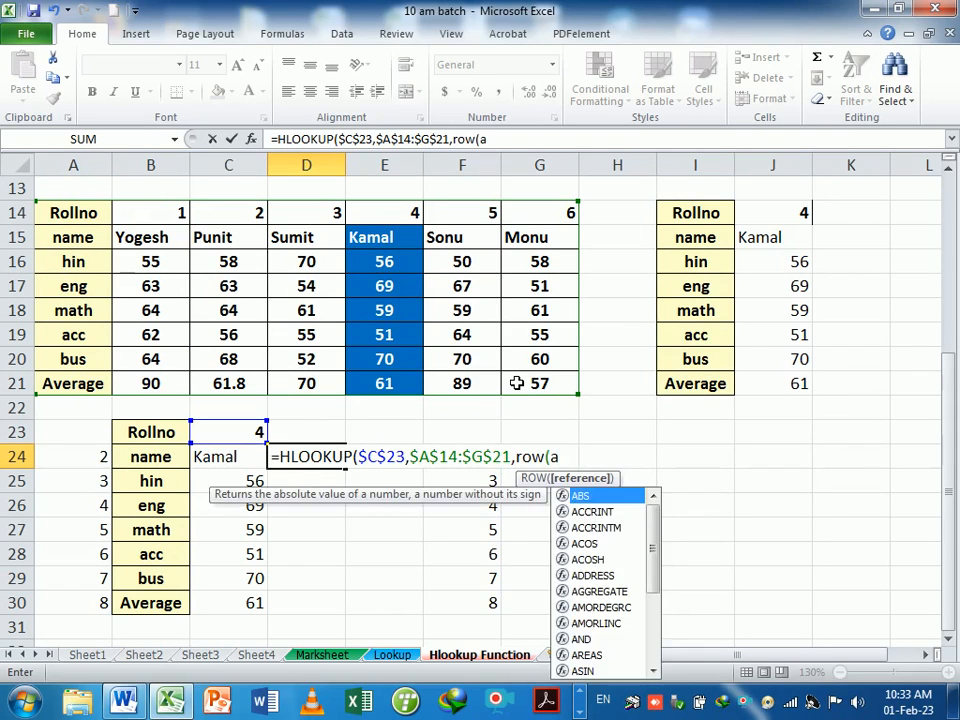
type("2)")
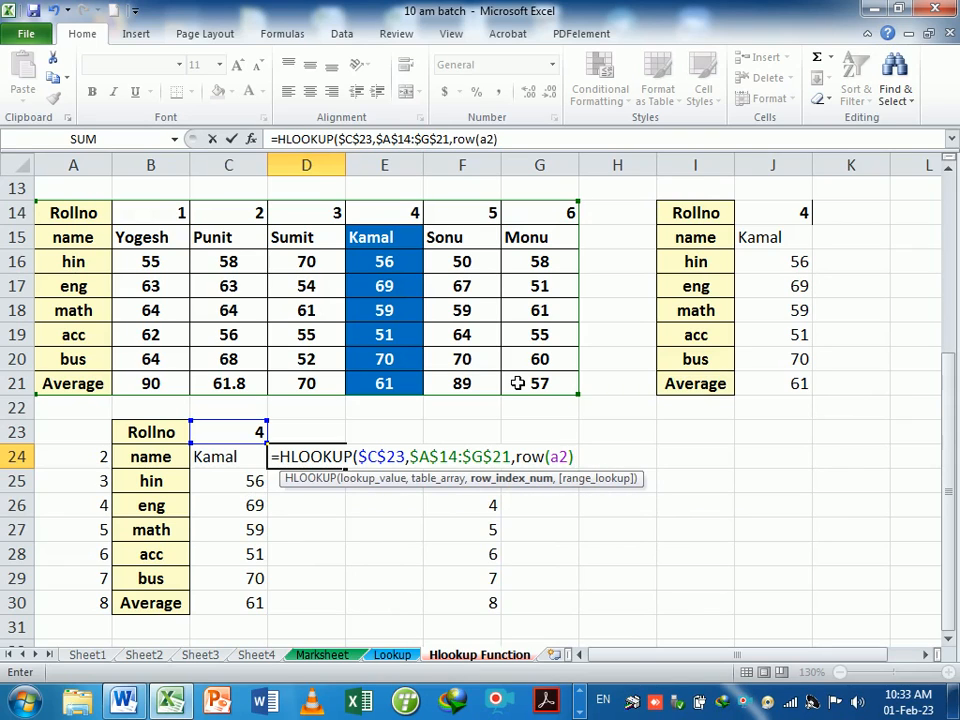
key("BackSpace")
key("BackSpace")
key("BackSpace")
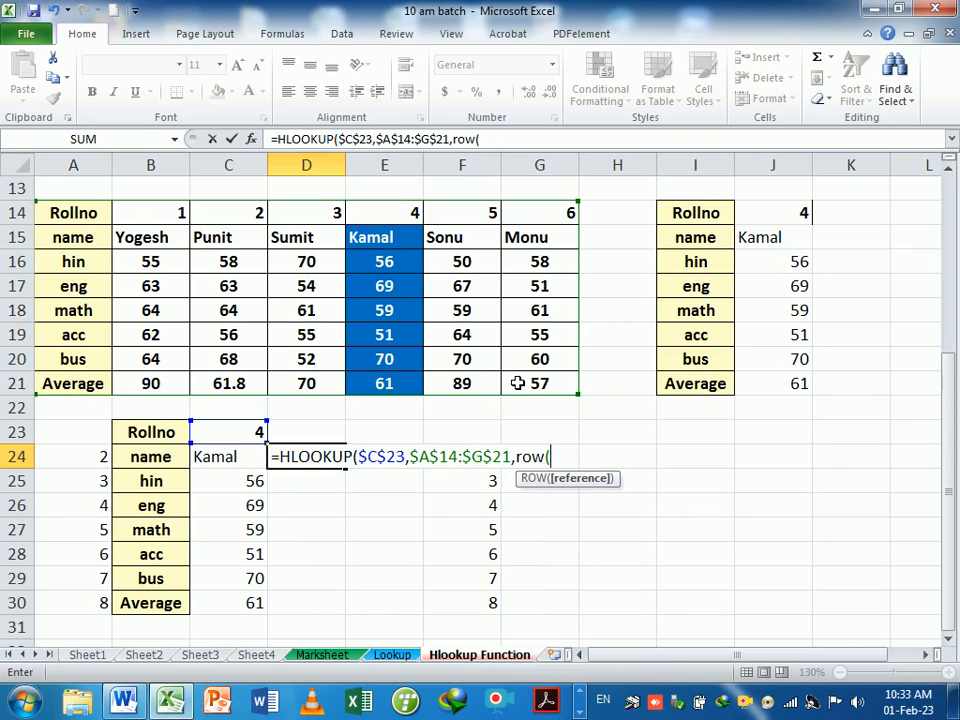
scroll(440, 430, "up", 4)
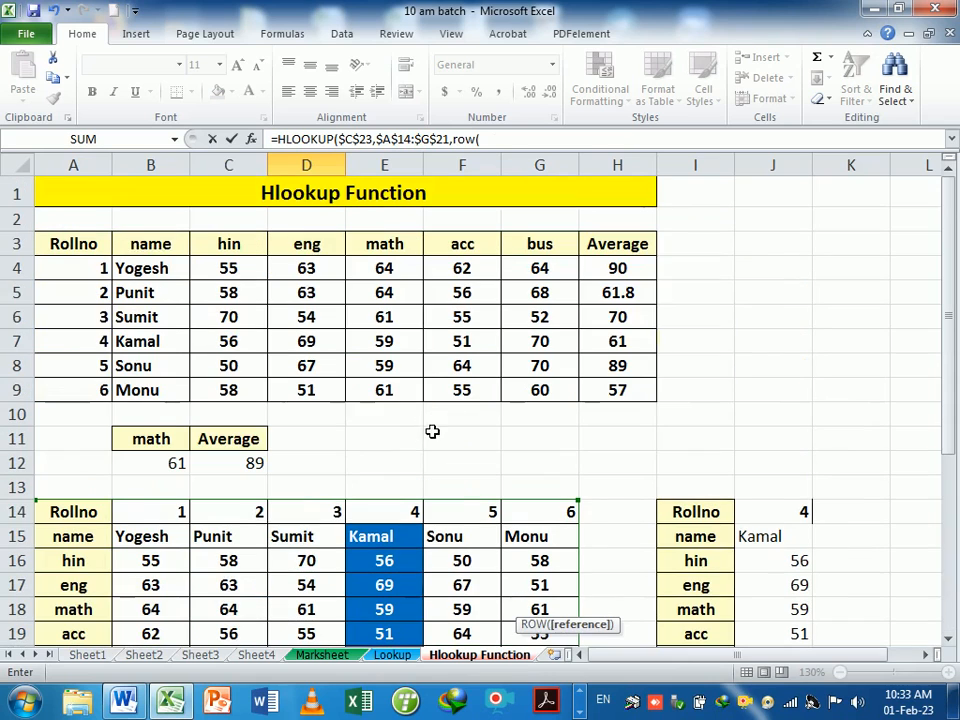
left_click(84, 223)
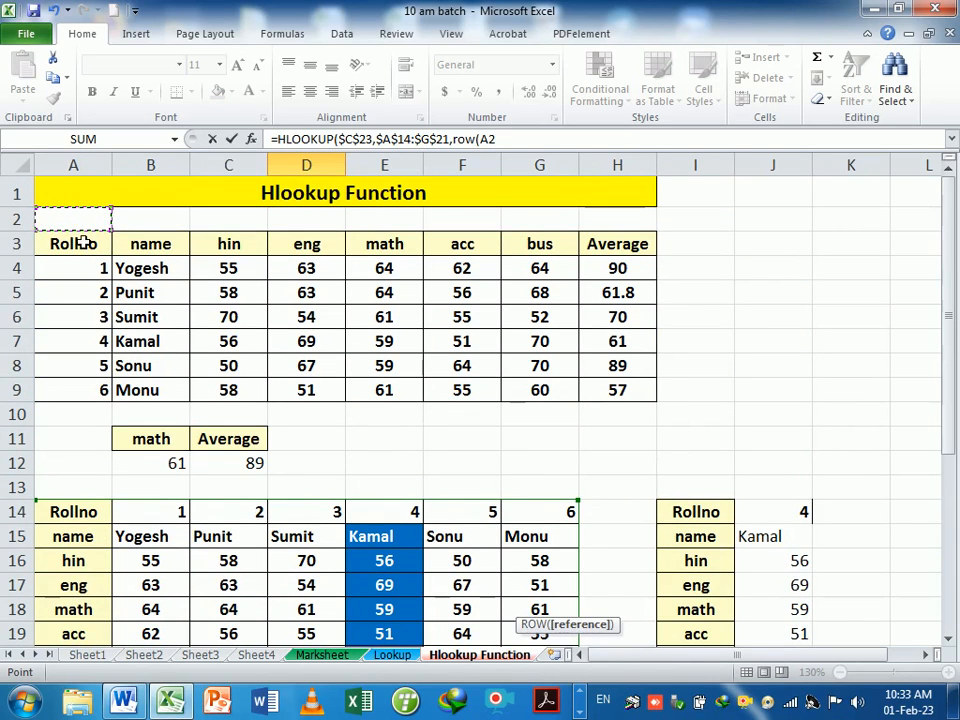
scroll(590, 495, "down", 4)
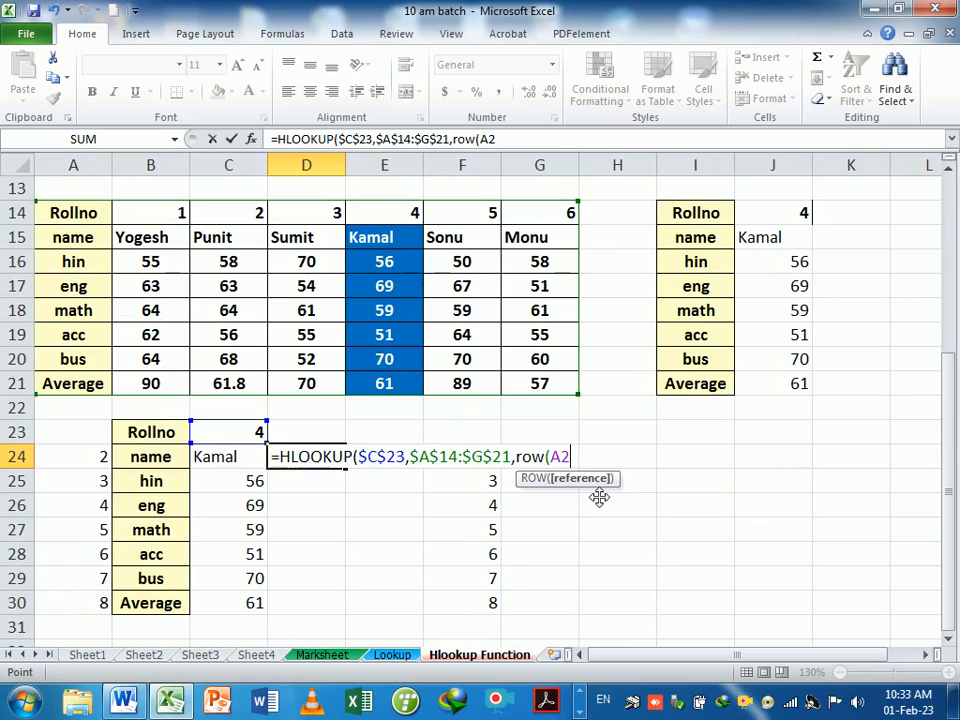
type("),")
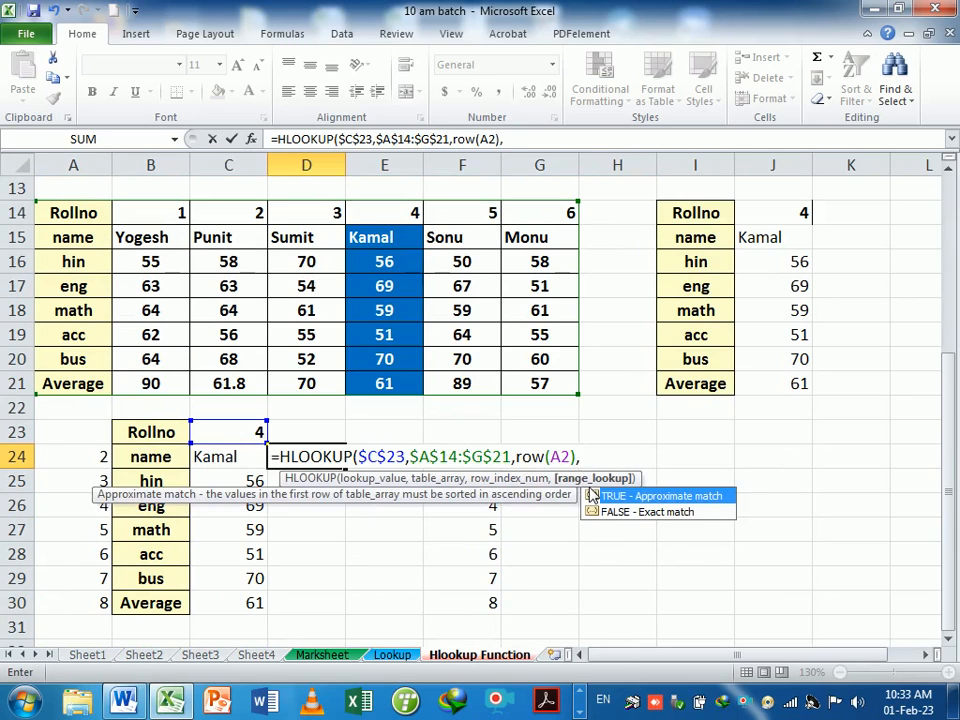
type("0")
key("Return")
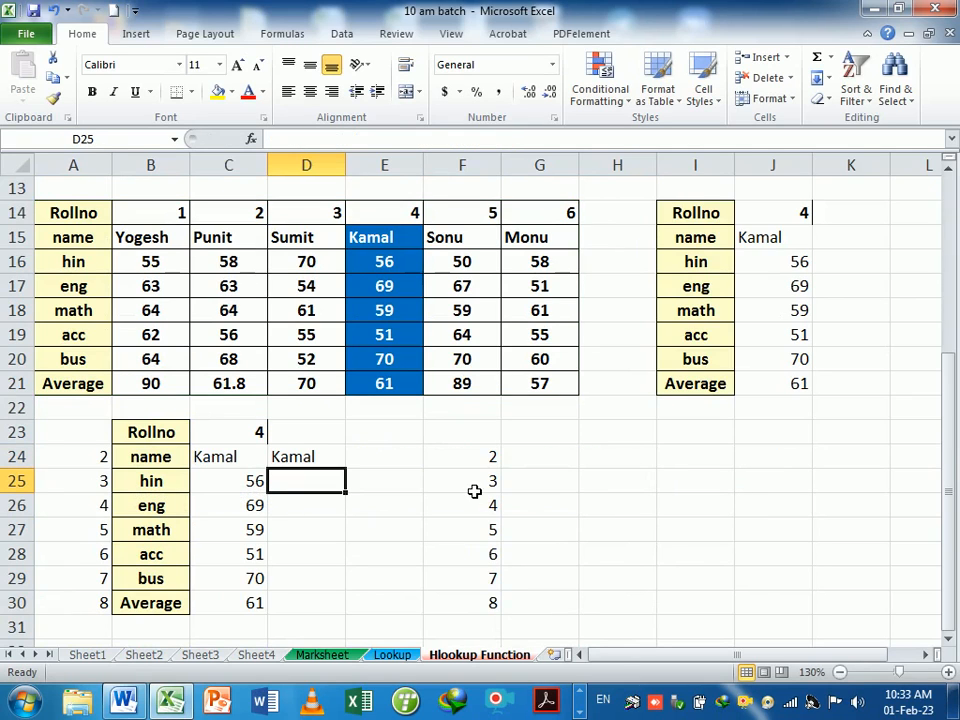
left_click(318, 457)
left_click_drag(348, 470, 358, 608)
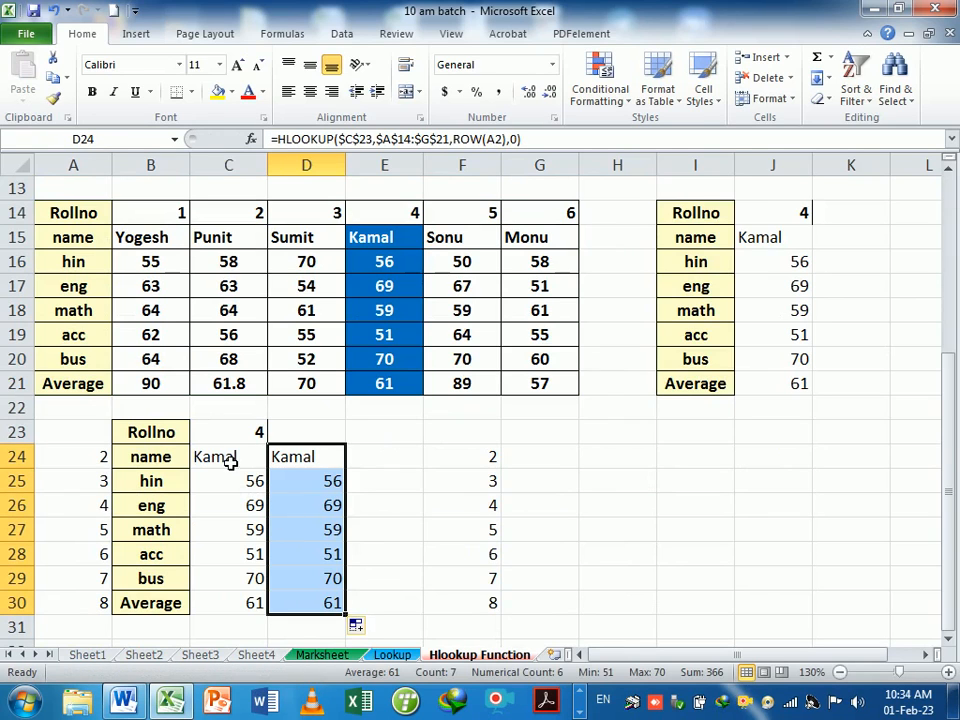
Compare the results in C24:C30 and D24:D30 and inspect the HLOOKUP formulas in C24 and D24
left_click_drag(229, 458, 330, 610)
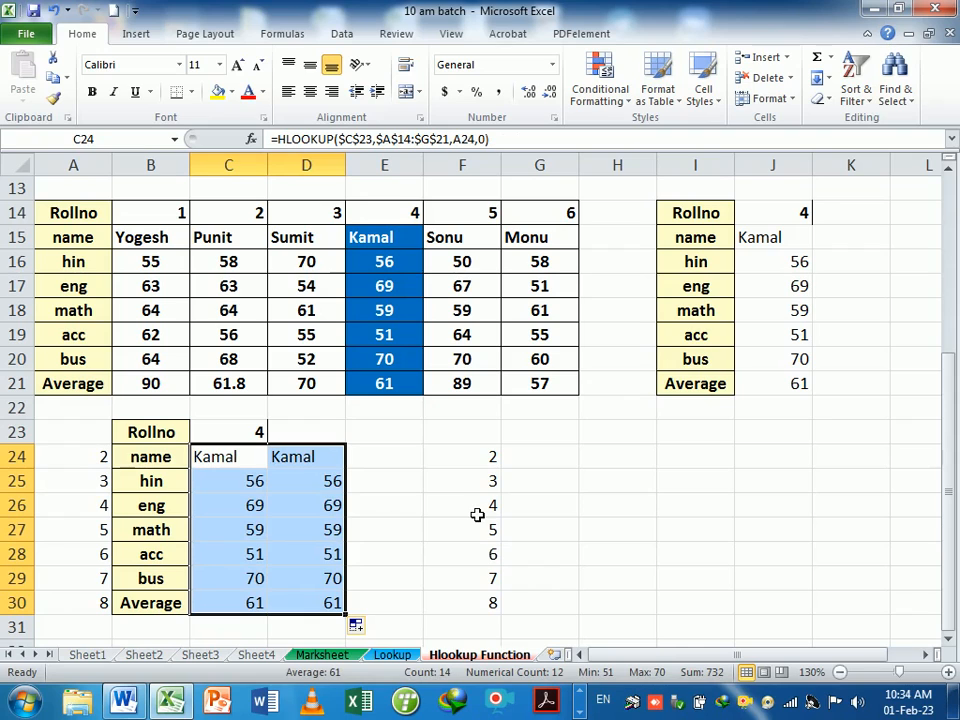
left_click(215, 457)
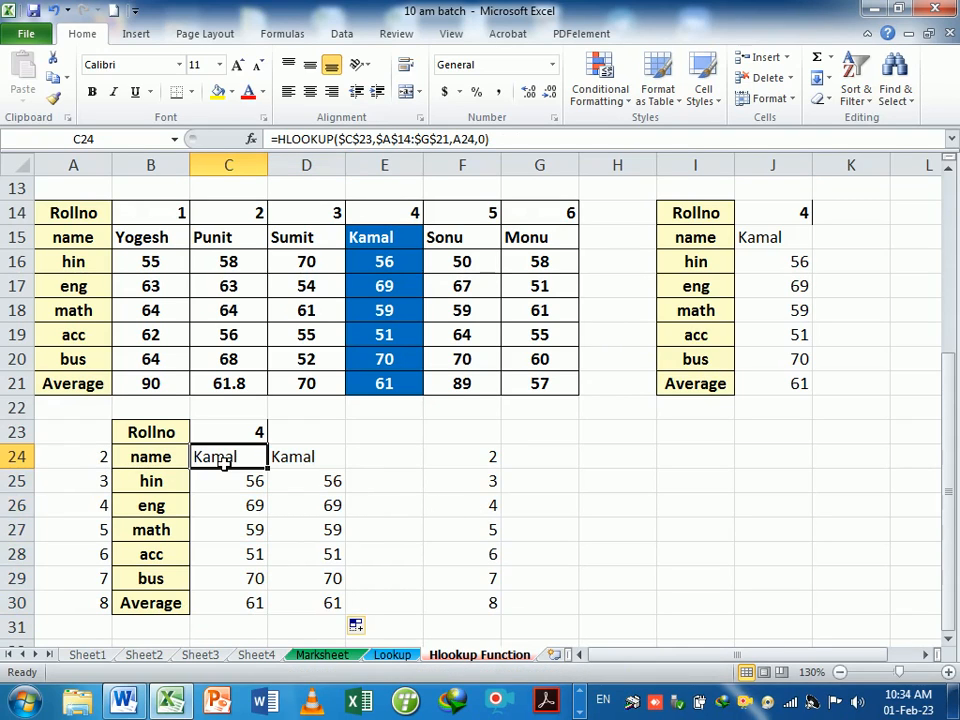
double_click(313, 456)
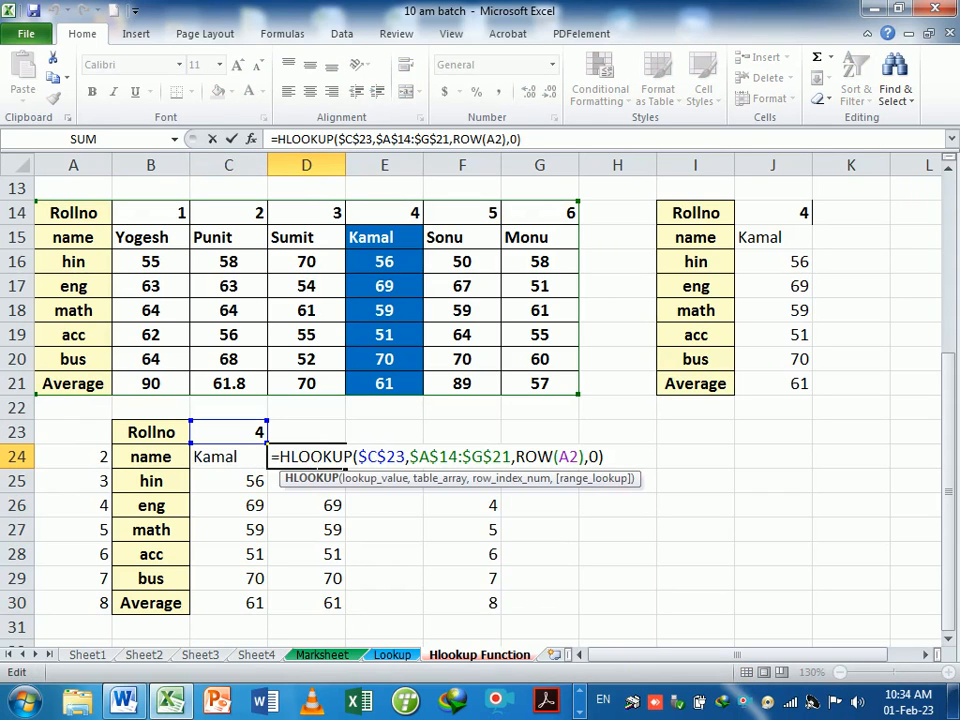
key("Return")
Enter =ROWS(I23:I24) in G24 and fill it down to G30
key("Right")
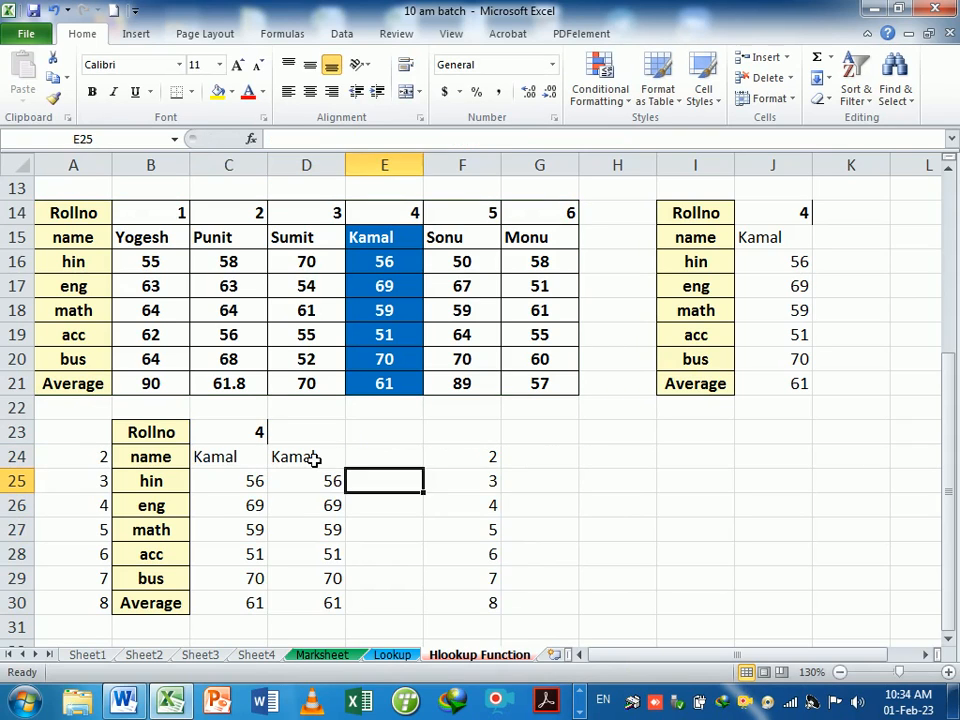
key("Right")
key("Right")
key("Right")
key("Up")
key("Up")
key("Left")
key("Down")
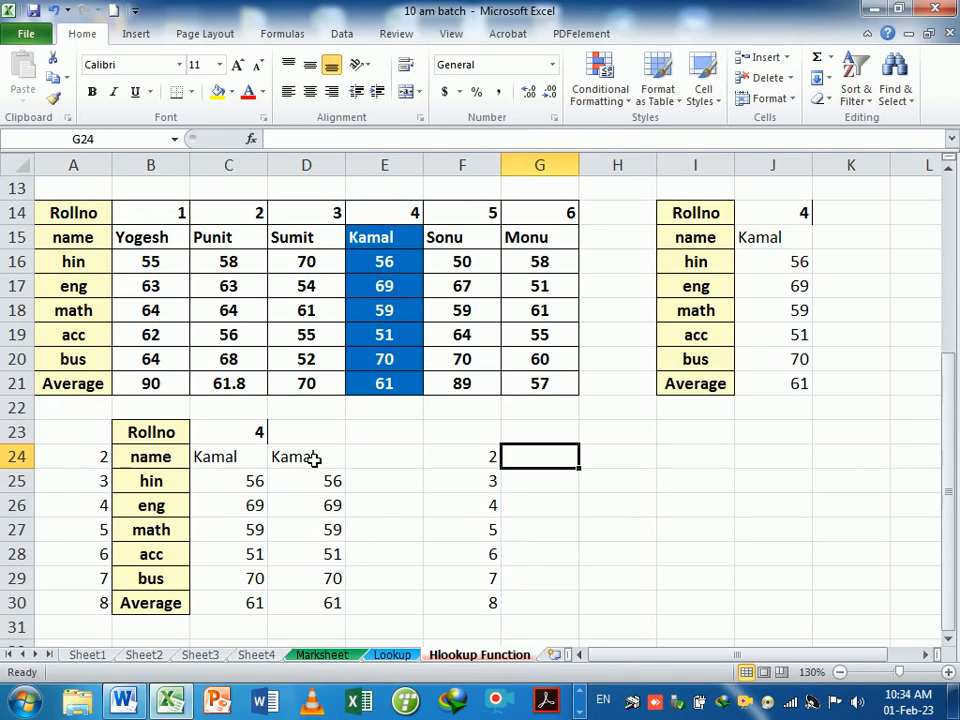
type("=row")
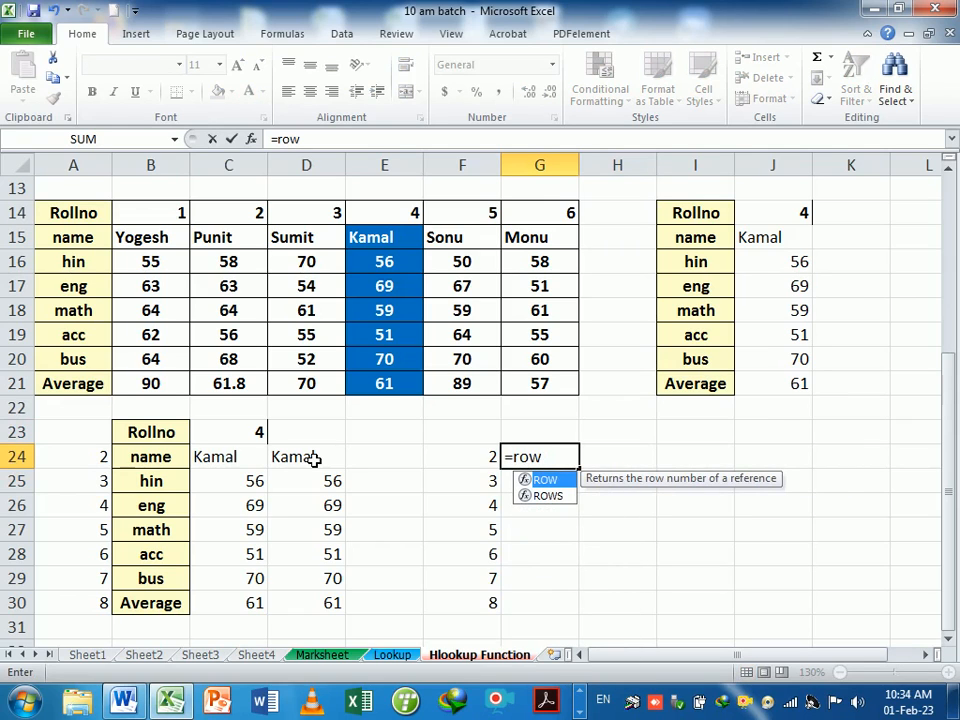
key("Down")
key("Tab")
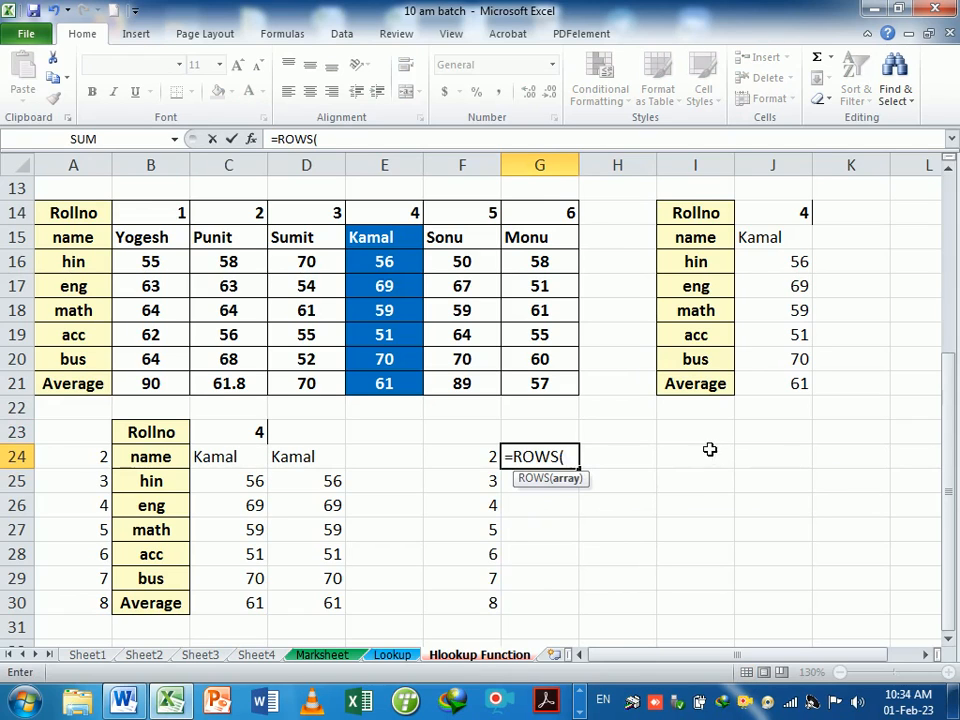
left_click_drag(700, 441, 699, 455)
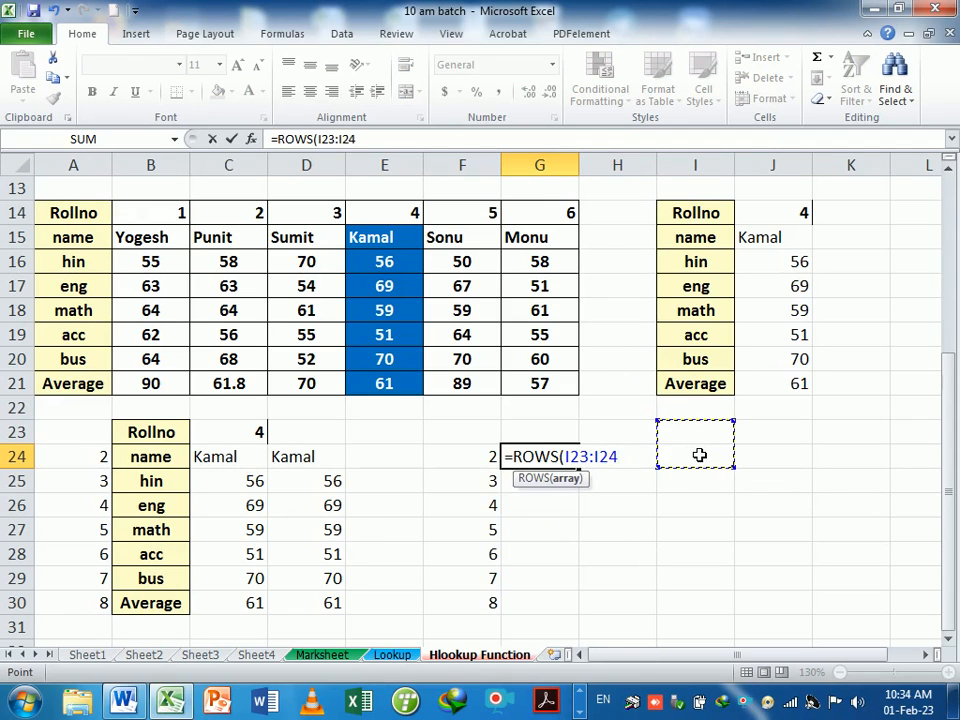
key("Return")
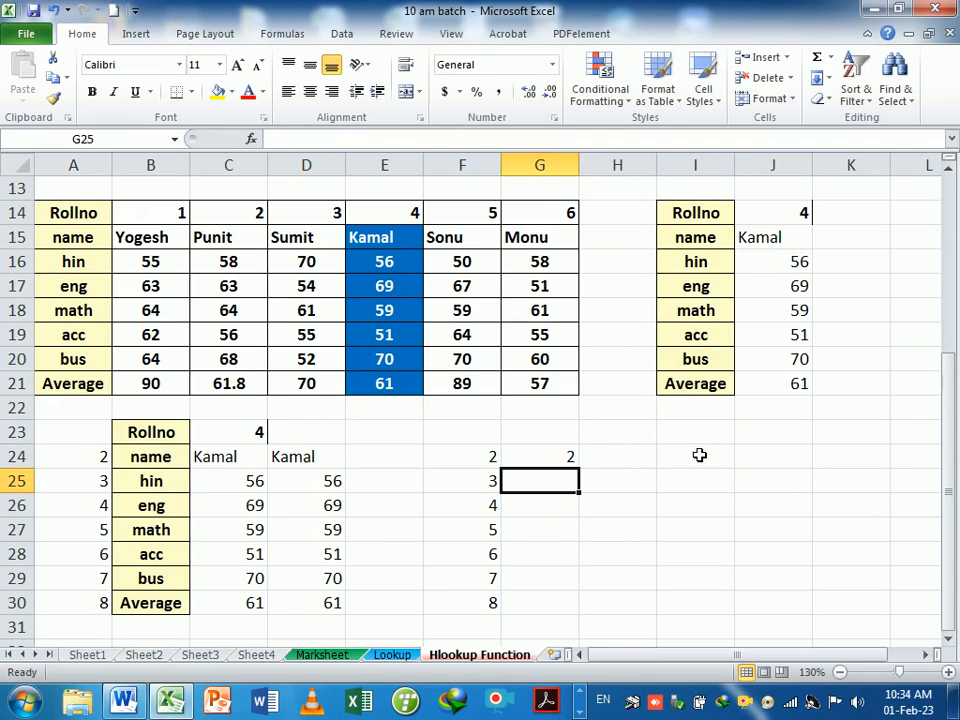
key("Up")
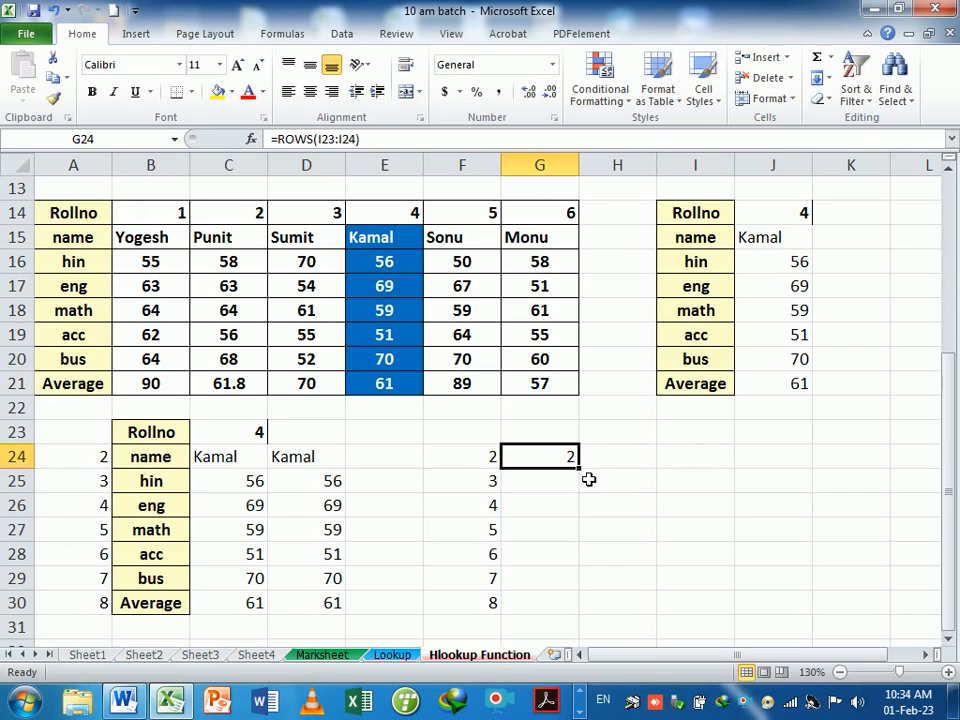
left_click_drag(579, 469, 572, 608)
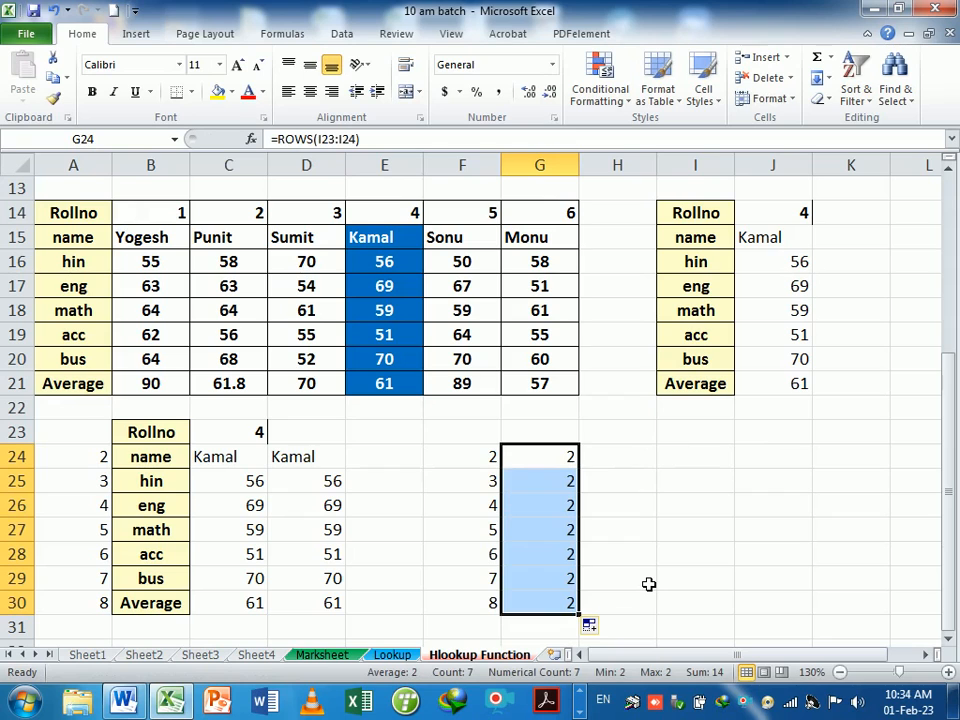
Inspect the range references in the copied ROWS formulas from G24 down to G27
key("F2")
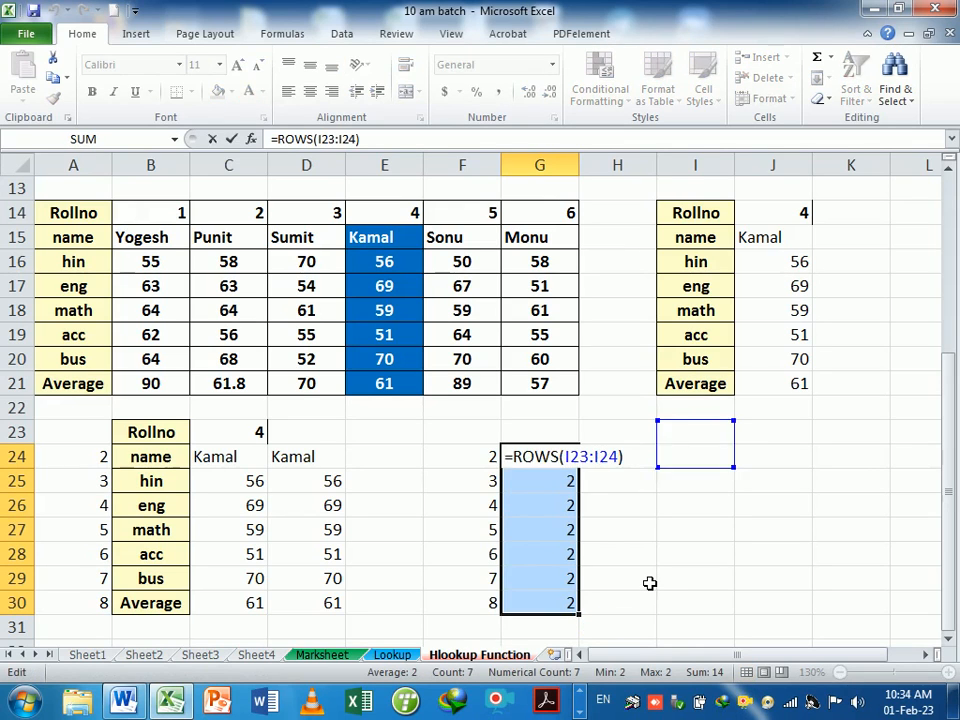
key("Return")
key("F2")
key("Return")
key("F2")
key("Return")
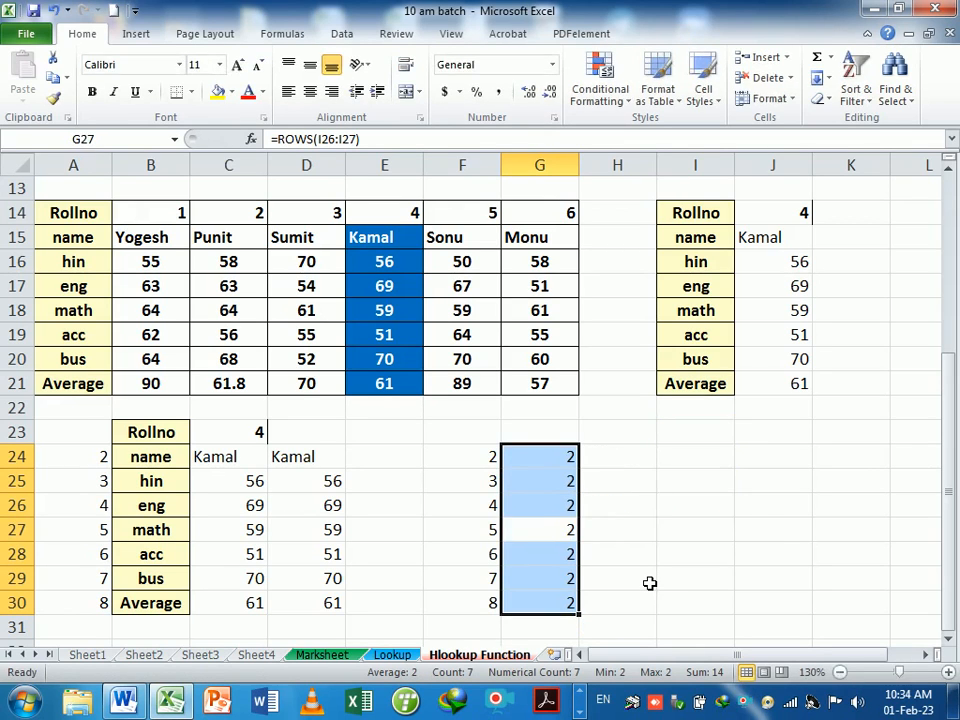
key("F2")
key("Return")
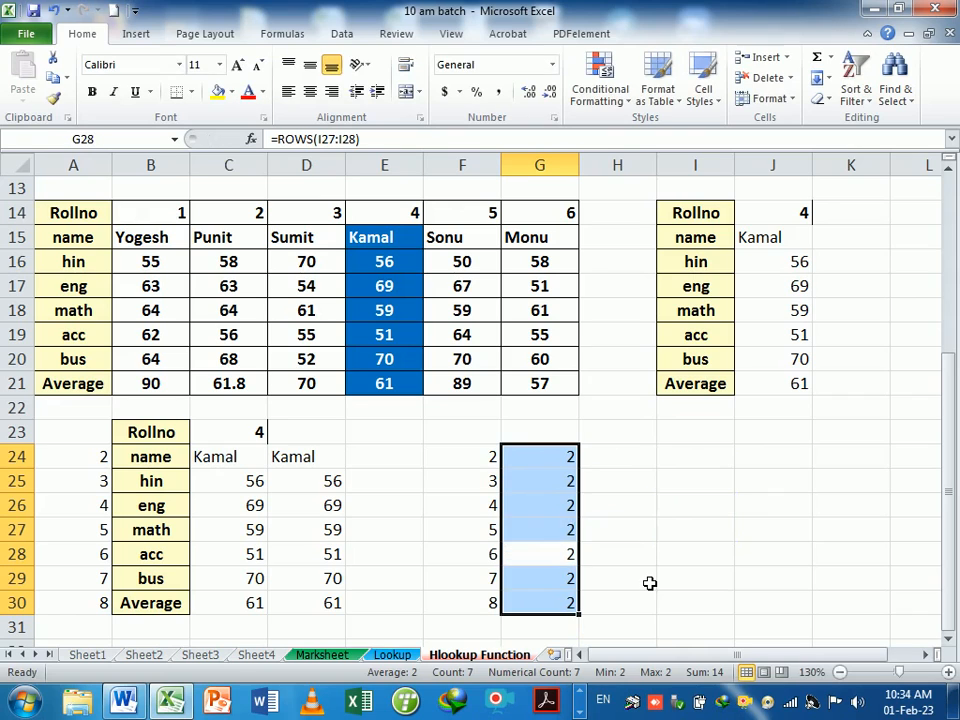
Anchor the start row of G24's ROWS range as I$23:I24 and refill the formula down to G30
left_click(557, 460)
double_click(556, 458)
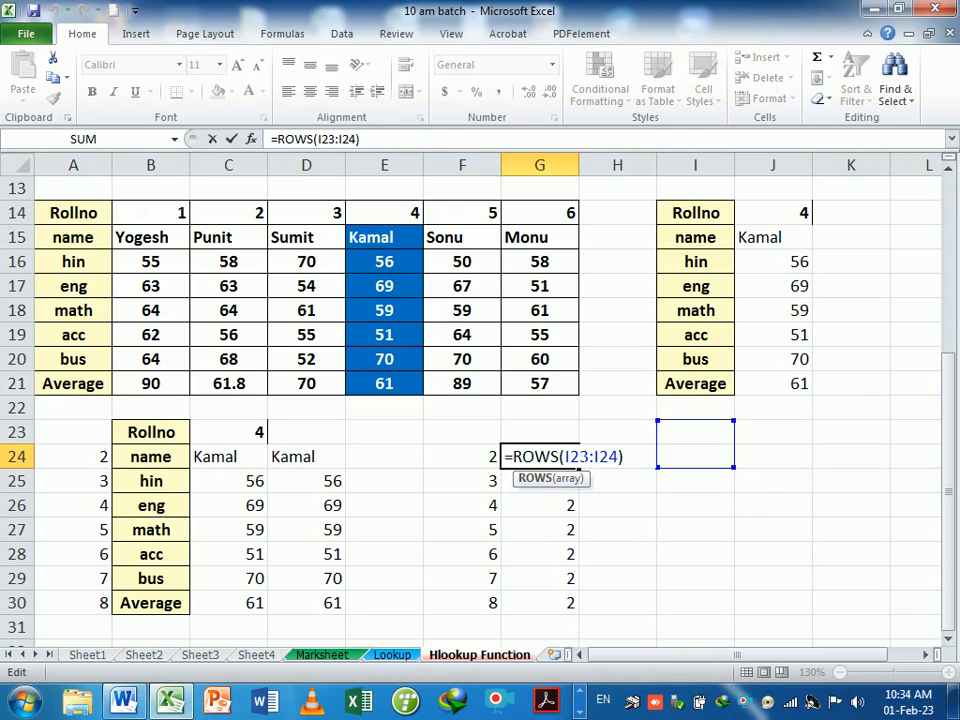
left_click(571, 457)
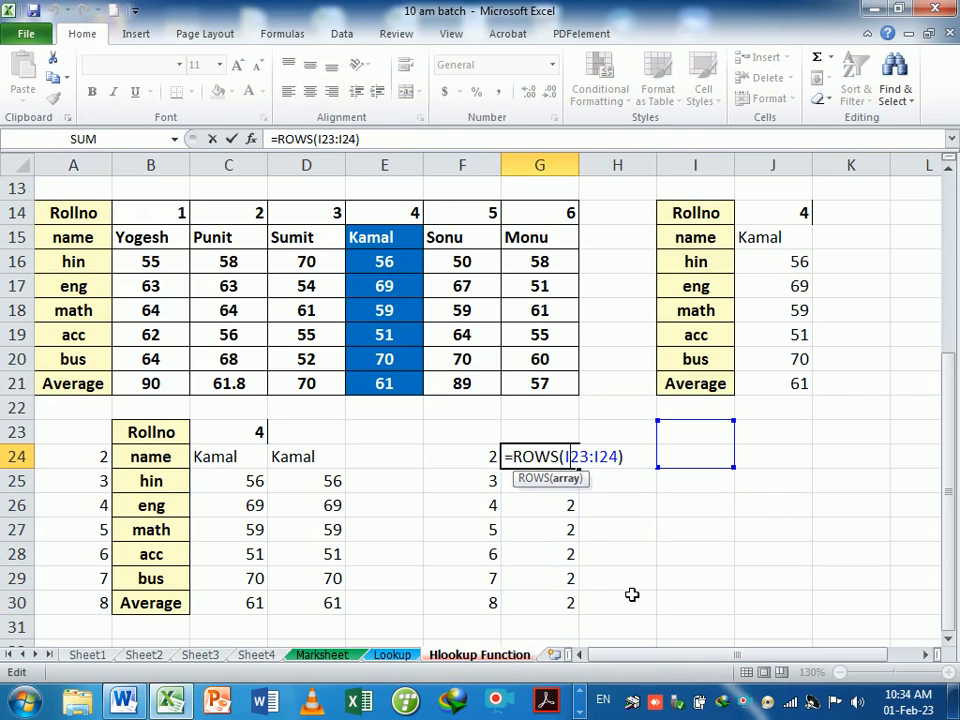
type("$")
key("Return")
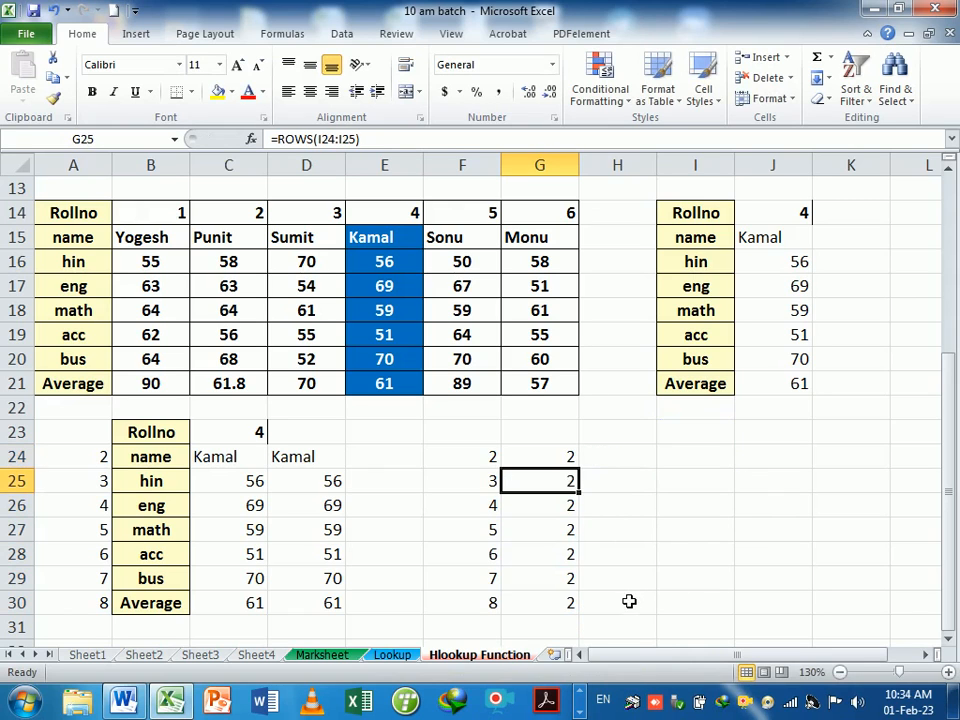
left_click(570, 456)
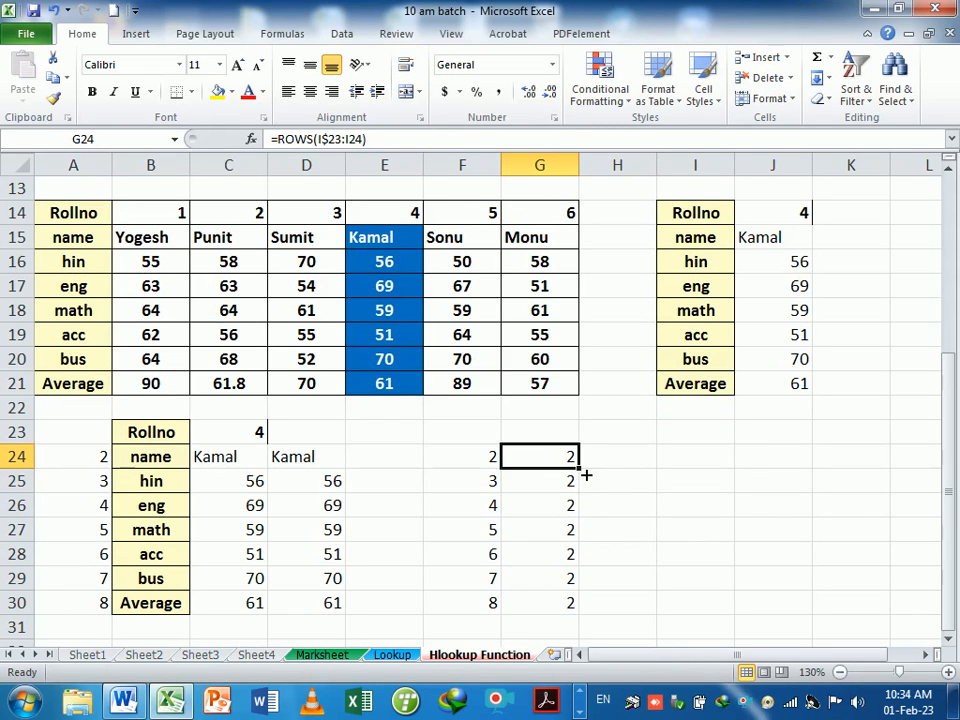
left_click_drag(578, 468, 579, 588)
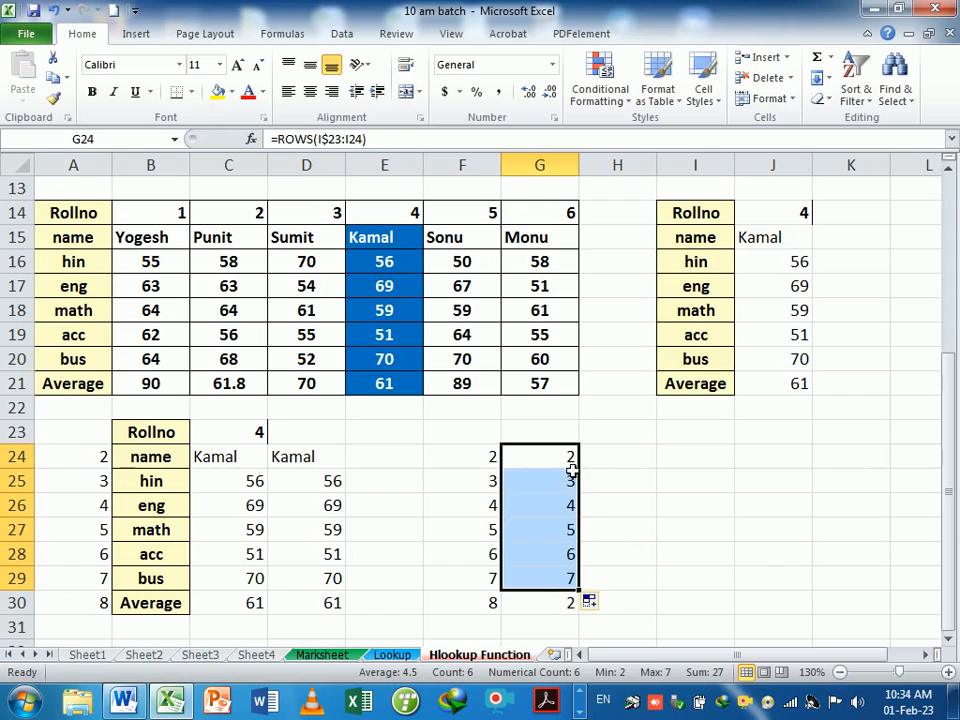
left_click_drag(571, 465, 583, 606)
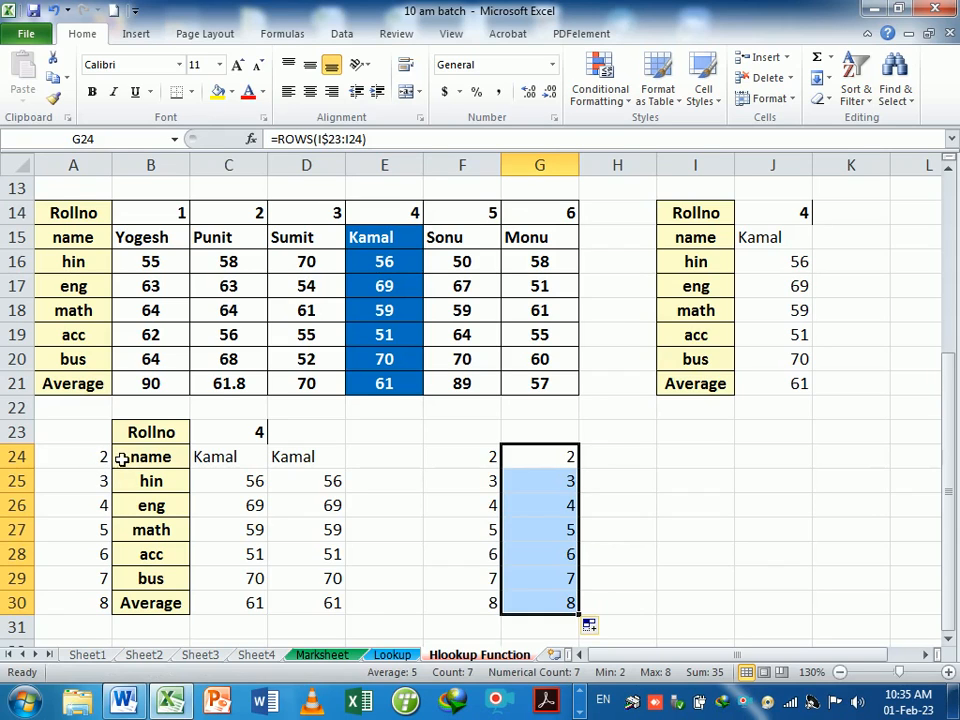
Begin an HLOOKUP formula in E24 with absolute lookup value $C$23 and table array $A$14:$G$21
left_click_drag(92, 245, 150, 262)
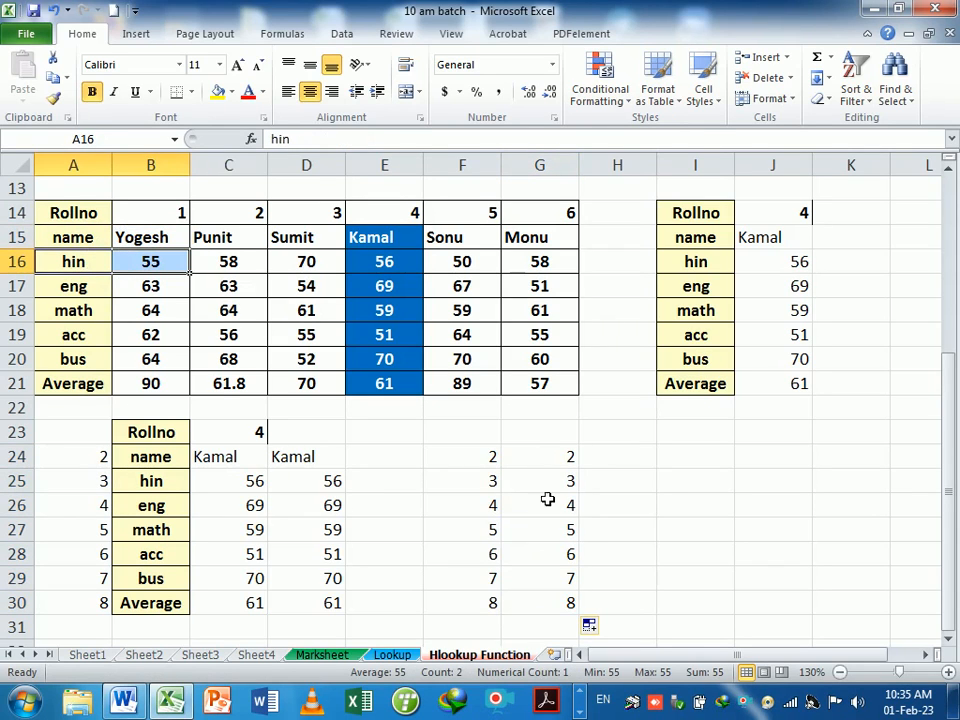
left_click(376, 462)
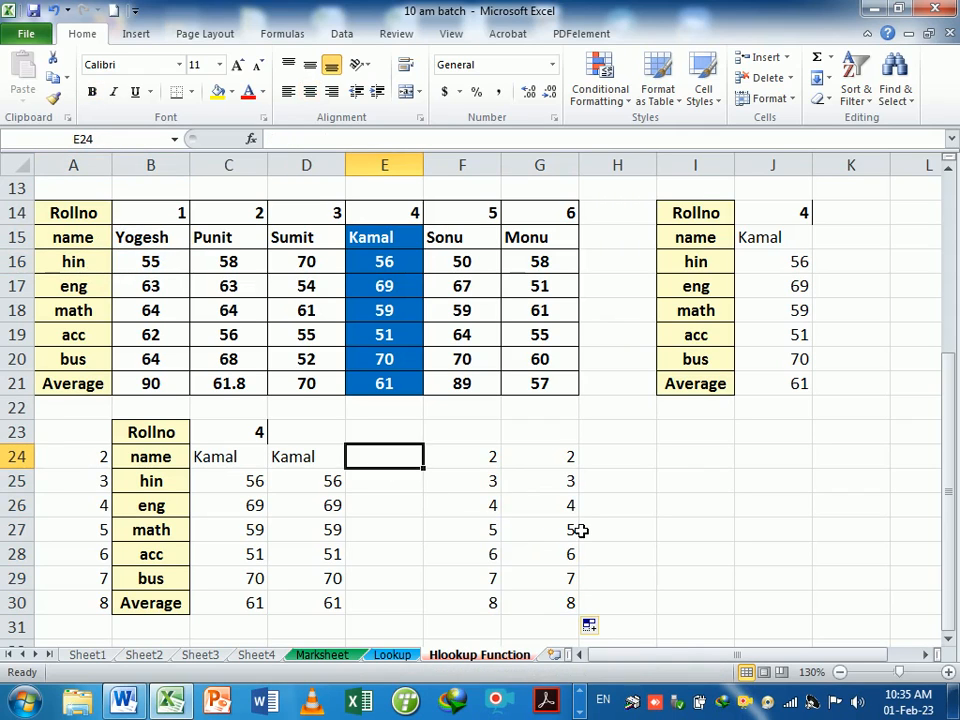
type("=hl")
key("Tab")
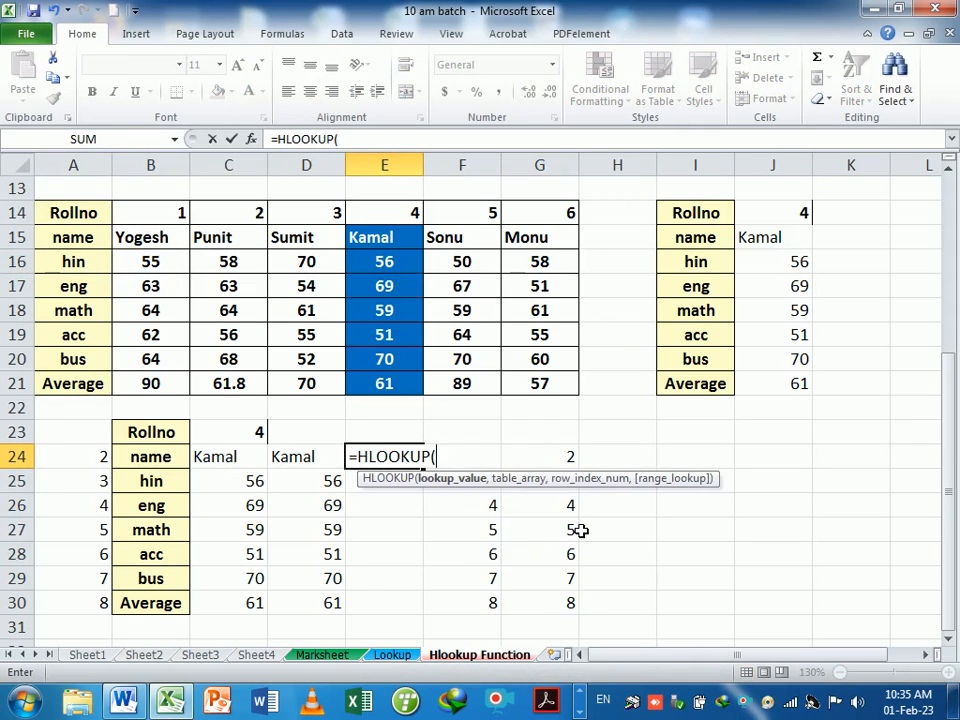
left_click(250, 433)
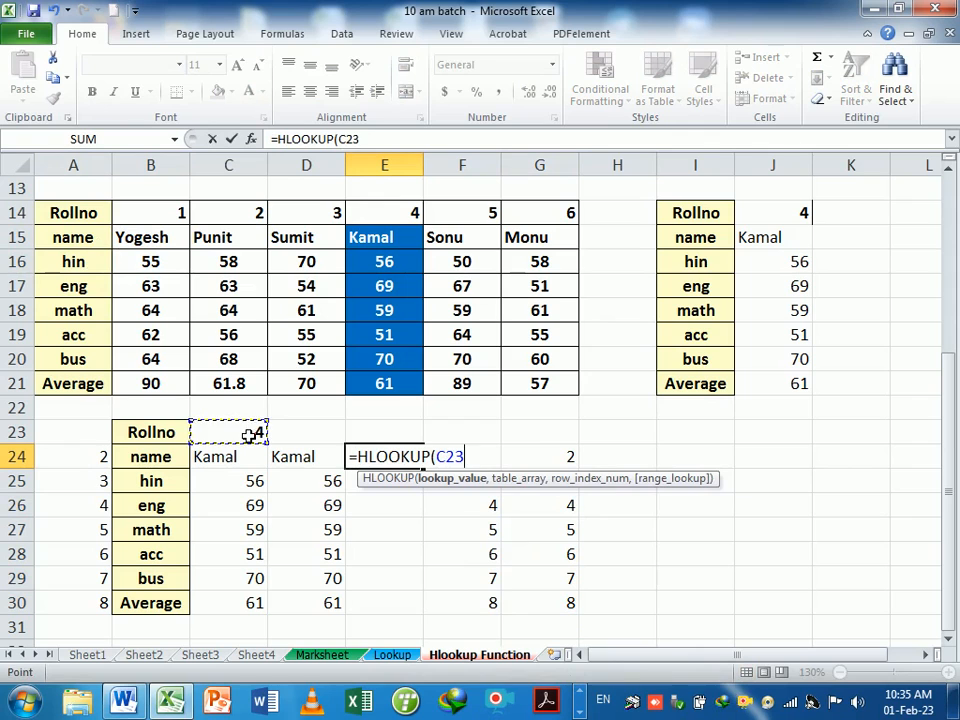
key("F4")
type(",")
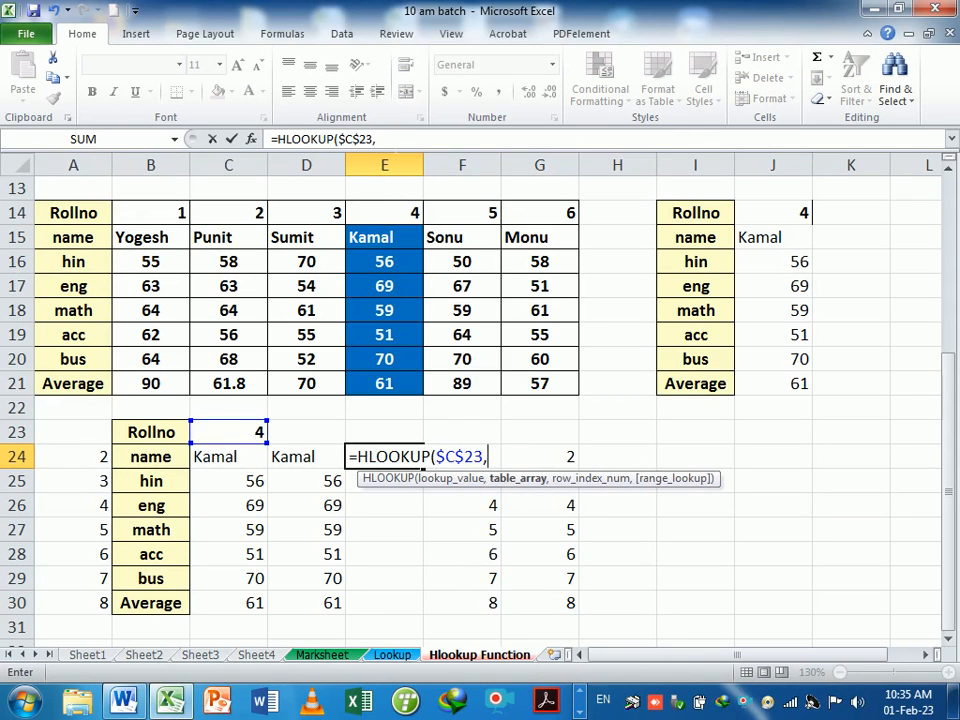
left_click_drag(90, 218, 540, 380)
key("F4")
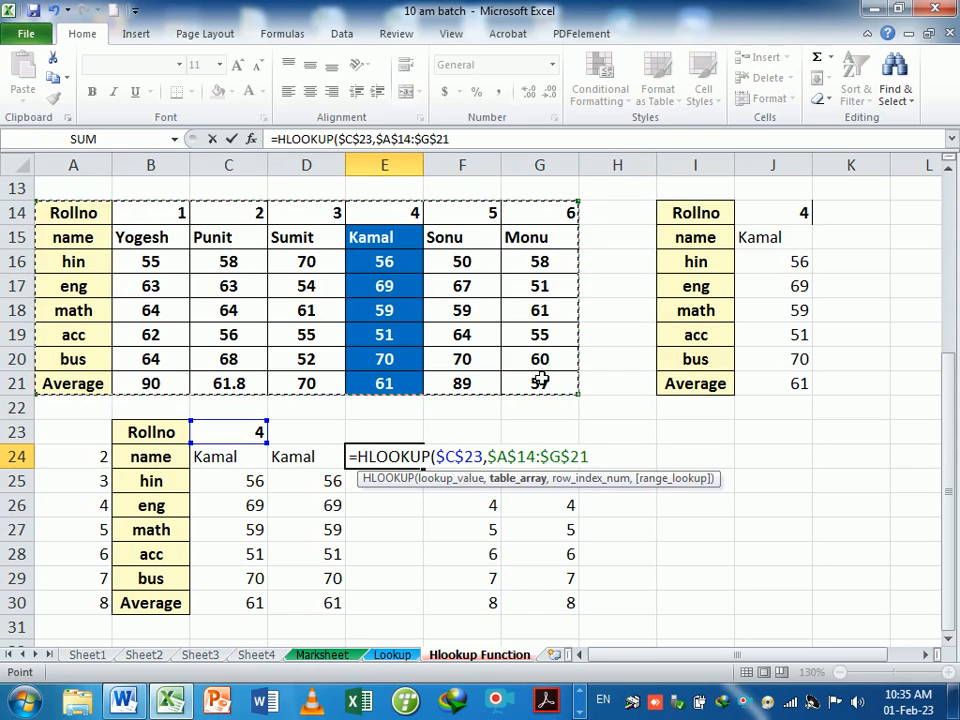
Complete the E24 HLOOKUP with ROWS(B$23:B24) as row index and 0 for exact match, and fill it down to E30
type(",rows")
key("Tab")
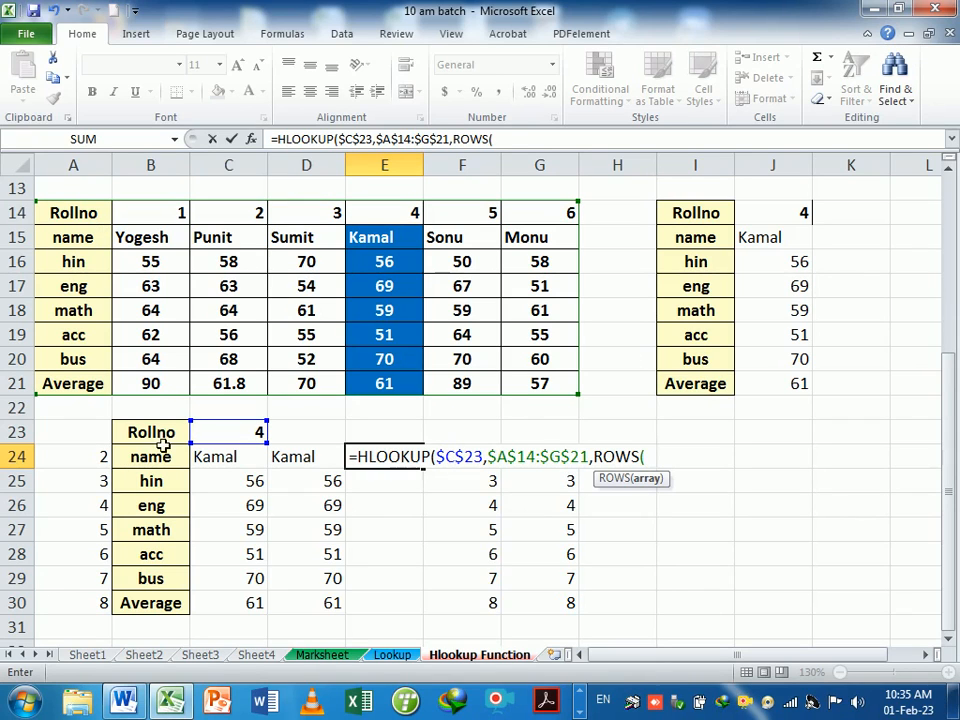
left_click_drag(148, 432, 163, 456)
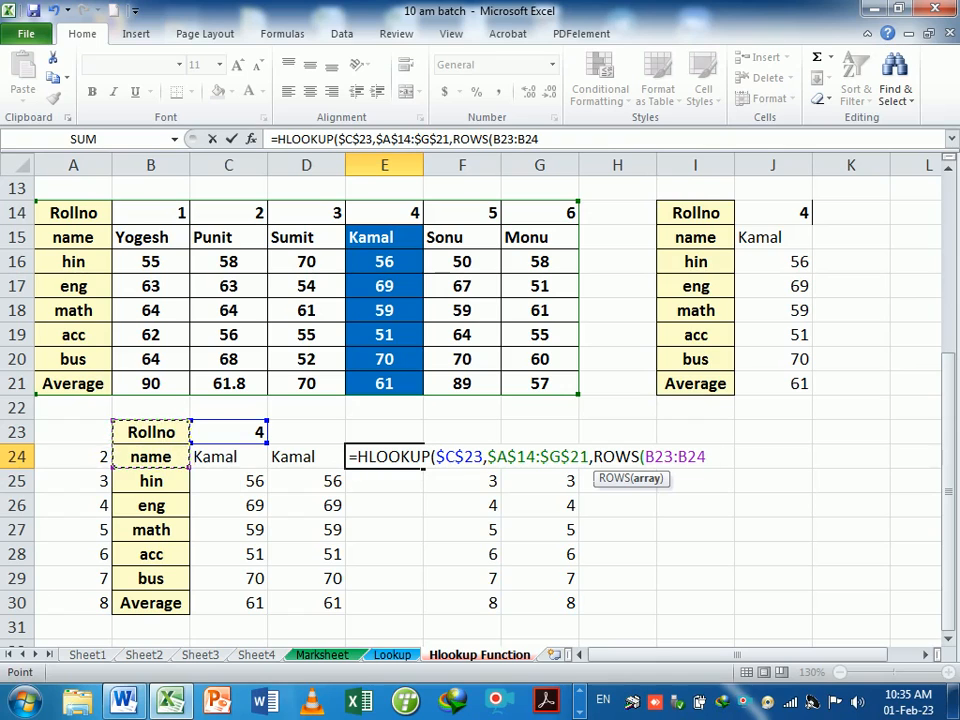
left_click(655, 457)
type("$")
key("End")
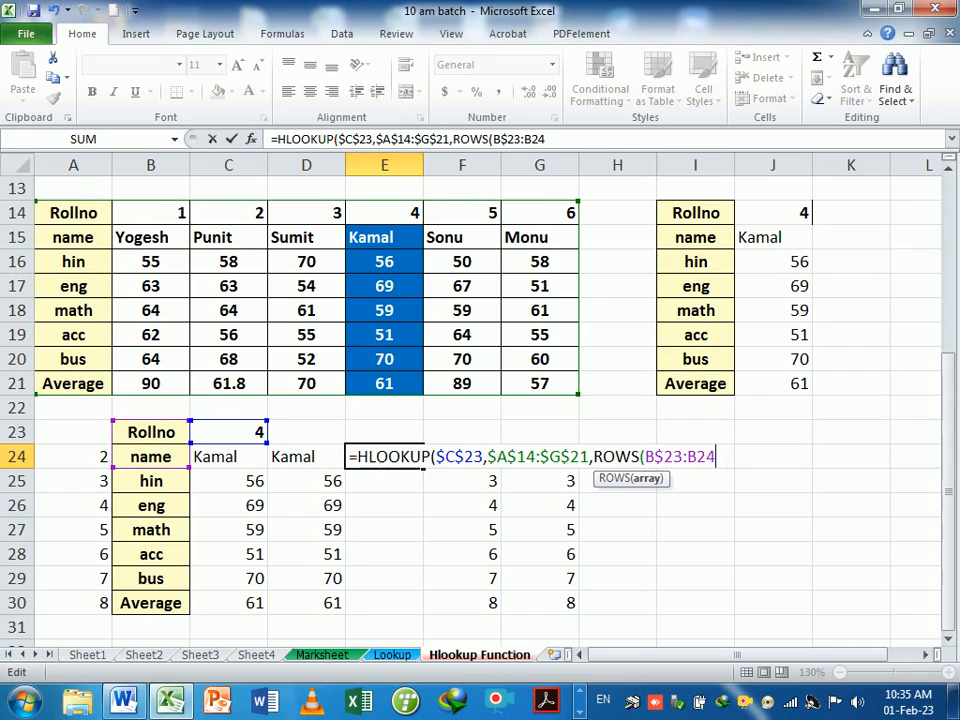
type(")")
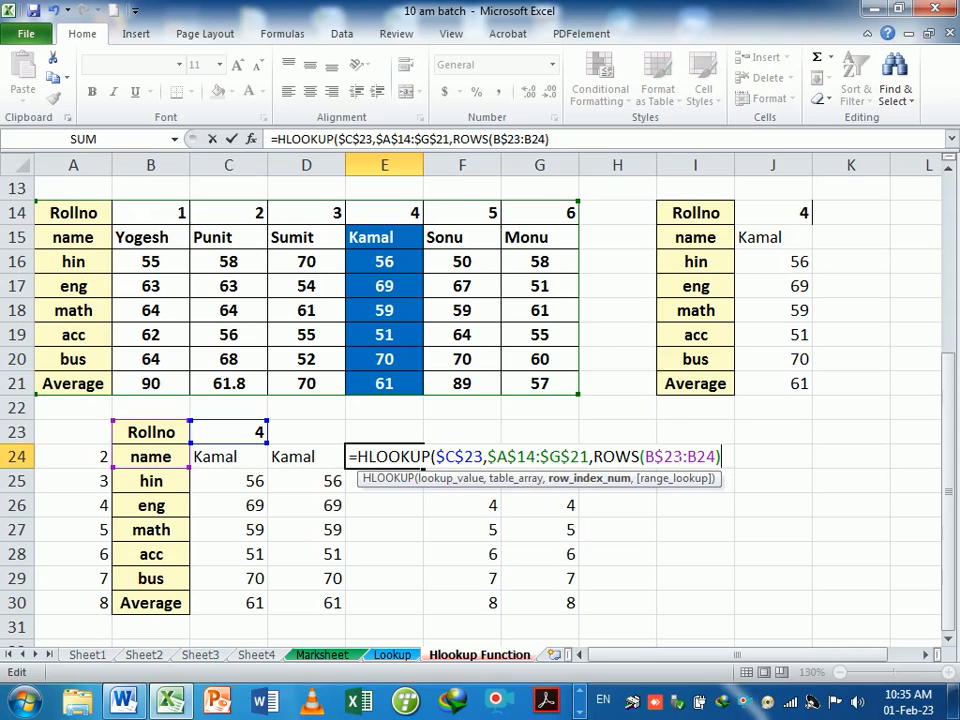
type(",0")
key("Return")
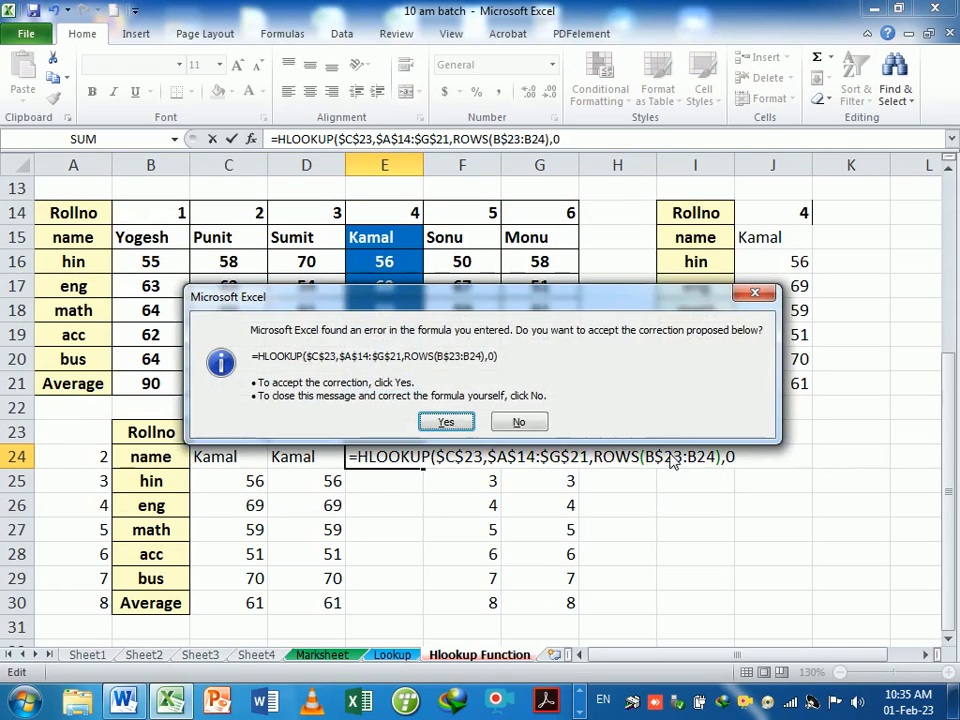
key("Return")
left_click(407, 456)
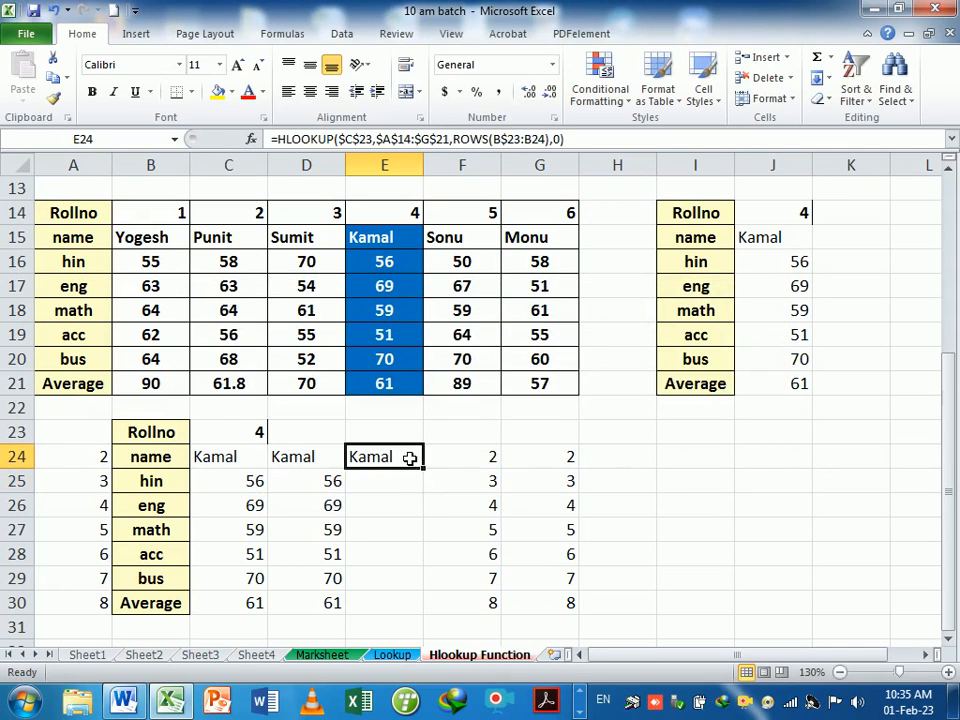
left_click_drag(423, 468, 436, 612)
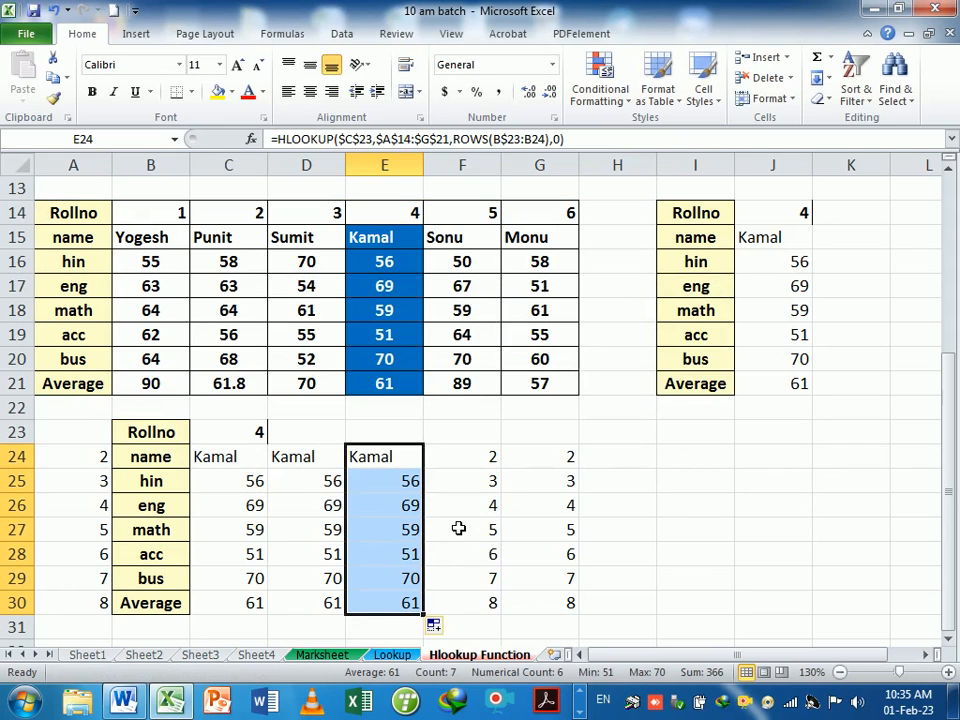
Set the lookup roll number in J14 to 6
left_click(769, 215)
type("6")
key("Return")
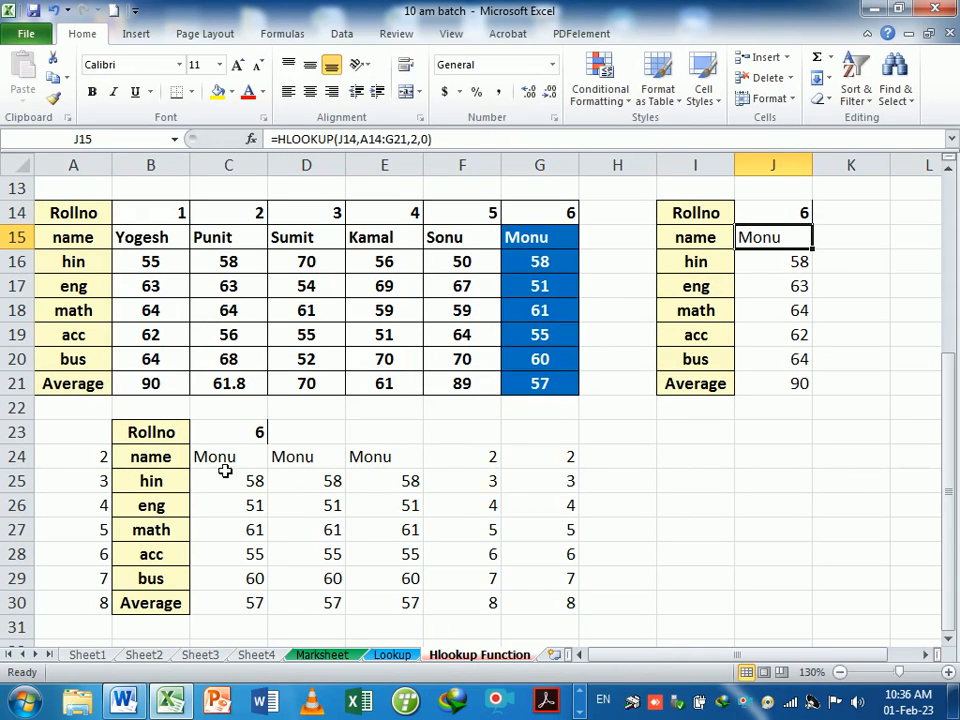
Compare the three HLOOKUP result columns in C24:E30 and inspect the ROW formula in F24
left_click_drag(232, 462, 380, 601)
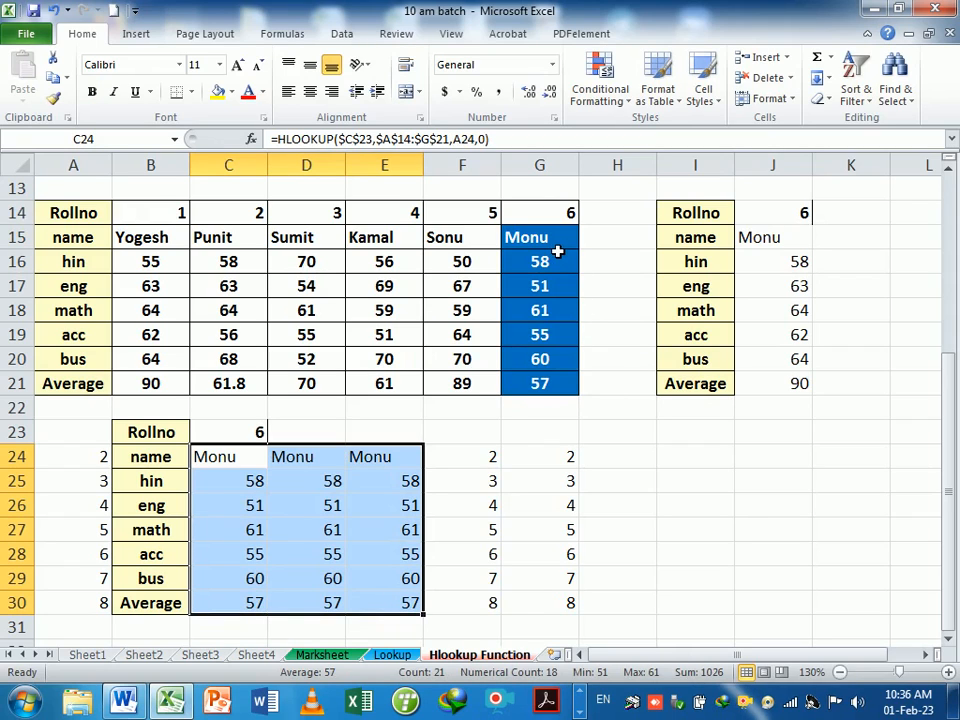
left_click(244, 465)
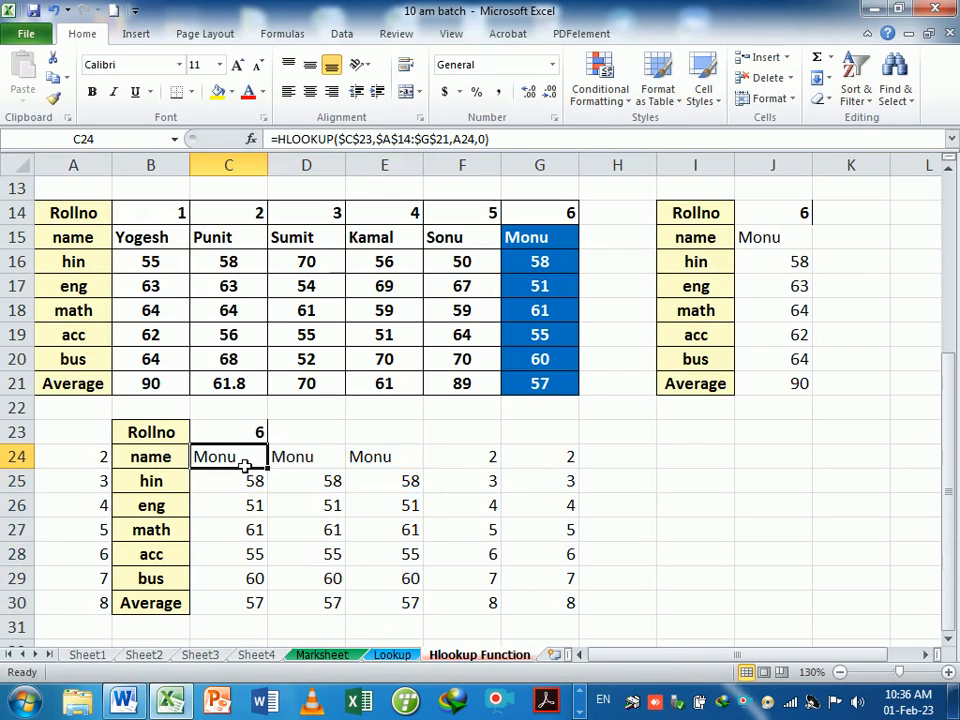
left_click_drag(244, 465, 398, 480)
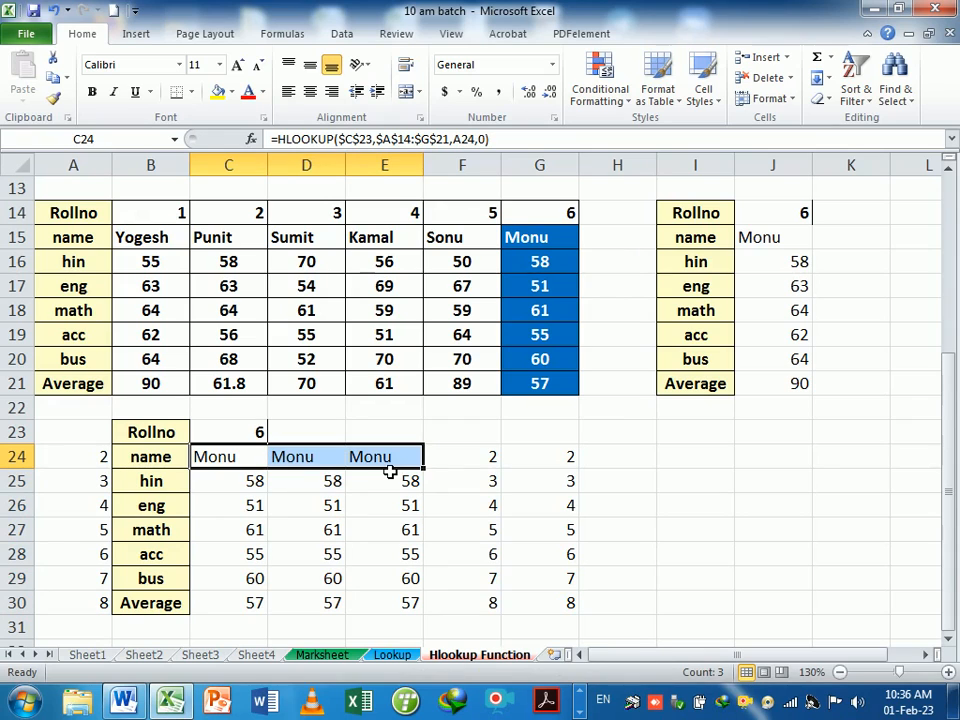
left_click(467, 463)
double_click(467, 463)
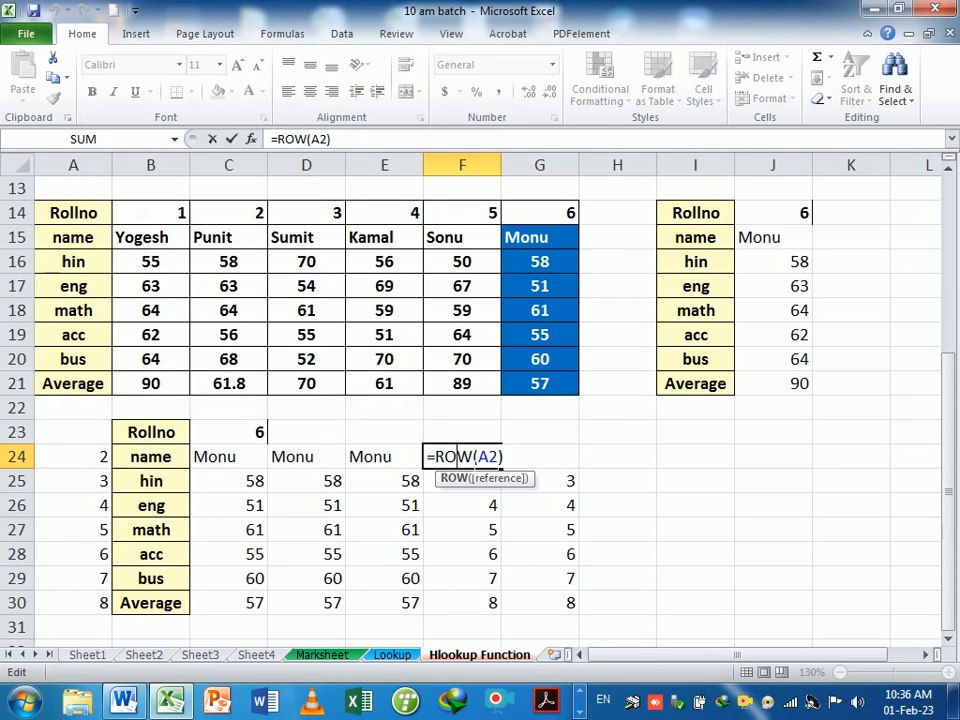
Inspect the ROWS formula in G24 and the HLOOKUP in C24, and compare the results in C24:E30 with J15:J21
key("Return")
double_click(540, 460)
key("Return")
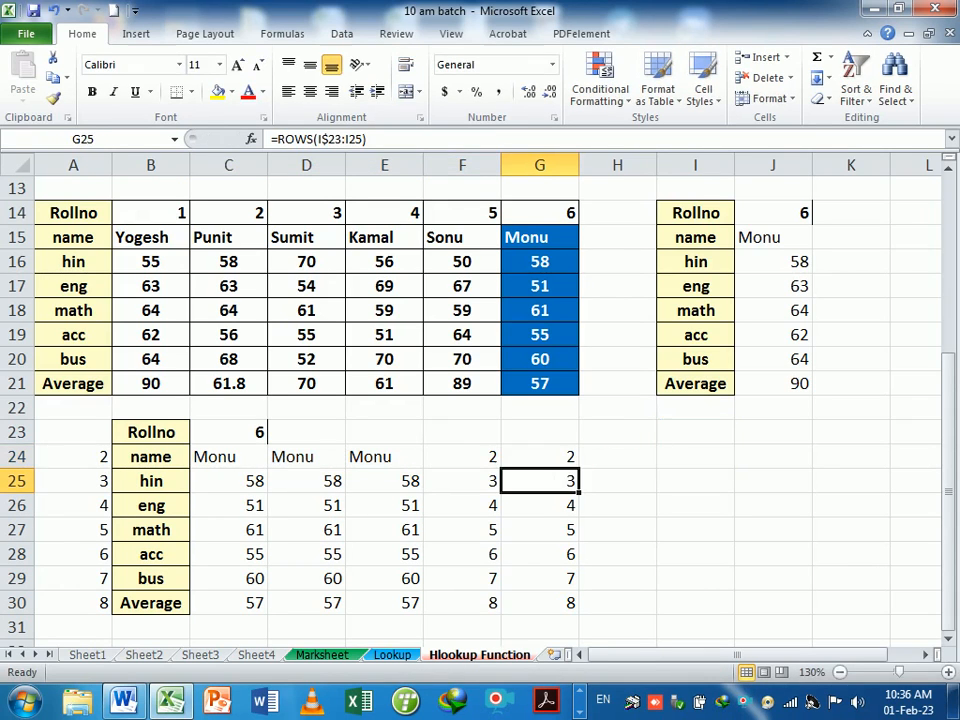
left_click(255, 458)
double_click(255, 458)
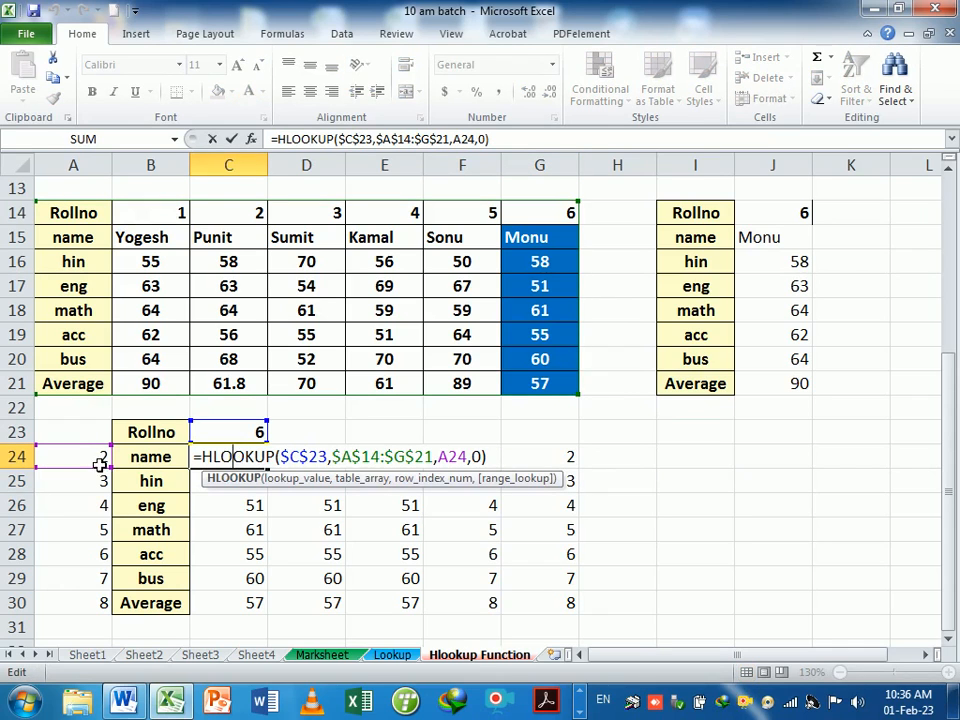
key("Return")
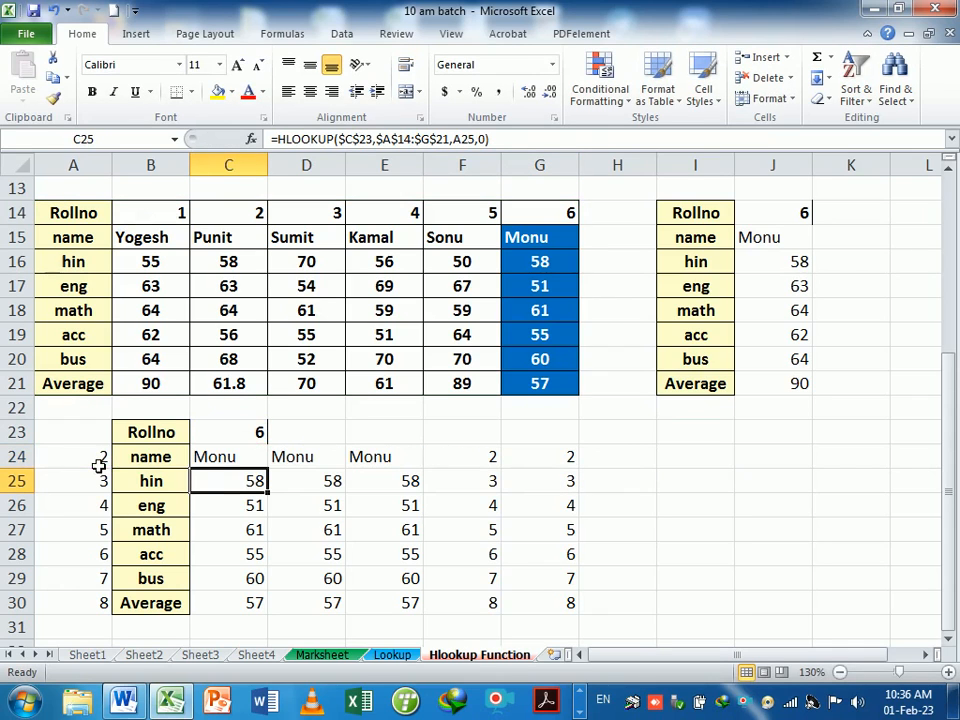
left_click_drag(240, 458, 407, 607)
left_click_drag(792, 239, 792, 392)
left_click(751, 460)
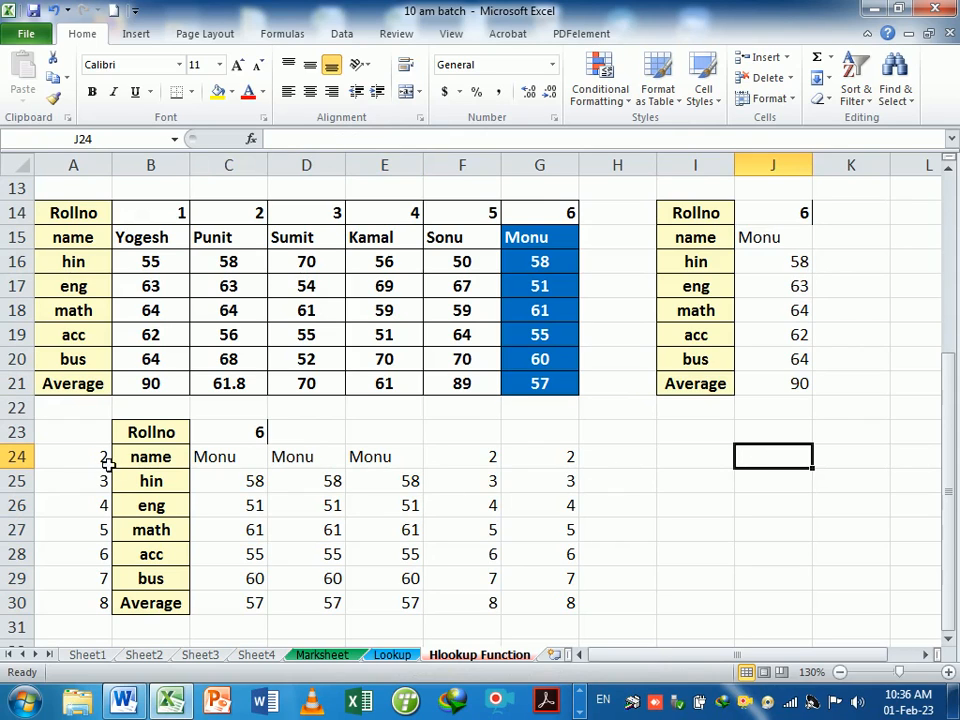
left_click_drag(229, 458, 311, 456)
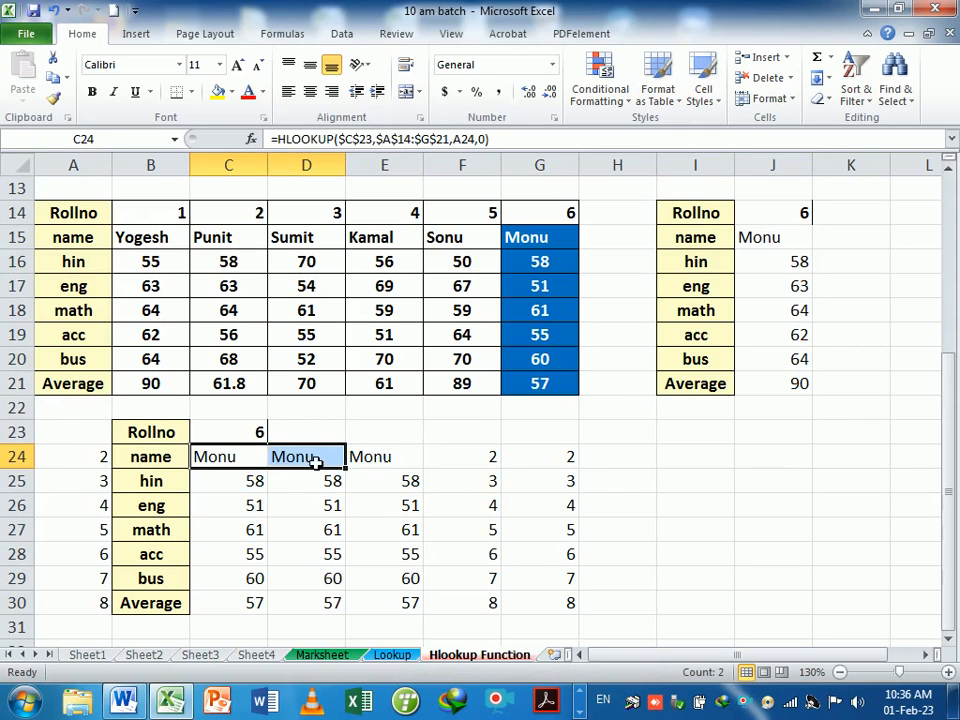
Apply all borders to the HLOOKUP result block C23:E30
left_click_drag(256, 432, 422, 602)
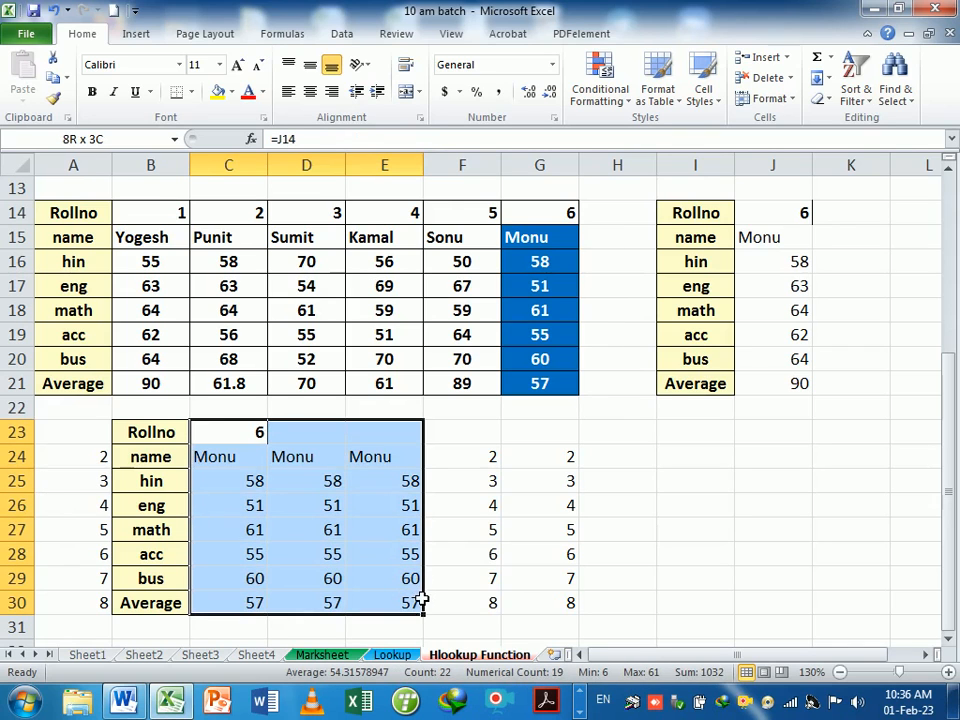
left_click(190, 91)
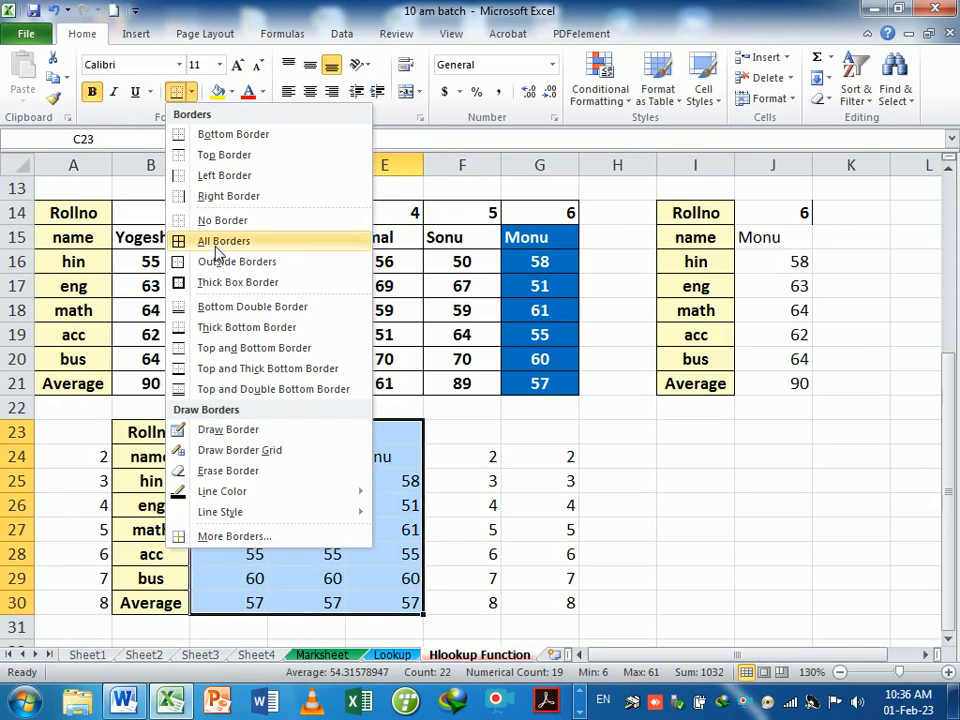
left_click(219, 242)
left_click(675, 510)
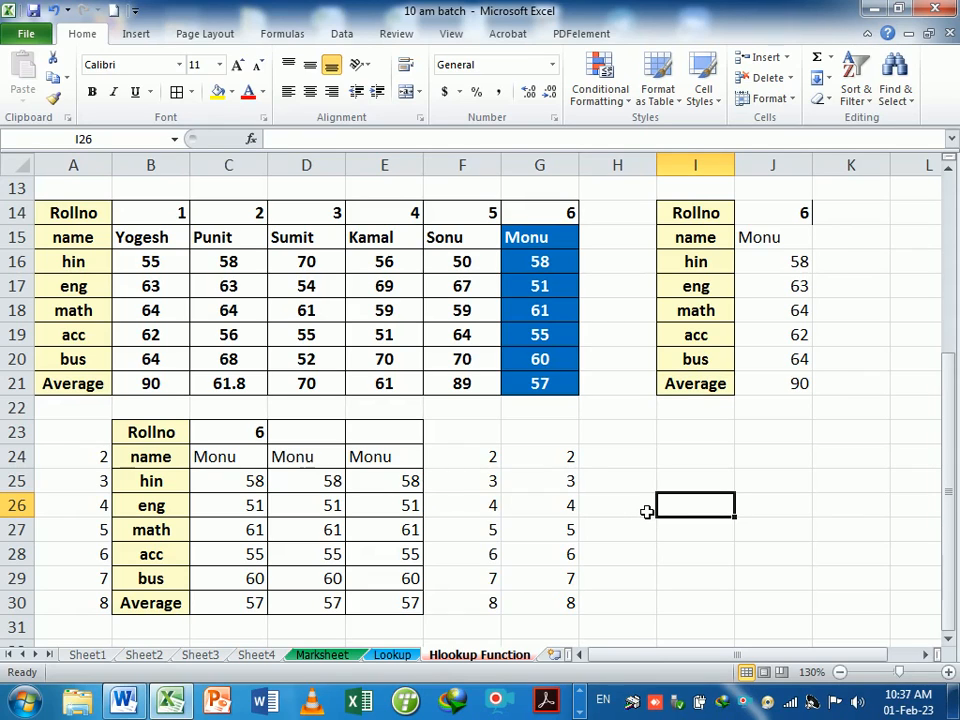
Copy the marks table A14:G21 and paste it starting at A33
left_click_drag(77, 216, 531, 381)
key("ctrl+c")
scroll(440, 392, "down", 3)
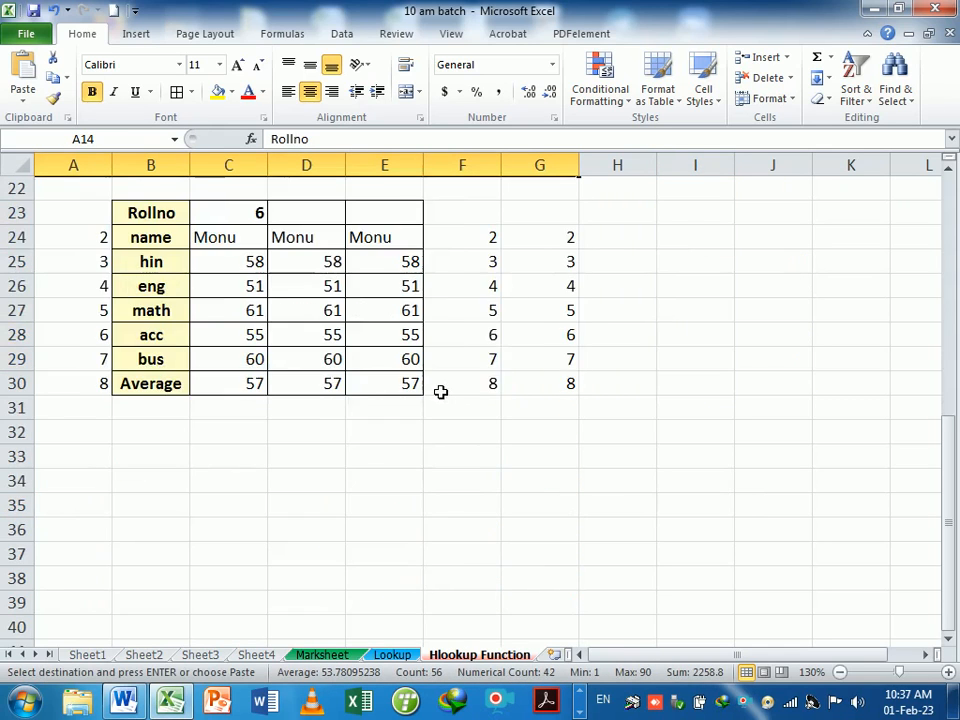
scroll(440, 392, "down", 2)
left_click(101, 318)
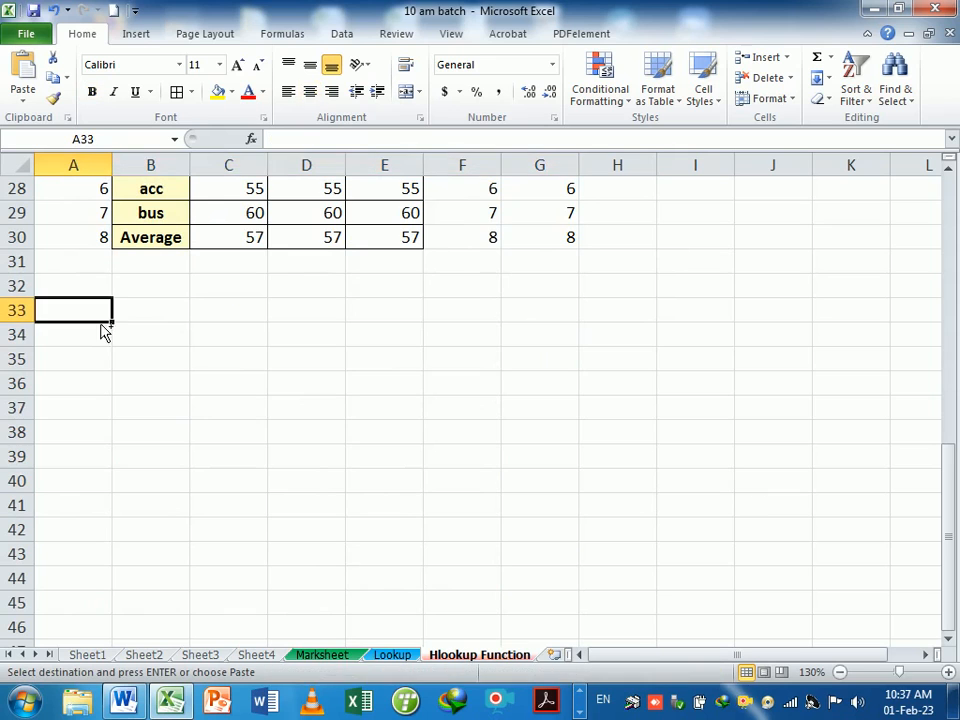
key("ctrl+v")
left_click(388, 540)
Copy the label column A33:A40 and paste it transposed as a header row starting at A43
left_click_drag(100, 318, 98, 492)
key("ctrl+c")
scroll(182, 514, "down", 2)
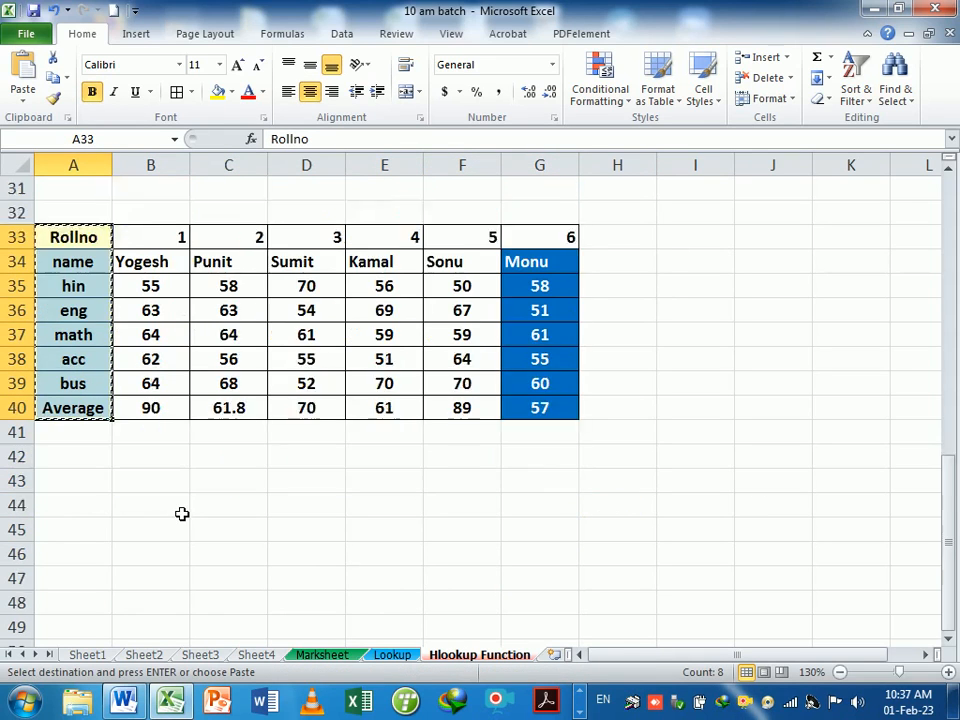
left_click(97, 408)
right_click(97, 408)
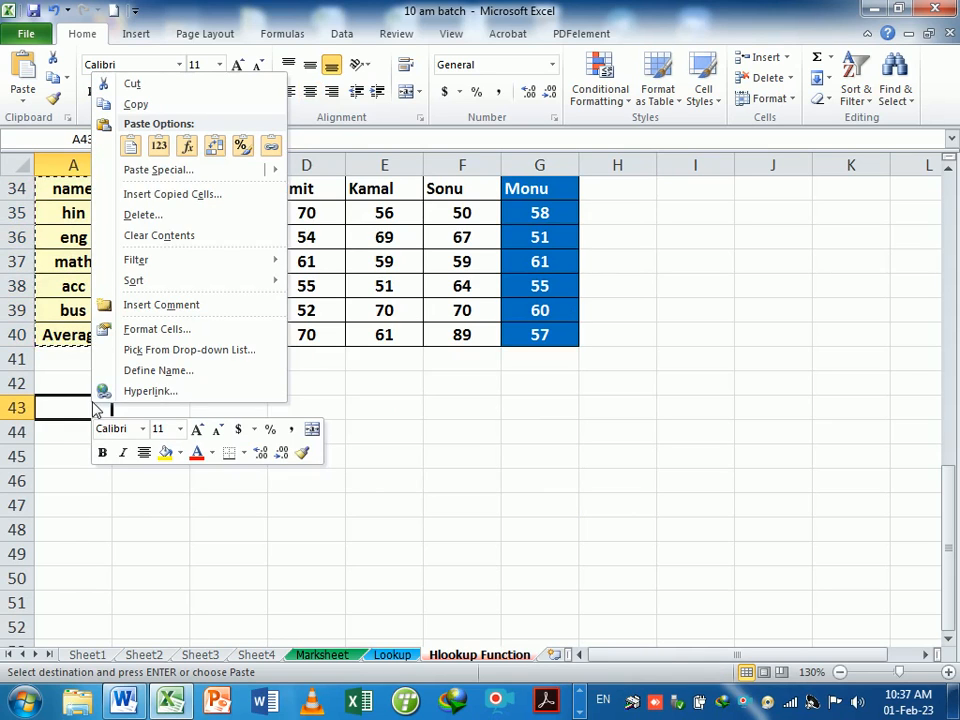
left_click(213, 150)
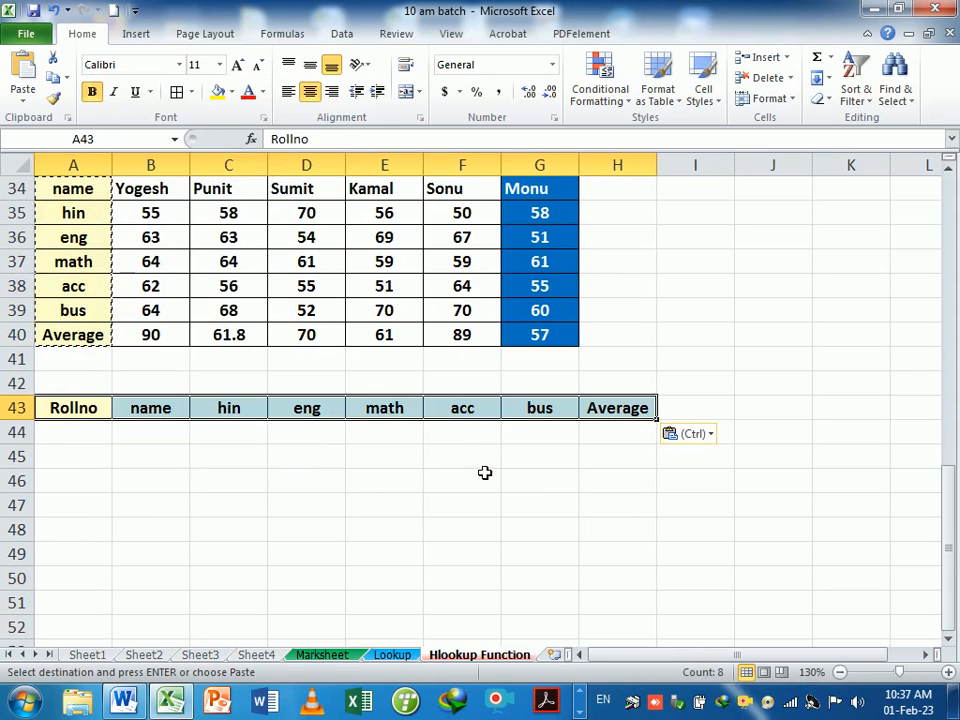
left_click(485, 458)
Enter roll number 1 in A44 under the transposed Rollno header
scroll(486, 476, "up", 1)
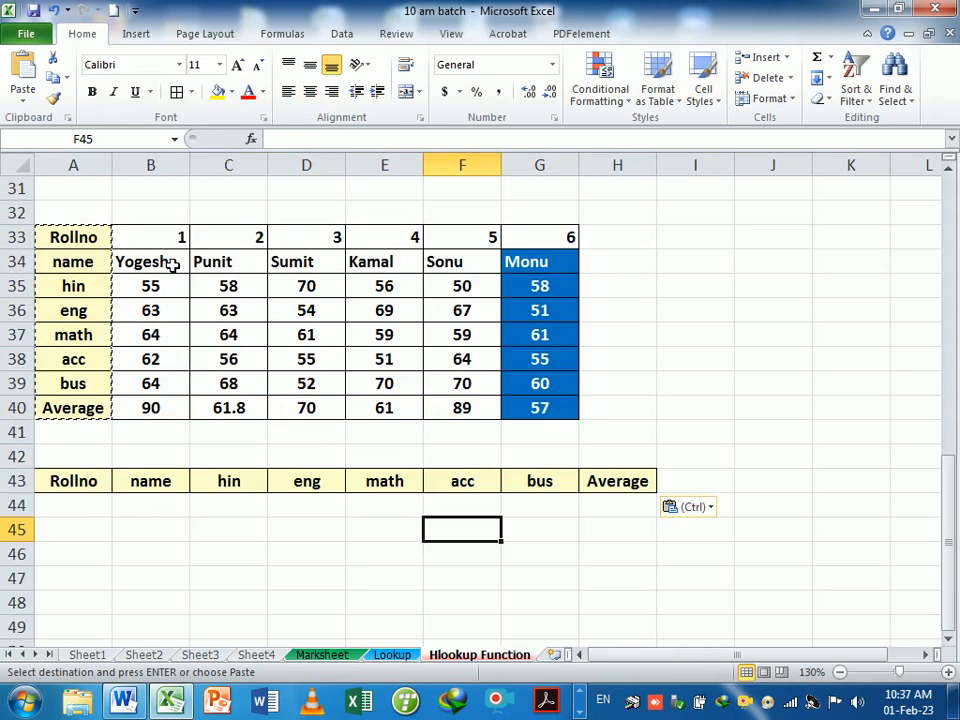
left_click_drag(171, 266, 176, 414)
left_click_drag(163, 510, 593, 508)
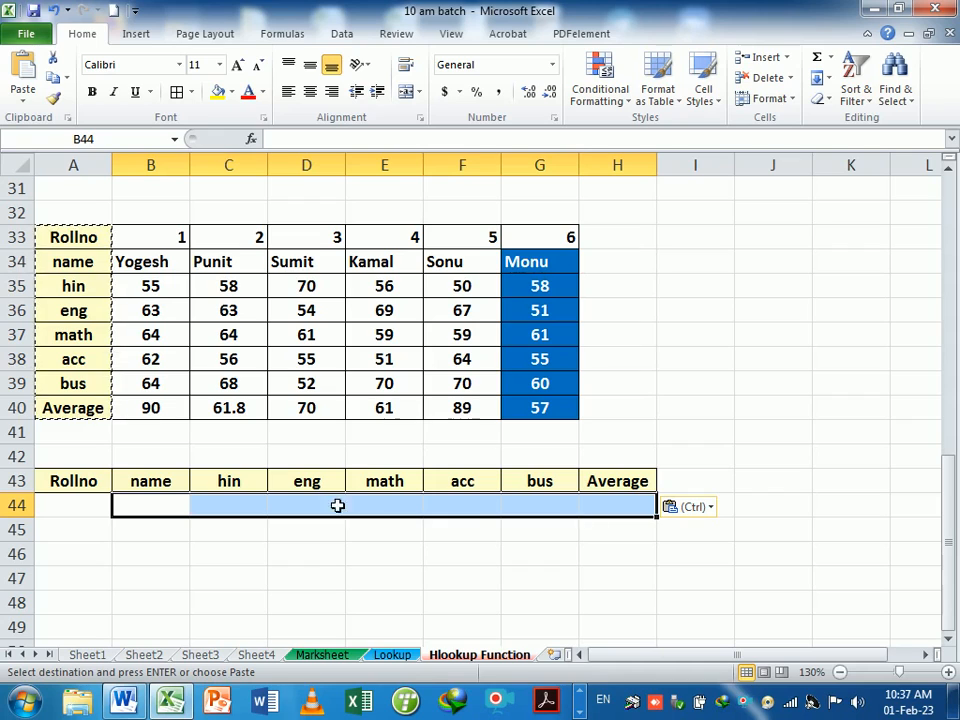
left_click(96, 511)
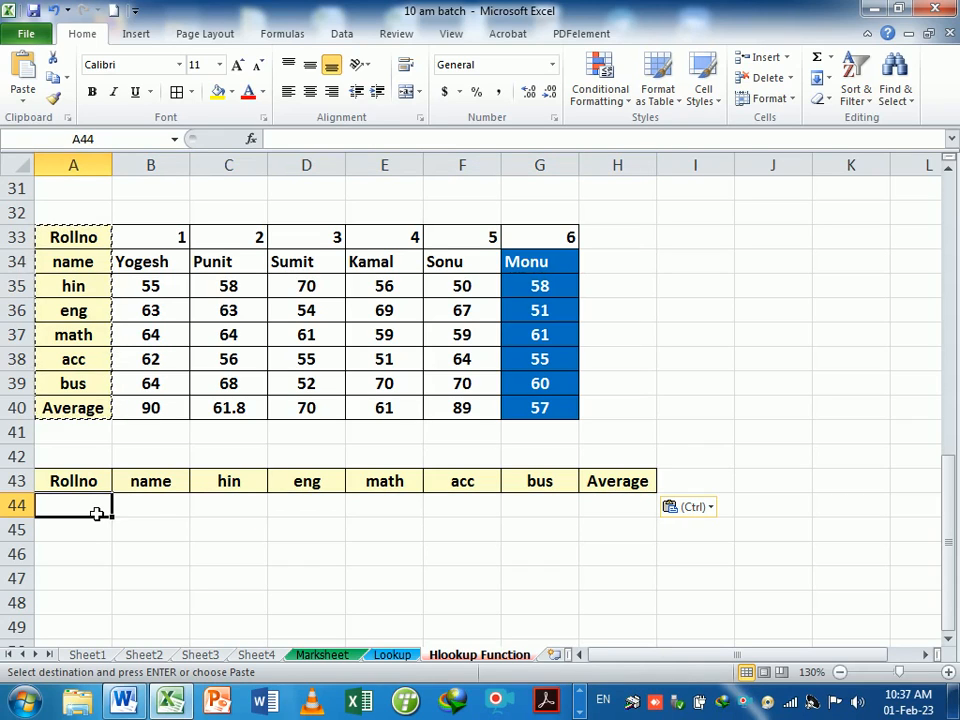
type("1")
key("Return")
Enter =HLOOKUP(A44,A33:G40,B42,0) in B44 to look up the name
left_click(167, 517)
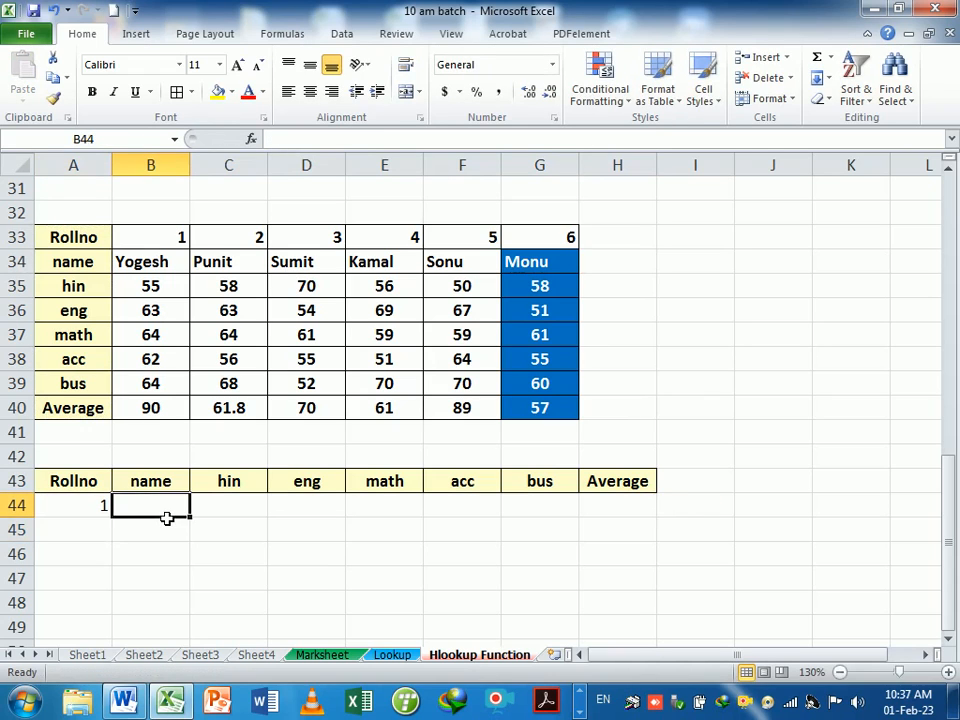
type("=HLOOKUP(")
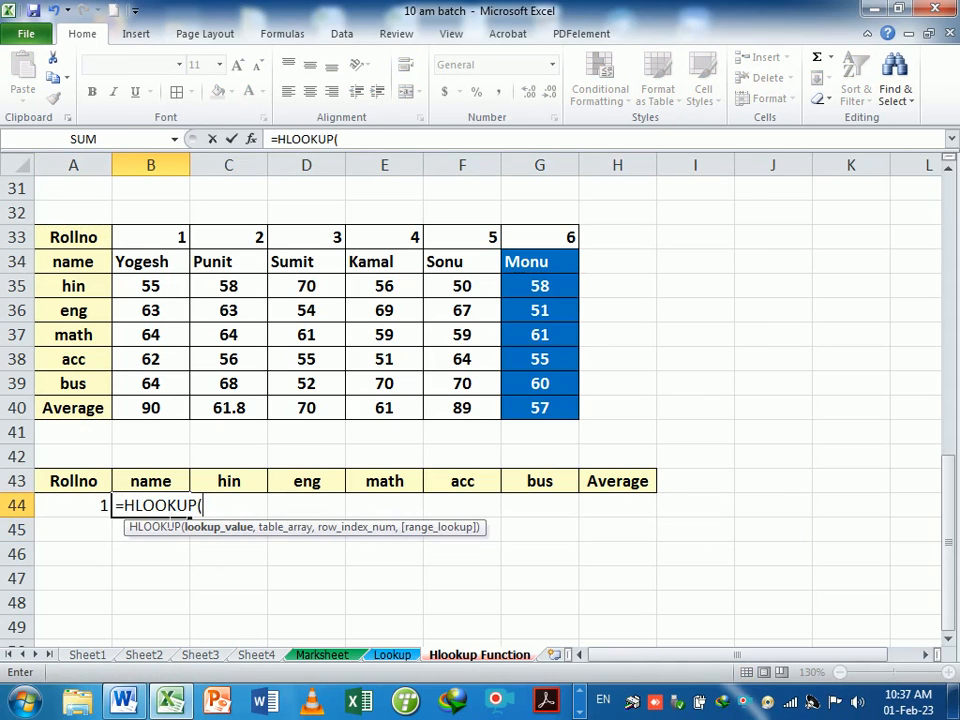
left_click(99, 505)
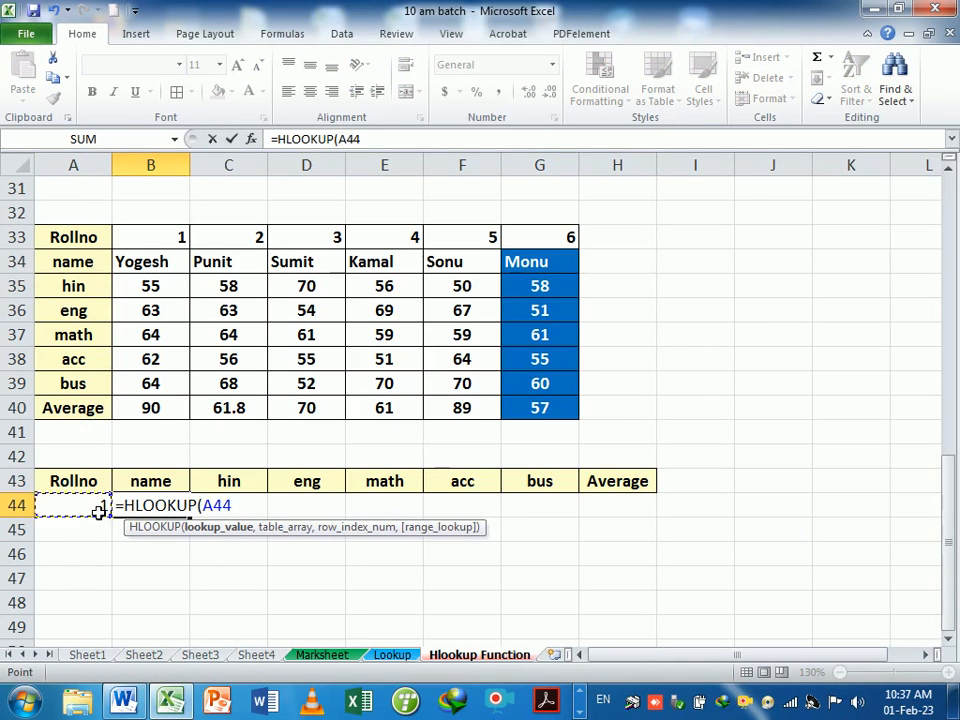
type(",")
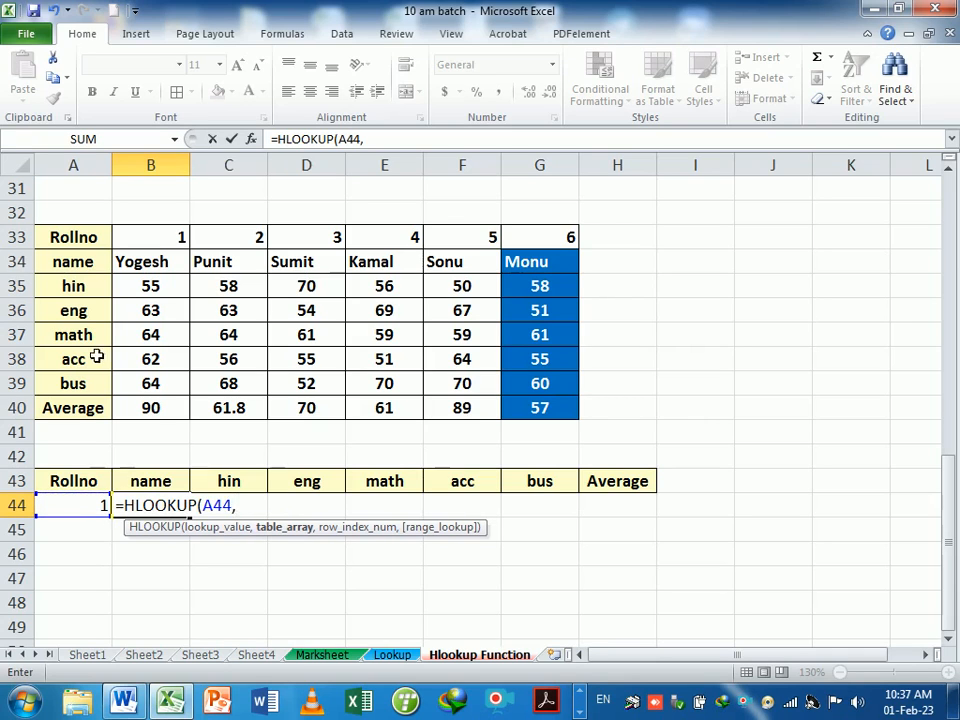
left_click_drag(76, 232, 524, 408)
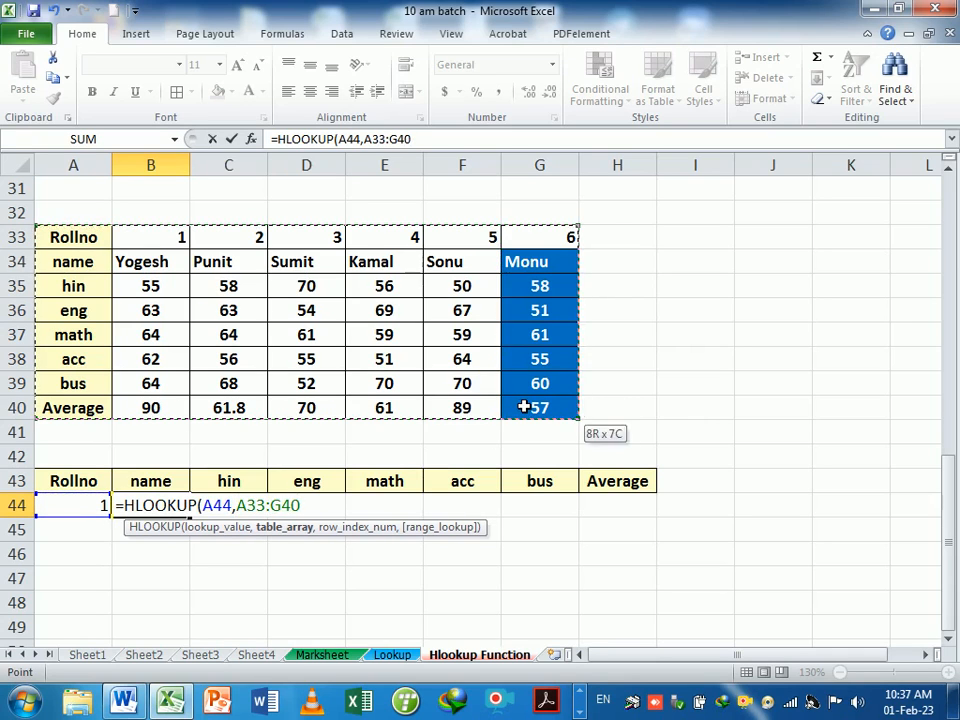
type(",")
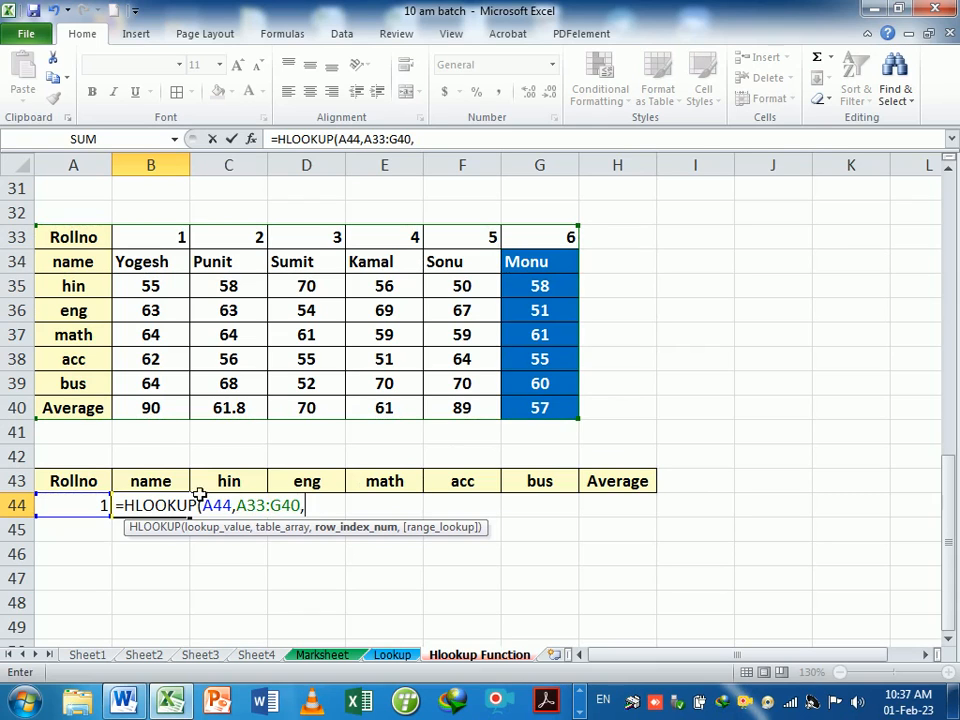
left_click(161, 466)
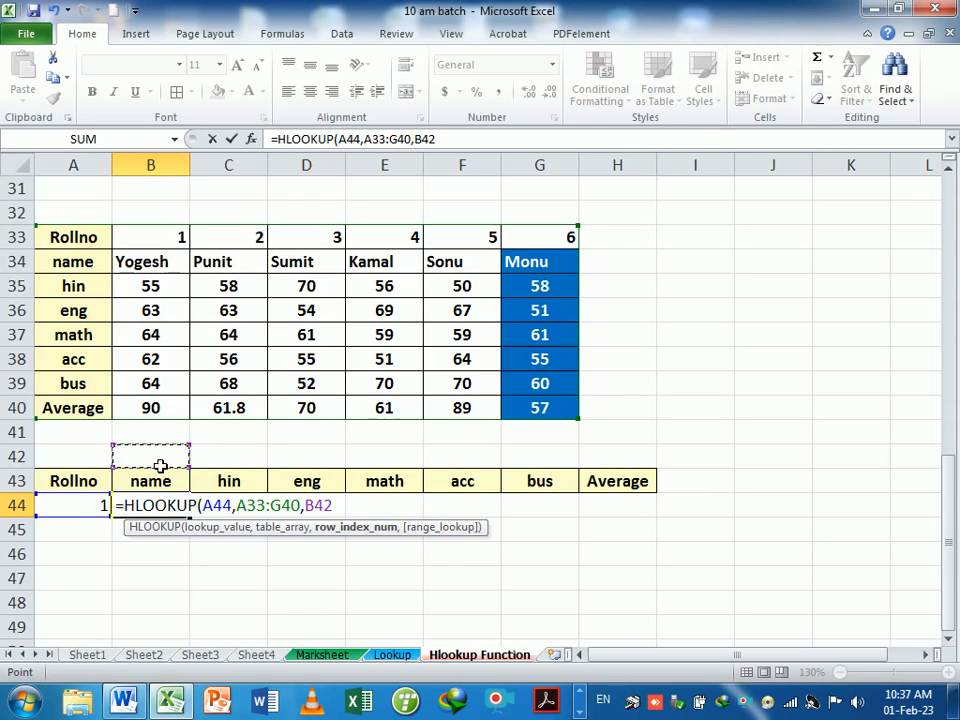
type(",0")
key("Return")
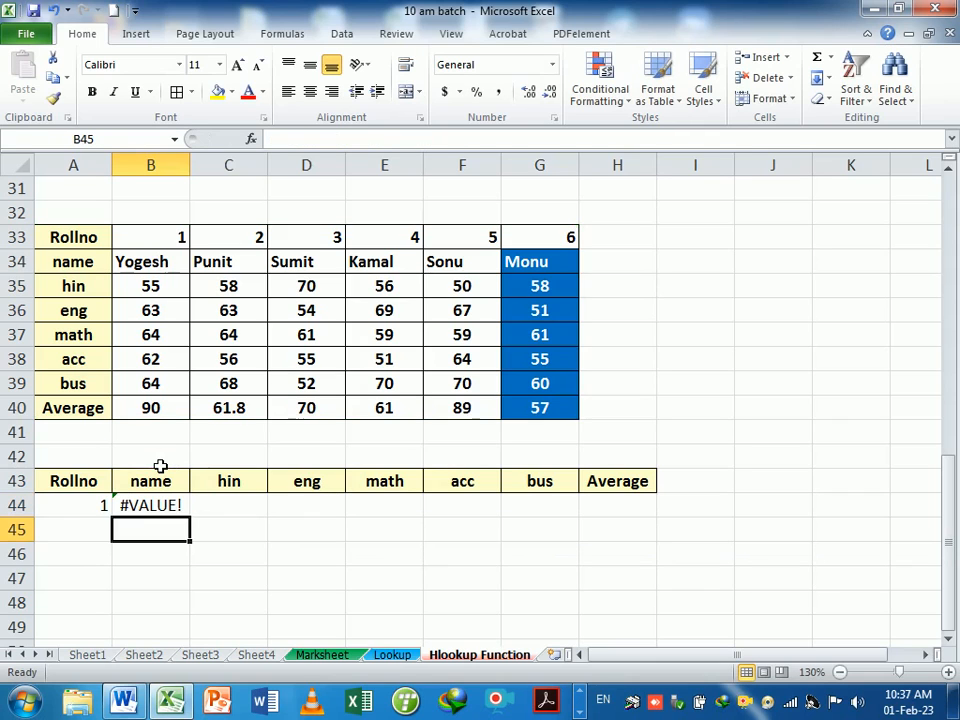
Enter row index number 2 in B42 and fill the series up to 8 across to H42
left_click(160, 466)
type("2")
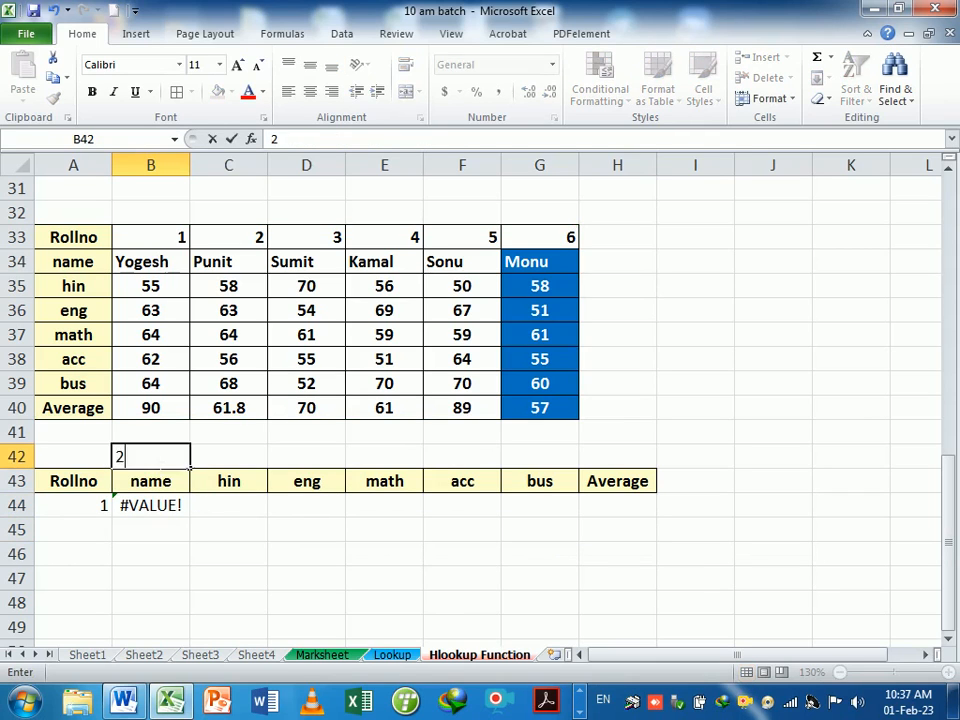
key("Return")
left_click(176, 460)
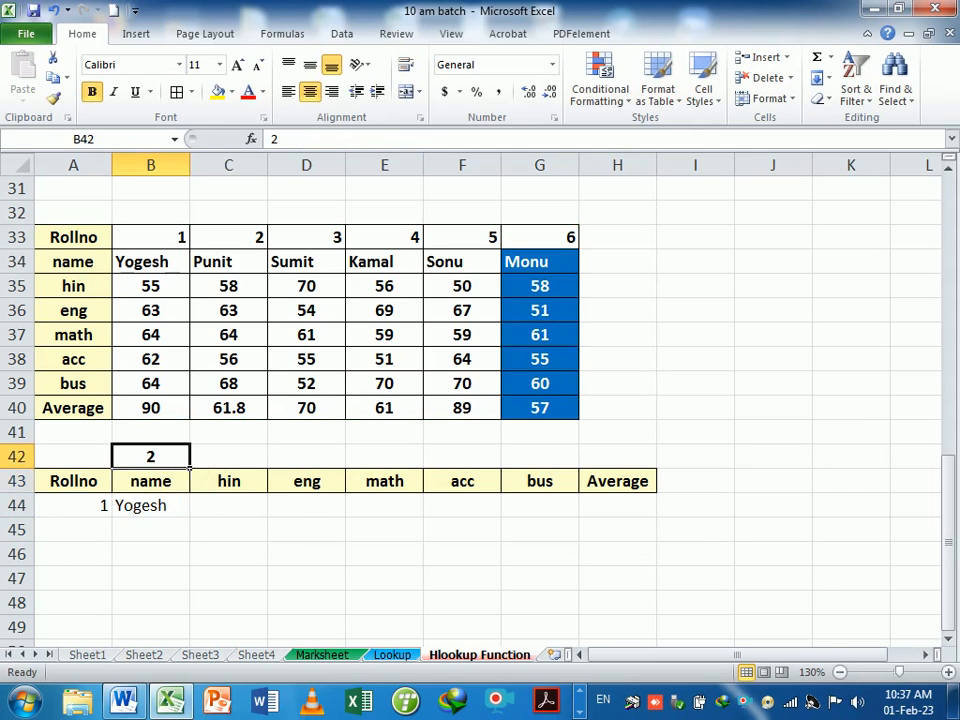
left_click_drag(190, 468, 649, 476)
Make the B44 HLOOKUP references absolute as $A$44 and $A$33:$G$40, and fill the formula across to H44
left_click(156, 512)
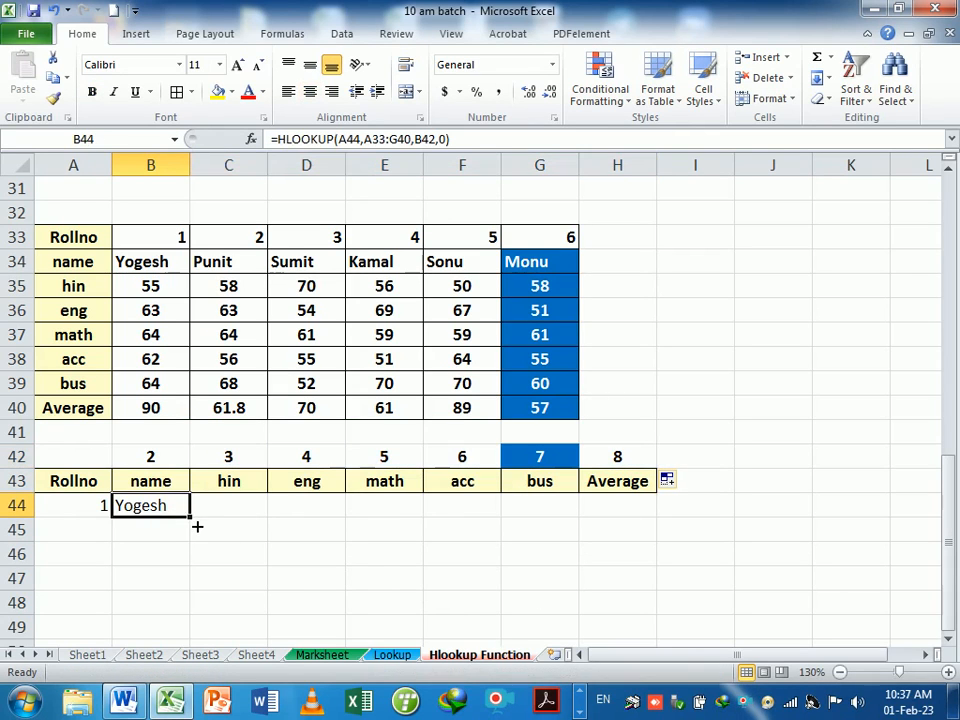
left_click_drag(190, 517, 665, 521)
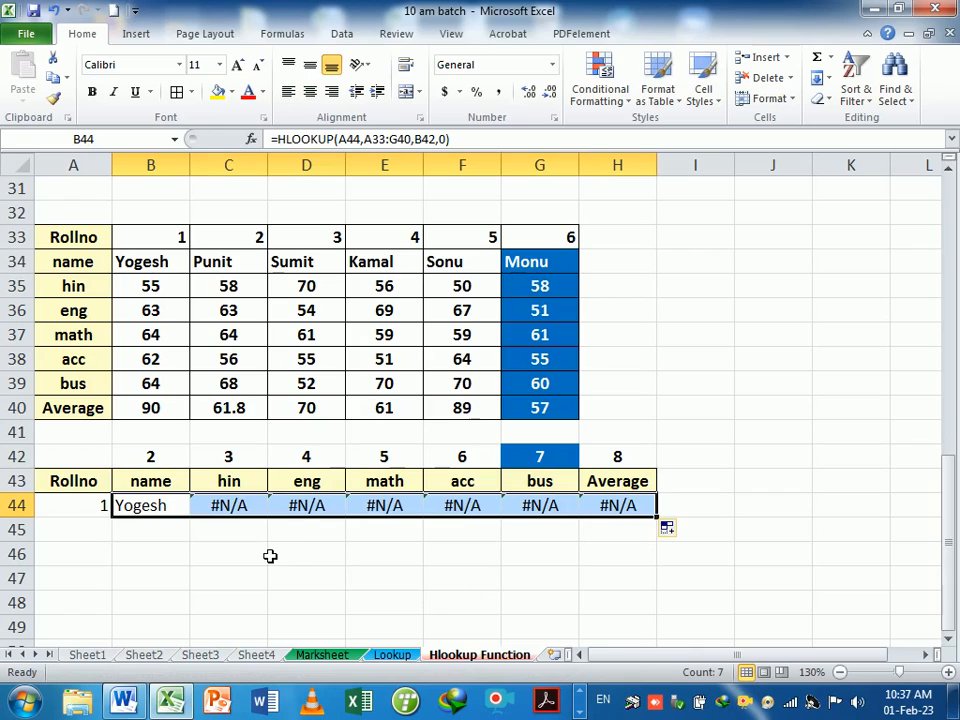
double_click(167, 511)
left_click_drag(202, 505, 300, 505)
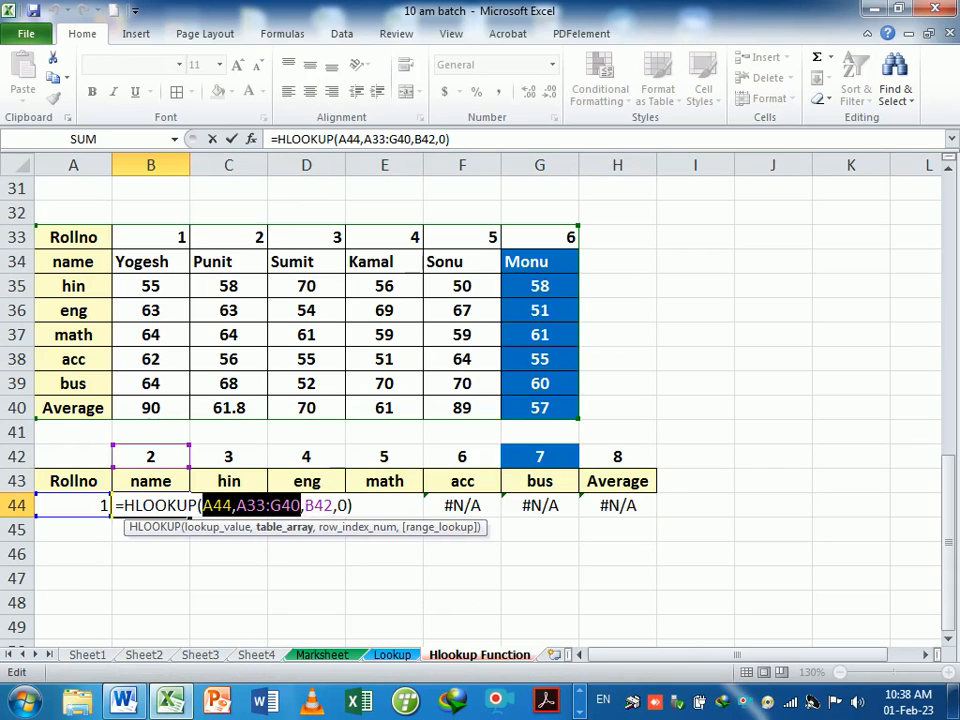
key("F4")
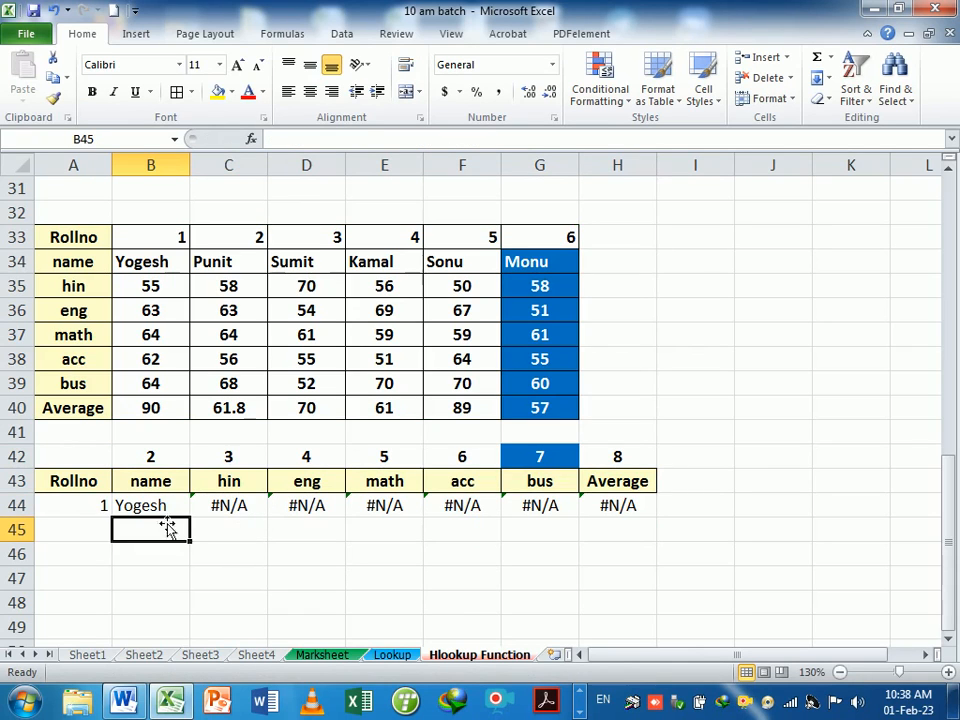
left_click(180, 506)
left_click_drag(191, 518, 664, 553)
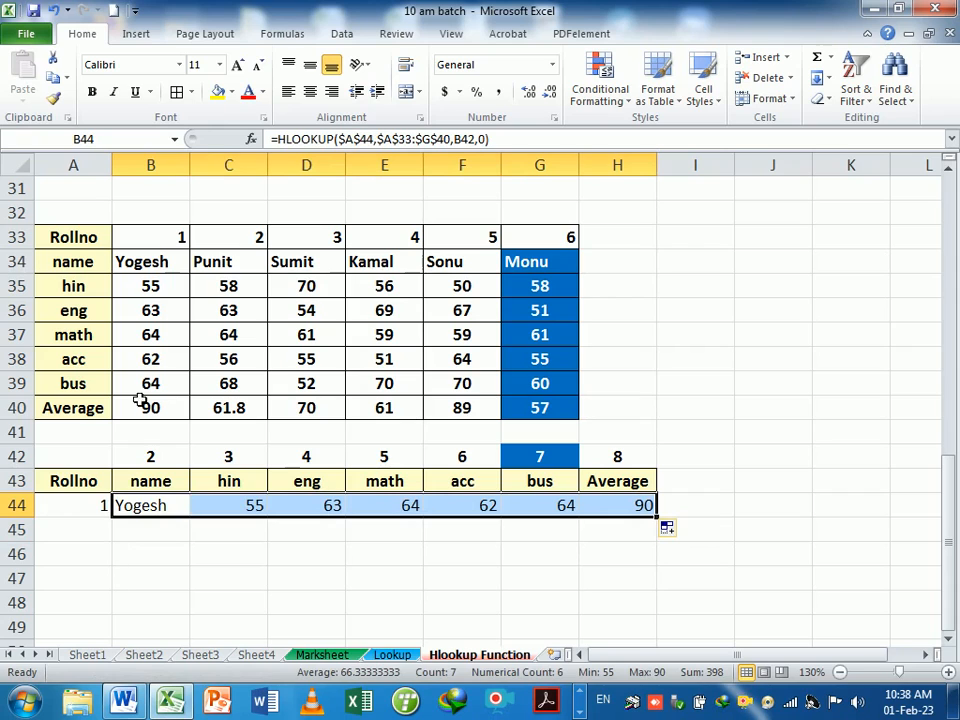
Set the lookup roll number in A44 to 6 and check the results in B44:H44
left_click_drag(155, 270, 168, 413)
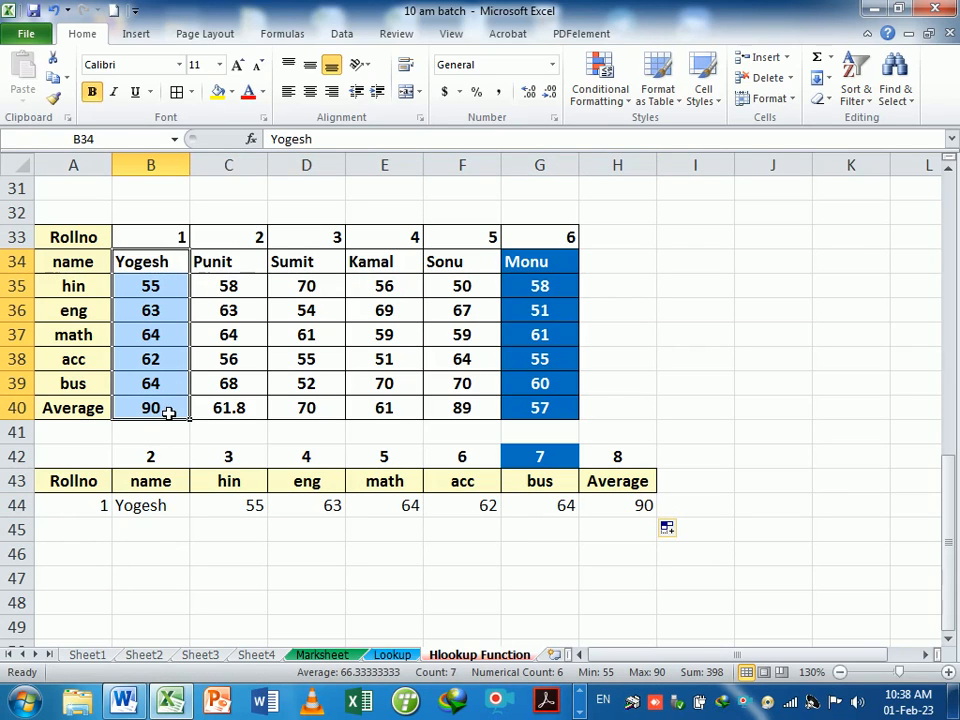
left_click(86, 506)
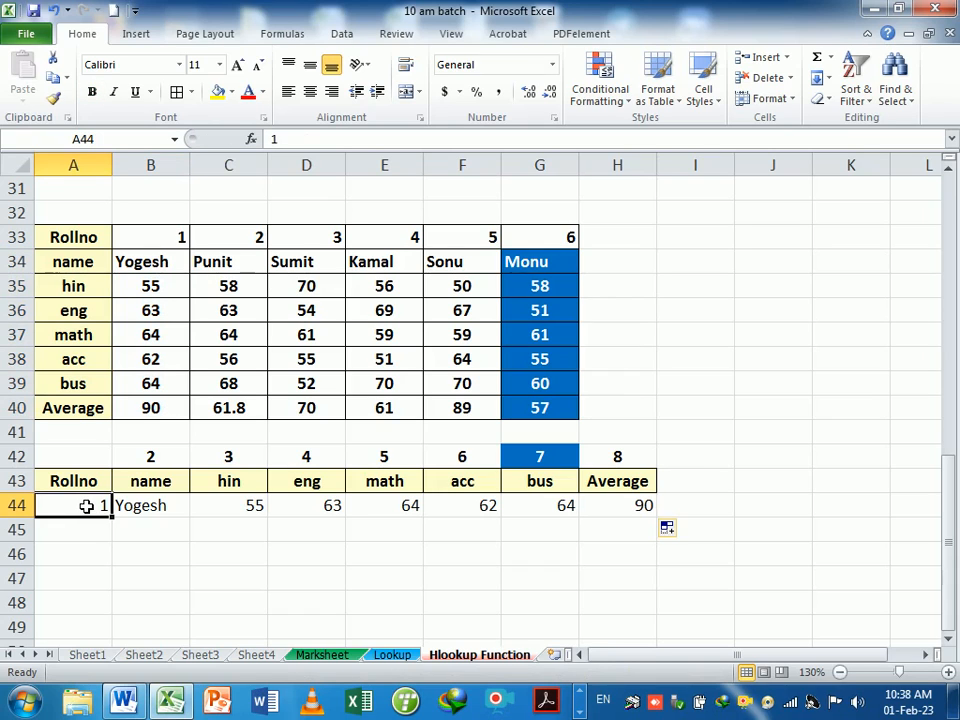
type("6")
key("Return")
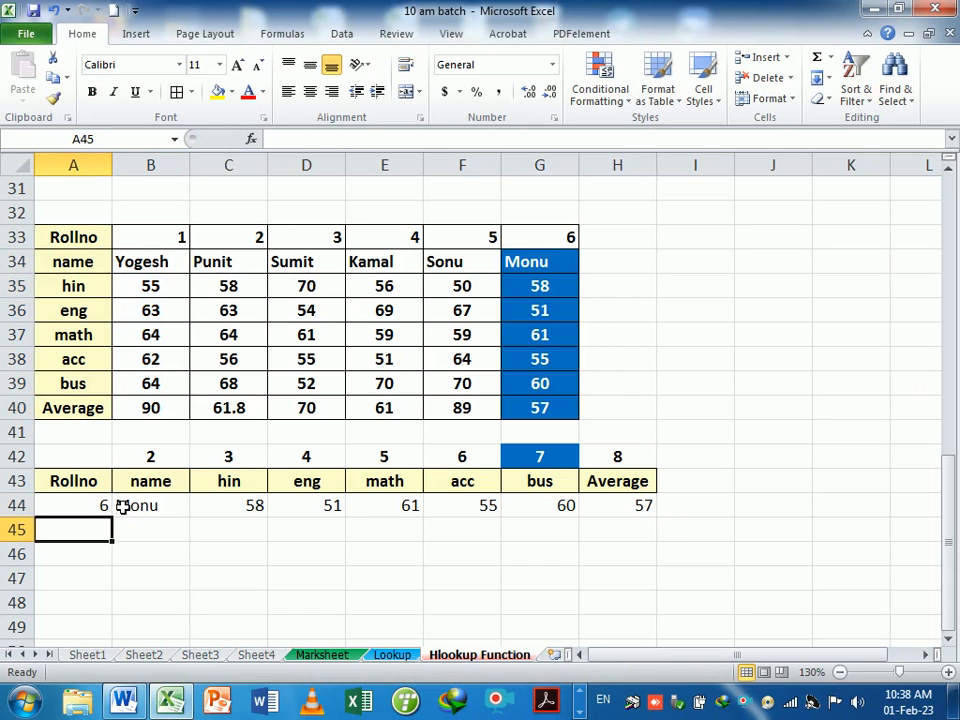
left_click_drag(125, 508, 600, 506)
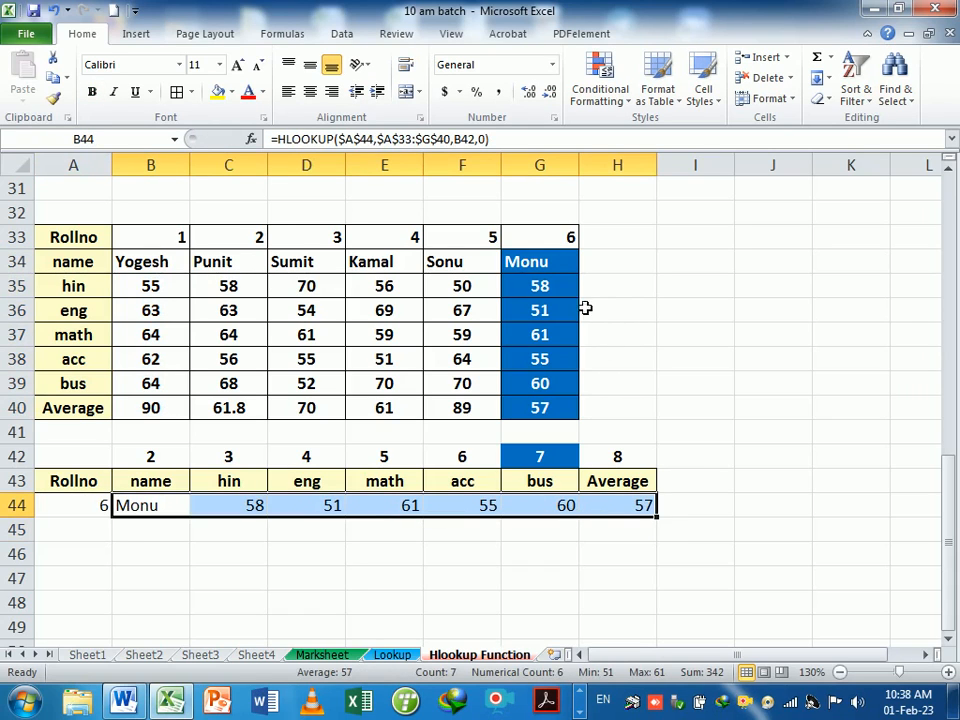
Set the lookup roll number in A44 to 5 and check the results in B44:H44 against the row index numbers in B42:H42
left_click_drag(564, 261, 550, 410)
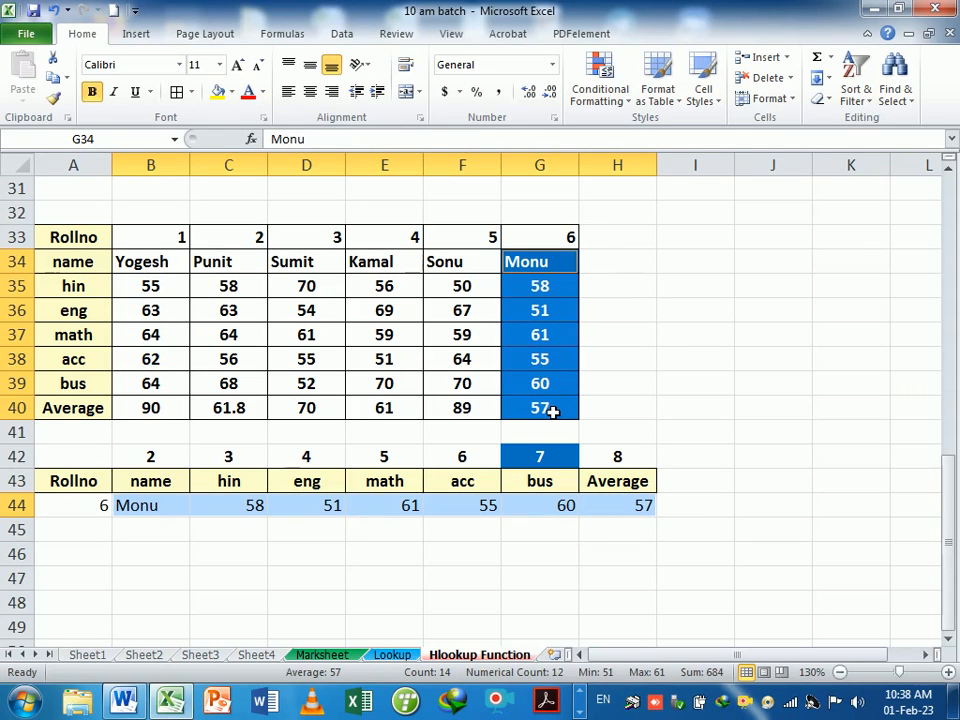
left_click(154, 554)
left_click(77, 510)
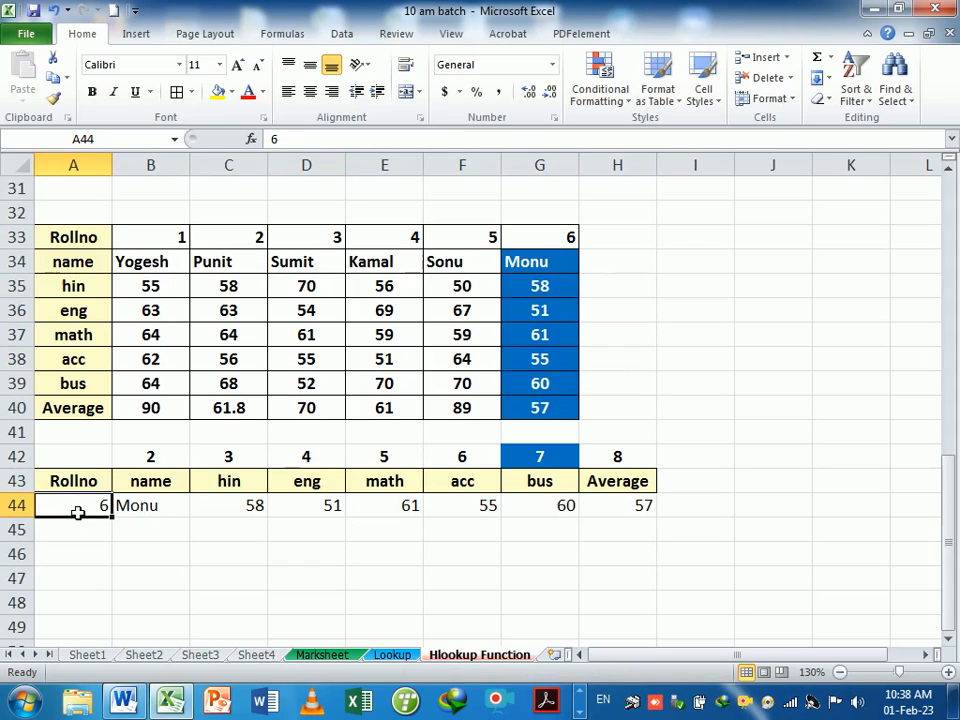
type("5")
key("Return")
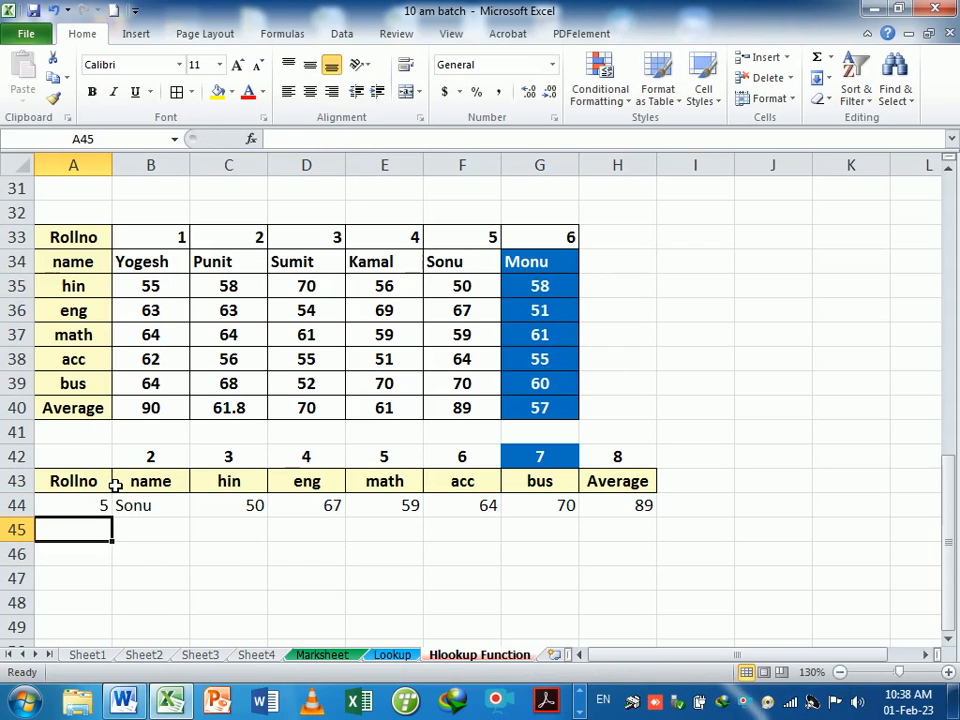
left_click(180, 510)
left_click_drag(180, 510, 634, 521)
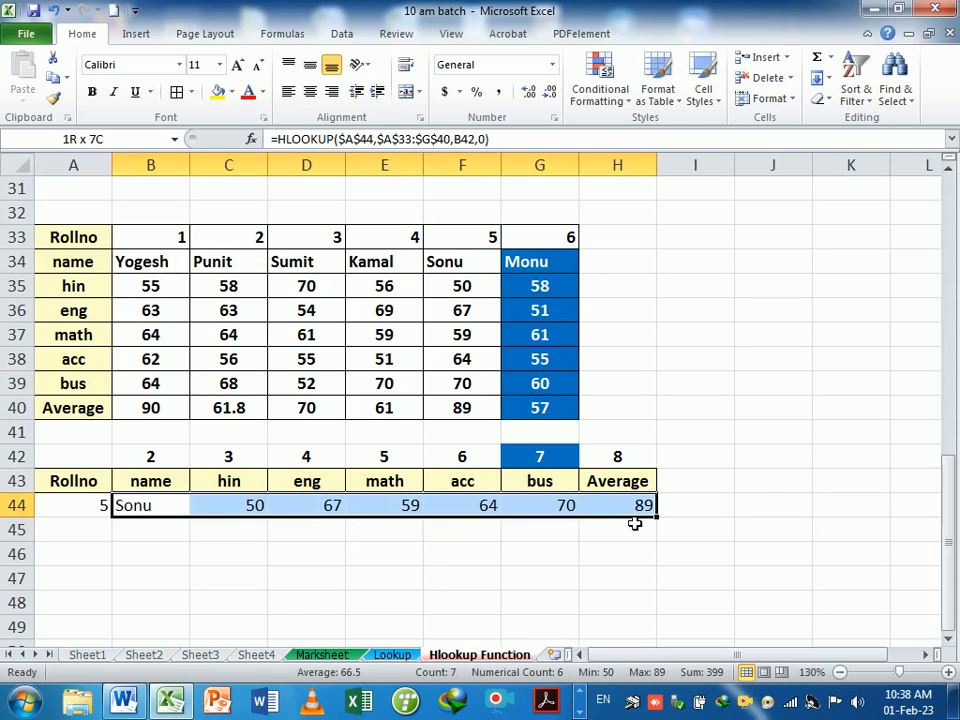
left_click_drag(167, 463, 593, 466)
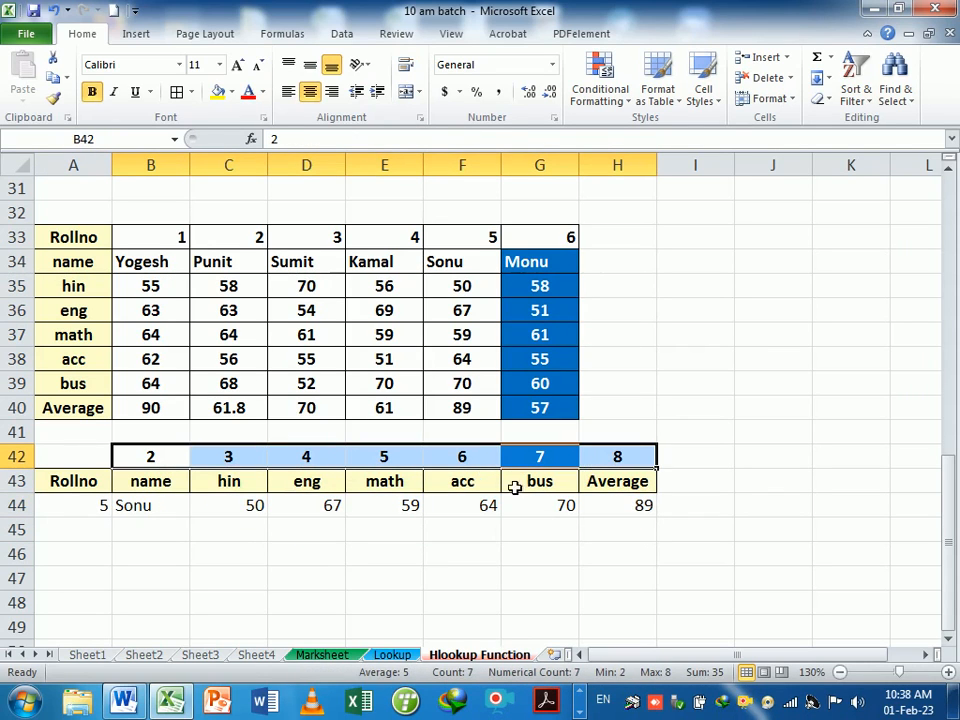
left_click(178, 510)
left_click(432, 561)
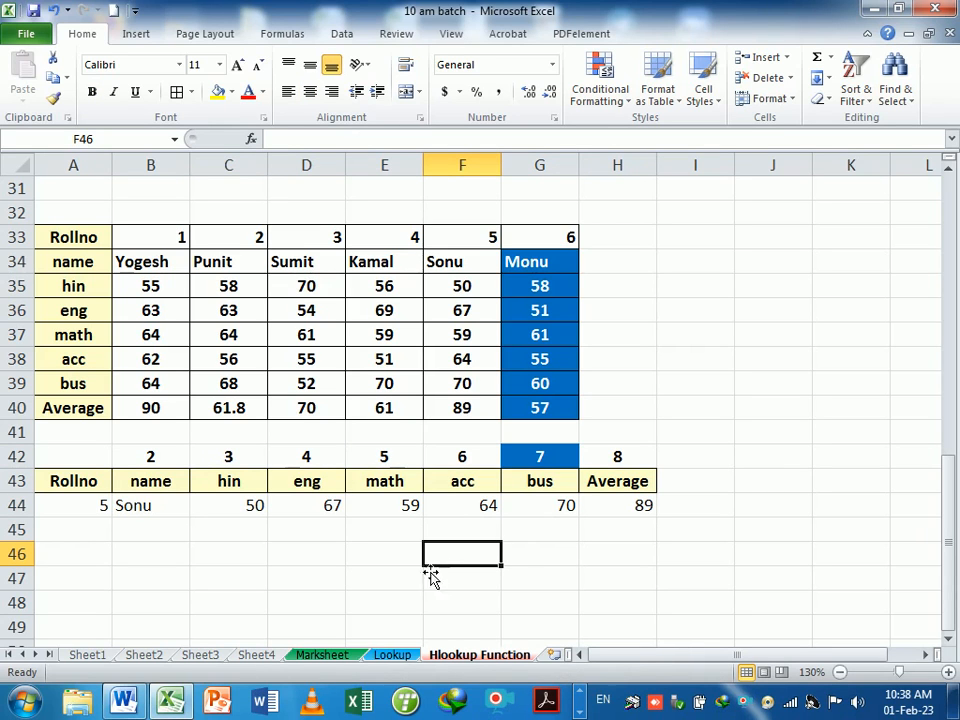
Copy the Average and Grade table in L56:M60 of the Lookup sheet
left_click(392, 655)
scroll(435, 430, "down", 3)
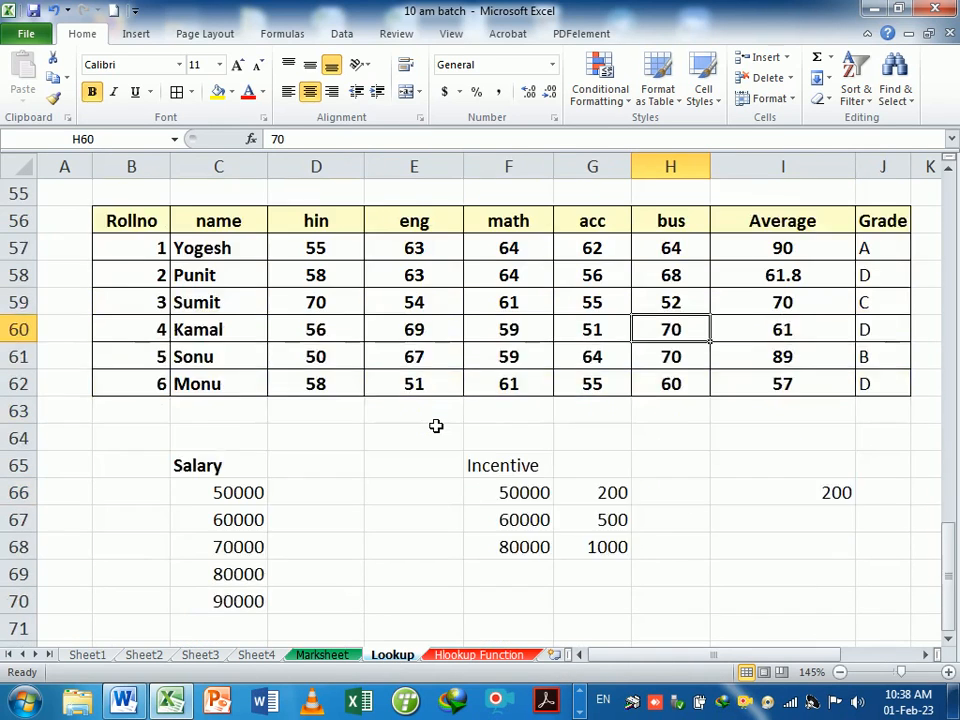
scroll(440, 432, "up", 6)
scroll(447, 436, "up", 13)
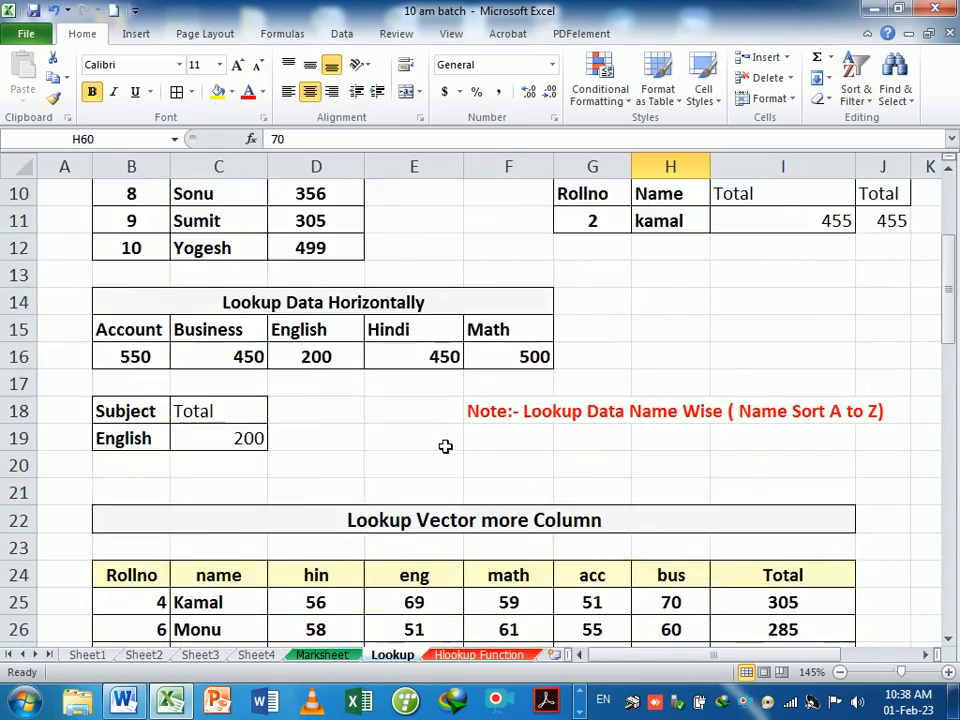
scroll(450, 442, "down", 1)
scroll(452, 447, "down", 11)
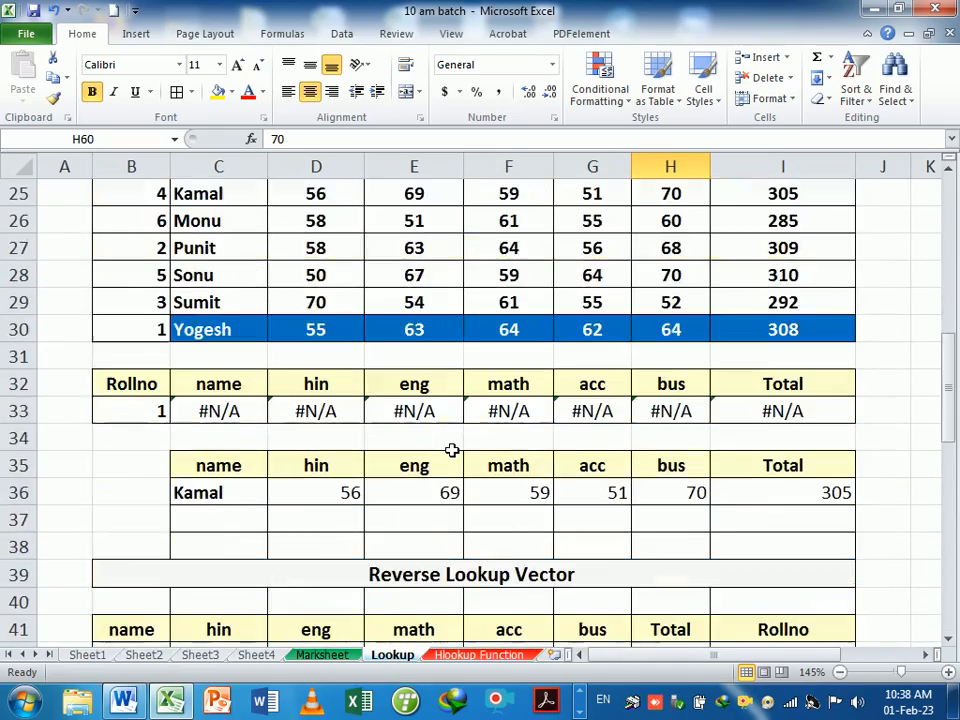
scroll(452, 452, "down", 8)
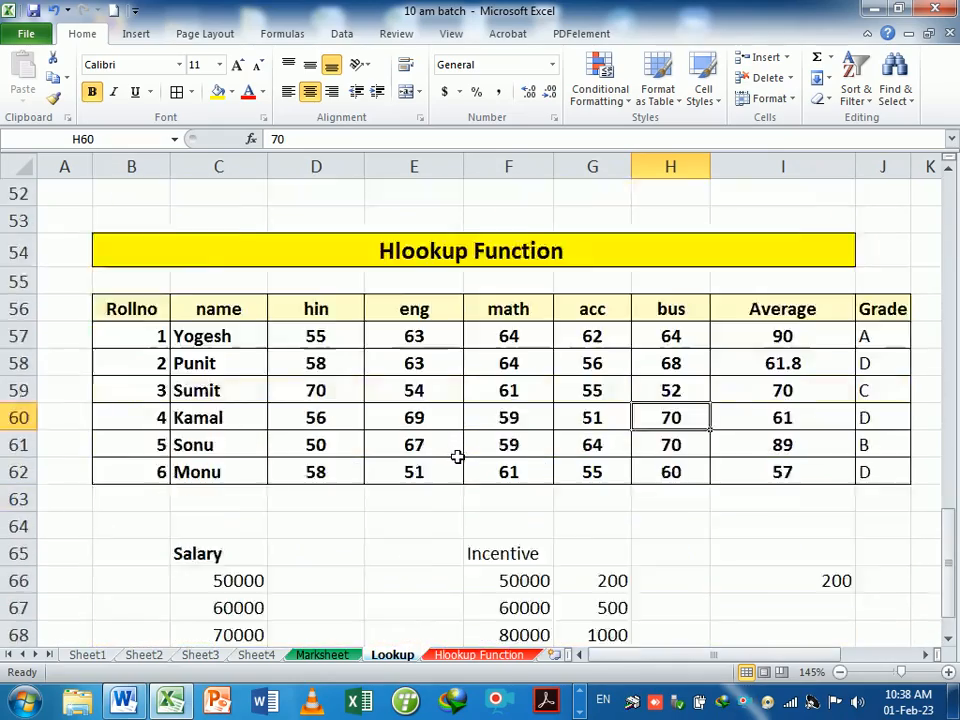
scroll(746, 495, "right", 3)
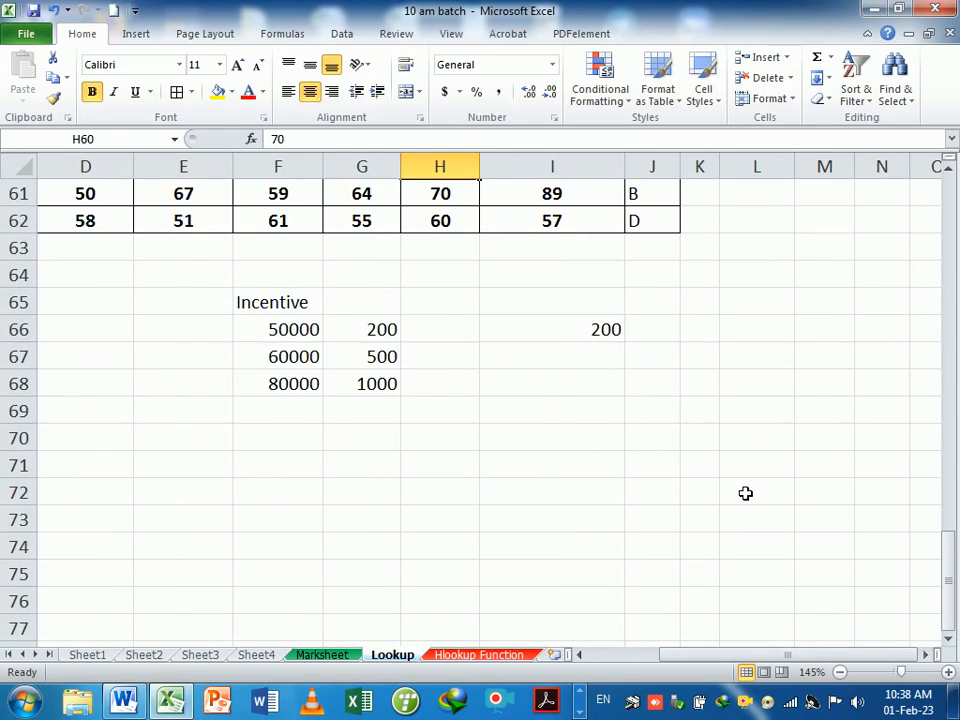
scroll(746, 495, "up", 3)
left_click_drag(769, 321, 810, 416)
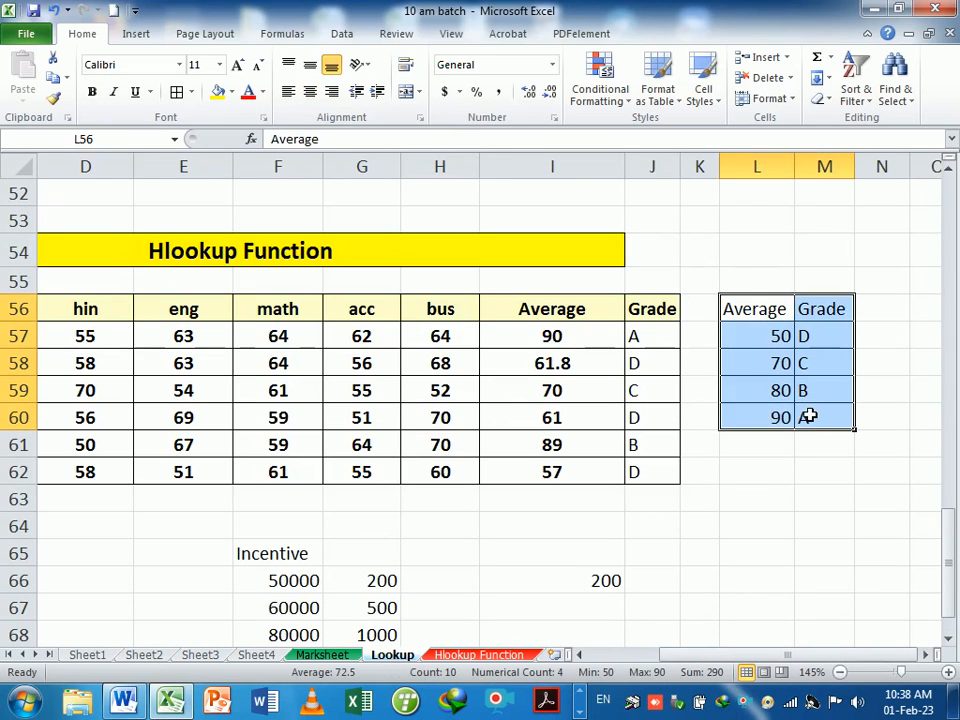
key("ctrl+c")
Paste the grade table transposed into the Hlookup Function sheet and place it at B46:F47, below the roll number lookup row
left_click(508, 654)
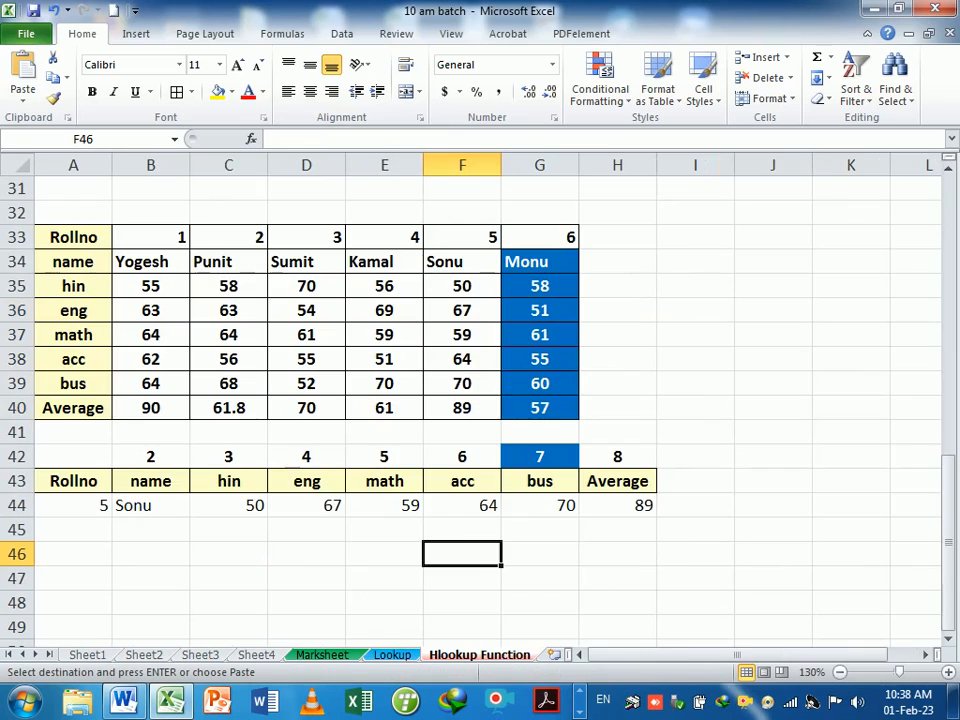
right_click(682, 244)
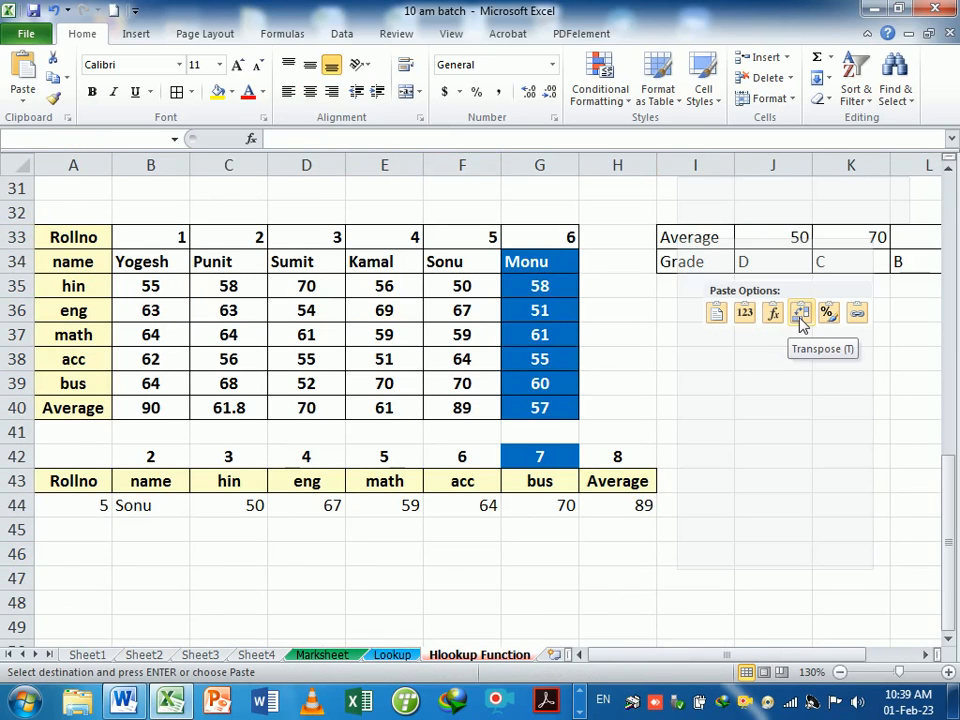
left_click(801, 314)
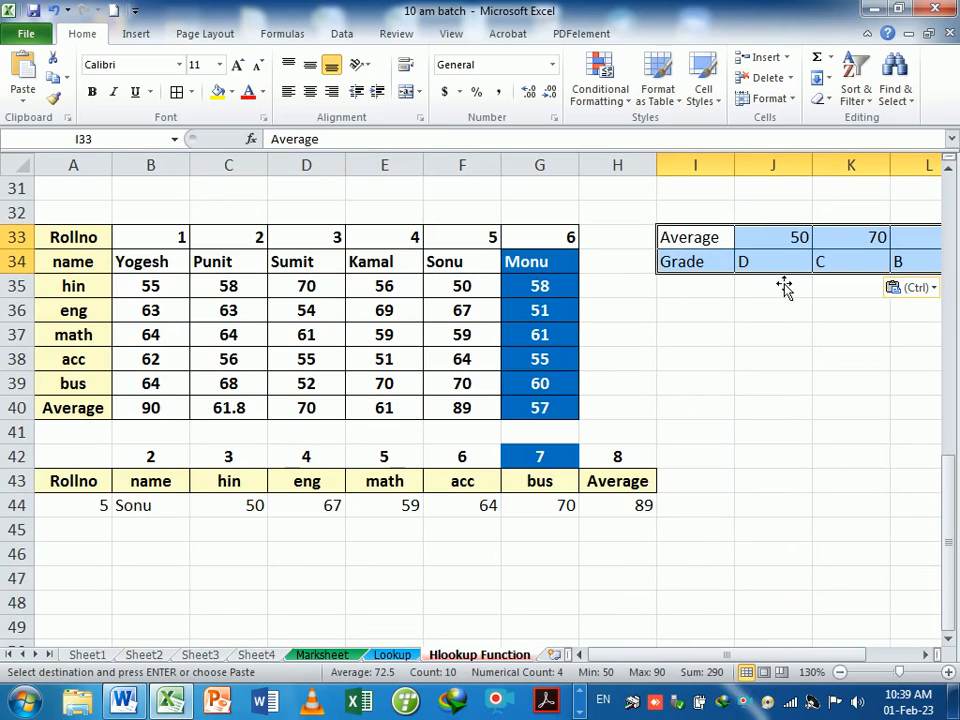
left_click_drag(690, 273, 262, 593)
left_click(561, 580)
left_click(246, 580)
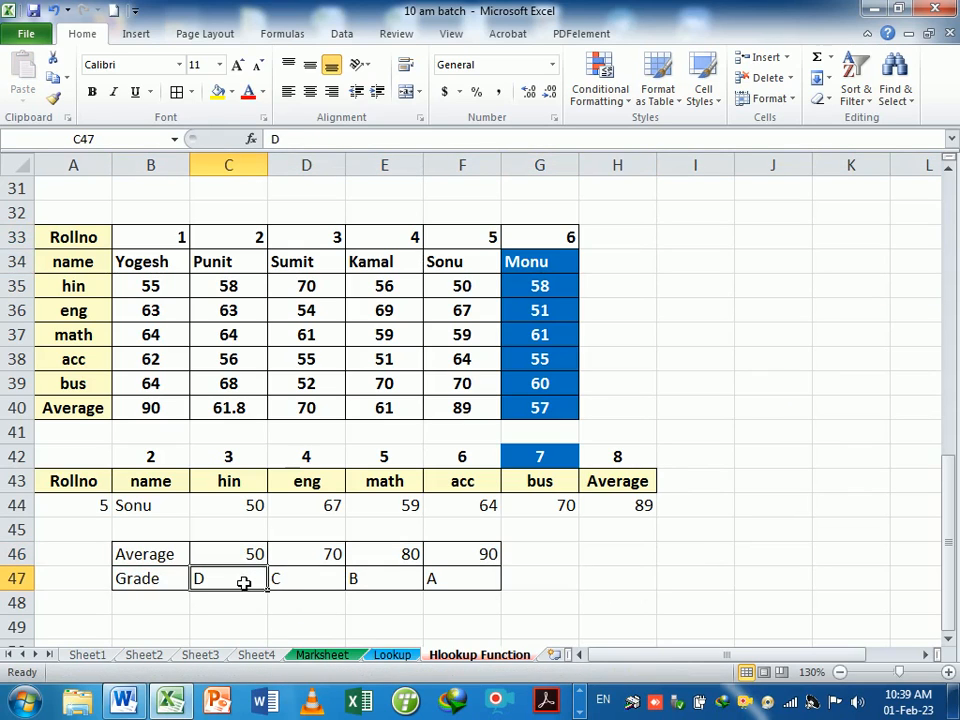
left_click(252, 560)
left_click(252, 582)
Add the row label Grade in A41, below the Average label
left_click(80, 432)
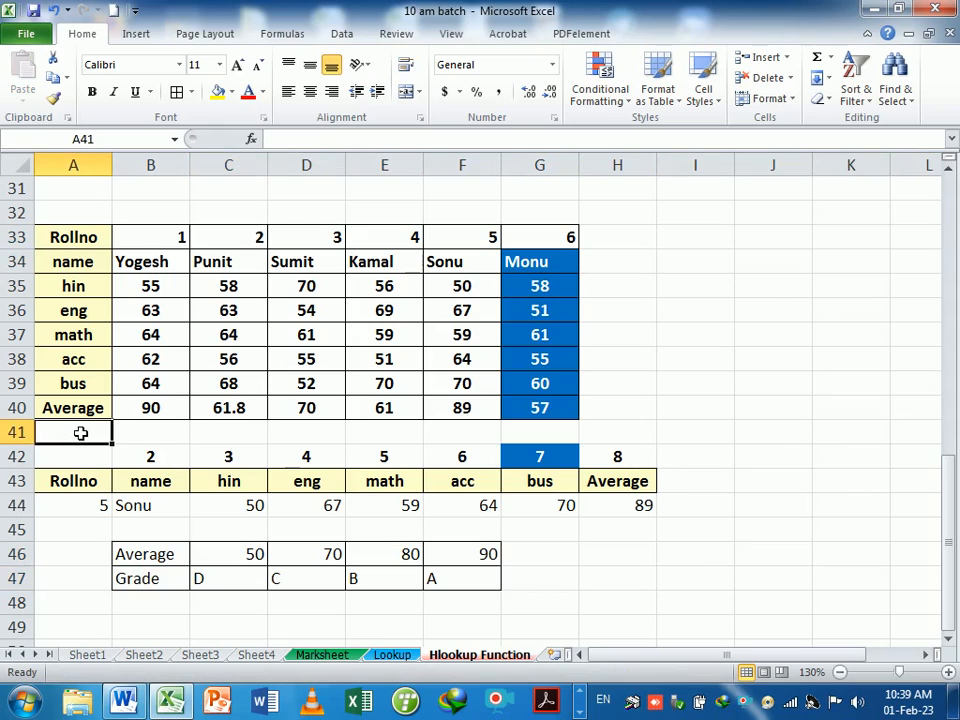
type("Grade")
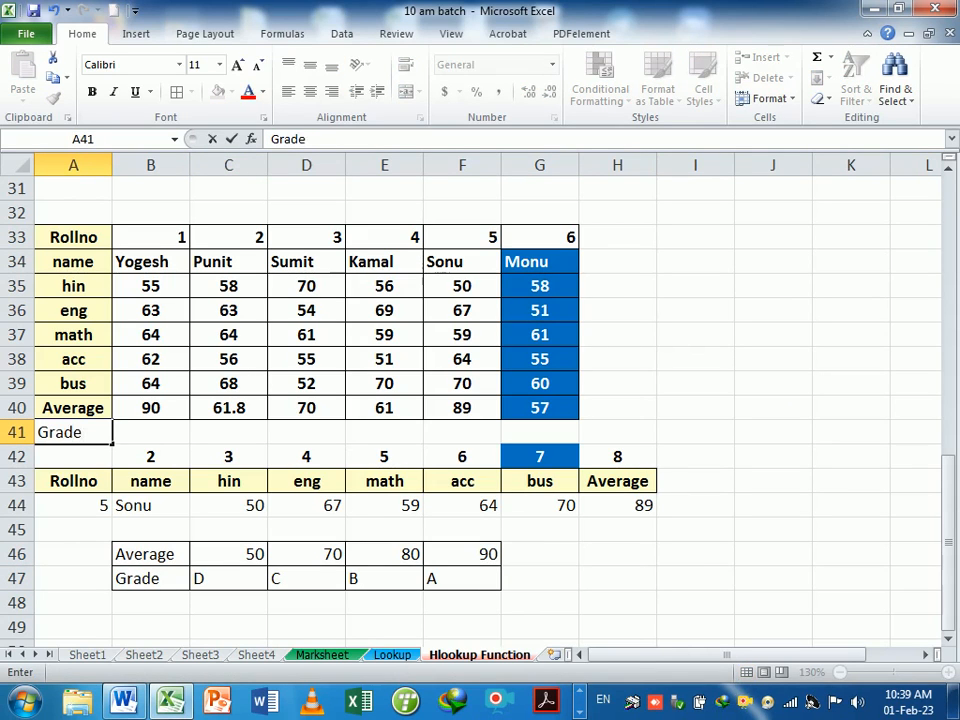
key("Tab")
Enter =HLOOKUP(B40,$B$46:$F$47,2) in B41 and fill the formula across to G41
type("=")
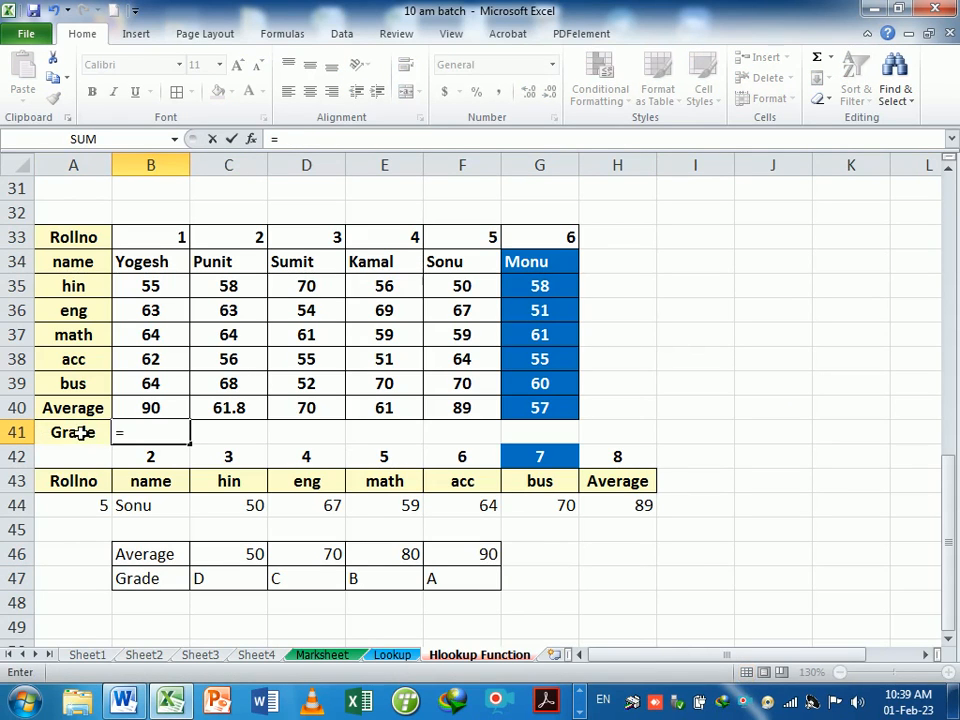
type("hl")
key("Tab")
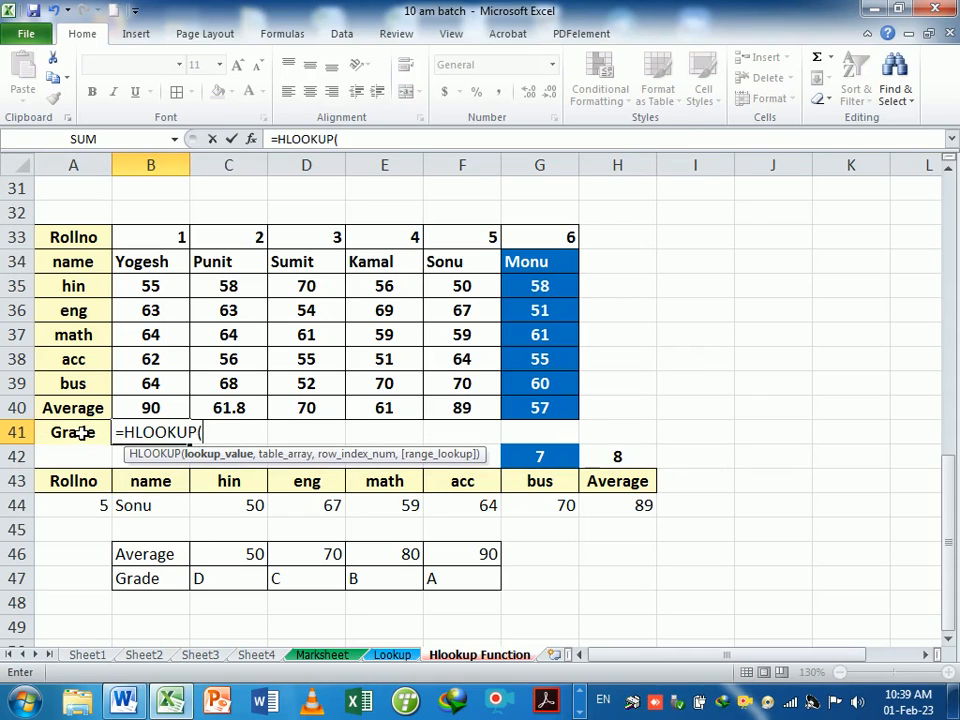
left_click(160, 409)
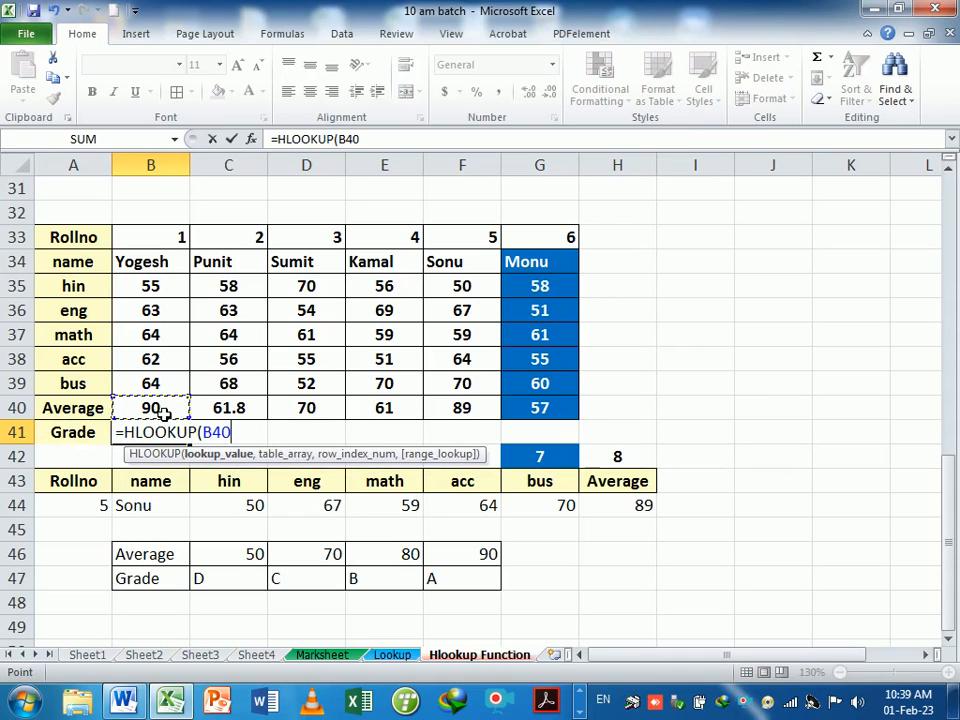
type(",")
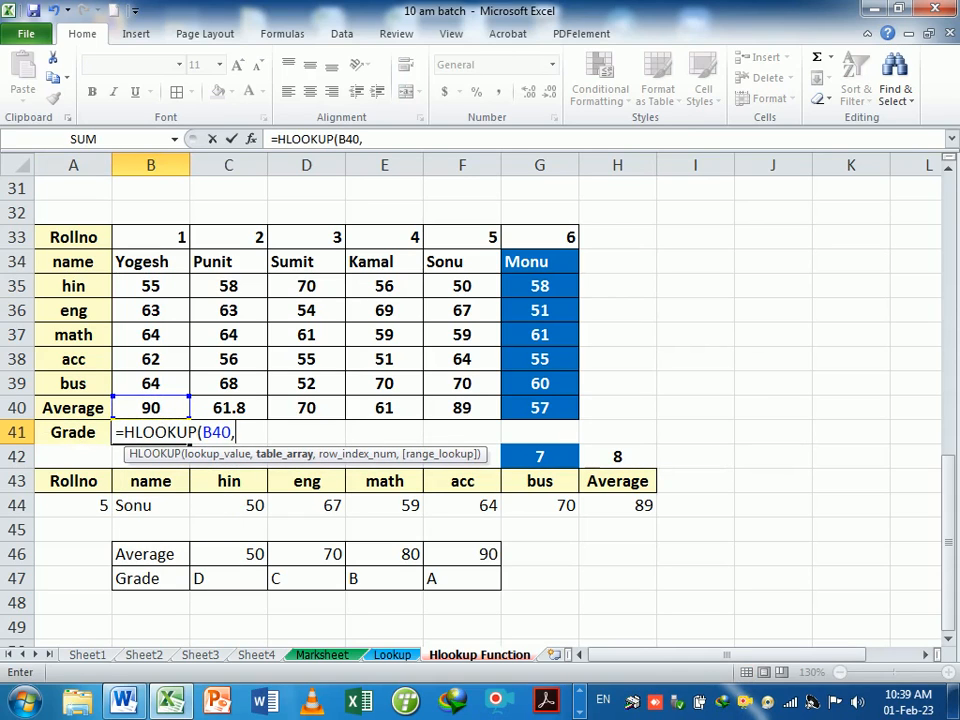
left_click_drag(178, 555, 448, 589)
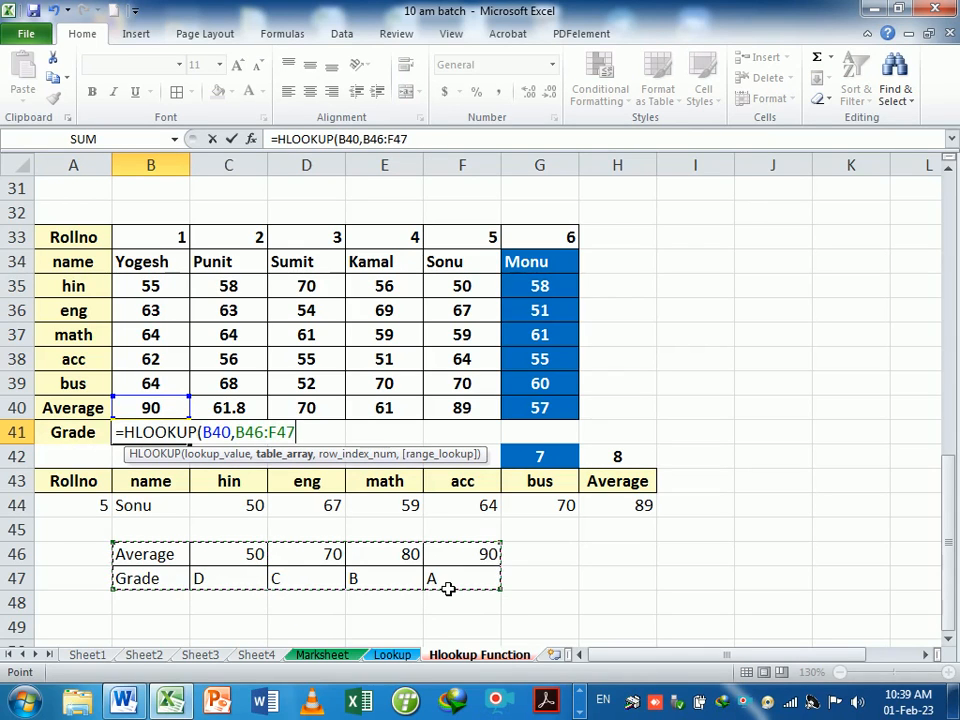
key("F4")
type(",")
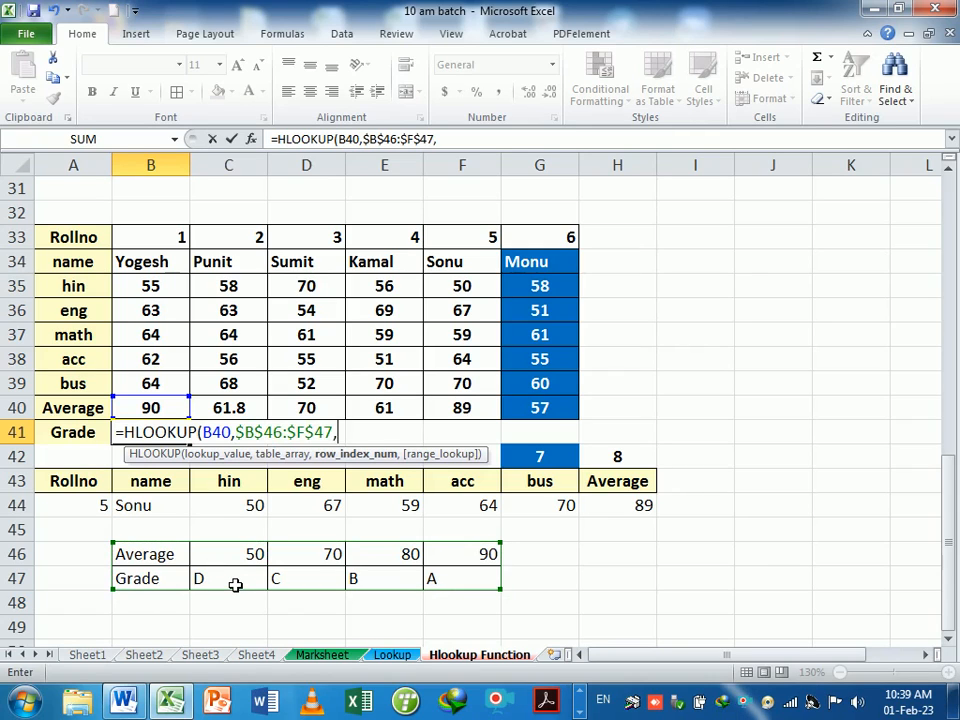
type("2")
key("Return")
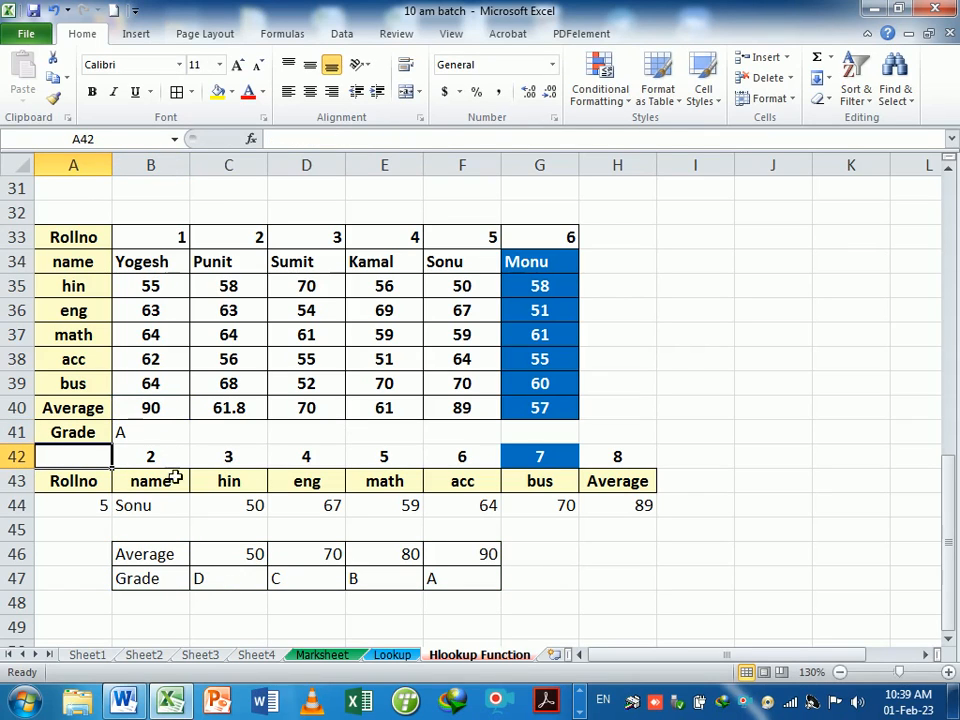
left_click(140, 436)
left_click_drag(190, 446, 556, 456)
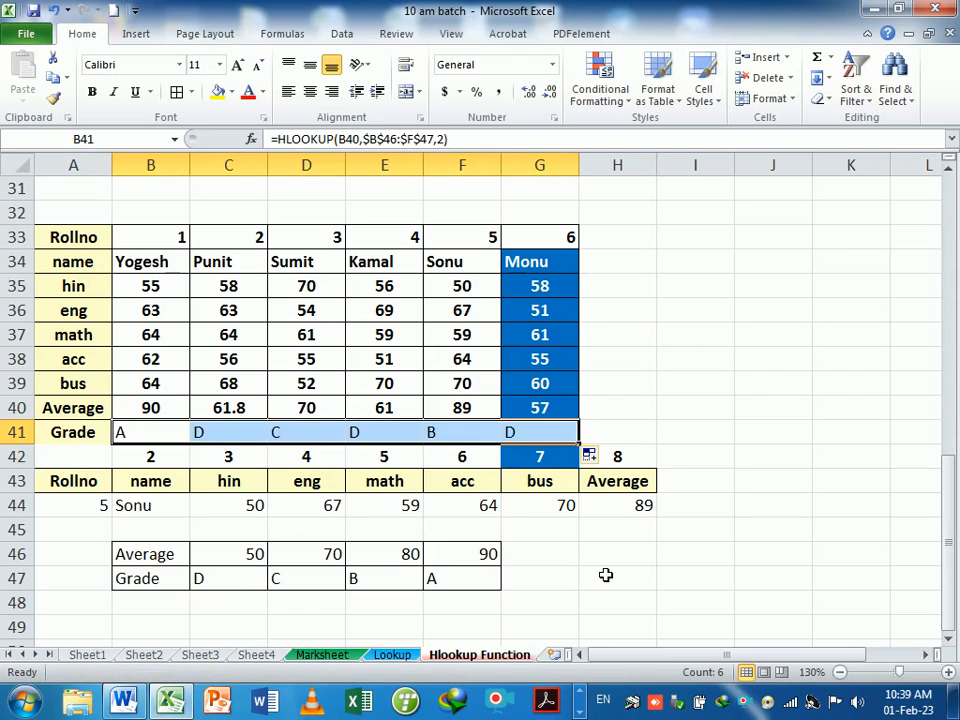
Add the approximate match argument 1 to the B41 formula, making it =HLOOKUP(B40,$B$46:$F$47,2,1), and refill it across to G41
double_click(163, 433)
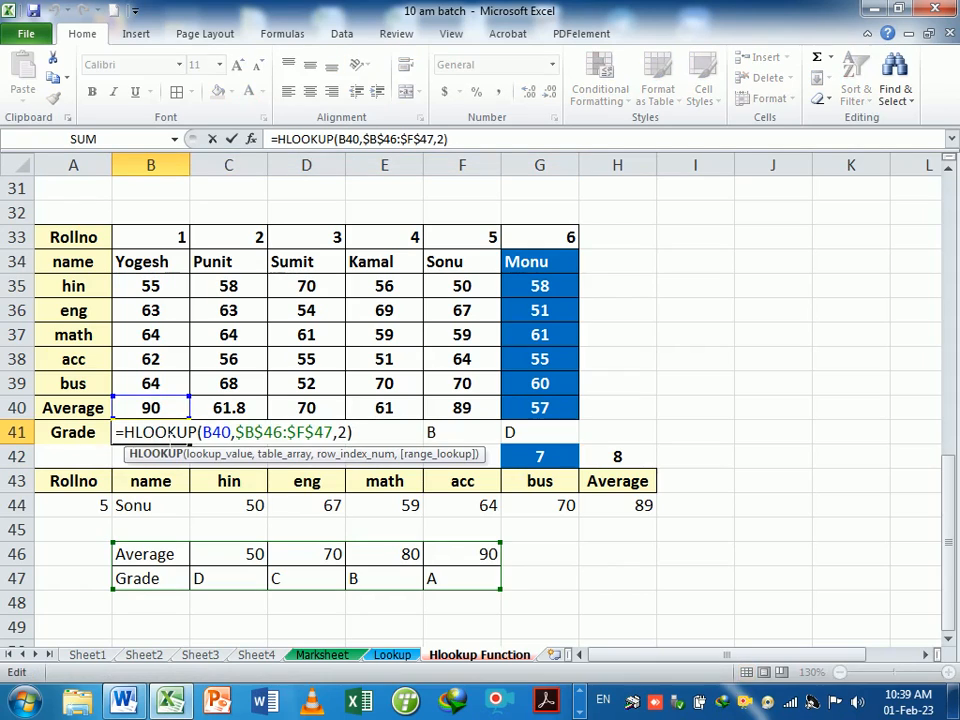
key("End")
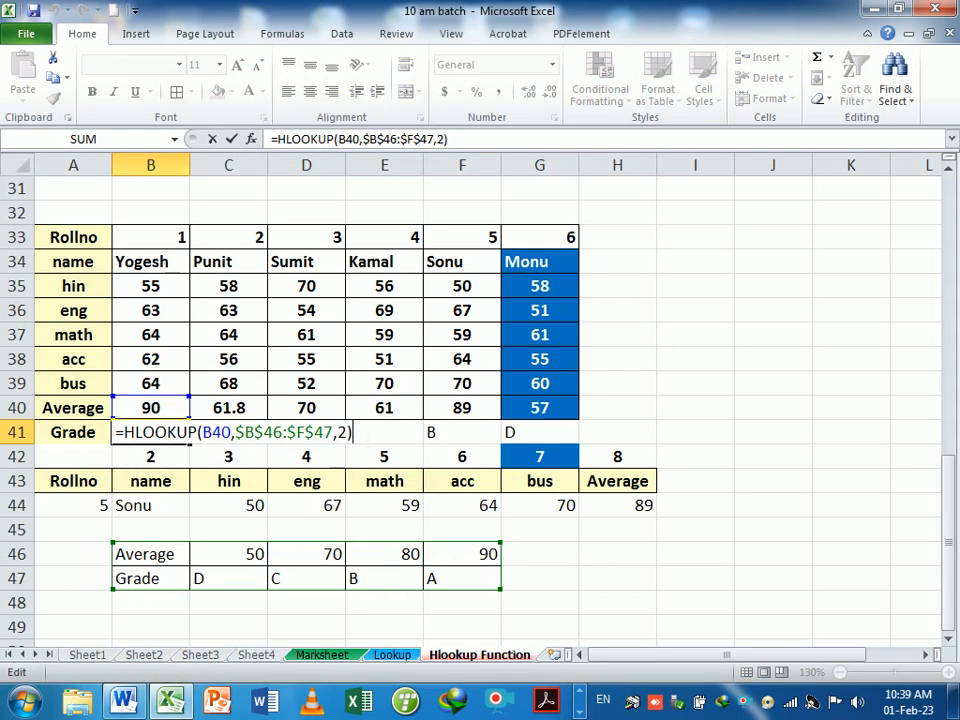
key("BackSpace")
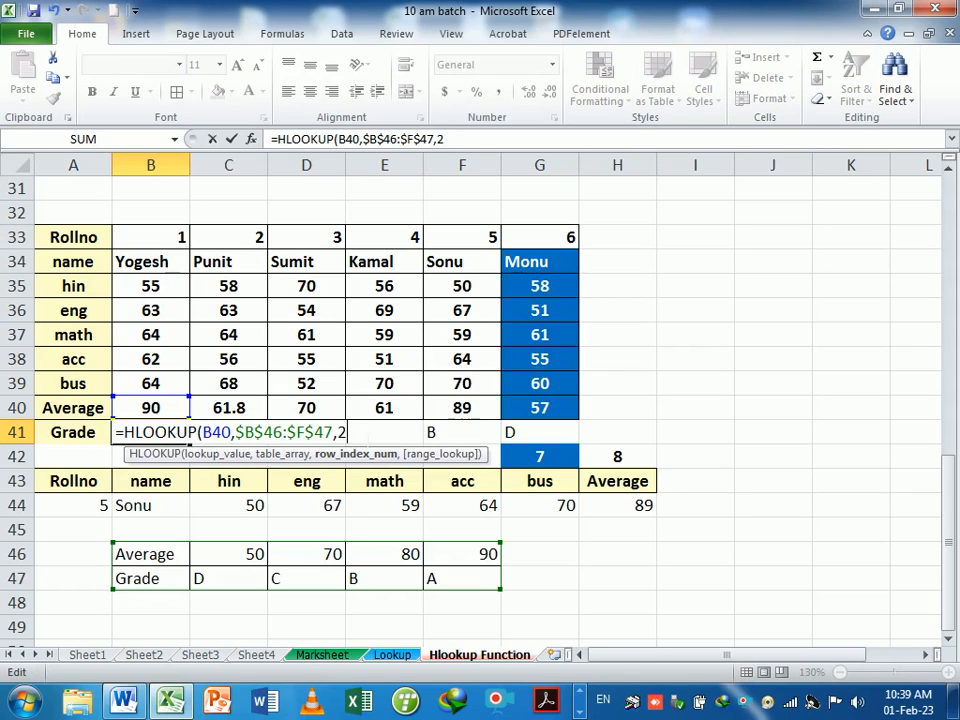
type(",1")
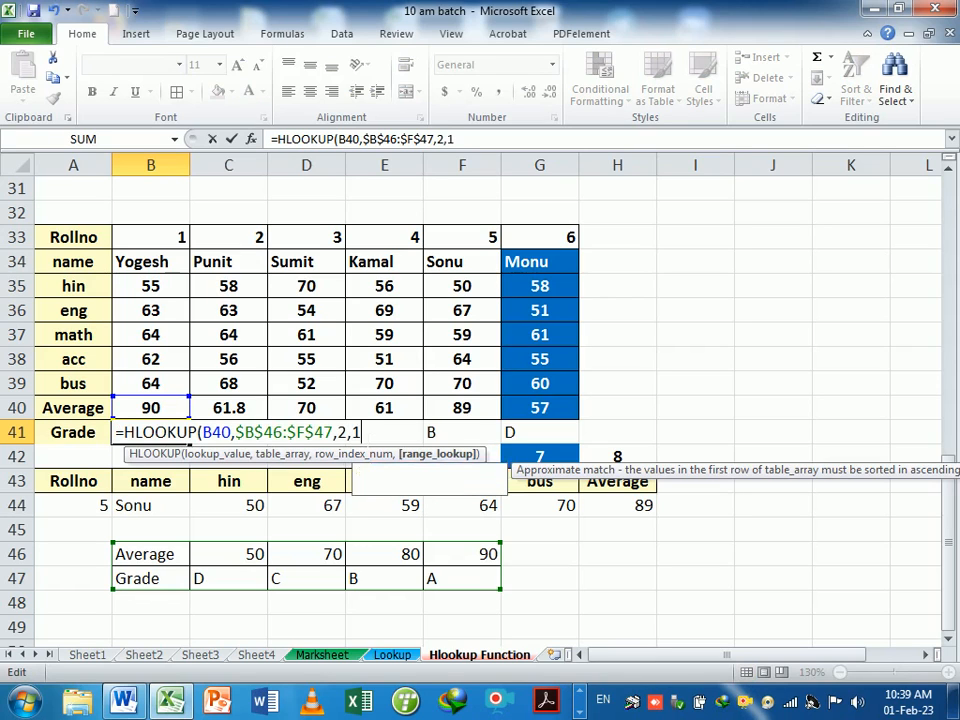
key("Return")
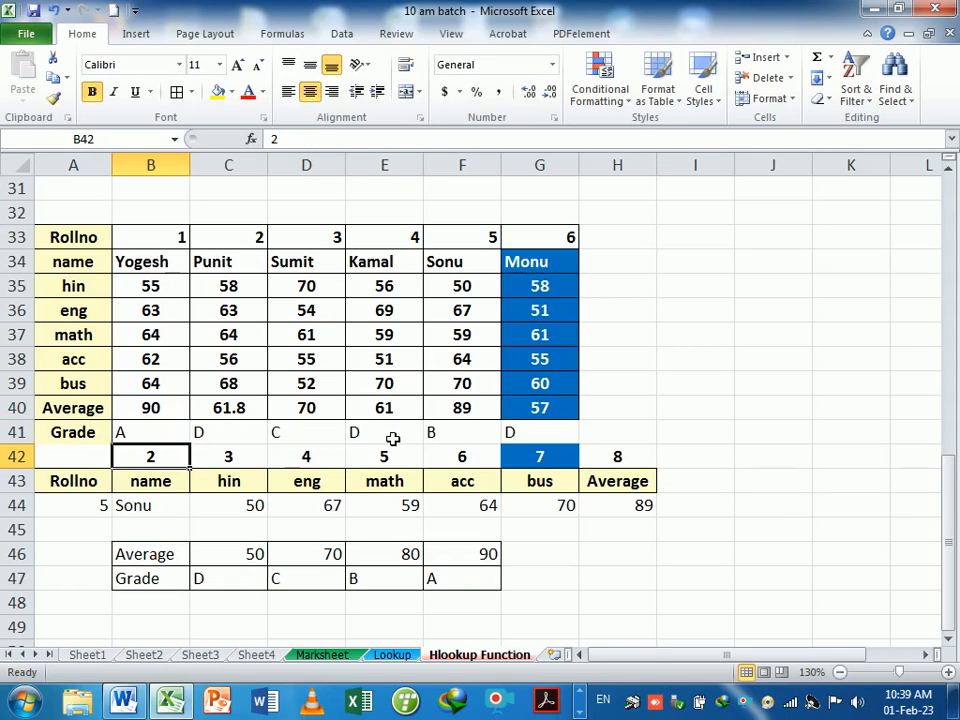
left_click(184, 437)
left_click_drag(186, 456, 330, 440)
left_click(180, 441)
left_click_drag(197, 452, 556, 442)
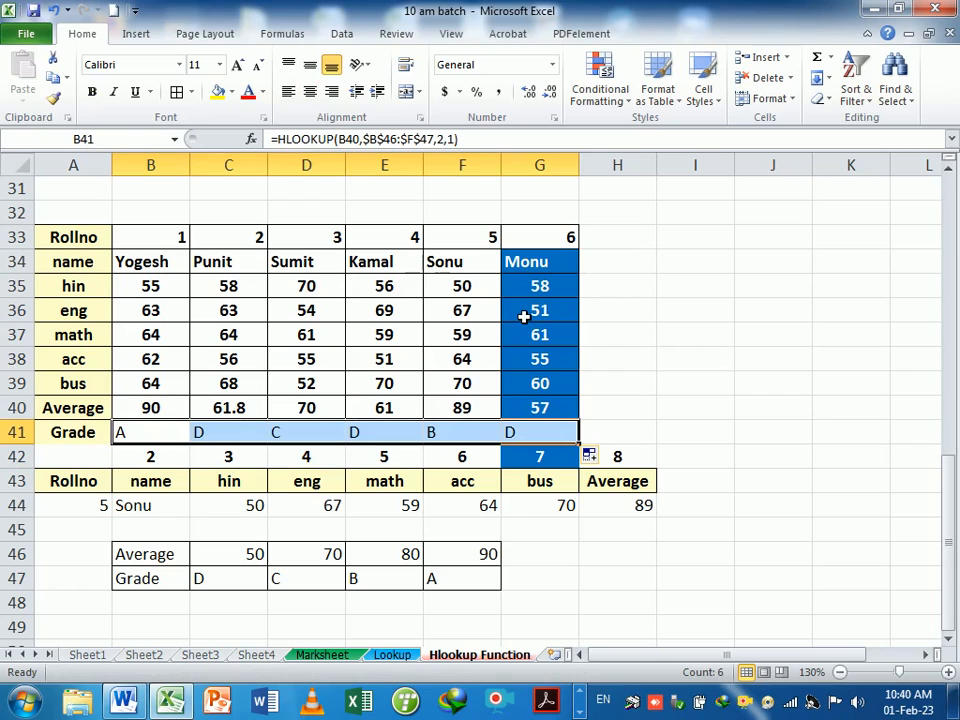
left_click(730, 440)
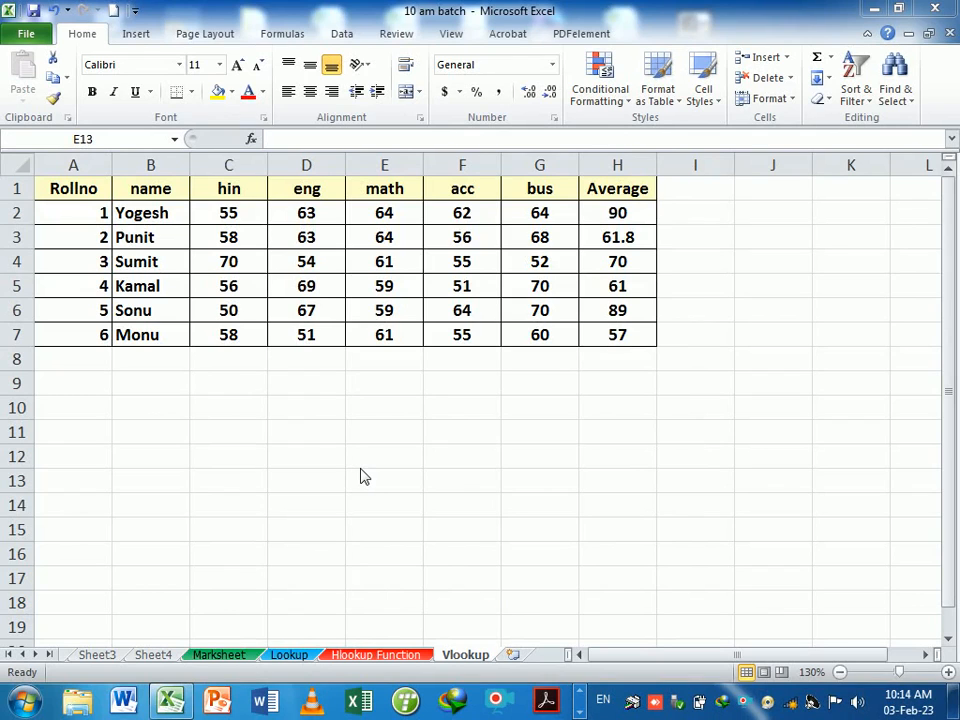
left_click(89, 290)
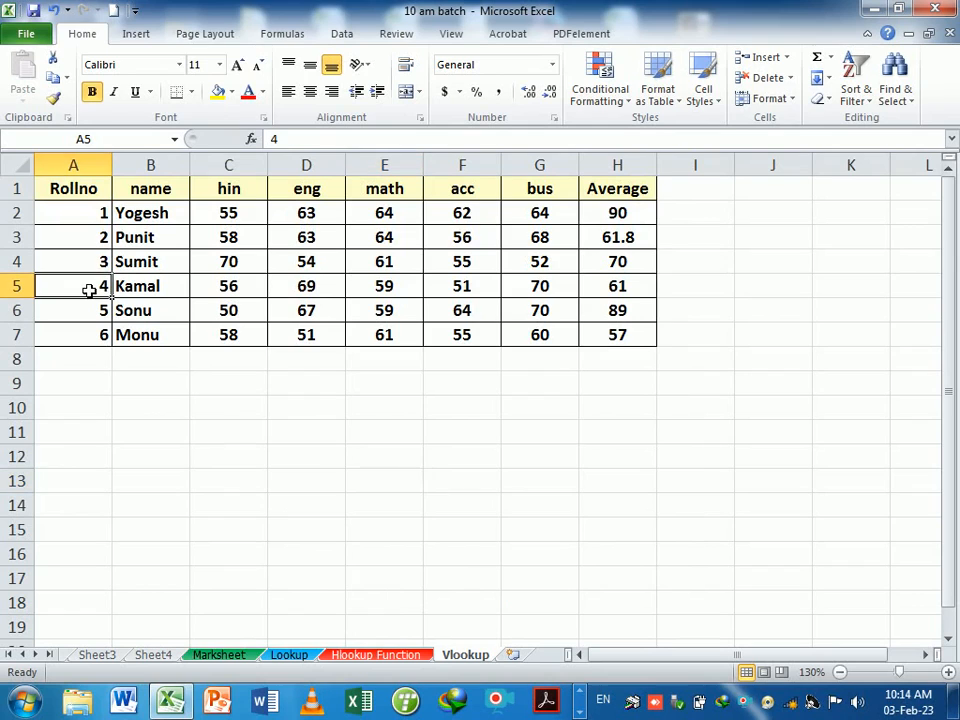
left_click(170, 285)
left_click(255, 286)
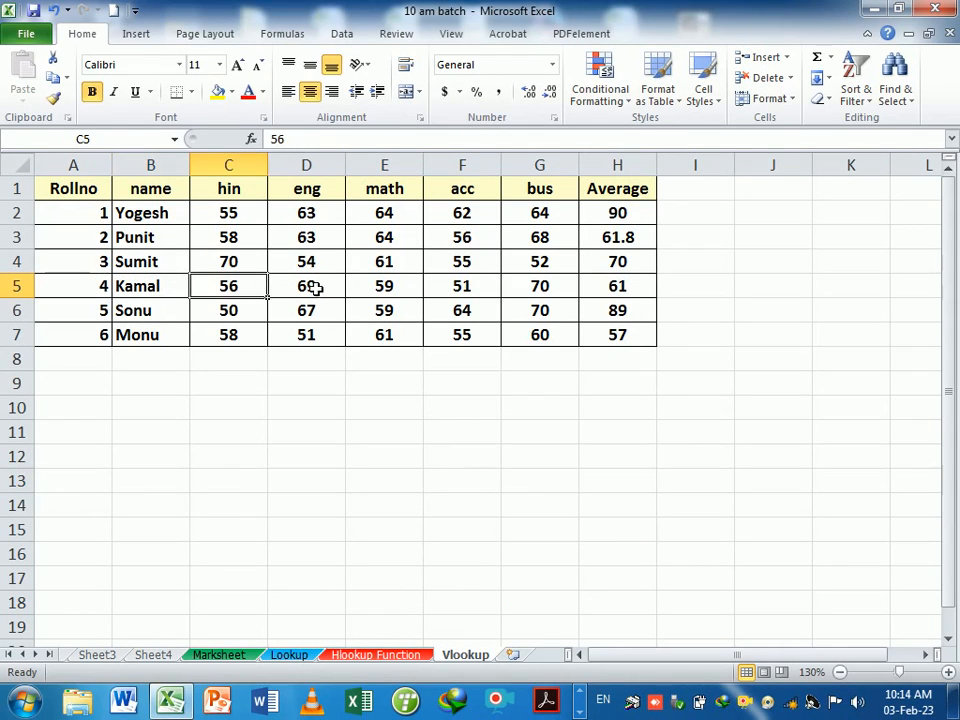
left_click(312, 287)
left_click(390, 290)
left_click(453, 290)
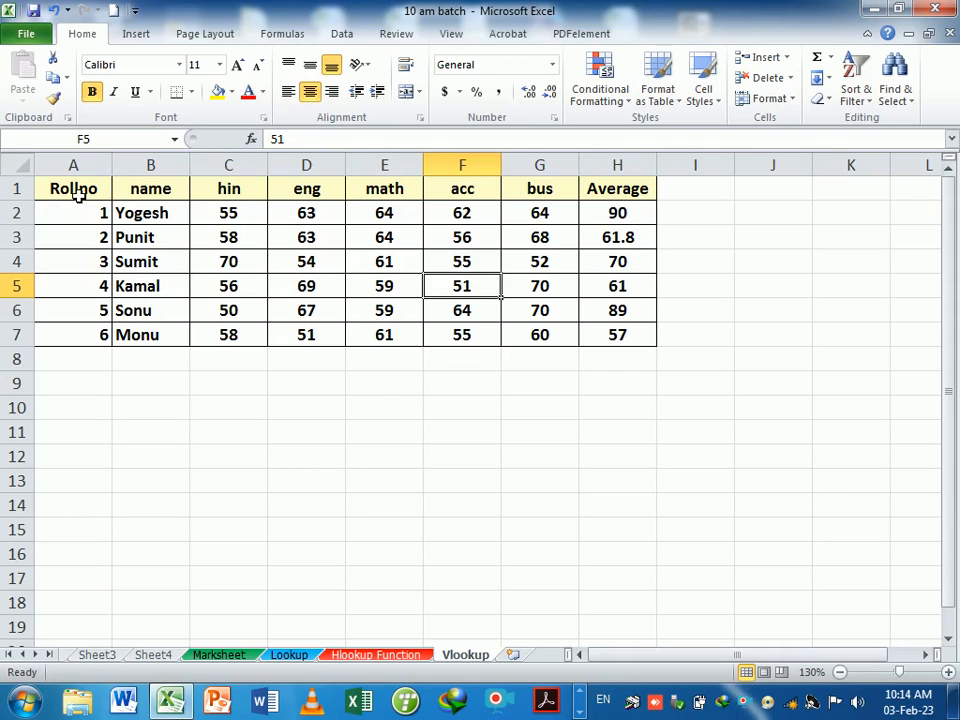
Copy the Rollno header and its first roll number from A1:A2 to A10:A11, below the marks table
left_click_drag(76, 188, 80, 221)
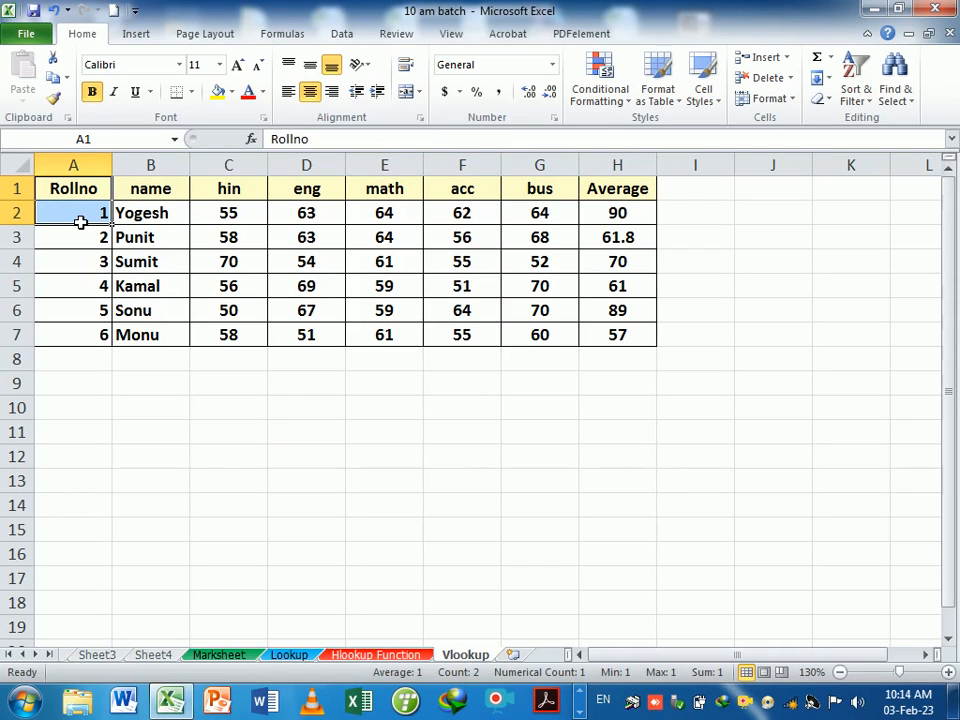
key("ctrl+c")
left_click(108, 407)
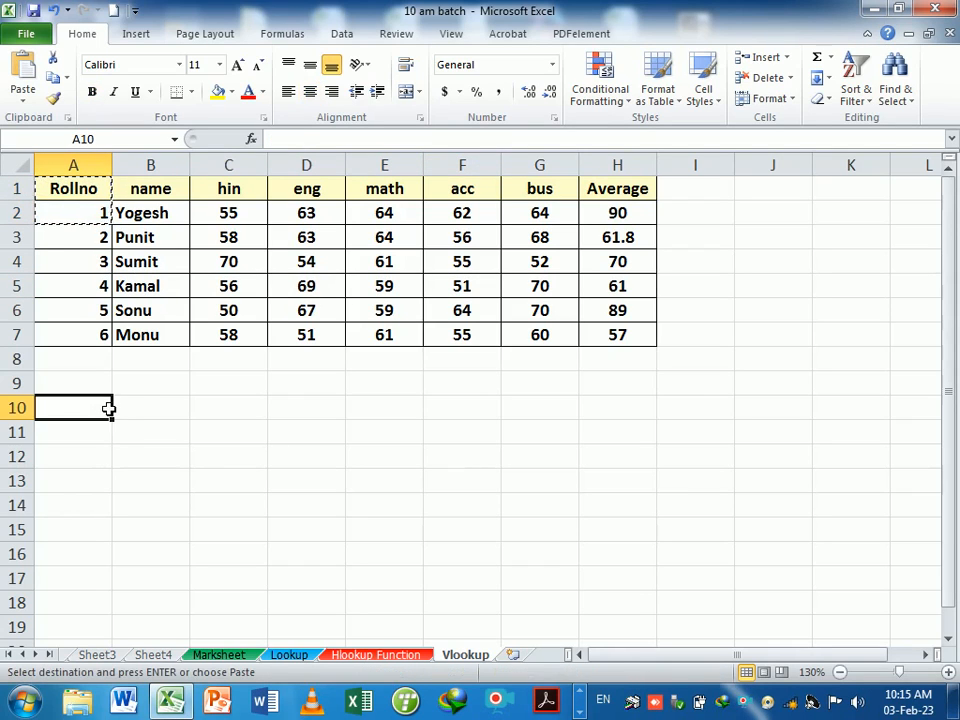
key("Return")
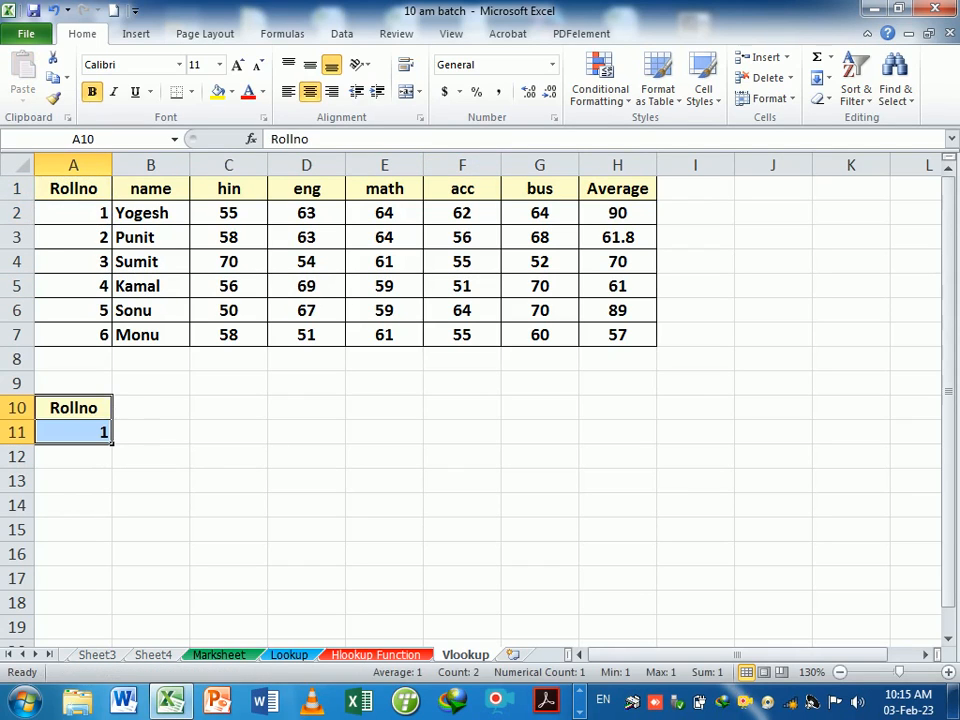
Copy the Average header from H1 to B10, beside the Rollno header of the lookup block
left_click(137, 410)
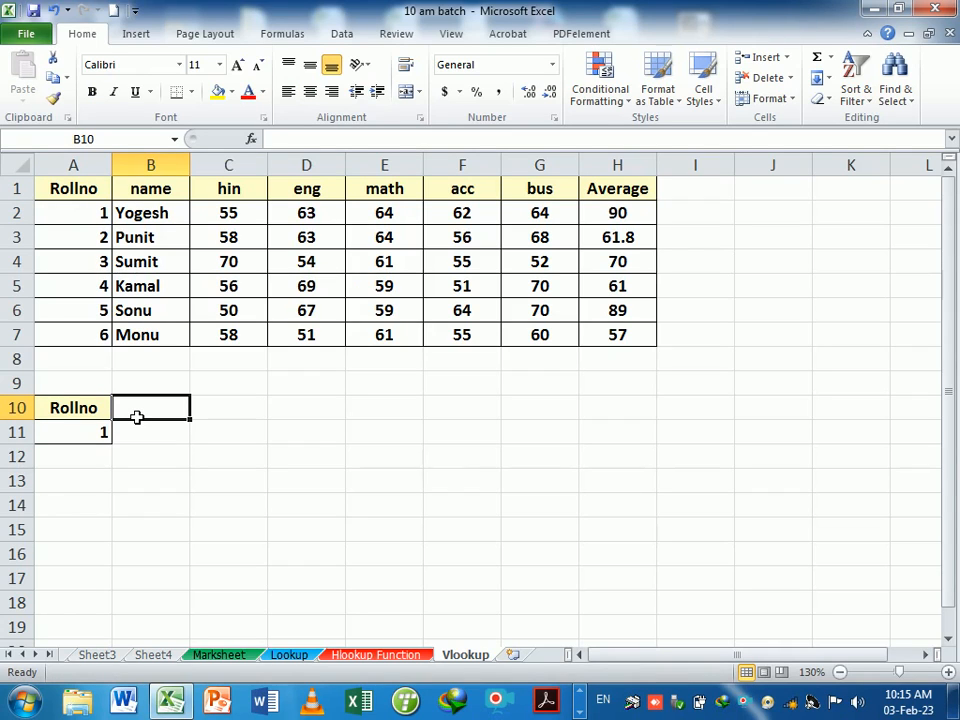
left_click(611, 197)
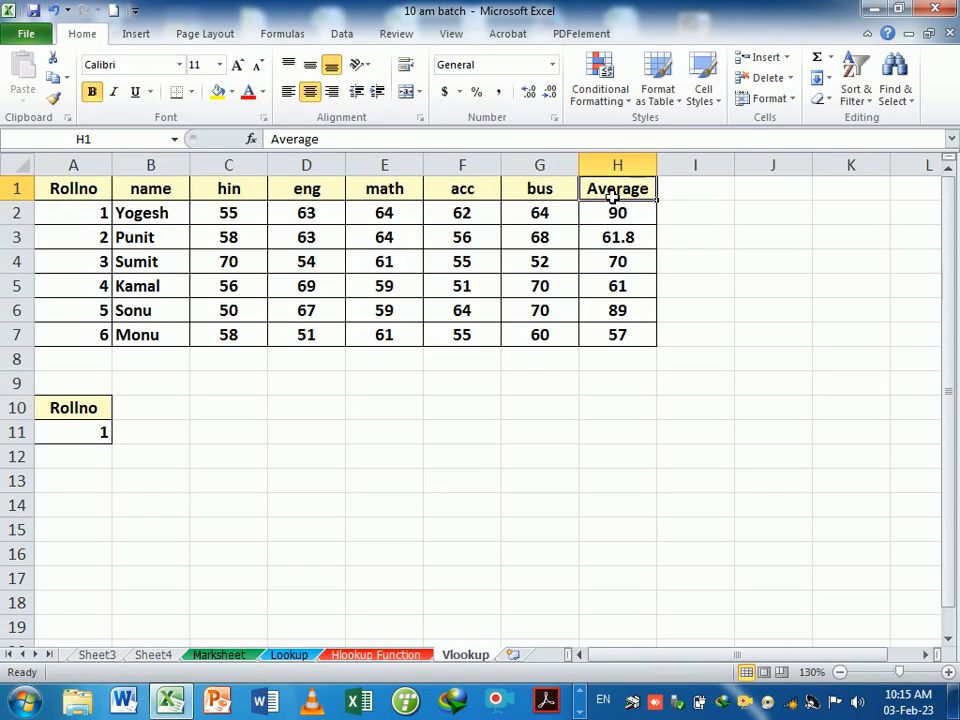
key("ctrl+c")
left_click(152, 410)
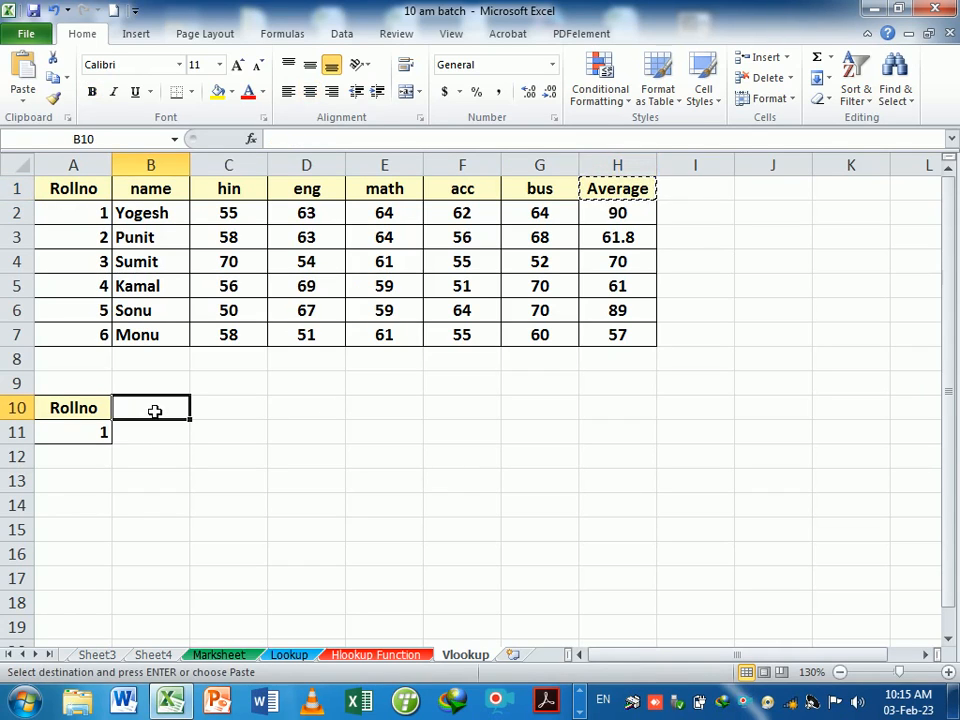
Paste the copied Average heading into B10 and begin a VLOOKUP formula in B11
key("Return")
key("Down")
type("=")
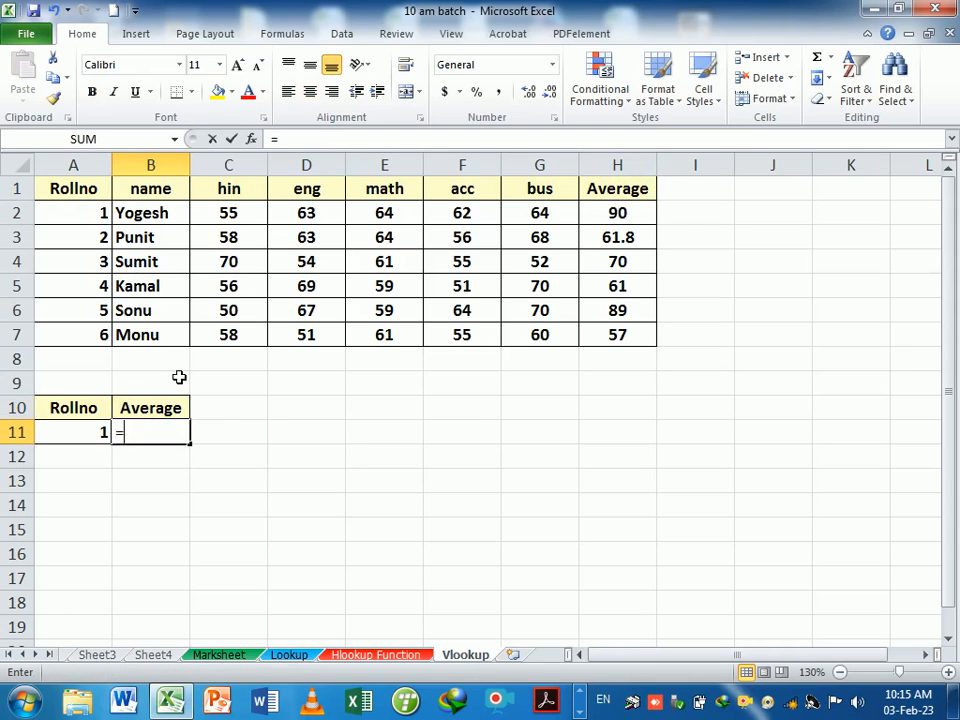
type("voll")
key("BackSpace")
key("BackSpace")
key("BackSpace")
key("BackSpace")
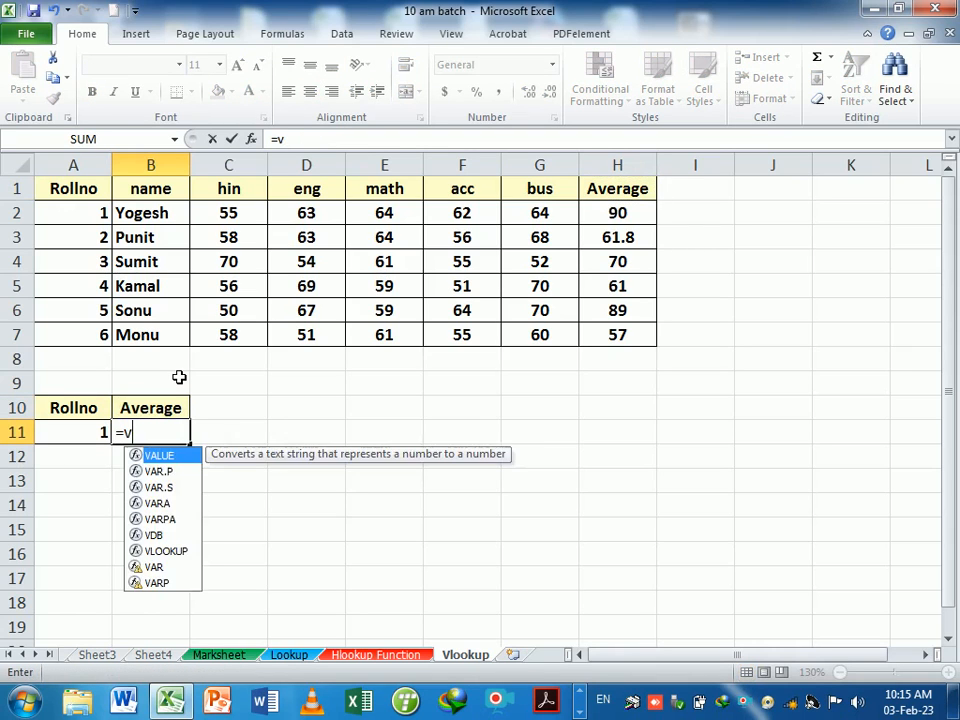
type("ll")
key("BackSpace")
type("o")
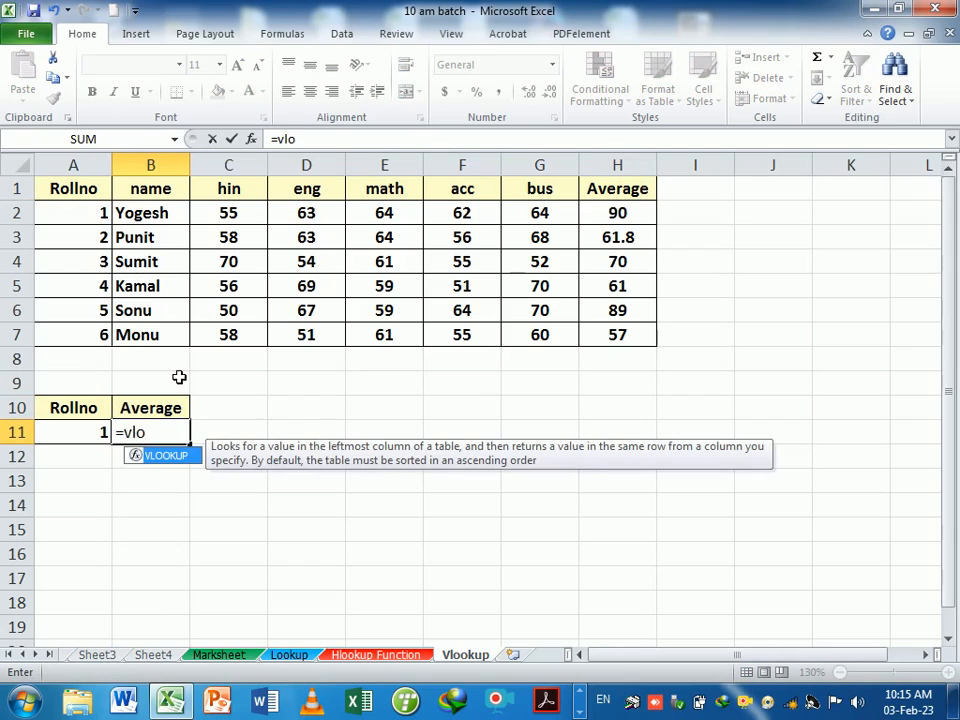
key("Tab")
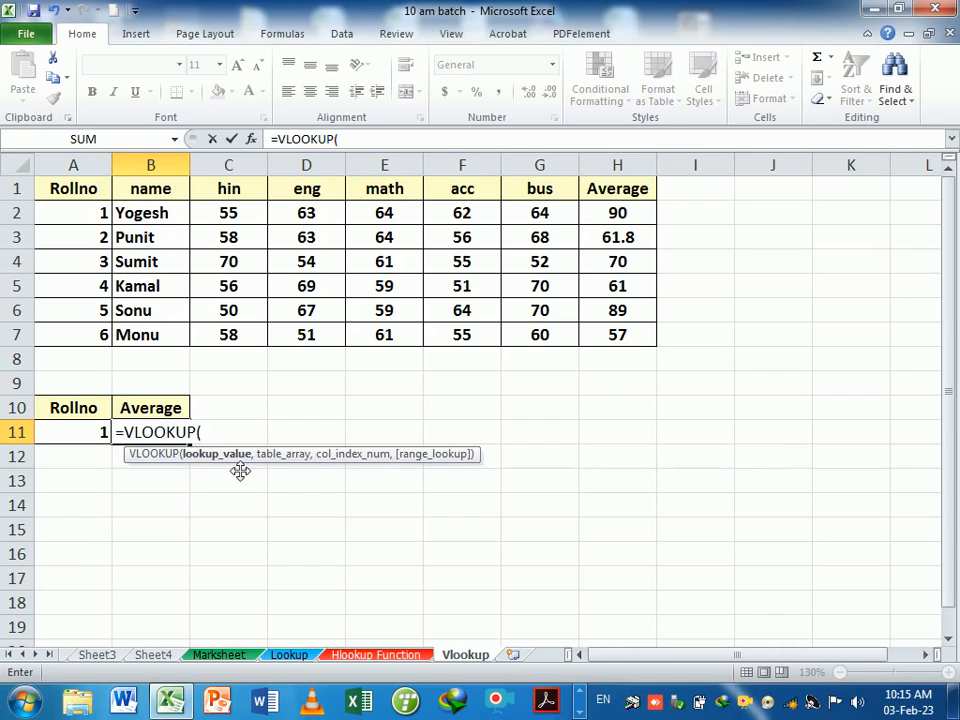
Complete the VLOOKUP in B11 with lookup value A11, table range A1:H7, column index 8 and range lookup 0
left_click(88, 438)
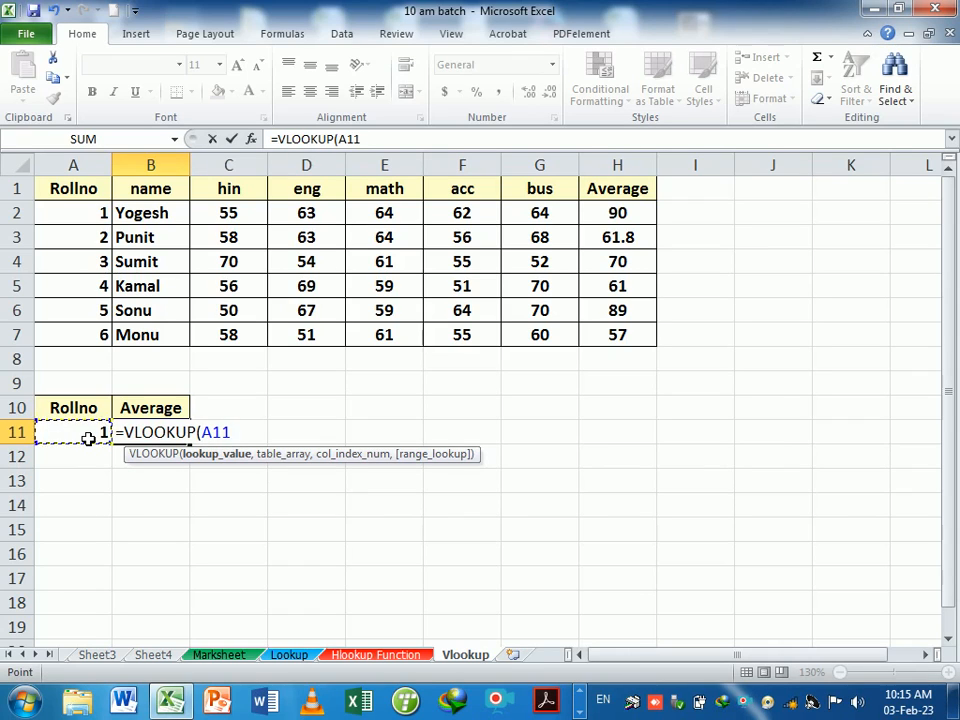
type(",")
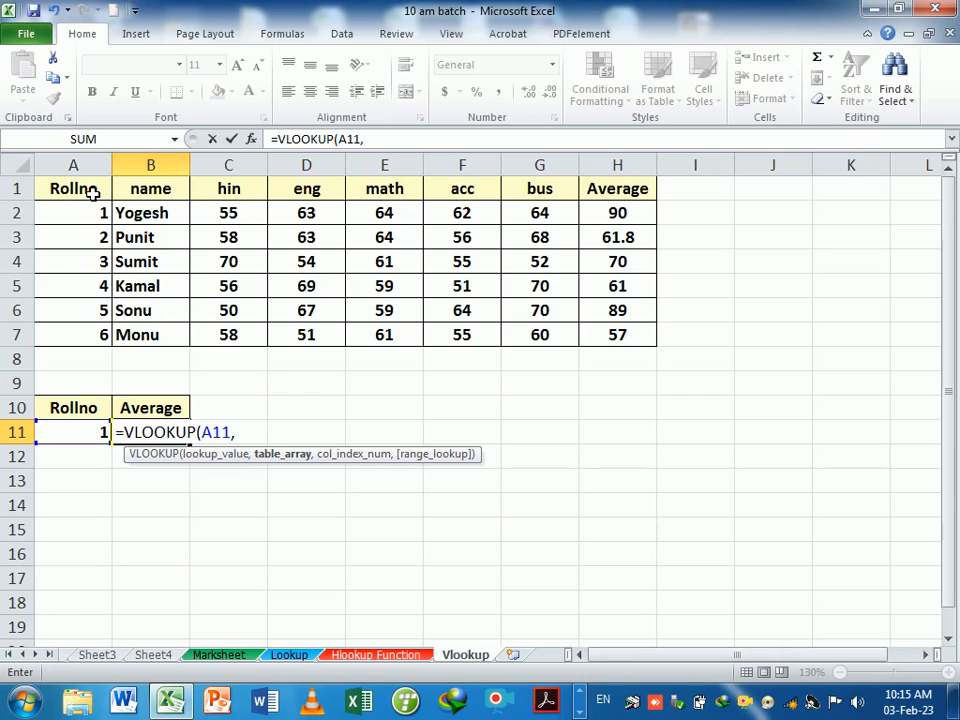
left_click_drag(92, 195, 619, 341)
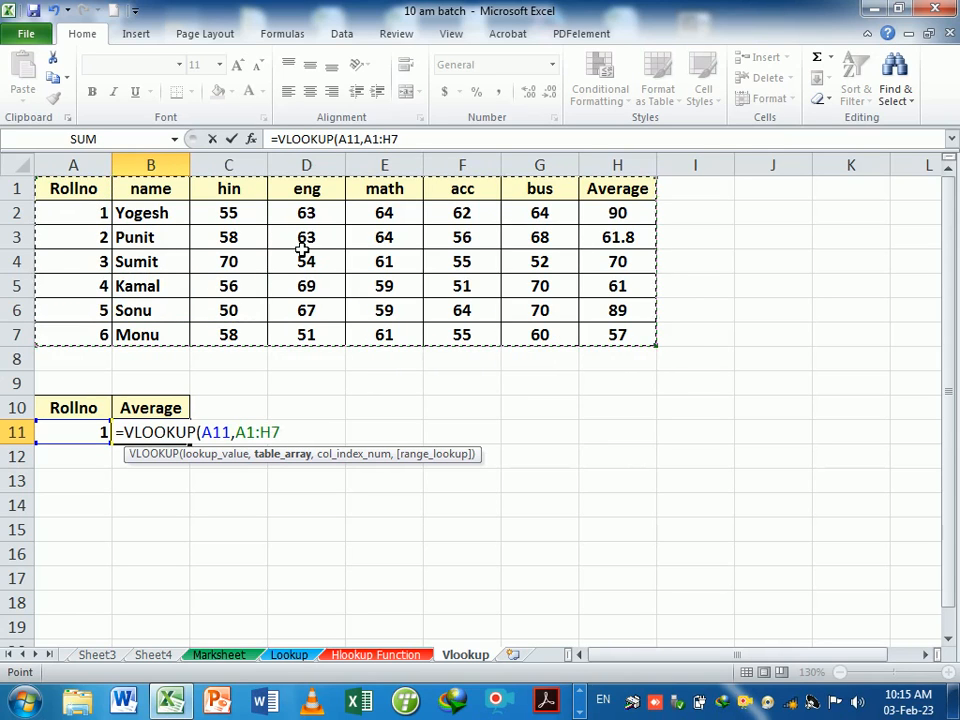
type(",")
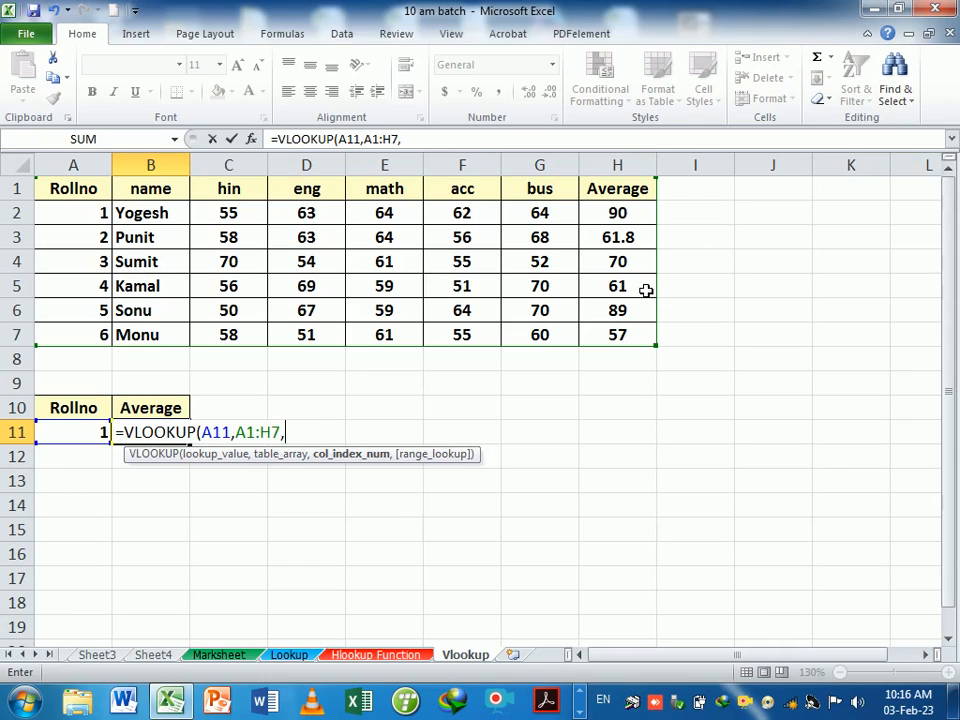
type("8,")
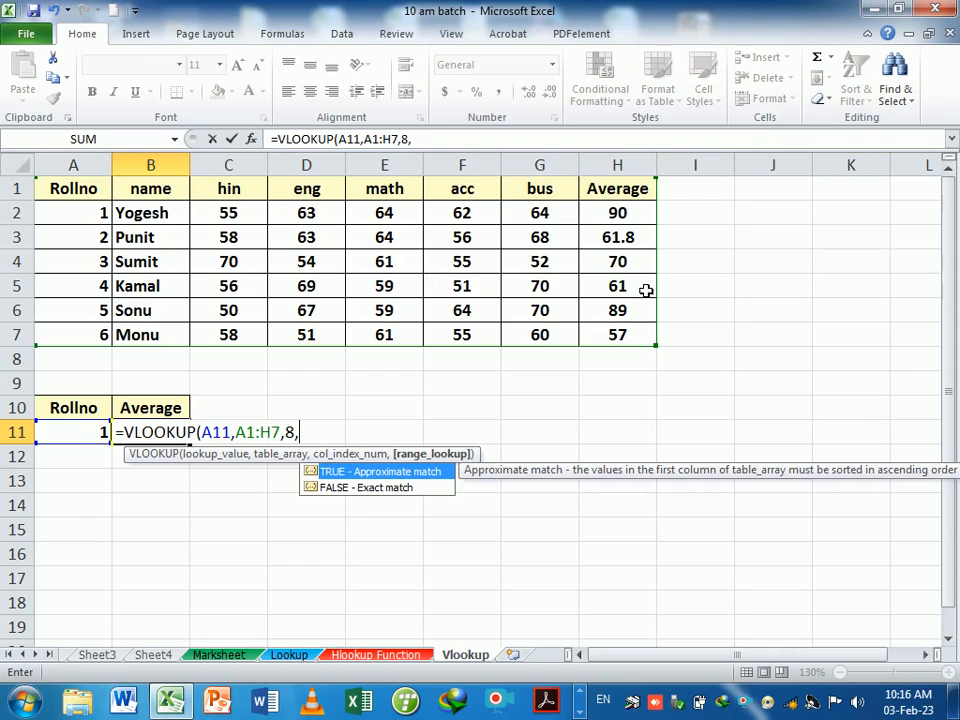
type("0)")
key("Return")
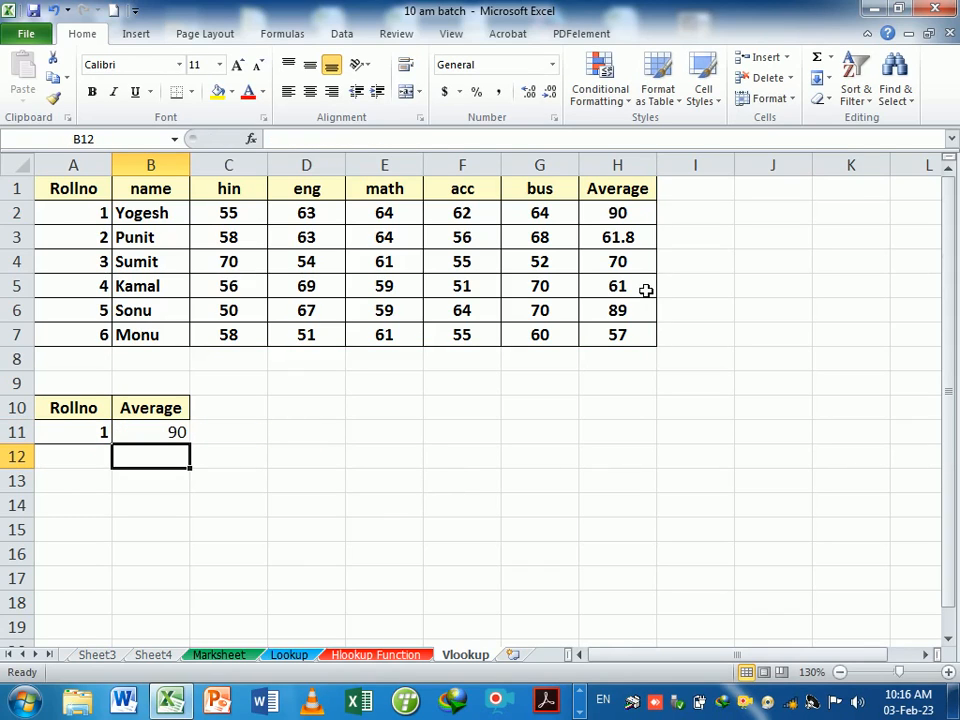
Set the roll number in A11 to 3 to test the average lookup
key("Up")
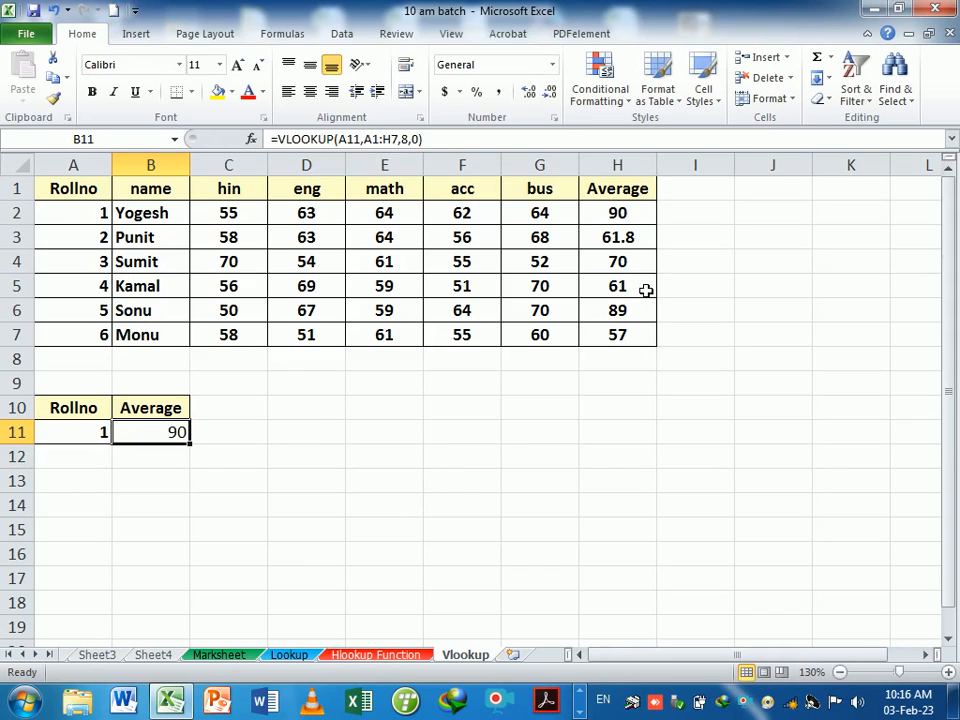
key("Left")
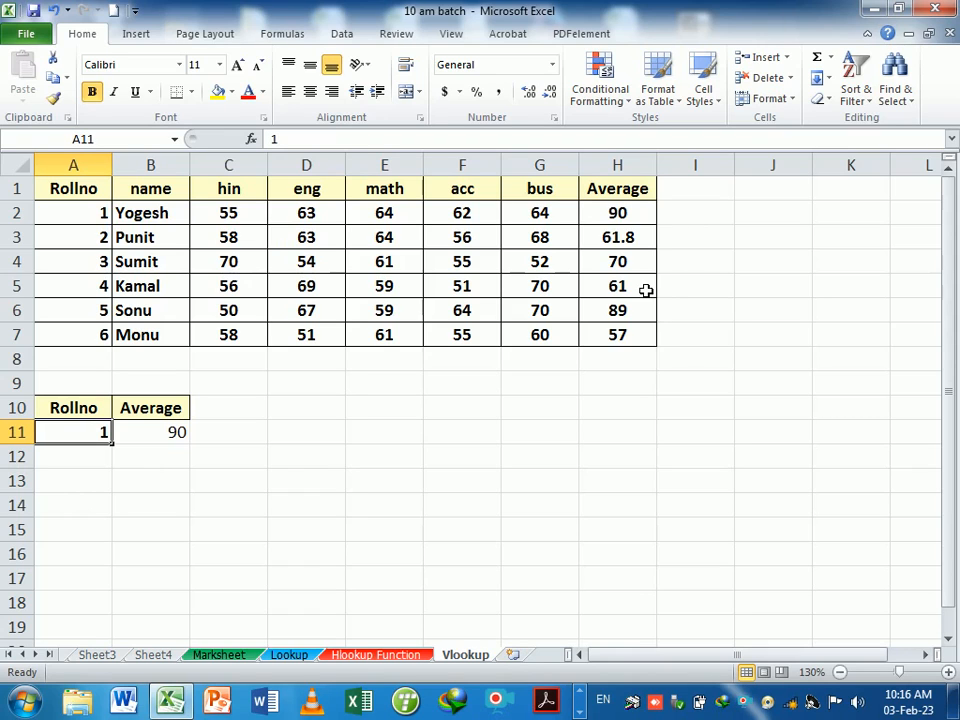
type("3")
key("Return")
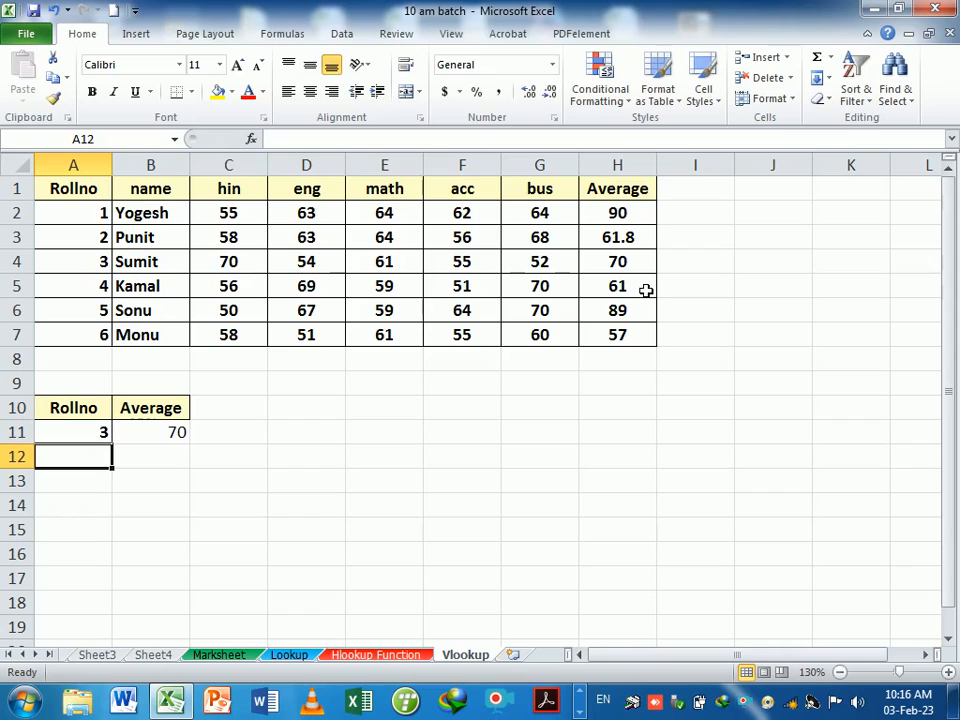
Set the roll number in A11 to 6 to look up that student's average
key("Up")
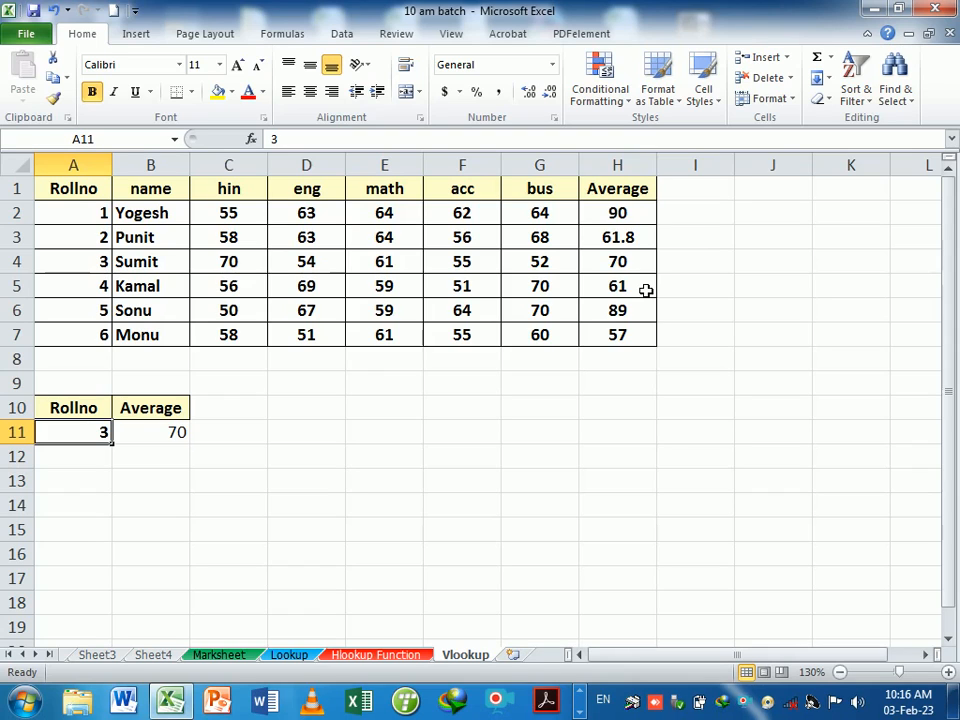
type("6")
key("Return")
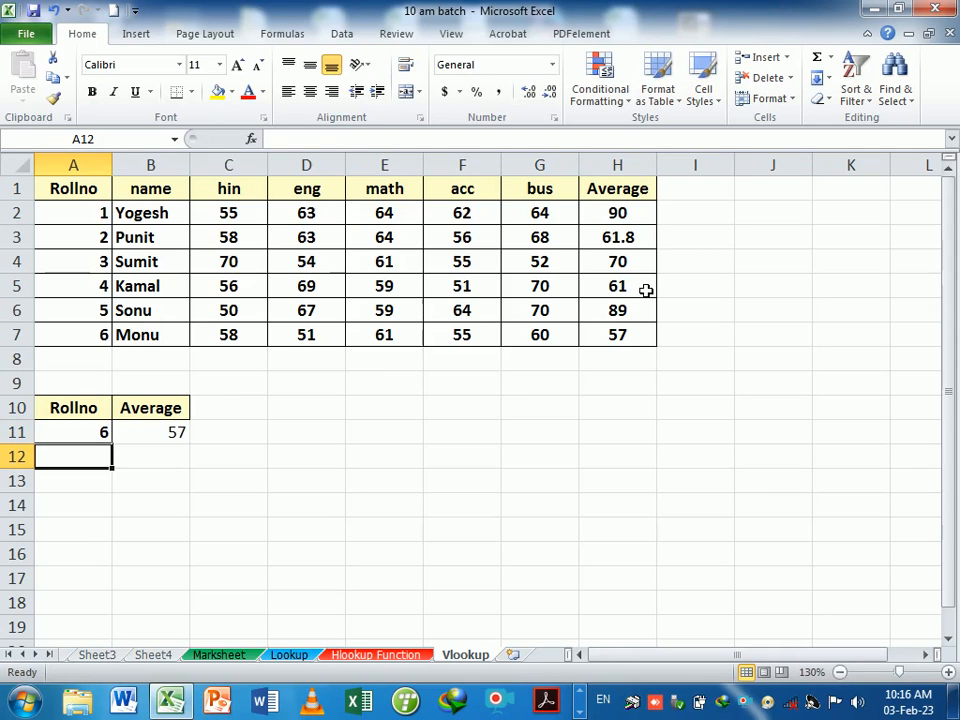
Try roll number 7 in A11, which is missing from the marks table, and undo the entry
key("Up")
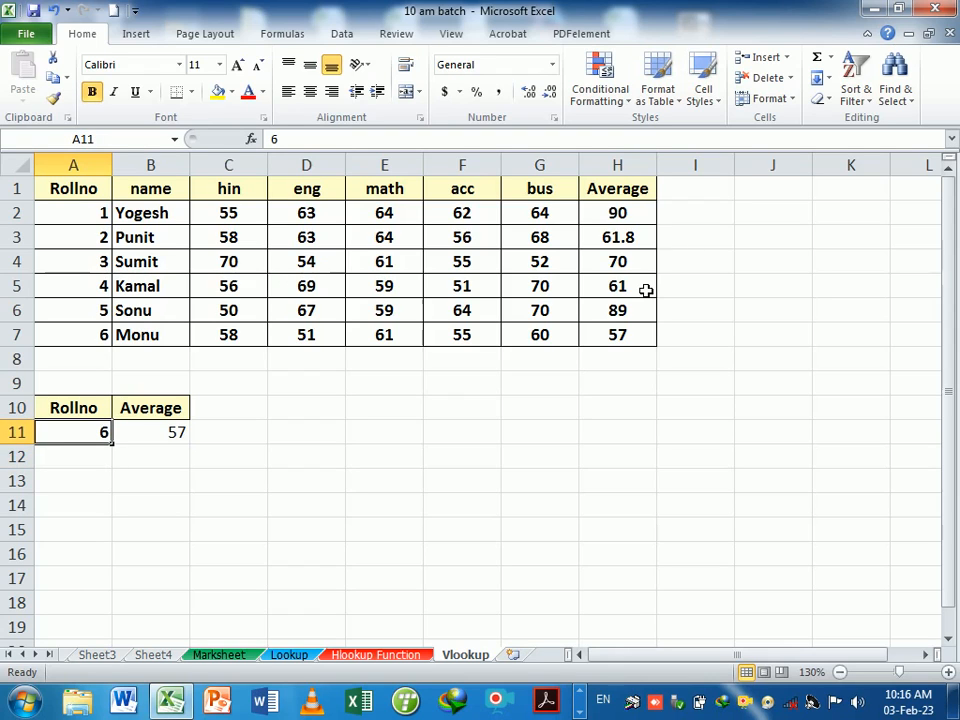
type("7")
key("Return")
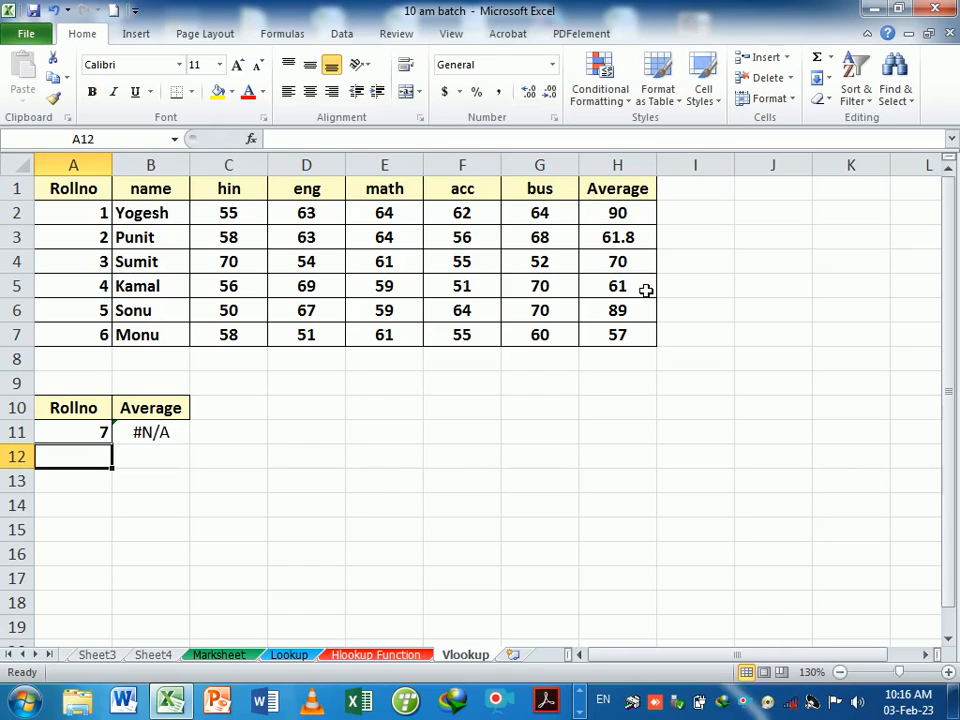
key("ctrl+z")
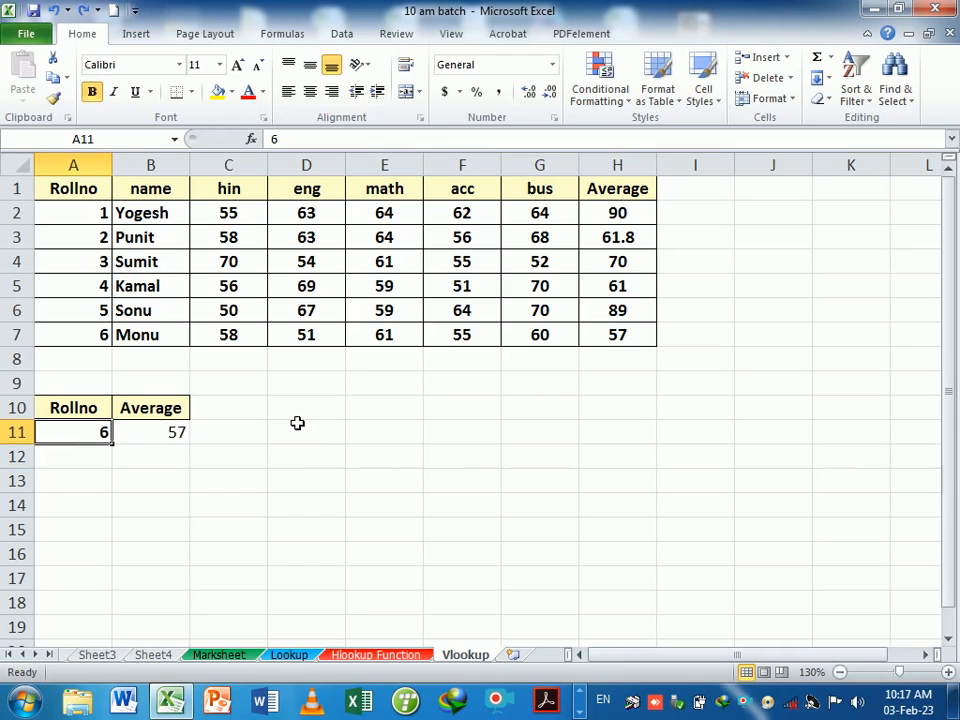
Copy the math heading from E1 into C10, beside the Average heading of the lookup table
left_click(77, 188)
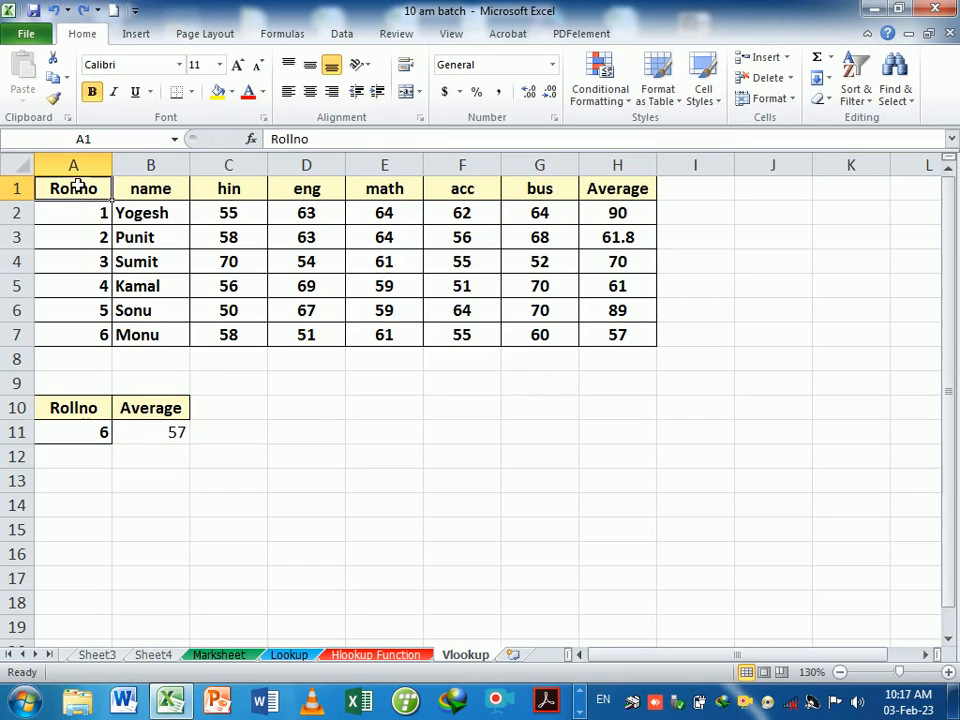
left_click(401, 190)
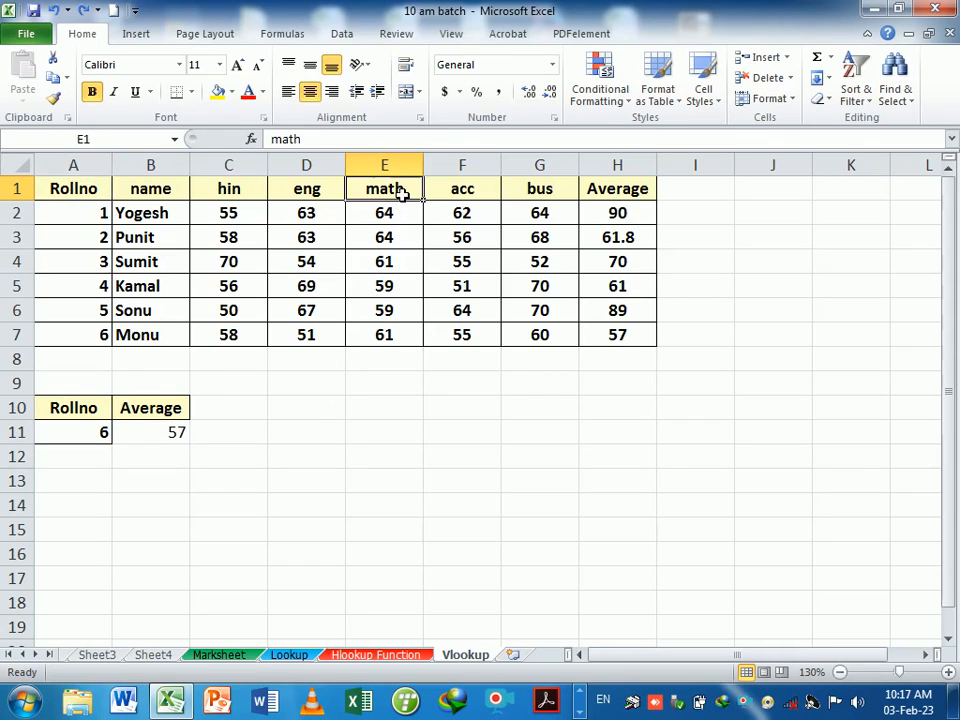
key("ctrl+c")
left_click(230, 408)
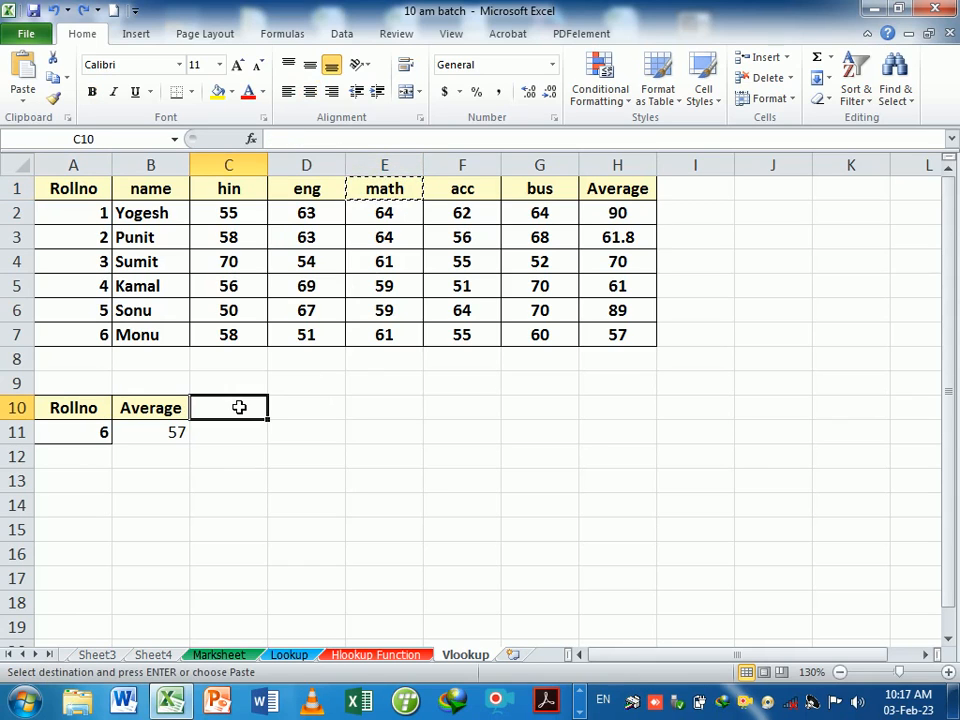
key("Return")
Enter =VLOOKUP(A11,A1:H7,5,0) in C11 to return the math mark for the roll number
left_click(240, 428)
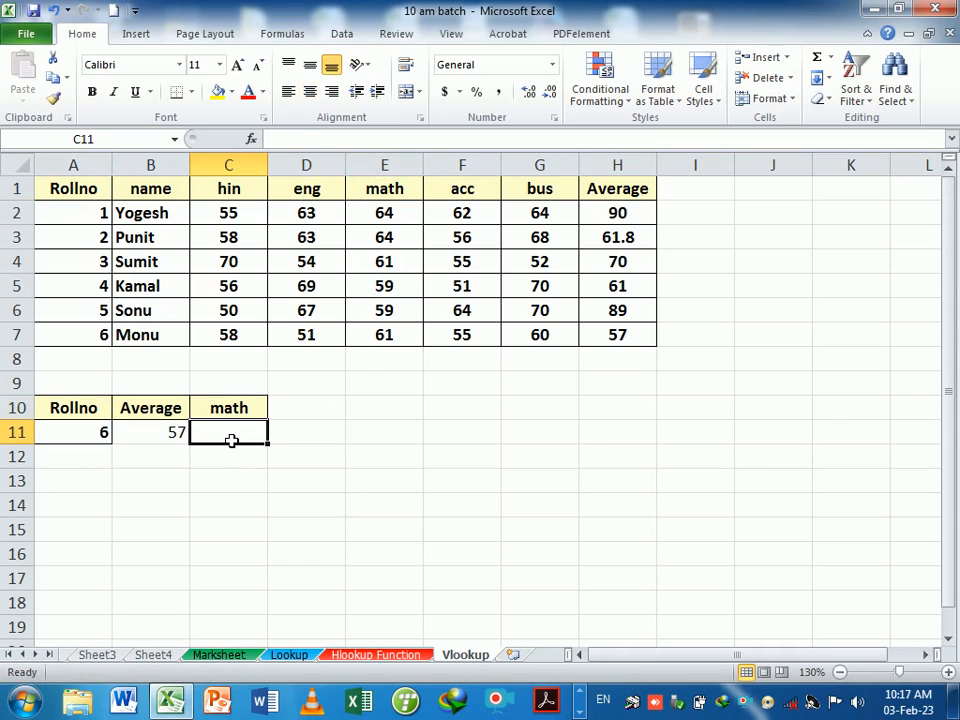
type("=vl")
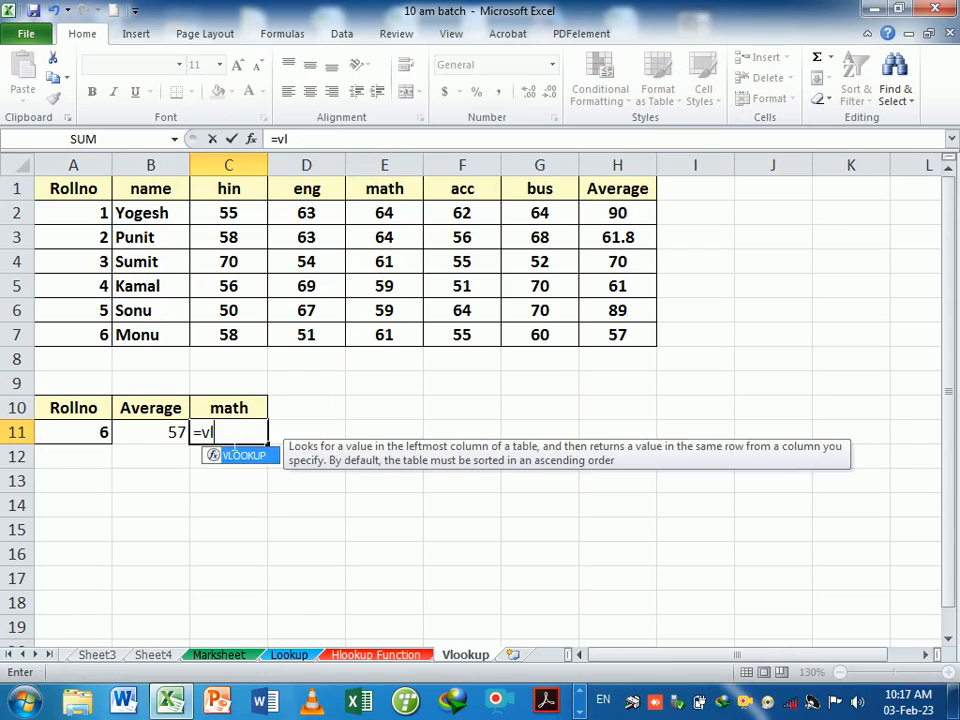
key("Tab")
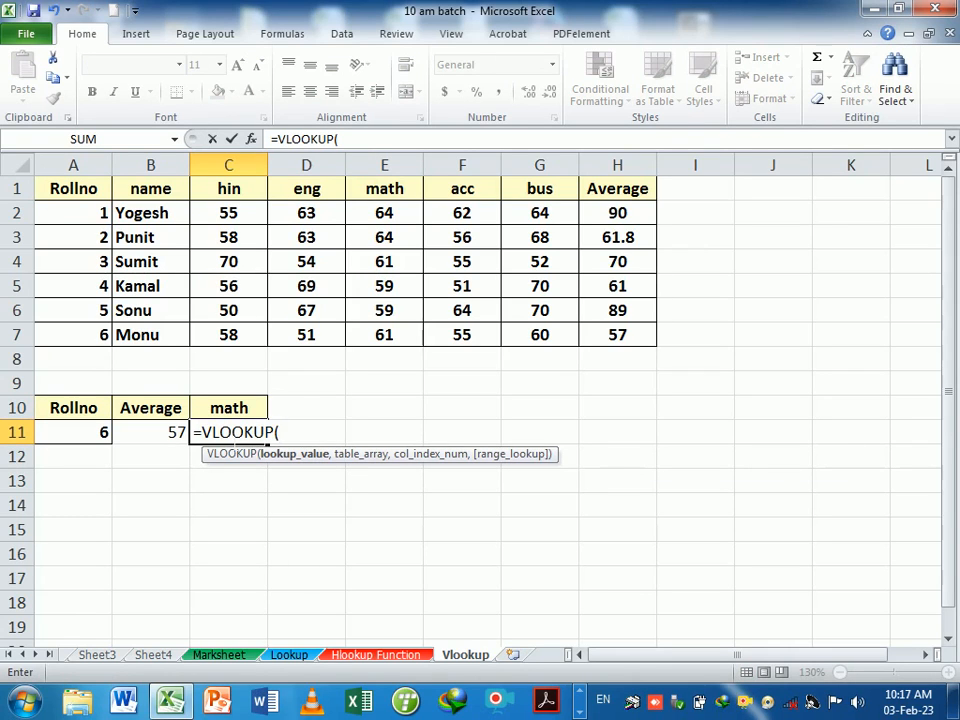
left_click(91, 440)
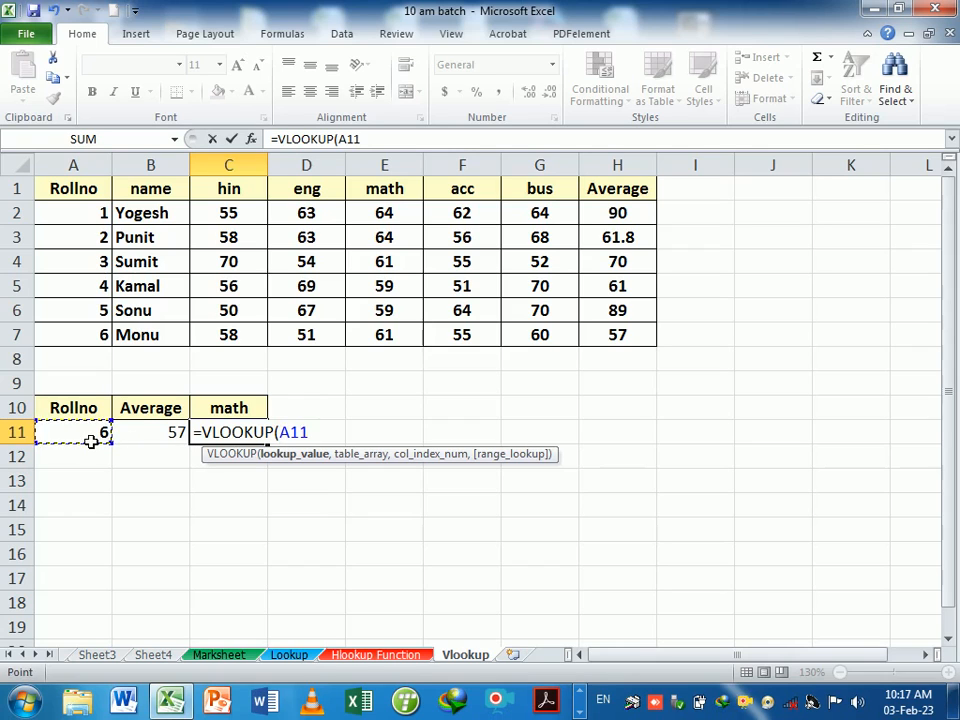
type(",")
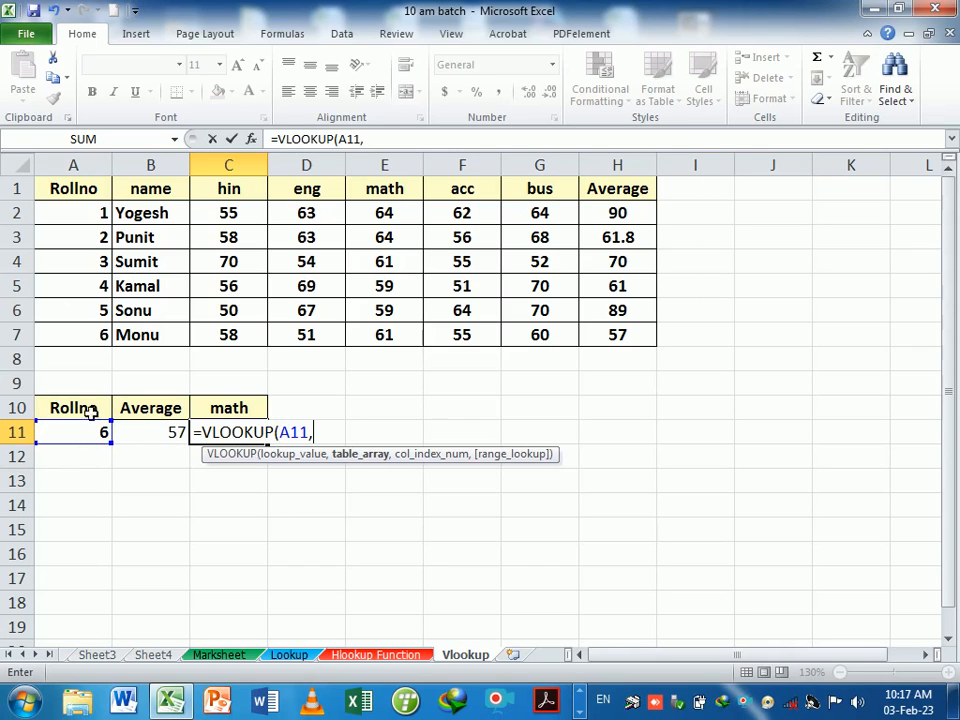
left_click_drag(79, 189, 591, 334)
type(",")
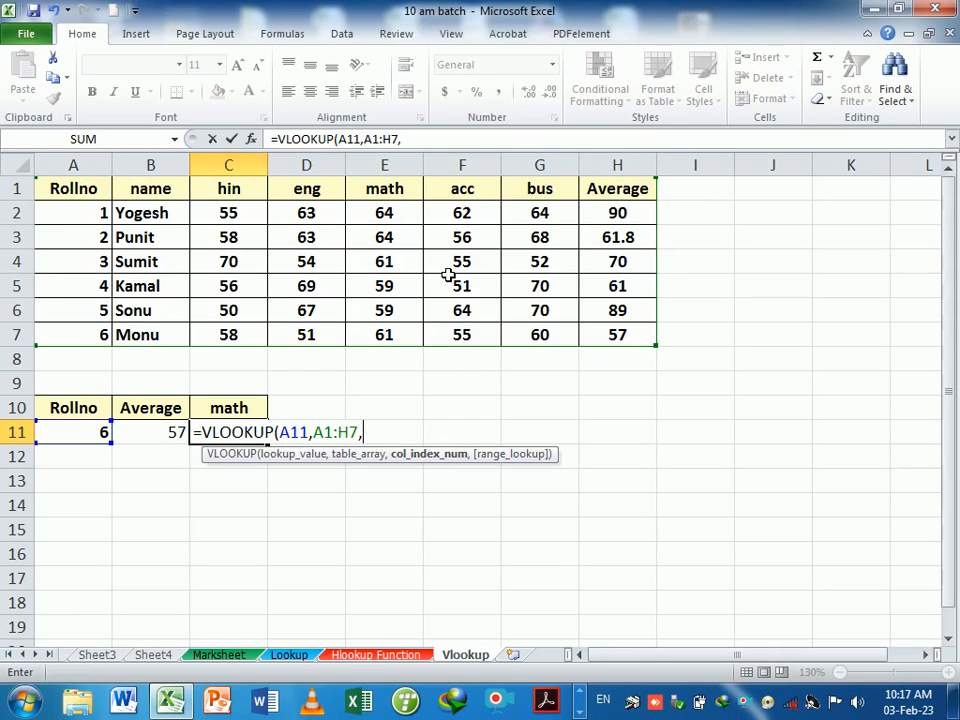
type("5,0")
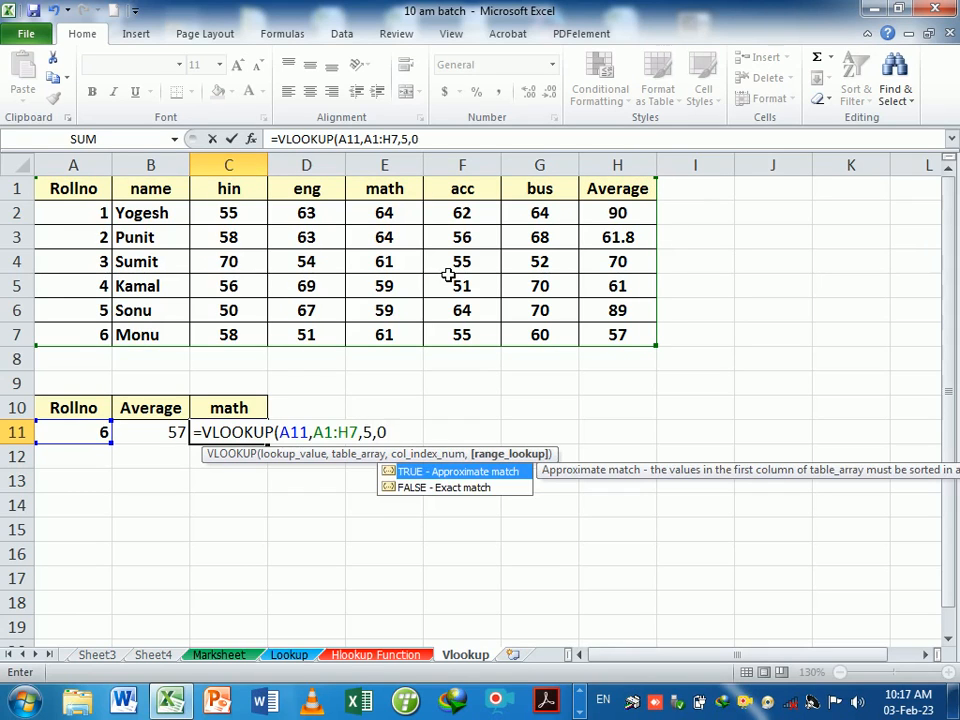
key("Return")
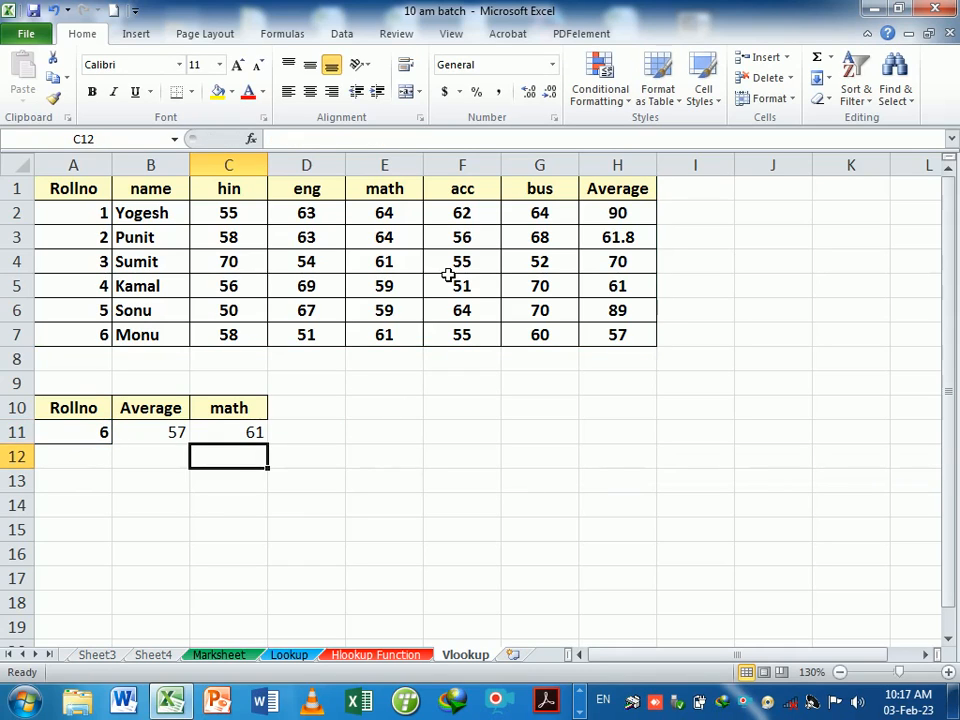
Check the looked-up math mark against roll number 6's row and the math column of the marks table
left_click(399, 267)
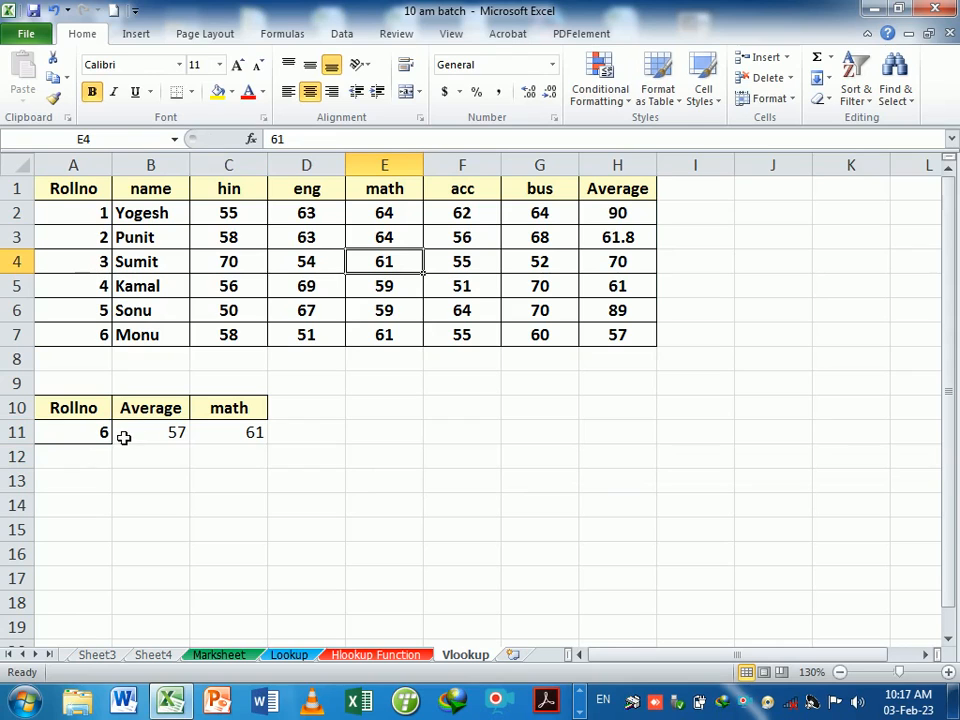
left_click_drag(110, 339, 377, 339)
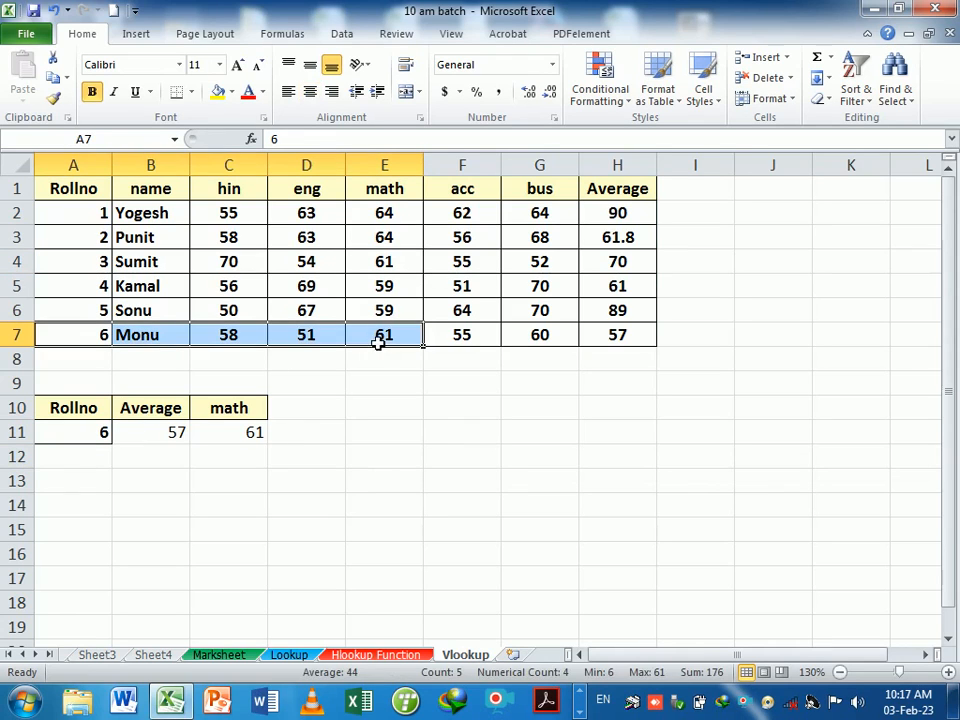
left_click(377, 339)
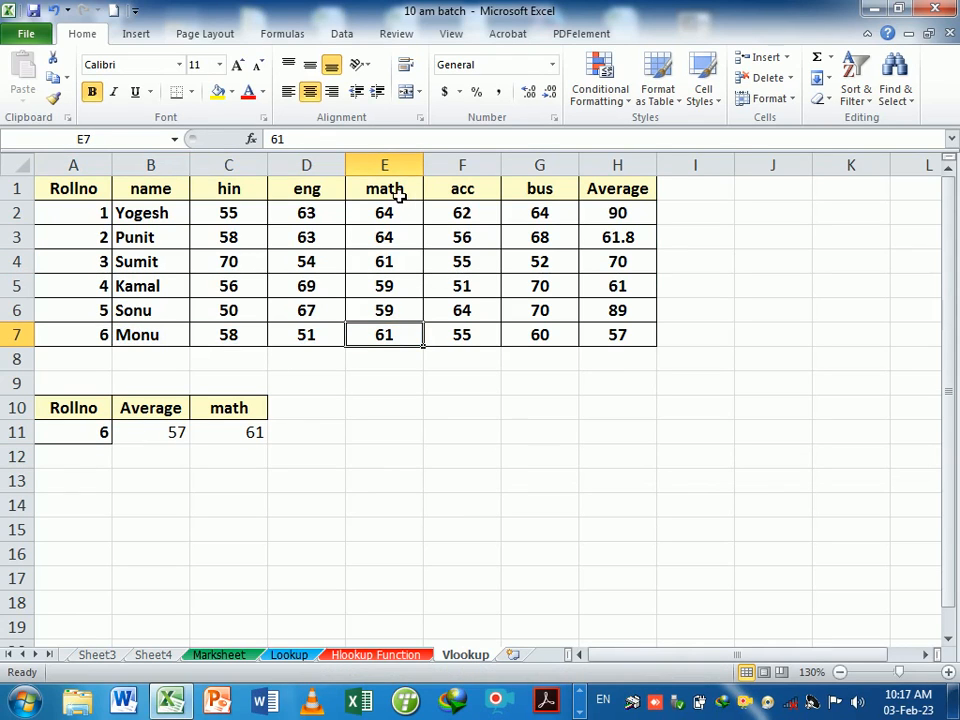
left_click_drag(401, 193, 392, 315)
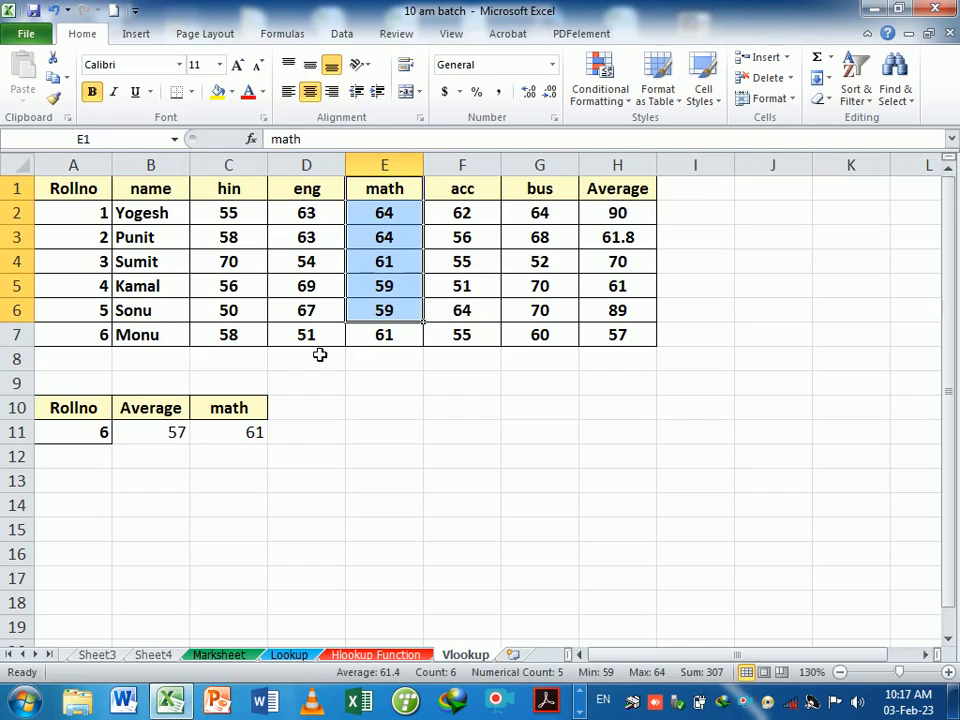
left_click_drag(100, 338, 343, 336)
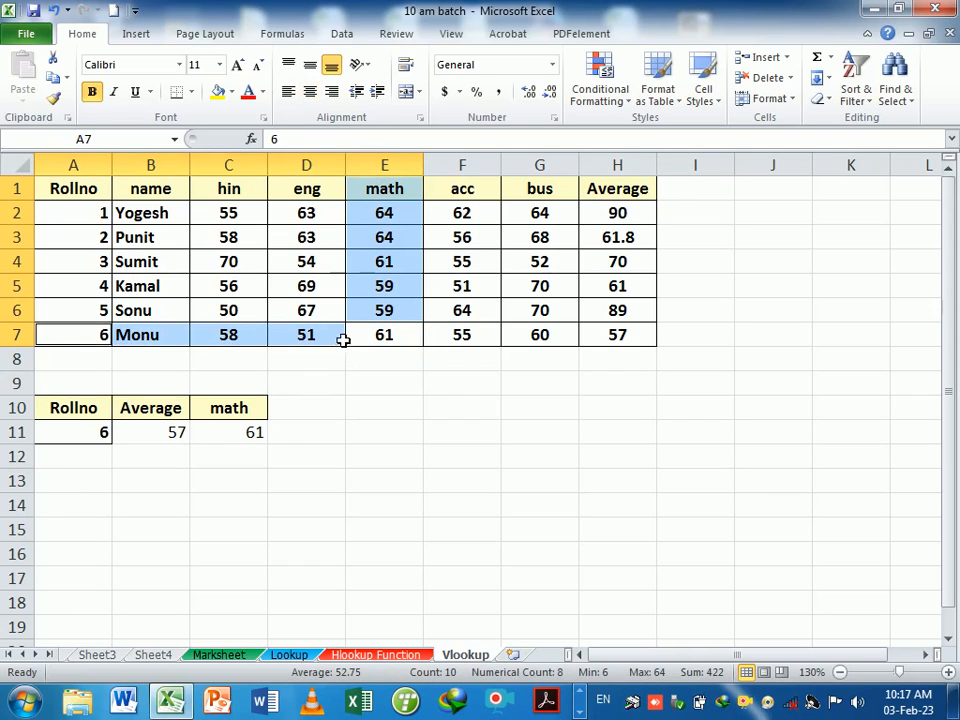
left_click(376, 417)
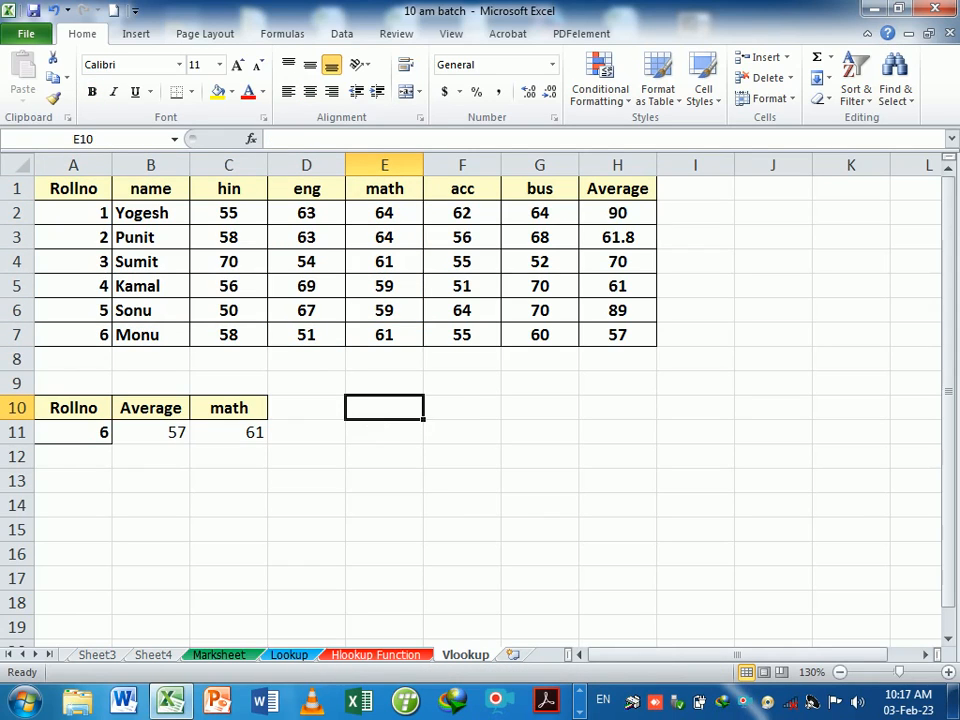
Set the roll number in A11 to 4 to look up another student's average and math mark
left_click(81, 443)
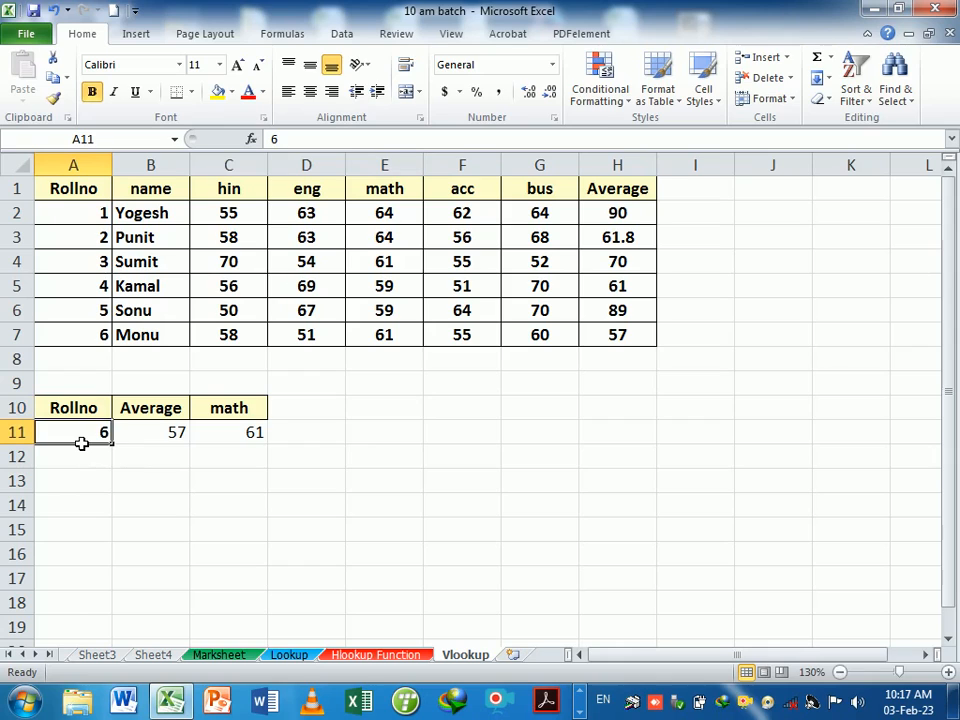
type("4")
key("Return")
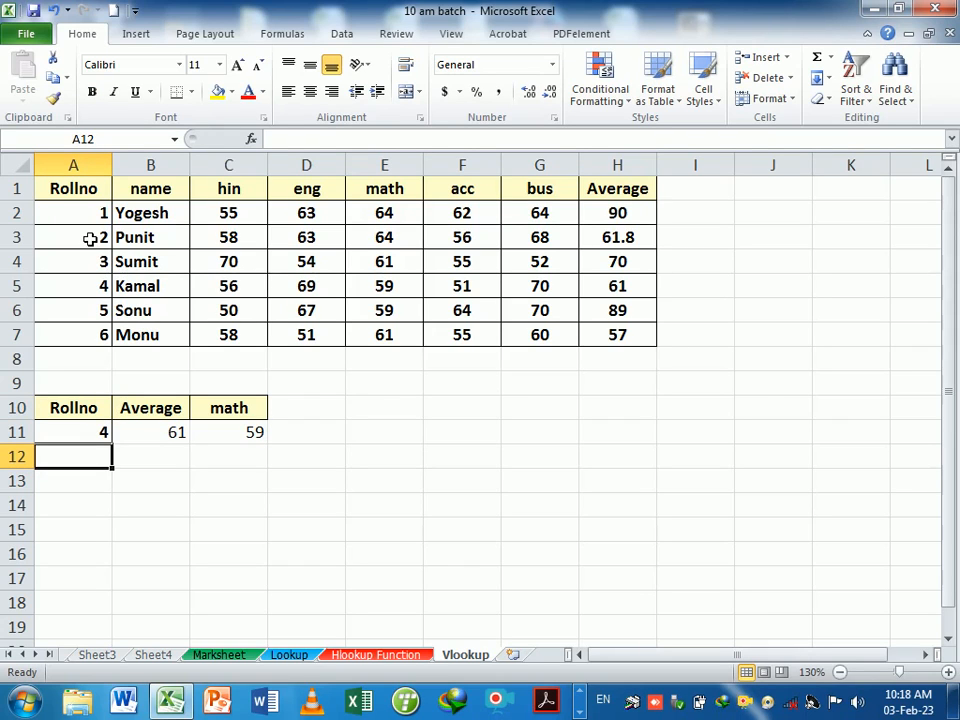
Examine the entries of roll number 1's row in the marks table, from name through average
left_click(171, 222)
left_click(241, 219)
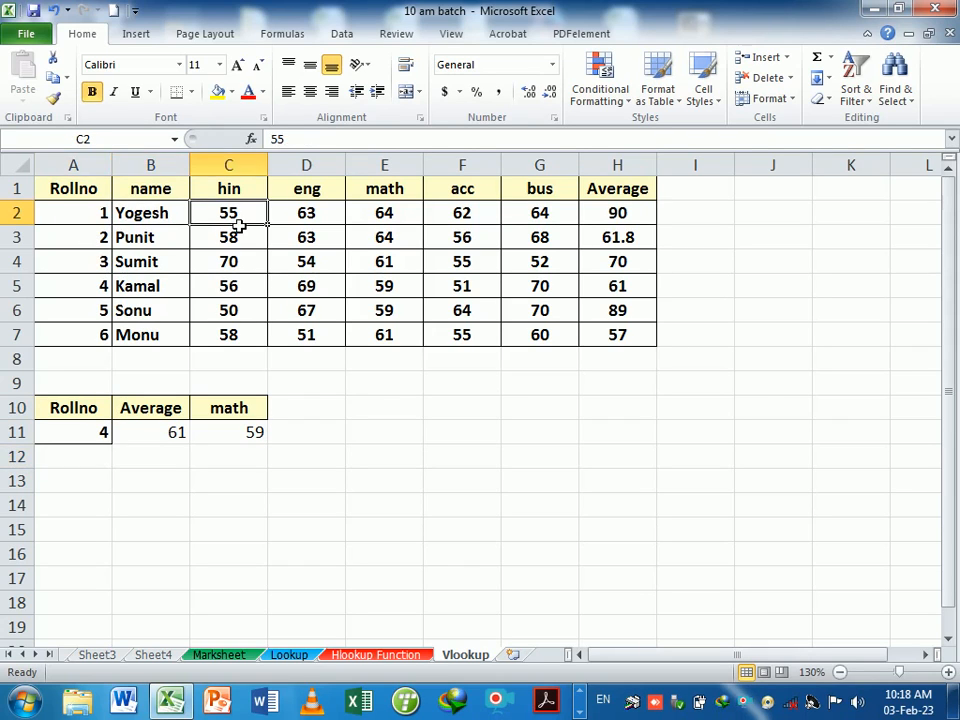
left_click(306, 216)
left_click(383, 222)
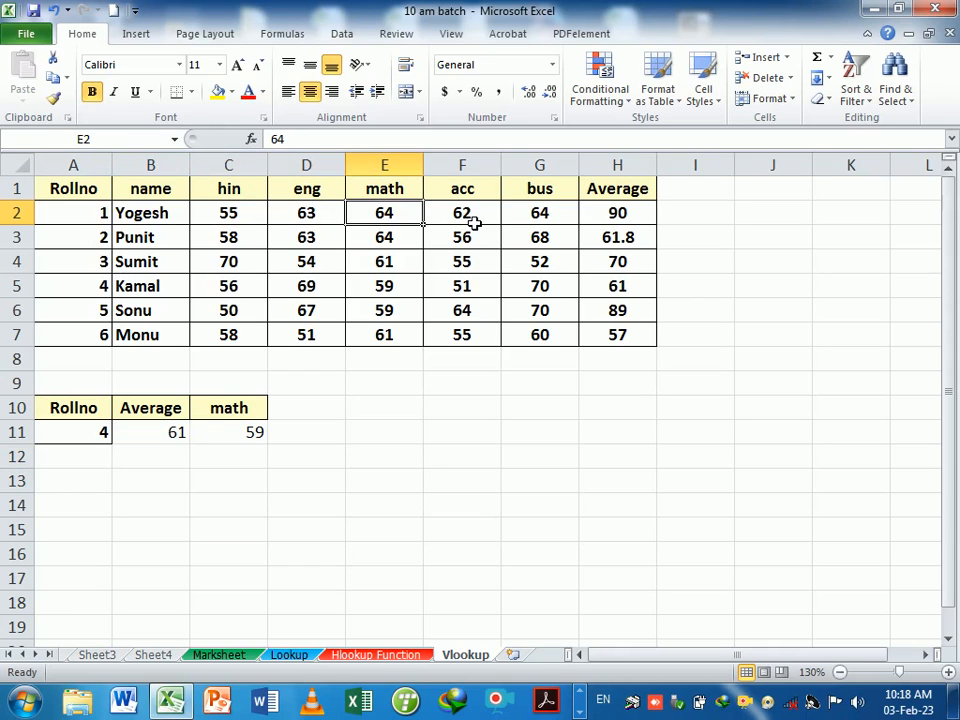
left_click(476, 219)
left_click(558, 222)
left_click(612, 222)
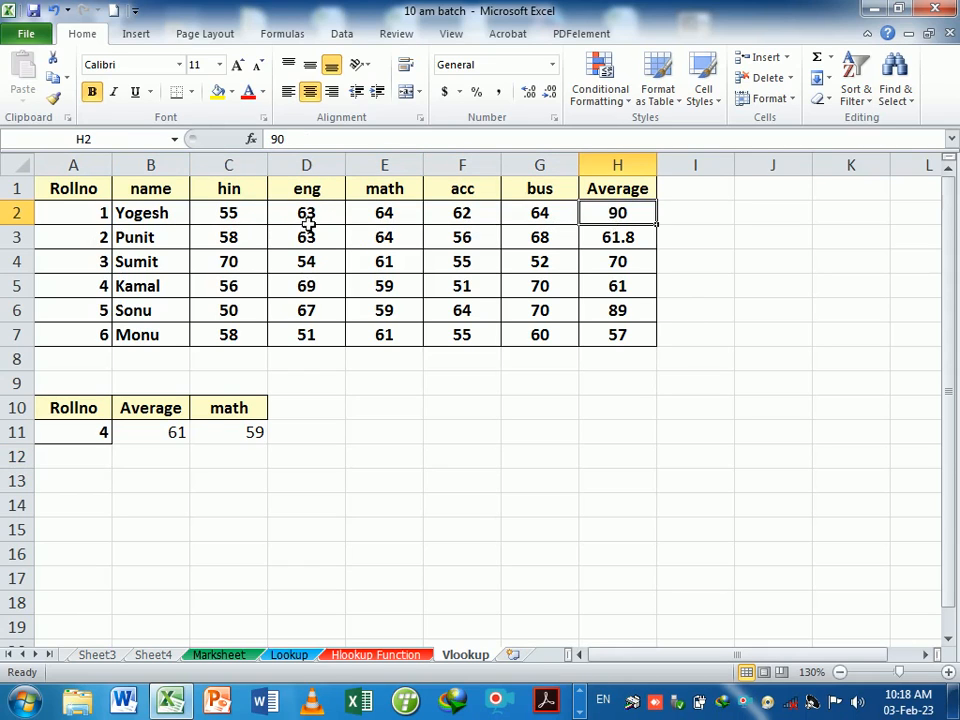
Copy the marks table's heading row A1:H1 to row 10, starting at E10
left_click_drag(82, 190, 592, 192)
key("ctrl+c")
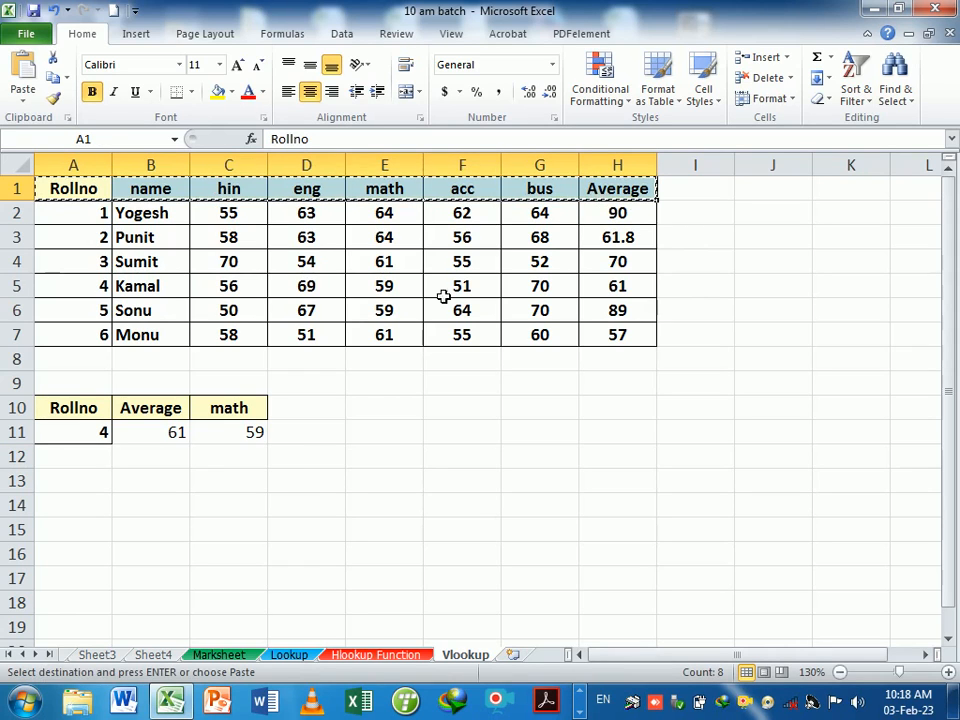
left_click(375, 416)
key("Return")
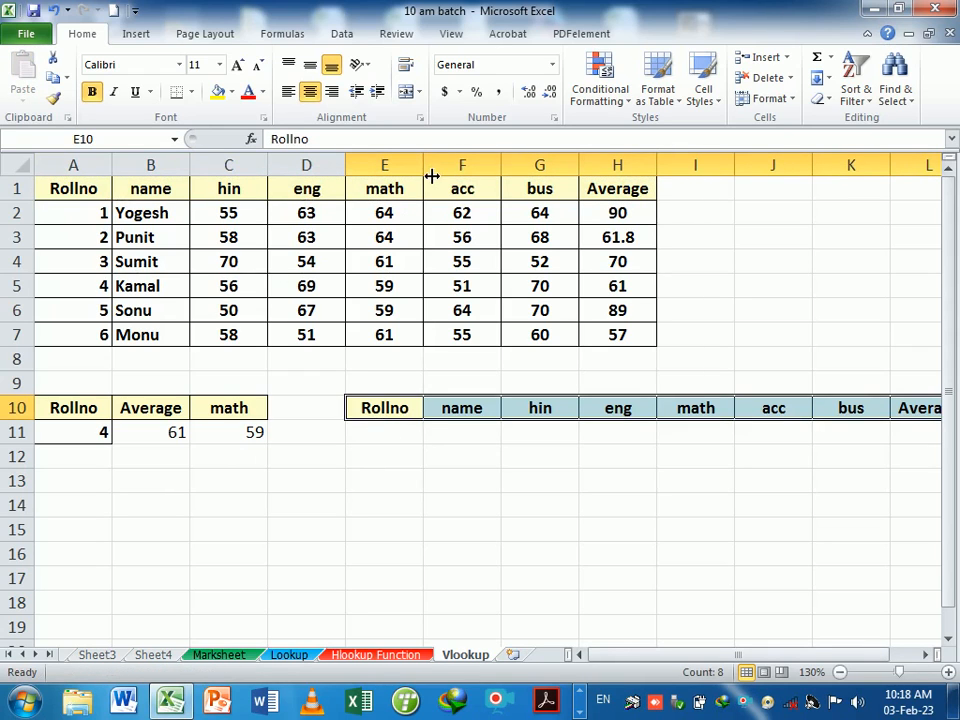
Narrow columns E, F, G and A slightly so the second lookup table fits on screen through column L
left_click_drag(429, 176, 423, 172)
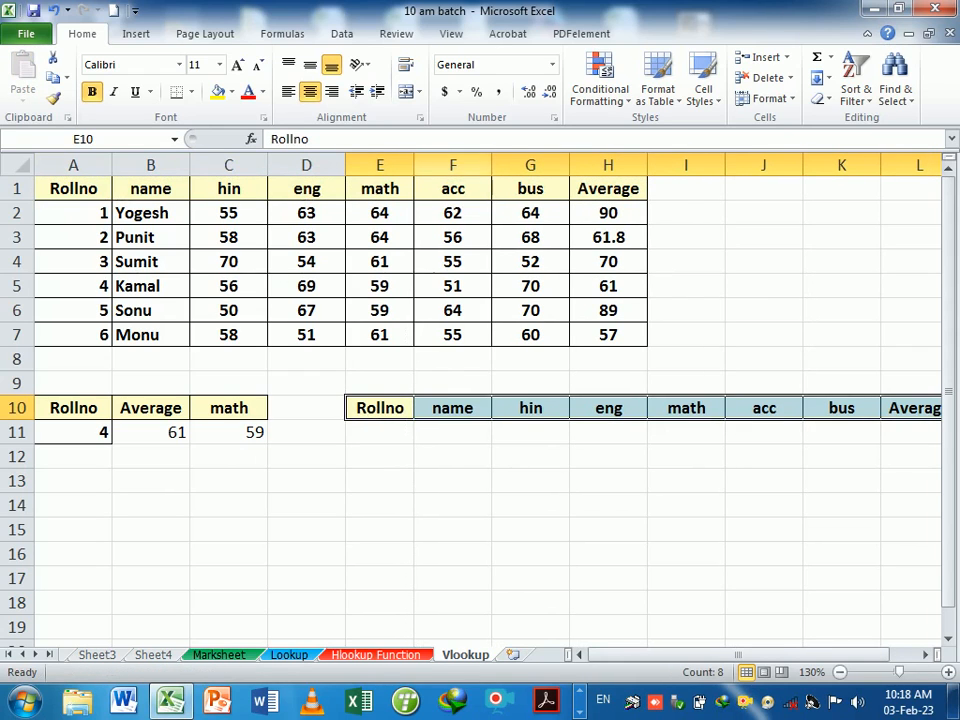
left_click_drag(493, 169, 487, 169)
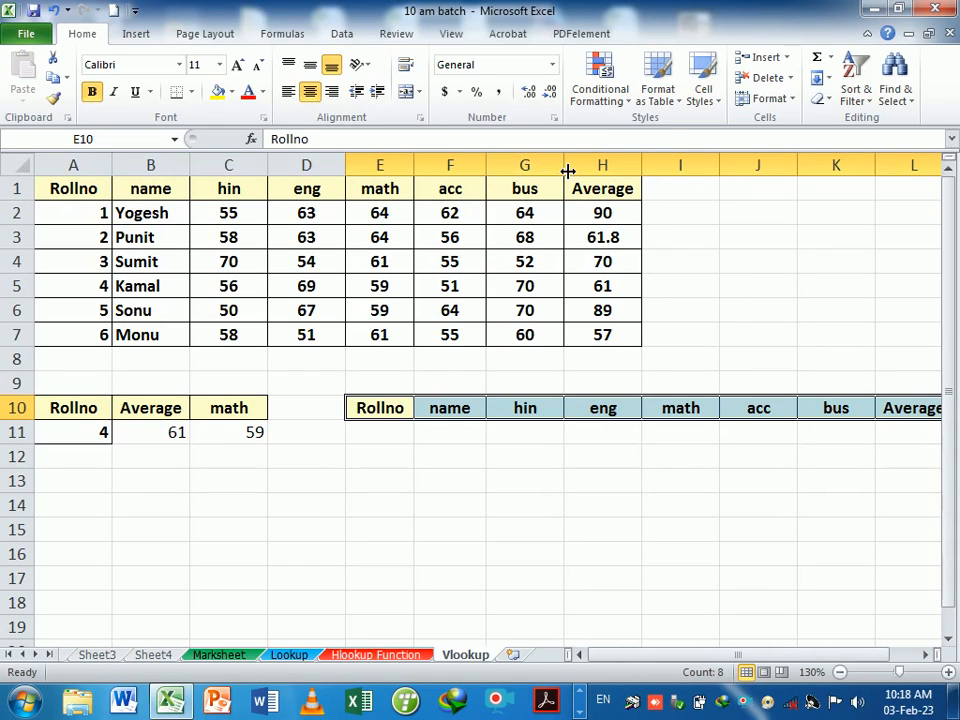
left_click_drag(566, 171, 557, 172)
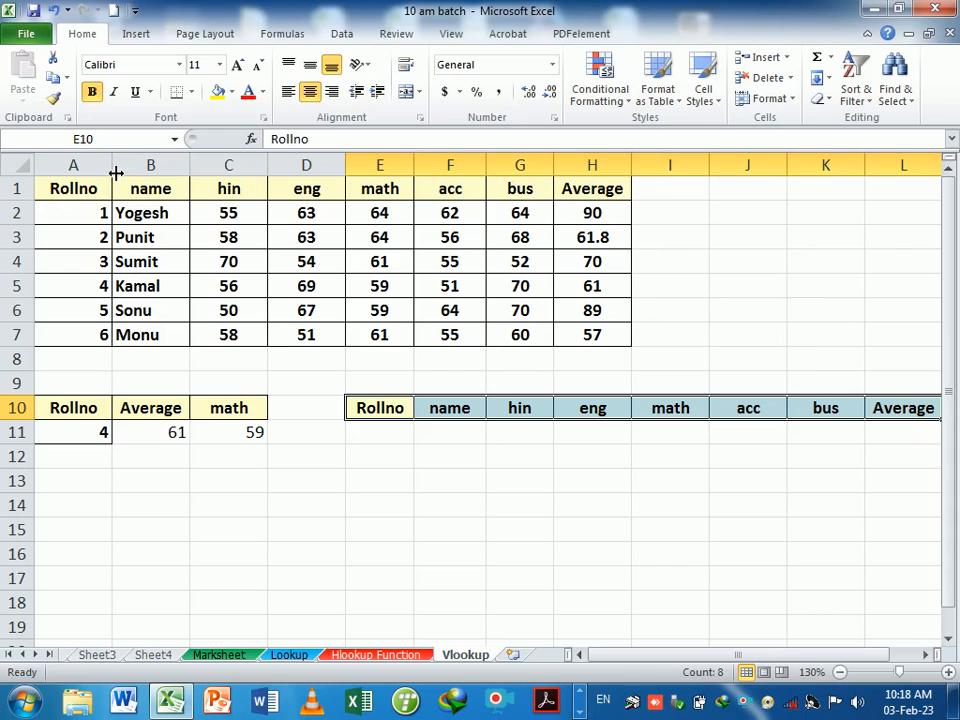
left_click_drag(116, 174, 106, 174)
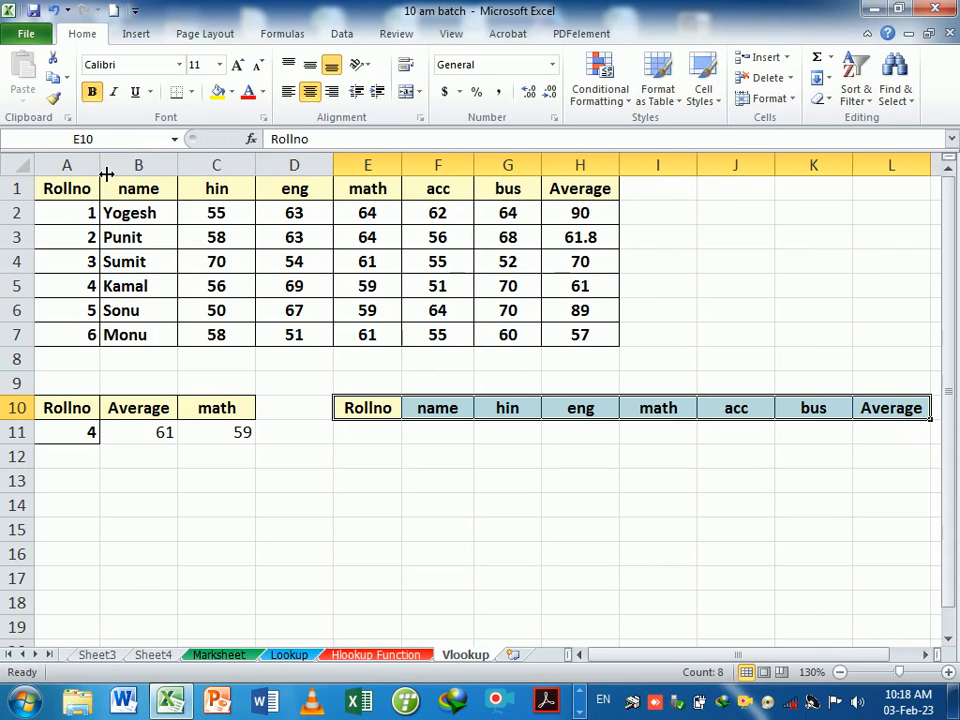
Enter roll number 1 in E11, under the Rollno heading of the second lookup table
left_click(395, 442)
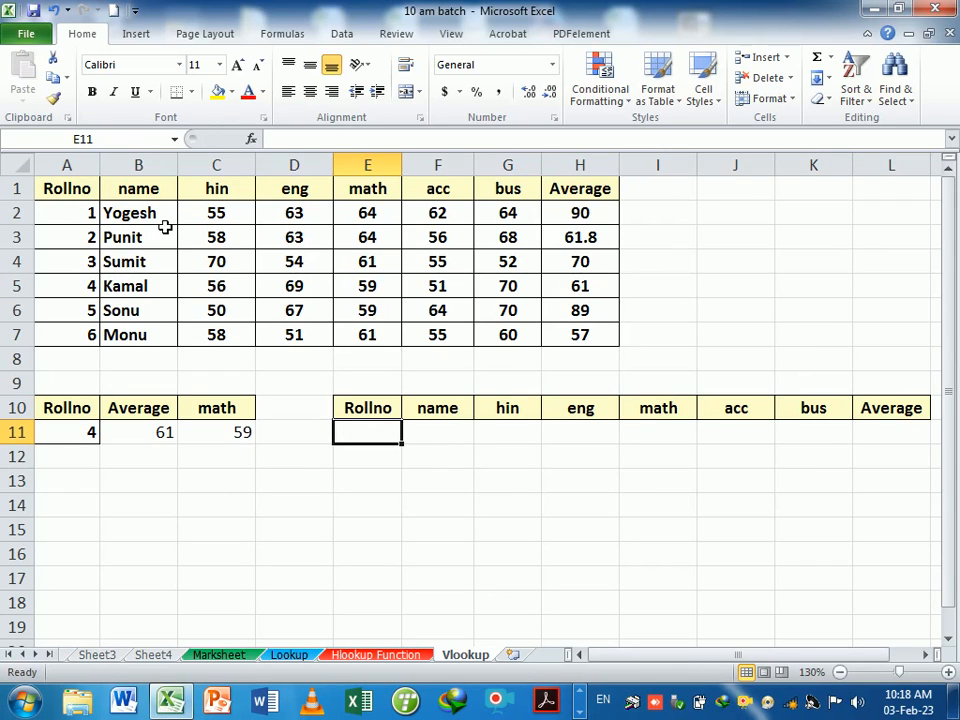
left_click(80, 220)
left_click(394, 443)
type("1")
Enter =VLOOKUP(E11,A1:H7,2,0) in F11 and fill the formula across to L11
left_click(469, 433)
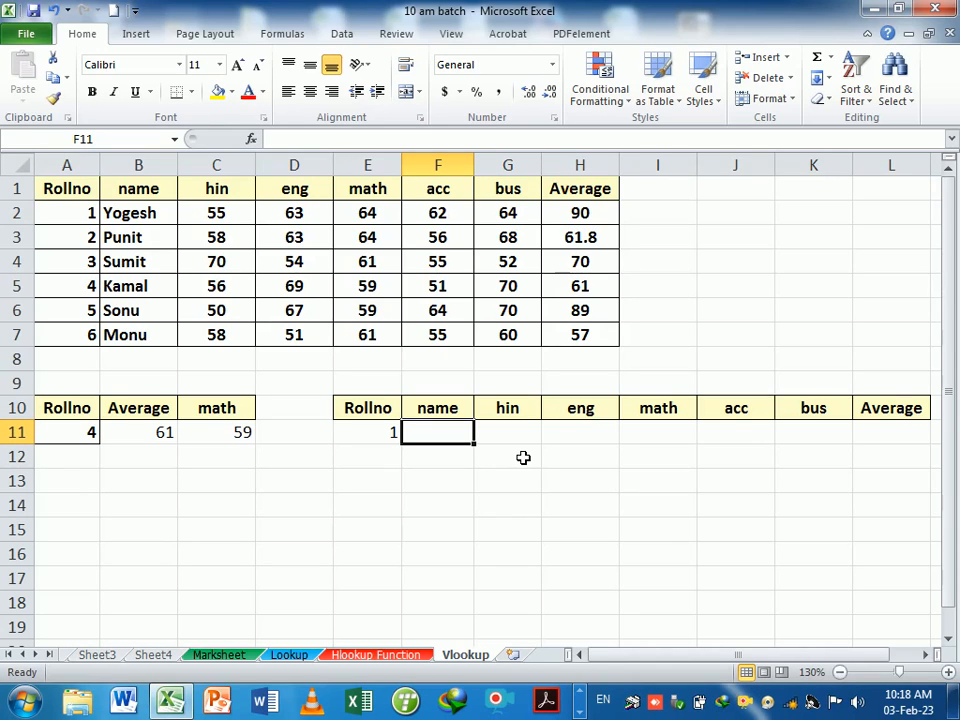
type("=vl")
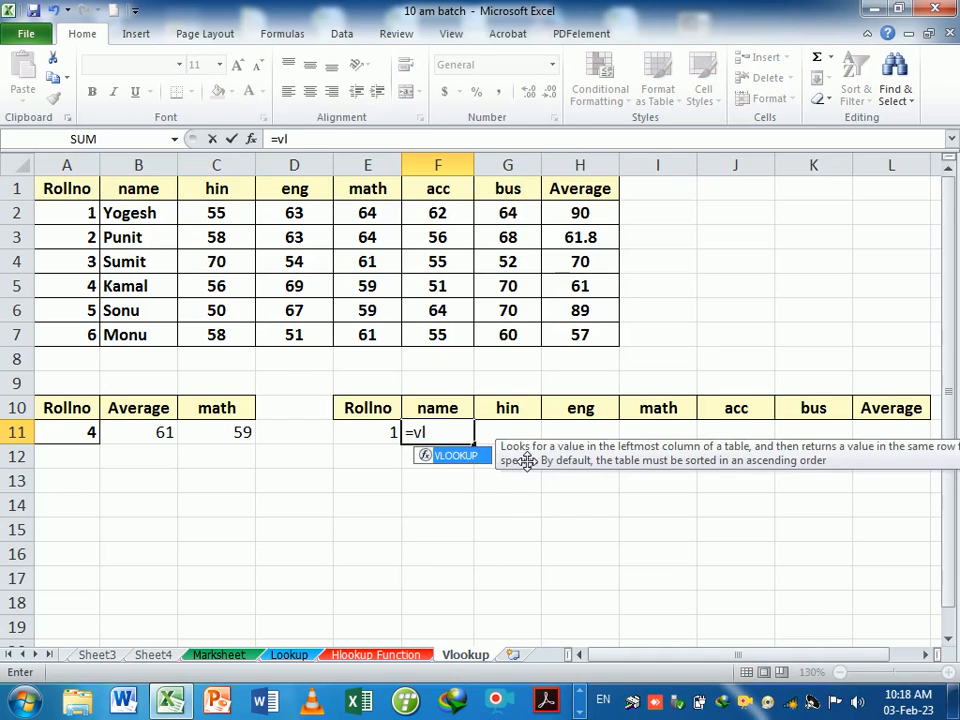
key("Tab")
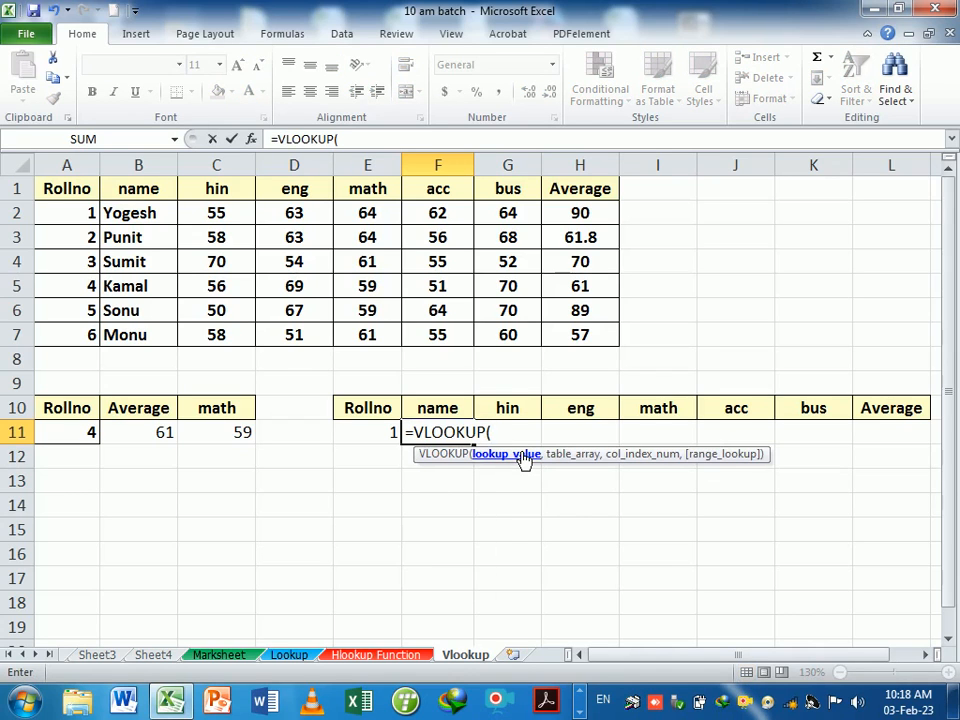
left_click(370, 437)
type(",")
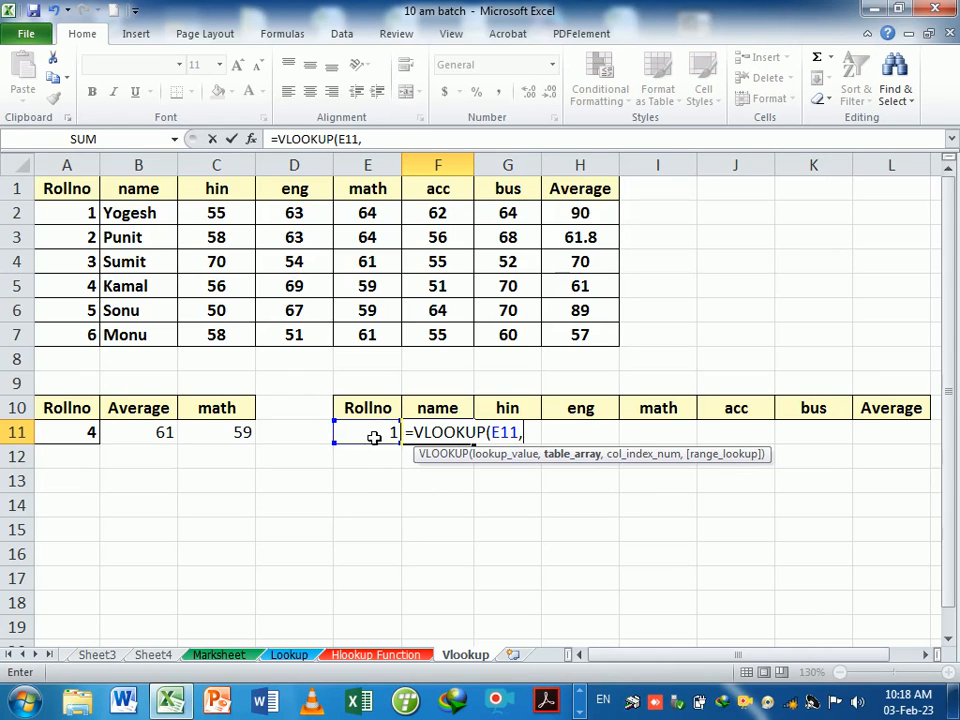
left_click_drag(80, 189, 558, 338)
type(",")
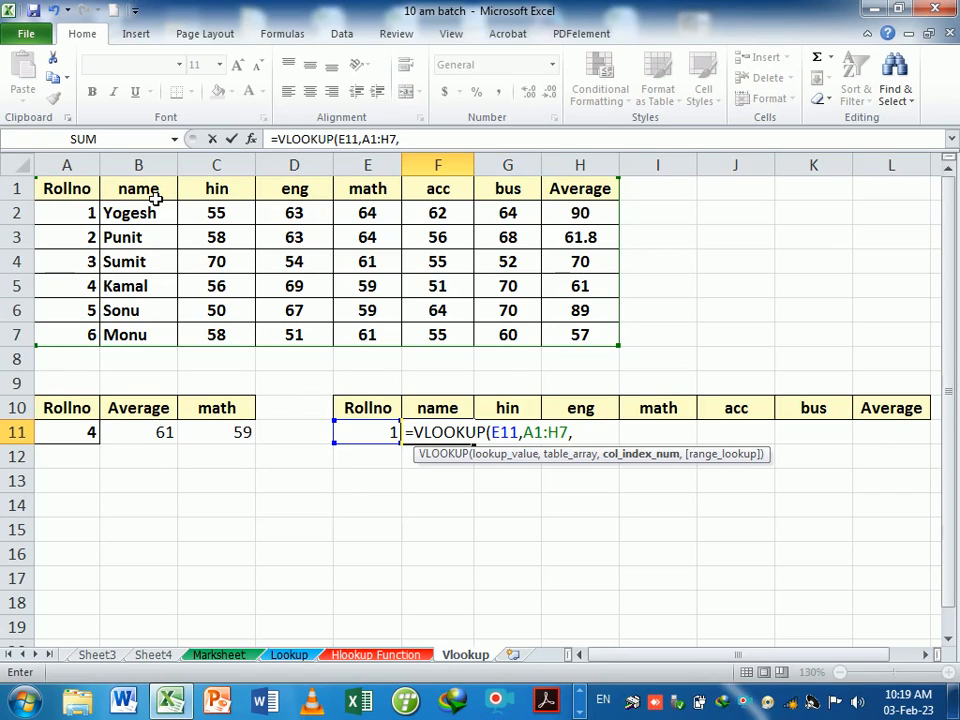
type("2,")
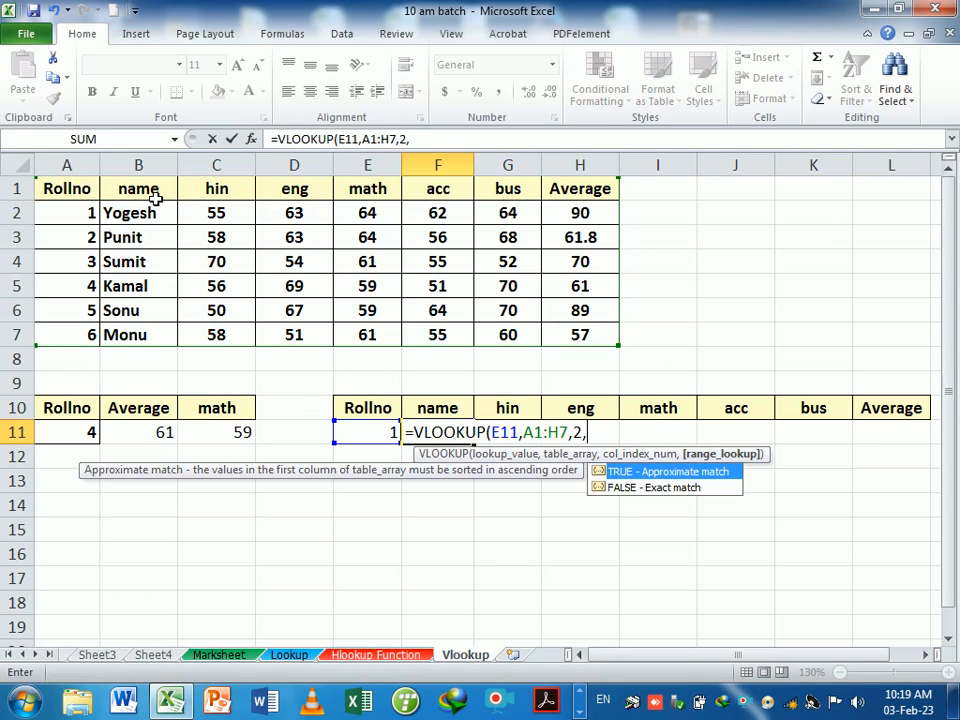
type("0)")
key("Return")
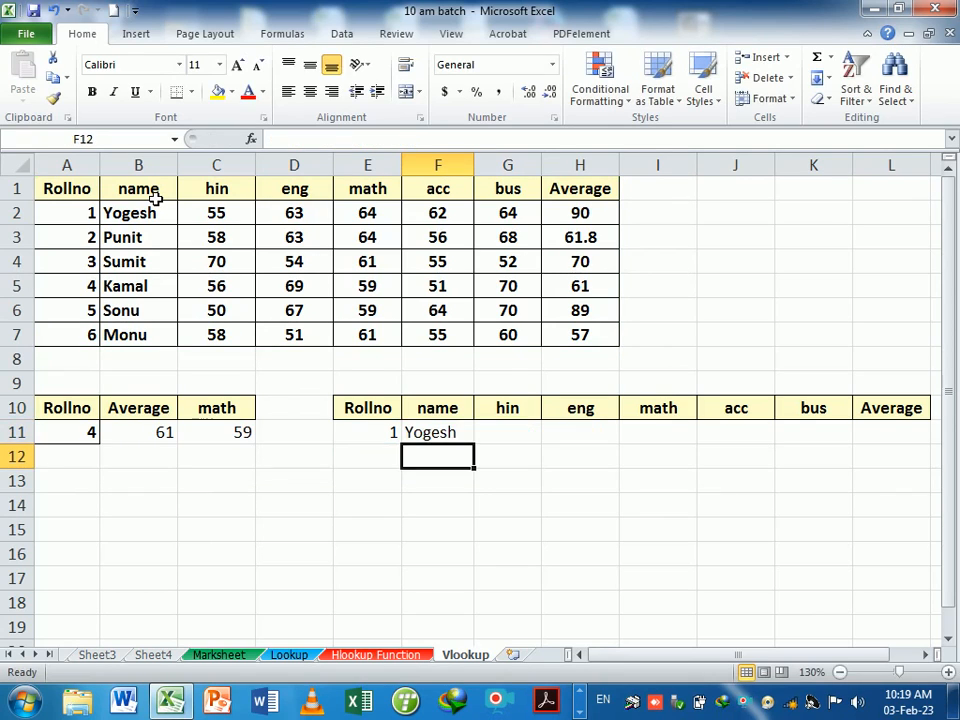
left_click(453, 441)
left_click_drag(476, 450, 902, 452)
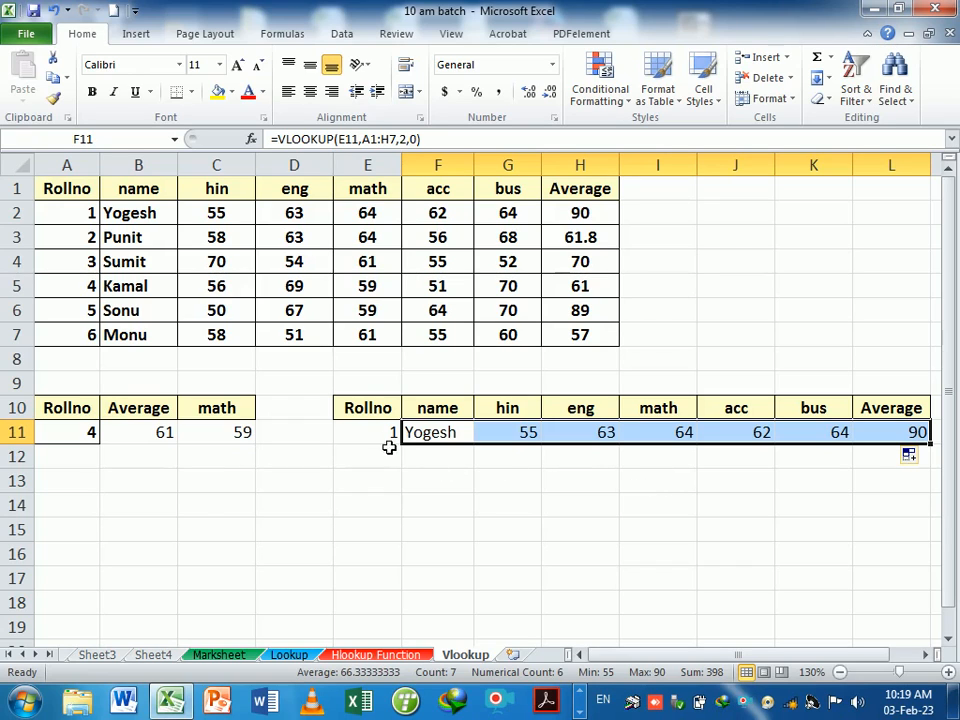
Start a new conditional formatting rule for B2:H7 that uses the formula =$E$11=A$2
left_click_drag(132, 219, 590, 342)
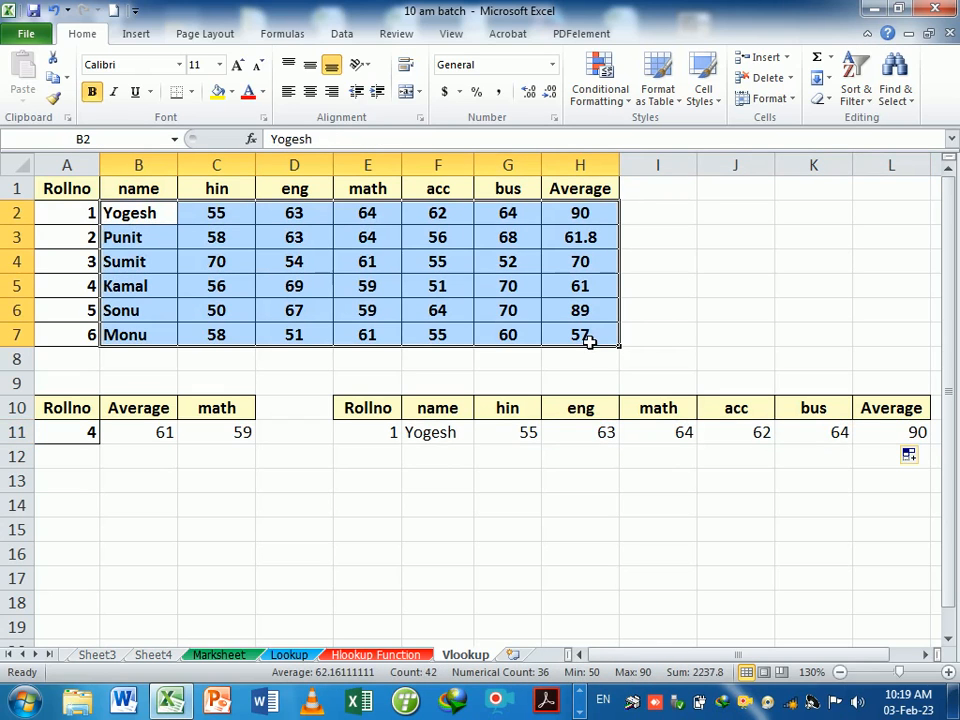
left_click(604, 95)
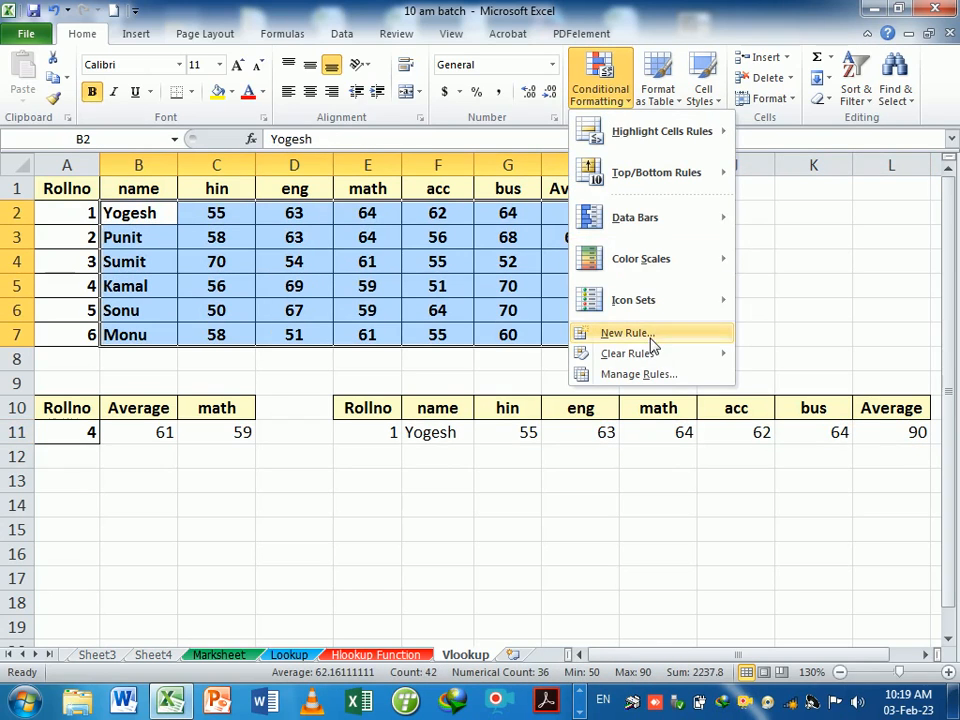
left_click(620, 334)
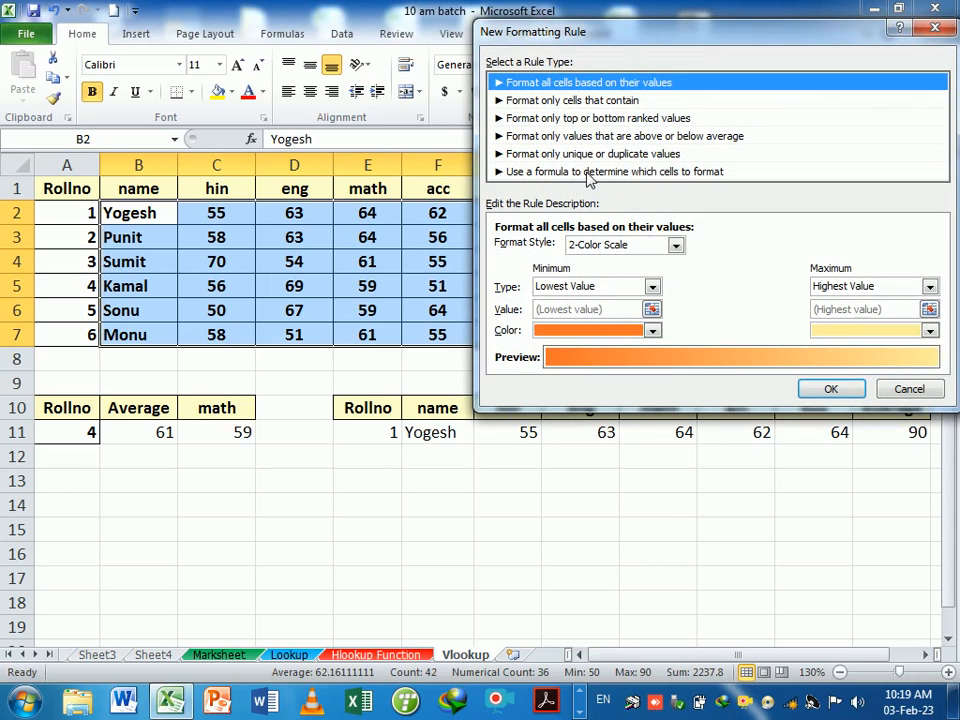
left_click(590, 175)
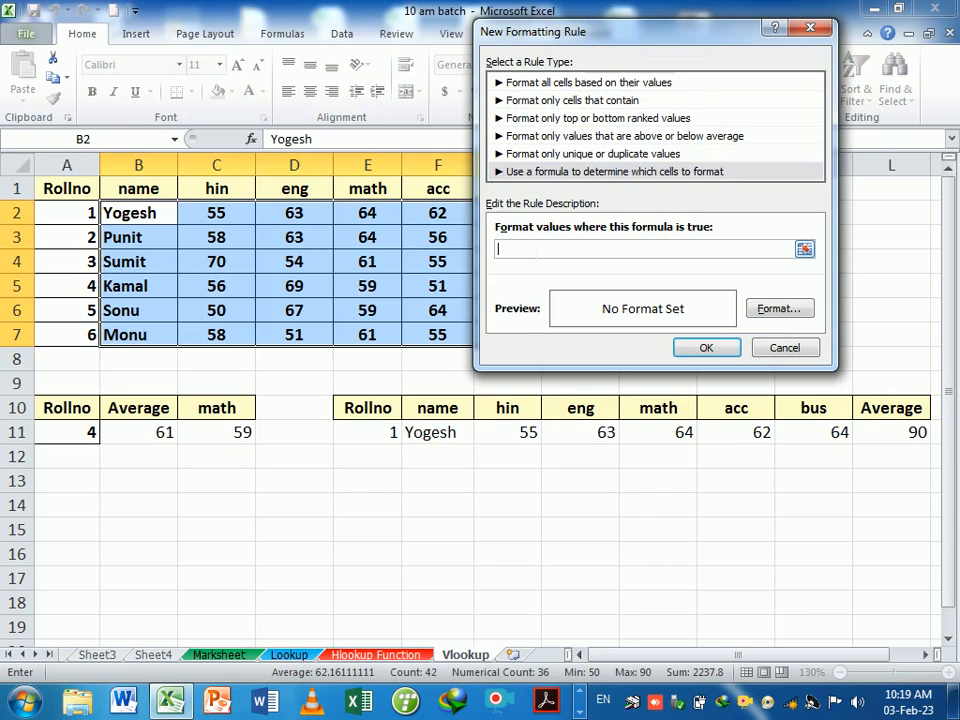
type("=")
left_click(371, 443)
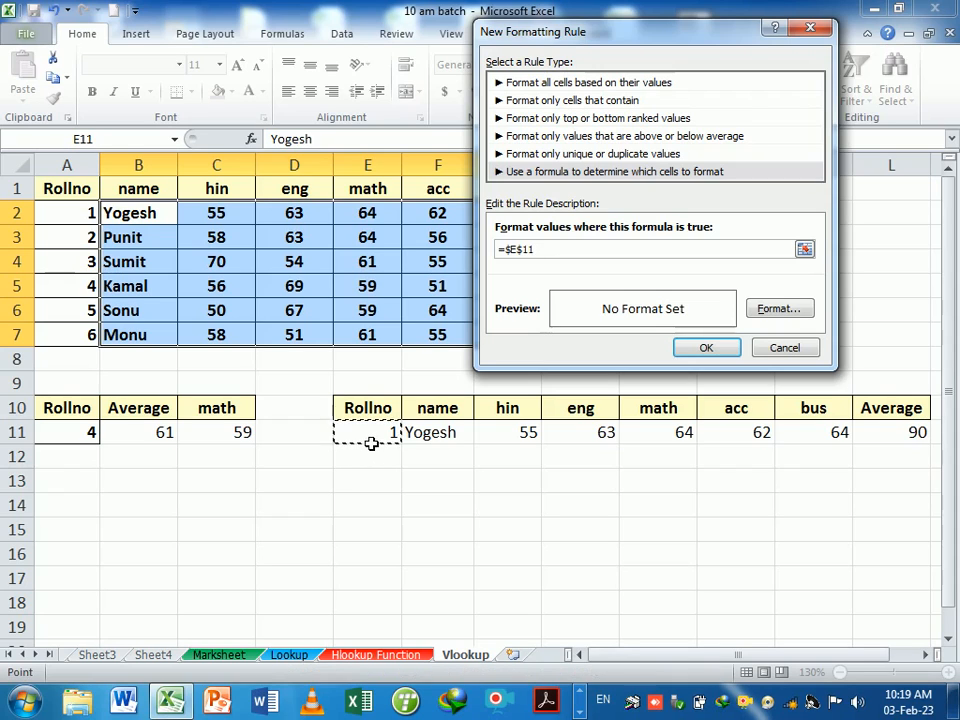
type("=")
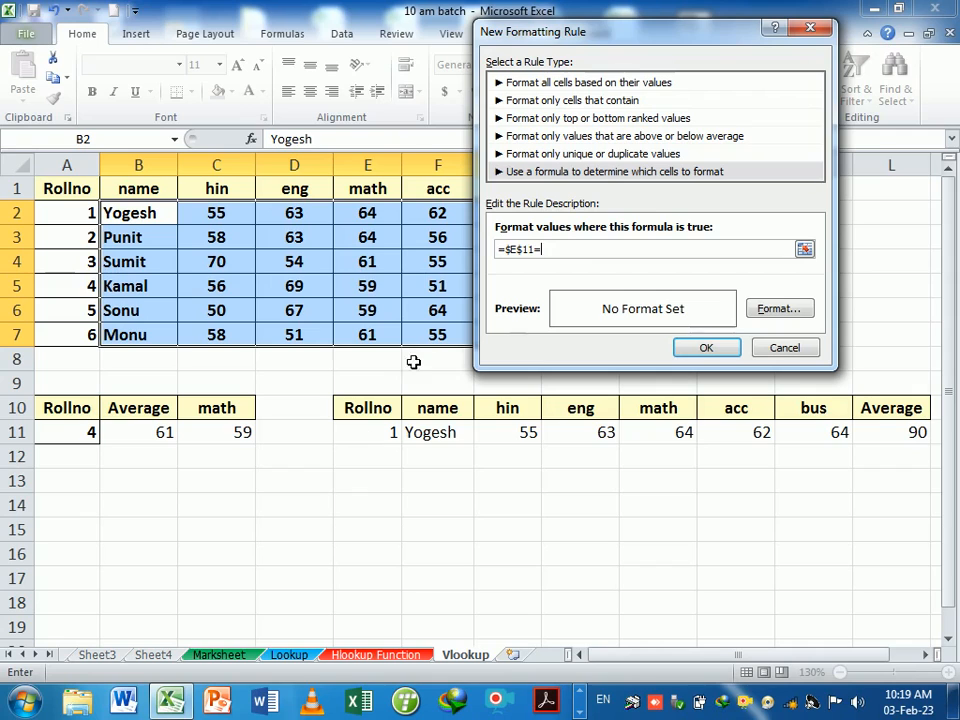
left_click(66, 221)
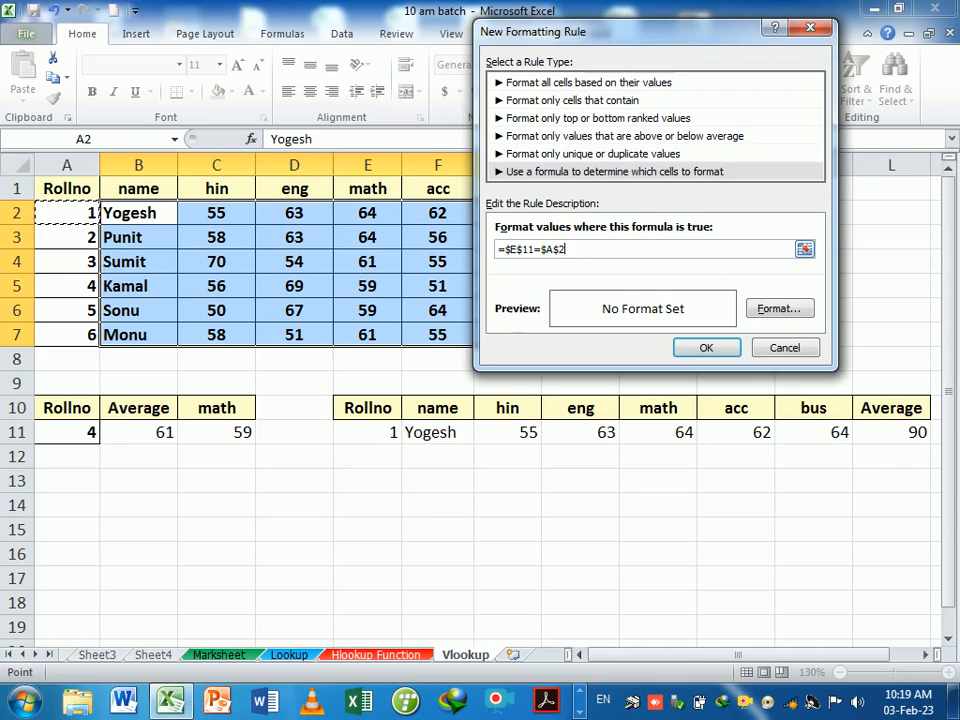
left_click(547, 250)
key("BackSpace")
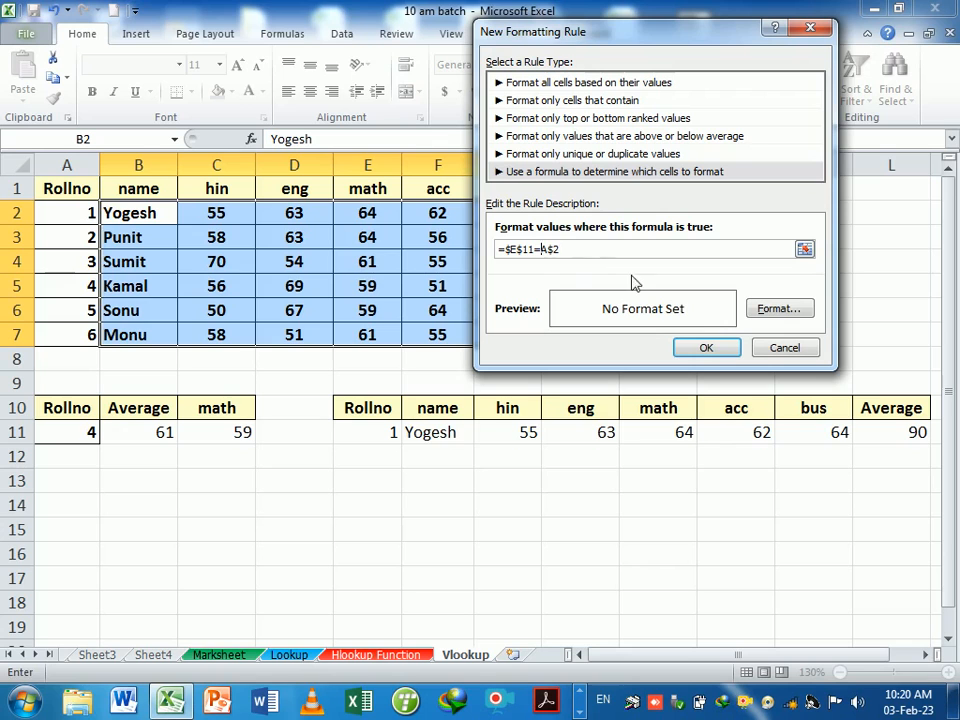
Give the rule a green fill with white font colour and apply it to the marks table
left_click(764, 312)
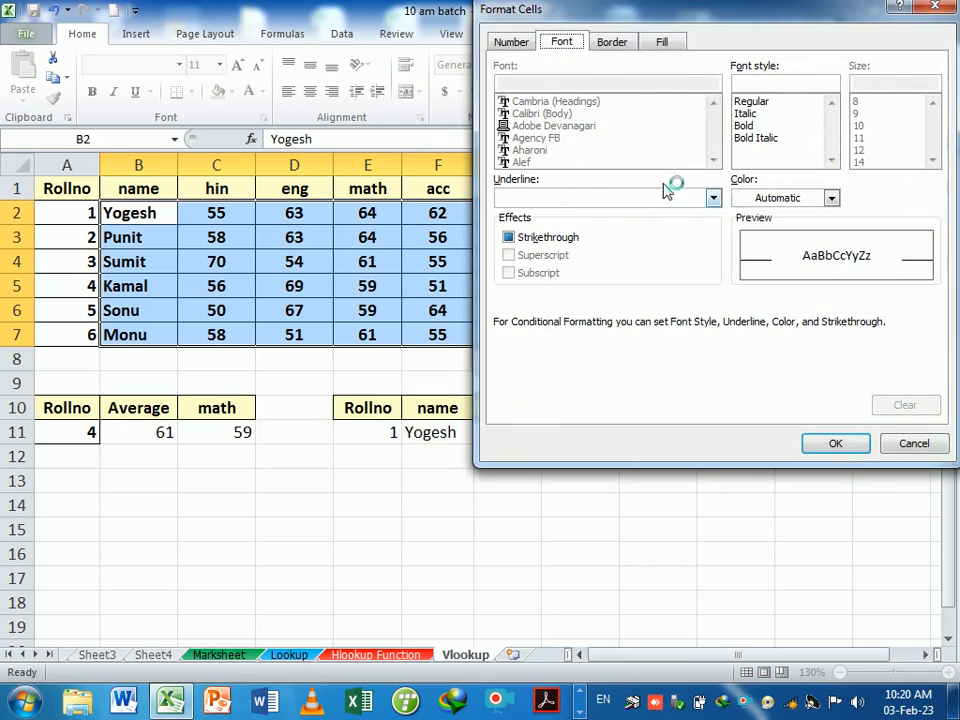
left_click(663, 44)
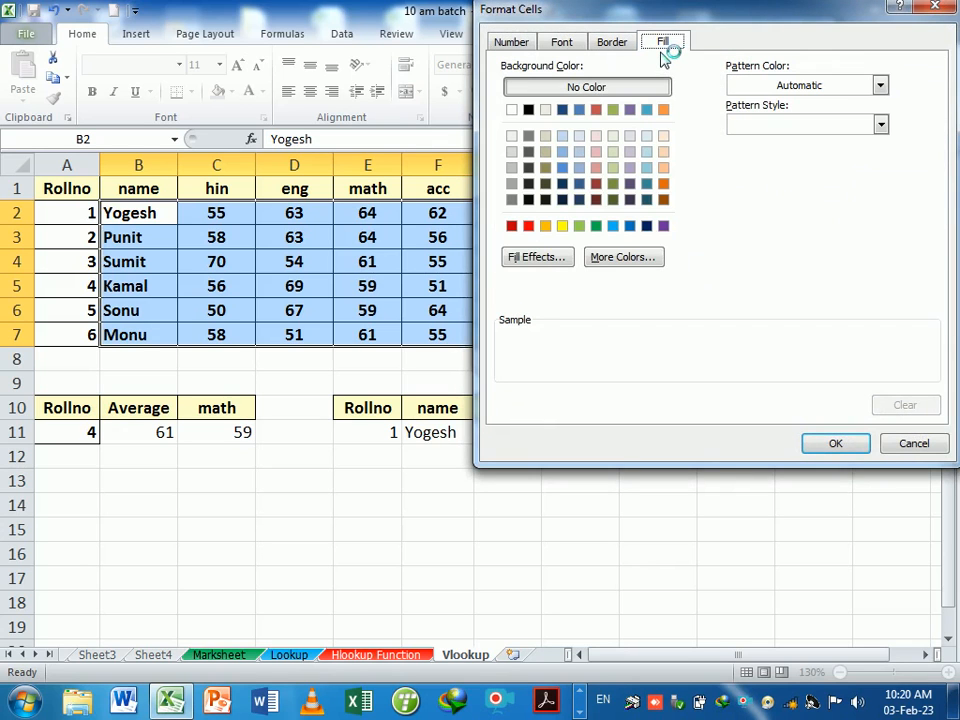
left_click(596, 227)
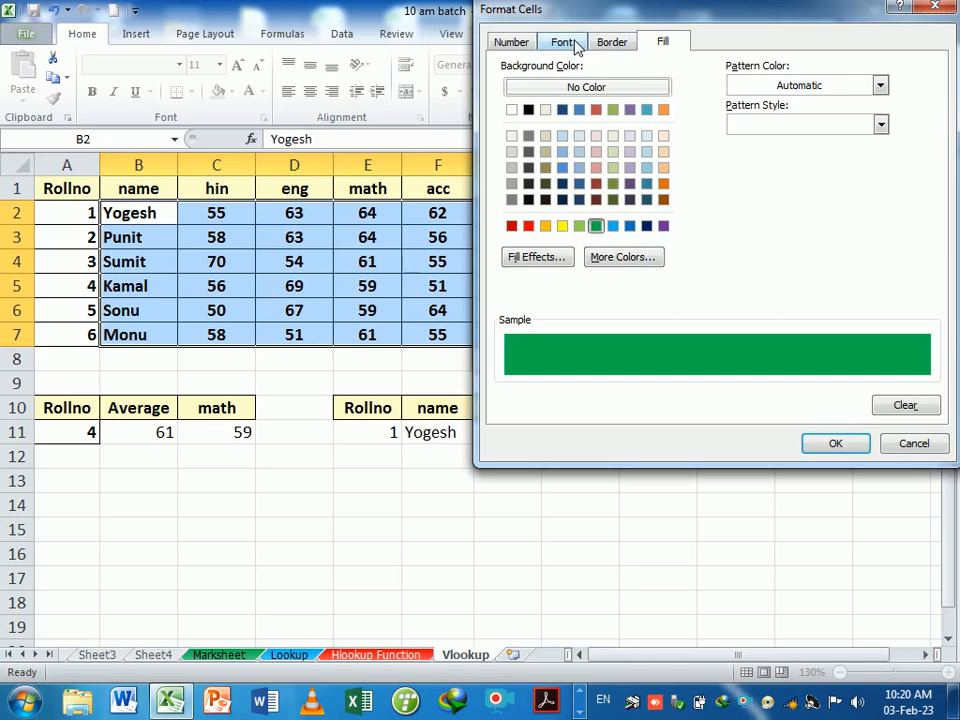
left_click(572, 44)
left_click(830, 197)
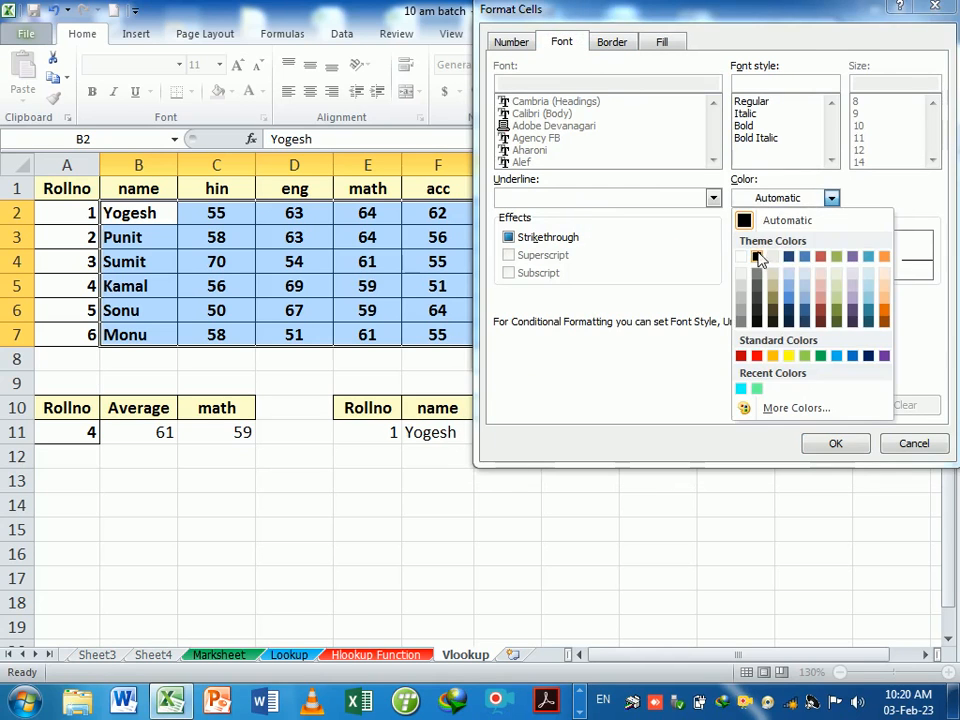
left_click(743, 258)
left_click(830, 446)
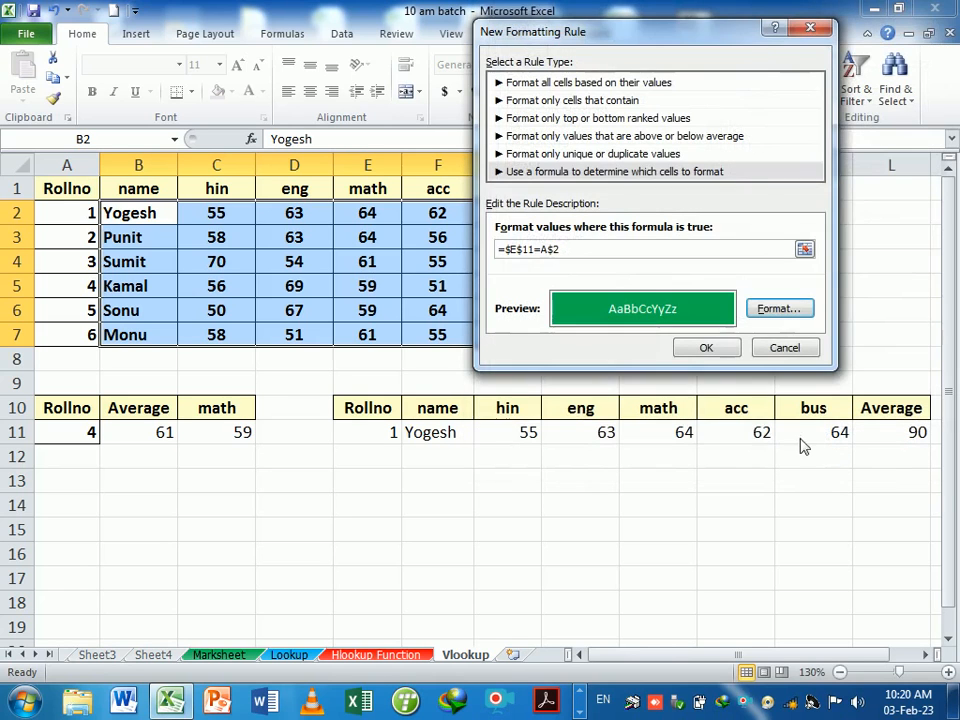
left_click(705, 349)
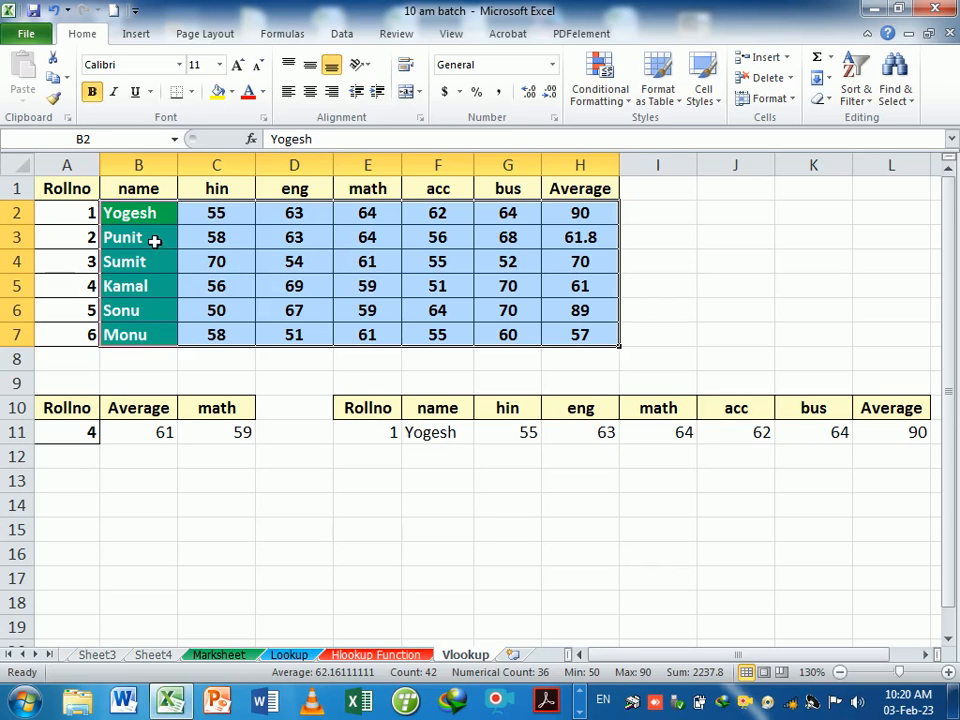
left_click_drag(154, 240, 560, 250)
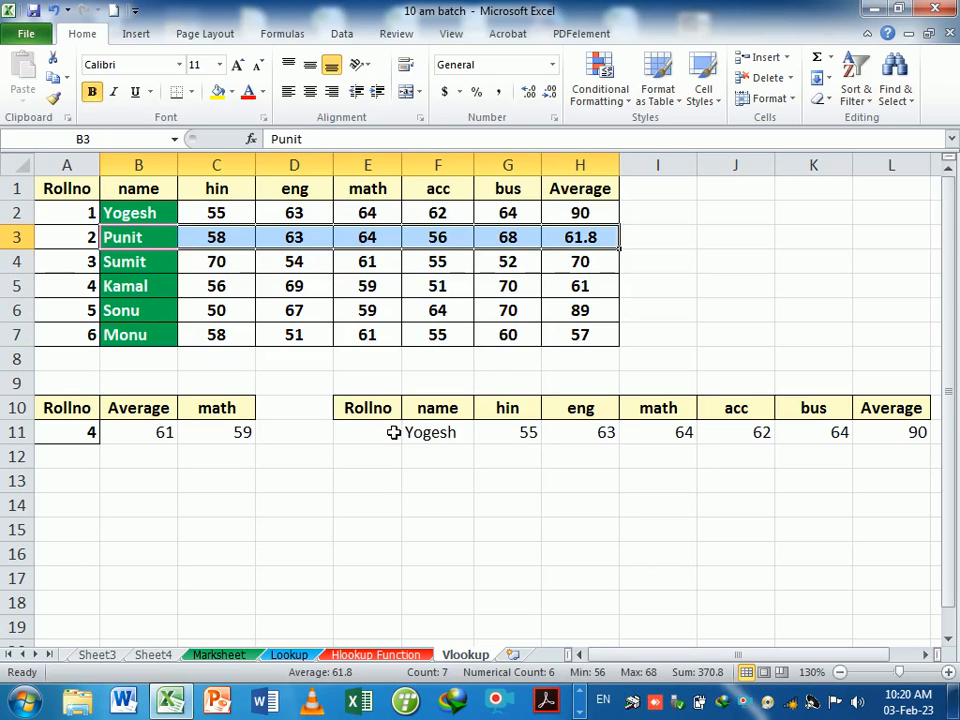
Try roll number 3 in E11 of the second lookup table and undo the entry
left_click(392, 432)
type("3")
key("Return")
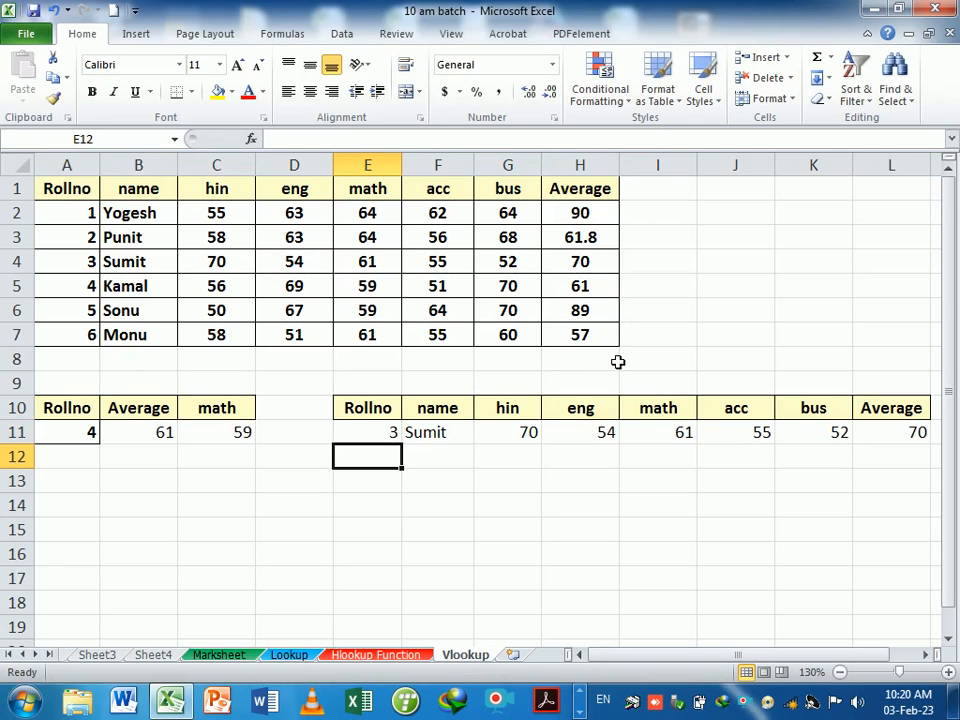
key("ctrl+z")
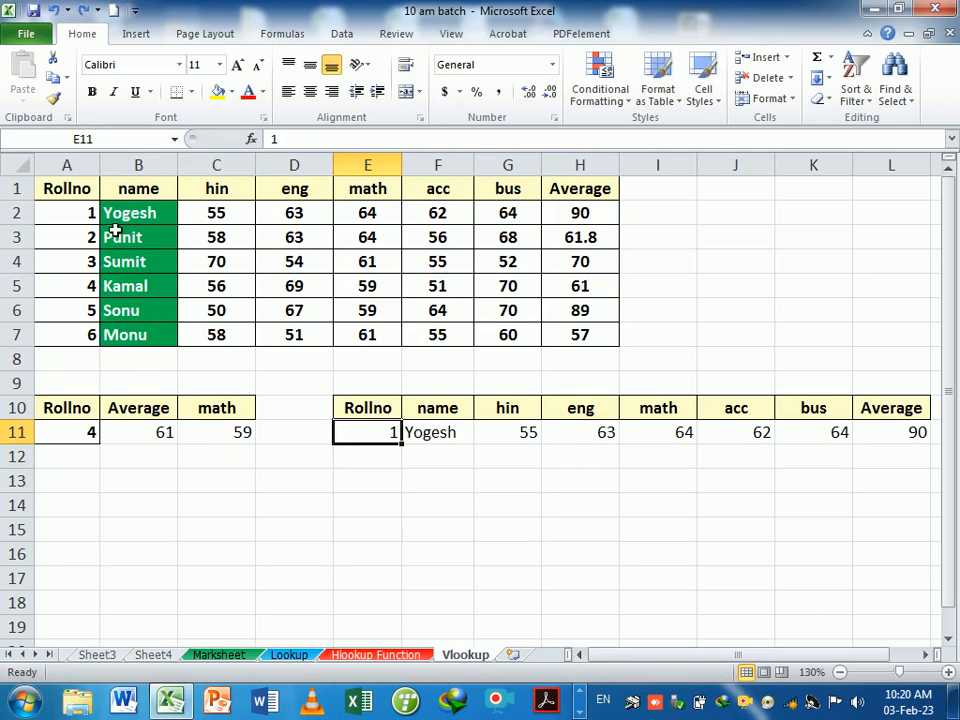
Edit the conditional formatting rule on B2:H7 so its formula reads =$E$11=$A2, and apply it
left_click_drag(136, 214, 563, 345)
left_click(604, 109)
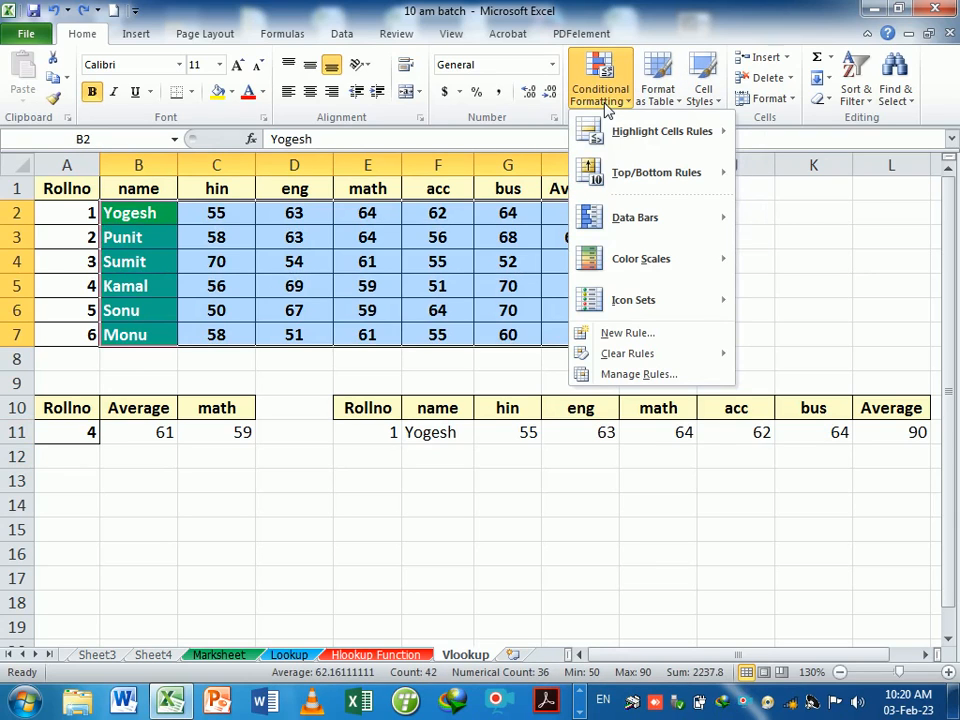
left_click(625, 383)
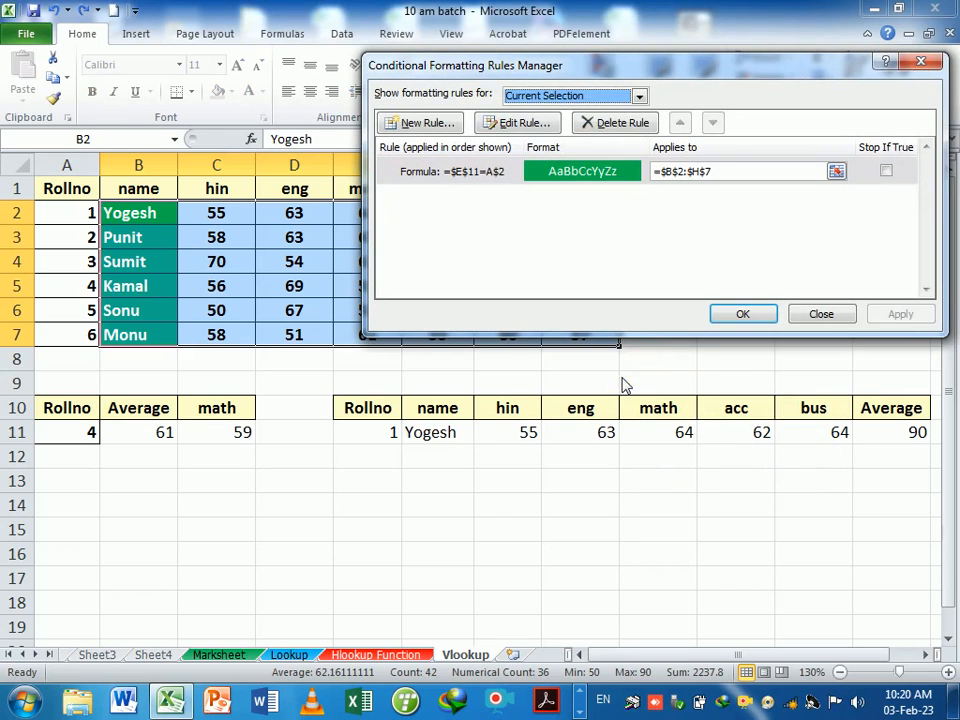
left_click(491, 172)
left_click(520, 123)
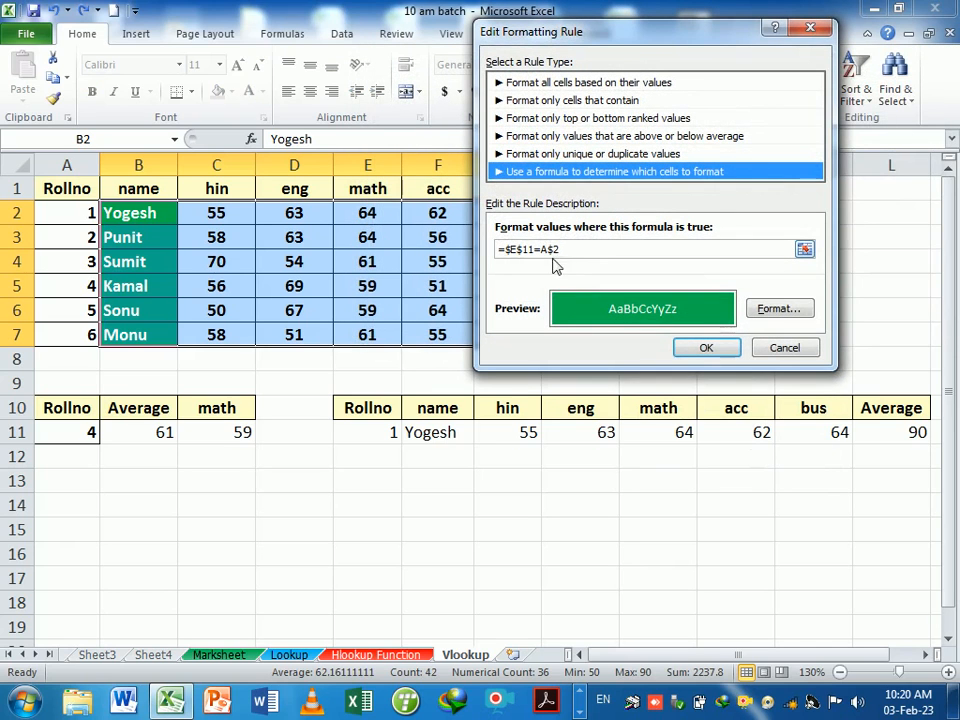
left_click(541, 249)
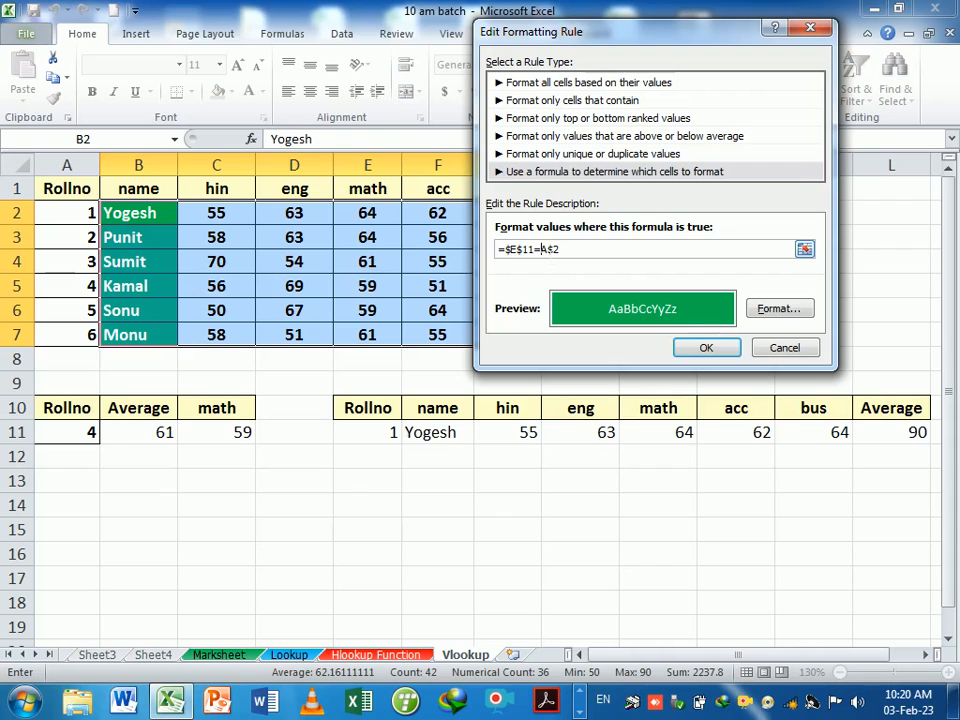
type("$")
left_click(707, 347)
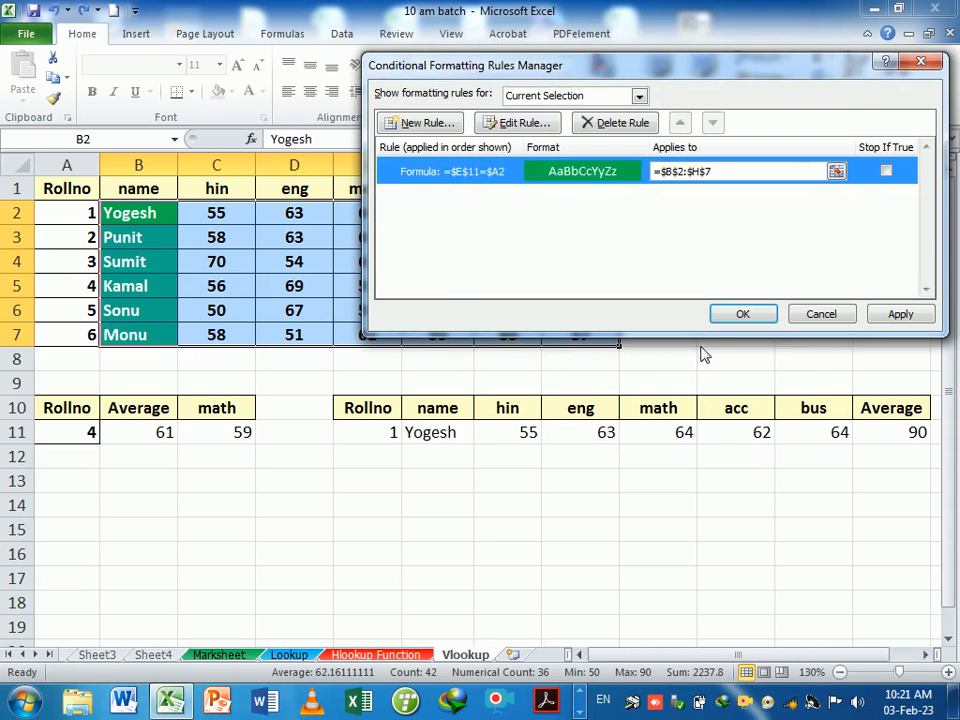
left_click(861, 315)
left_click(743, 314)
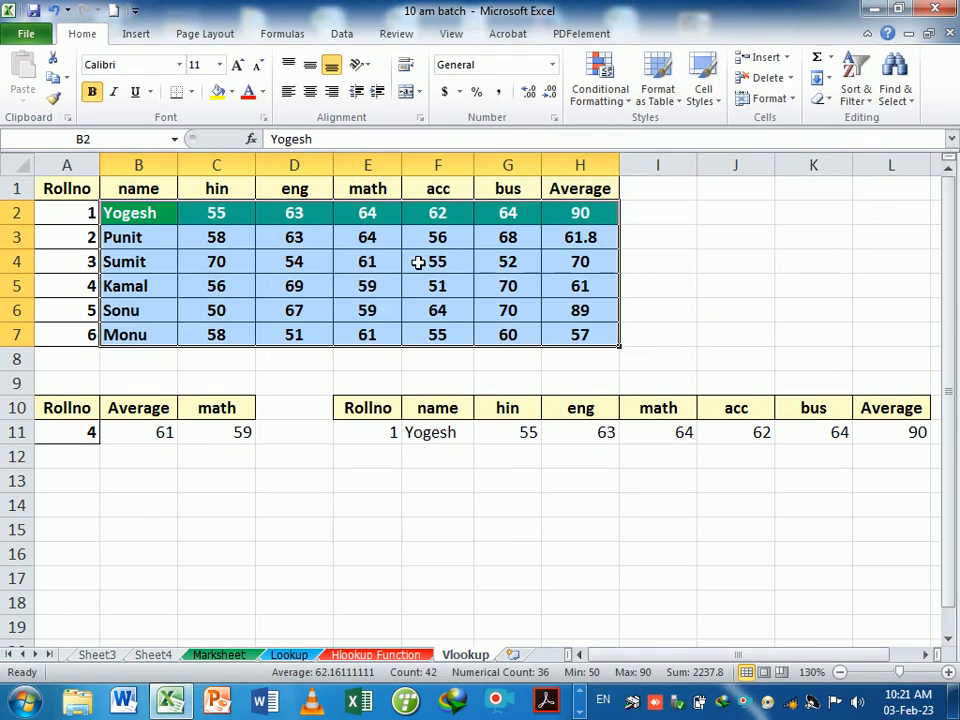
Test the row highlighting by entering roll numbers 2, 3 and 6 one after another in E11
left_click(392, 432)
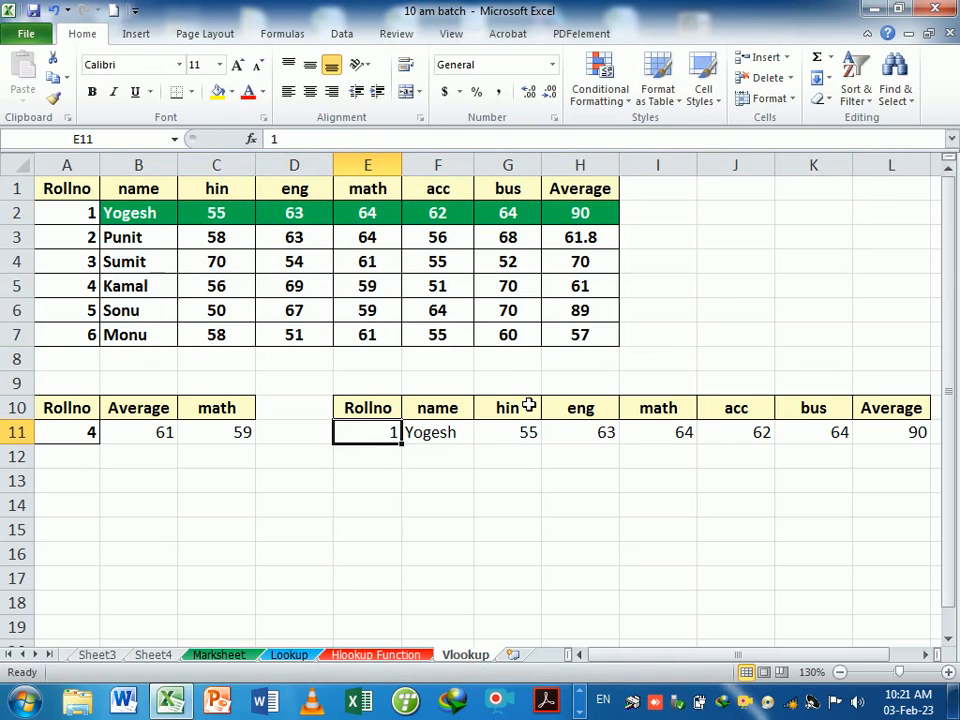
type("2")
key("Return")
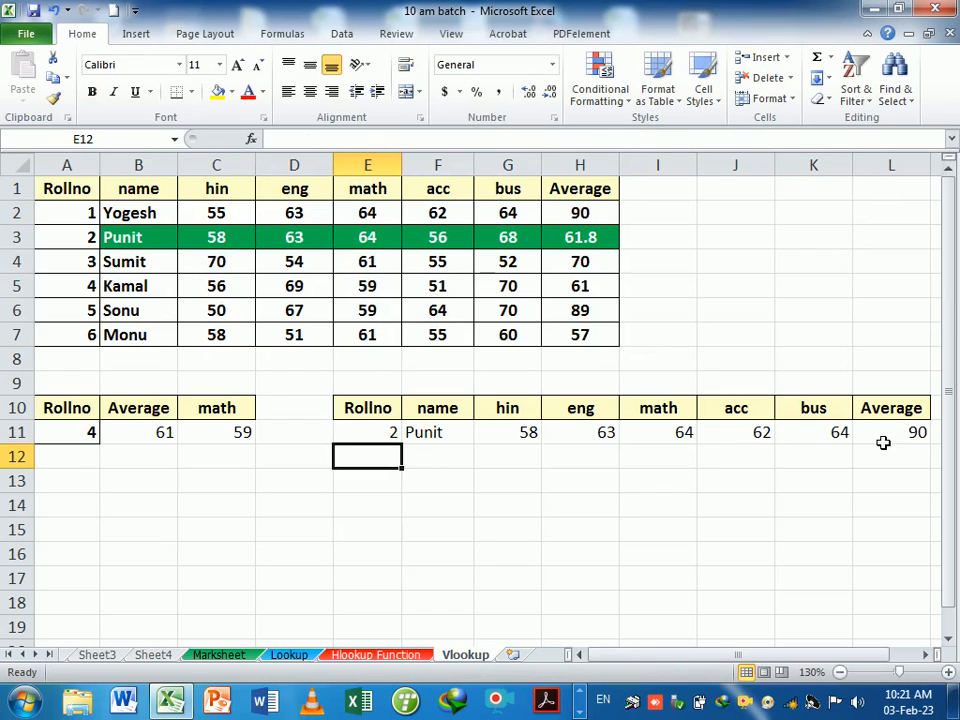
left_click(381, 440)
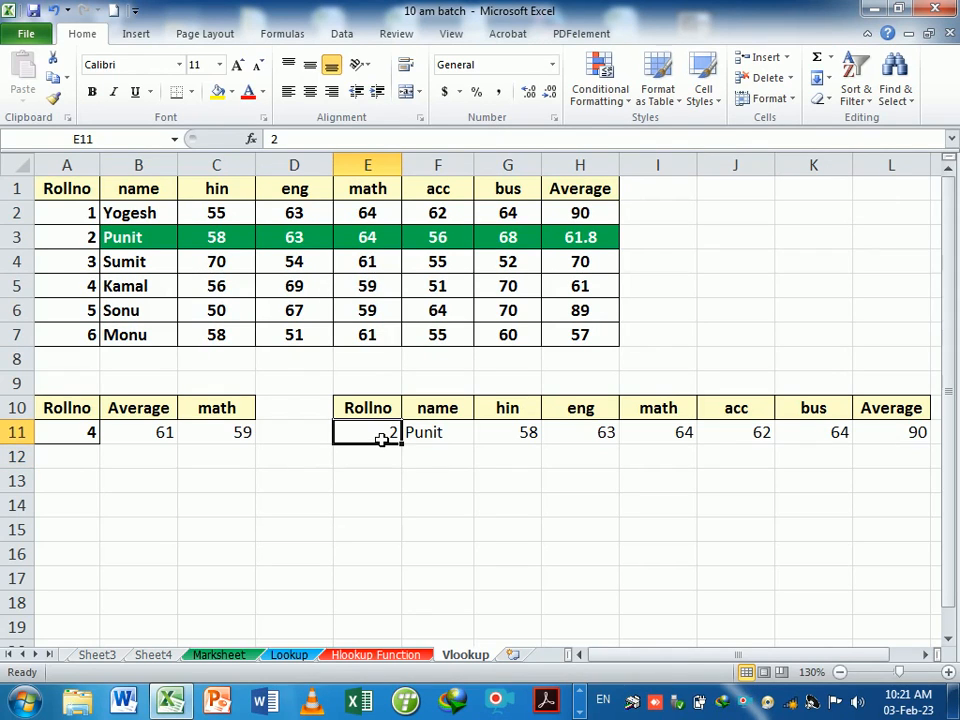
type("3")
key("Return")
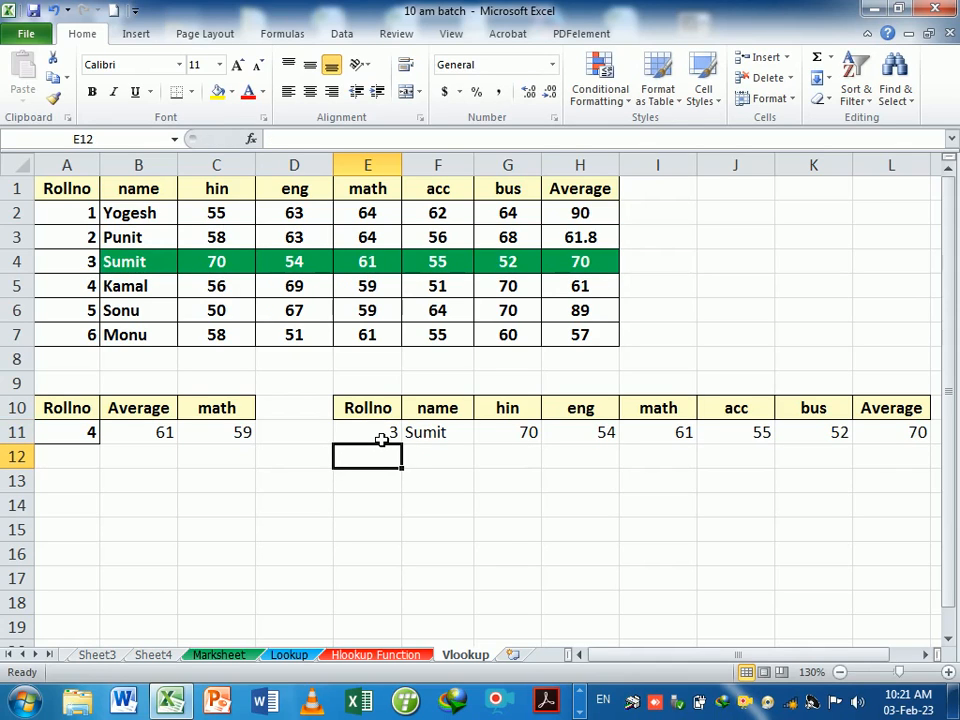
left_click(382, 440)
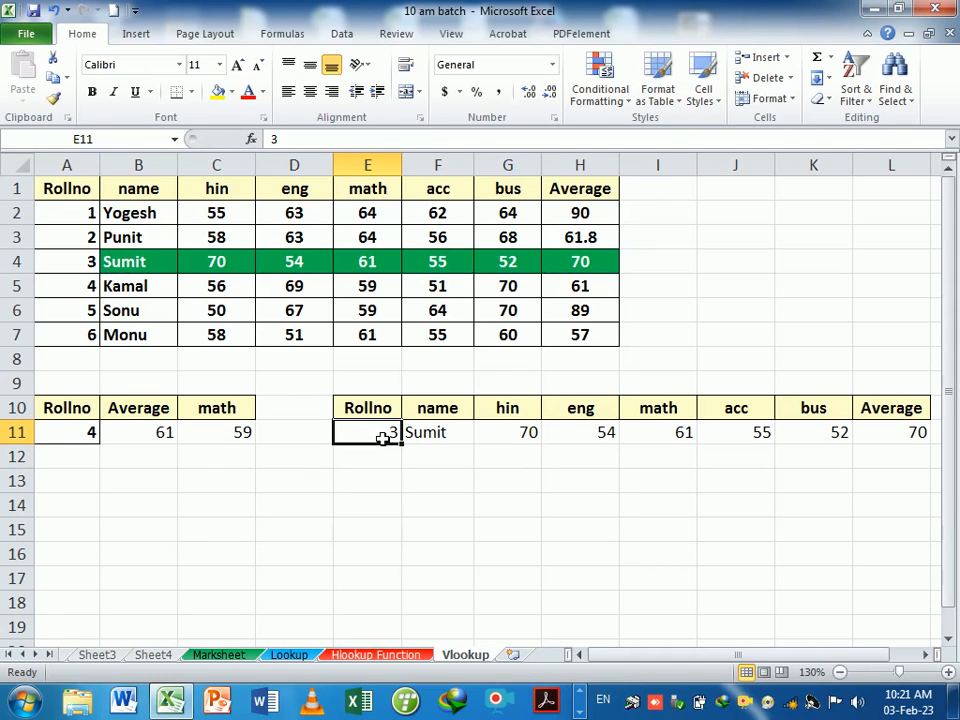
type("6")
key("Return")
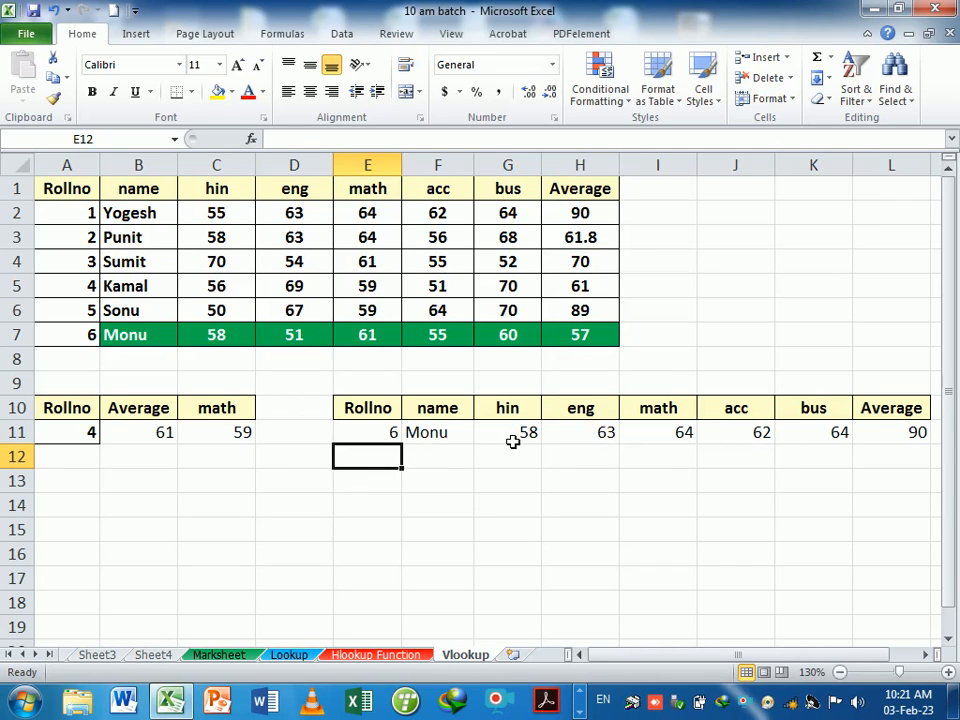
Examine the VLOOKUP formulas in F11:L11 cell by cell to see which lookup cell and table range each one references
left_click_drag(470, 440, 540, 434)
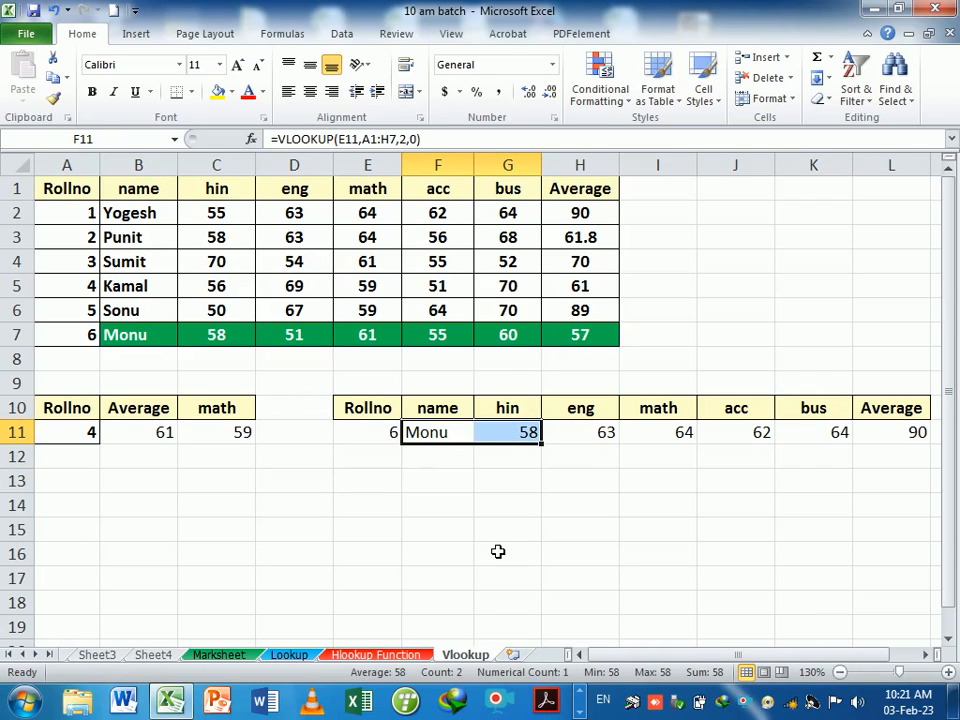
left_click(467, 506)
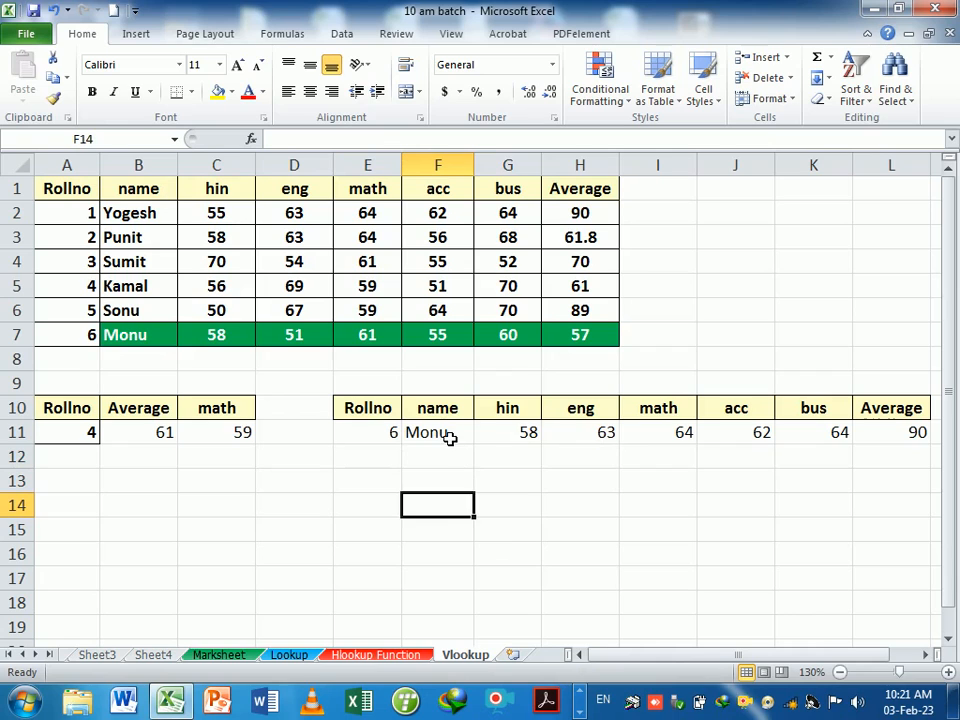
left_click(472, 436)
left_click_drag(475, 436, 915, 446)
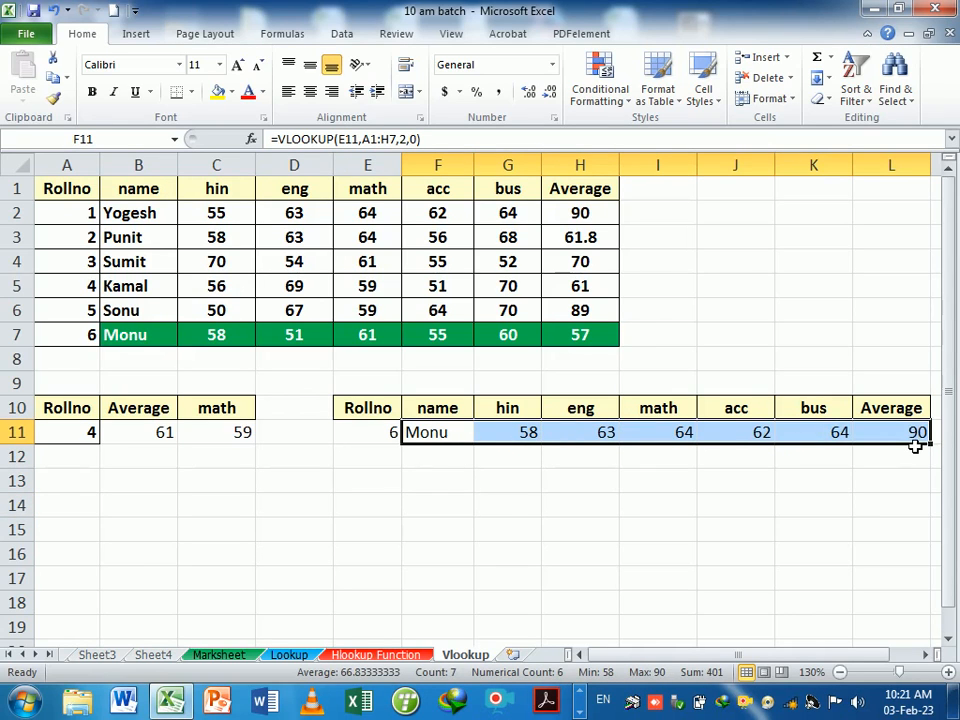
key("F2")
key("Return")
key("F2")
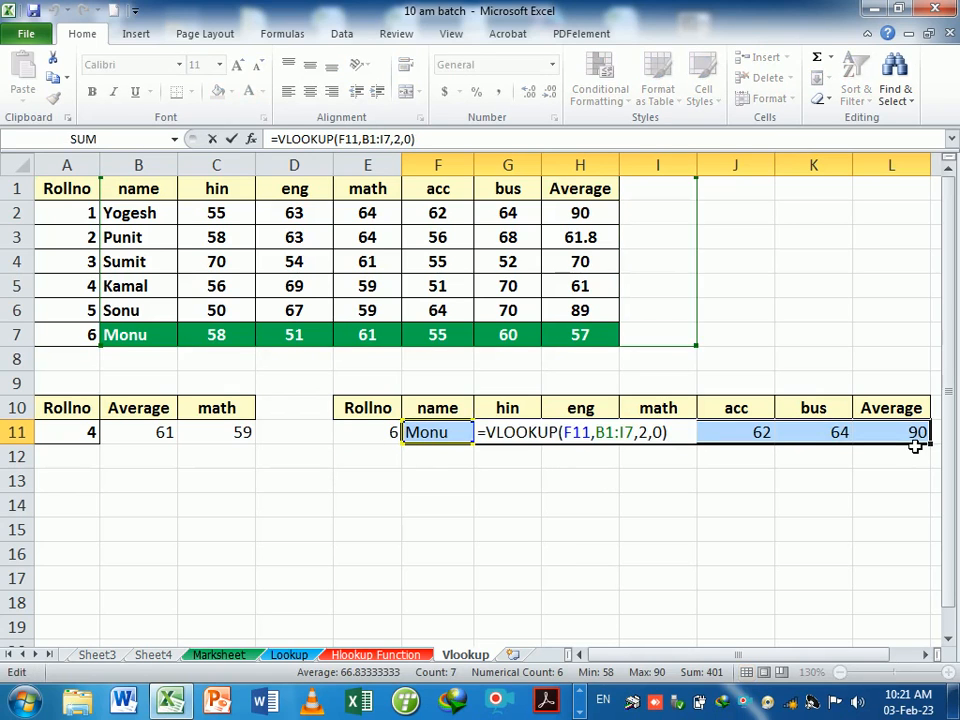
key("Return")
key("F2")
key("Return")
key("F2")
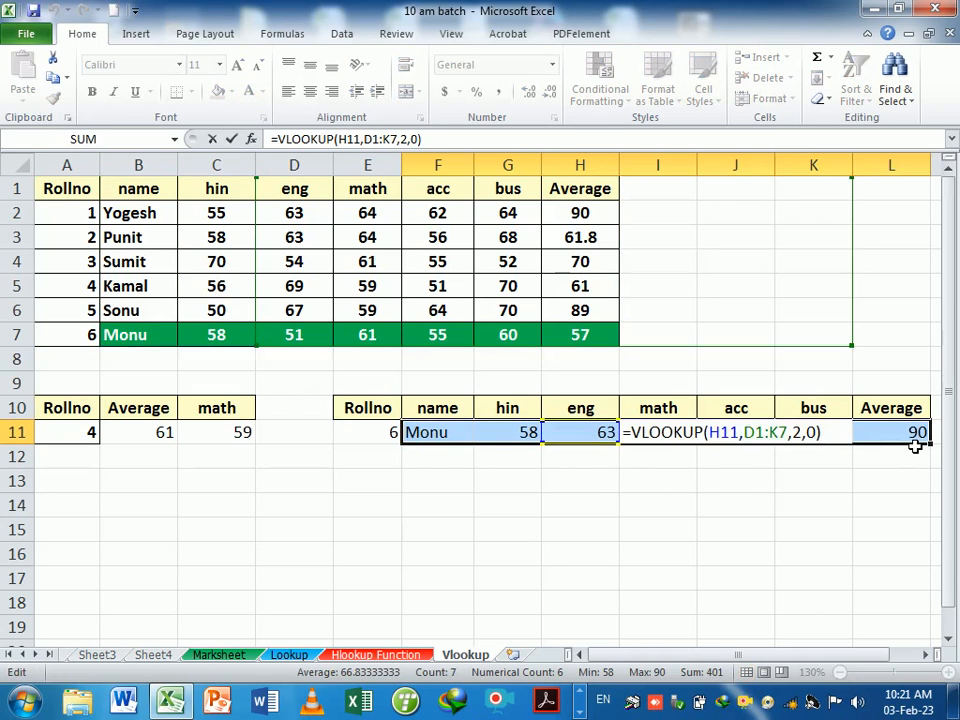
key("Return")
key("F2")
key("Return")
key("F2")
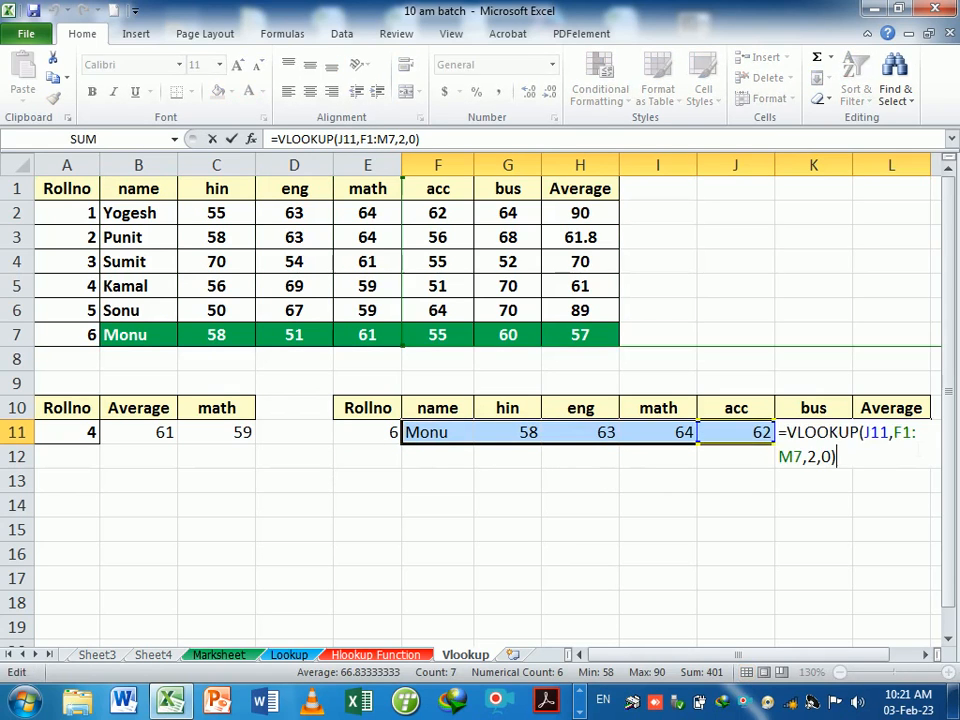
key("Return")
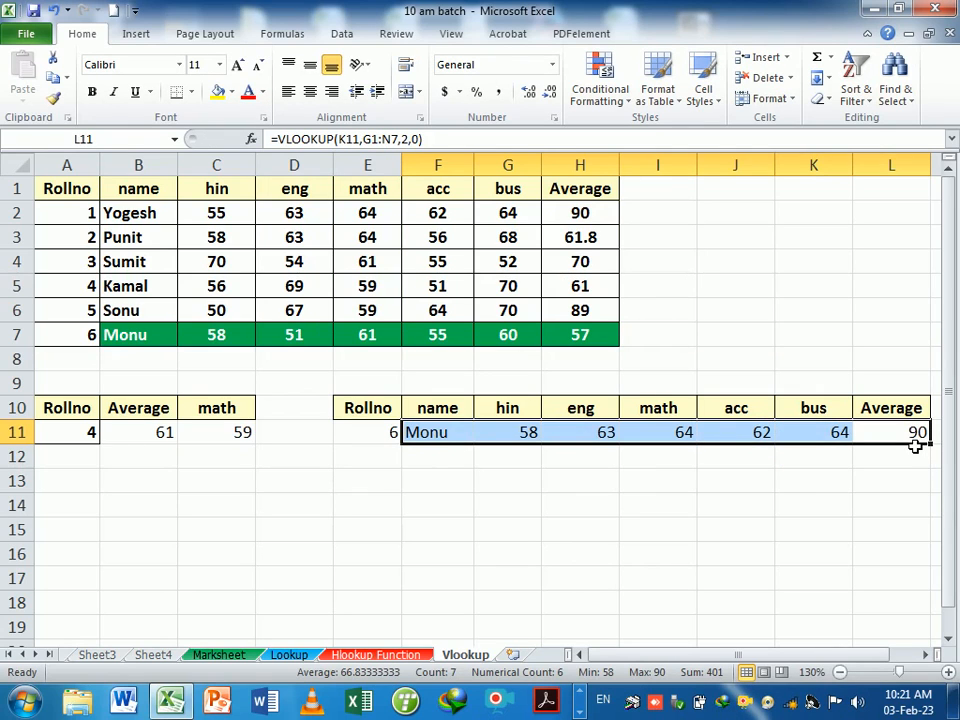
key("F2")
key("Return")
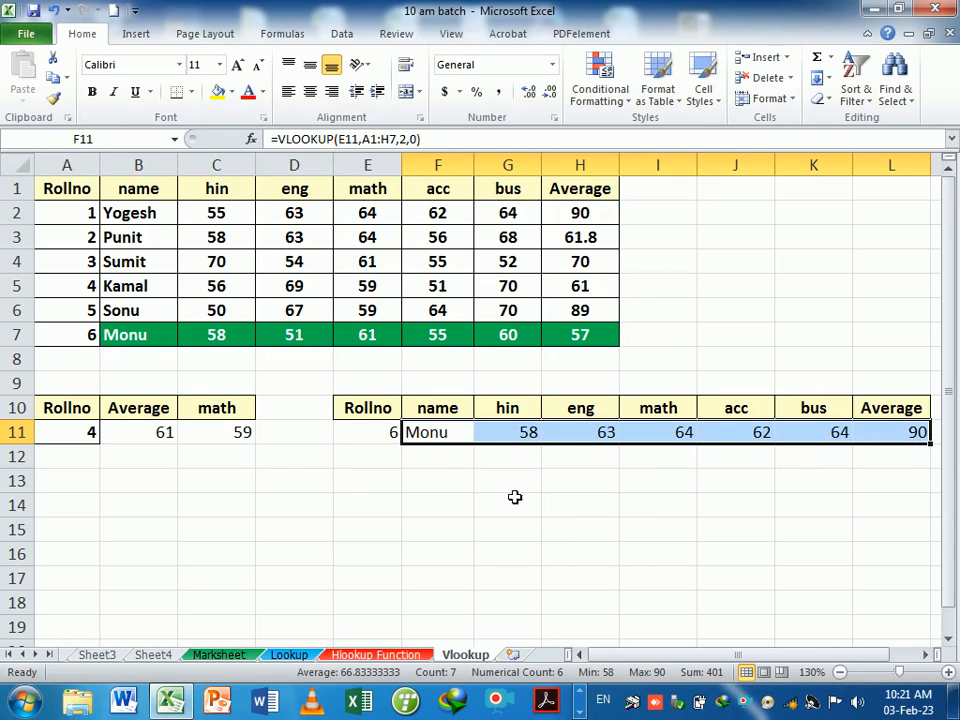
Enter =VLOOKUP($E$11,$A$1:$H$7,2,0) in F12 and fill the formula across to L12
left_click(462, 471)
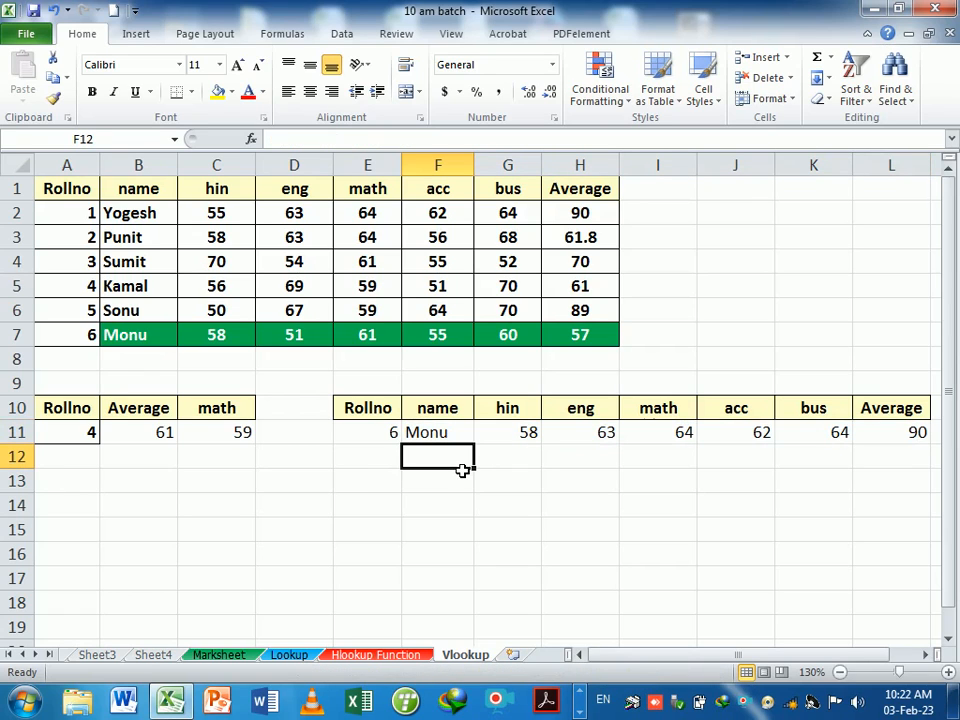
type("=")
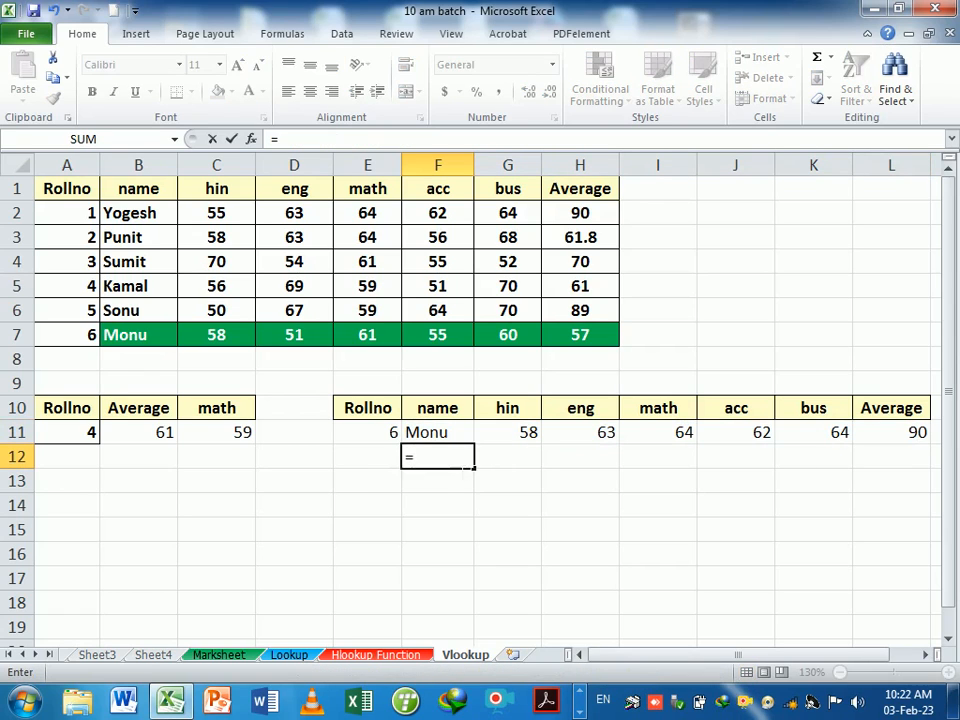
type("vl")
key("Tab")
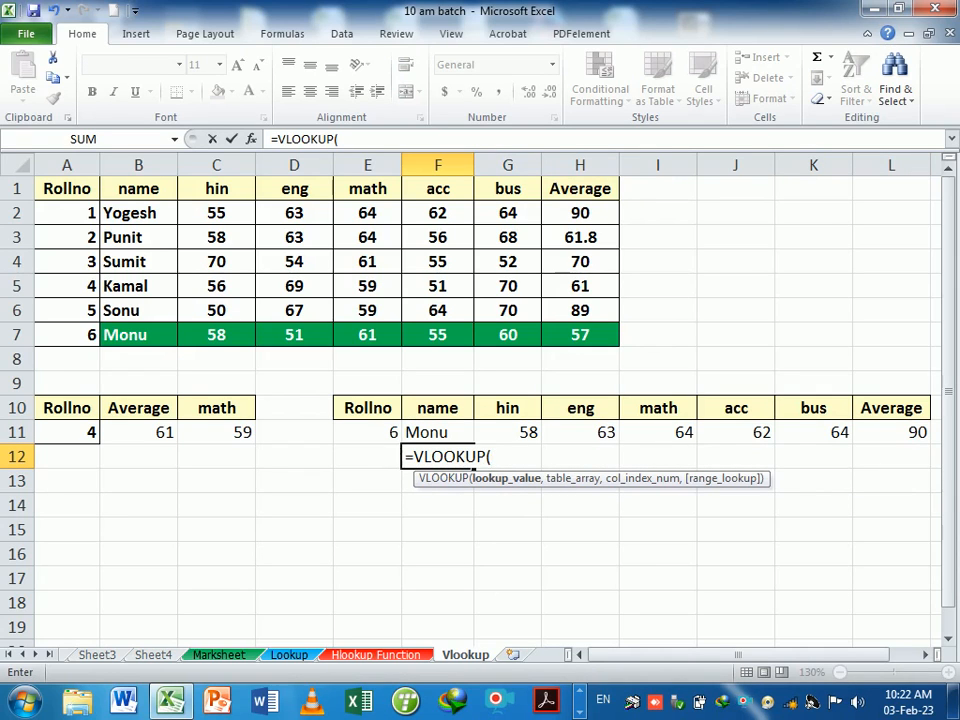
left_click(387, 434)
key("F4")
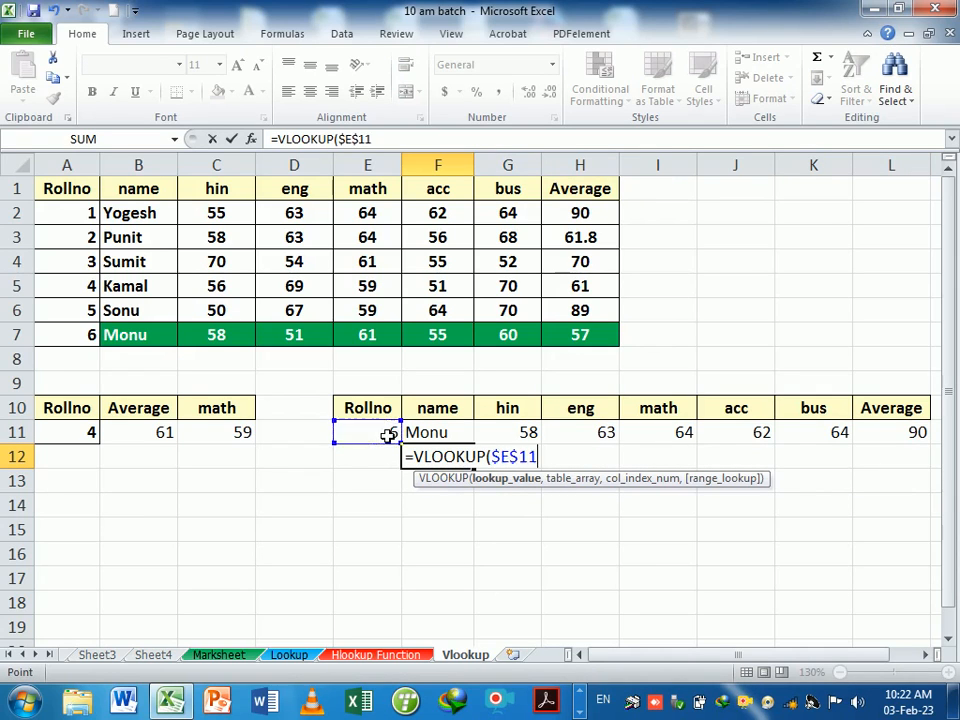
type(",")
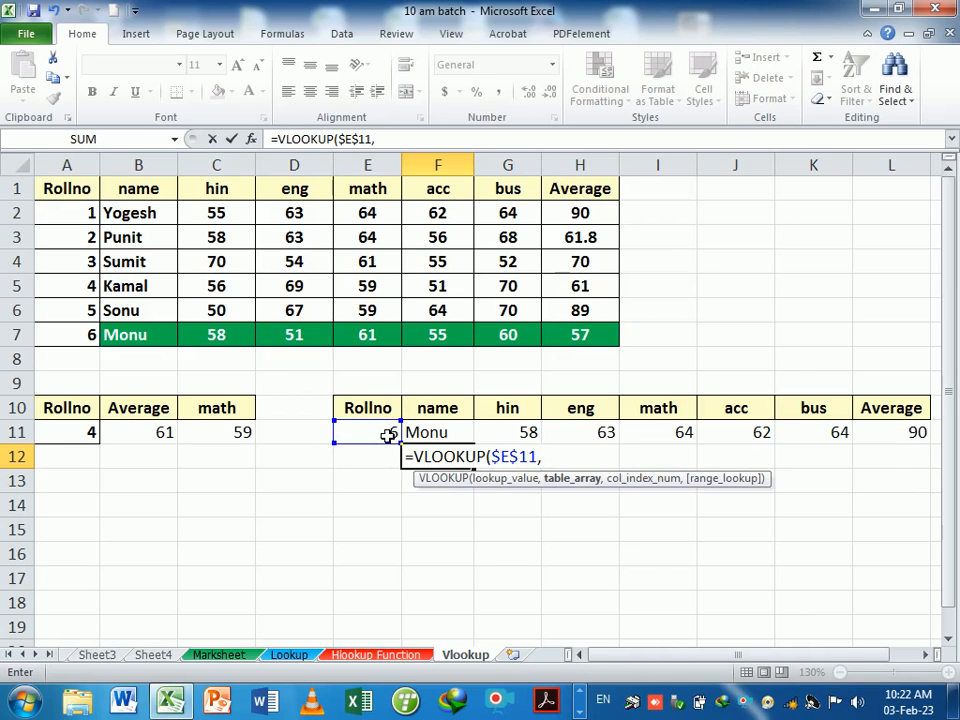
left_click_drag(92, 196, 556, 337)
key("F4")
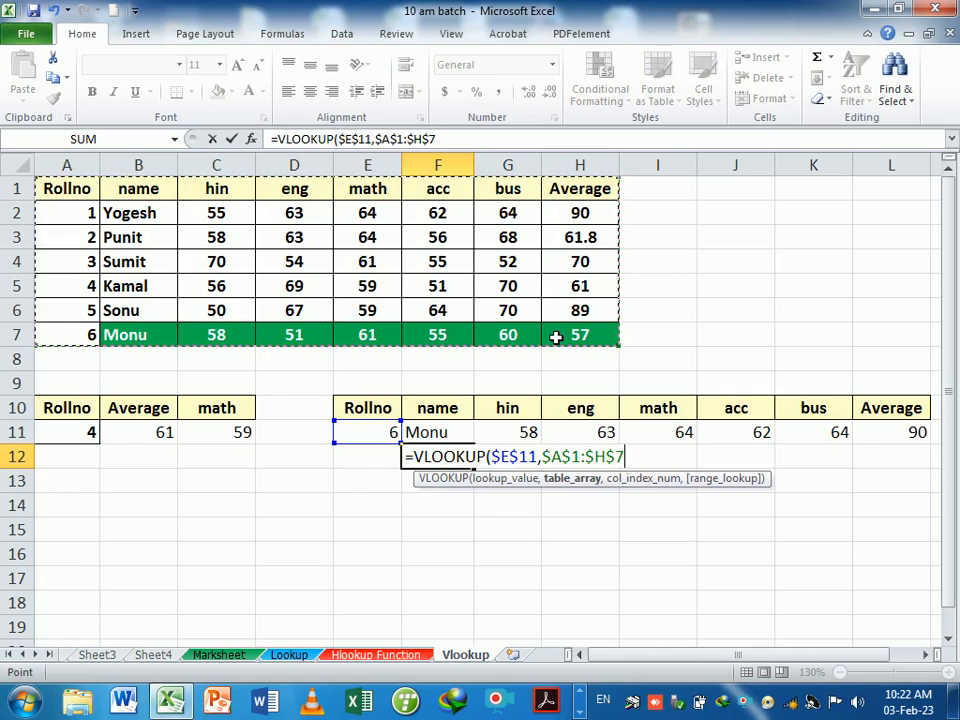
type(",0")
key("BackSpace")
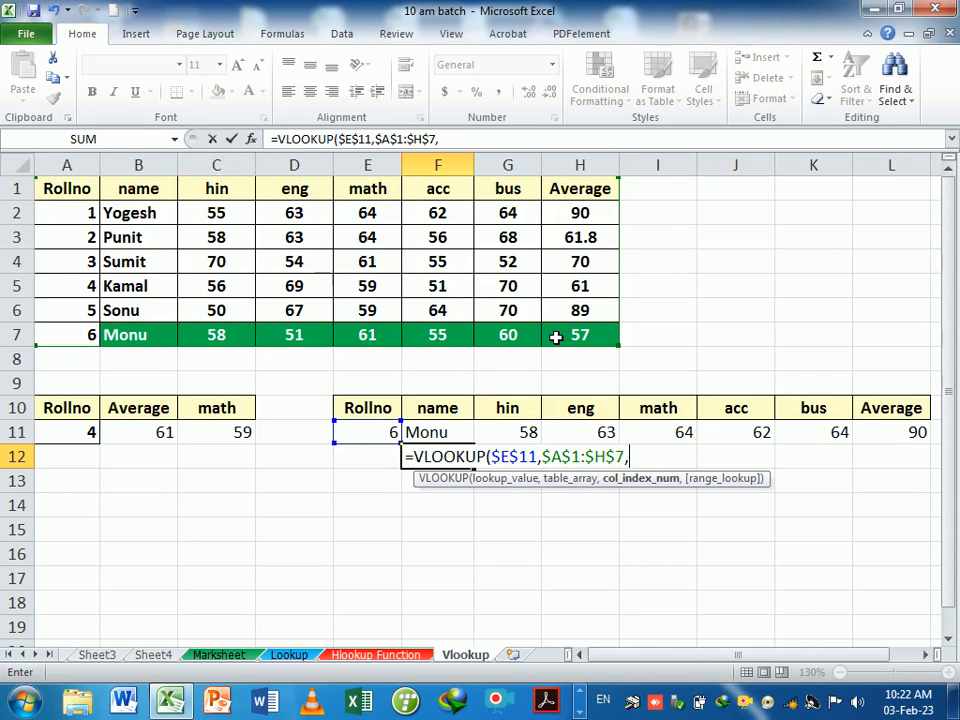
type("2,0)")
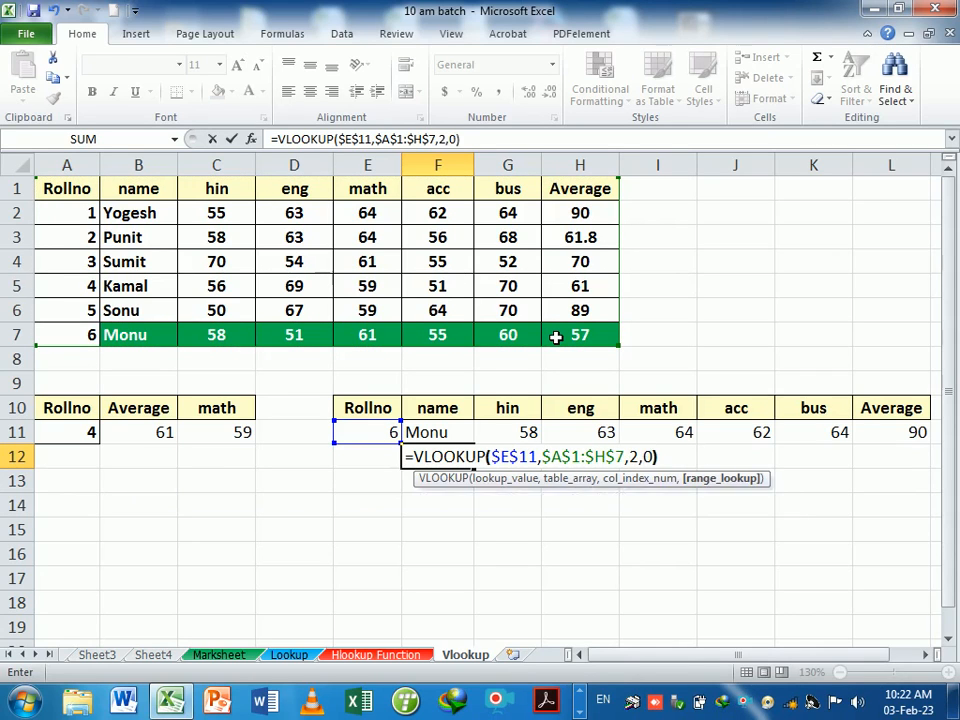
key("Return")
left_click(465, 455)
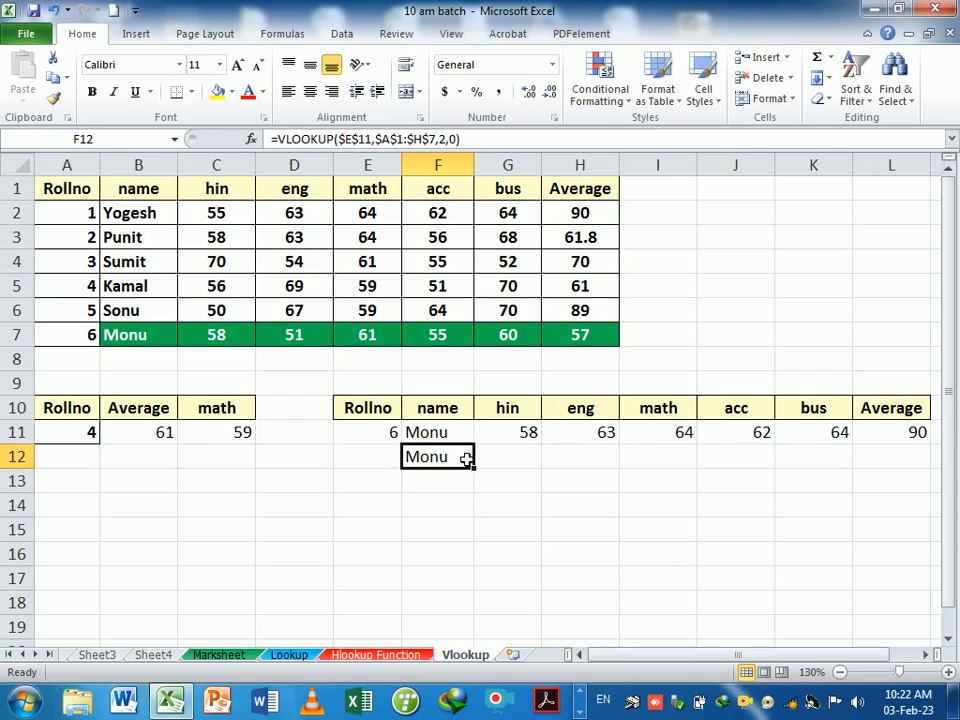
left_click_drag(480, 479, 894, 456)
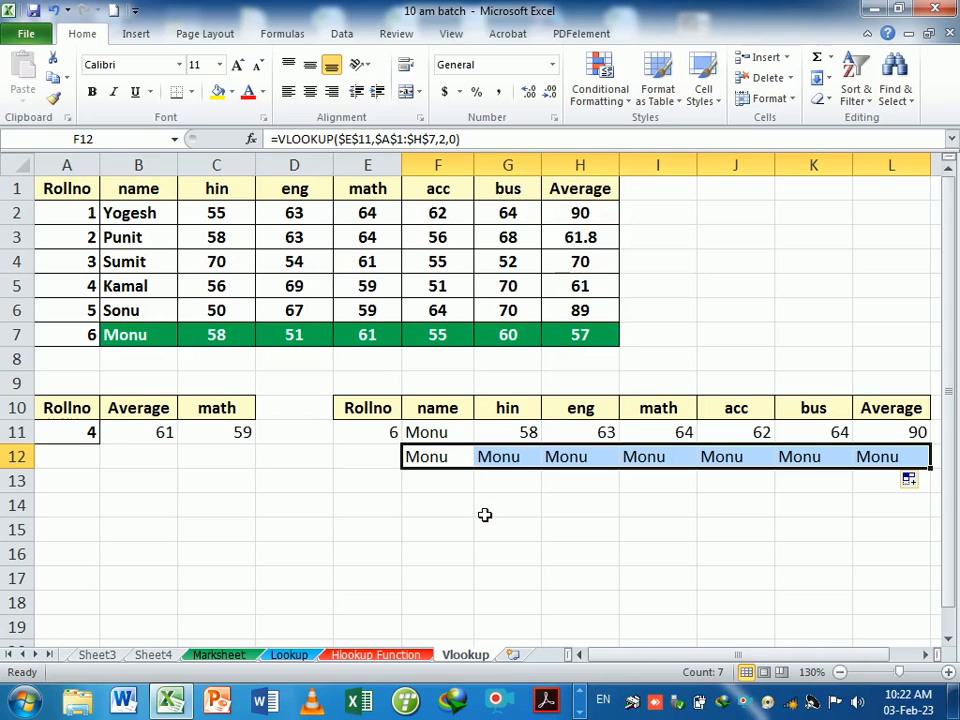
Examine the VLOOKUP formulas in F12:L12 cell by cell to see which column index number each one uses
key("F2")
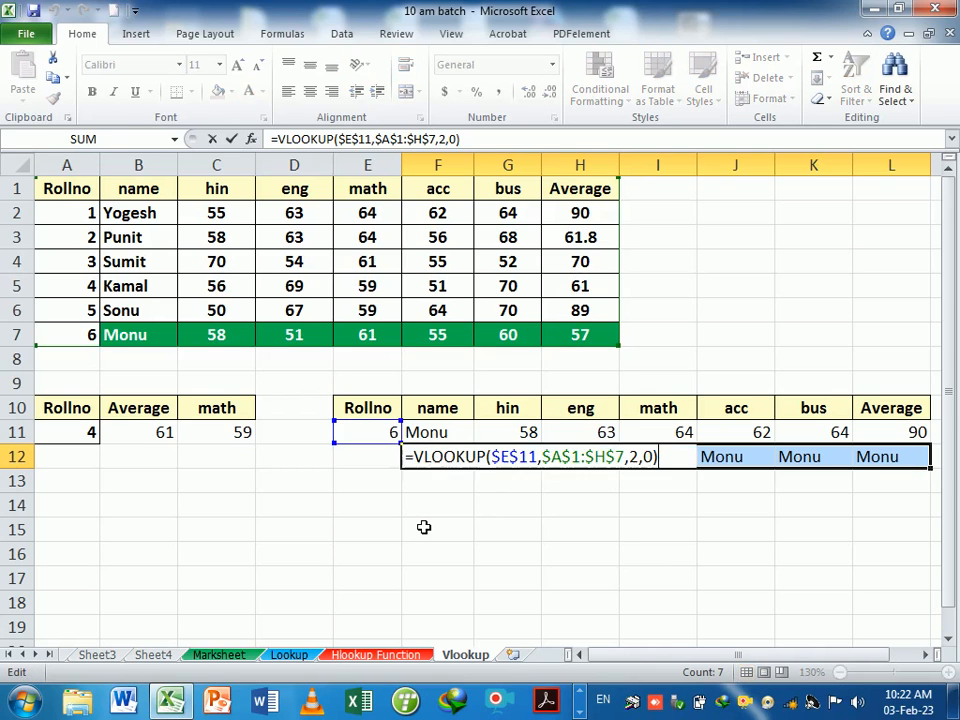
key("Return")
key("F2")
key("Return")
key("F2")
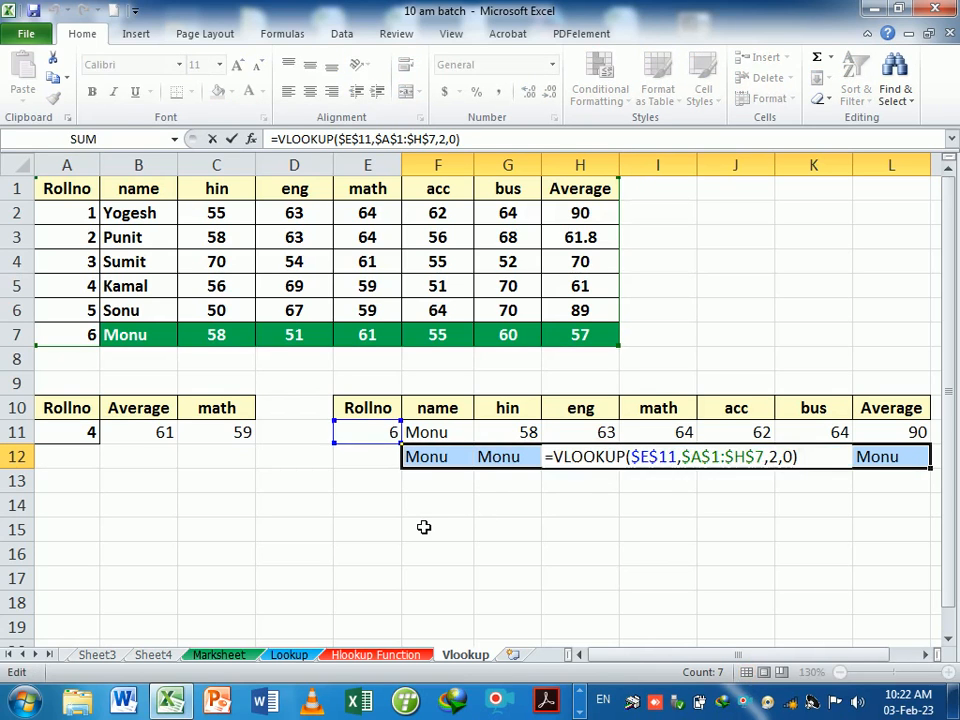
key("Return")
key("F2")
key("Return")
key("F2")
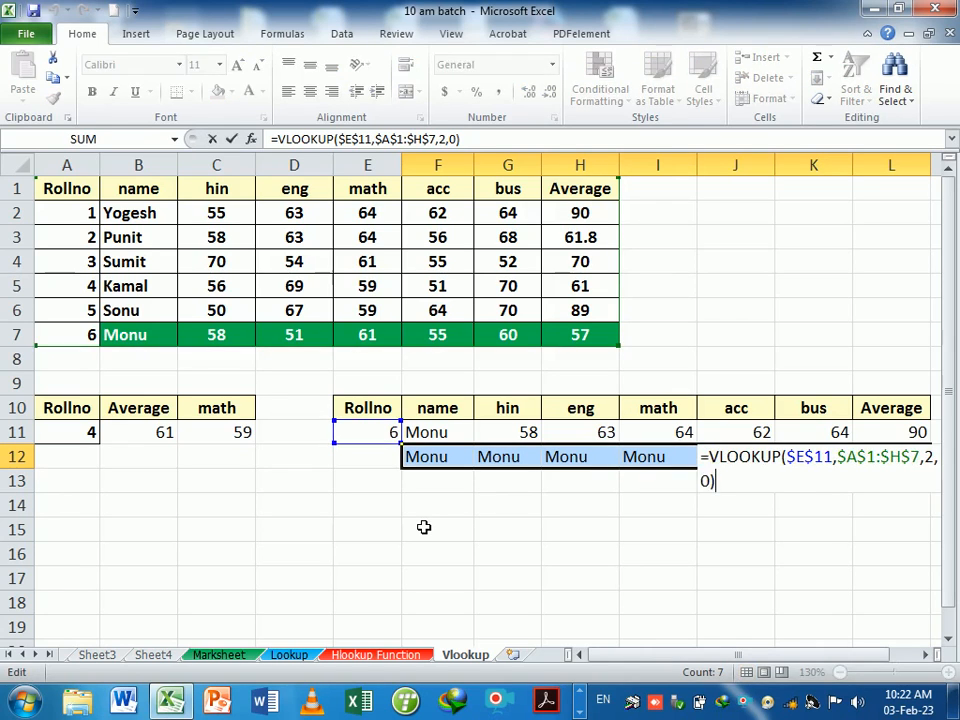
key("Return")
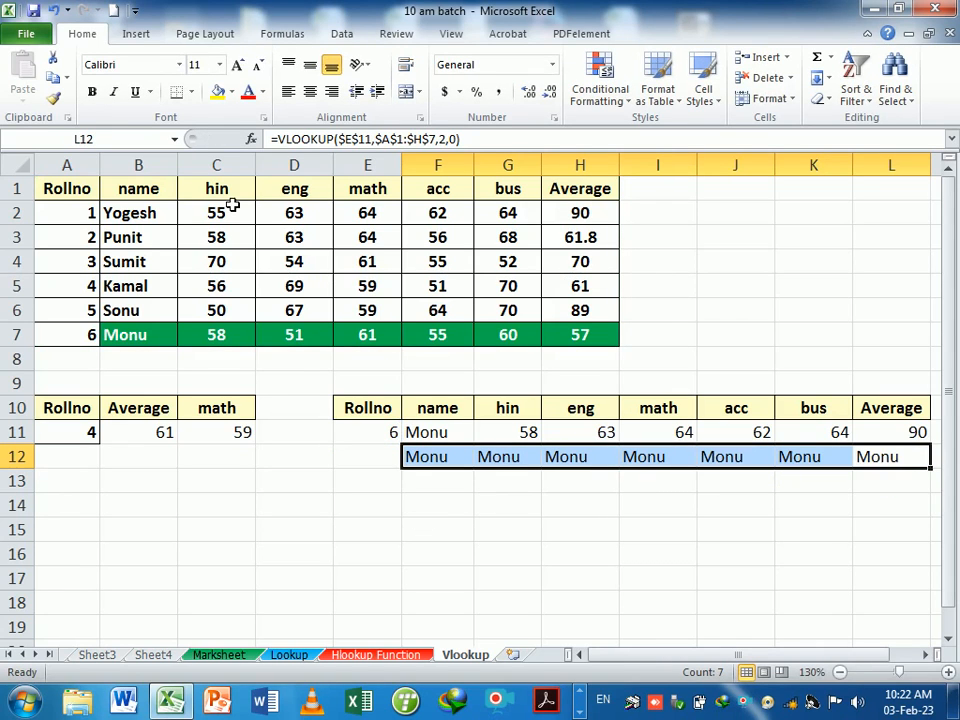
left_click(147, 342)
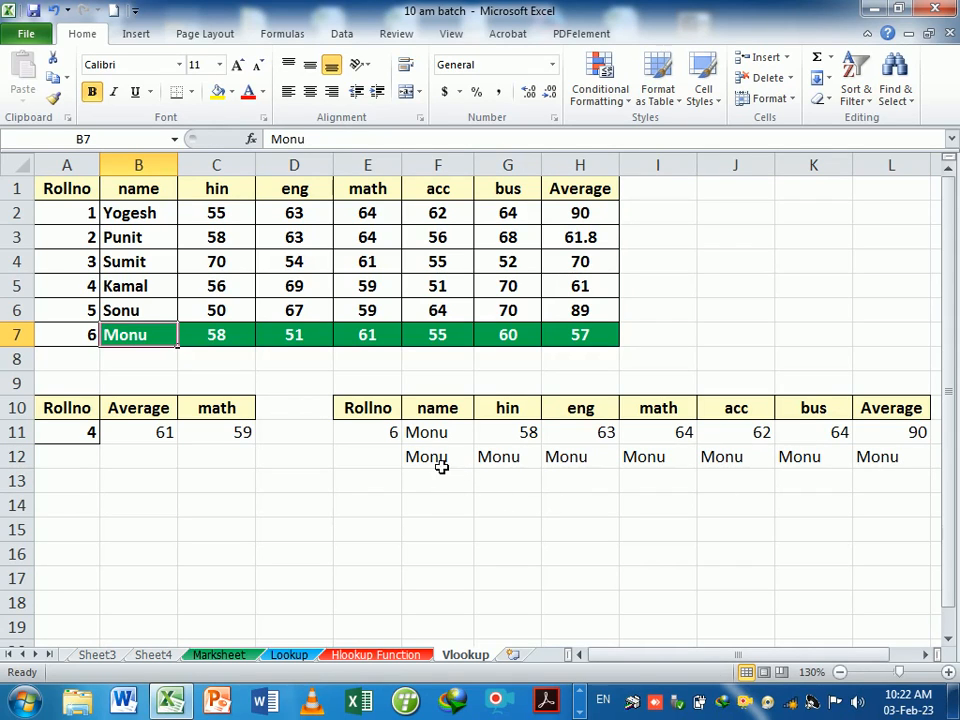
Enter 2 in F9 and 3 in G9 as column index numbers, and fill the series across to L9
left_click(451, 482)
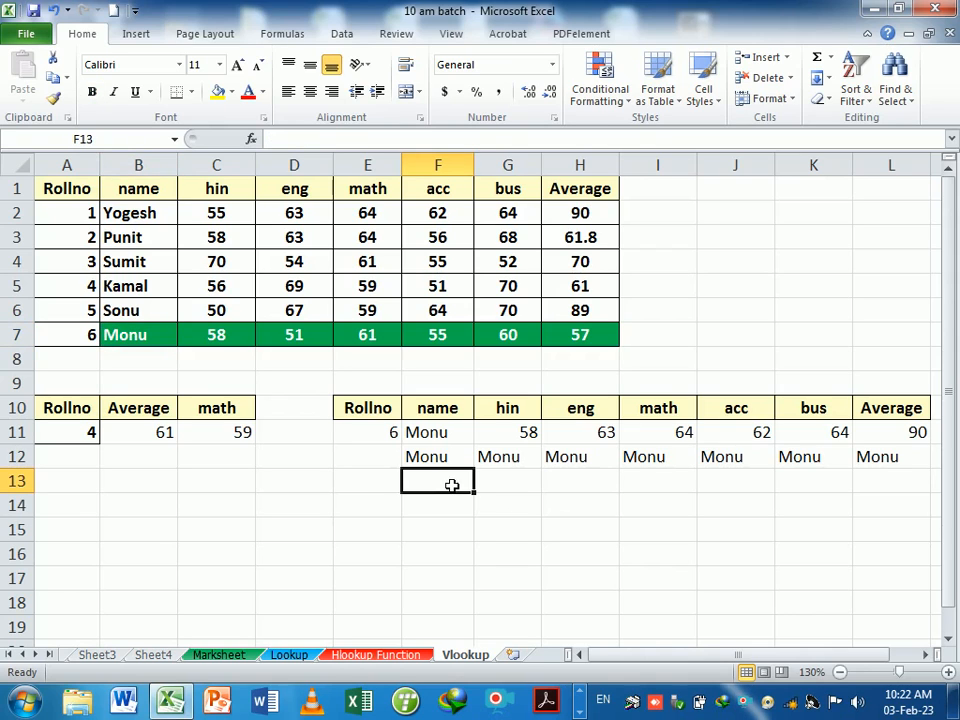
left_click(442, 394)
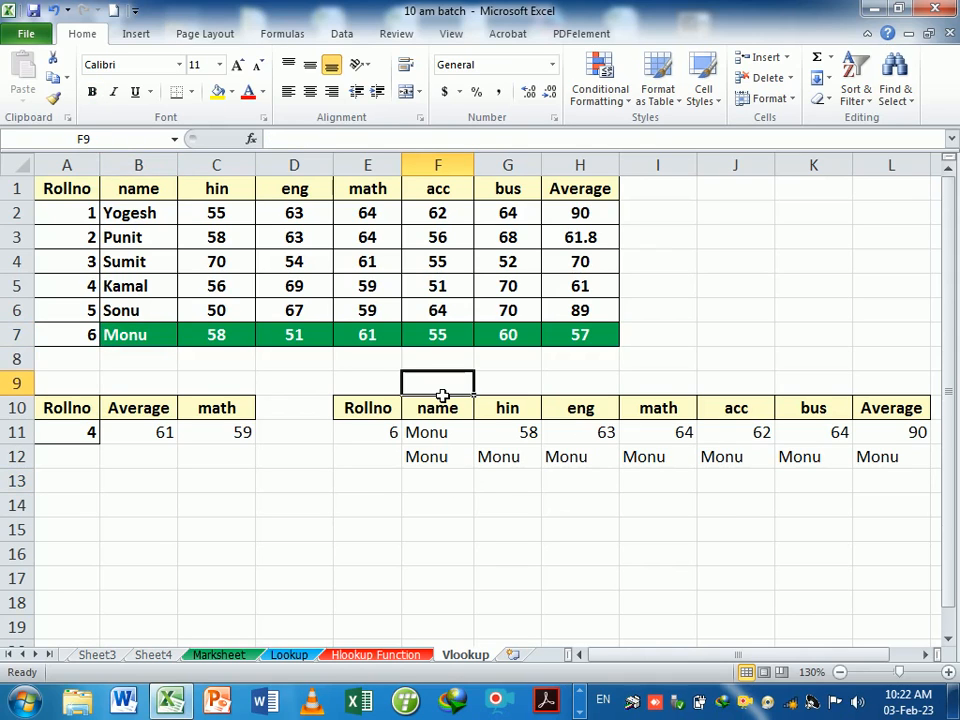
type("2")
key("Tab")
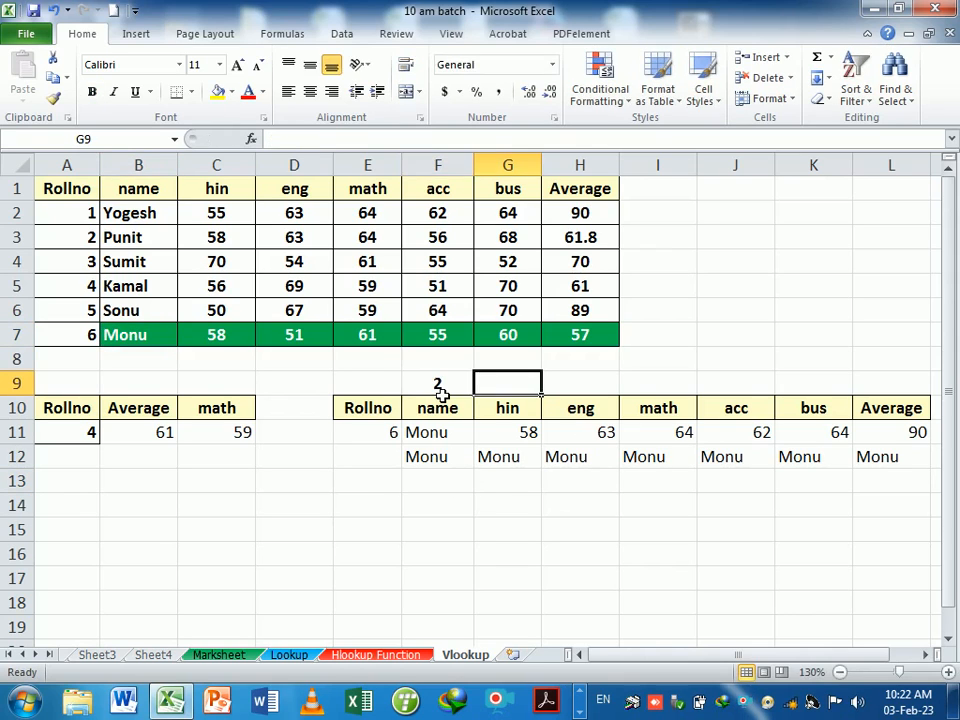
type("3")
key("Tab")
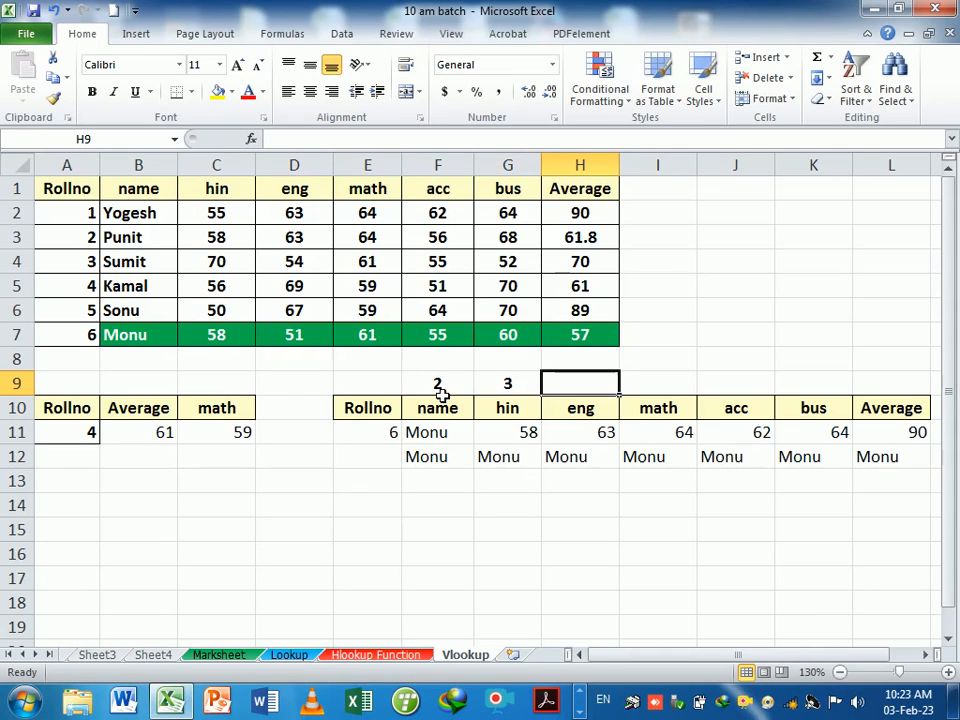
left_click_drag(441, 393, 910, 405)
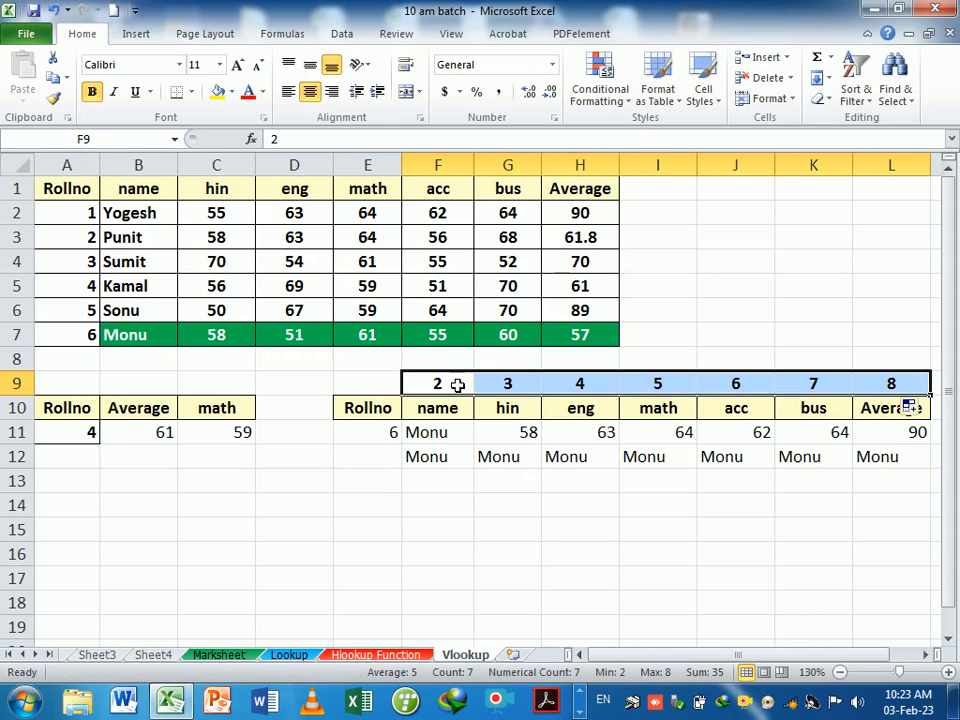
left_click_drag(456, 392, 885, 396)
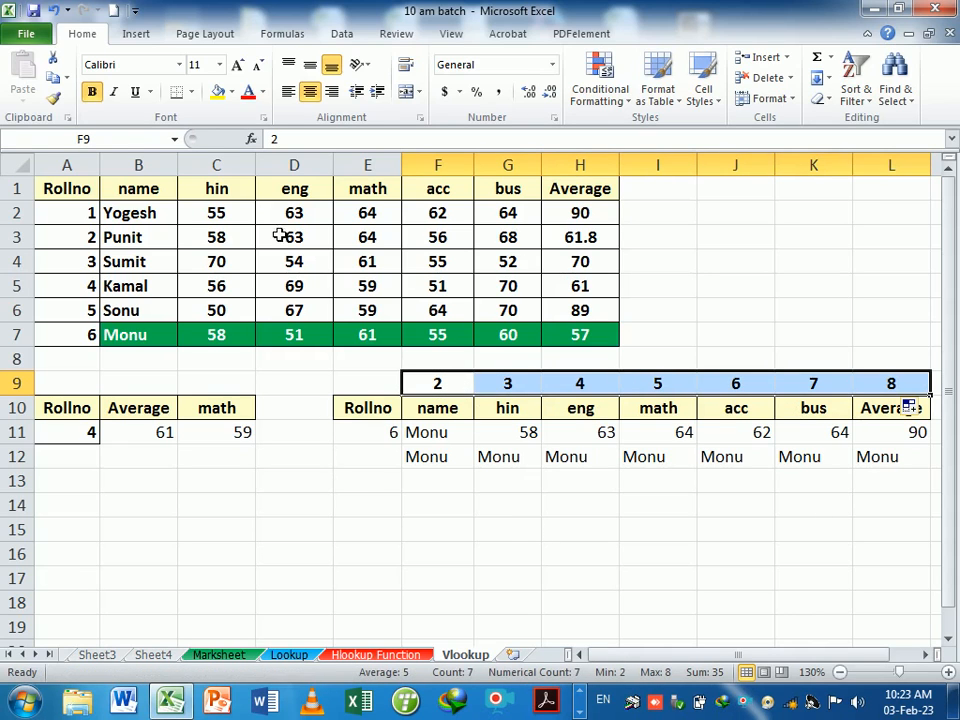
Enter =VLOOKUP($E$11,$A$1:$H$7,F9,0) in F13, taking the column index from the number row above the headers
left_click(437, 485)
type("=")
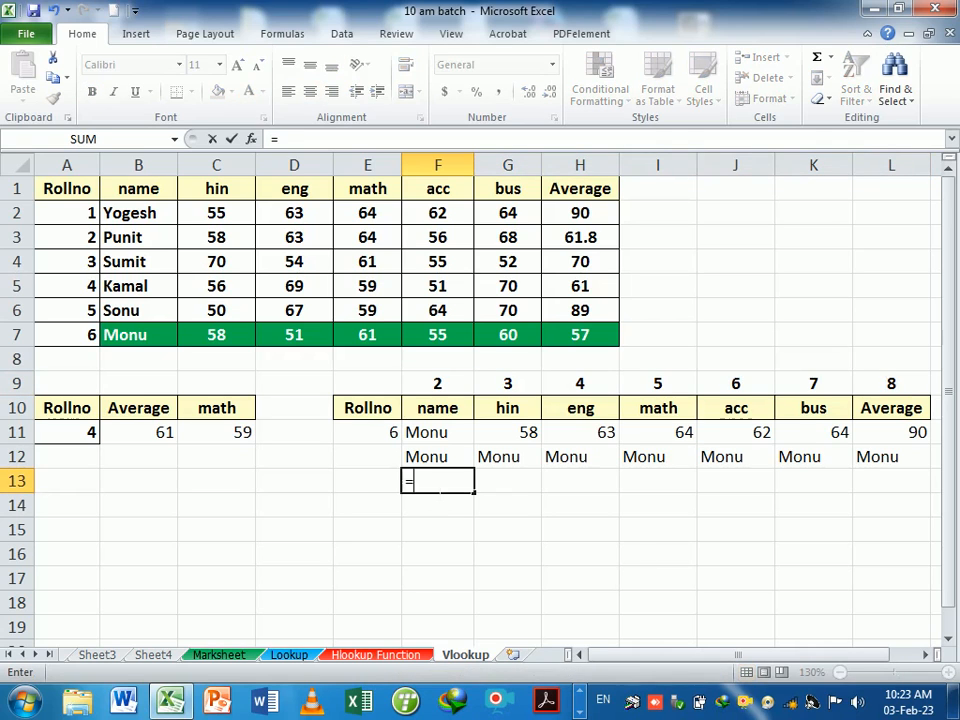
type("vl")
key("Tab")
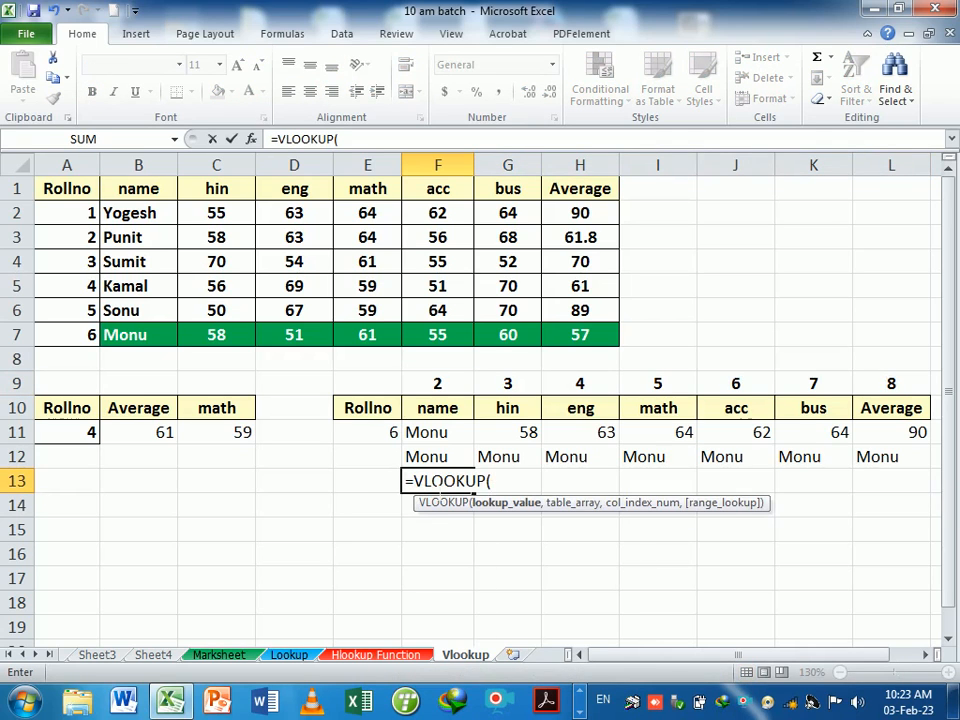
left_click(376, 434)
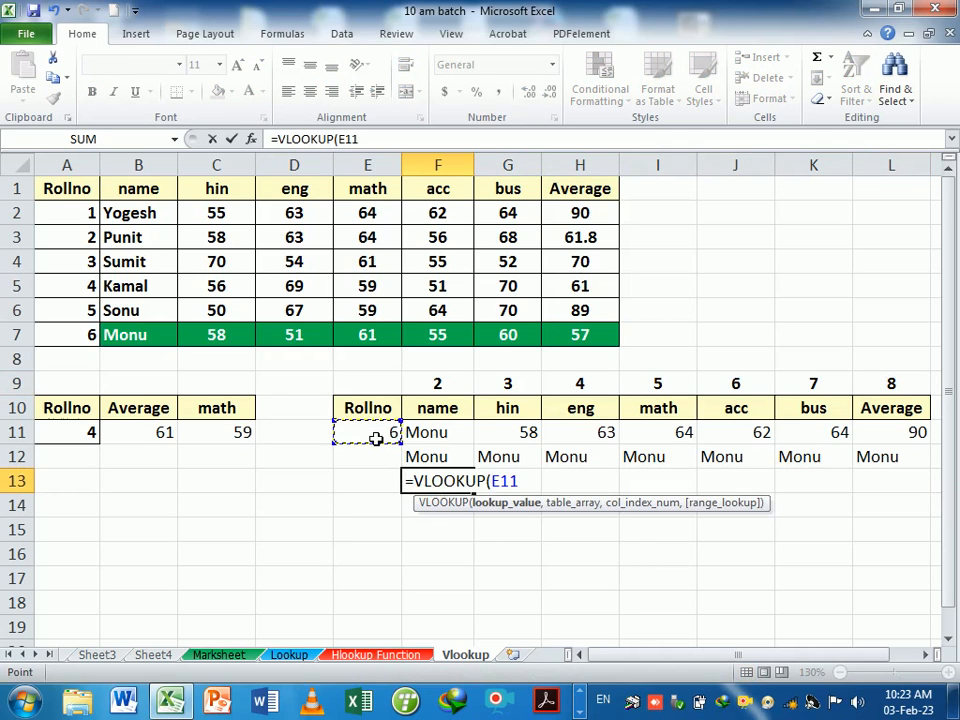
key("F4")
type(",")
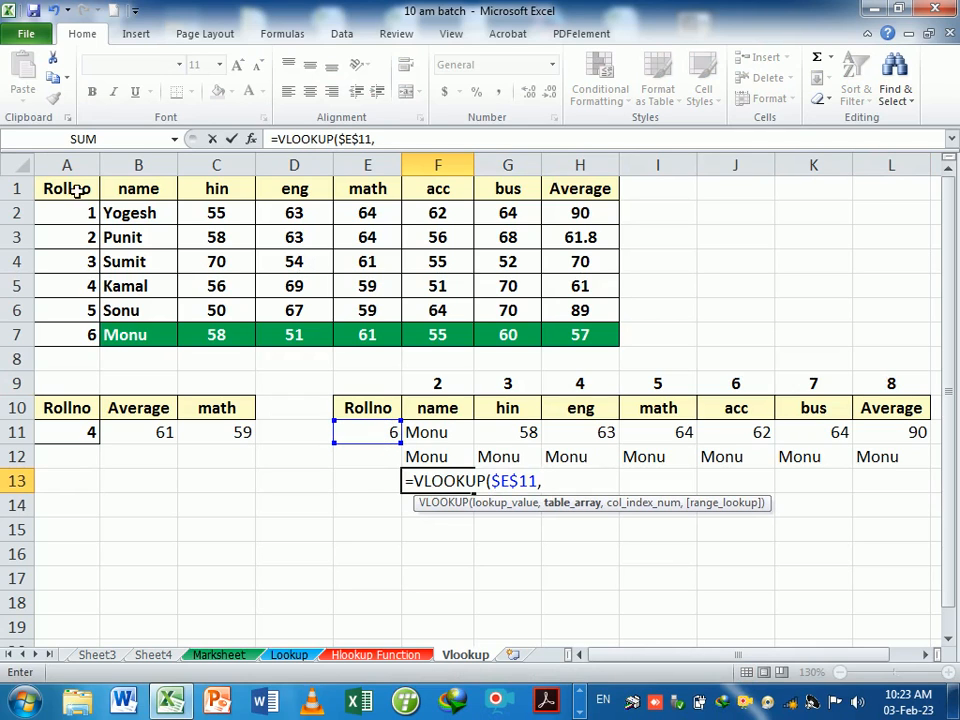
left_click_drag(70, 188, 564, 334)
key("F4")
type(",")
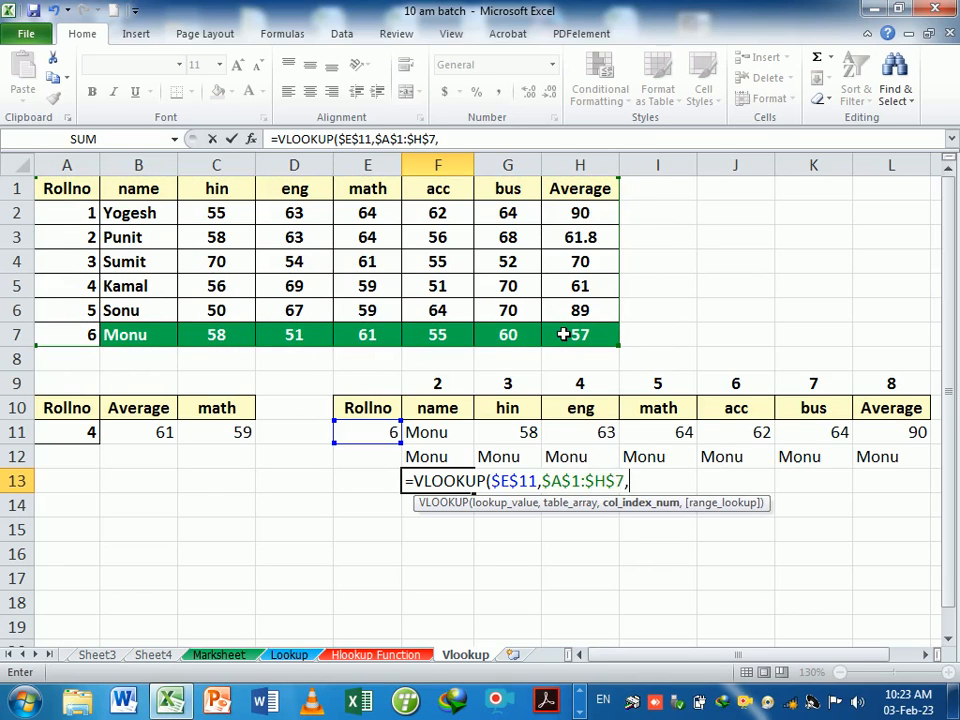
left_click(453, 392)
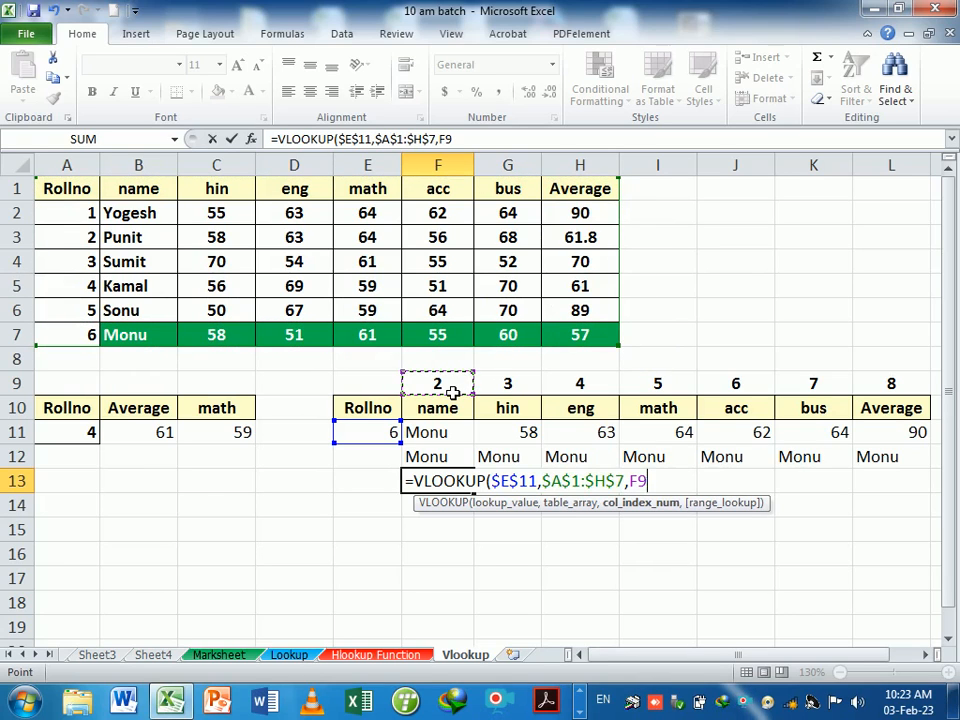
type(",")
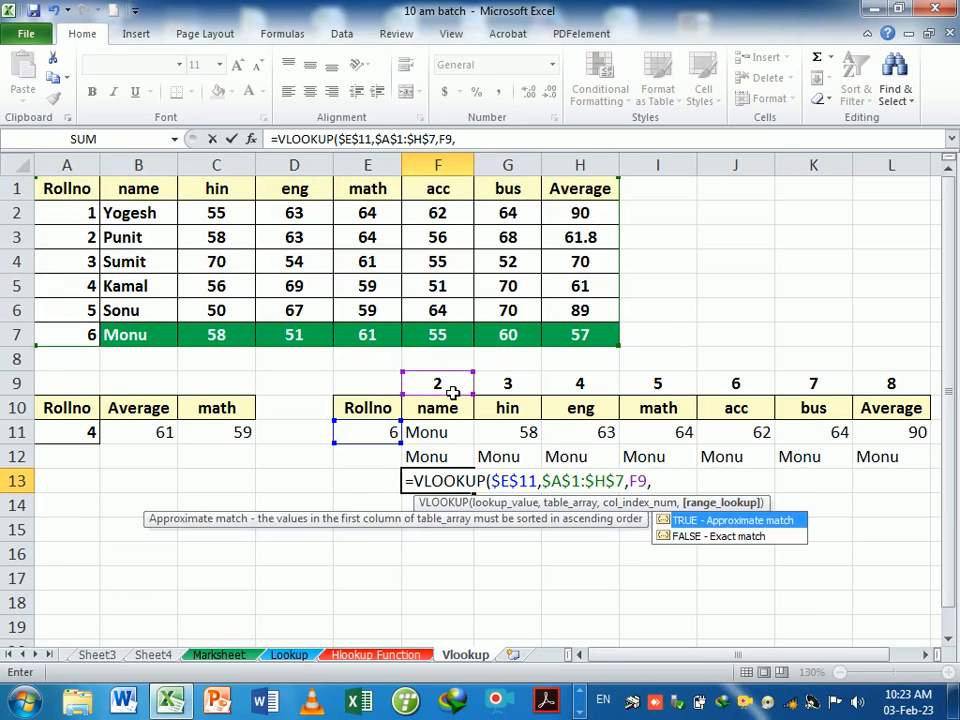
type("0")
key("Return")
Fill the VLOOKUP formula from F13 across to L13 and compare it with the index numbers in F9:L9
left_click(459, 487)
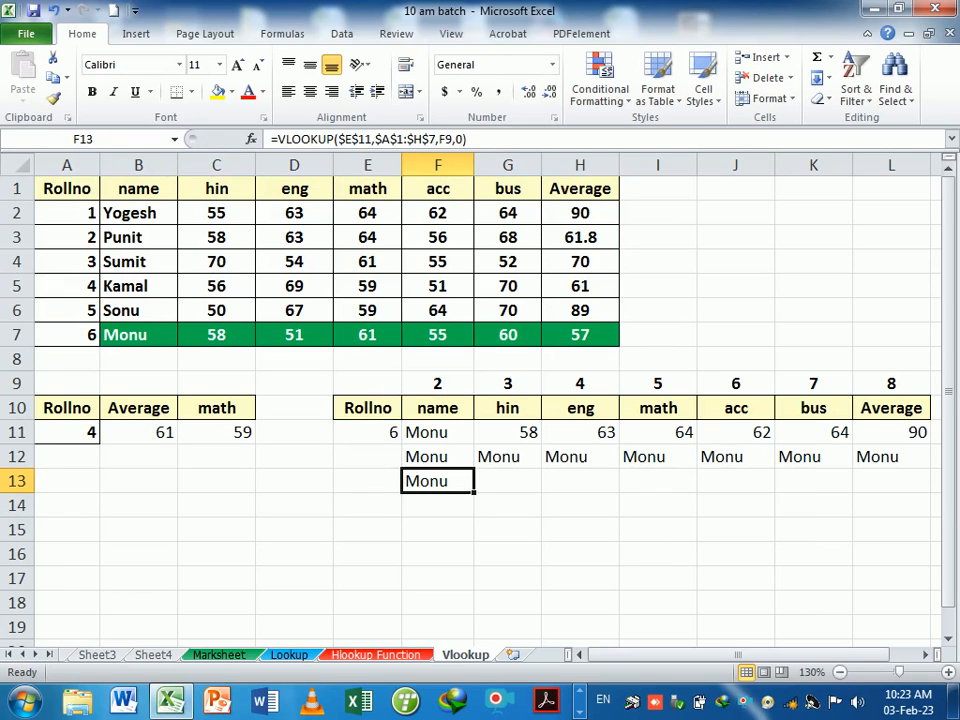
left_click_drag(474, 492, 900, 497)
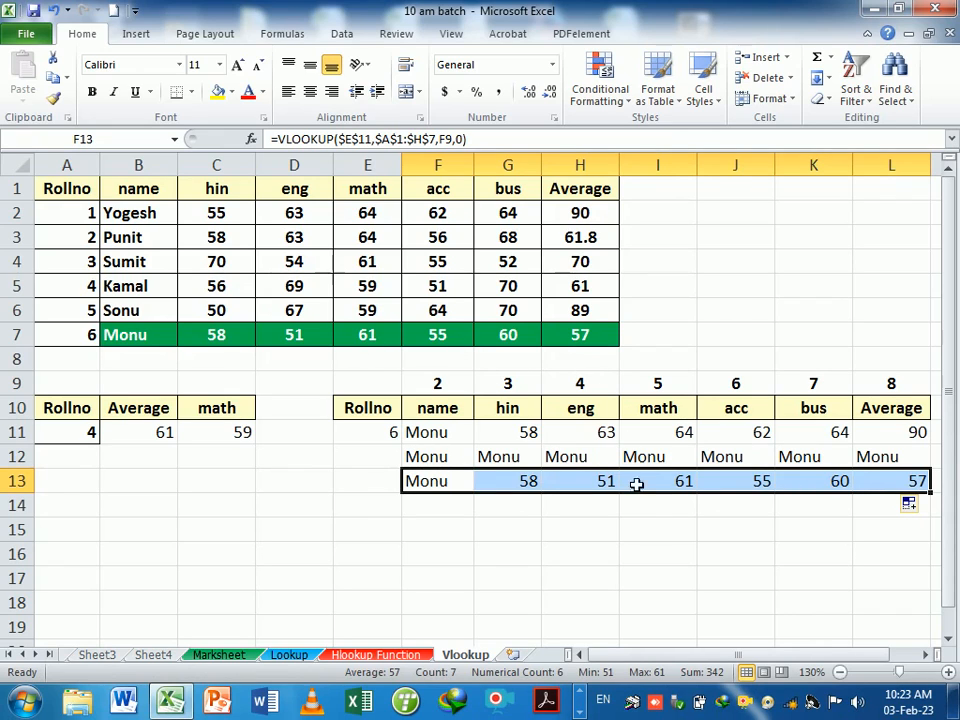
left_click(608, 559)
left_click(467, 488)
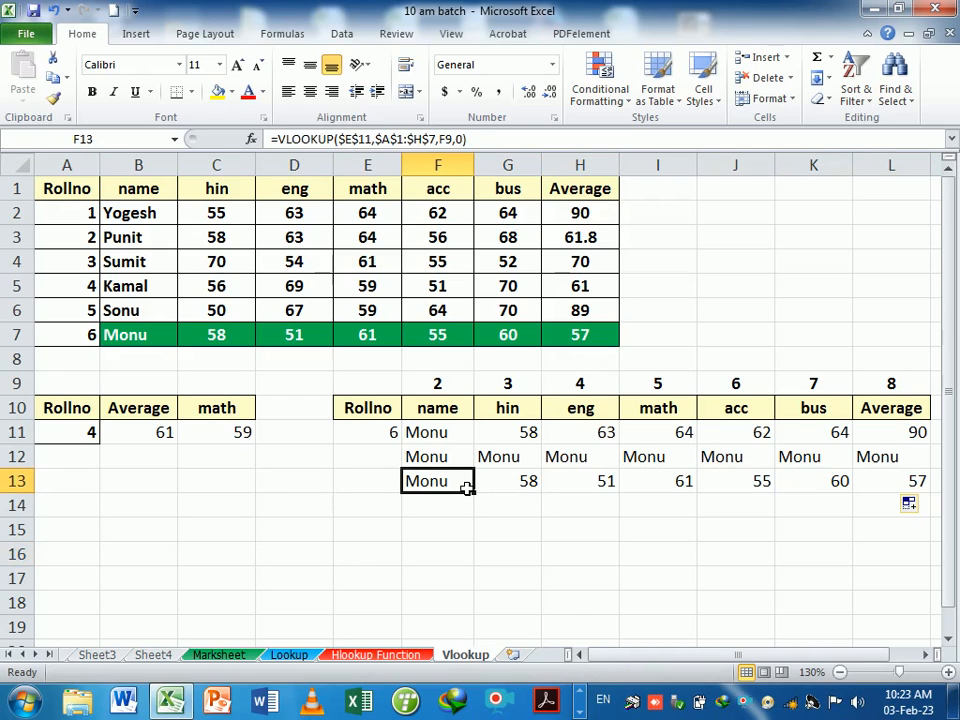
left_click_drag(455, 387, 866, 398)
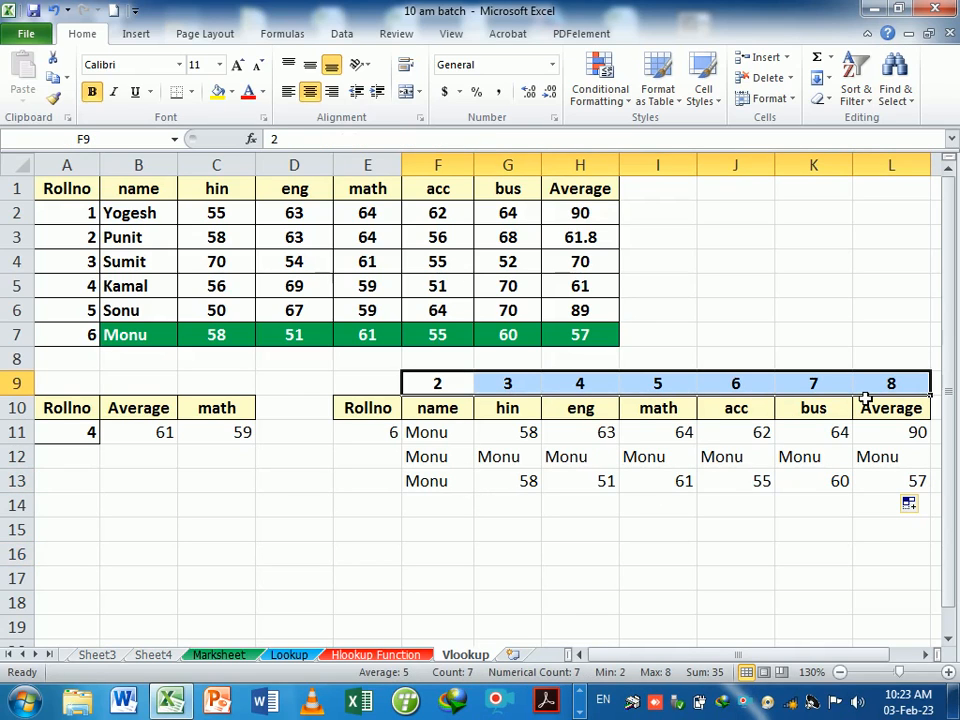
Test the lookup row by entering roll numbers 1, 2, 3 and 4 one after another in E11
left_click(367, 438)
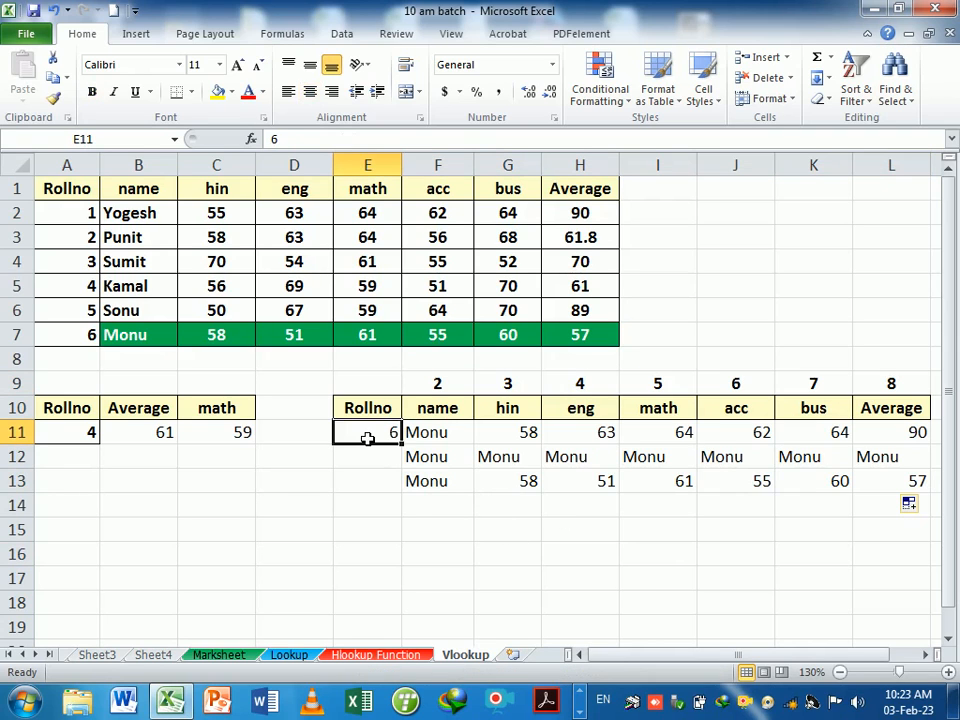
type("1")
key("Return")
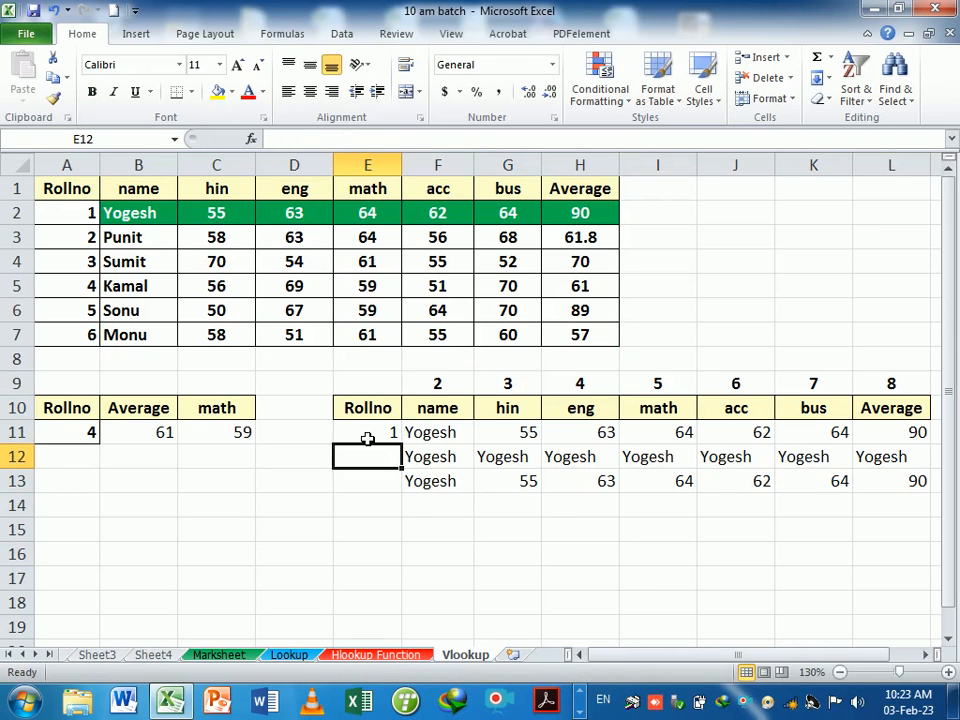
left_click(367, 438)
type("2")
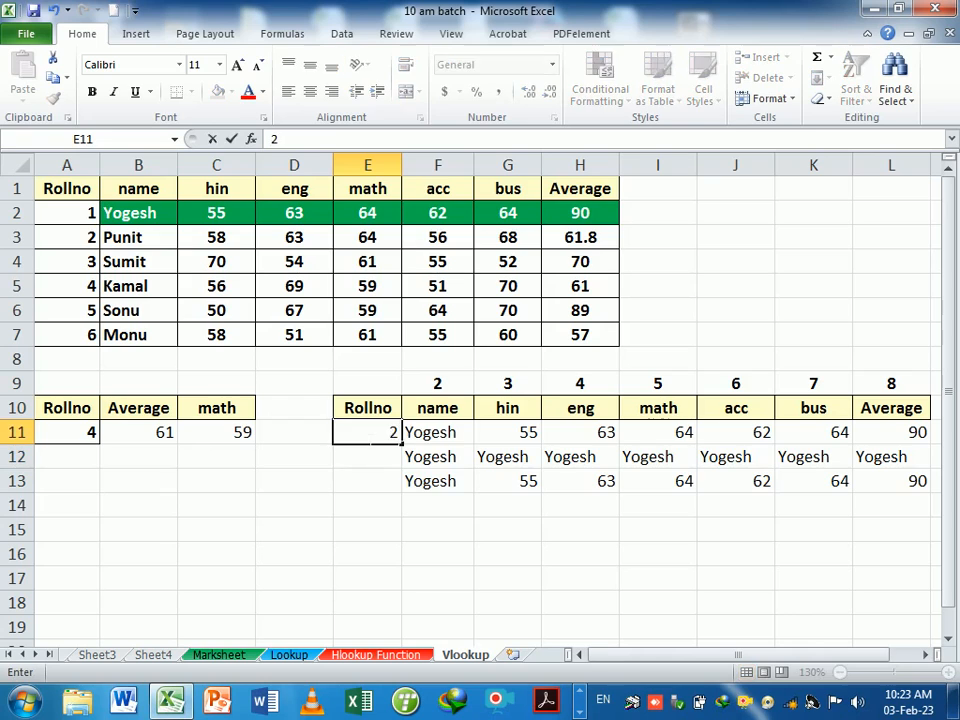
key("Return")
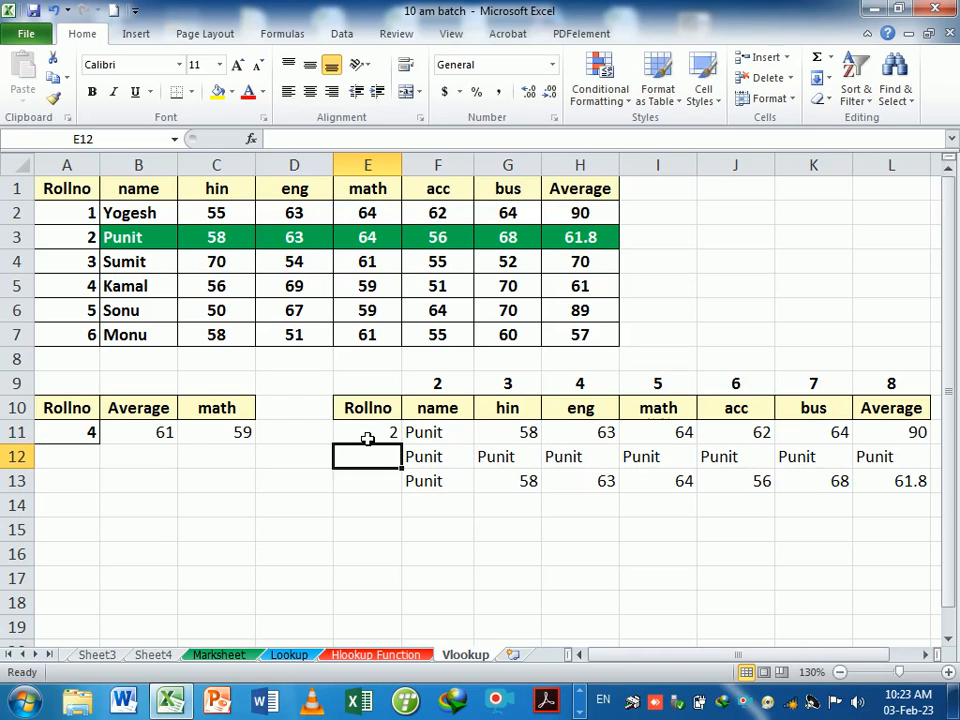
left_click(367, 438)
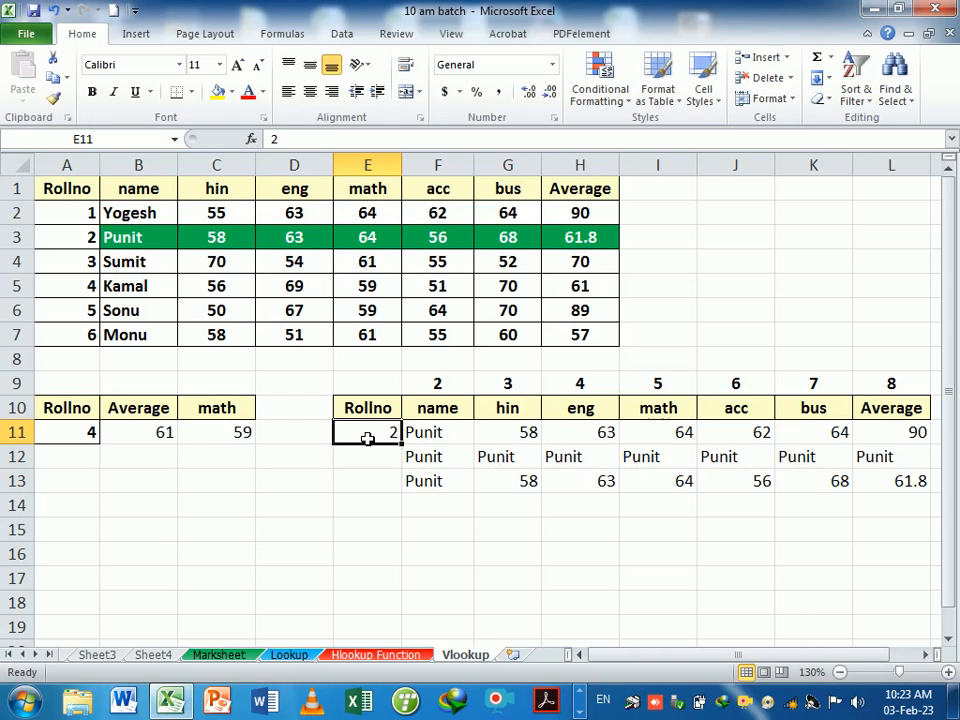
type("3")
key("Return")
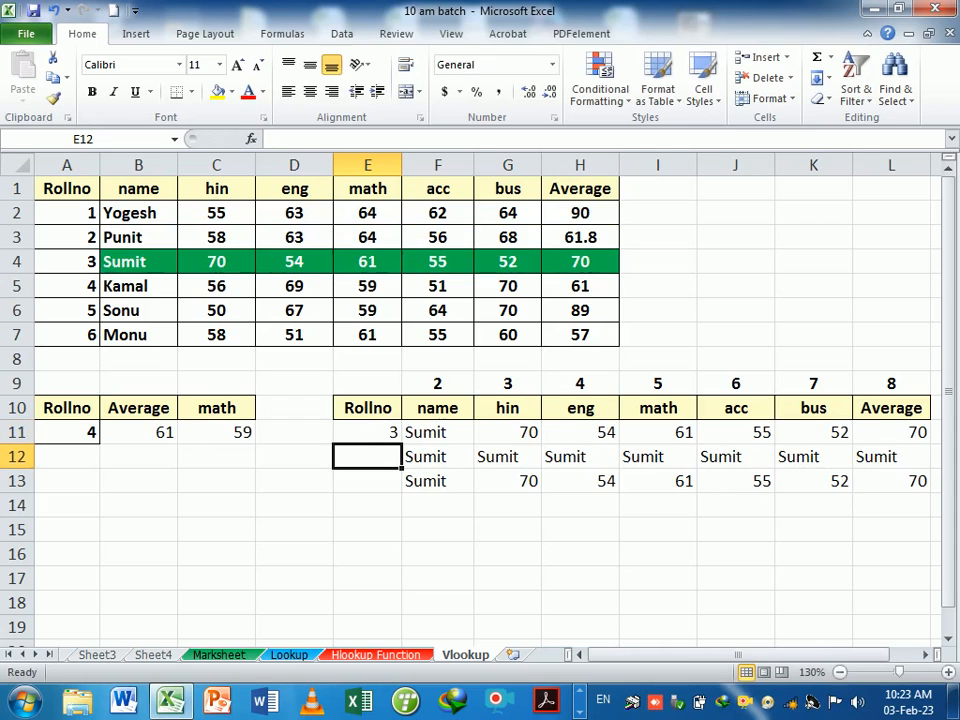
left_click(367, 438)
type("4")
key("Return")
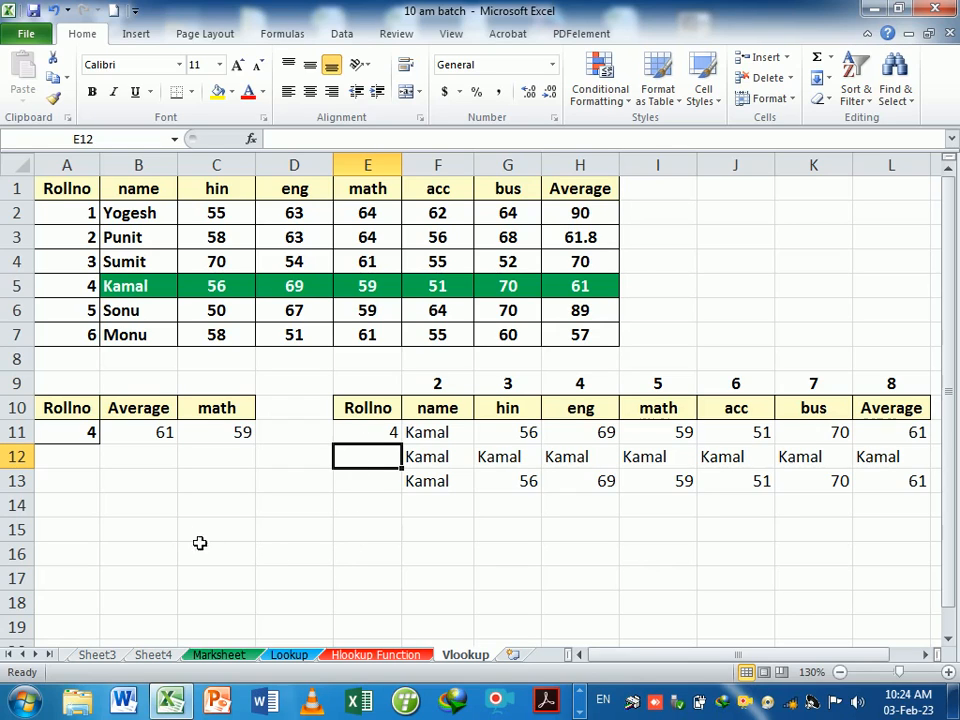
Enter =COLUMN() in B14 to return that cell's column number
left_click(123, 518)
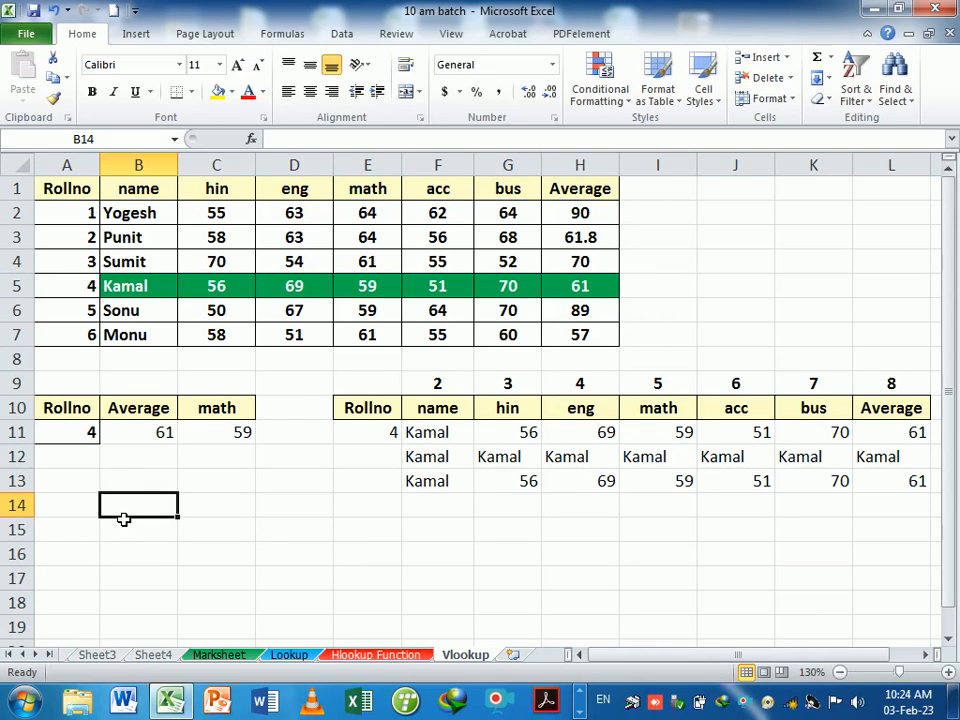
type("=c")
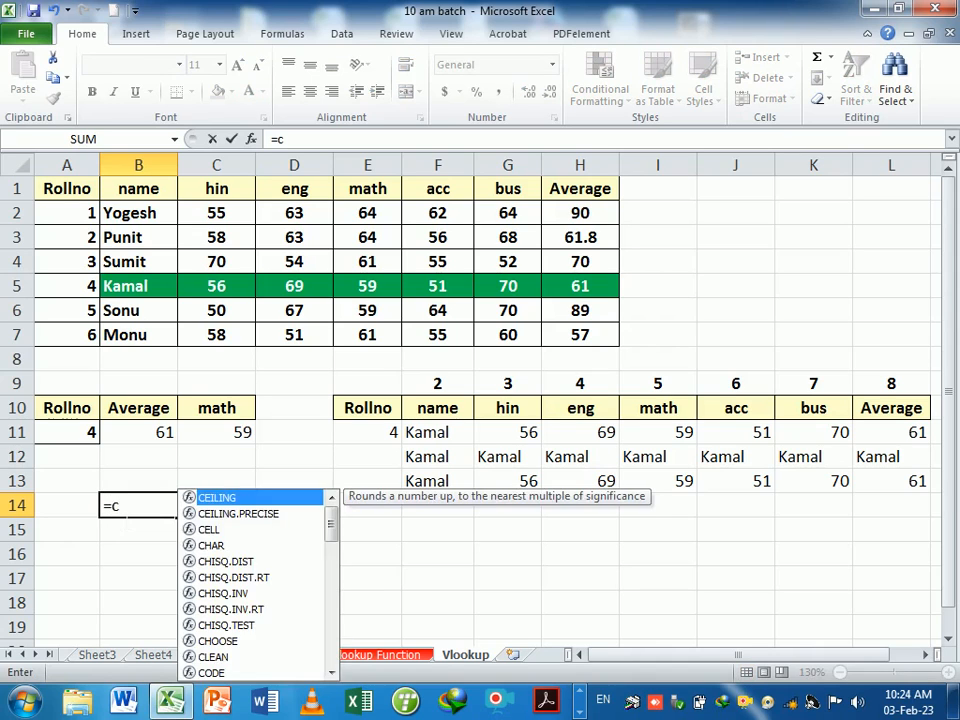
type("ol")
key("BackSpace")
type("ol")
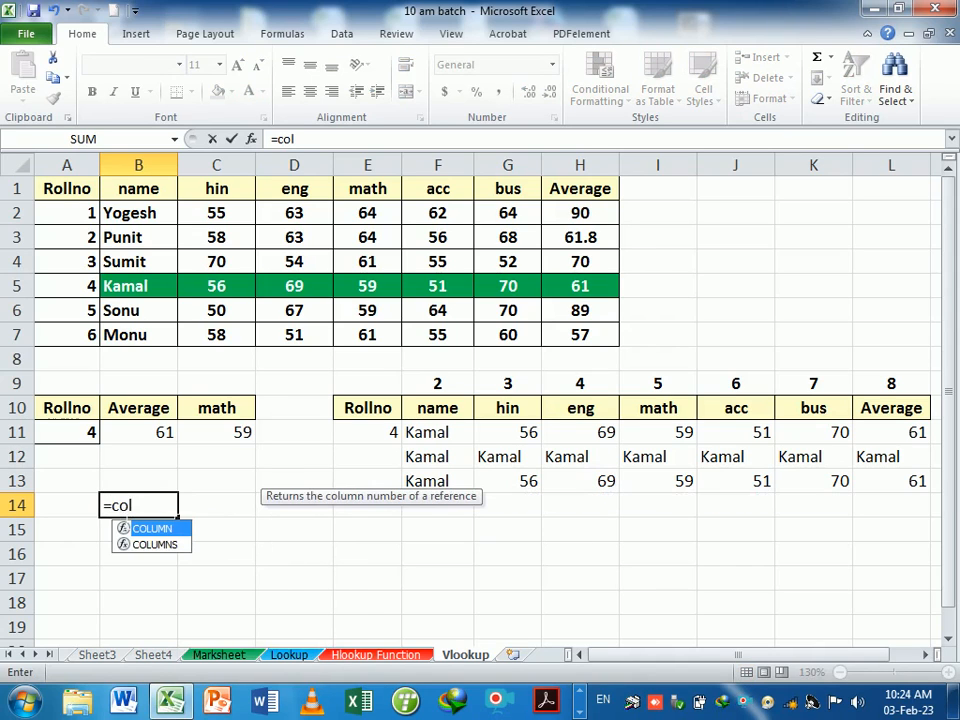
key("Tab")
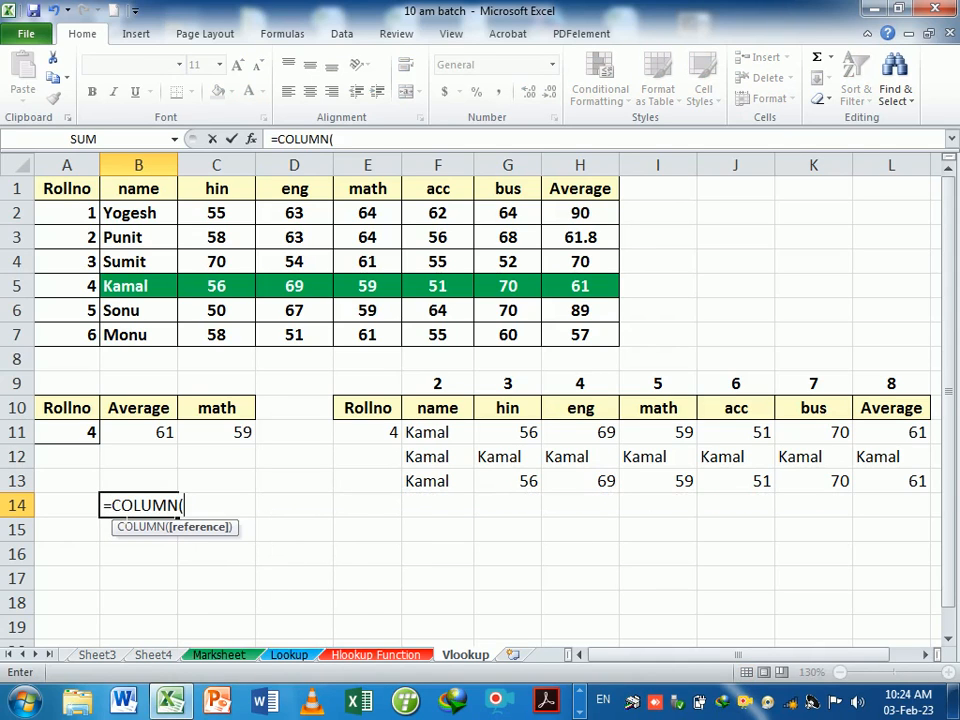
key("Return")
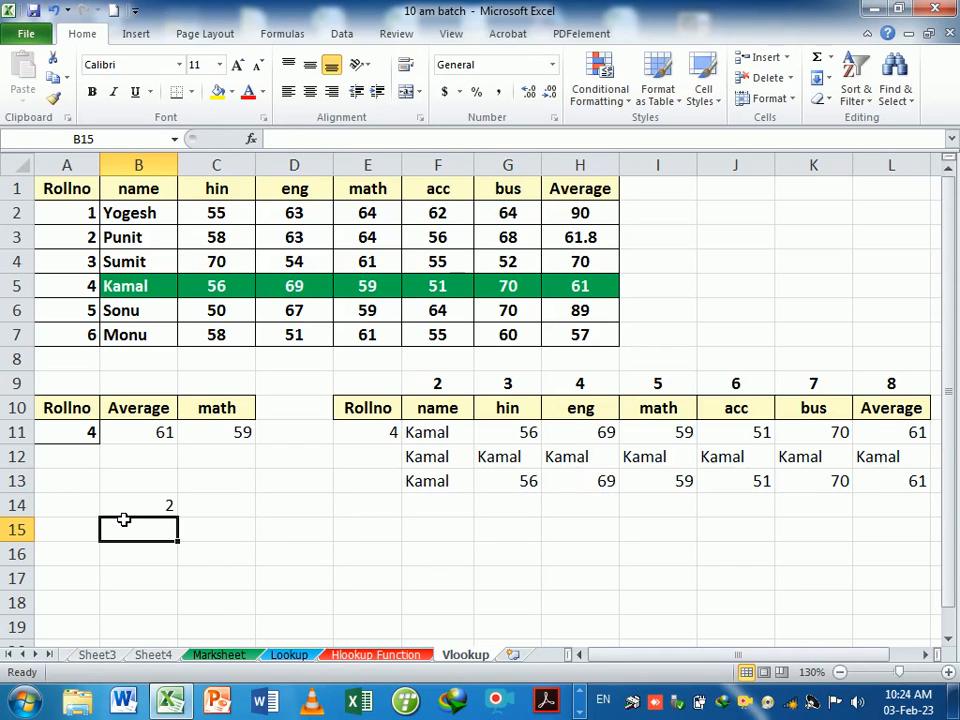
left_click(164, 510)
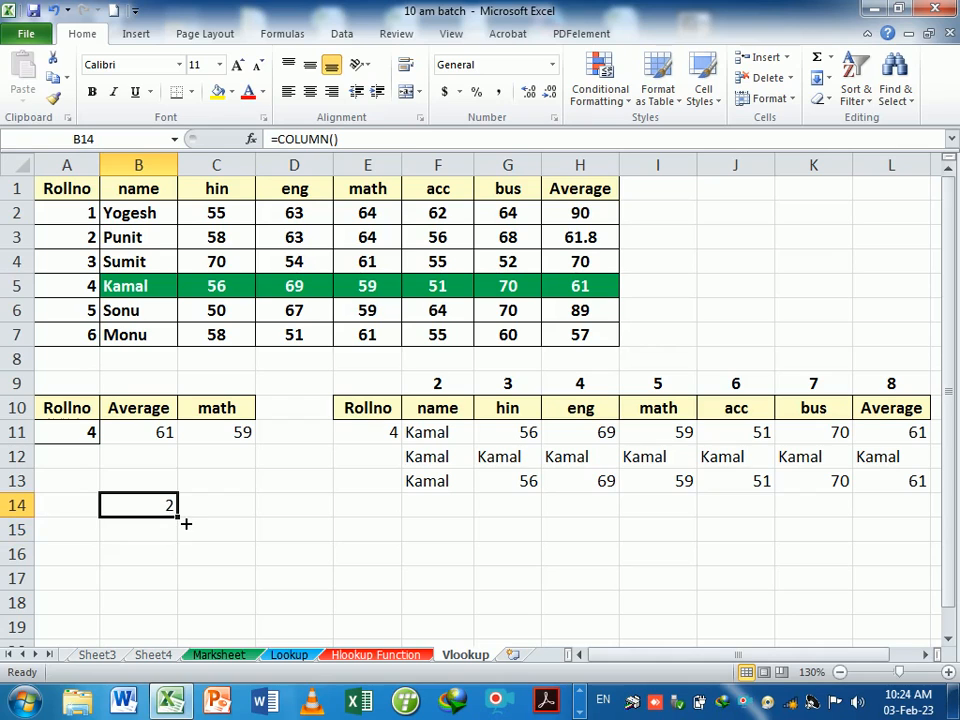
Fill the COLUMN formula from B14 across to E14, and clear B14:E14
left_click_drag(180, 519, 392, 546)
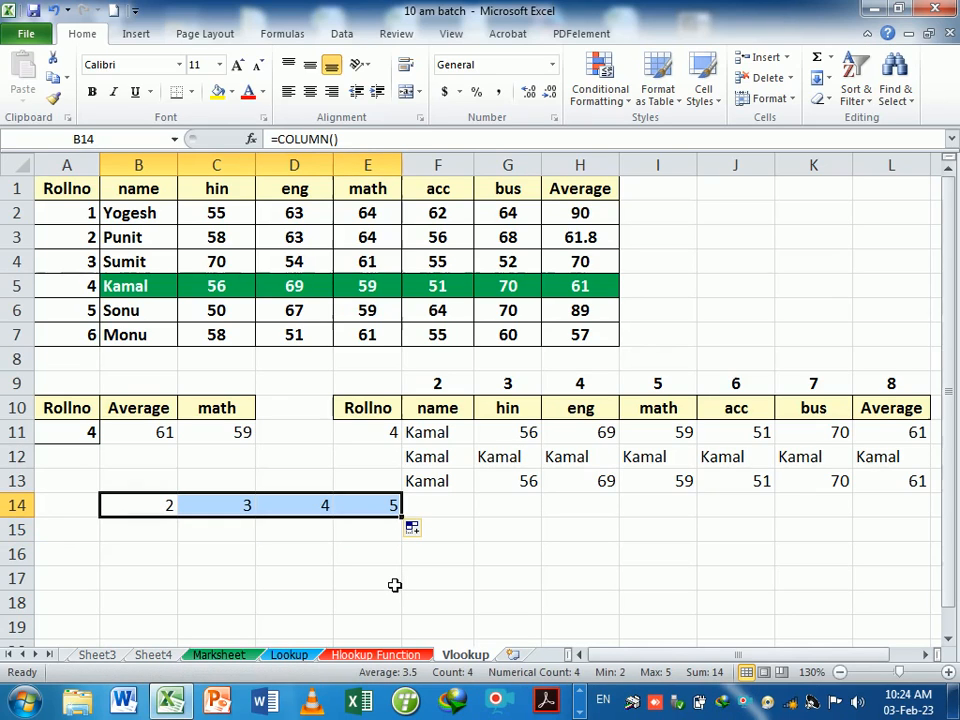
key("Delete")
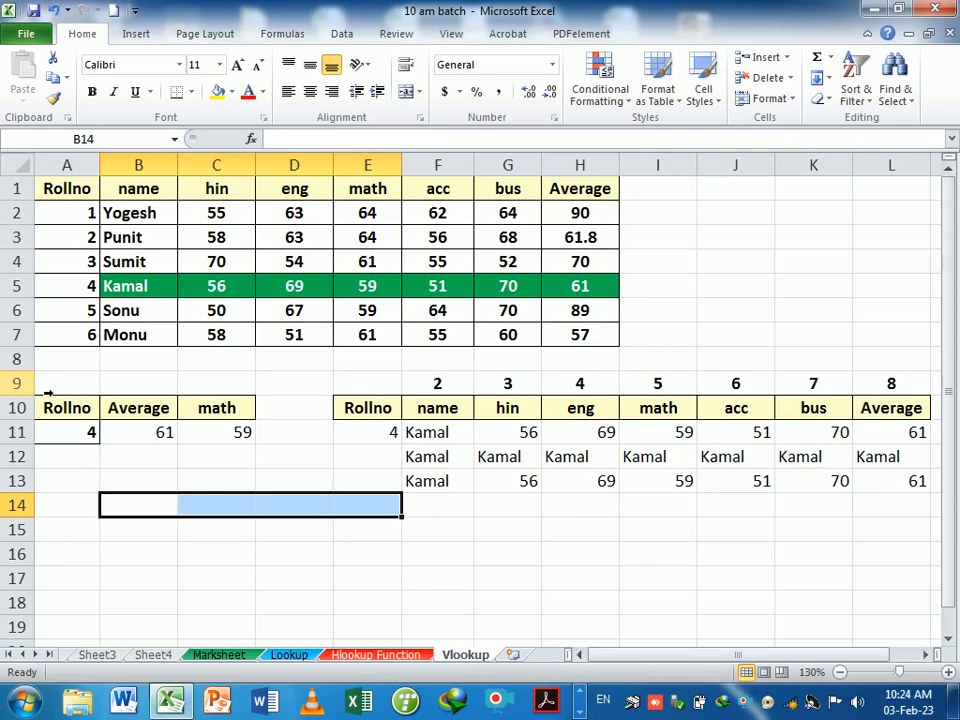
Insert two blank rows above row 8, between the marks table and the lookup tables
left_click(20, 358)
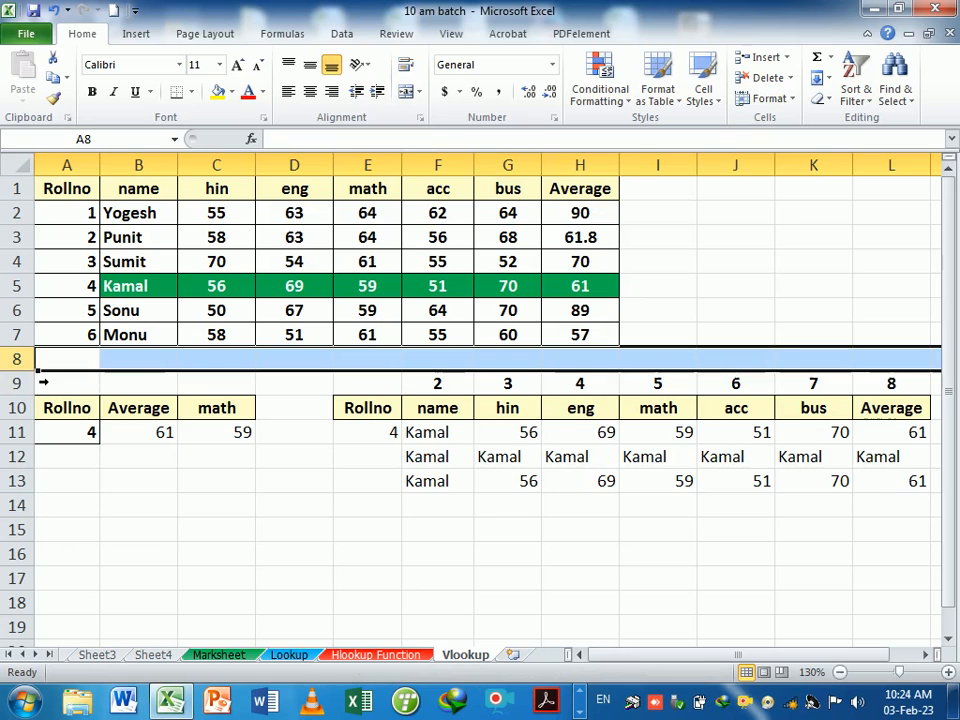
key("ctrl+plus")
key("ctrl+plus")
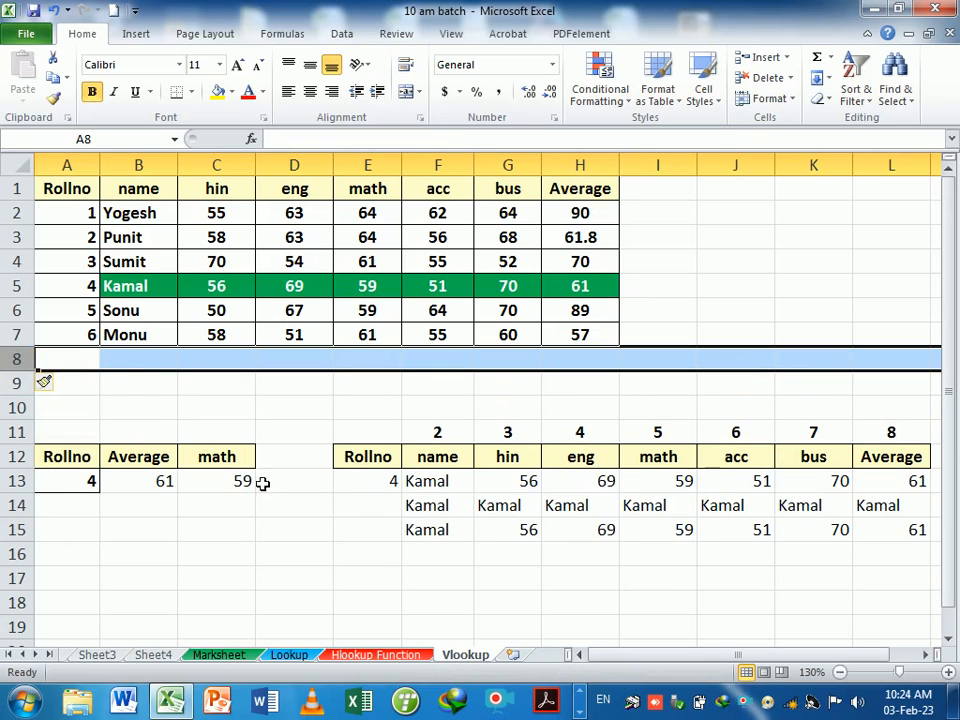
left_click(460, 581)
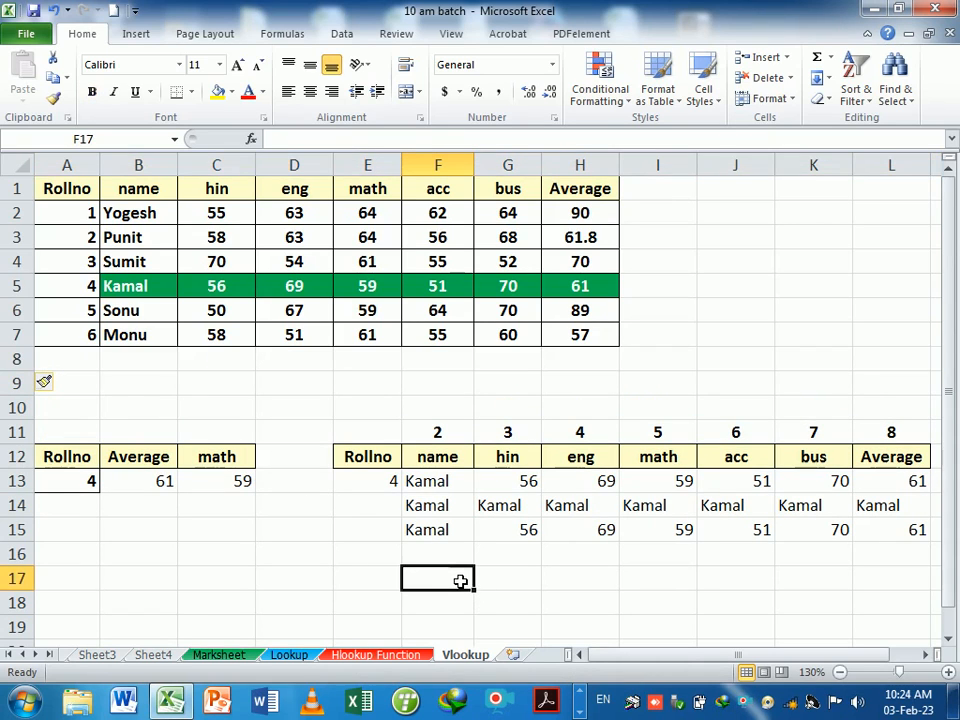
Enter =COLUMN(B1) in F10 and fill it across to L10
left_click(440, 416)
type("=col")
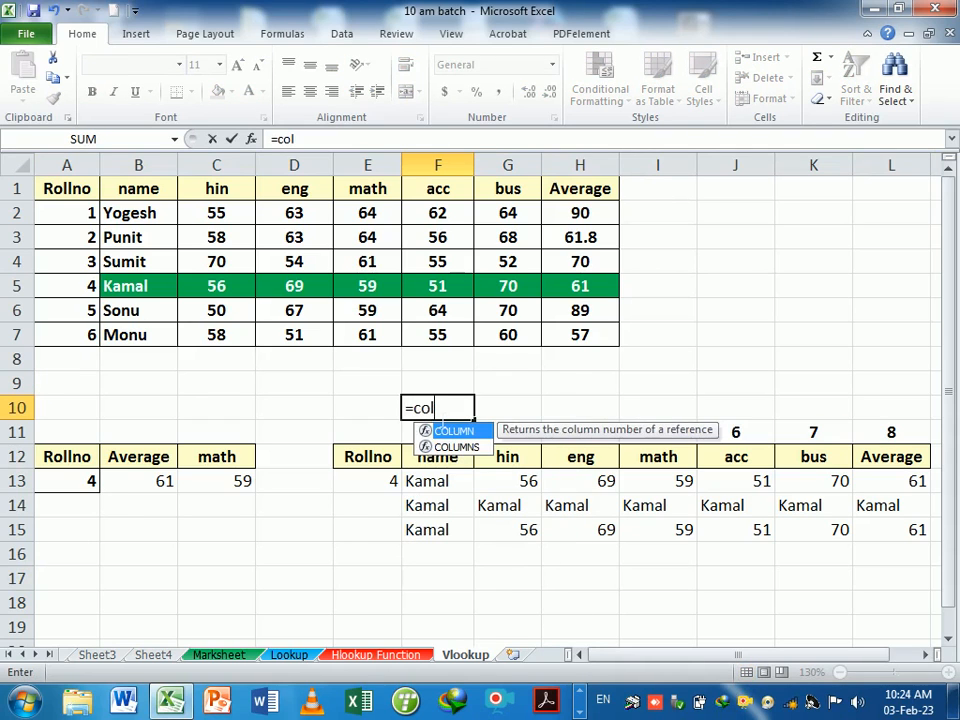
key("Tab")
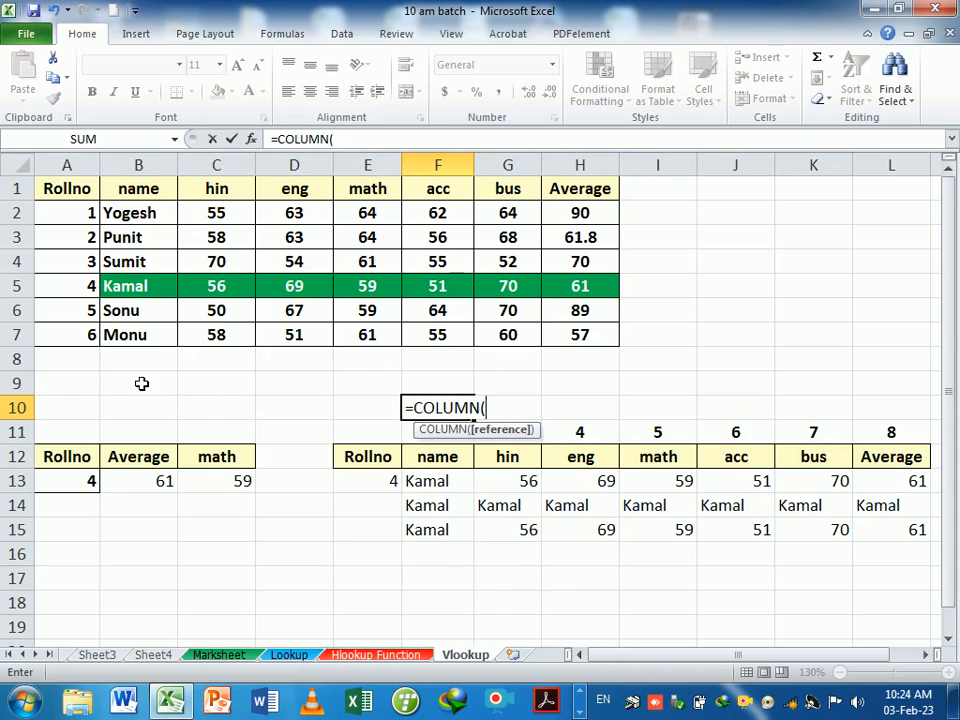
left_click(139, 192)
key("Return")
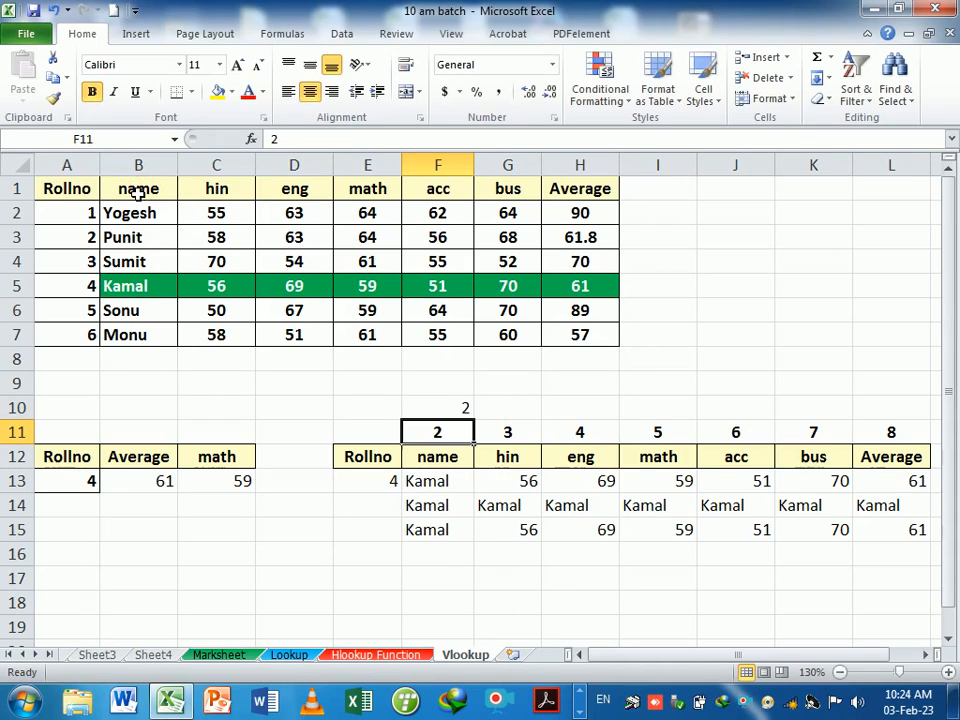
left_click(465, 410)
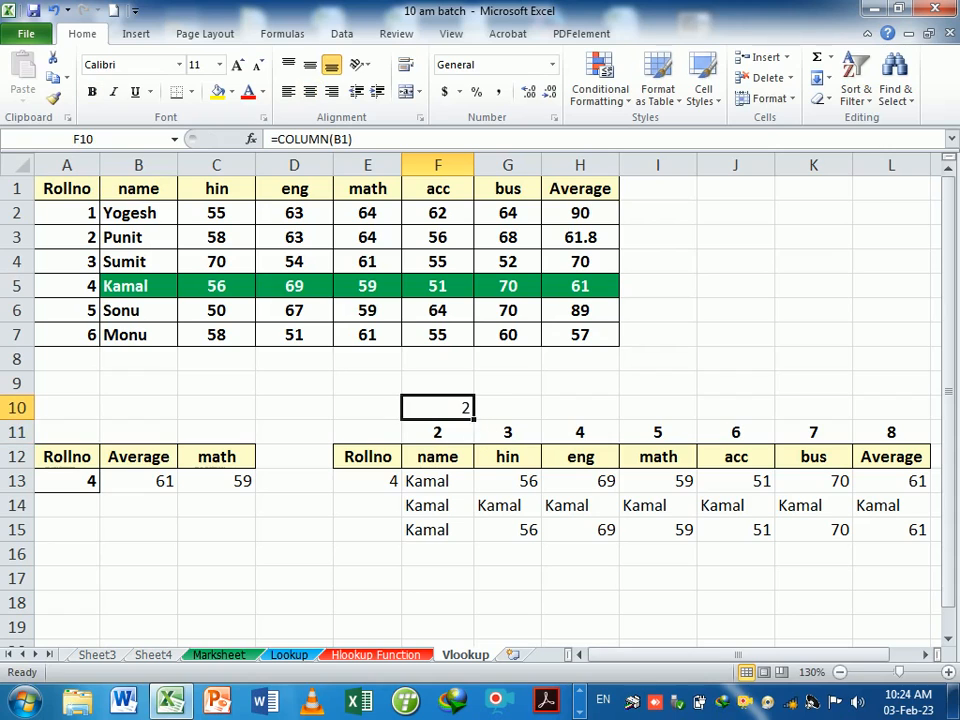
left_click_drag(474, 419, 926, 425)
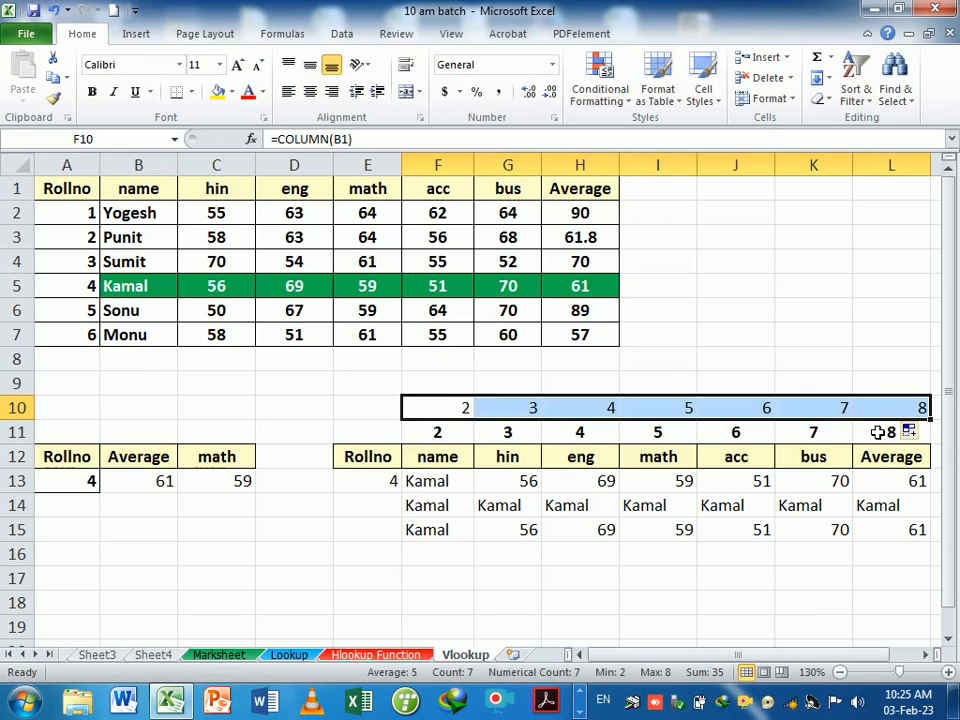
Enter =VLOOKUP($E$13,$A$1:$H$7,COLUMN(B2),0) in F16, generating the column index with a nested COLUMN function
left_click(440, 557)
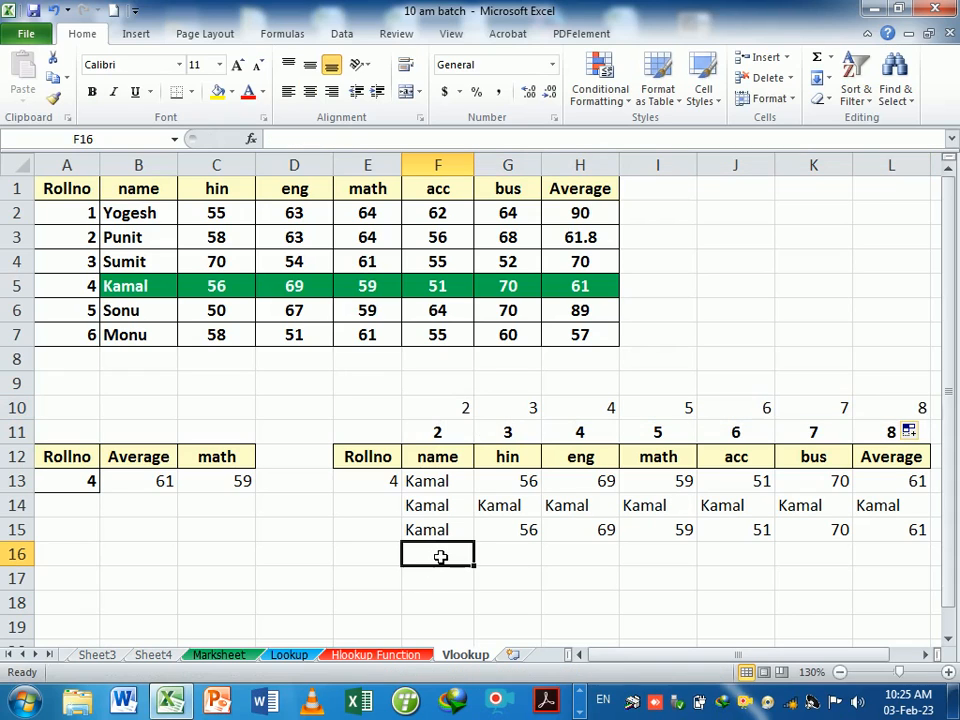
type("=")
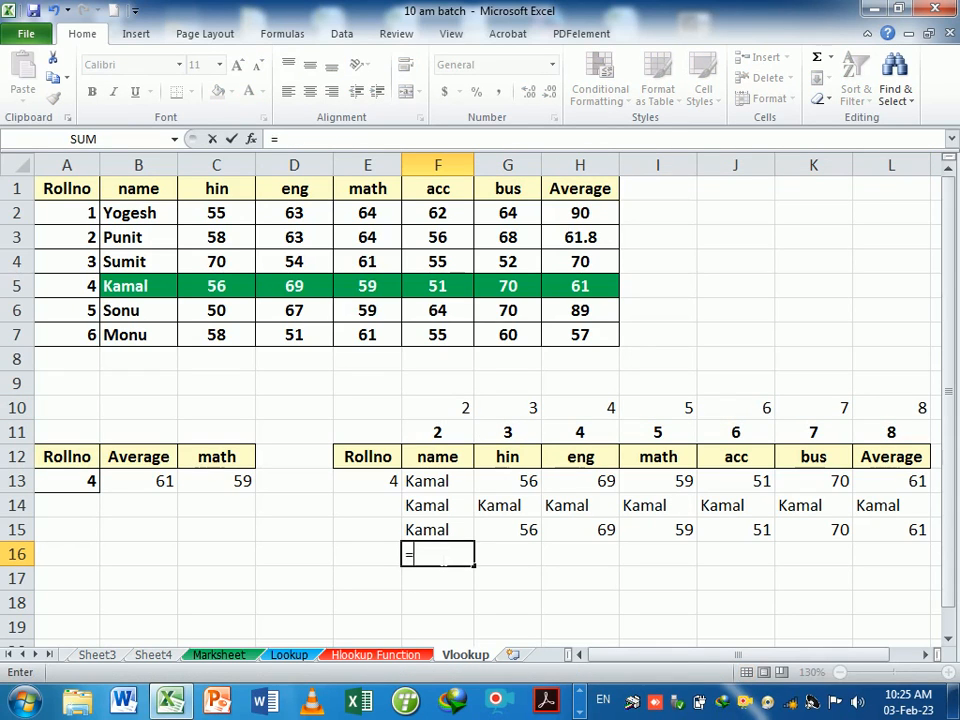
type("vl")
key("Tab")
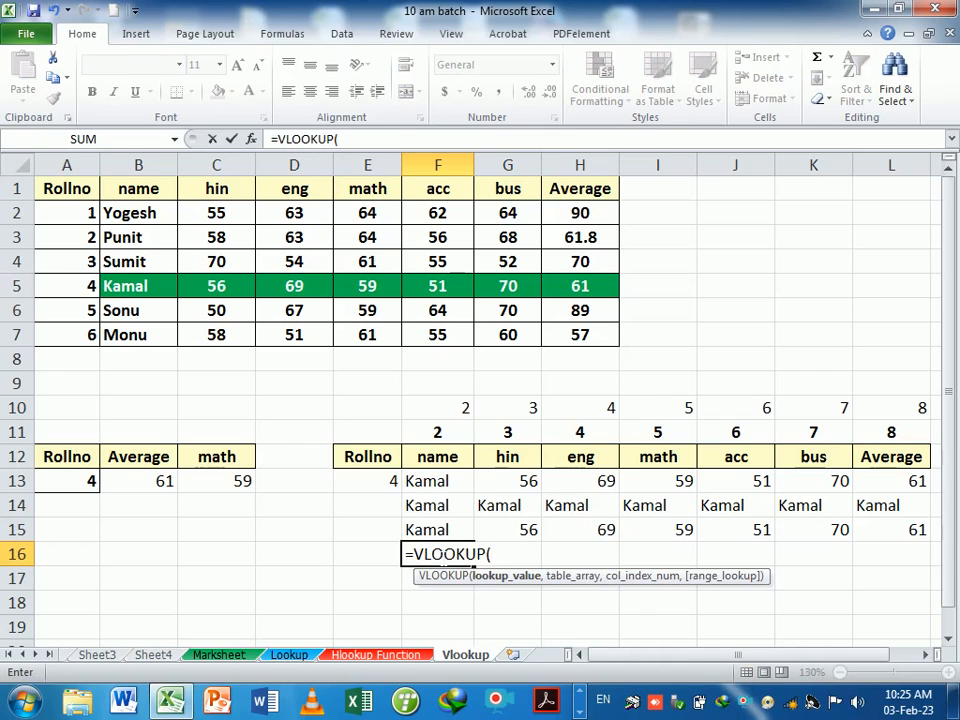
left_click(399, 481)
key("F4")
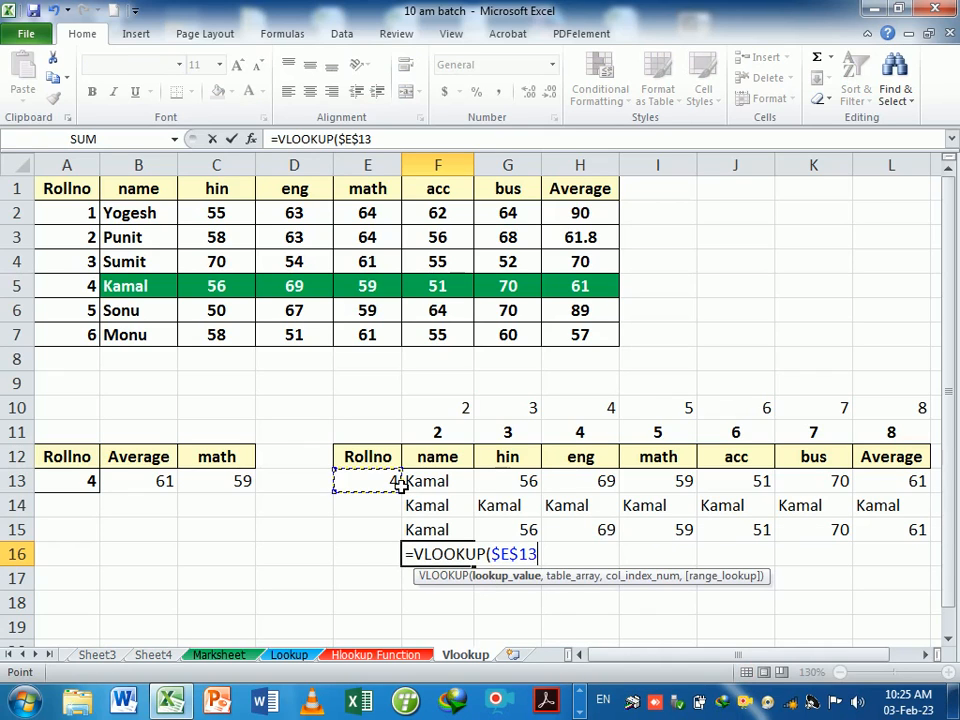
type(",")
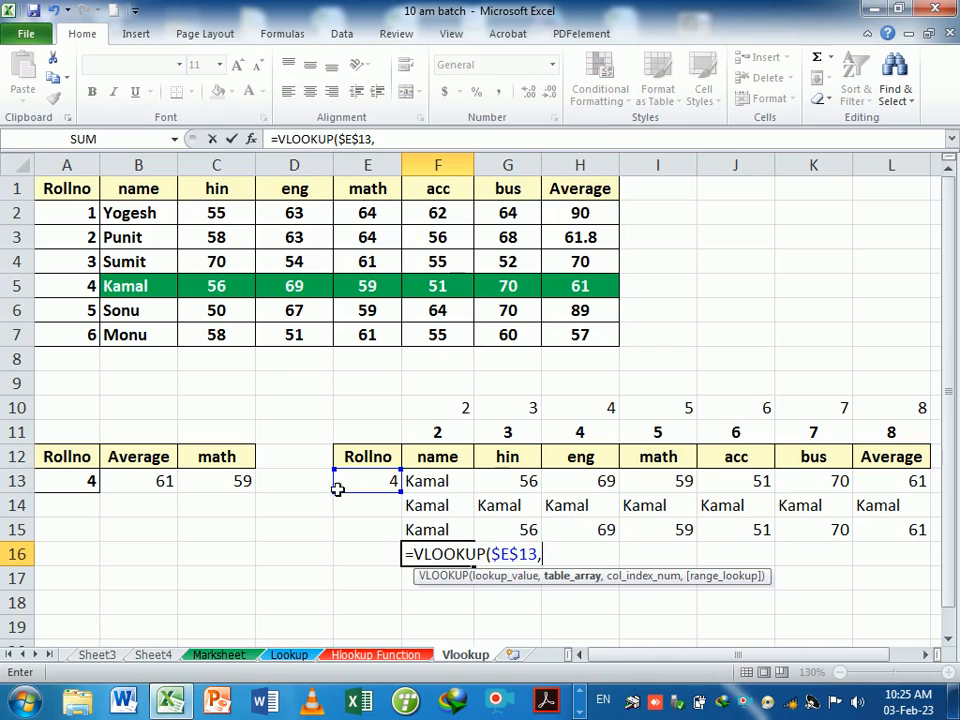
left_click_drag(79, 189, 579, 335)
key("F4")
type(",")
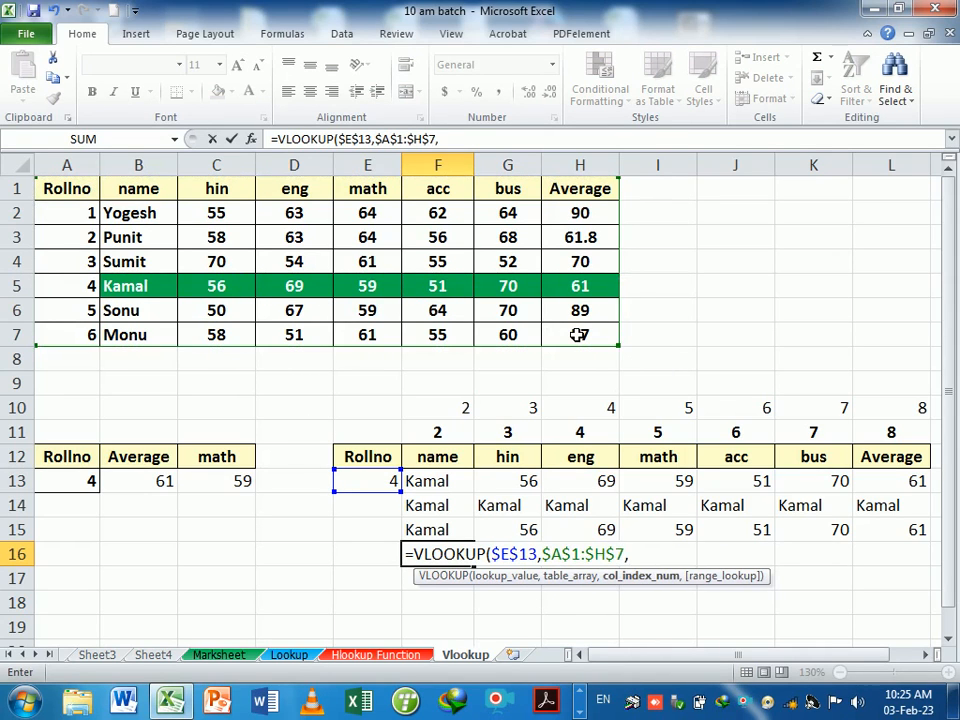
type("col")
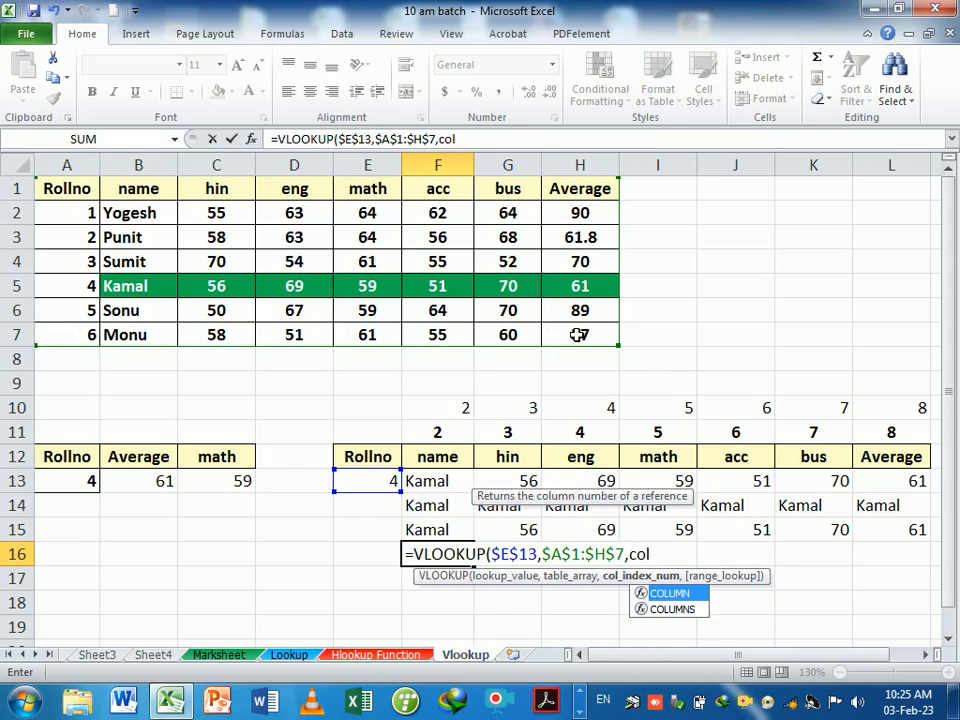
key("Tab")
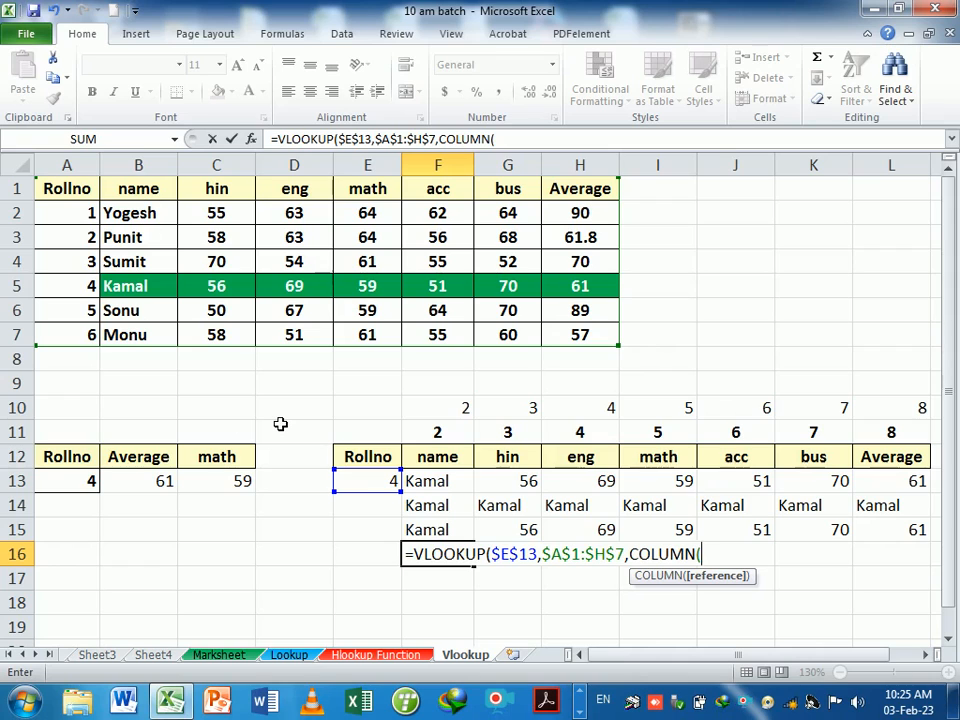
type("b2")
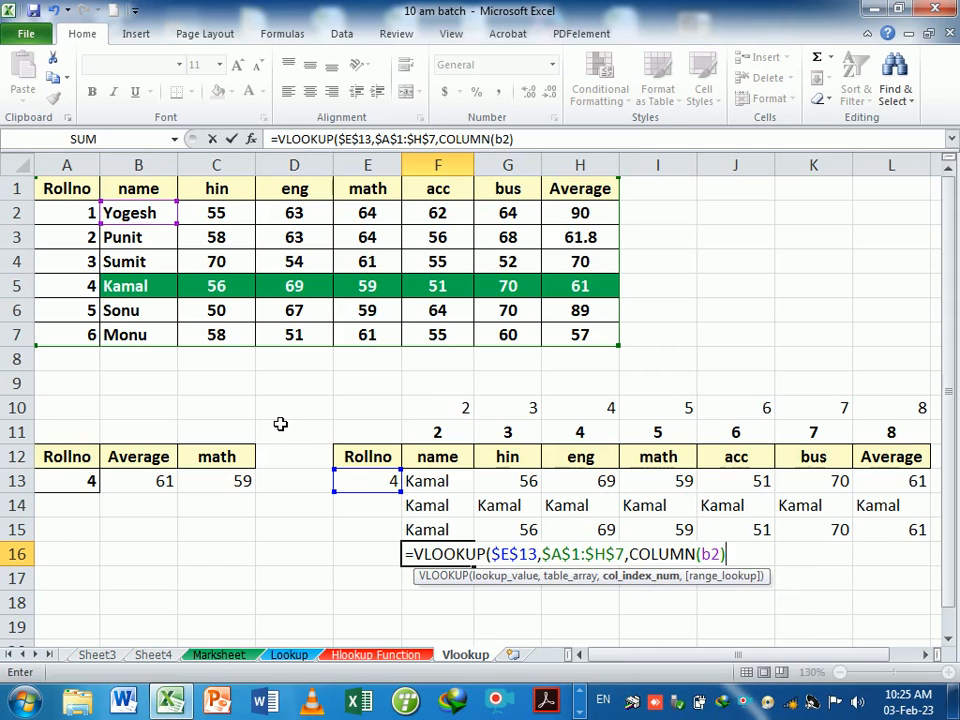
type(",0)")
key("Return")
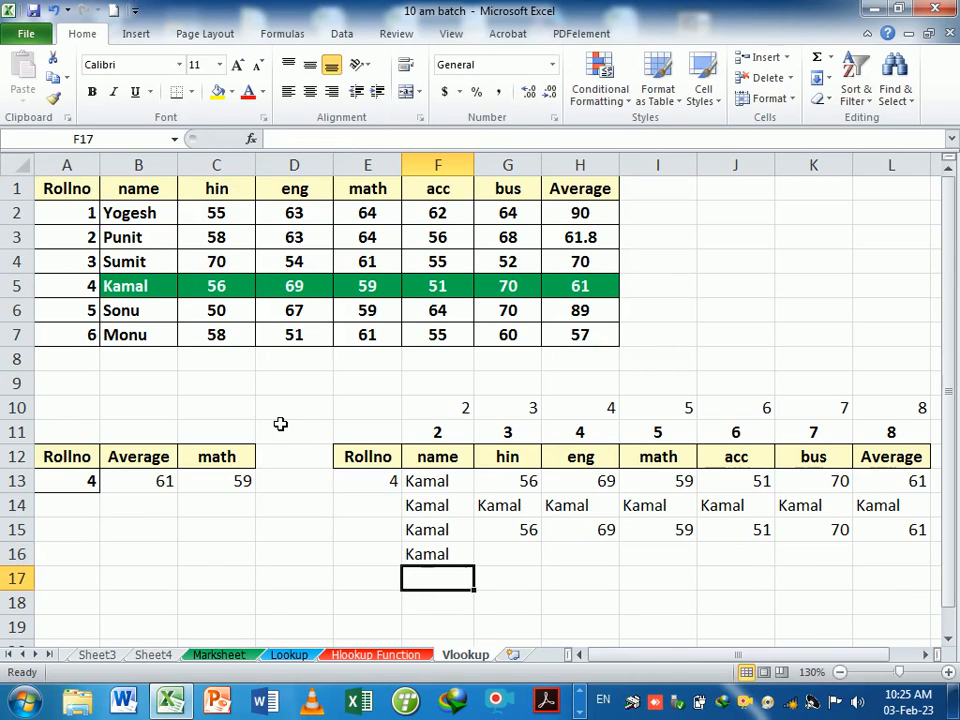
Fill the VLOOKUP formula from F16 across to L16 and compare its results with row 15
left_click(466, 560)
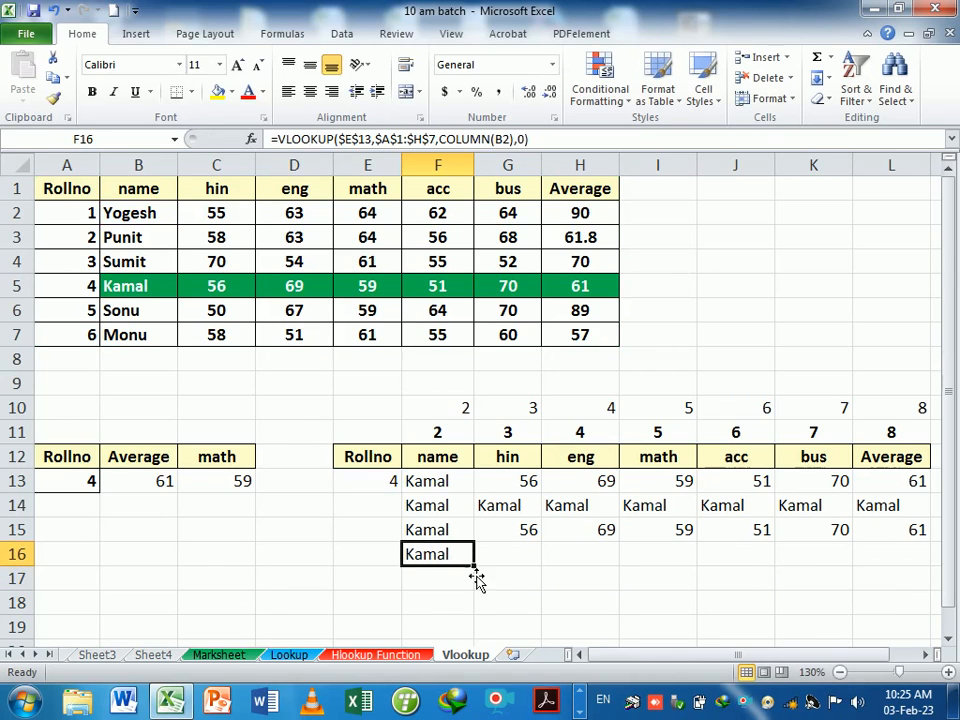
left_click_drag(476, 578, 892, 606)
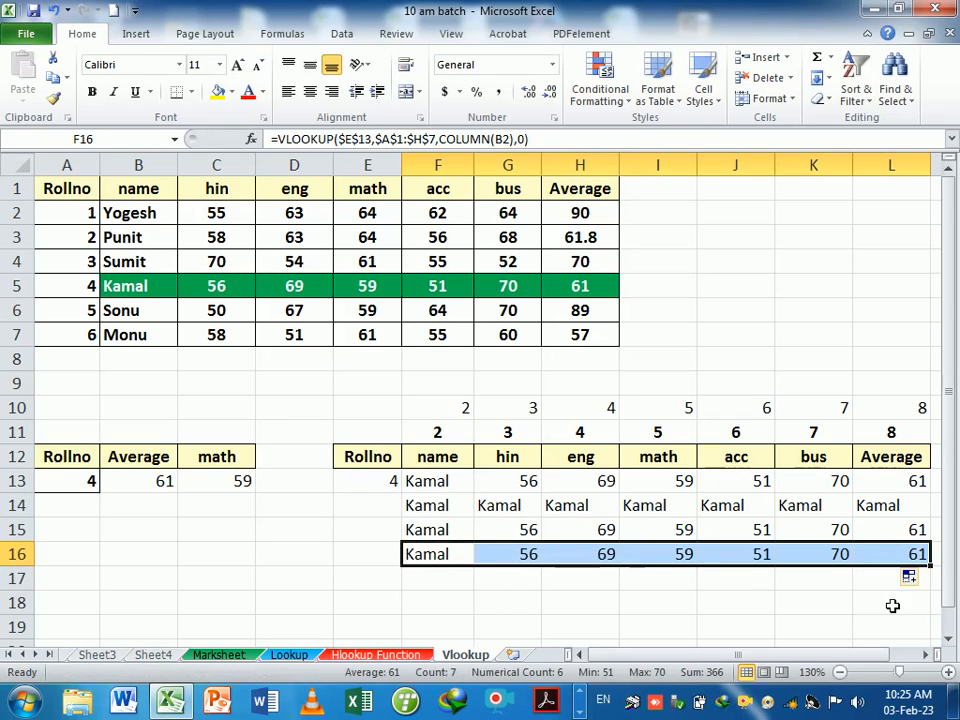
left_click_drag(425, 532, 909, 561)
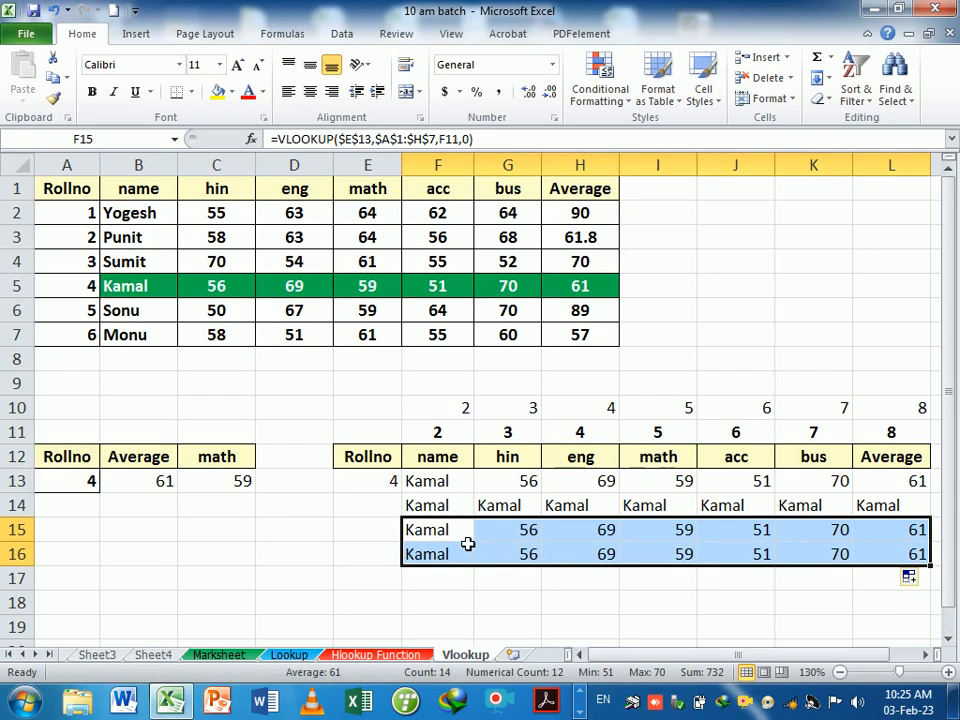
Enter roll number 6 in E13 and compare the lookup results in rows 15 and 13
left_click(379, 488)
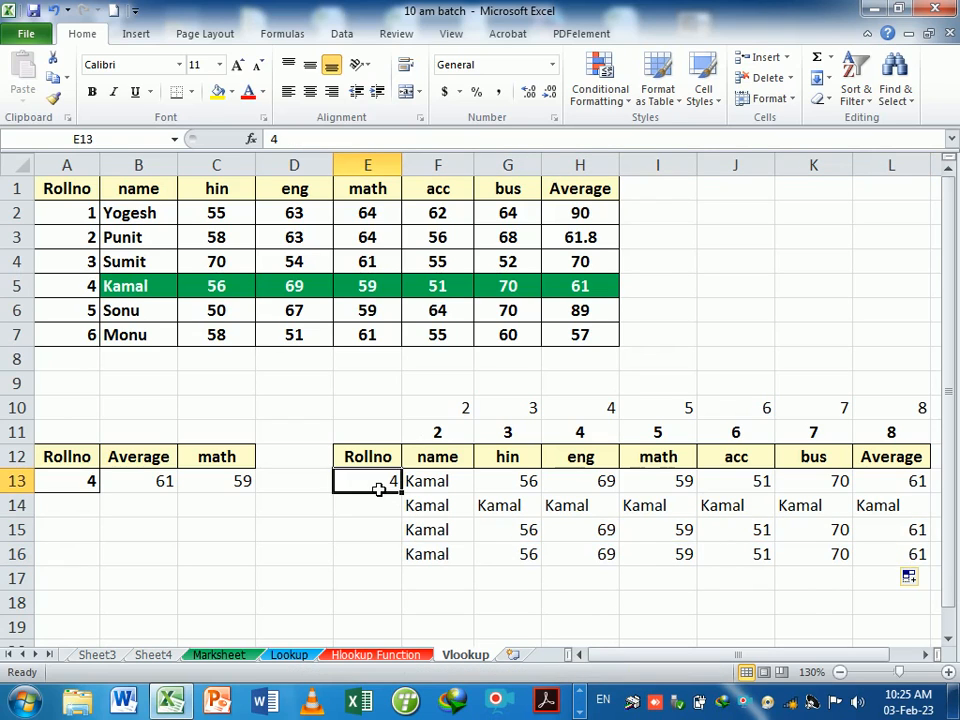
type("6")
key("Return")
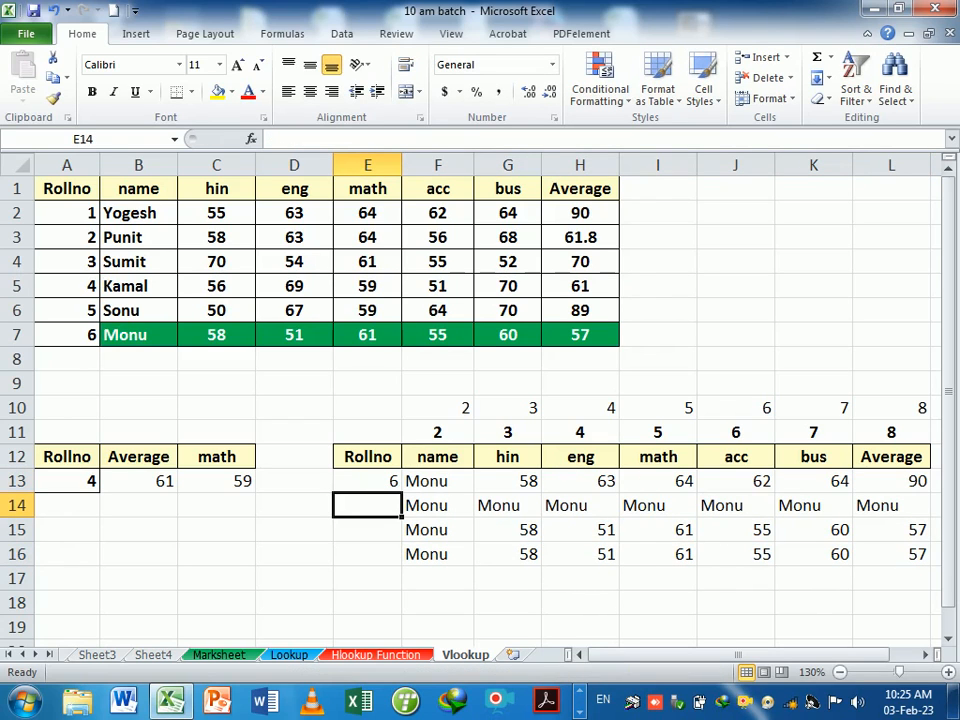
left_click_drag(441, 535, 890, 530)
left_click_drag(456, 486, 908, 490)
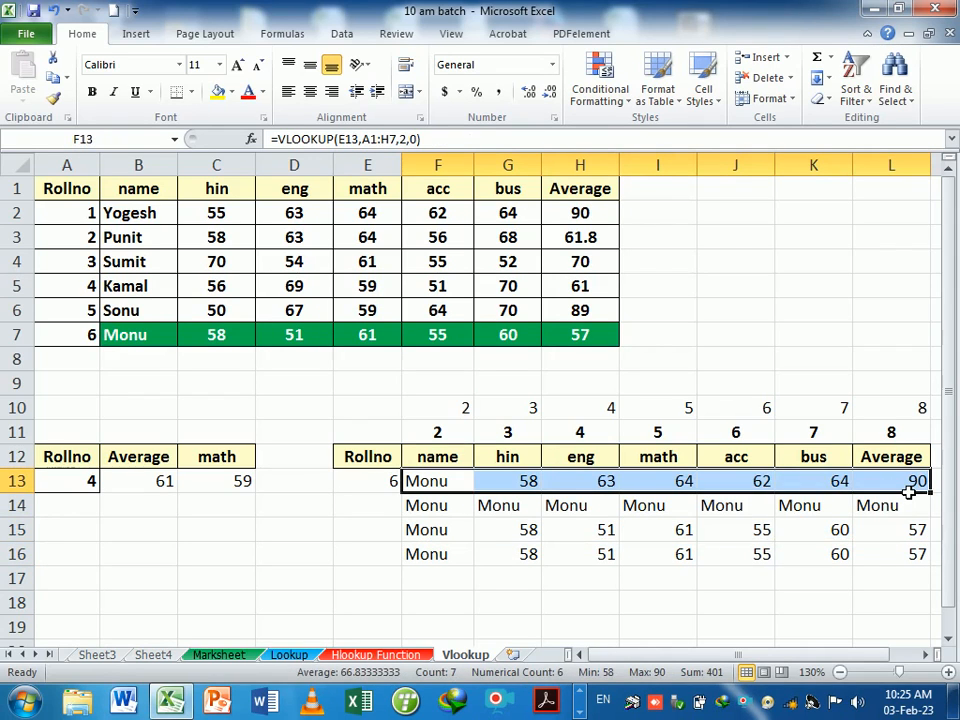
Review the formulas in F15 and F16 against the typed index numbers in F11:L11 and the COLUMN formulas in F10:L10
left_click(444, 538)
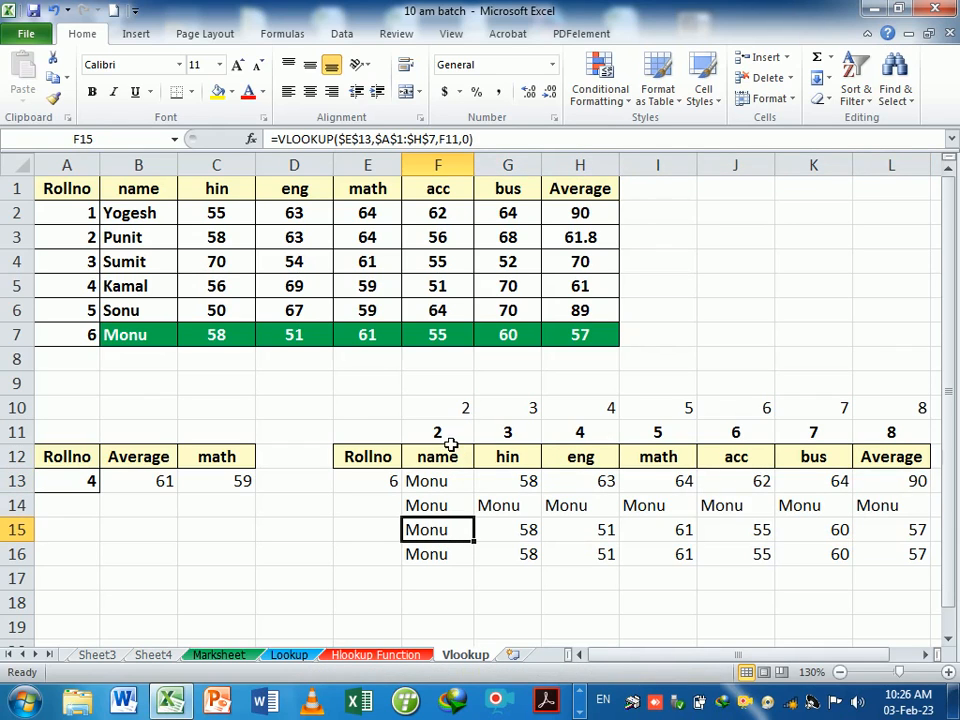
left_click_drag(445, 432, 890, 432)
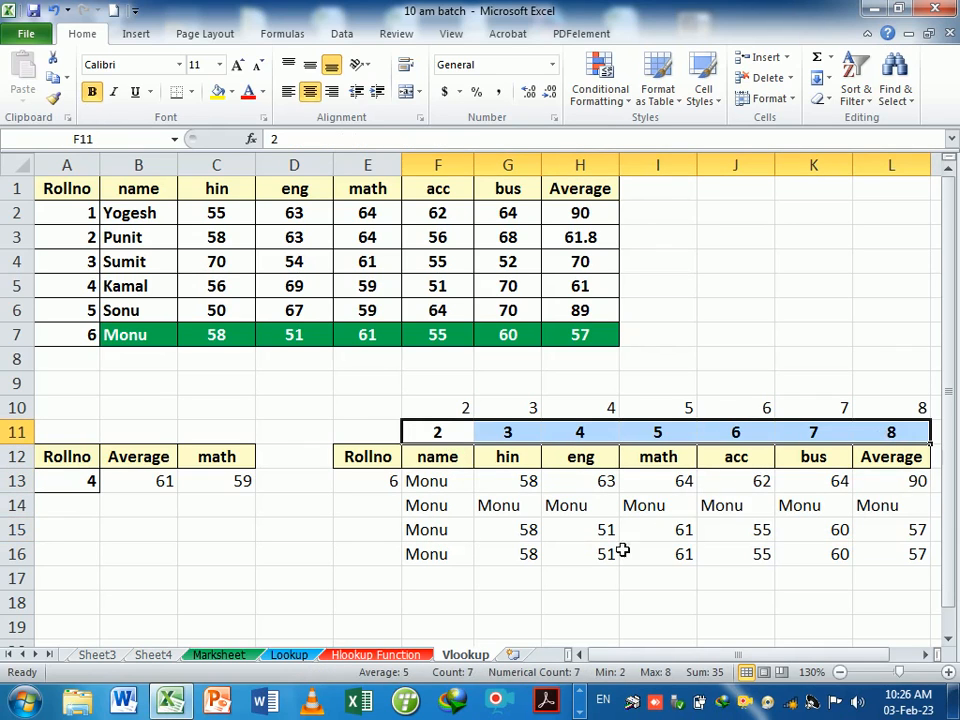
left_click(450, 558)
left_click_drag(445, 409, 862, 410)
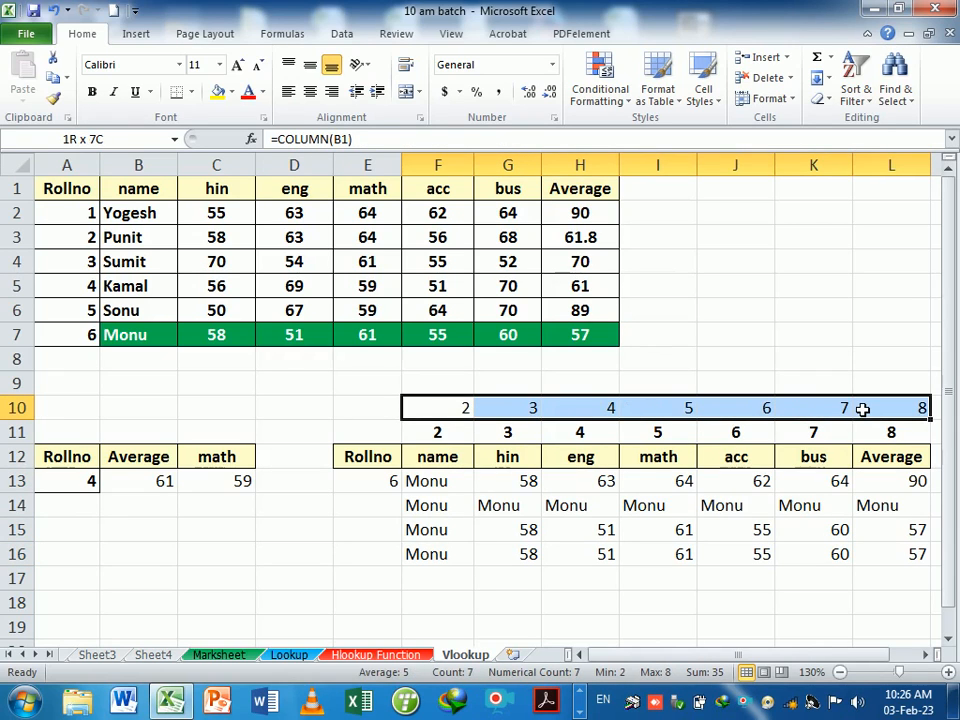
left_click(448, 579)
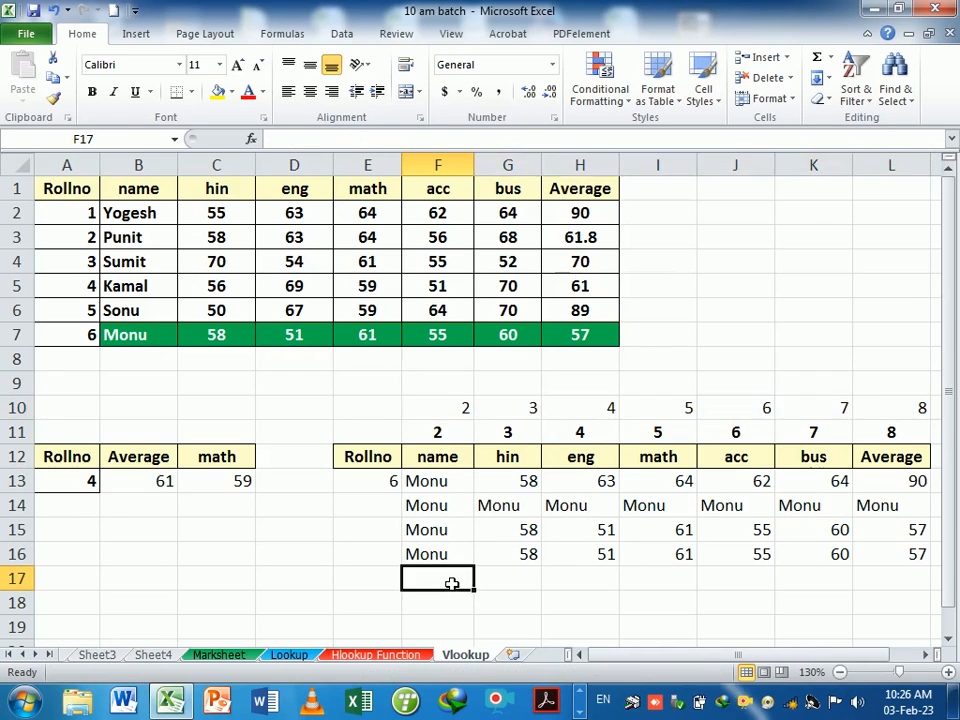
left_click(155, 559)
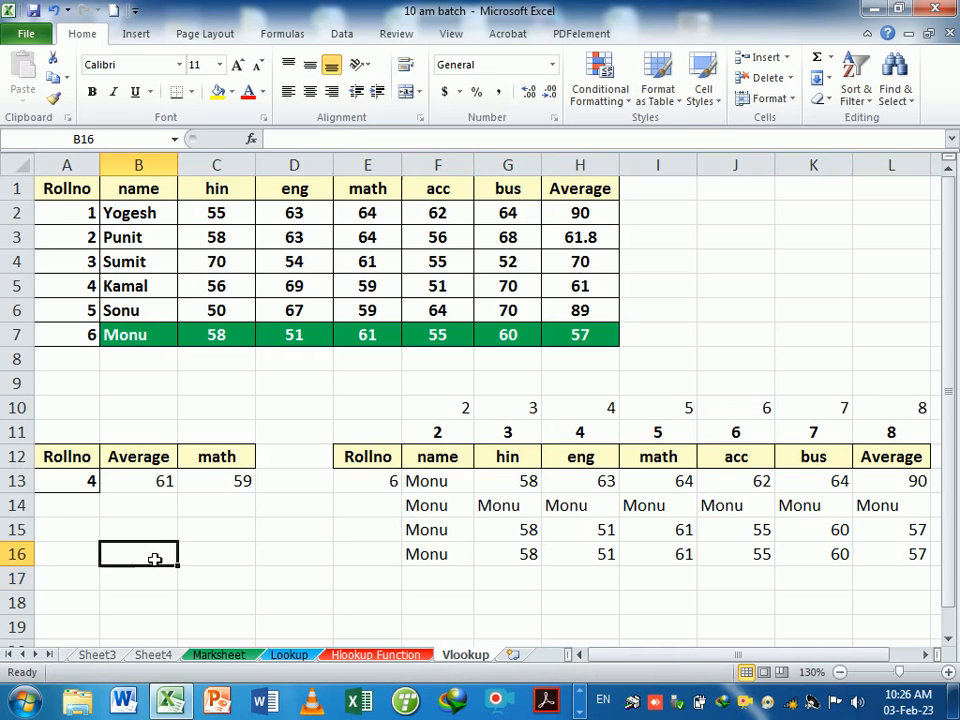
Enter =COLUMNS(I2:J2) in F9 and fill the formula across to L9
left_click(433, 392)
type("=col")
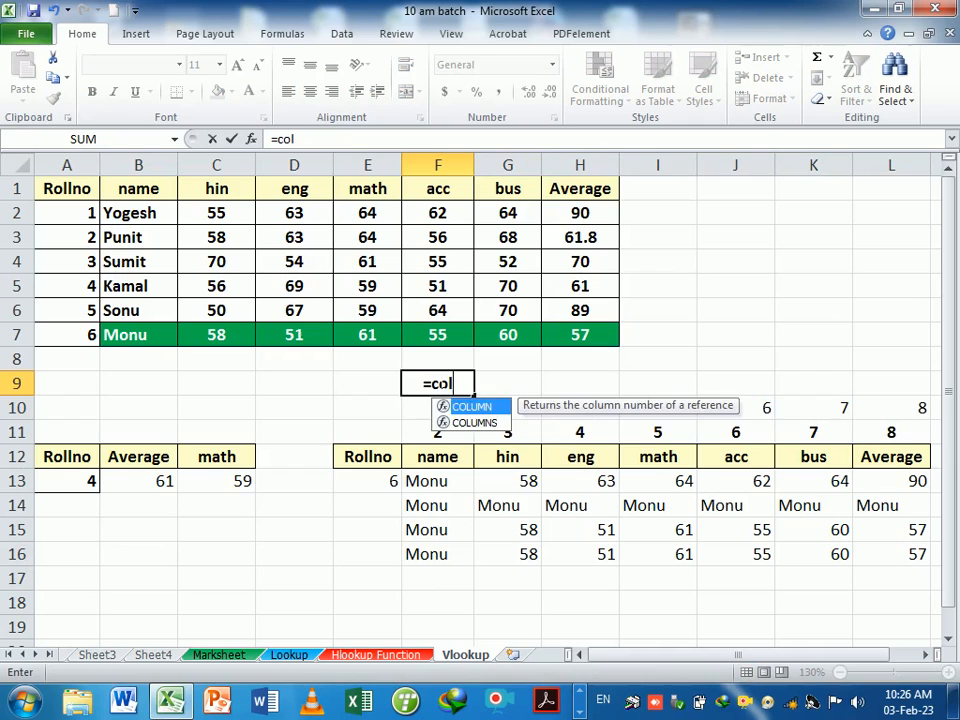
key("Down")
key("Tab")
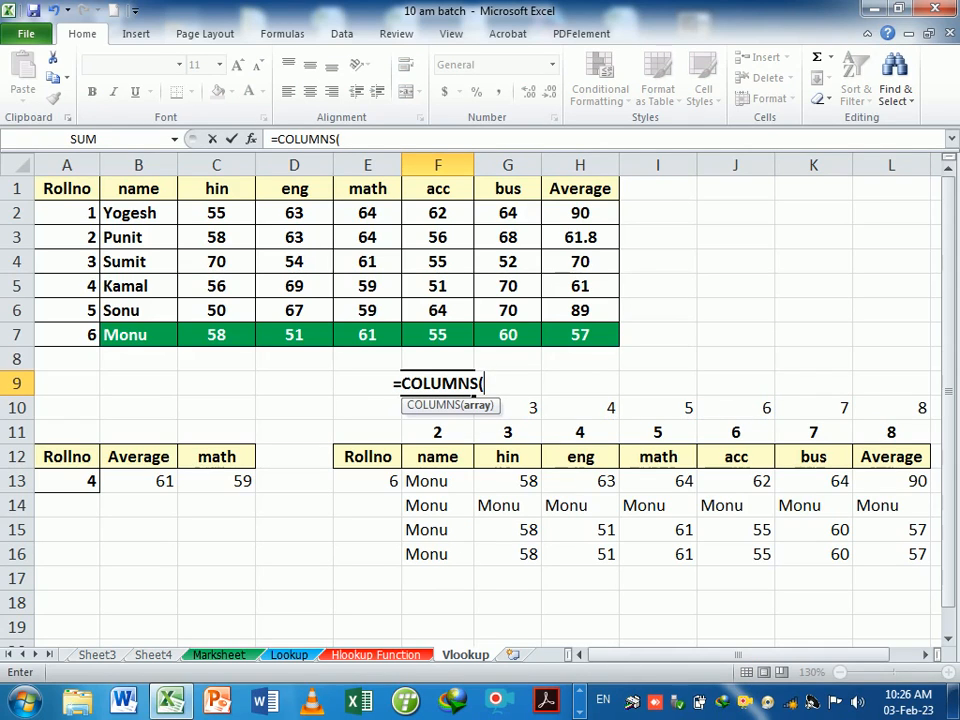
left_click(681, 221)
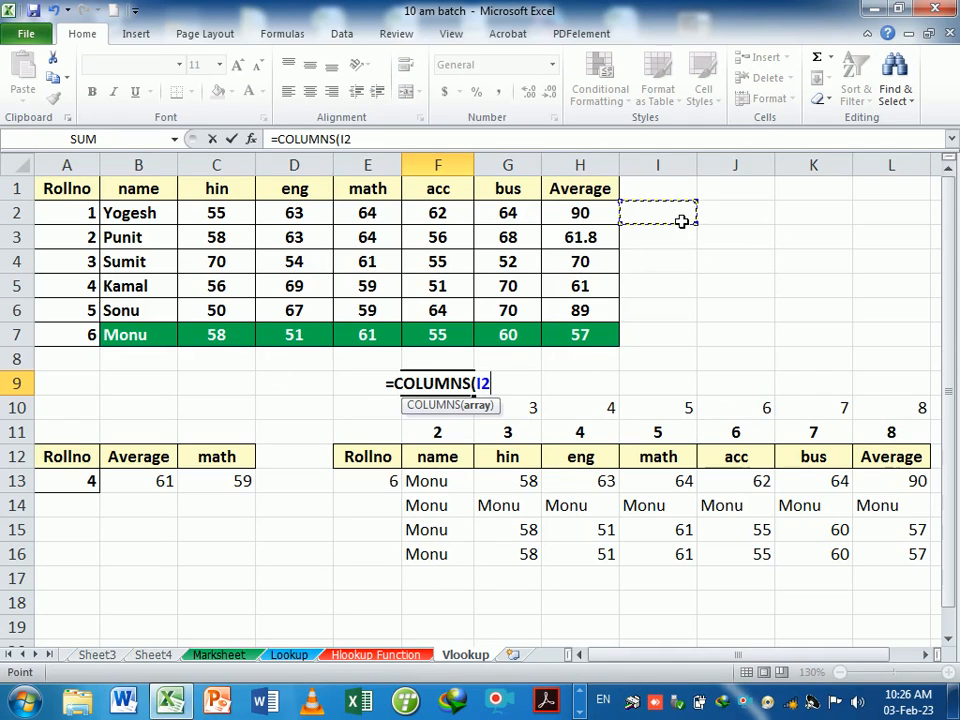
left_click_drag(681, 221, 705, 221)
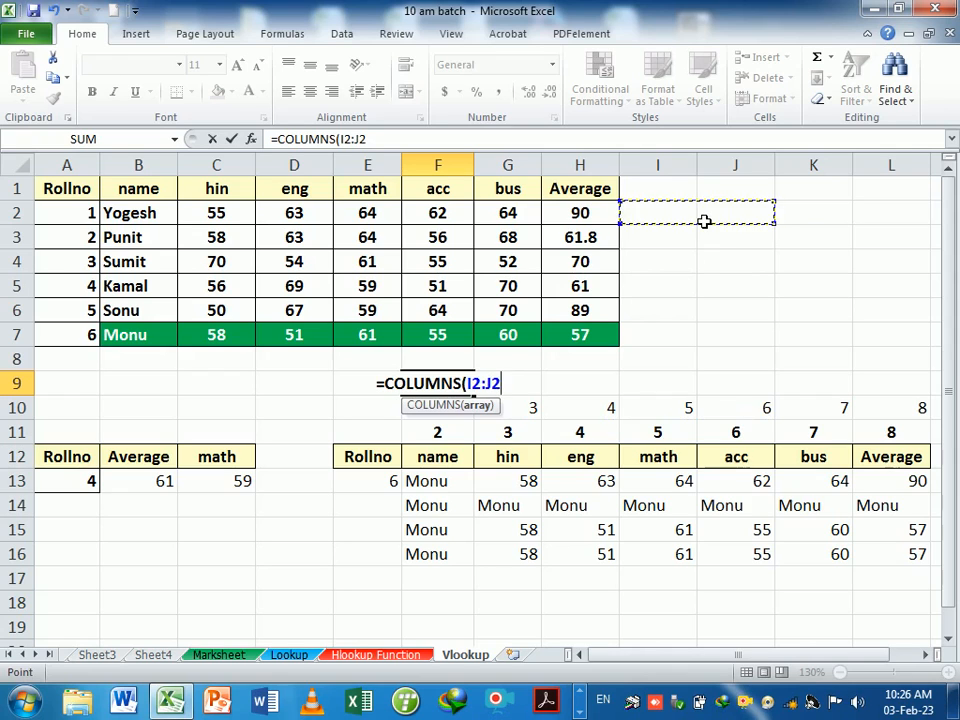
key("Return")
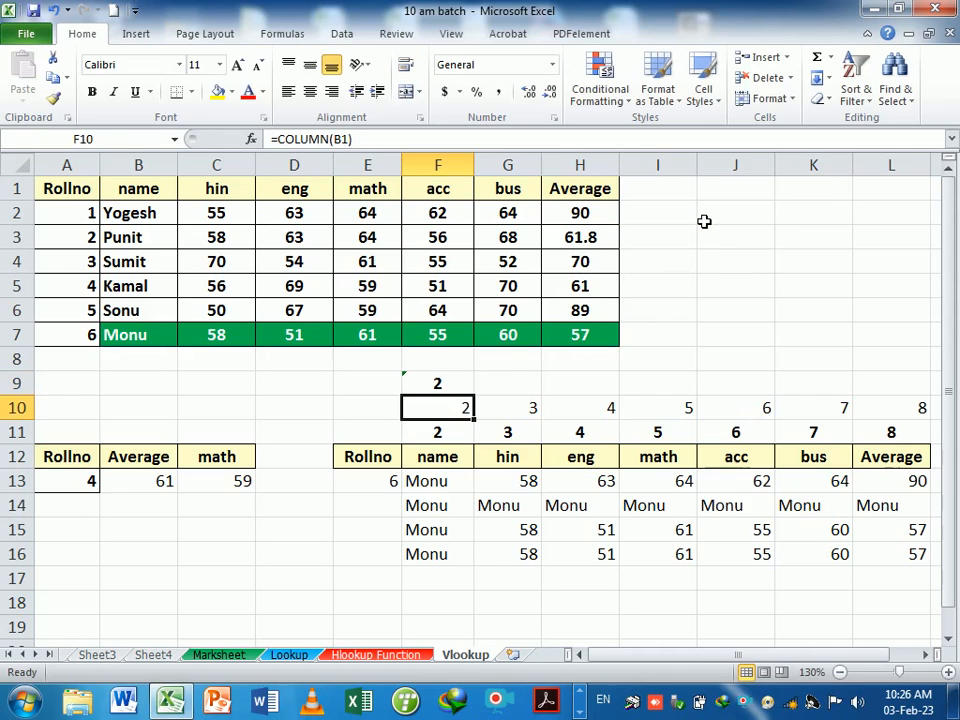
left_click(440, 390)
left_click_drag(483, 405, 905, 399)
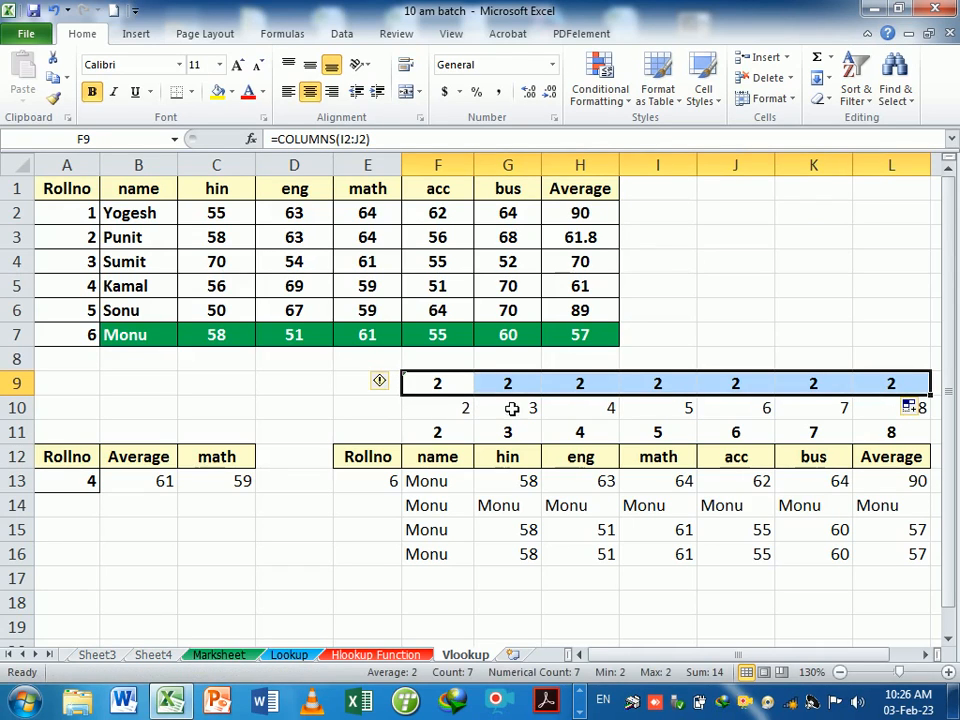
Make the range start absolute in F9's formula, giving =COLUMNS($I$2:J2), and refill it across to L9
double_click(456, 388)
left_click(466, 384)
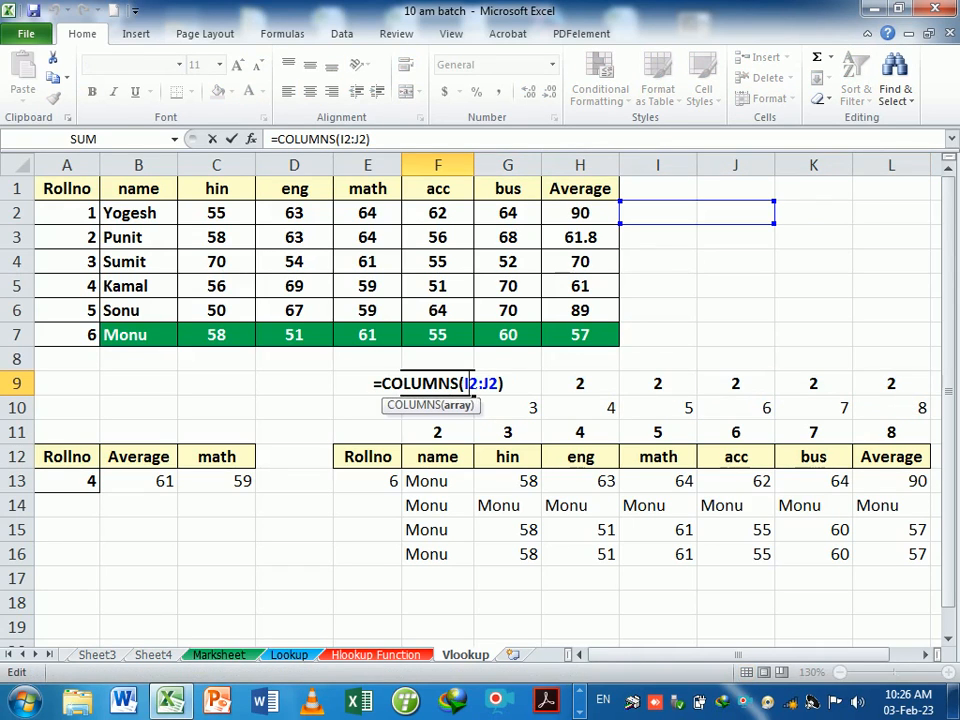
key("F4")
key("Return")
key("Up")
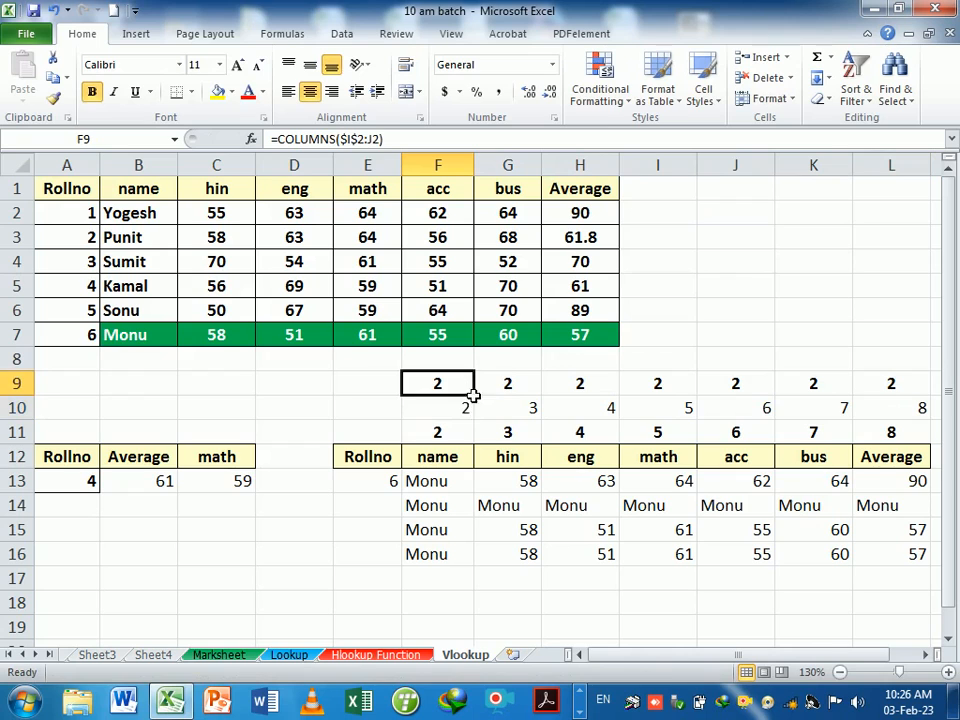
left_click_drag(478, 400, 908, 401)
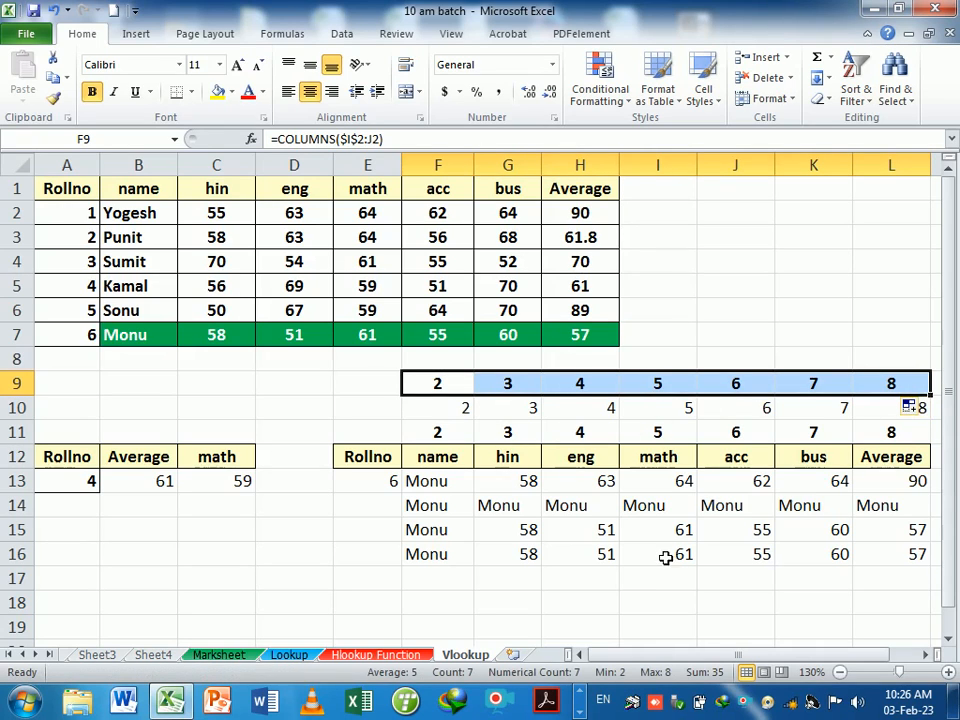
Center and bold the COLUMN index numbers in F10:L10 to match the rows above and below
left_click(452, 419)
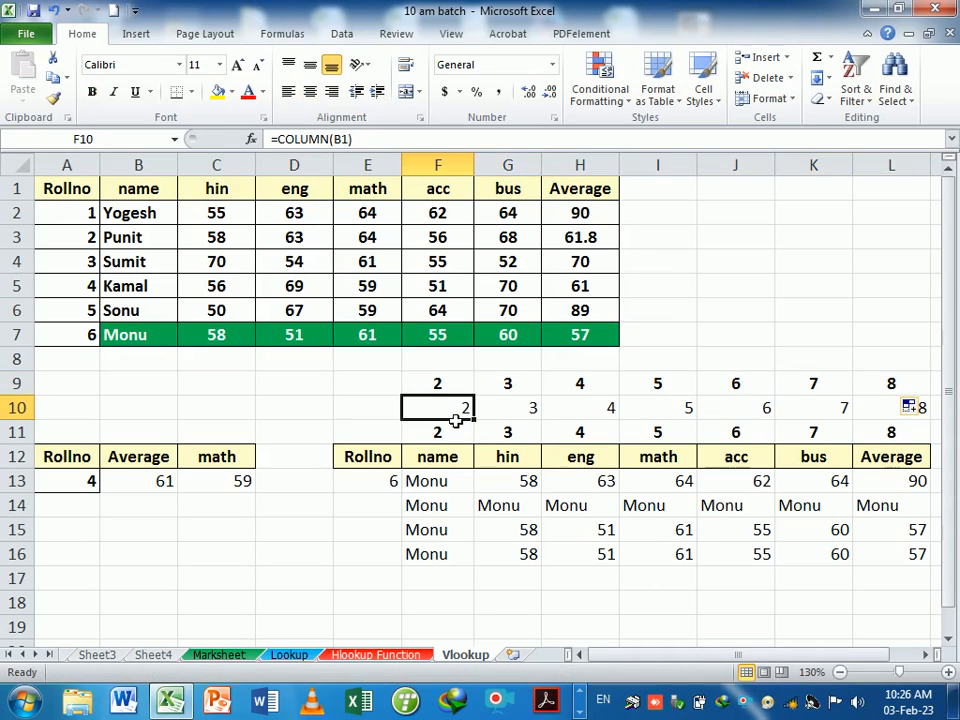
left_click_drag(462, 437, 885, 433)
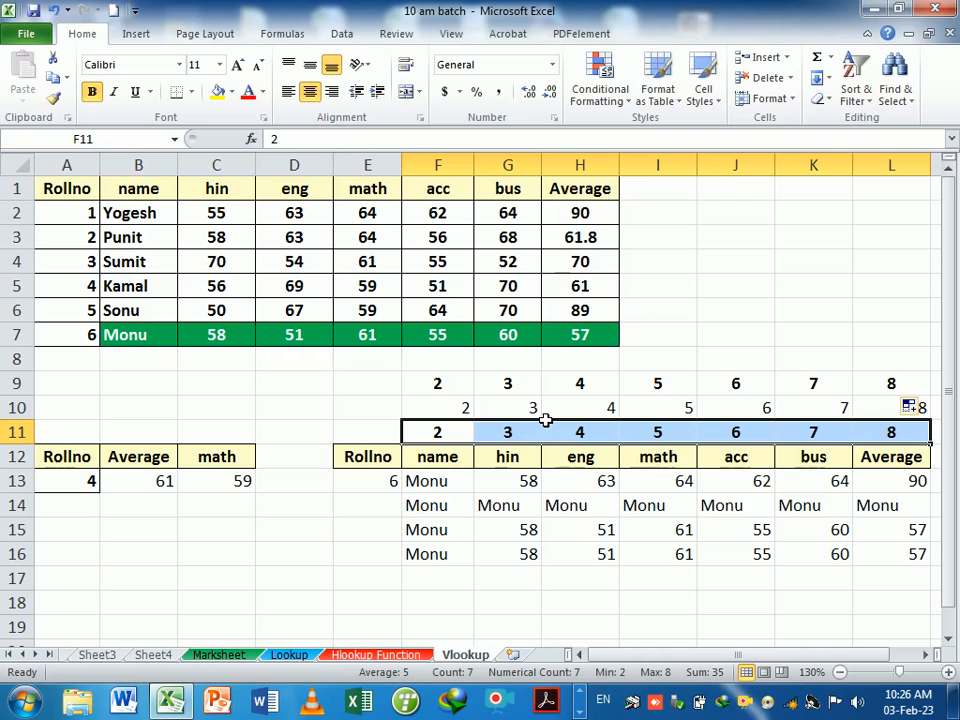
left_click_drag(467, 407, 917, 407)
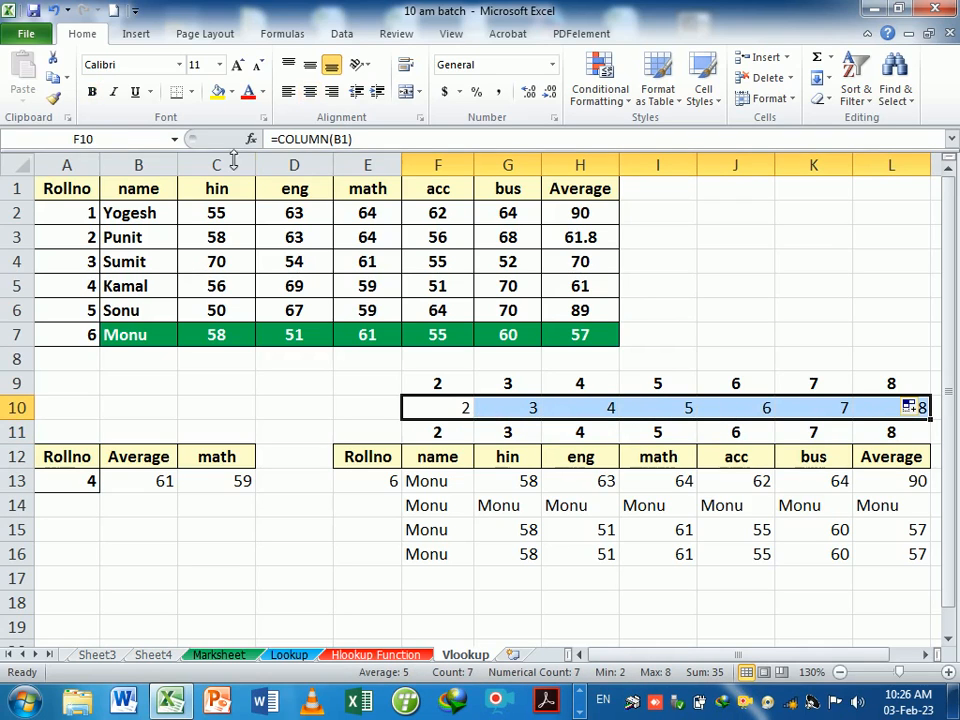
left_click(312, 94)
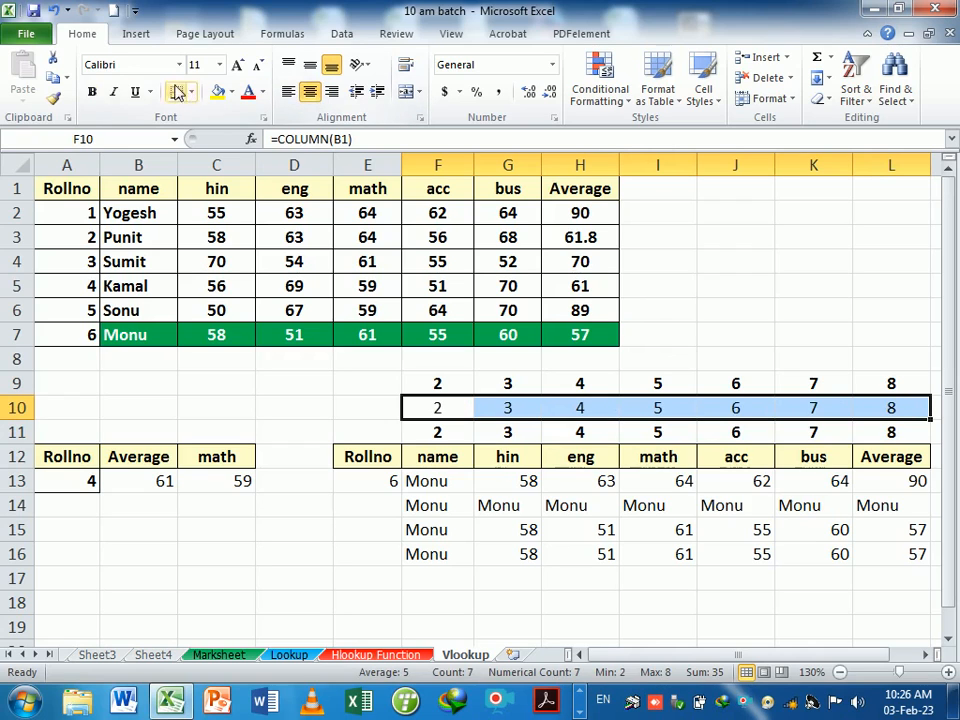
left_click(92, 92)
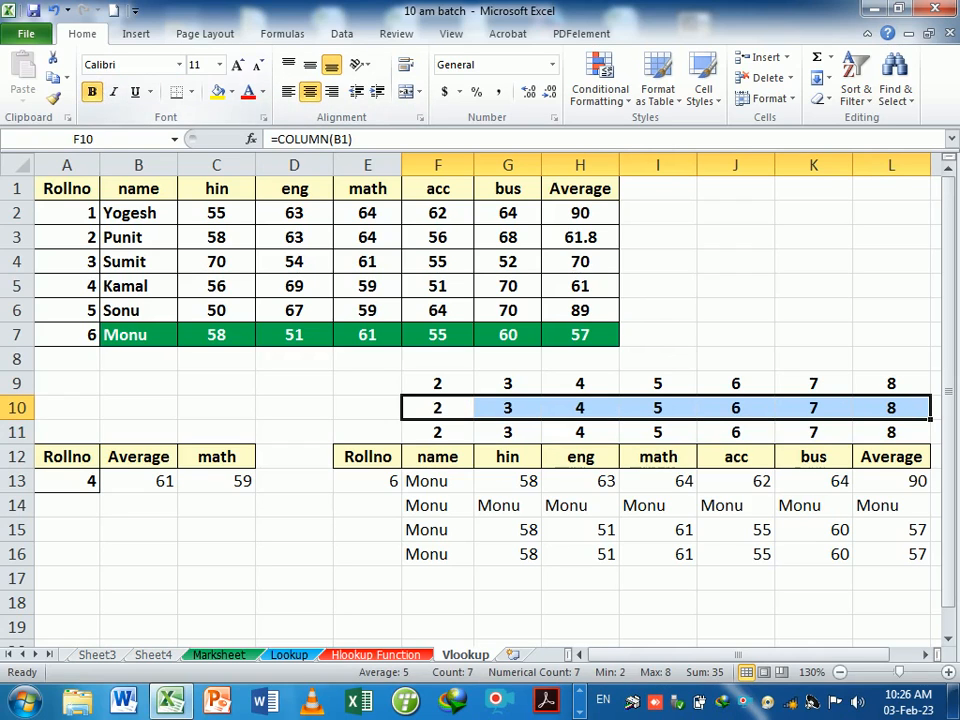
left_click(663, 585)
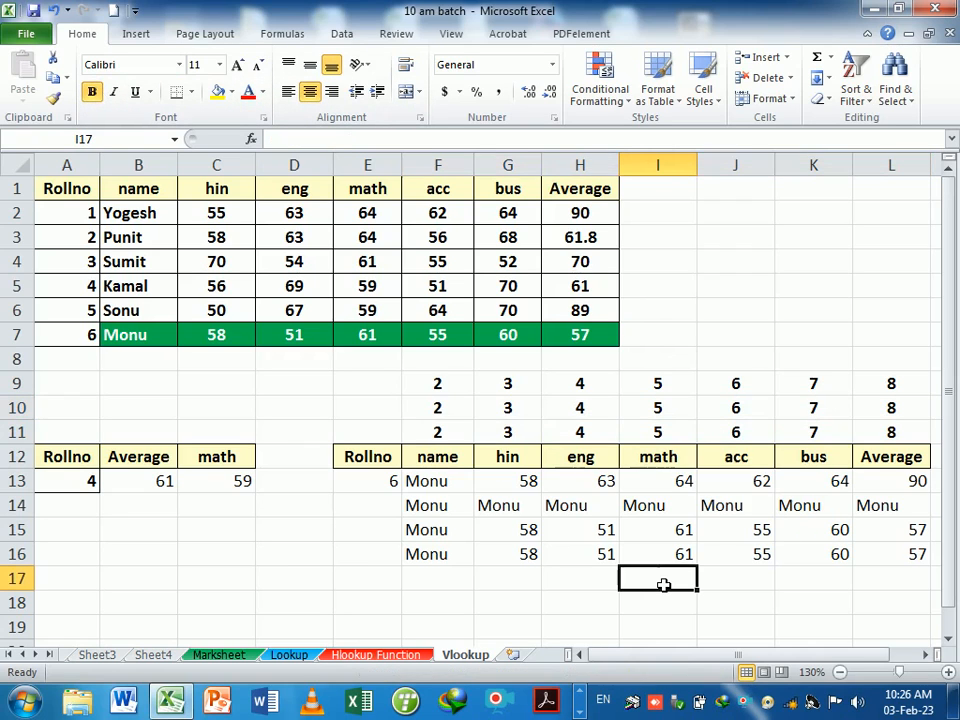
Start a VLOOKUP formula in F17 with lookup value $E$13 and table array $A$1:$H$7
left_click(447, 588)
type("=vl")
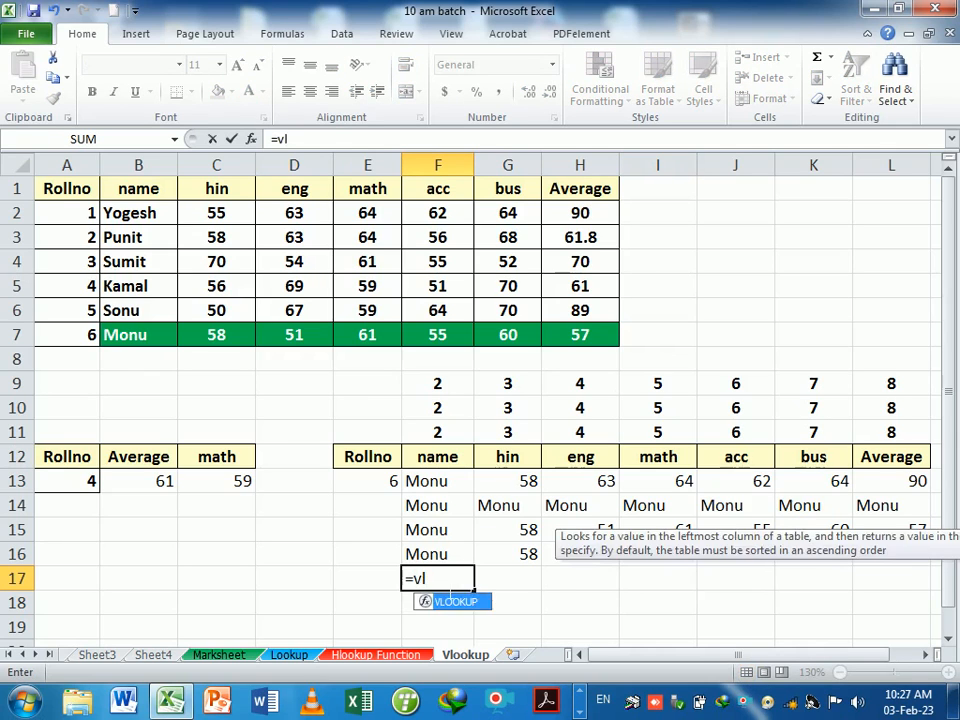
key("Tab")
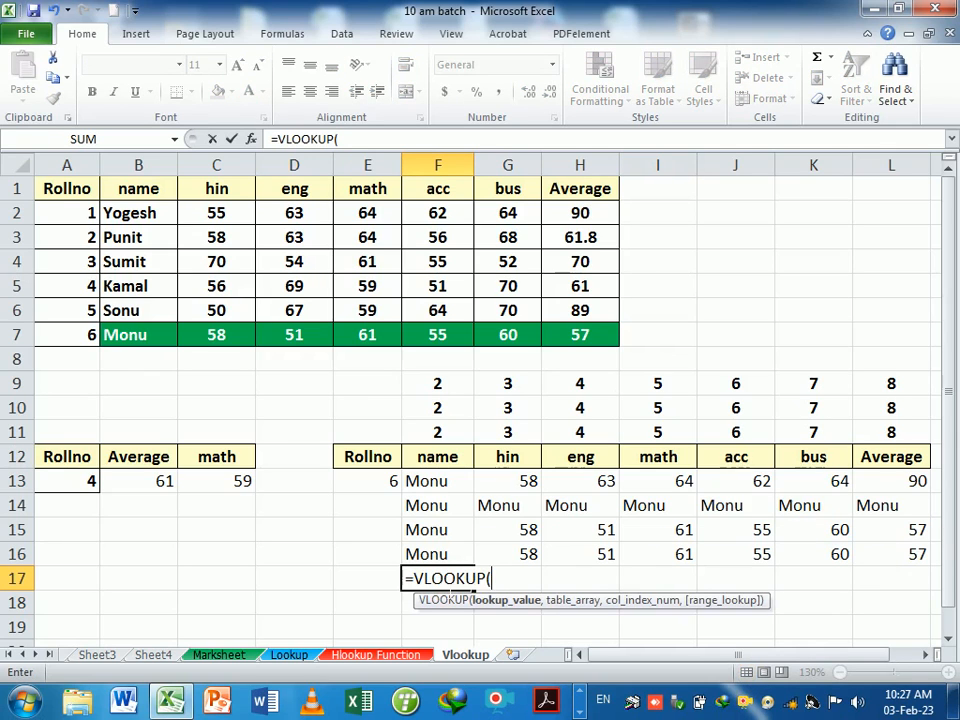
left_click(386, 482)
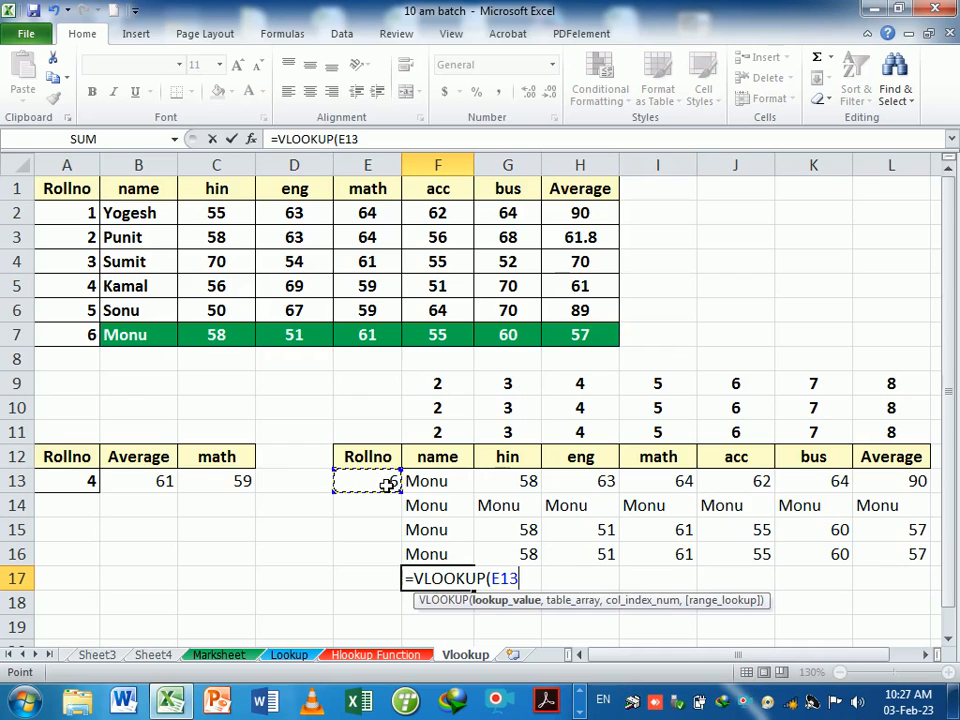
key("F4")
type(",")
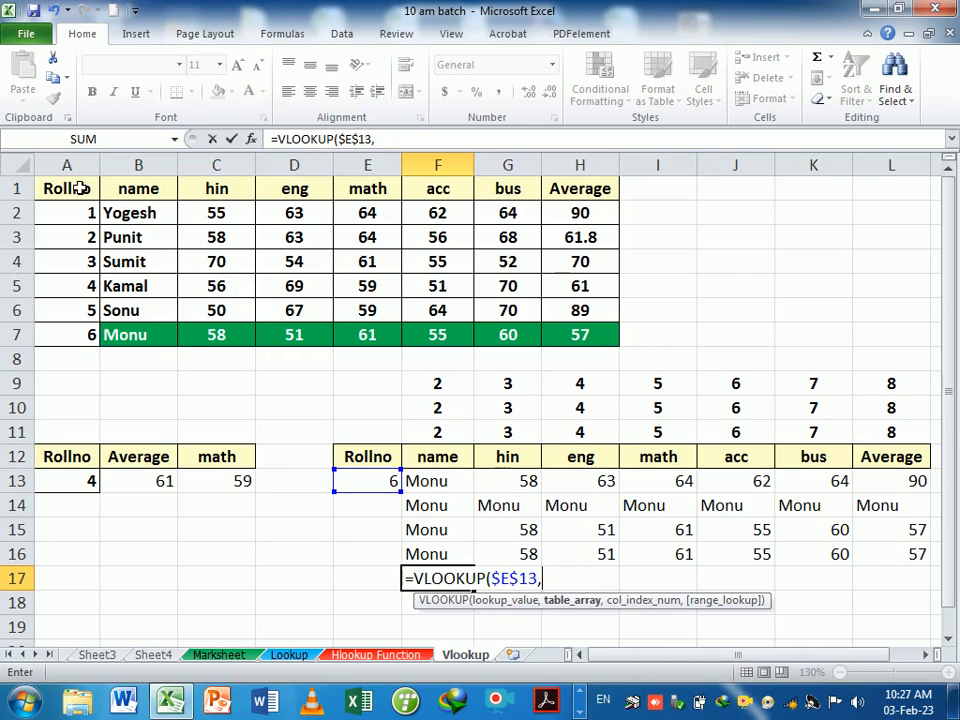
left_click_drag(79, 187, 615, 334)
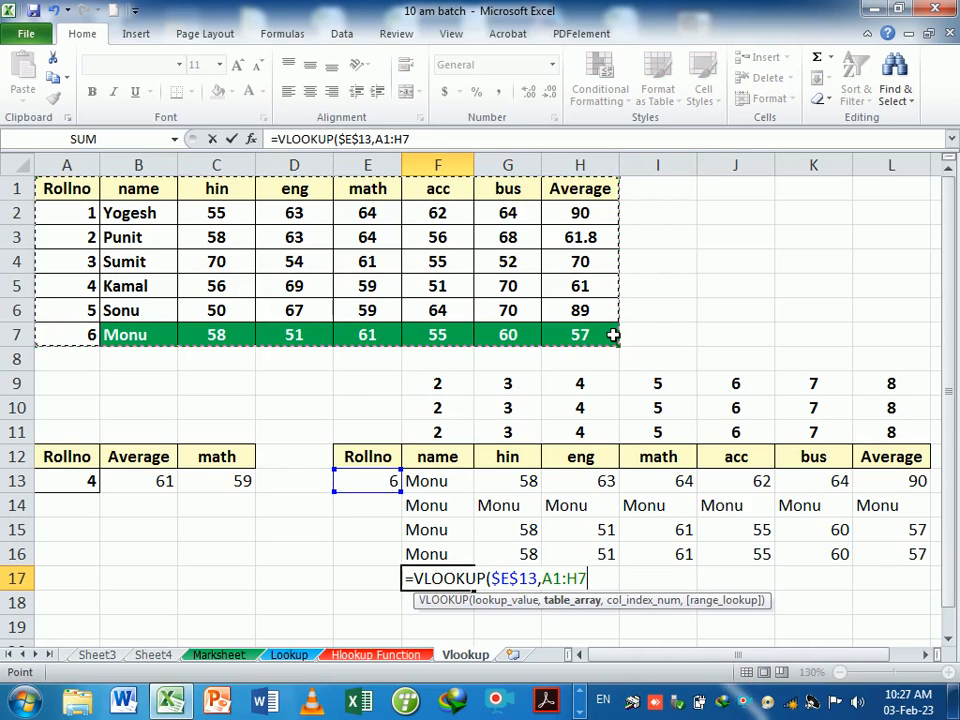
key("F4")
type(",")
Nest a COLUMNS function over E12:F12 as the column index of the VLOOKUP in F17
type("col")
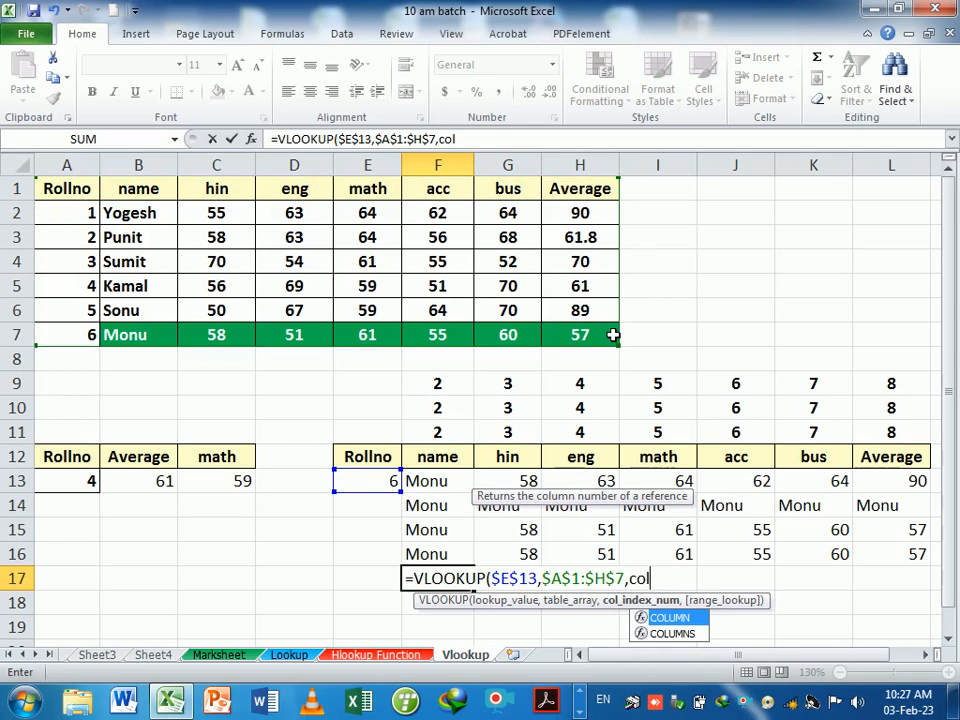
key("Down")
key("Tab")
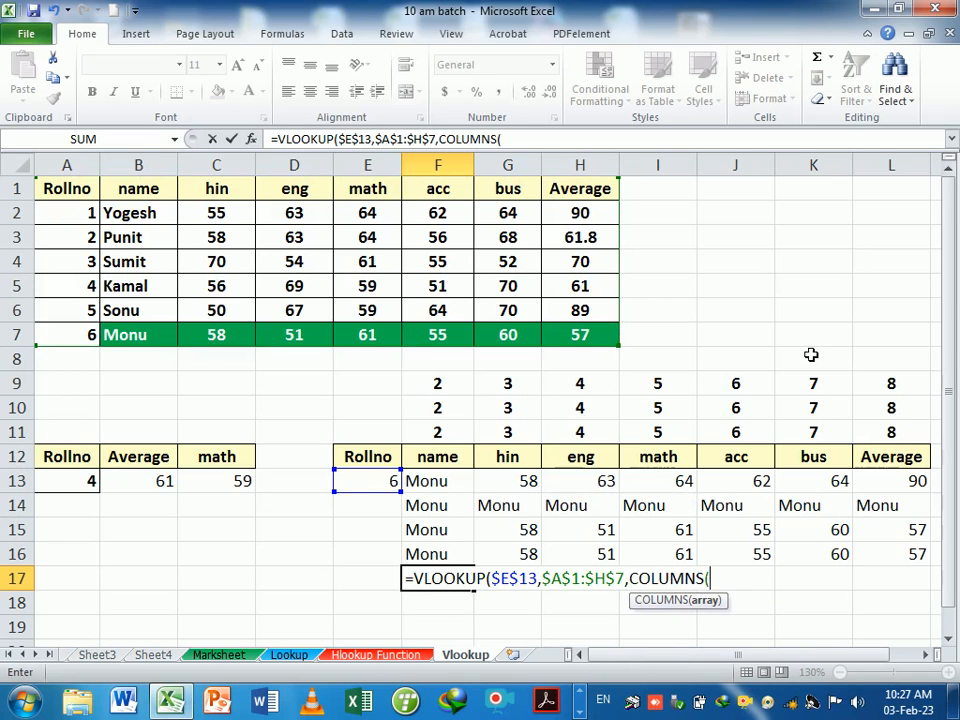
left_click_drag(380, 457, 418, 462)
left_click(735, 579)
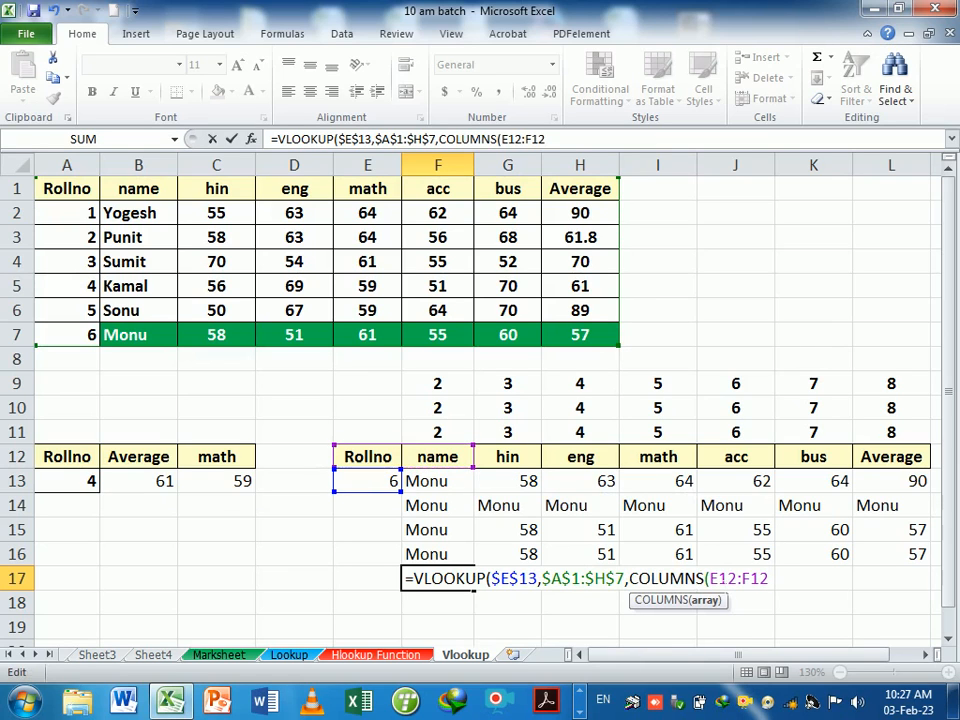
key("Return")
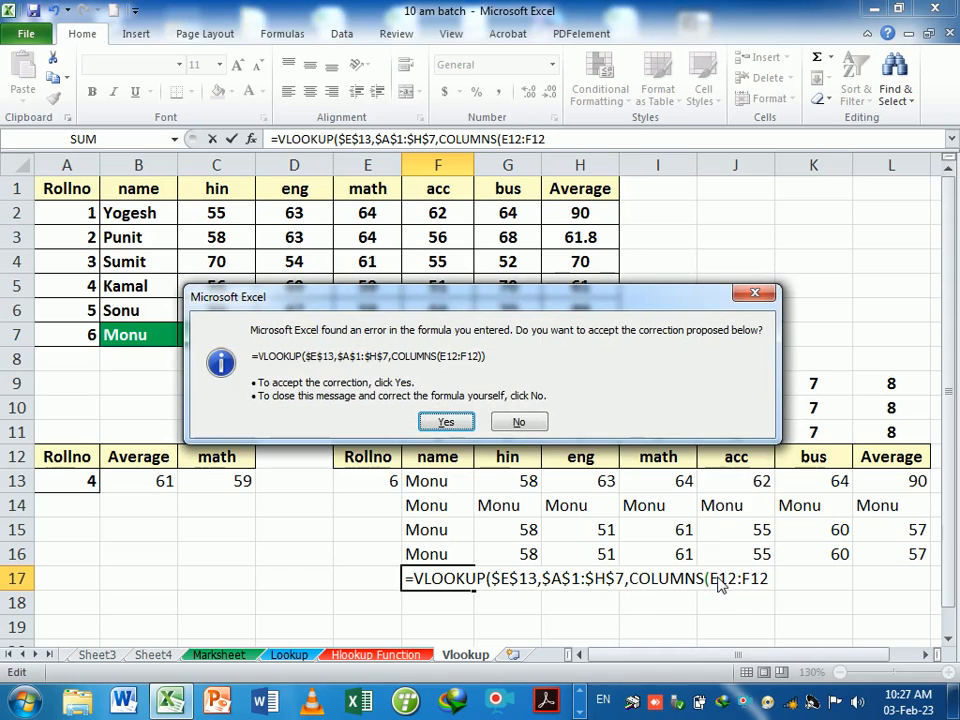
key("n")
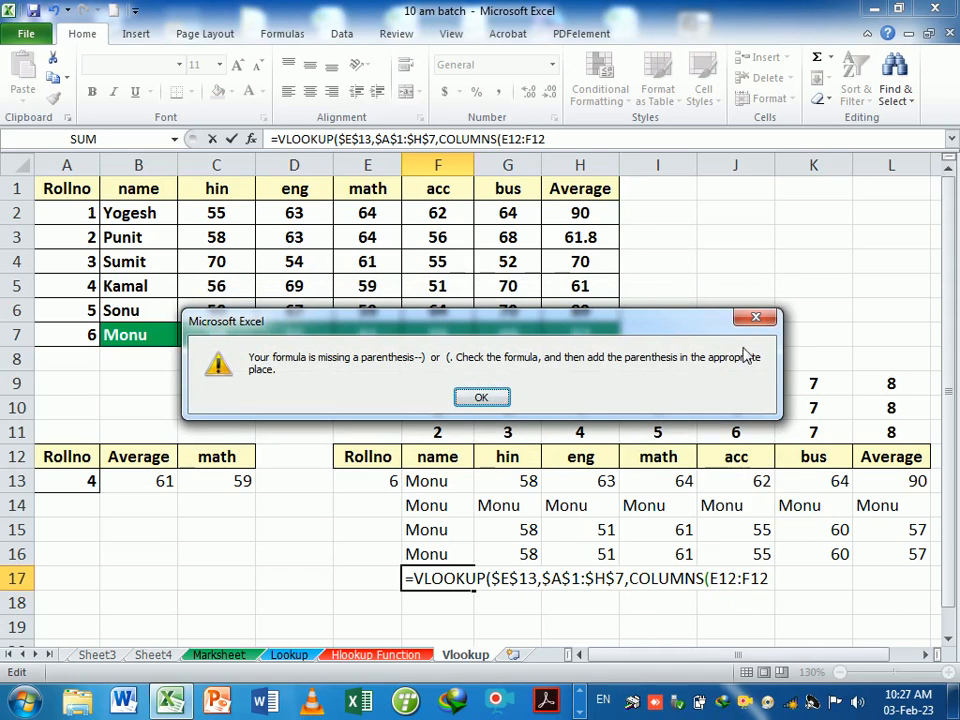
left_click(760, 320)
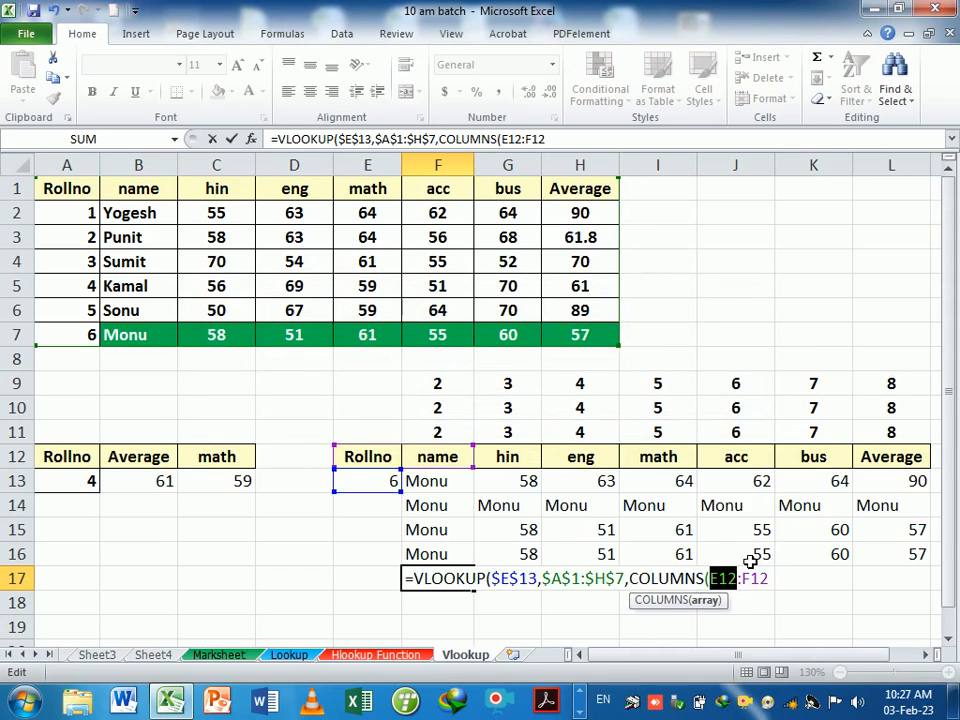
Complete F17's VLOOKUP with COLUMNS($E$12:F12) and exact match 0, and fill it across to L17
key("F4")
key("End")
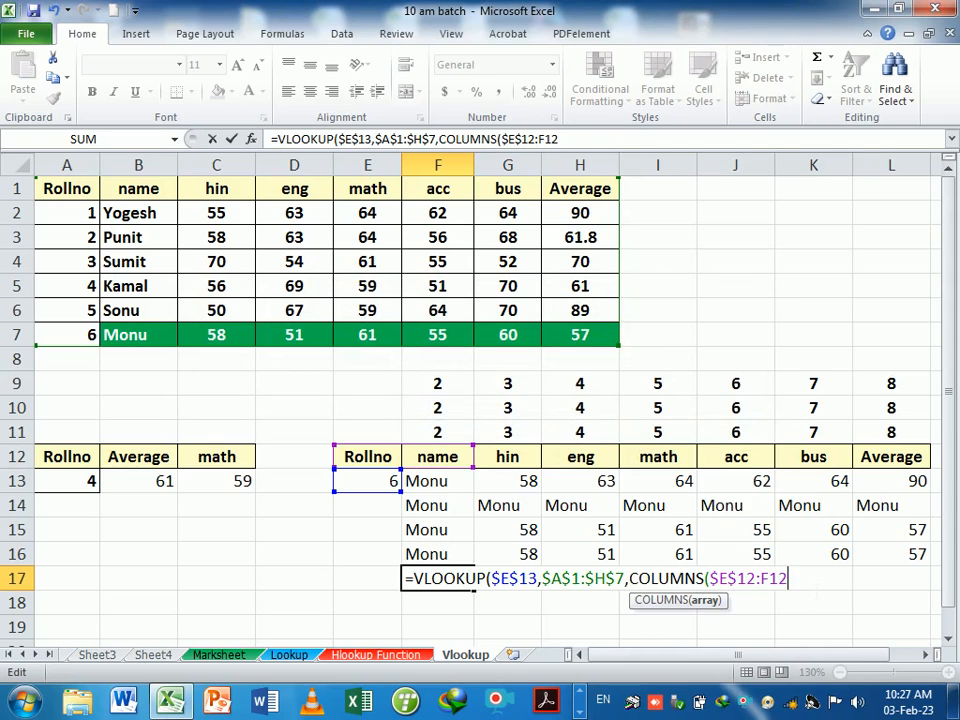
type("),")
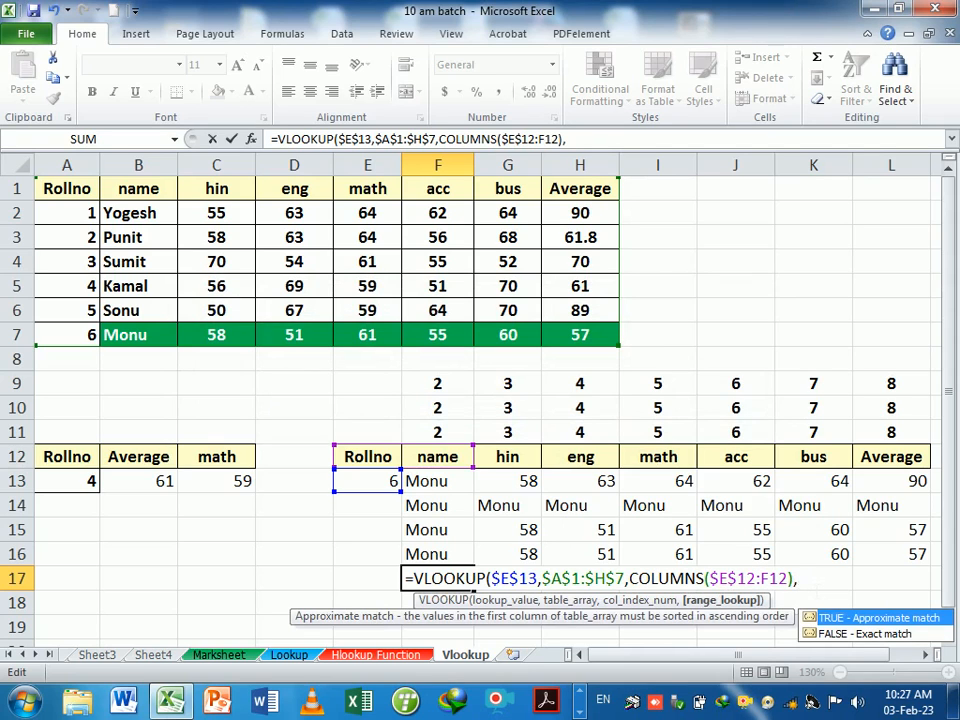
type("0")
key("Return")
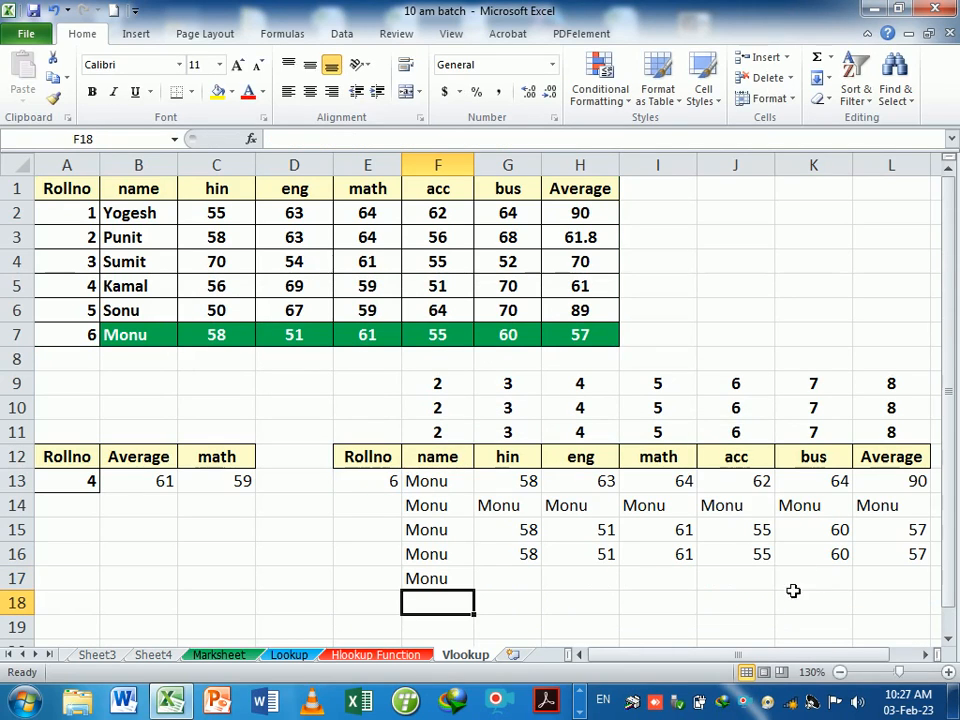
left_click(468, 584)
left_click_drag(474, 590, 915, 580)
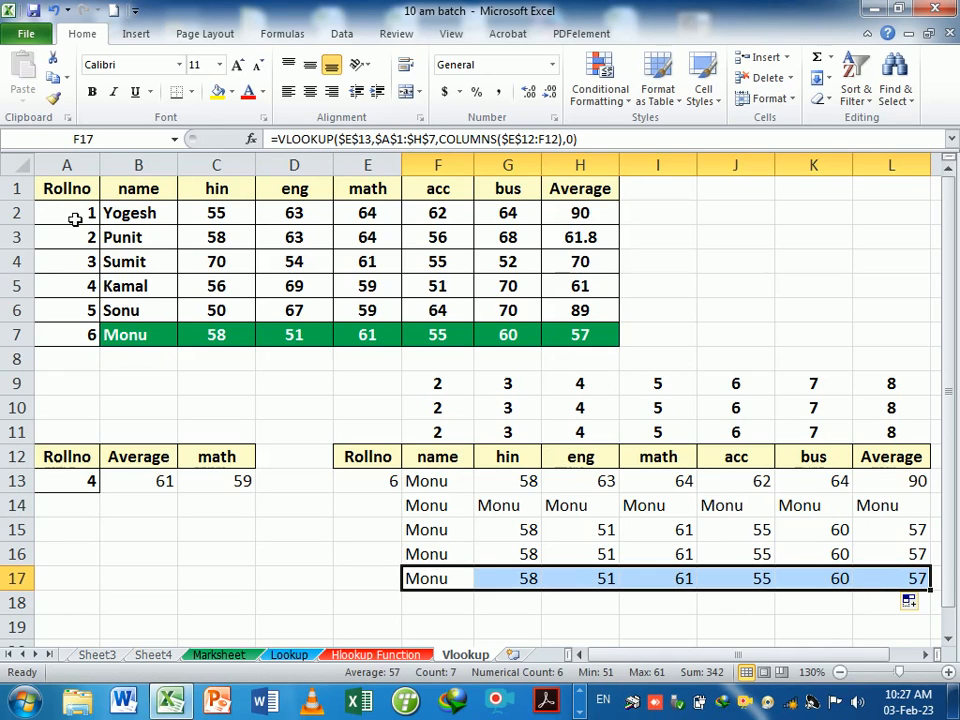
Copy the header row A1:H1 and paste it transposed as a vertical list starting at J1
left_click_drag(77, 195, 583, 200)
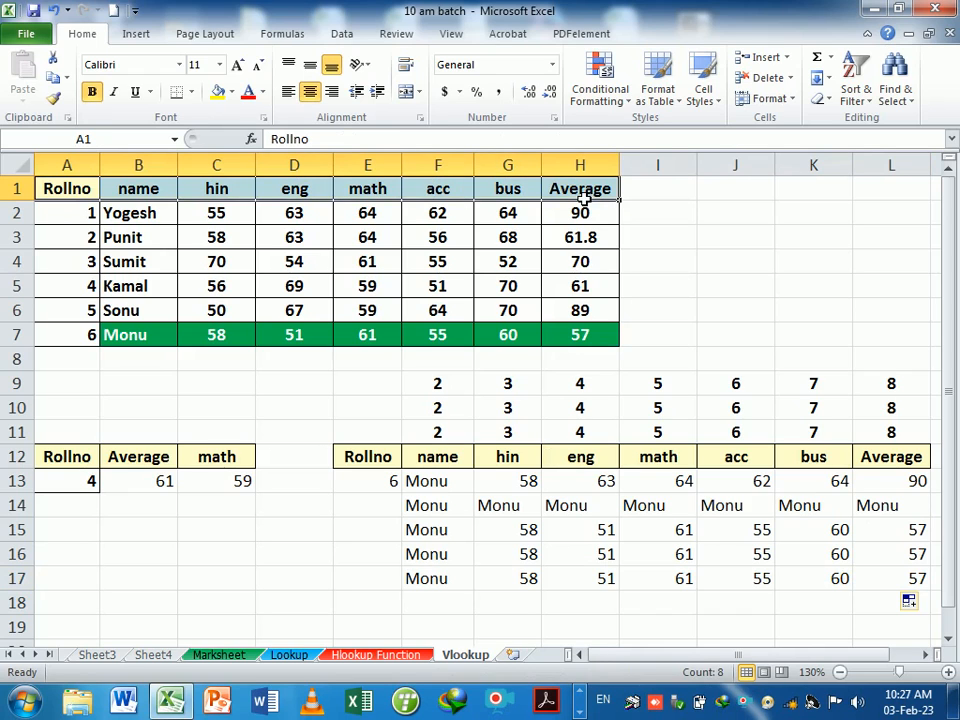
key("ctrl+c")
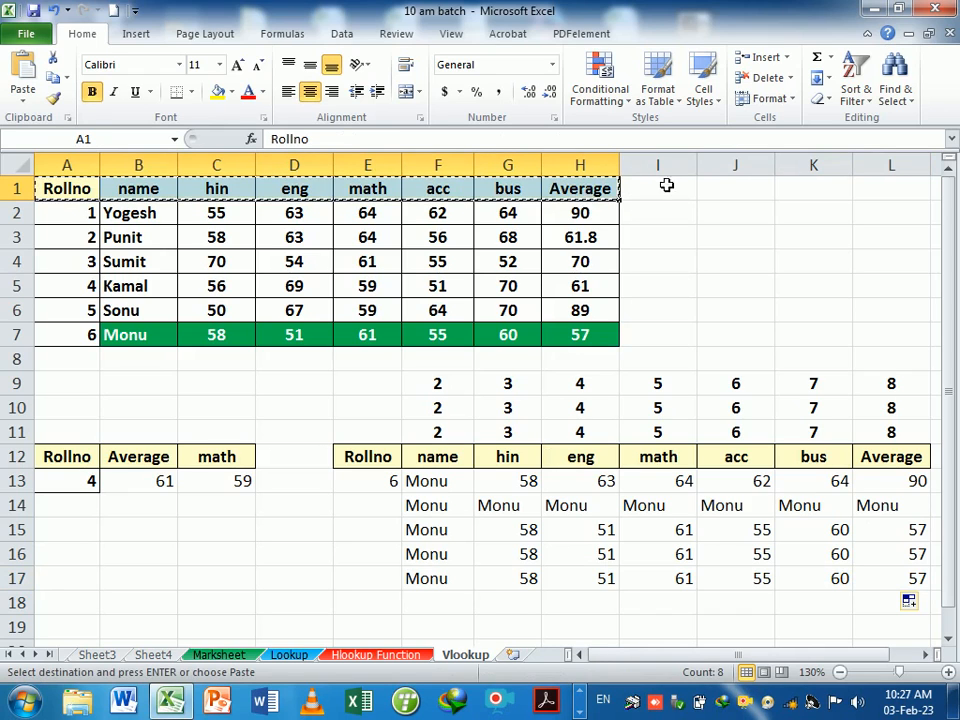
left_click(719, 197)
right_click(719, 197)
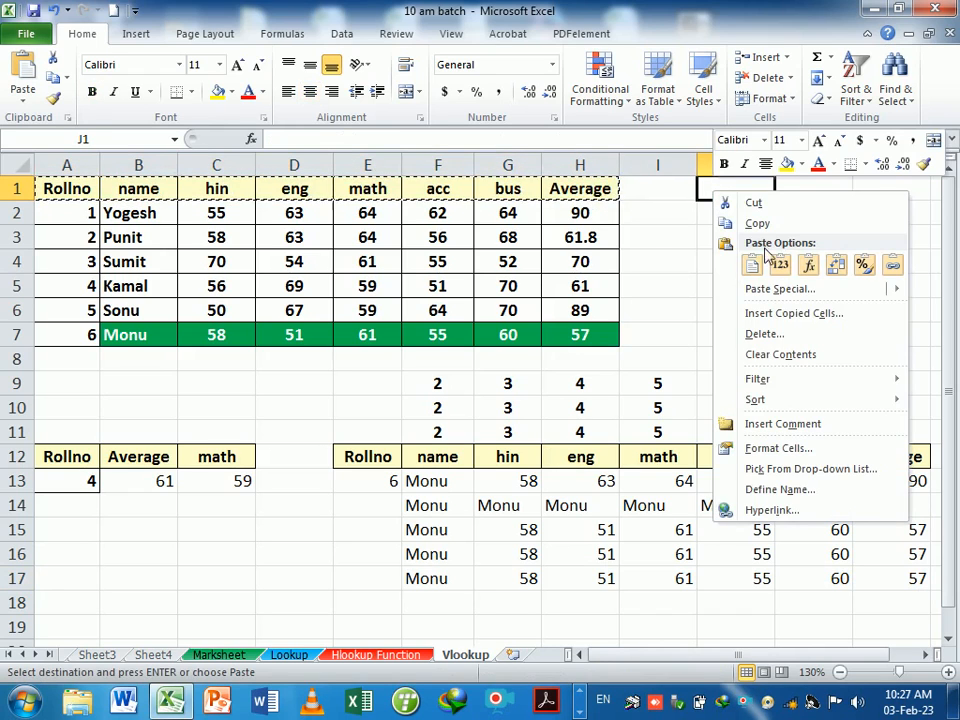
left_click(835, 266)
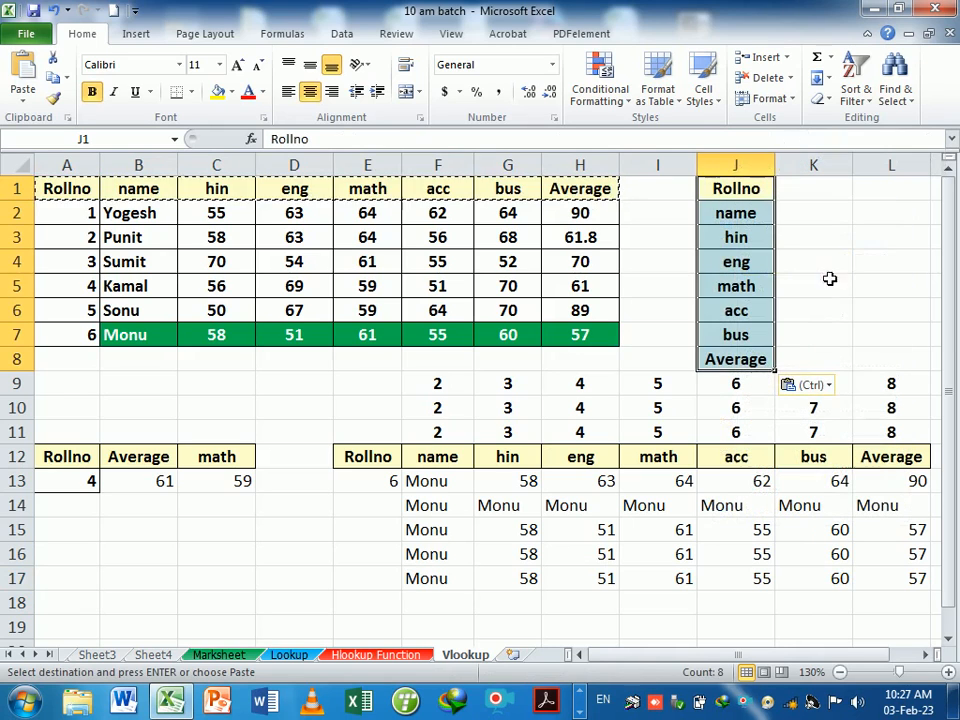
left_click(808, 358)
left_click(296, 263)
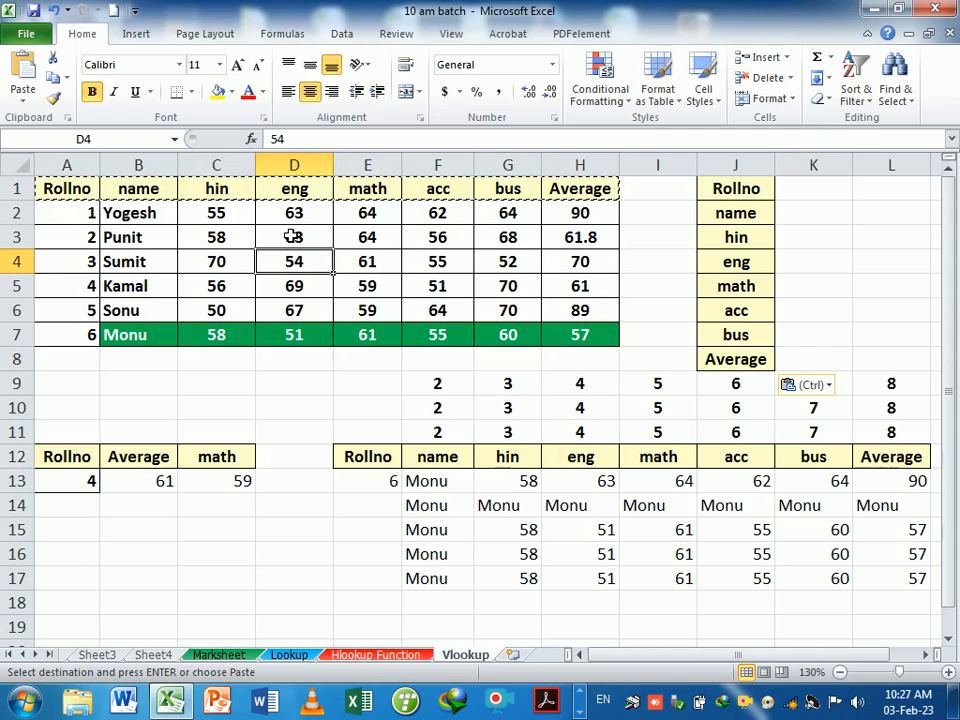
Enter roll number 1 in K1 beside the Rollno label of the vertical list
left_click(812, 192)
left_click_drag(812, 213, 813, 288)
left_click(825, 362)
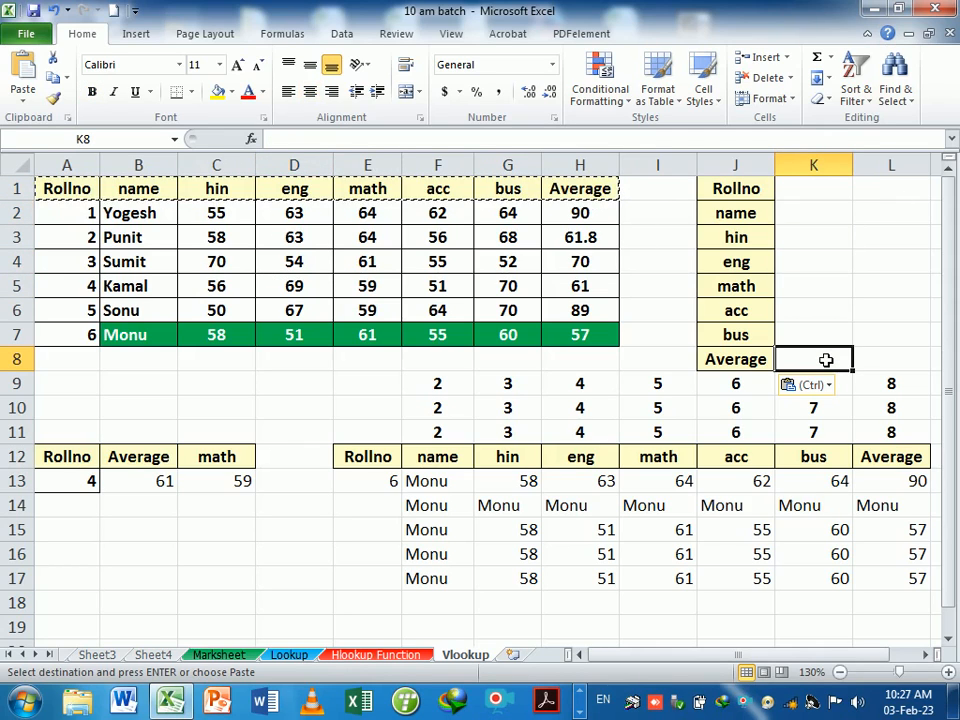
left_click(820, 192)
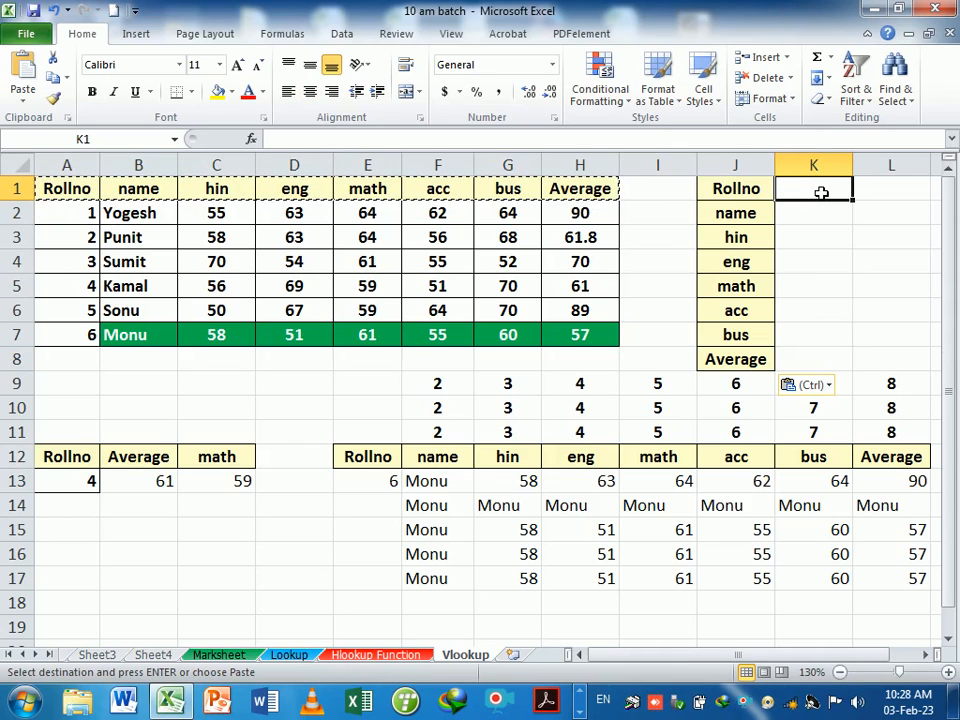
type("1")
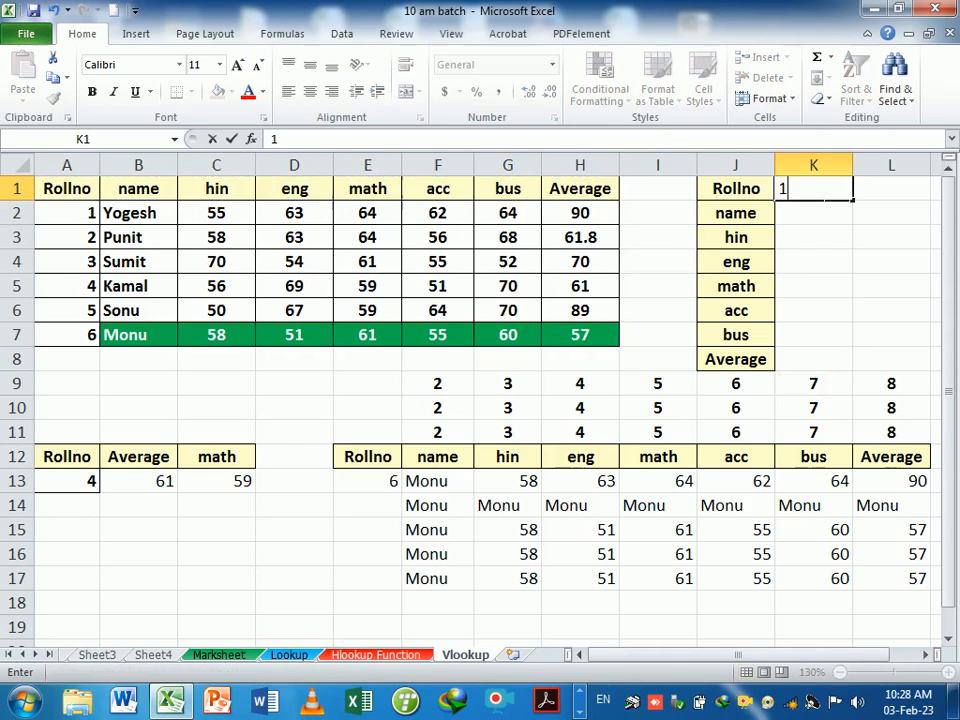
key("Return")
Start a VLOOKUP formula in K2 with lookup value $K$1 and table array A1:H74
type("=vl")
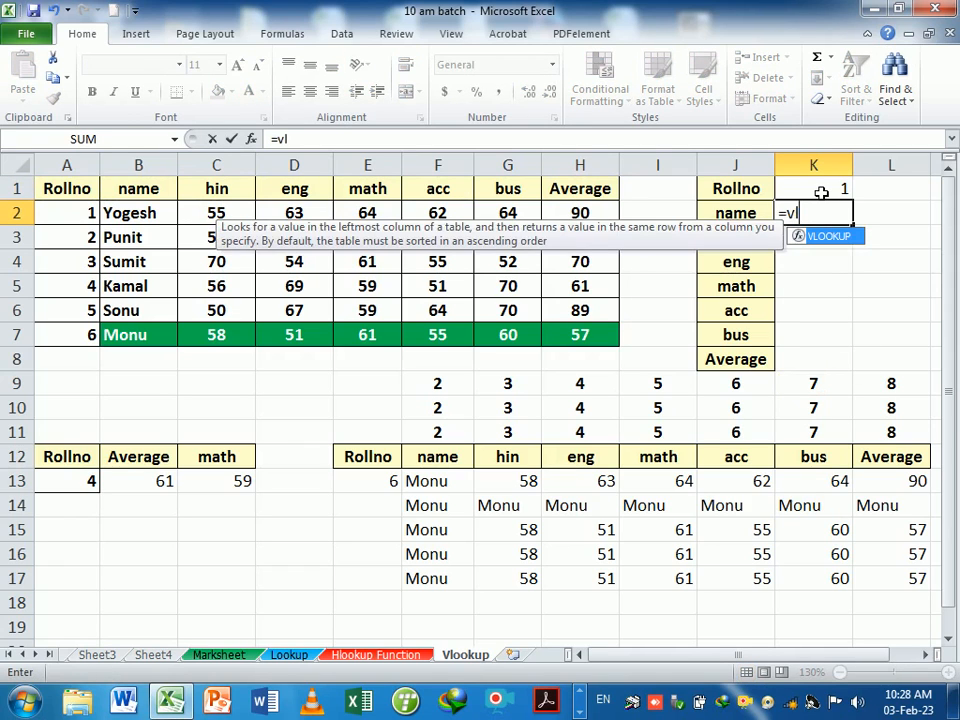
key("Tab")
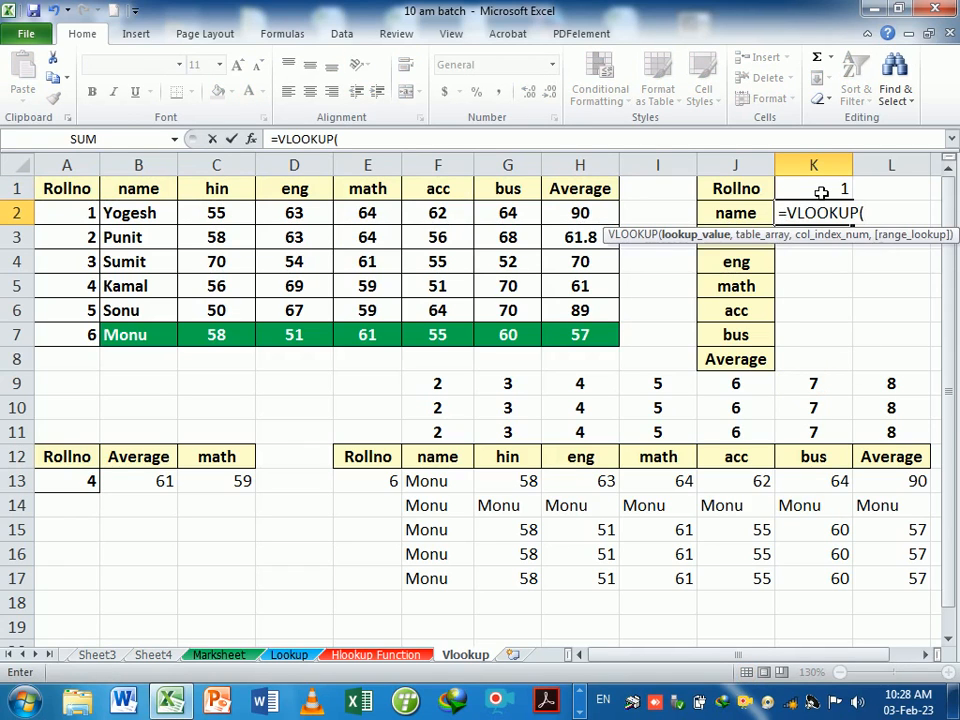
left_click(820, 192)
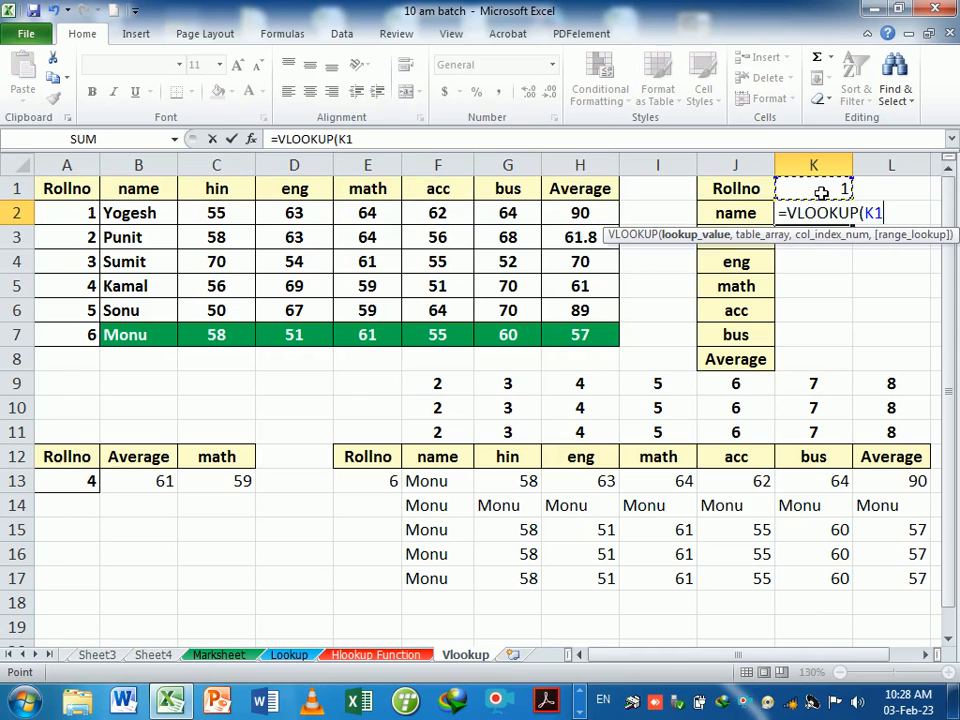
key("F4")
type(",")
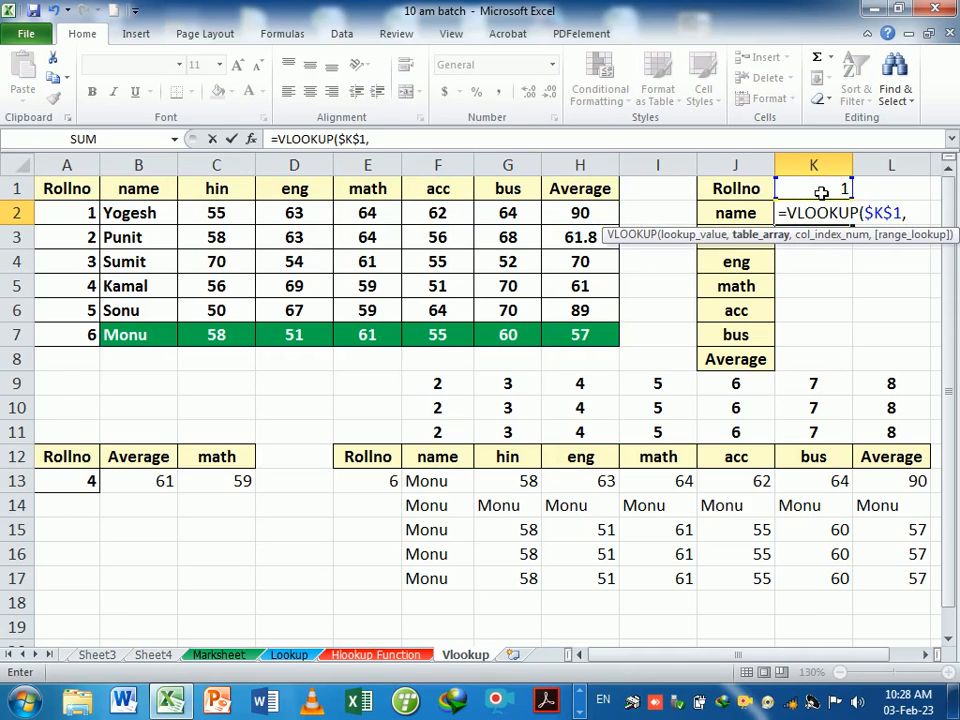
left_click_drag(92, 192, 570, 338)
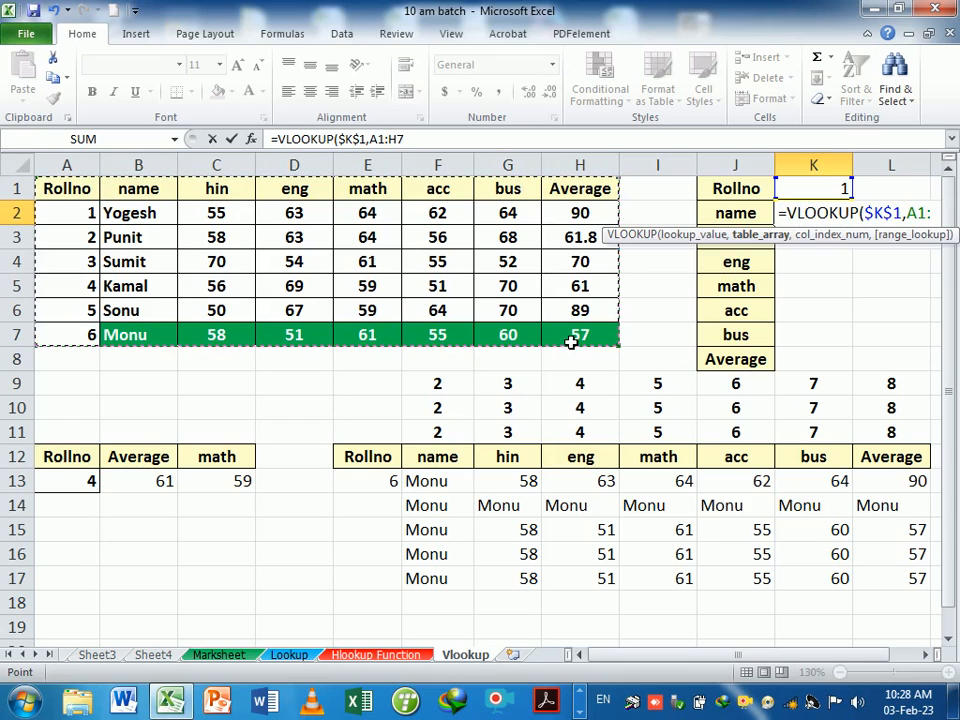
type("4,")
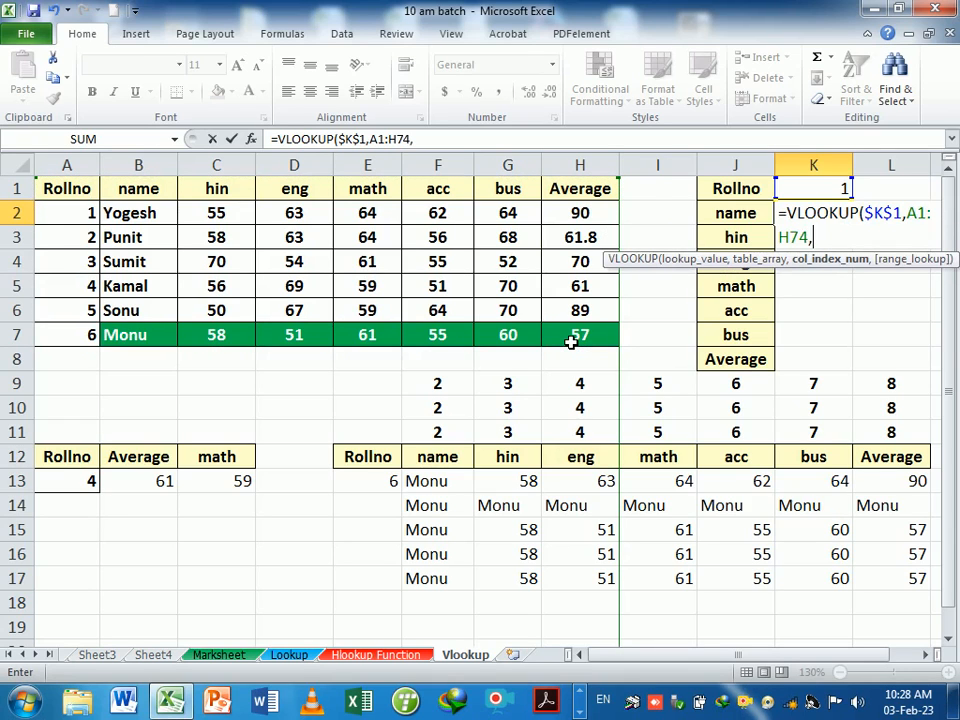
Complete K2's VLOOKUP with ROW(A2) as the column index and exact match 0, and fill it down to K8
type("r")
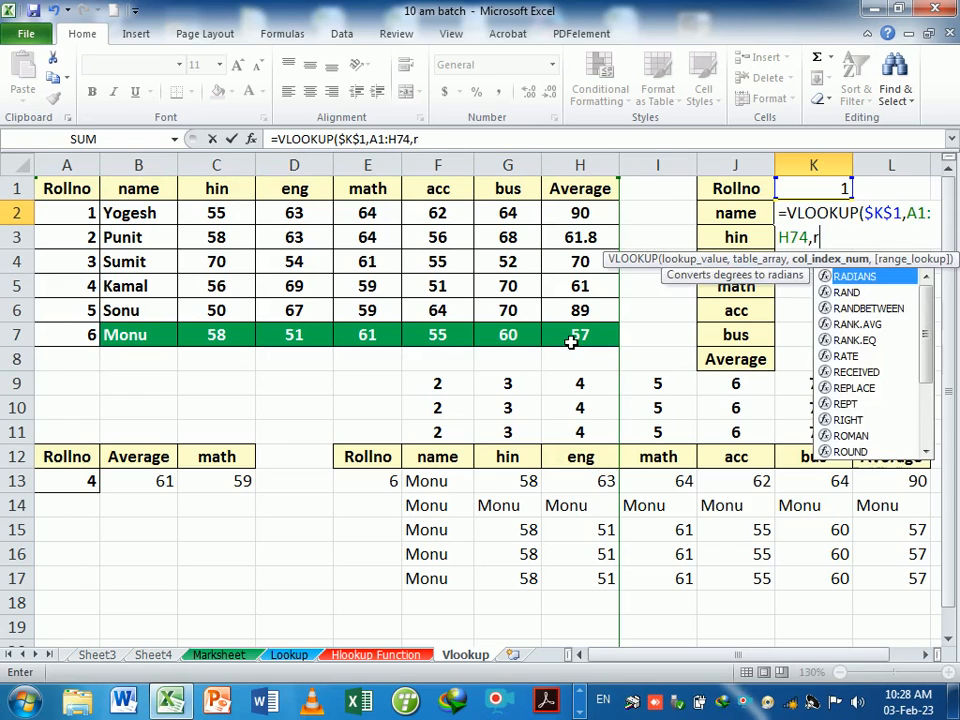
type("wo")
key("BackSpace")
key("BackSpace")
type("ow")
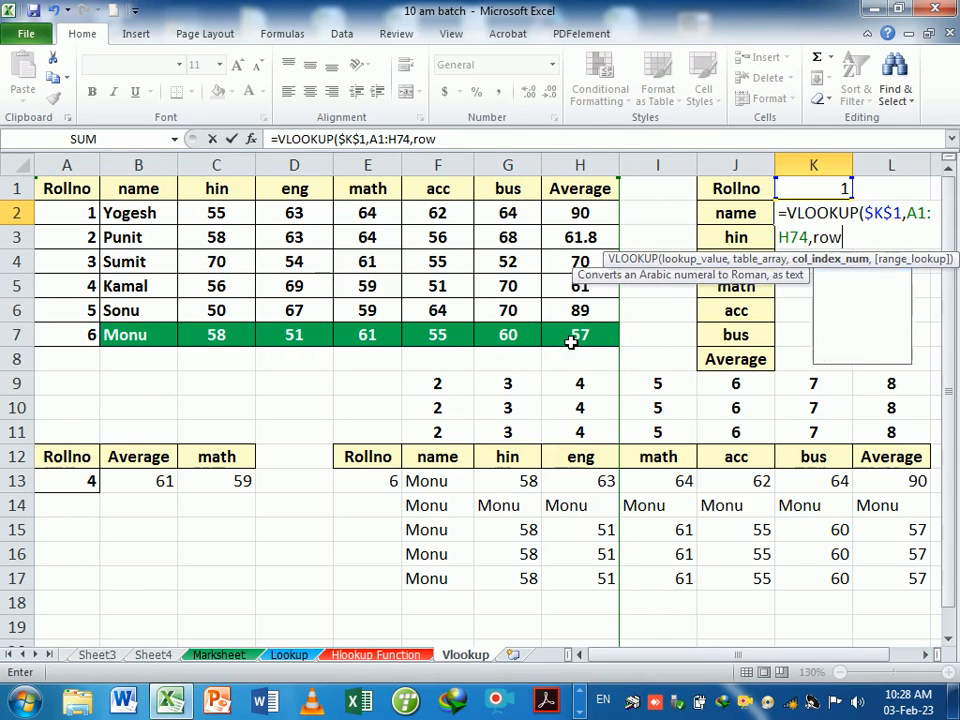
key("Tab")
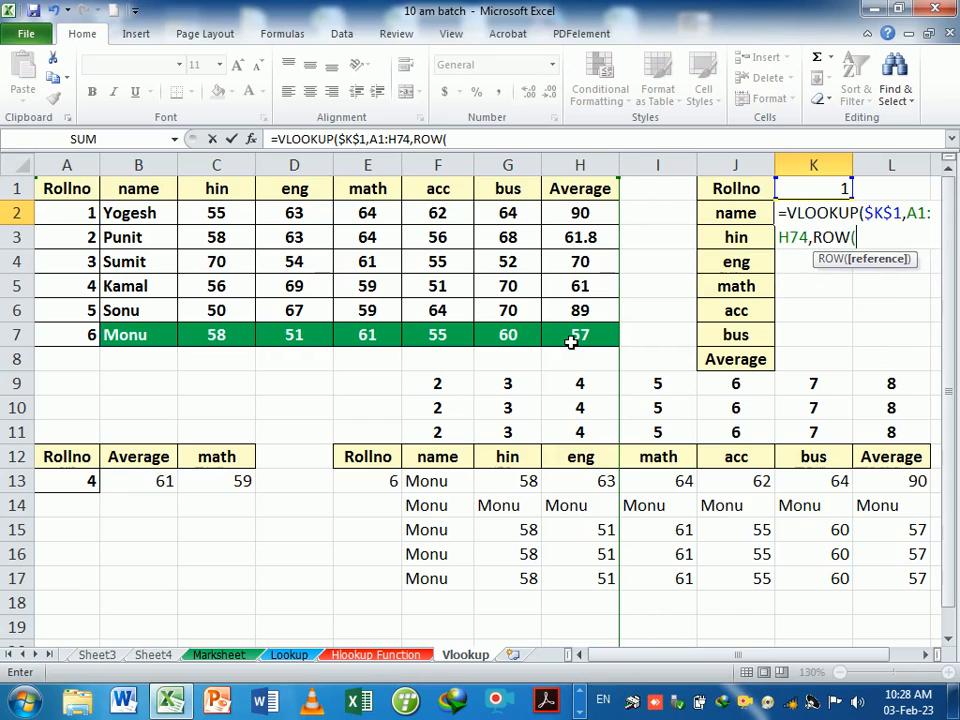
left_click(62, 219)
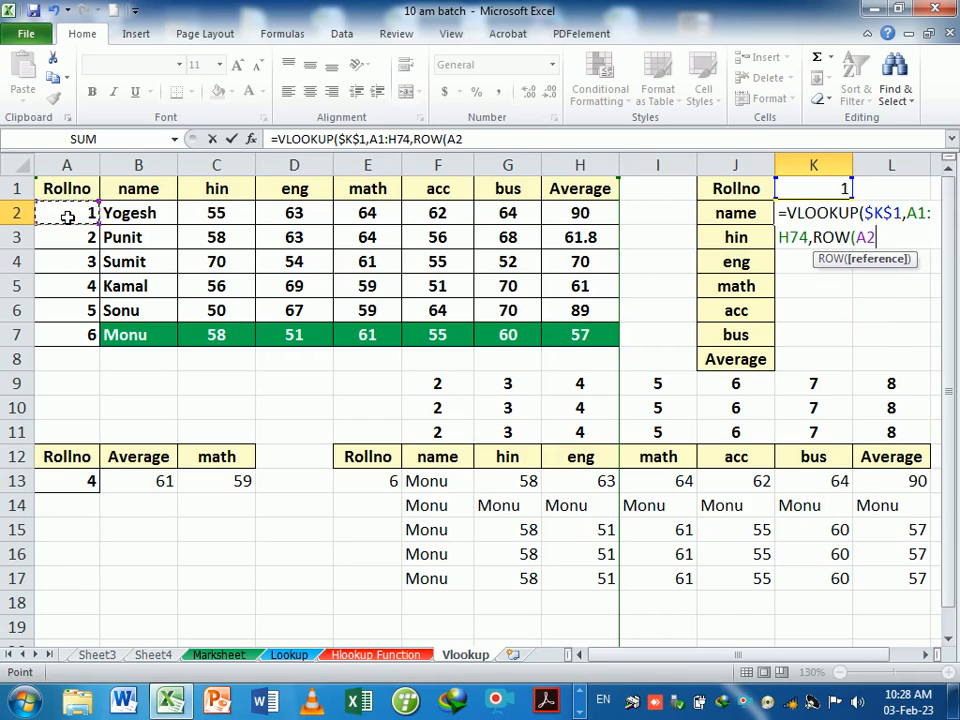
type(")")
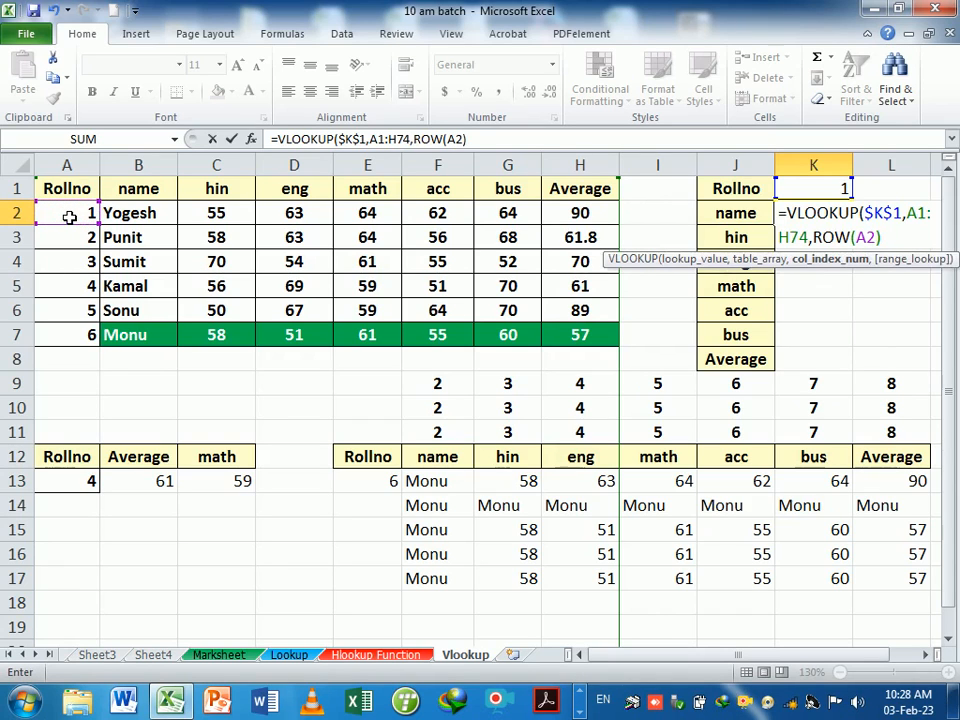
type(",0)")
key("Return")
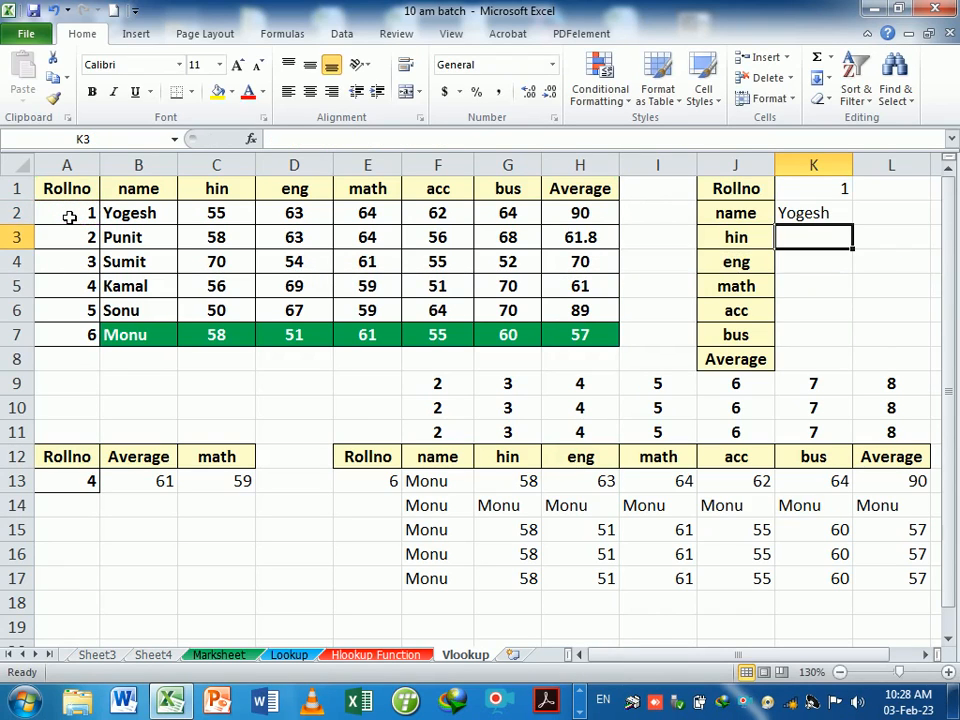
left_click(846, 222)
left_click_drag(857, 233, 843, 334)
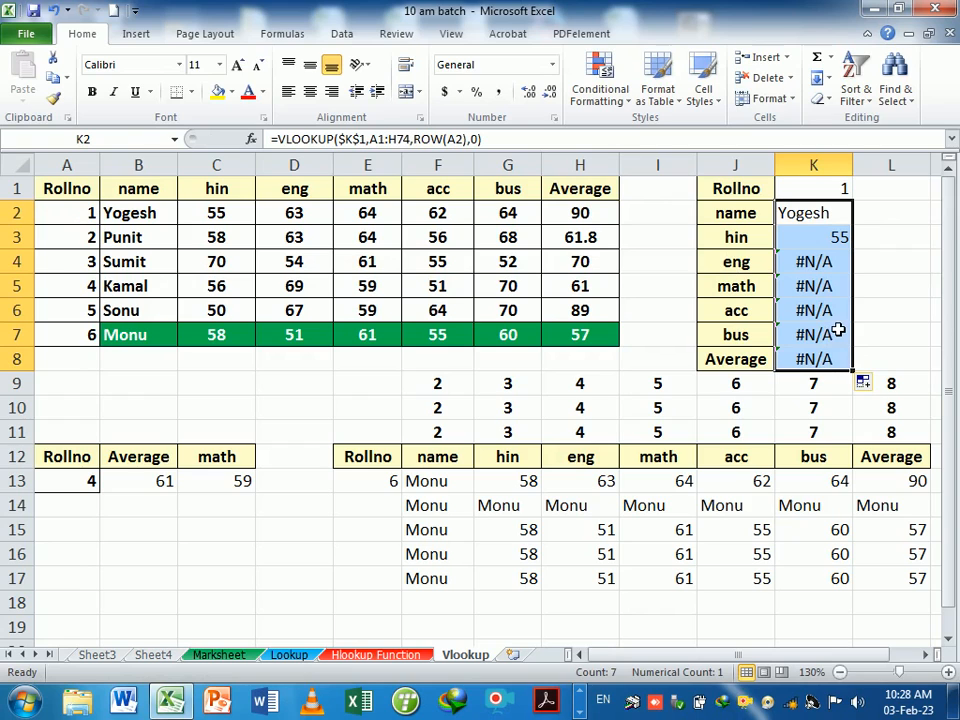
Make the table array in K2's VLOOKUP absolute as $A$1:$H$74
double_click(804, 214)
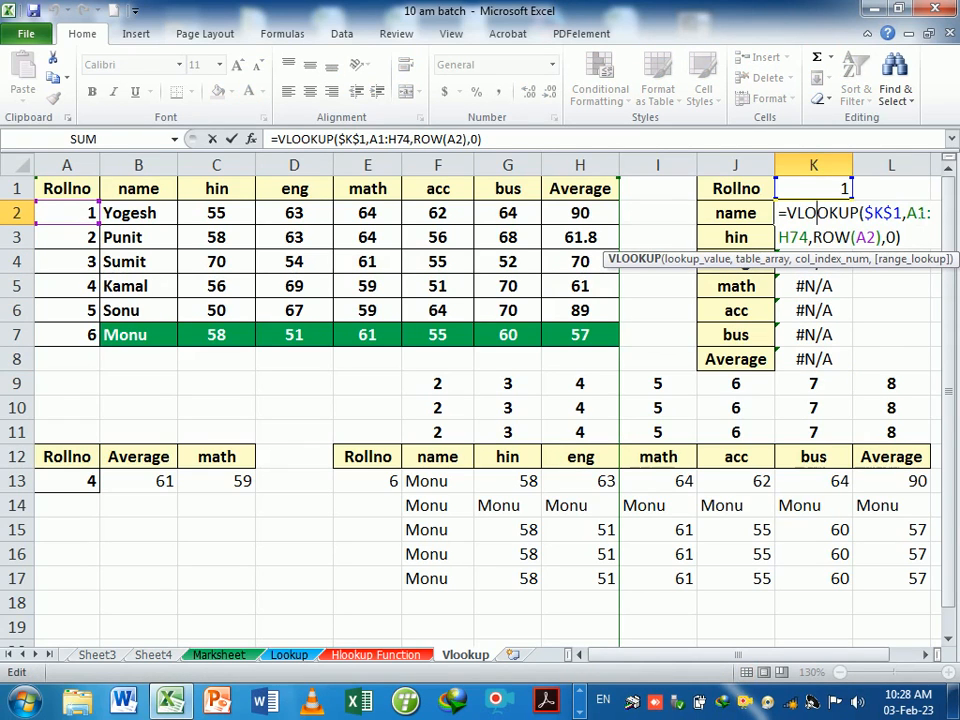
left_click_drag(907, 214, 810, 237)
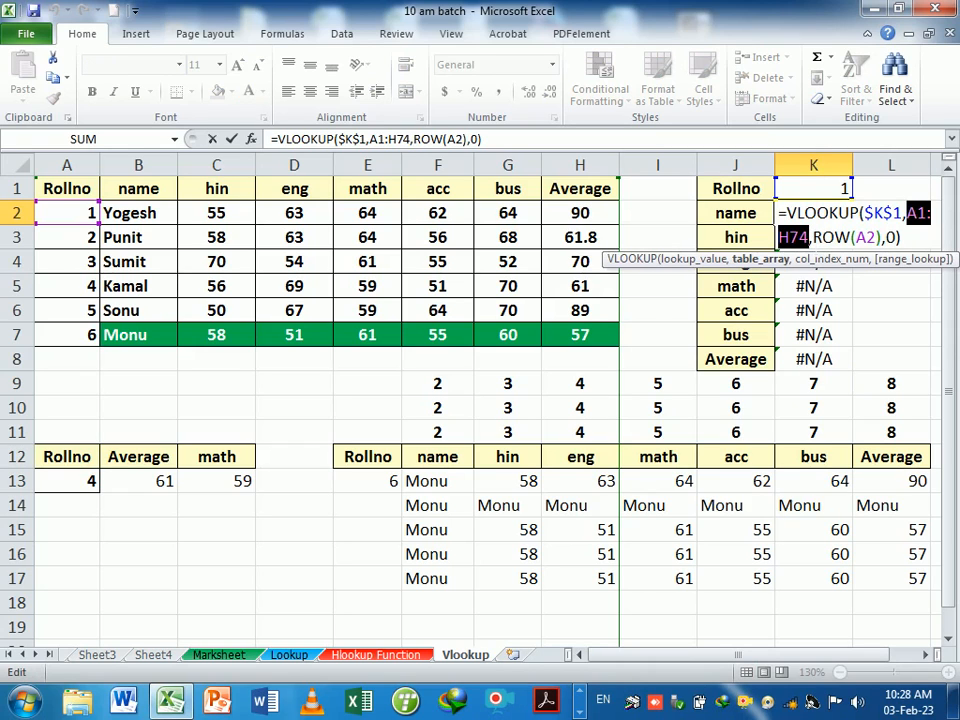
key("F4")
key("Return")
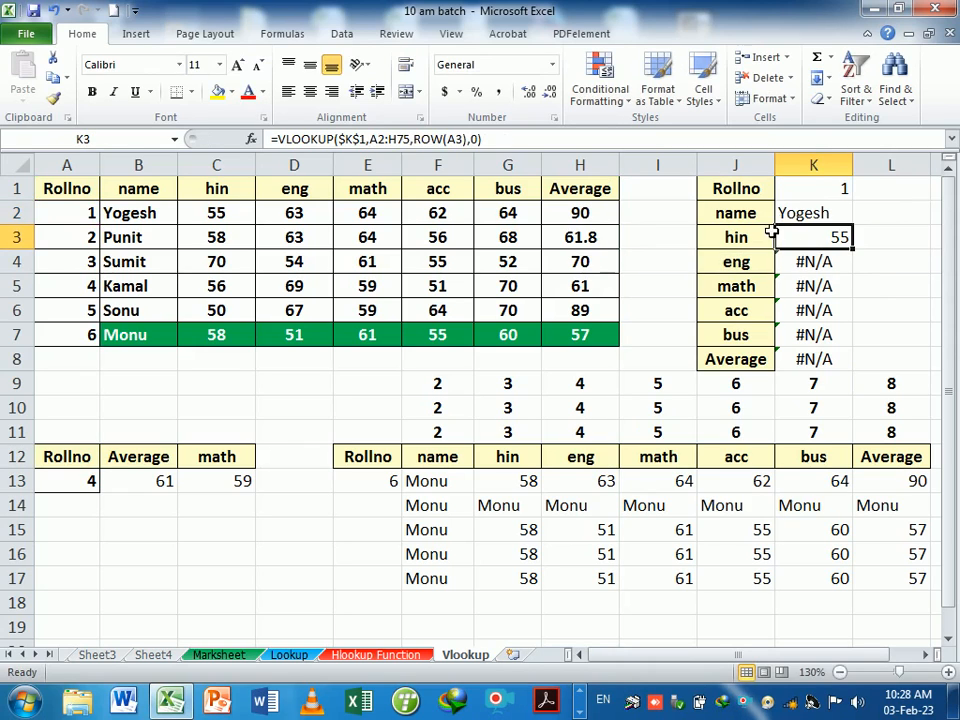
Narrow column I slightly and fill the corrected K2 formula down to K8
left_click_drag(706, 170, 681, 166)
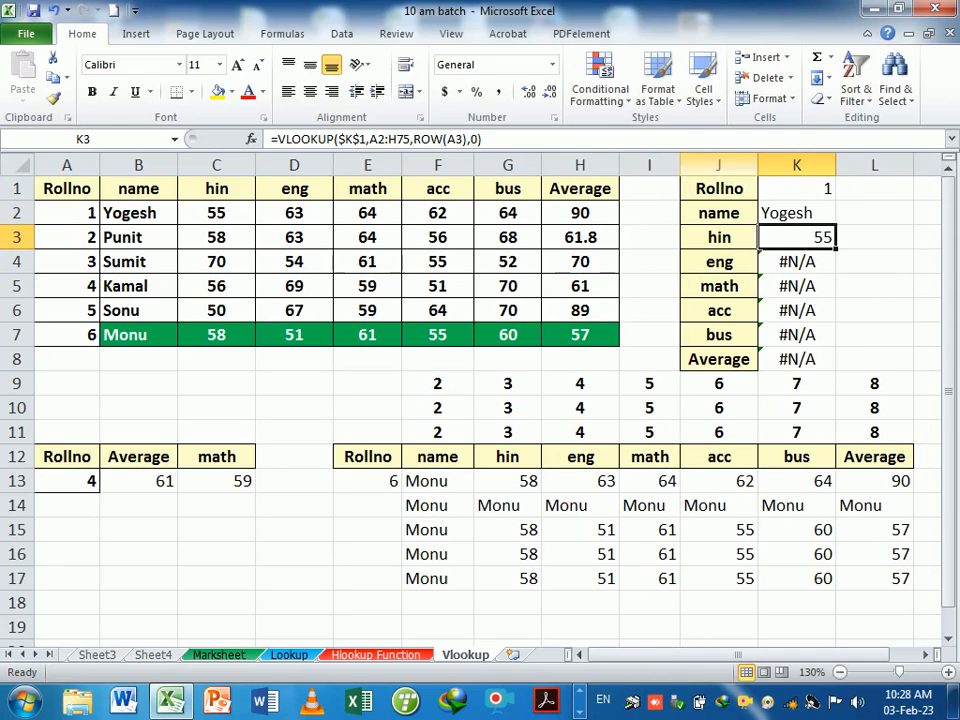
left_click(831, 221)
left_click_drag(836, 226, 842, 369)
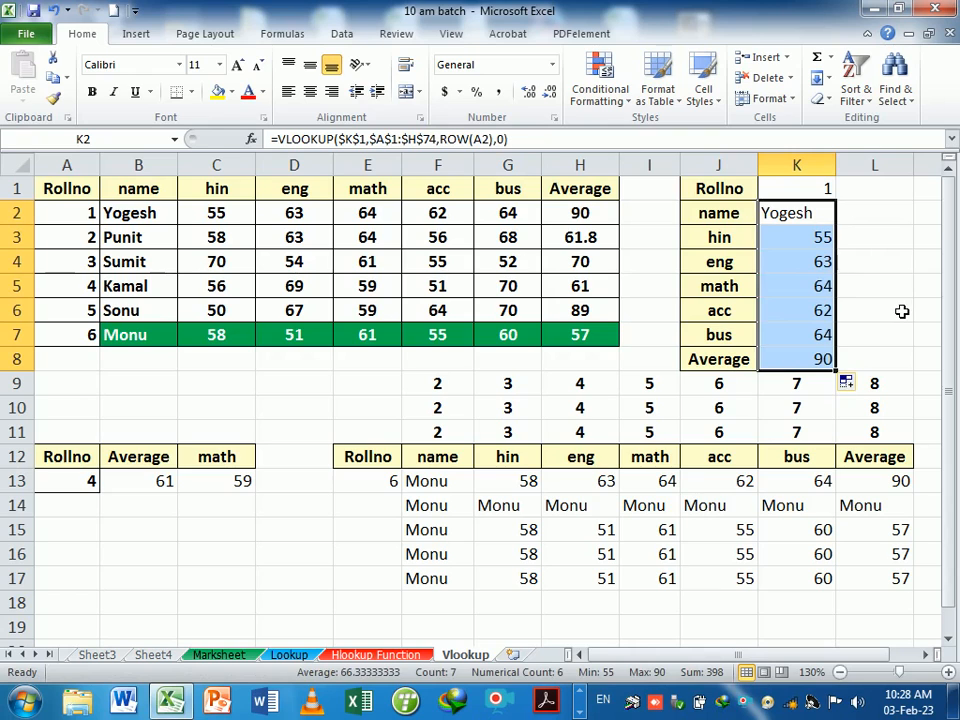
Set the roll number in K1 to 6 and compare the vertical results with row 17 and table row 7
left_click(806, 195)
type("6")
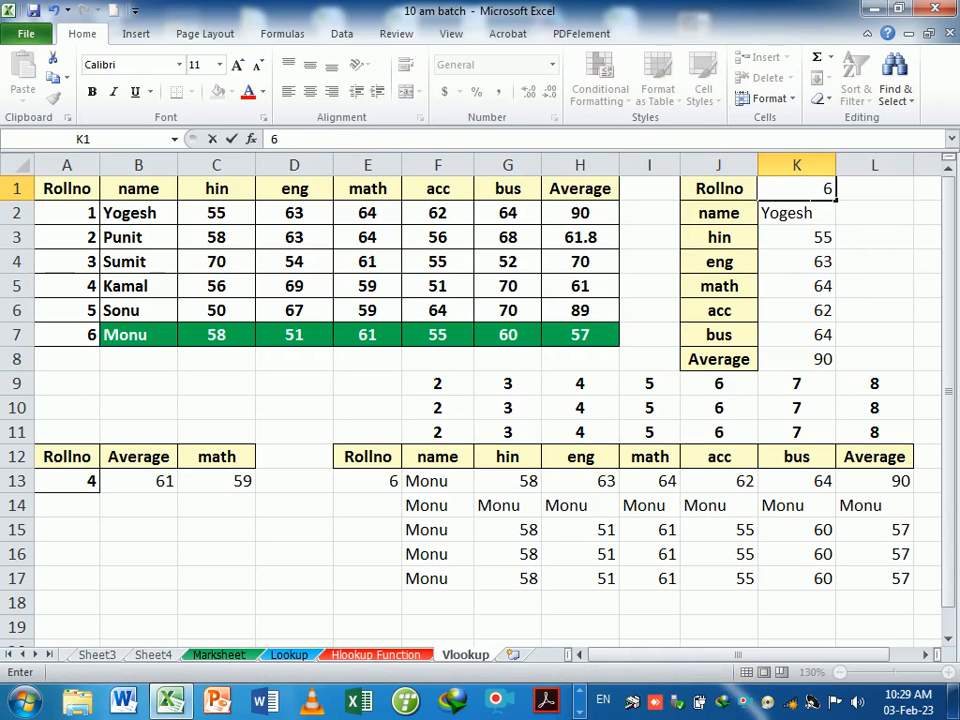
key("Return")
left_click_drag(420, 590, 900, 579)
left_click_drag(798, 192, 795, 358)
left_click_drag(605, 336, 140, 338)
left_click(312, 391)
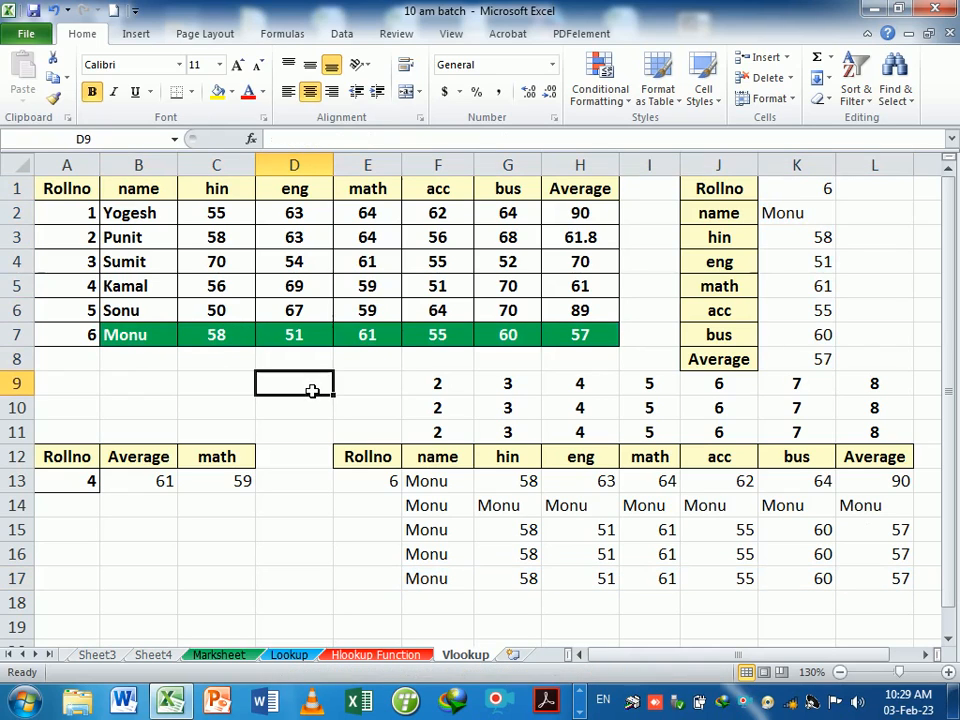
Start a VLOOKUP formula in L2 with lookup value $K$1 and table array $A$1:$H$7
left_click(905, 196)
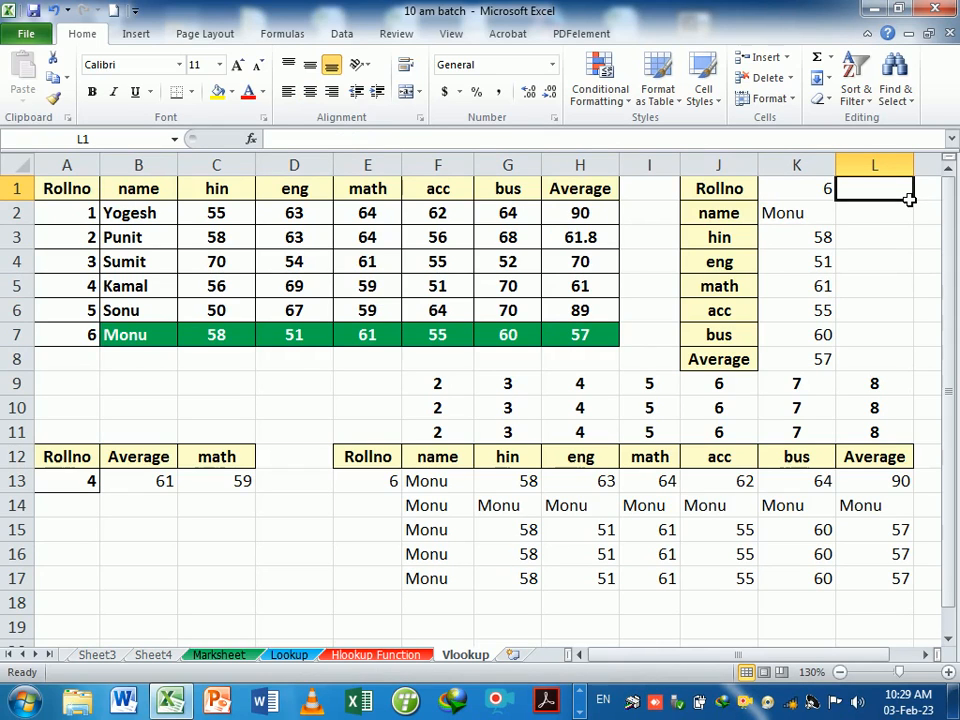
left_click(909, 201)
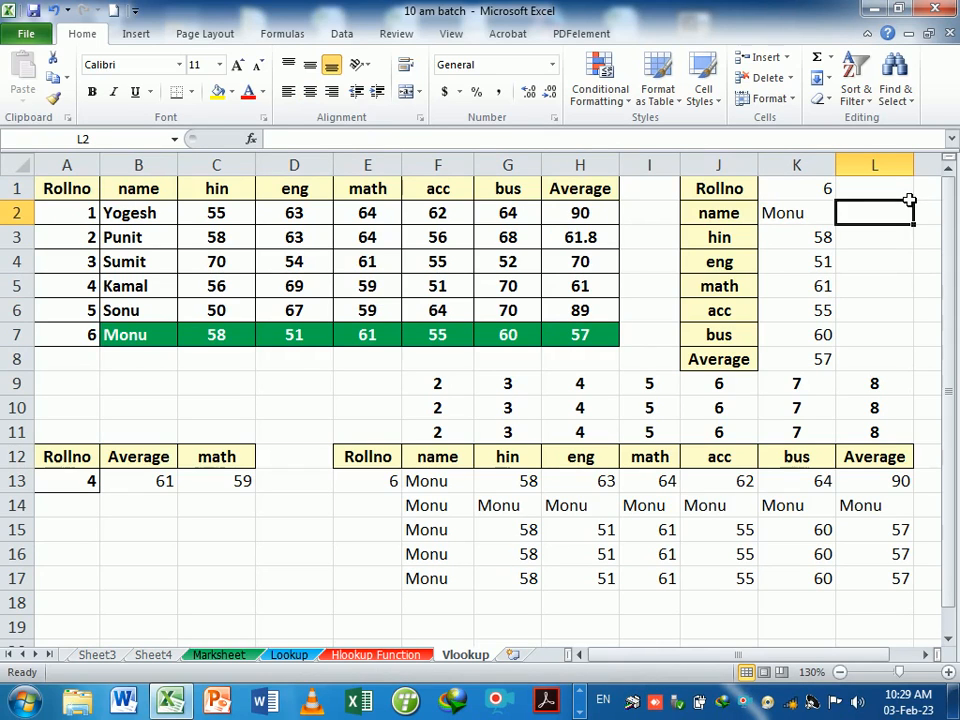
type("=VLOOKUP(")
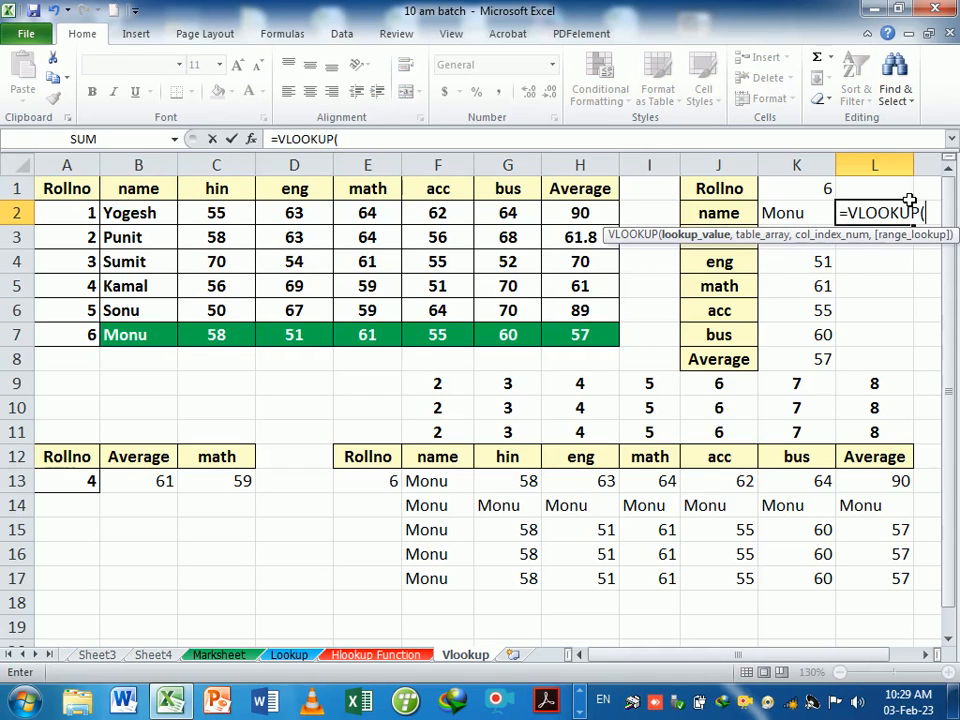
left_click(804, 189)
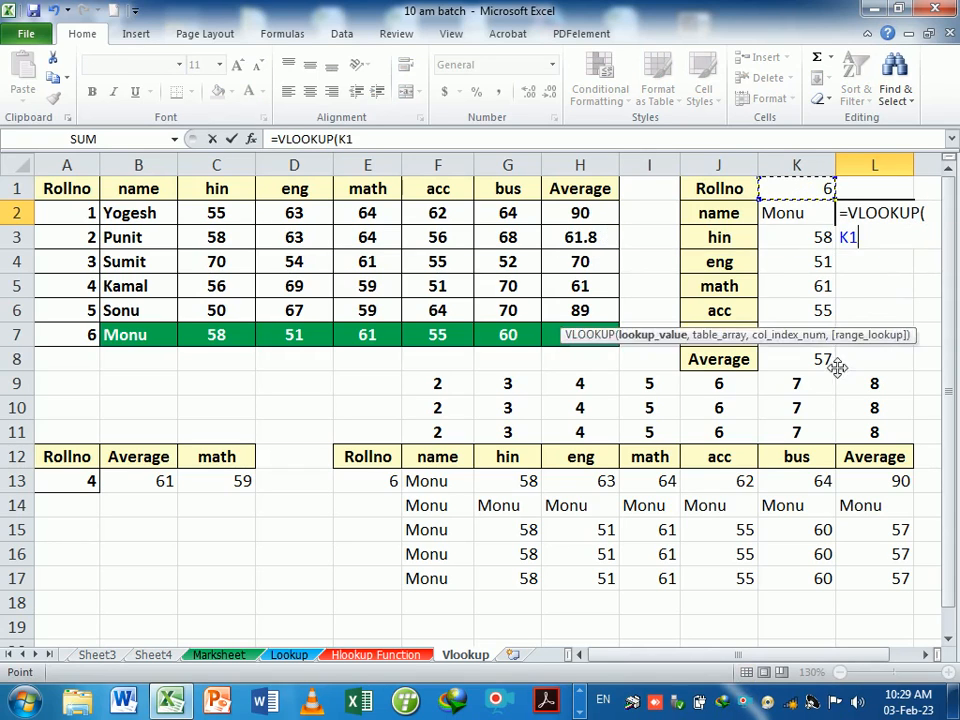
key("F4")
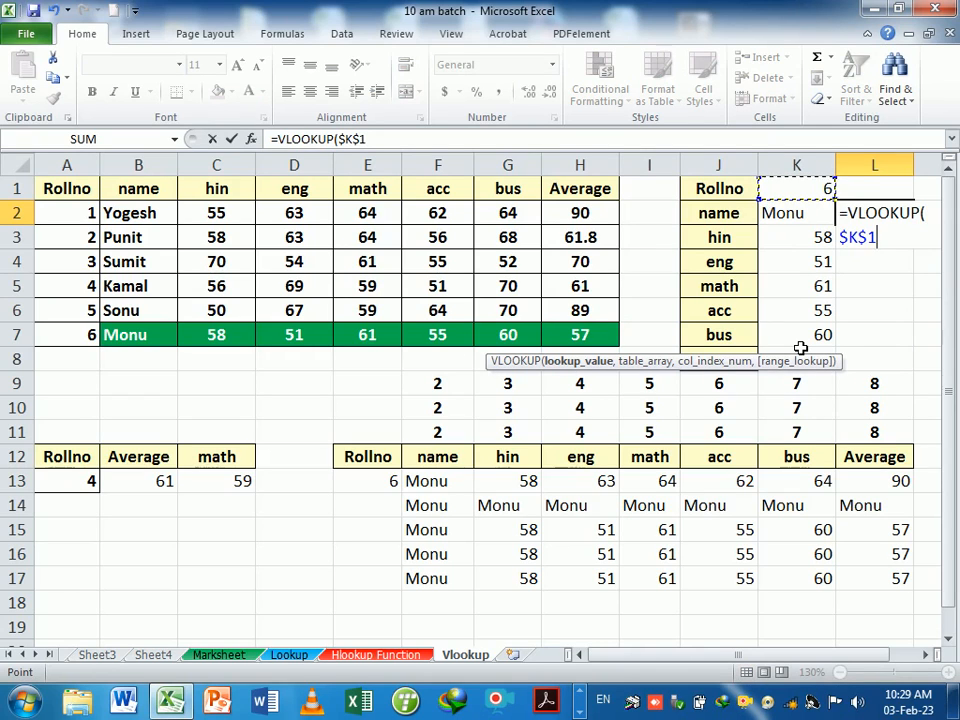
type(",")
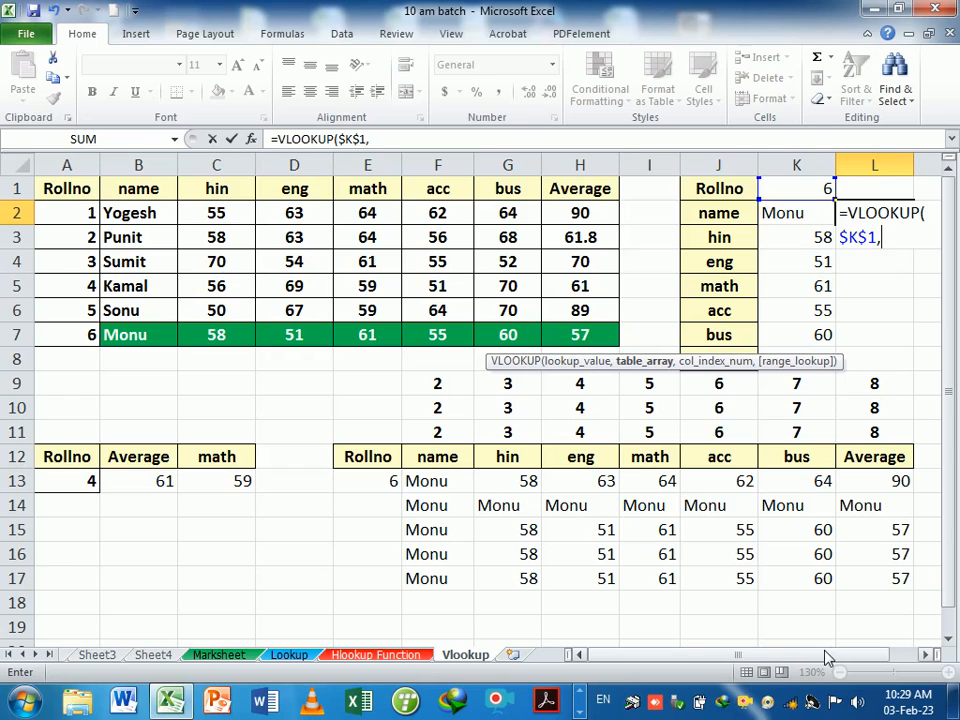
left_click_drag(77, 189, 606, 356)
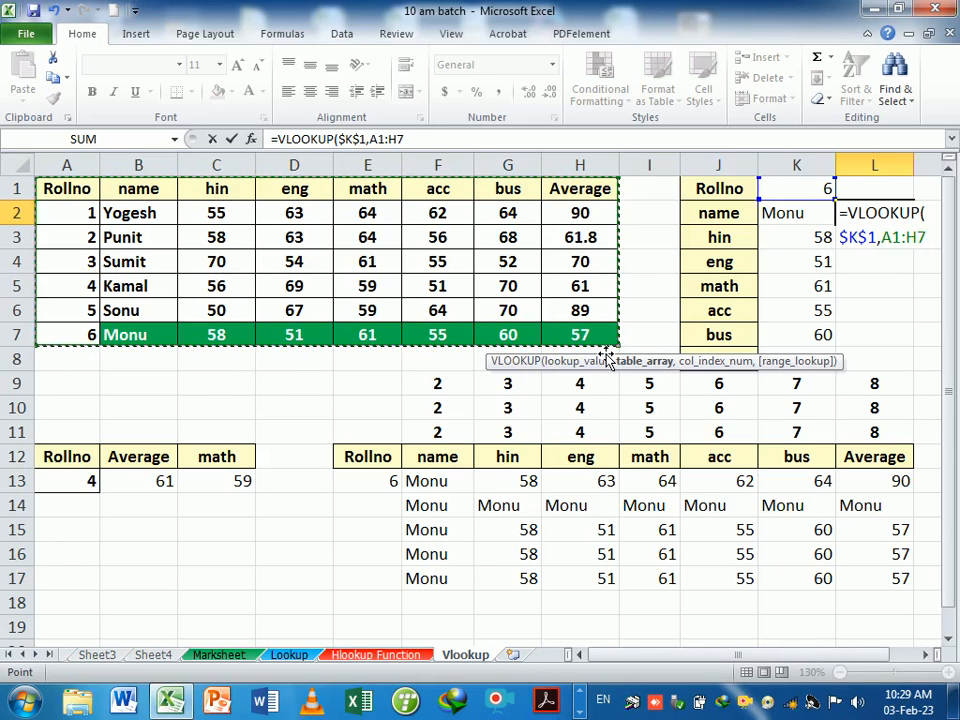
key("F4")
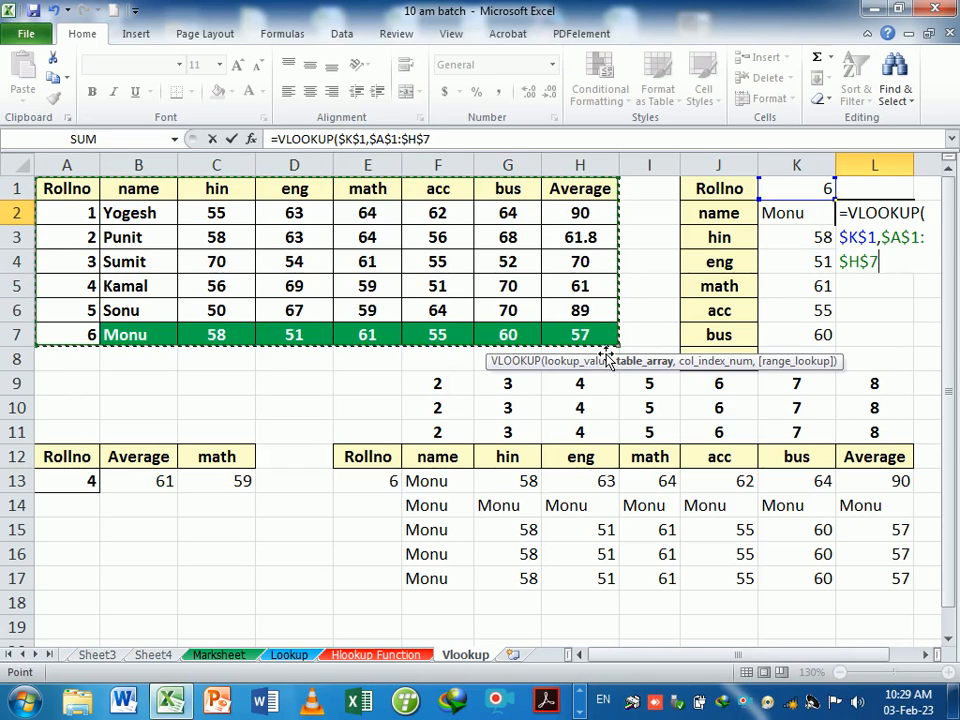
Use ROWS(J$1:J2) as the column index of the VLOOKUP in L2, fixing only the starting row
type(",rows")
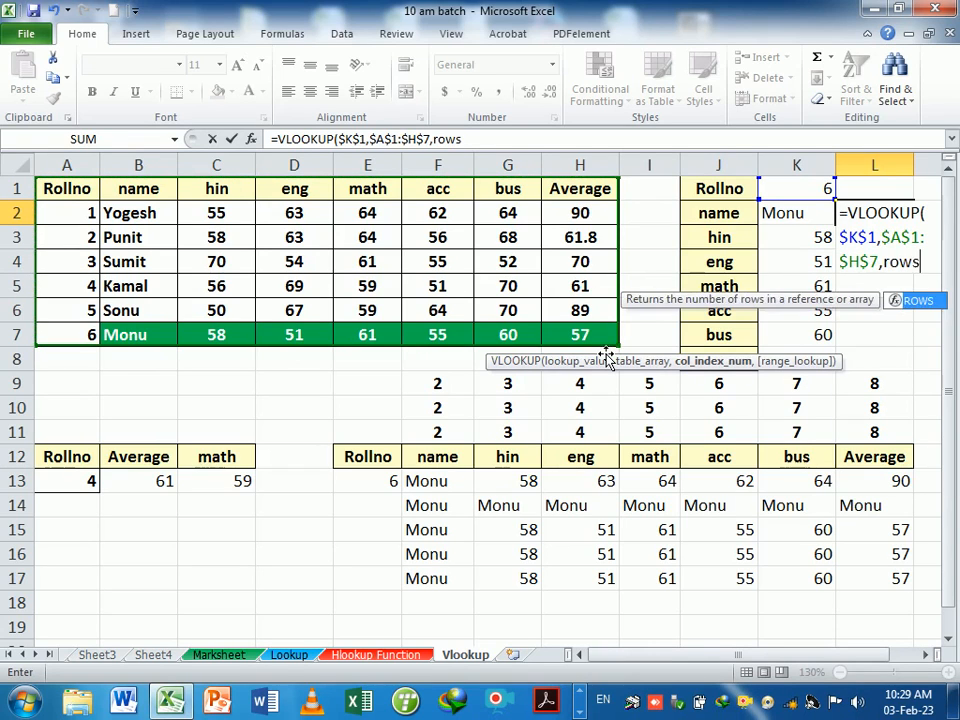
type("(")
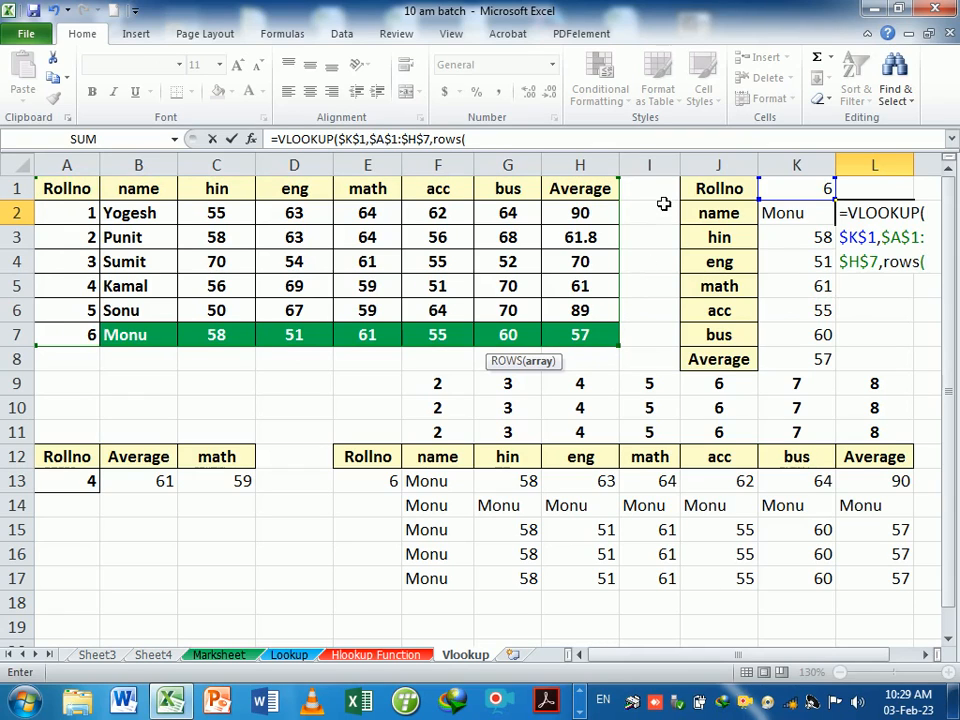
left_click_drag(704, 189, 718, 212)
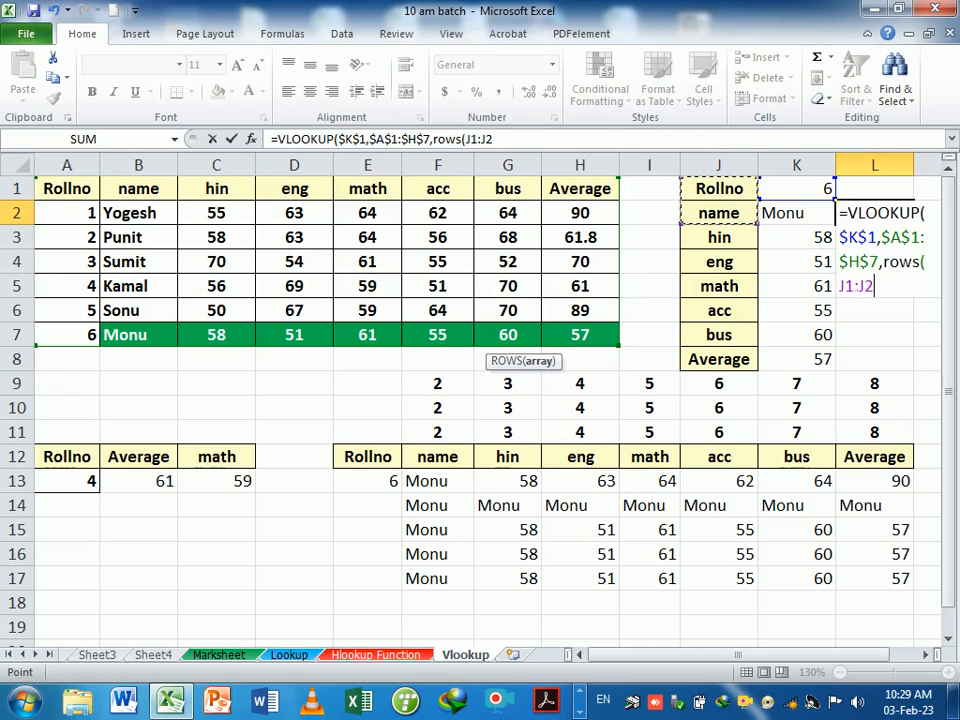
left_click(843, 286)
type("$1:J2")
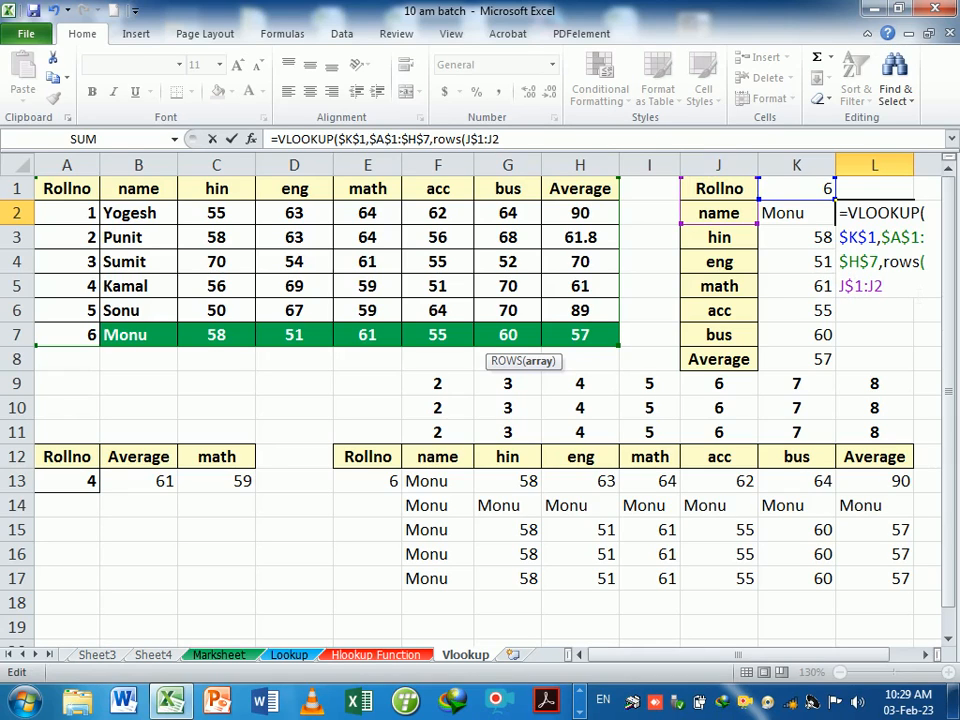
Finish the L2 formula with exact-match argument 0 and fill it down to L8
type(")m9")
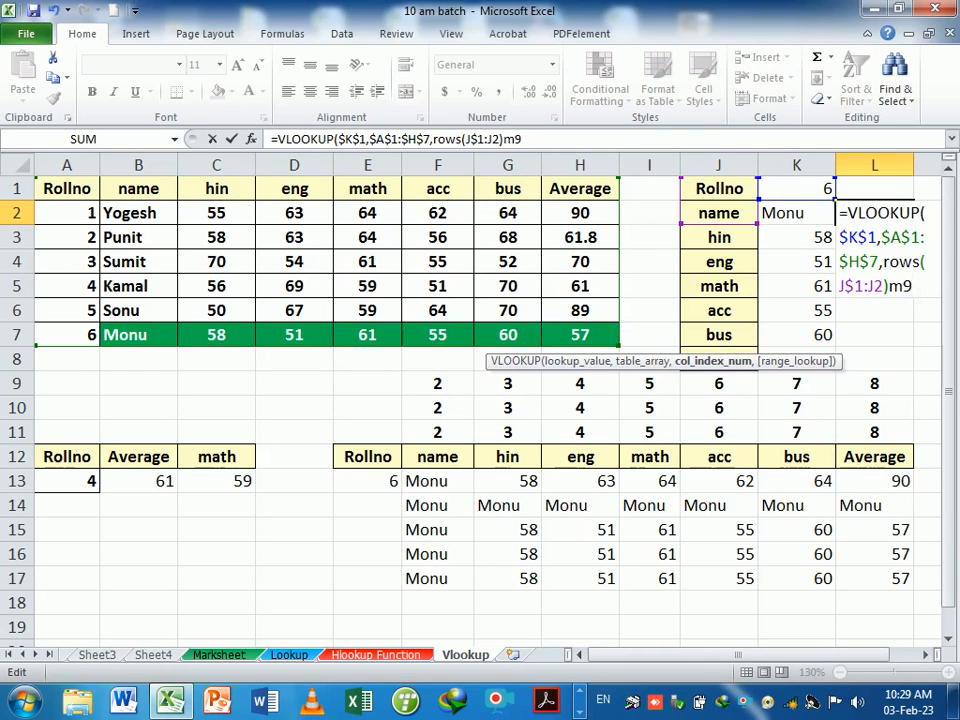
key("BackSpace")
key("BackSpace")
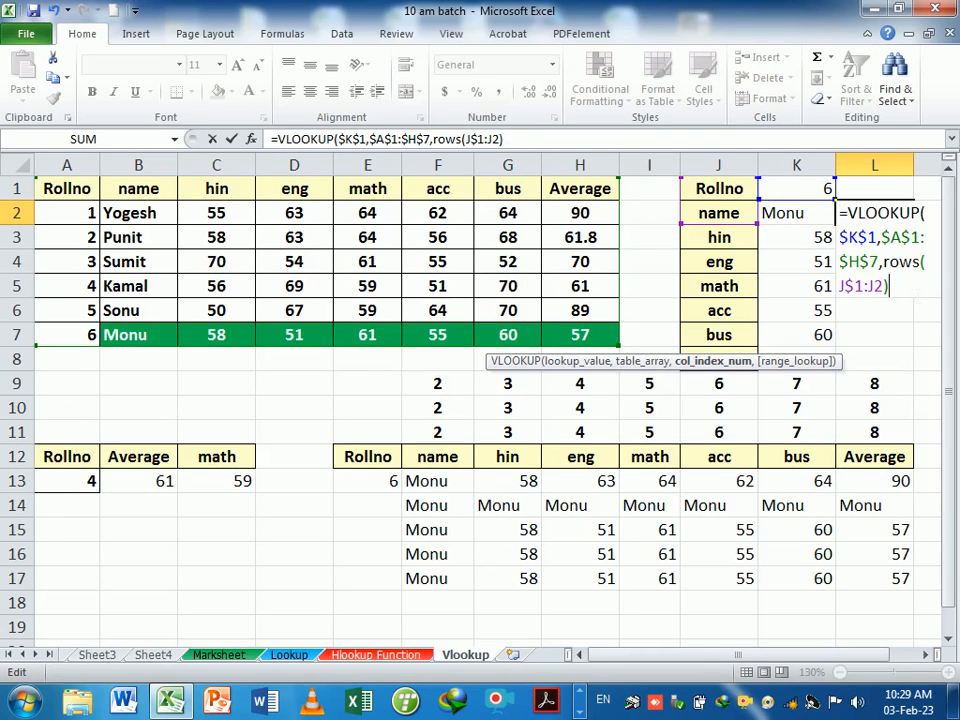
type(",0")
key("Return")
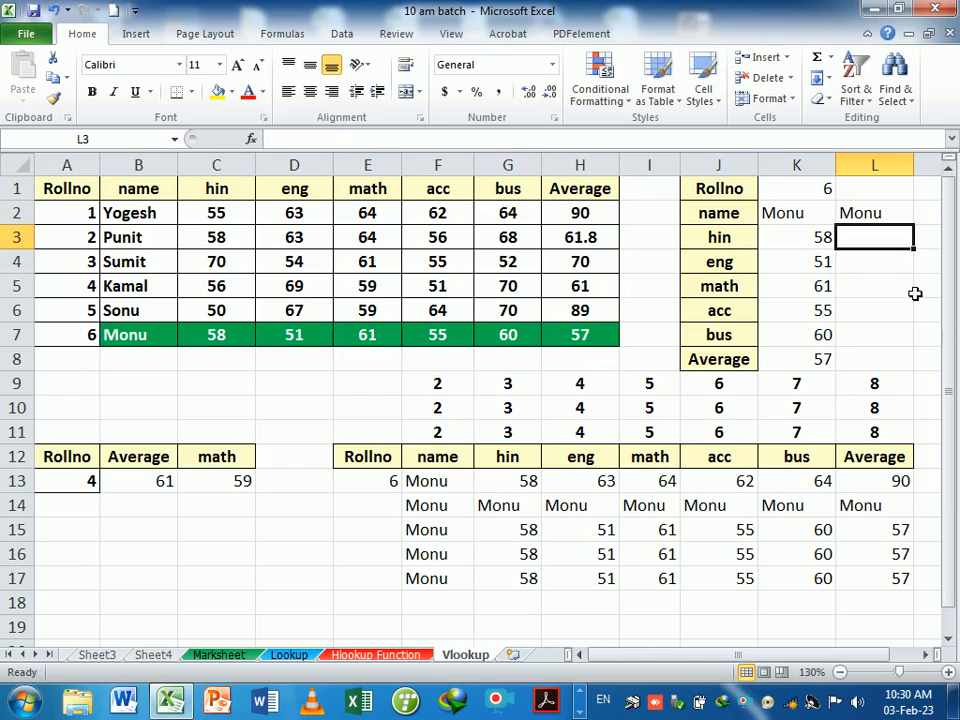
left_click(900, 215)
left_click_drag(913, 226, 891, 364)
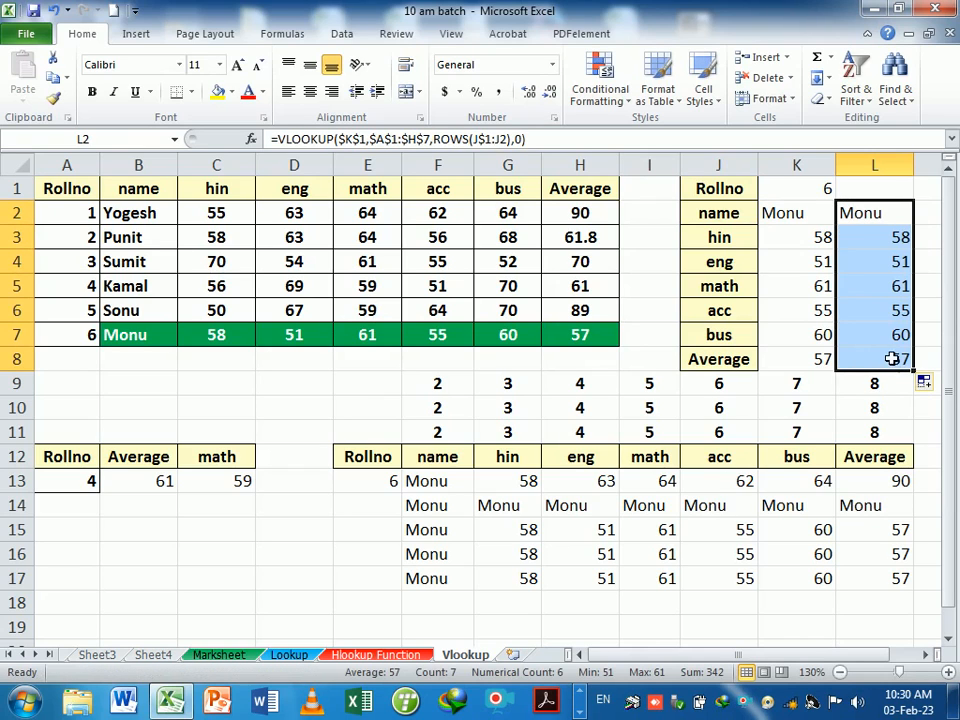
Copy the vertical result block J1:L8 and paste it at A10
left_click(720, 195)
left_click_drag(720, 195, 853, 370)
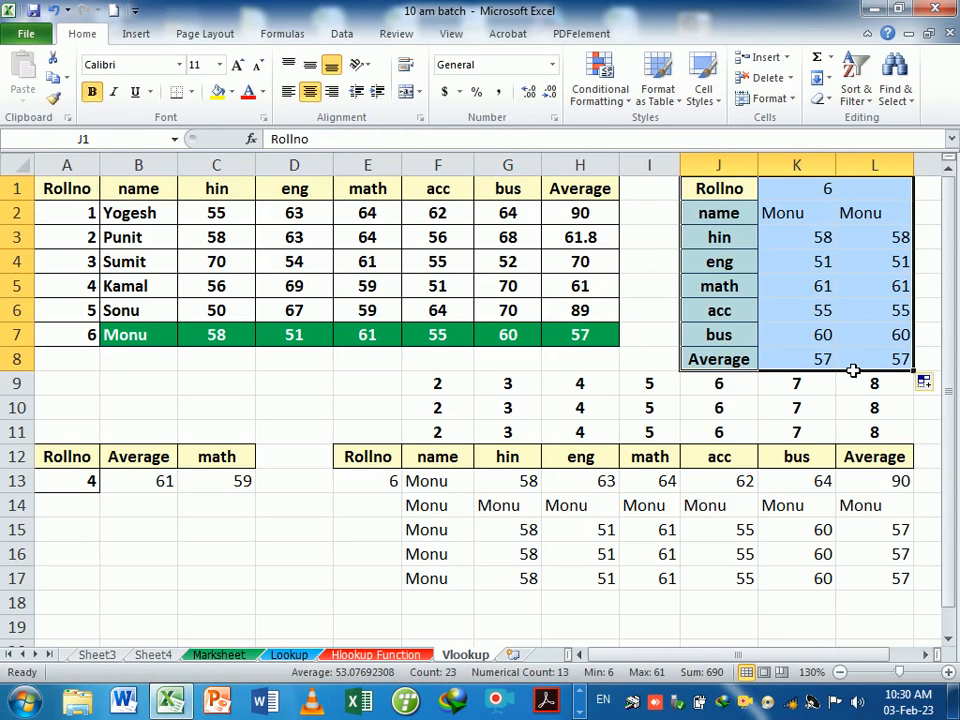
key("ctrl+c")
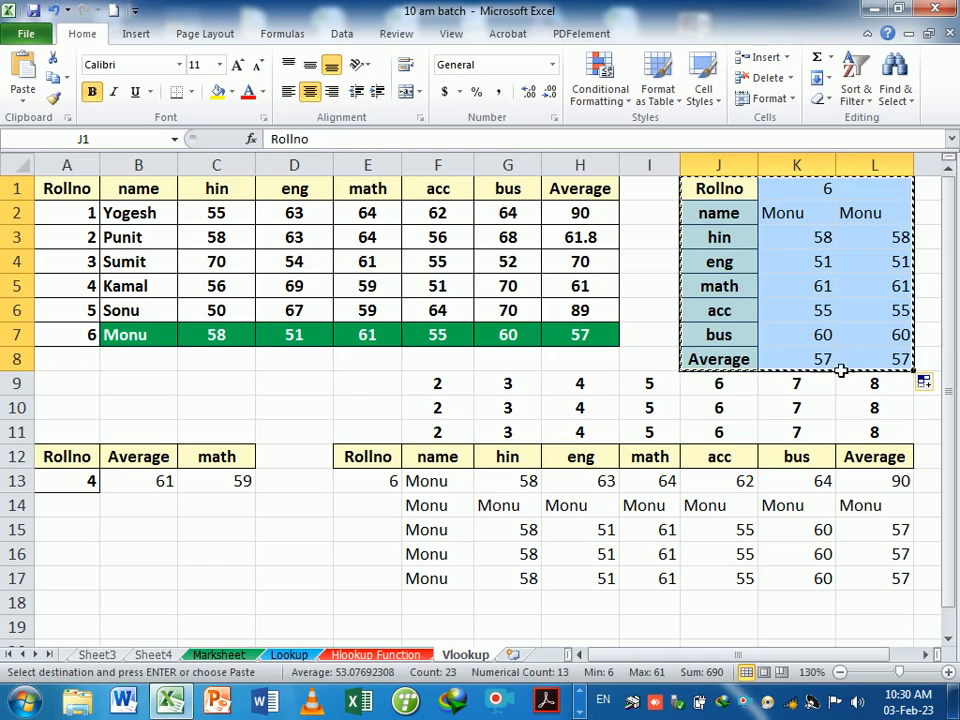
left_click(71, 456)
left_click(86, 408)
key("Return")
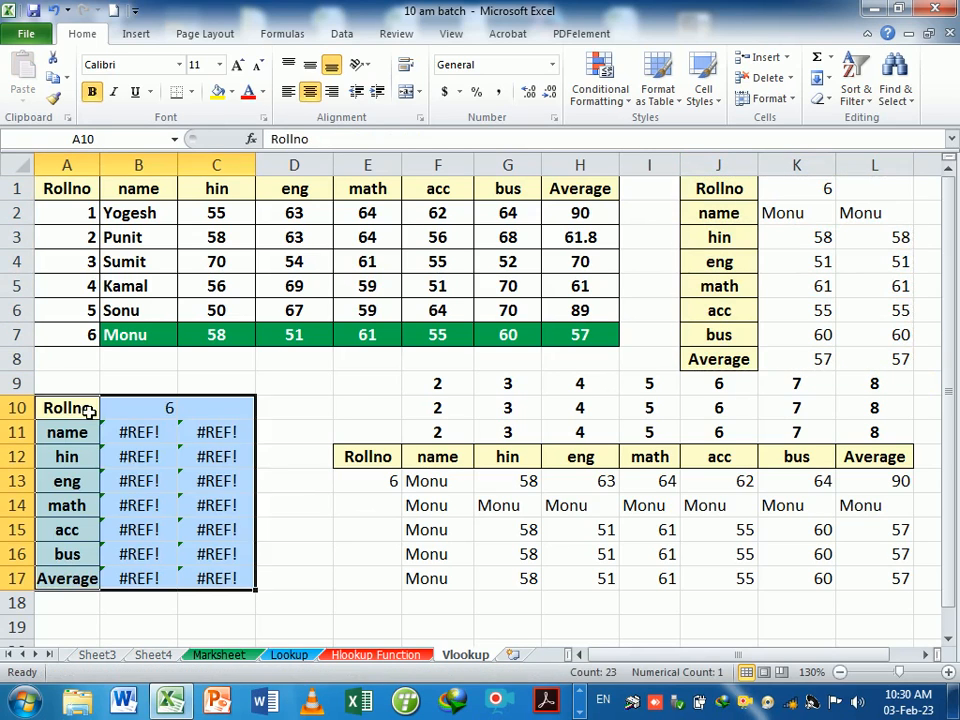
Clear the broken formulas from B11:C17 in the pasted block
left_click(133, 480)
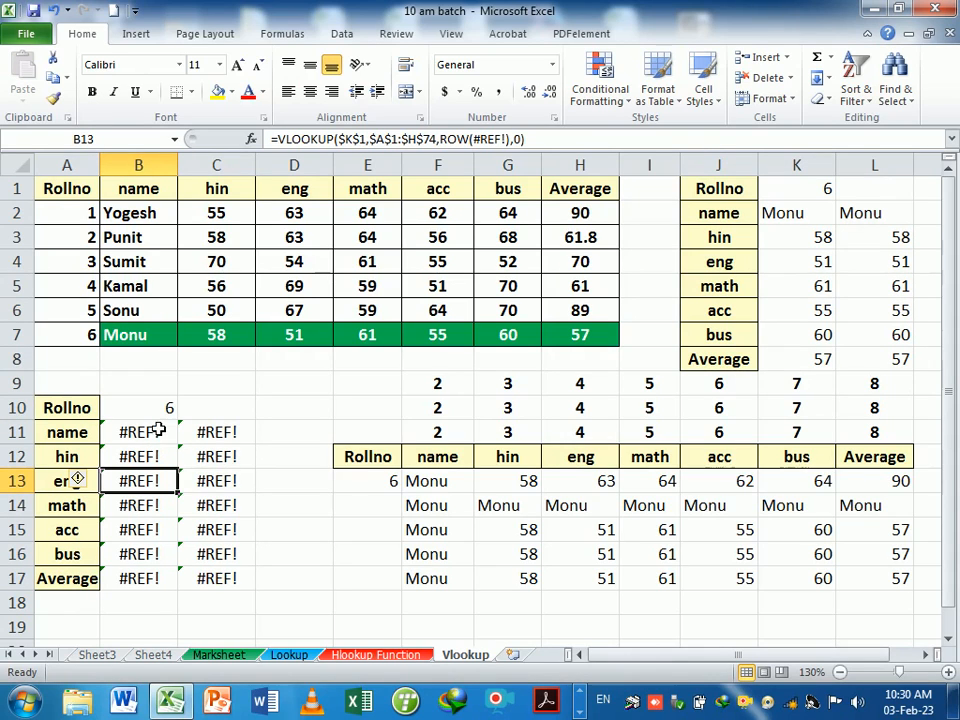
left_click_drag(155, 437, 213, 574)
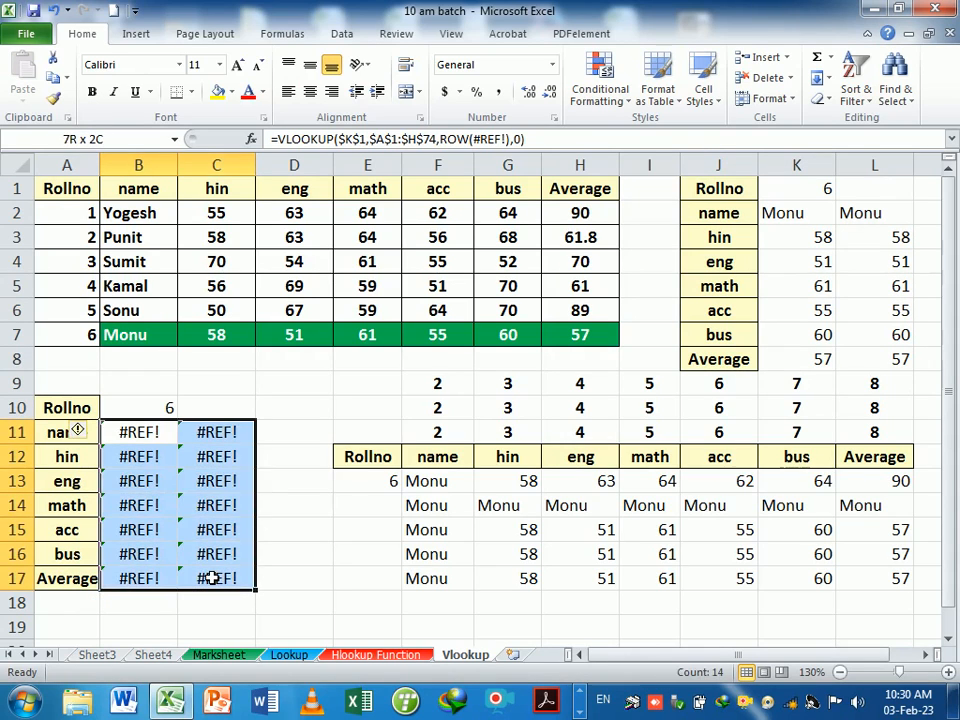
key("Delete")
Start a VLOOKUP formula in B11 with lookup value $B$10 and table array $A$1:$H$7
left_click(160, 441)
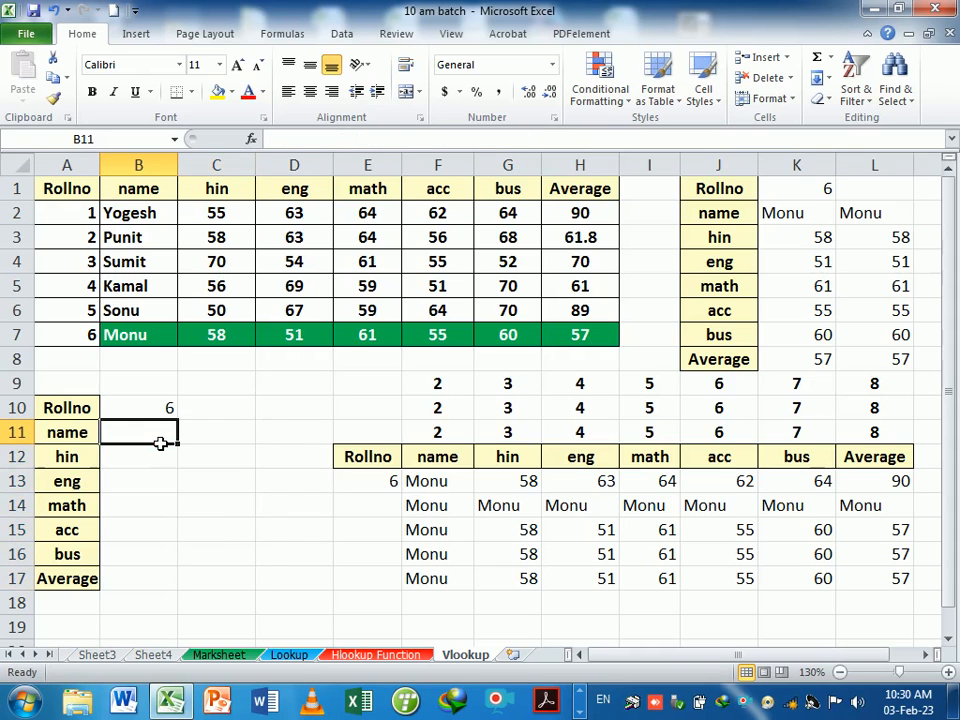
type("=vl")
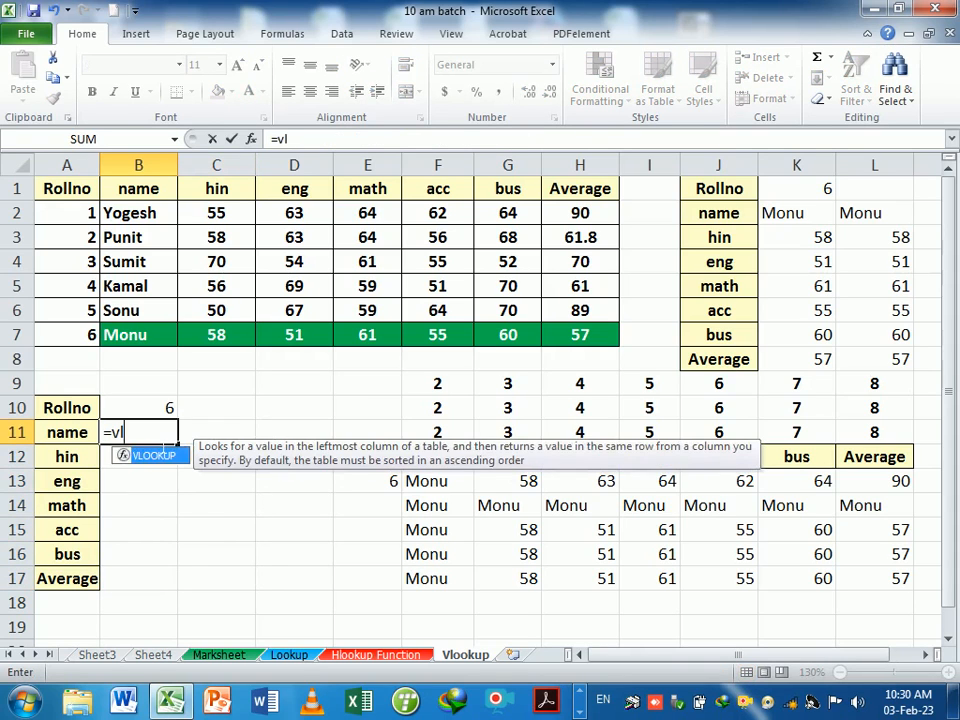
key("Tab")
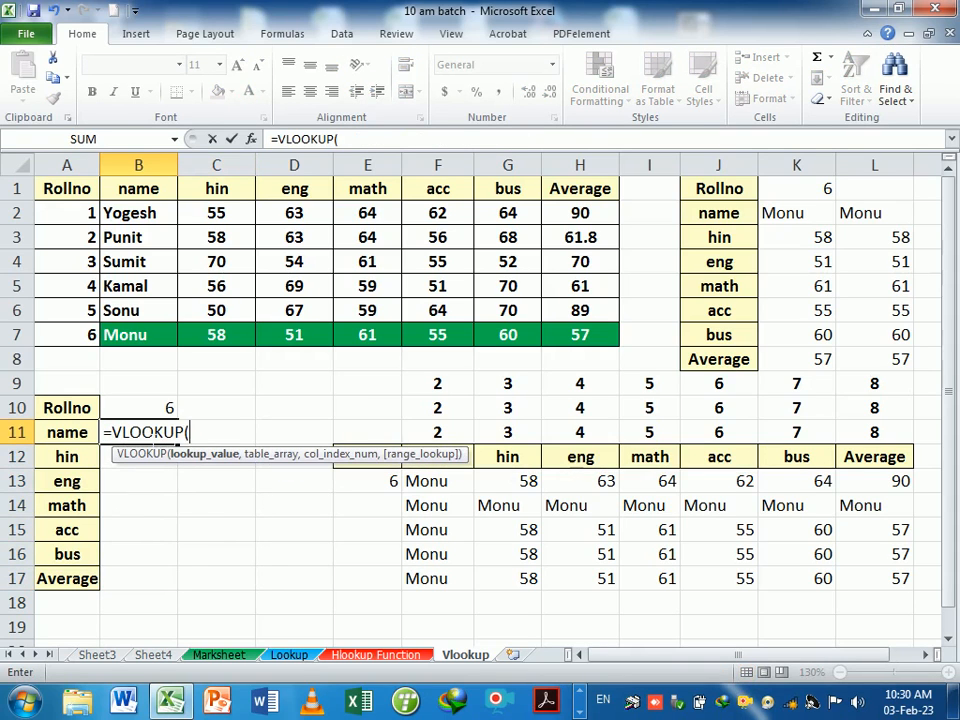
left_click(148, 411)
key("F4")
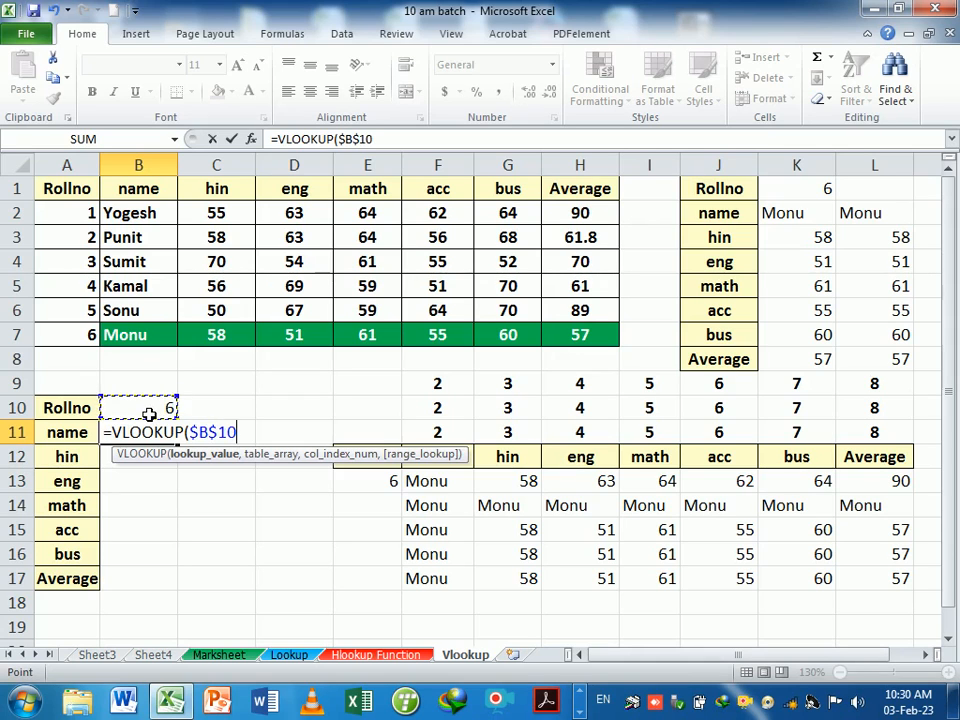
type(",")
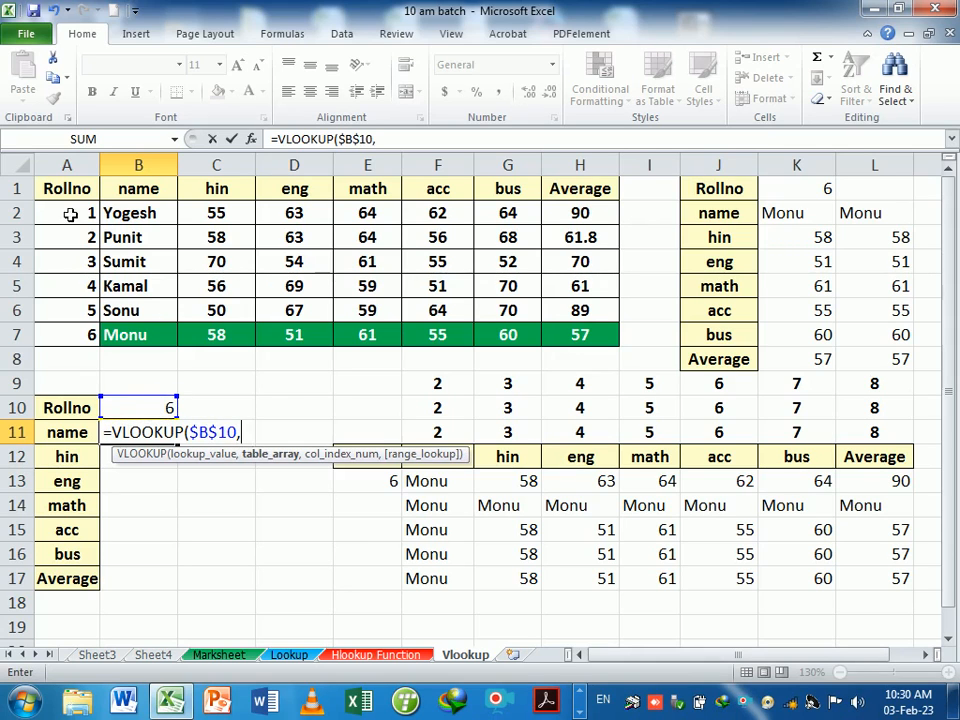
left_click_drag(71, 189, 572, 347)
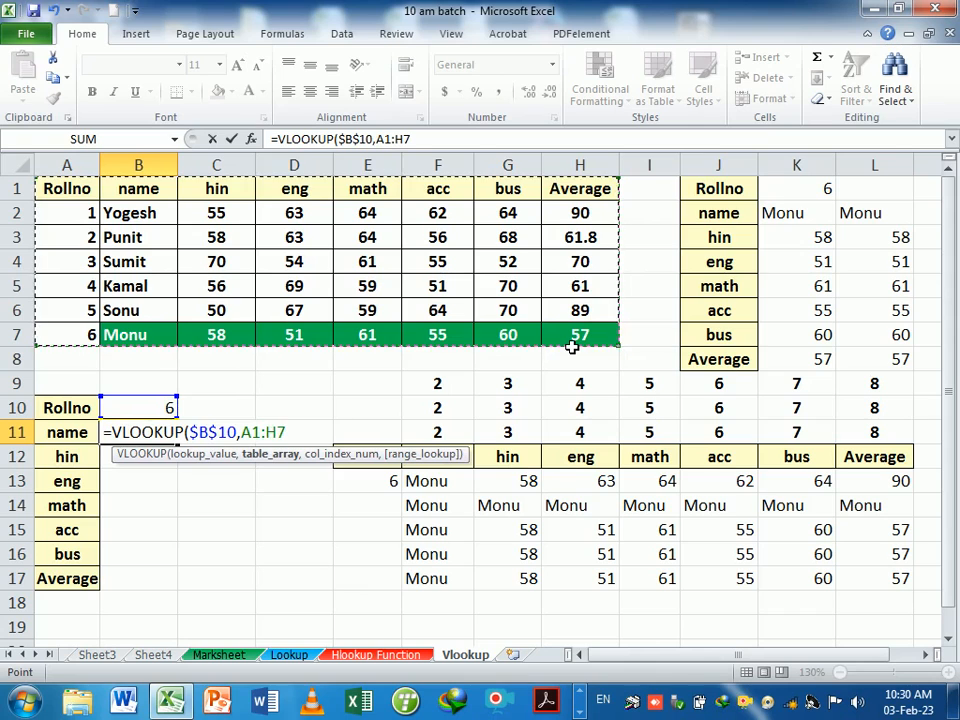
key("F4")
Complete the B11 formula with column index ROW(A2) and exact match 0, and fill it down to B17
type(",row")
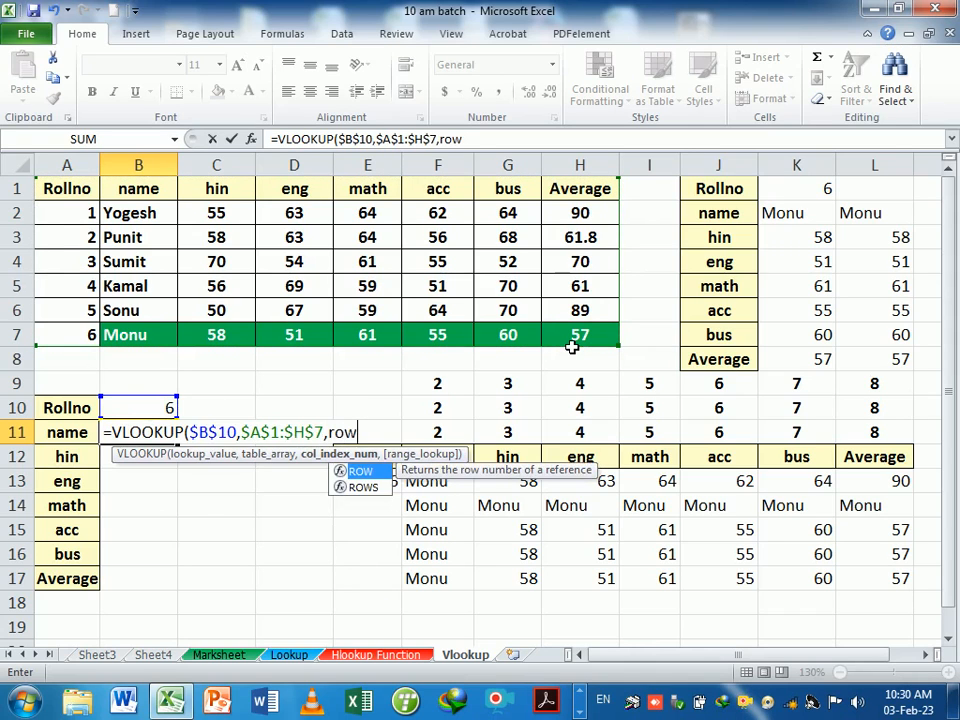
key("Tab")
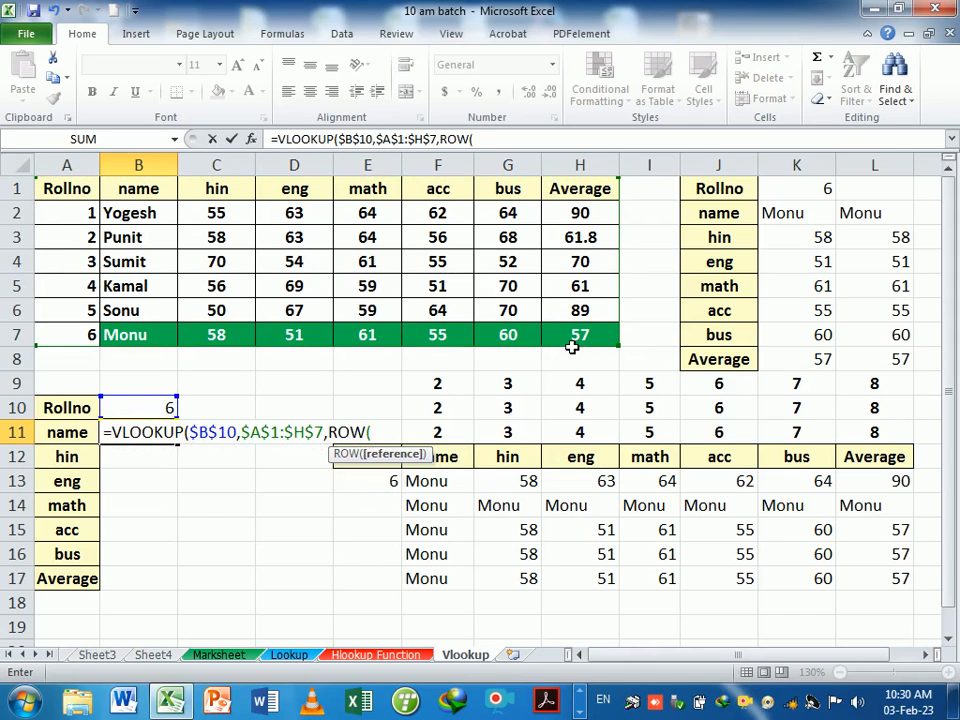
type("a2")
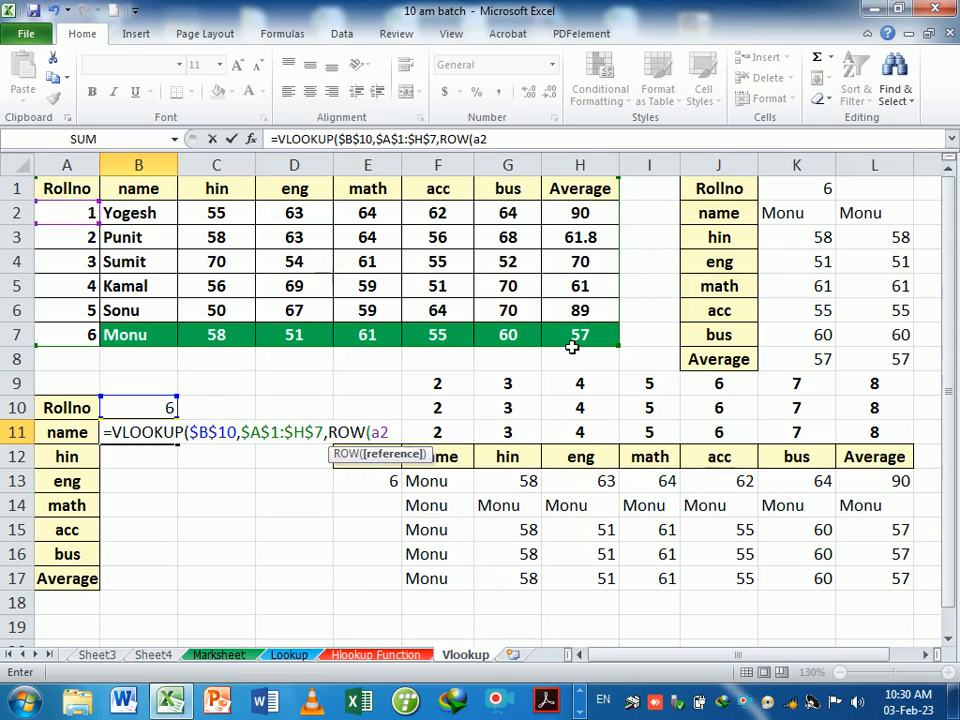
type("),0)")
key("Return")
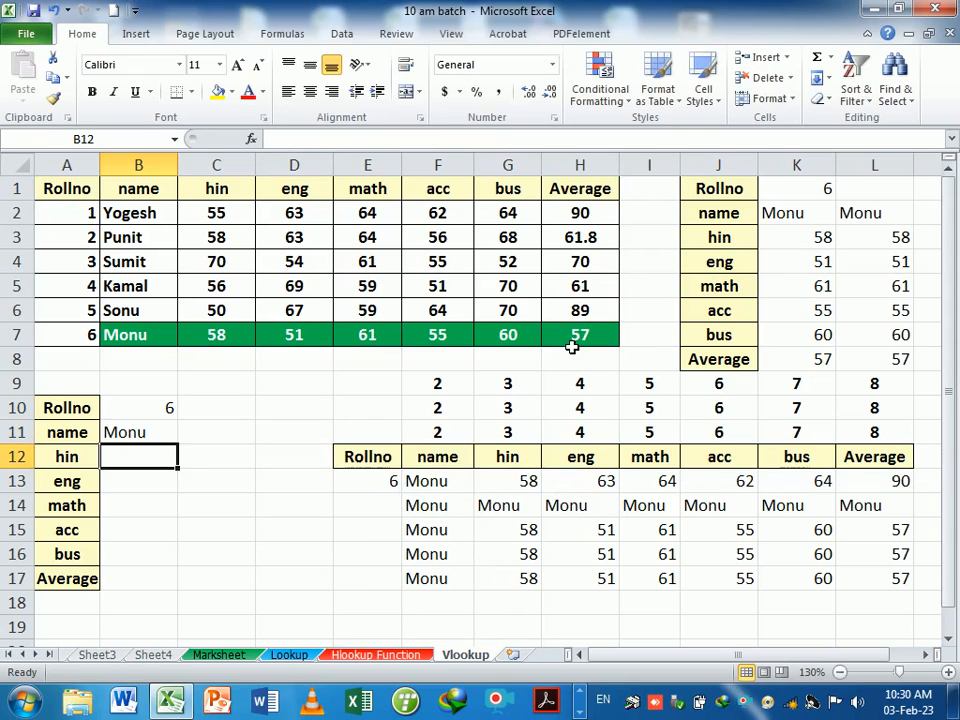
left_click(164, 436)
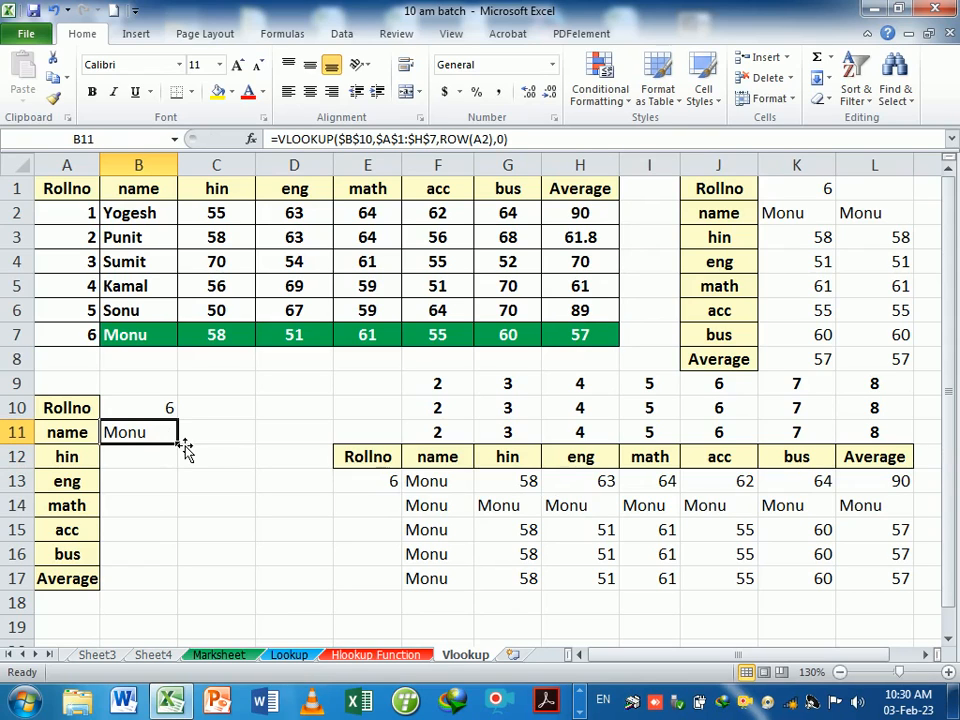
left_click_drag(180, 445, 167, 592)
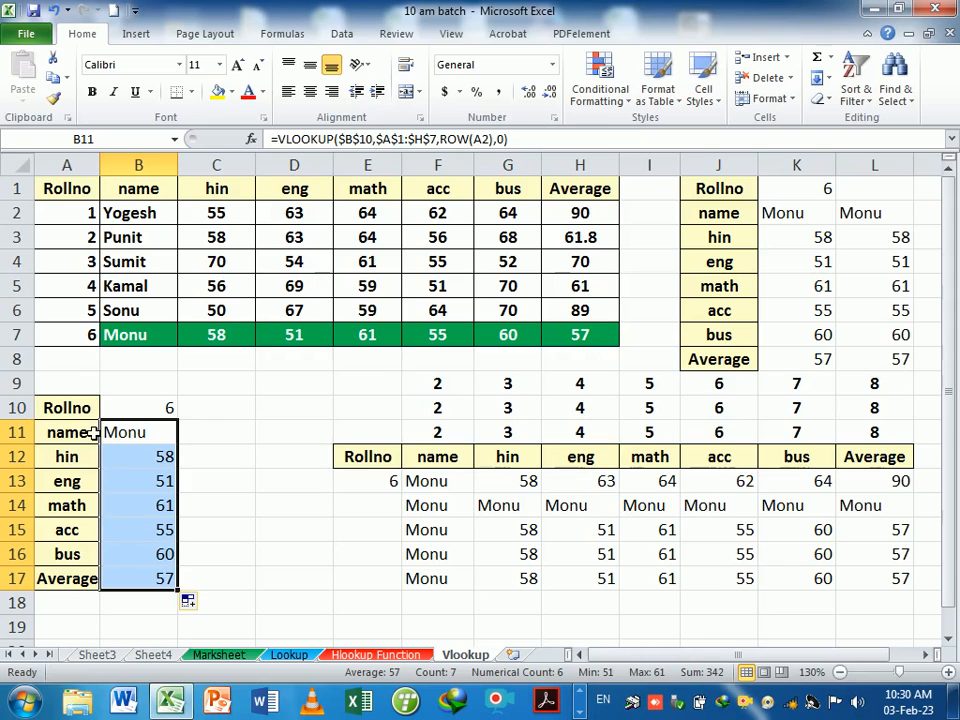
Start a VLOOKUP formula in C11 with lookup value $B$10 and table array $A$1:$H$7
left_click(220, 440)
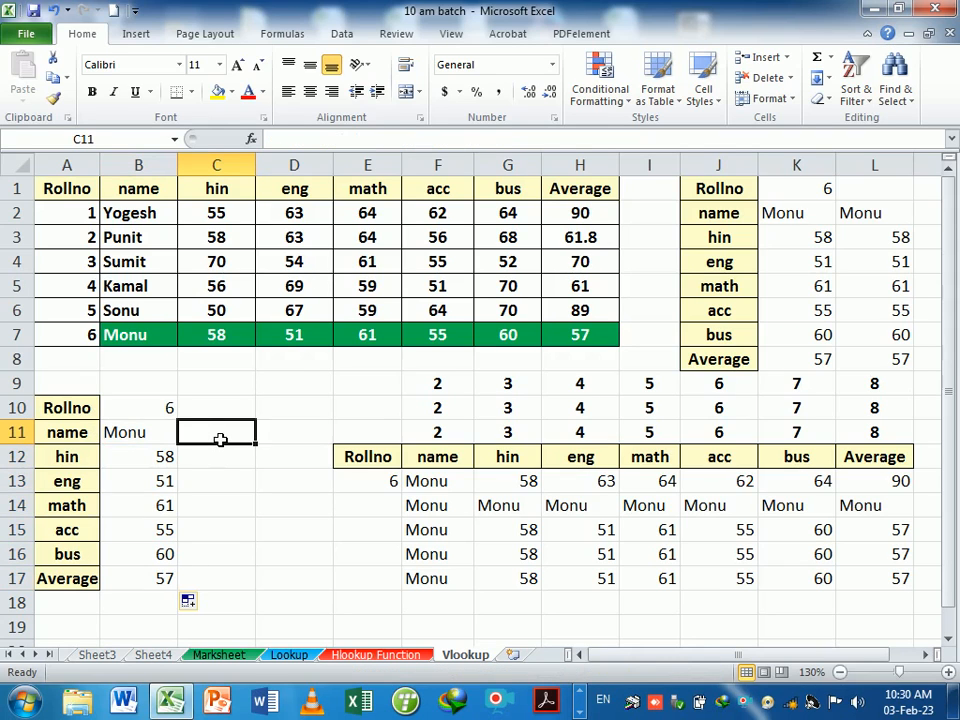
type("=vl")
key("Tab")
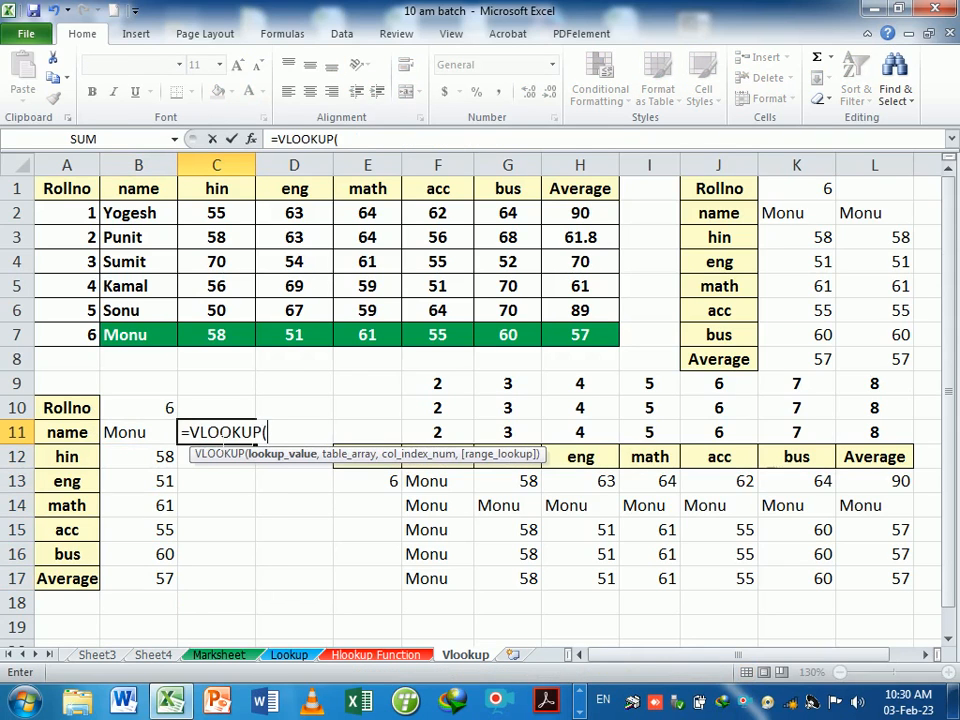
left_click(165, 410)
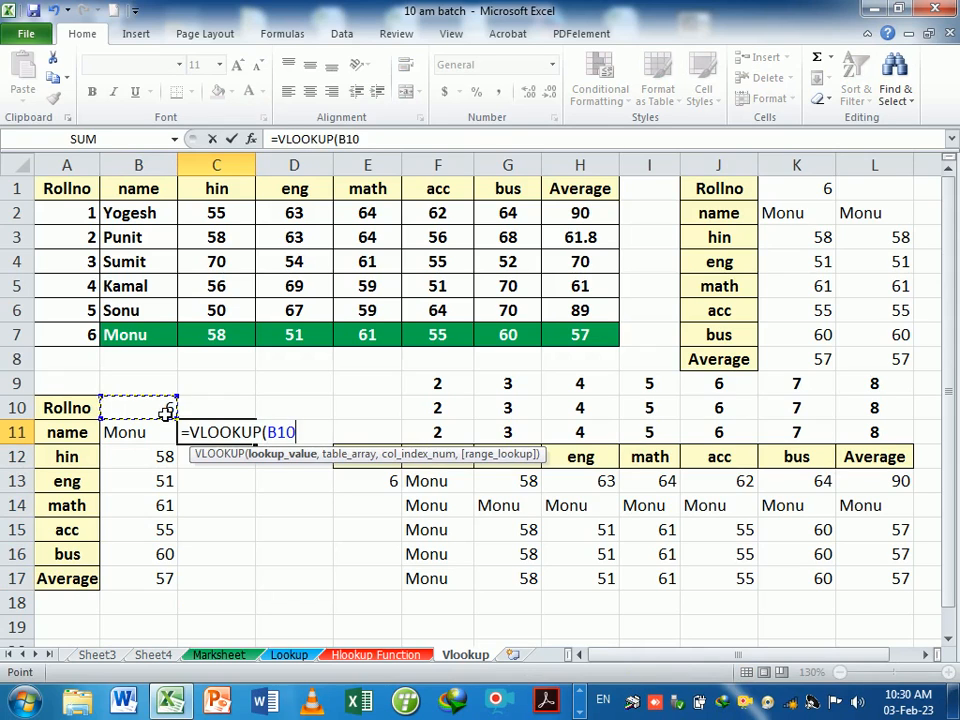
key("F4")
type(",")
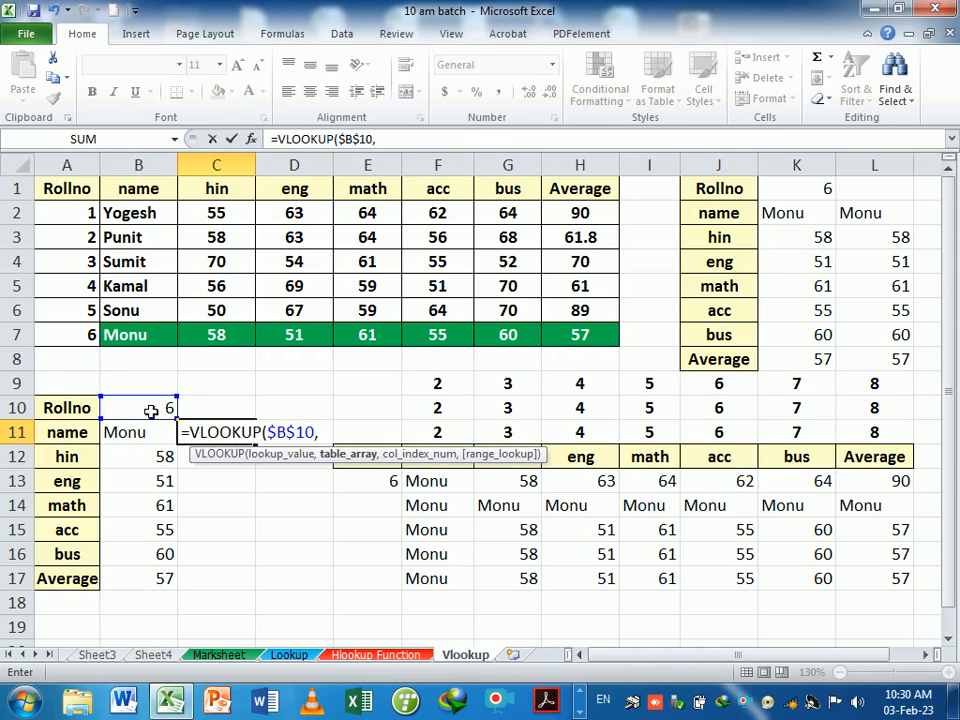
left_click_drag(48, 188, 579, 337)
key("F4")
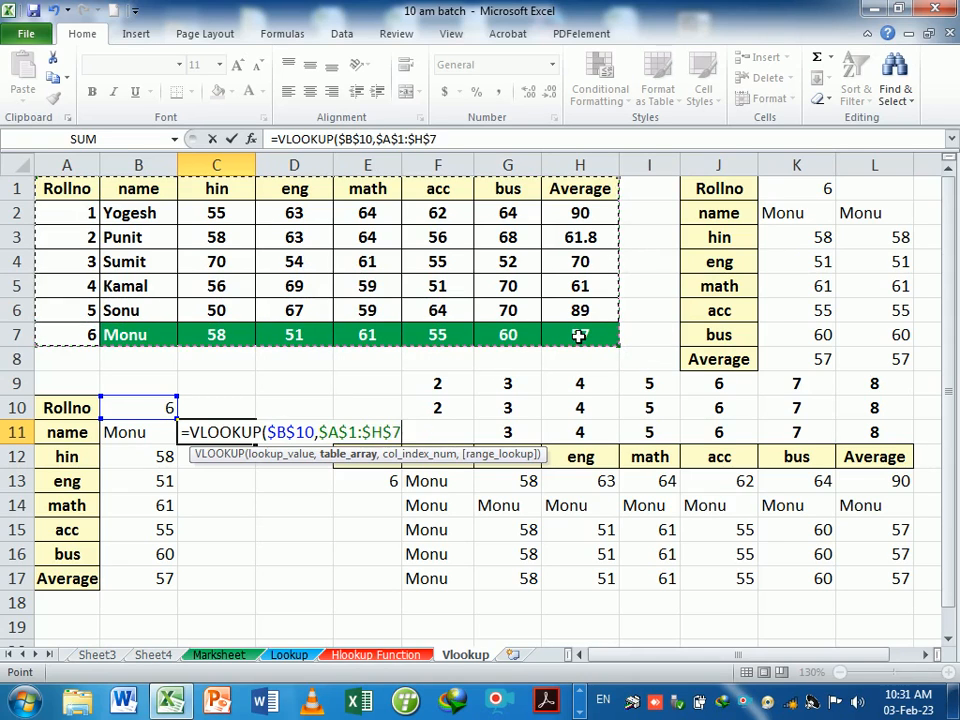
type(",")
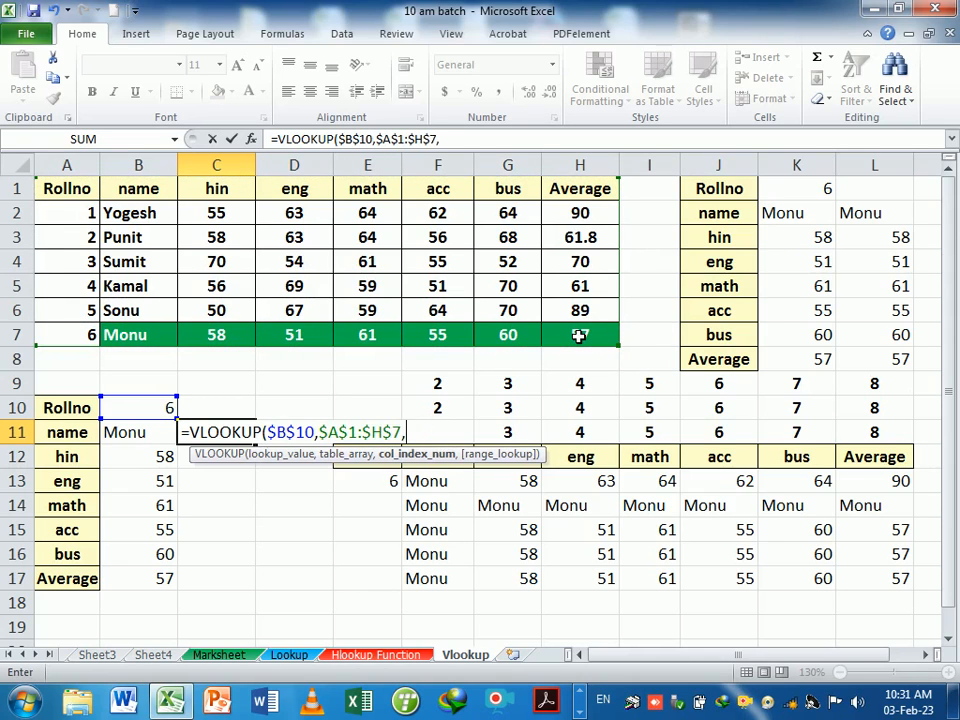
Complete the C11 formula with column index ROWS(A$10:A11) and exact match 0, and fill it down to C17
type("rows")
key("Tab")
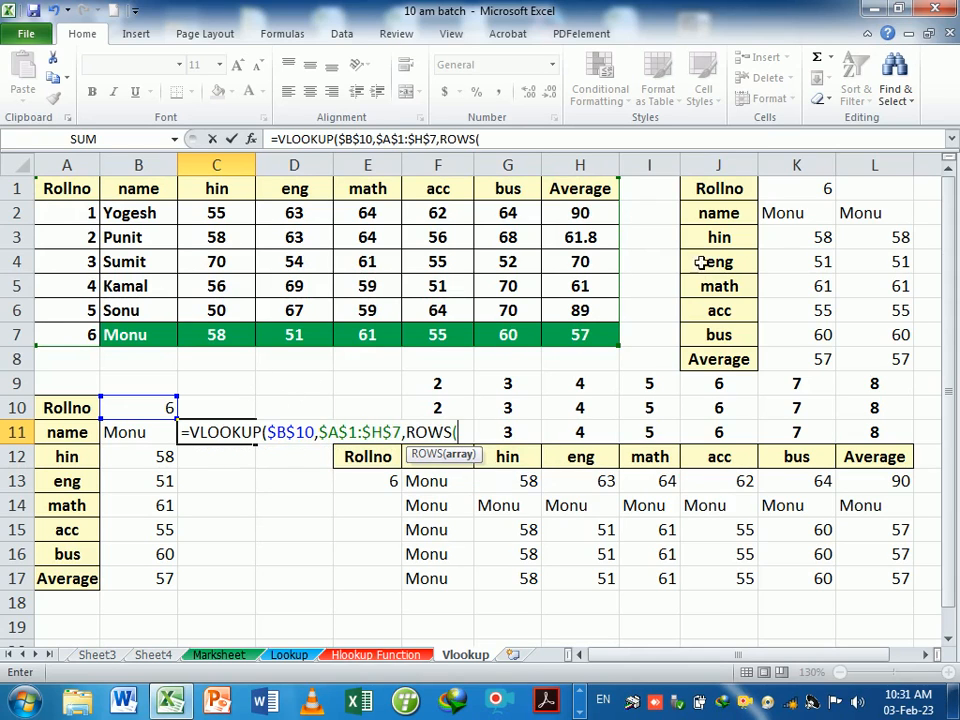
left_click_drag(72, 407, 71, 431)
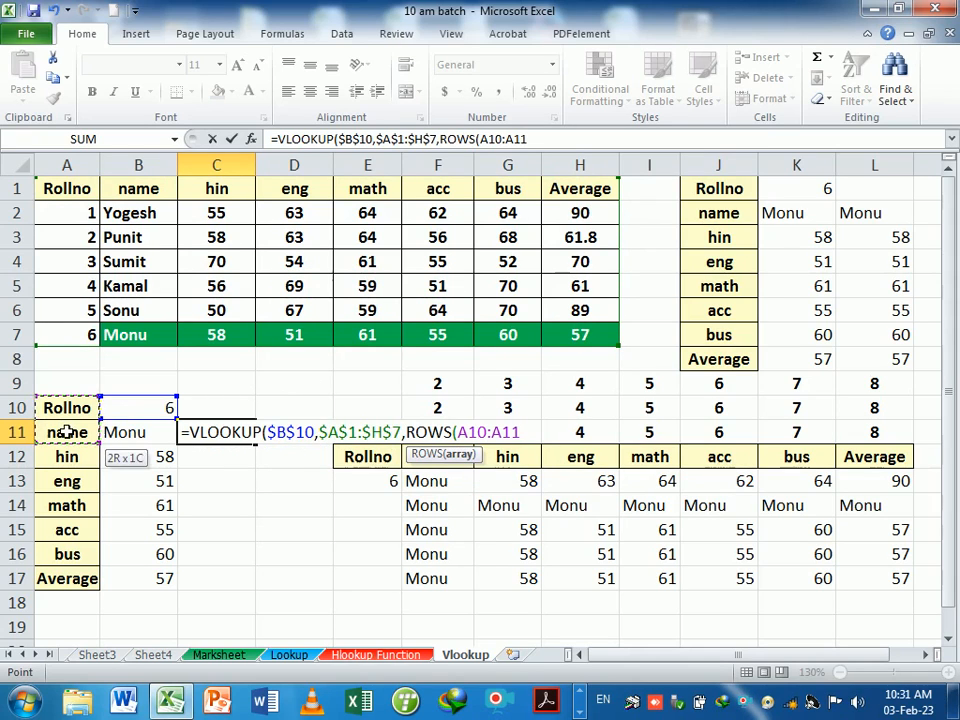
left_click(470, 432)
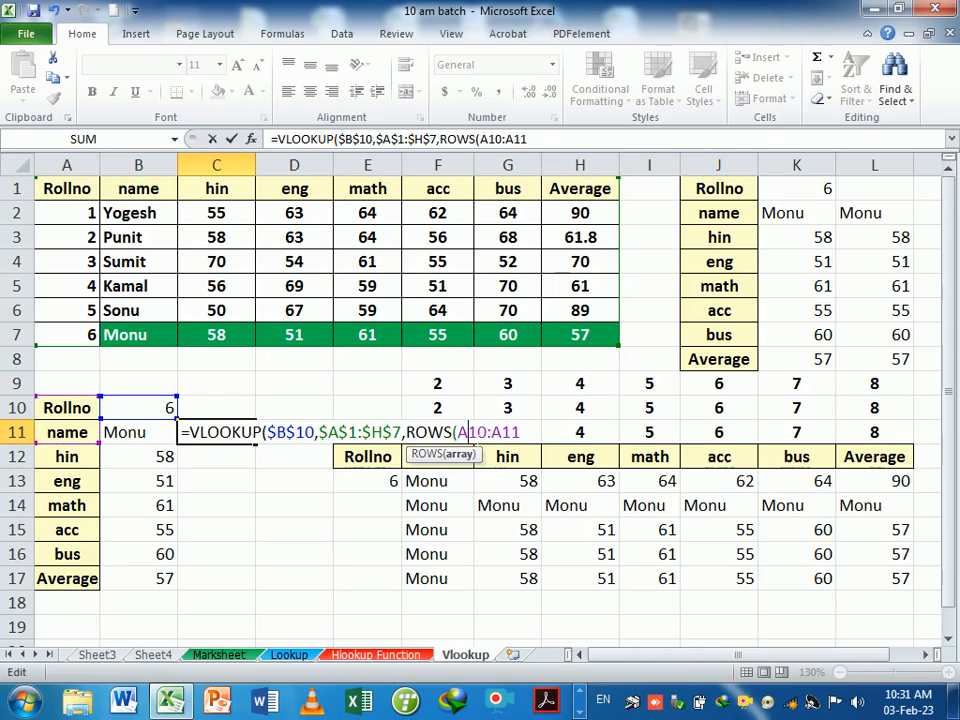
type("$")
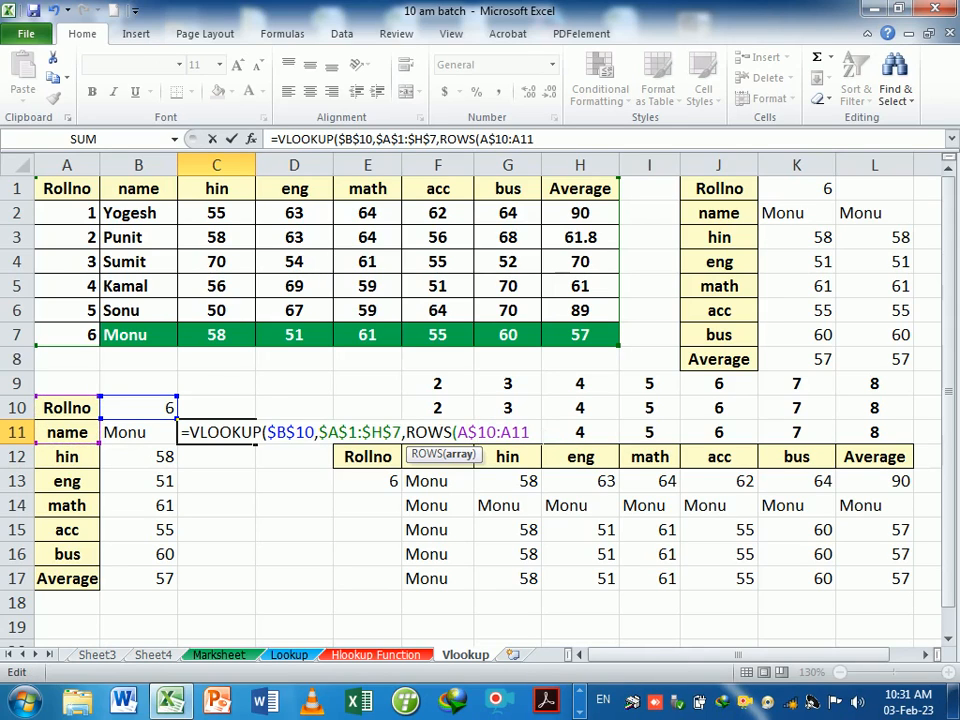
key("End")
type(",0")
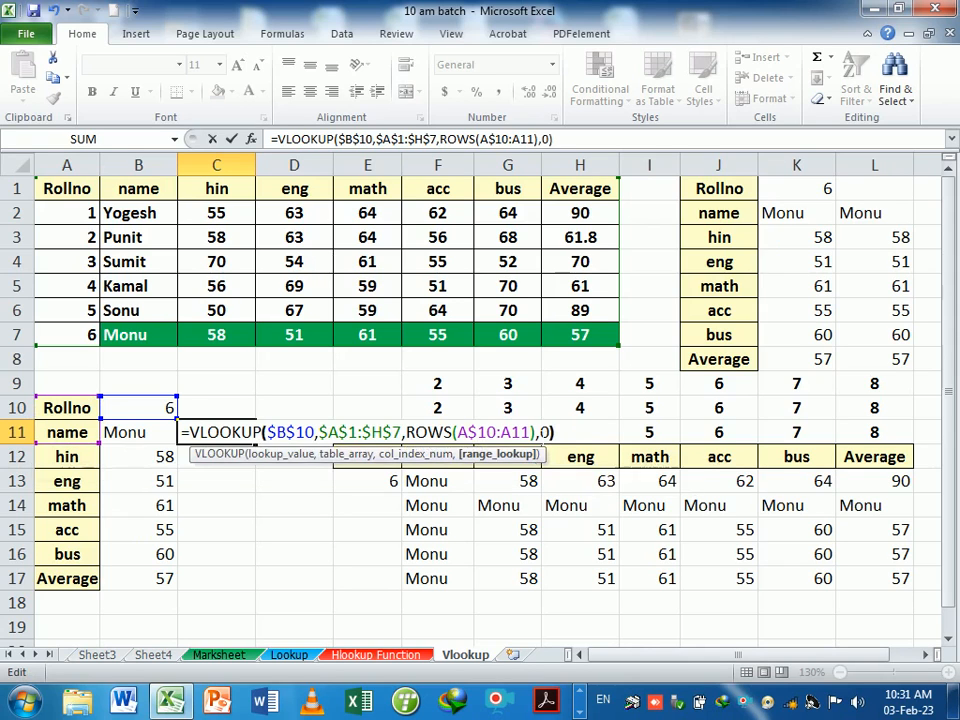
key("Return")
left_click(228, 432)
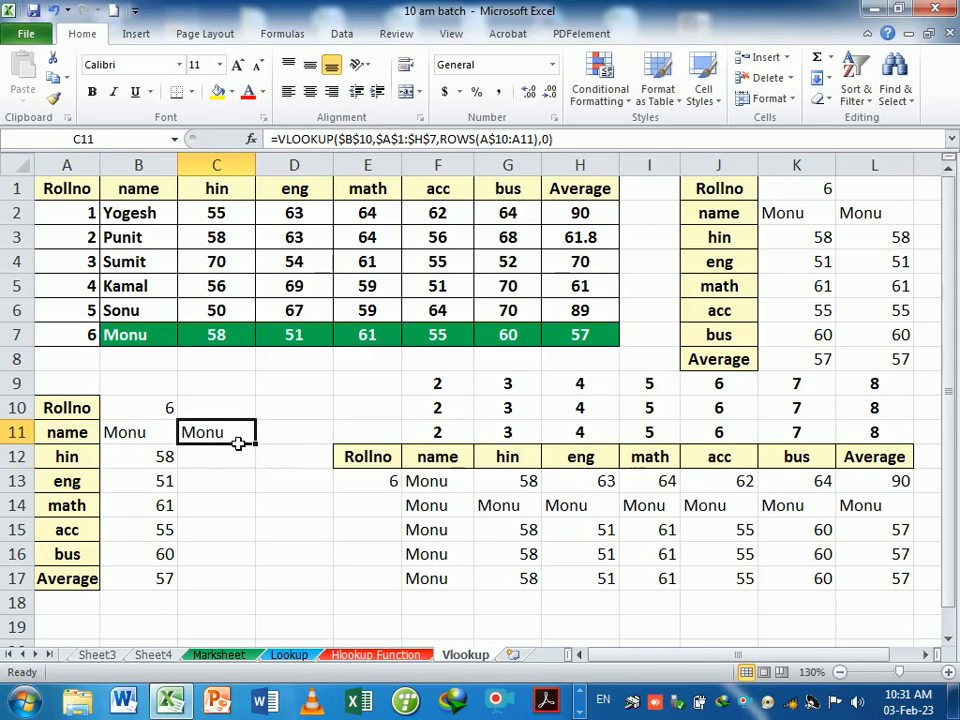
left_click_drag(257, 446, 262, 590)
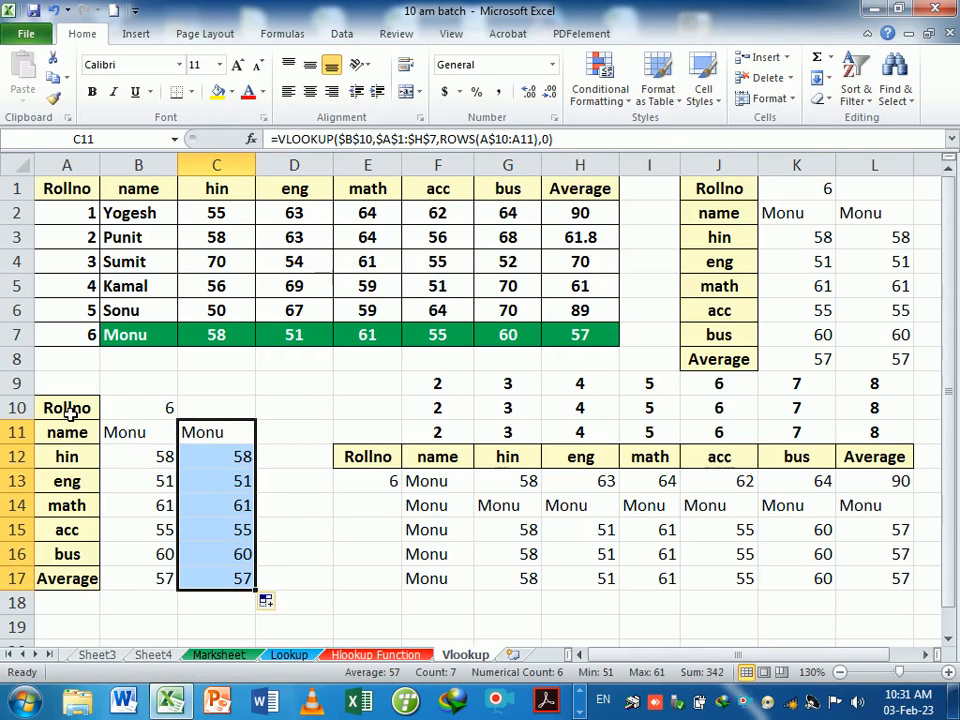
Move the vertical block A10:C17 one column over to B10:D17
left_click_drag(70, 407, 101, 585)
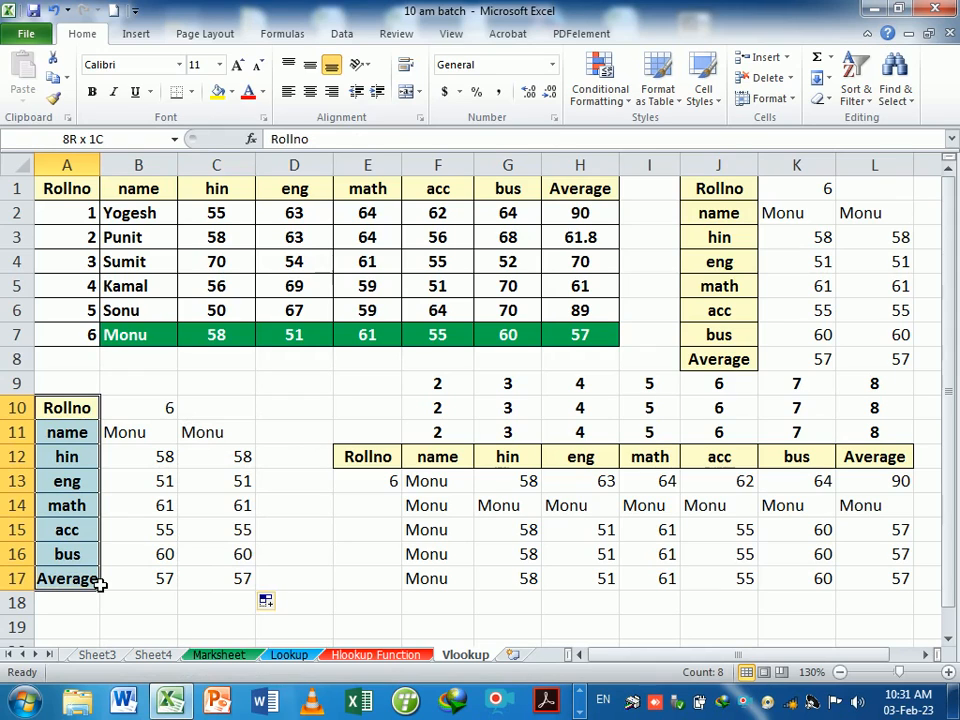
left_click_drag(101, 585, 101, 585)
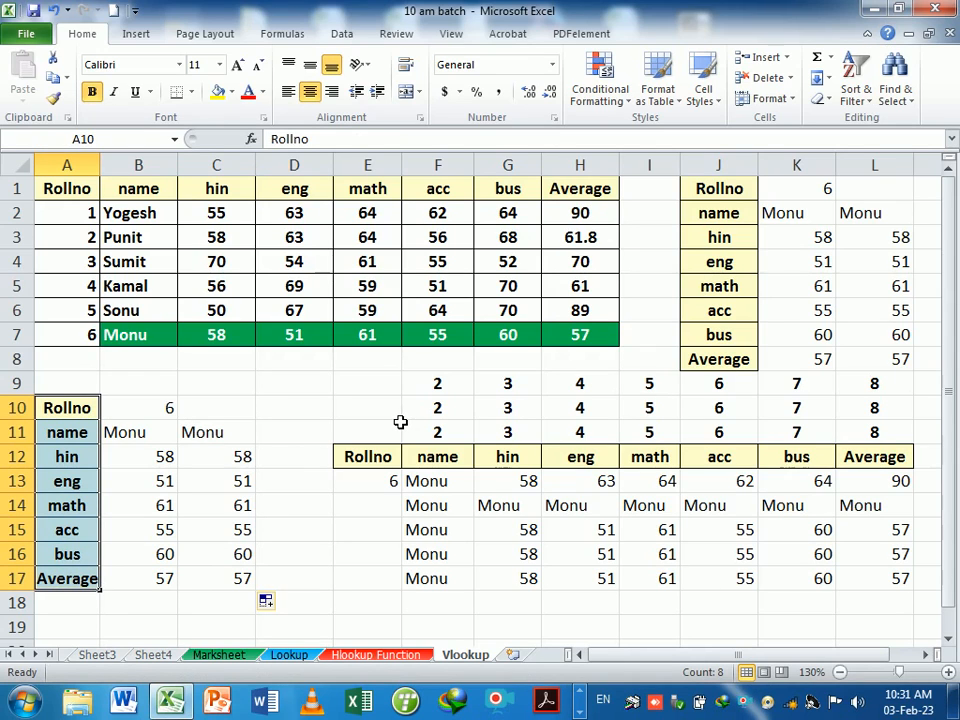
left_click_drag(66, 410, 276, 578)
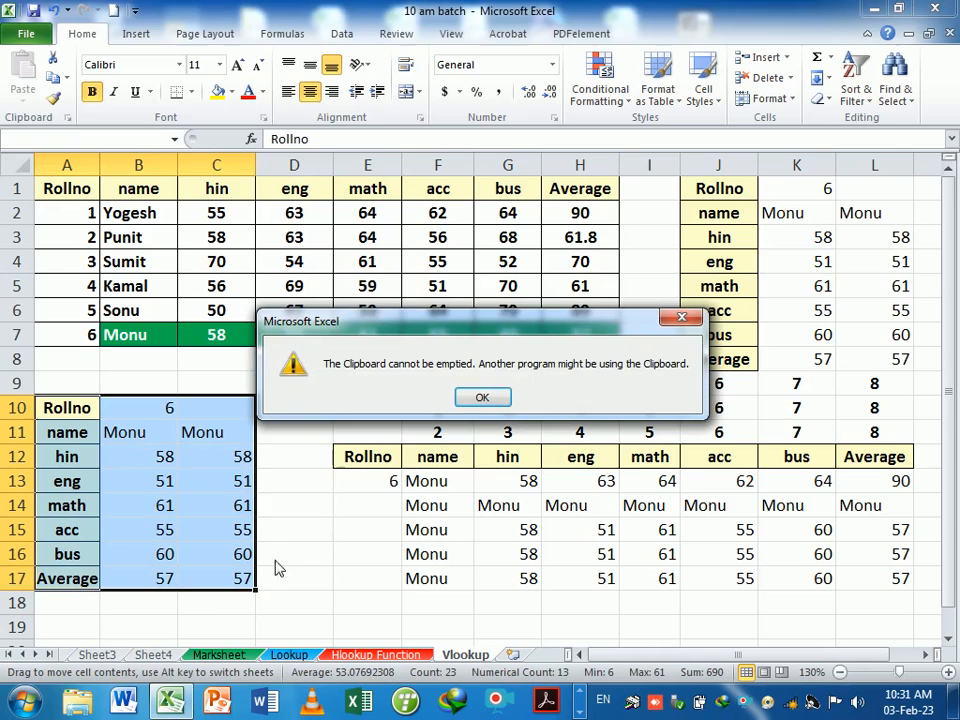
left_click(481, 400)
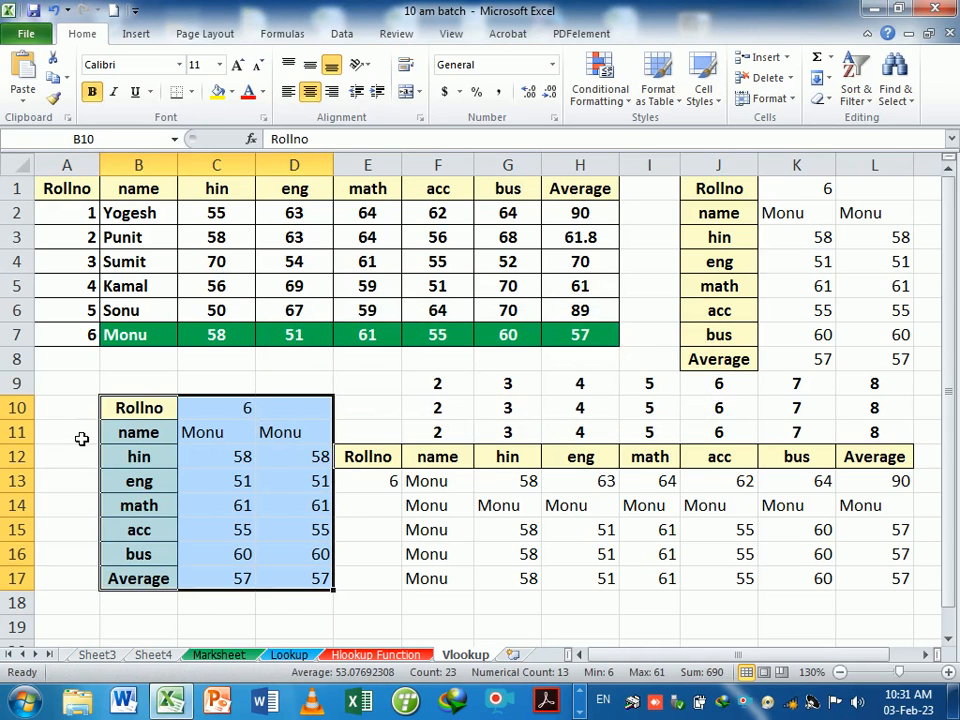
Enter the column index numbers 2 to 8 in A11:A17 beside the vertical block
left_click(81, 437)
type("2")
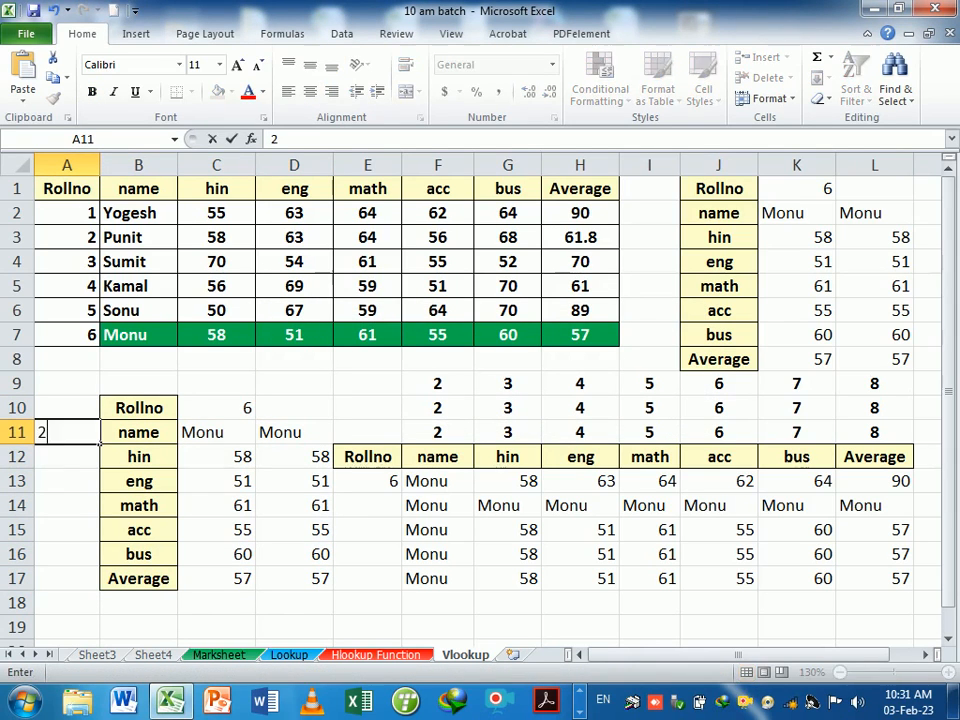
key("Return")
type("3")
key("Return")
type("4")
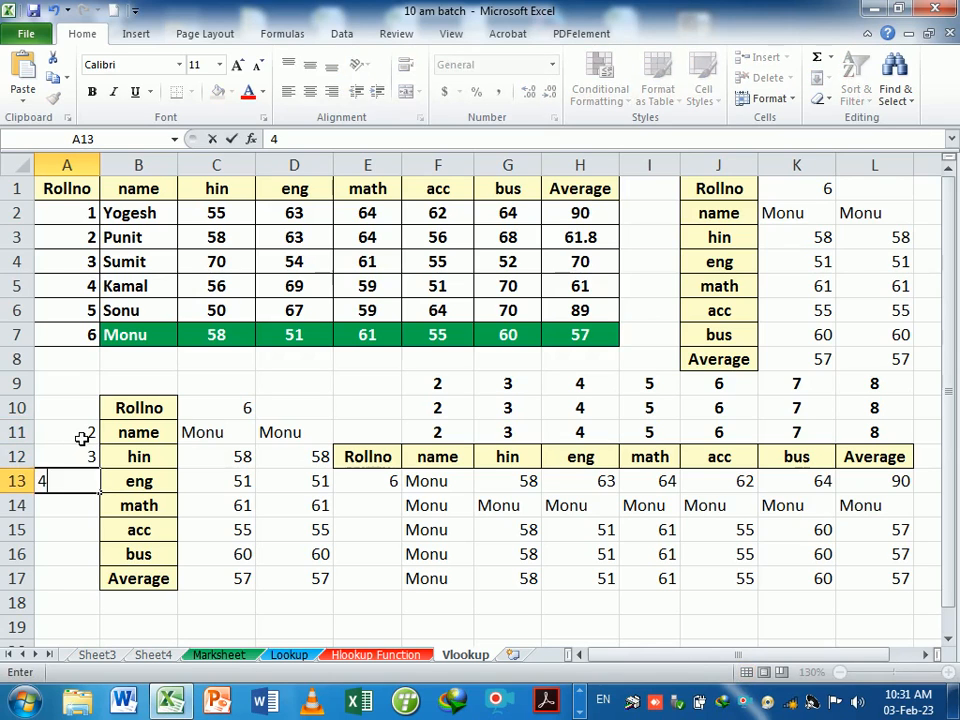
key("Return")
type("5")
key("Return")
type("6")
key("Return")
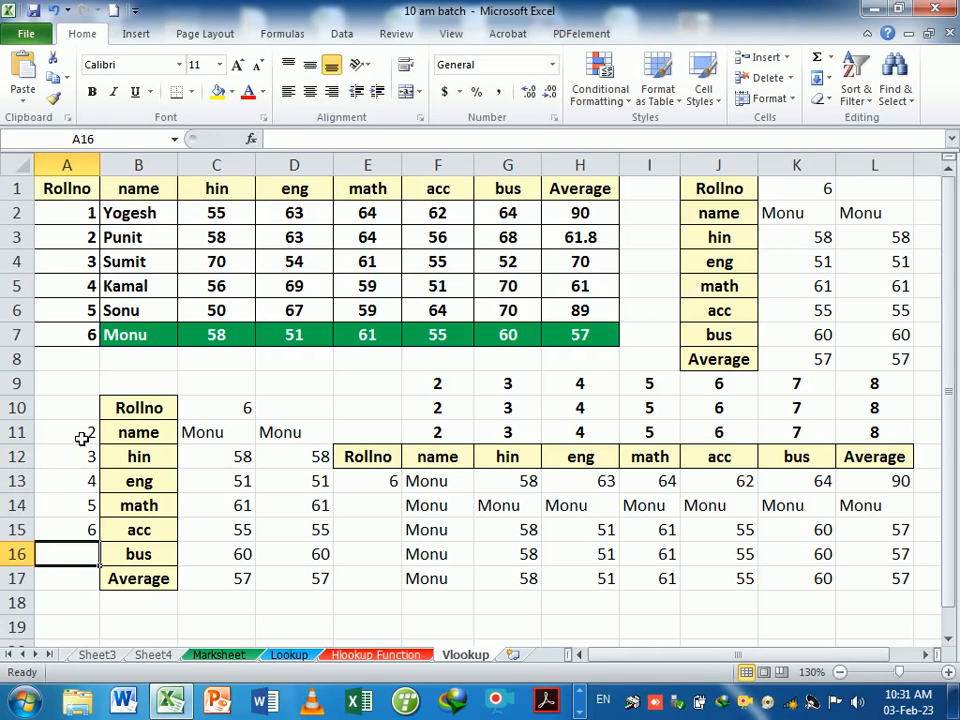
type("7")
key("Return")
type("8")
key("Return")
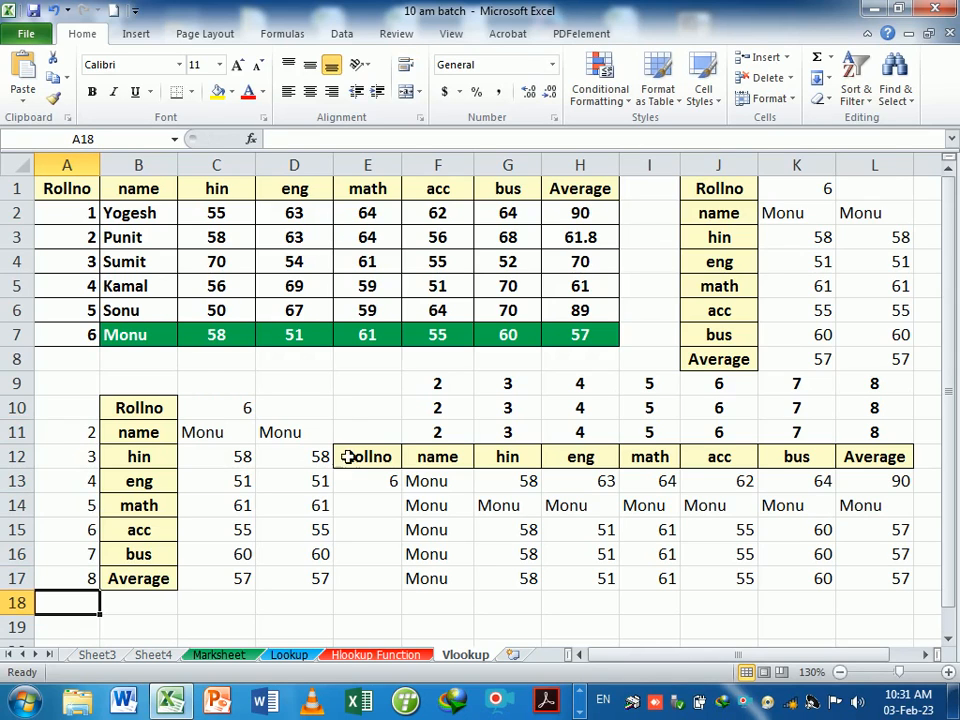
Move the horizontal lookup block E12:L17 one column over to F12:M17
left_click_drag(380, 463, 879, 582)
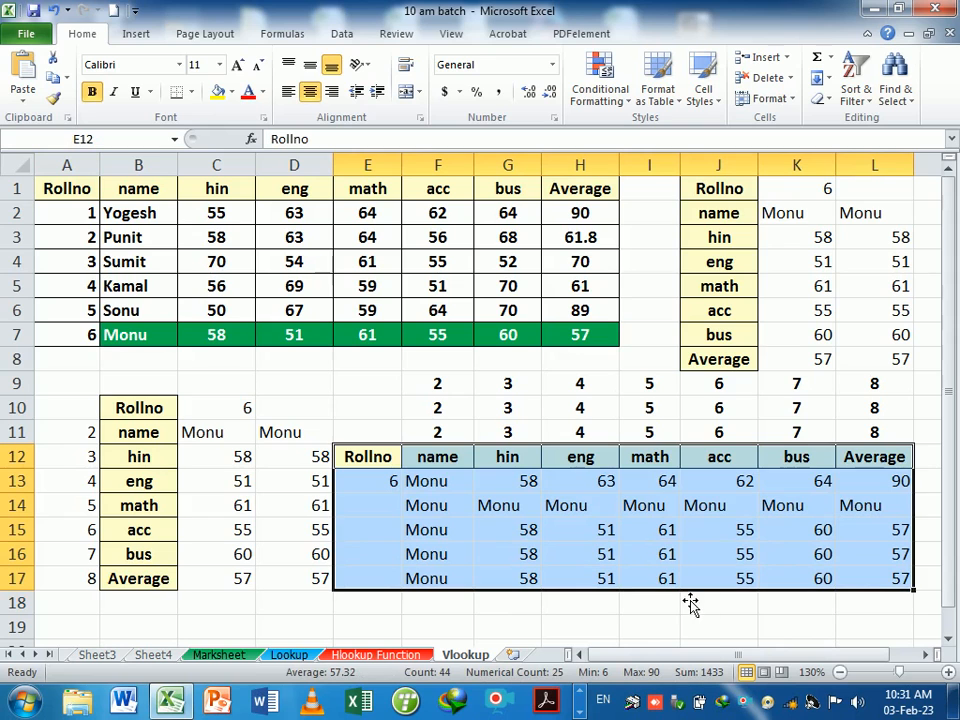
left_click_drag(690, 592, 786, 590)
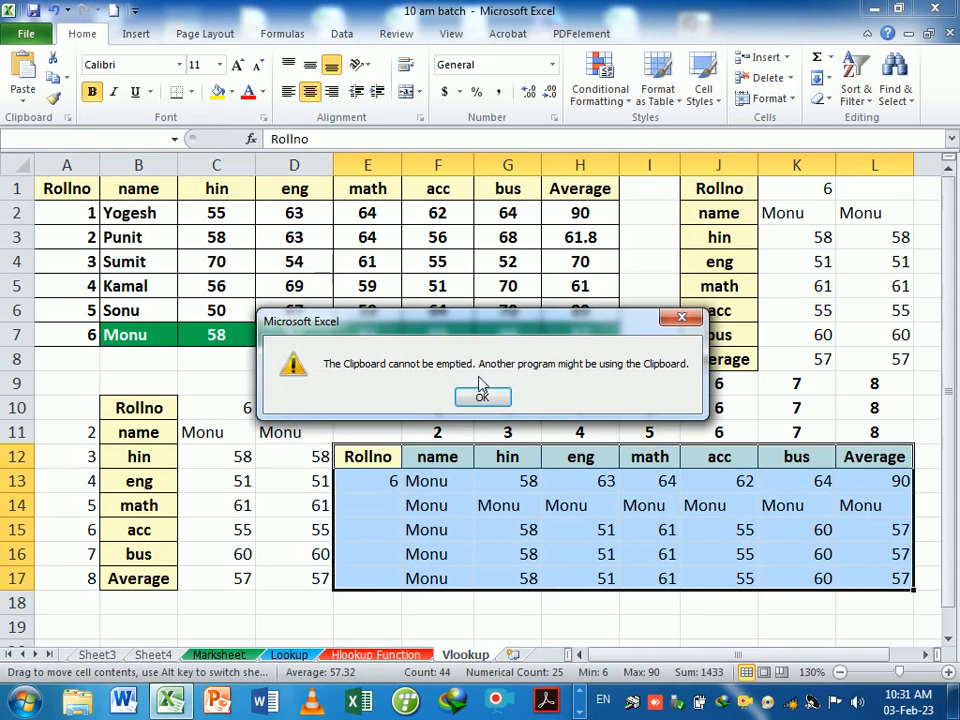
left_click(484, 394)
scroll(562, 526, "down", 1)
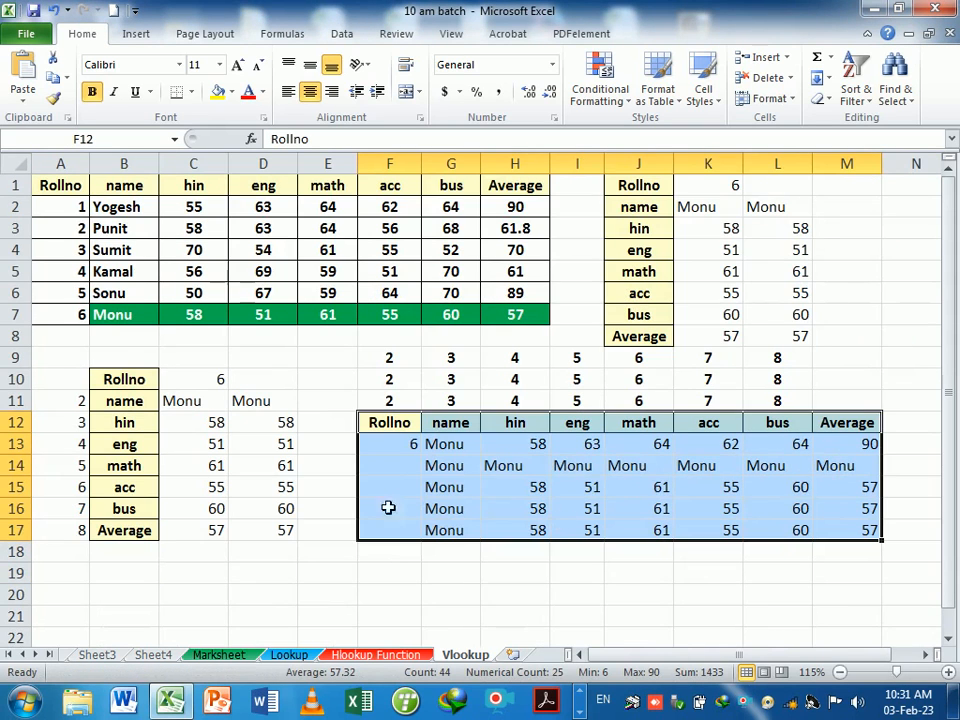
Start a VLOOKUP formula in E11 with lookup value $C$10 and table array $A$1:$H$7
left_click(343, 465)
left_click(330, 401)
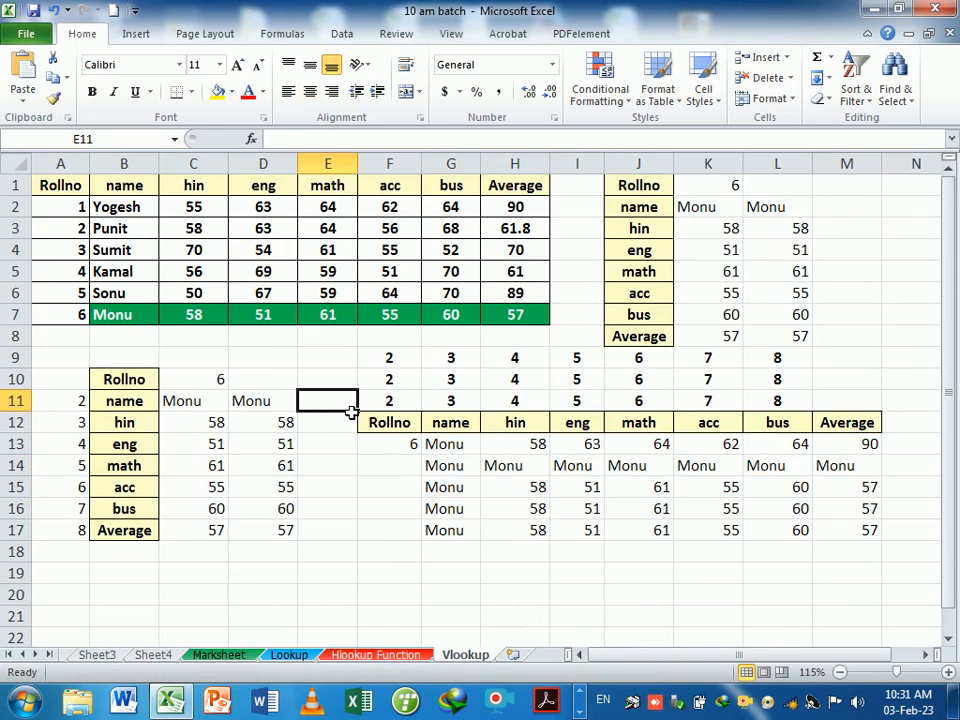
type("=vl")
key("Tab")
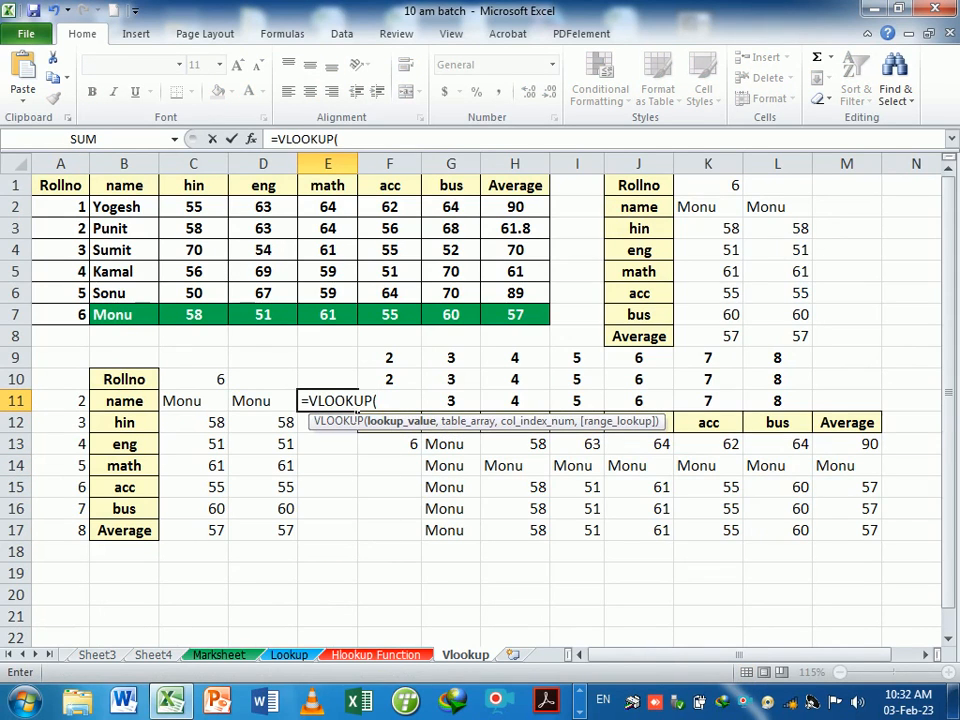
left_click(197, 386)
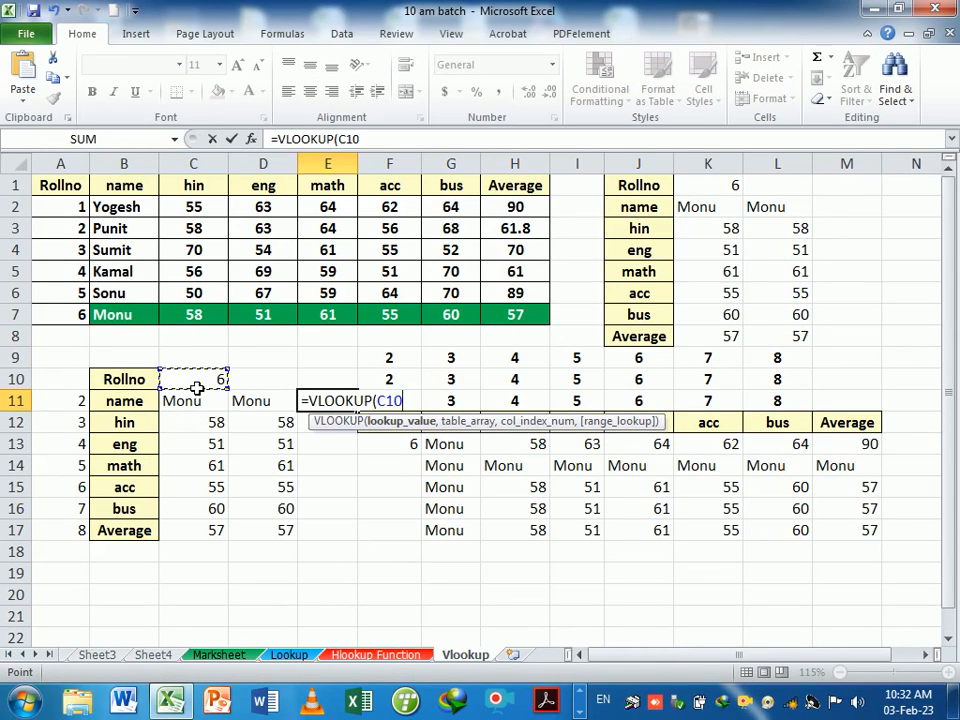
key("F4")
type(",")
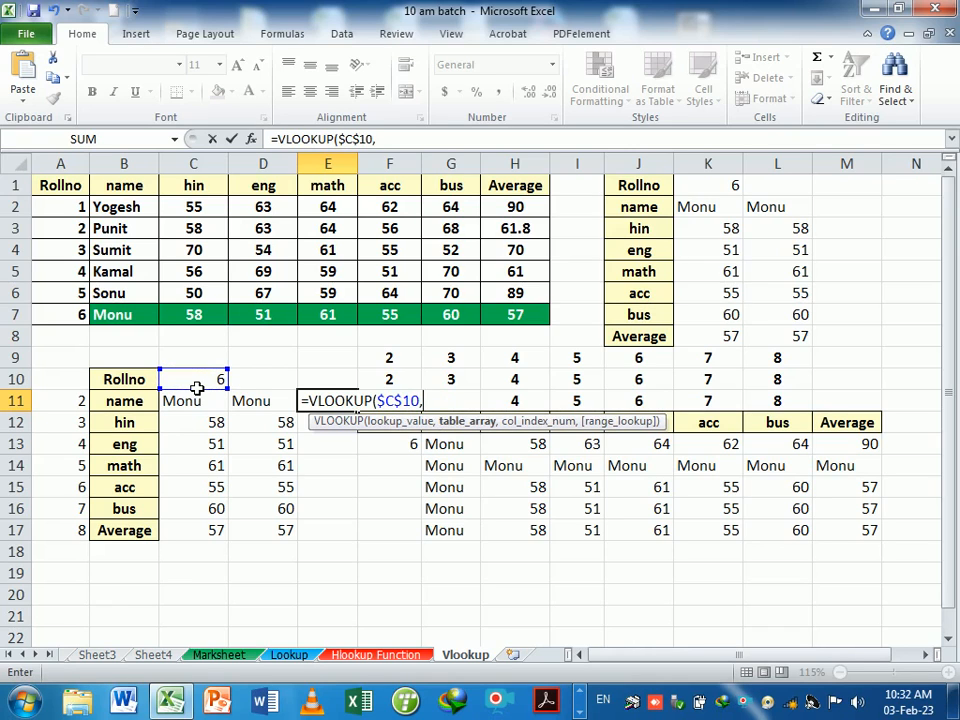
left_click_drag(64, 186, 495, 326)
key("F4")
type(",")
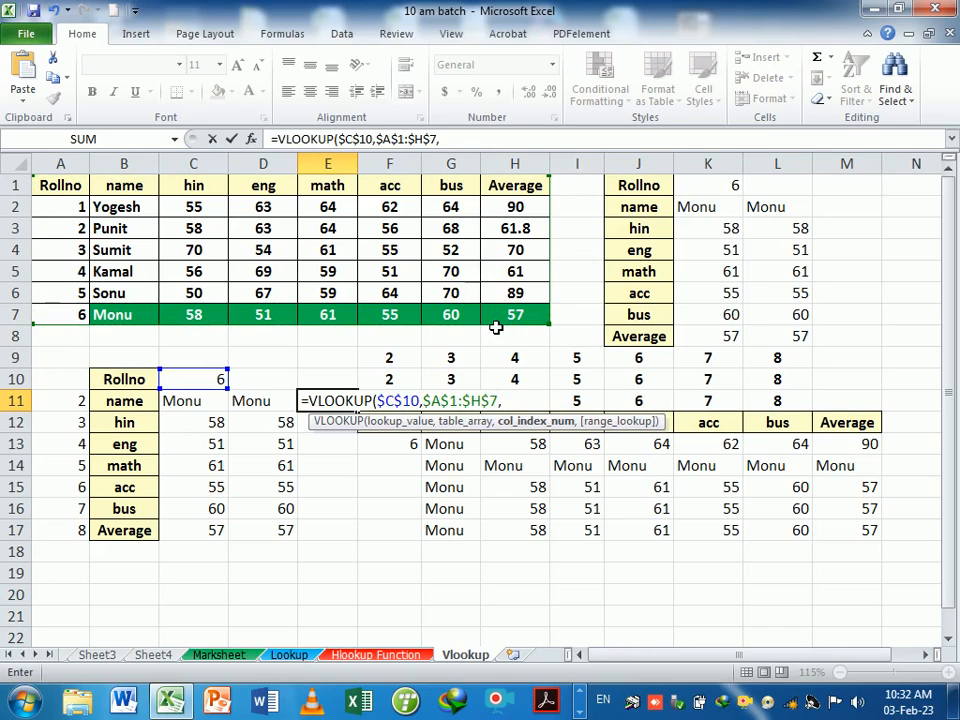
Complete the E11 formula with column index A11 and exact match 0, and fill it down to E17
left_click(90, 410)
type(",0")
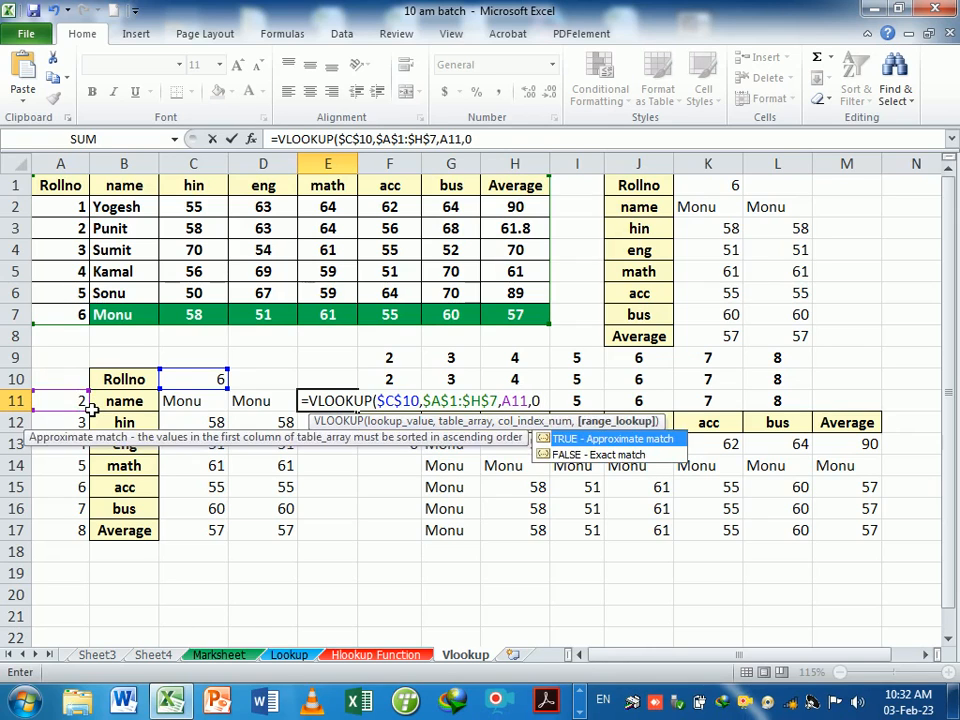
key("Return")
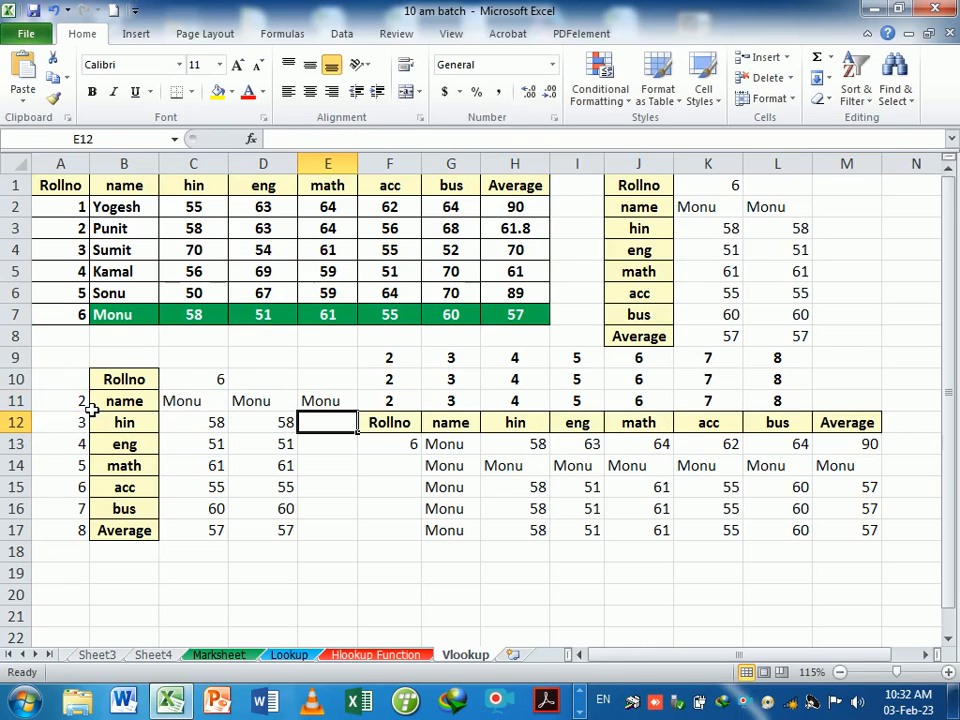
left_click(356, 409)
left_click_drag(362, 418, 347, 537)
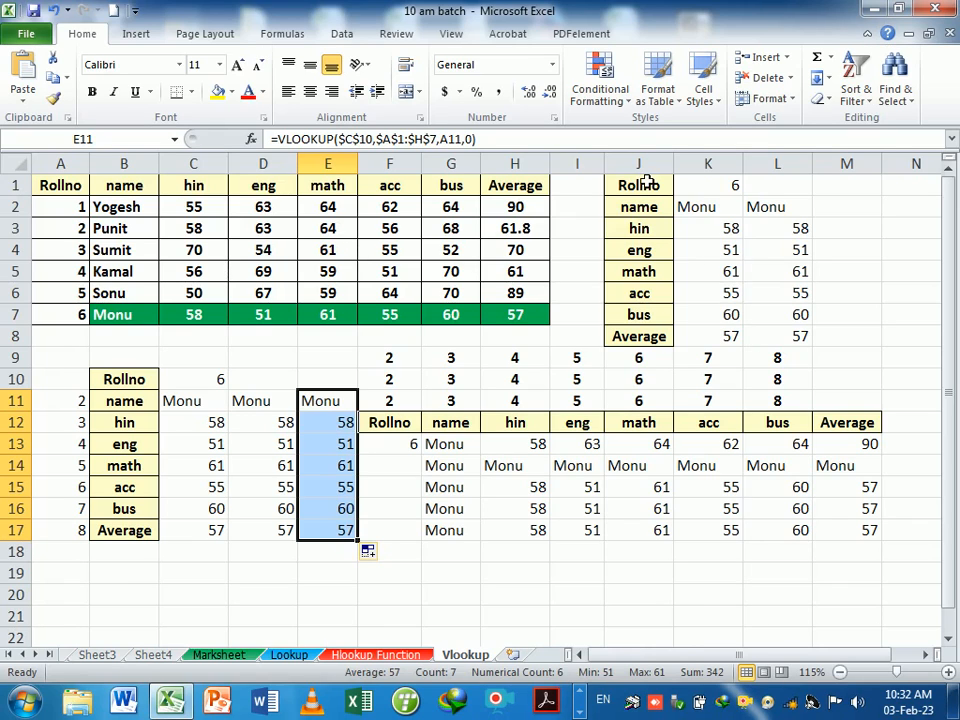
Widen column I and enter the header Grade in I1
left_click_drag(605, 165, 641, 163)
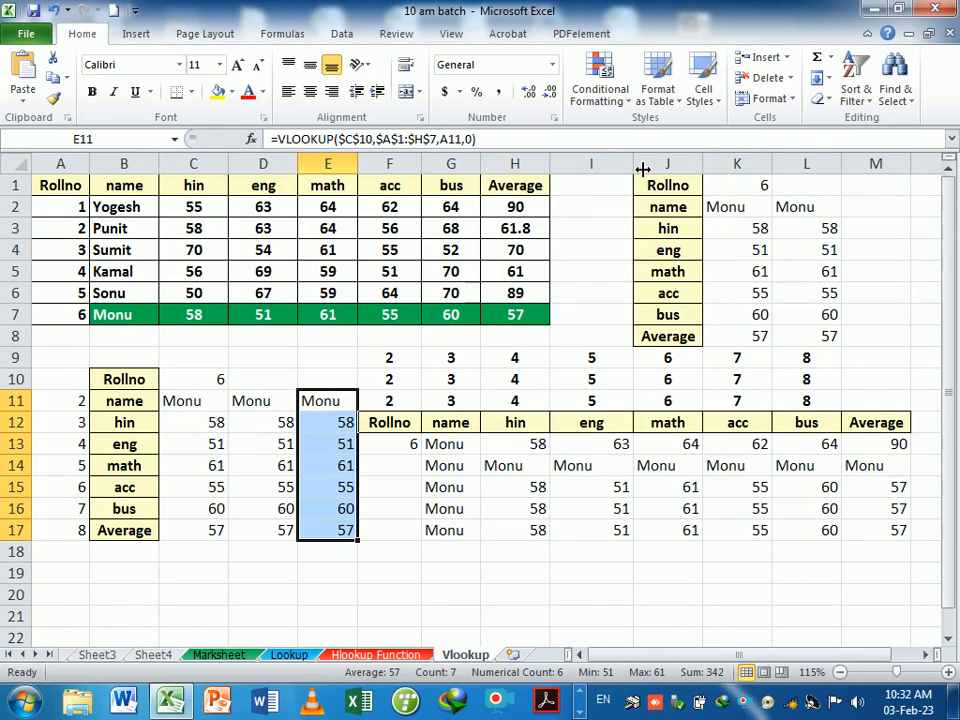
left_click(602, 190)
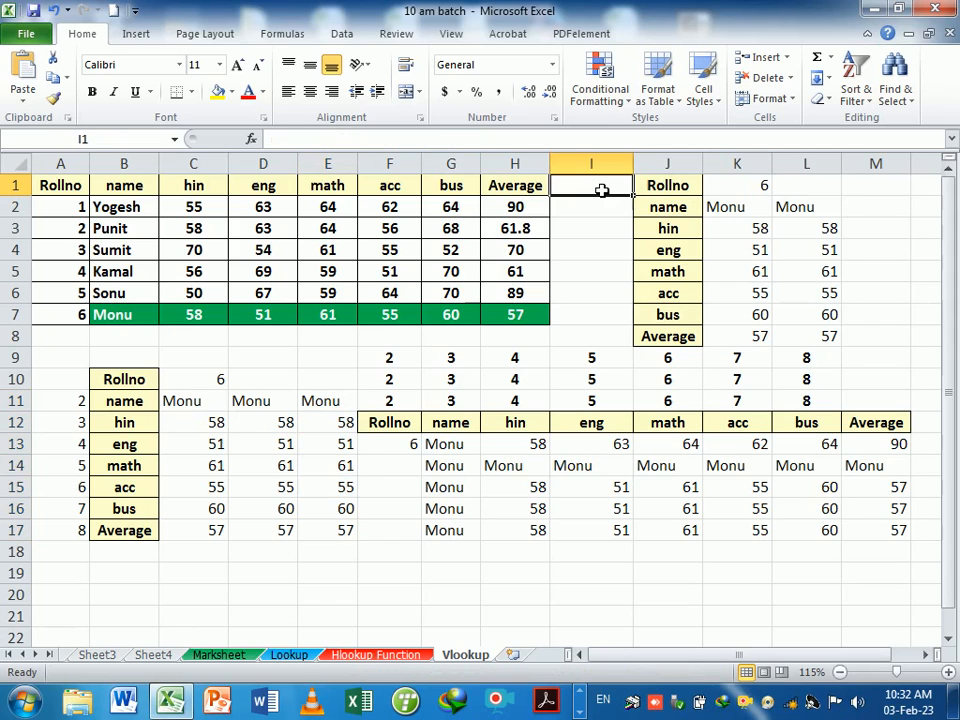
type("Grade")
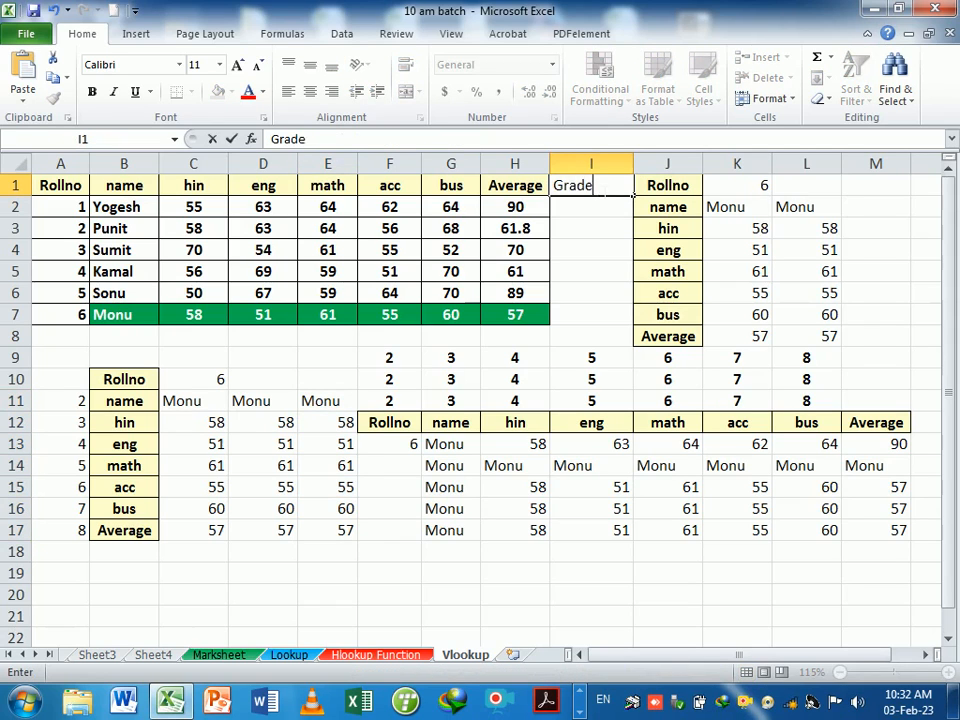
key("Return")
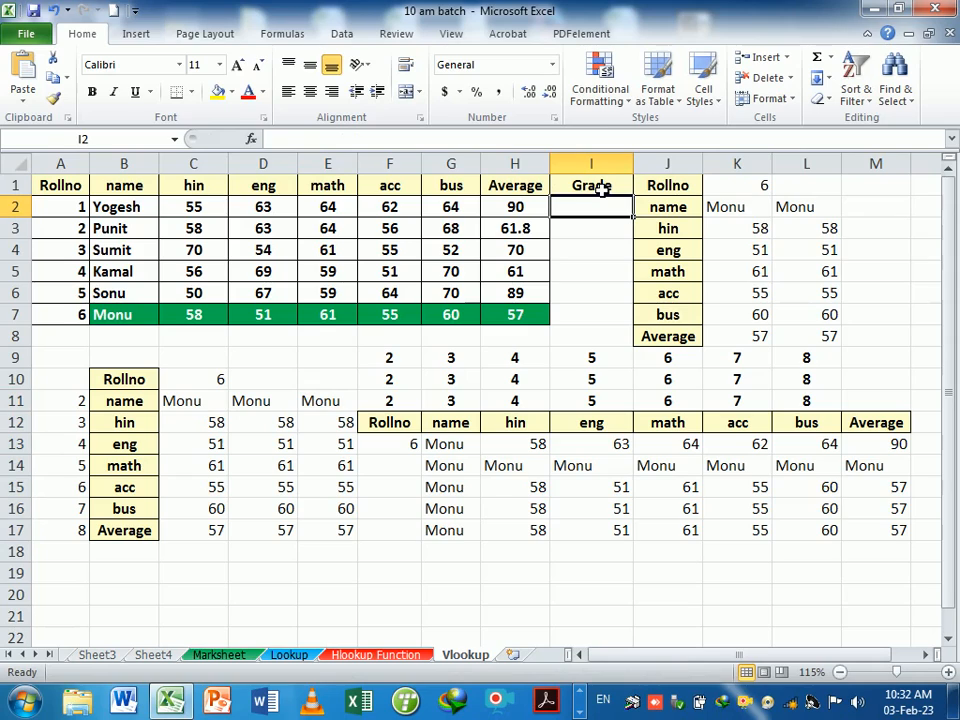
Find the Average/Grade table in the Lookup sheet and copy its range L56:M60
left_click(376, 655)
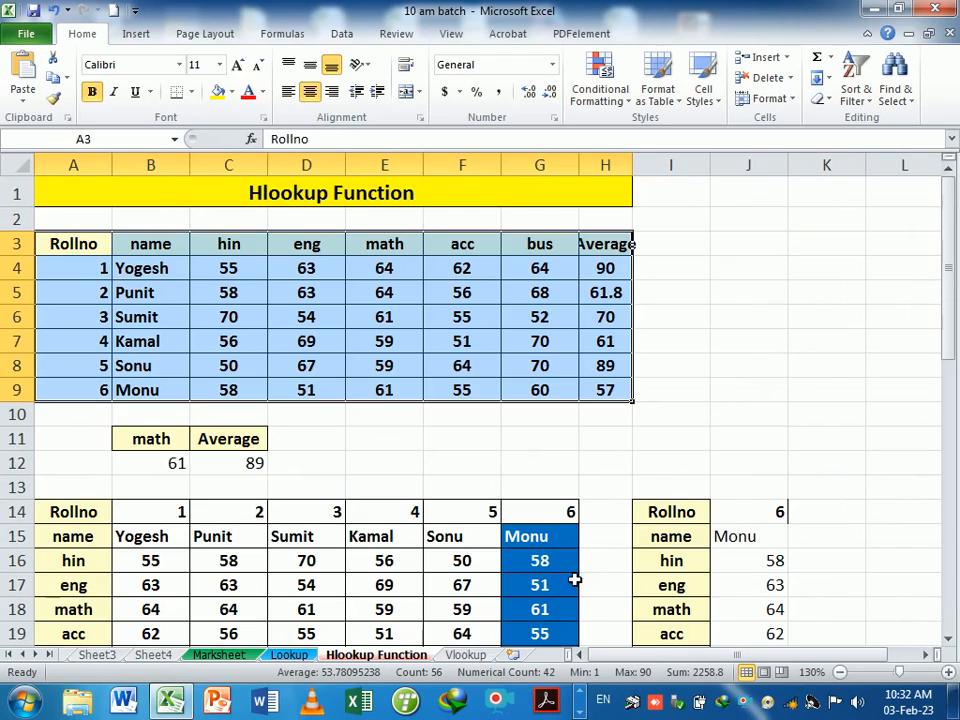
scroll(574, 578, "down", 1)
scroll(609, 553, "down", 13)
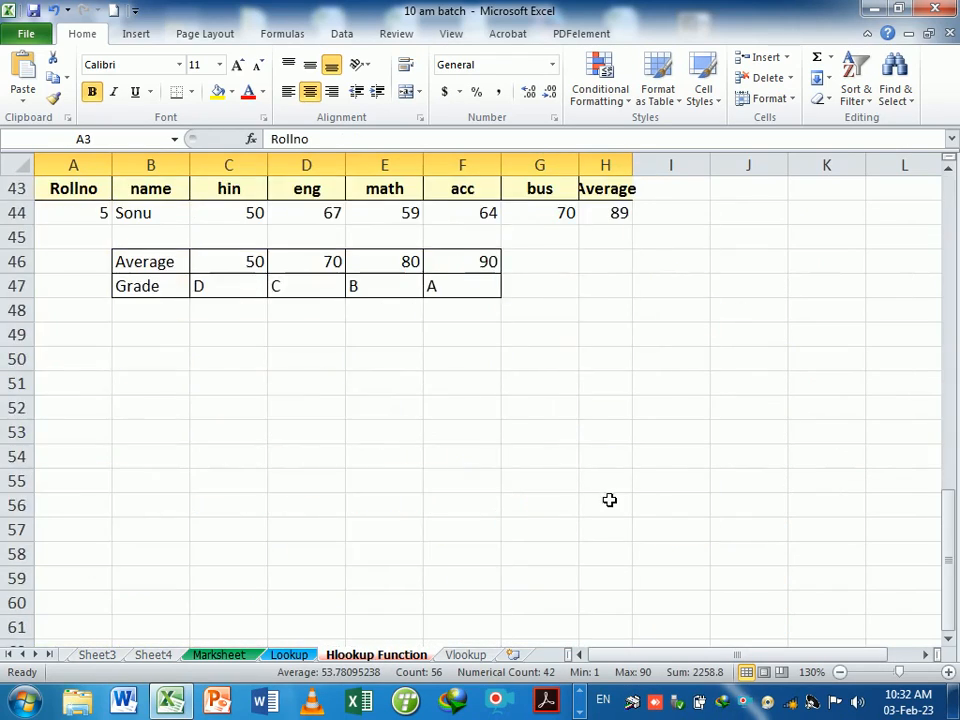
scroll(608, 500, "up", 10)
scroll(602, 510, "up", 4)
scroll(602, 514, "down", 4)
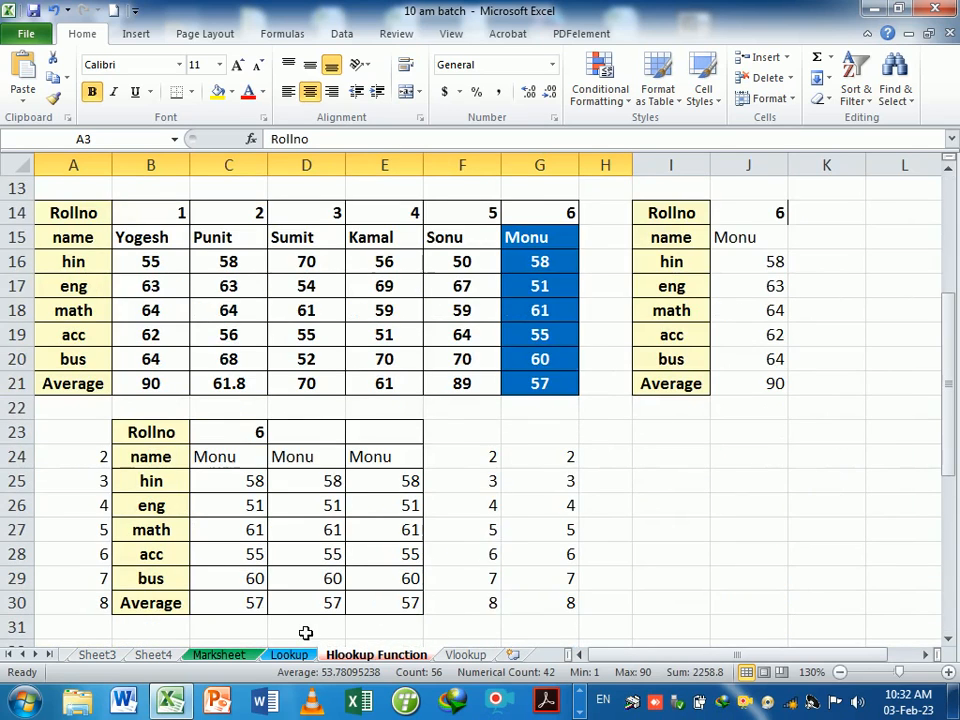
left_click(289, 655)
scroll(489, 480, "down", 2)
scroll(754, 454, "up", 4)
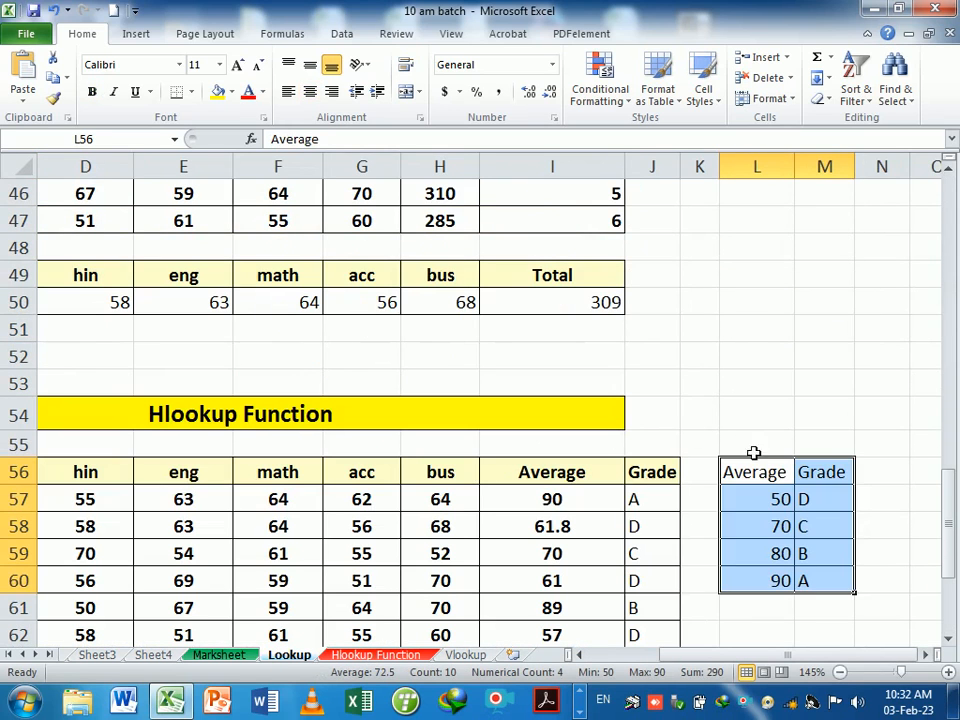
left_click_drag(754, 477, 846, 579)
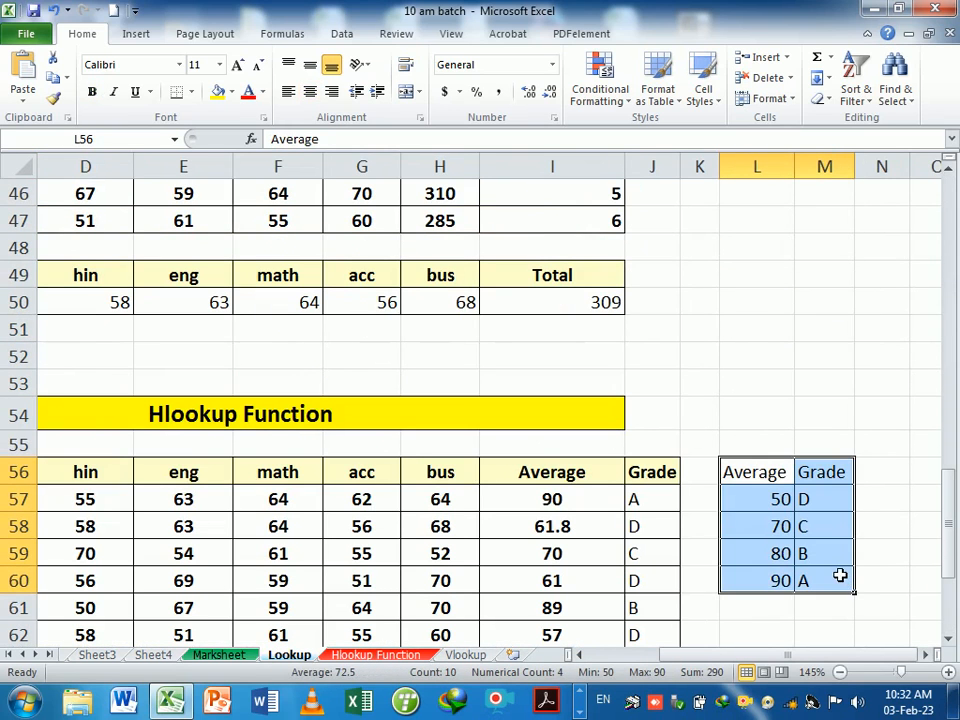
key("ctrl+c")
Paste the copied grade table into the Vlookup sheet starting at K2
left_click(466, 655)
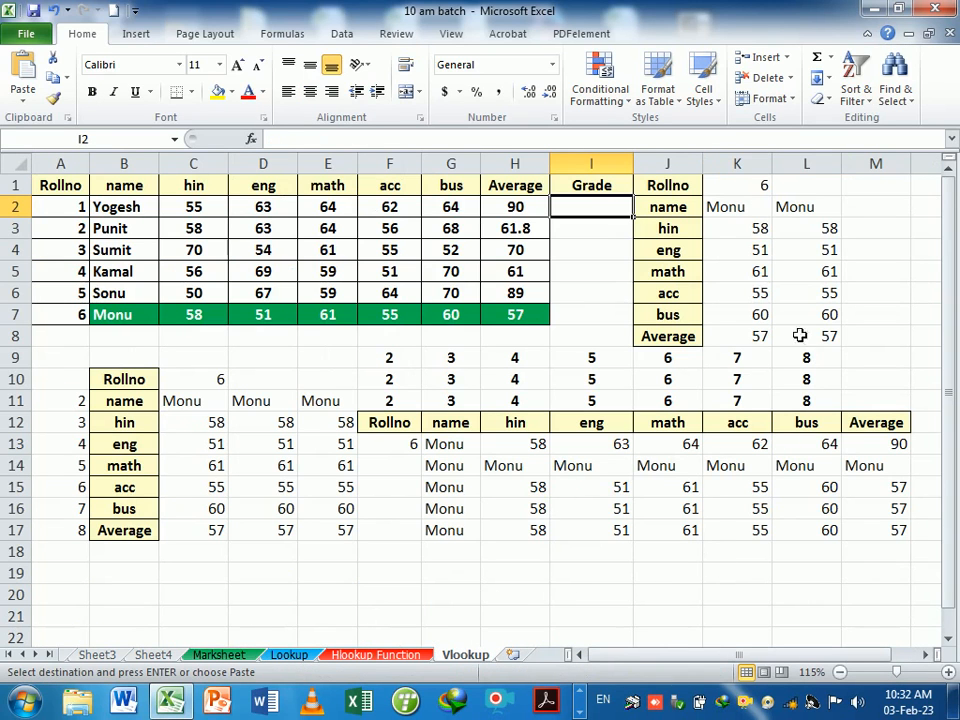
left_click(756, 208)
key("Return")
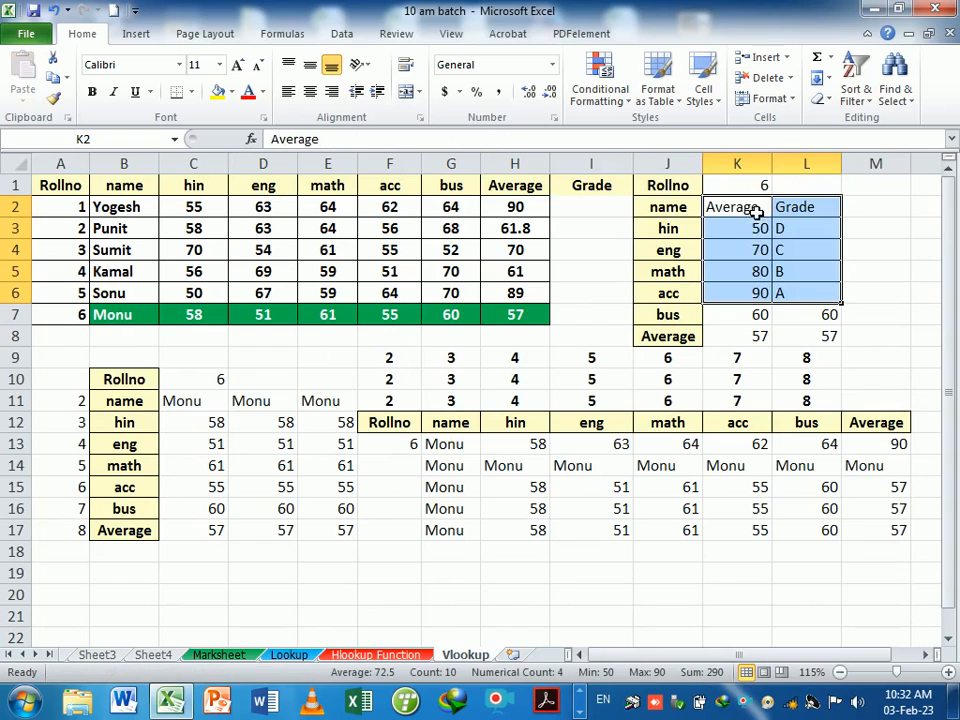
Delete the leftover lookup contents in K7:L8 and K1, and clear both contents and formatting from J1:J8
left_click_drag(748, 316, 799, 343)
key("Delete")
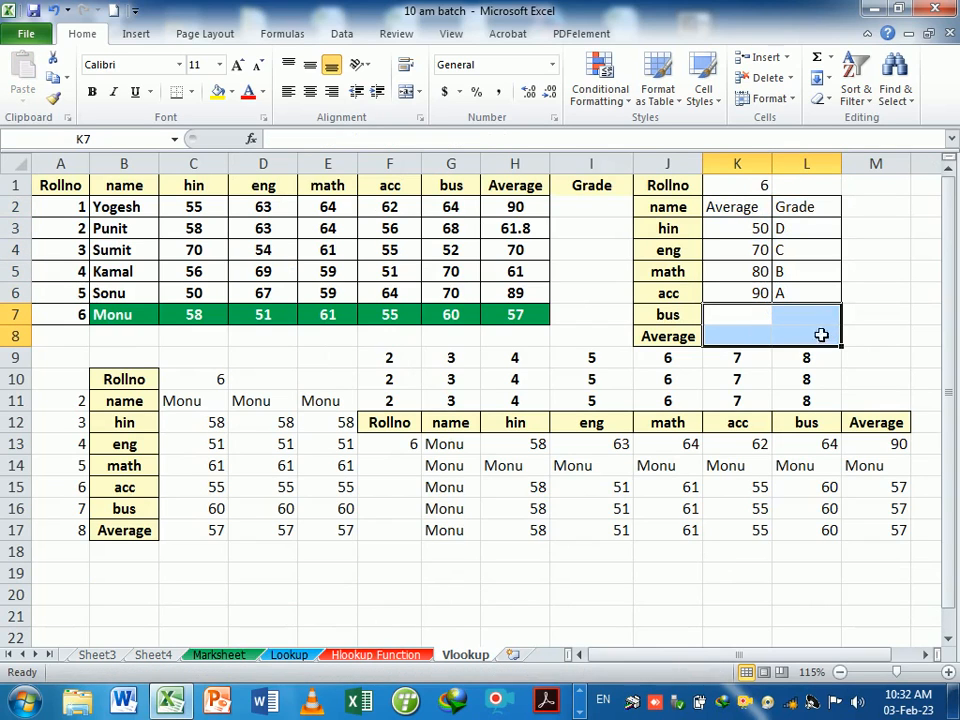
left_click(750, 190)
key("Delete")
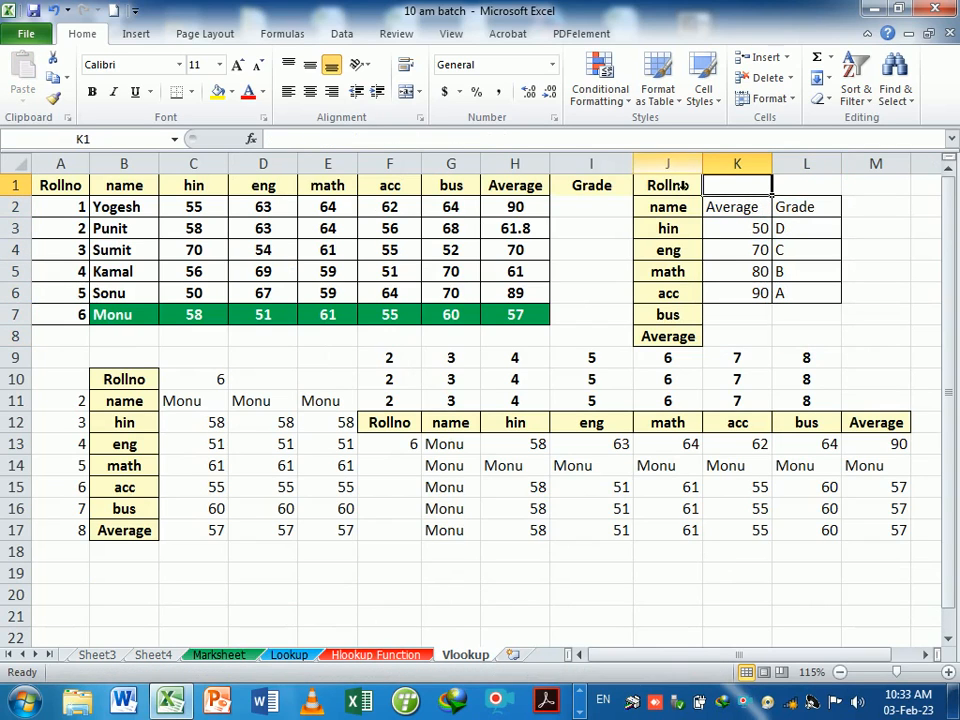
left_click_drag(677, 190, 688, 338)
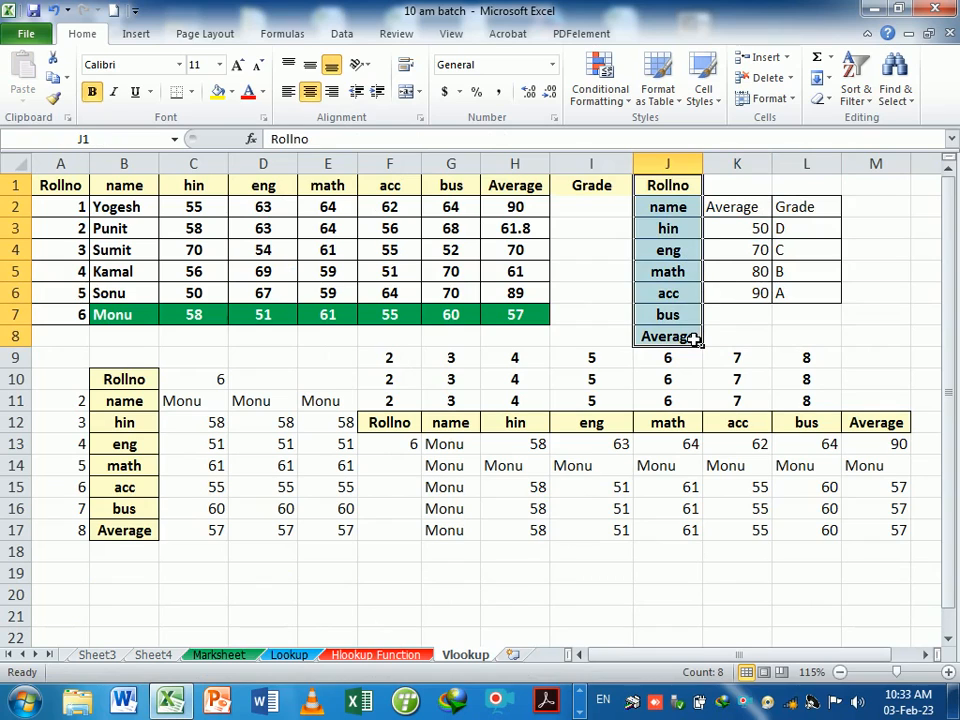
left_click(821, 100)
left_click(830, 123)
left_click(755, 318)
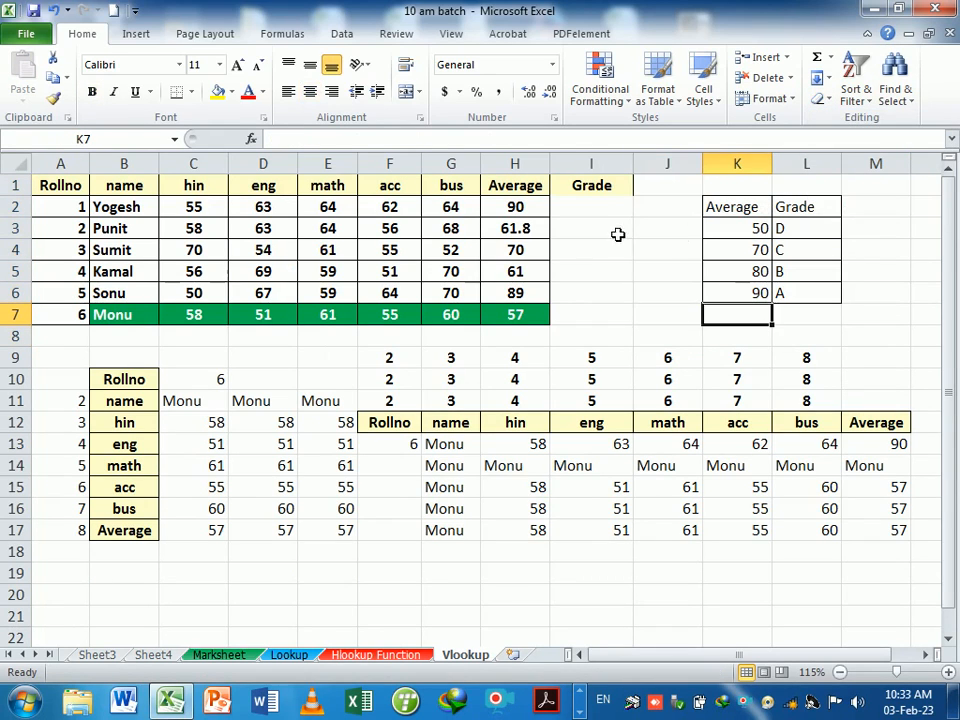
Start a VLOOKUP formula in I2 with lookup value H2 and table array $K$2:$L$6
left_click(608, 214)
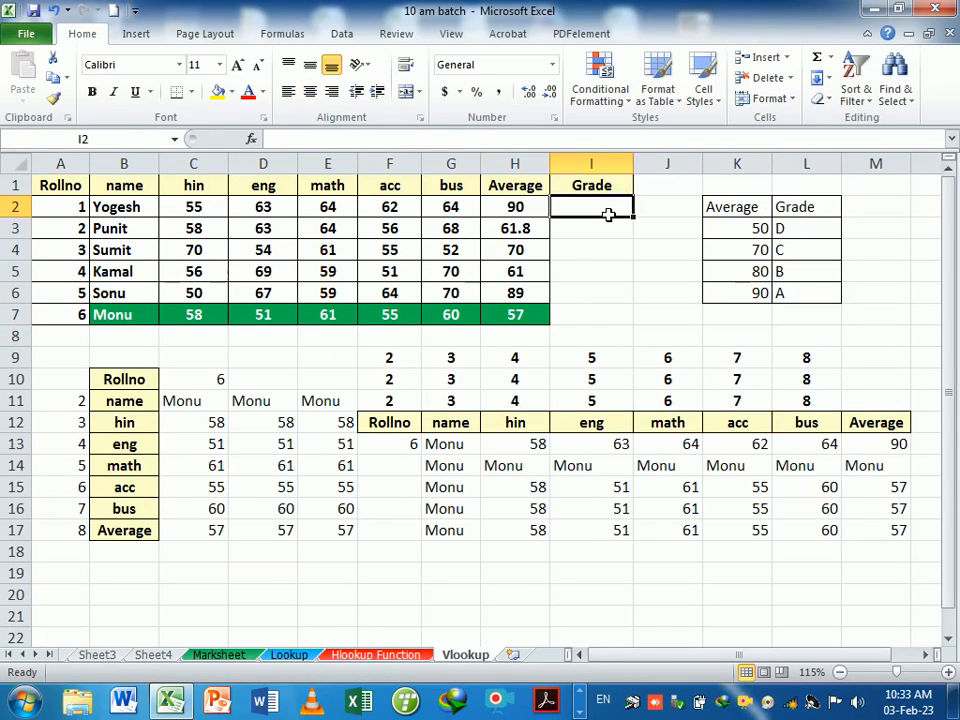
type("=vl")
key("Tab")
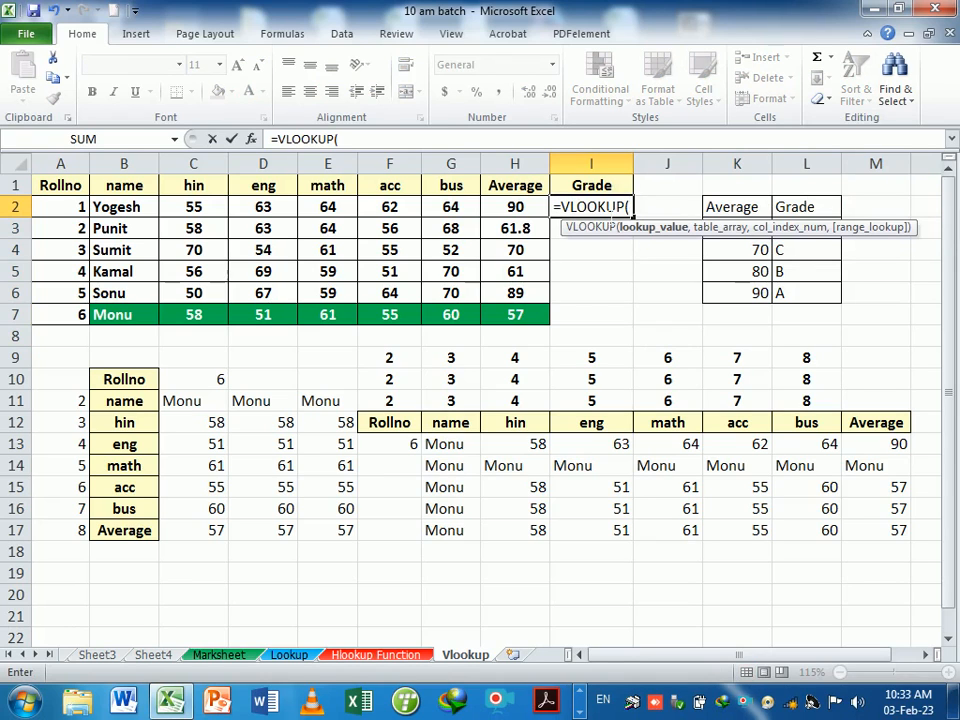
left_click(520, 208)
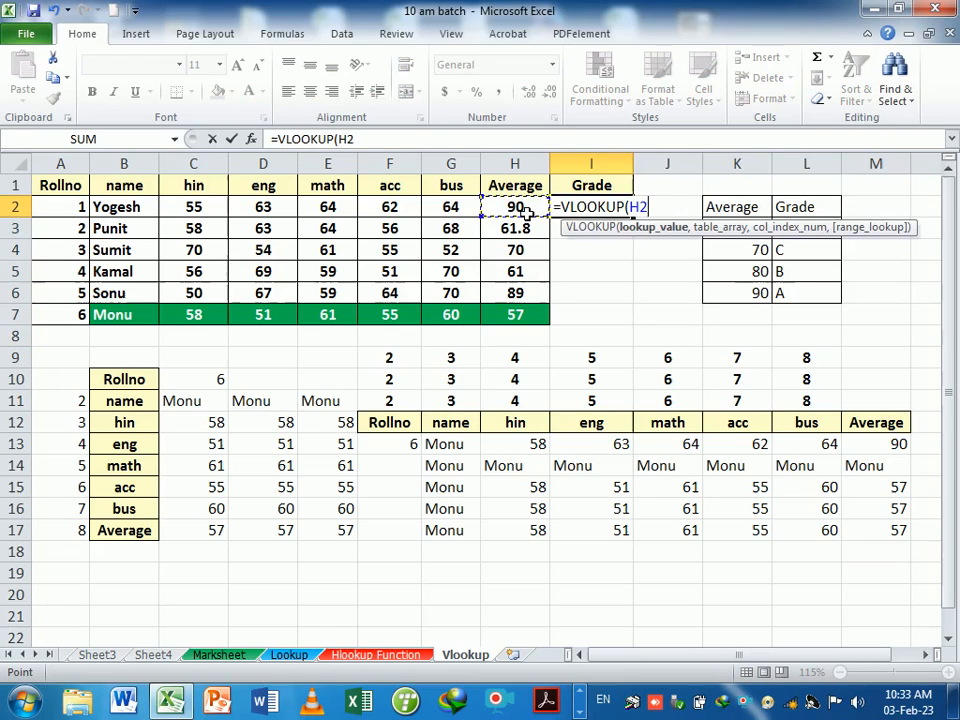
type(",")
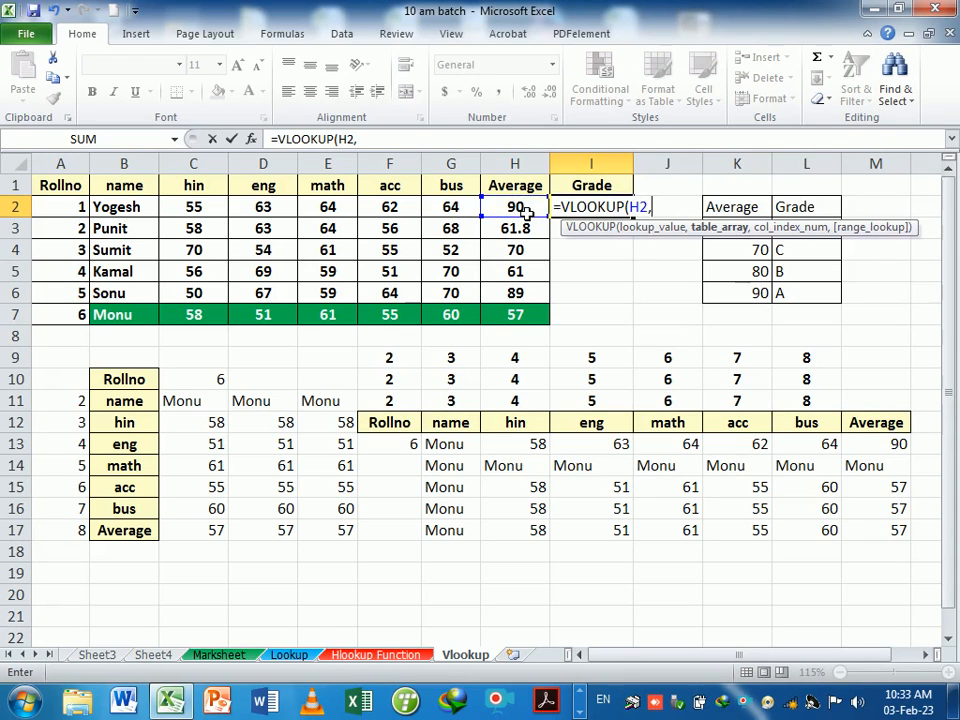
left_click_drag(737, 208, 806, 294)
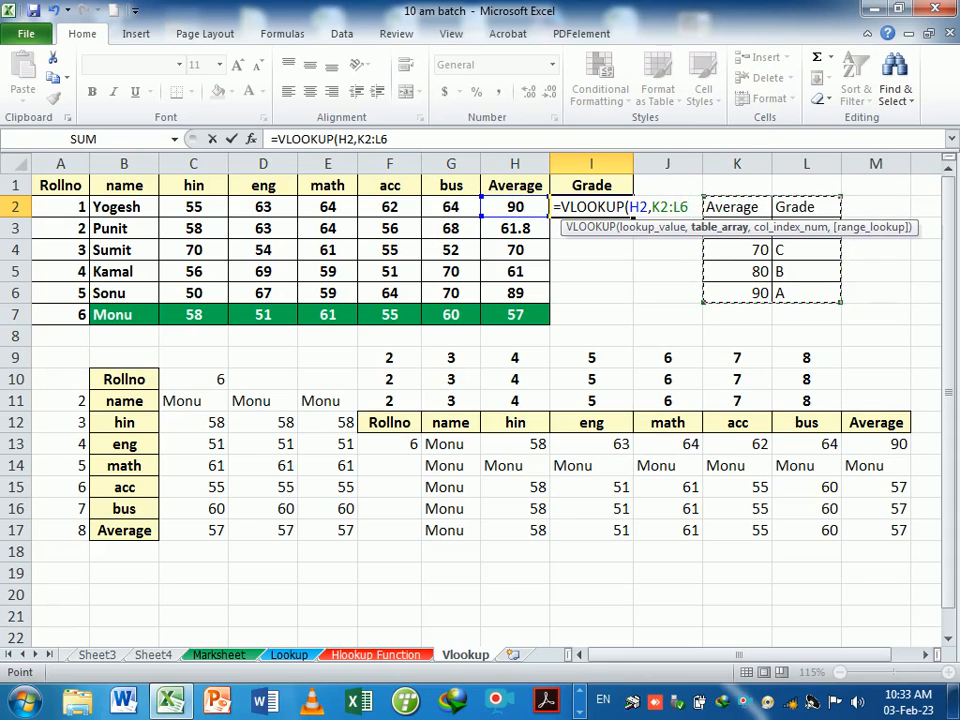
key("F4")
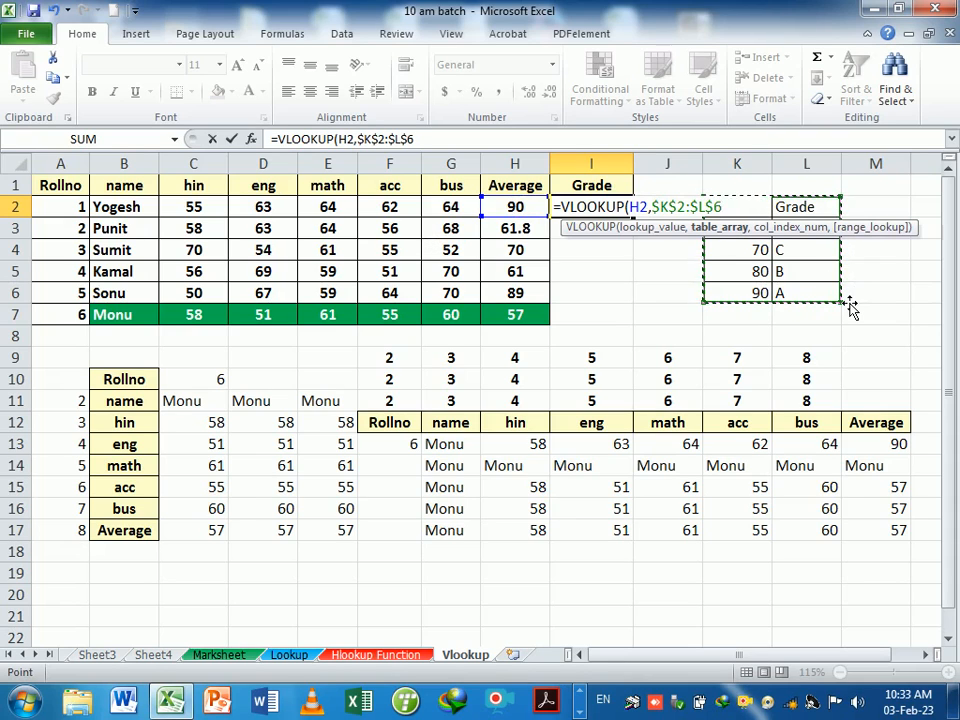
Complete the I2 formula with column index 2 and approximate match 1, and fill it down to I7
type(",")
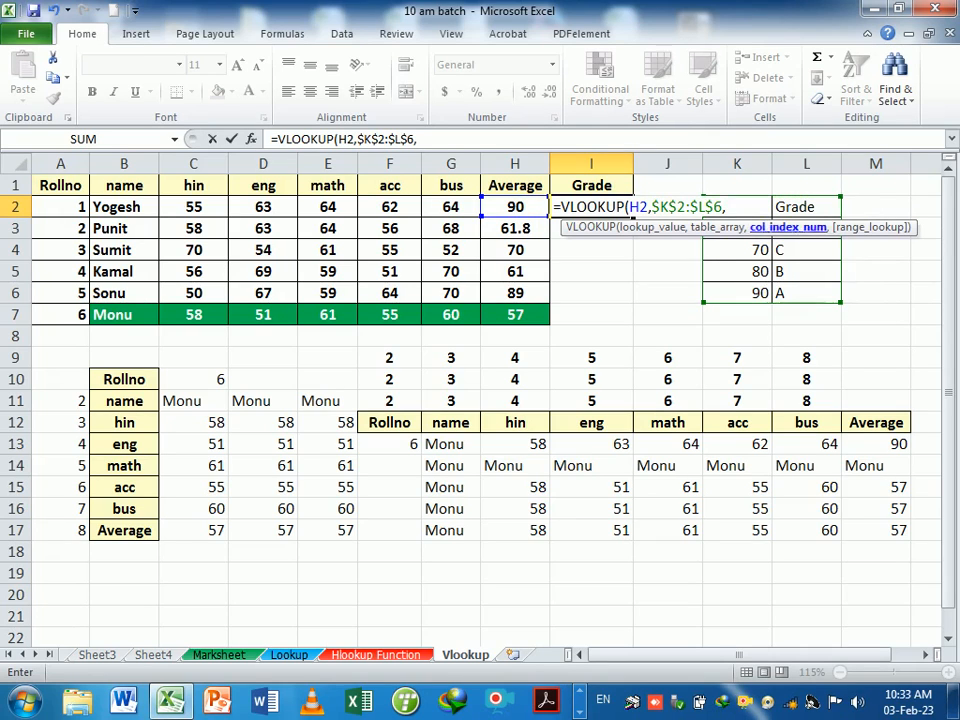
left_click_drag(790, 230, 774, 356)
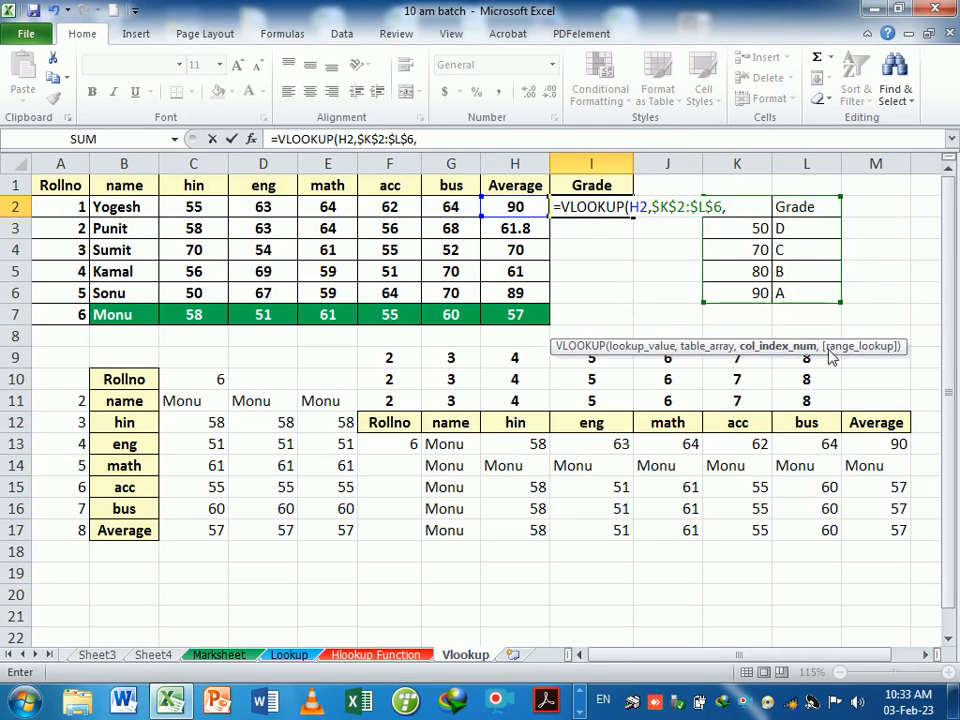
type("2")
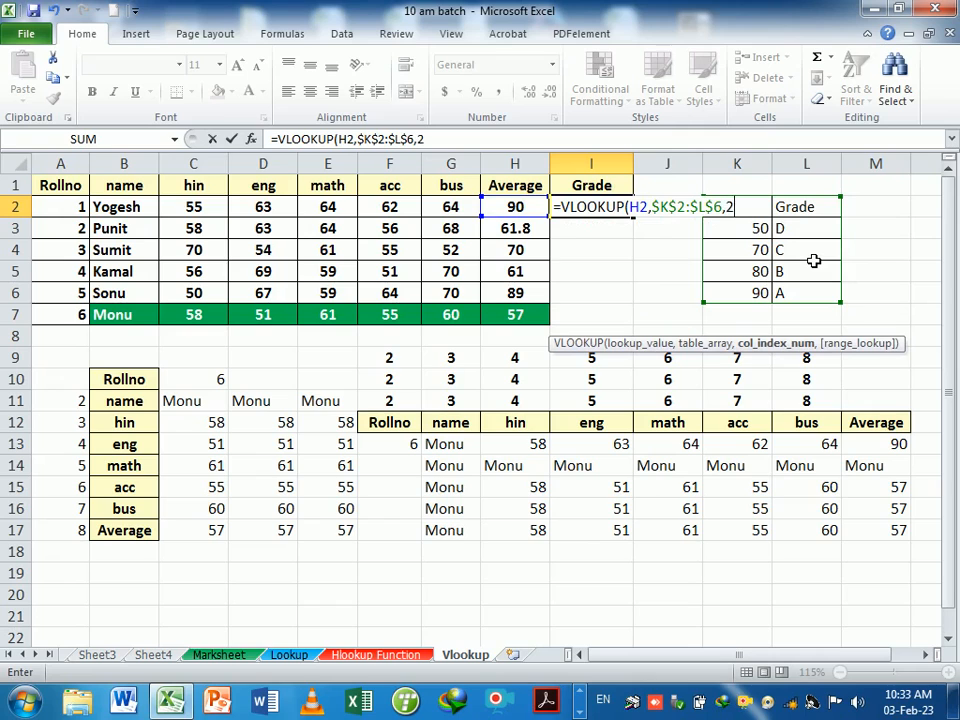
type(",1)")
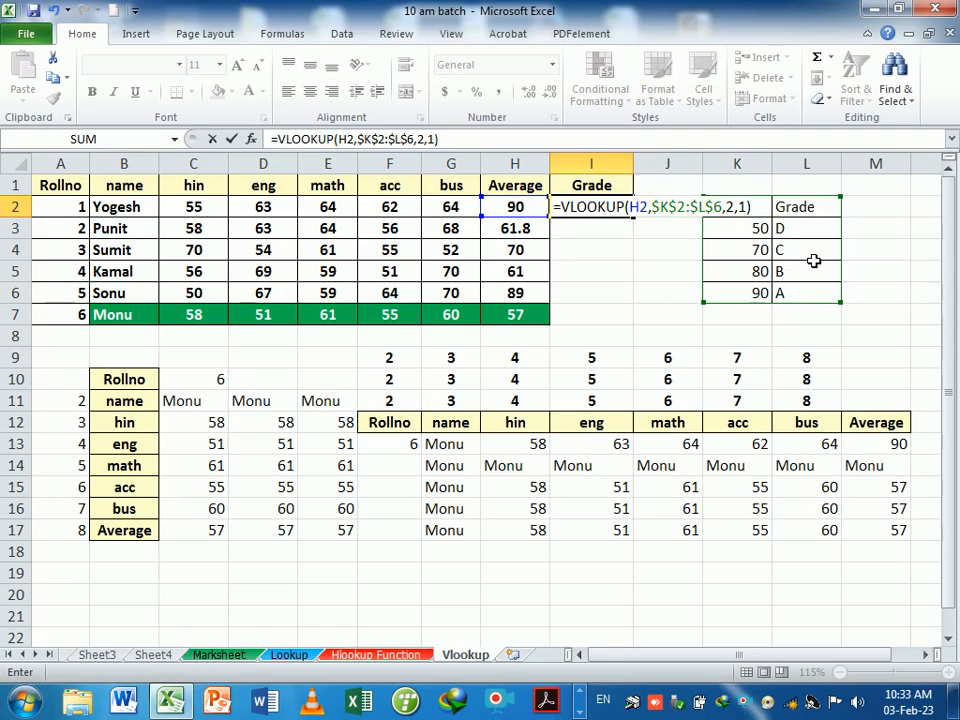
key("Return")
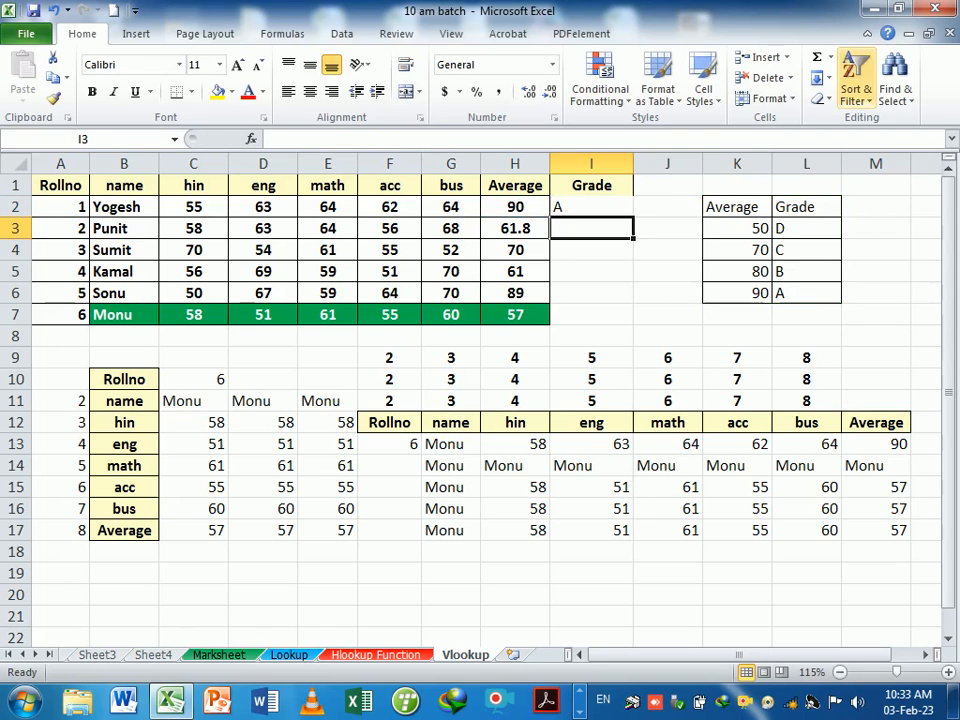
left_click(605, 212)
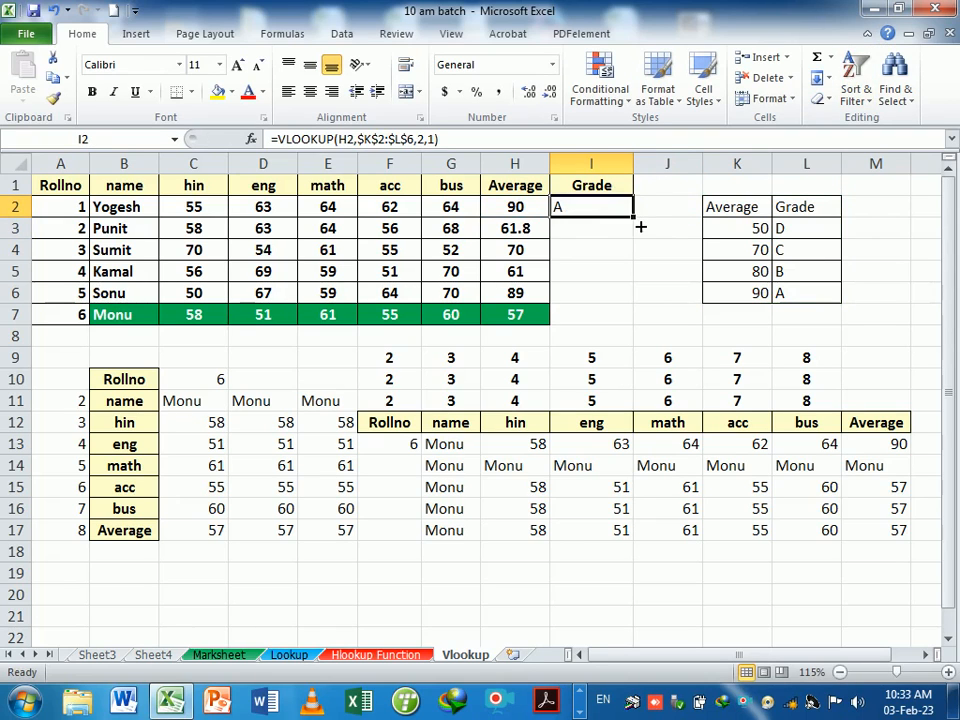
left_click_drag(633, 217, 640, 338)
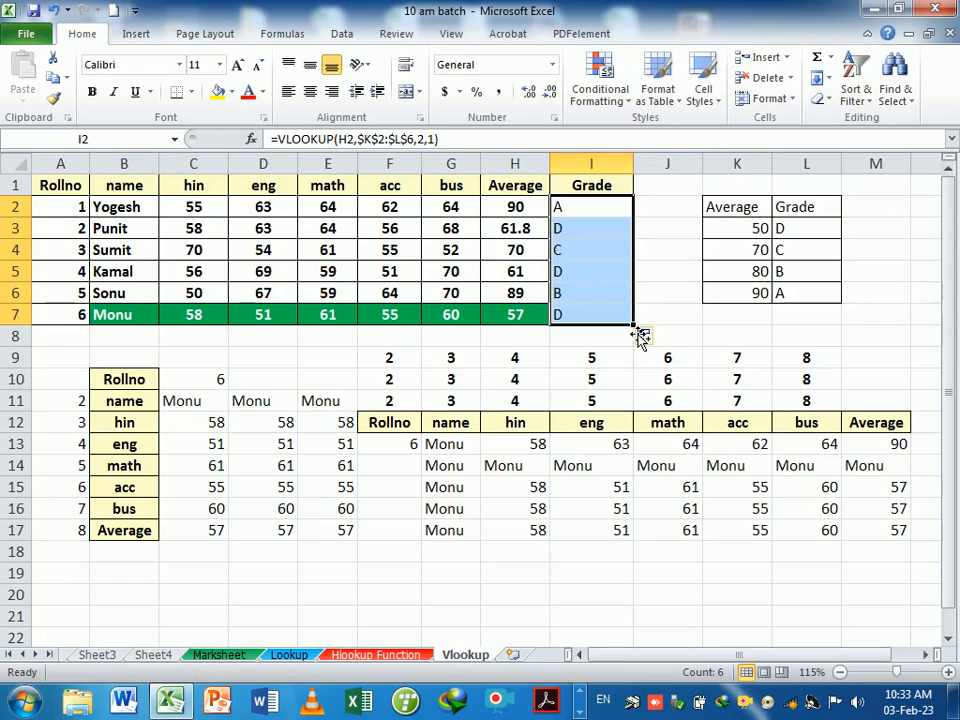
Apply all borders to the grade cells I2:I7
left_click(190, 92)
left_click(214, 241)
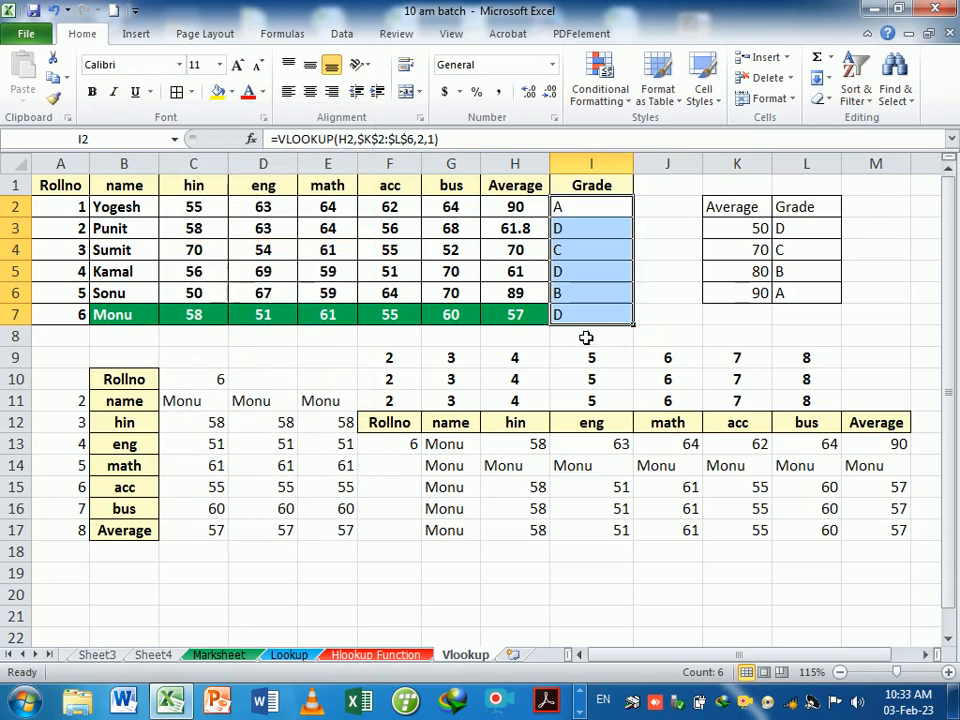
left_click(667, 357)
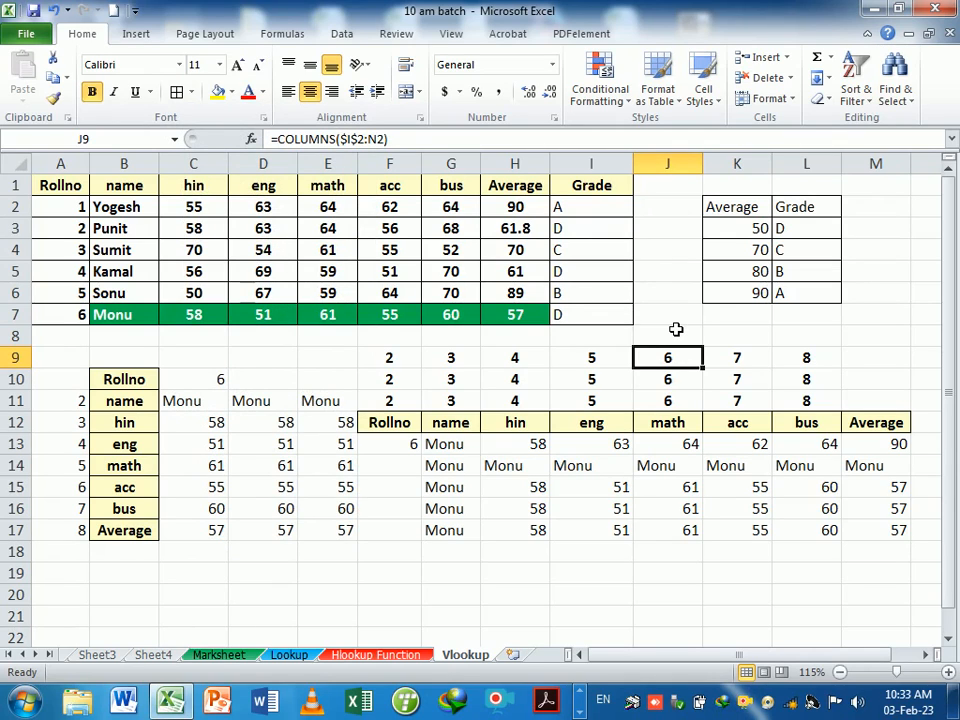
Insert two blank rows at row 9 and delete one of them again
left_click(29, 366)
key("ctrl+shift+plus")
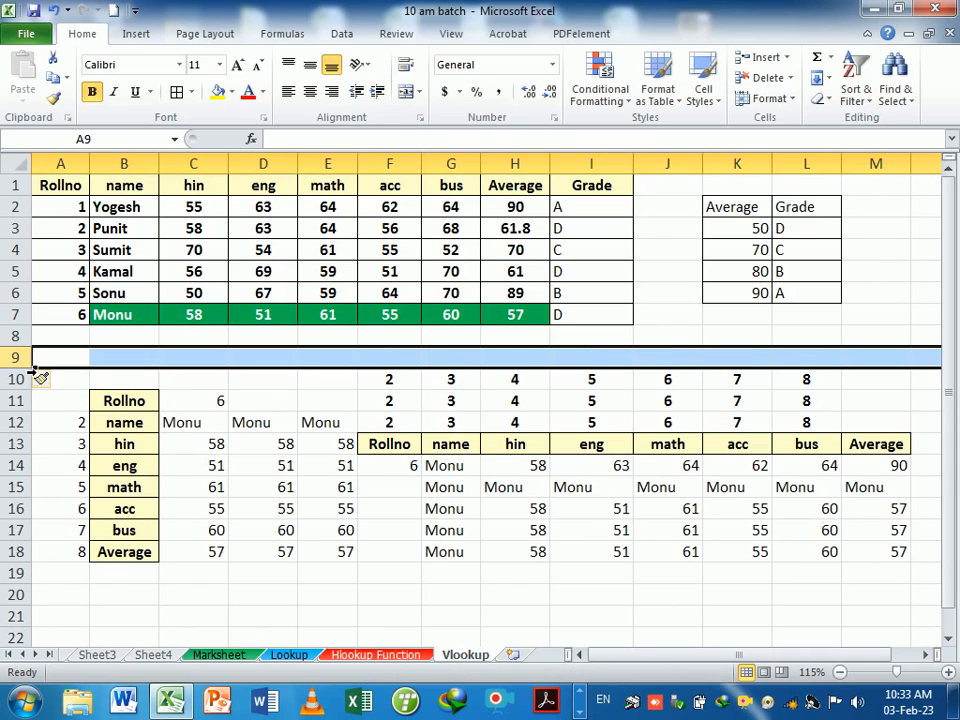
key("ctrl+shift+plus")
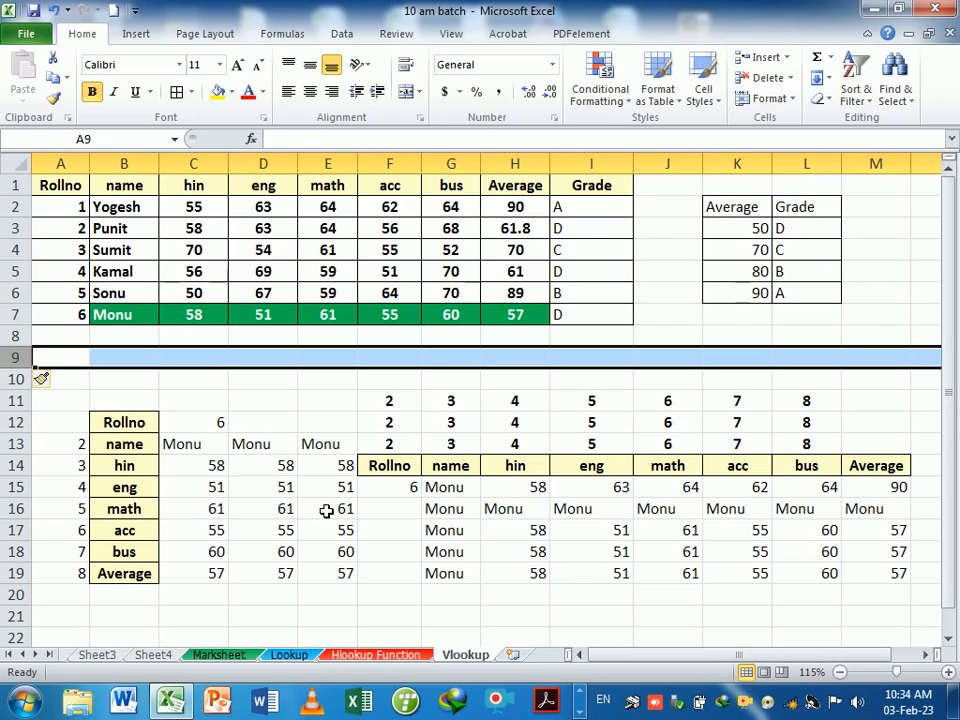
key("ctrl+minus")
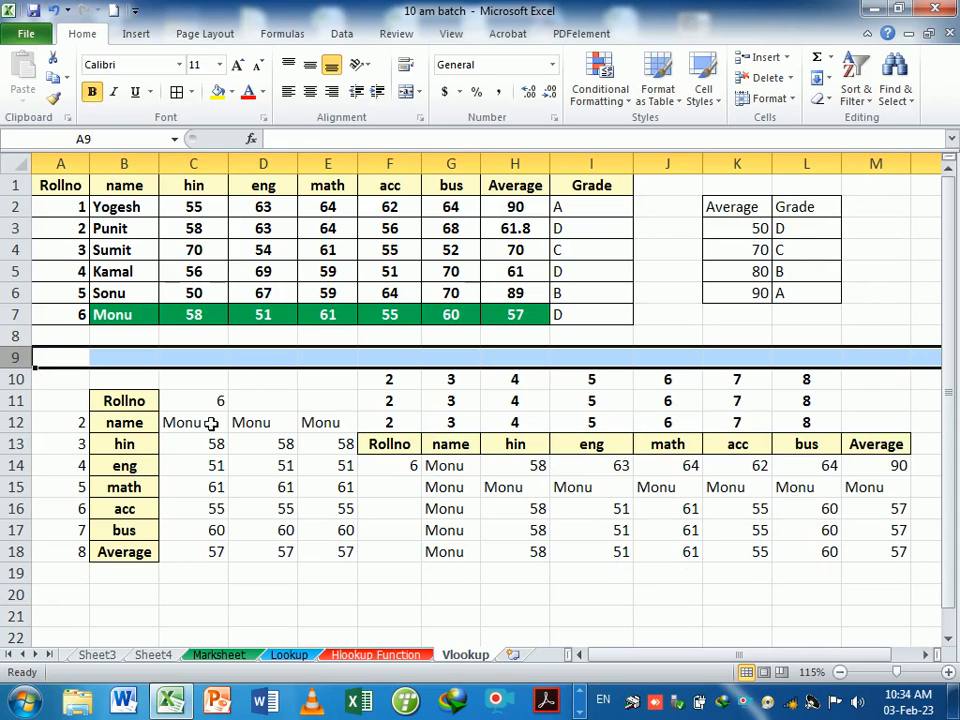
Try roll number 7 in cell F14 of the horizontal lookup block, and undo the entry
left_click(407, 472)
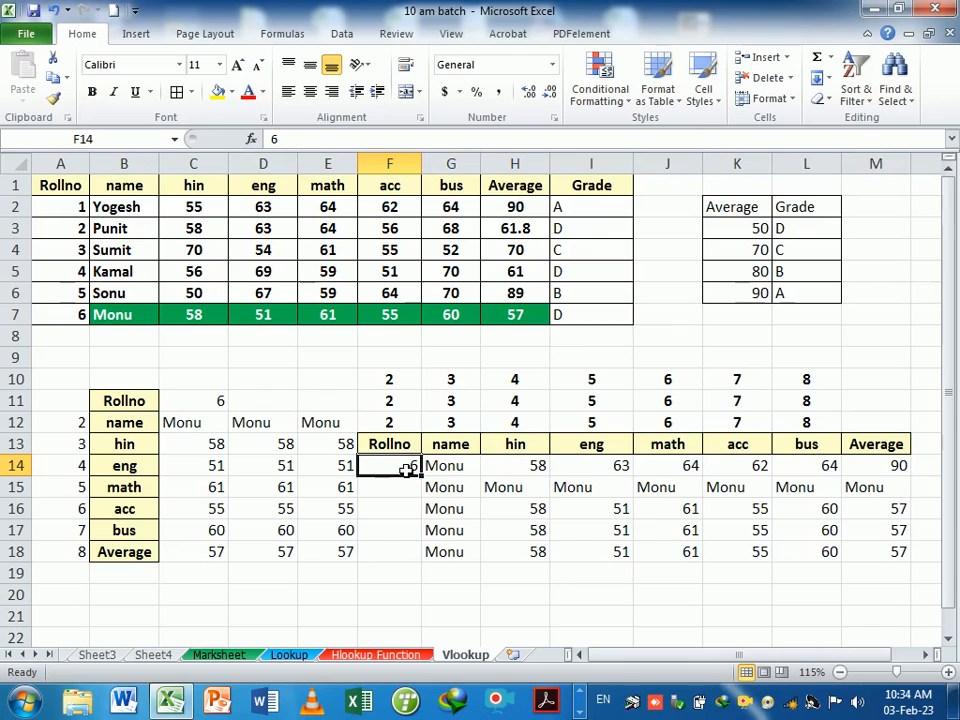
type("7")
key("Return")
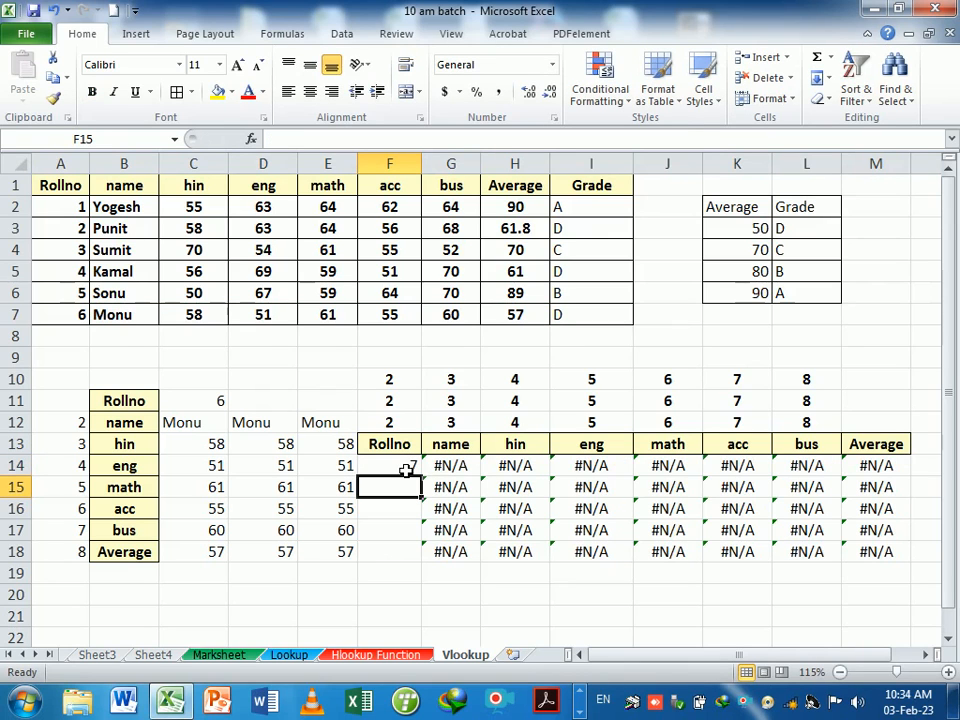
key("ctrl+z")
Add a student record in row 8 with roll number 7 in A8 and the student's name in B8
left_click(64, 337)
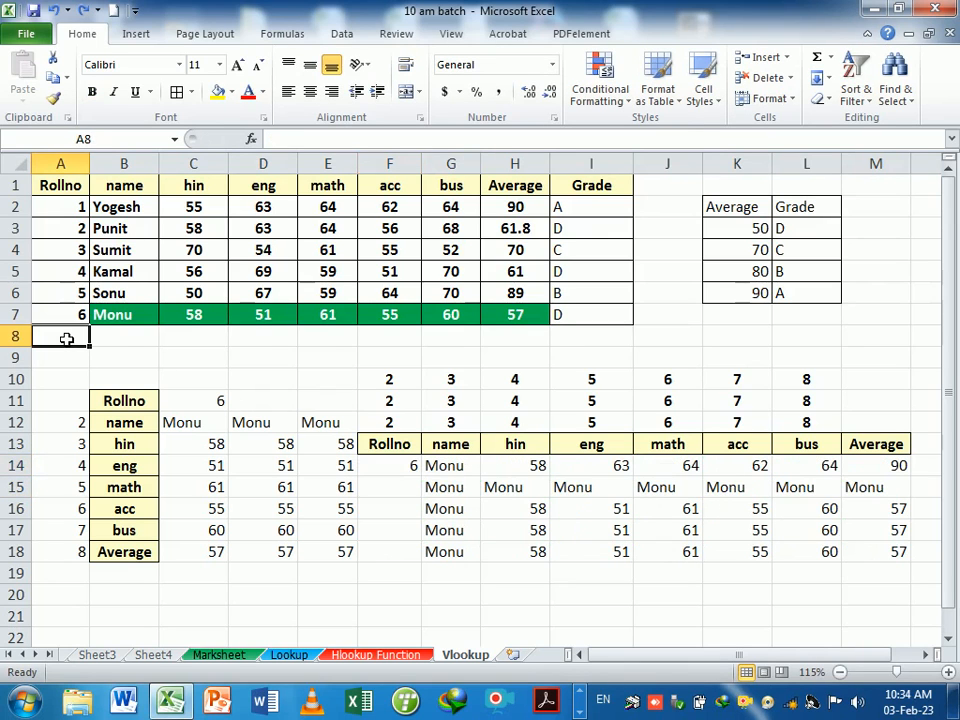
type("7")
key("Tab")
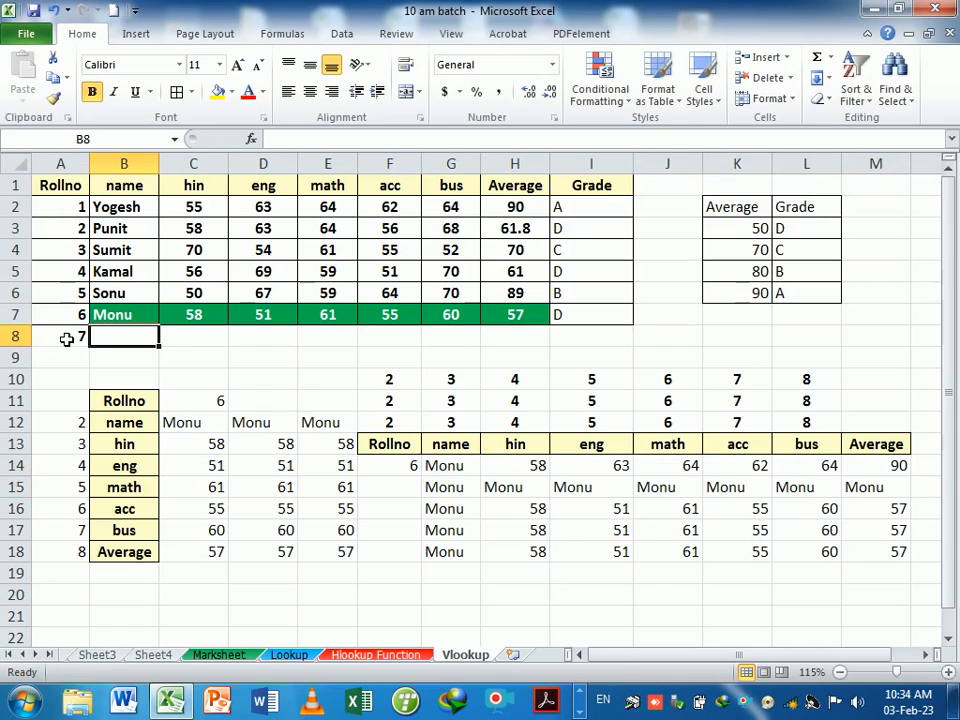
type("Umehs")
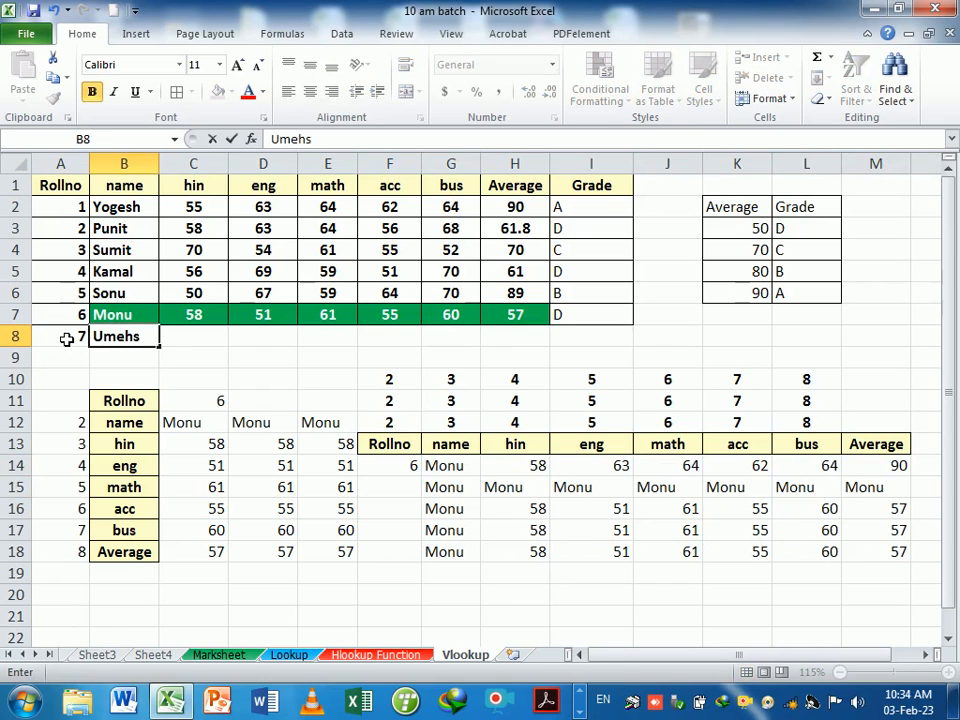
Enter the marks 90, 90, 90, 90 and 70 in C8:G8 and fill the Average and Grade formulas from row 7 into row 8
key("Tab")
type("90")
key("Tab")
type("90")
key("Tab")
type("90")
key("Tab")
type("90")
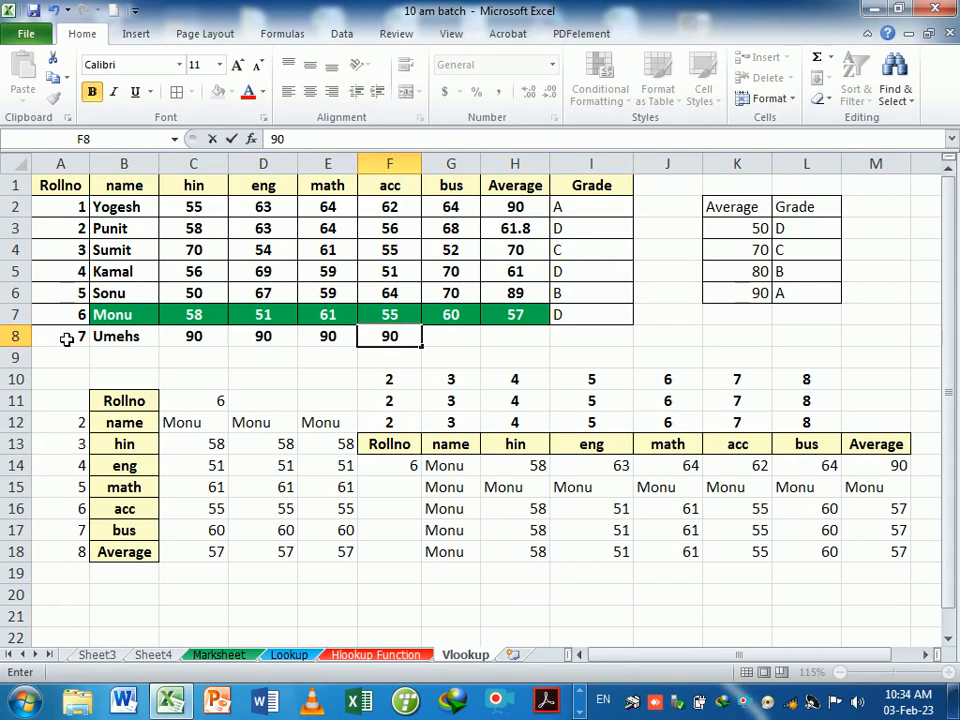
key("Tab")
type("70")
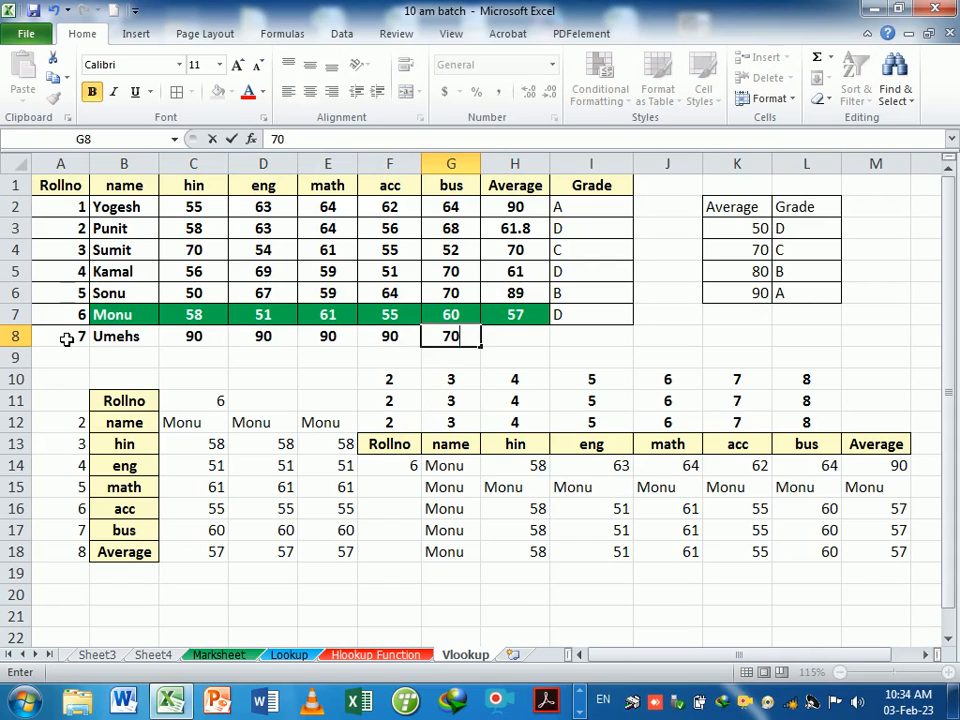
key("Tab")
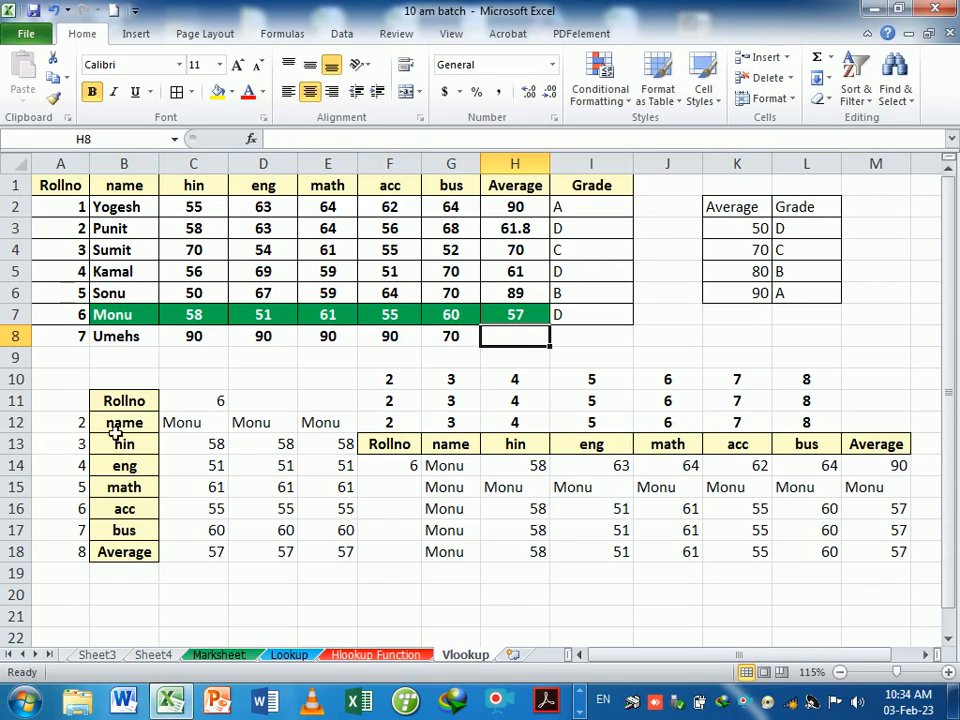
left_click_drag(528, 322, 636, 346)
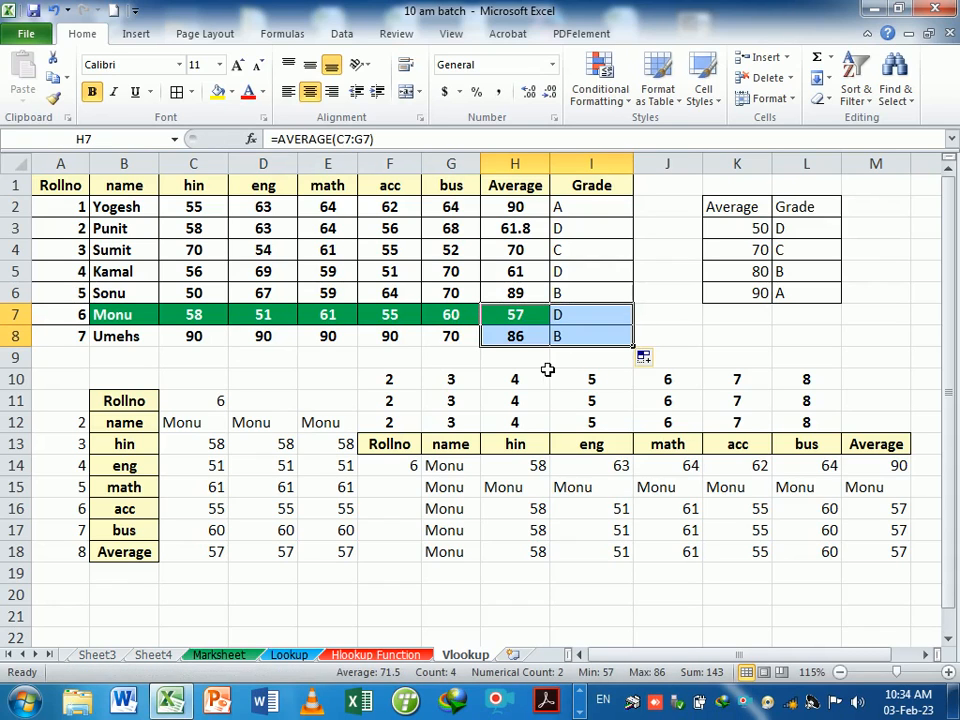
Try roll number 7 in cell F14, undo the entry, and check the table range in the VLOOKUP formula in G18
left_click(399, 476)
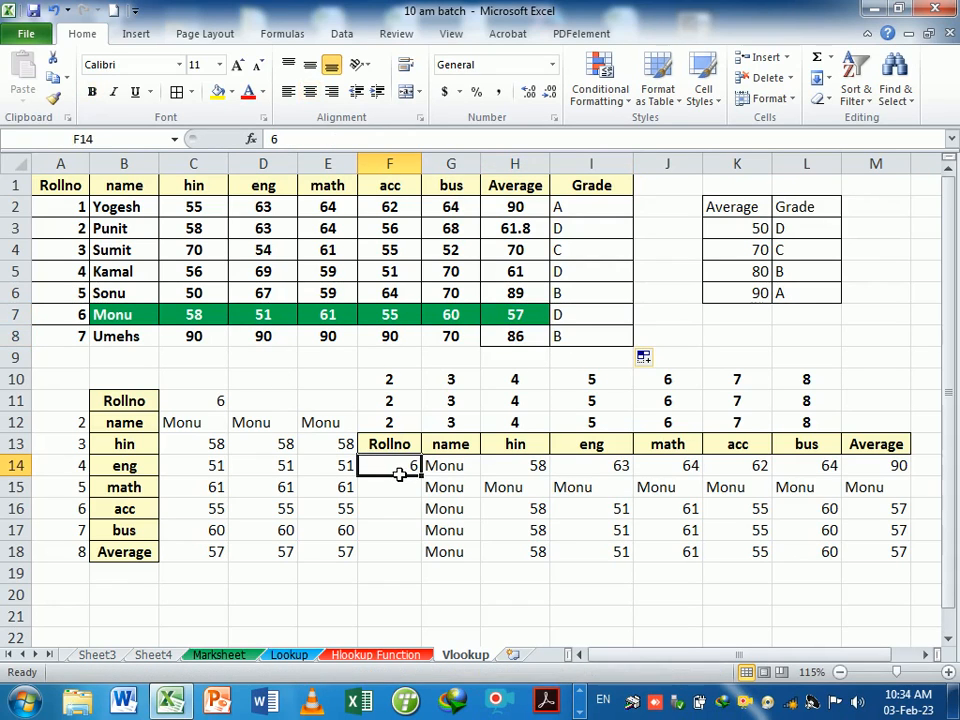
type("7")
key("Return")
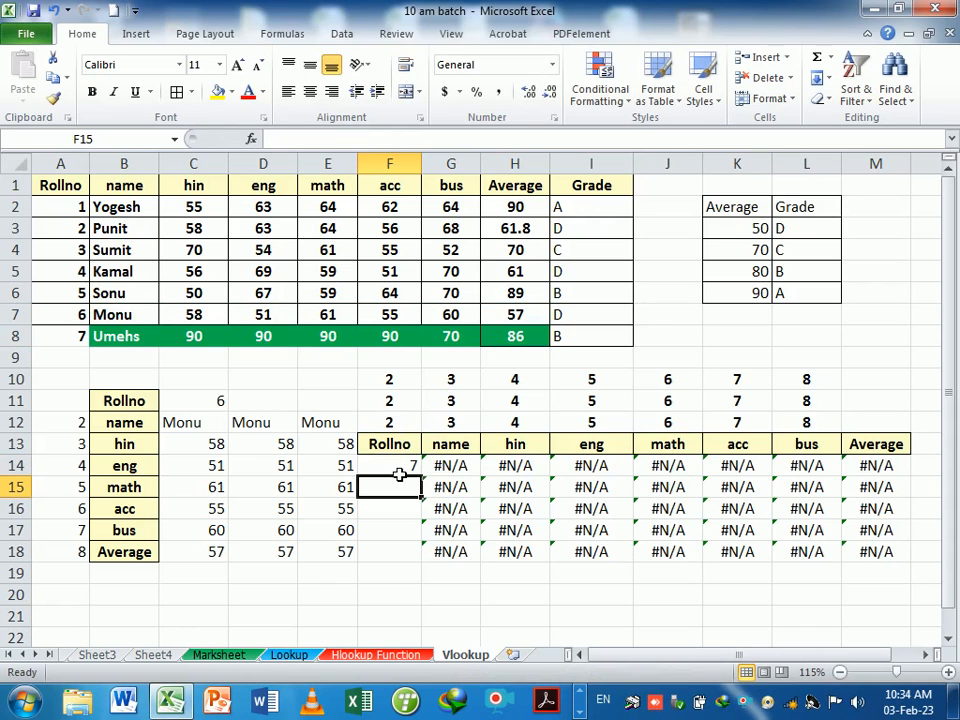
key("ctrl+z")
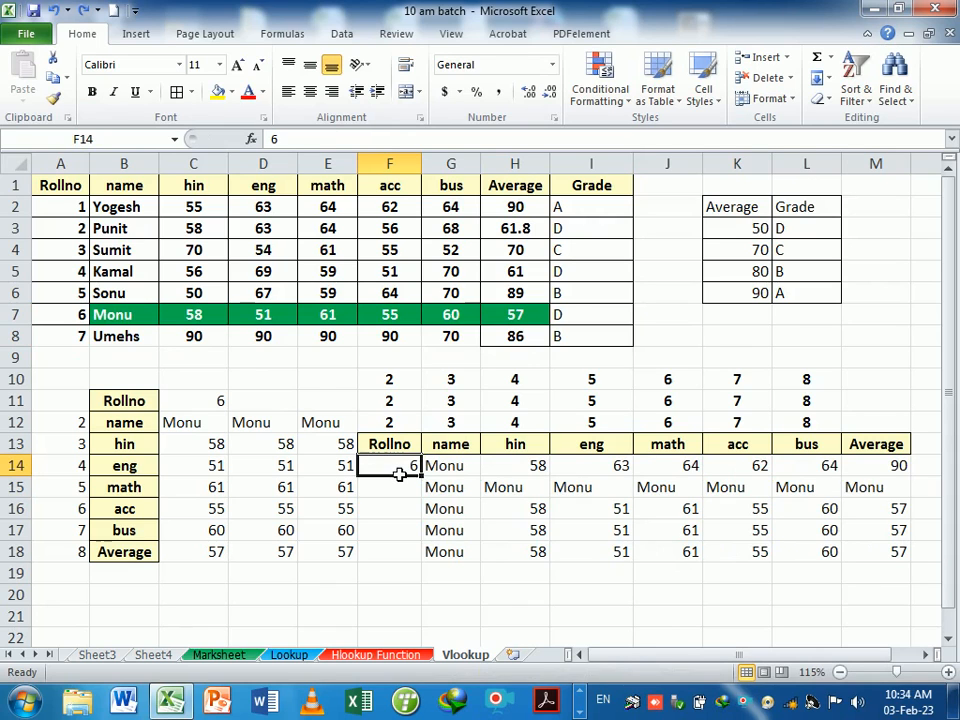
double_click(454, 553)
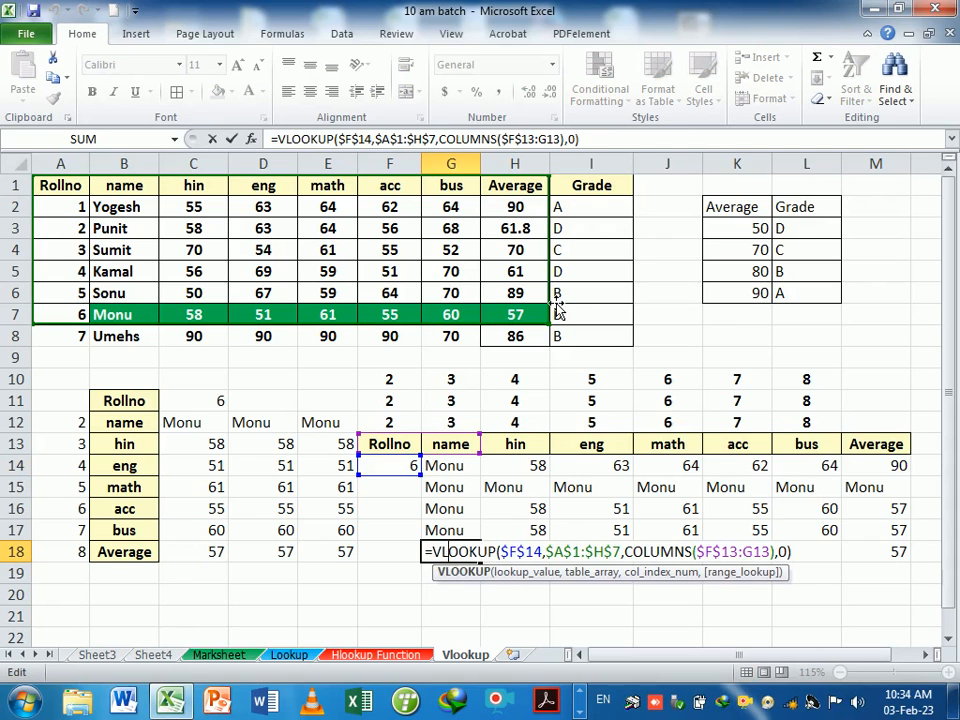
key("Escape")
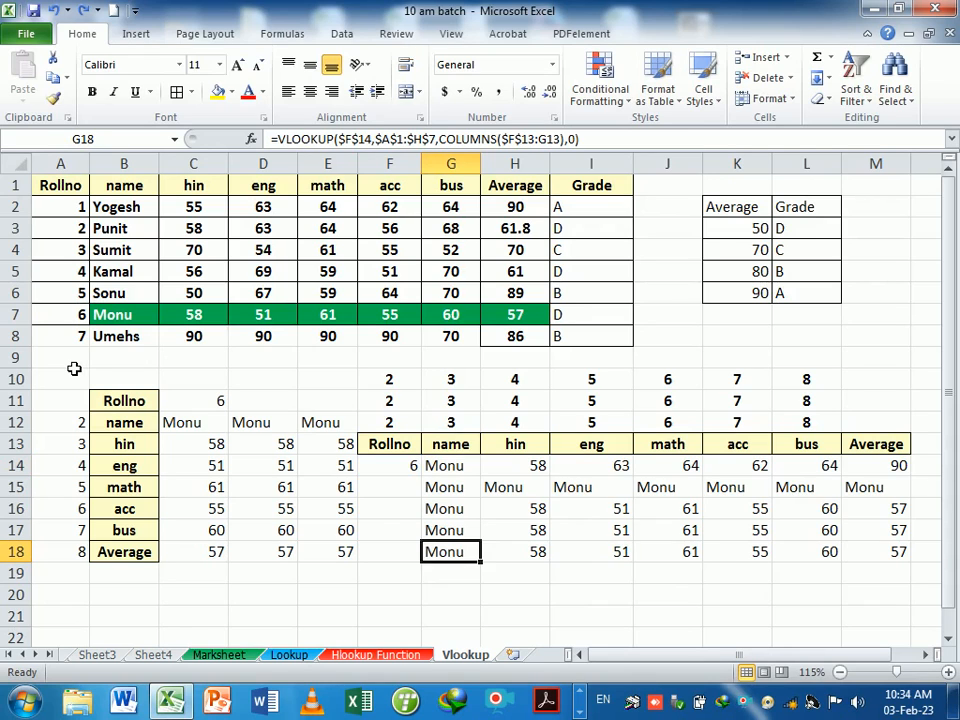
Enter roll number 7 in cell F19, below the horizontal lookup block
key("Down")
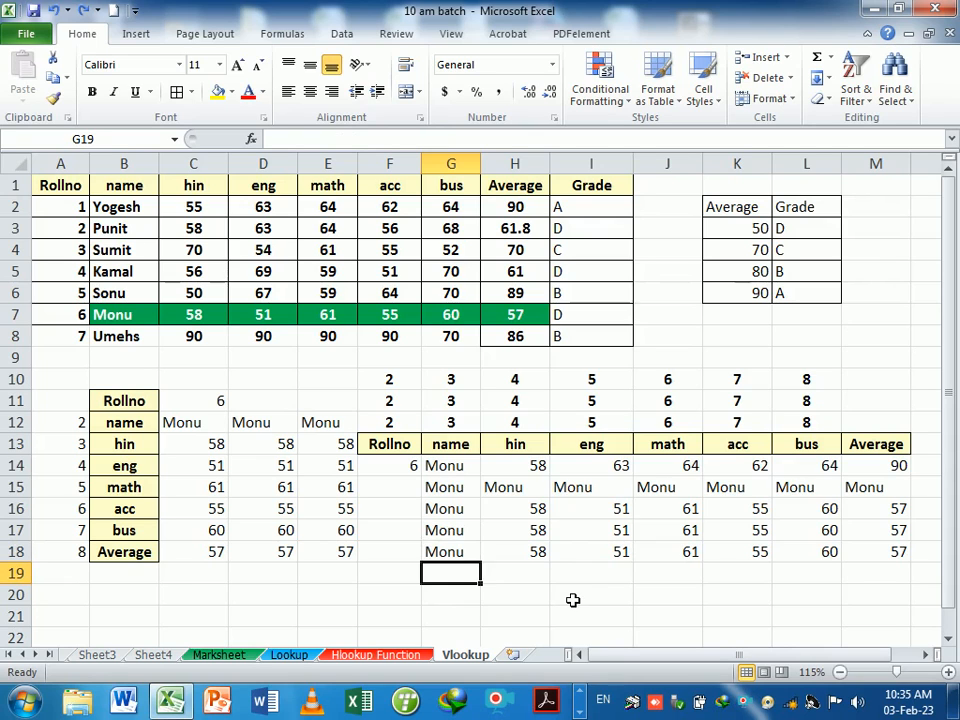
key("Left")
type("7")
key("Right")
Start a VLOOKUP formula in G19 with the absolute lookup value $F$19 and the whole columns $A:$I as table array
type("=vla")
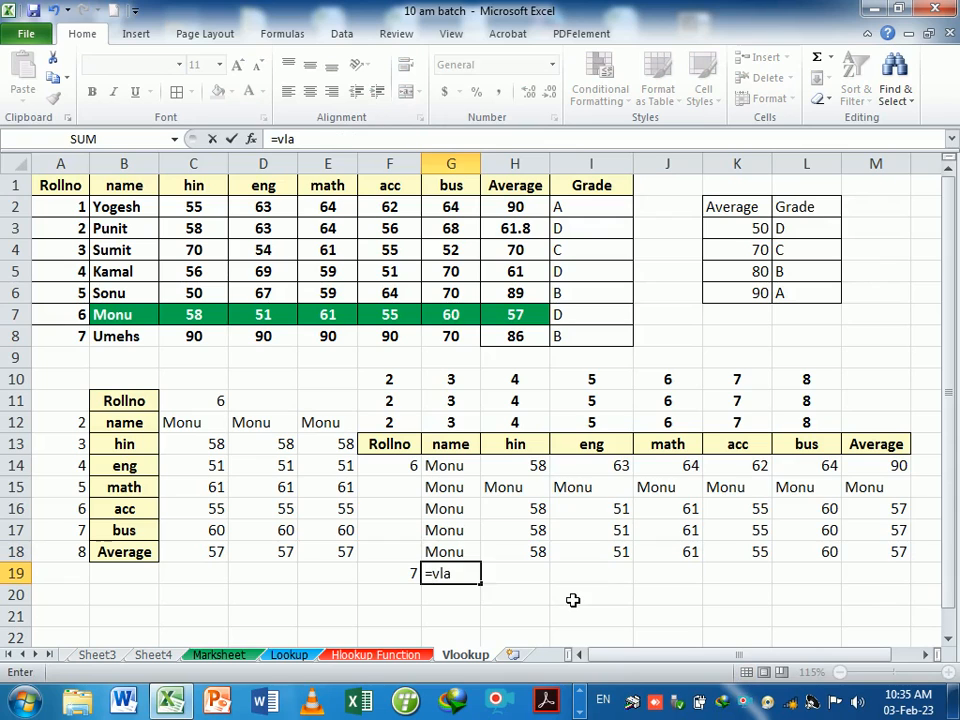
key("BackSpace")
key("Tab")
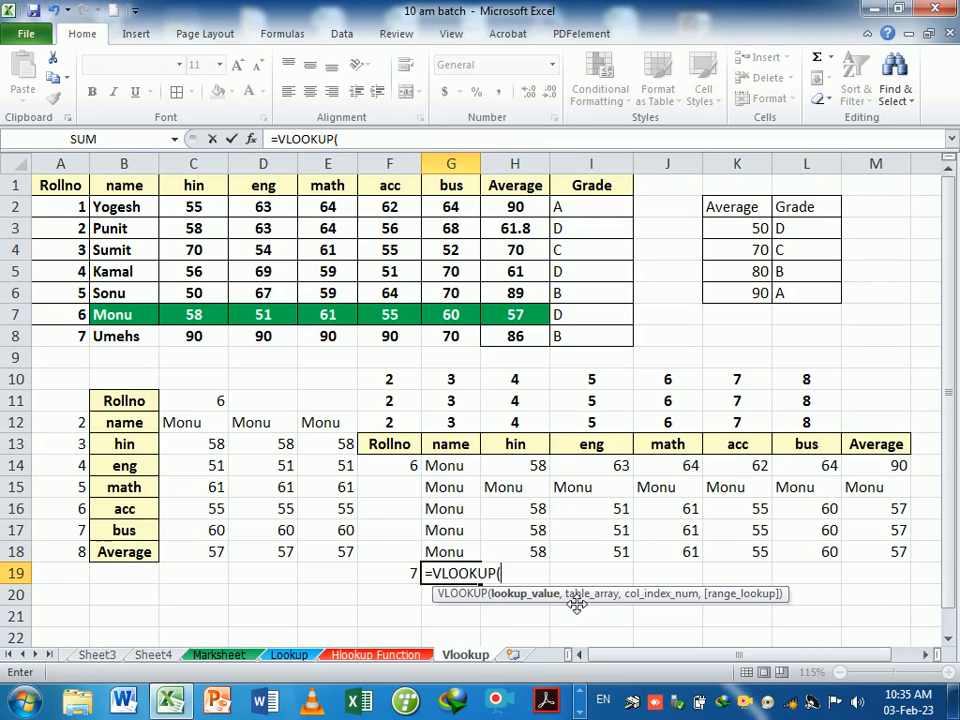
left_click(418, 573)
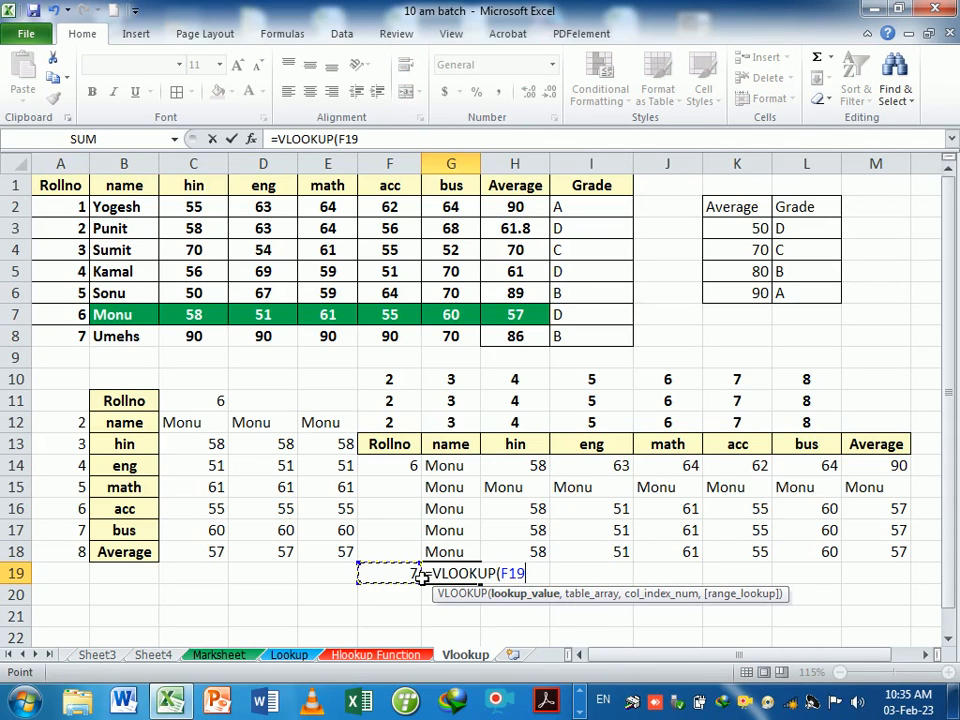
key("F4")
type(",")
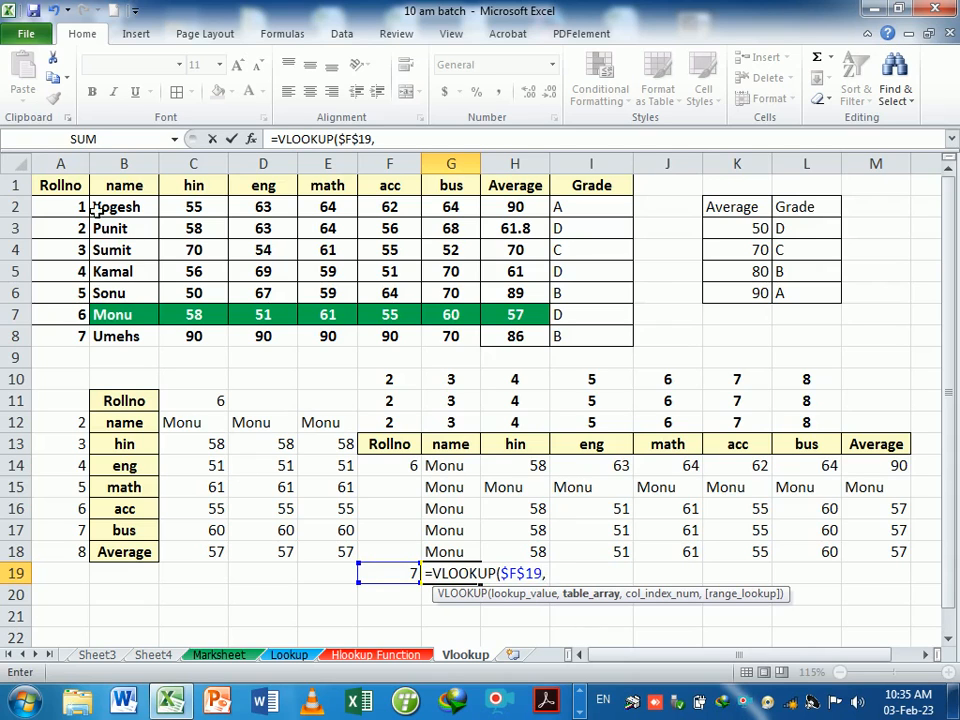
left_click_drag(60, 163, 620, 208)
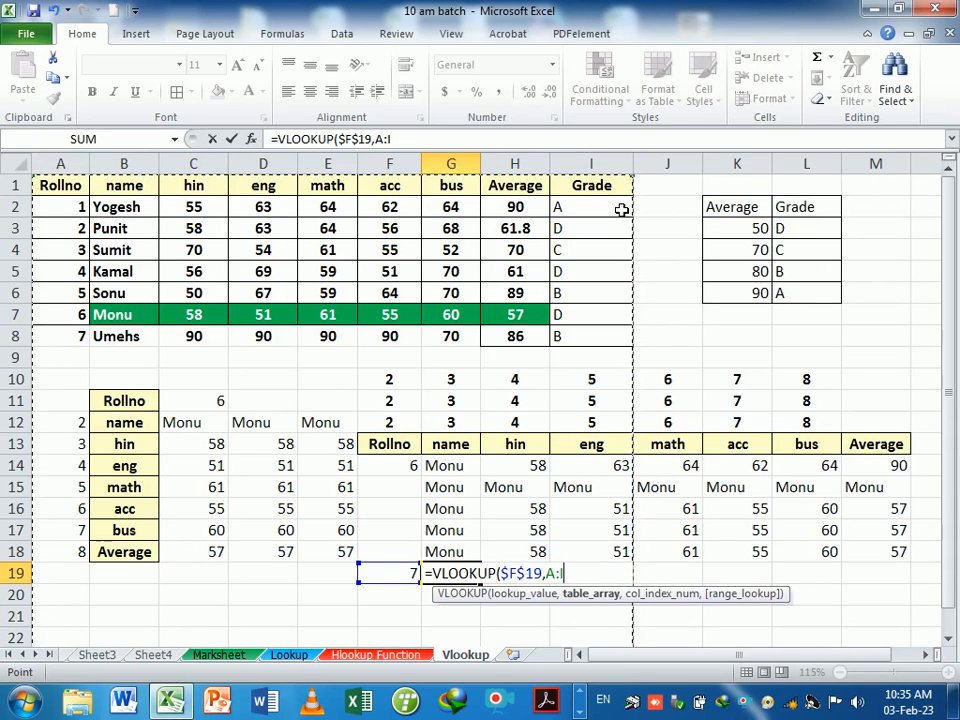
key("F4")
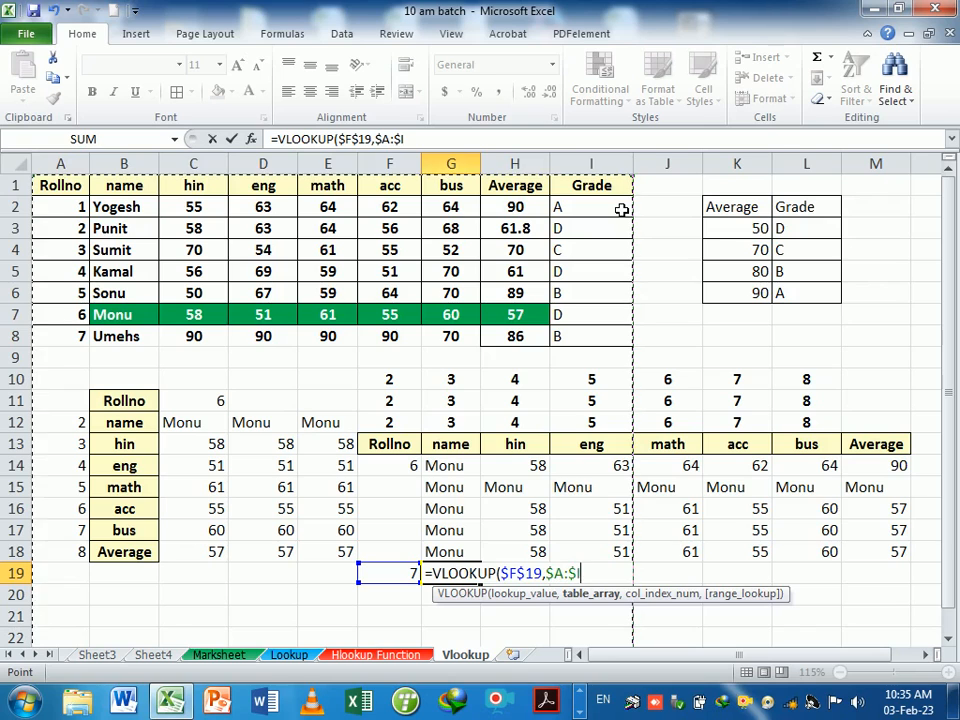
type(",")
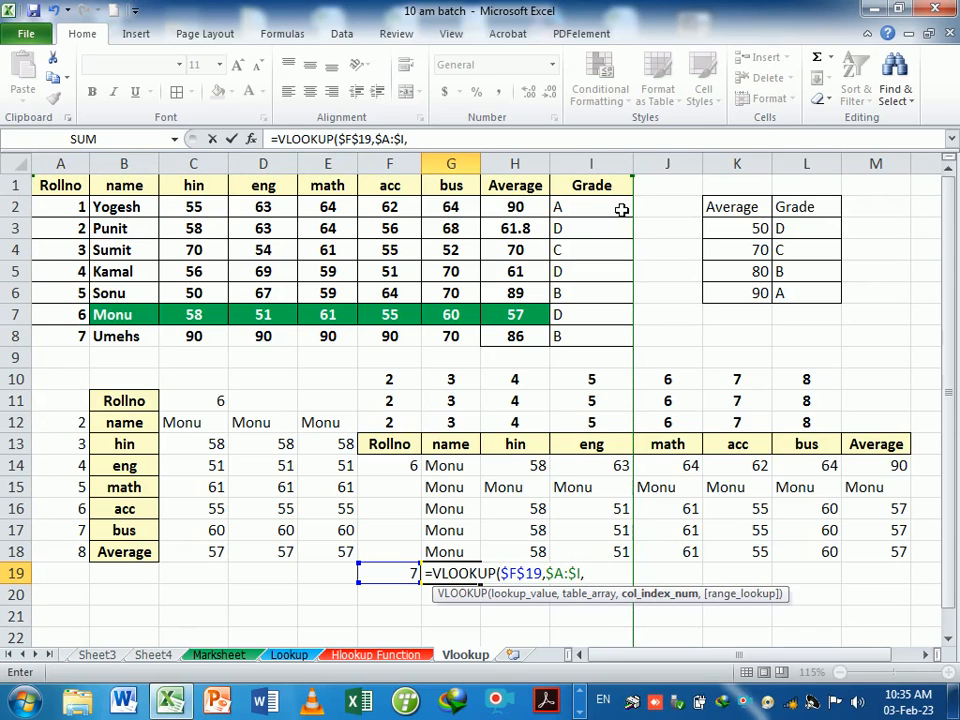
Complete the G19 formula with COLUMN(B2) as column index and 0 for exact match, and fill it across to M19
type("colu")
key("Tab")
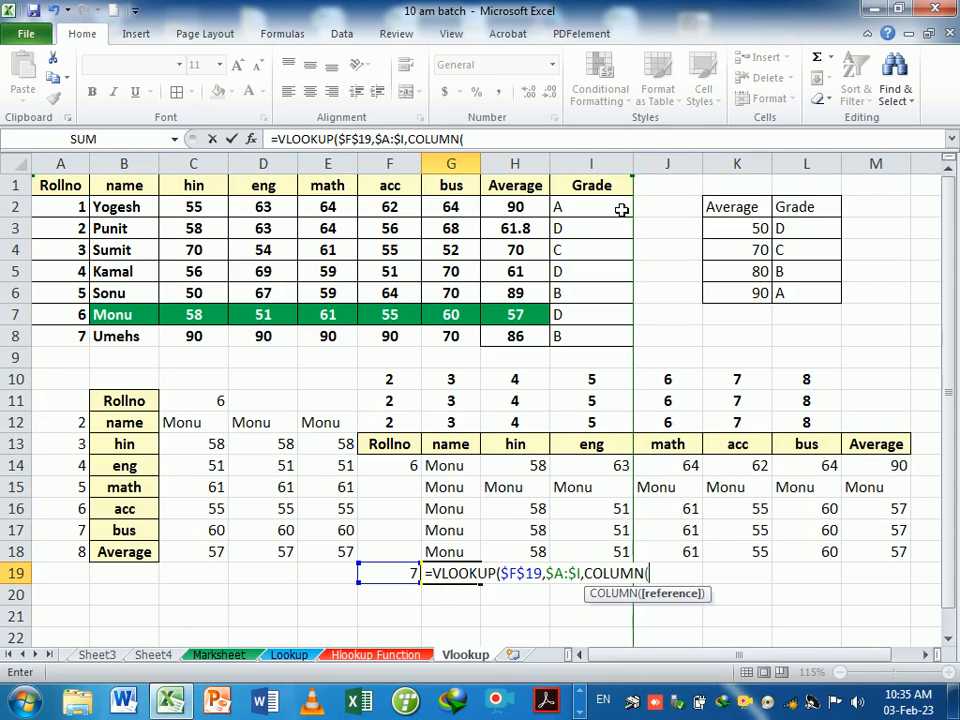
type("b")
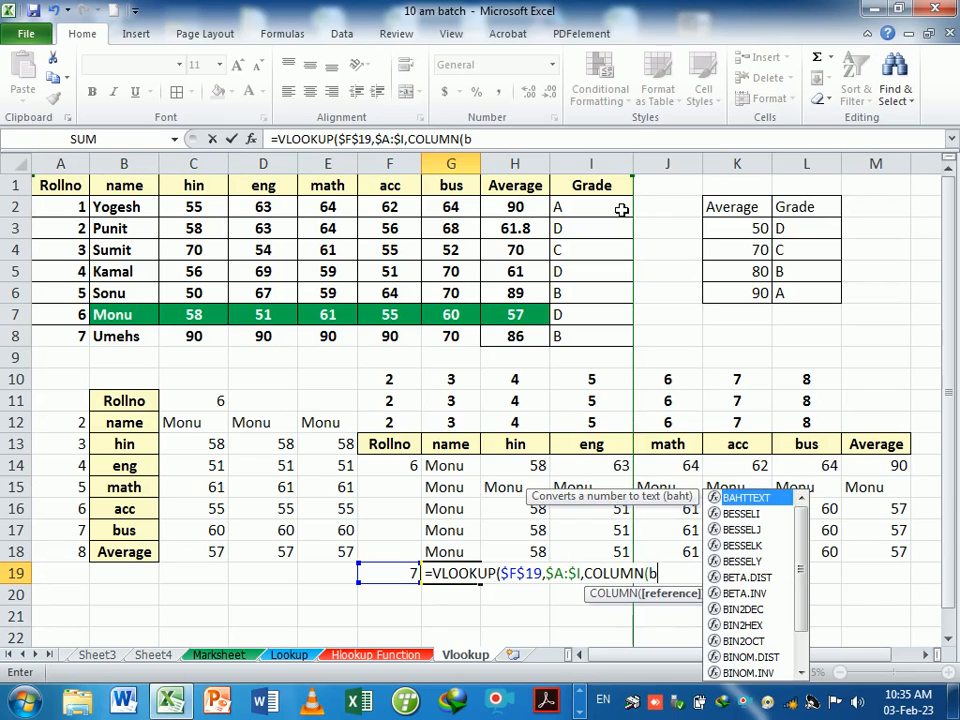
type("2")
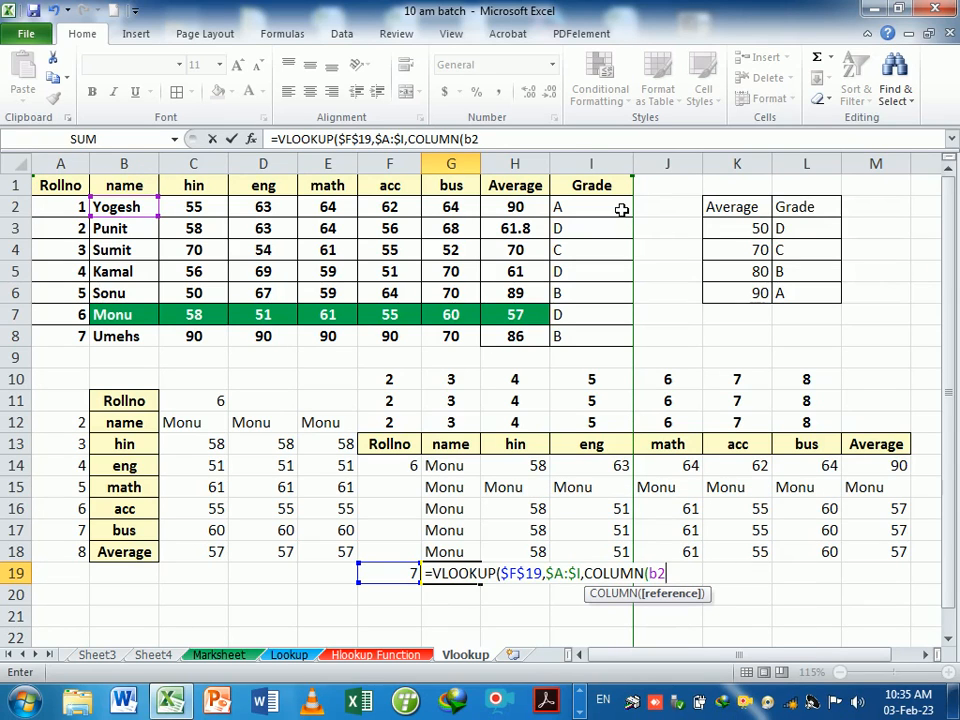
type("),")
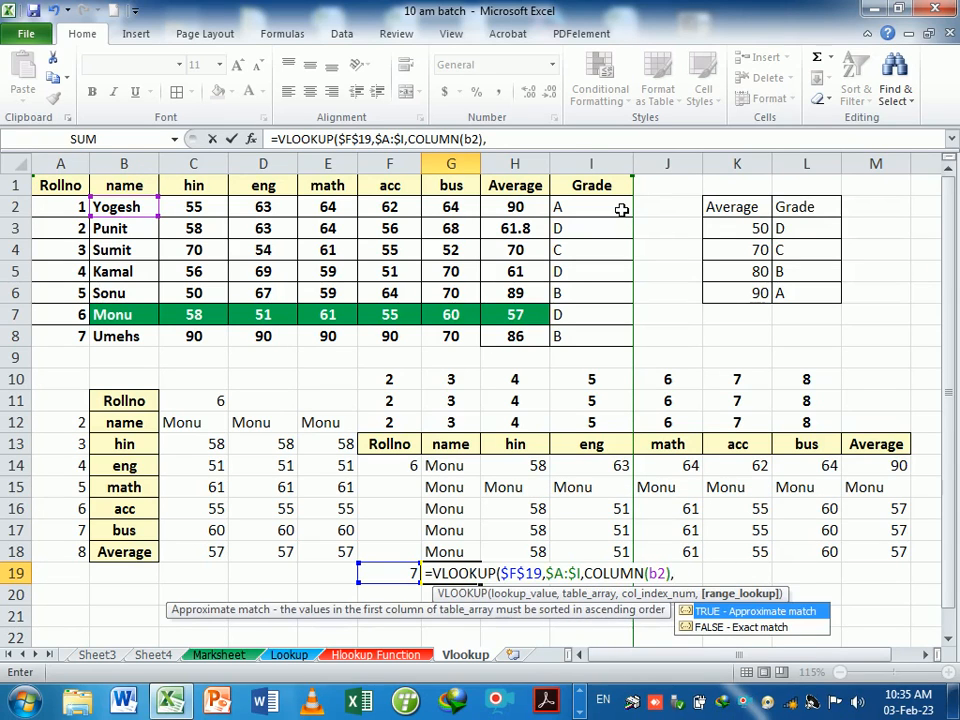
type("0)")
key("Return")
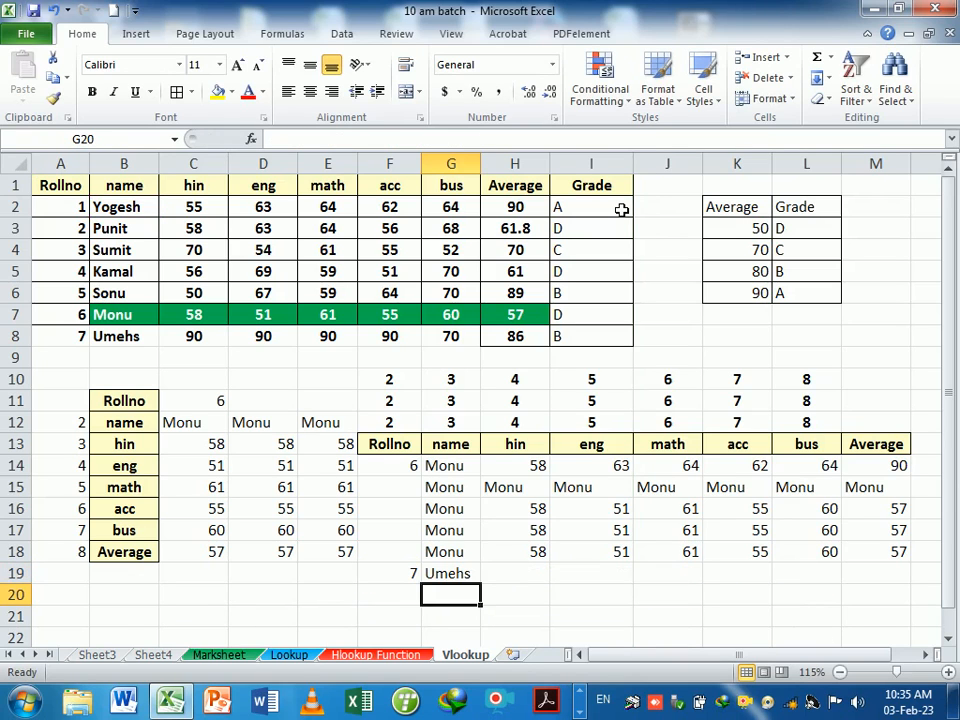
left_click(455, 574)
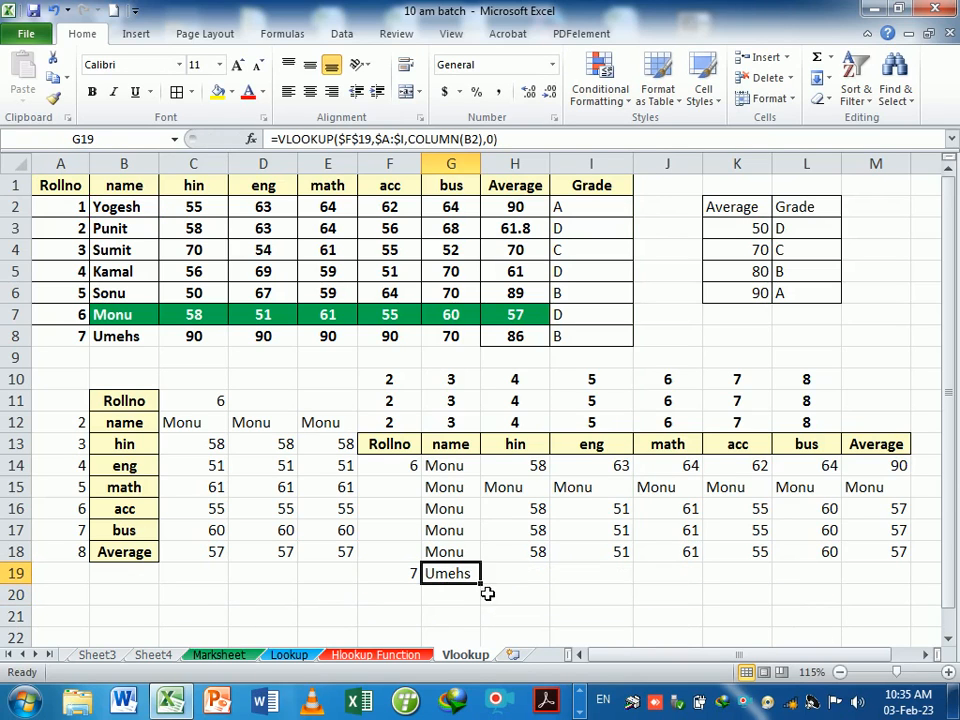
left_click_drag(482, 584, 900, 580)
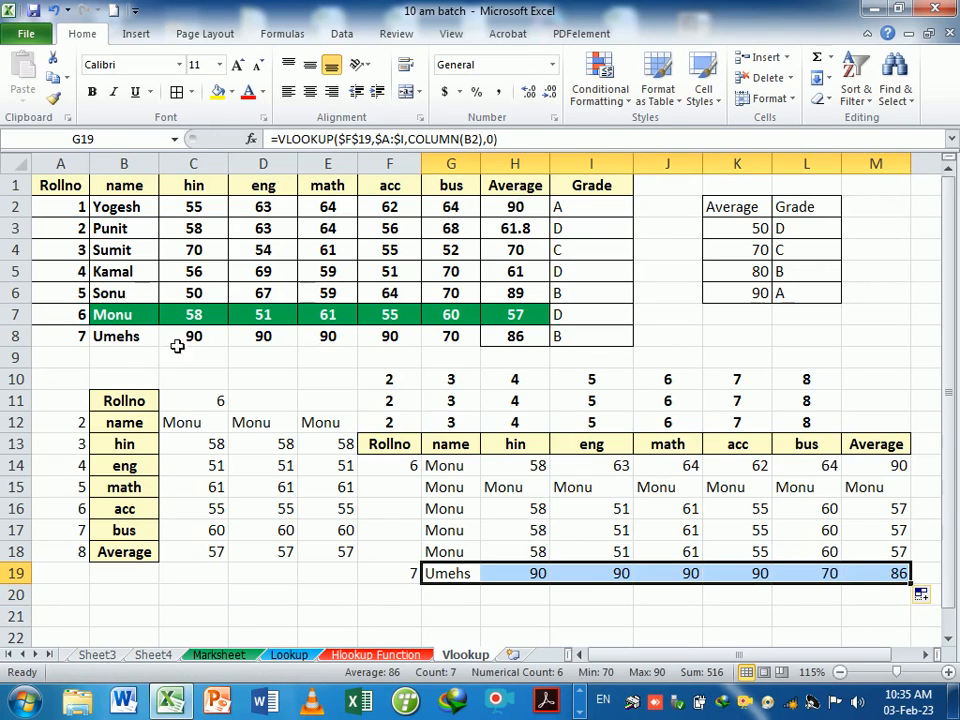
Add another student record in row 9 with roll number 8 in A9 and the student's name in B9
left_click(80, 364)
type("8")
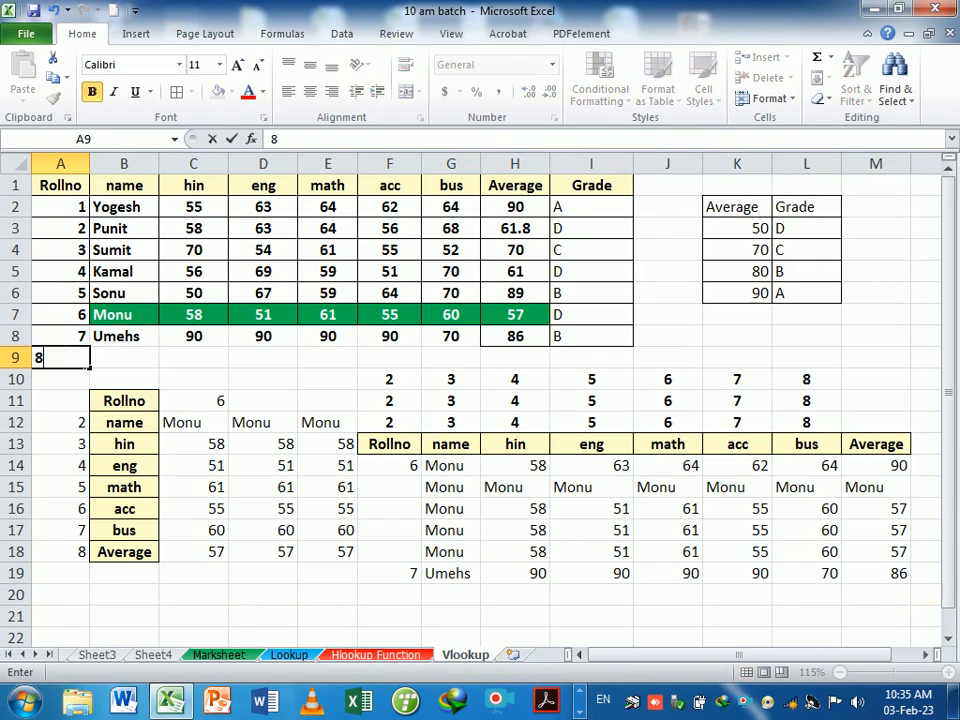
key("Tab")
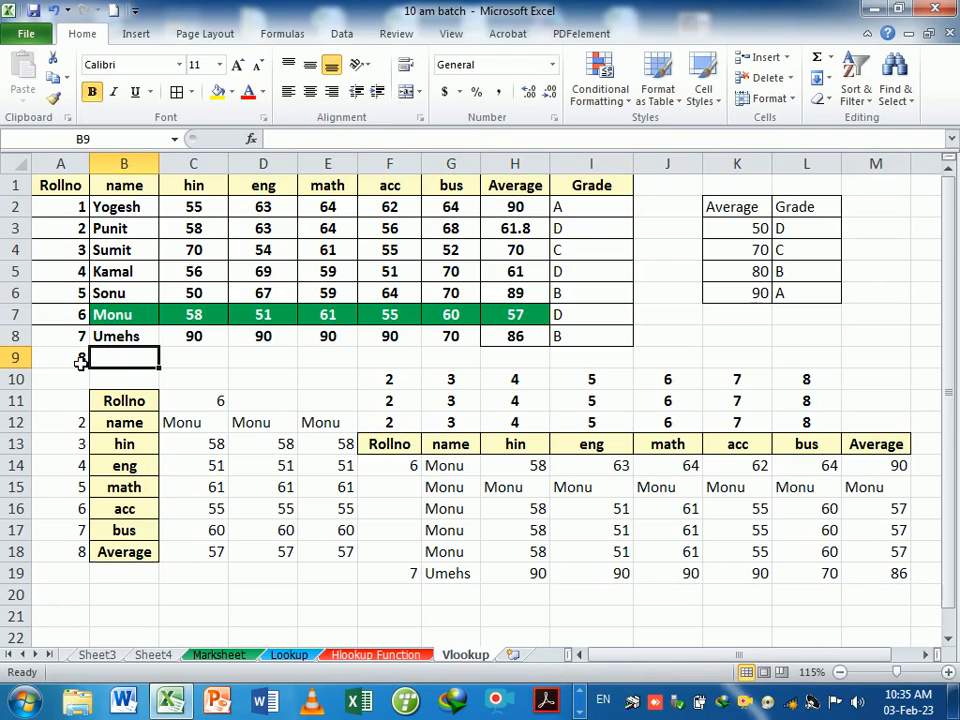
type("Laxam")
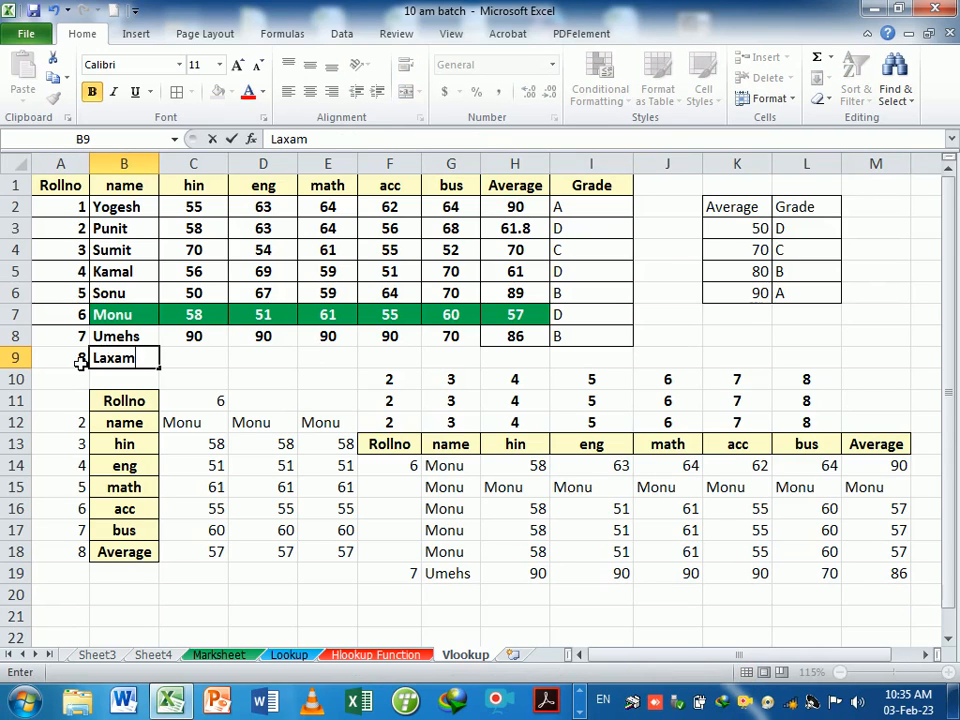
key("BackSpace")
key("BackSpace")
type("man")
key("Tab")
Enter the marks 90, 54, 56, 88 and 85 for the new student in C9:G9
type("90")
key("Tab")
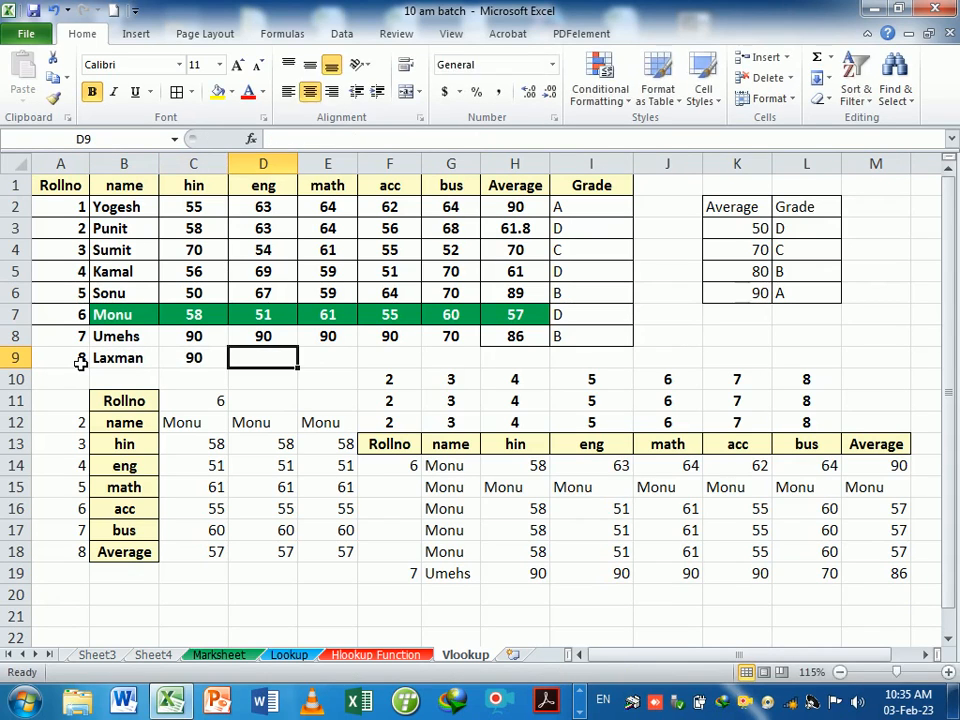
type("7")
key("Tab")
key("Left")
type("54")
key("Tab")
type("56")
key("Tab")
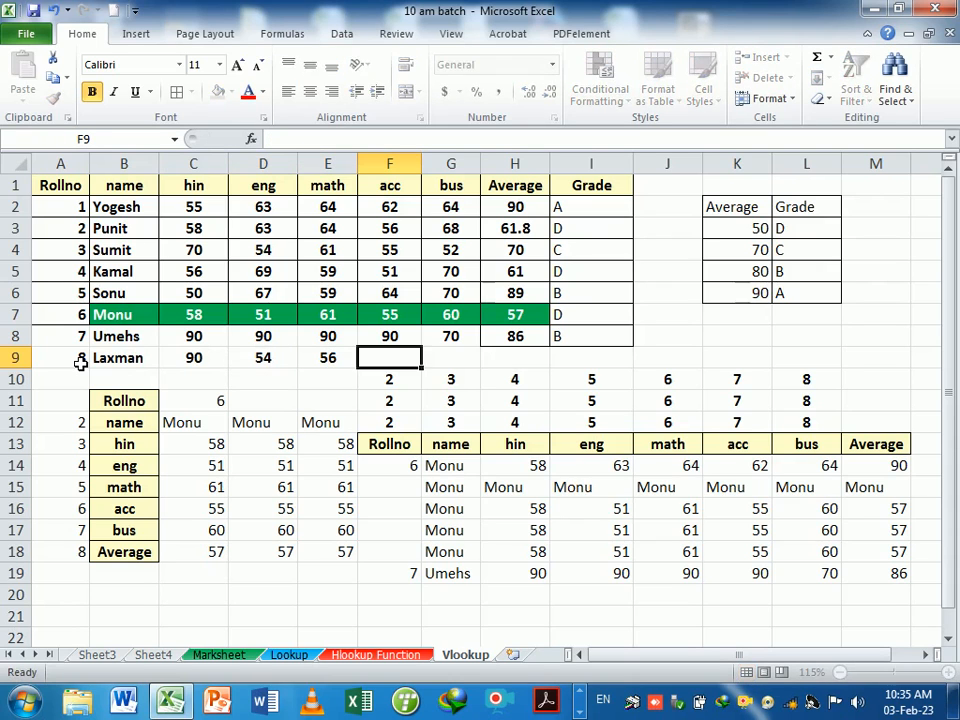
type("889")
key("BackSpace")
key("Tab")
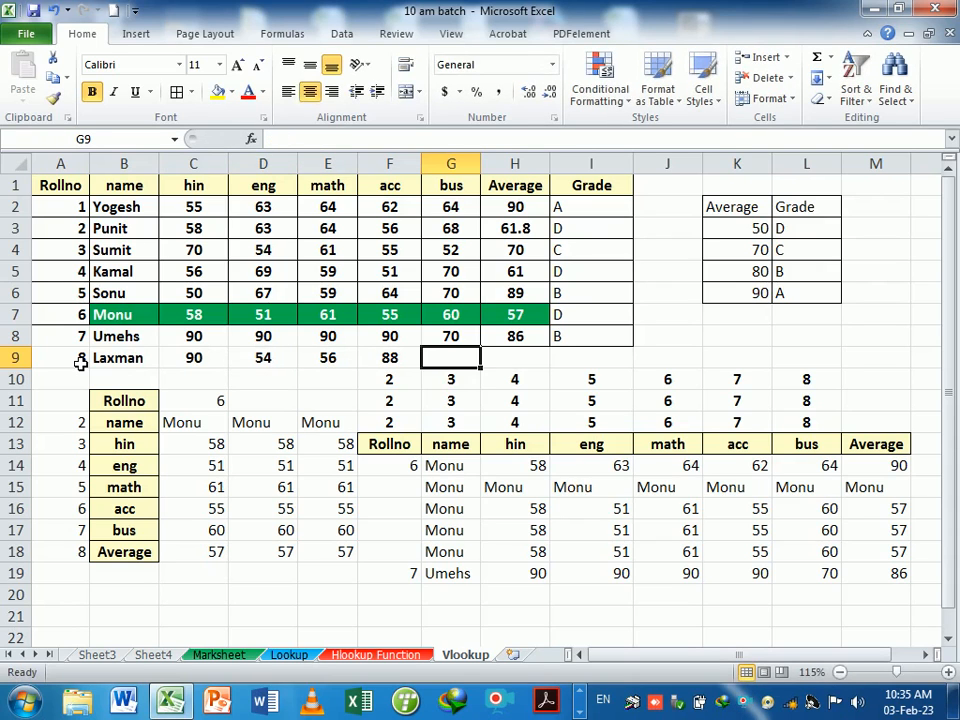
type("85")
key("Tab")
Enter 65 in H9, and overwrite it by filling the Average and Grade formulas from row 8 into row 9
type("65")
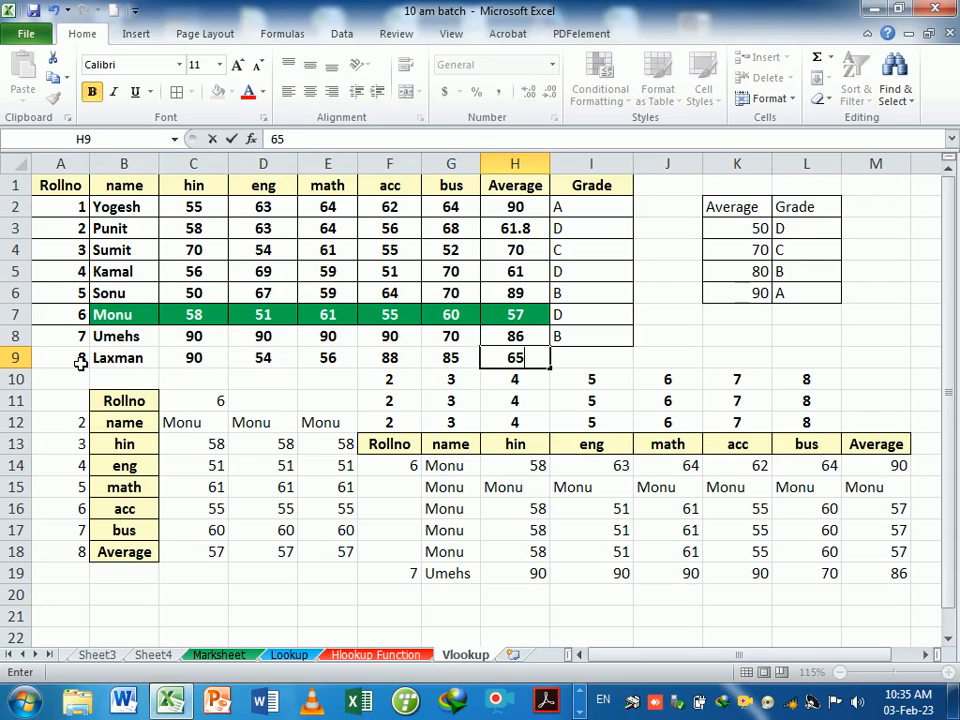
key("Tab")
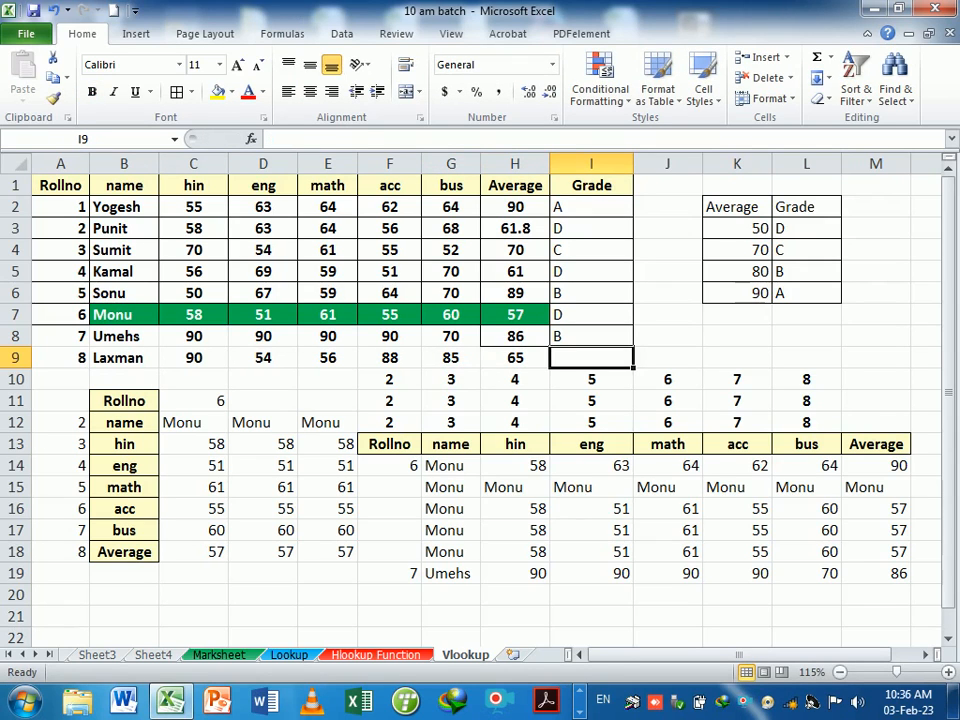
left_click_drag(531, 336, 639, 369)
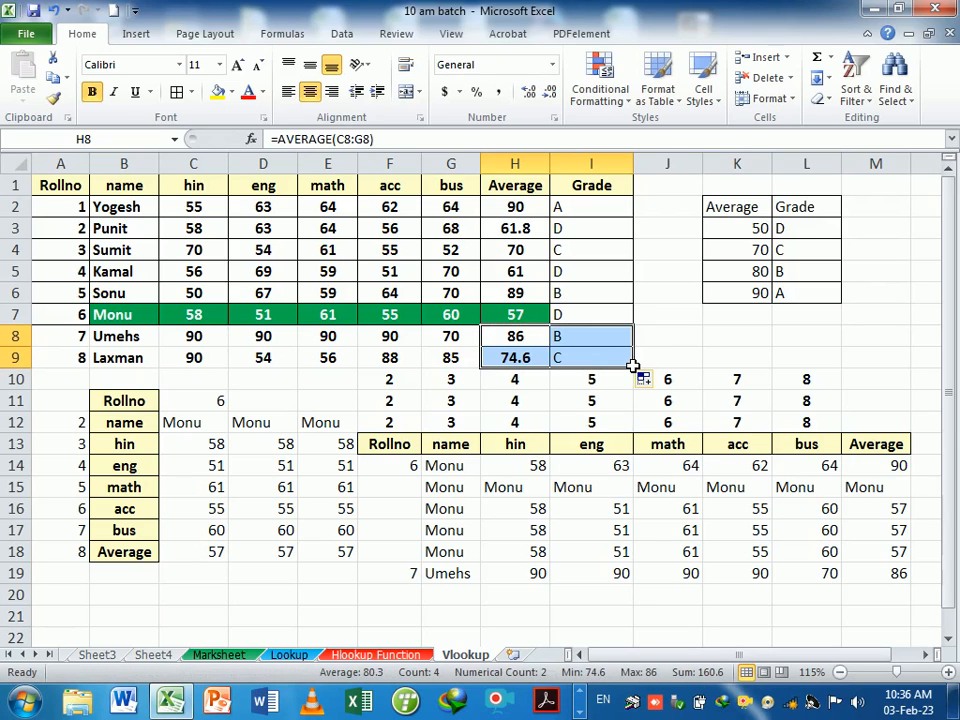
Set the lookup roll number in F19 to 8 and the one in F14 to 7 to compare the whole-column and fixed-range lookups
left_click(392, 576)
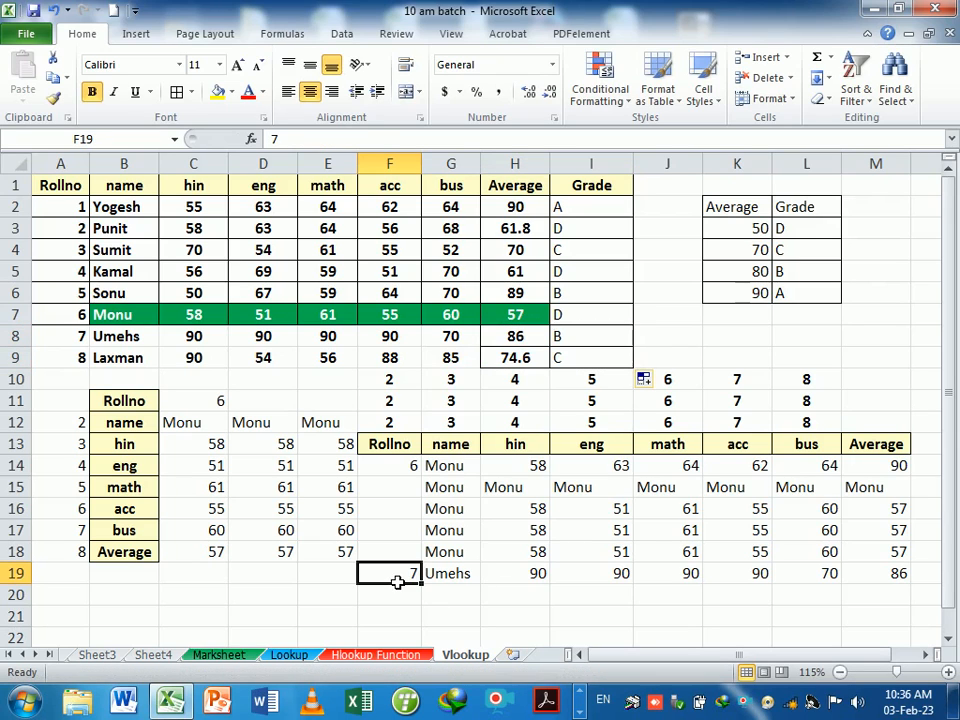
type("8")
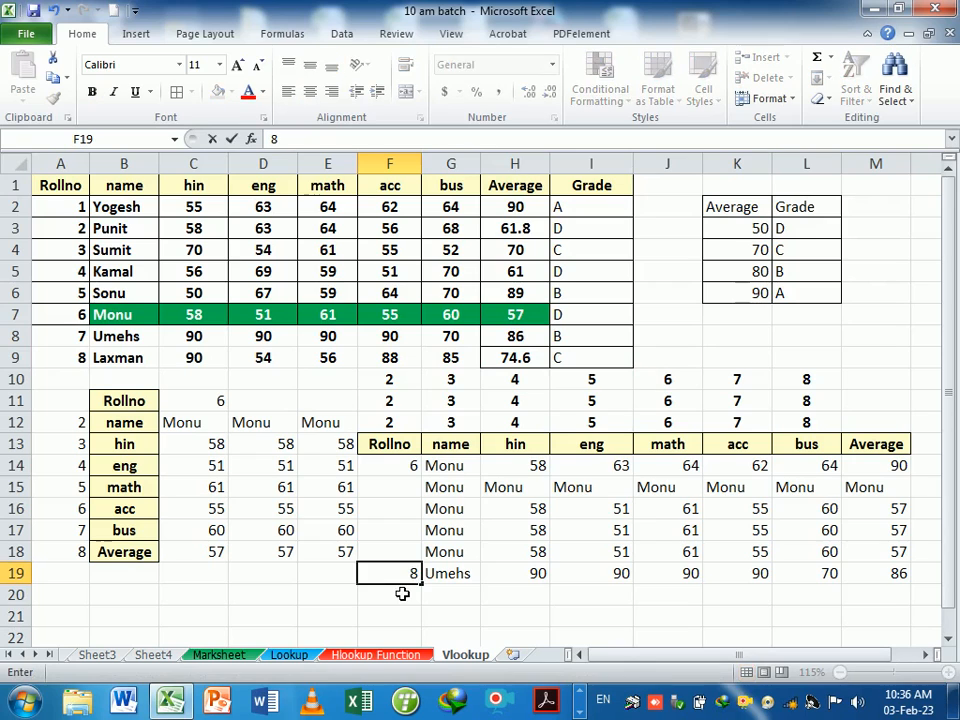
key("Return")
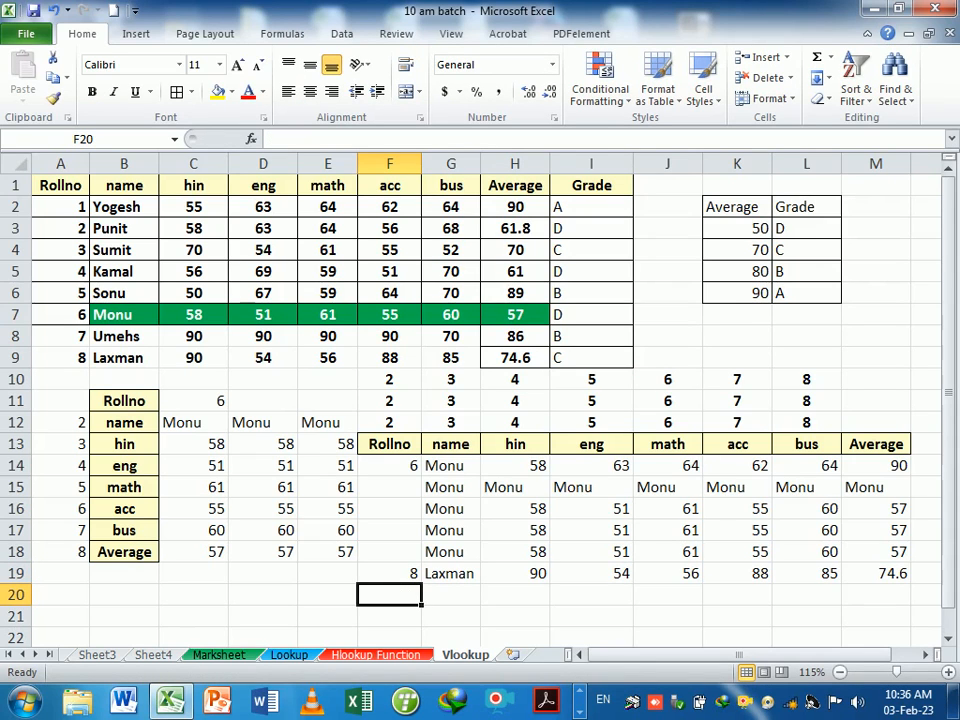
left_click(411, 476)
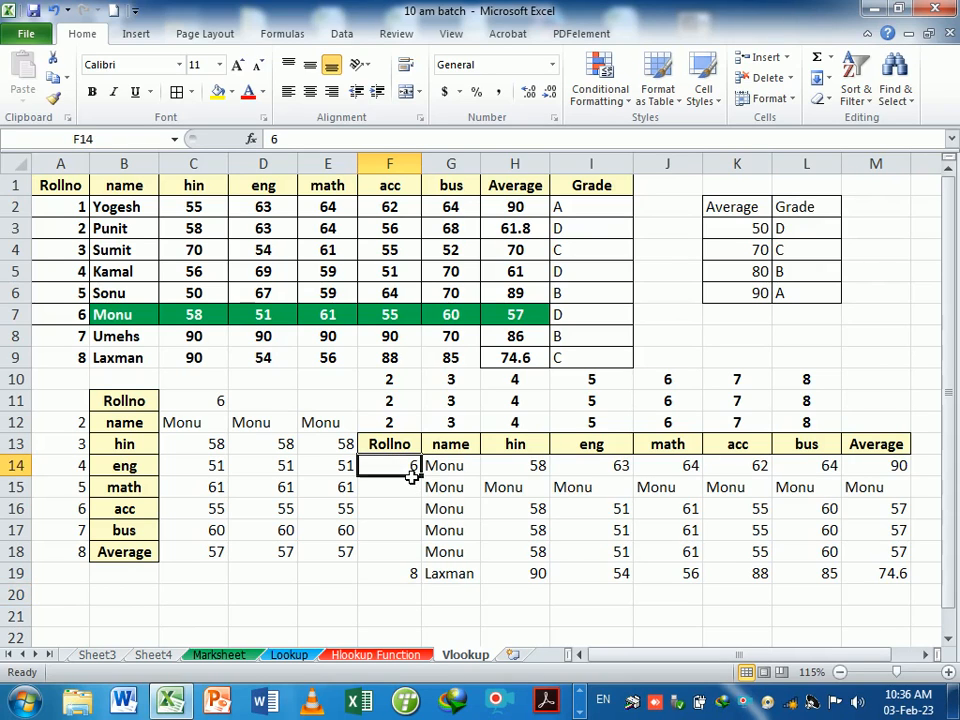
type("7")
key("Return")
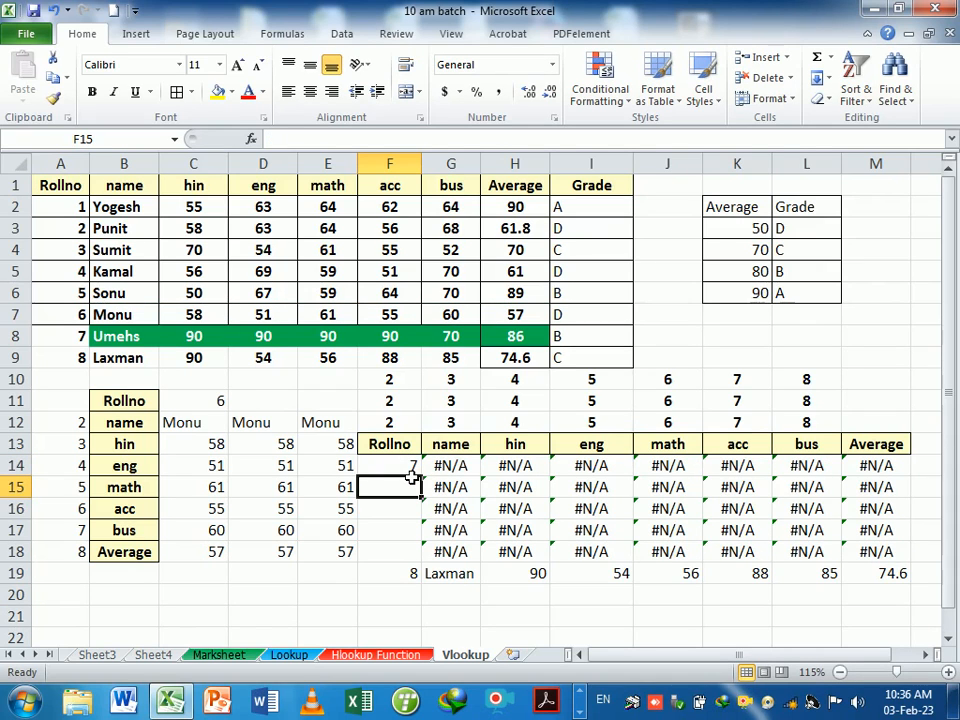
Examine the roll number in F19 and the arguments of the whole-column VLOOKUP formula in G19, leaving the formula as it is
left_click(401, 576)
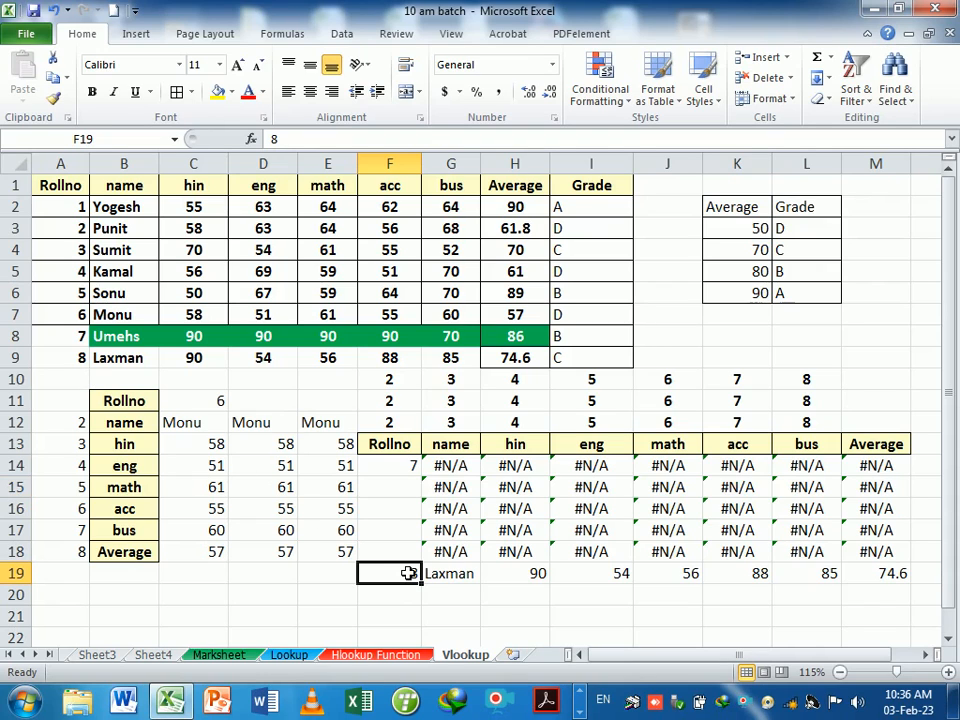
left_click(472, 585)
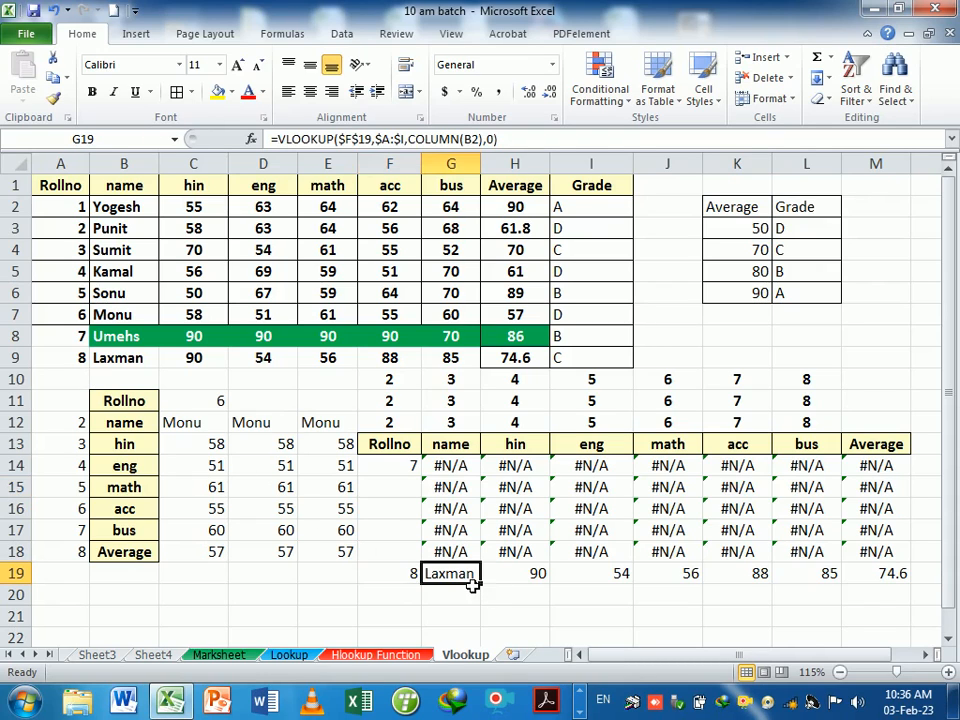
double_click(472, 585)
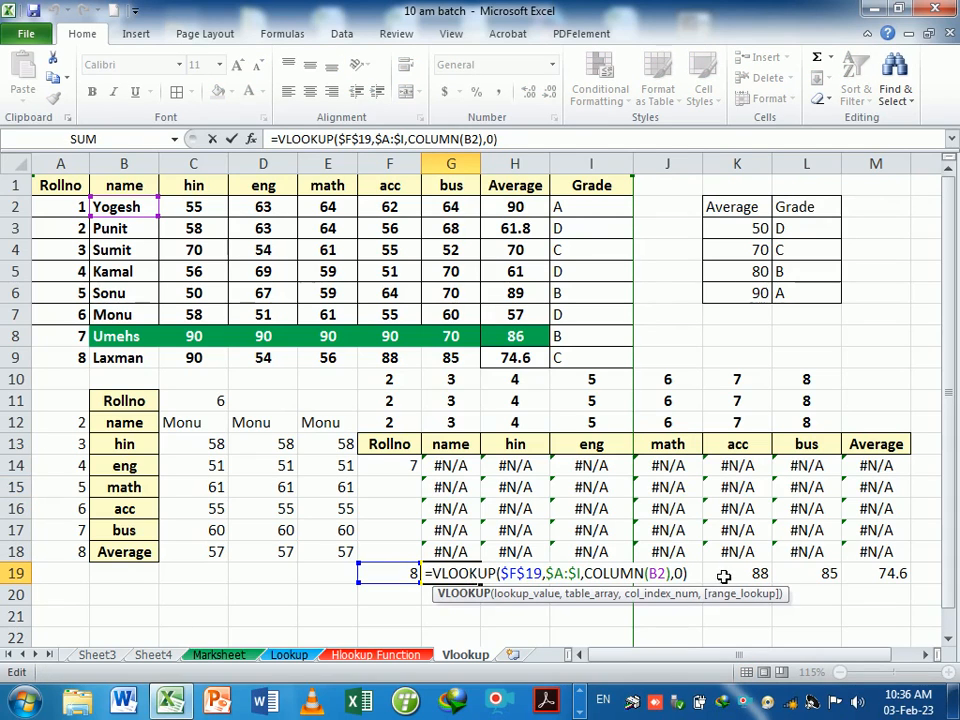
key("End")
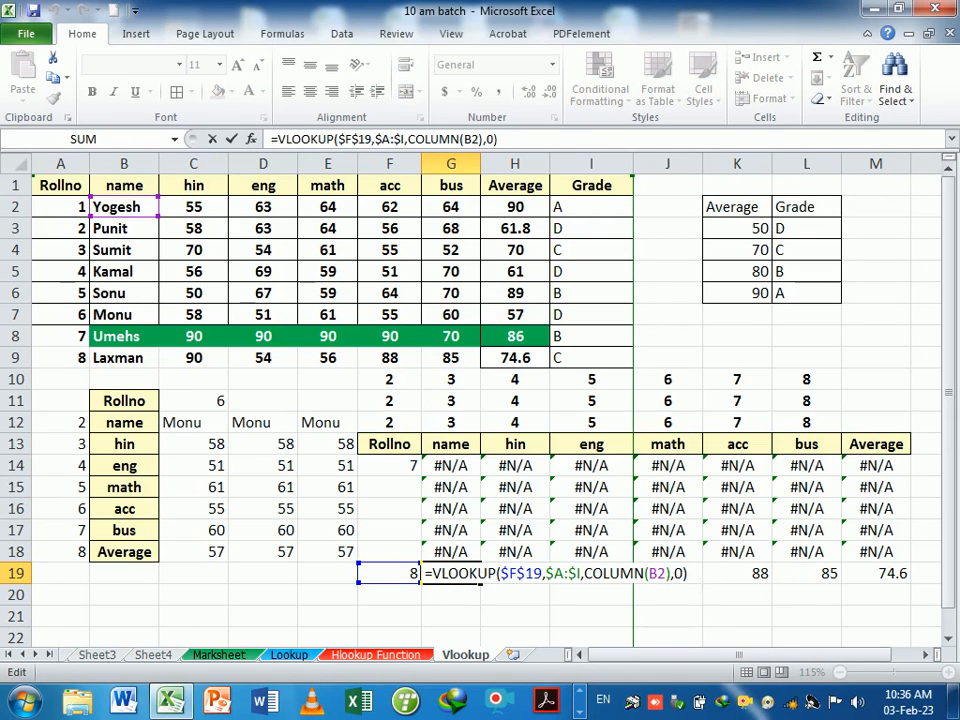
key("Return")
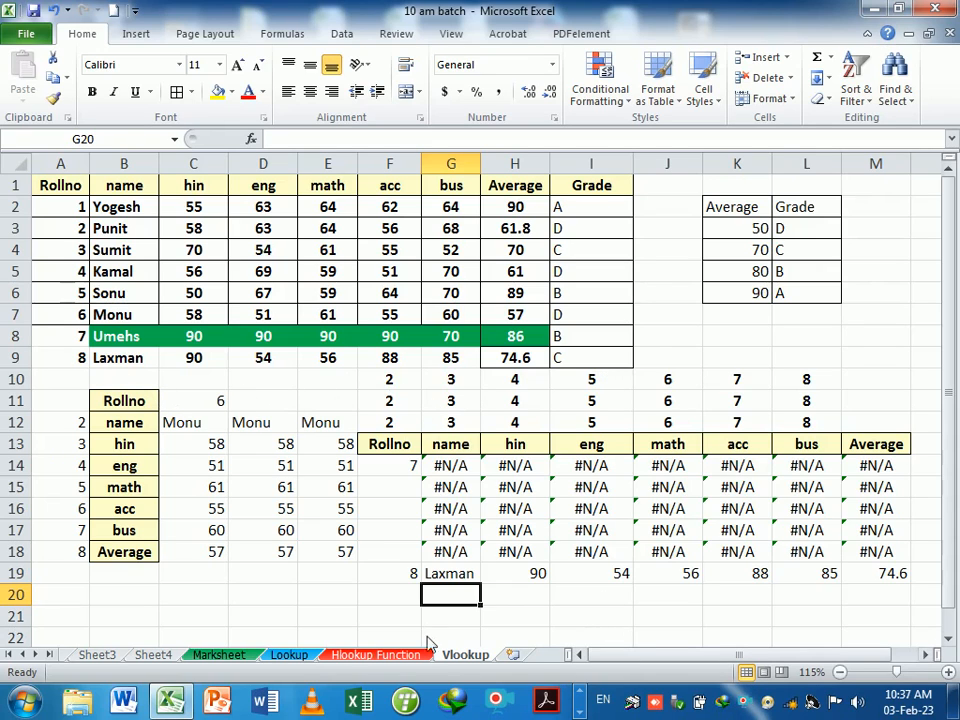
left_click(410, 577)
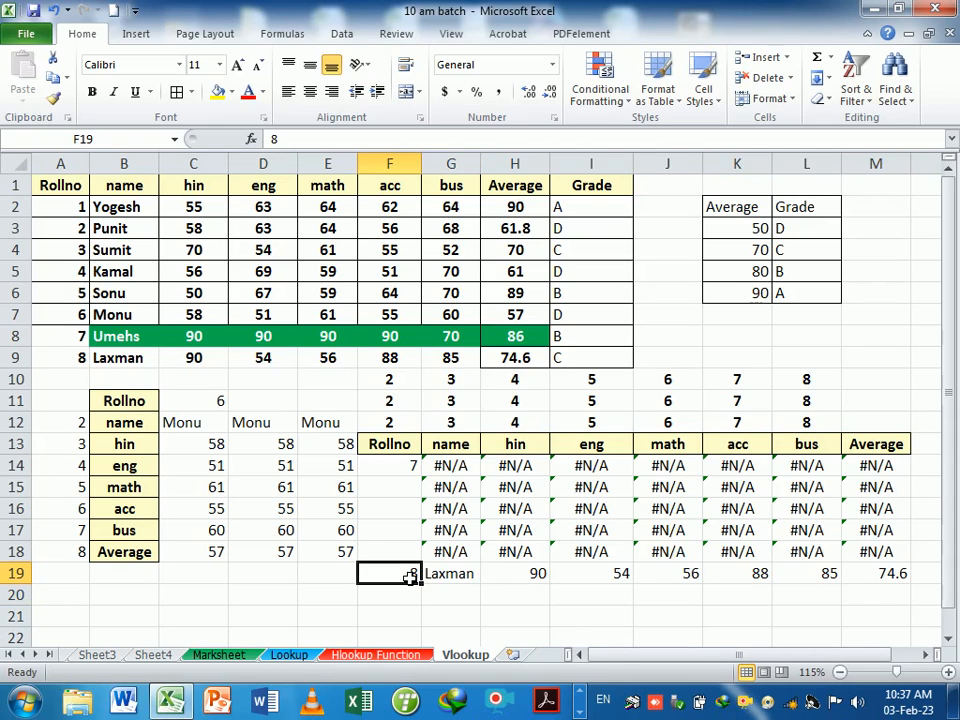
left_click(517, 619)
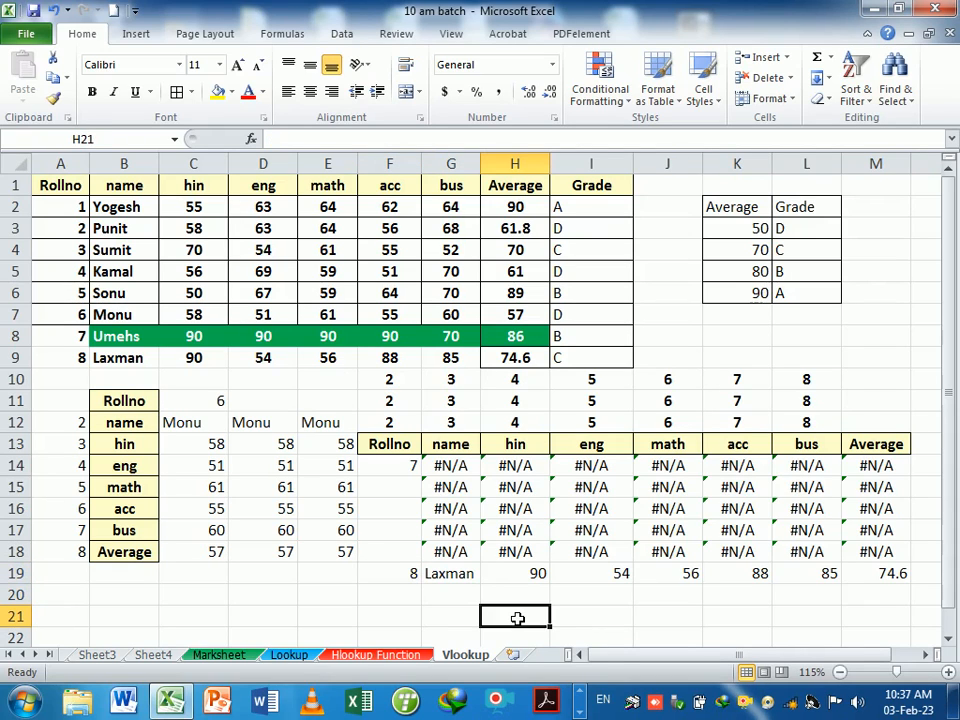